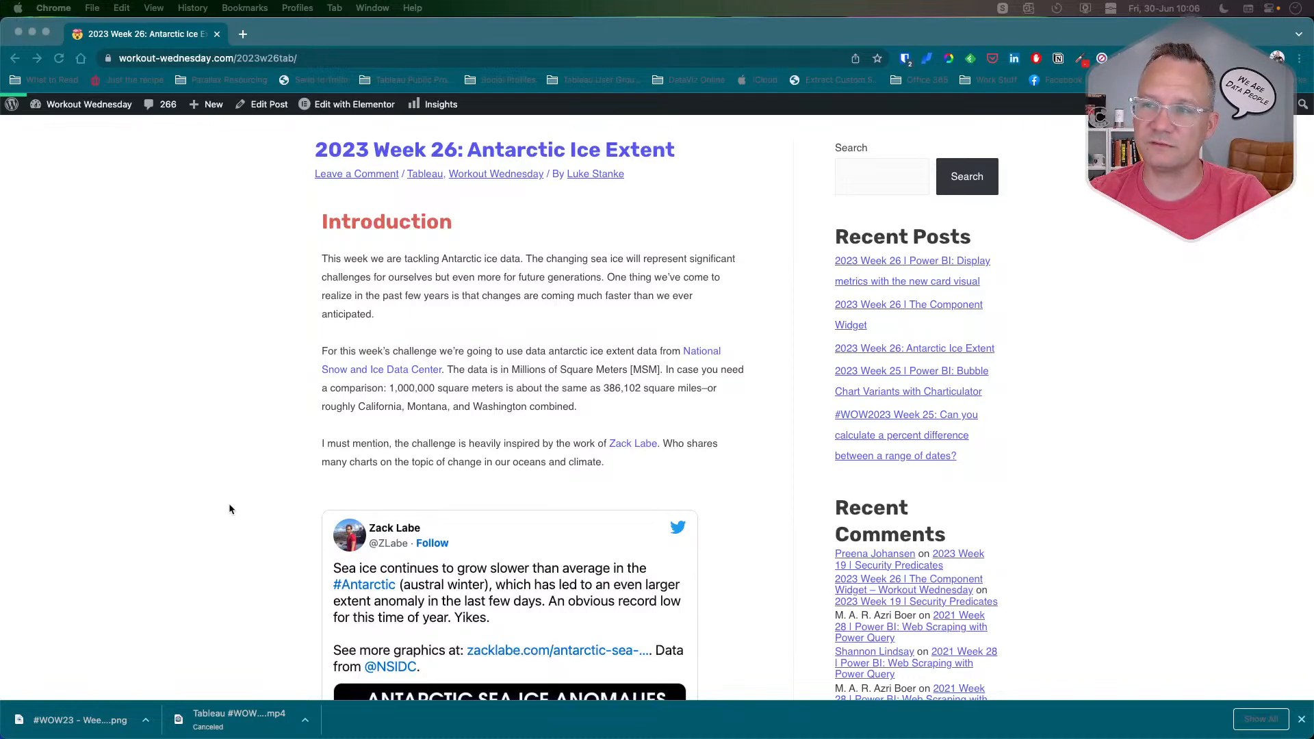
Open the example Antarctic Ice Extent chart from the challenge page's Requirements section in a separate tab and examine it.
{"action": "scroll", "coordinate": [229, 508], "scroll_direction": "down", "scroll_amount": 5}
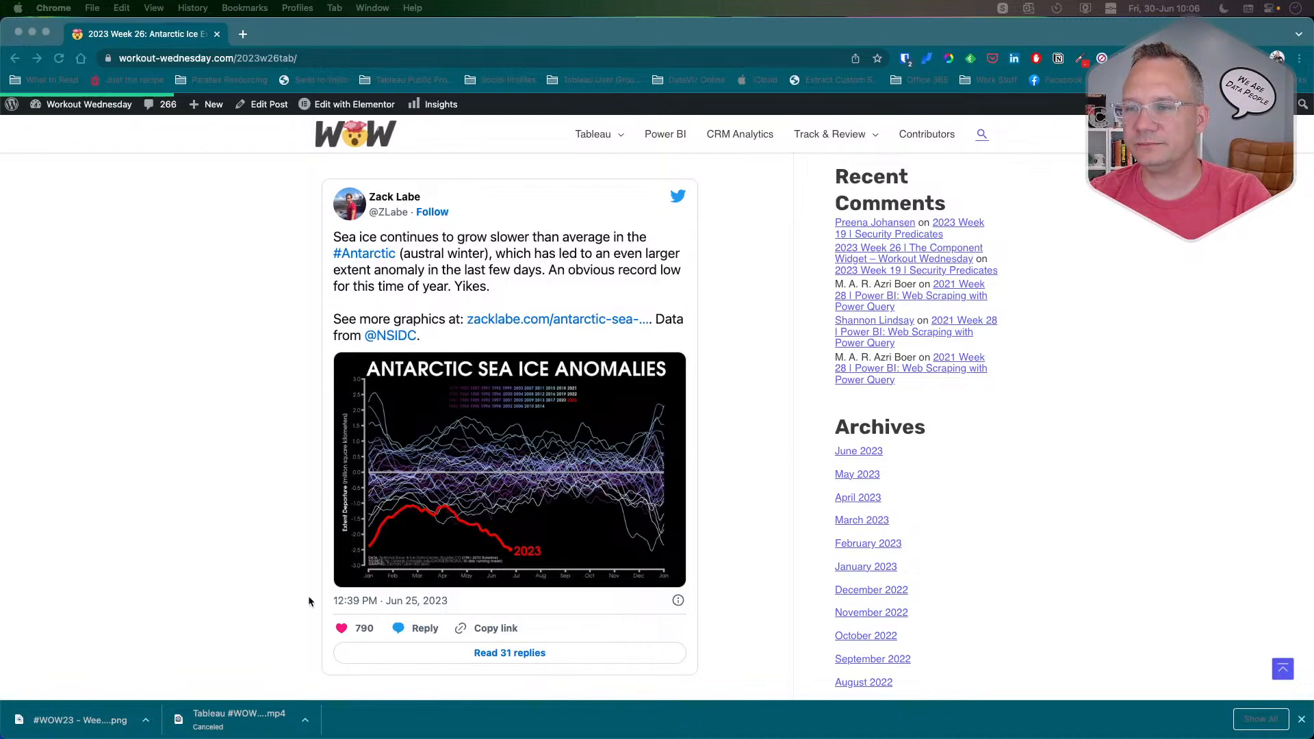
{"action": "scroll", "coordinate": [309, 602], "scroll_direction": "down", "scroll_amount": 1}
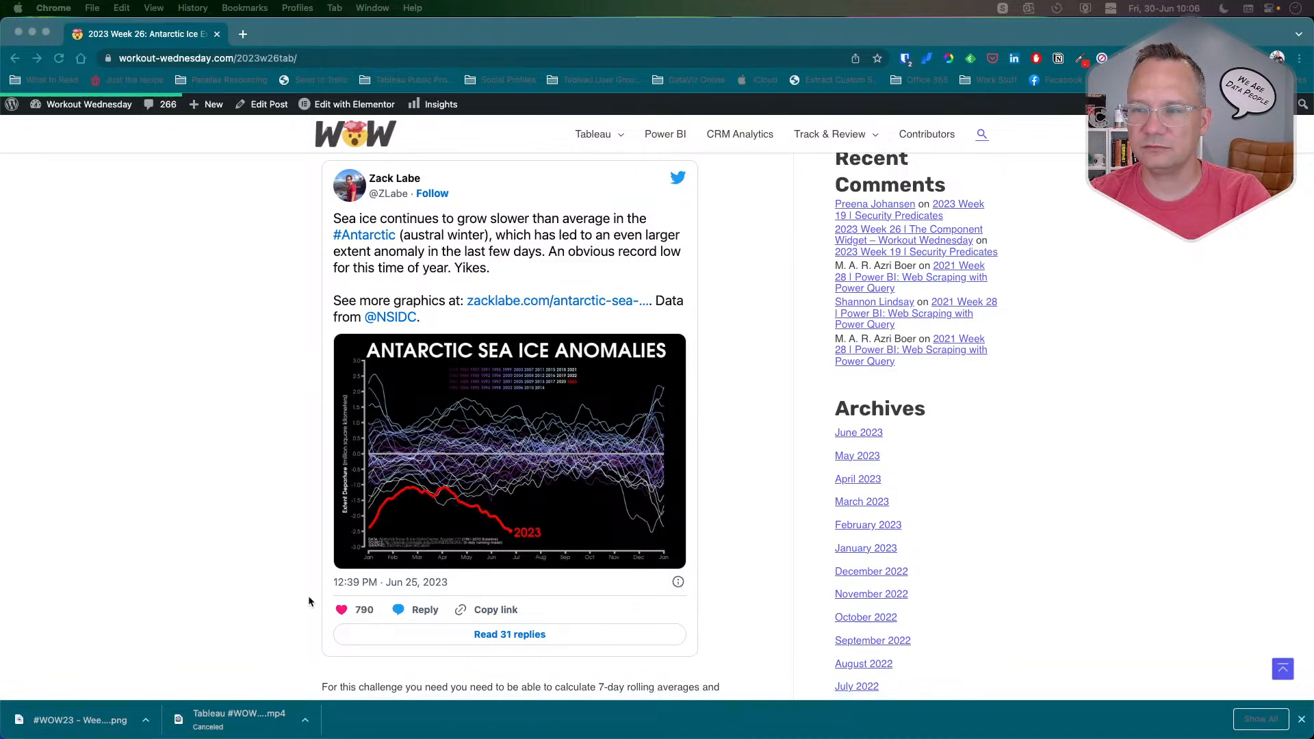
{"action": "scroll", "coordinate": [309, 602], "scroll_direction": "down", "scroll_amount": 10}
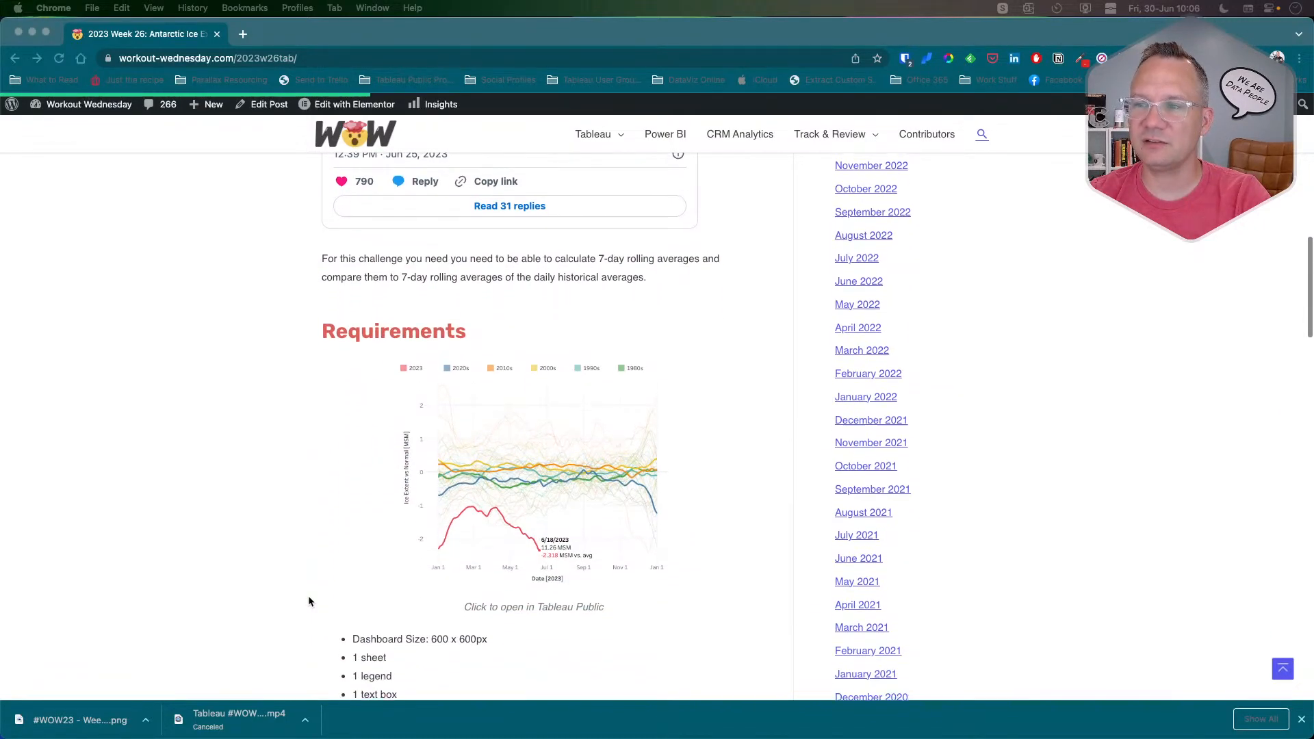
{"action": "scroll", "coordinate": [309, 602], "scroll_direction": "down", "scroll_amount": 1}
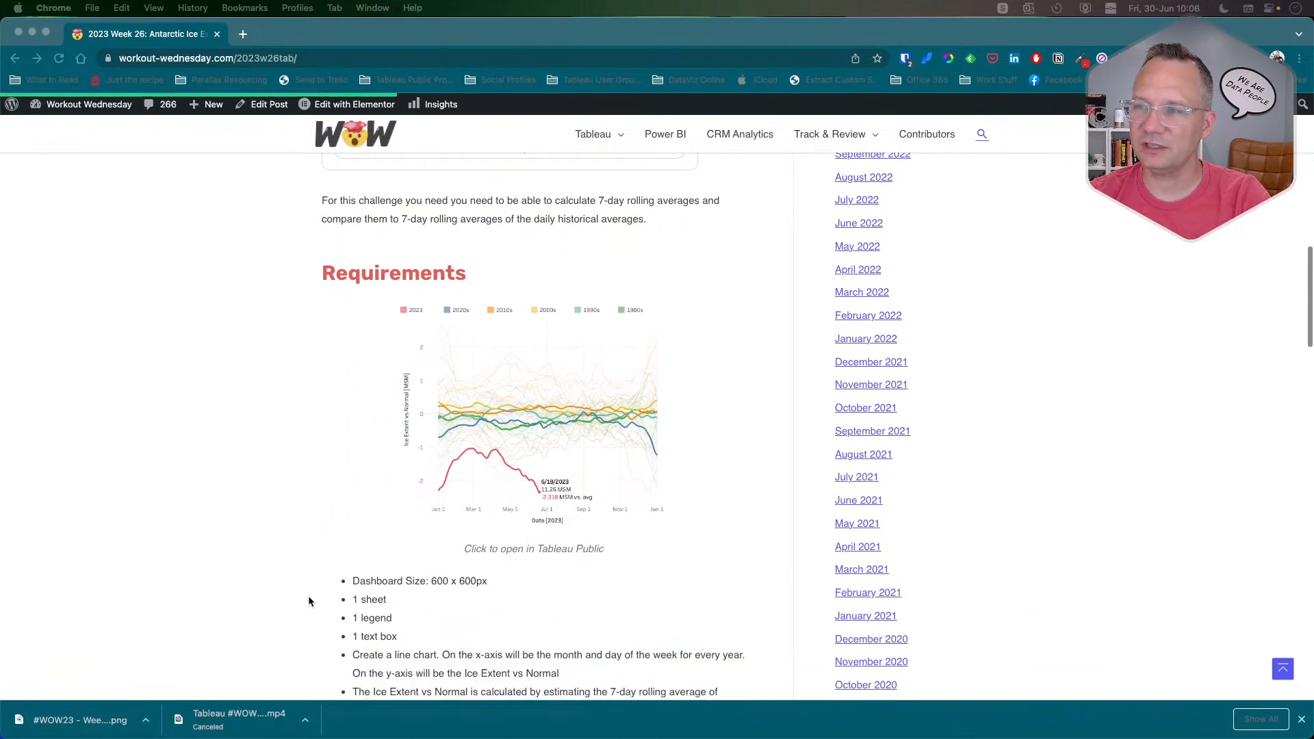
{"action": "right_click", "coordinate": [532, 429]}
{"action": "left_click", "coordinate": [565, 432]}
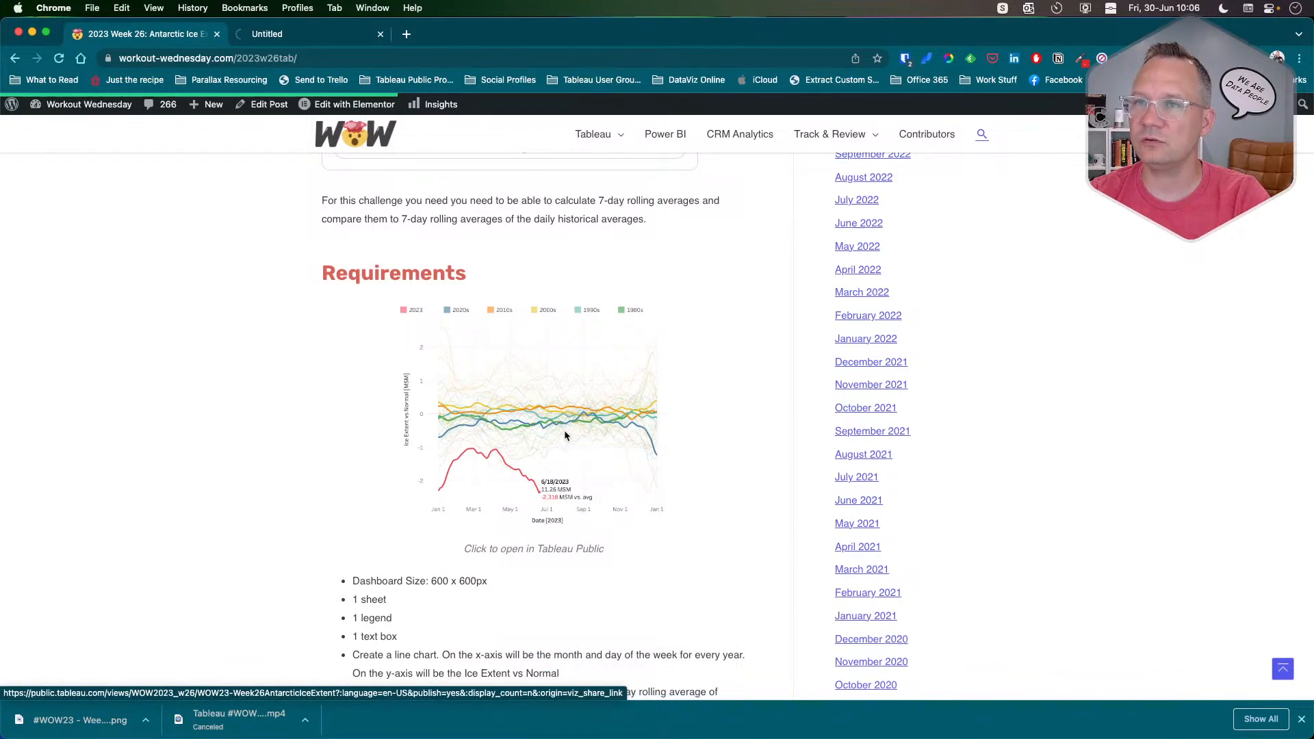
{"action": "left_click", "coordinate": [306, 35]}
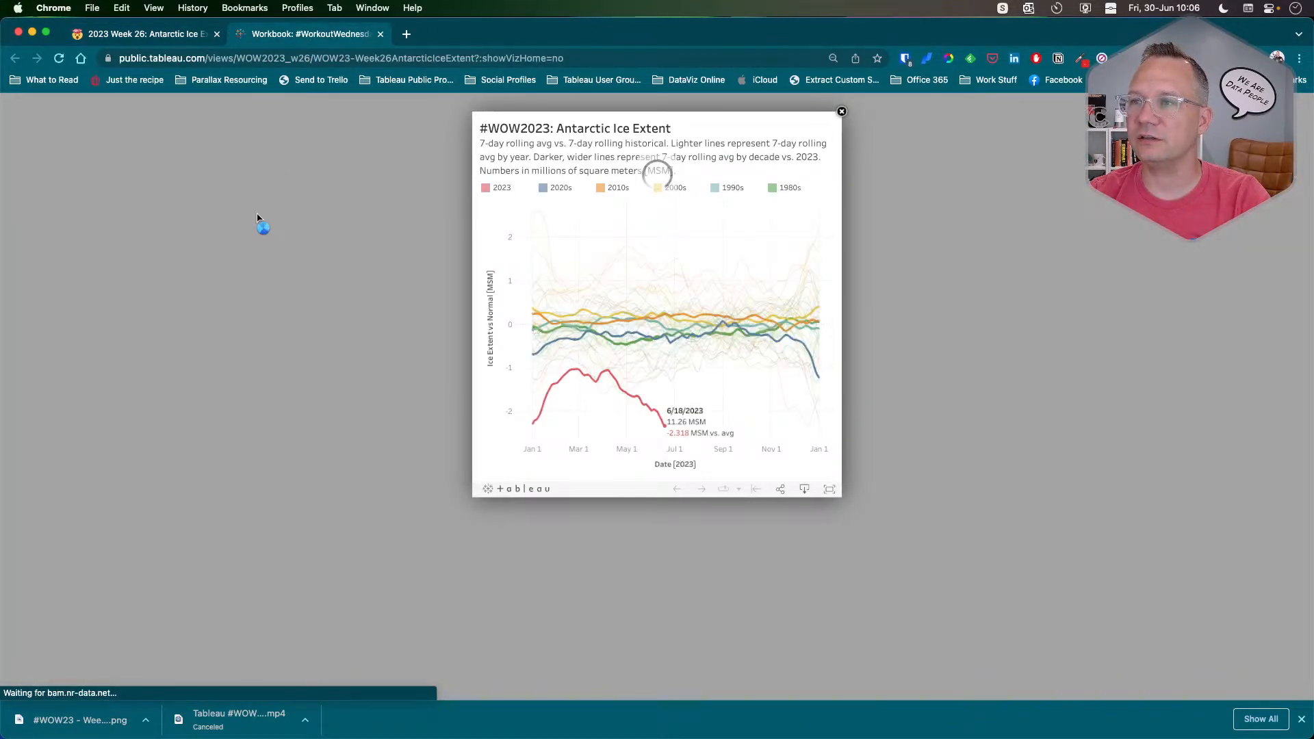
{"action": "left_click", "coordinate": [527, 489]}
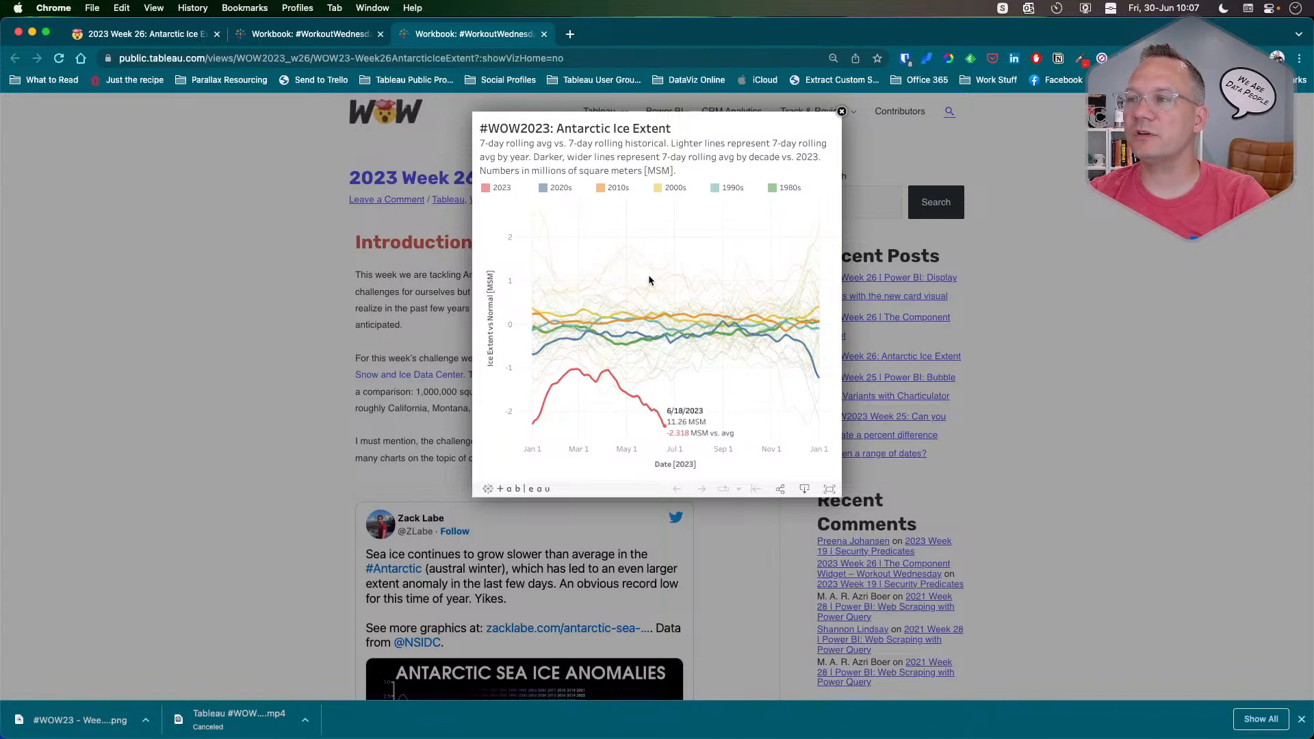
Read through the challenge page's requirements list for the dashboard, line chart, labels, formatting and tooltips.
{"action": "key", "text": "super+r"}
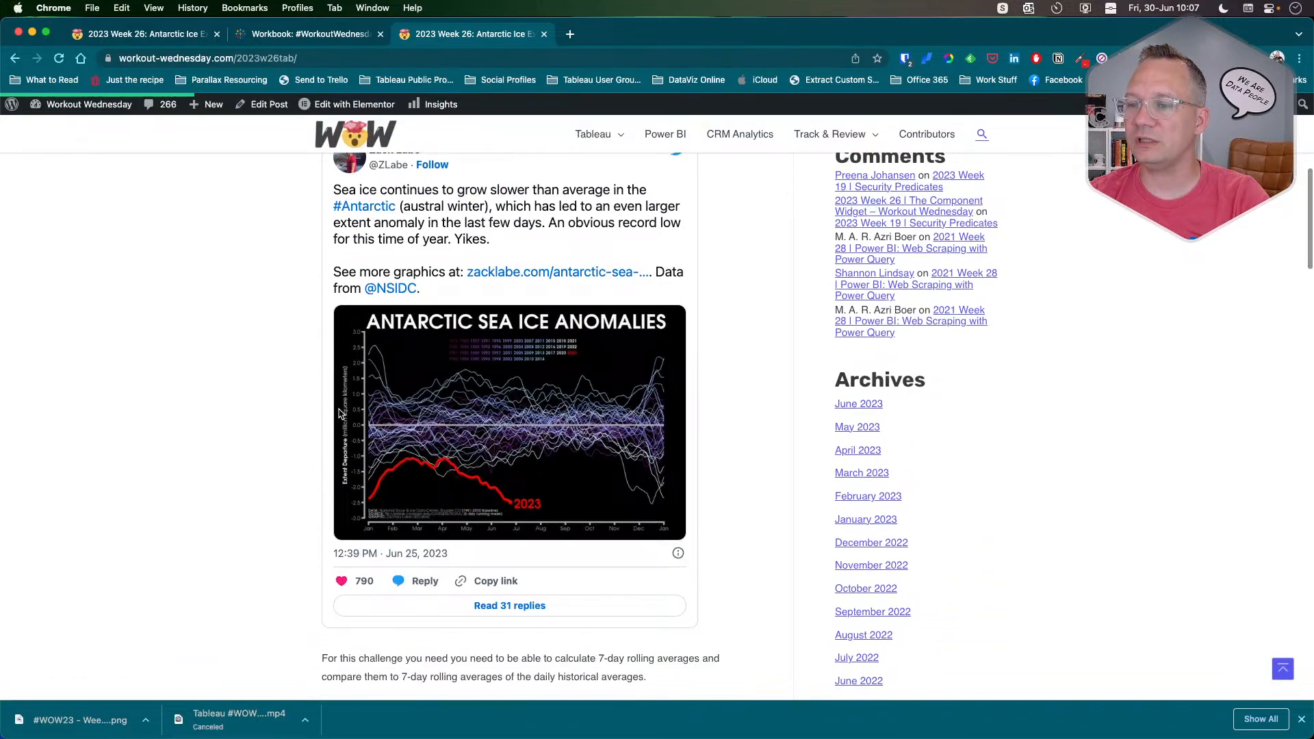
{"action": "scroll", "coordinate": [340, 414], "scroll_direction": "down", "scroll_amount": 2}
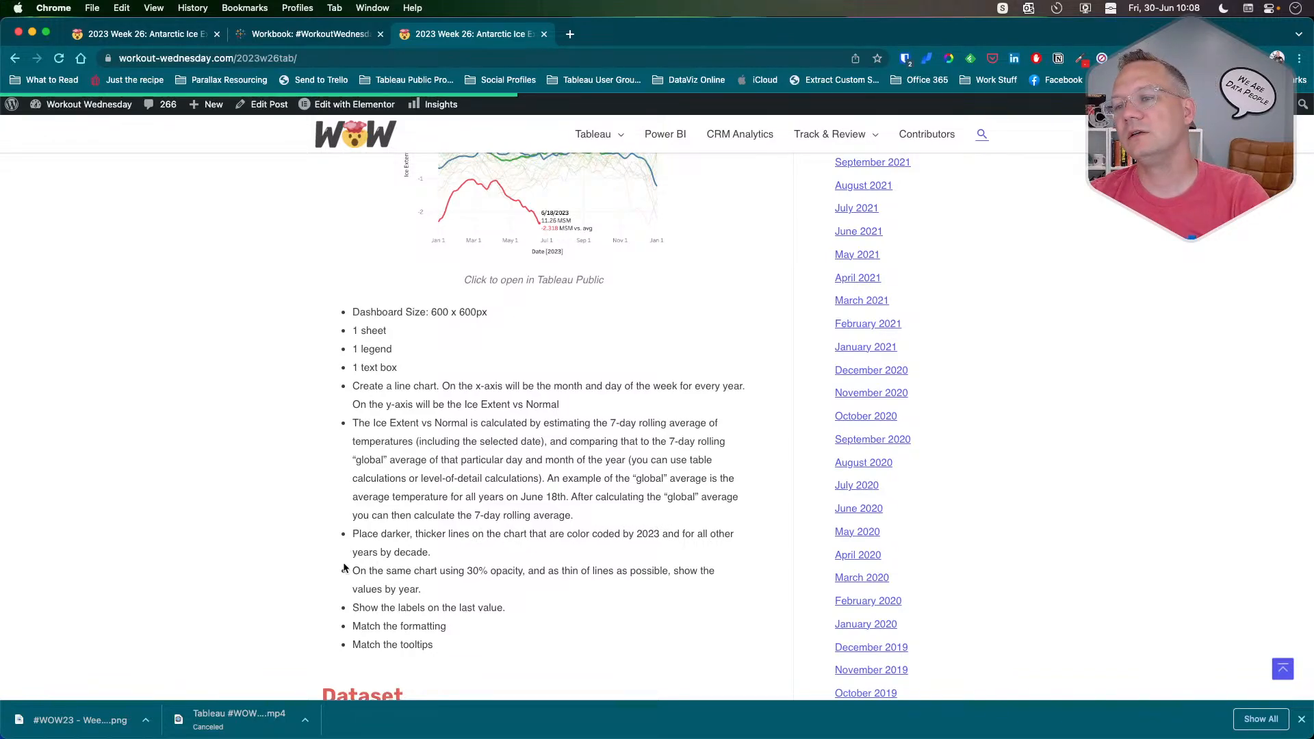
{"action": "scroll", "coordinate": [328, 584], "scroll_direction": "down", "scroll_amount": 2}
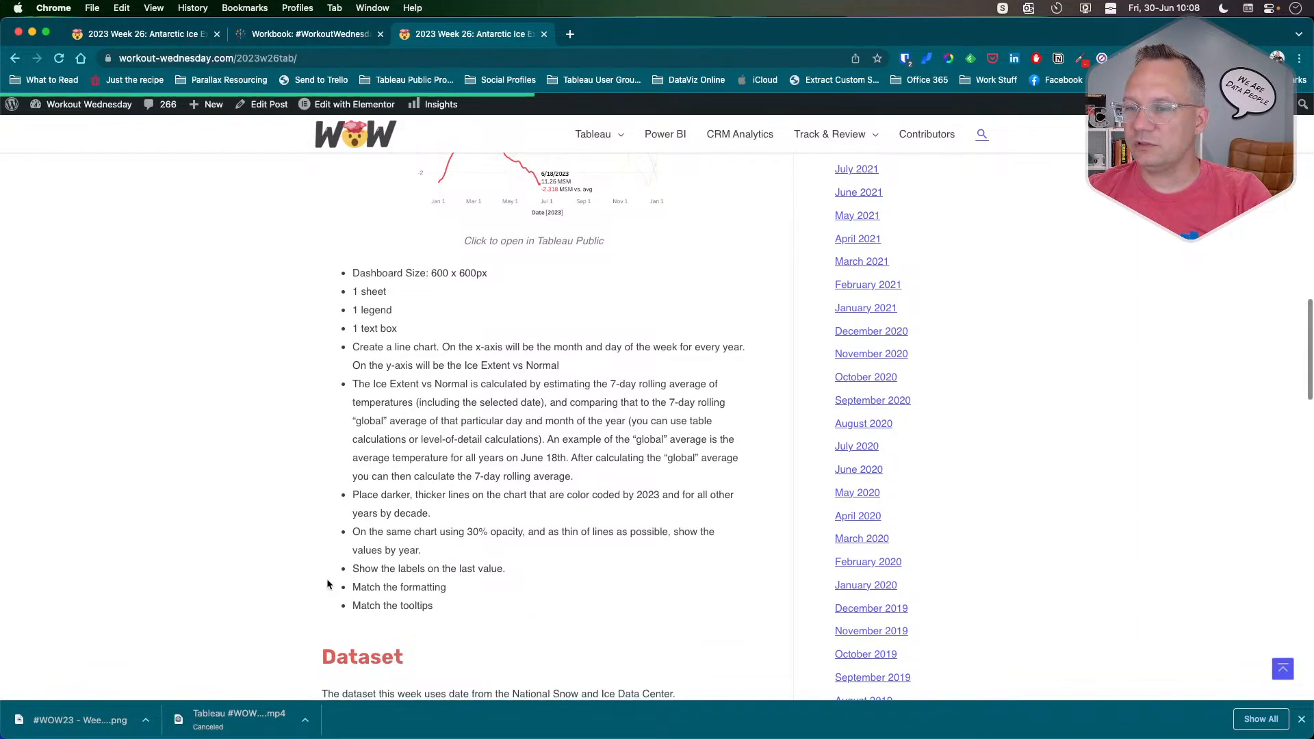
{"action": "scroll", "coordinate": [408, 529], "scroll_direction": "down", "scroll_amount": 2}
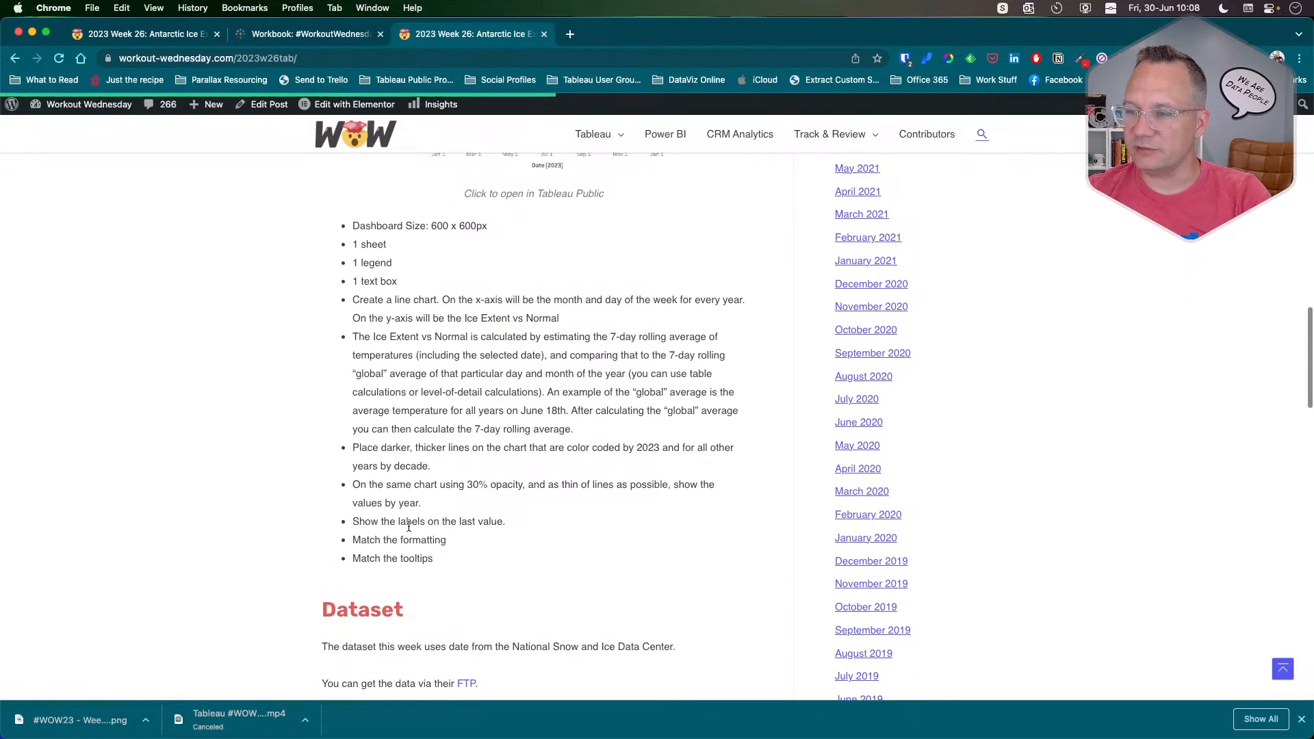
{"action": "scroll", "coordinate": [408, 529], "scroll_direction": "up", "scroll_amount": 20}
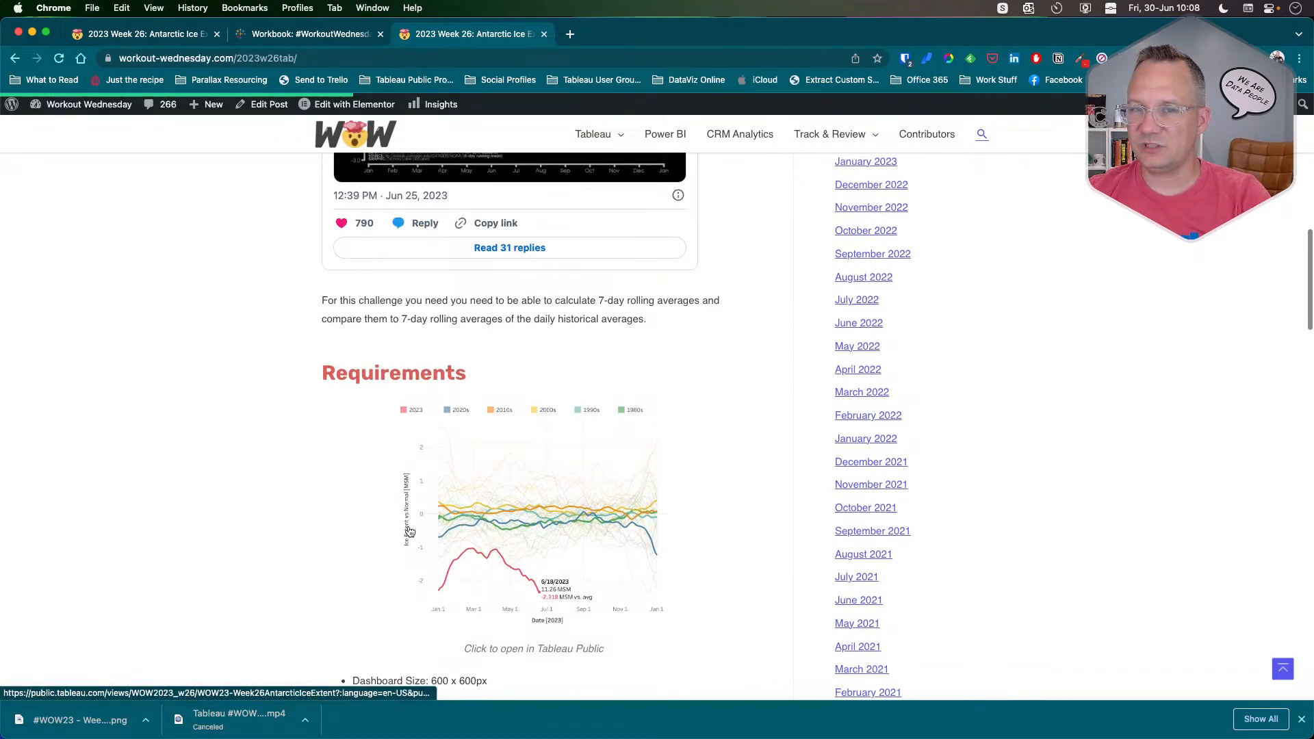
{"action": "key", "text": "ctrl+Up"}
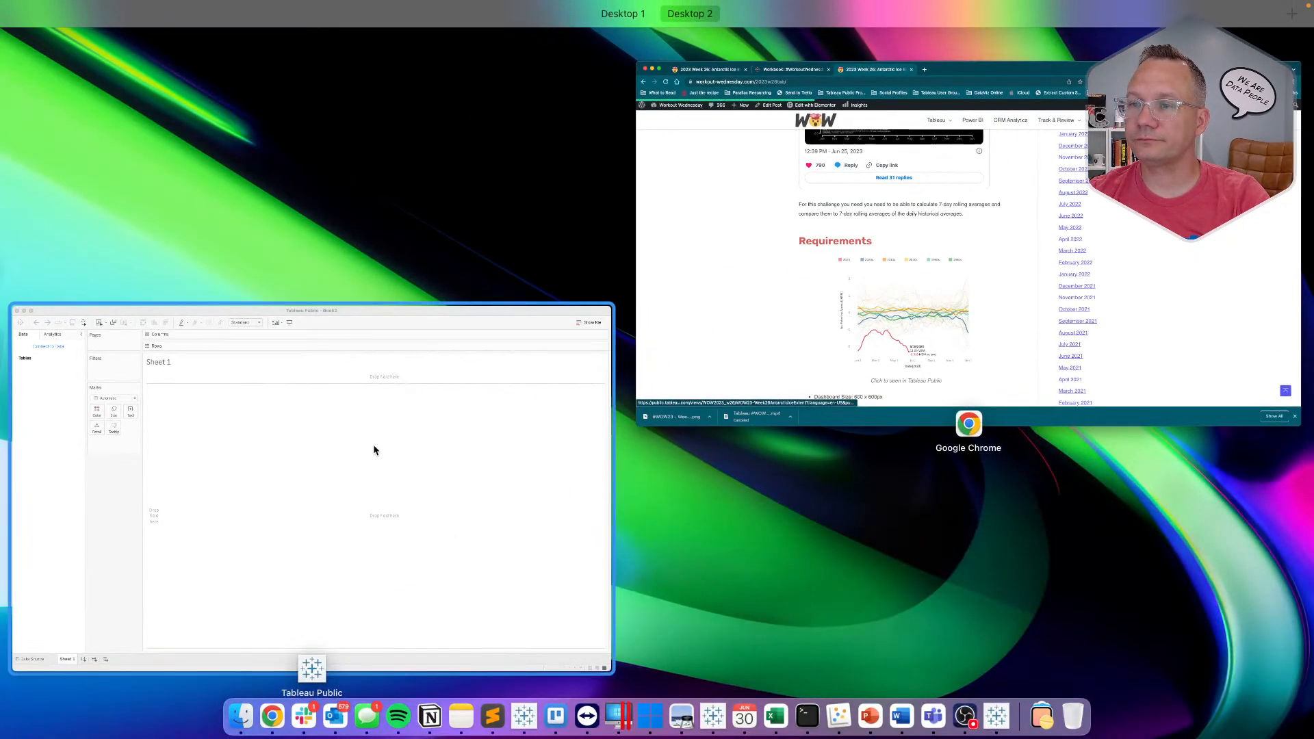
{"action": "left_click", "coordinate": [373, 448]}
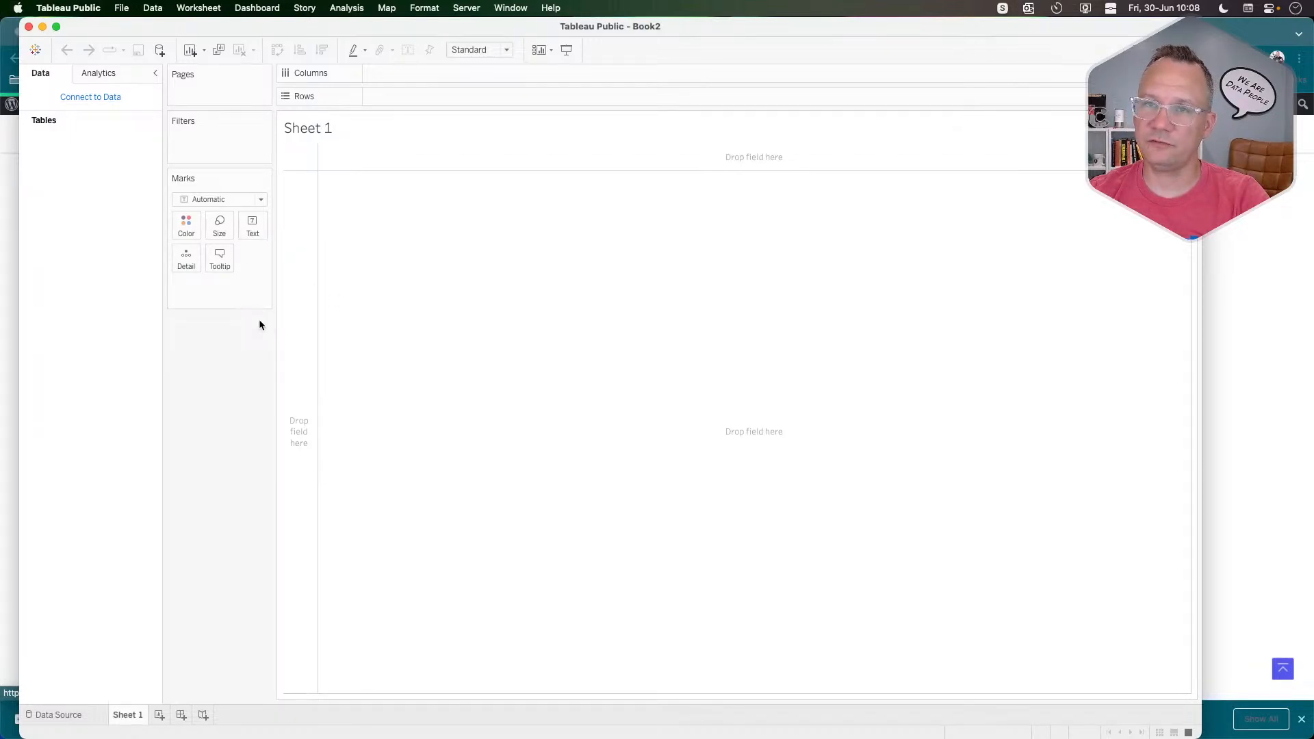
{"action": "key", "text": "ctrl+Up"}
{"action": "left_click", "coordinate": [762, 581]}
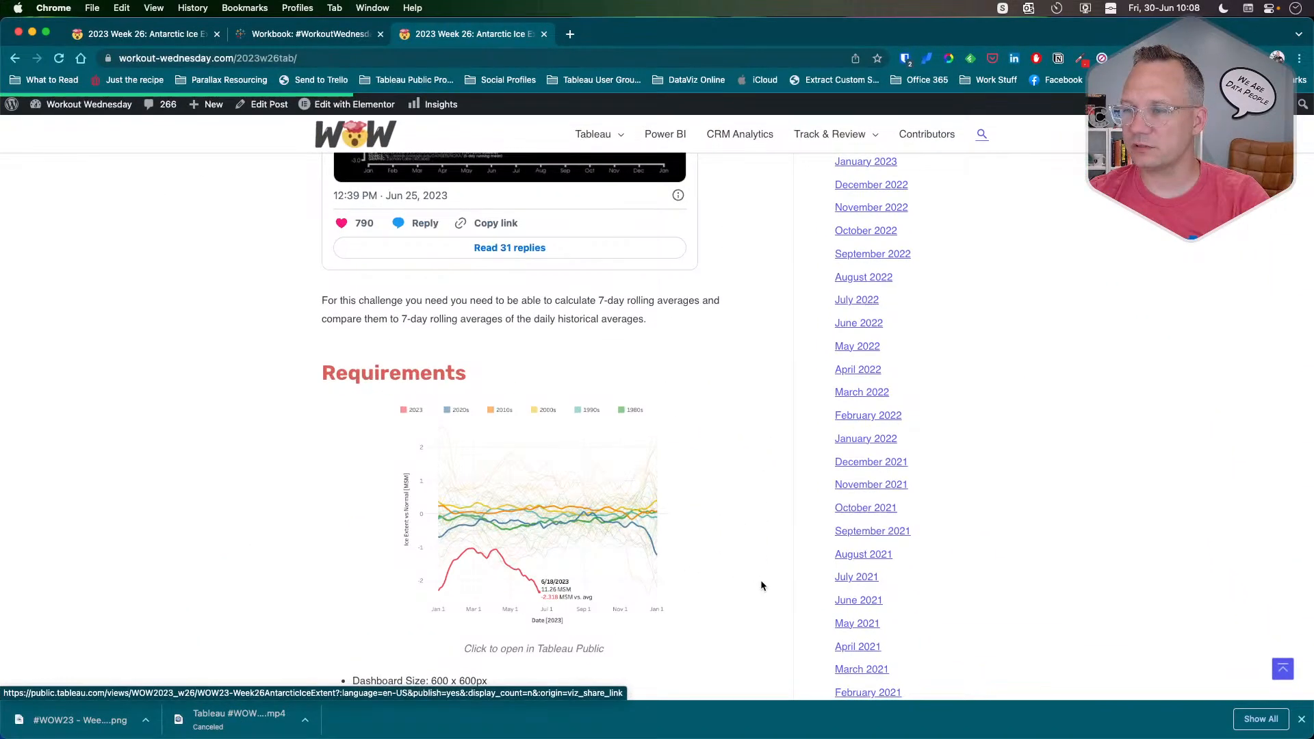
Follow the FTP link in the Dataset section, examine the Sea Ice Index data access options, and return to the challenge page.
{"action": "scroll", "coordinate": [762, 581], "scroll_direction": "down", "scroll_amount": 5}
{"action": "scroll", "coordinate": [582, 496], "scroll_direction": "down", "scroll_amount": 3}
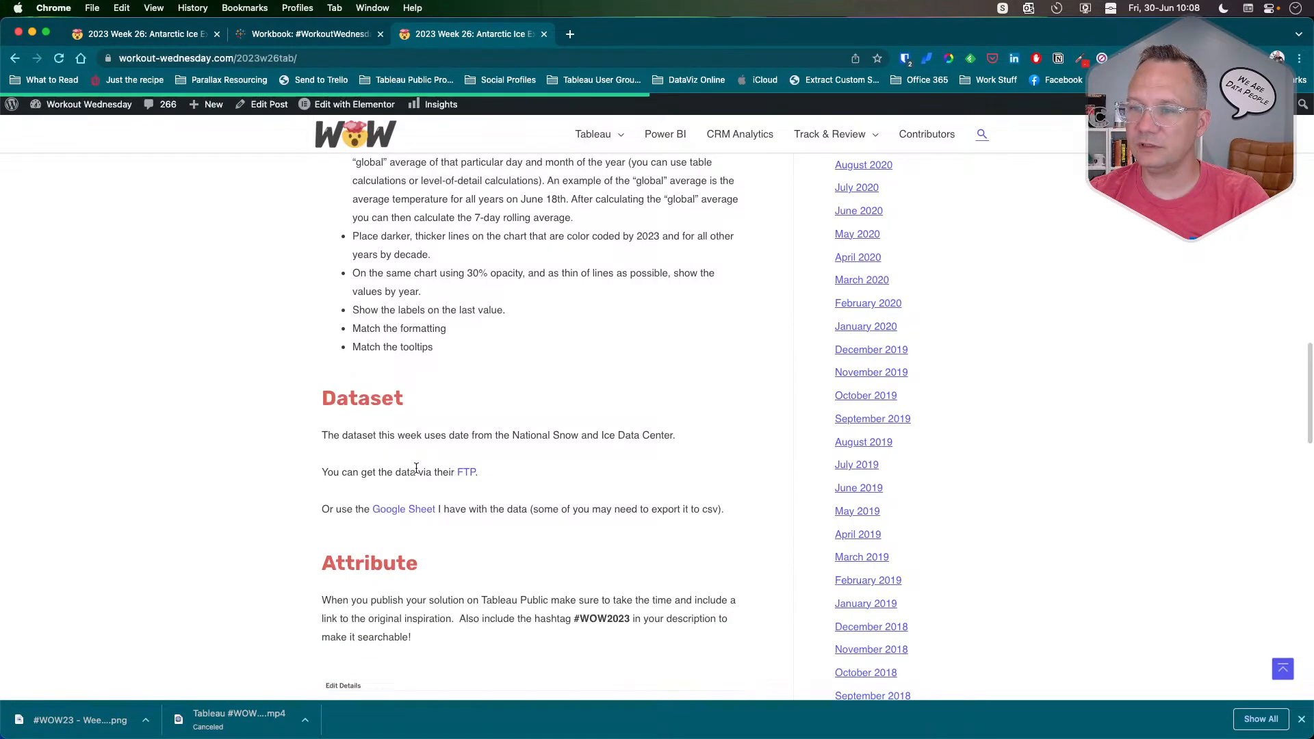
{"action": "left_click", "coordinate": [466, 476]}
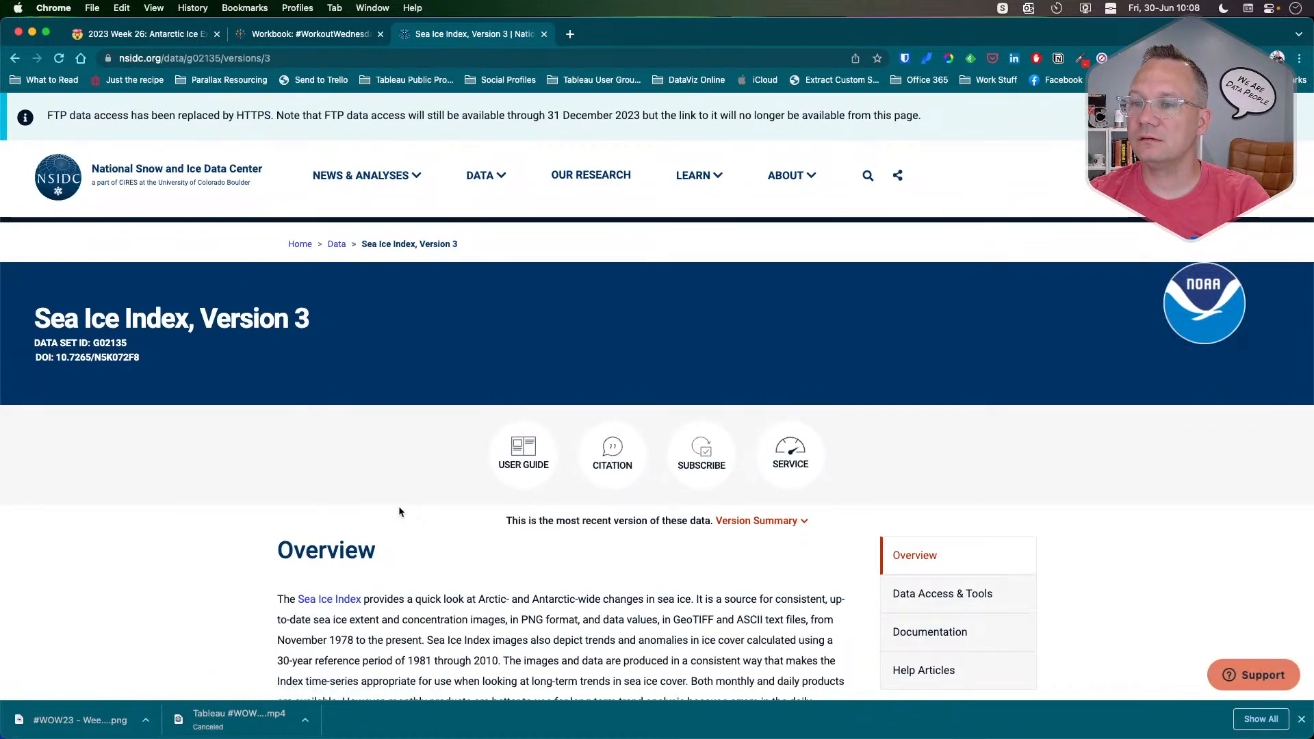
{"action": "scroll", "coordinate": [398, 507], "scroll_direction": "down", "scroll_amount": 6}
{"action": "scroll", "coordinate": [399, 507], "scroll_direction": "down", "scroll_amount": 12}
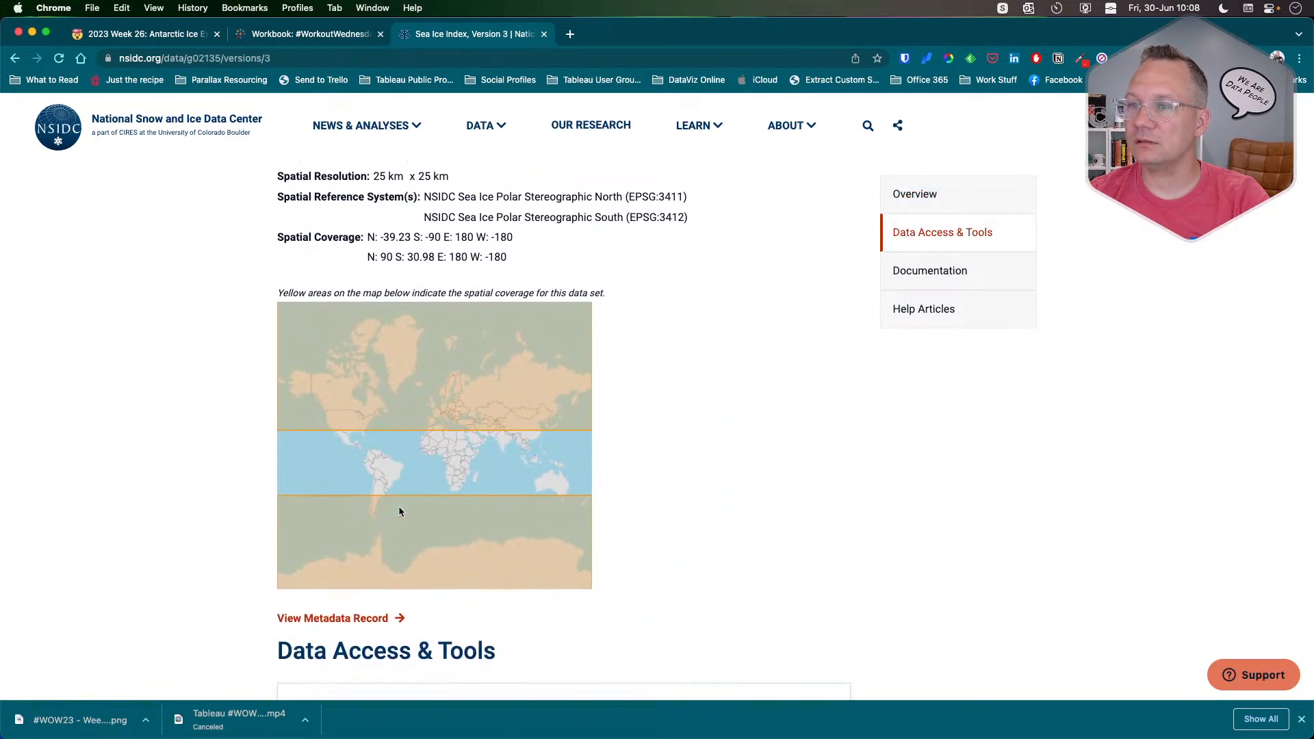
{"action": "scroll", "coordinate": [398, 506], "scroll_direction": "up", "scroll_amount": 5}
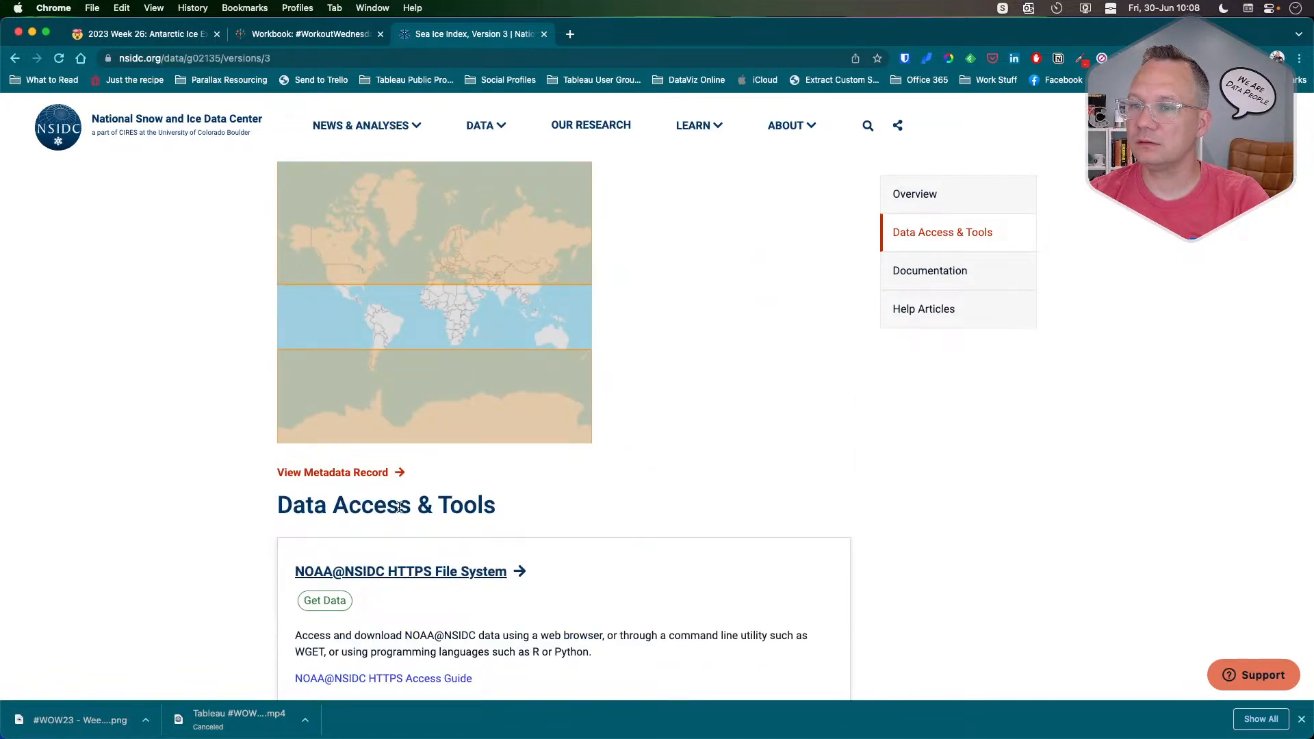
{"action": "scroll", "coordinate": [399, 507], "scroll_direction": "left", "scroll_amount": 5}
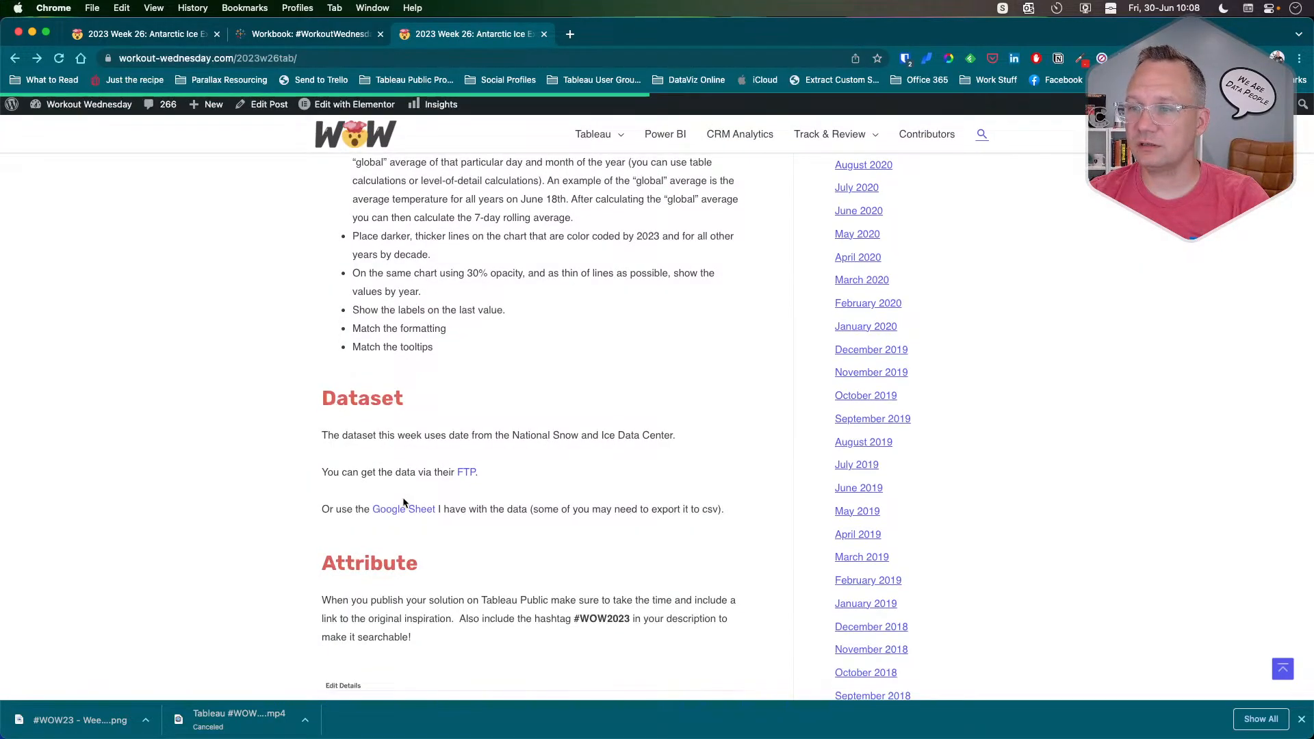
Open the Google Sheet linked in the Dataset section, download it as Tab Separated Values (.tsv), and close the sheet.
{"action": "left_click", "coordinate": [401, 512]}
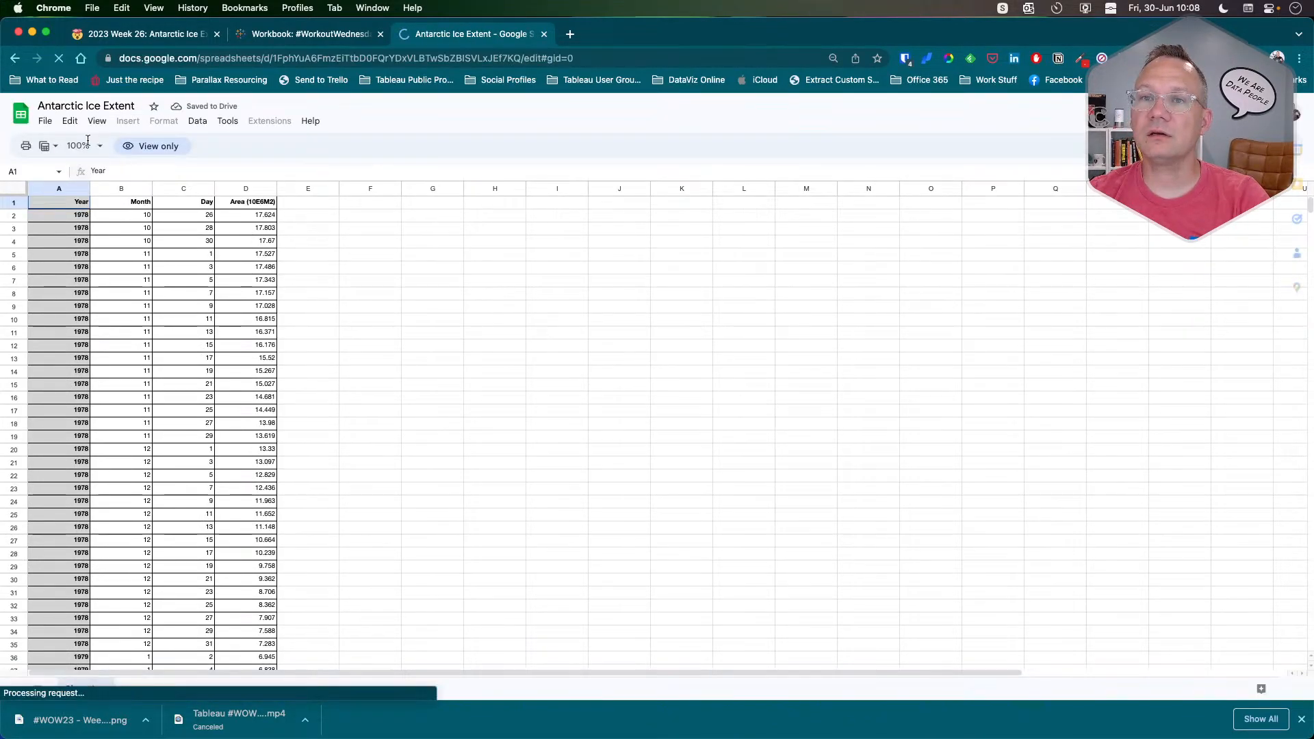
{"action": "left_click", "coordinate": [45, 121]}
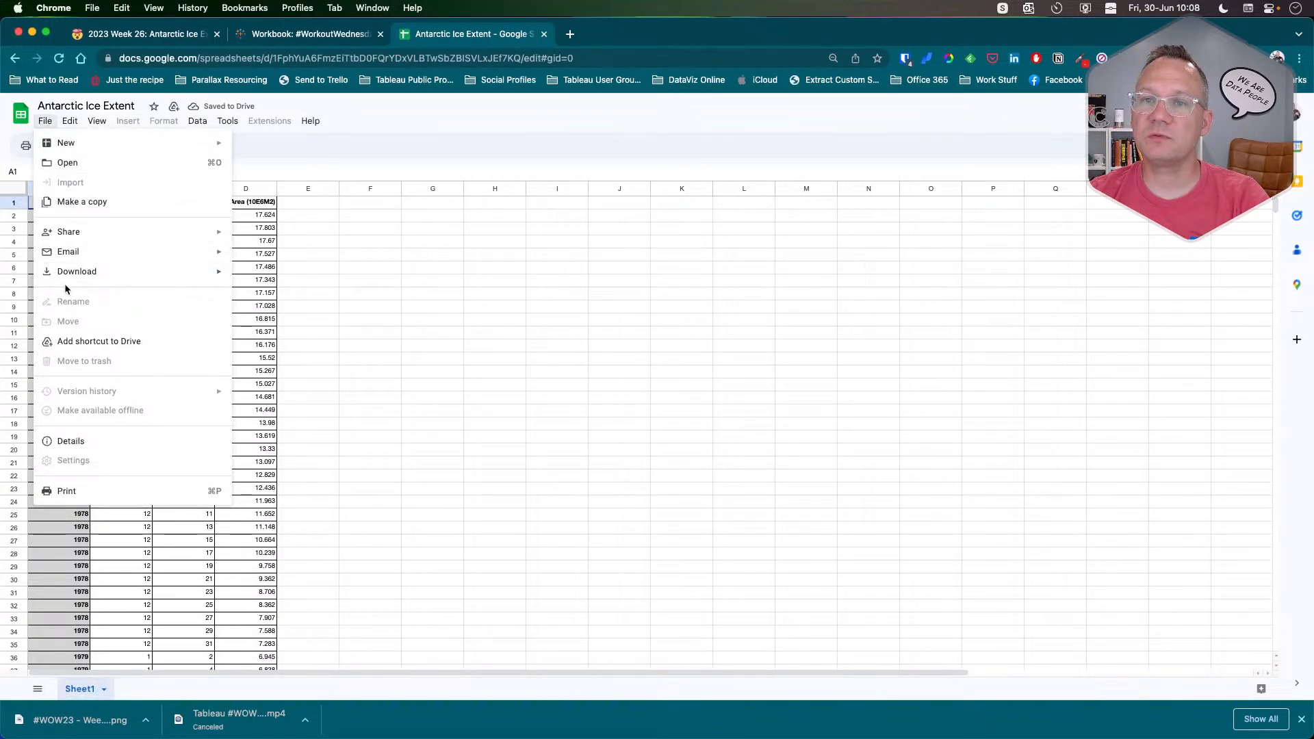
{"action": "mouse_move", "coordinate": [94, 271]}
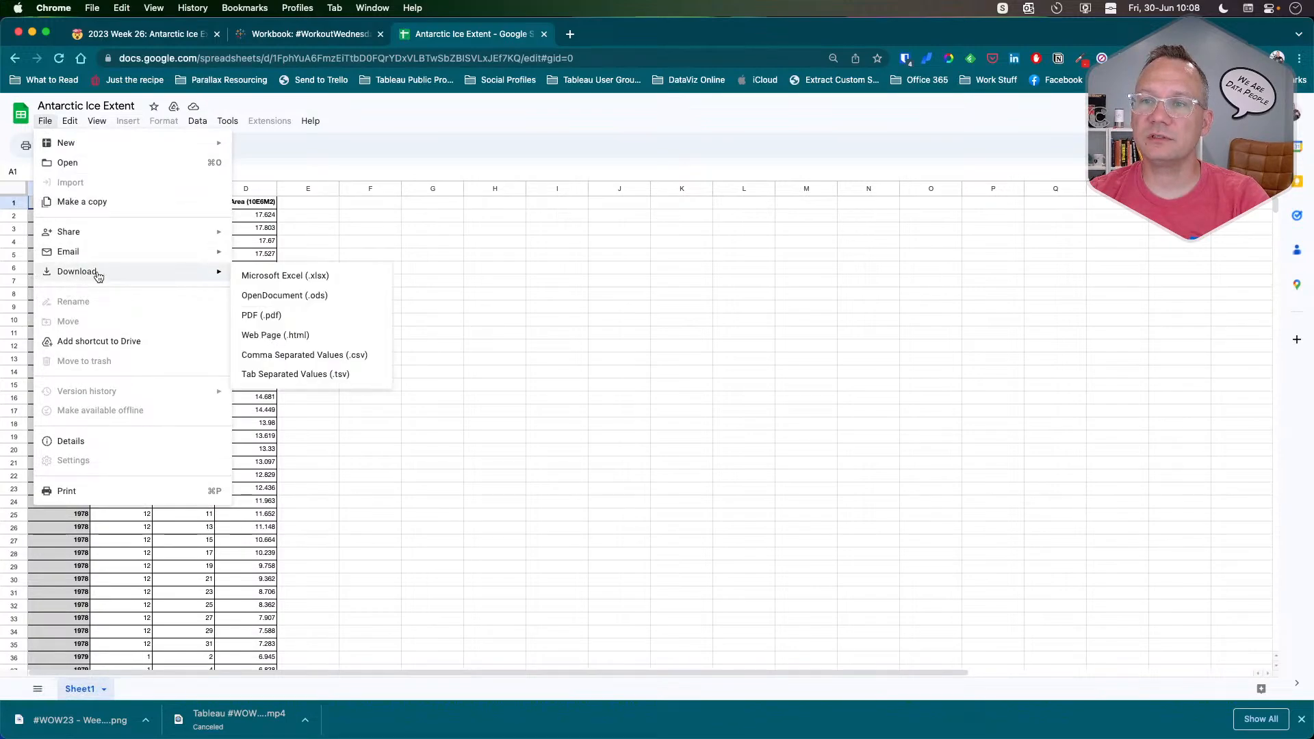
{"action": "left_click", "coordinate": [319, 376]}
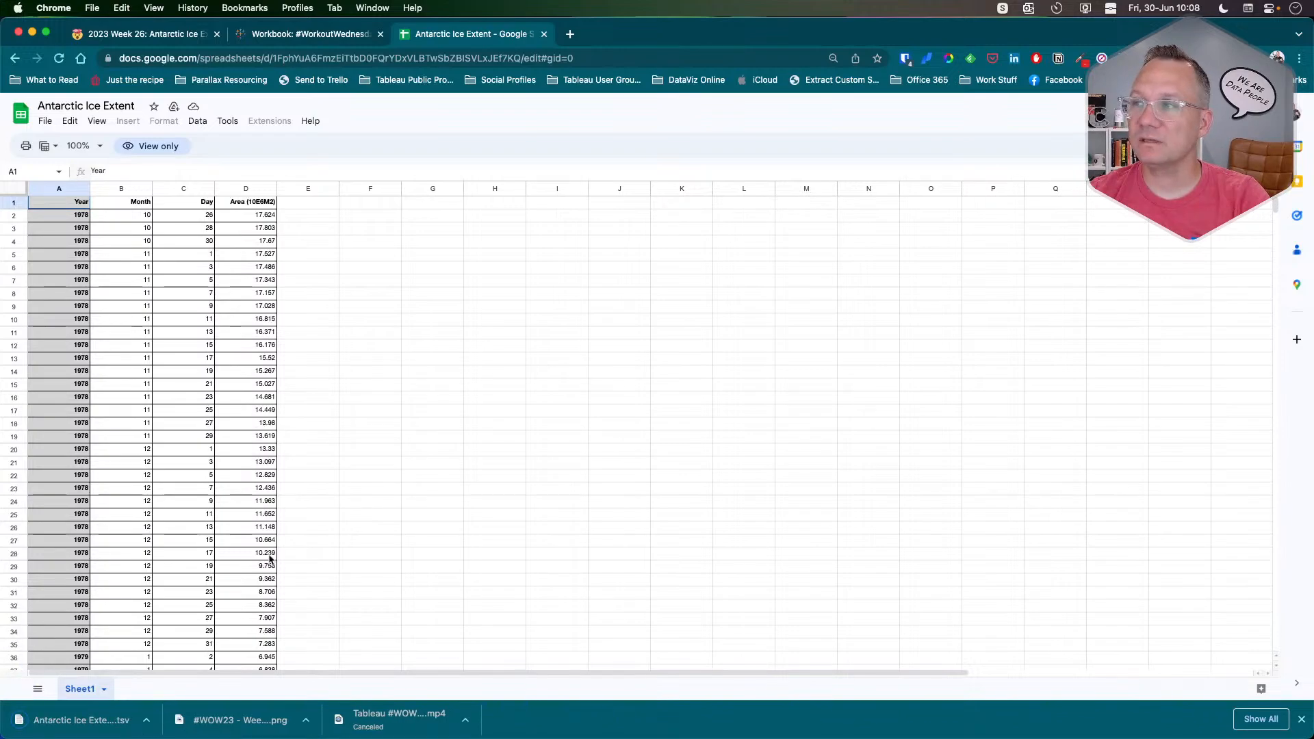
{"action": "left_click", "coordinate": [546, 34]}
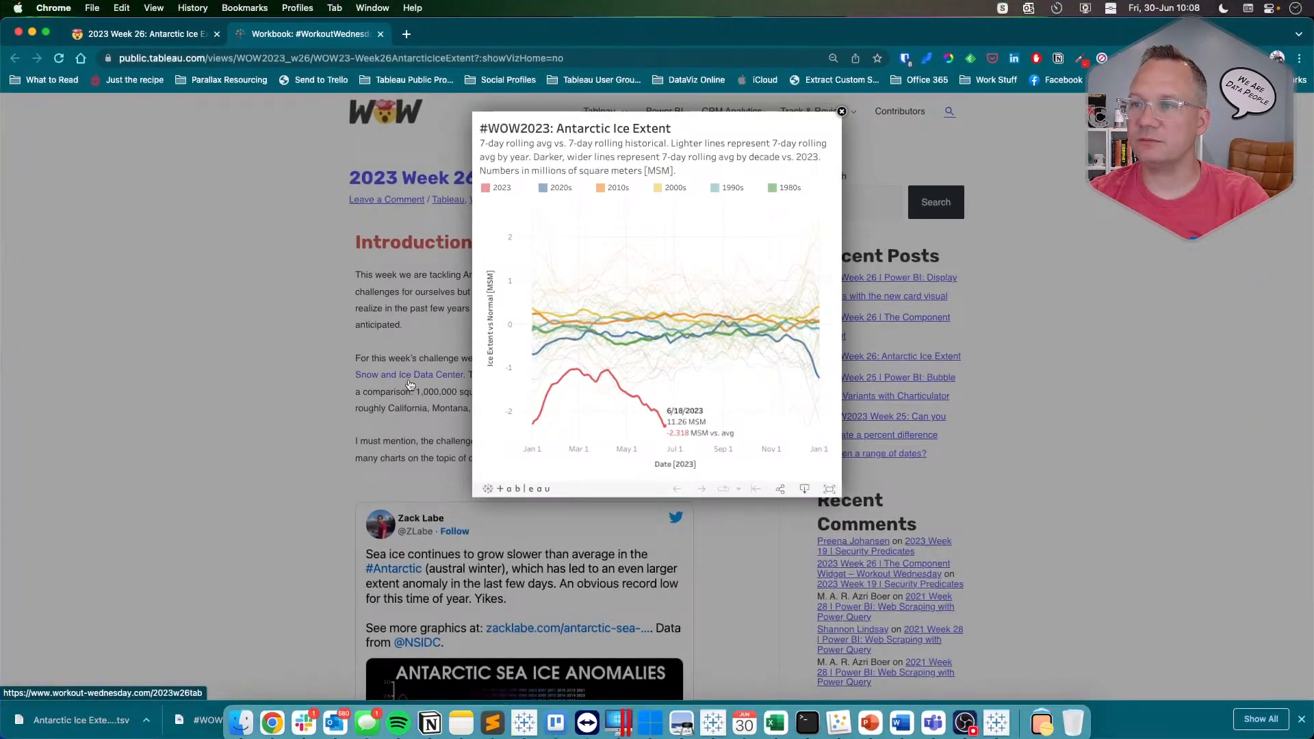
Switch to Tableau Public and connect to the text file "Antarctic Ice Extent - Sheet1.tsv" in the Downloads folder.
{"action": "key", "text": "ctrl+Up"}
{"action": "left_click", "coordinate": [442, 379]}
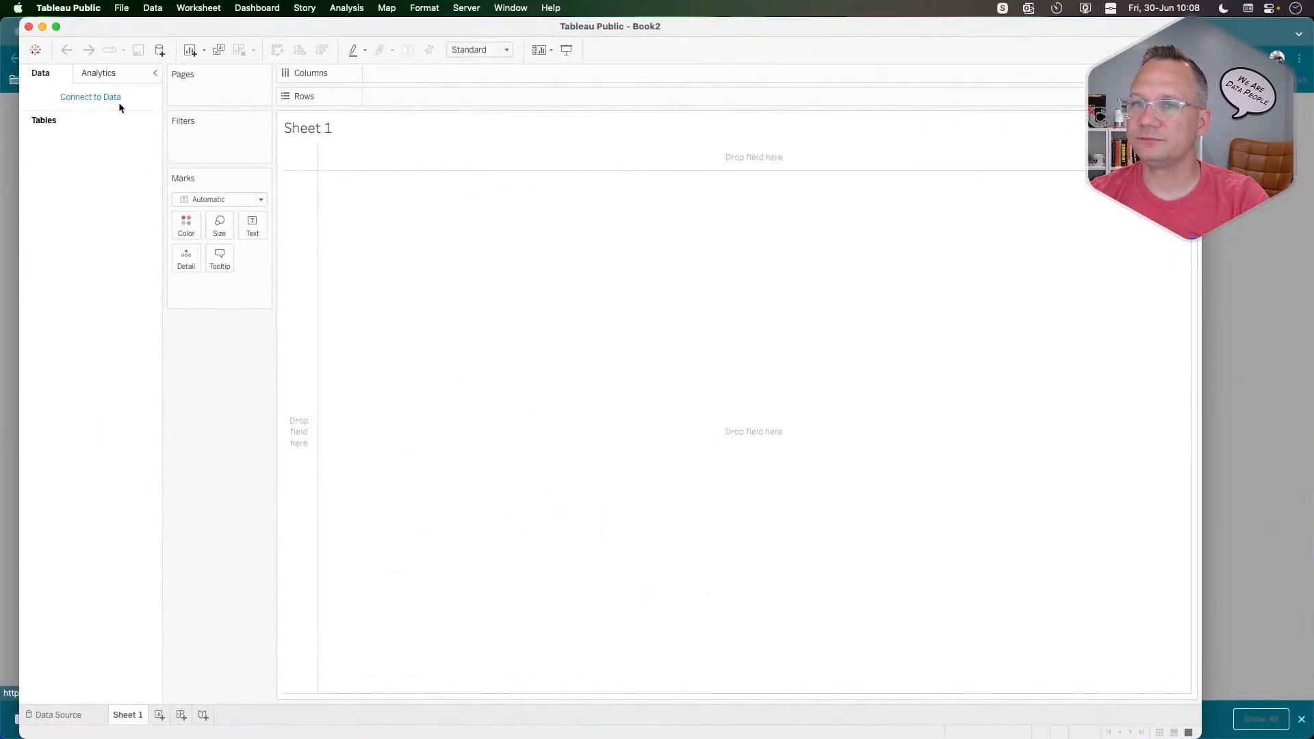
{"action": "left_click", "coordinate": [83, 98]}
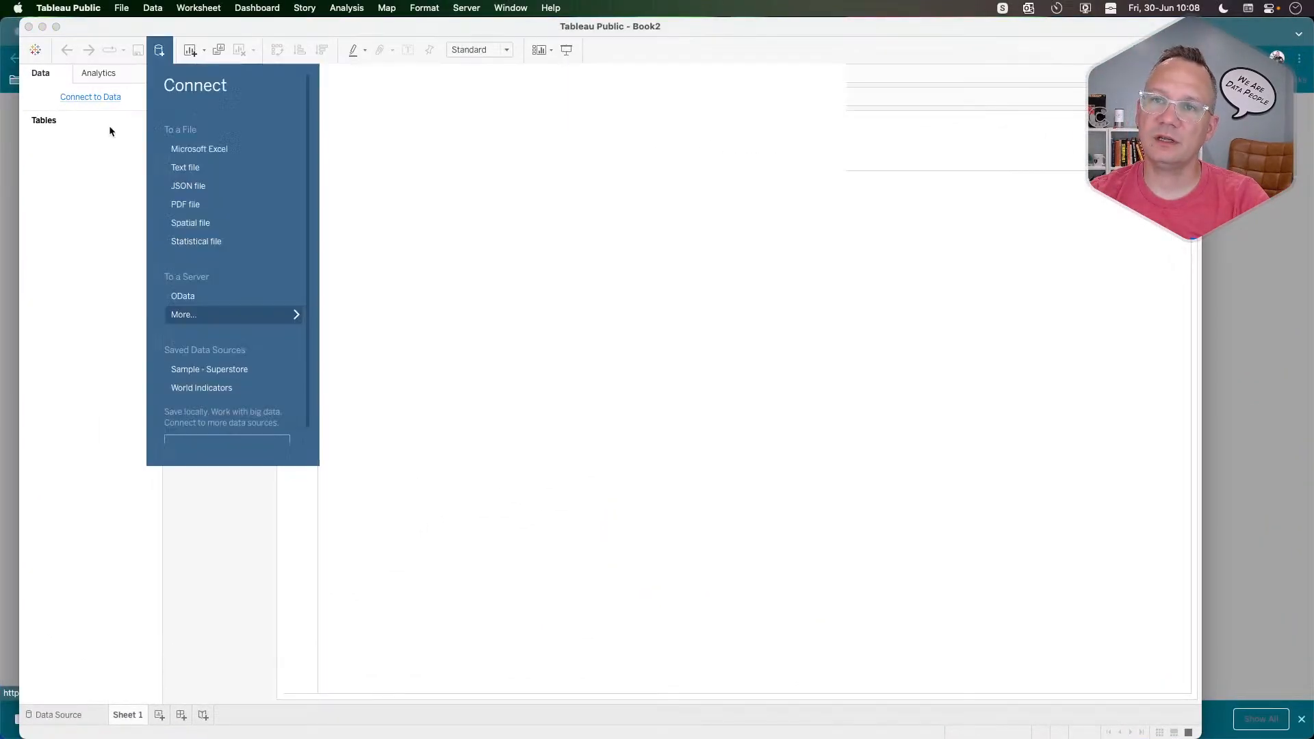
{"action": "left_click", "coordinate": [202, 175]}
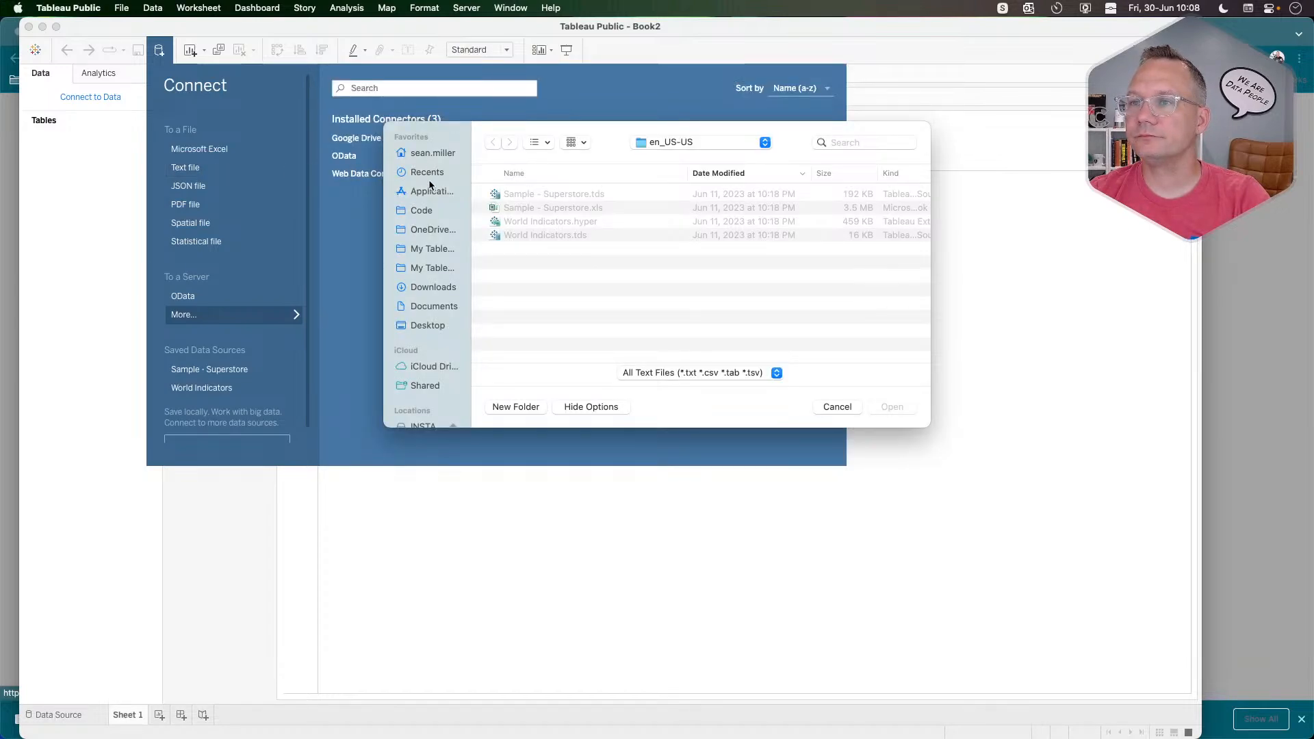
{"action": "left_click", "coordinate": [424, 288]}
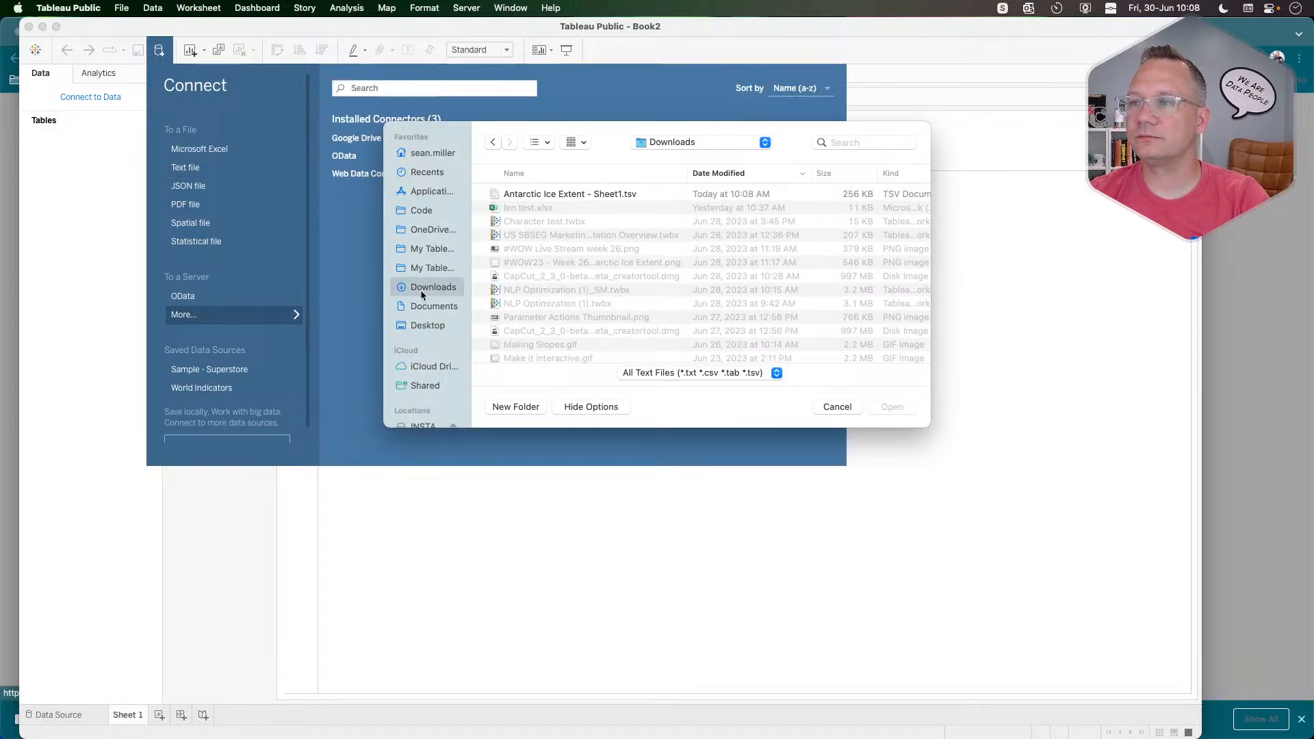
{"action": "double_click", "coordinate": [585, 194]}
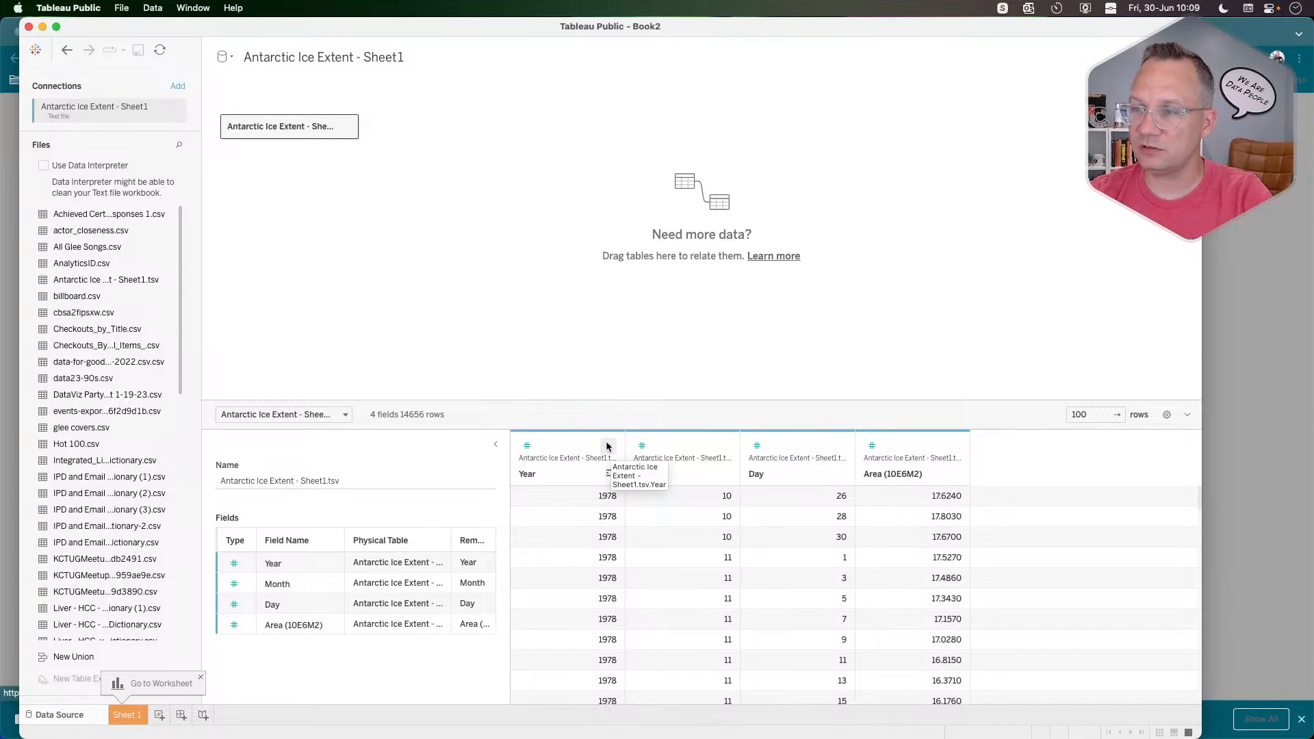
Create a calculated field named Date with the formula MAKEDATE([Year],[Month],[Day]), and open Sheet 1.
{"action": "left_click", "coordinate": [608, 447]}
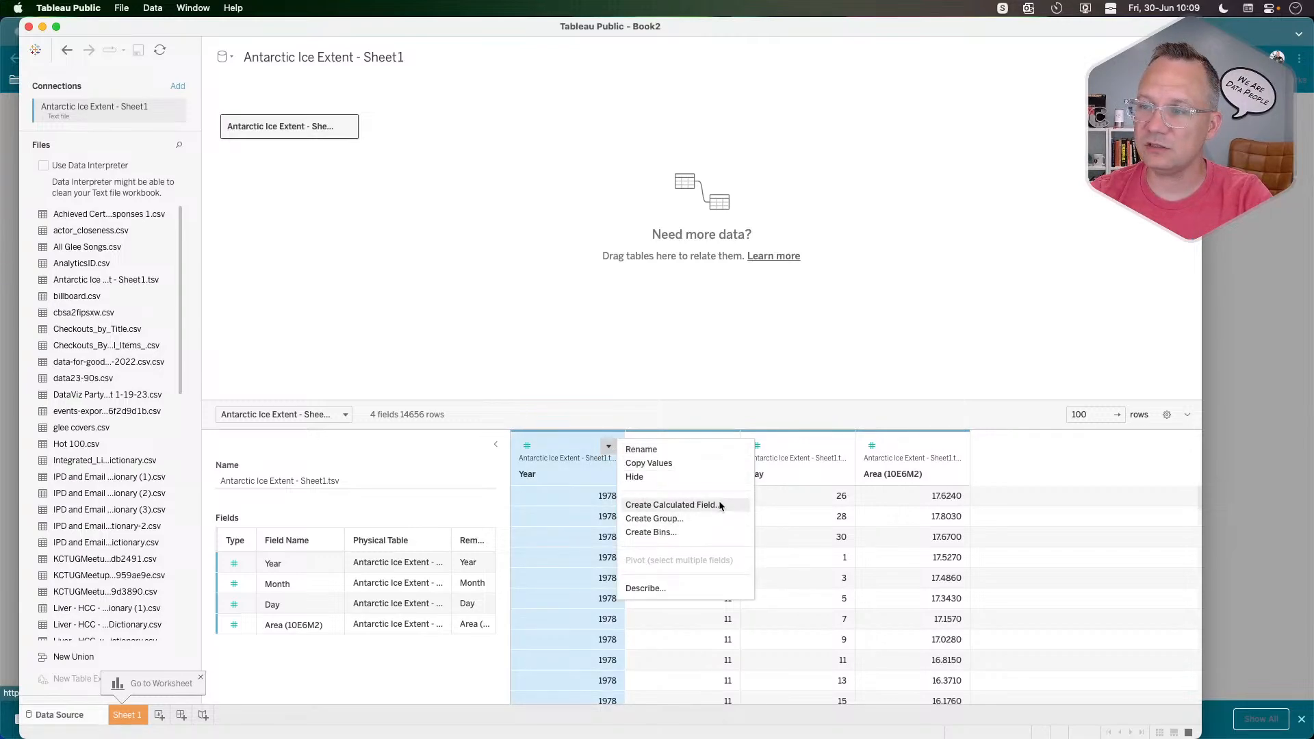
{"action": "left_click", "coordinate": [653, 506]}
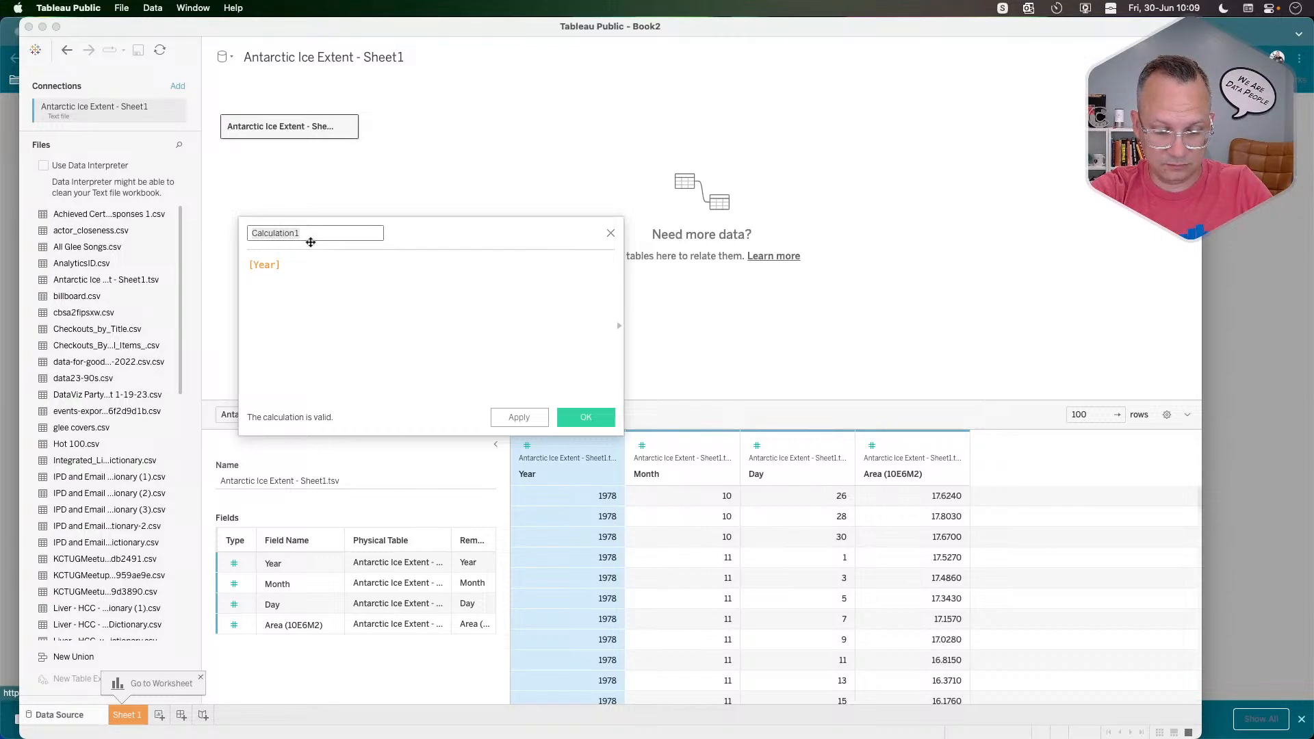
{"action": "type", "text": "Date"}
{"action": "key", "text": "Tab"}
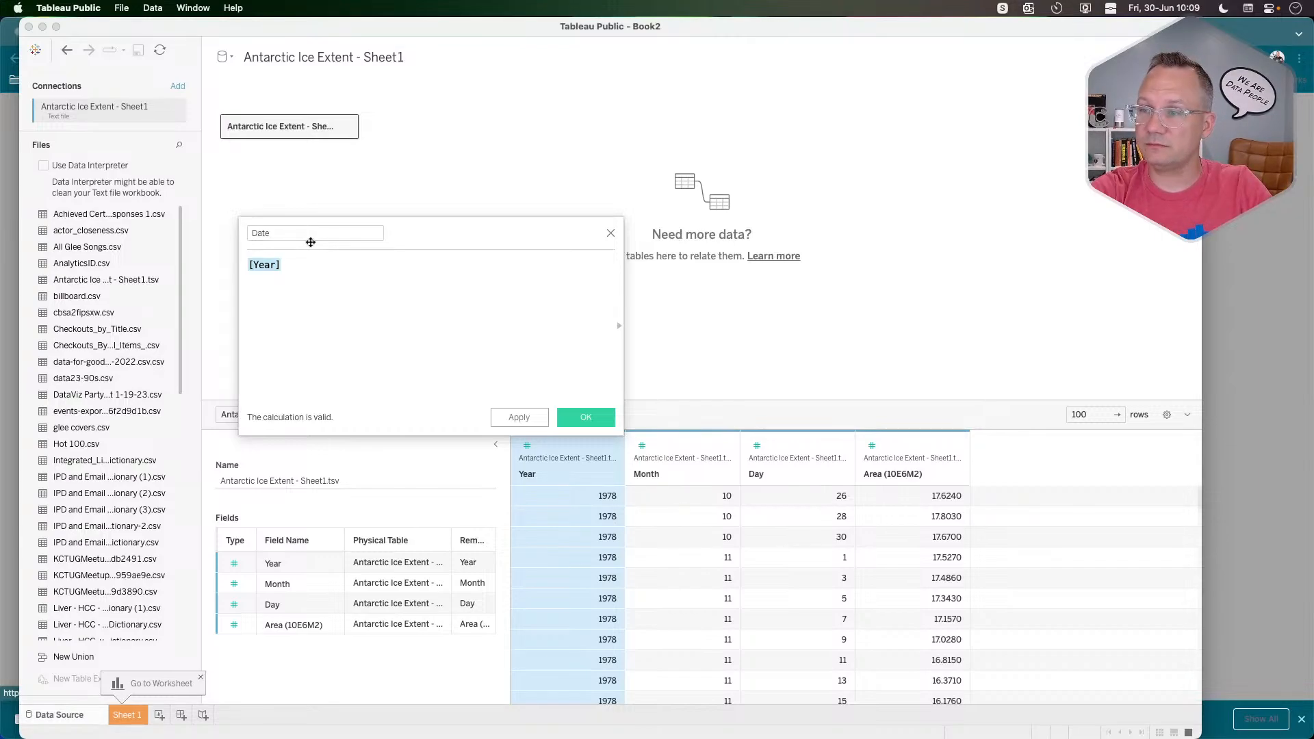
{"action": "key", "text": "Left"}
{"action": "type", "text": "make"}
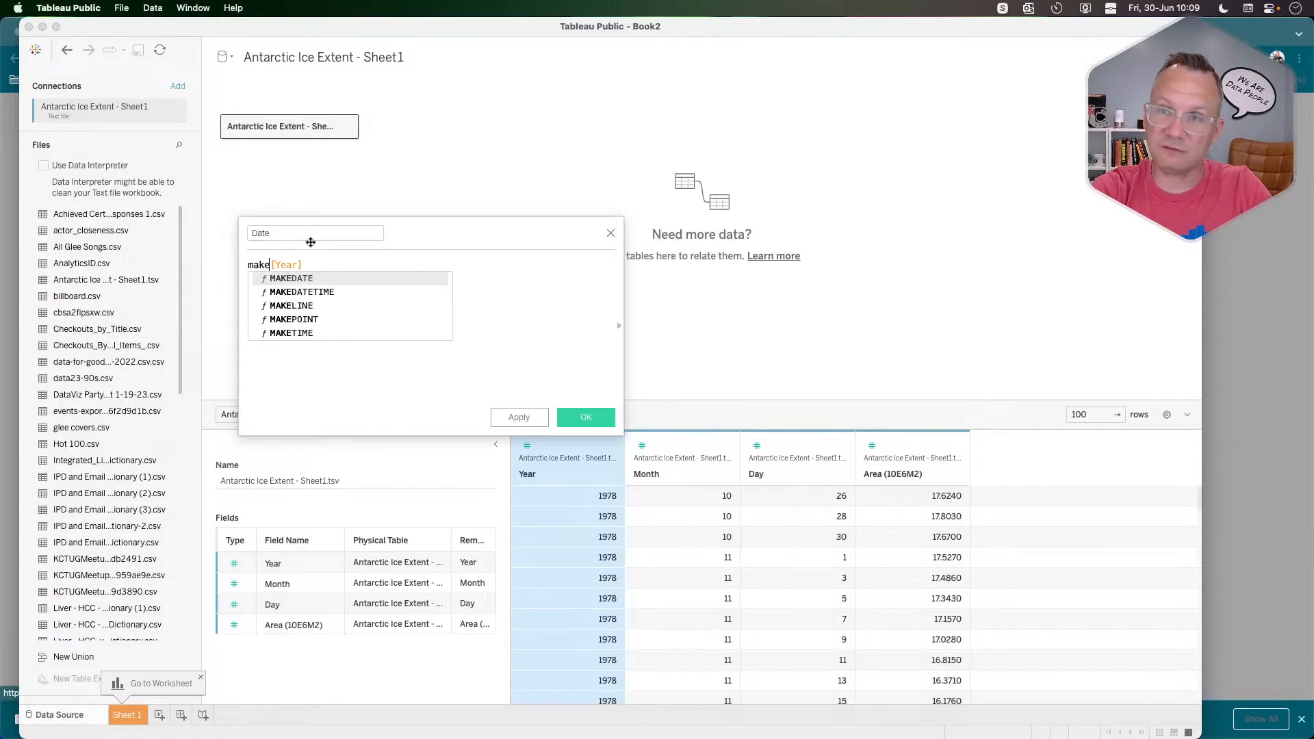
{"action": "type", "text": "d"}
{"action": "key", "text": "Return"}
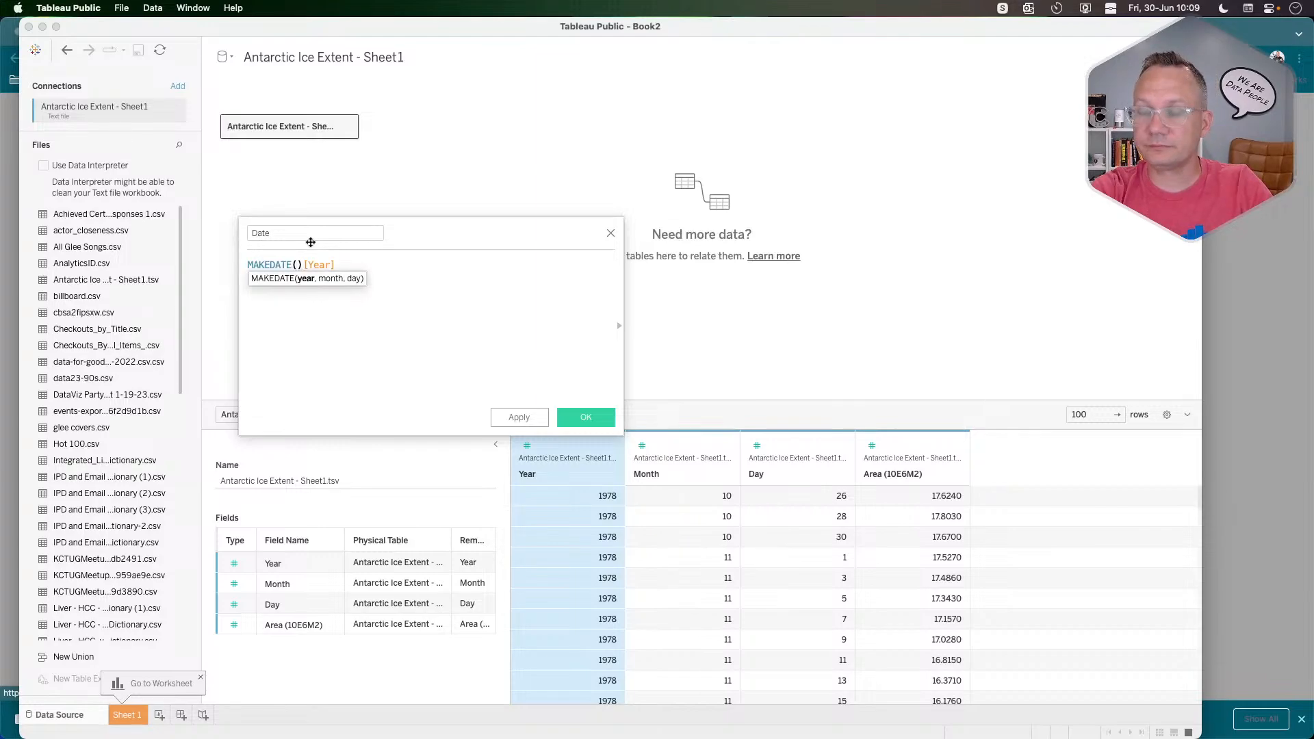
{"action": "key", "text": "Delete"}
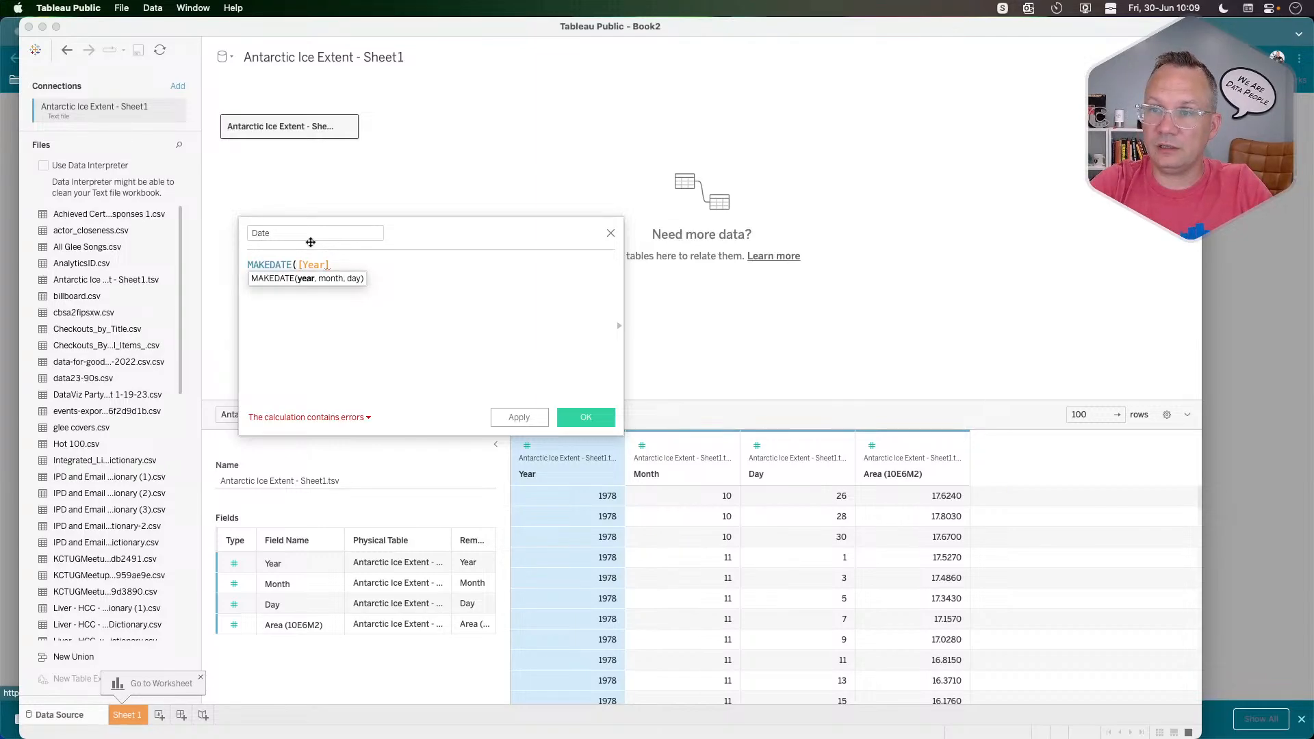
{"action": "type", "text": ",mon"}
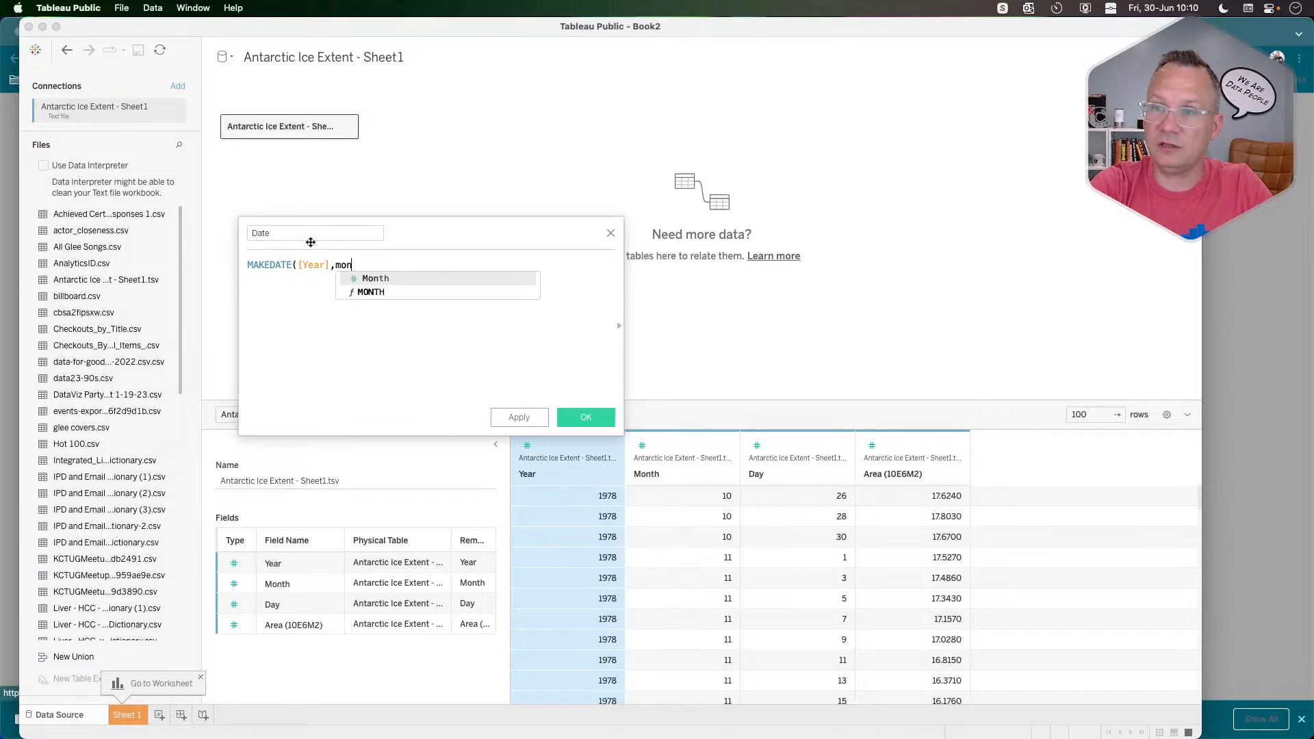
{"action": "key", "text": "Return"}
{"action": "type", "text": ",day"}
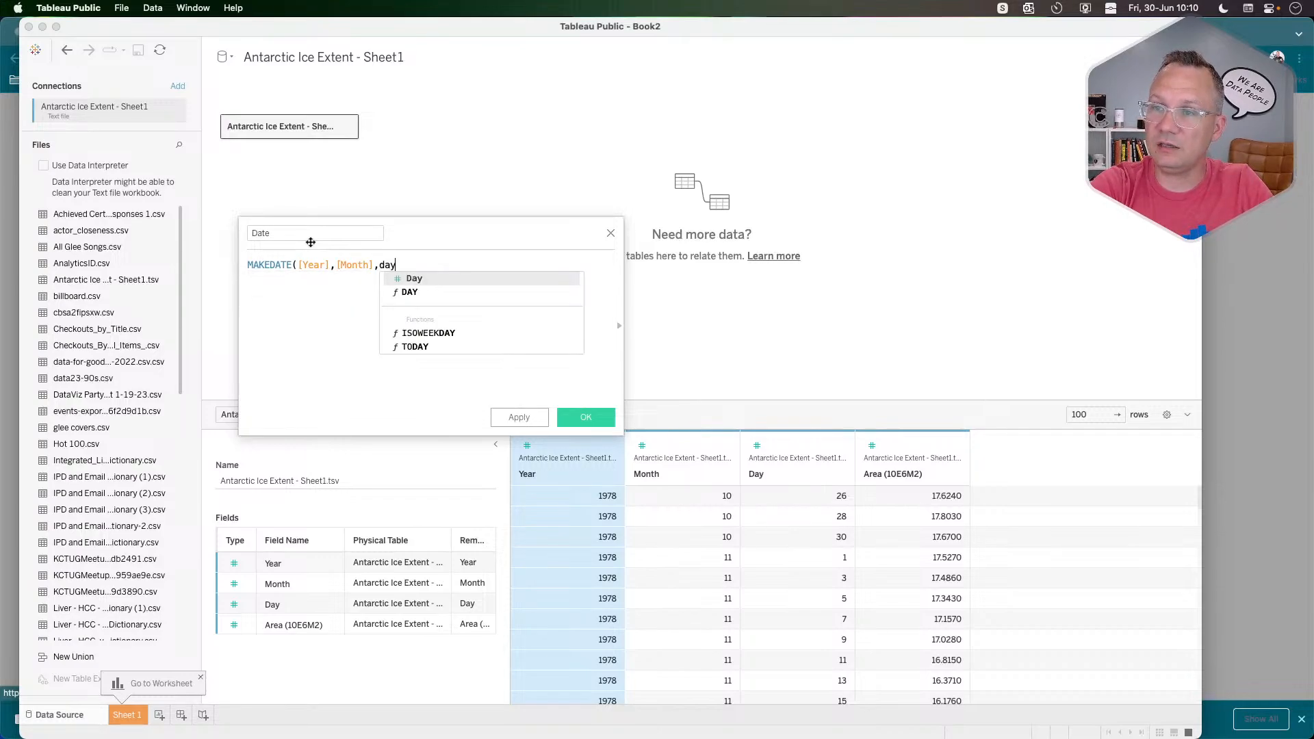
{"action": "key", "text": "Return"}
{"action": "type", "text": ")"}
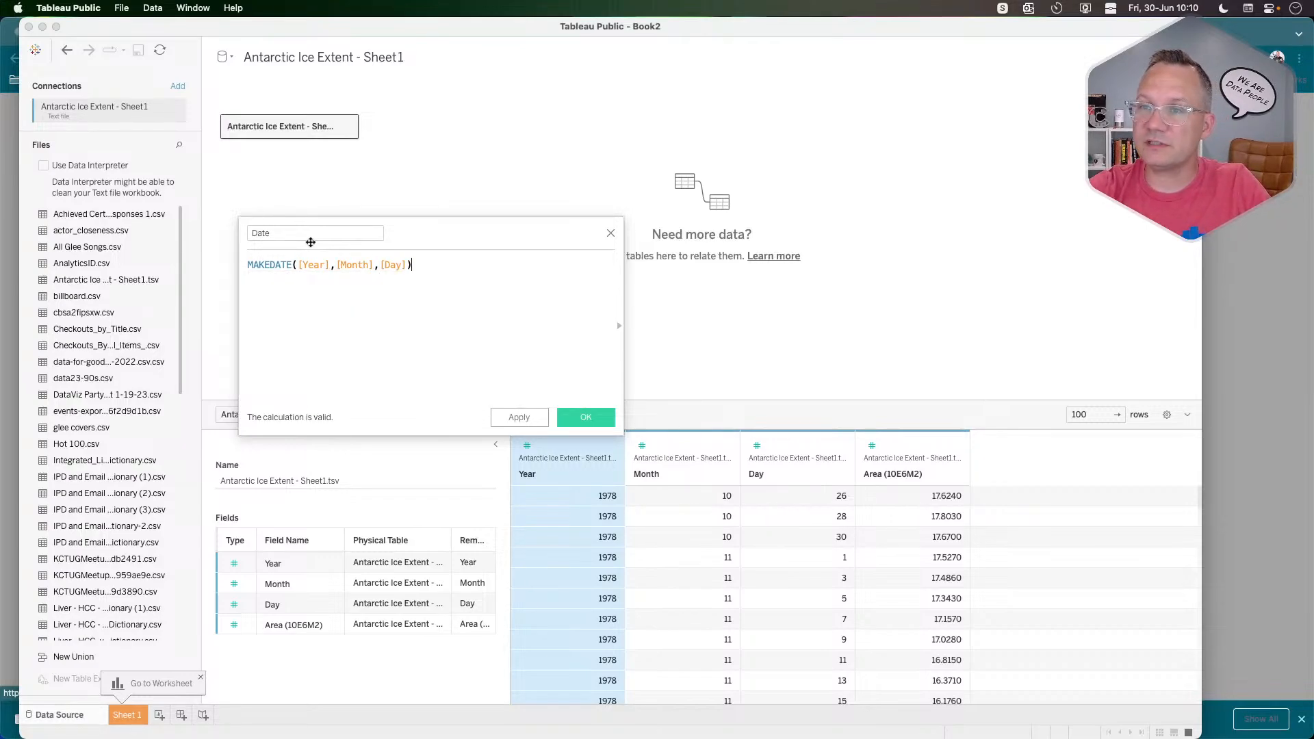
{"action": "left_click", "coordinate": [587, 418]}
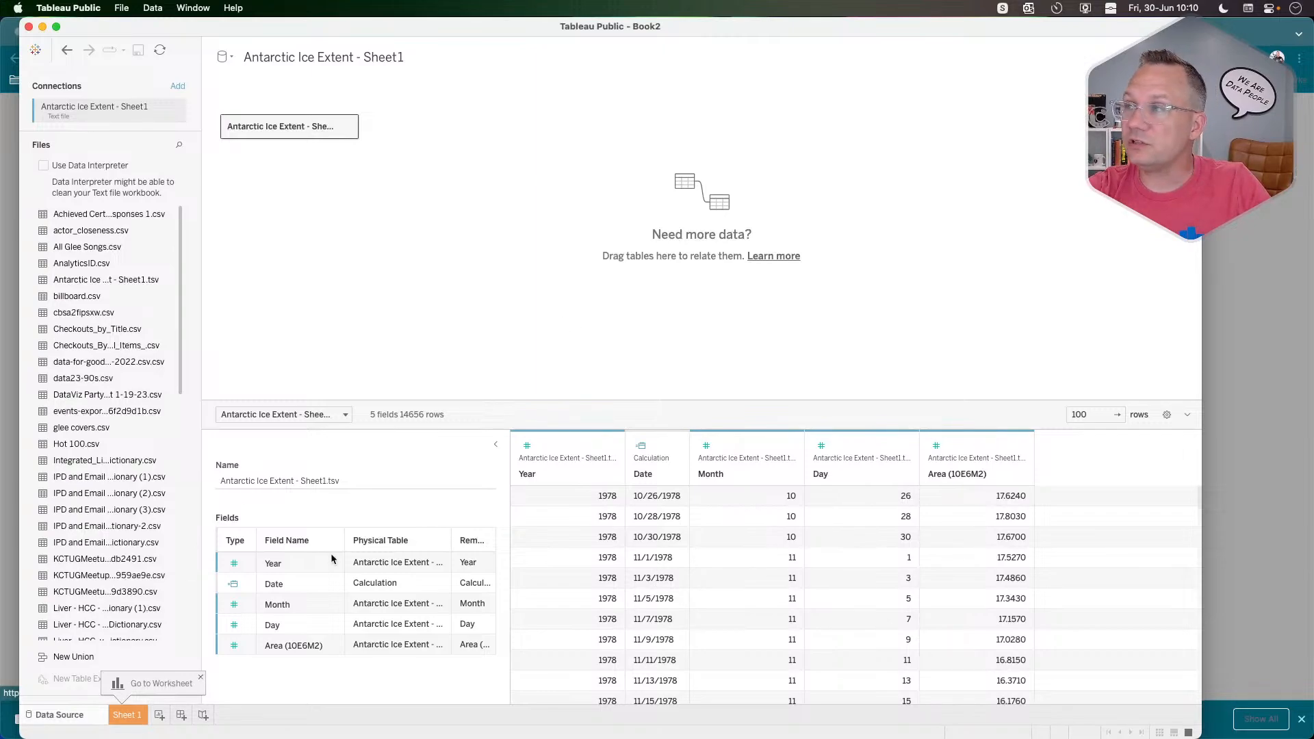
{"action": "left_click", "coordinate": [127, 715]}
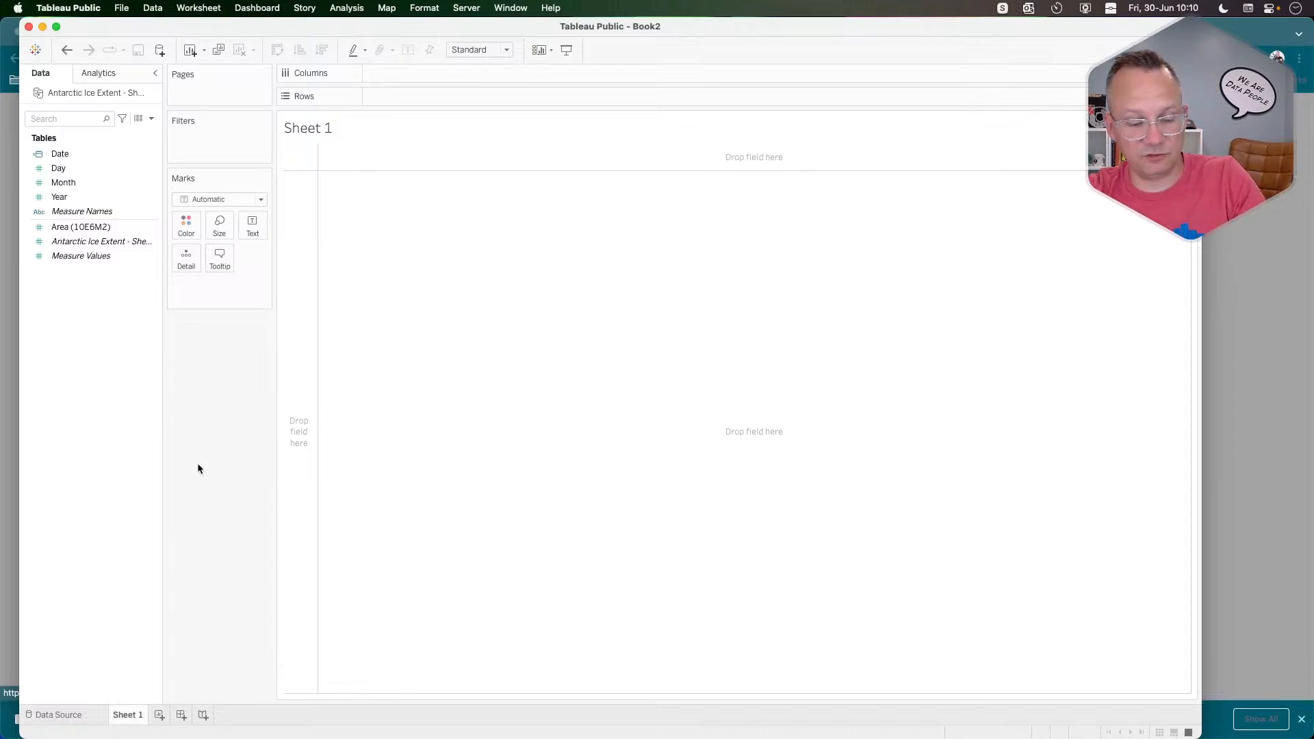
Switch to Chrome, examine the date axis and the 2023 line of the reference Antarctic Ice Extent chart, and return to Tableau Public.
{"action": "key", "text": "super+Tab"}
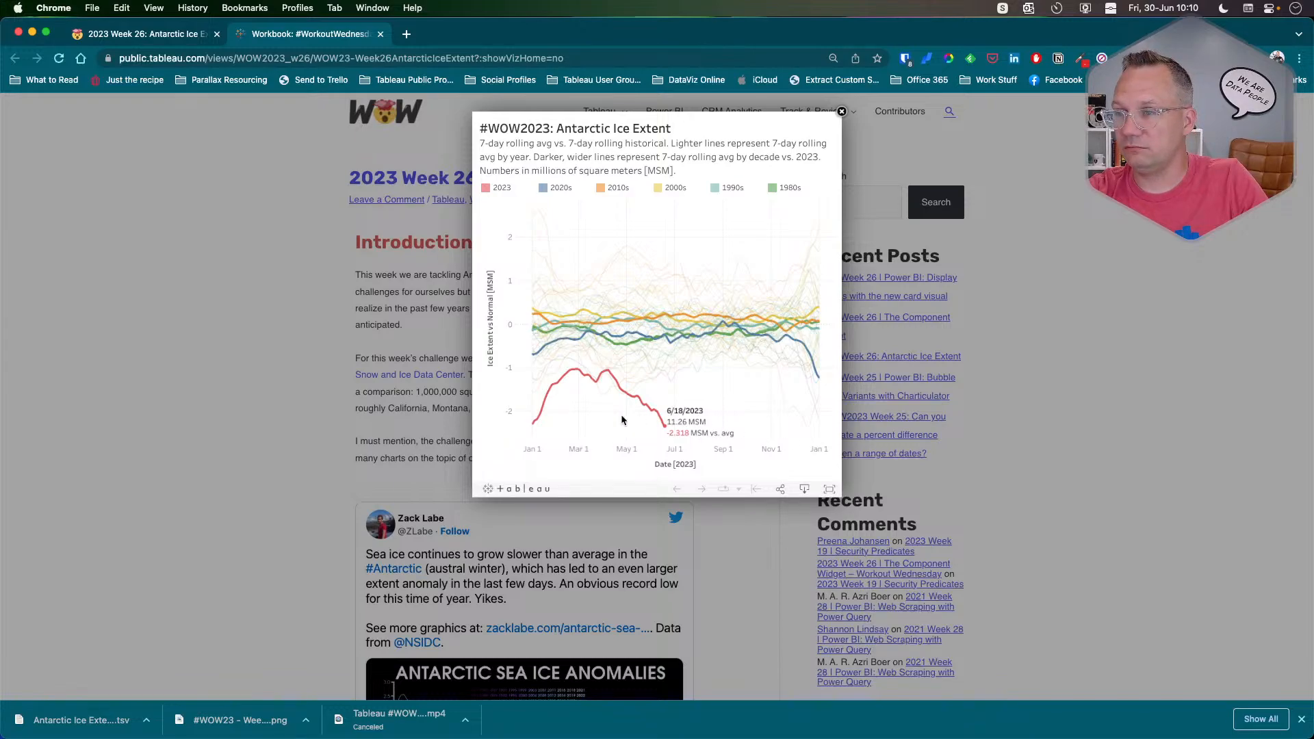
{"action": "mouse_move", "coordinate": [536, 429]}
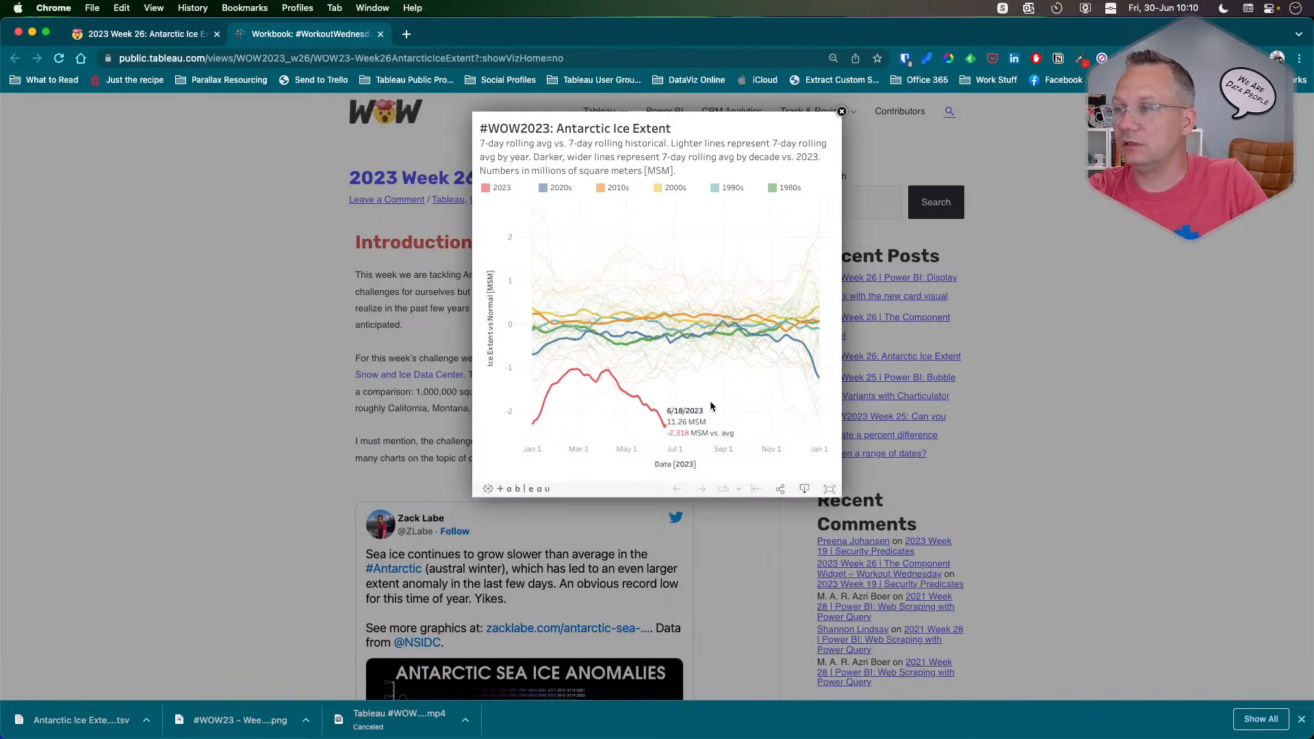
{"action": "mouse_move", "coordinate": [819, 420]}
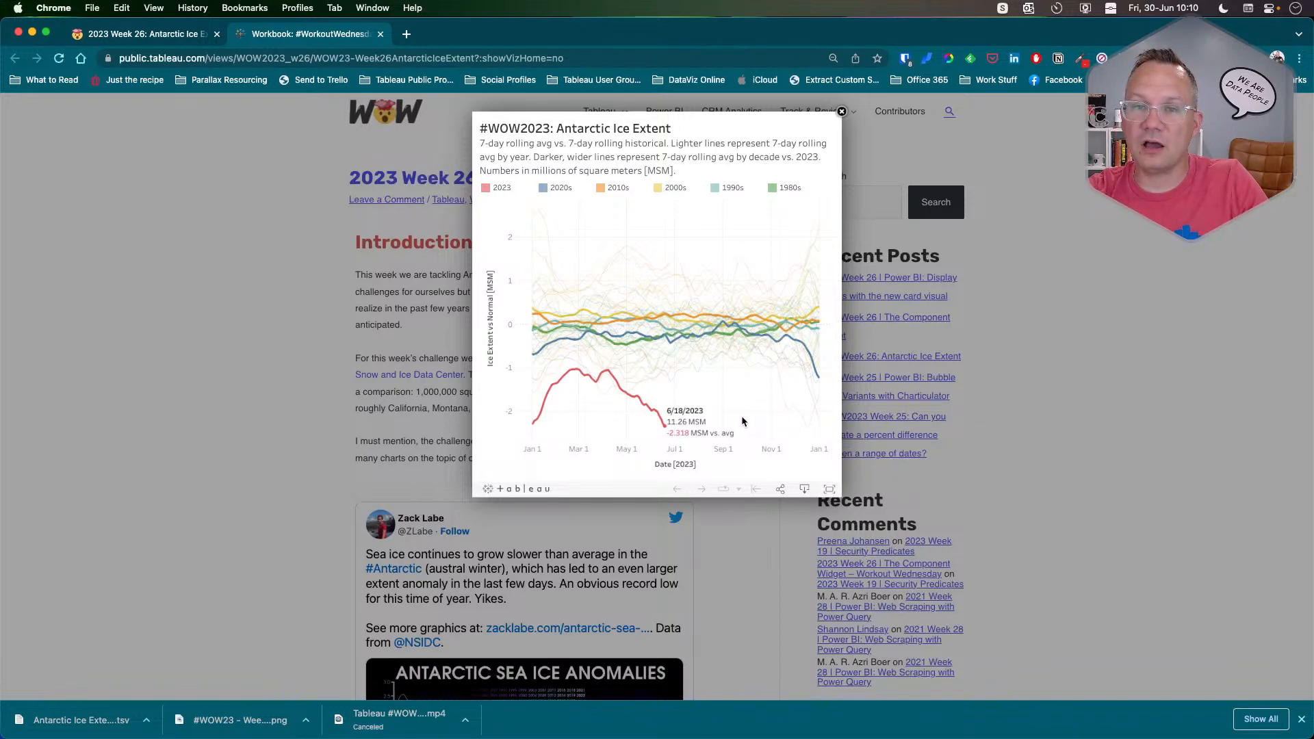
{"action": "mouse_move", "coordinate": [737, 438]}
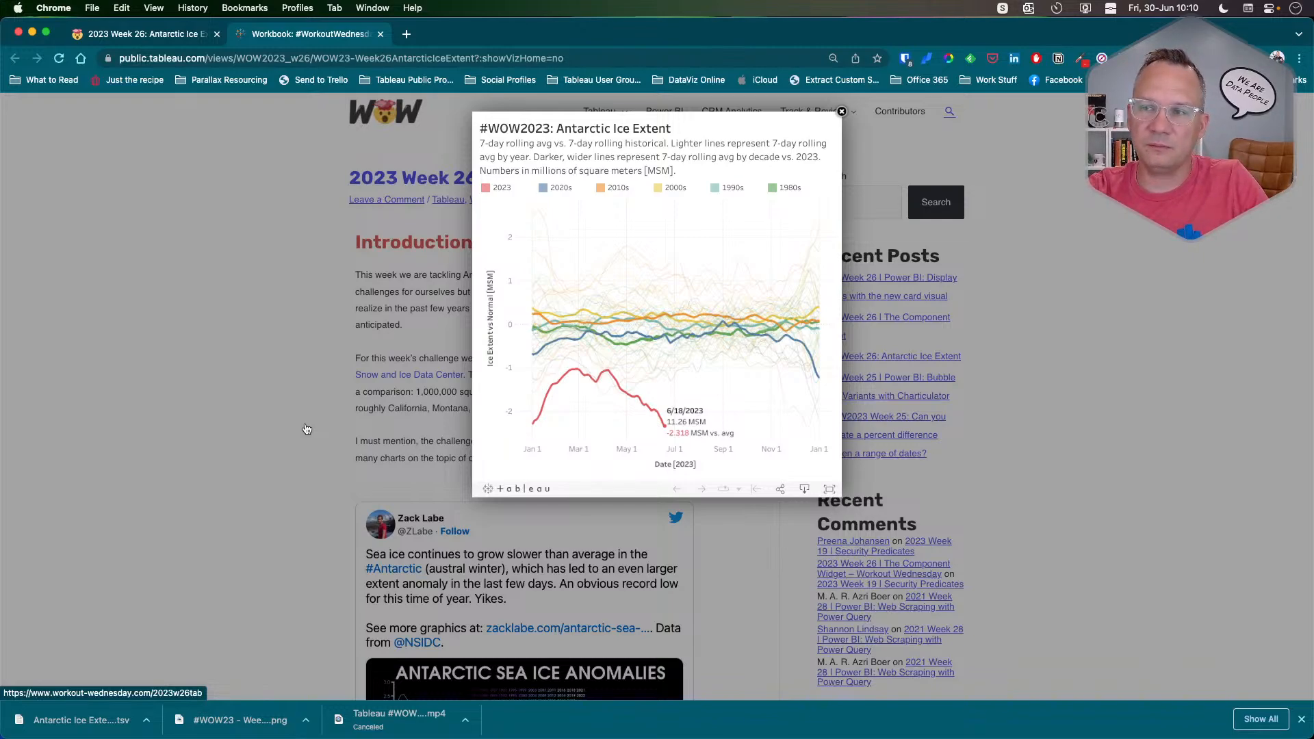
{"action": "key", "text": "super+Tab"}
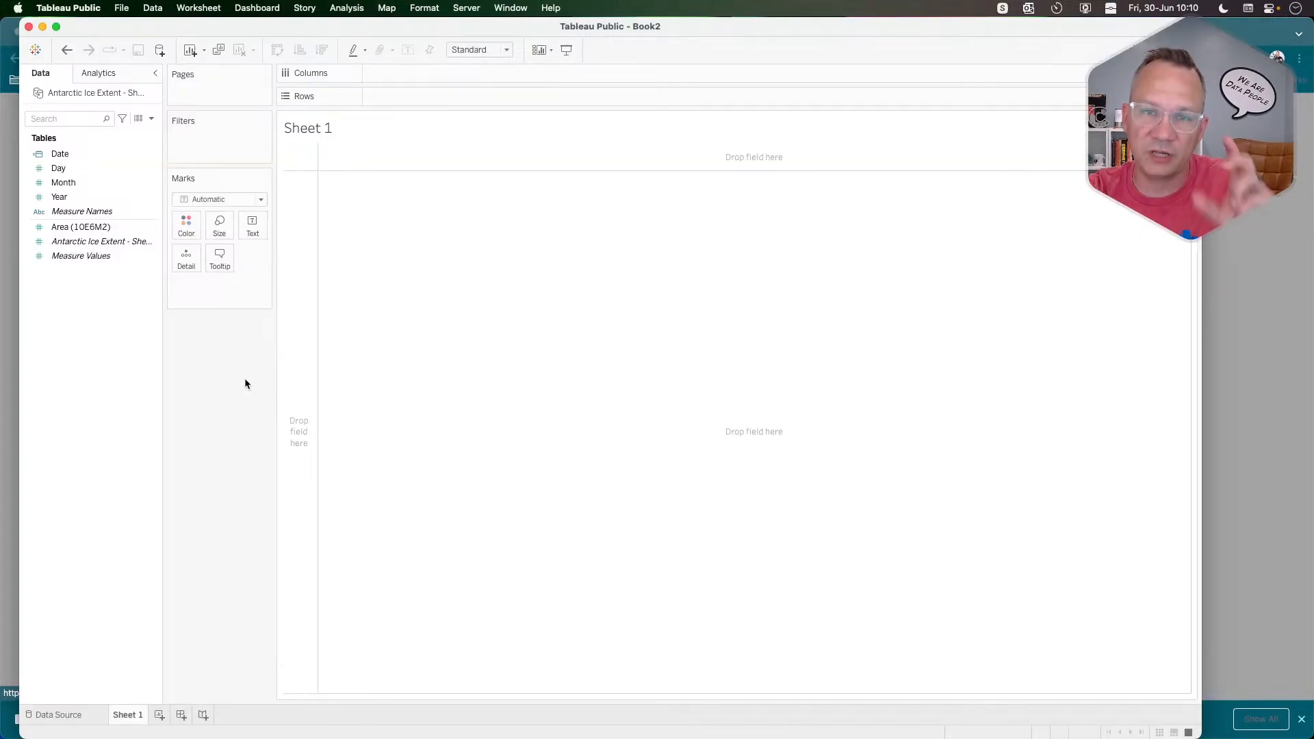
Create a calculated field named Norm Date with the formula MAKEDATE(1900,[Month],[Year]).
{"action": "right_click", "coordinate": [85, 392]}
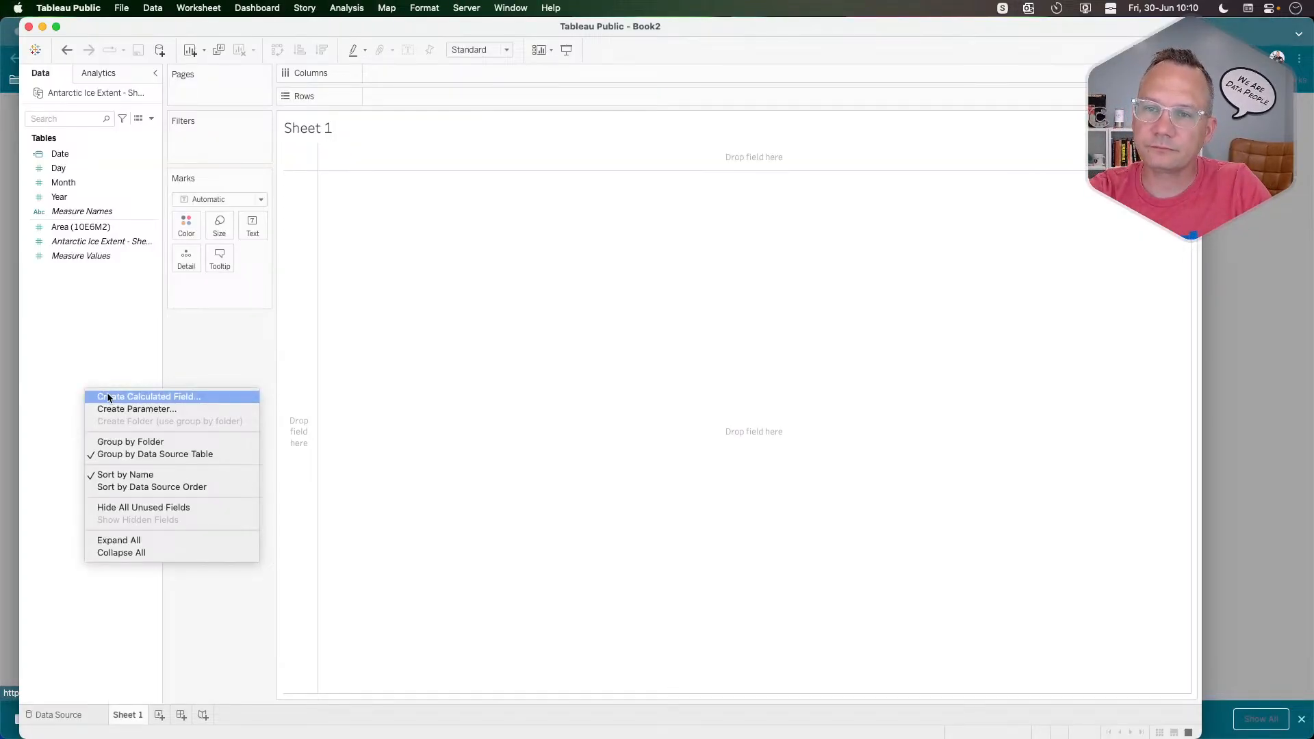
{"action": "left_click", "coordinate": [108, 397]}
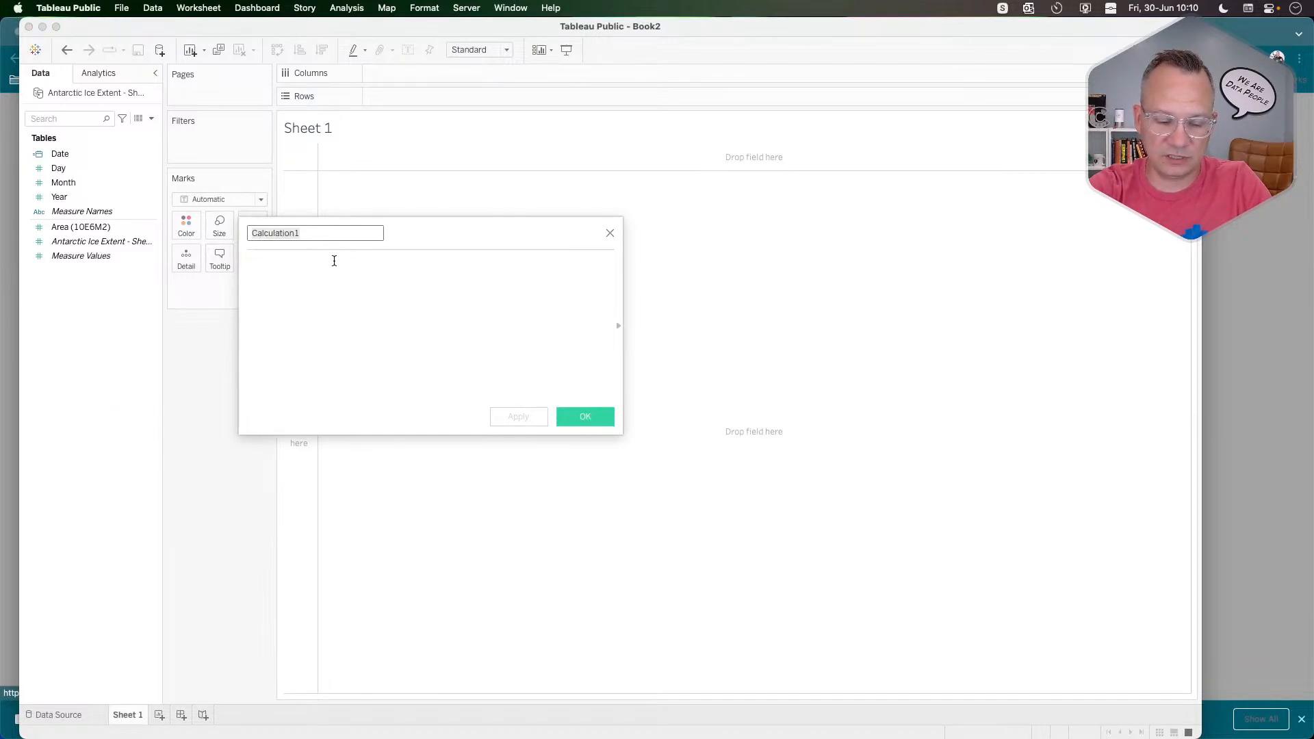
{"action": "type", "text": "Norm Date"}
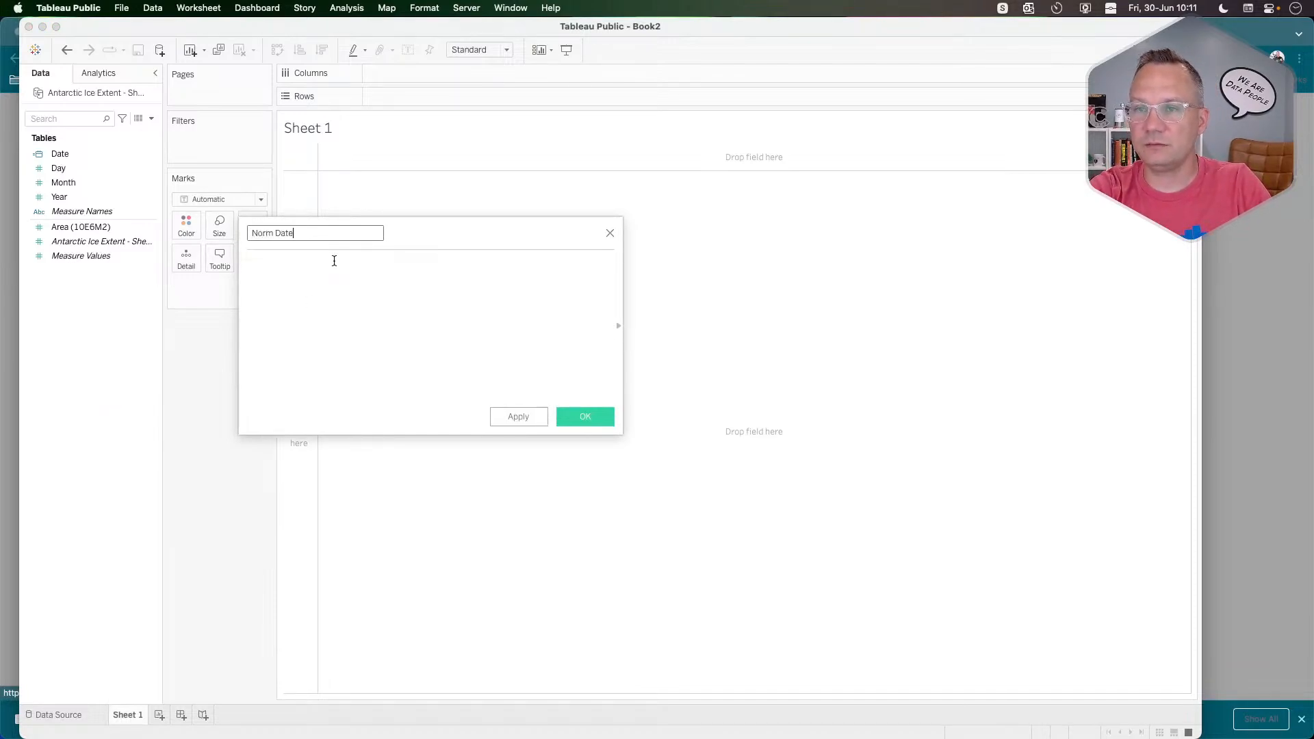
{"action": "left_click", "coordinate": [334, 261]}
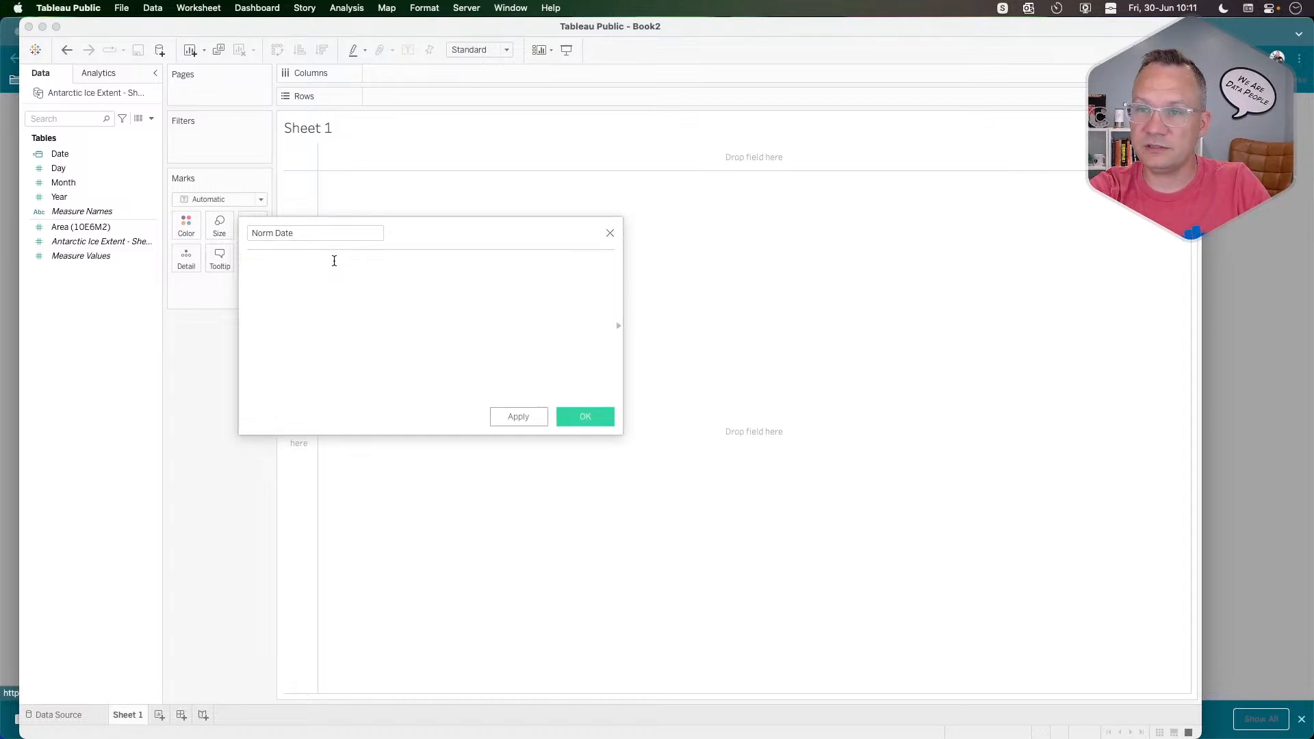
{"action": "type", "text": "make"}
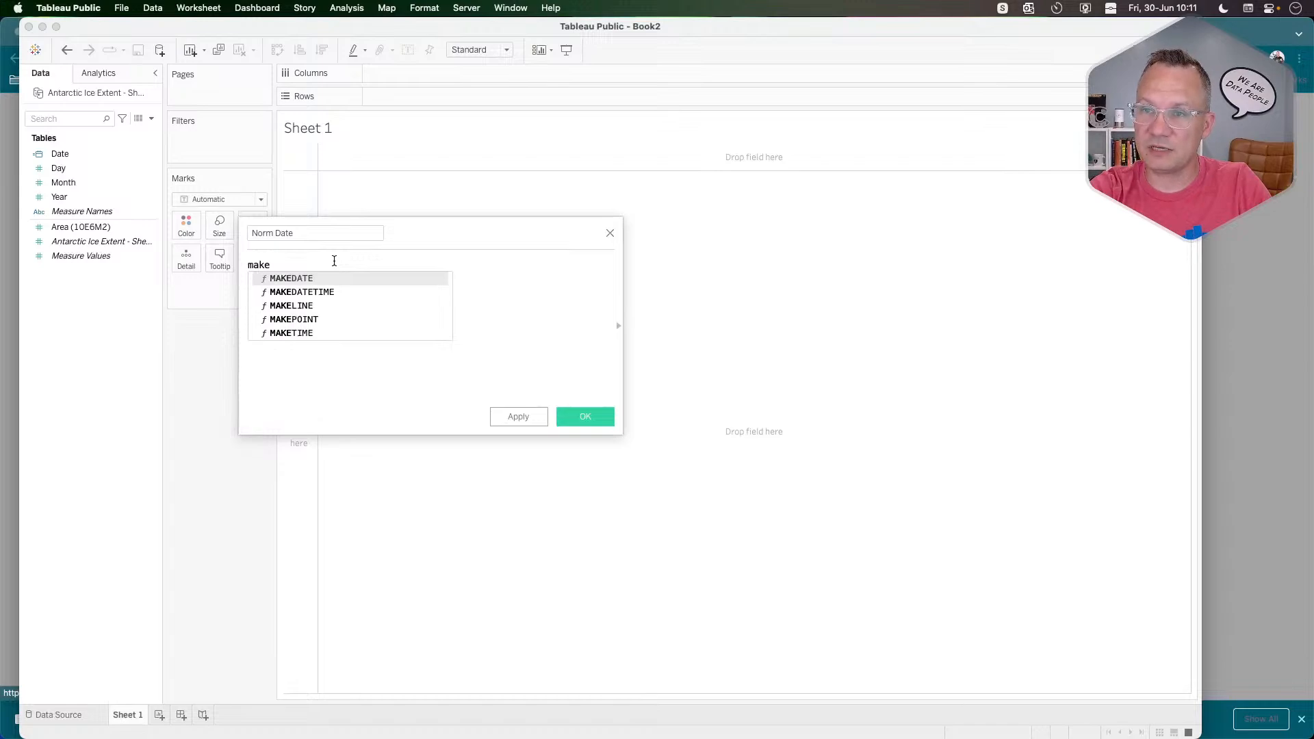
{"action": "key", "text": "Return"}
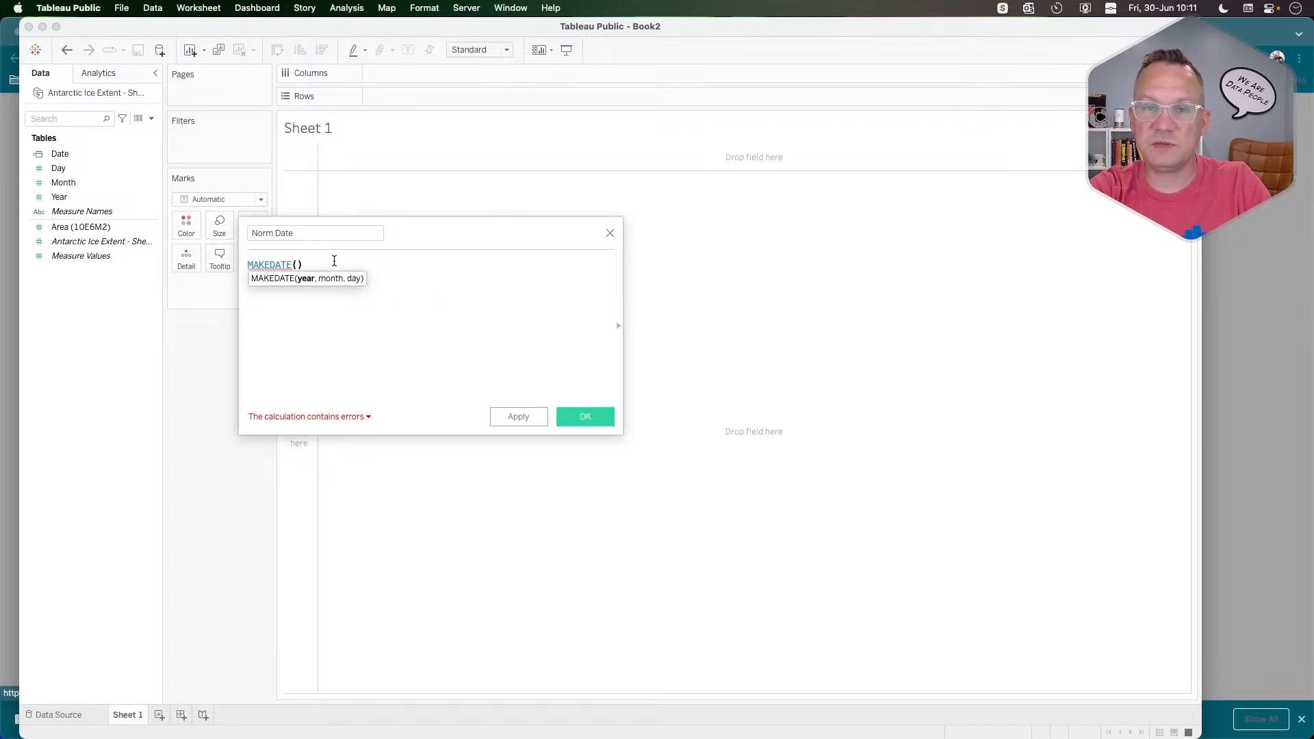
{"action": "type", "text": "1900,"}
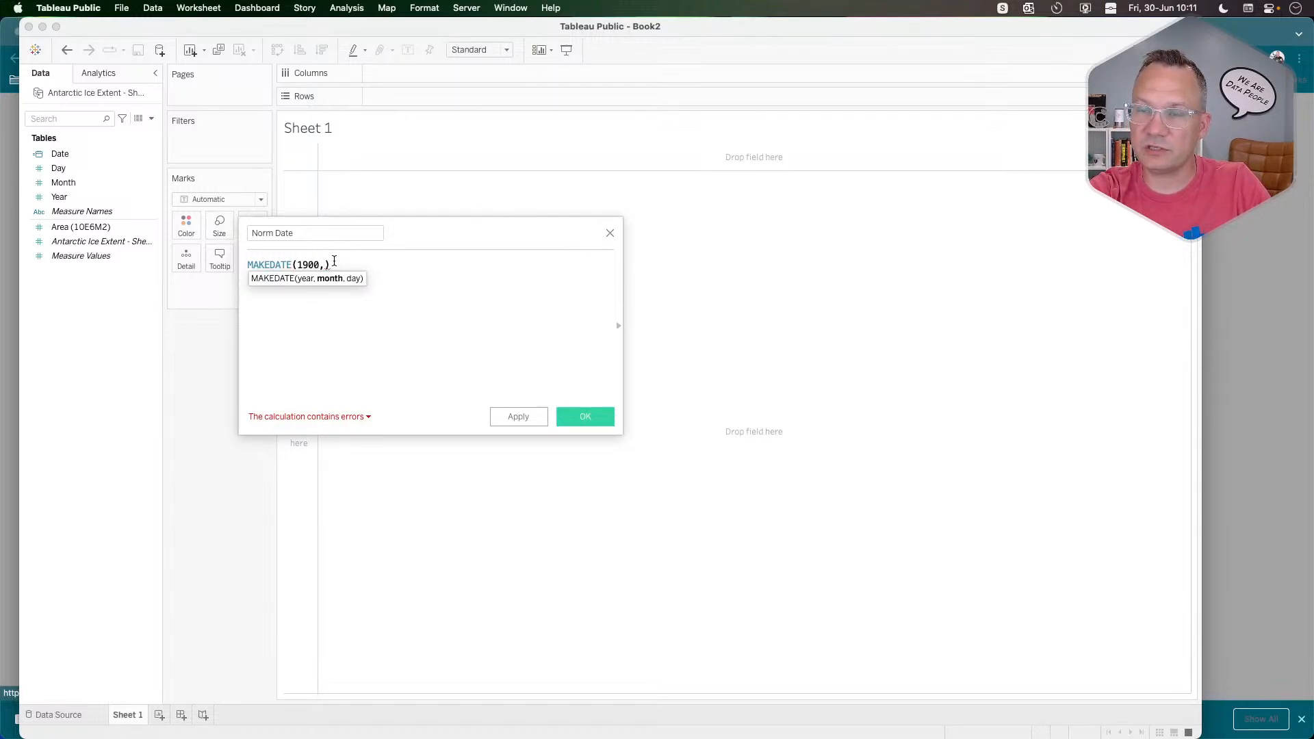
{"action": "type", "text": "month"}
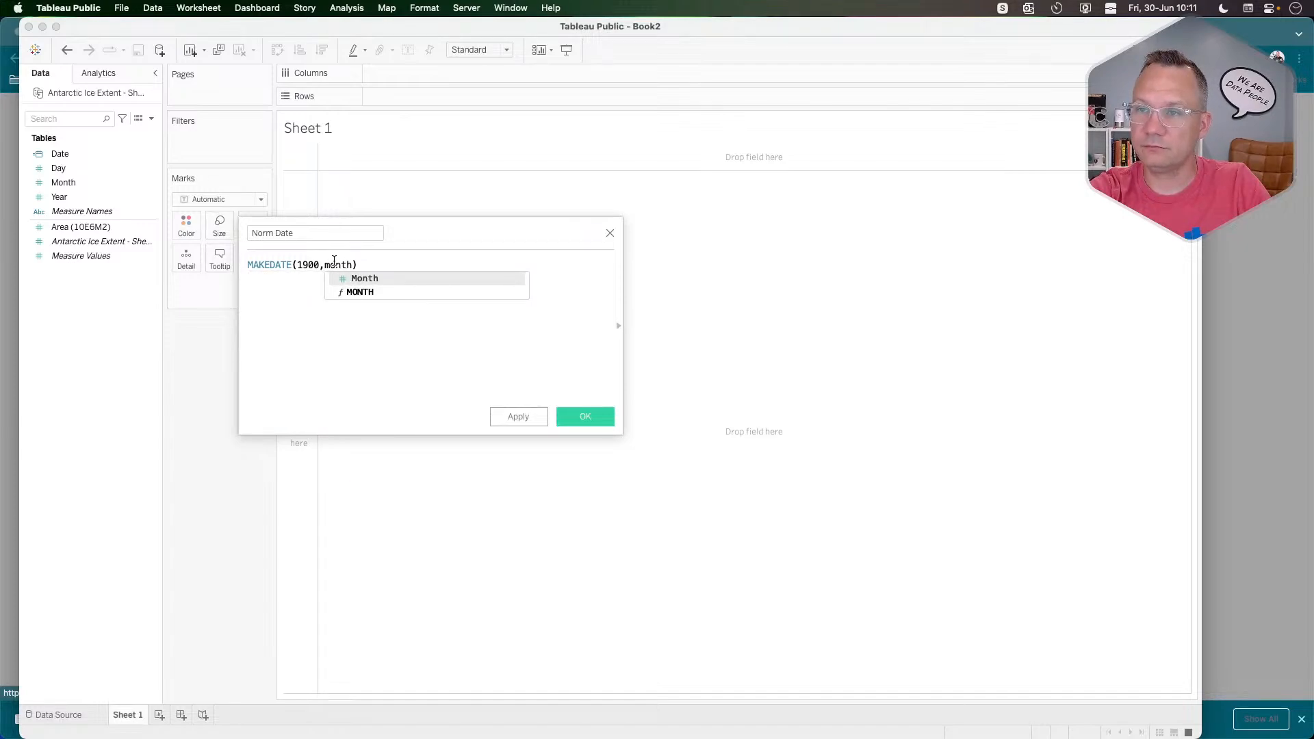
{"action": "key", "text": "Return"}
{"action": "type", "text": ","}
{"action": "type", "text": "yea"}
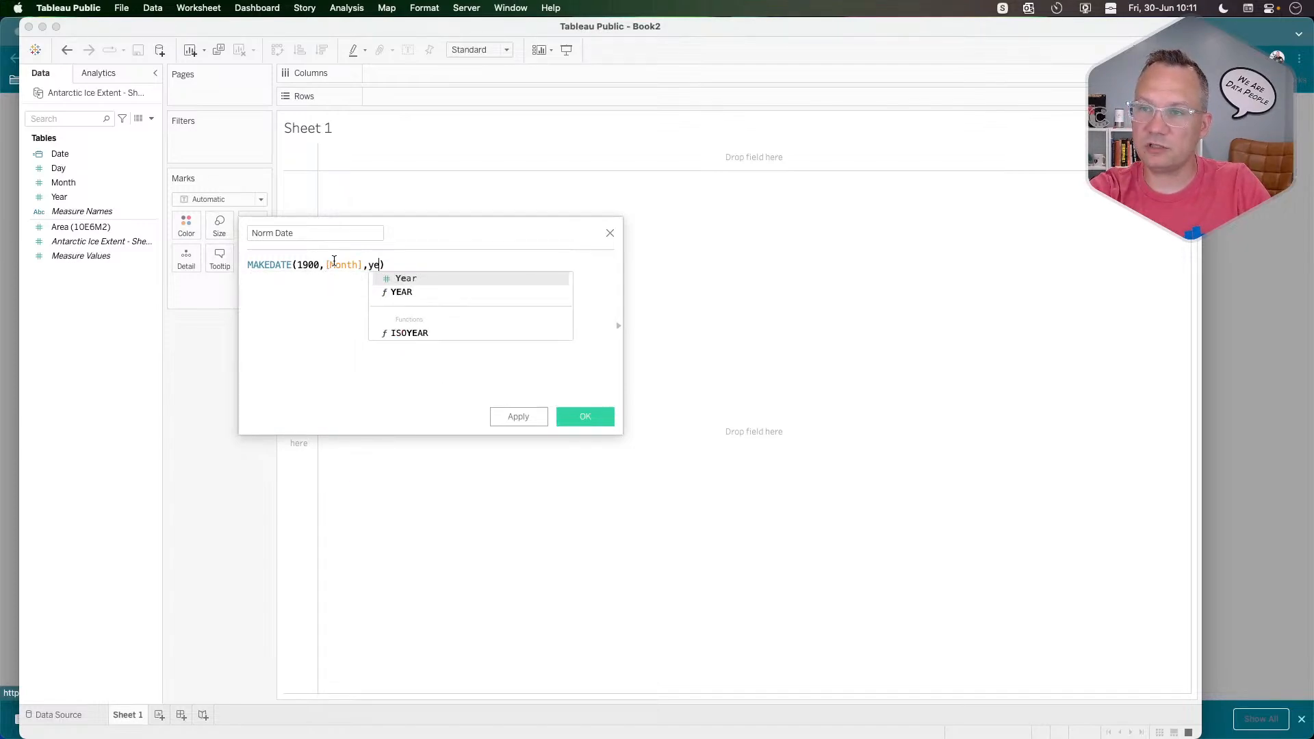
{"action": "key", "text": "Return"}
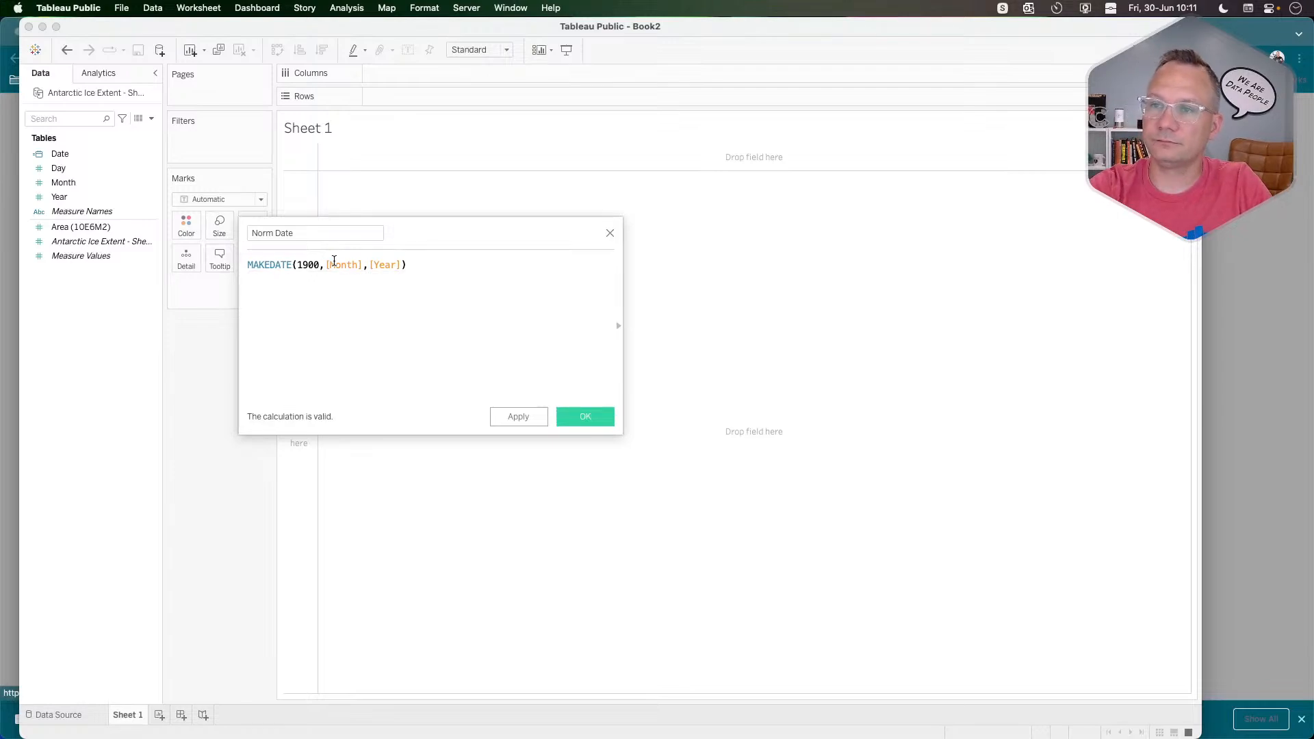
{"action": "left_click", "coordinate": [585, 417]}
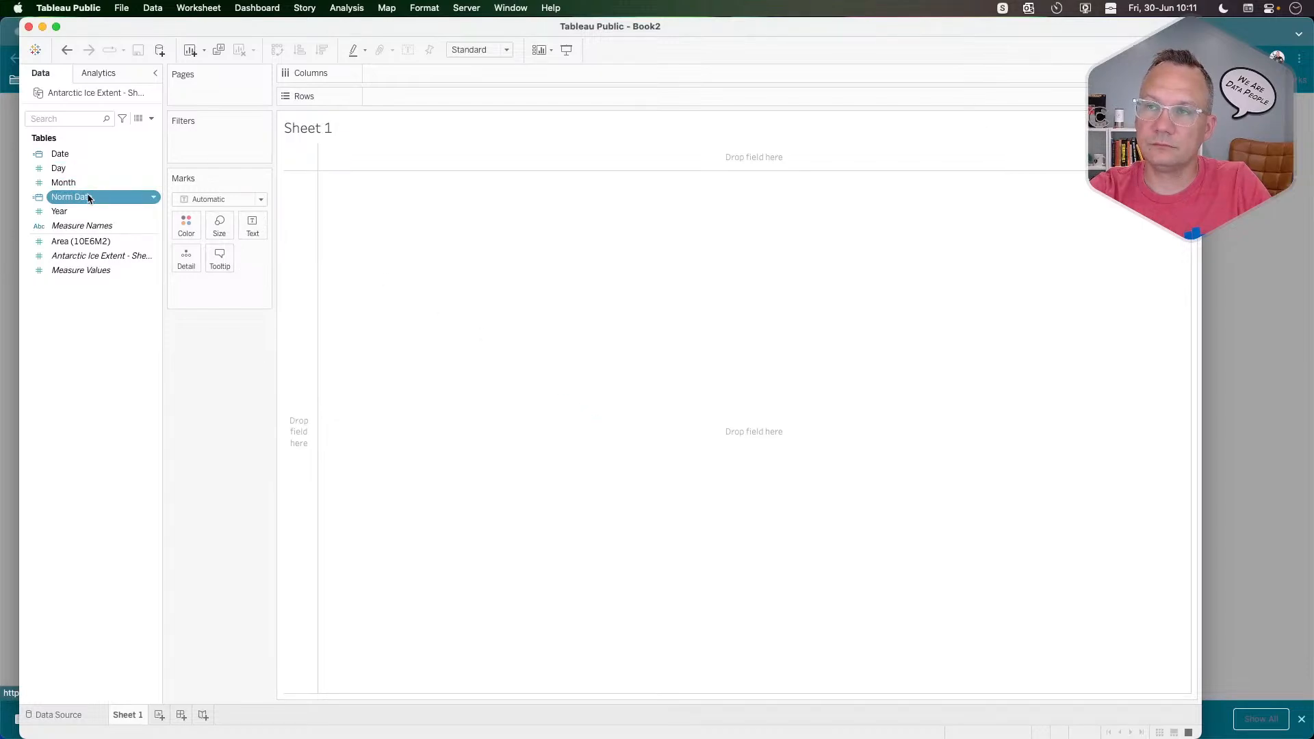
Place Norm Date on Columns as an exact date and check the dates of its marks.
{"action": "left_click_drag", "start_coordinate": [88, 199], "coordinate": [449, 97]}
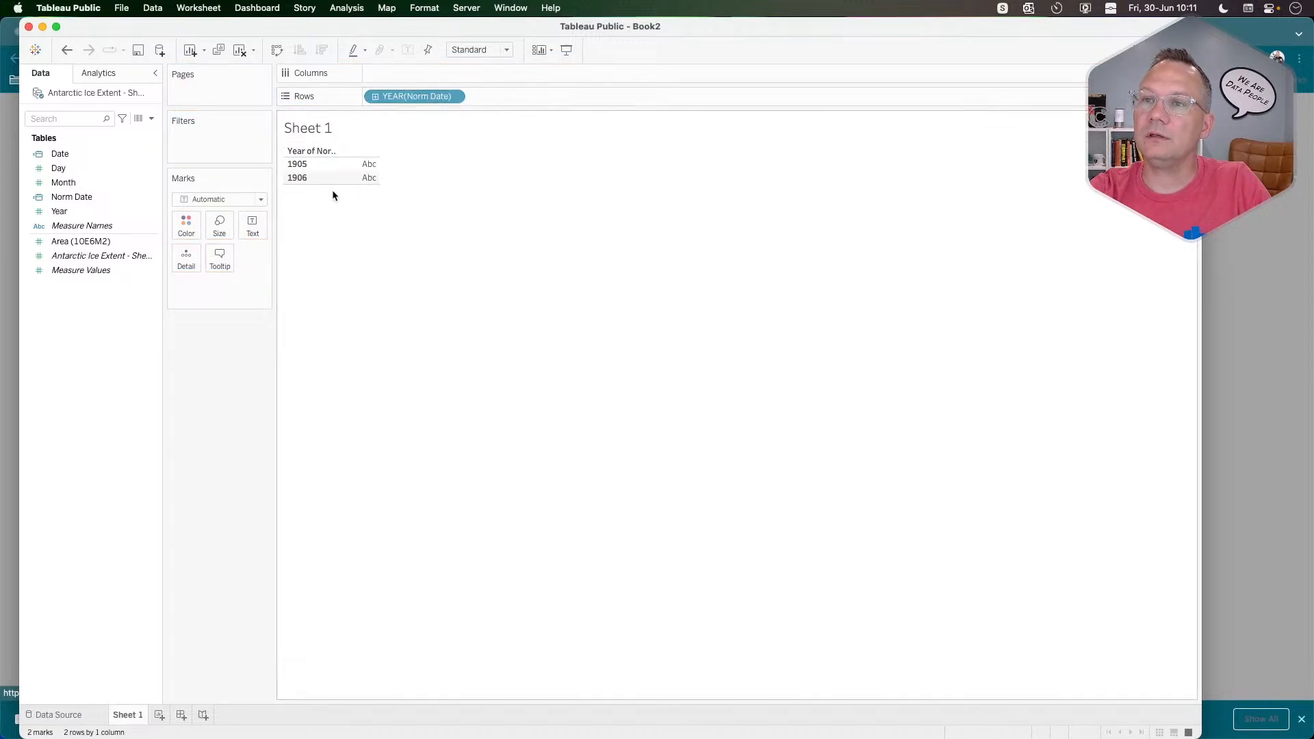
{"action": "left_click", "coordinate": [451, 98]}
{"action": "left_click", "coordinate": [449, 100]}
{"action": "left_click_drag", "start_coordinate": [430, 96], "coordinate": [417, 77]}
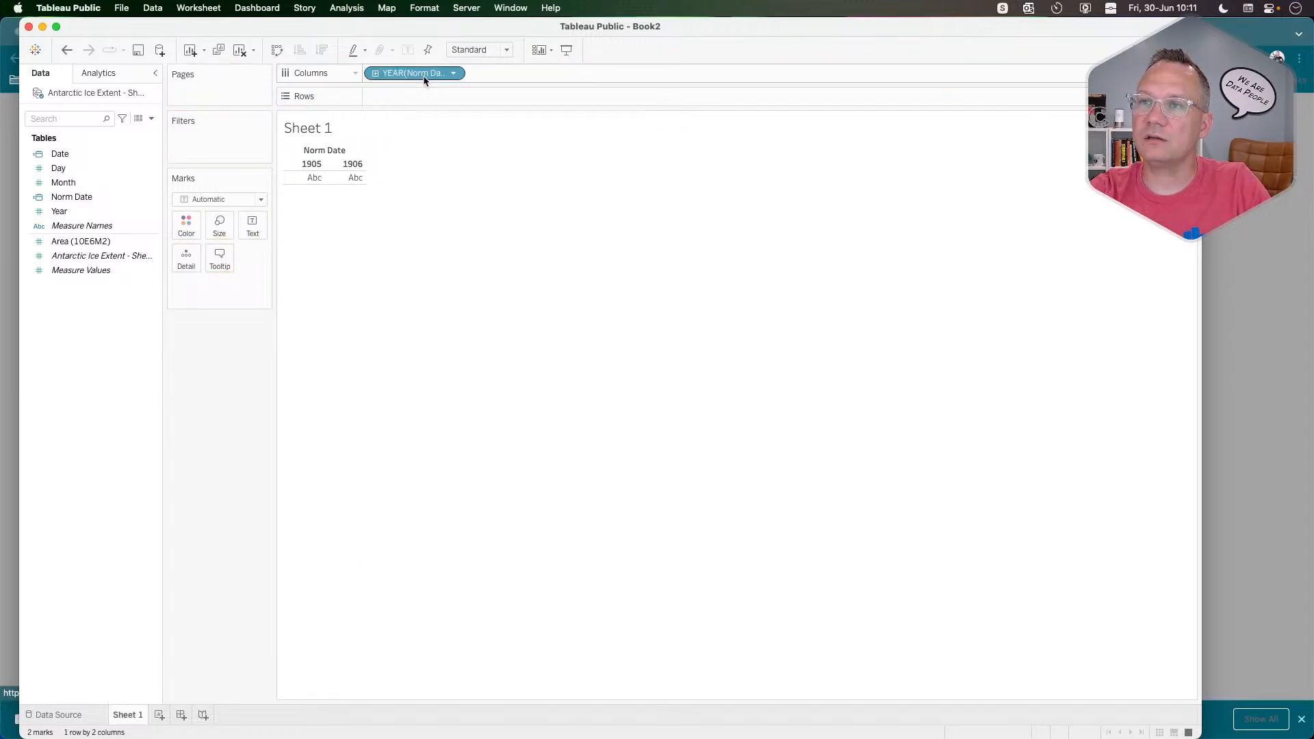
{"action": "left_click", "coordinate": [455, 74]}
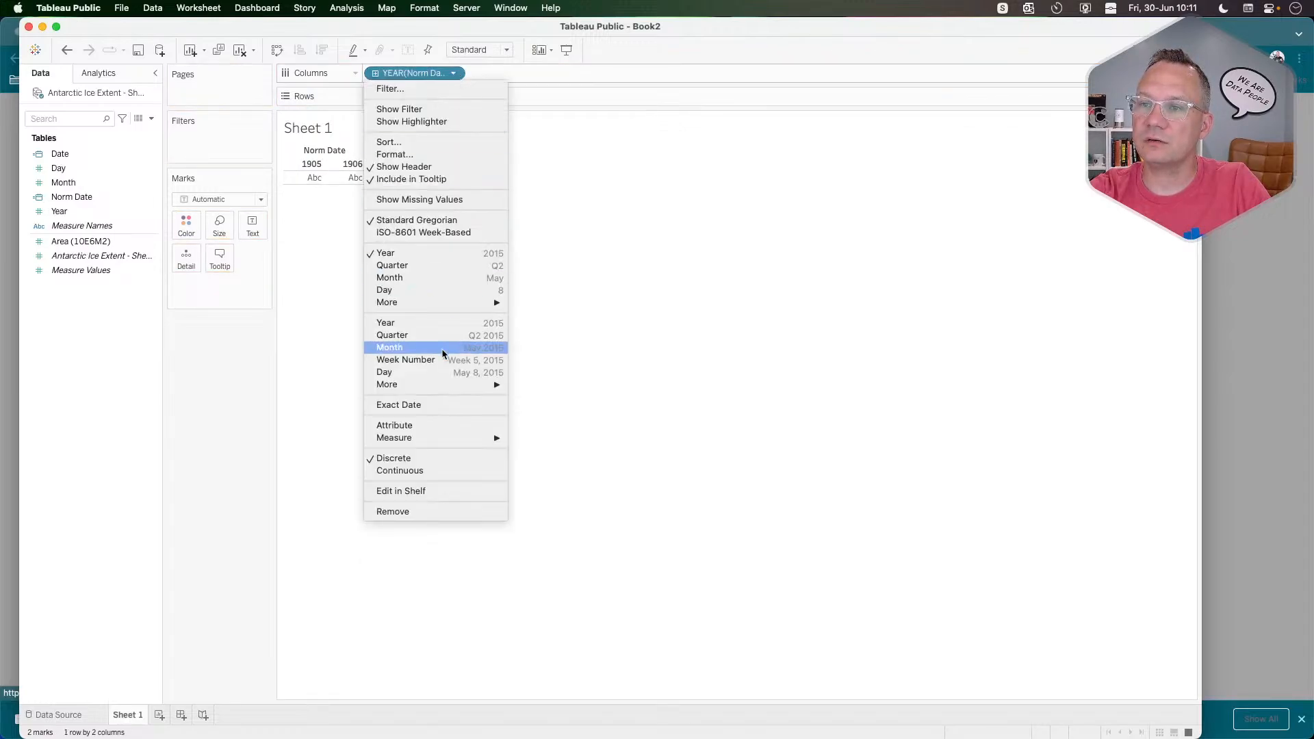
{"action": "left_click", "coordinate": [419, 408]}
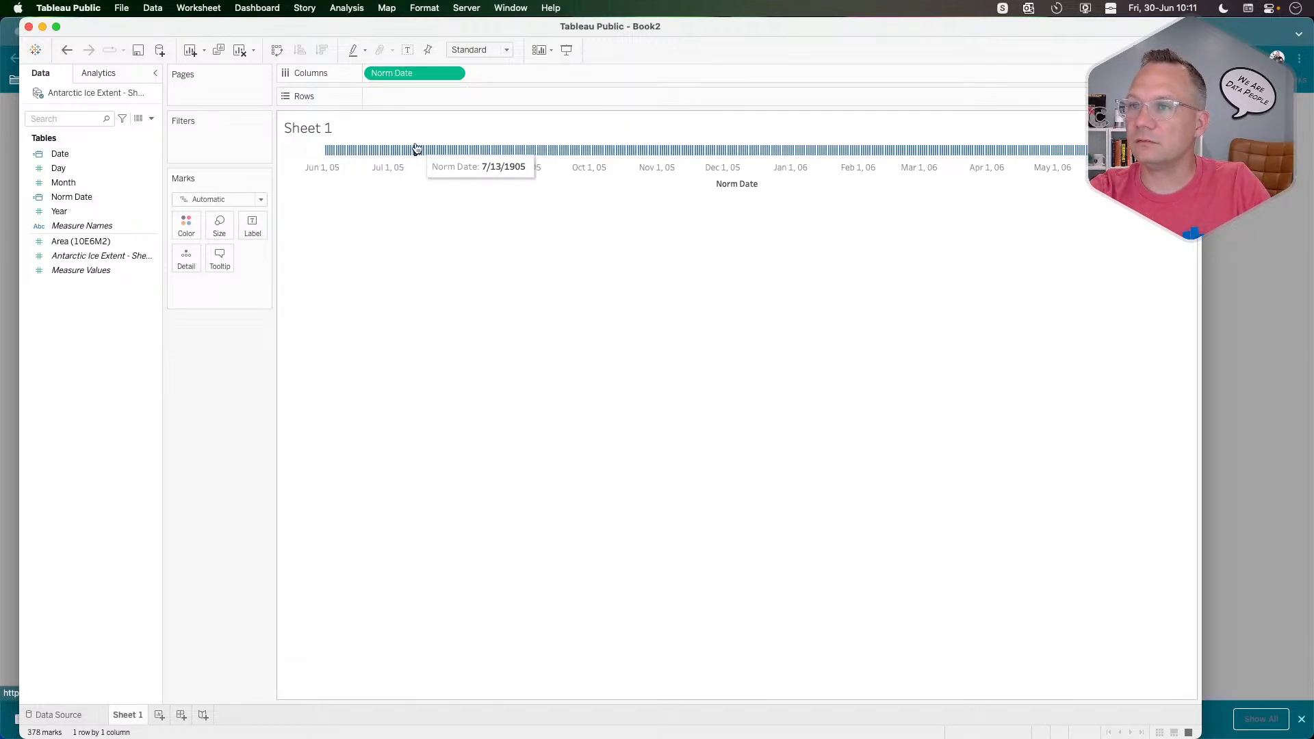
{"action": "mouse_move", "coordinate": [326, 149]}
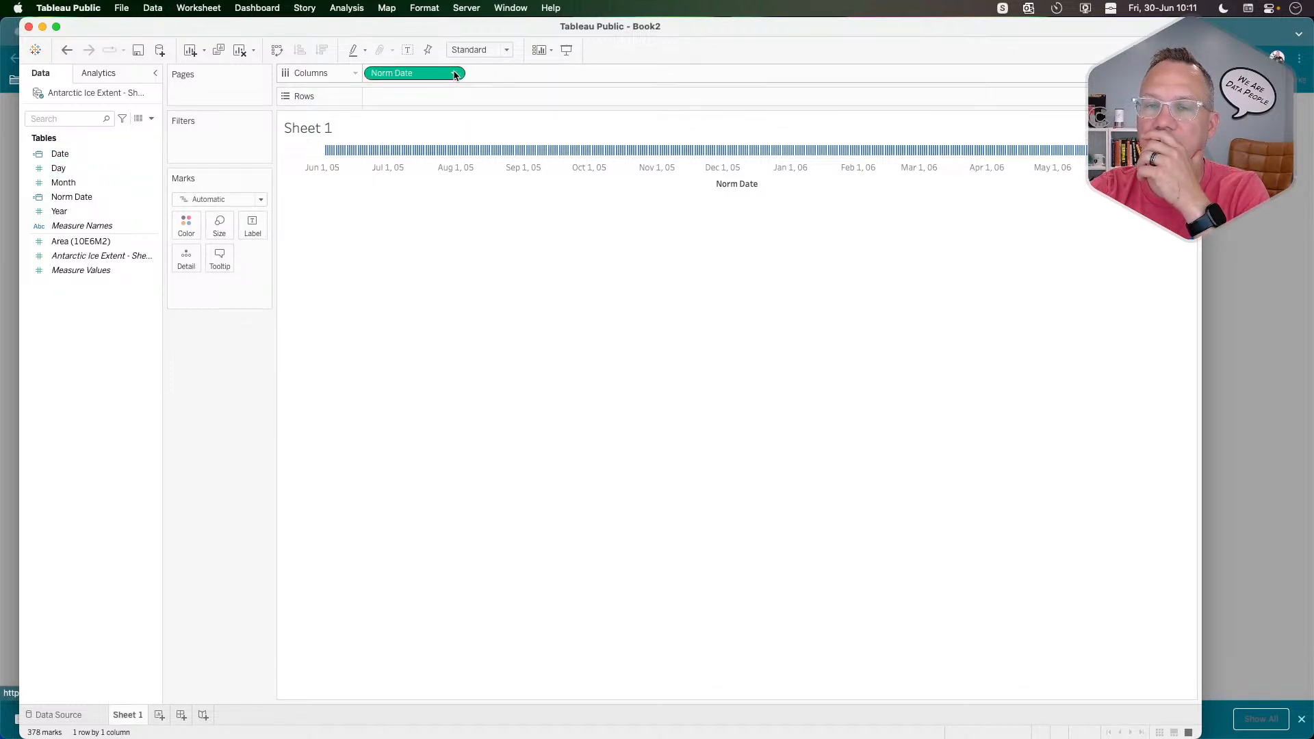
Change the Norm Date calculated field's formula to MAKEDATE(1900,[Month],[Day]).
{"action": "right_click", "coordinate": [79, 198]}
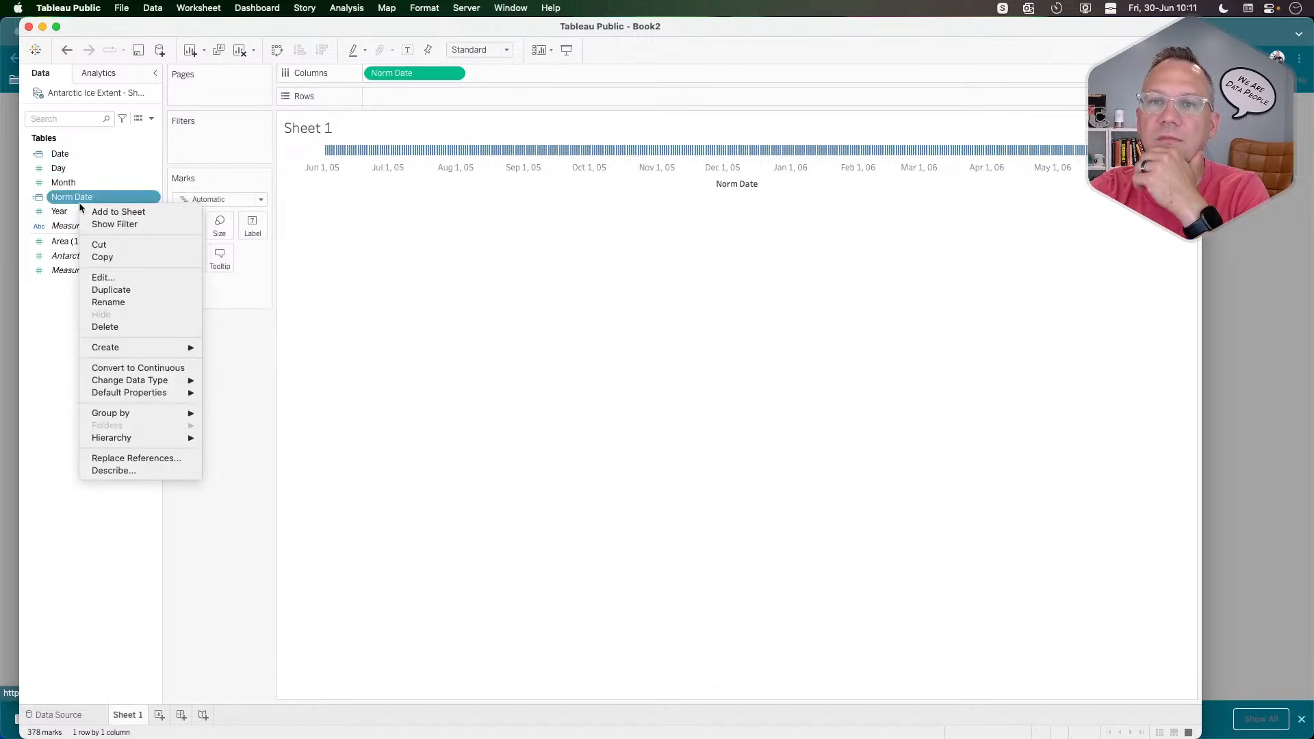
{"action": "left_click", "coordinate": [104, 277]}
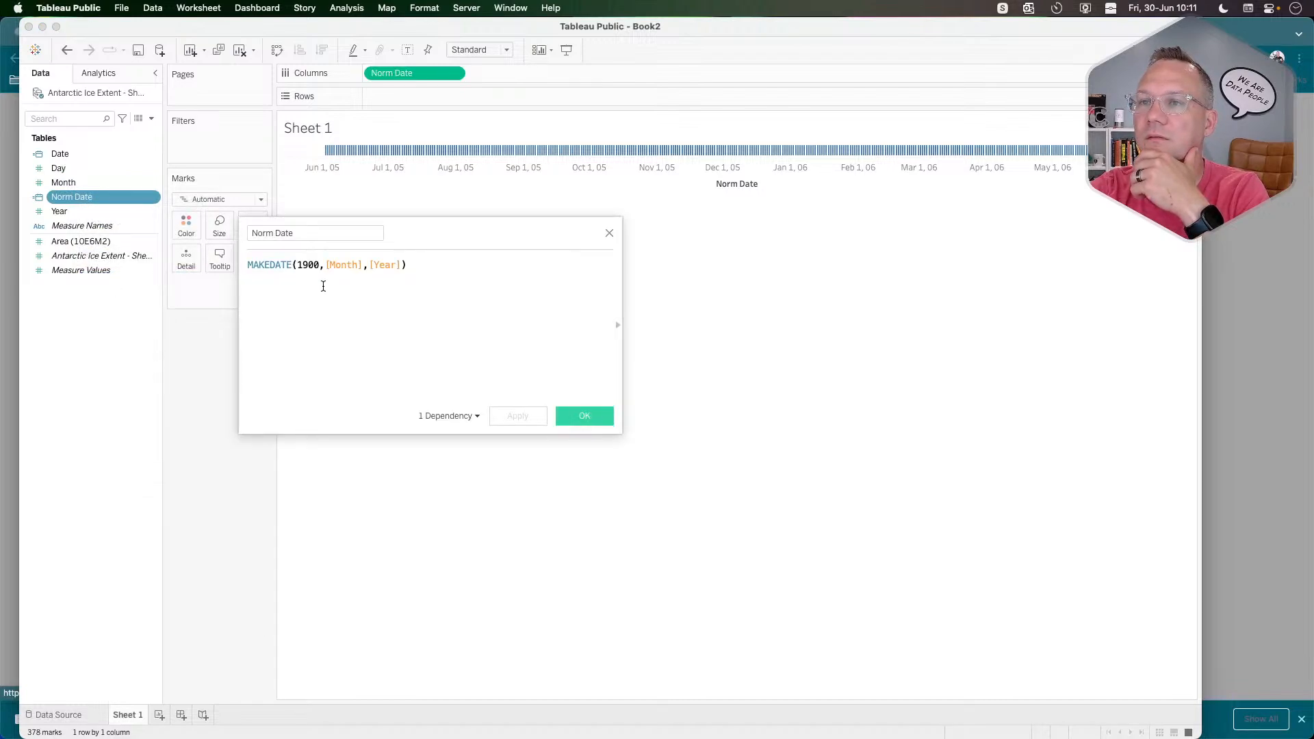
{"action": "left_click", "coordinate": [311, 269]}
{"action": "double_click", "coordinate": [376, 264]}
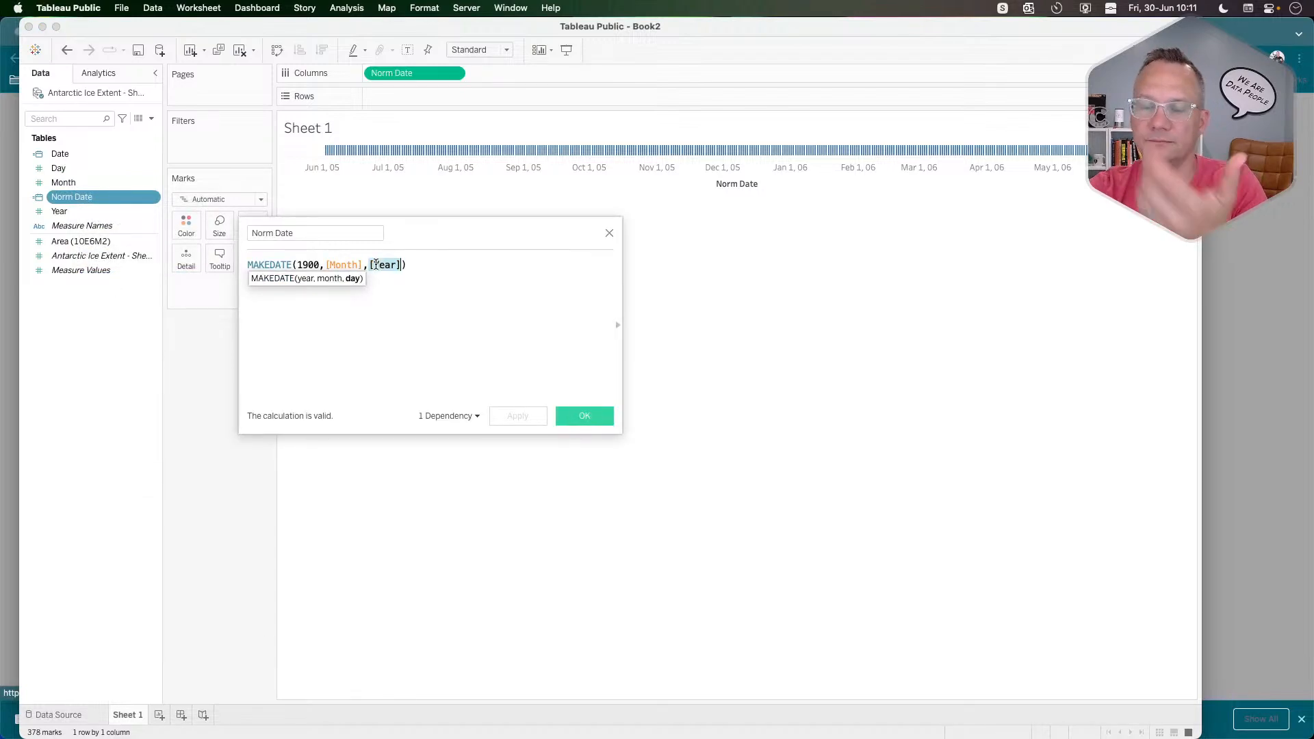
{"action": "type", "text": "[Day]"}
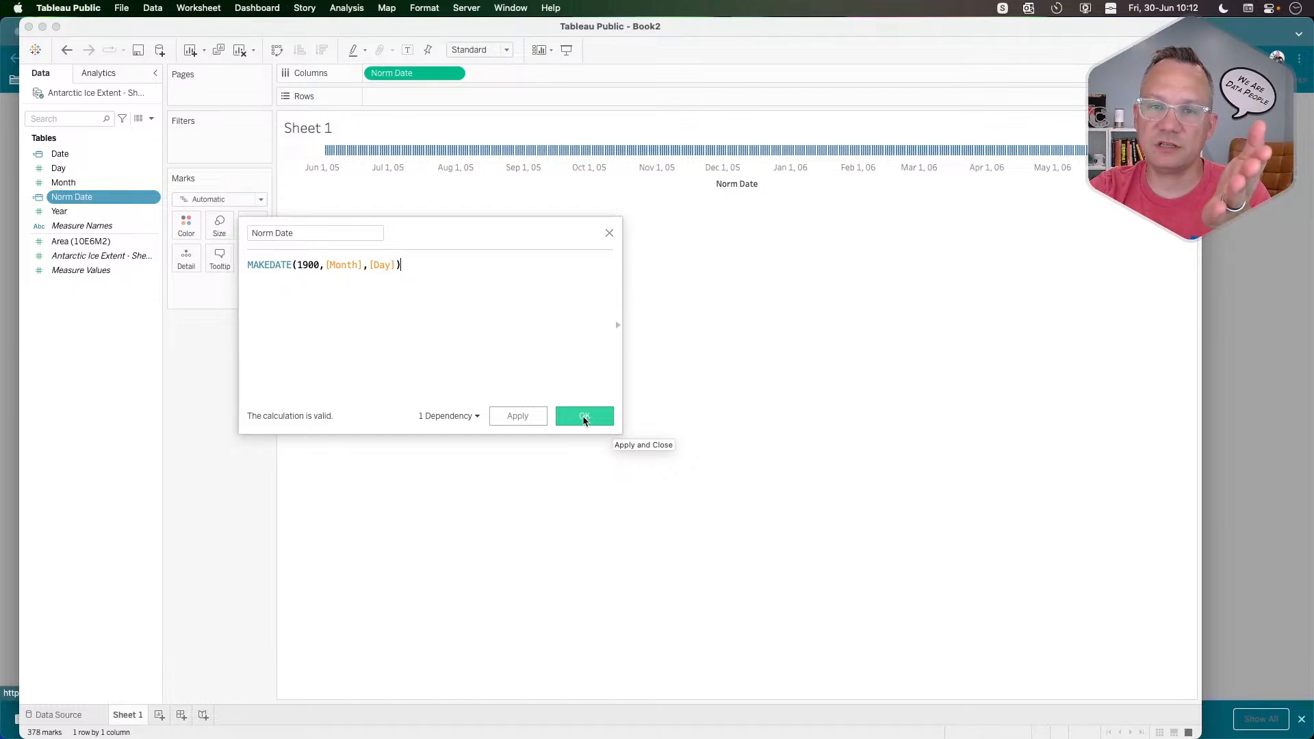
{"action": "left_click", "coordinate": [584, 417]}
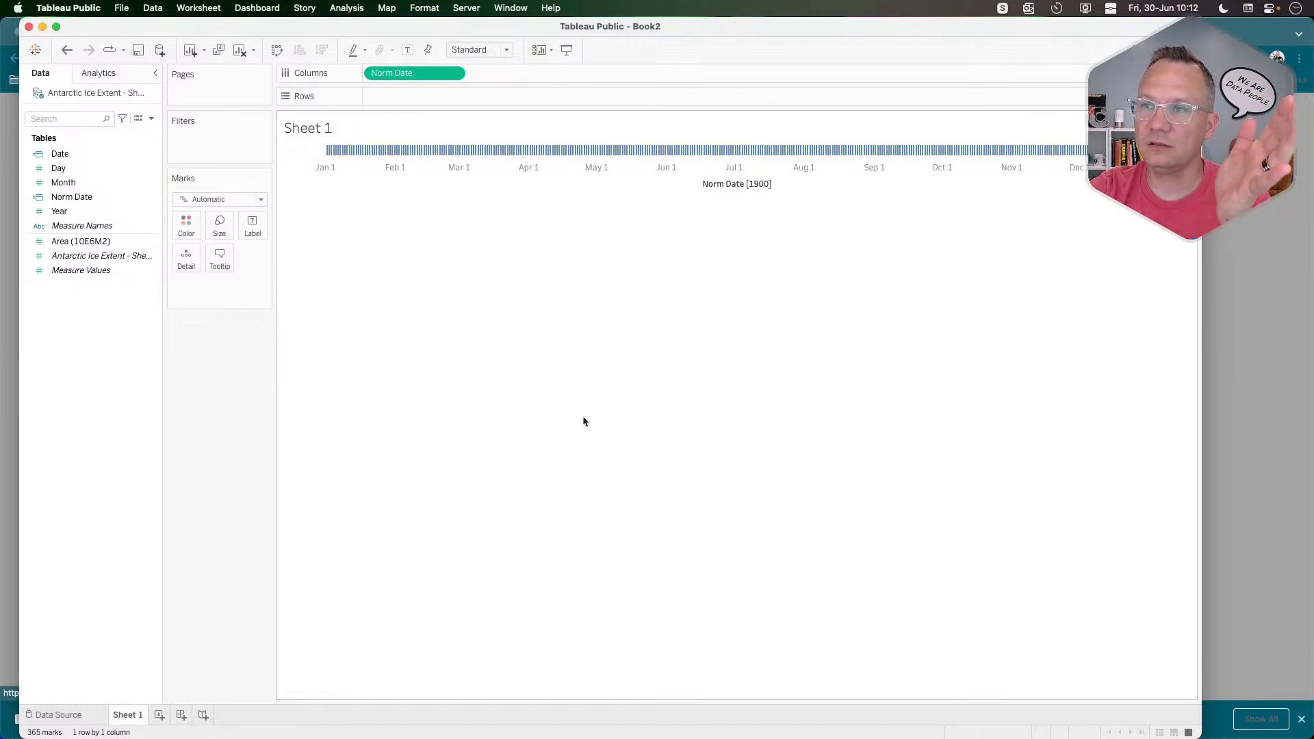
Create a new worksheet and place Norm Date on Rows as a discrete exact date.
{"action": "left_click", "coordinate": [159, 716]}
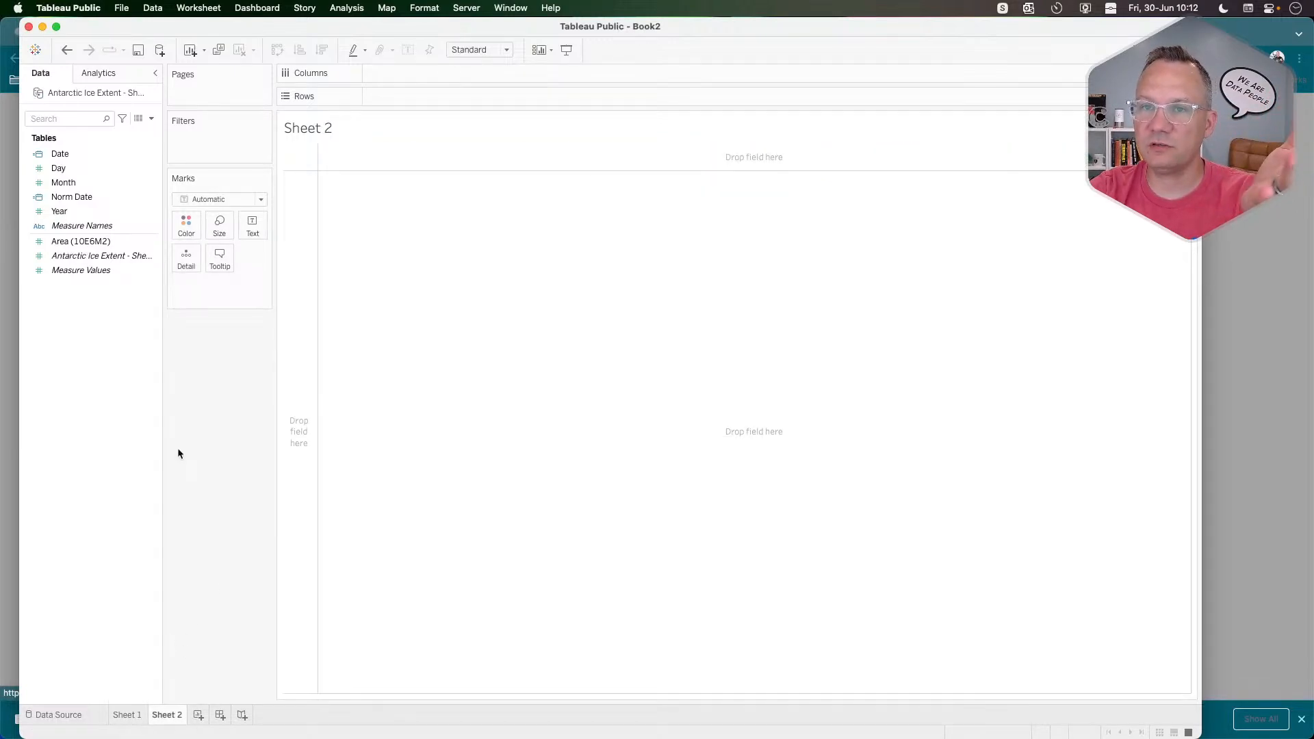
{"action": "left_click", "coordinate": [91, 200]}
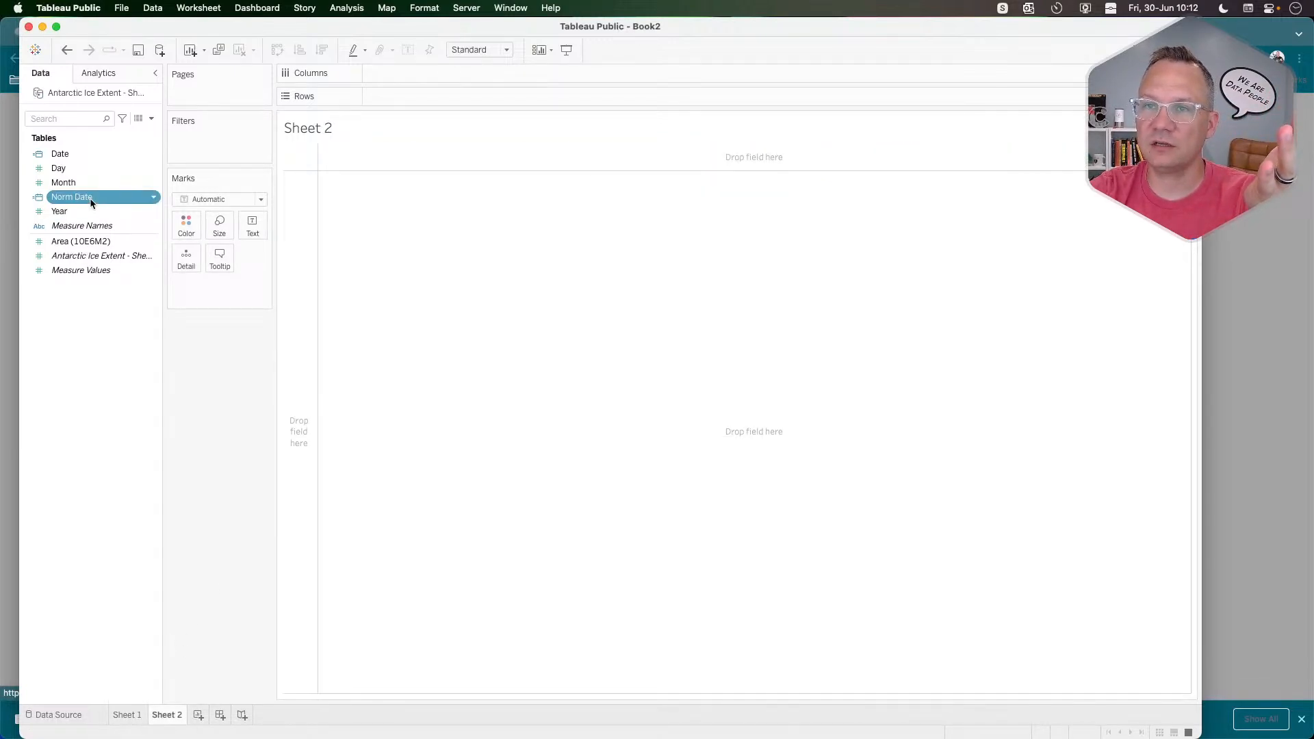
{"action": "left_click_drag", "start_coordinate": [91, 200], "coordinate": [424, 94]}
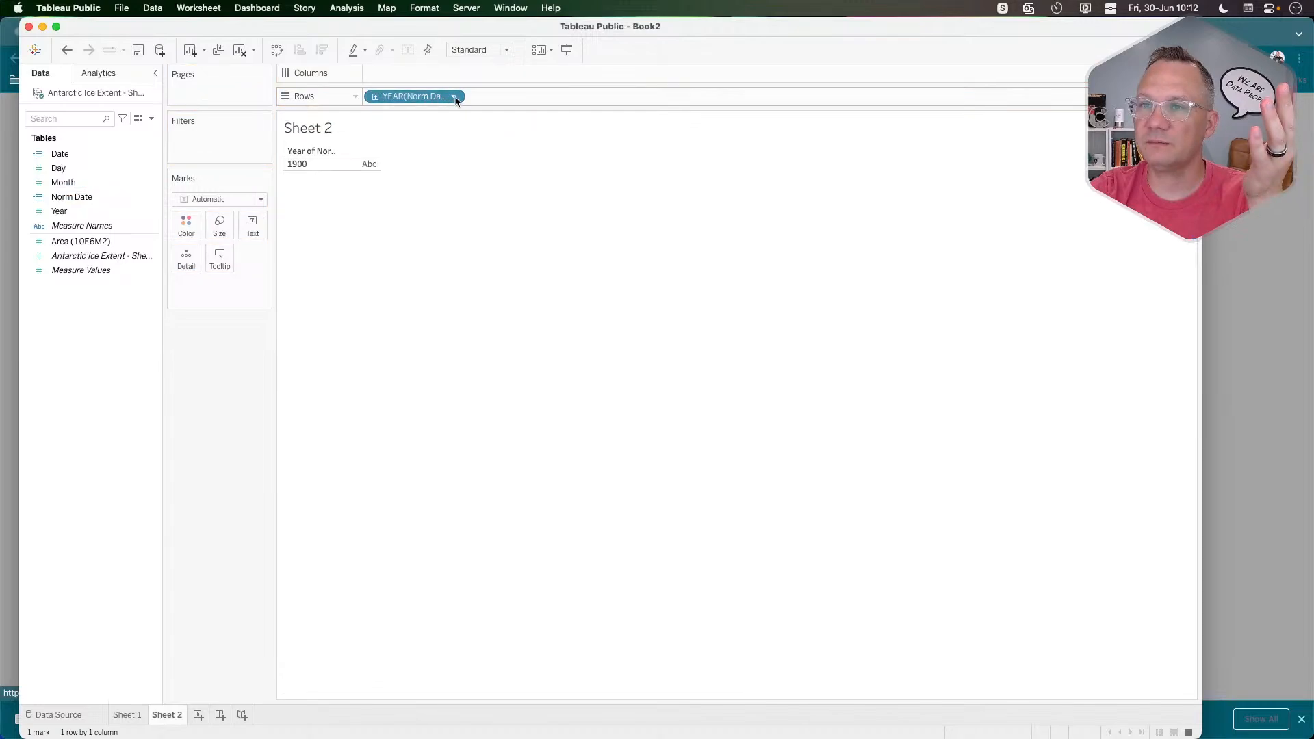
{"action": "left_click", "coordinate": [455, 99]}
{"action": "left_click", "coordinate": [431, 441]}
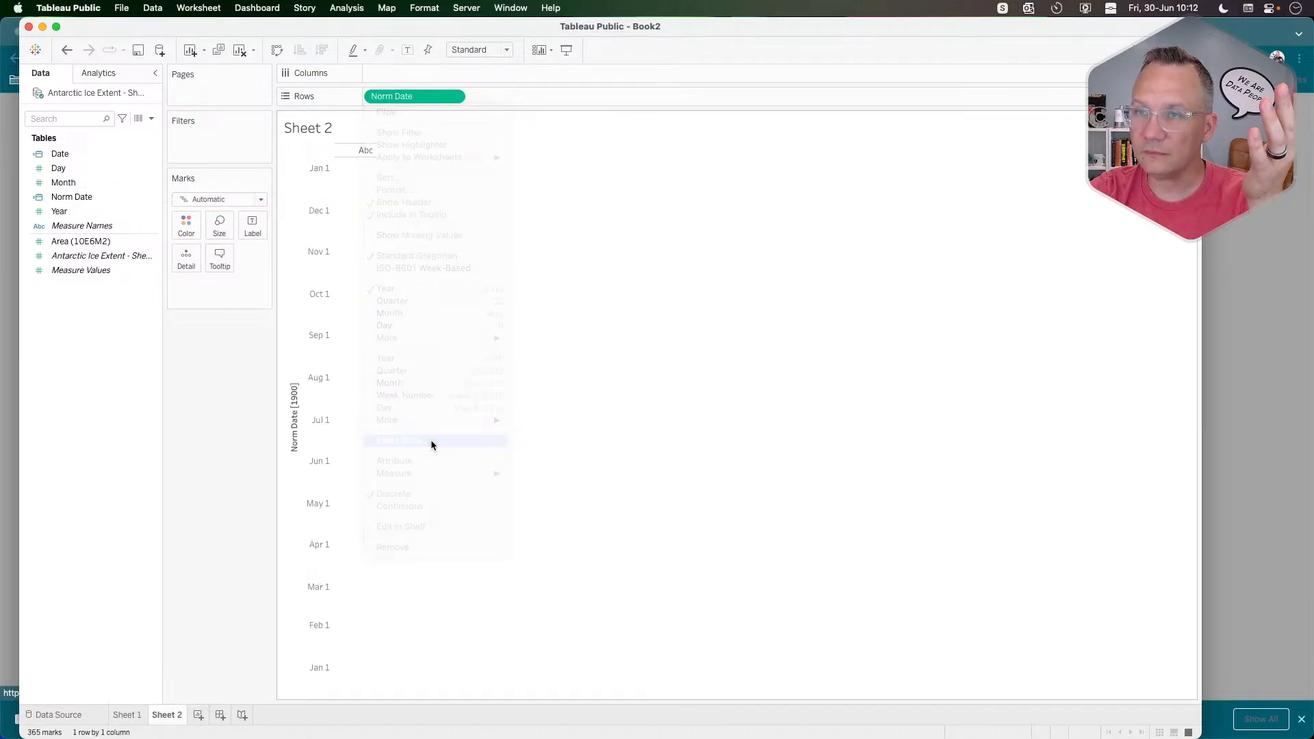
{"action": "left_click", "coordinate": [454, 96]}
{"action": "mouse_move", "coordinate": [436, 328]}
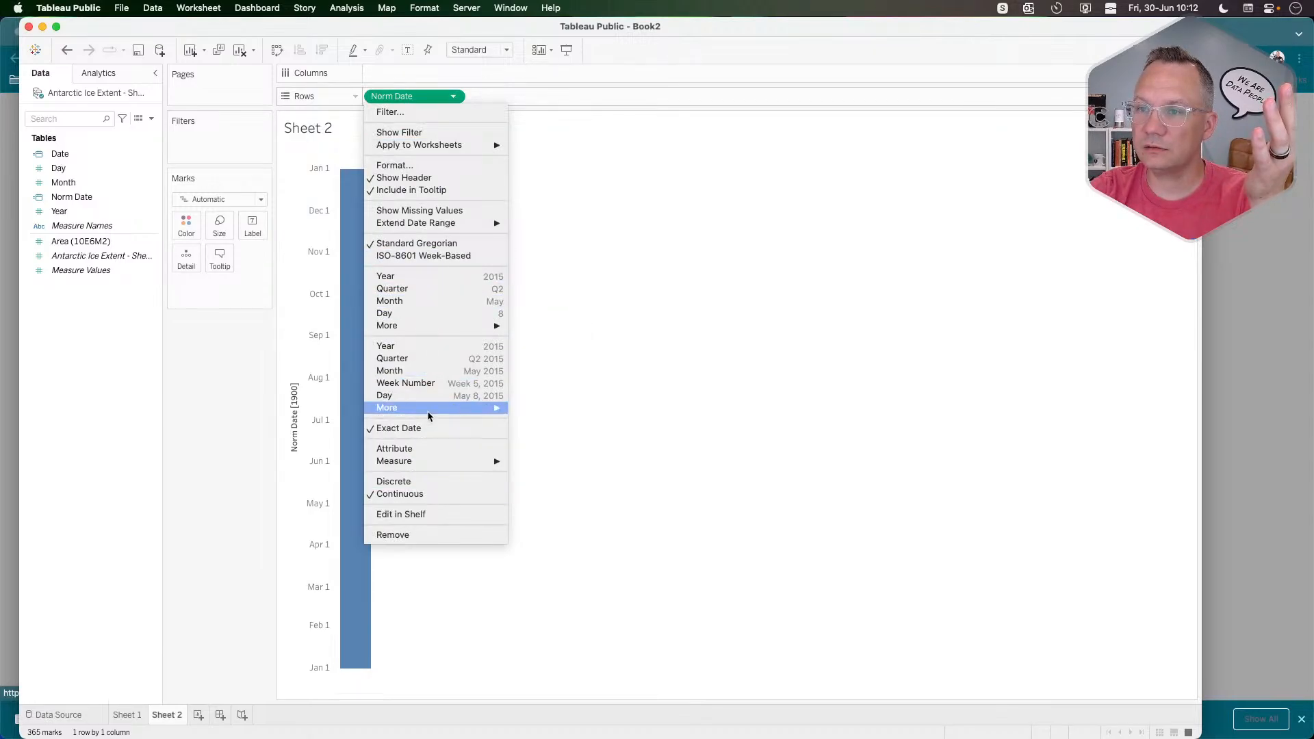
{"action": "left_click", "coordinate": [414, 482]}
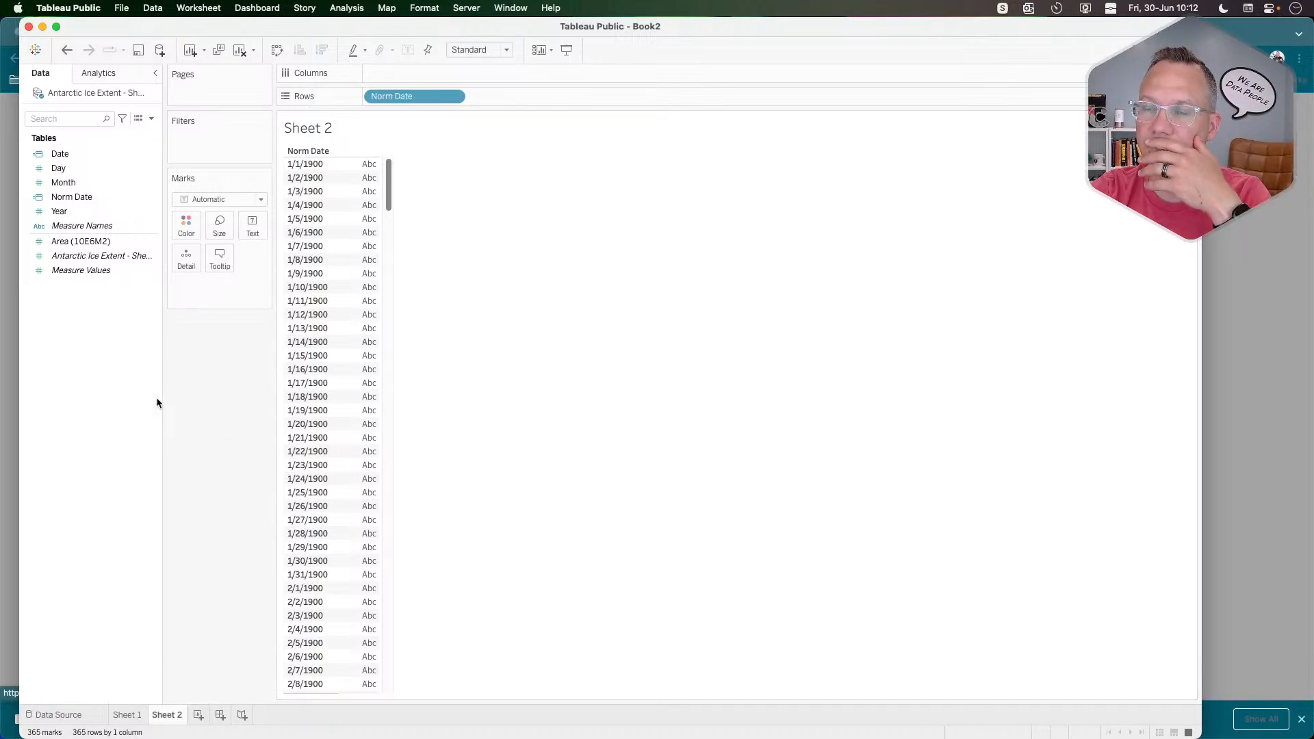
Place Year on Columns as a discrete field.
{"action": "left_click", "coordinate": [93, 212]}
{"action": "left_click_drag", "start_coordinate": [93, 212], "coordinate": [431, 74]}
{"action": "left_click", "coordinate": [454, 73]}
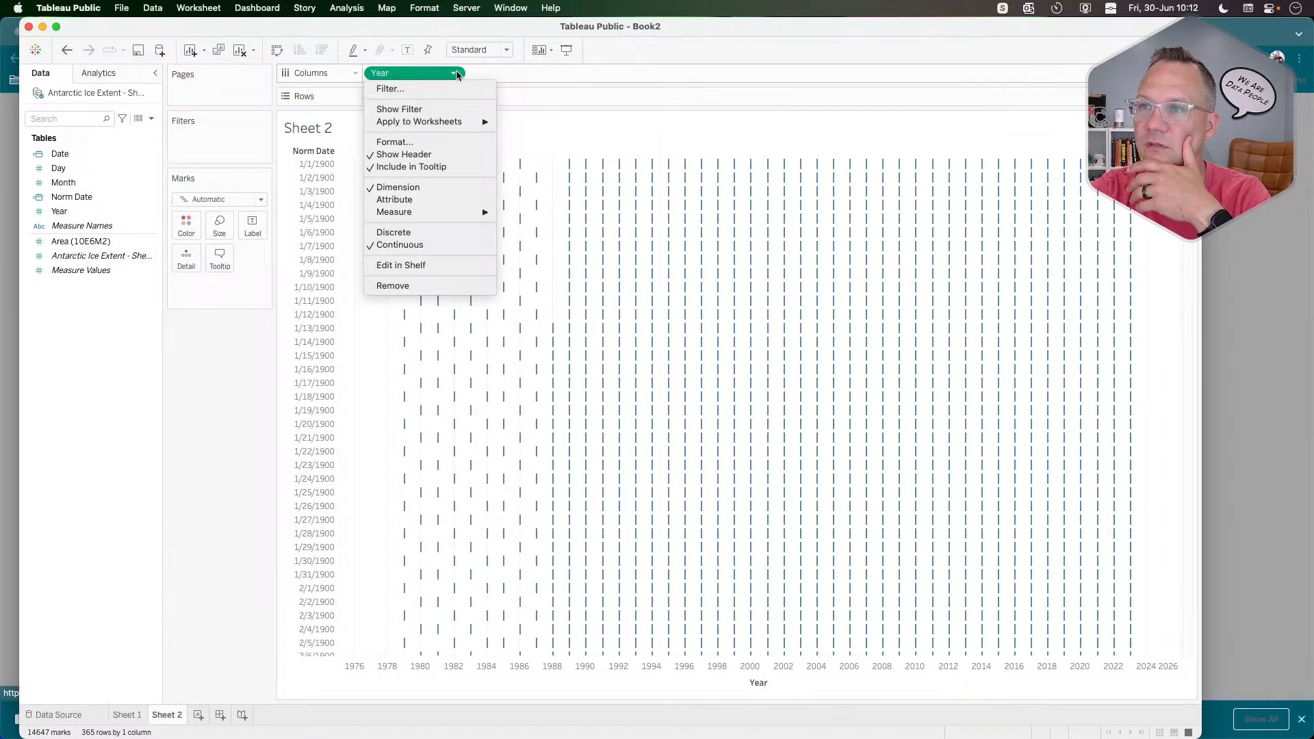
{"action": "mouse_move", "coordinate": [431, 212]}
{"action": "left_click", "coordinate": [423, 232]}
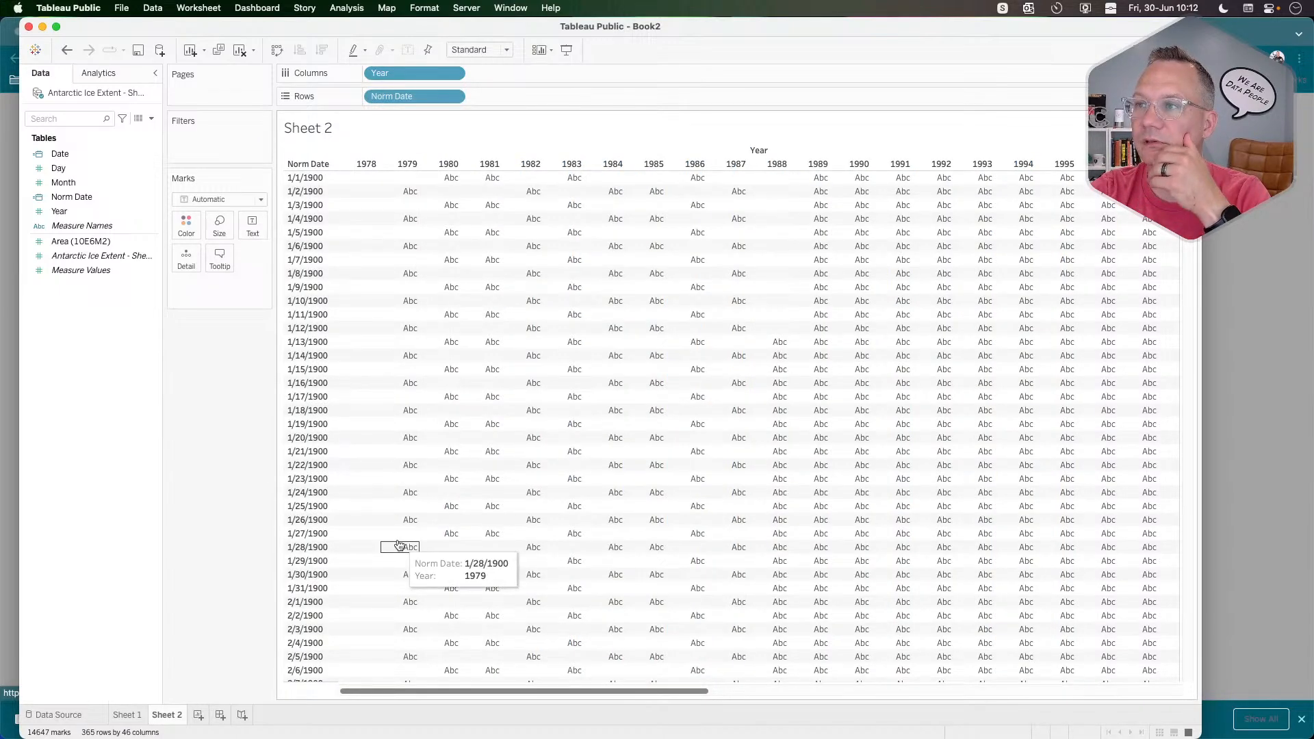
Examine the table across the years to find from which year onward every day has a record.
{"action": "scroll", "coordinate": [394, 392], "scroll_direction": "right", "scroll_amount": 2}
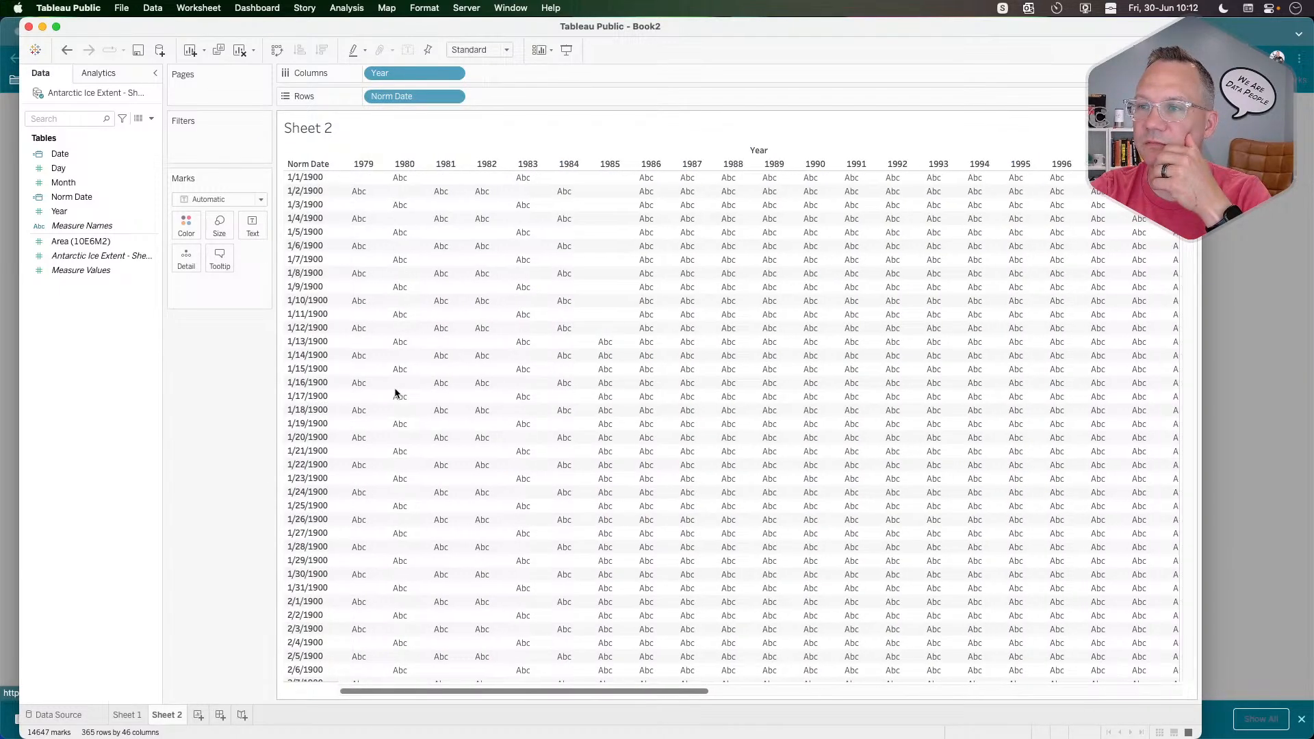
{"action": "scroll", "coordinate": [397, 418], "scroll_direction": "left", "scroll_amount": 2}
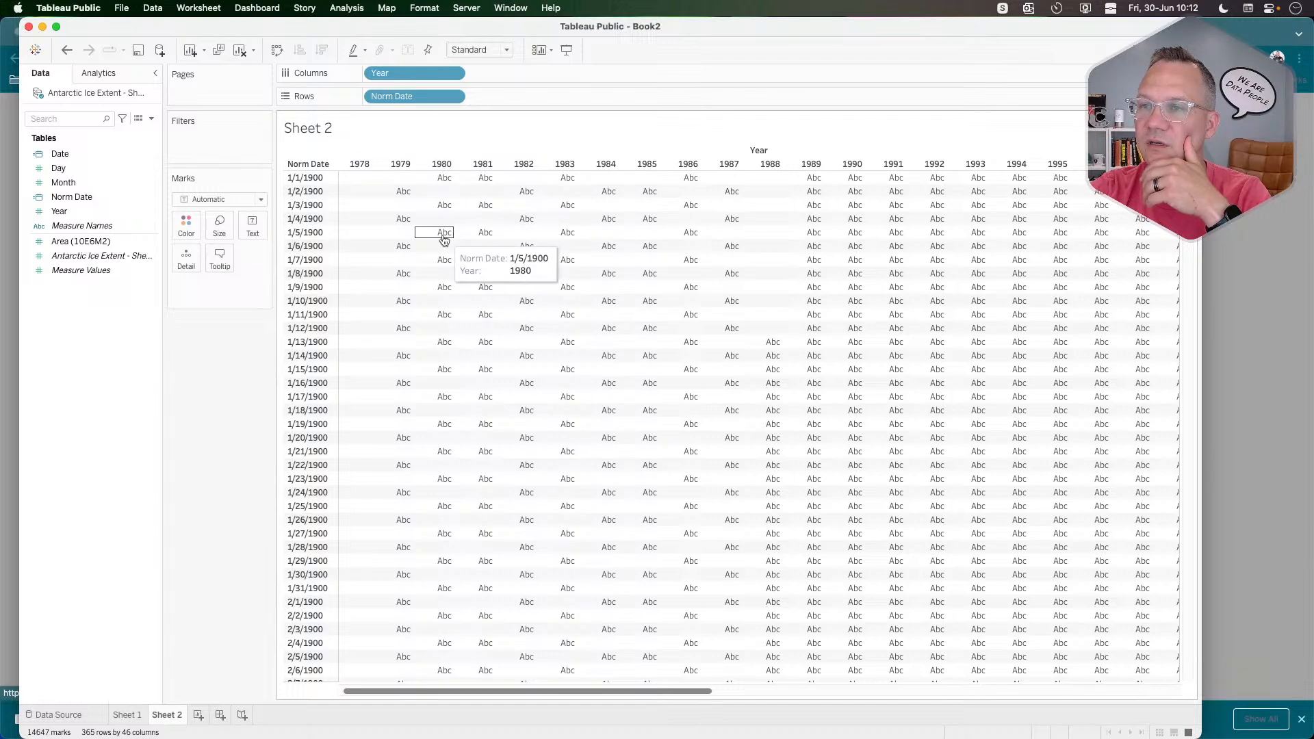
{"action": "scroll", "coordinate": [443, 375], "scroll_direction": "right", "scroll_amount": 1}
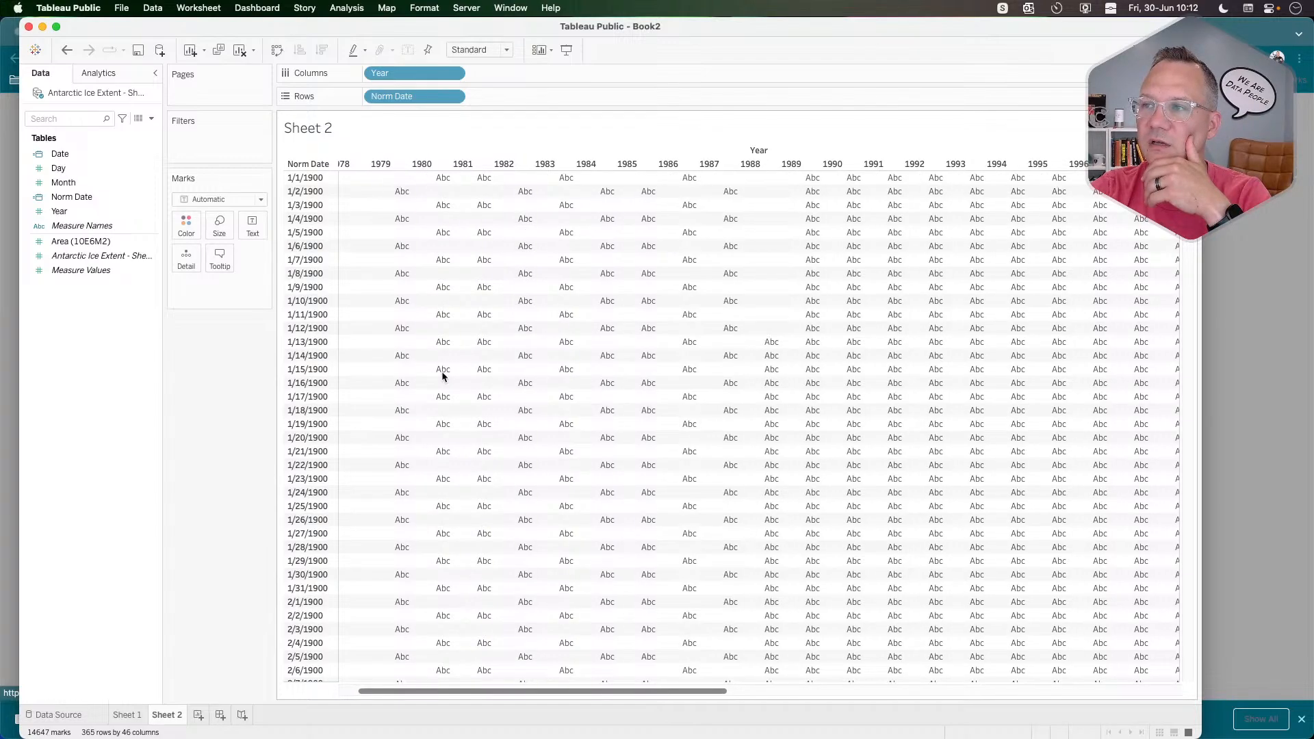
{"action": "scroll", "coordinate": [442, 375], "scroll_direction": "right", "scroll_amount": 5}
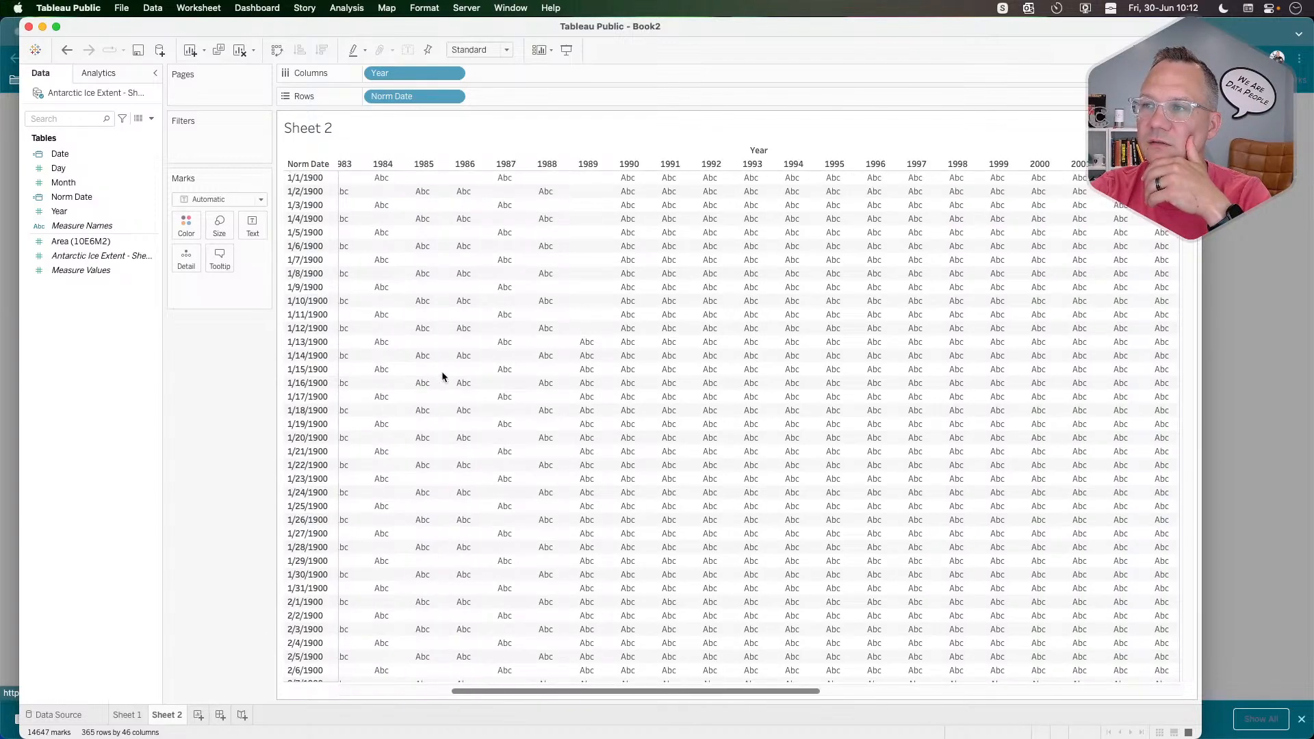
{"action": "scroll", "coordinate": [441, 376], "scroll_direction": "right", "scroll_amount": 6}
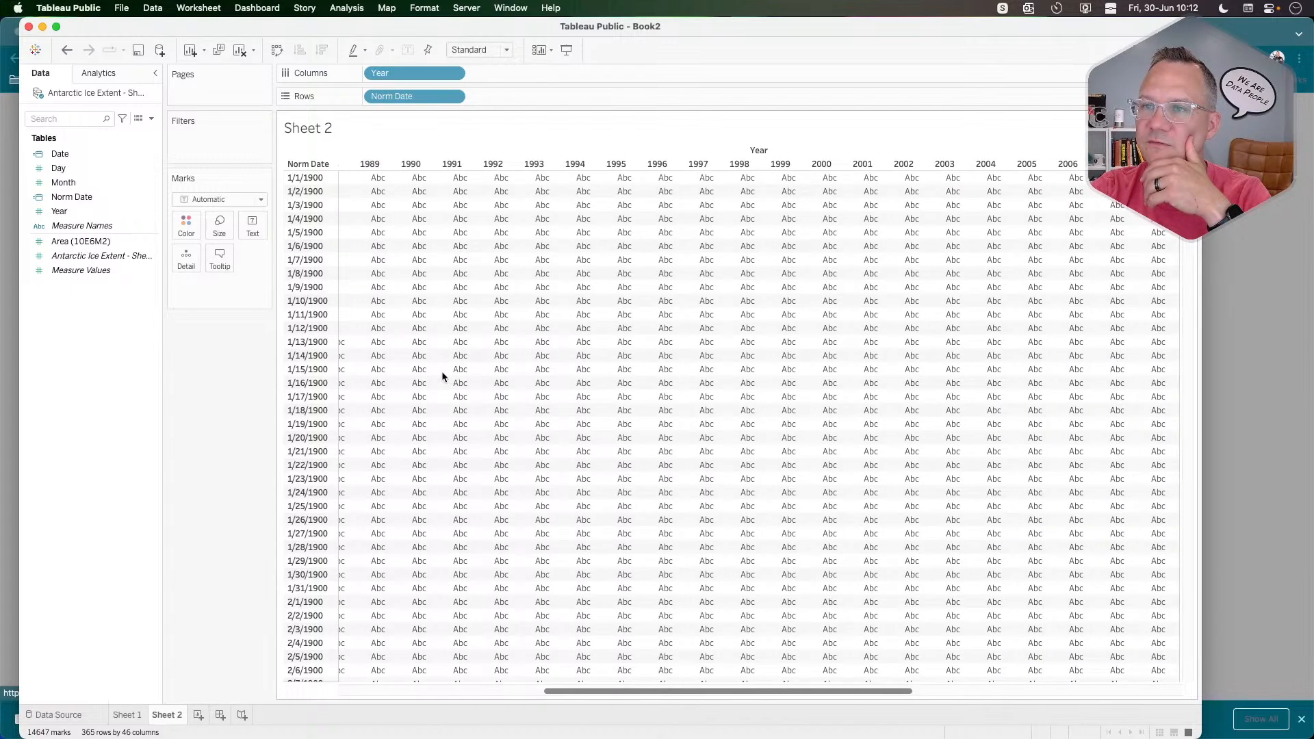
{"action": "scroll", "coordinate": [442, 376], "scroll_direction": "right", "scroll_amount": 1}
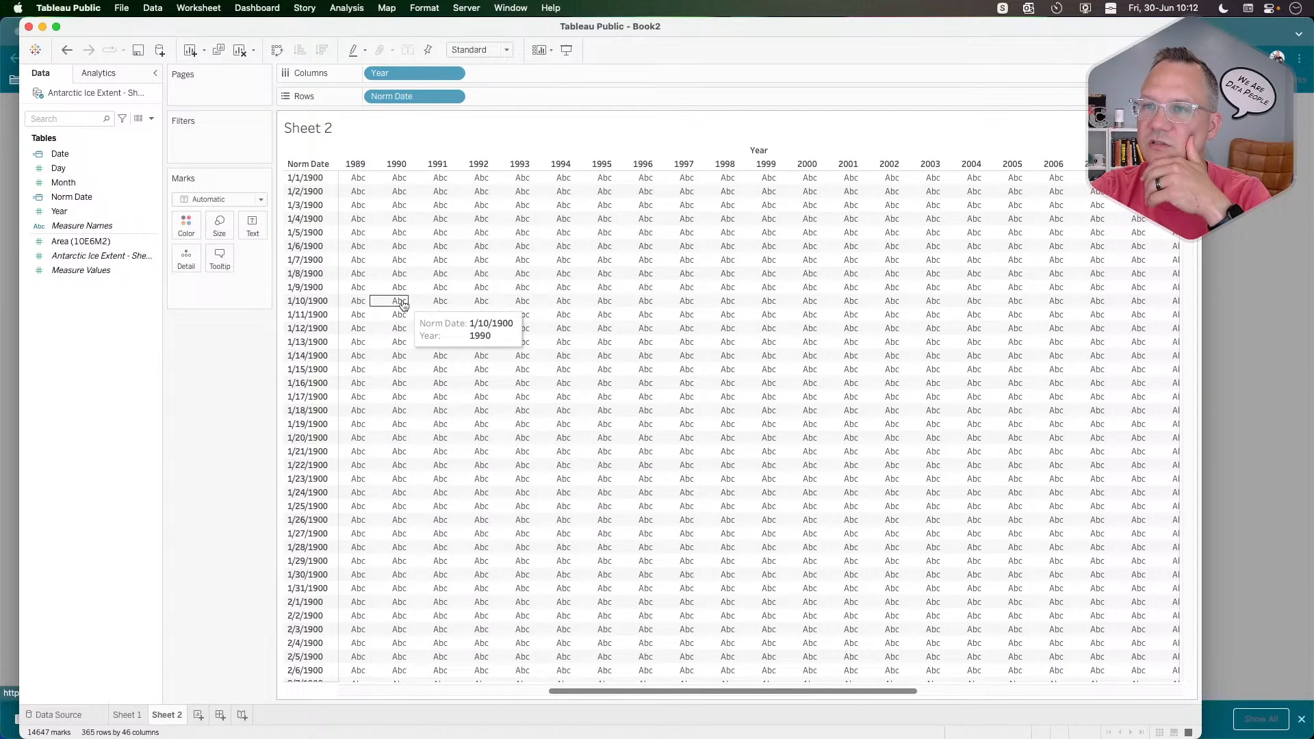
{"action": "scroll", "coordinate": [401, 299], "scroll_direction": "left", "scroll_amount": 1}
Filter the sheet by Year to values of at least 1989.
{"action": "left_click", "coordinate": [454, 73]}
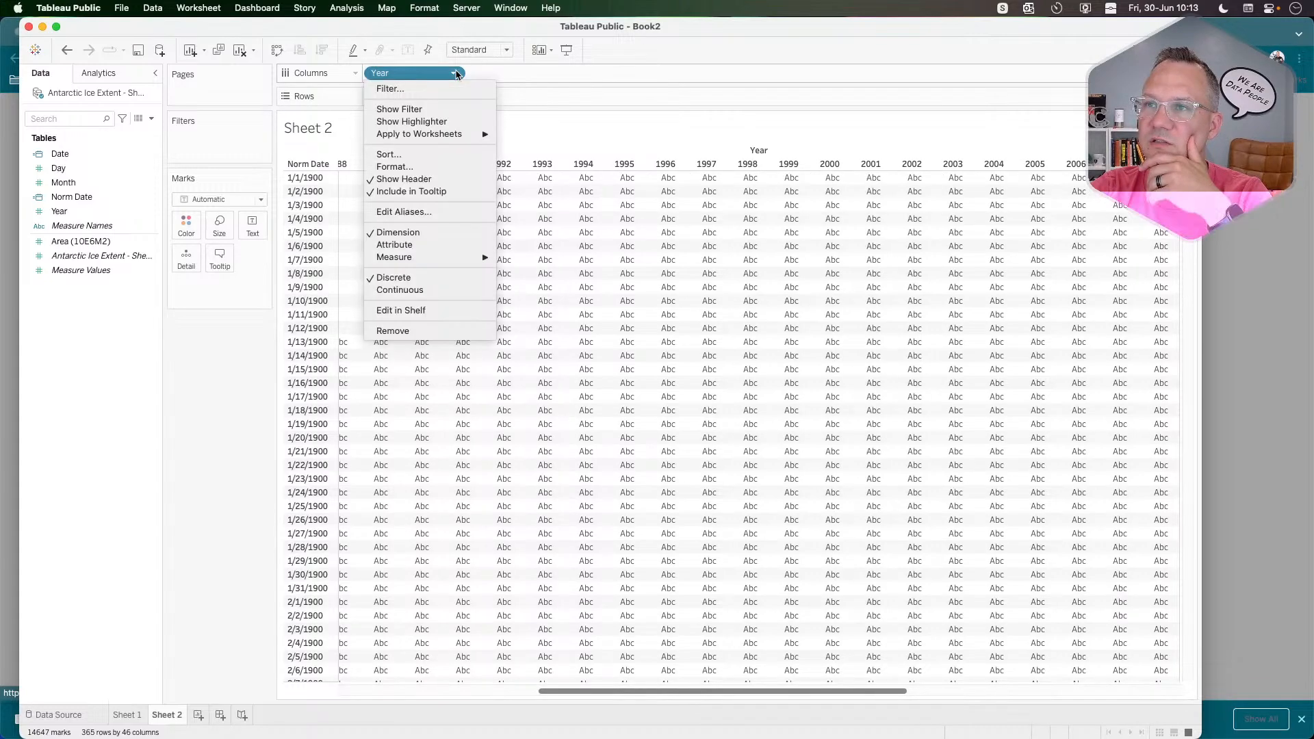
{"action": "left_click", "coordinate": [153, 313]}
{"action": "left_click_drag", "start_coordinate": [59, 211], "coordinate": [204, 150]}
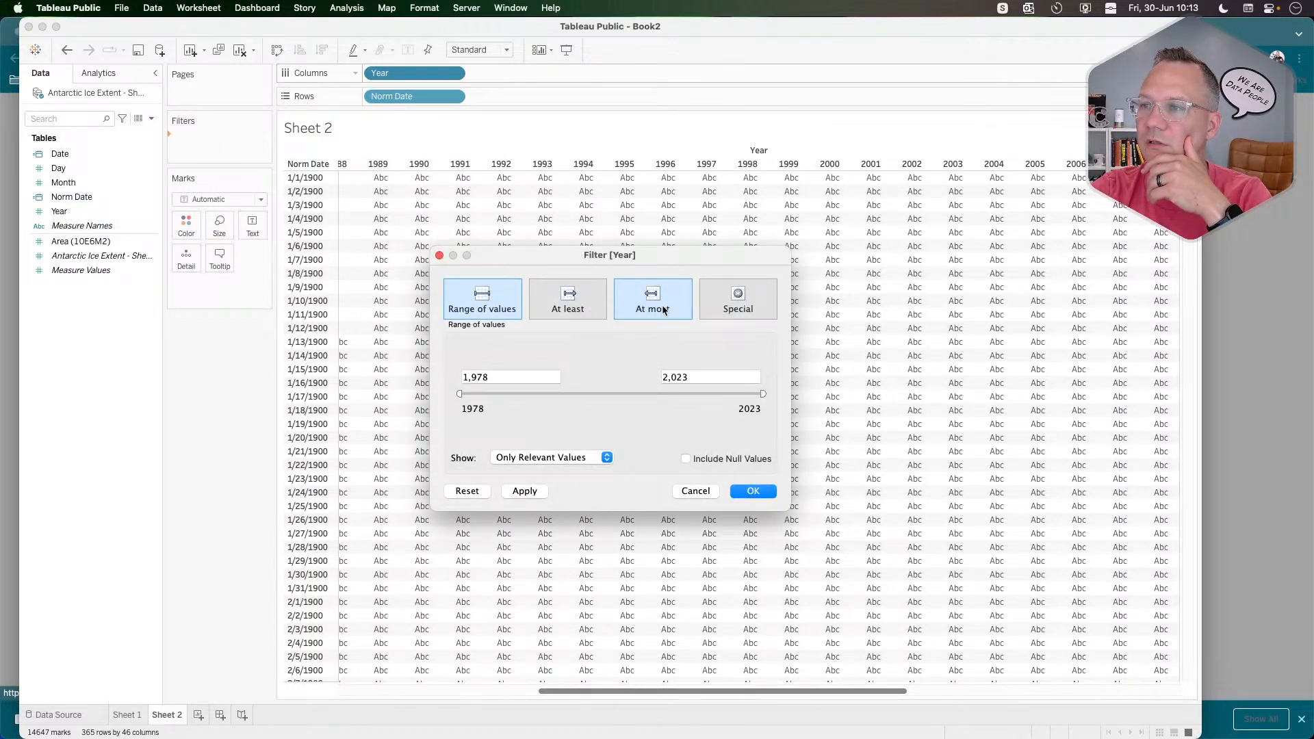
{"action": "left_click", "coordinate": [579, 311]}
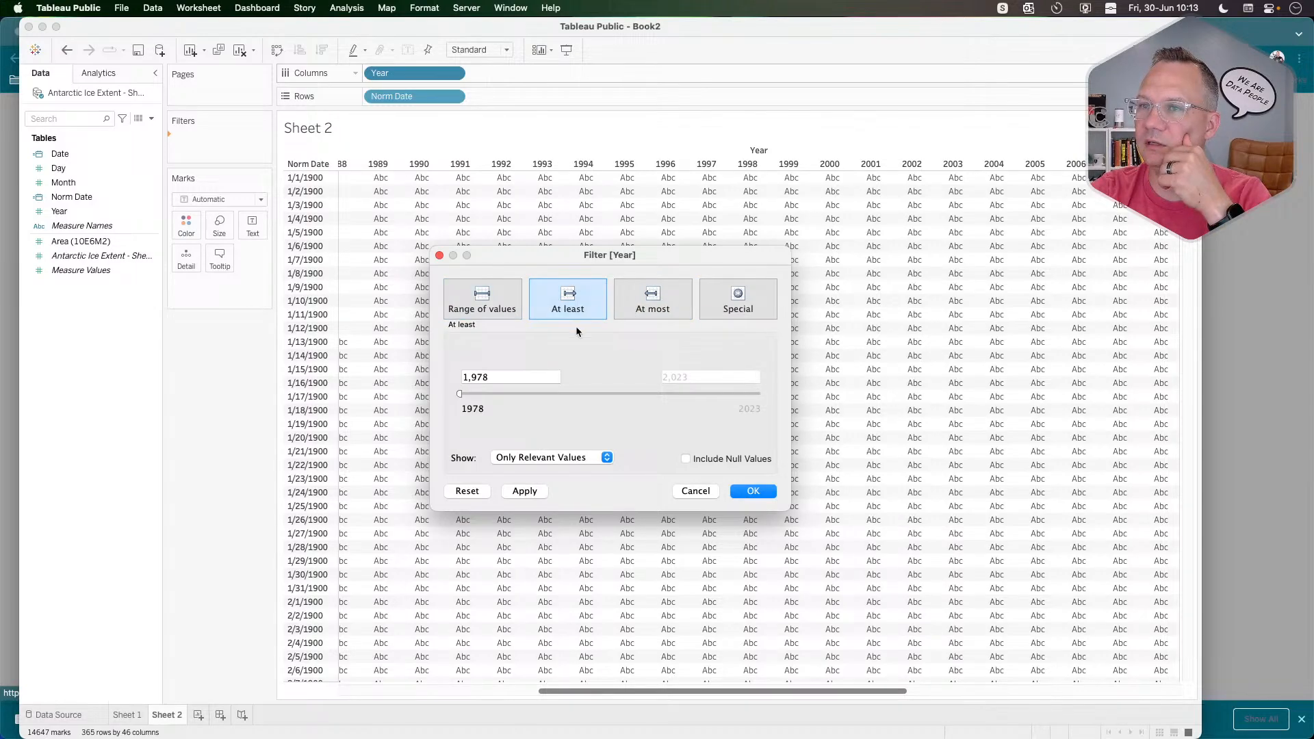
{"action": "double_click", "coordinate": [508, 378]}
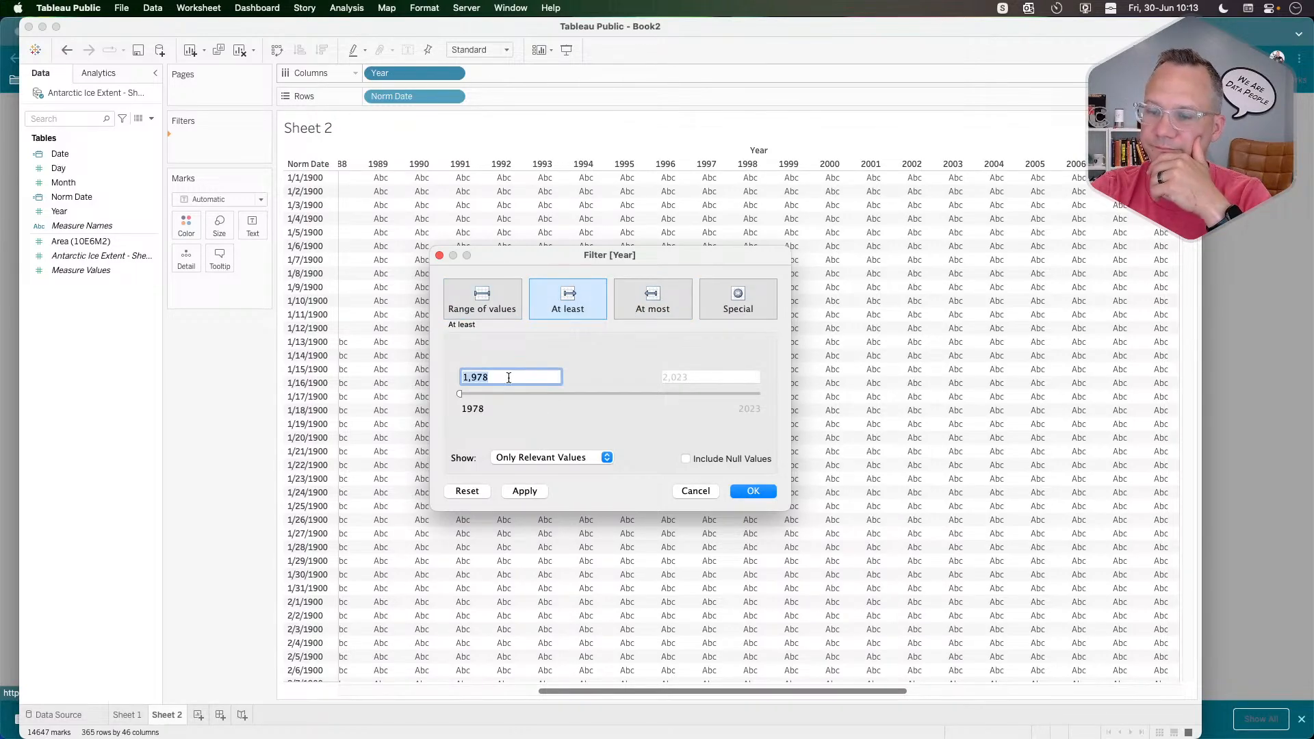
{"action": "type", "text": "1989"}
{"action": "key", "text": "Return"}
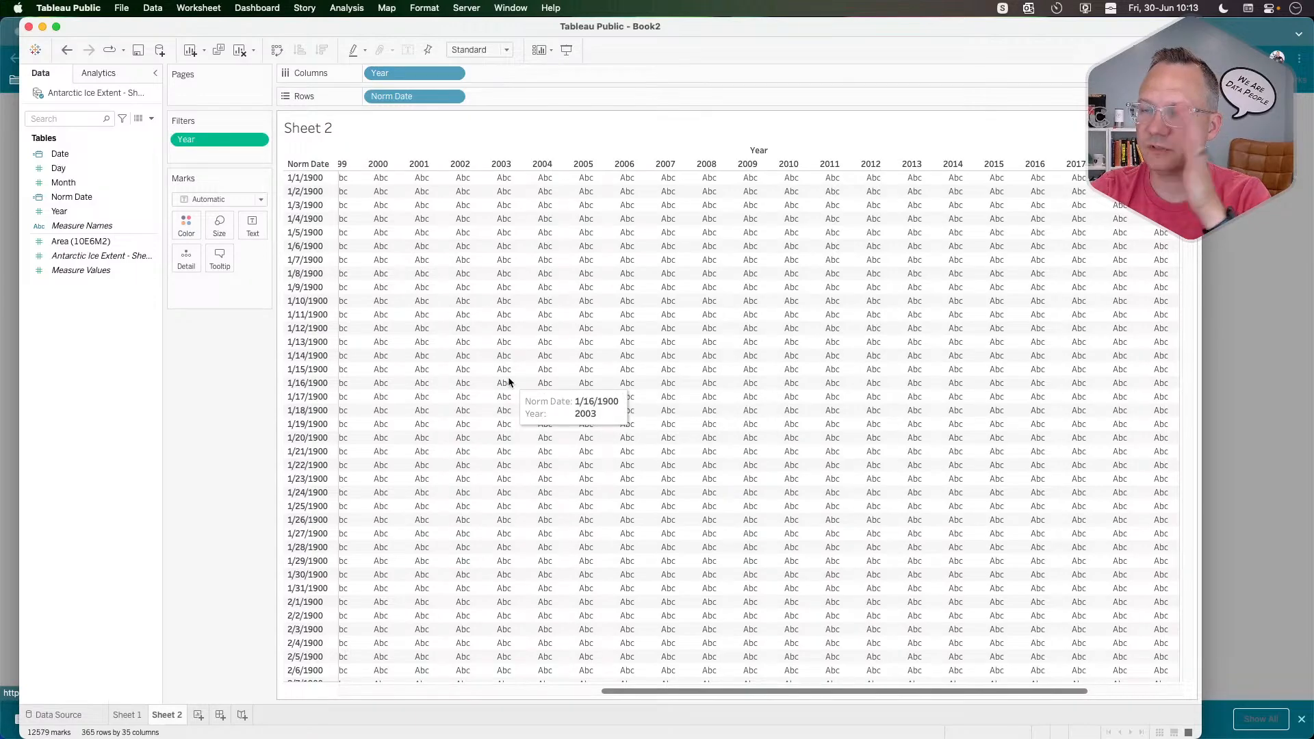
Show Area (10E6M2) as text in the table cells, aggregated as an average.
{"action": "scroll", "coordinate": [492, 433], "scroll_direction": "left", "scroll_amount": 10}
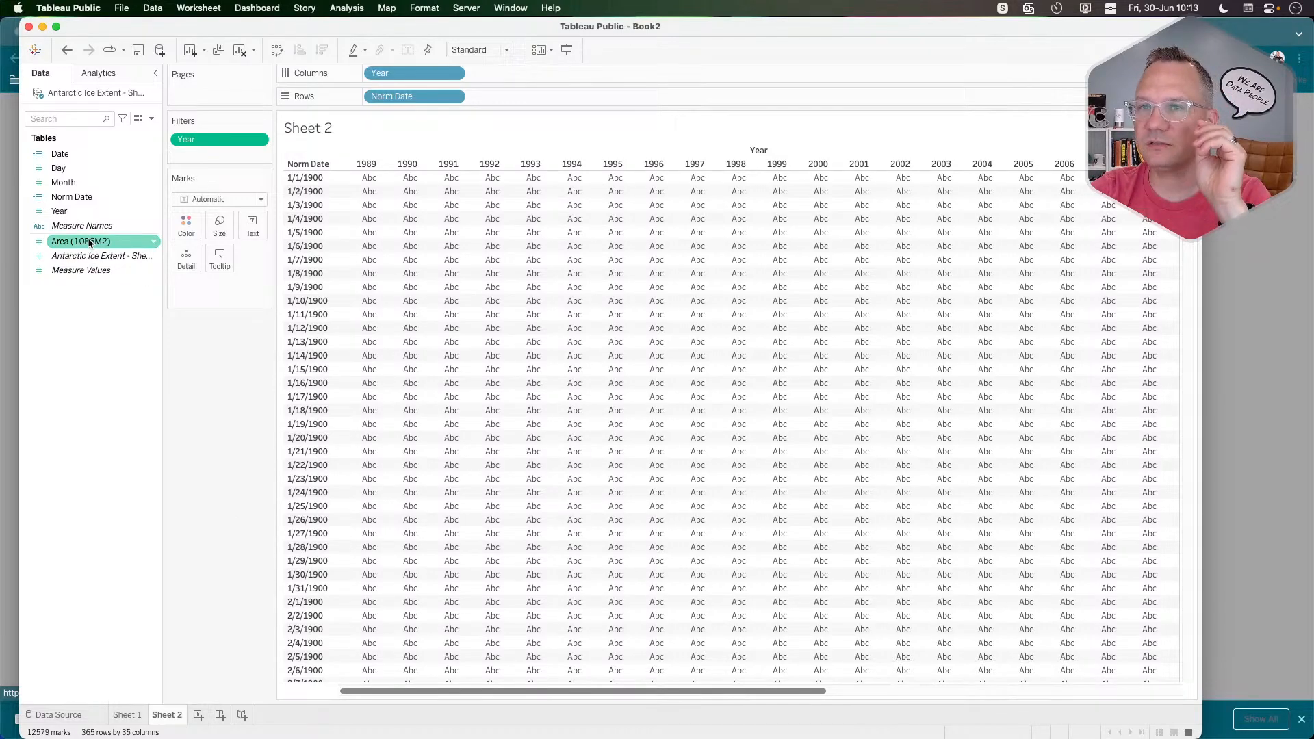
{"action": "left_click_drag", "start_coordinate": [89, 243], "coordinate": [252, 229]}
{"action": "left_click", "coordinate": [254, 287]}
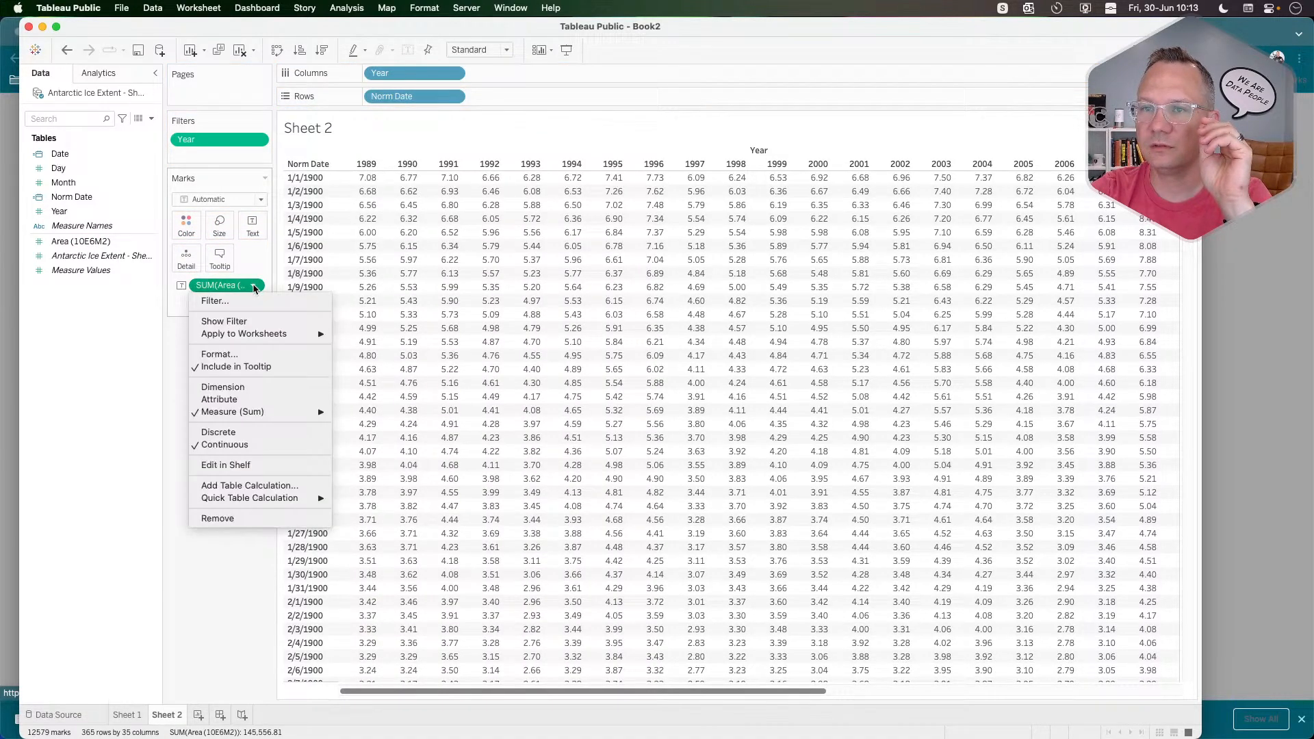
{"action": "mouse_move", "coordinate": [258, 412]}
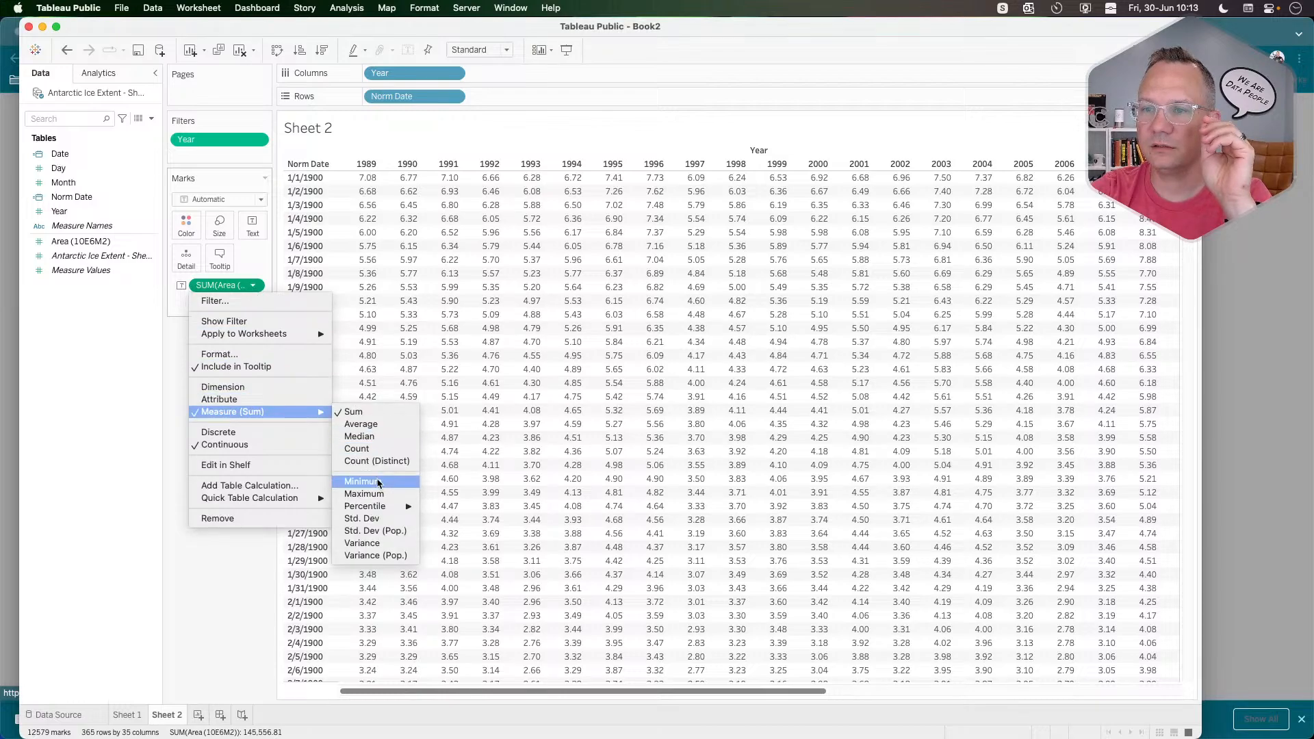
{"action": "left_click", "coordinate": [375, 426]}
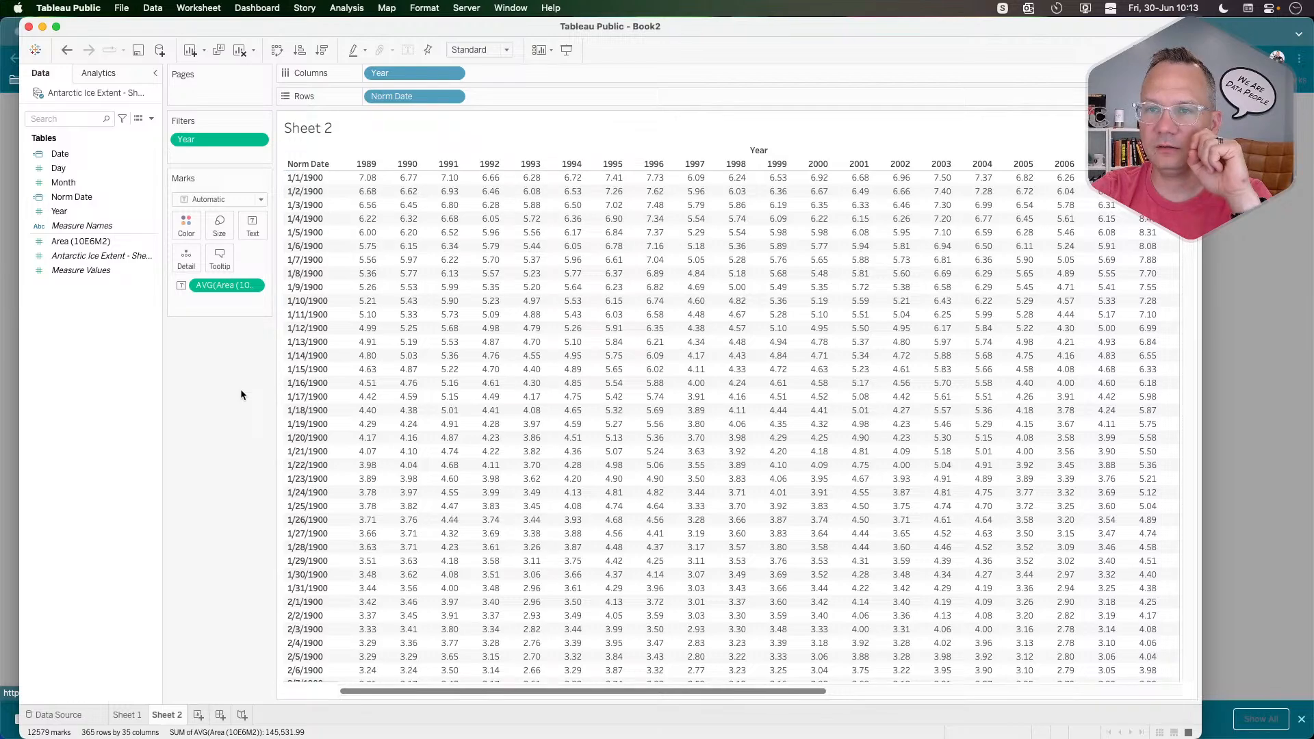
{"action": "right_click", "coordinate": [118, 368]}
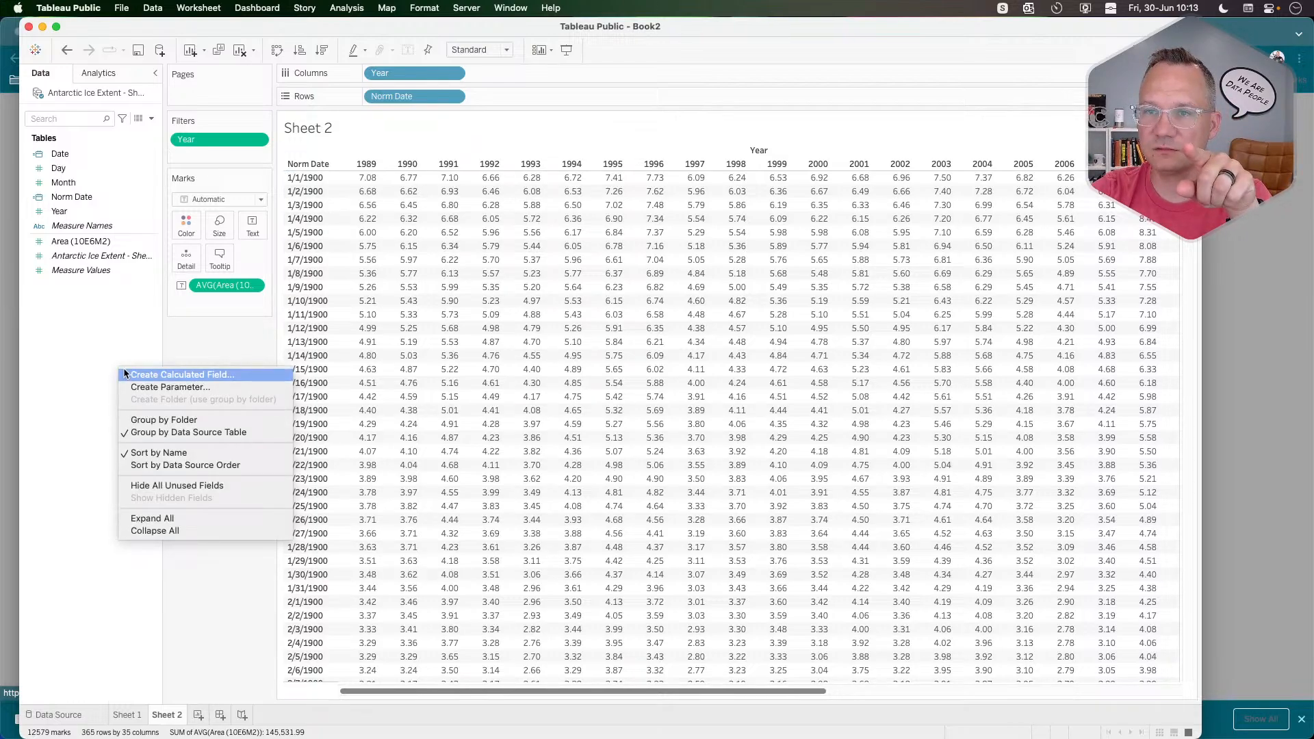
{"action": "left_click", "coordinate": [195, 342]}
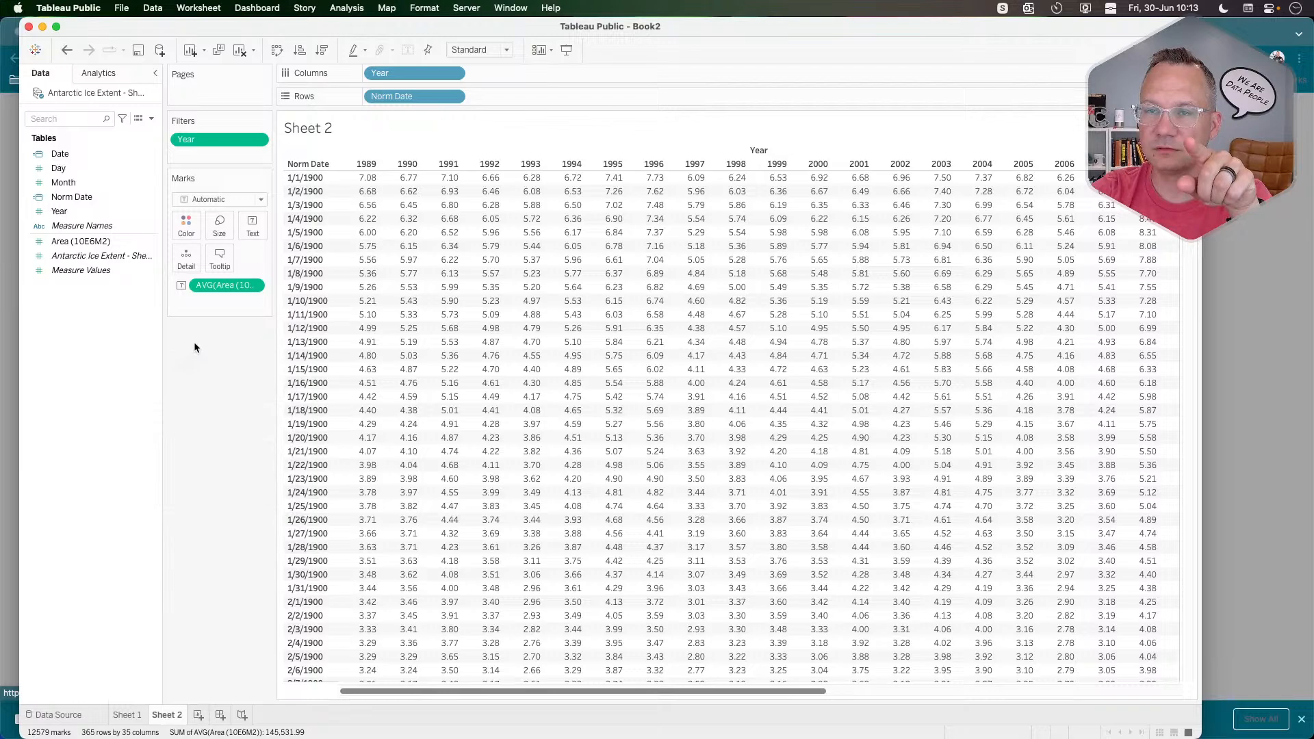
{"action": "right_click", "coordinate": [87, 392]}
{"action": "left_click", "coordinate": [100, 397]}
{"action": "left_click", "coordinate": [479, 280]}
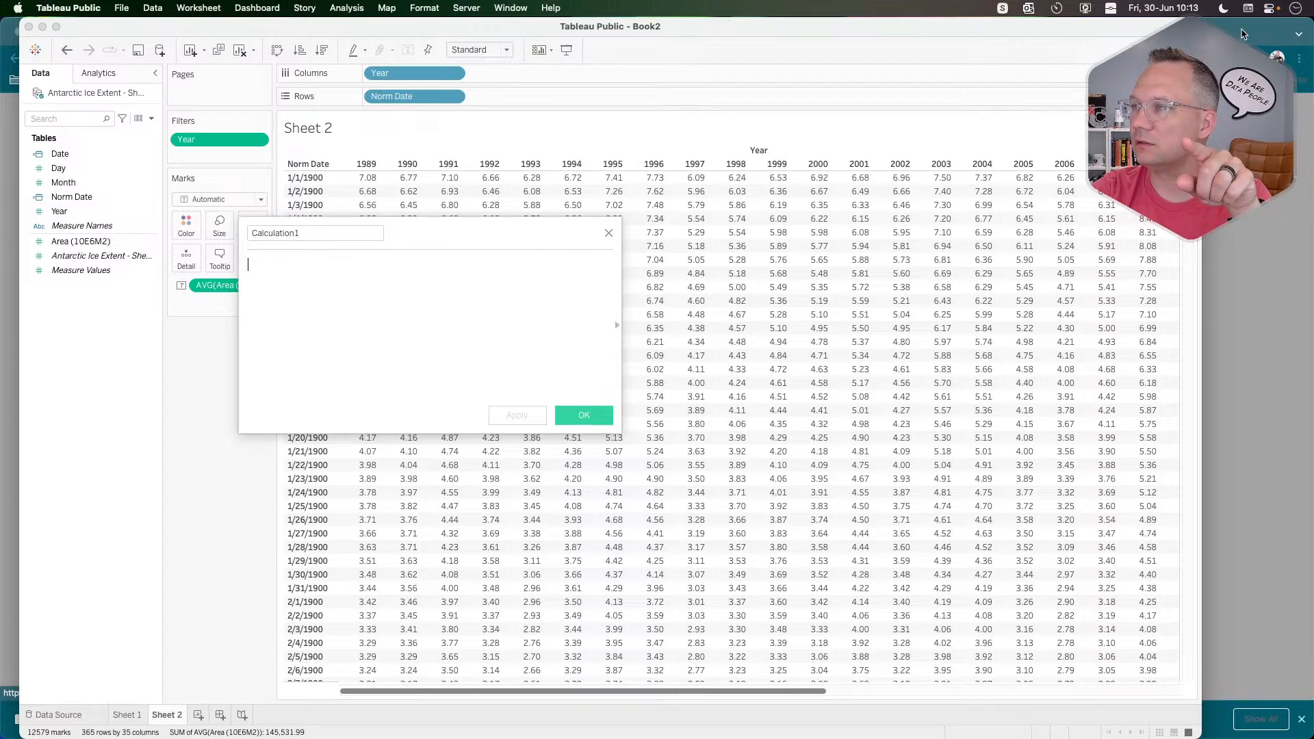
{"action": "double_click", "coordinate": [322, 233]}
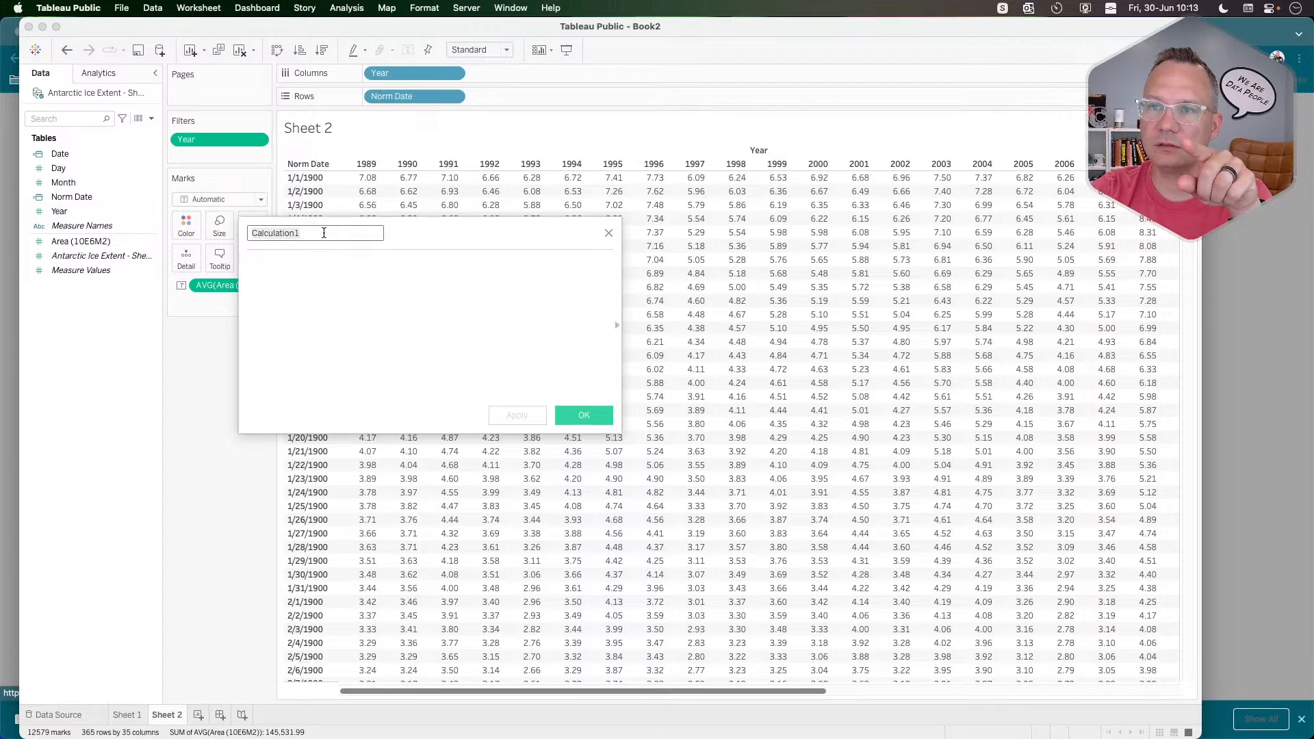
{"action": "left_click", "coordinate": [608, 234]}
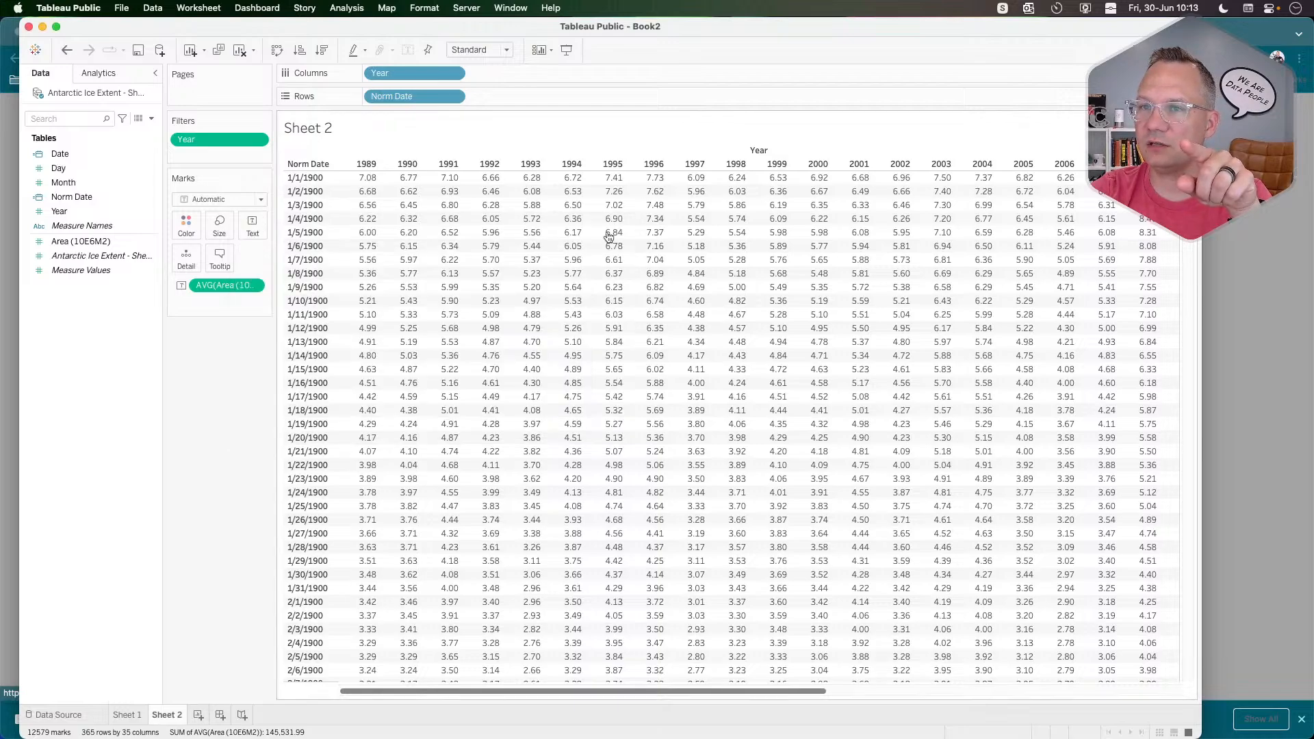
{"action": "left_click", "coordinate": [255, 286]}
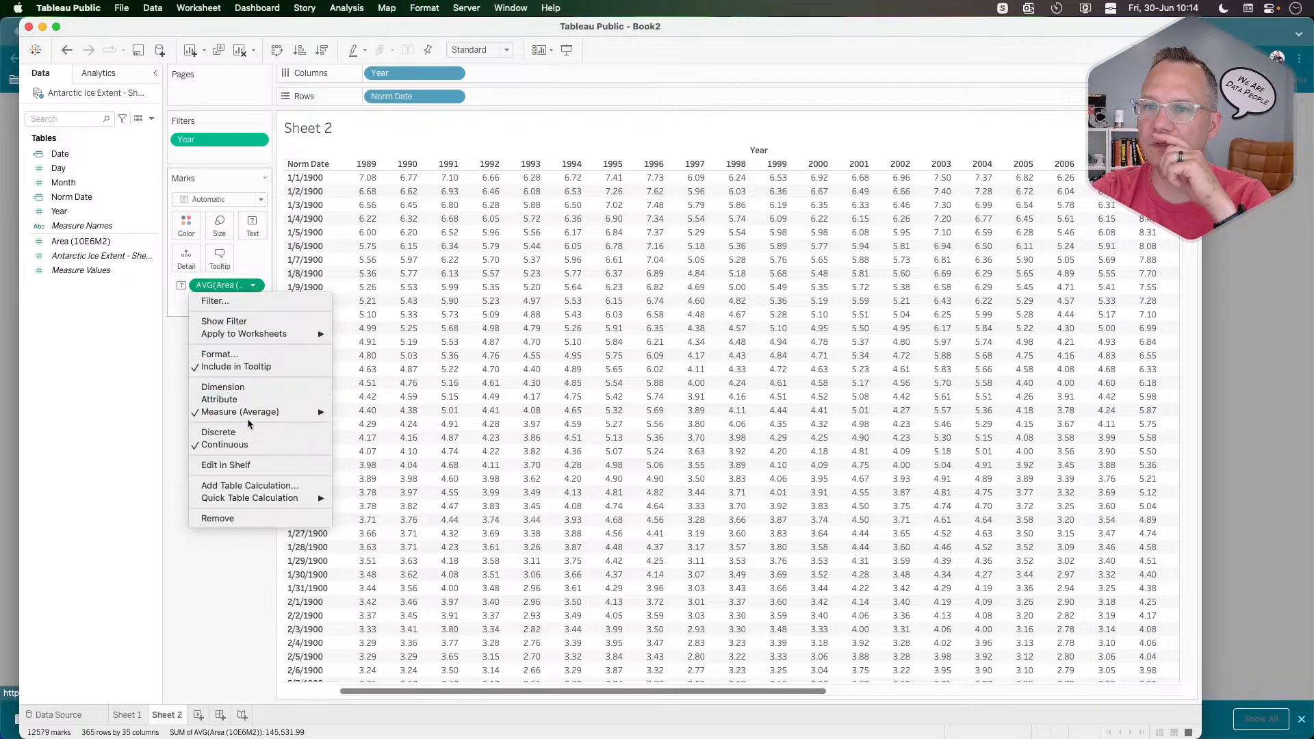
{"action": "mouse_move", "coordinate": [242, 499]}
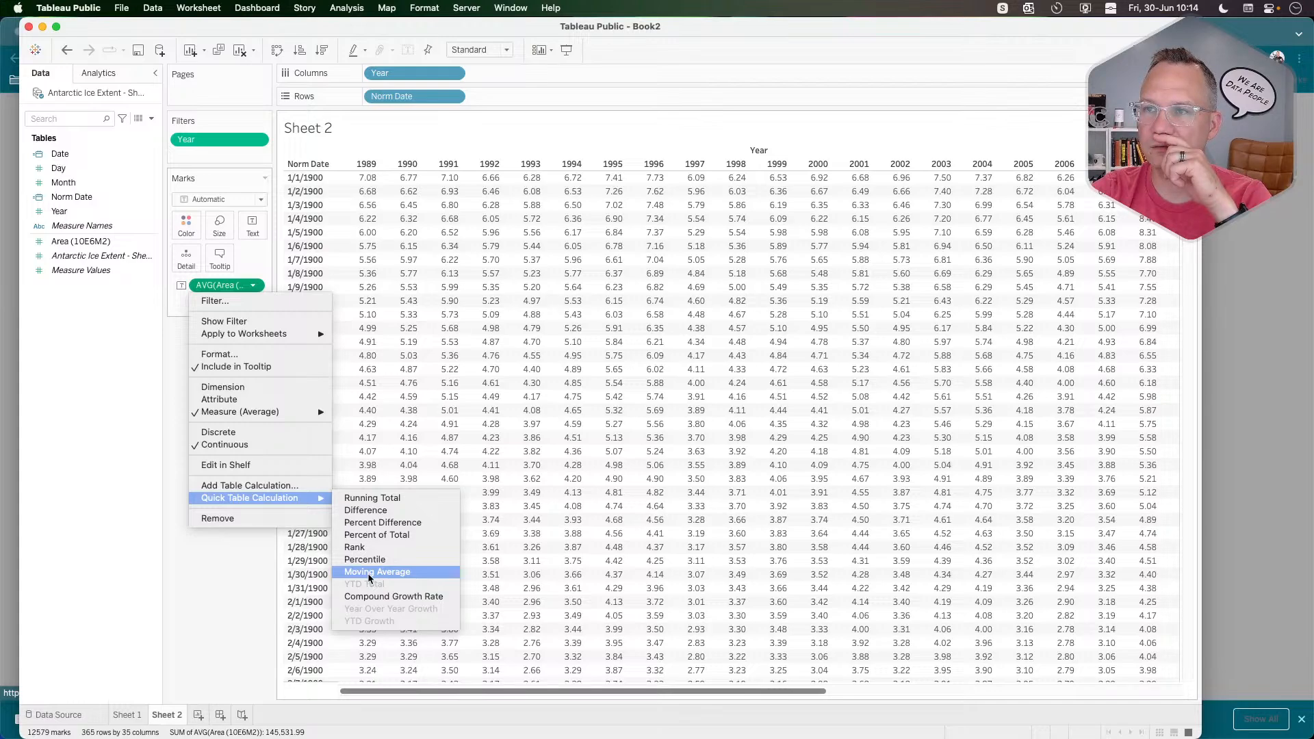
{"action": "left_click", "coordinate": [170, 365]}
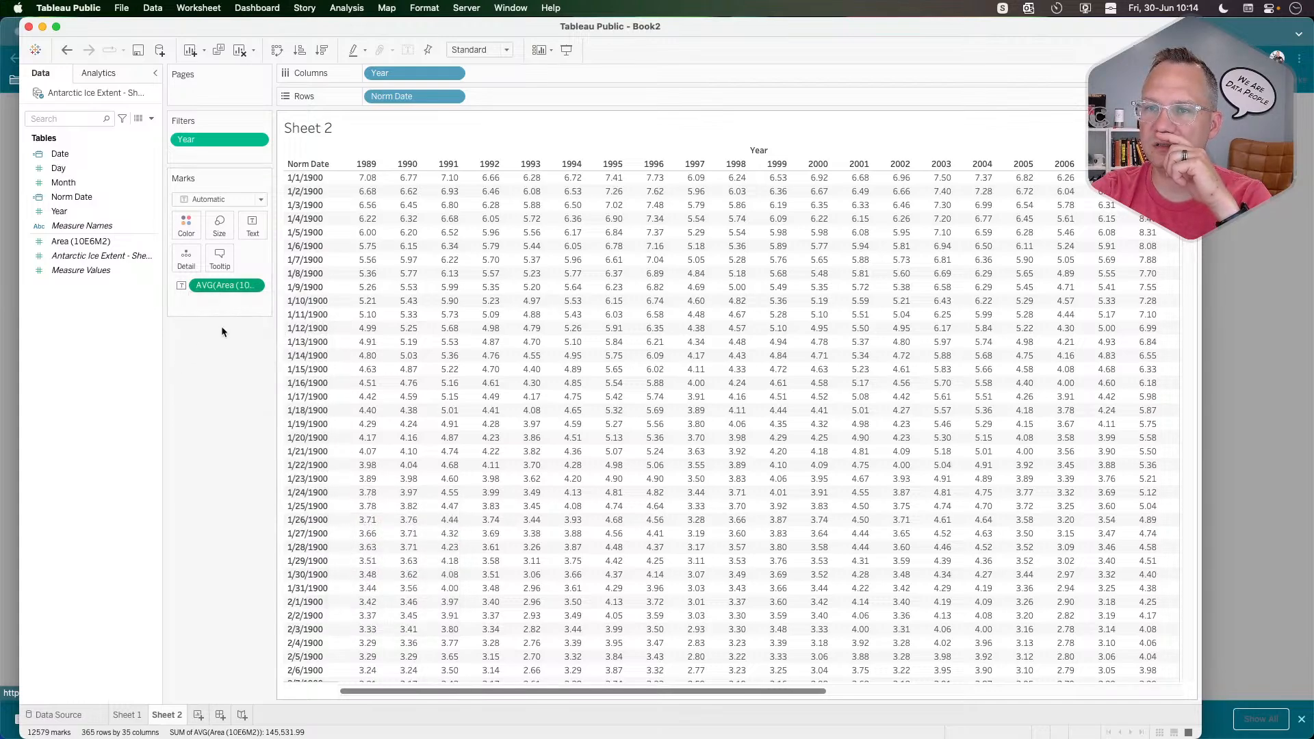
{"action": "left_click", "coordinate": [253, 286]}
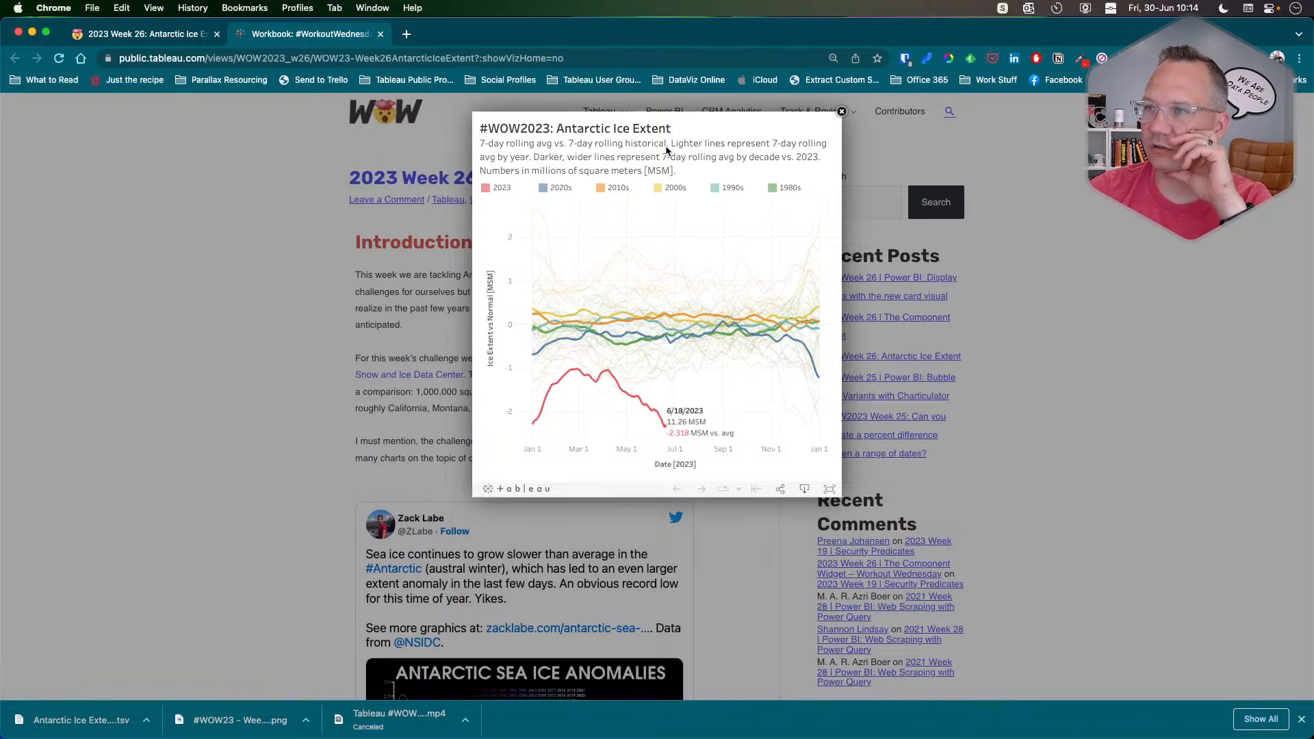
Review the Antarctic Ice Extent reference chart and its description on the Workout Wednesday challenge page.
{"action": "left_click", "coordinate": [842, 114]}
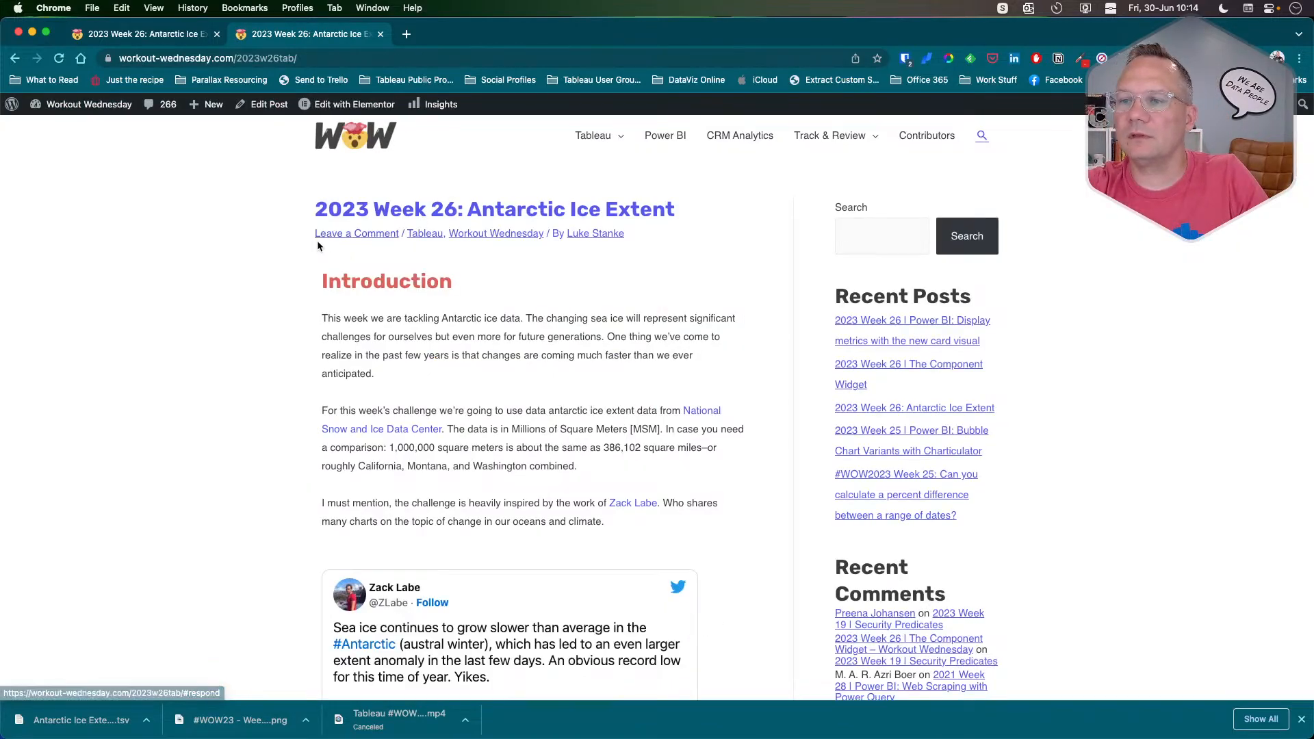
{"action": "scroll", "coordinate": [275, 449], "scroll_direction": "down", "scroll_amount": 20}
{"action": "scroll", "coordinate": [276, 449], "scroll_direction": "down", "scroll_amount": 8}
{"action": "scroll", "coordinate": [274, 443], "scroll_direction": "up", "scroll_amount": 4}
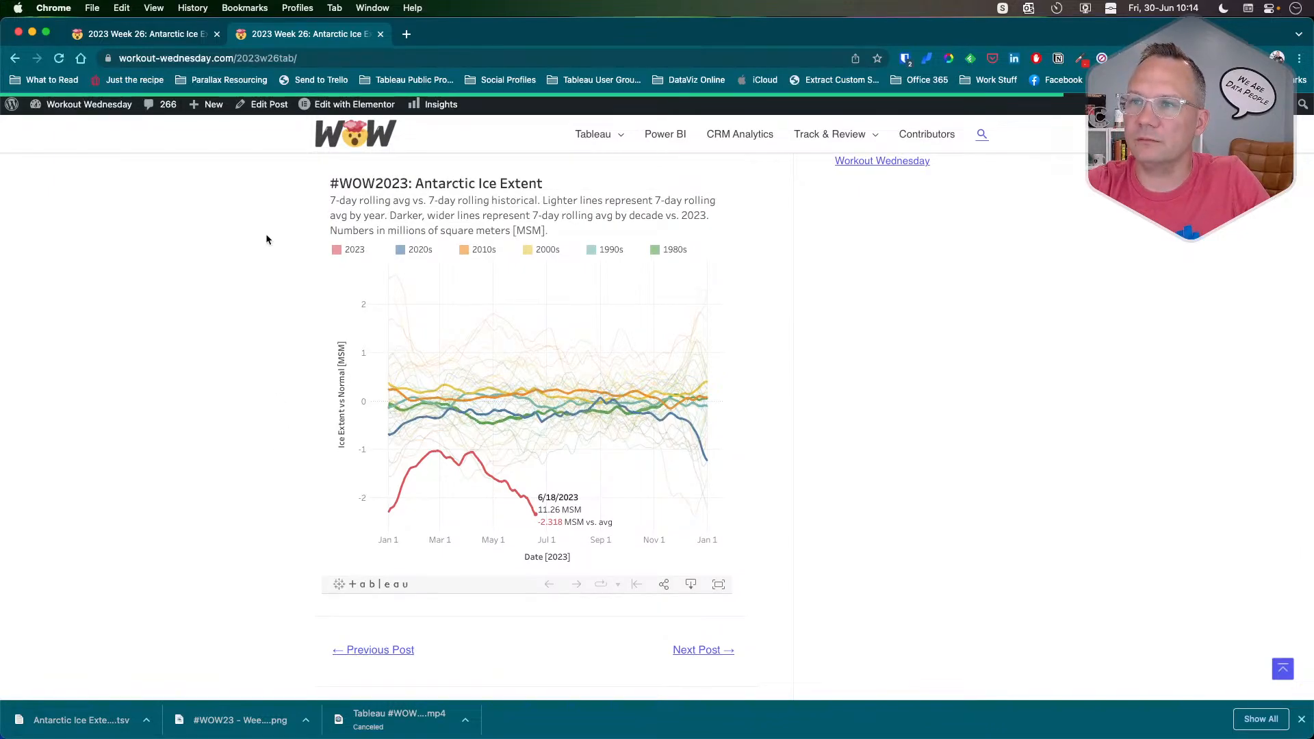
Switch back to Tableau Public and change the aggregation of the Area (10E6M2) text values to Sum.
{"action": "key", "text": "super+Tab"}
{"action": "left_click", "coordinate": [253, 286]}
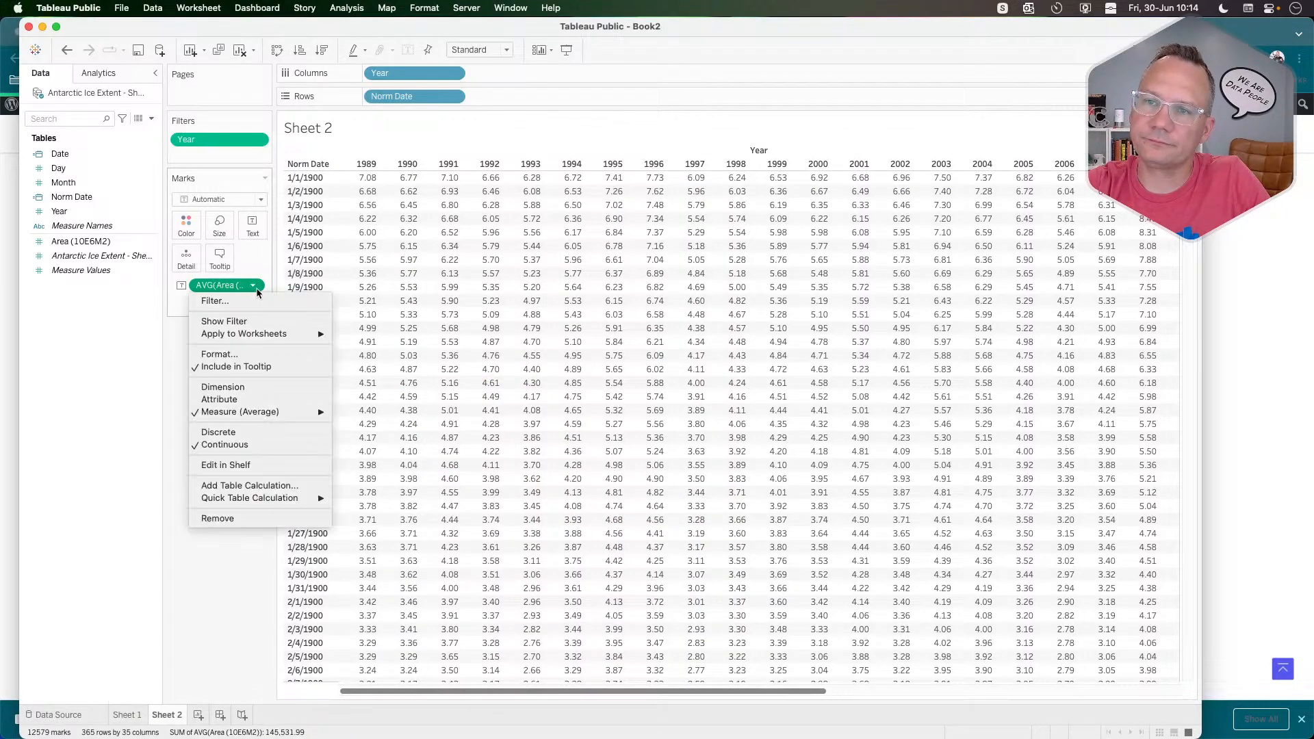
{"action": "mouse_move", "coordinate": [260, 410]}
{"action": "left_click", "coordinate": [351, 412]}
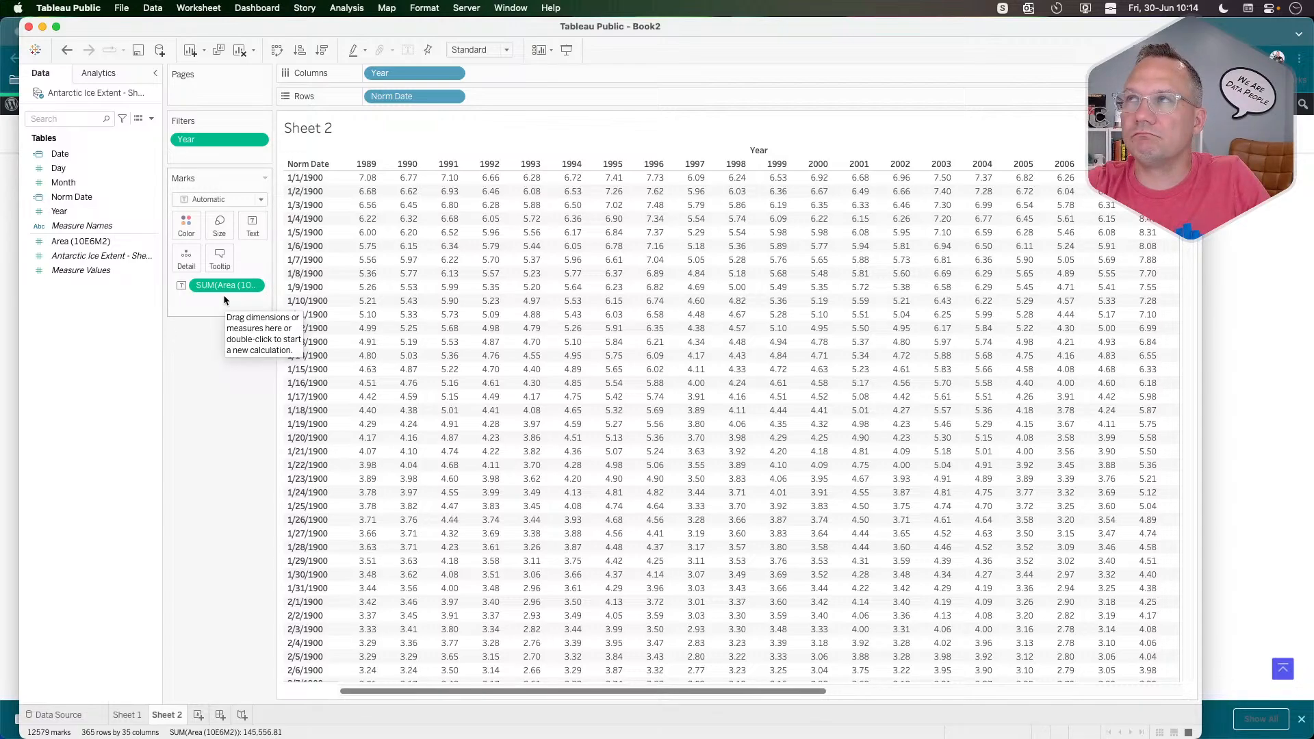
Apply a Moving Average quick table calculation to the summed Area (10E6M2) values.
{"action": "left_click", "coordinate": [253, 286]}
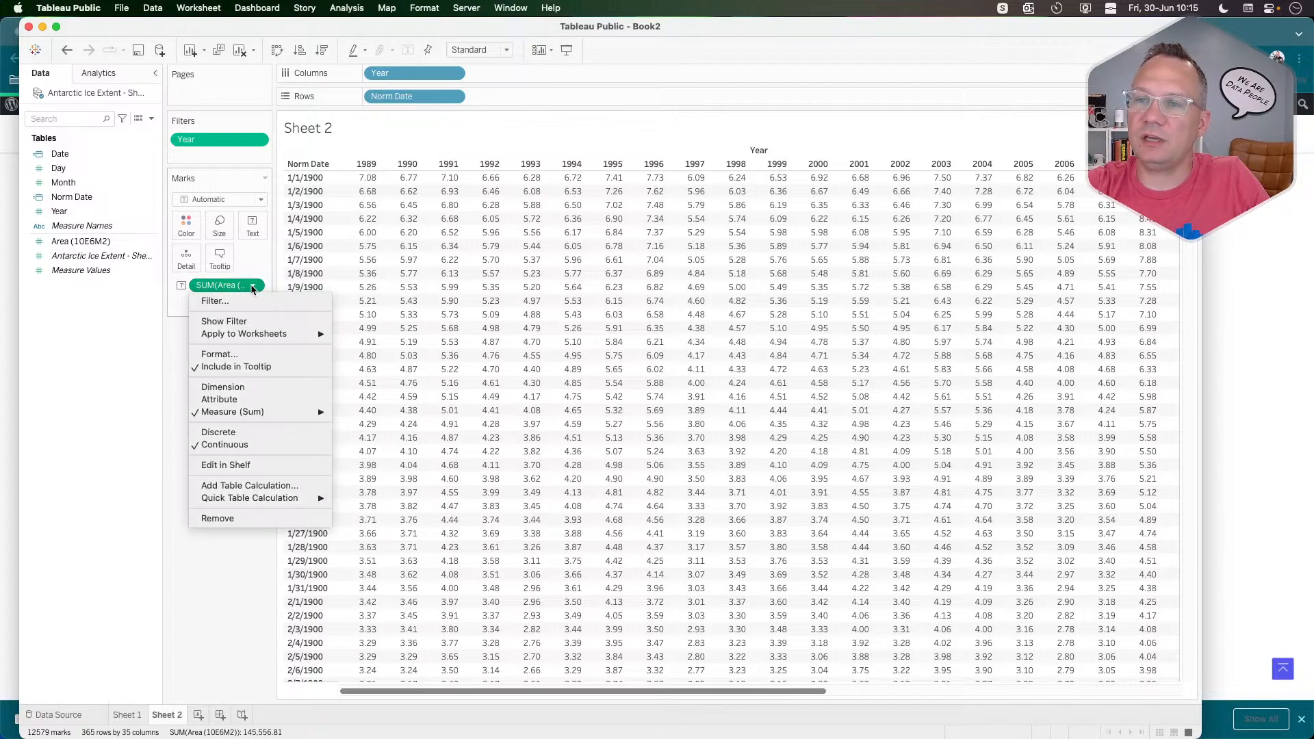
{"action": "mouse_move", "coordinate": [245, 498]}
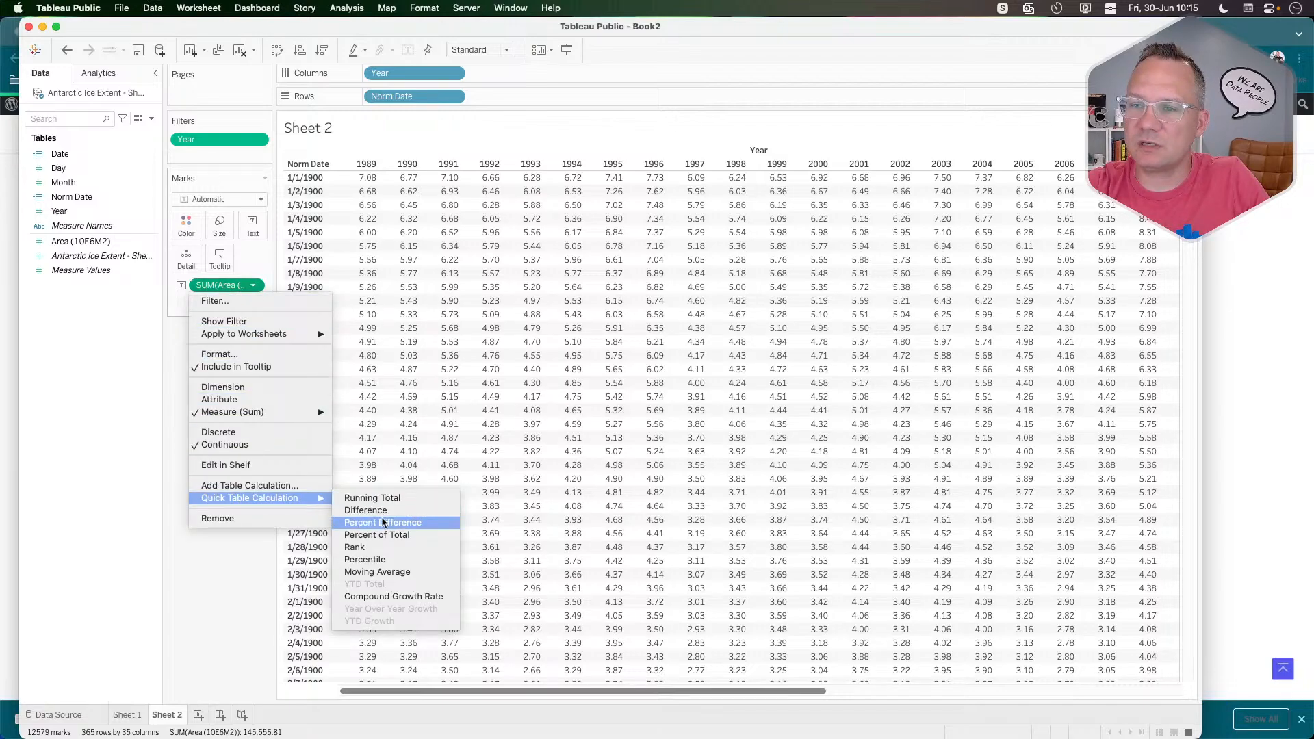
{"action": "left_click", "coordinate": [373, 571]}
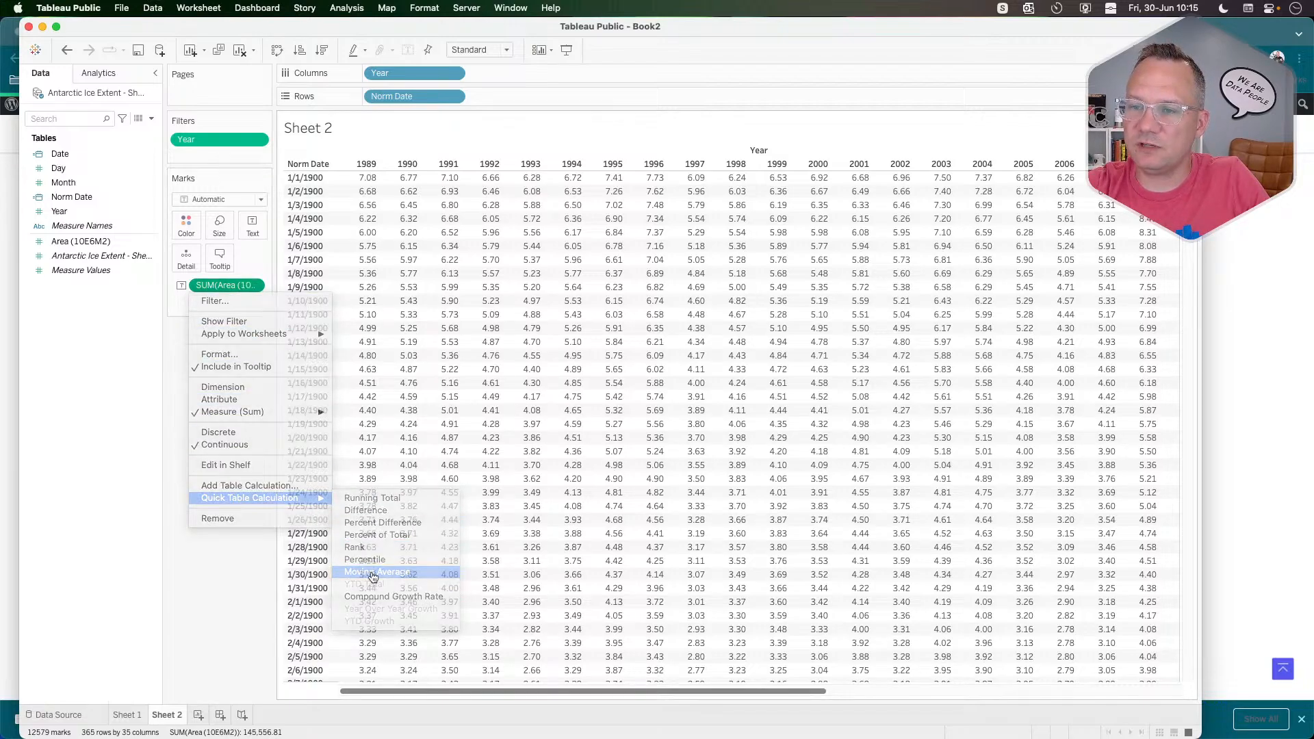
Inspect the moving average's table calculation settings and the direction in which it computes through the table.
{"action": "left_click", "coordinate": [252, 286]}
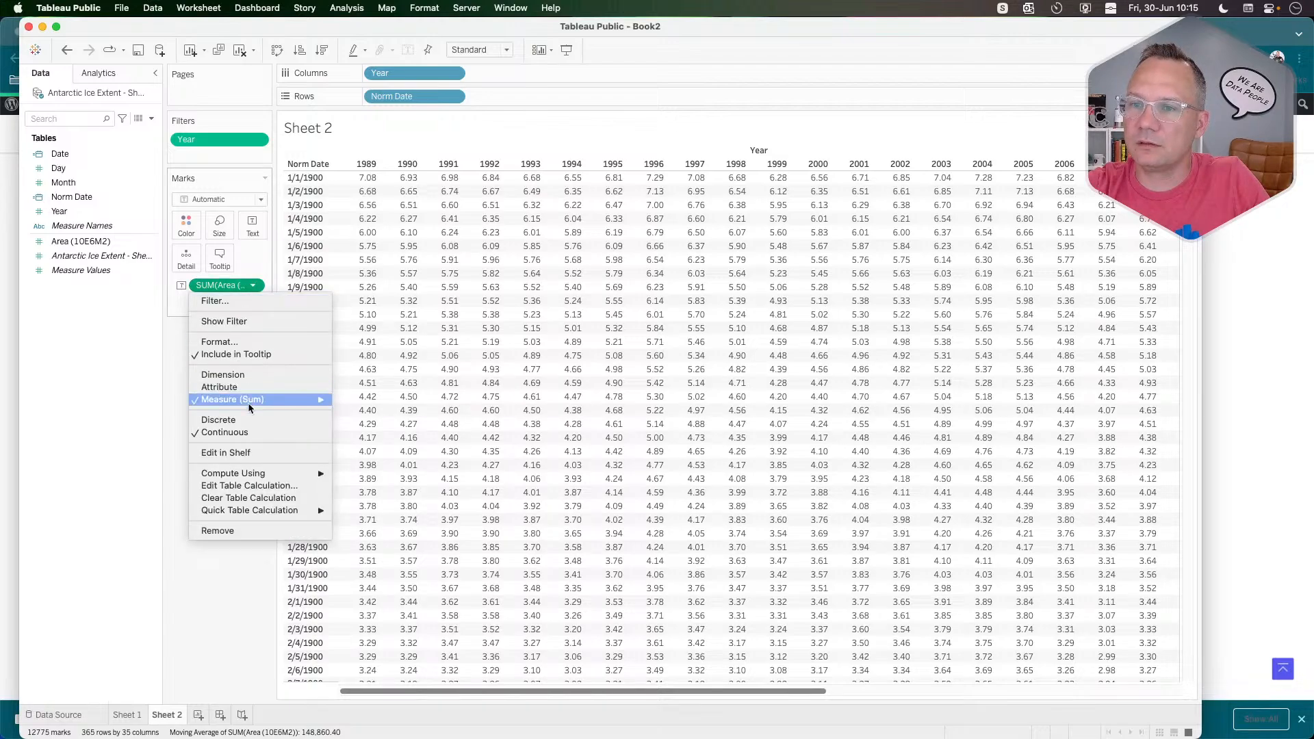
{"action": "left_click", "coordinate": [248, 485]}
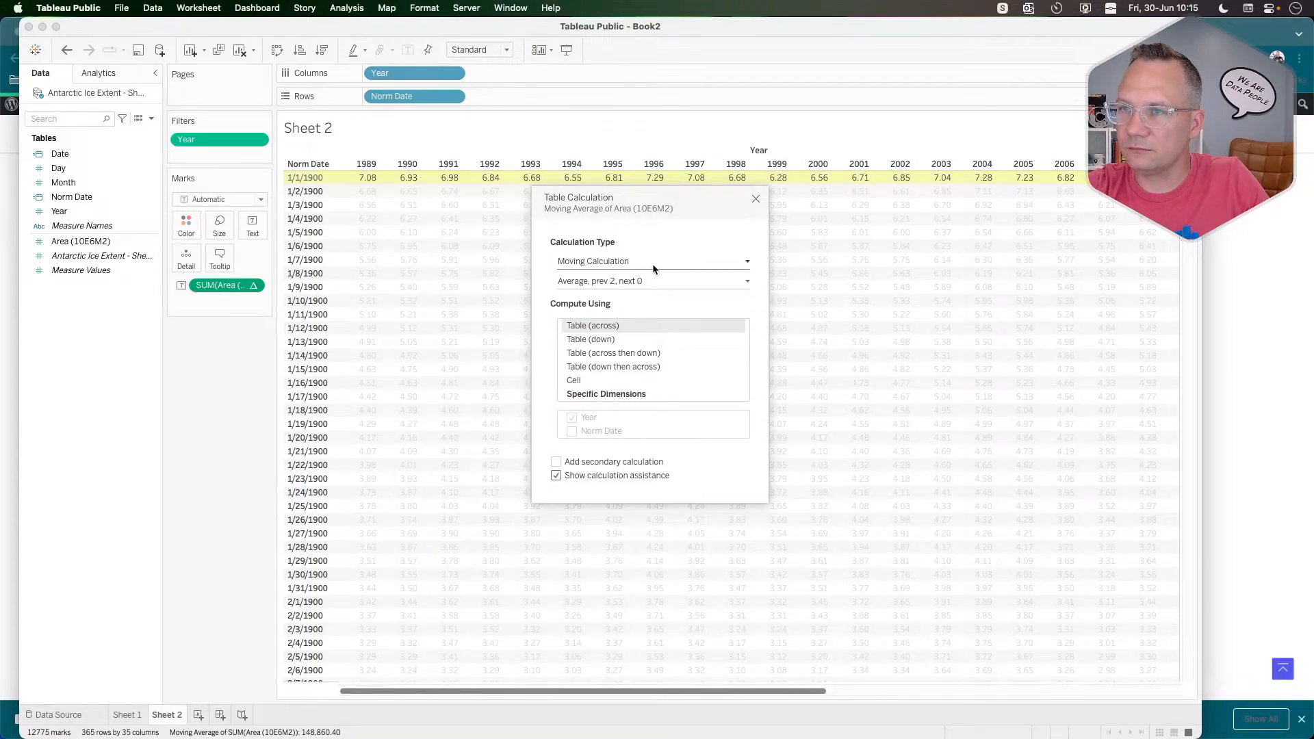
{"action": "left_click", "coordinate": [756, 200]}
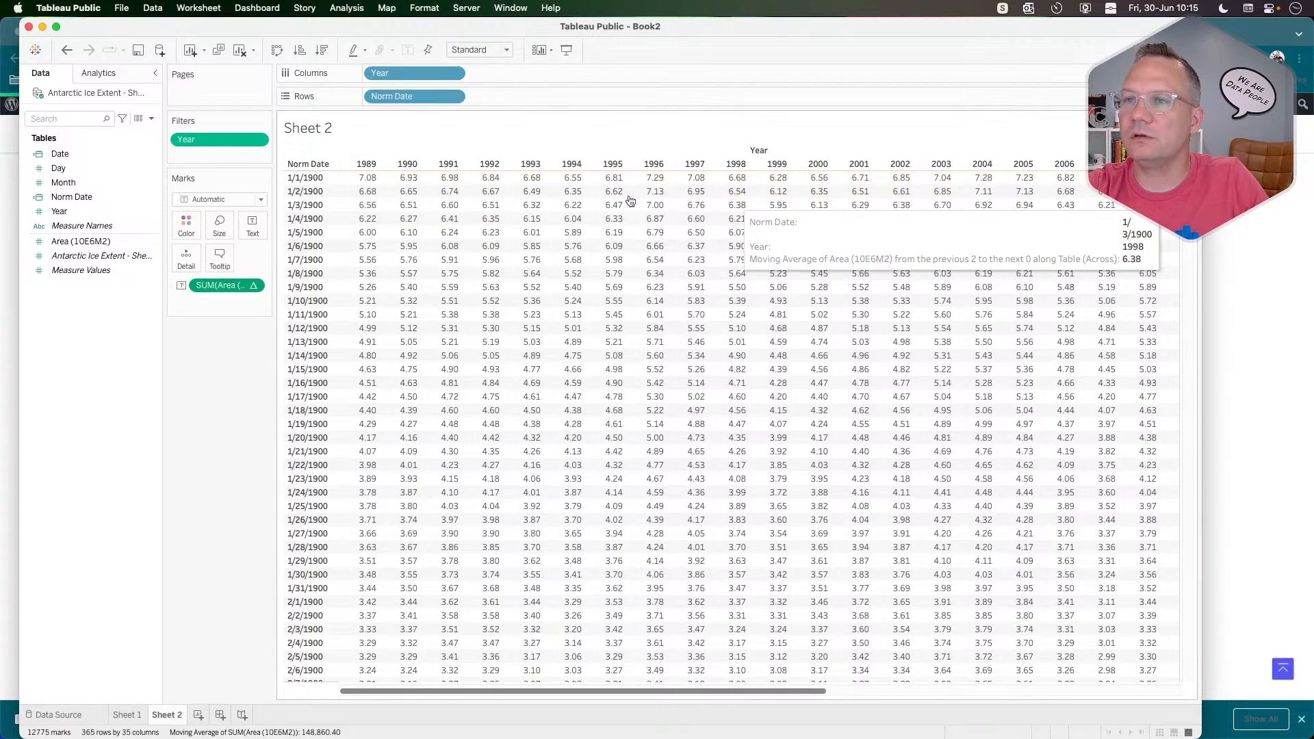
{"action": "mouse_move", "coordinate": [367, 183]}
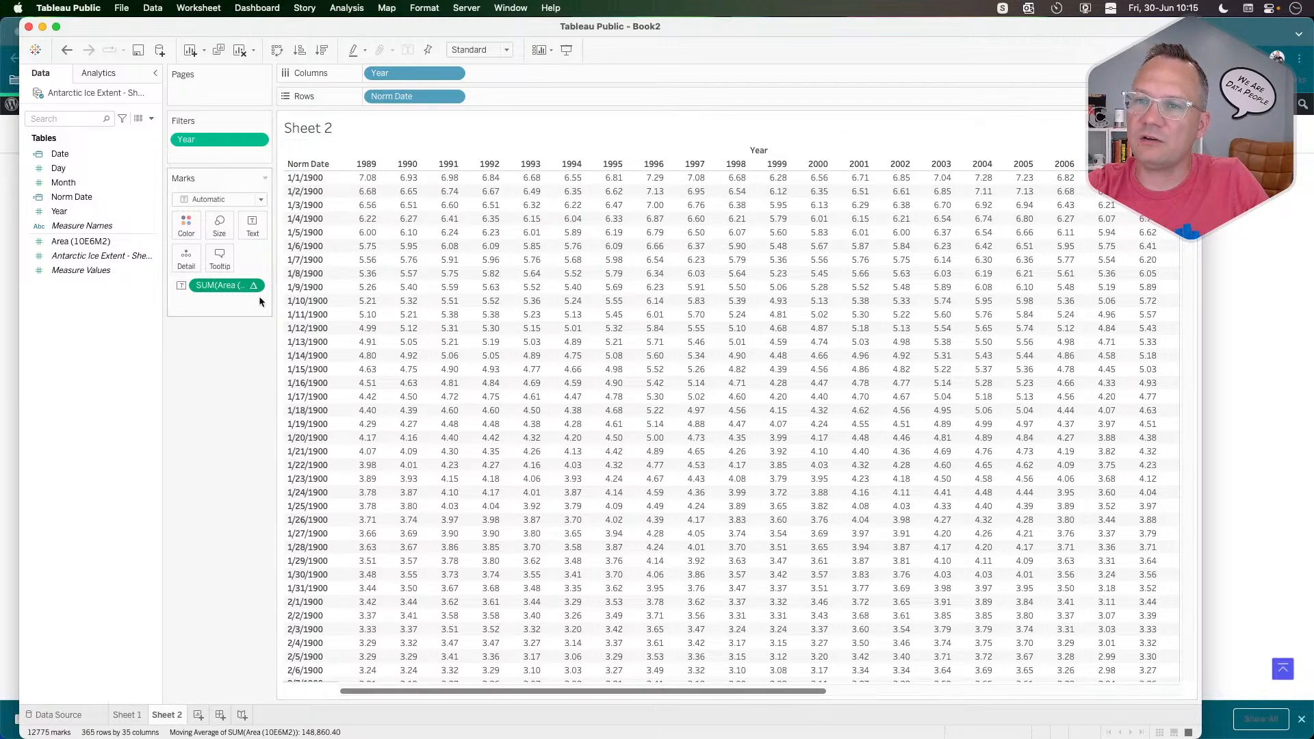
Try removing Year from Columns, and undo the removal.
{"action": "left_click_drag", "start_coordinate": [409, 72], "coordinate": [198, 483]}
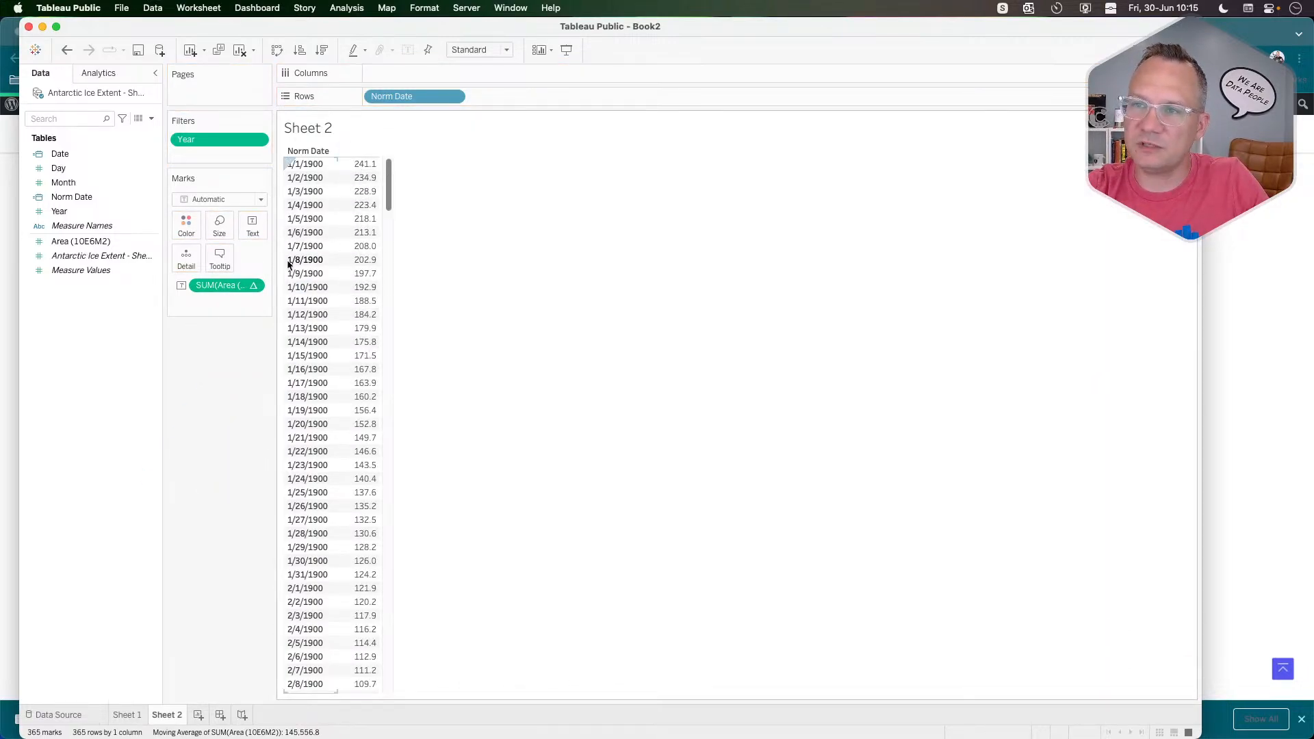
{"action": "key", "text": "super+z"}
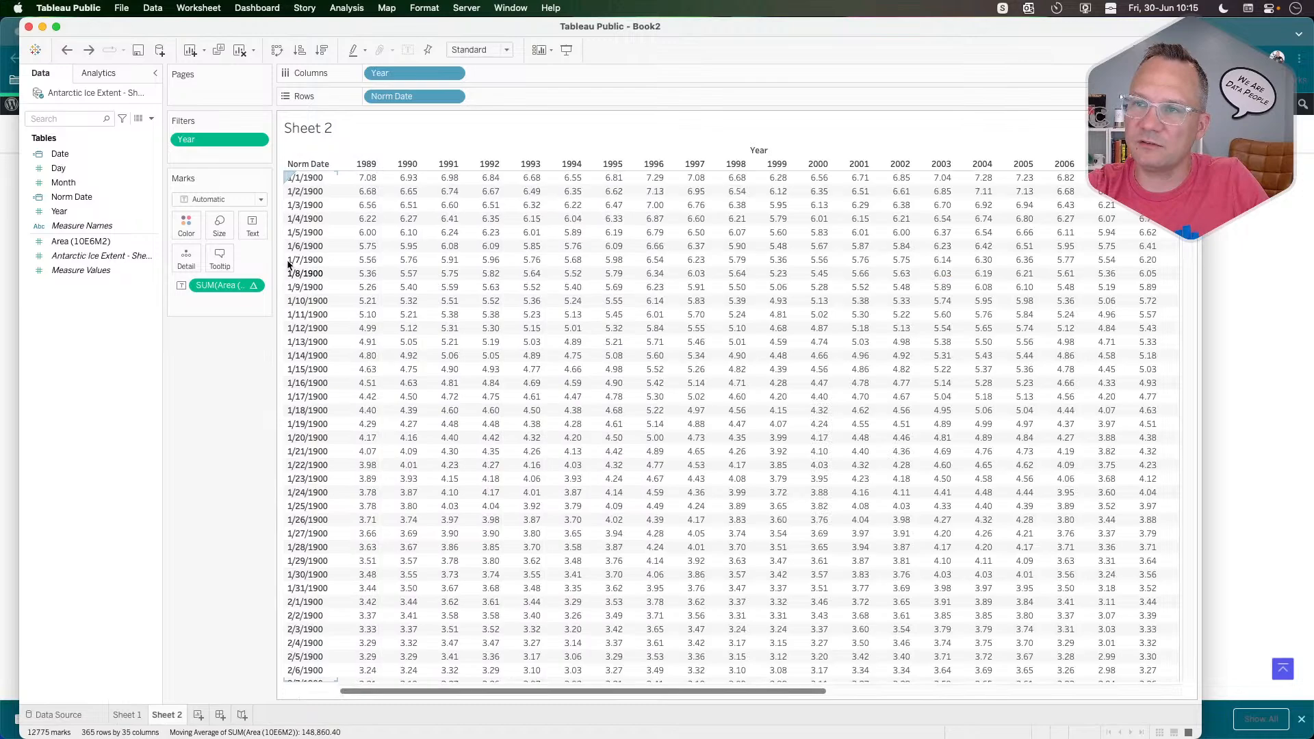
Edit the Area table calculation so the moving average uses the 6 previous values plus the current one.
{"action": "left_click", "coordinate": [254, 285]}
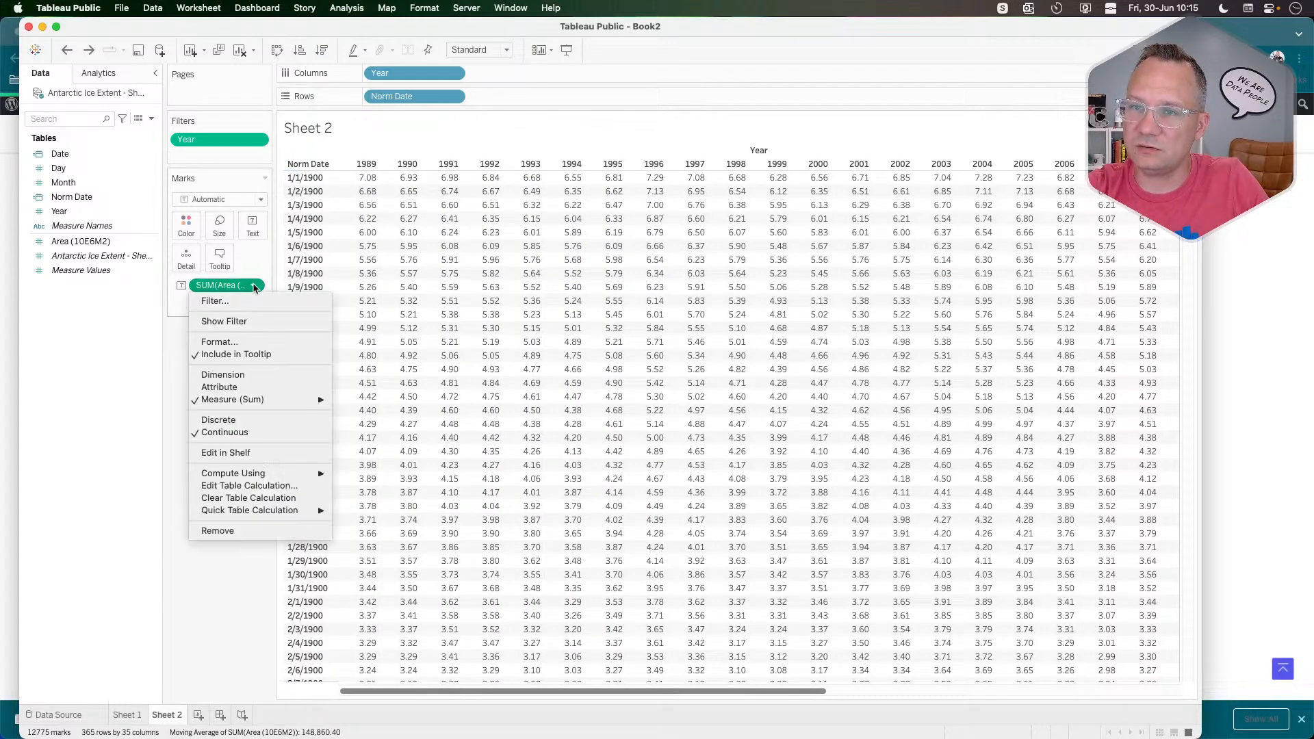
{"action": "left_click", "coordinate": [255, 486]}
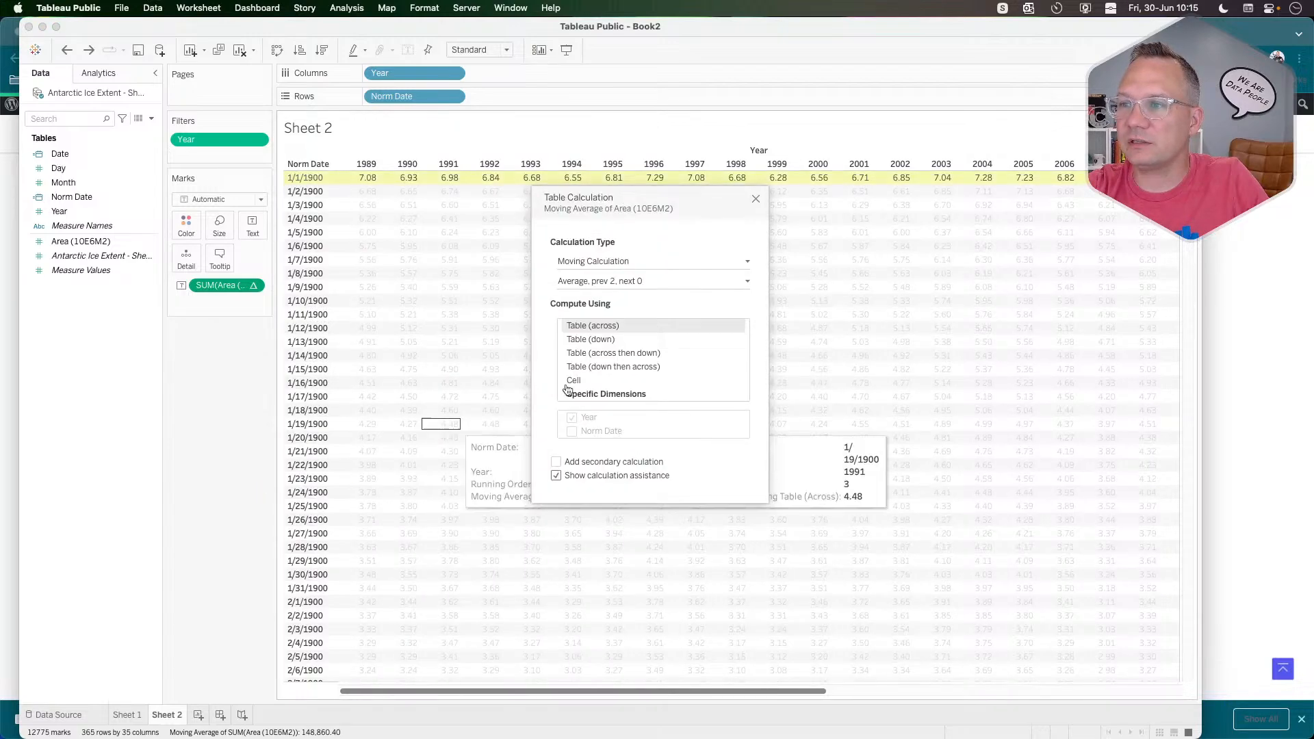
{"action": "left_click", "coordinate": [626, 282]}
{"action": "left_click", "coordinate": [702, 336]}
{"action": "left_click", "coordinate": [702, 336]}
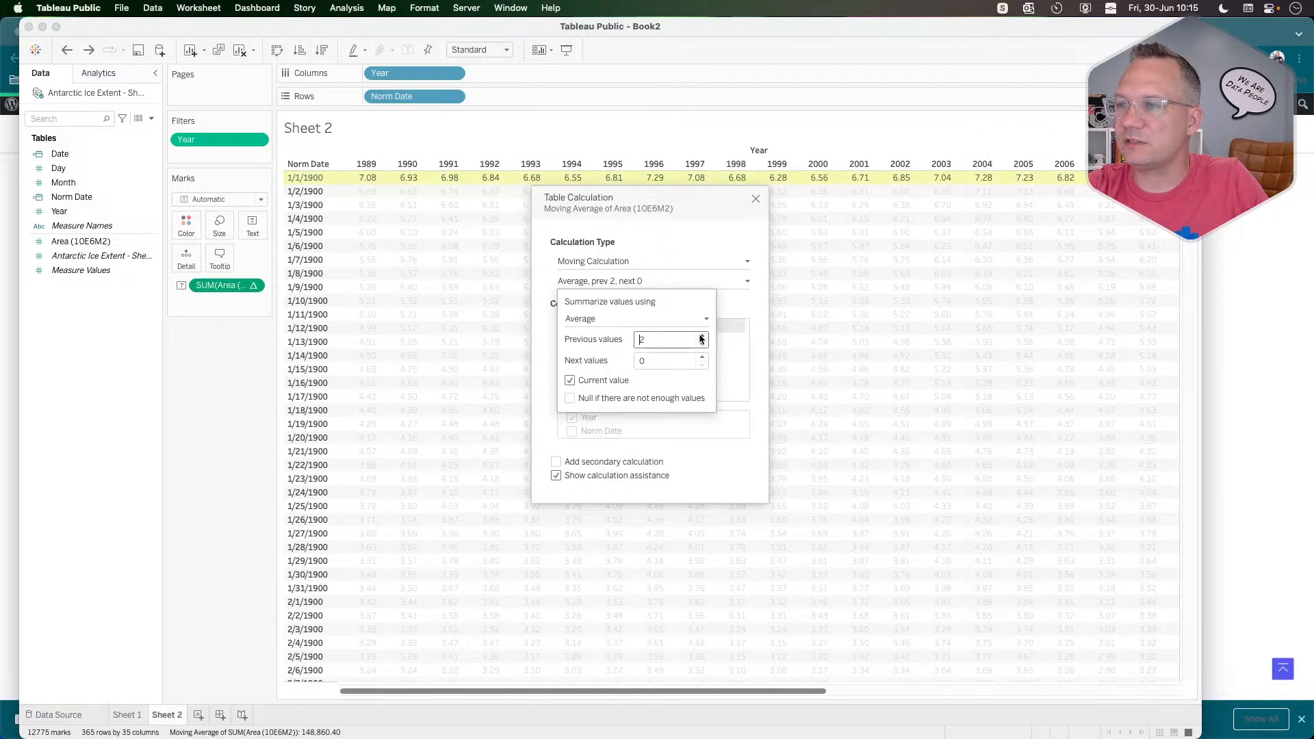
{"action": "left_click", "coordinate": [701, 336]}
{"action": "left_click", "coordinate": [702, 336]}
{"action": "left_click", "coordinate": [702, 336]}
{"action": "left_click", "coordinate": [702, 336]}
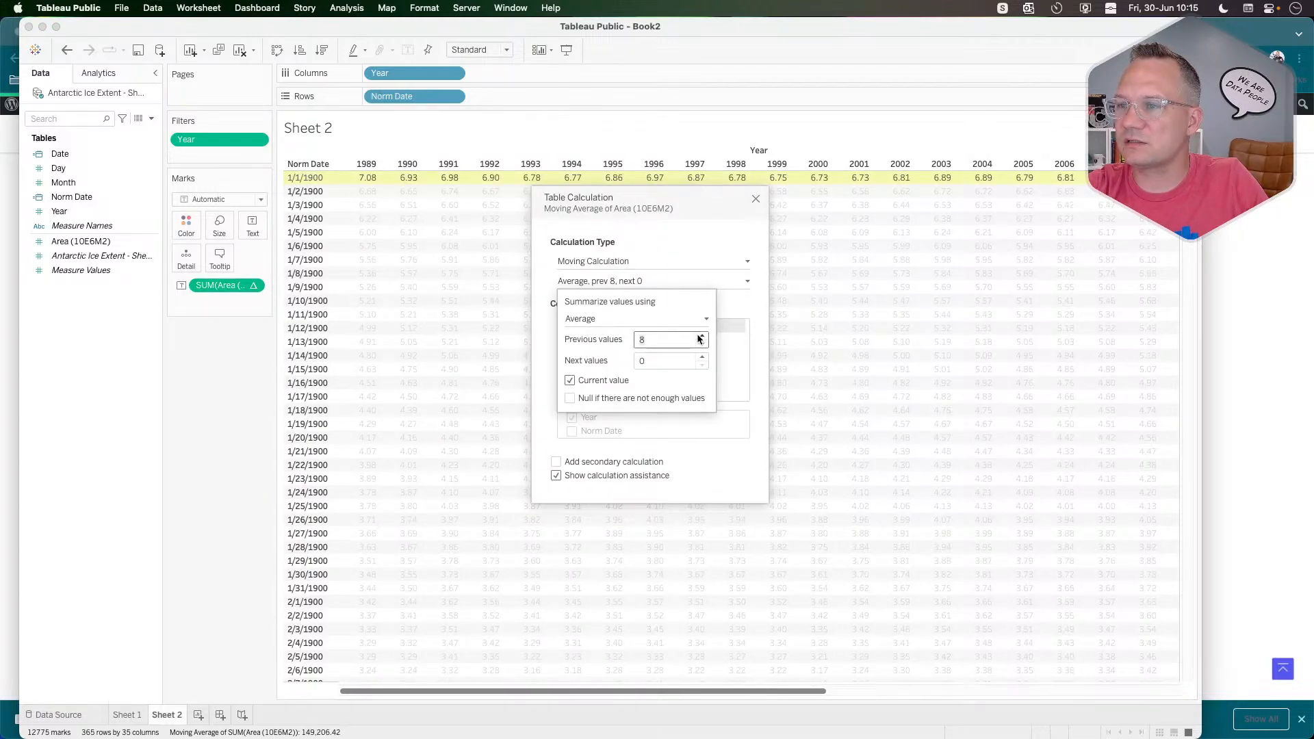
{"action": "left_click", "coordinate": [697, 237]}
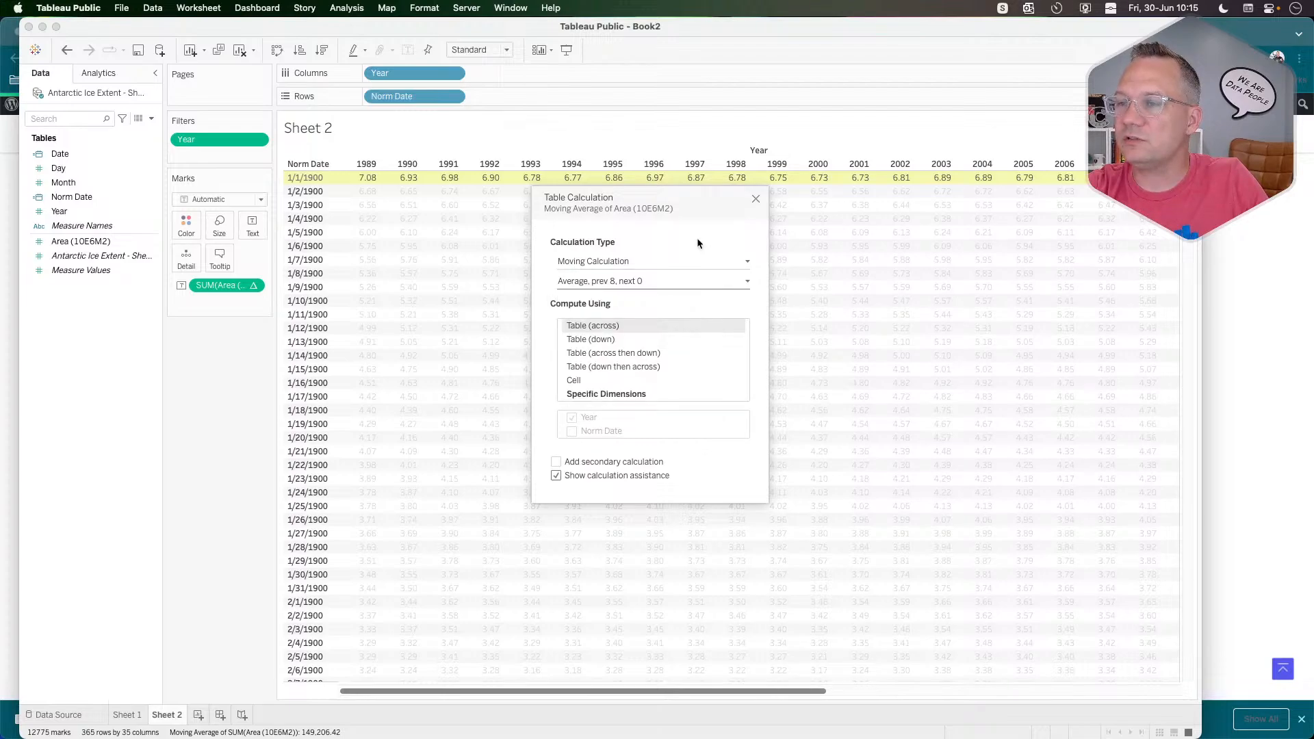
{"action": "left_click", "coordinate": [719, 280]}
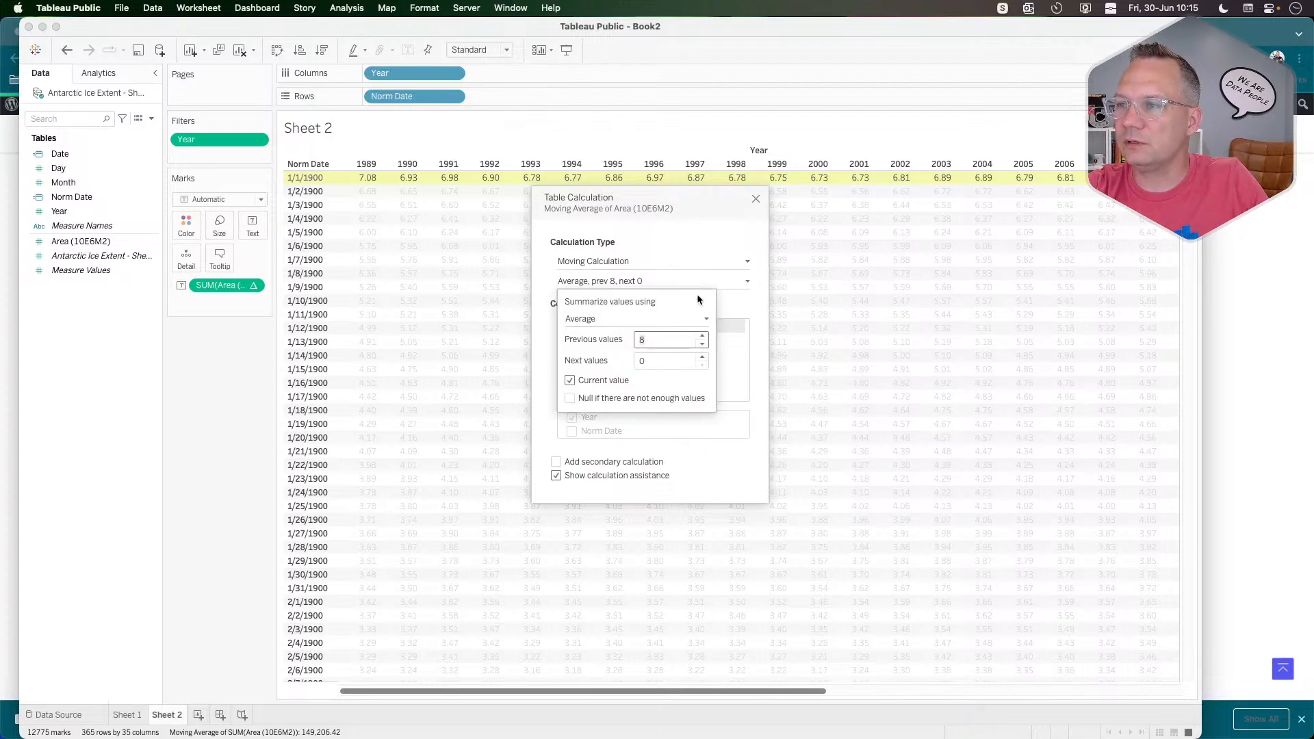
{"action": "left_click", "coordinate": [702, 345]}
{"action": "left_click", "coordinate": [693, 236]}
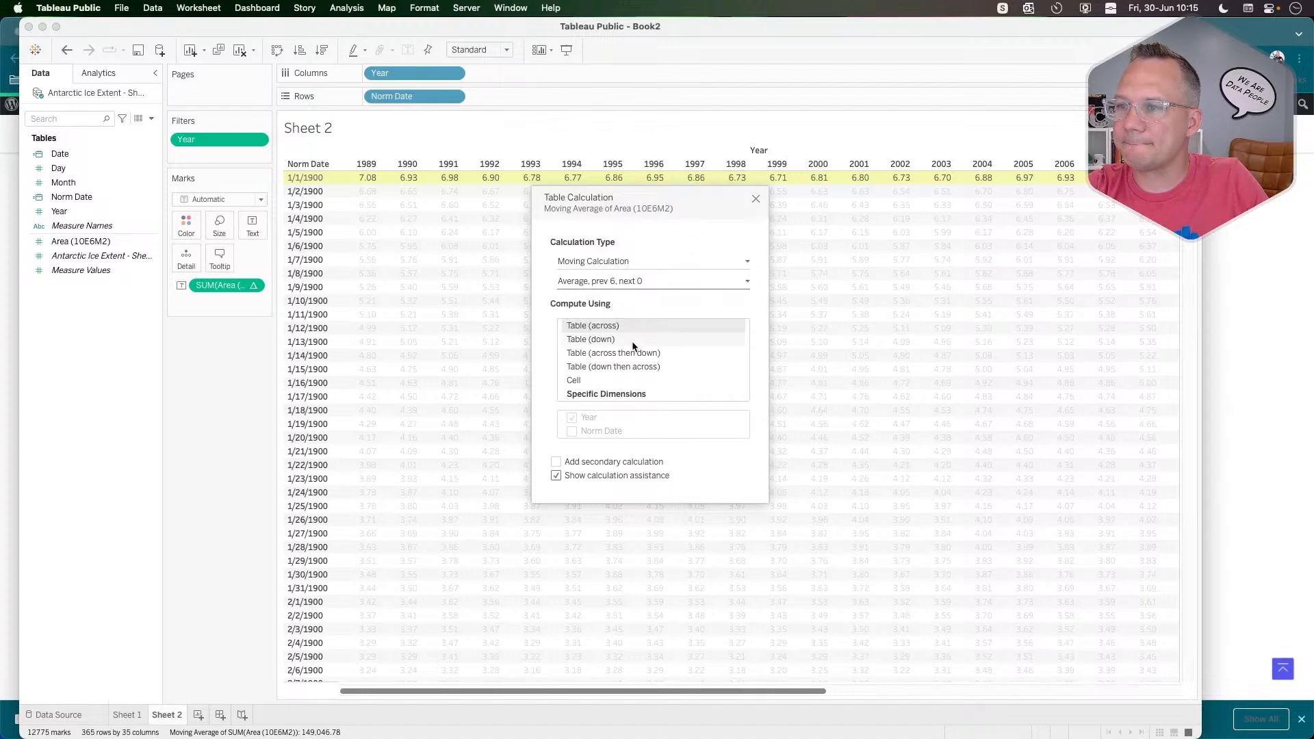
Compute the moving average using specific dimensions, with Norm Date included and Year excluded.
{"action": "left_click", "coordinate": [614, 396]}
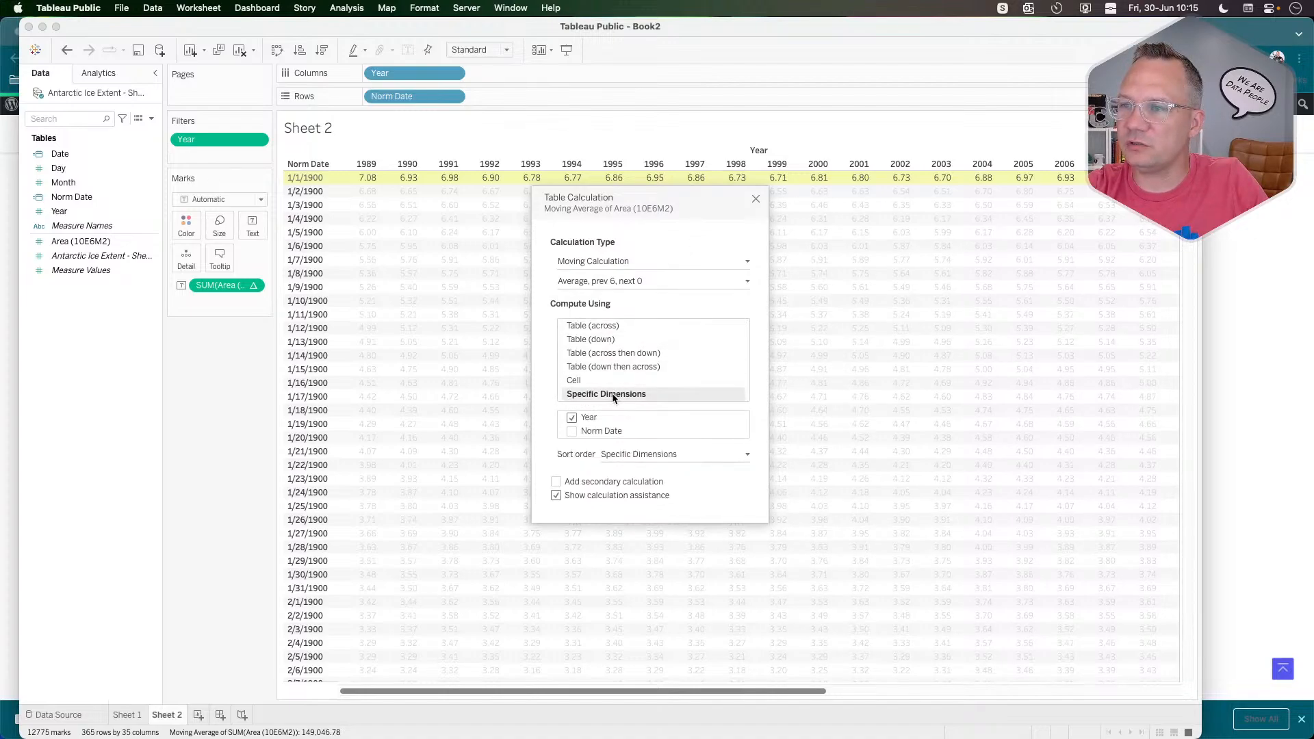
{"action": "left_click", "coordinate": [572, 431]}
{"action": "left_click", "coordinate": [573, 419]}
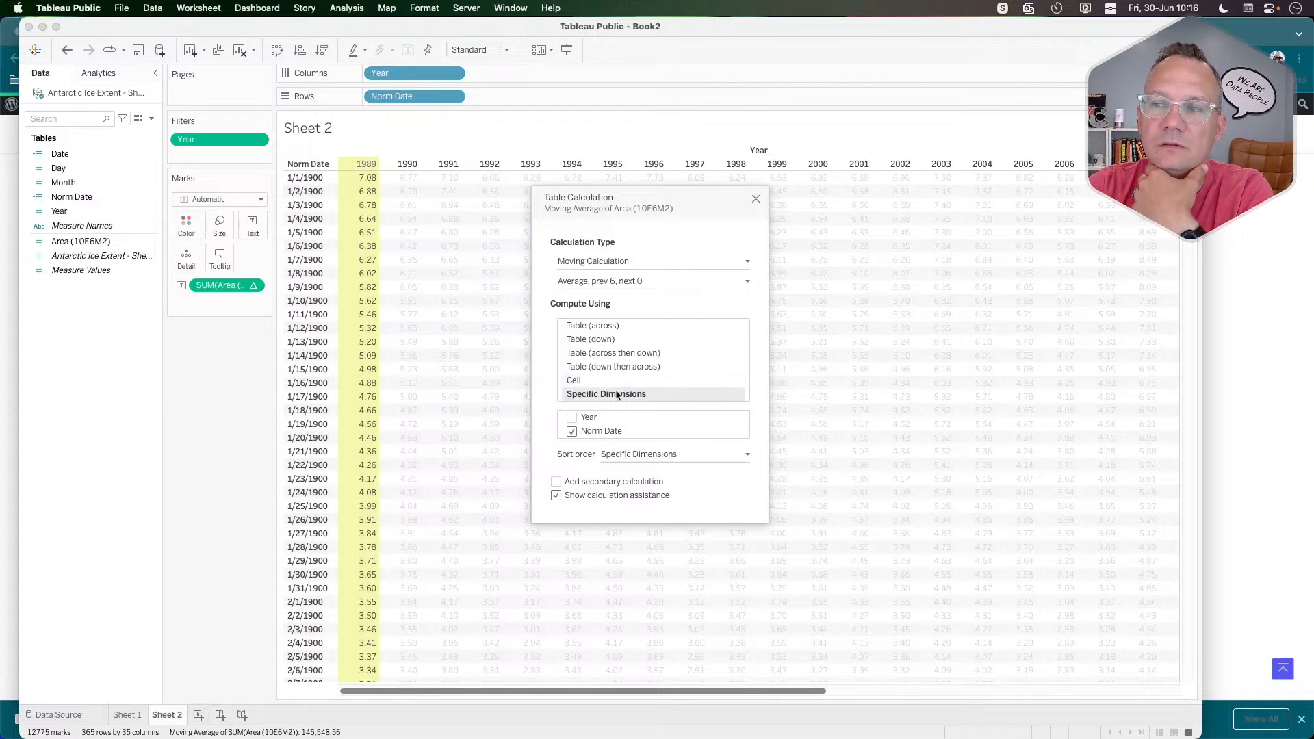
Try computing with Year and Norm Date both included, with neither, and with the Table (across) and Table (down) options.
{"action": "left_click", "coordinate": [571, 417]}
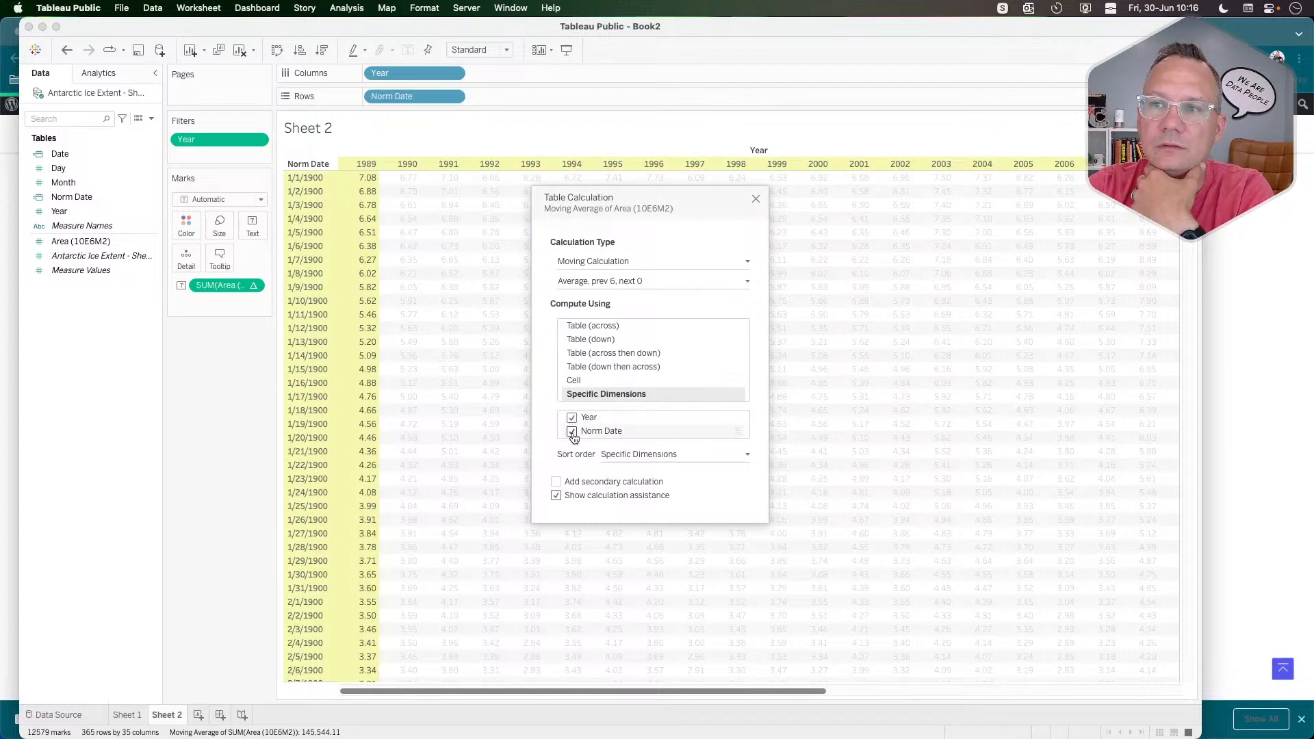
{"action": "left_click", "coordinate": [572, 431]}
{"action": "left_click", "coordinate": [572, 418]}
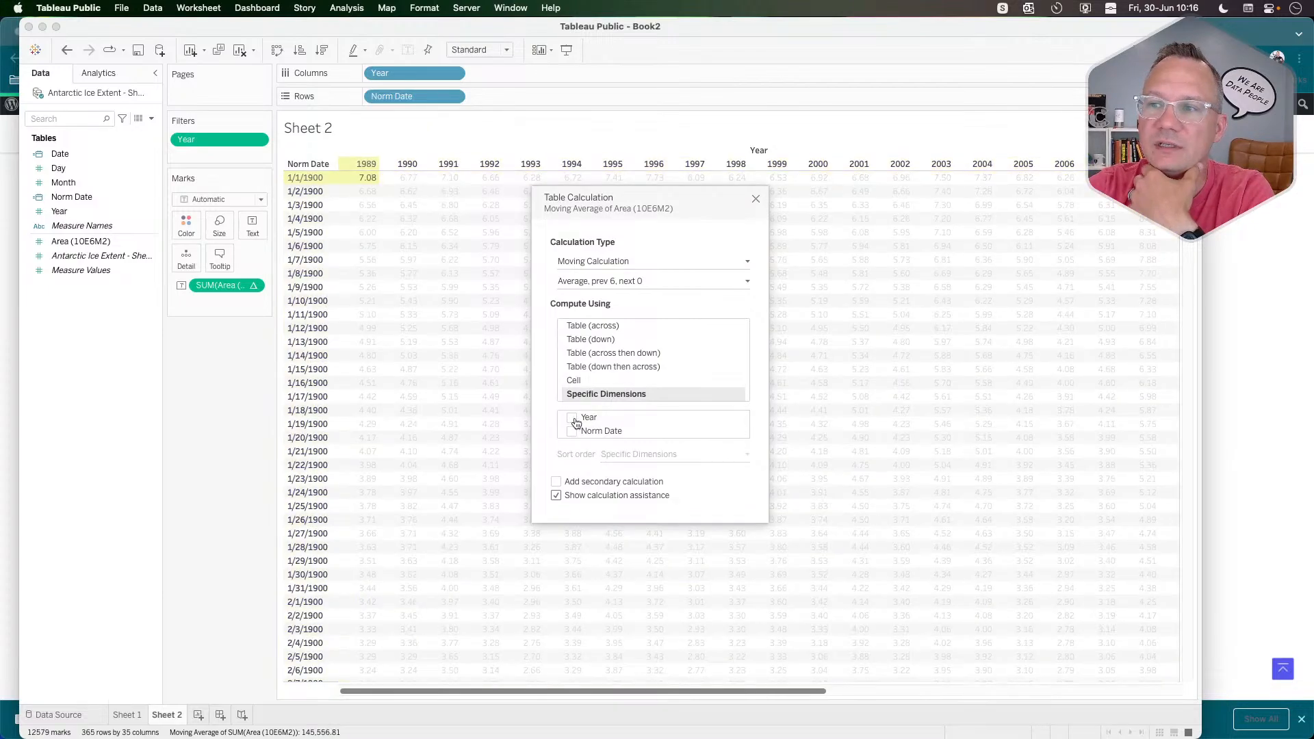
{"action": "left_click", "coordinate": [572, 431]}
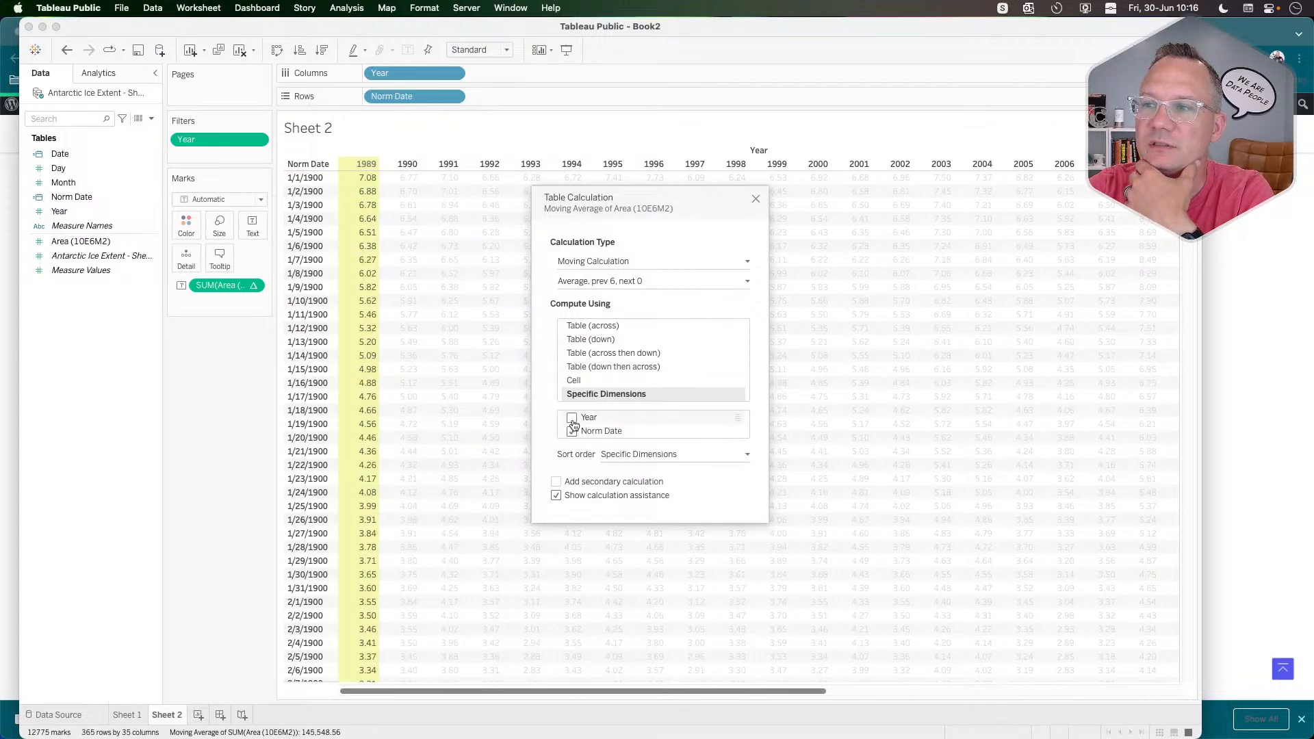
{"action": "left_click", "coordinate": [598, 327]}
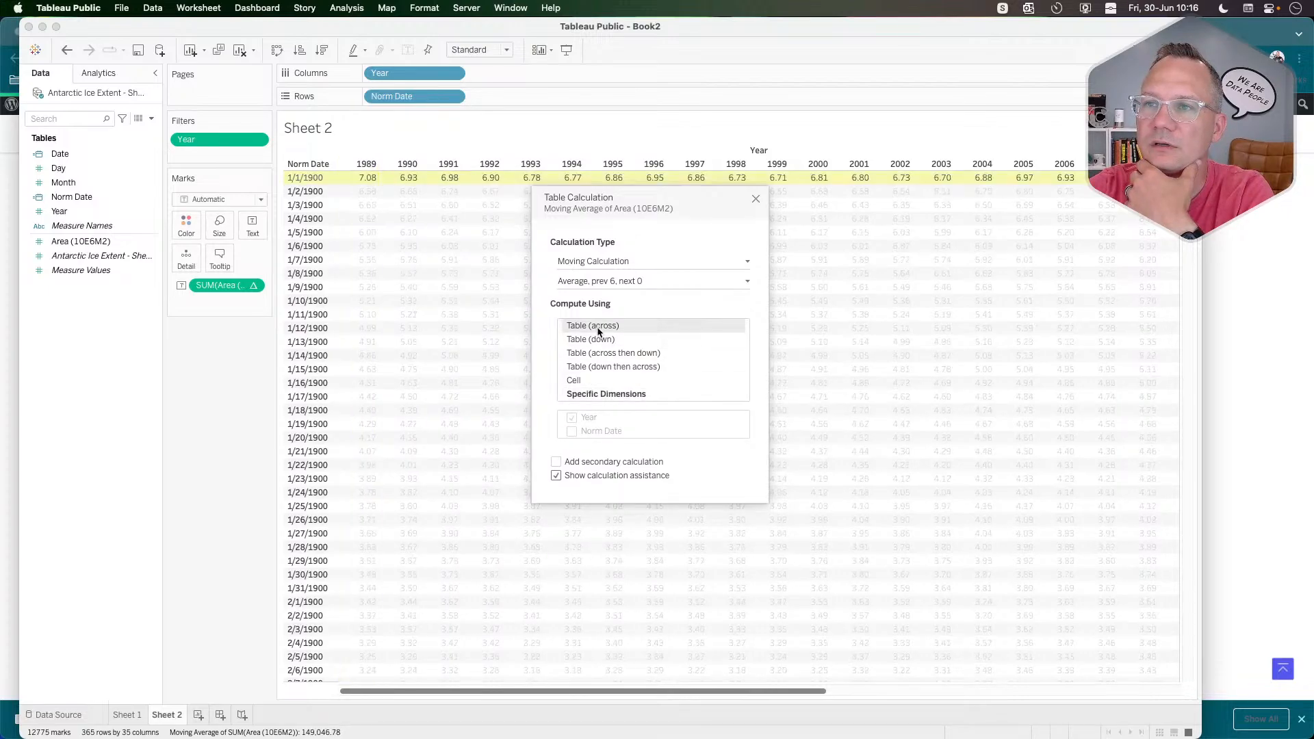
{"action": "left_click", "coordinate": [597, 340]}
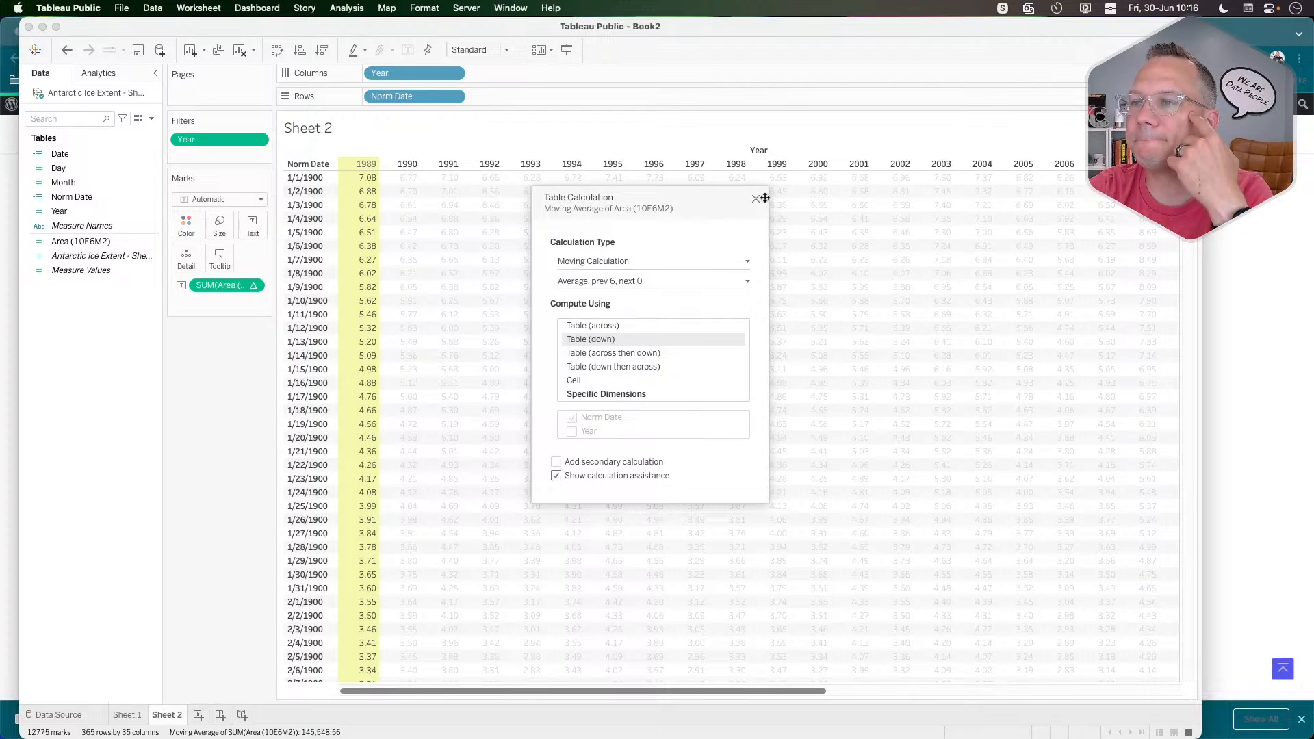
Set the moving average's computation back to Specific Dimensions along Norm Date only and close the table calculation settings.
{"action": "left_click", "coordinate": [566, 395]}
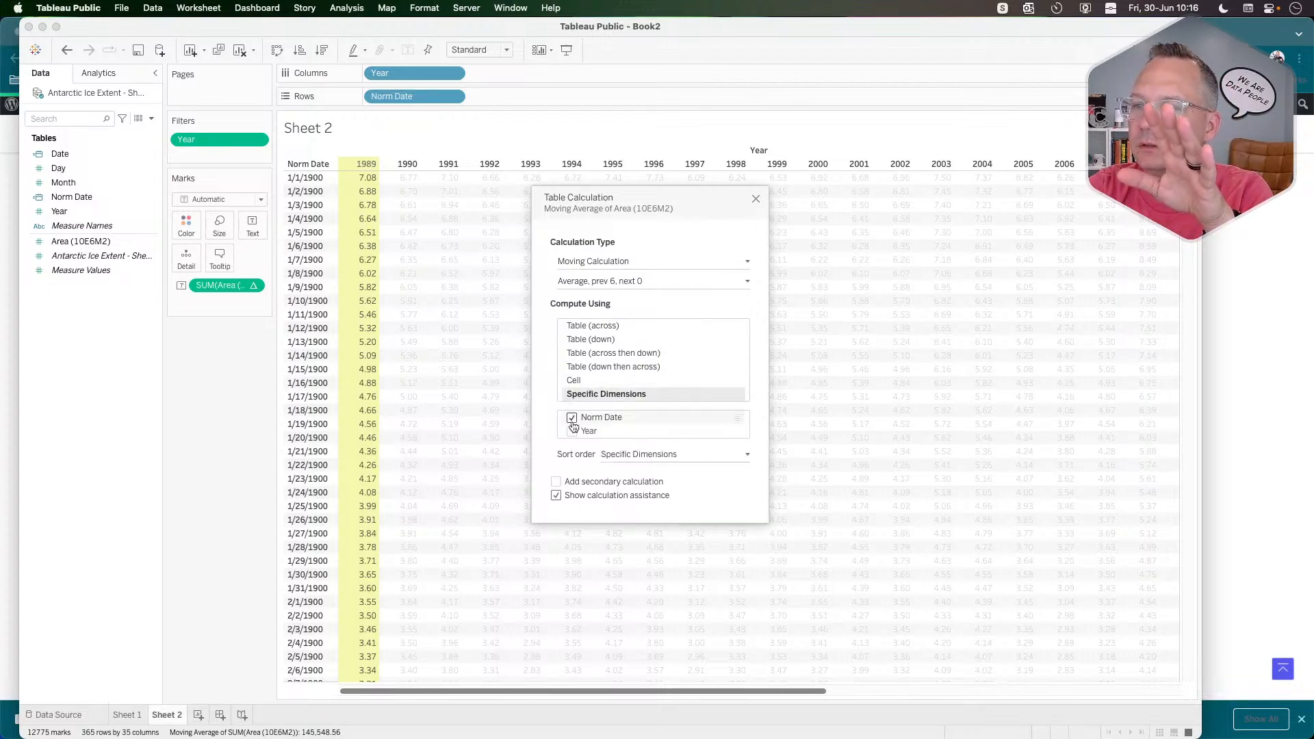
{"action": "left_click", "coordinate": [592, 341]}
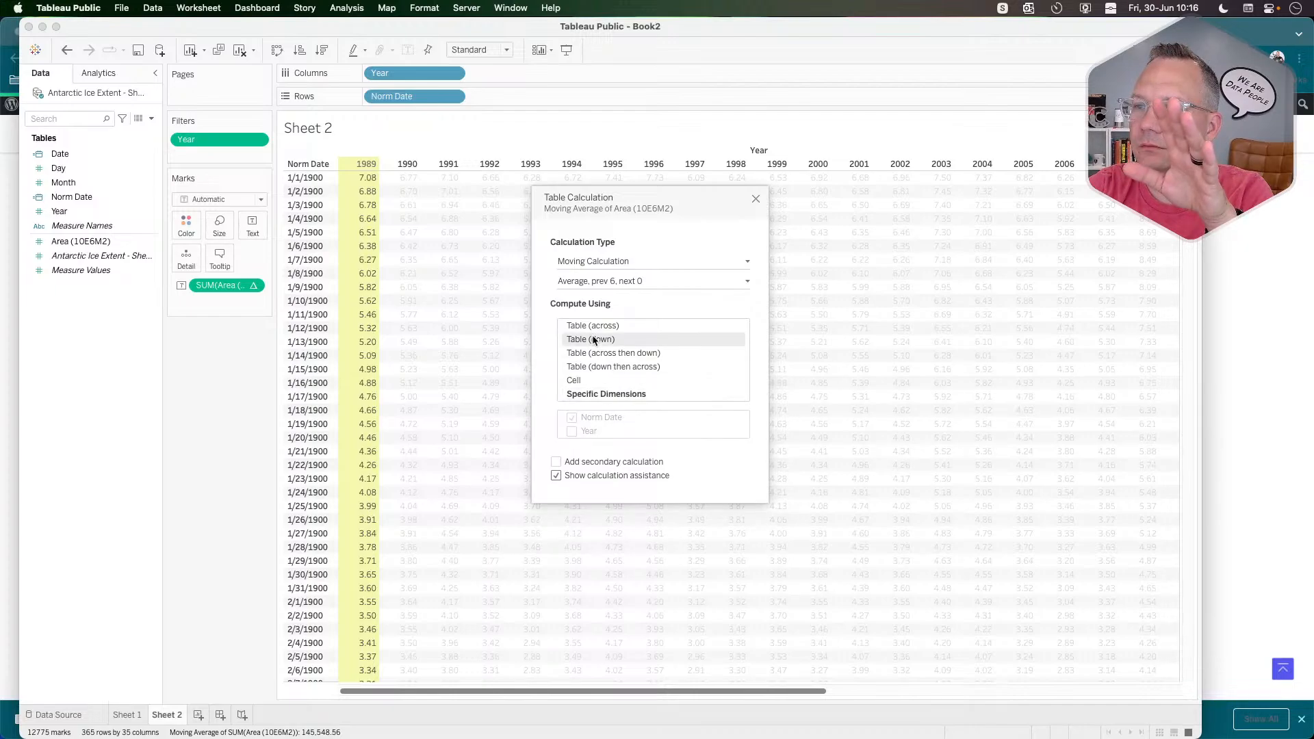
{"action": "left_click", "coordinate": [596, 393]}
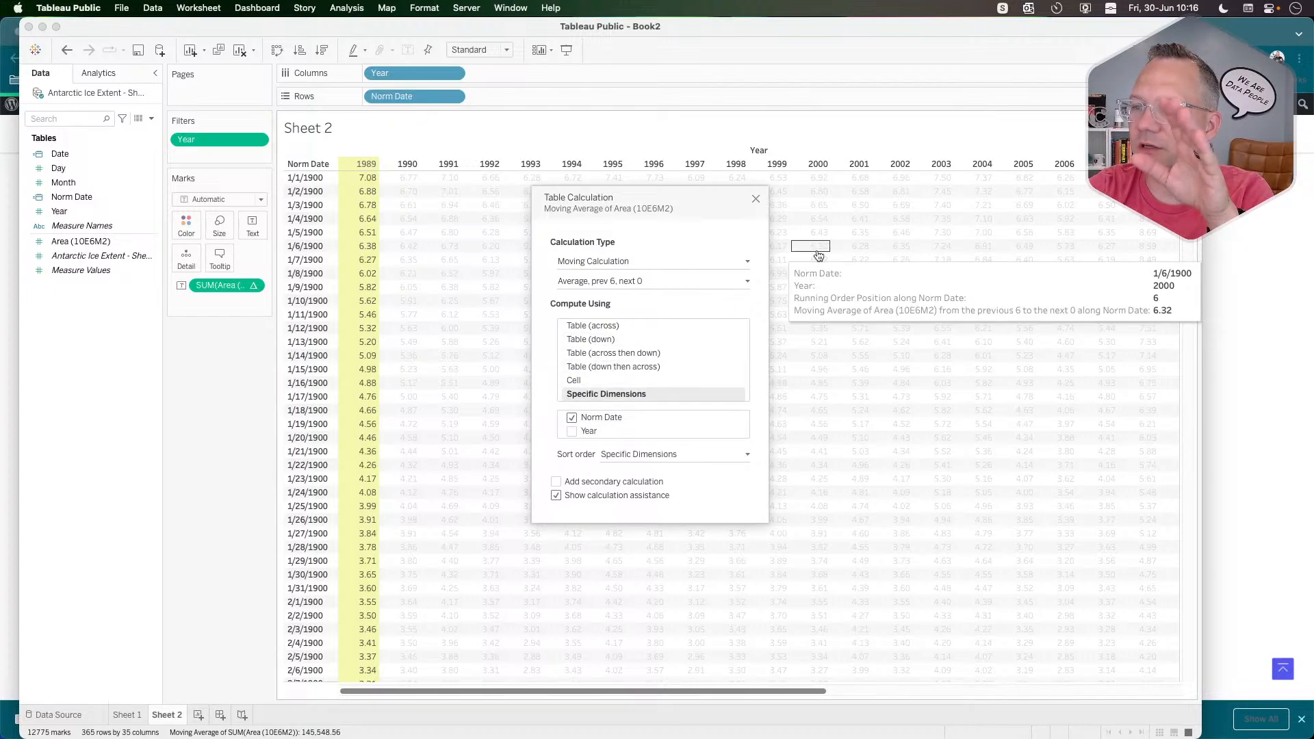
{"action": "left_click", "coordinate": [756, 199]}
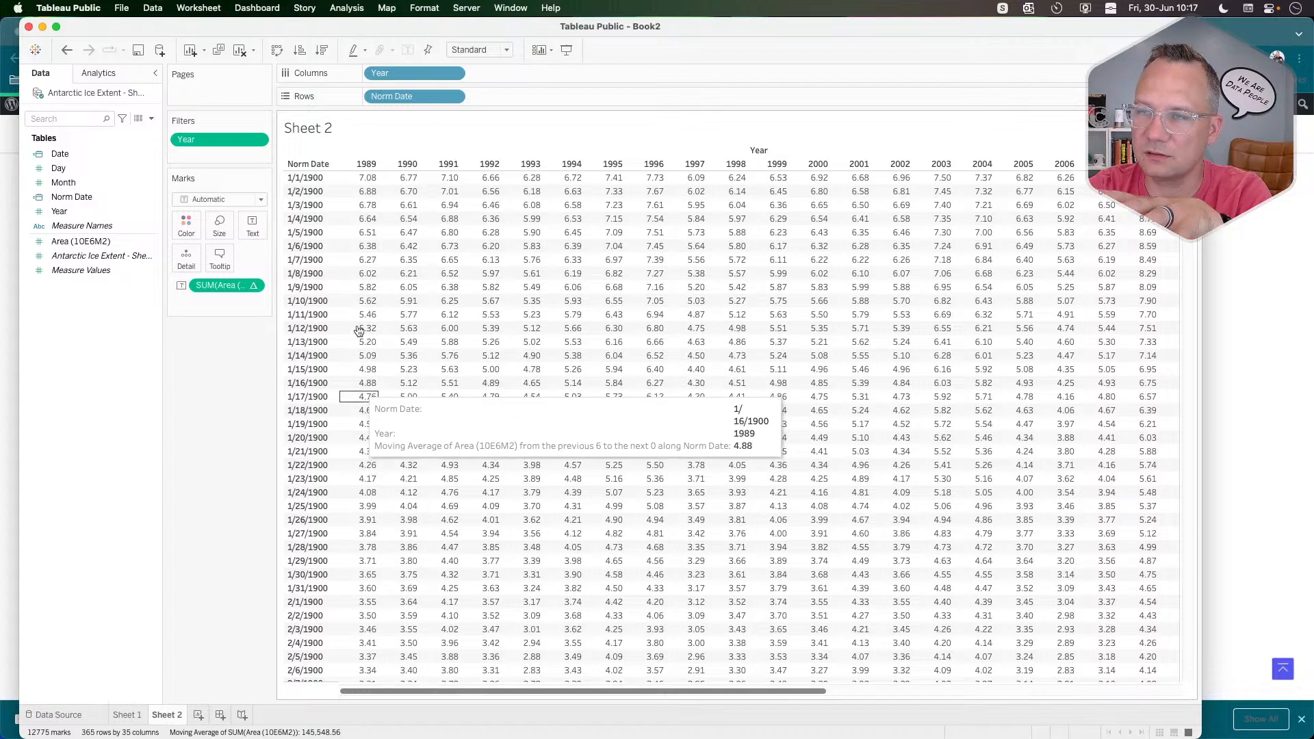
Review the Area moving average's table calculation settings and examine the computed values across the years in the table.
{"action": "left_click", "coordinate": [253, 285]}
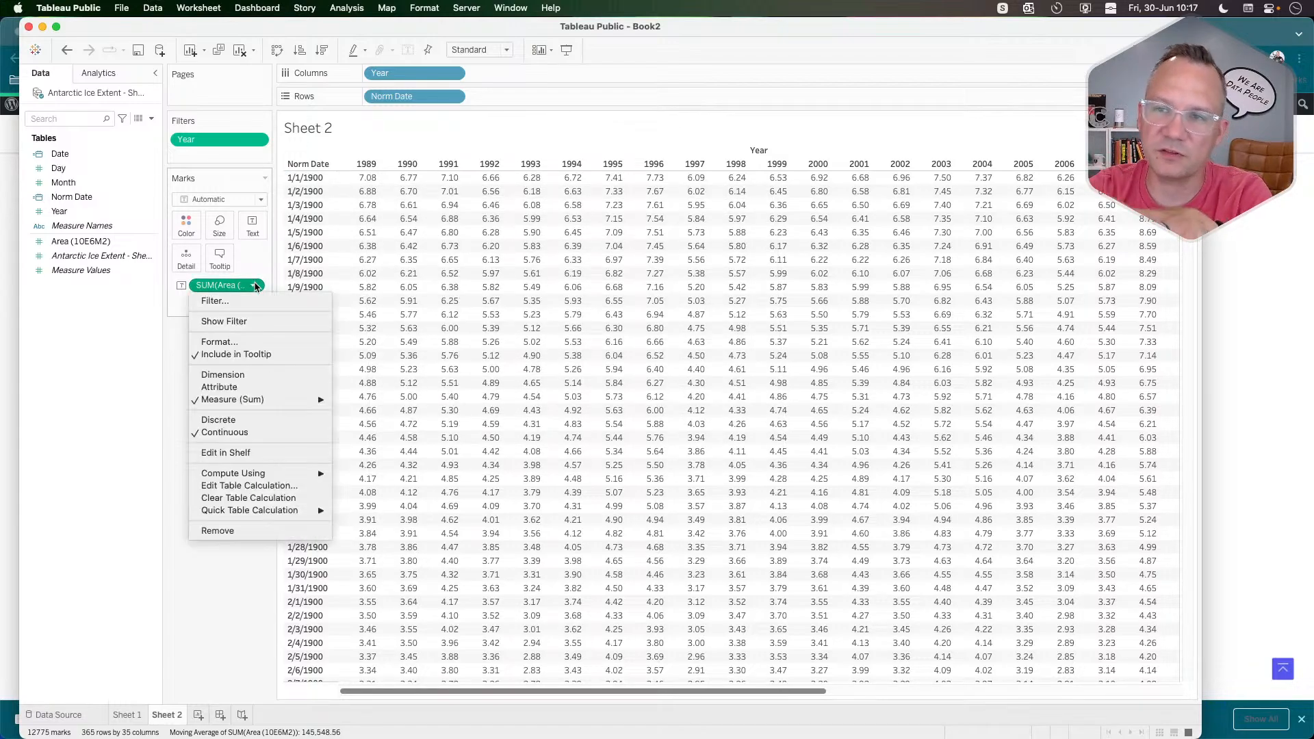
{"action": "left_click", "coordinate": [253, 486]}
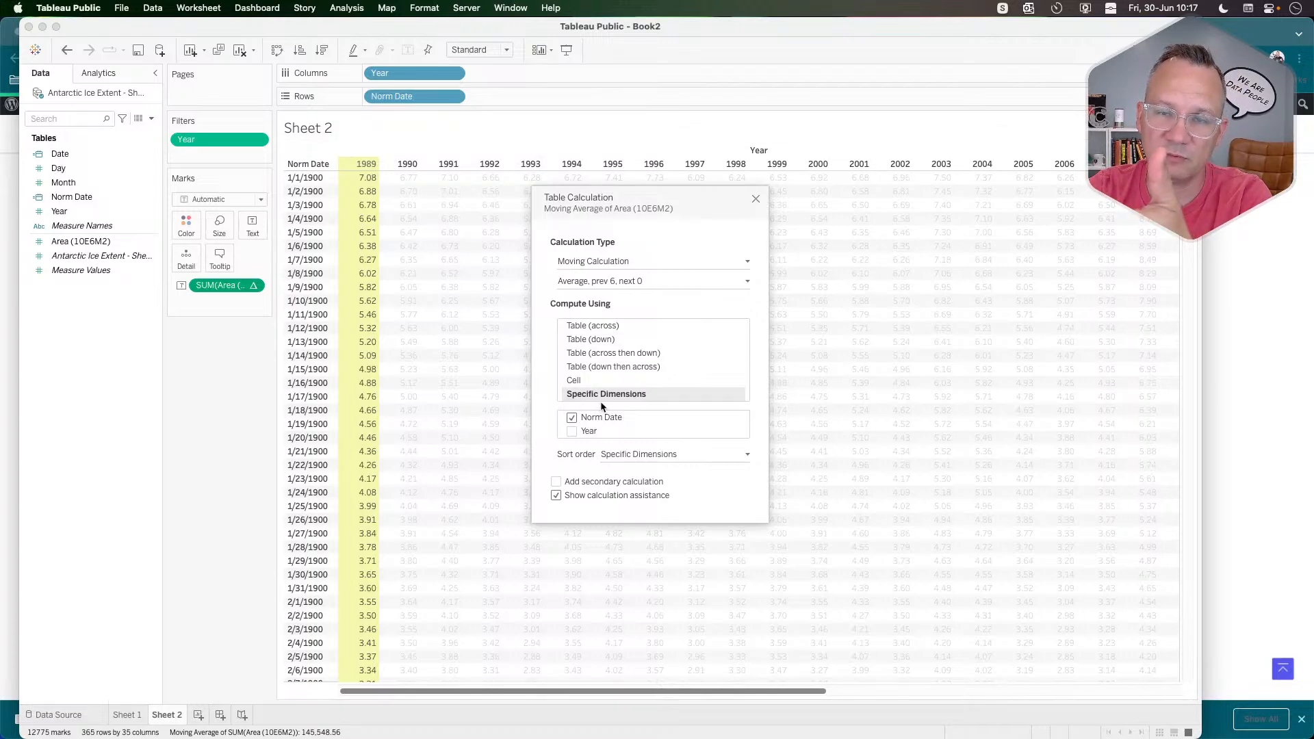
{"action": "left_click", "coordinate": [756, 200]}
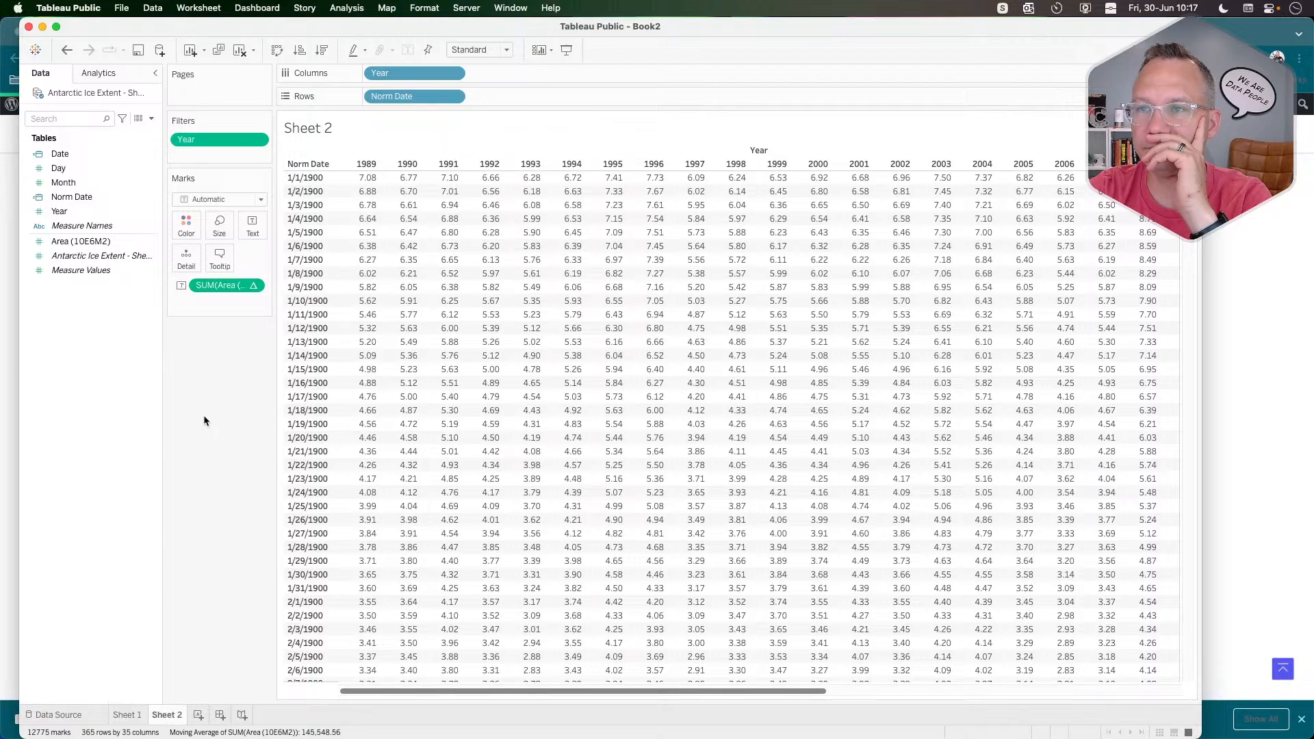
{"action": "mouse_move", "coordinate": [372, 184]}
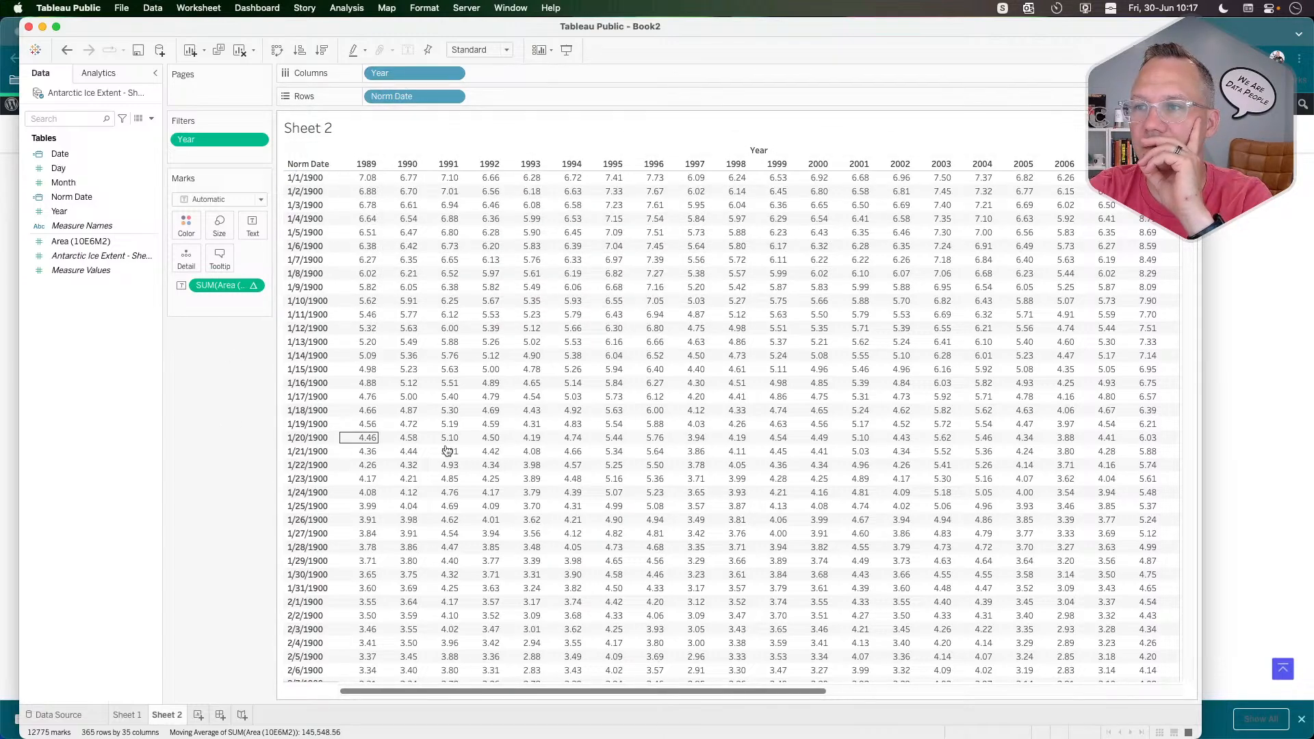
{"action": "scroll", "coordinate": [526, 451], "scroll_direction": "right", "scroll_amount": 1}
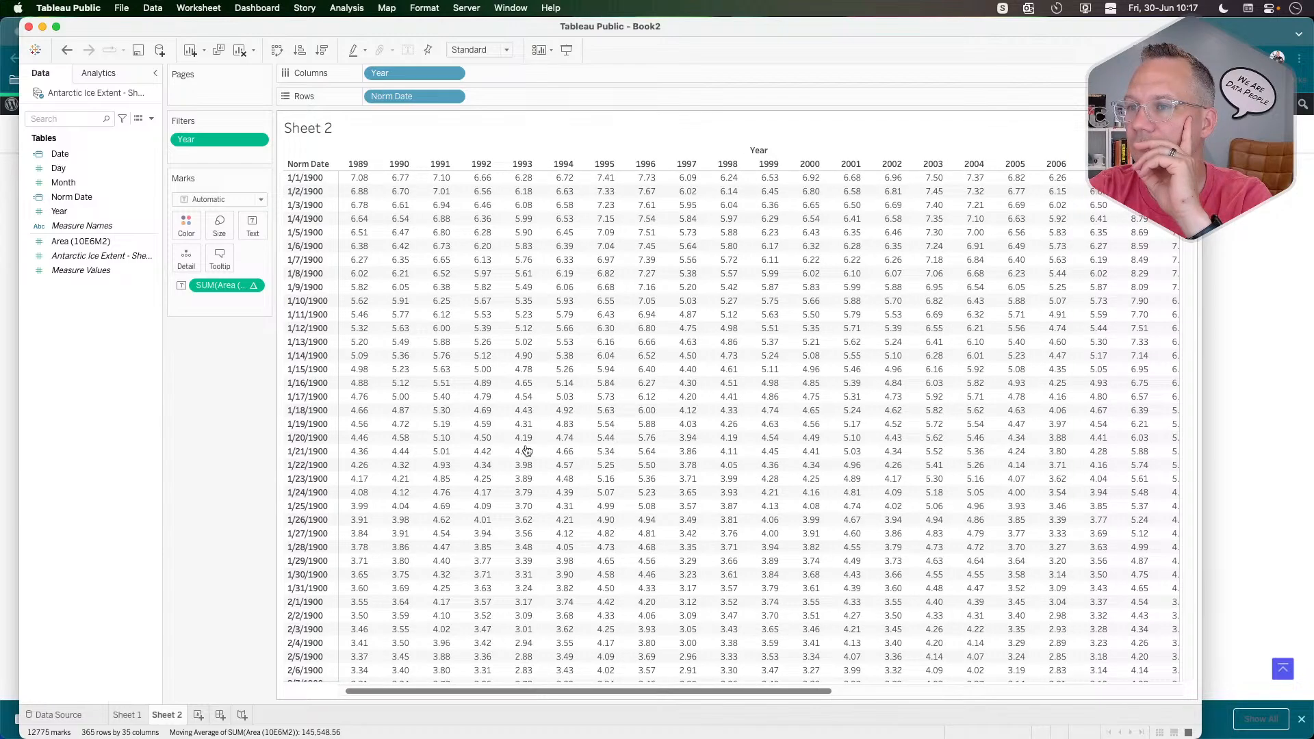
{"action": "mouse_move", "coordinate": [447, 444]}
{"action": "scroll", "coordinate": [447, 444], "scroll_direction": "left", "scroll_amount": 1}
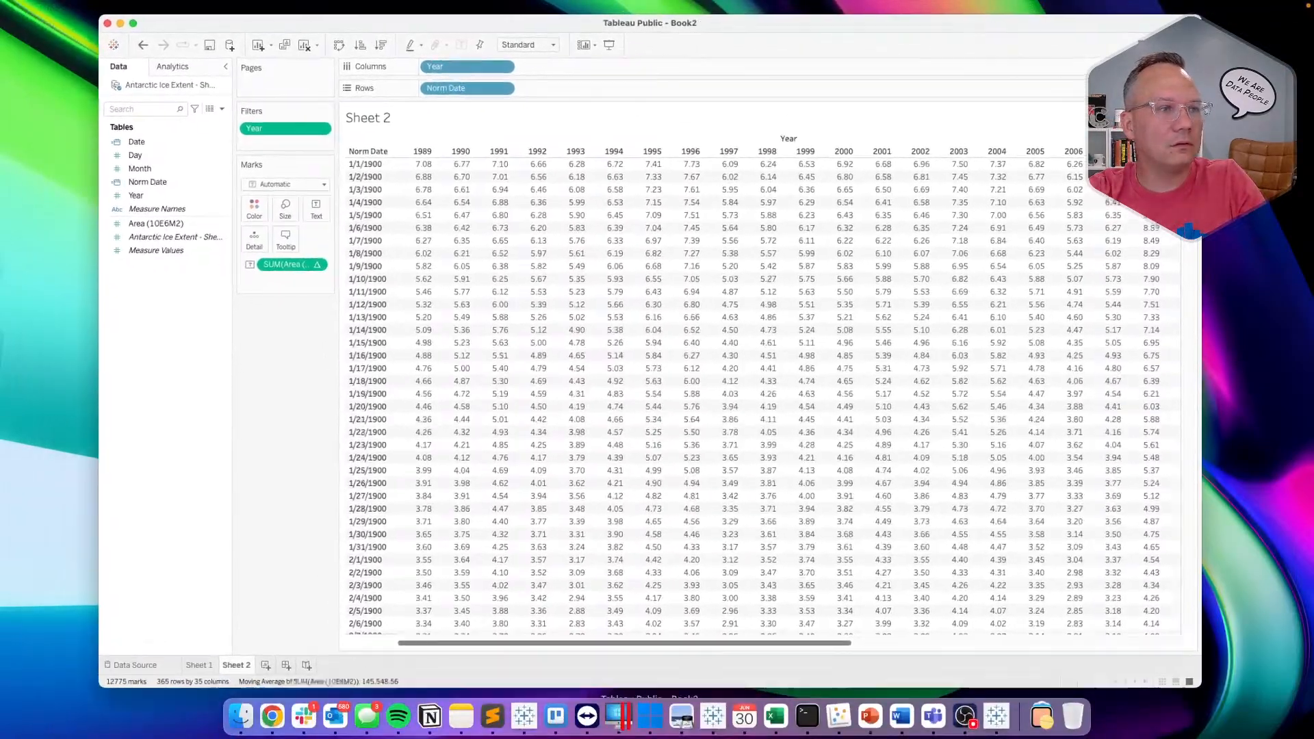
{"action": "key", "text": "ctrl+Up"}
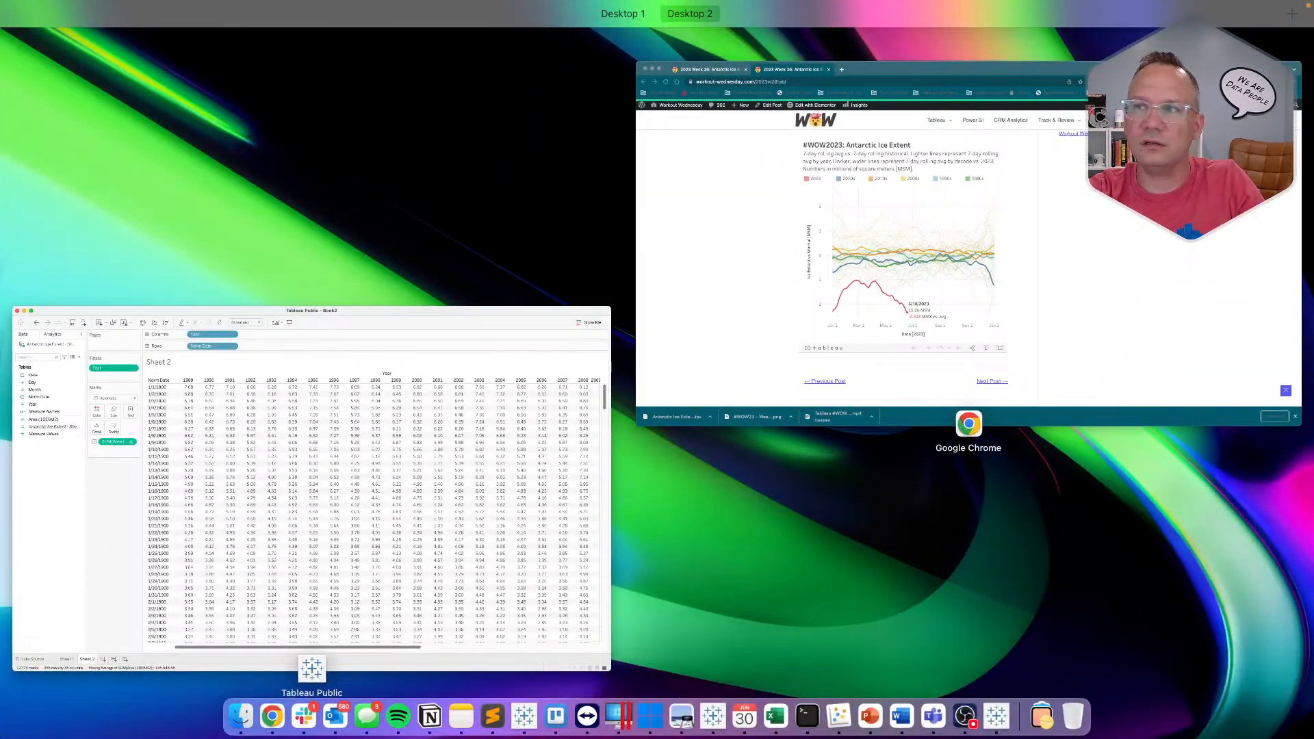
{"action": "left_click", "coordinate": [277, 419]}
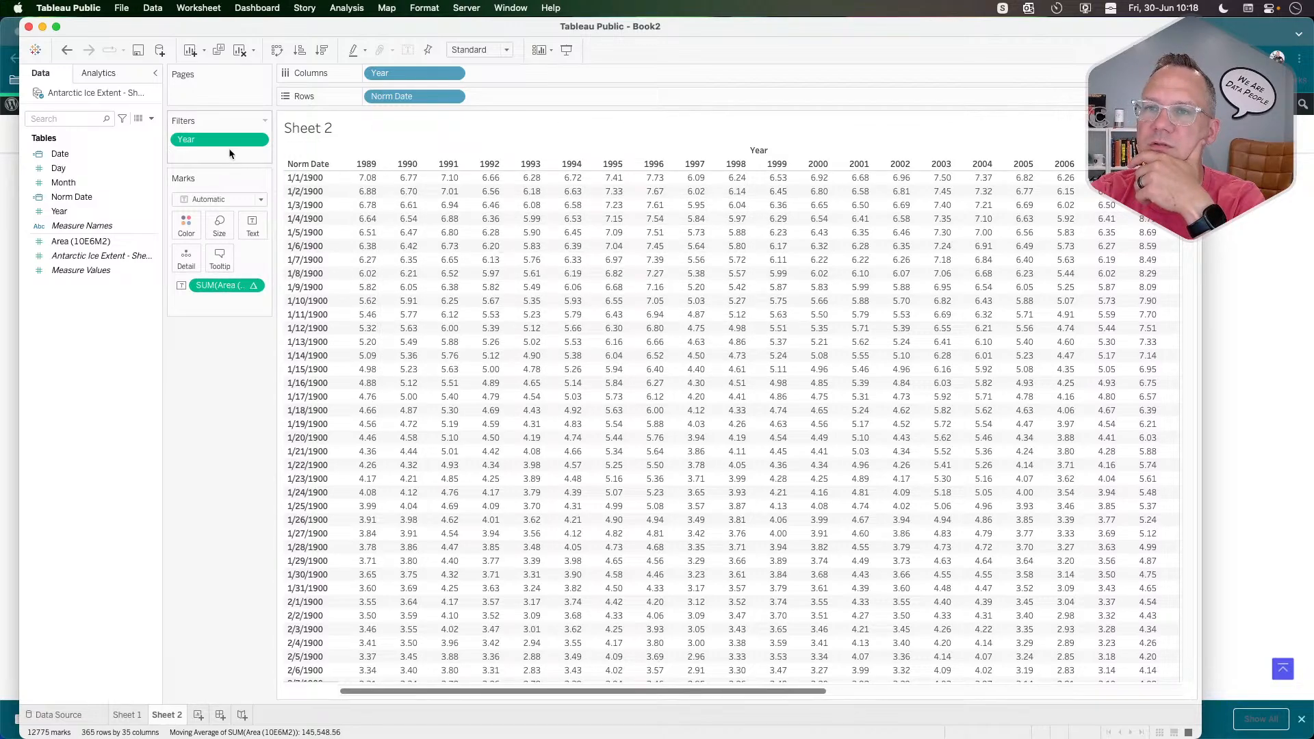
Remove Year from the columns and set the Area moving average to use 5 previous values.
{"action": "left_click_drag", "start_coordinate": [410, 72], "coordinate": [208, 440]}
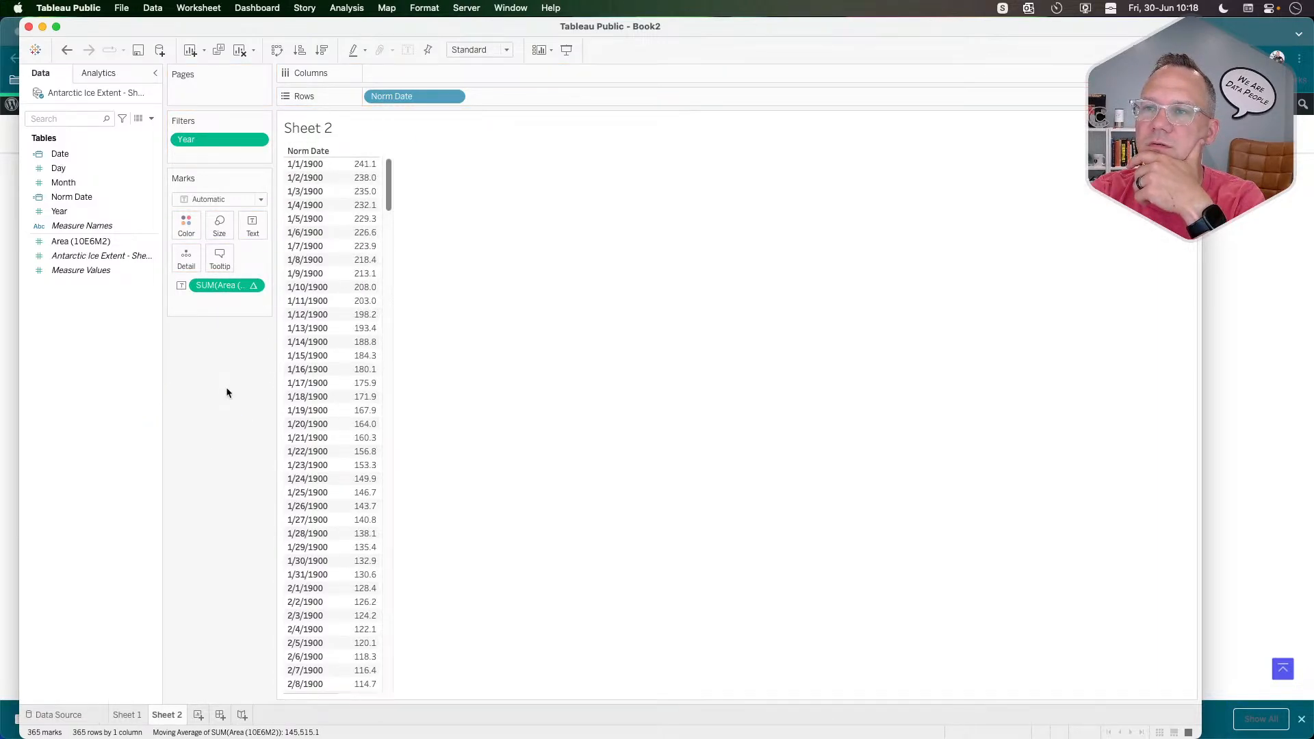
{"action": "left_click", "coordinate": [253, 285]}
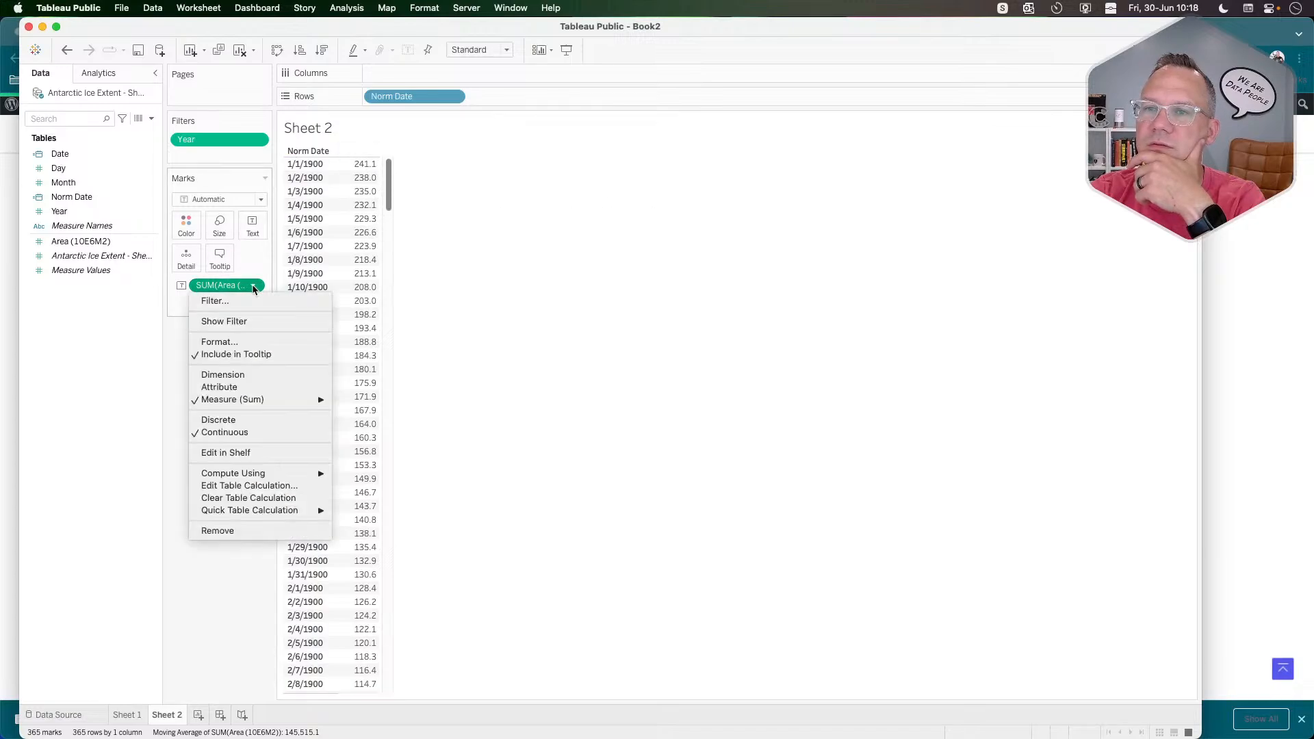
{"action": "left_click", "coordinate": [255, 487]}
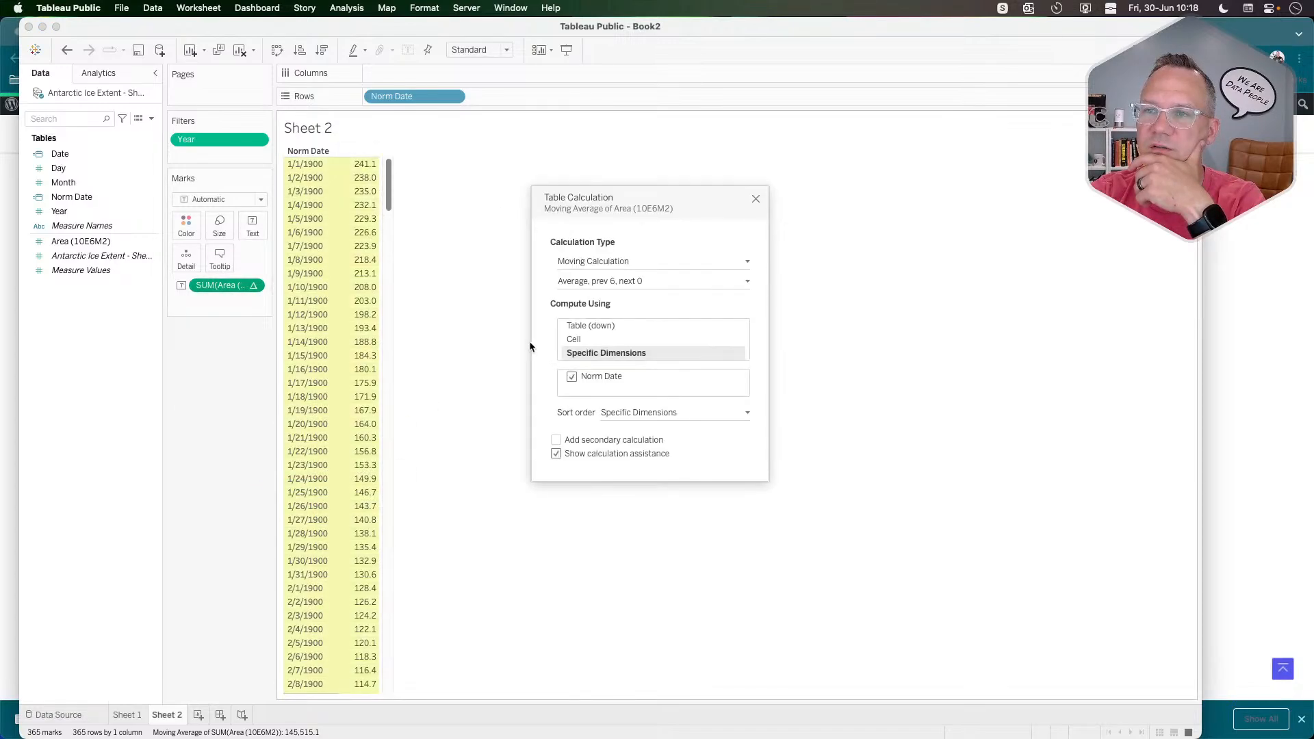
{"action": "left_click", "coordinate": [620, 282]}
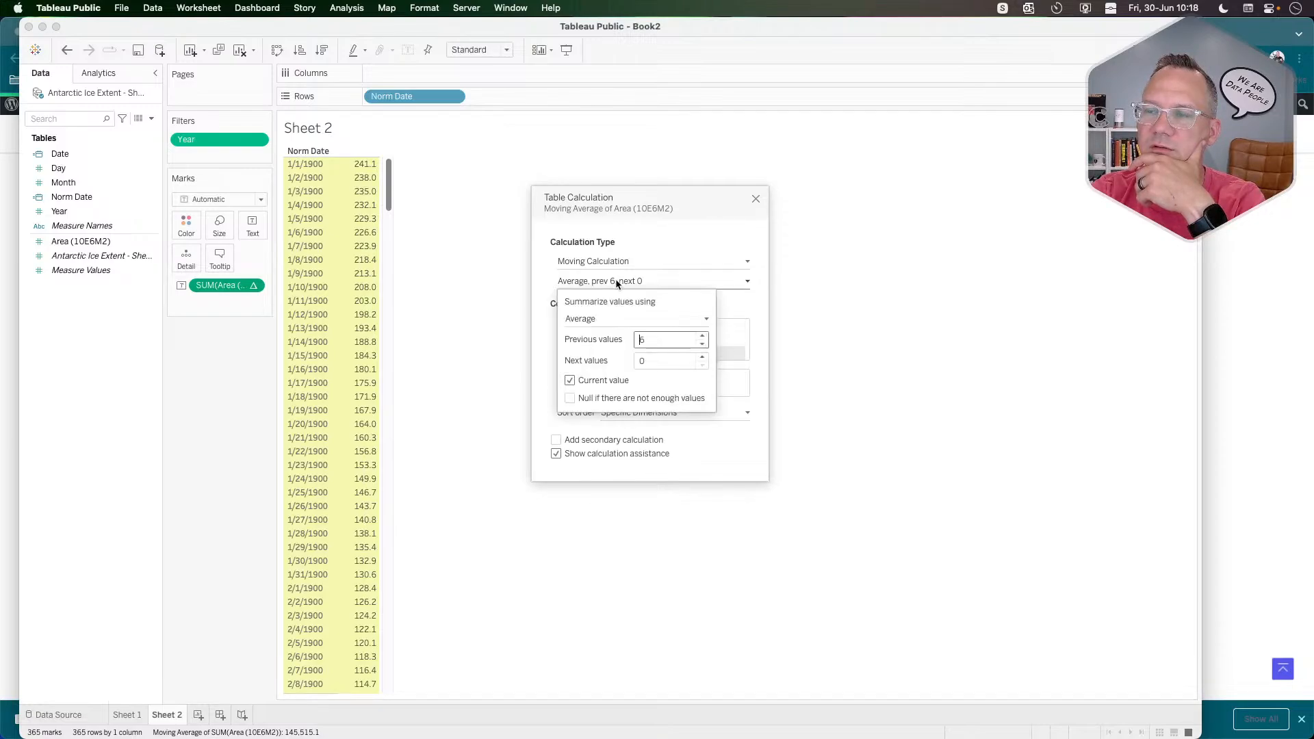
{"action": "left_click", "coordinate": [701, 347]}
{"action": "left_click", "coordinate": [723, 231]}
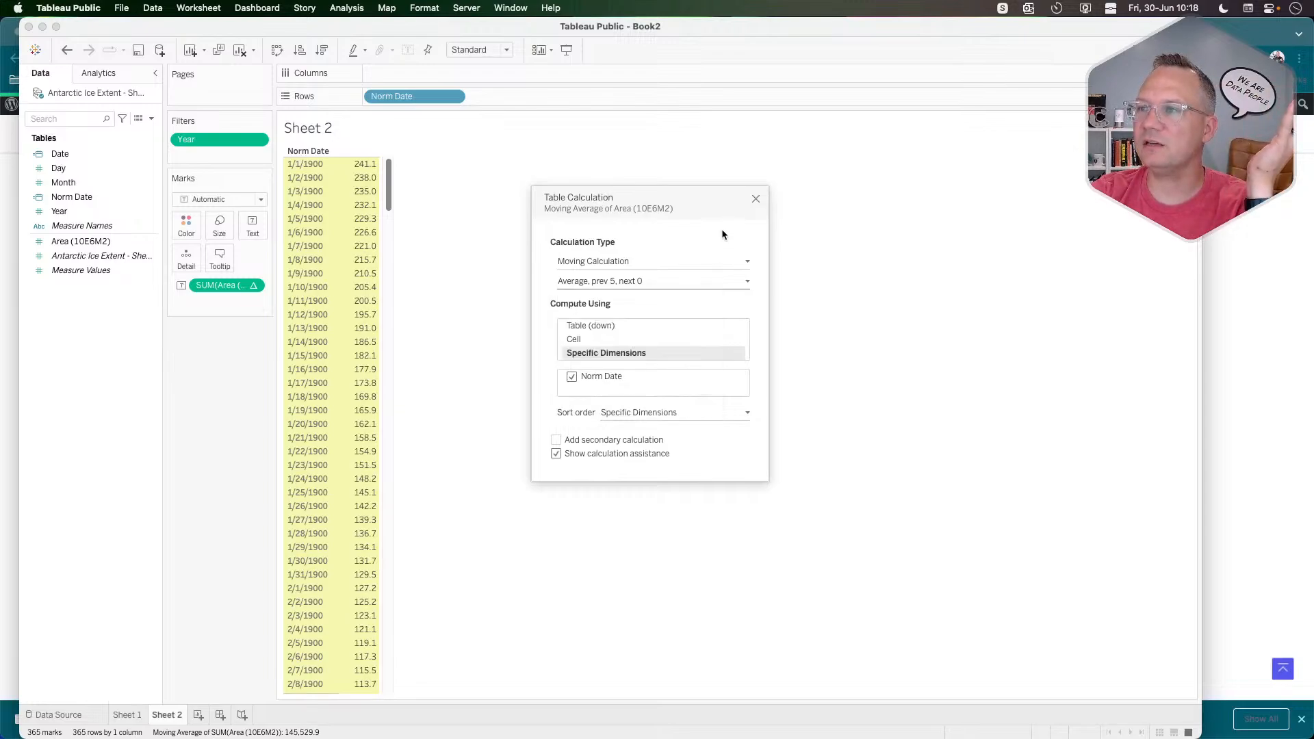
{"action": "left_click", "coordinate": [756, 198]}
{"action": "mouse_move", "coordinate": [351, 203]}
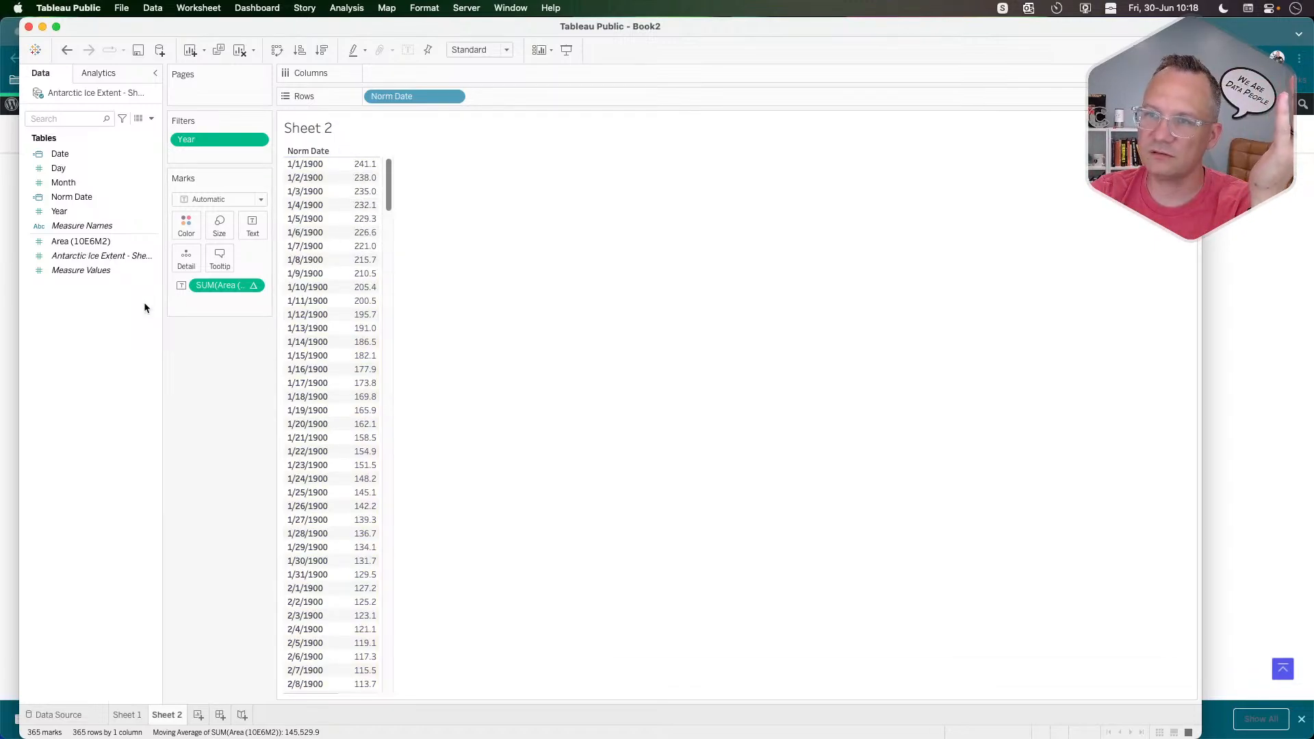
Put Year back on the columns as a discrete dimension.
{"action": "left_click", "coordinate": [81, 245]}
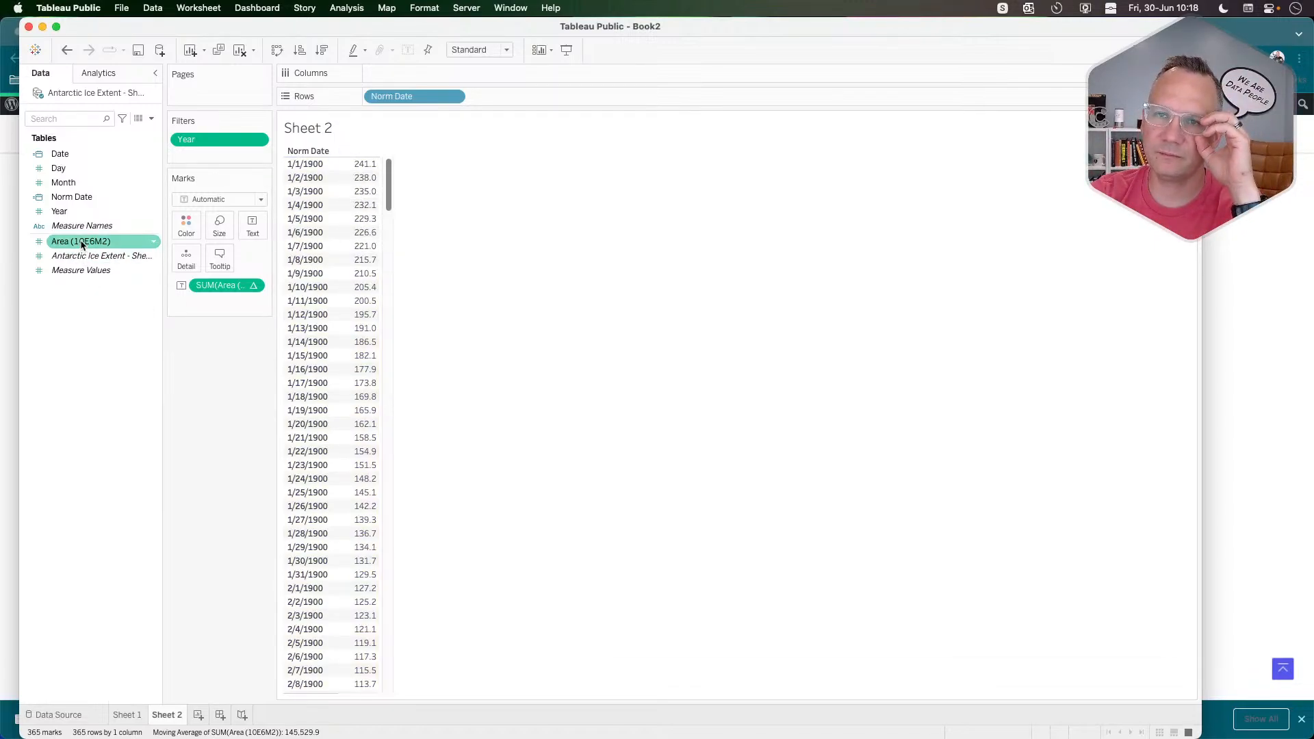
{"action": "left_click", "coordinate": [96, 256]}
{"action": "left_click", "coordinate": [81, 198]}
{"action": "left_click_drag", "start_coordinate": [62, 211], "coordinate": [449, 71]}
{"action": "left_click", "coordinate": [454, 72]}
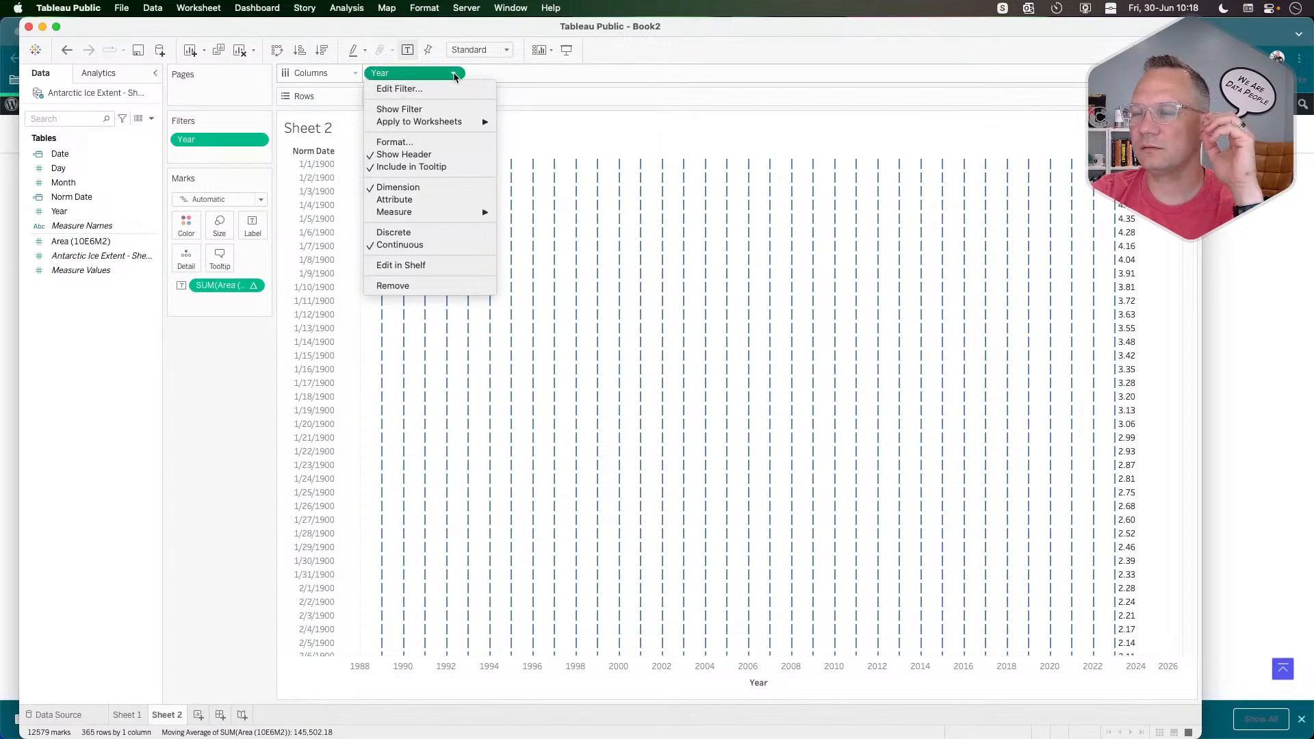
{"action": "left_click", "coordinate": [411, 233]}
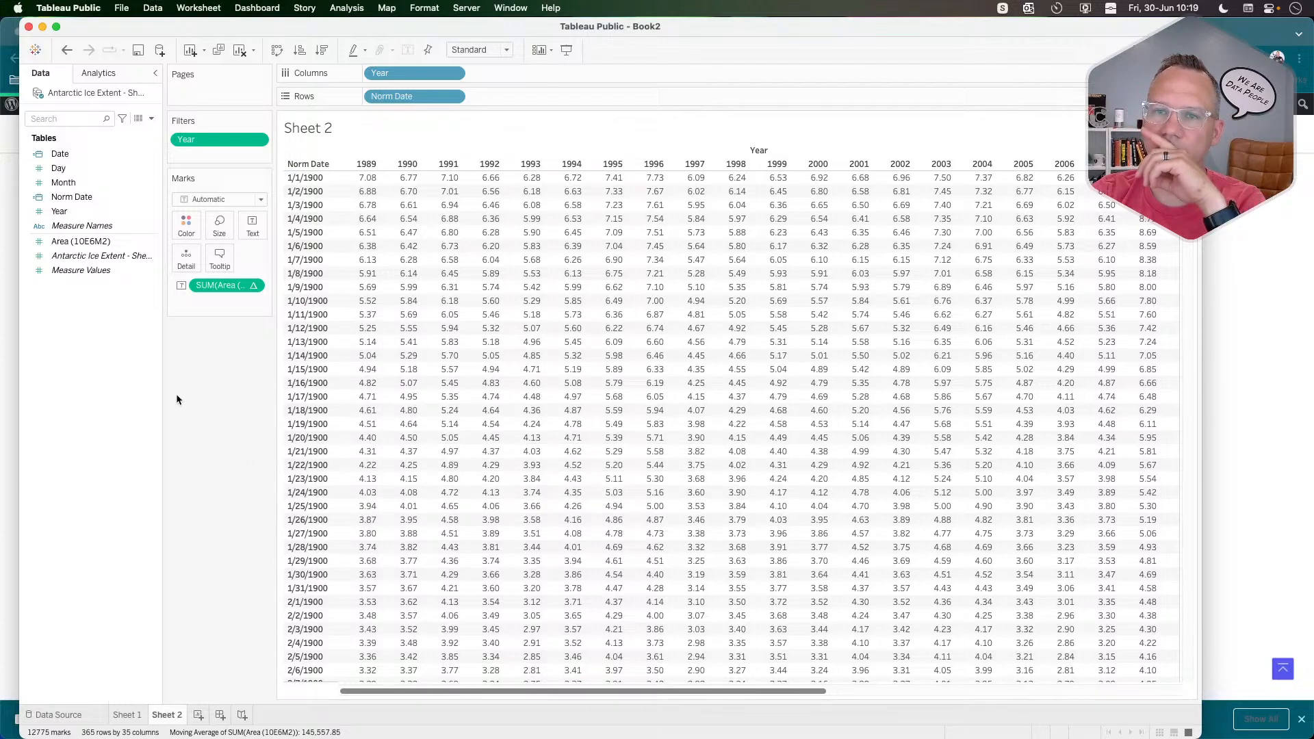
{"action": "right_click", "coordinate": [97, 355]}
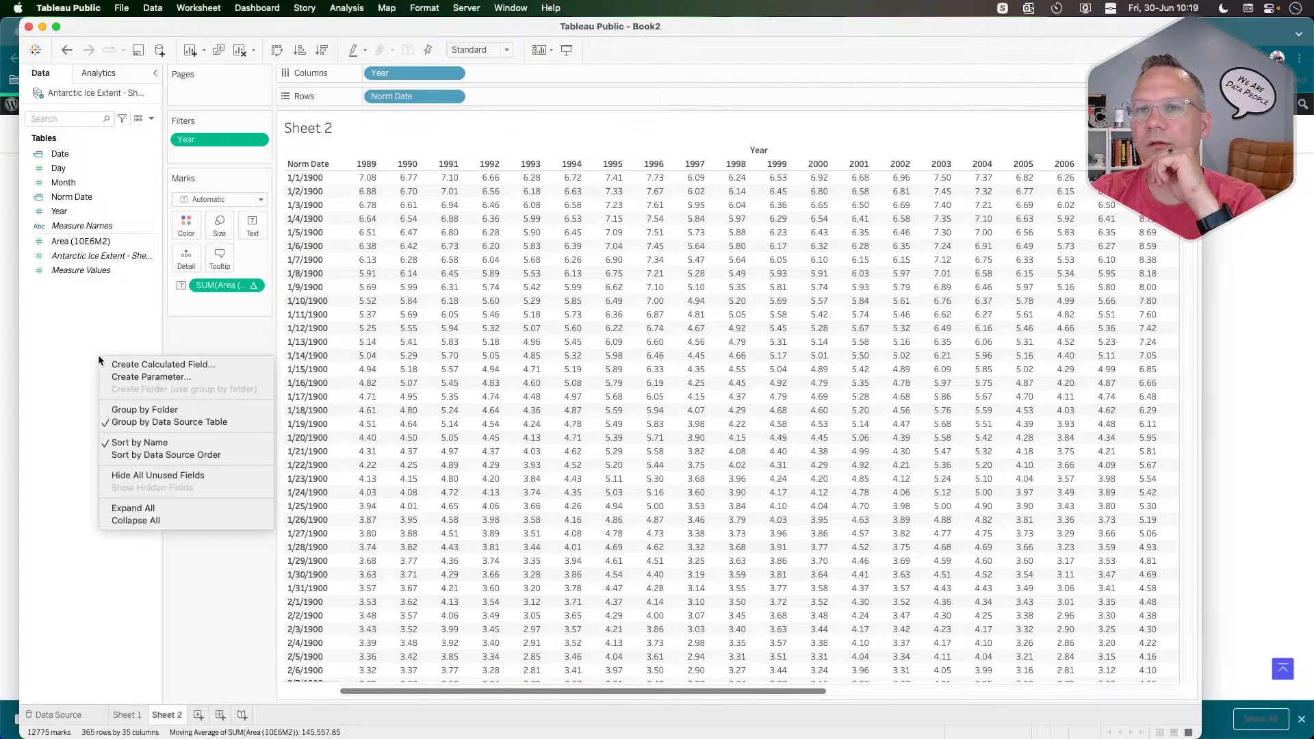
{"action": "left_click", "coordinate": [97, 352]}
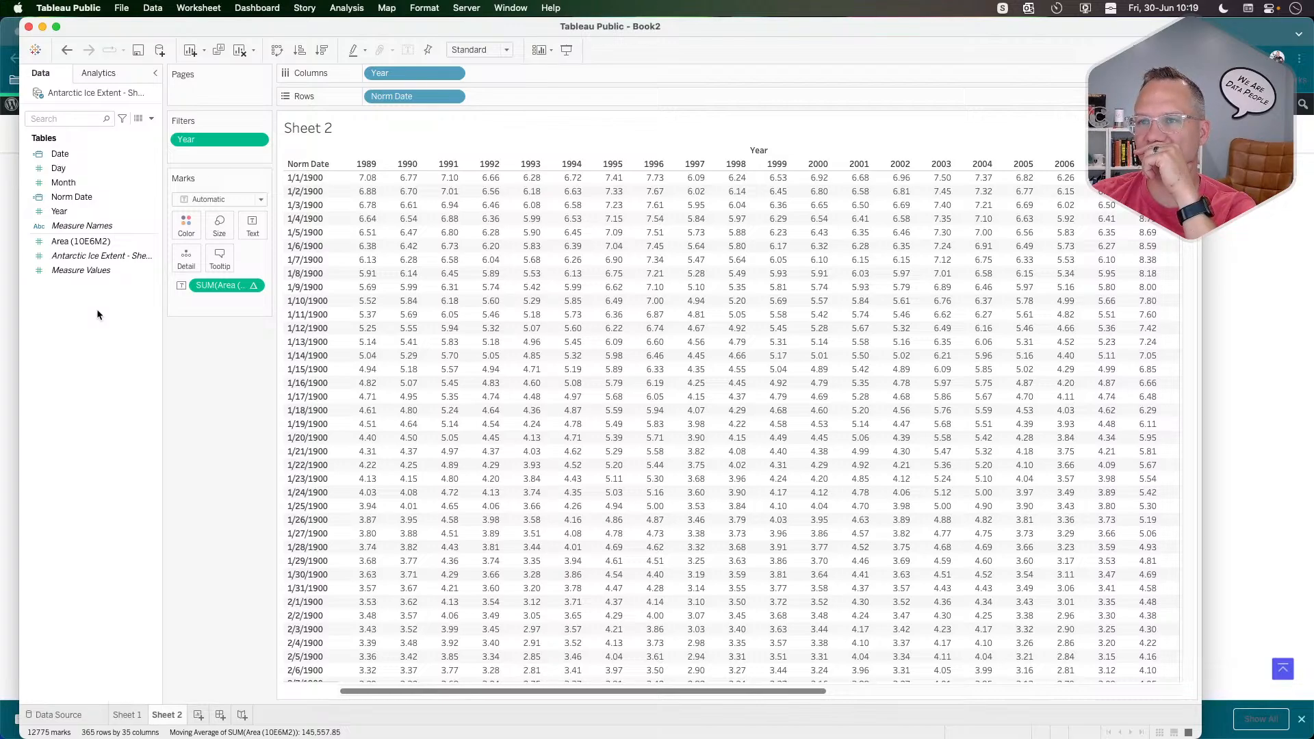
{"action": "right_click", "coordinate": [97, 315]}
{"action": "left_click", "coordinate": [106, 295]}
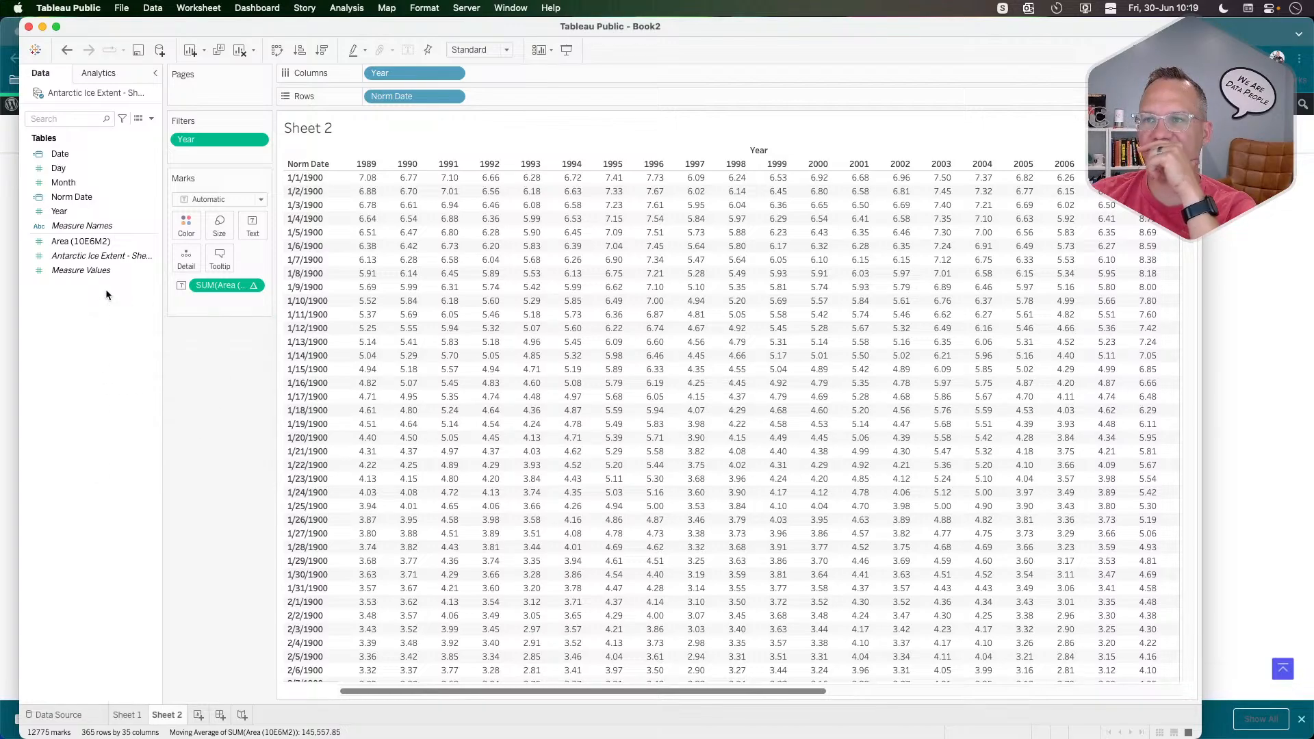
Switch to Chrome to reread the Antarctic Ice Extent chart's rolling-average description, comparing it with the table in Tableau Public.
{"action": "mouse_move", "coordinate": [605, 321]}
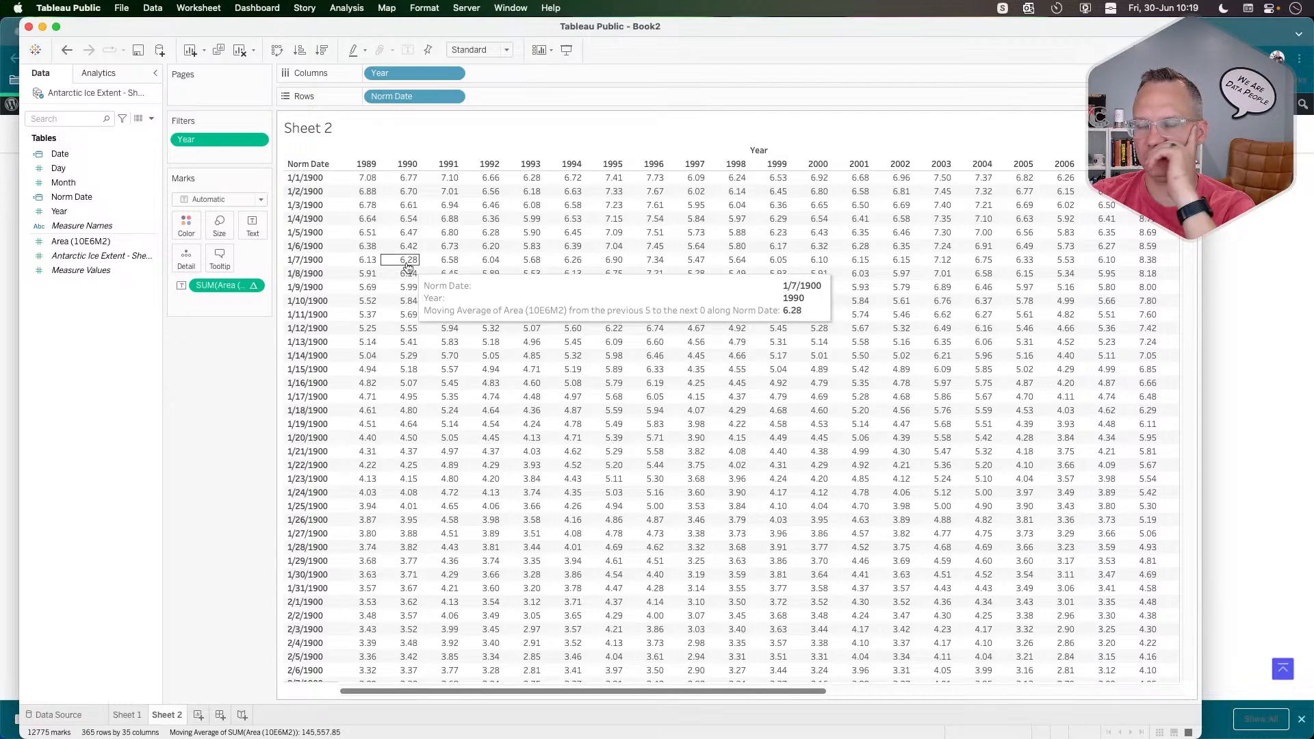
{"action": "key", "text": "super+Tab"}
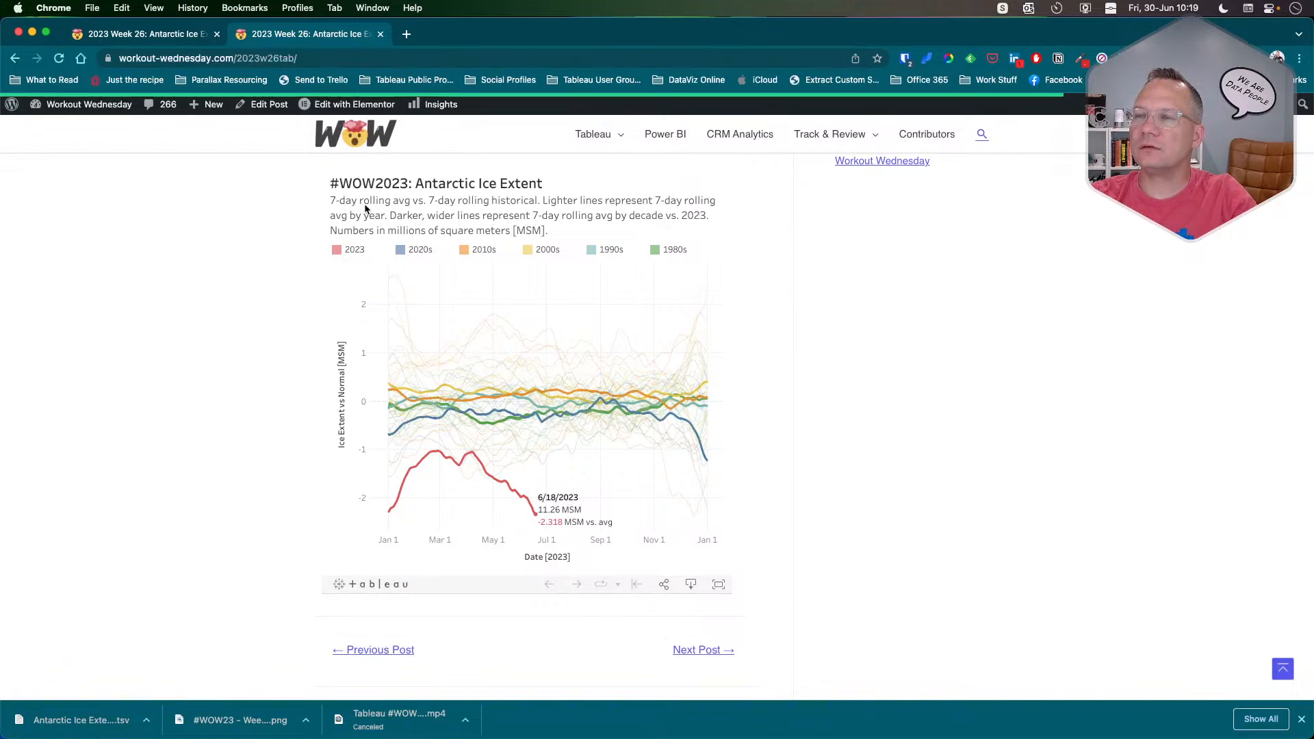
{"action": "key", "text": "super+Tab"}
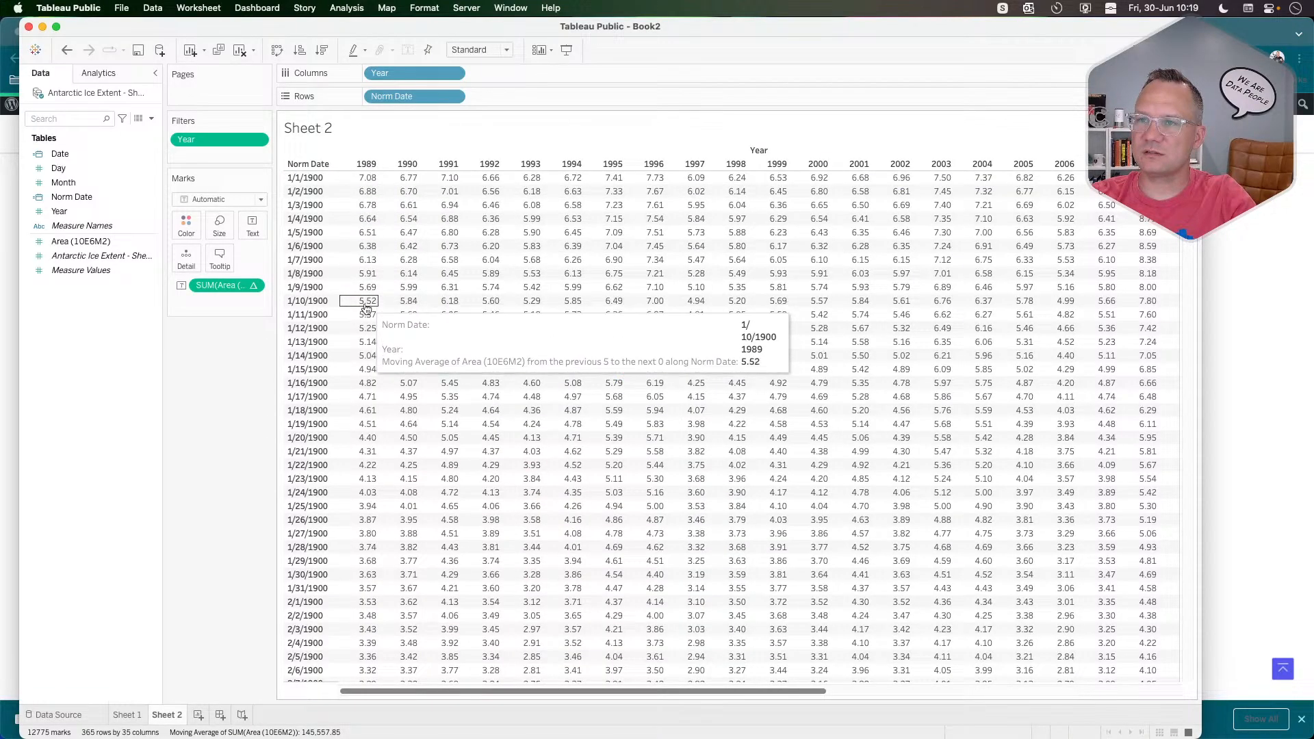
{"action": "key", "text": "super+Tab"}
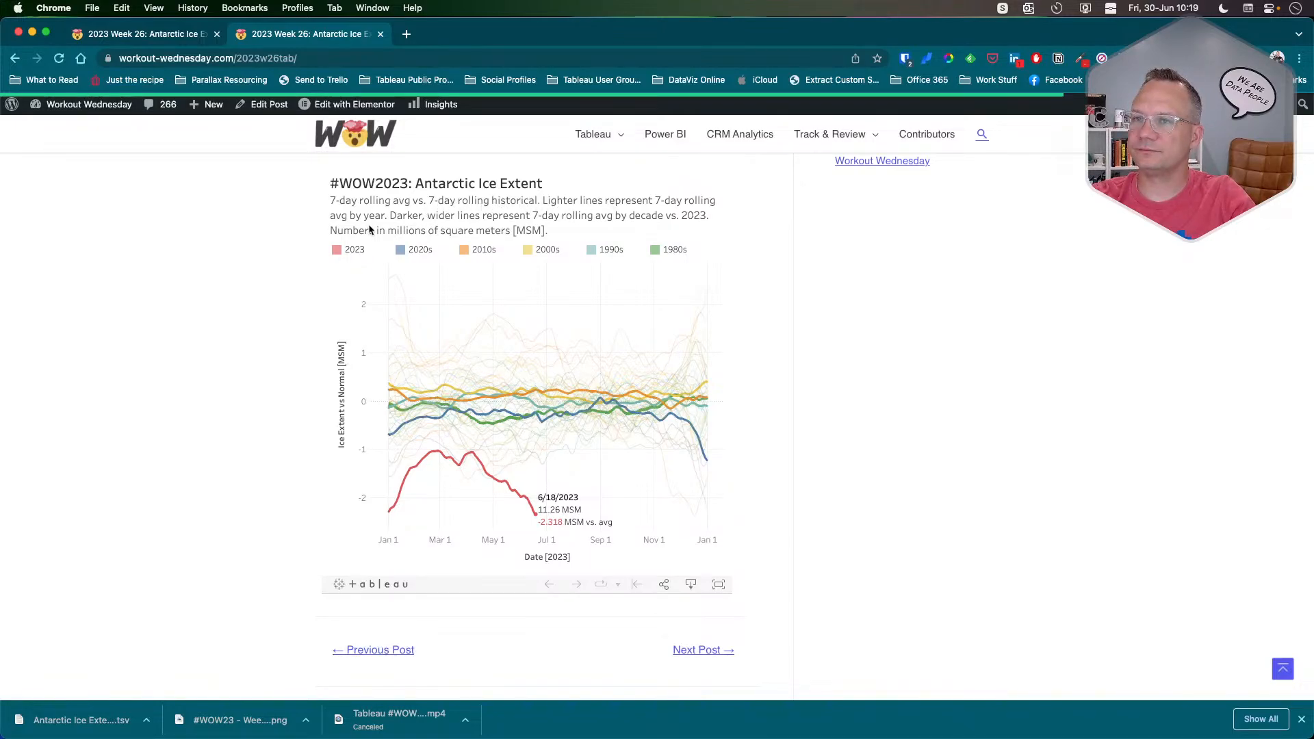
{"action": "key", "text": "super+Tab"}
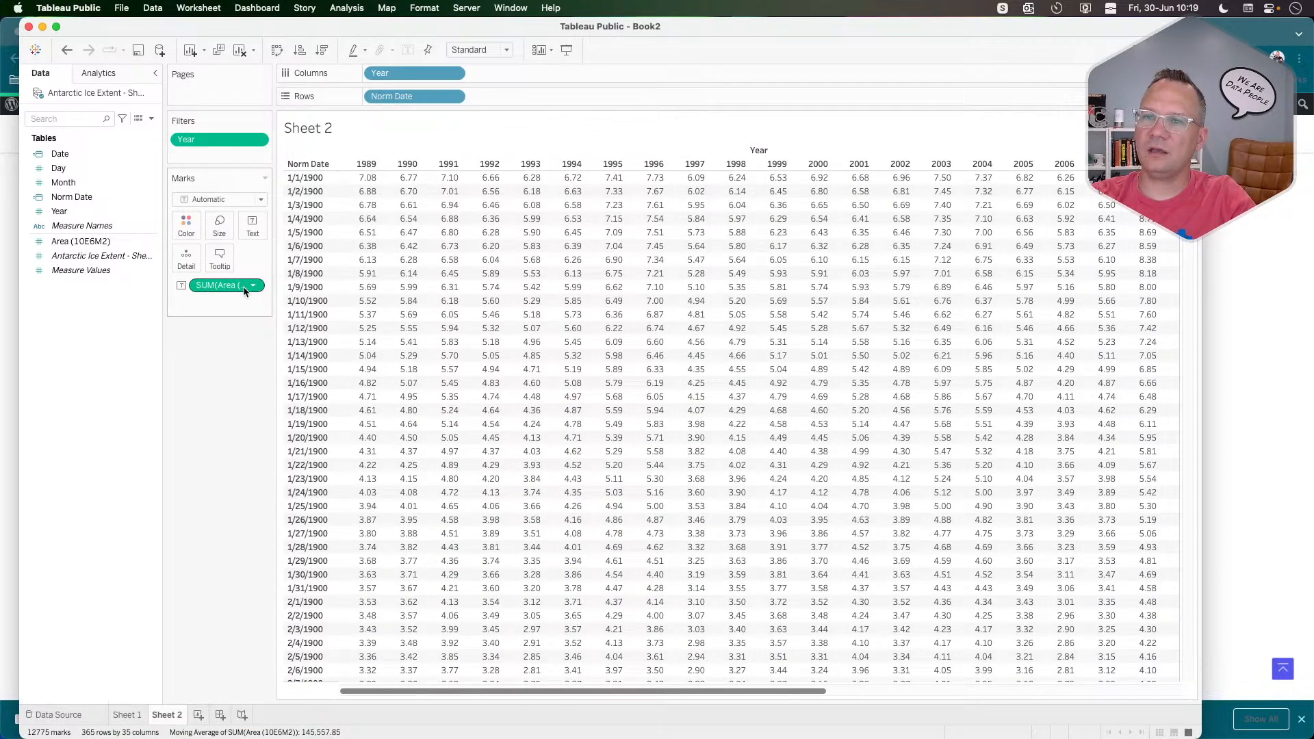
Save the Area moving average as a reusable calculated field named "7-day Rolling Avg".
{"action": "left_click_drag", "start_coordinate": [222, 291], "coordinate": [93, 314]}
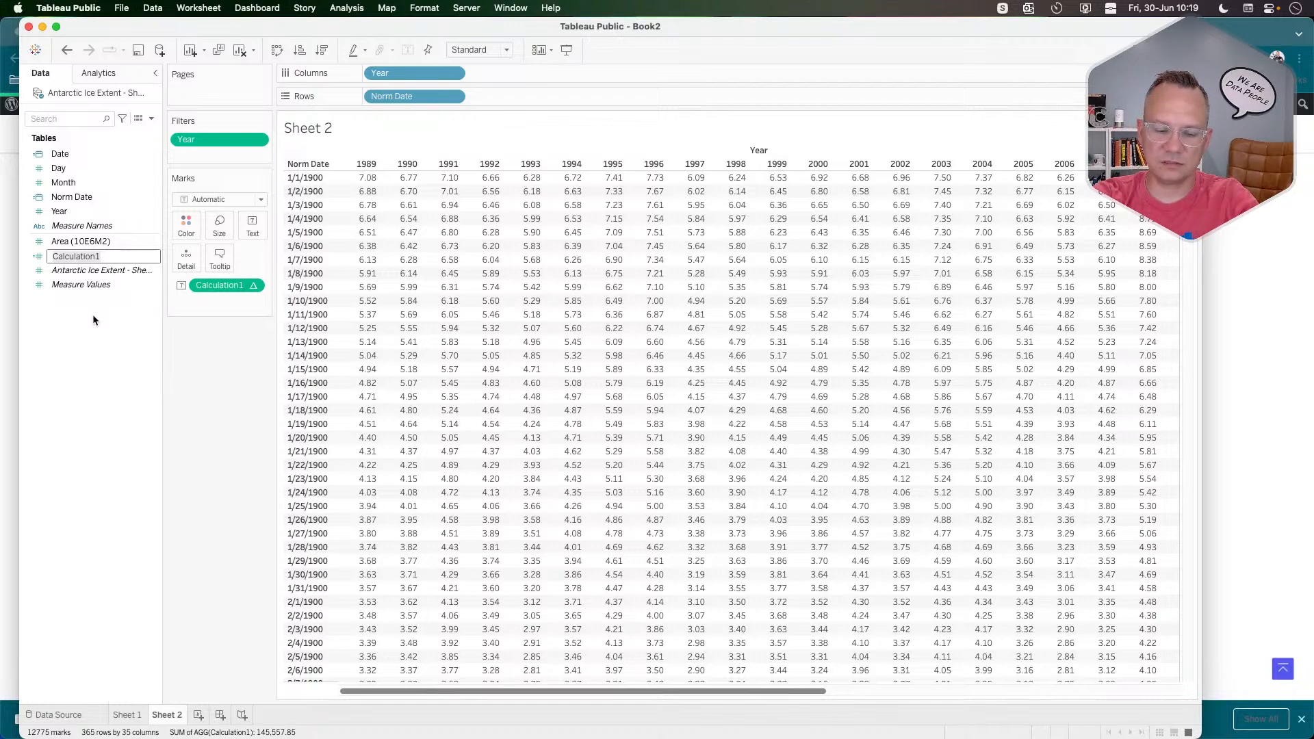
{"action": "type", "text": "7"}
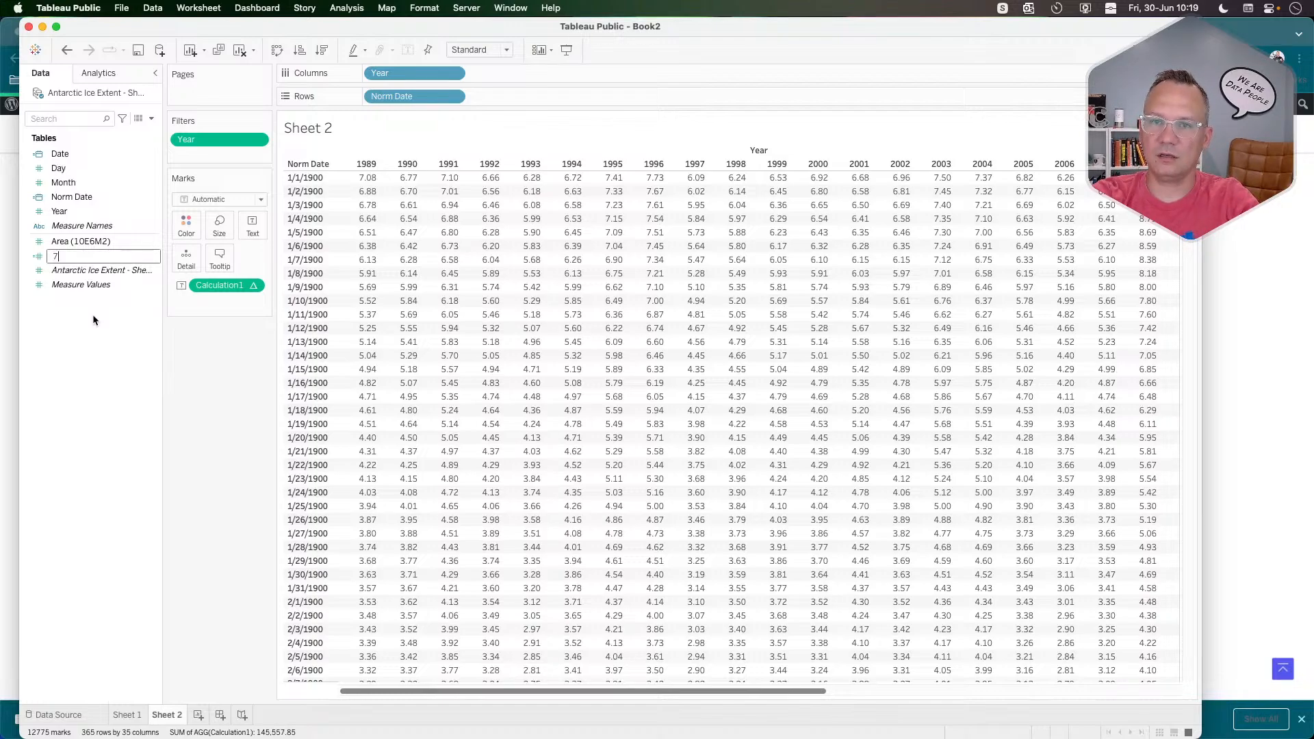
{"action": "type", "text": "-day "}
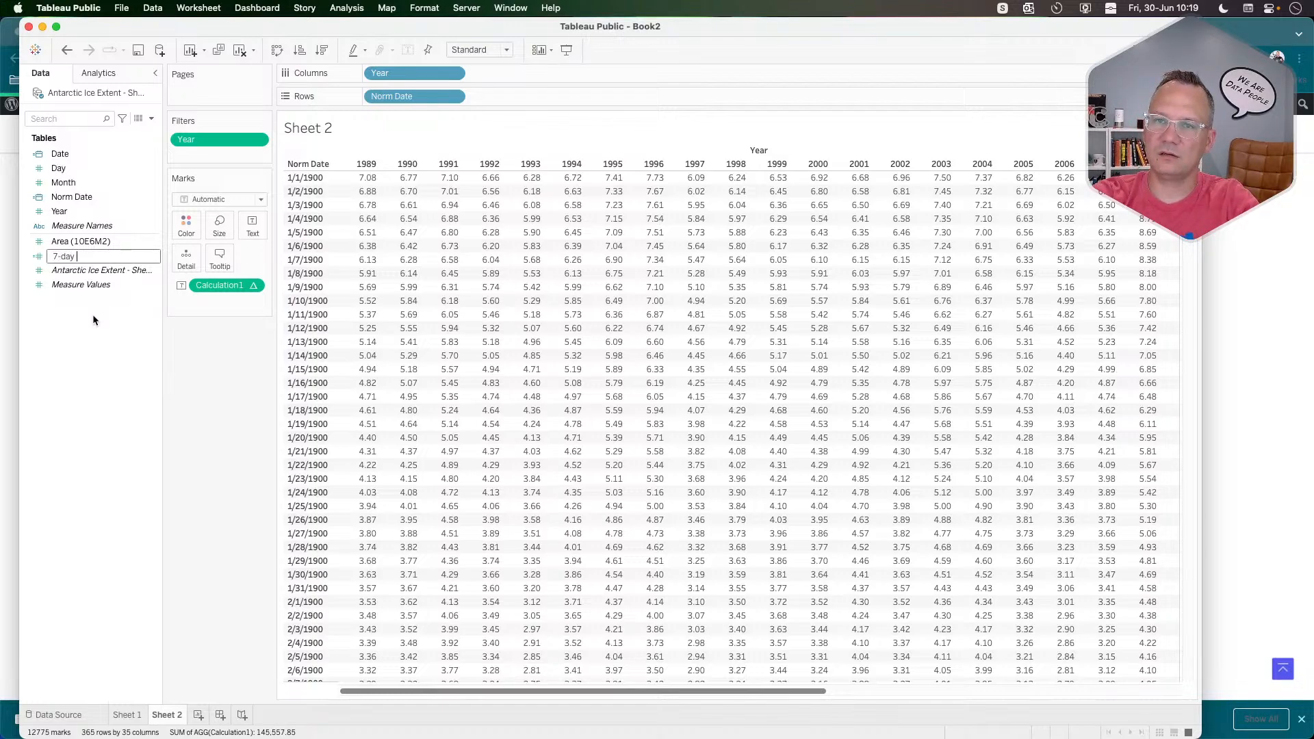
{"action": "type", "text": "Rolling Avg"}
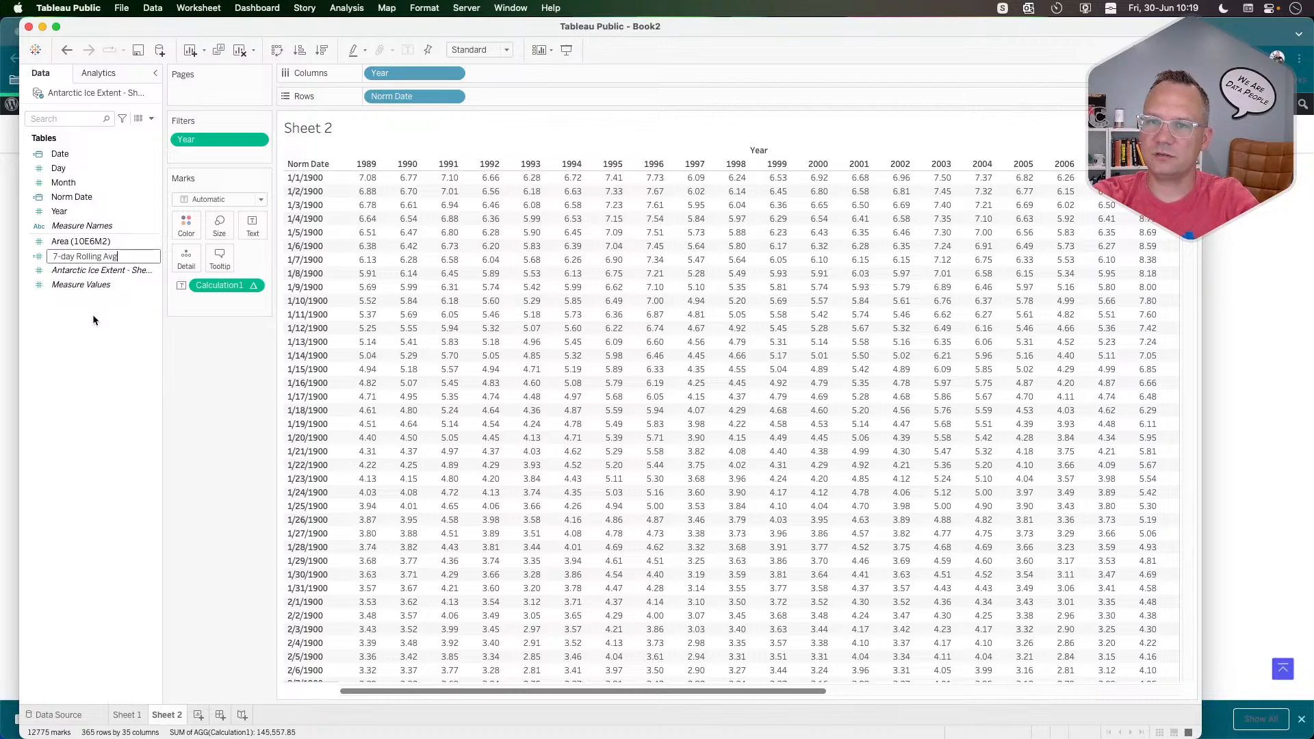
{"action": "key", "text": "Return"}
{"action": "left_click", "coordinate": [93, 316]}
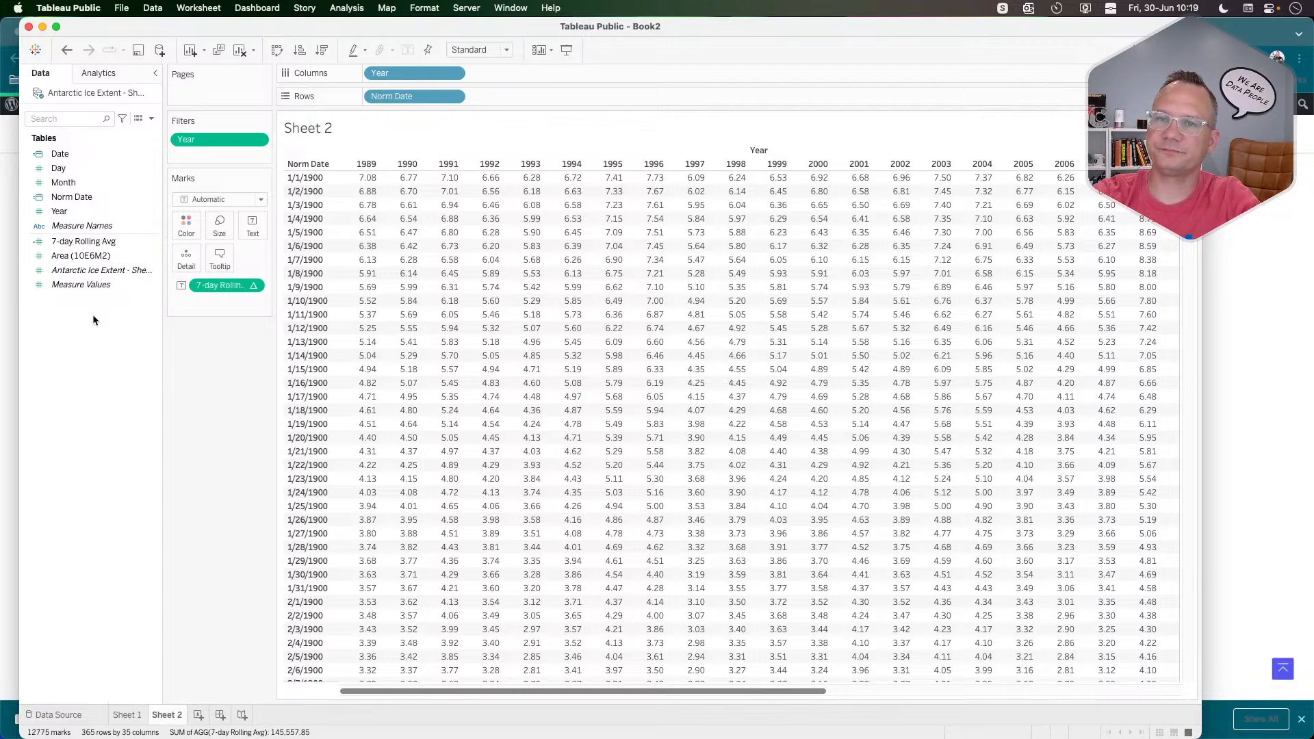
{"action": "right_click", "coordinate": [100, 351]}
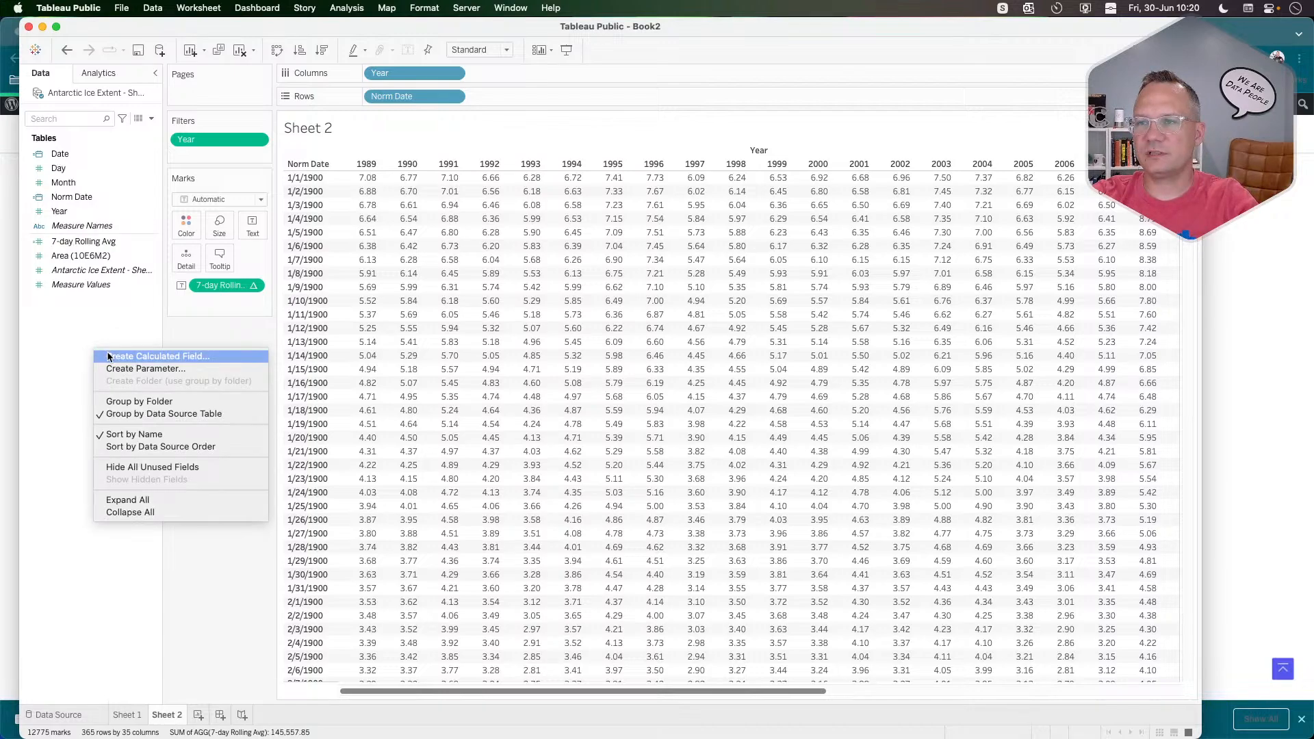
{"action": "left_click", "coordinate": [103, 356]}
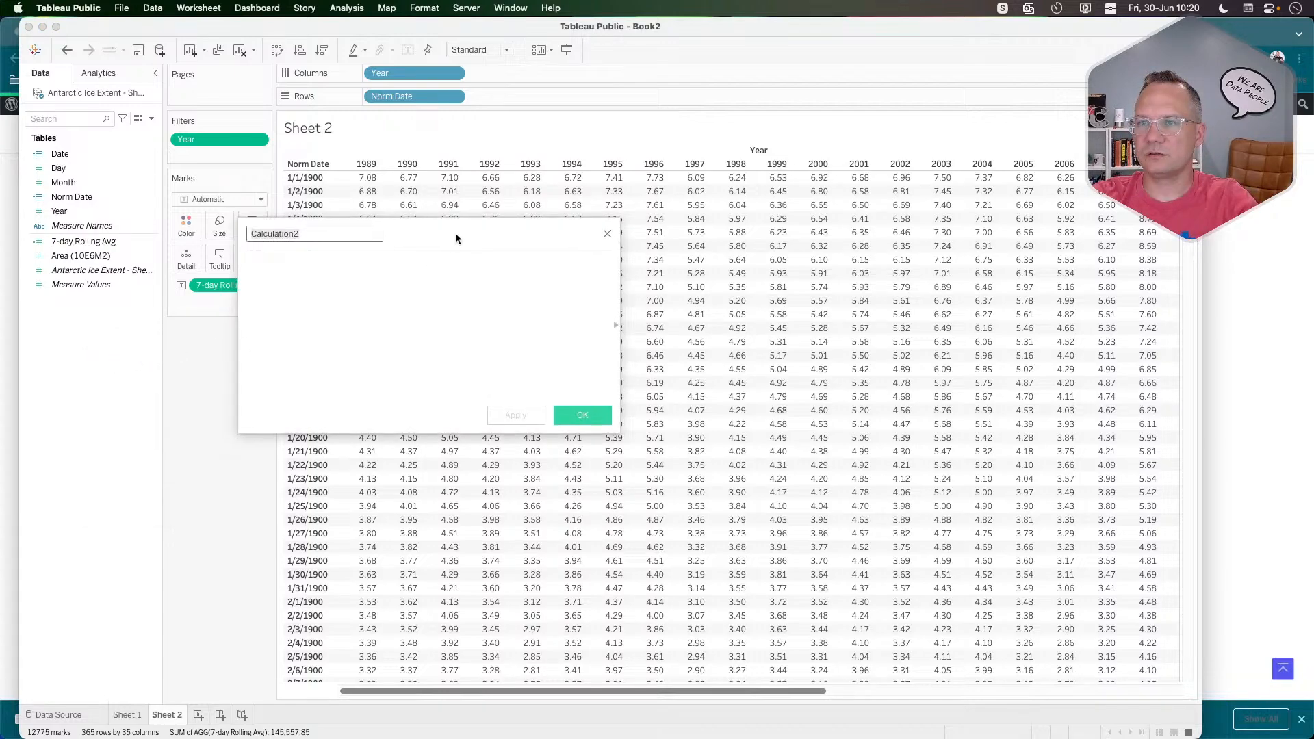
{"action": "left_click_drag", "start_coordinate": [454, 232], "coordinate": [457, 323]}
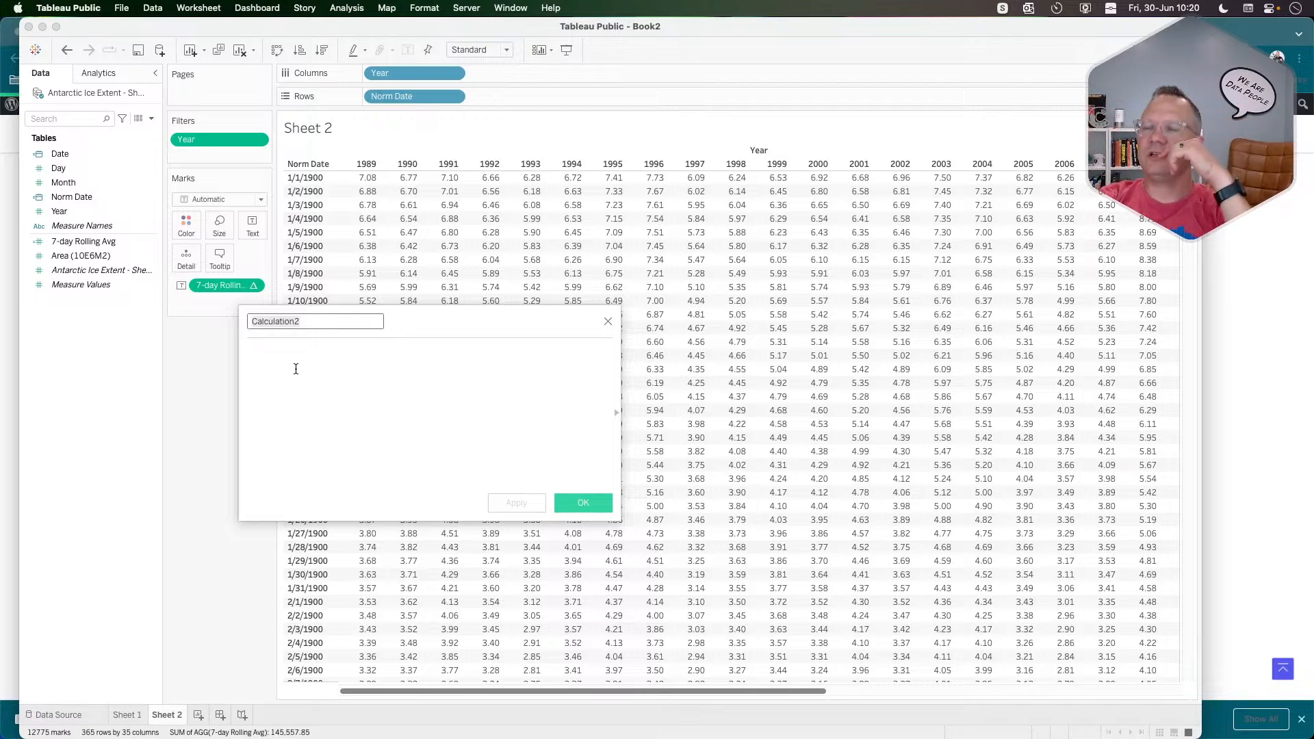
{"action": "left_click", "coordinate": [607, 322]}
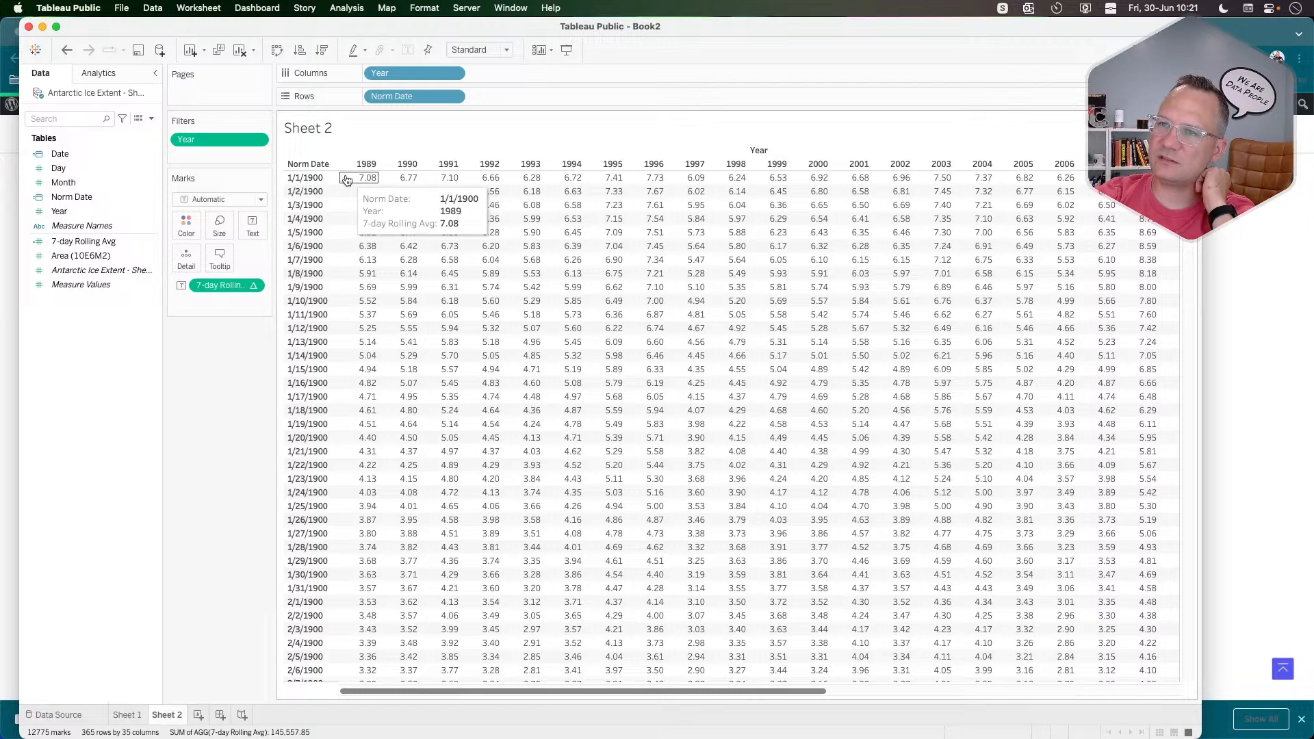
Create a calculated field with the formula { FIXED [Norm Date]:SUM([Area (10E6M2)])}.
{"action": "right_click", "coordinate": [84, 335]}
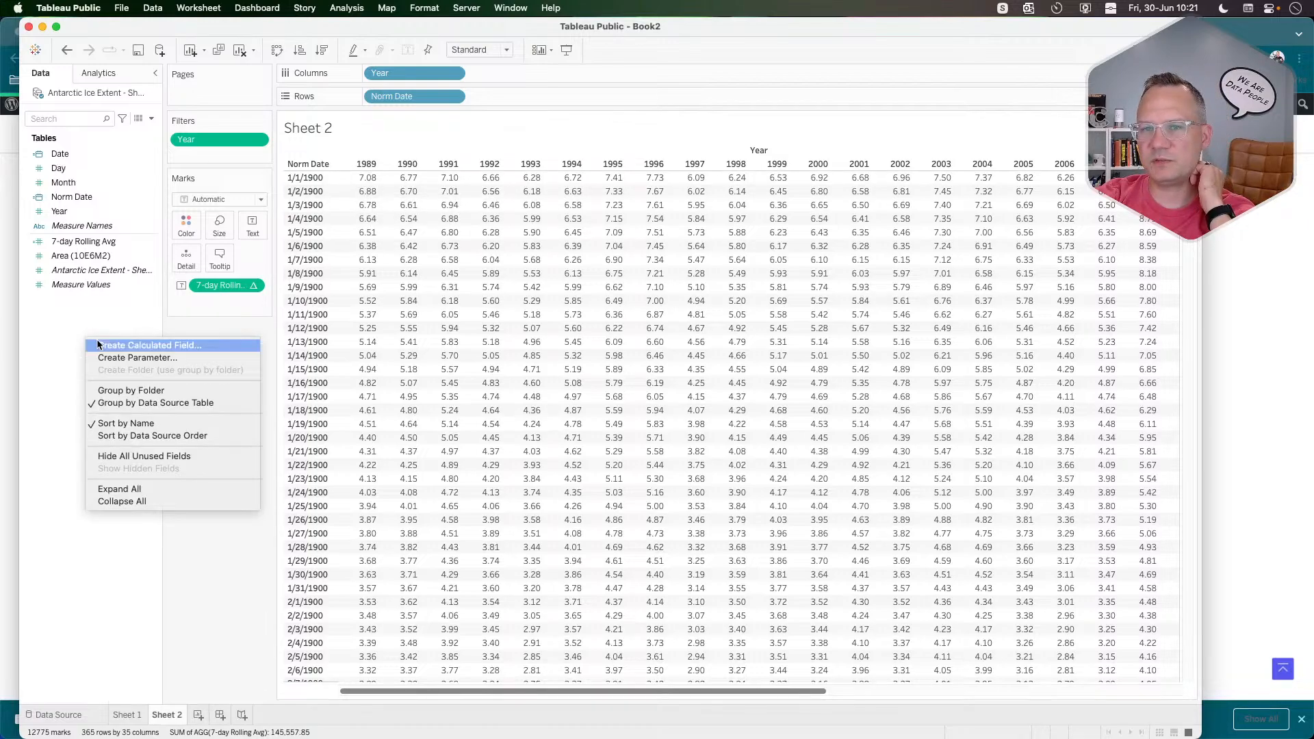
{"action": "left_click", "coordinate": [164, 346]}
{"action": "left_click", "coordinate": [383, 395]}
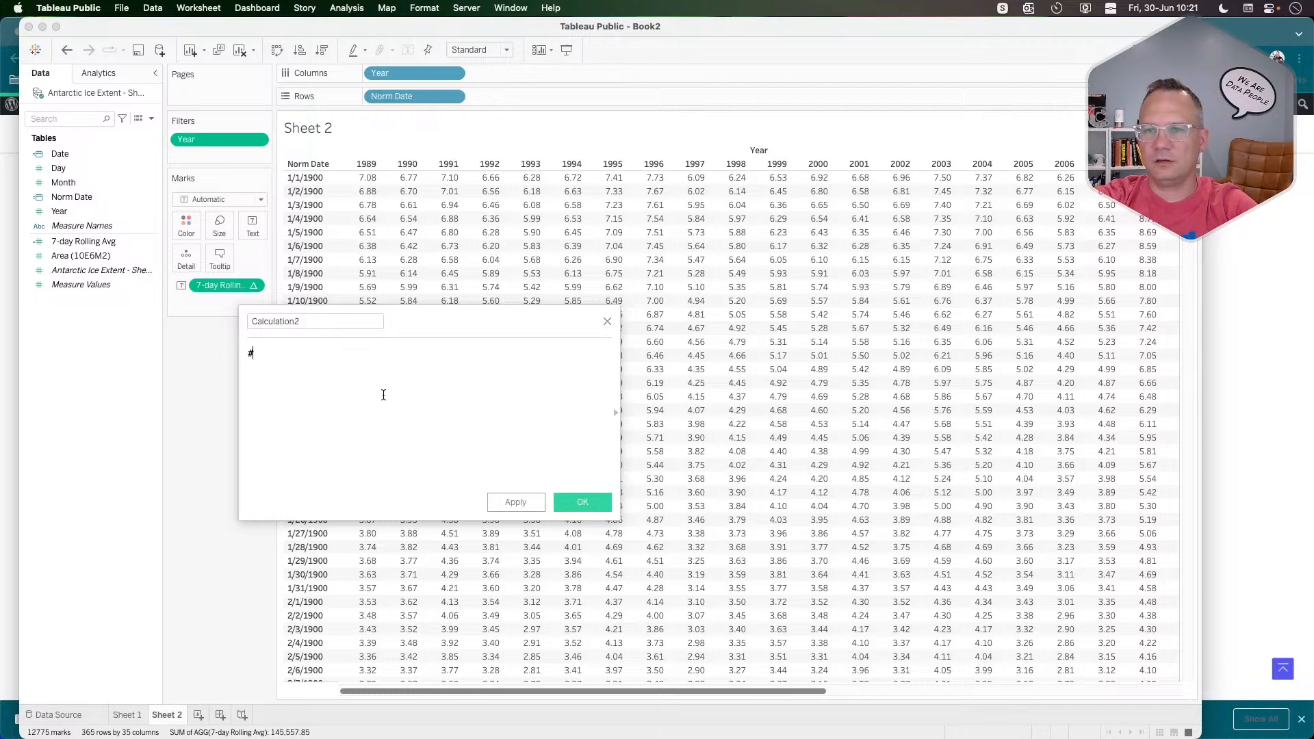
{"action": "type", "text": "{ FIXED norm"}
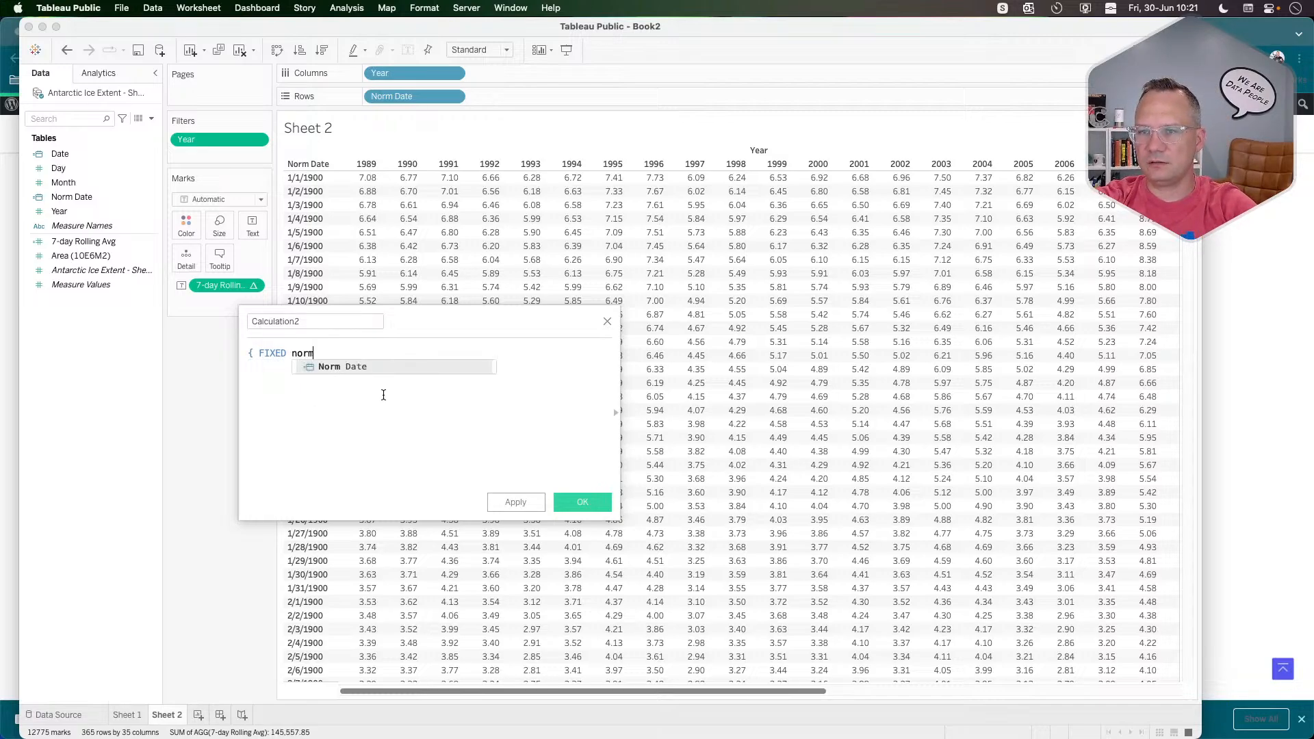
{"action": "key", "text": "Return"}
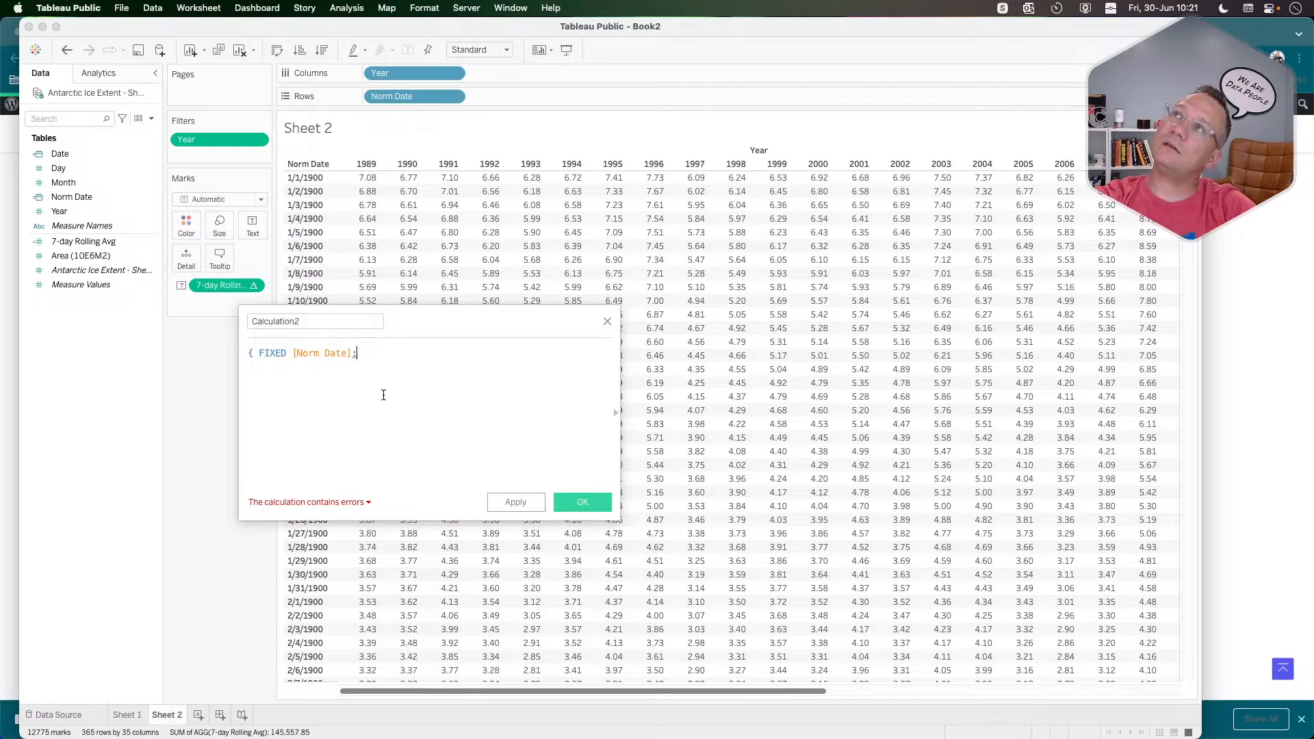
{"action": "type", "text": "SUM("}
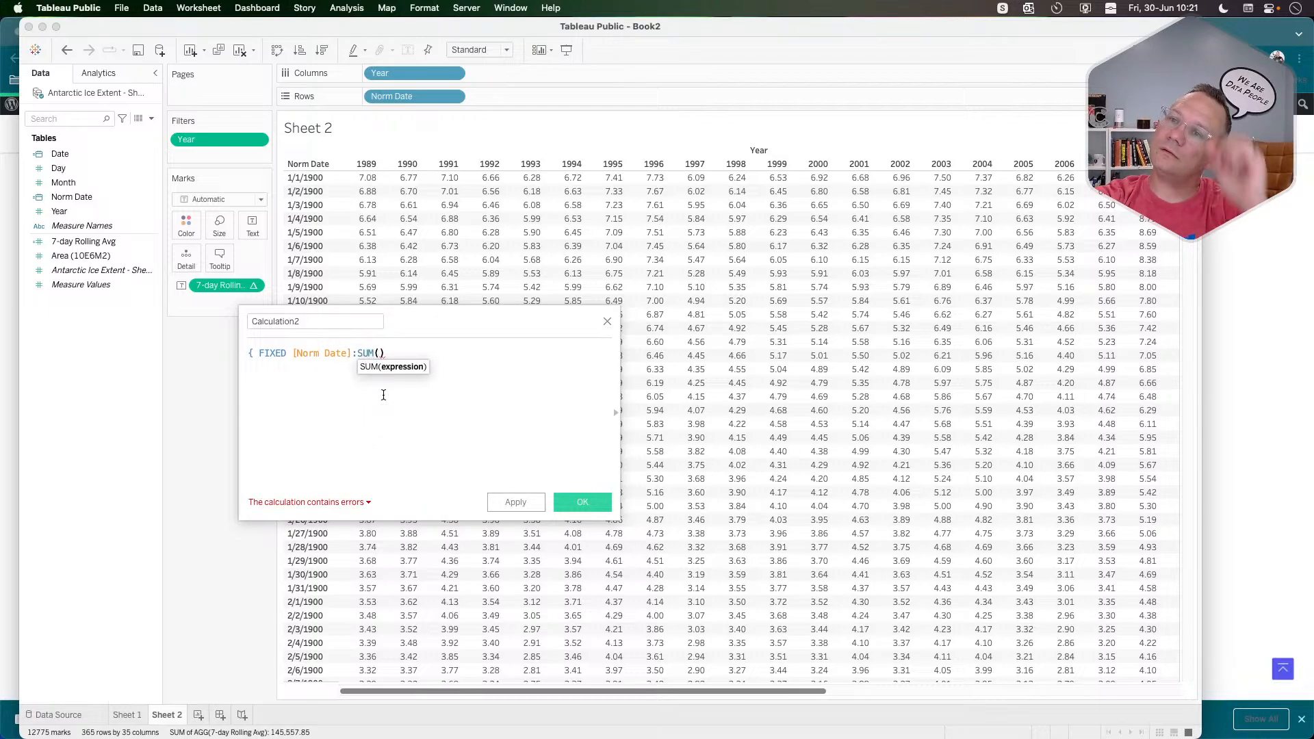
{"action": "type", "text": "are"}
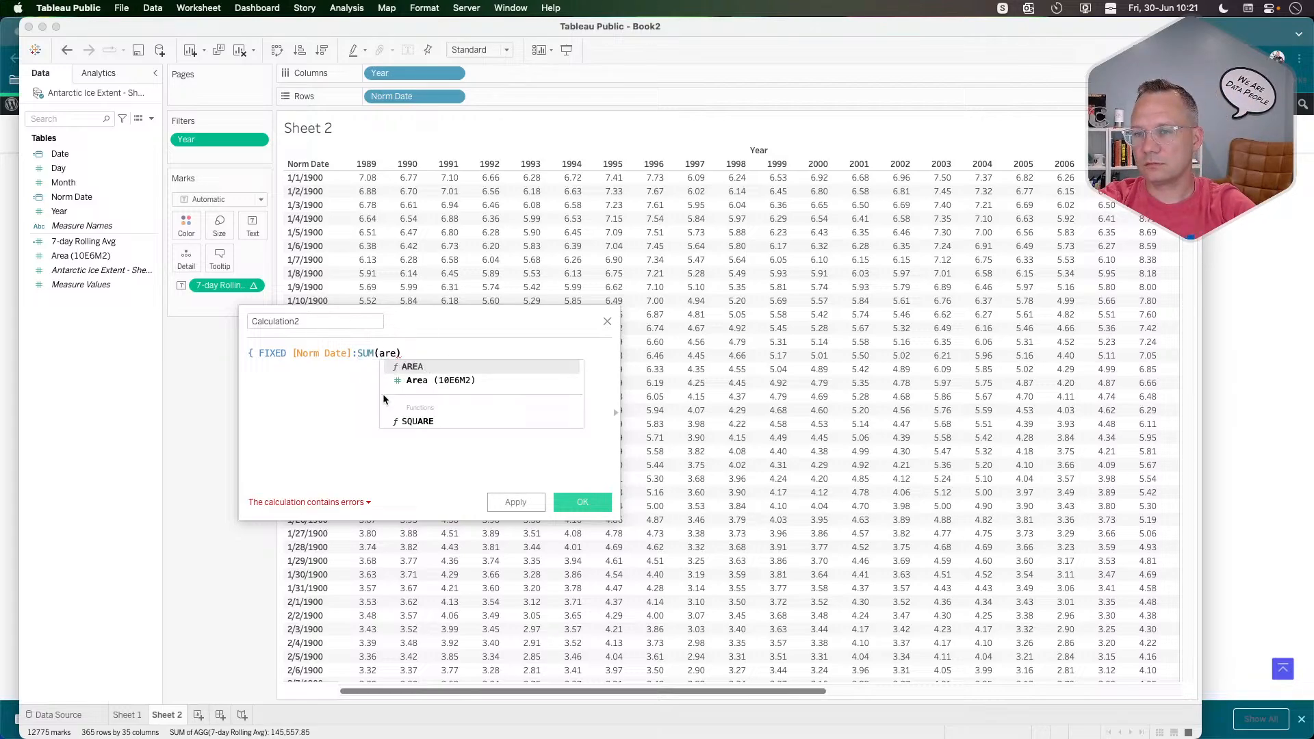
{"action": "key", "text": "Down"}
{"action": "key", "text": "Return"}
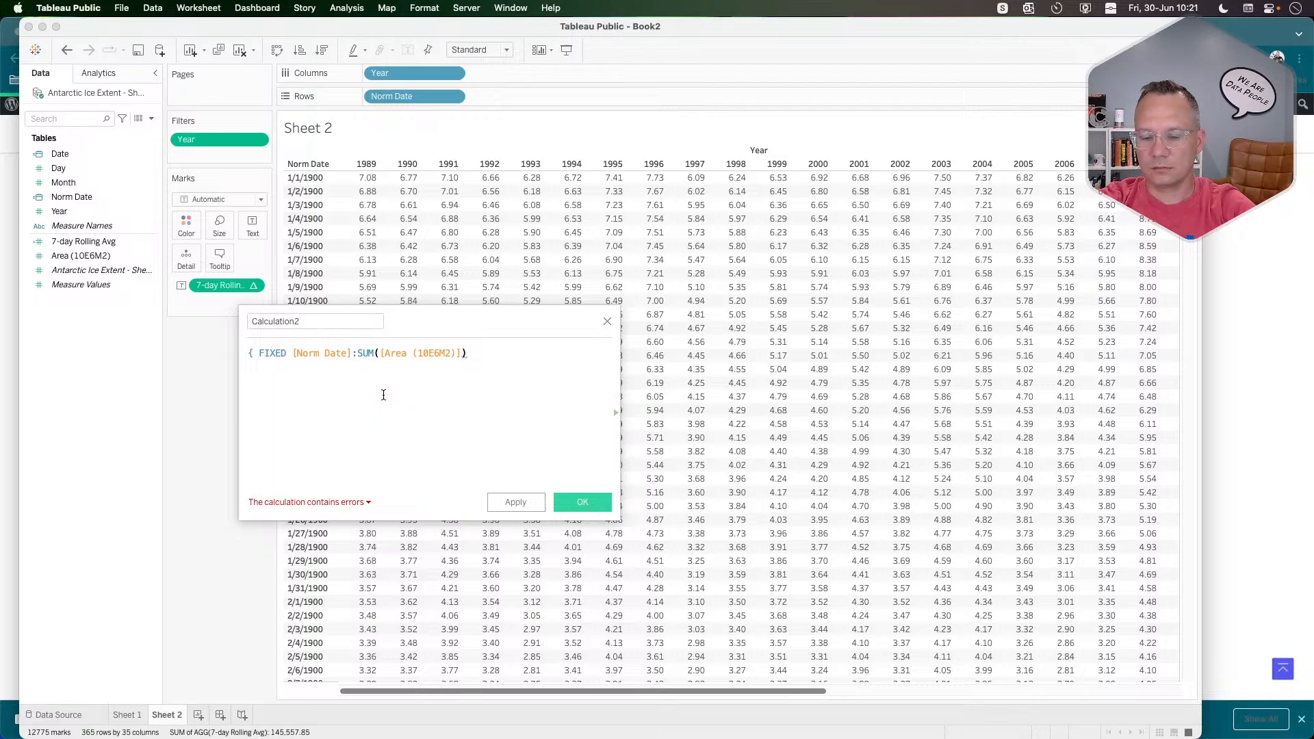
{"action": "type", "text": "}"}
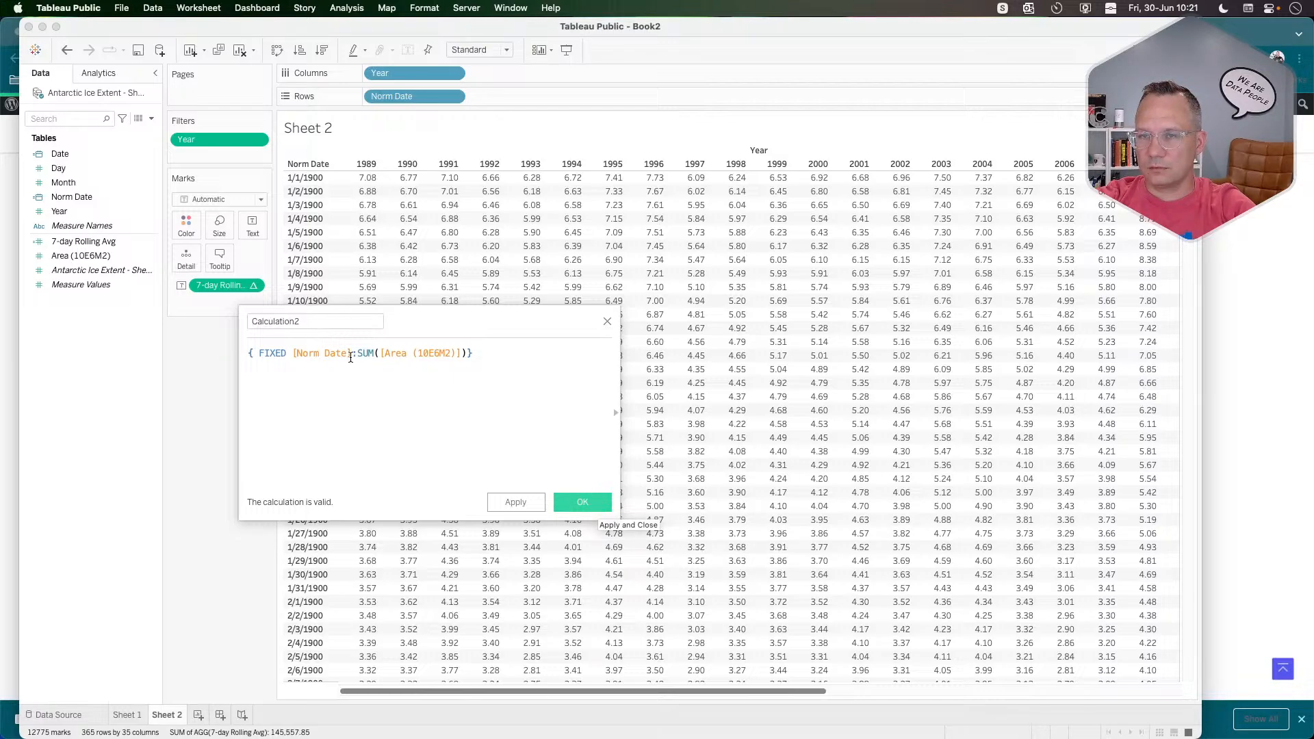
Wrap the whole FIXED expression of the new calculation in an outer sum() aggregation.
{"action": "left_click", "coordinate": [318, 320]}
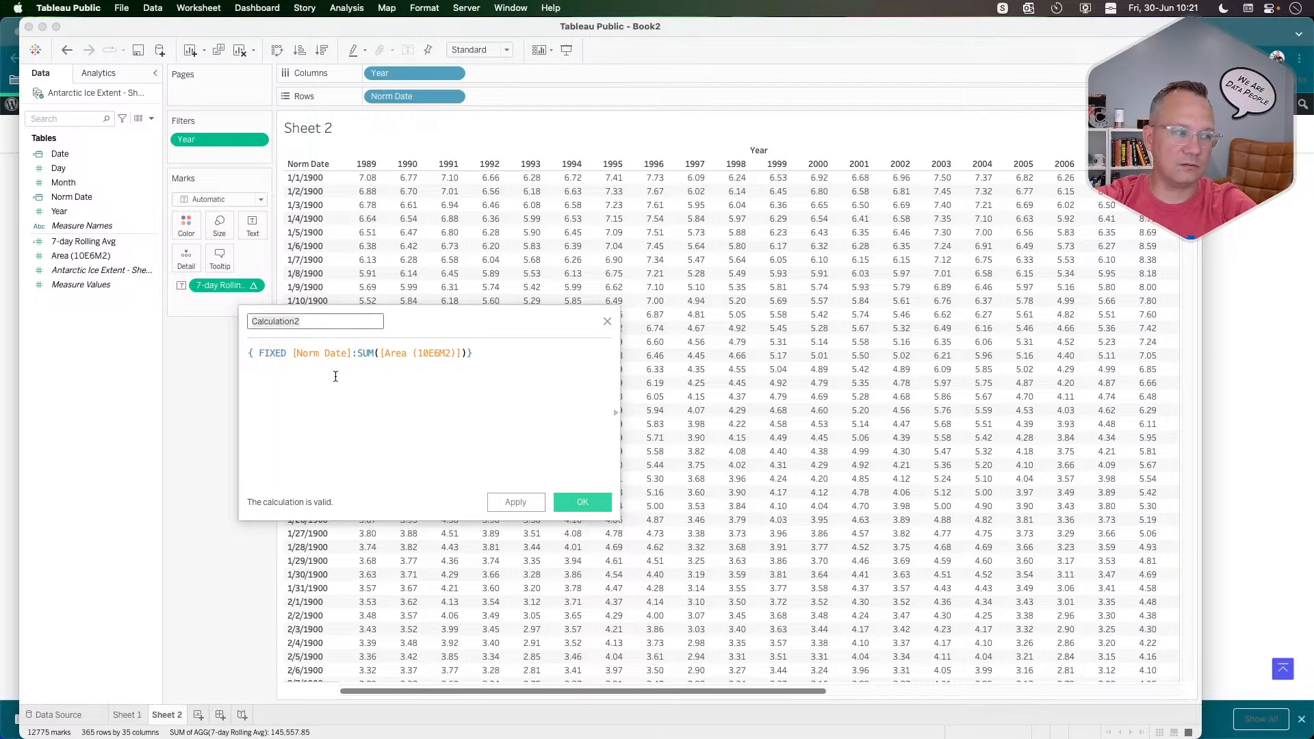
{"action": "left_click", "coordinate": [250, 352]}
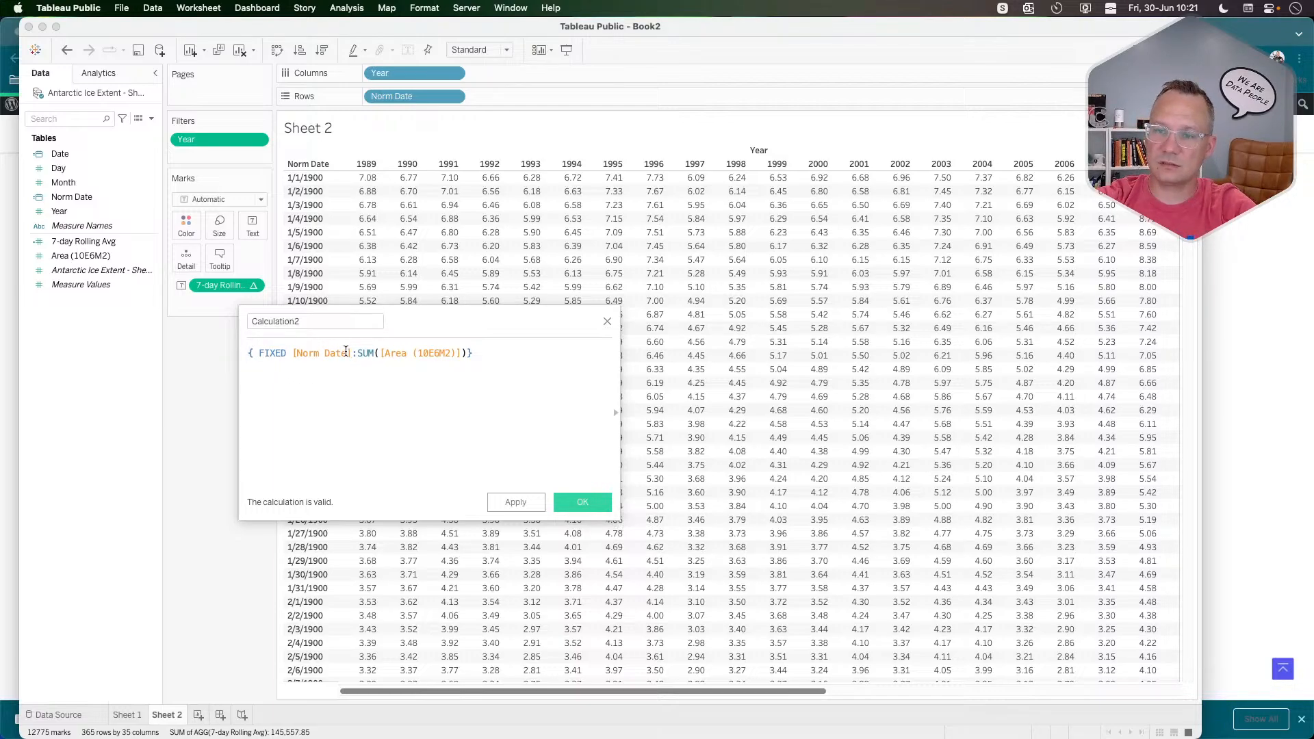
{"action": "type", "text": "(avg"}
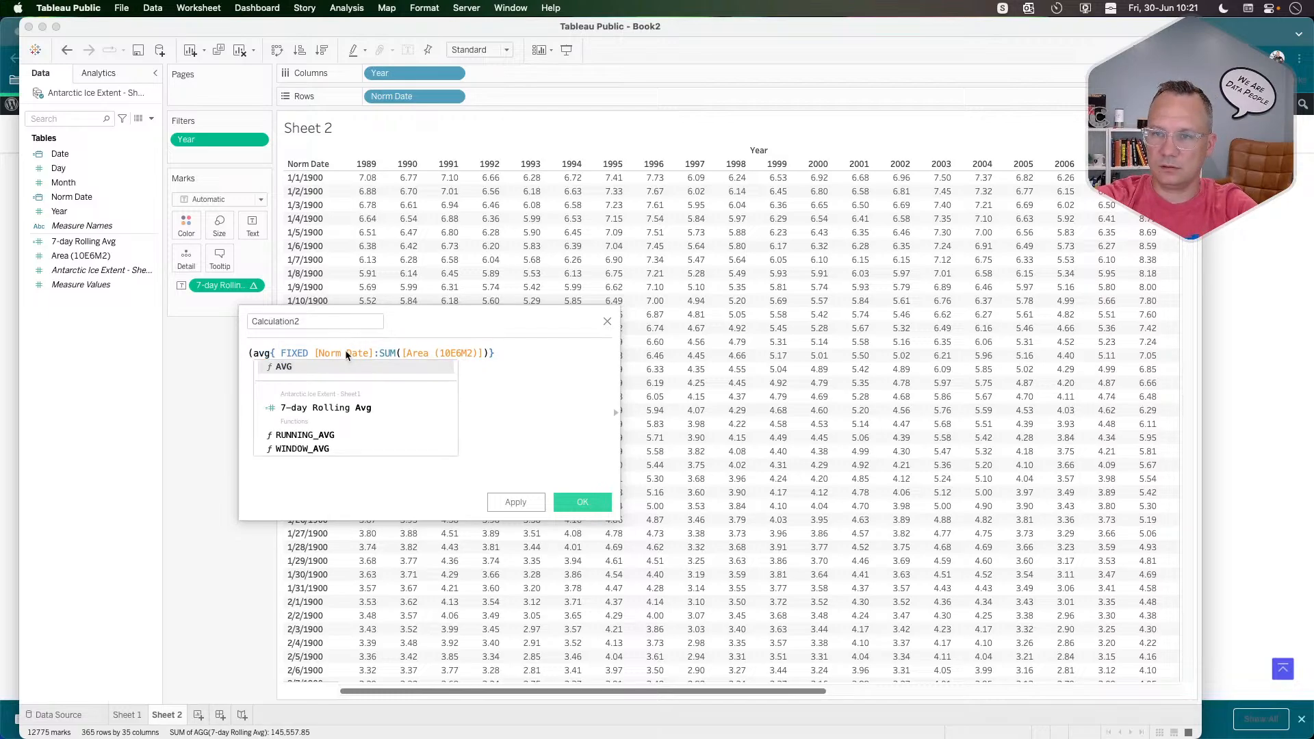
{"action": "key", "text": "BackSpace"}
{"action": "key", "text": "BackSpace"}
{"action": "key", "text": "BackSpace"}
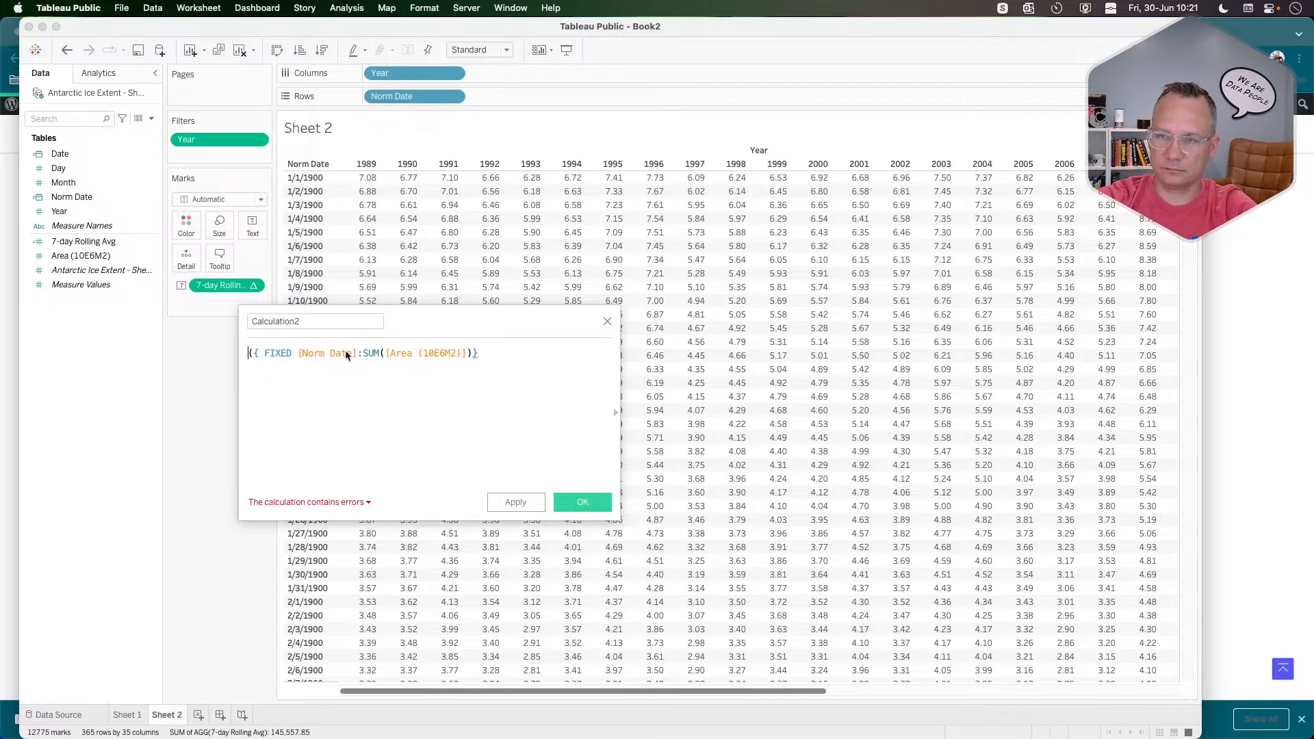
{"action": "type", "text": "sum"}
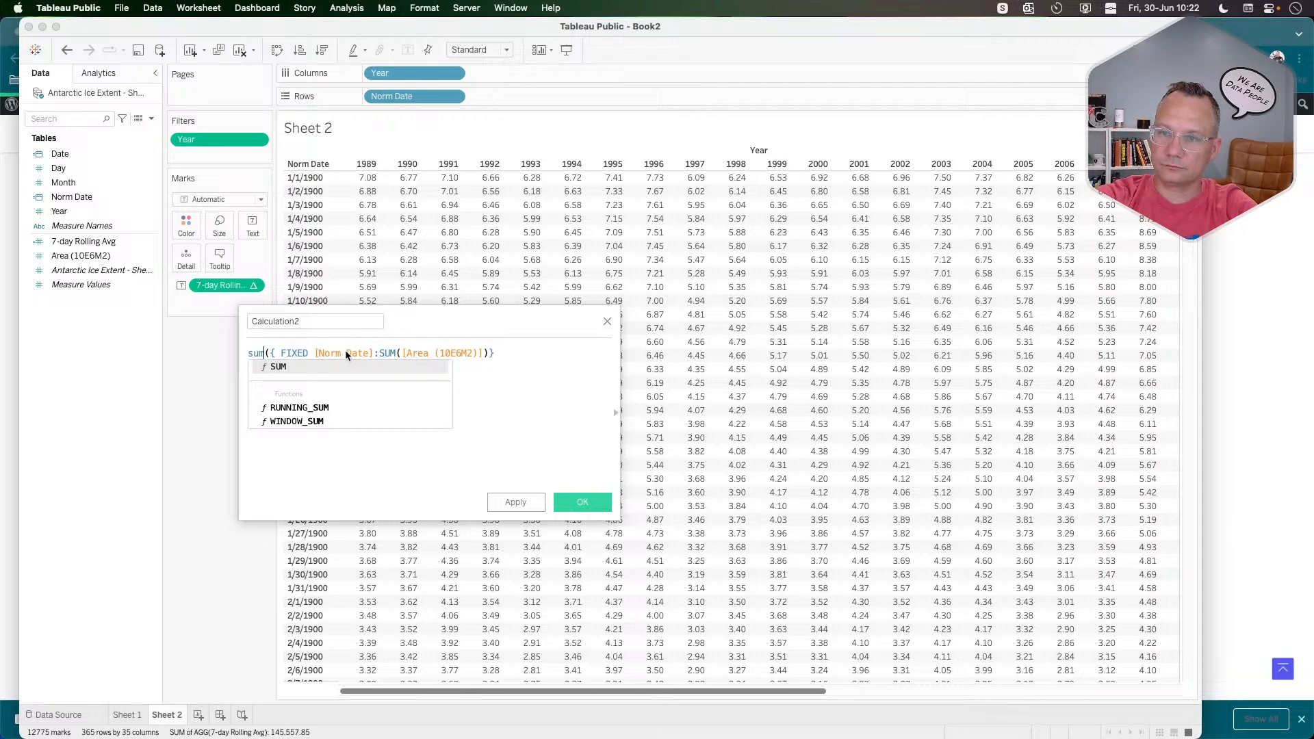
{"action": "key", "text": "End"}
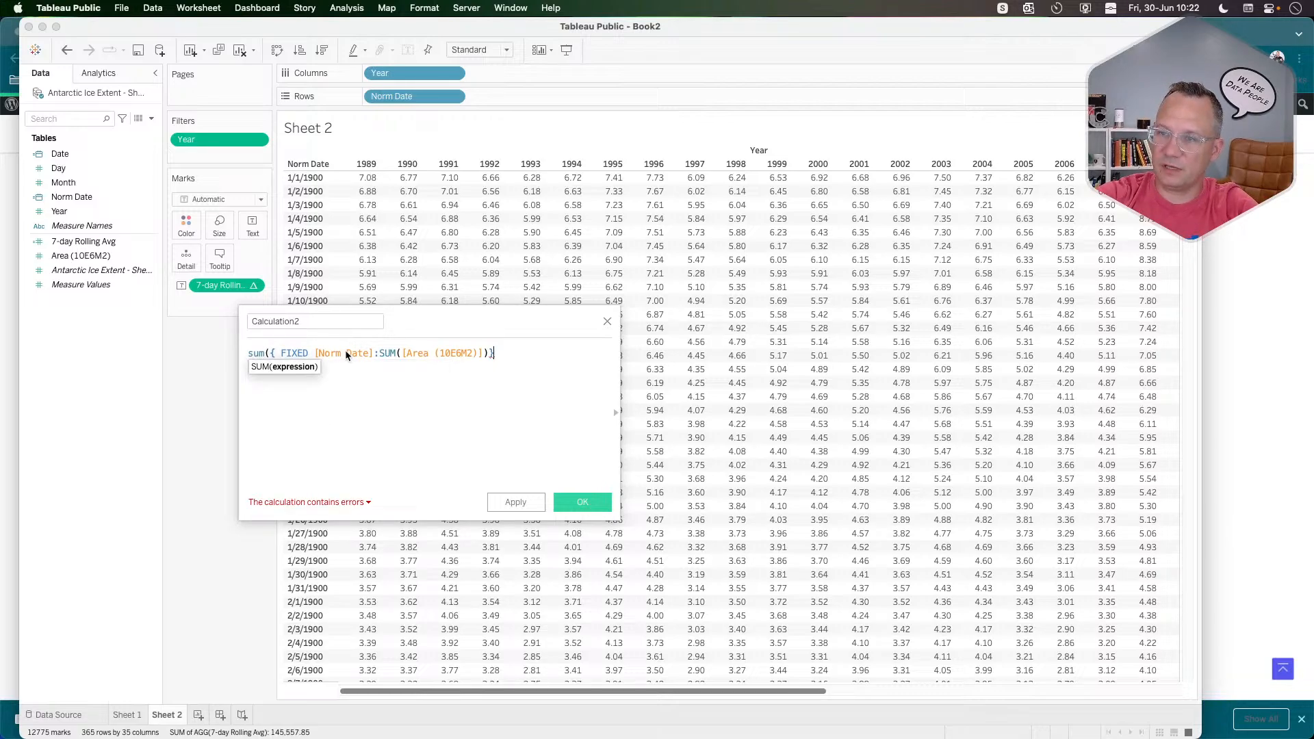
{"action": "type", "text": ")"}
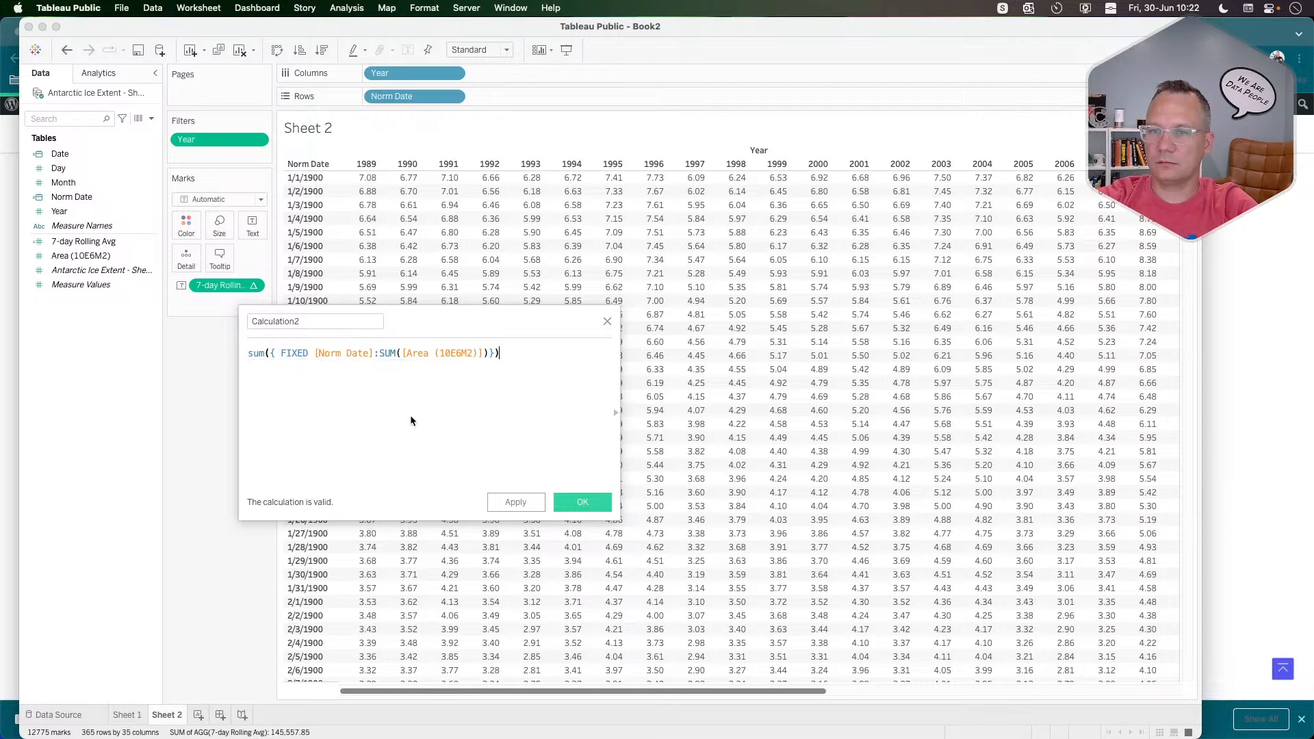
Name the new calculated field "Norm Date".
{"action": "double_click", "coordinate": [332, 322]}
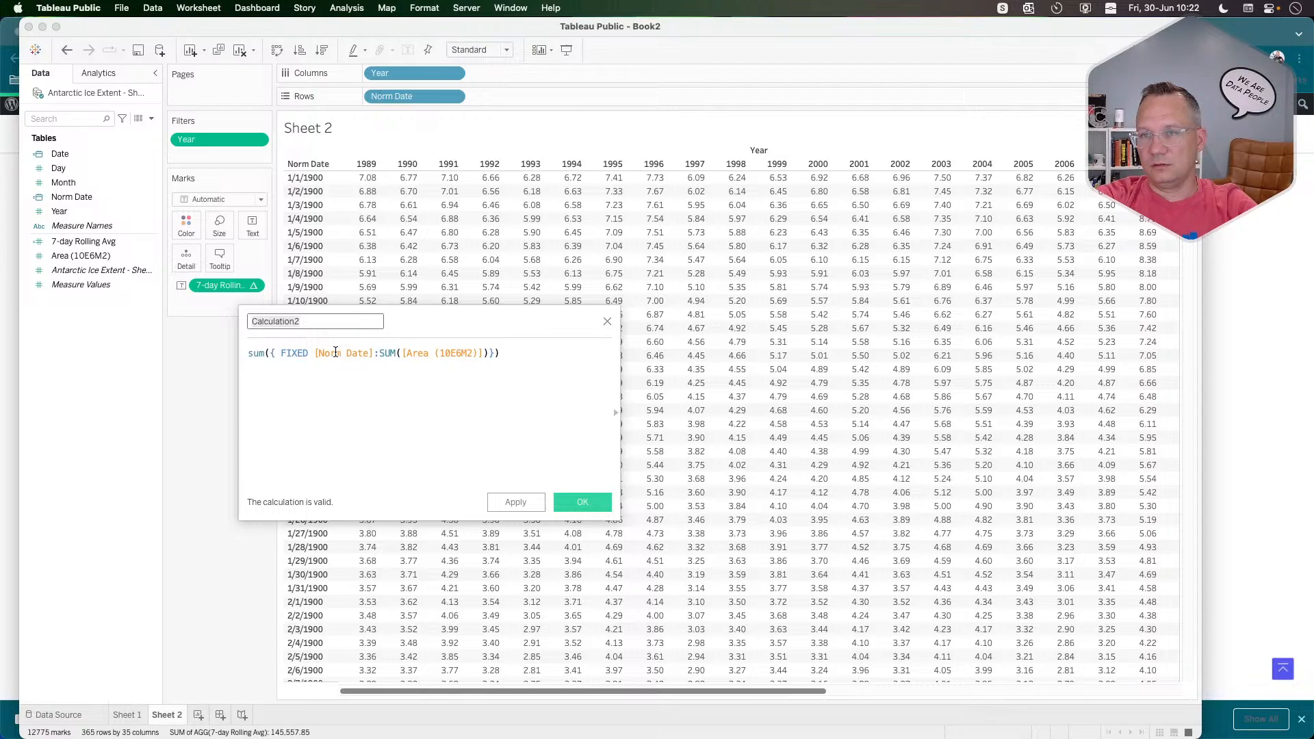
{"action": "type", "text": "Norm Dte"}
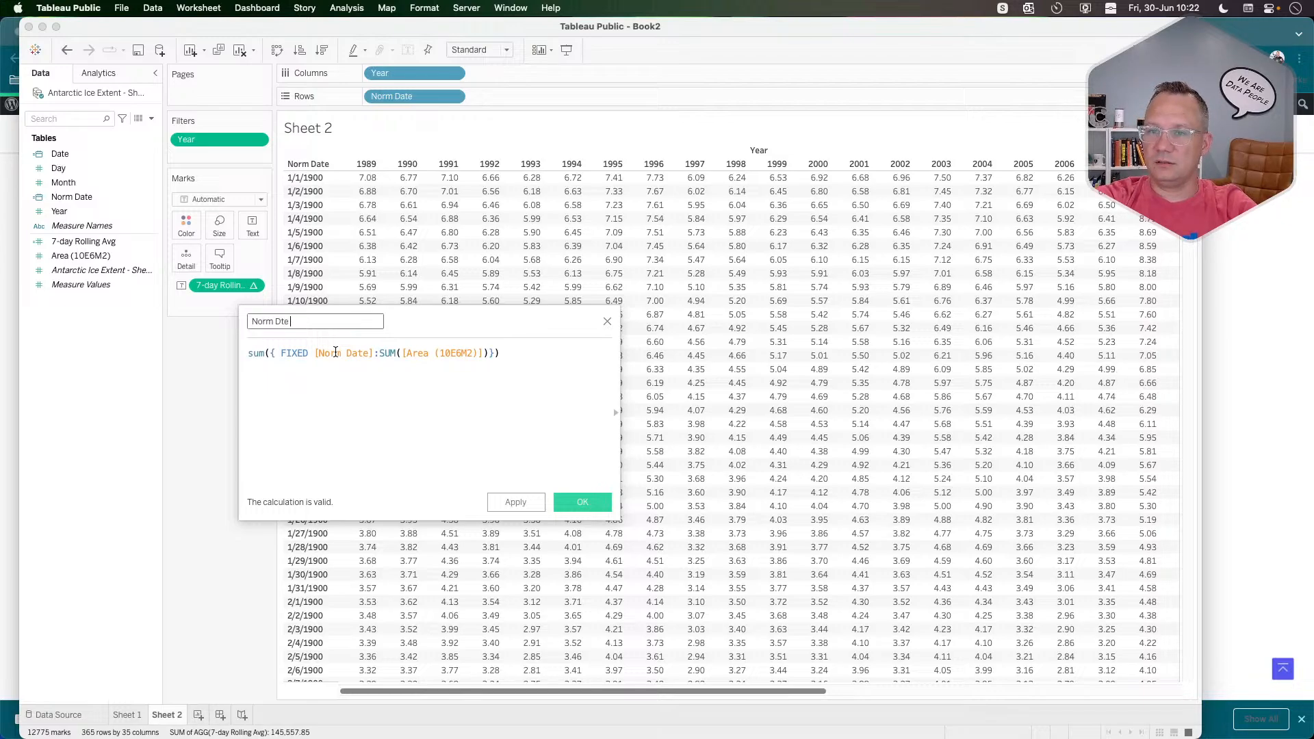
{"action": "key", "text": "BackSpace"}
{"action": "key", "text": "BackSpace"}
{"action": "type", "text": "ate"}
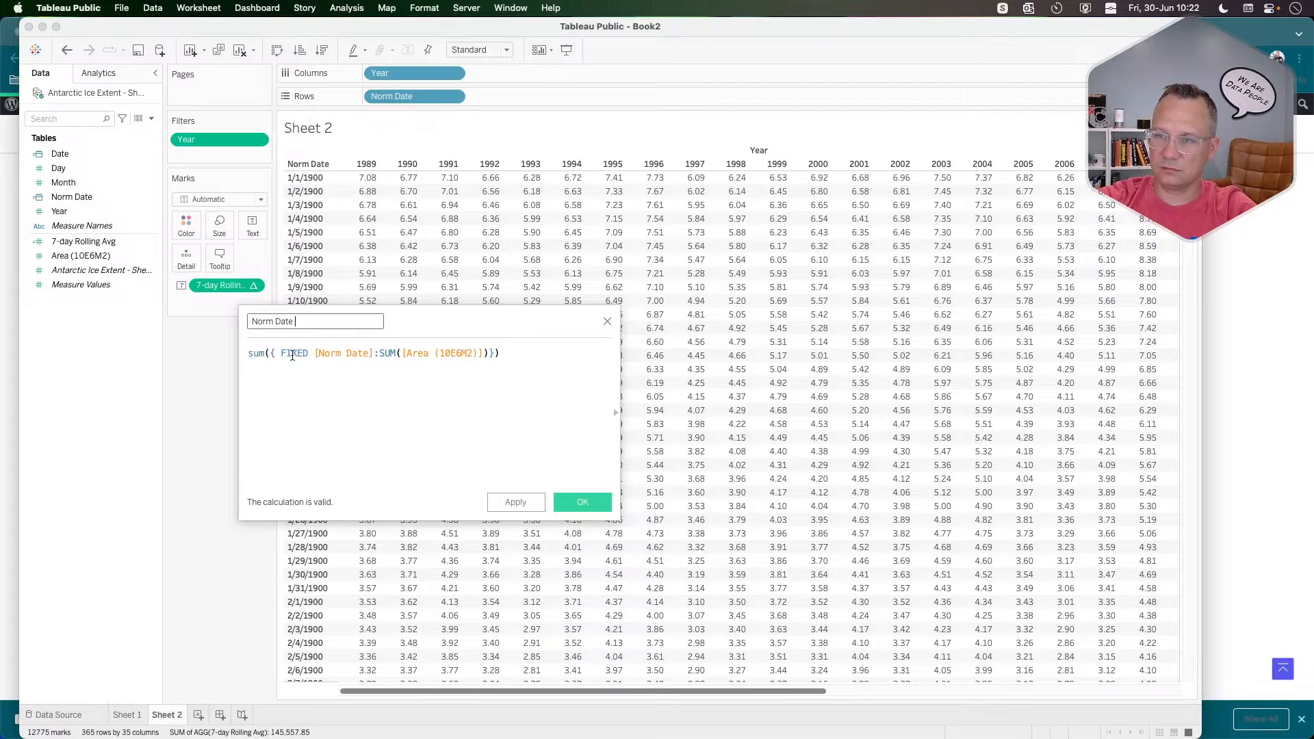
Change the formula's outer aggregation to avg, extend the field name to "Norm Date avg" and save the calculation.
{"action": "left_click", "coordinate": [258, 354]}
{"action": "triple_click", "coordinate": [258, 354]}
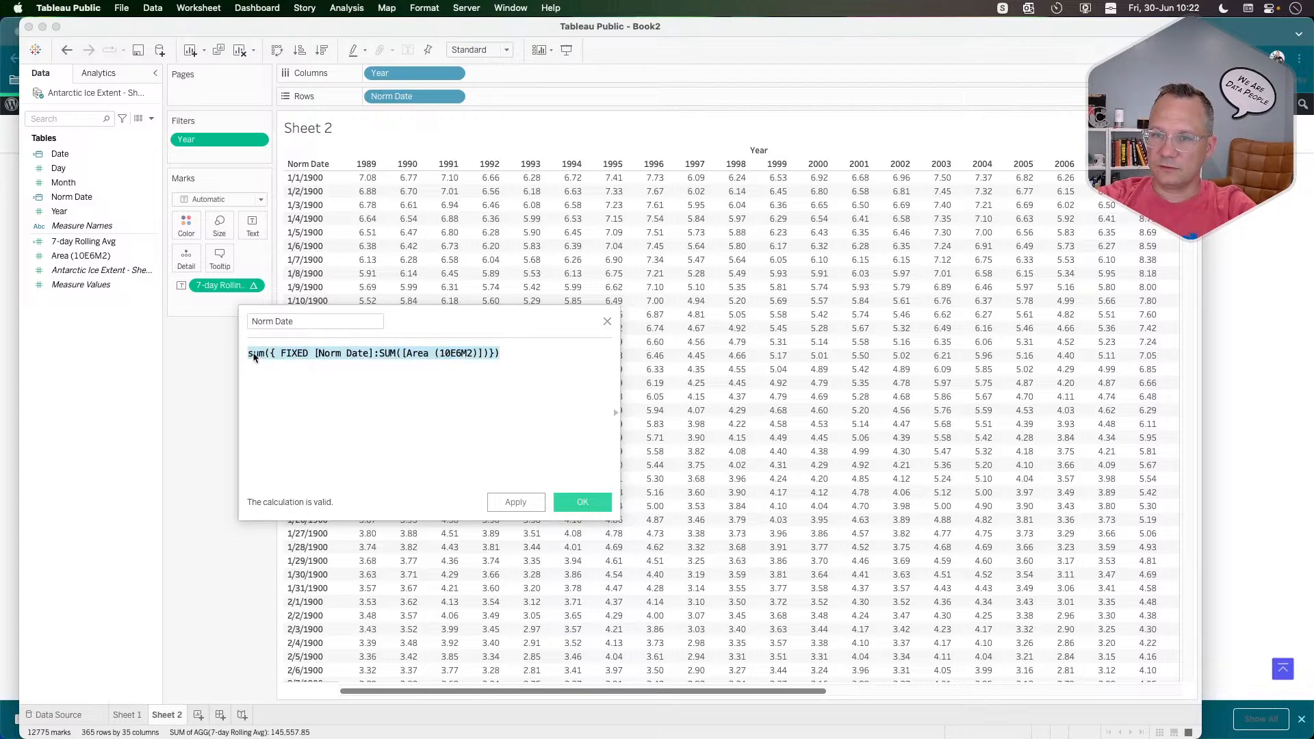
{"action": "left_click", "coordinate": [253, 354]}
{"action": "double_click", "coordinate": [254, 353]}
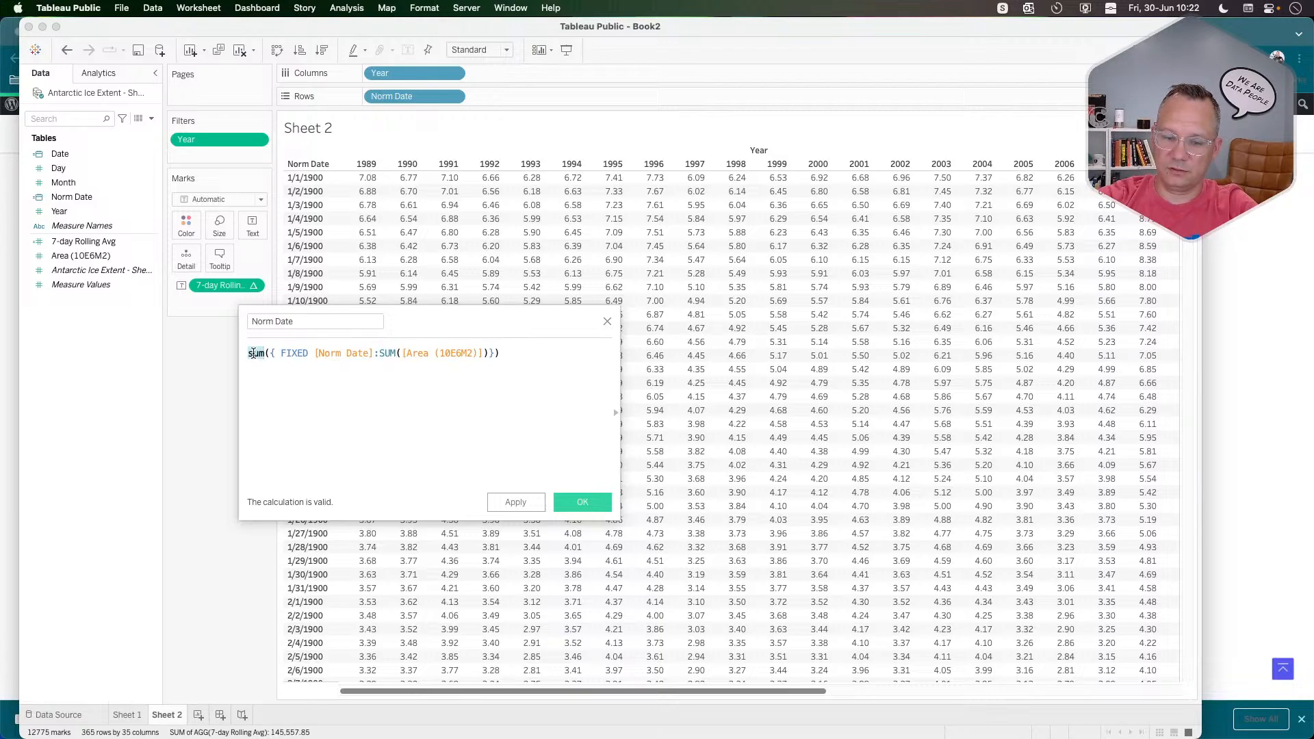
{"action": "type", "text": "avg"}
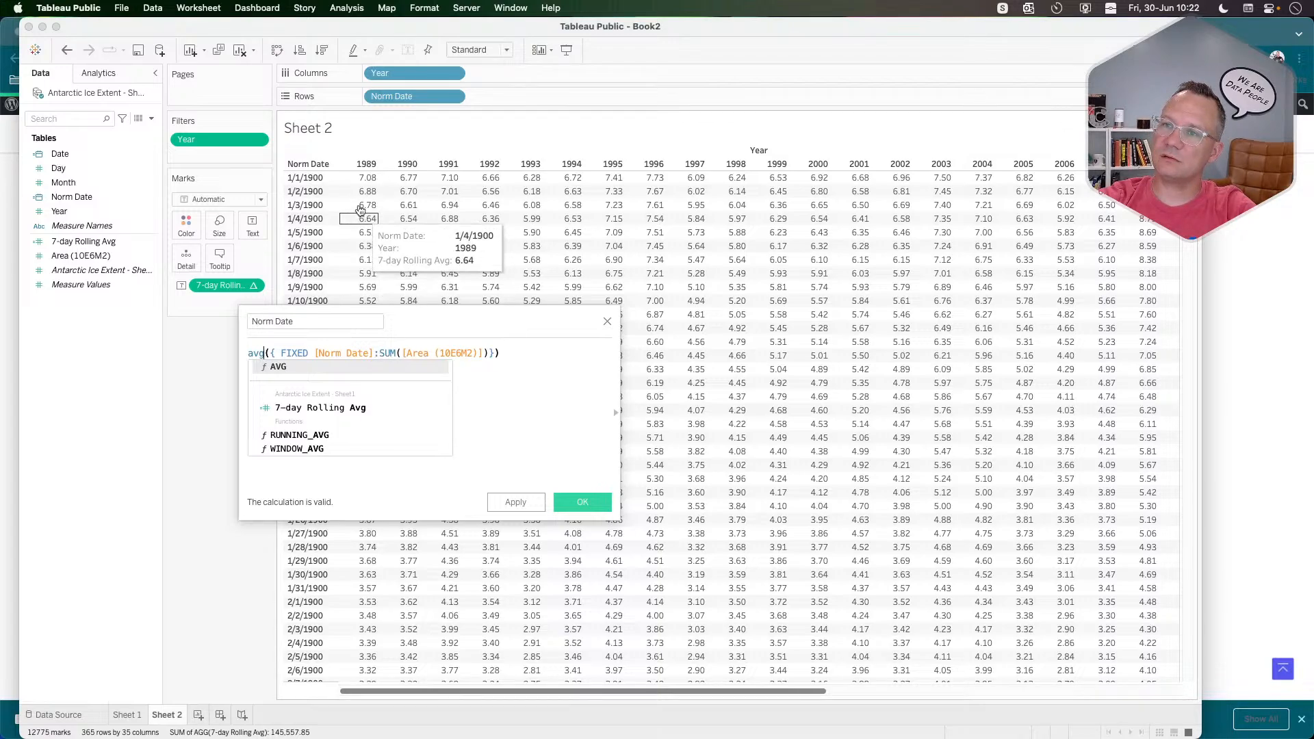
{"action": "left_click", "coordinate": [536, 385]}
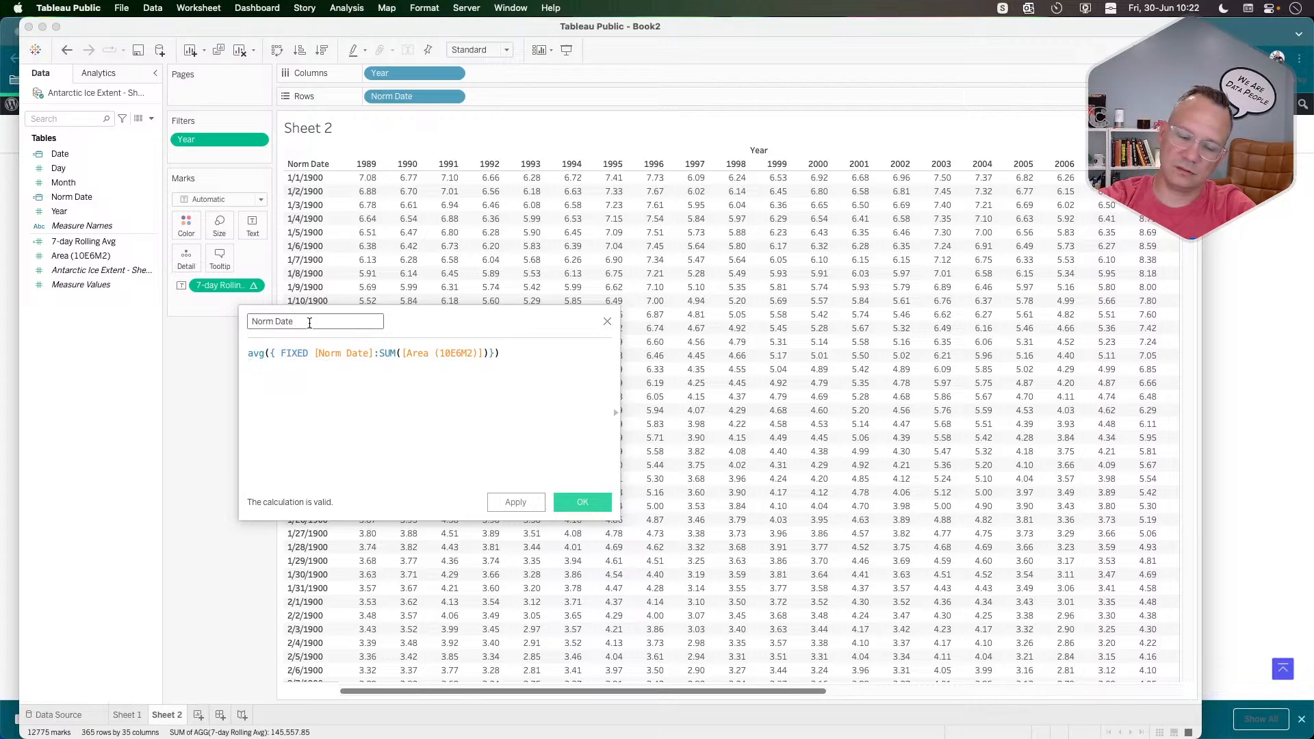
{"action": "type", "text": "avg"}
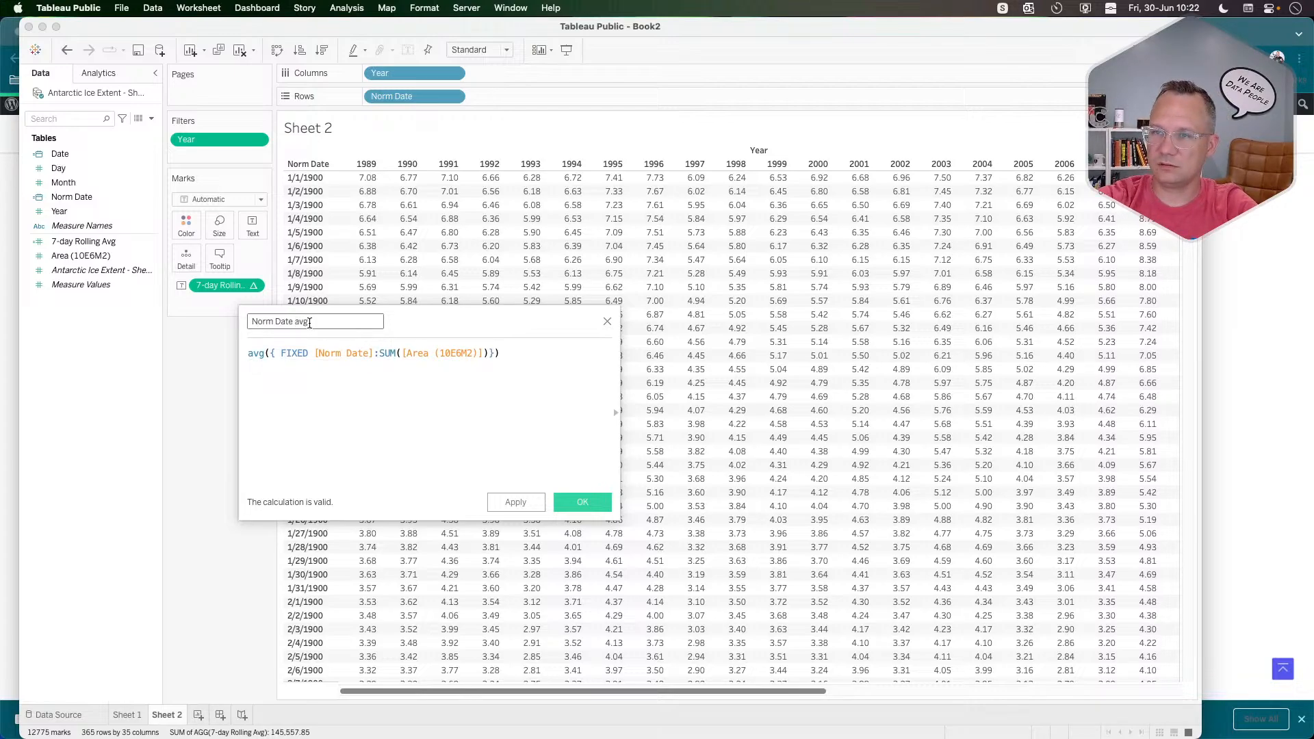
{"action": "left_click", "coordinate": [582, 501]}
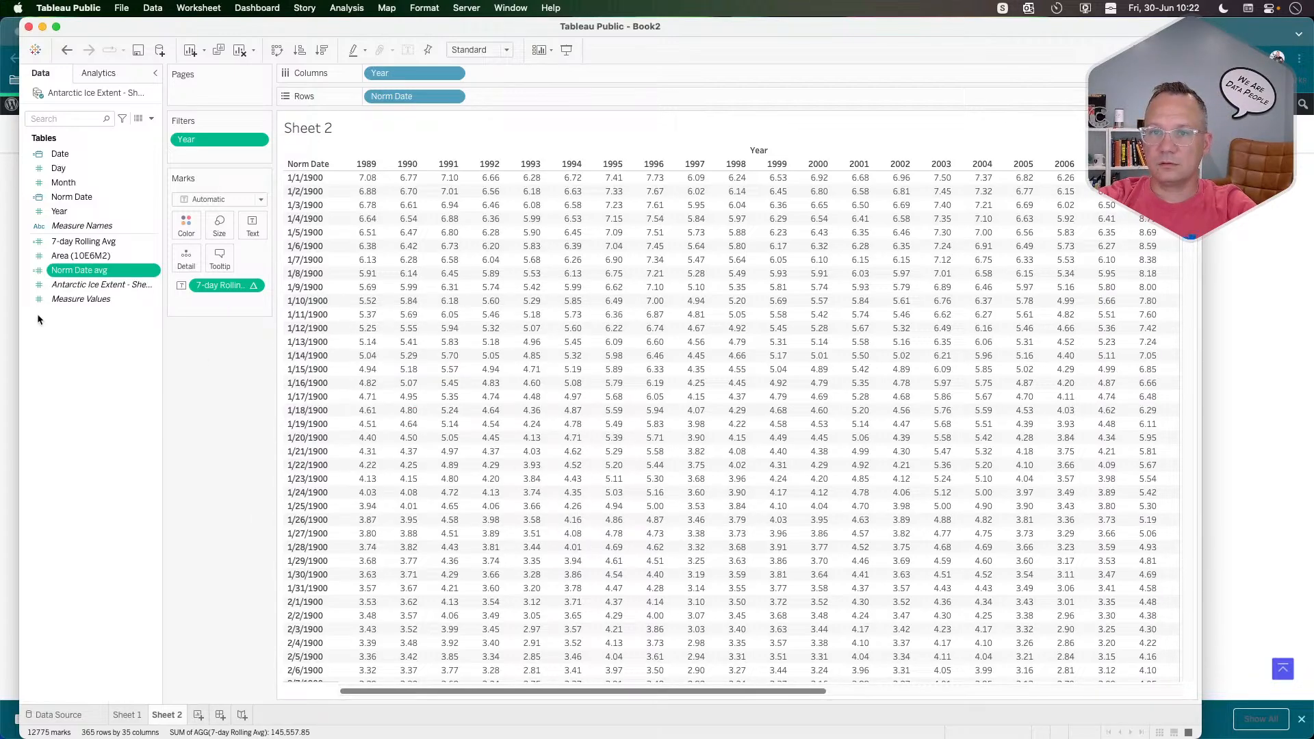
Add Norm Date avg to the table and place Measure Names on the columns after Year.
{"action": "double_click", "coordinate": [74, 272]}
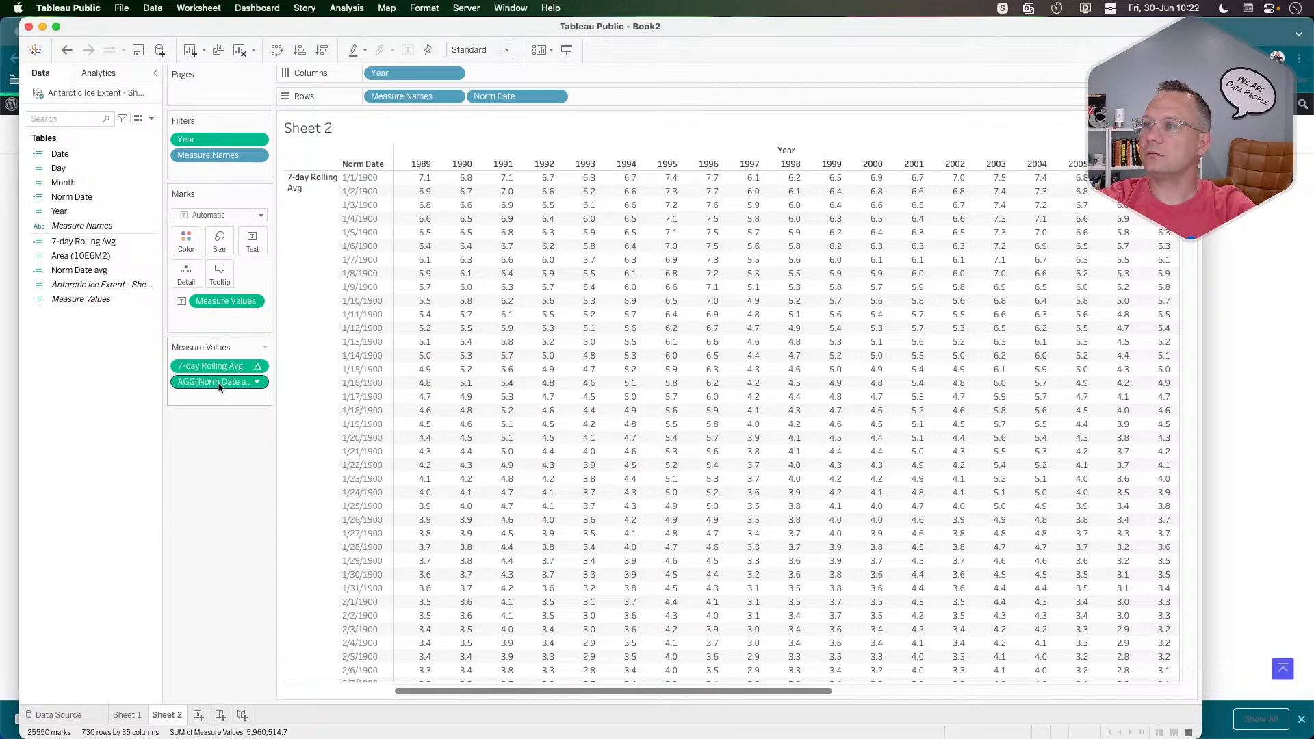
{"action": "left_click_drag", "start_coordinate": [219, 386], "coordinate": [532, 73]}
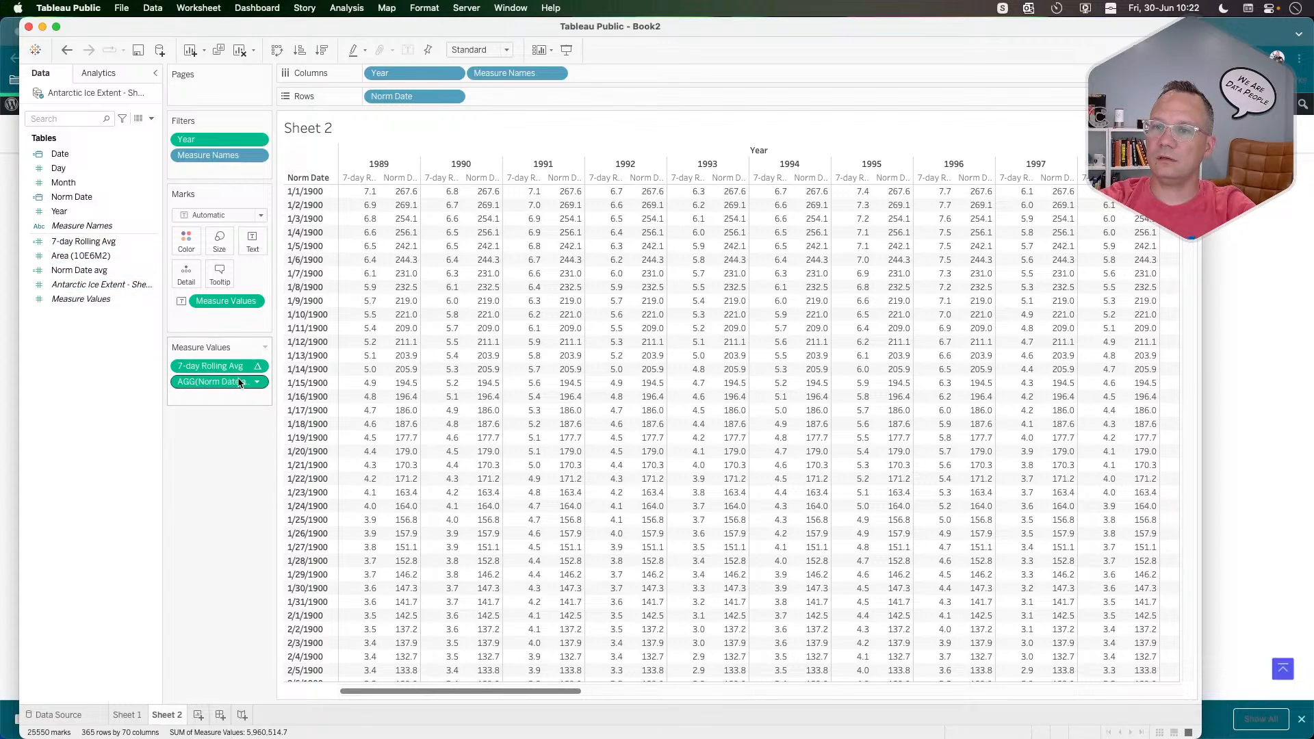
Open the Norm Date avg calculation for editing and change its outer aggregation to sum.
{"action": "left_click", "coordinate": [88, 271]}
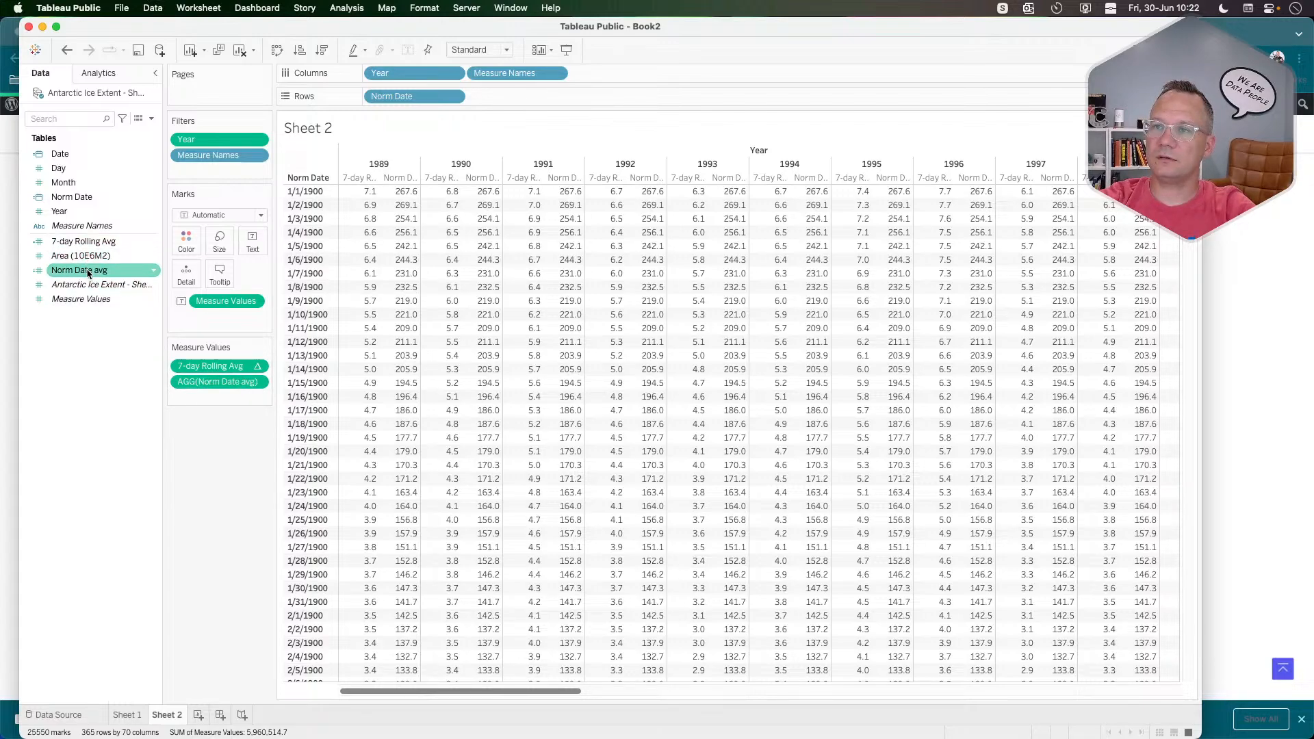
{"action": "right_click", "coordinate": [88, 271]}
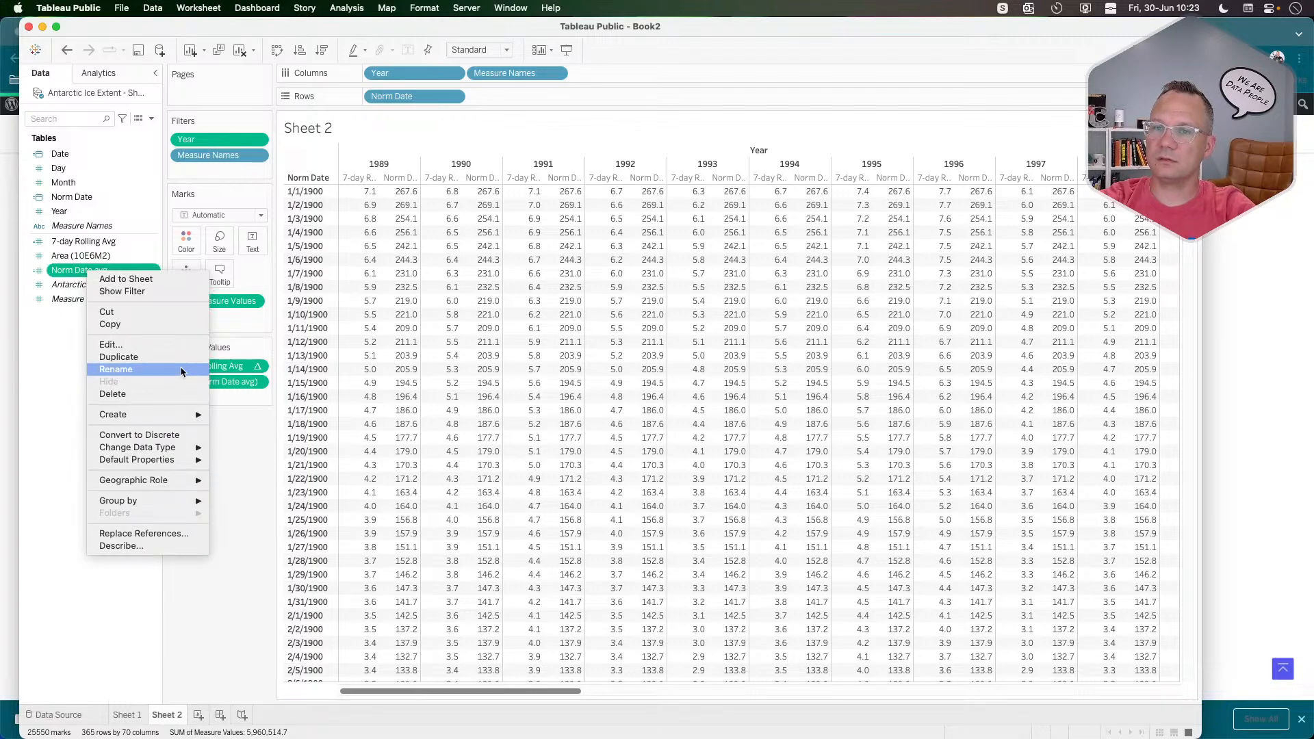
{"action": "left_click", "coordinate": [125, 345]}
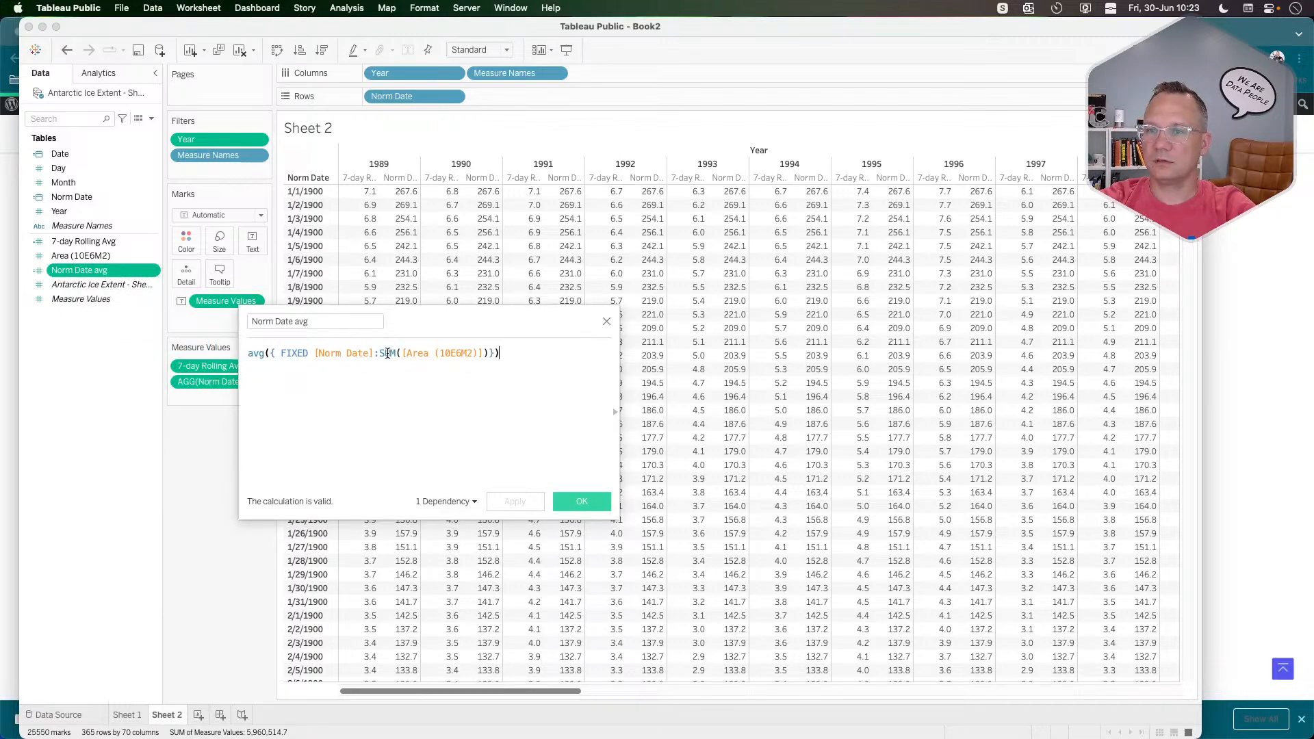
{"action": "double_click", "coordinate": [255, 352]}
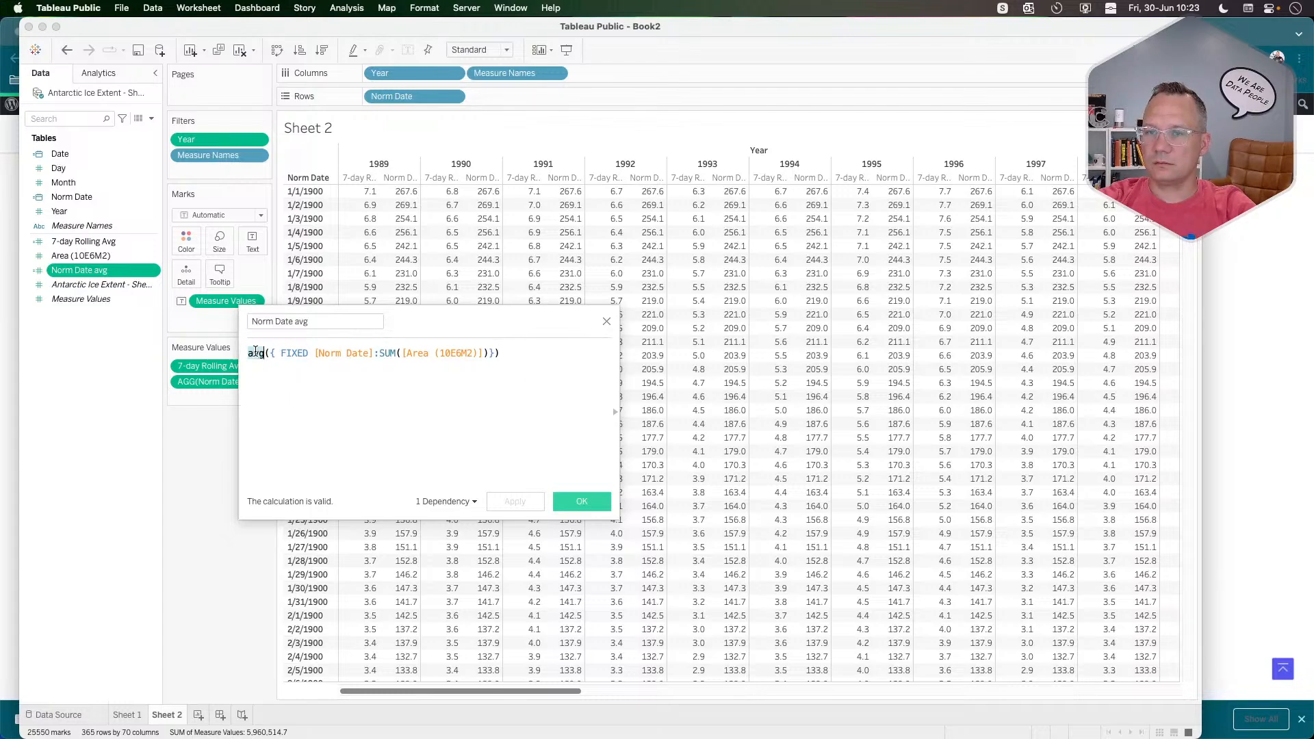
{"action": "type", "text": "sum"}
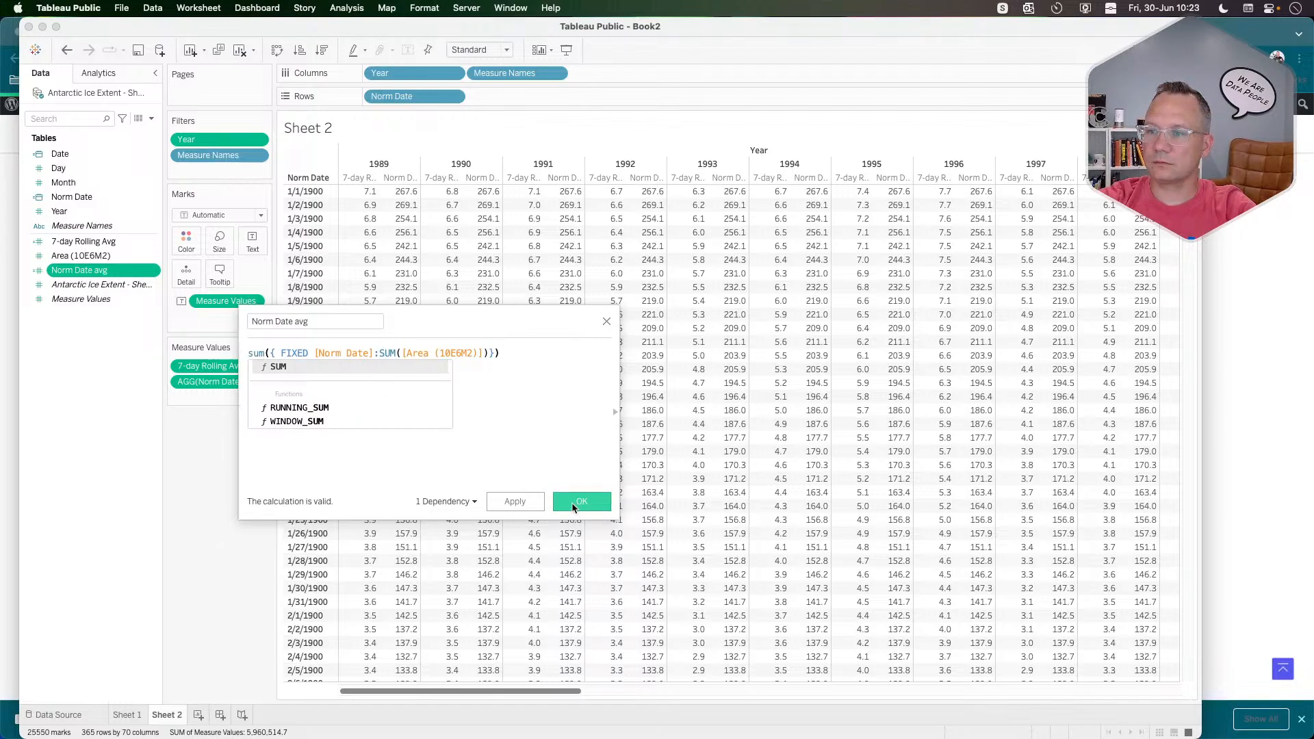
Remove the outer sum from the Norm Date avg formula, change the aggregation inside the FIXED expression to avg and apply it.
{"action": "left_click", "coordinate": [269, 352]}
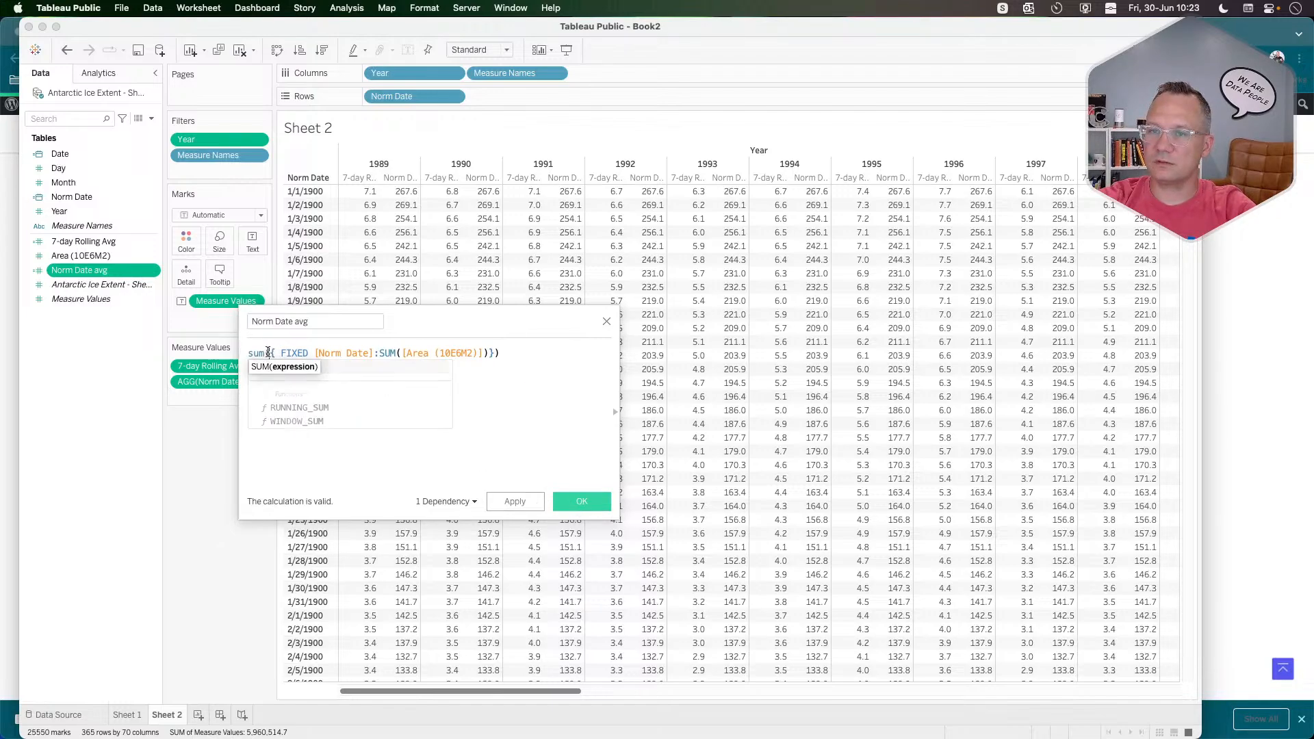
{"action": "left_click_drag", "start_coordinate": [269, 353], "coordinate": [249, 352]}
{"action": "key", "text": "BackSpace"}
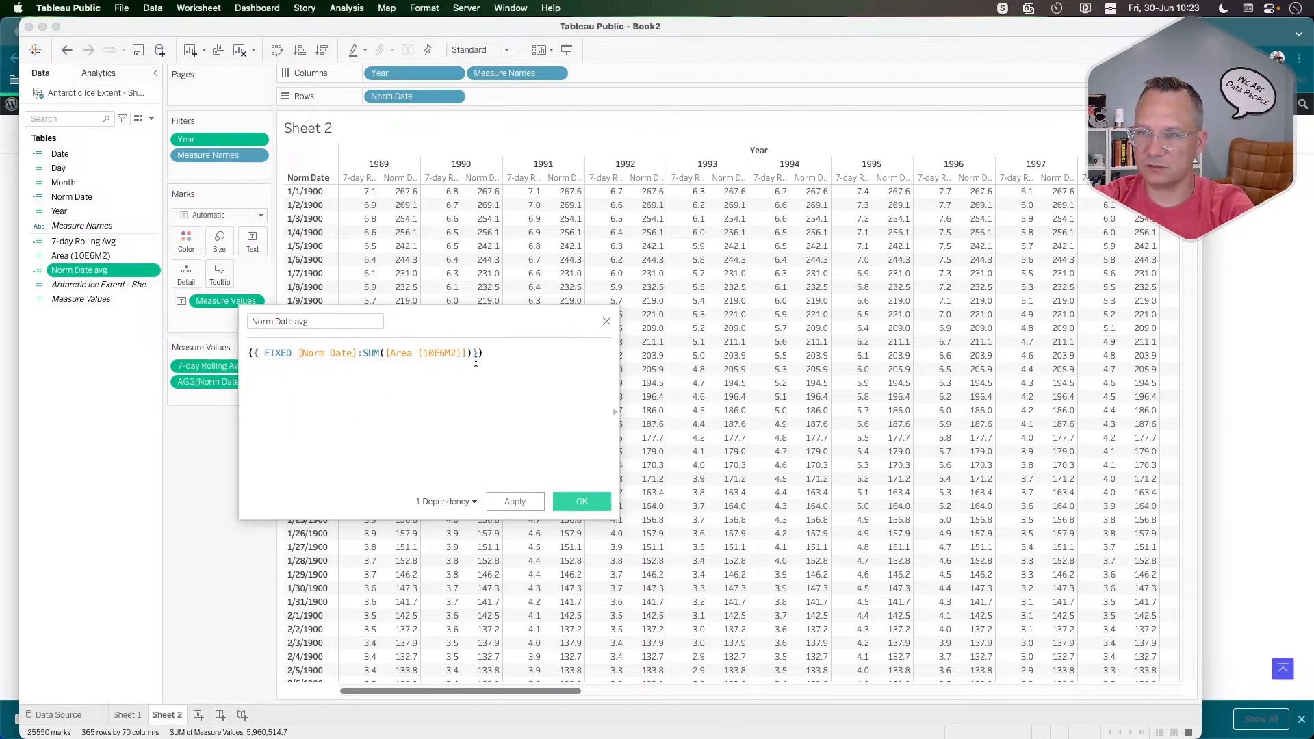
{"action": "double_click", "coordinate": [369, 353]}
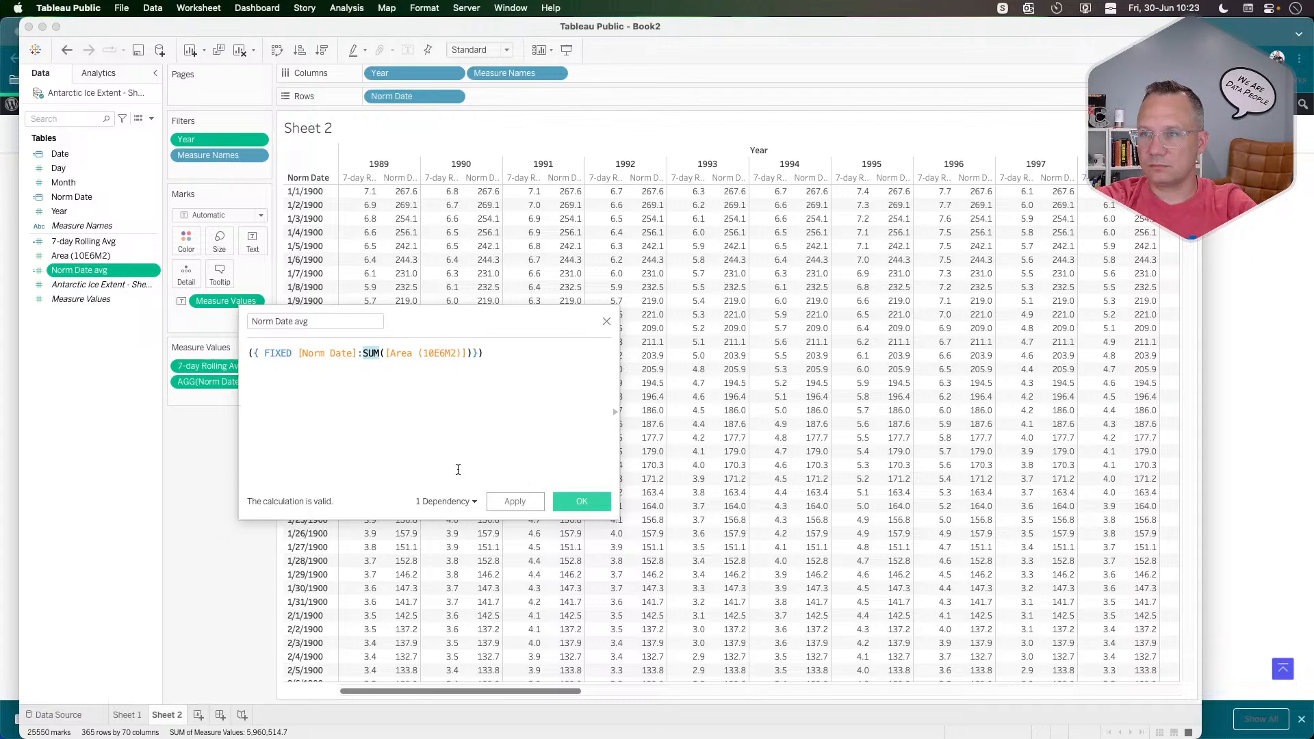
{"action": "type", "text": "avg"}
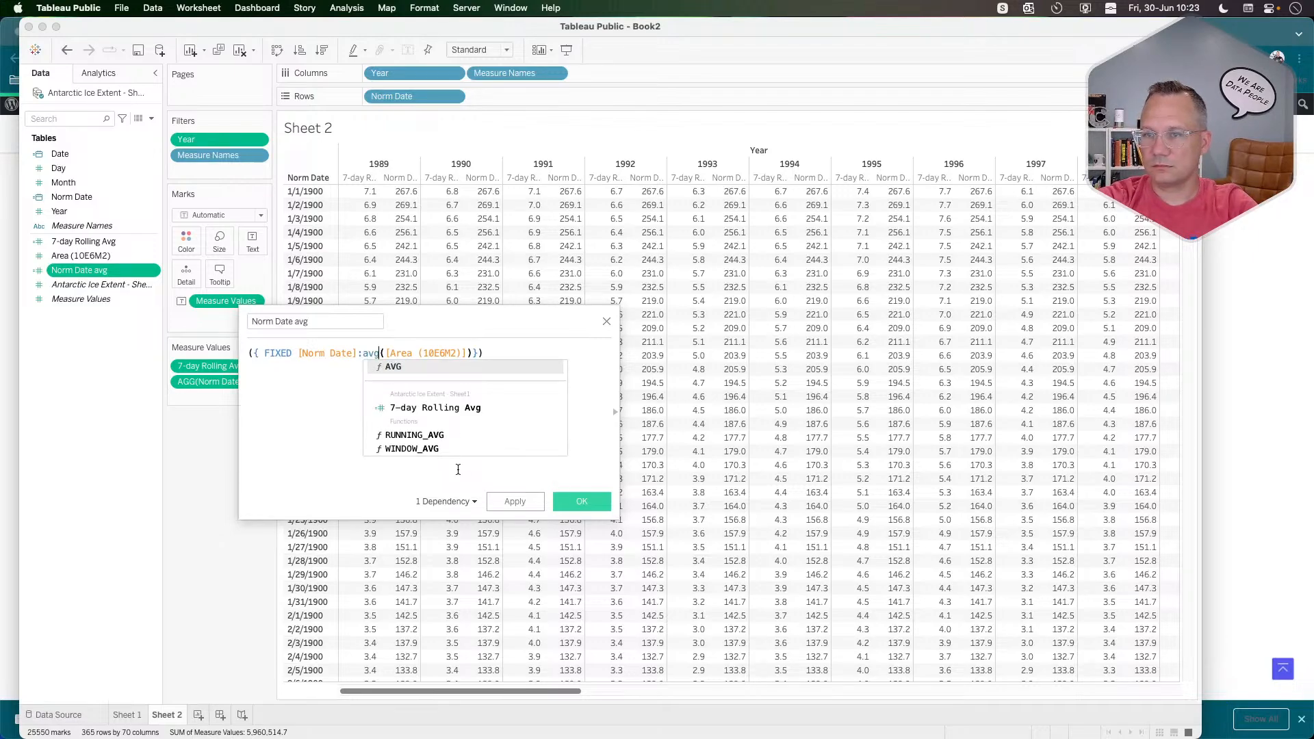
{"action": "left_click", "coordinate": [532, 505]}
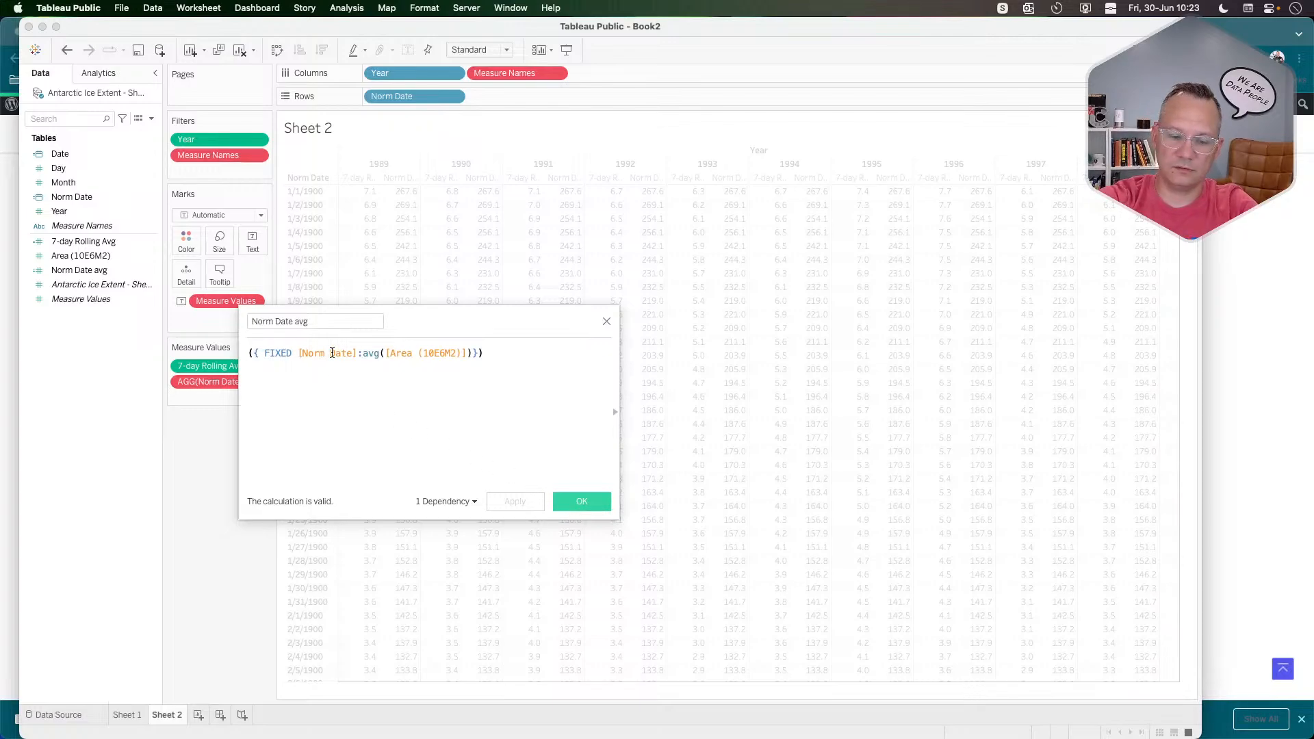
Put sum back in front of the parenthesised FIXED expression and save the Norm Date avg calculation.
{"action": "type", "text": "sum"}
{"action": "left_click", "coordinate": [515, 501]}
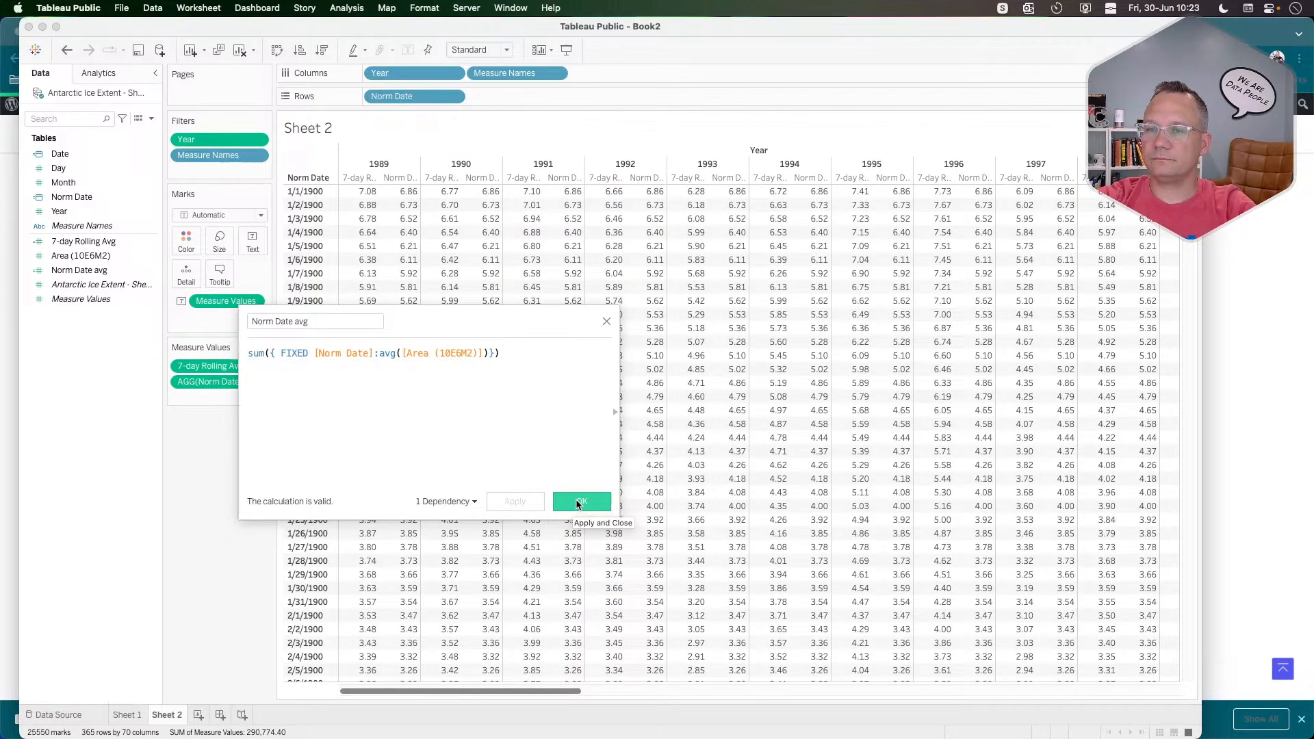
{"action": "left_click", "coordinate": [385, 354]}
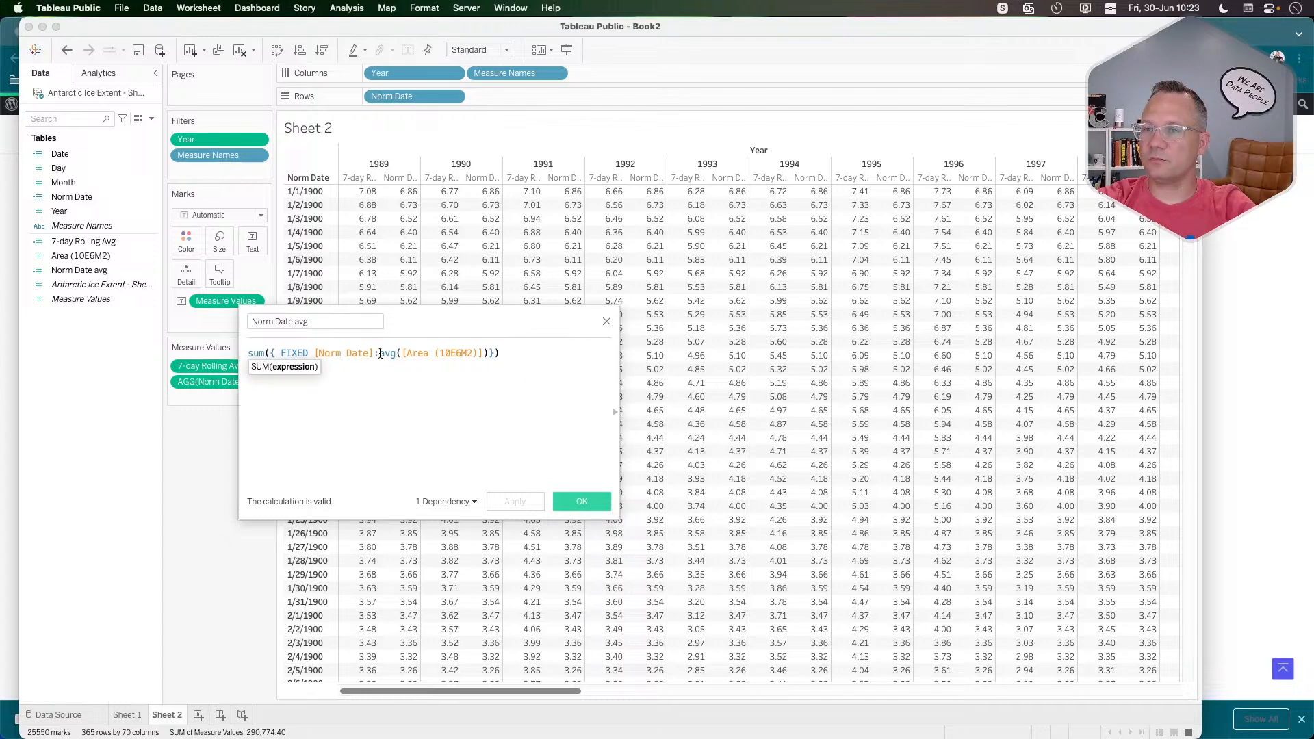
{"action": "left_click", "coordinate": [397, 354]}
{"action": "type", "text": "("}
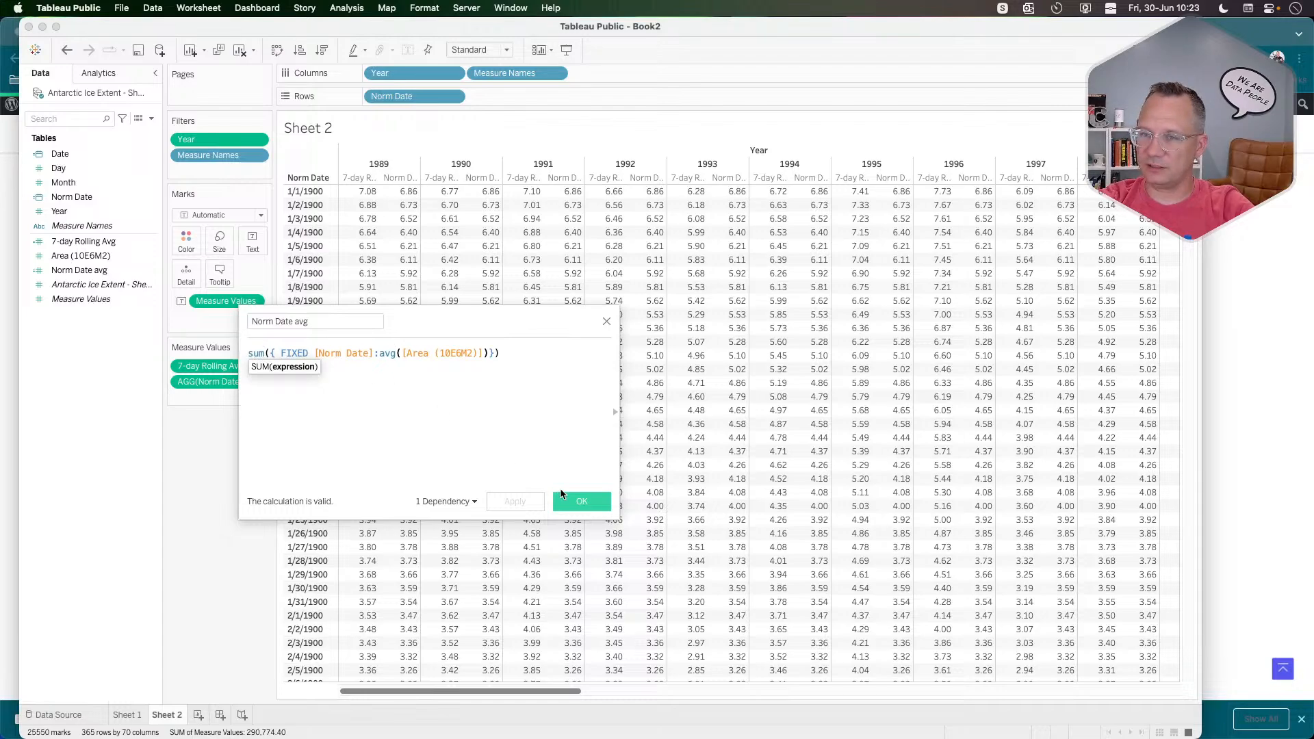
{"action": "left_click", "coordinate": [579, 503]}
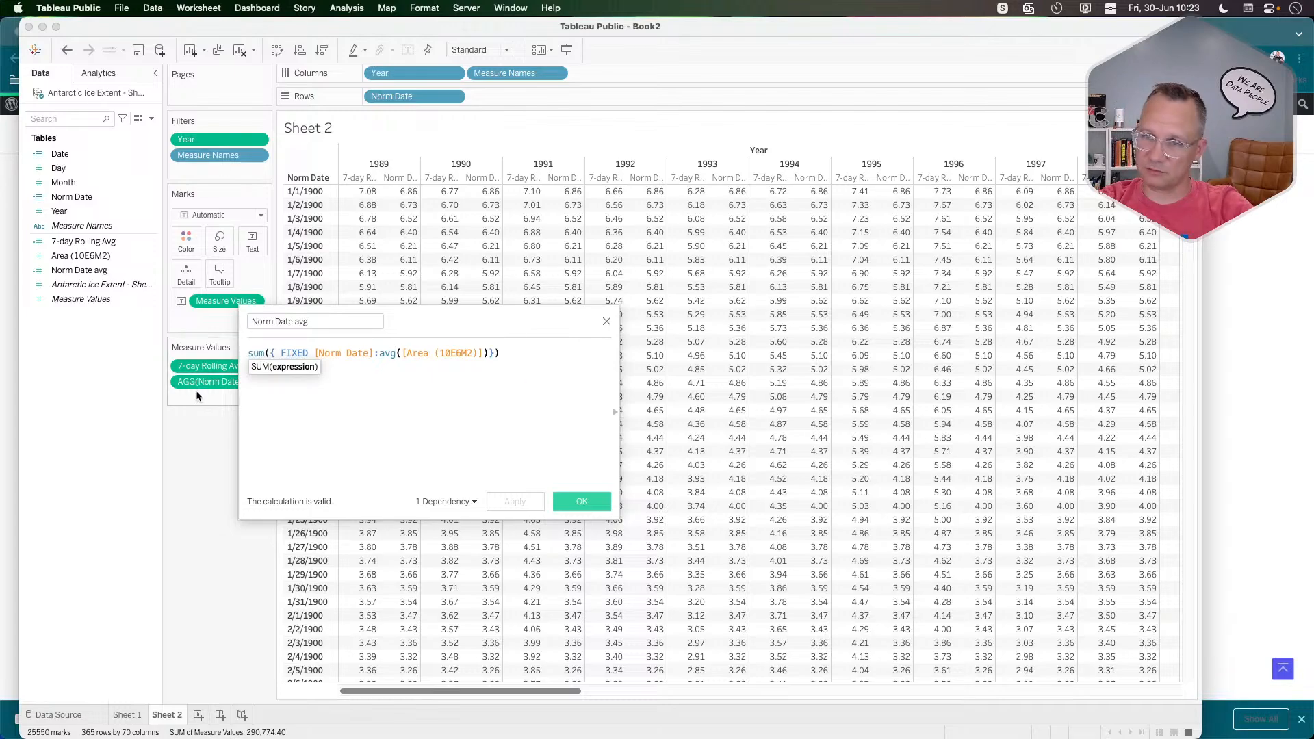
{"action": "left_click", "coordinate": [583, 504]}
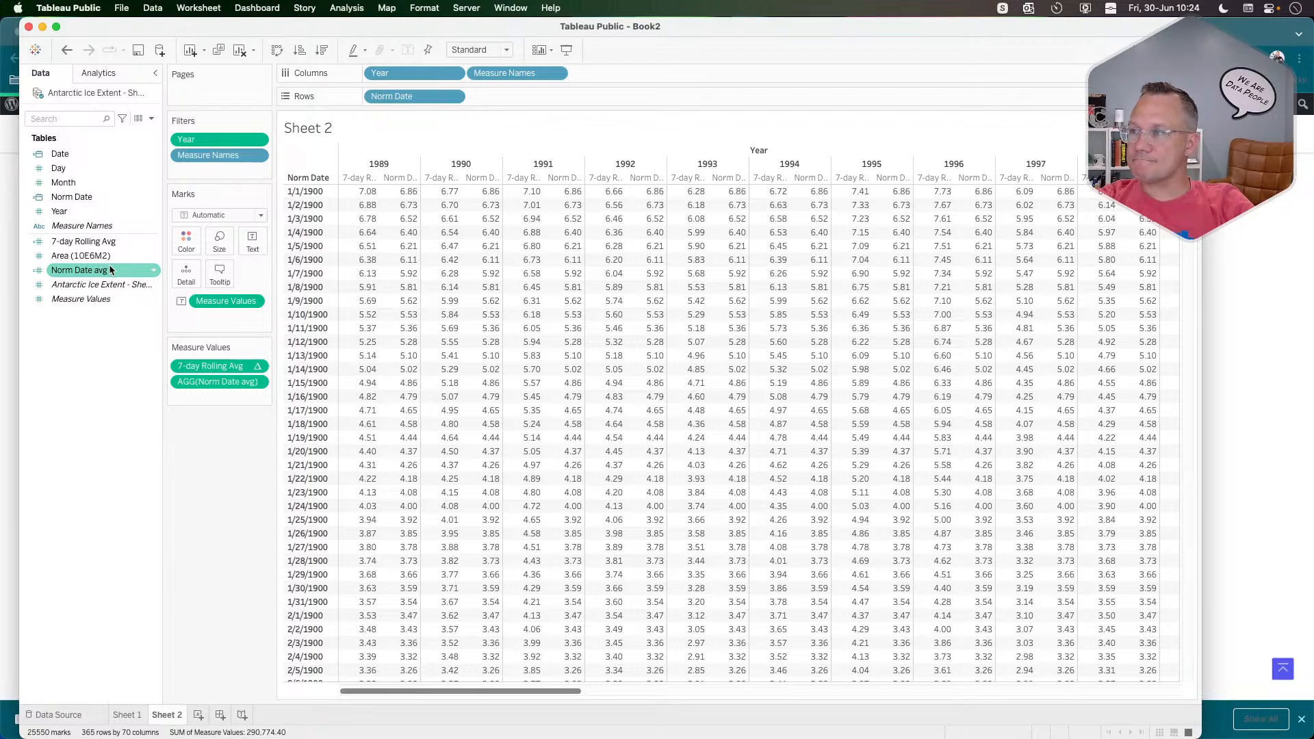
Compare the 1/1/1900 Norm Date avg values for 1989 to 1992 by selecting them together, then clear the selection.
{"action": "left_click", "coordinate": [406, 192]}
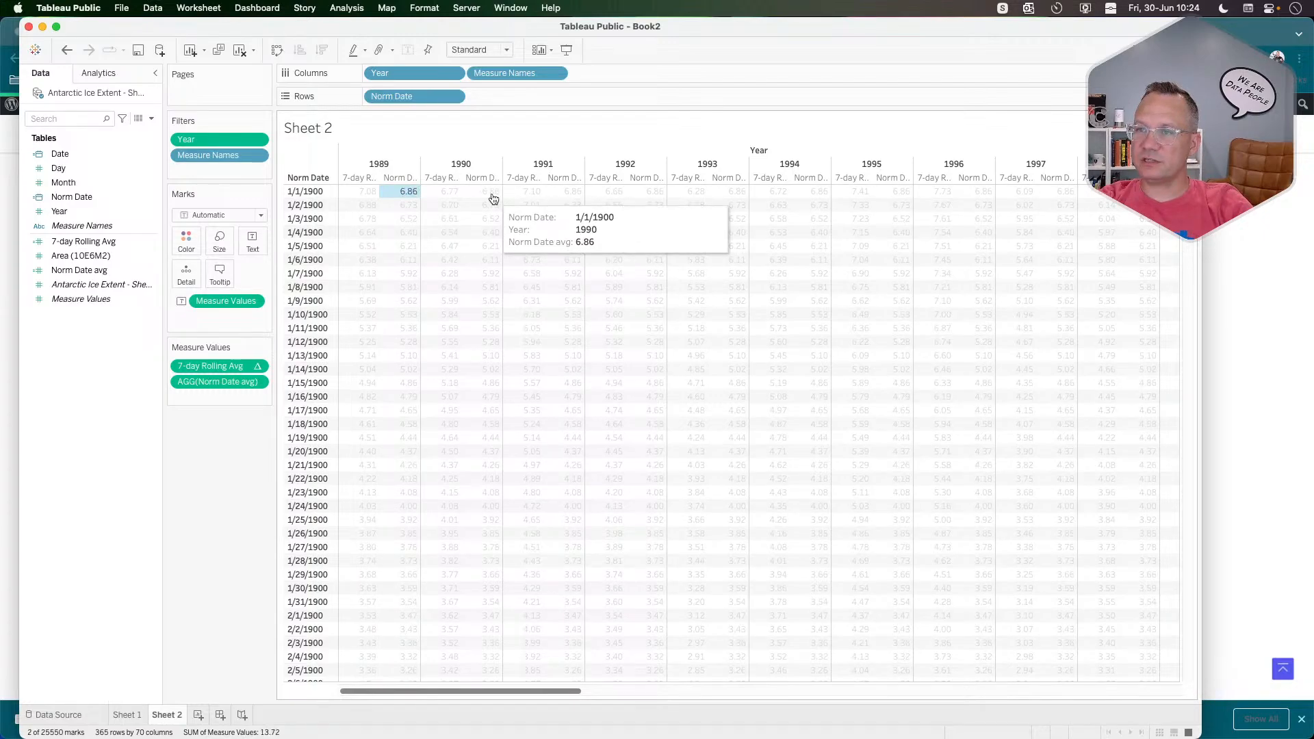
{"action": "left_click", "coordinate": [490, 193], "text": "super"}
{"action": "left_click", "coordinate": [572, 193], "text": "super"}
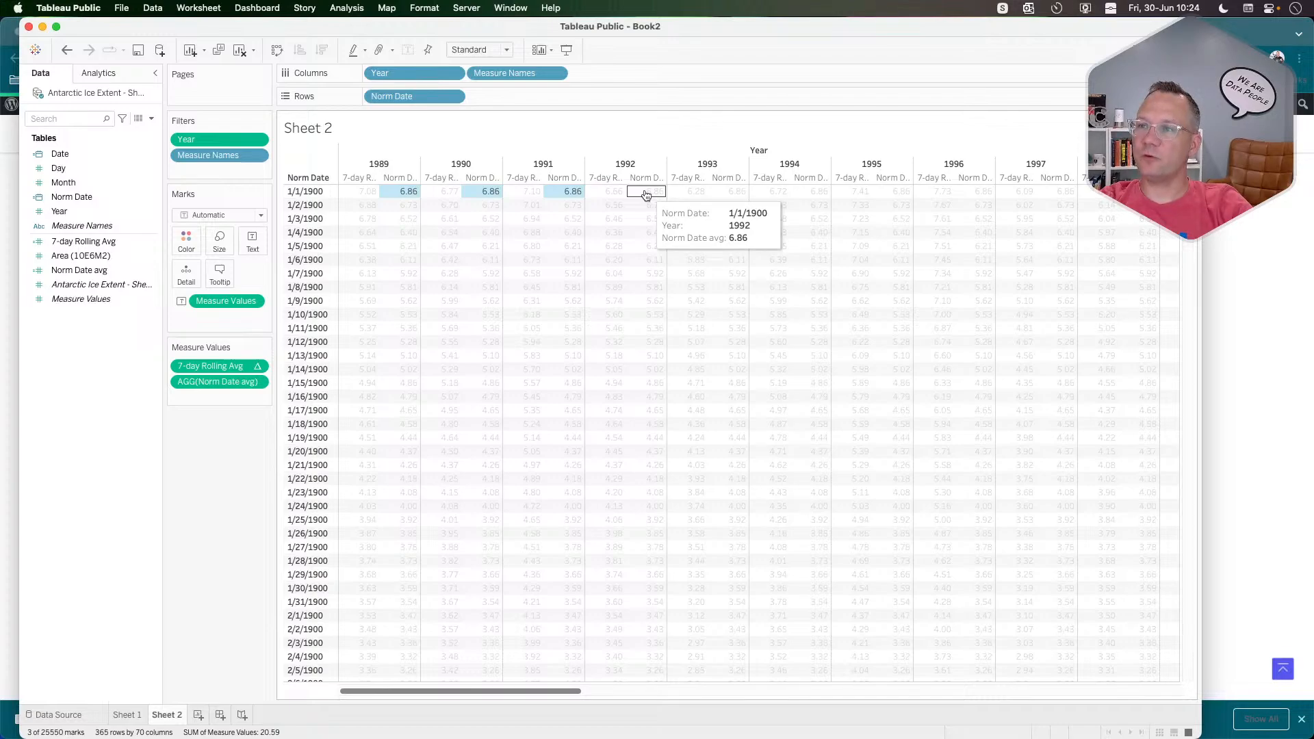
{"action": "left_click", "coordinate": [646, 194], "text": "super"}
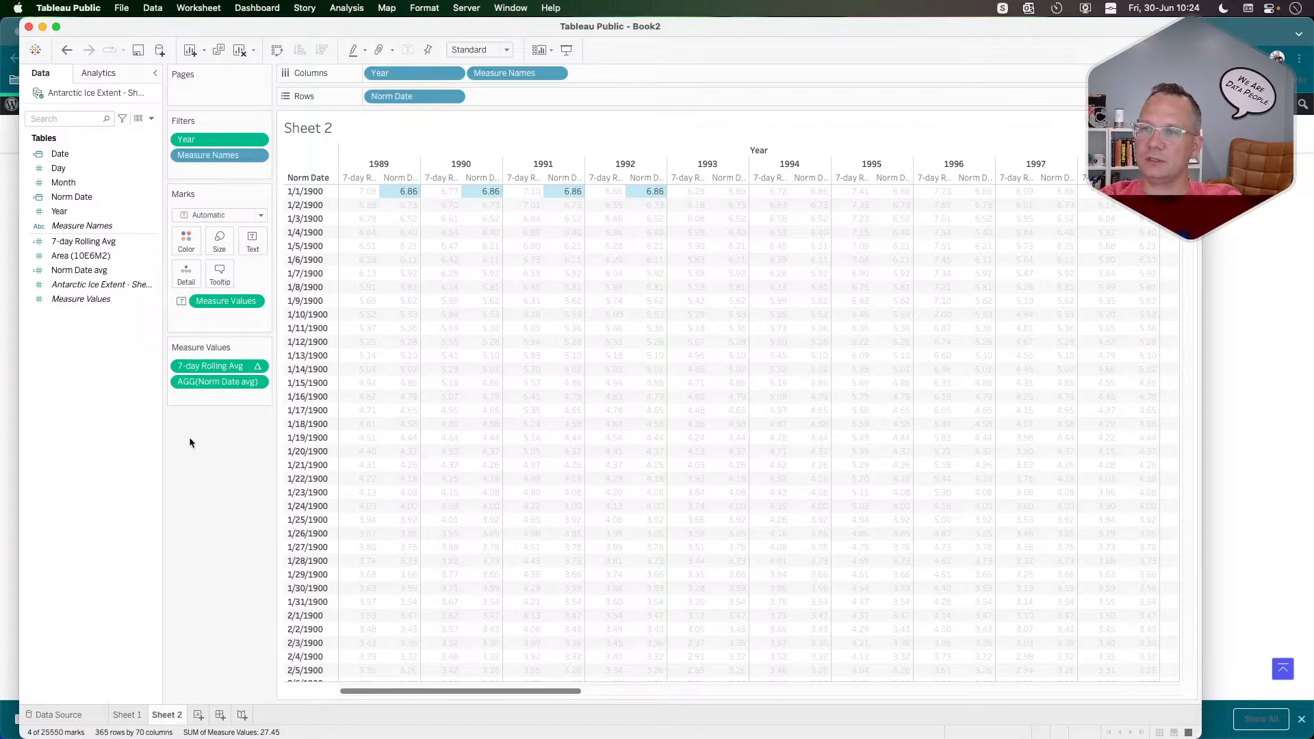
{"action": "key", "text": "Escape"}
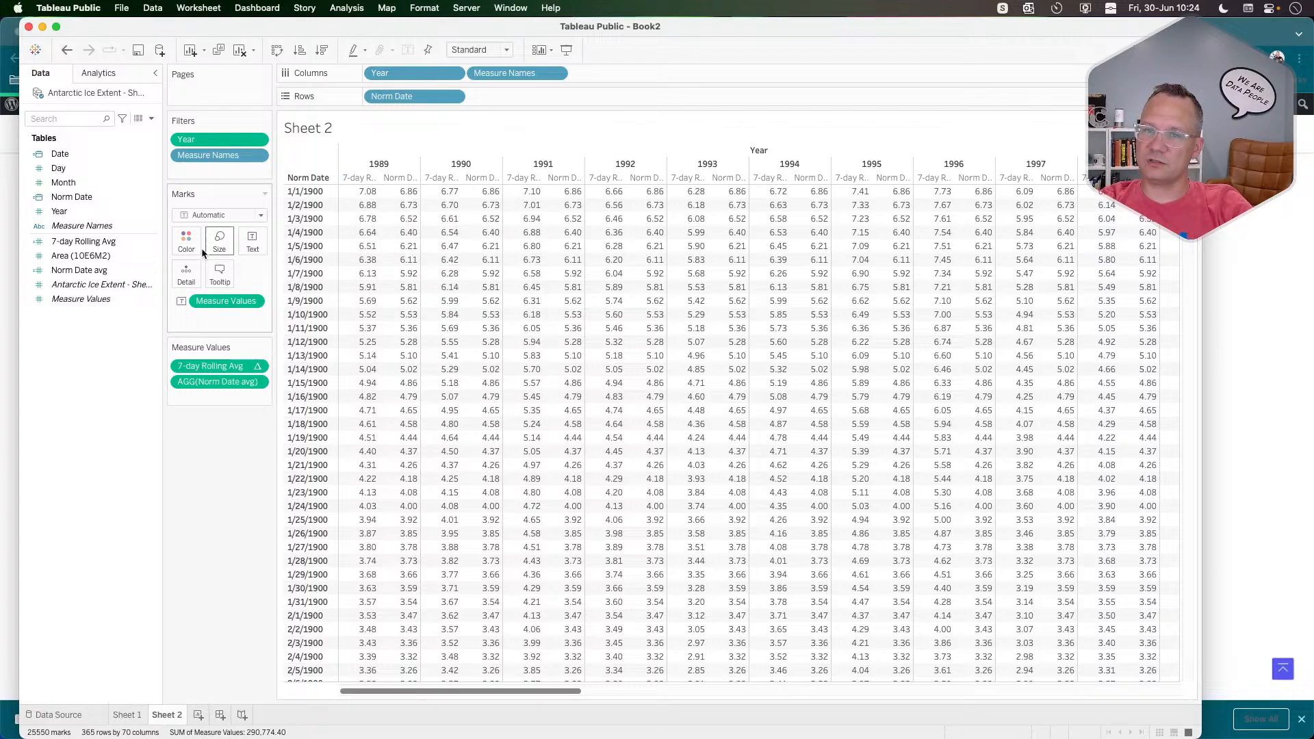
Duplicate the 7-day Rolling Avg calculation and name the copy "7-day Rolling Avg Historical".
{"action": "right_click", "coordinate": [89, 249]}
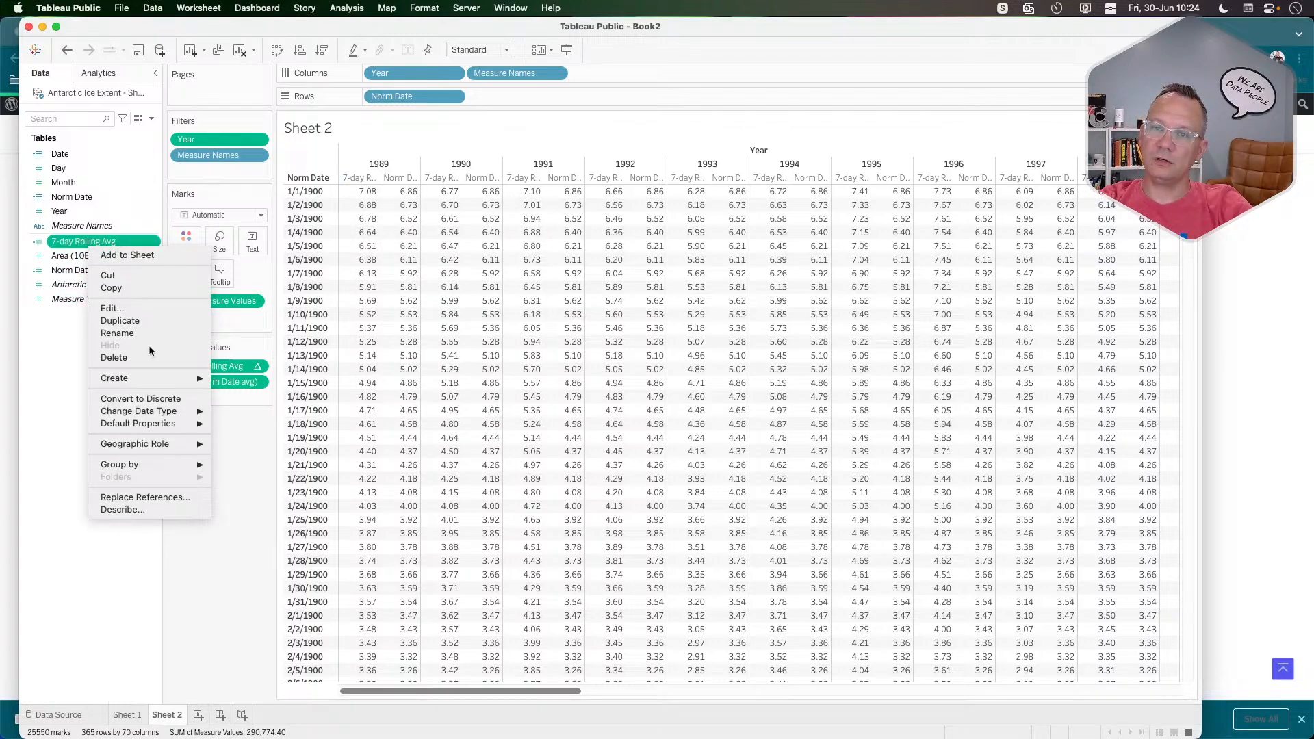
{"action": "left_click", "coordinate": [138, 321]}
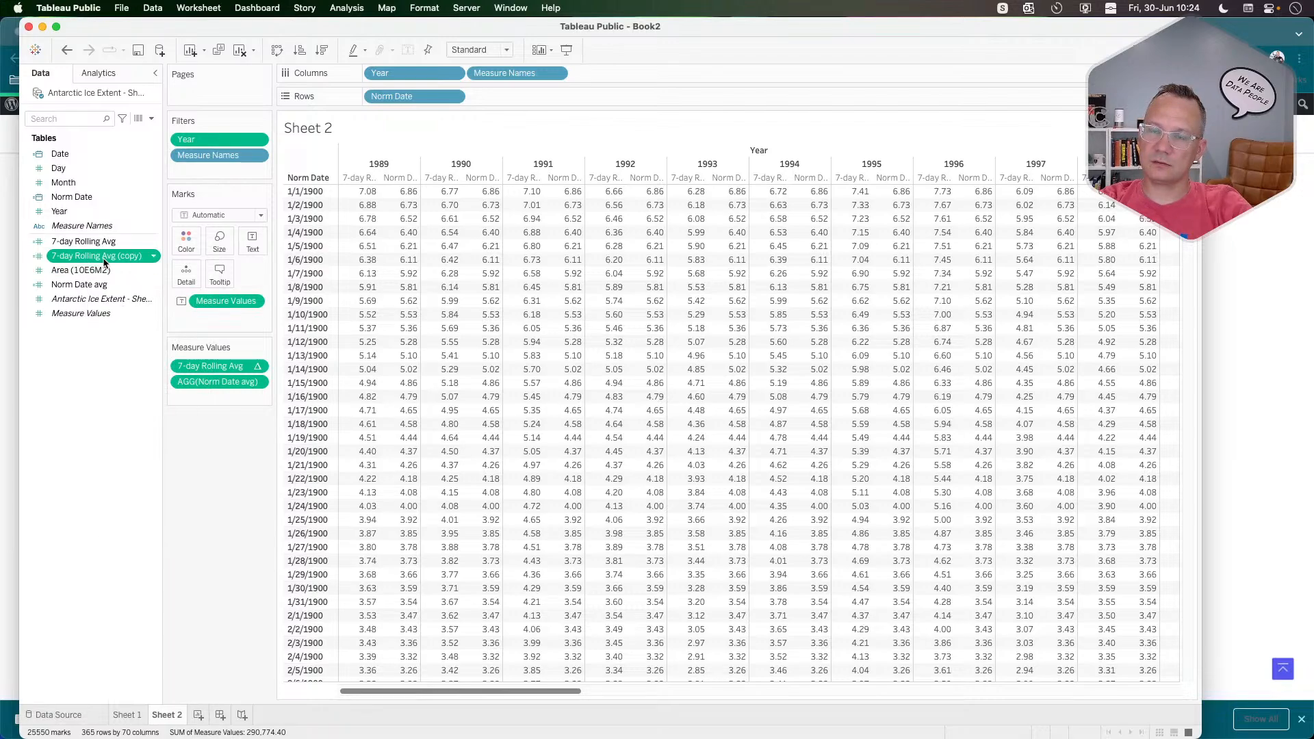
{"action": "right_click", "coordinate": [103, 257]}
{"action": "left_click", "coordinate": [128, 322]}
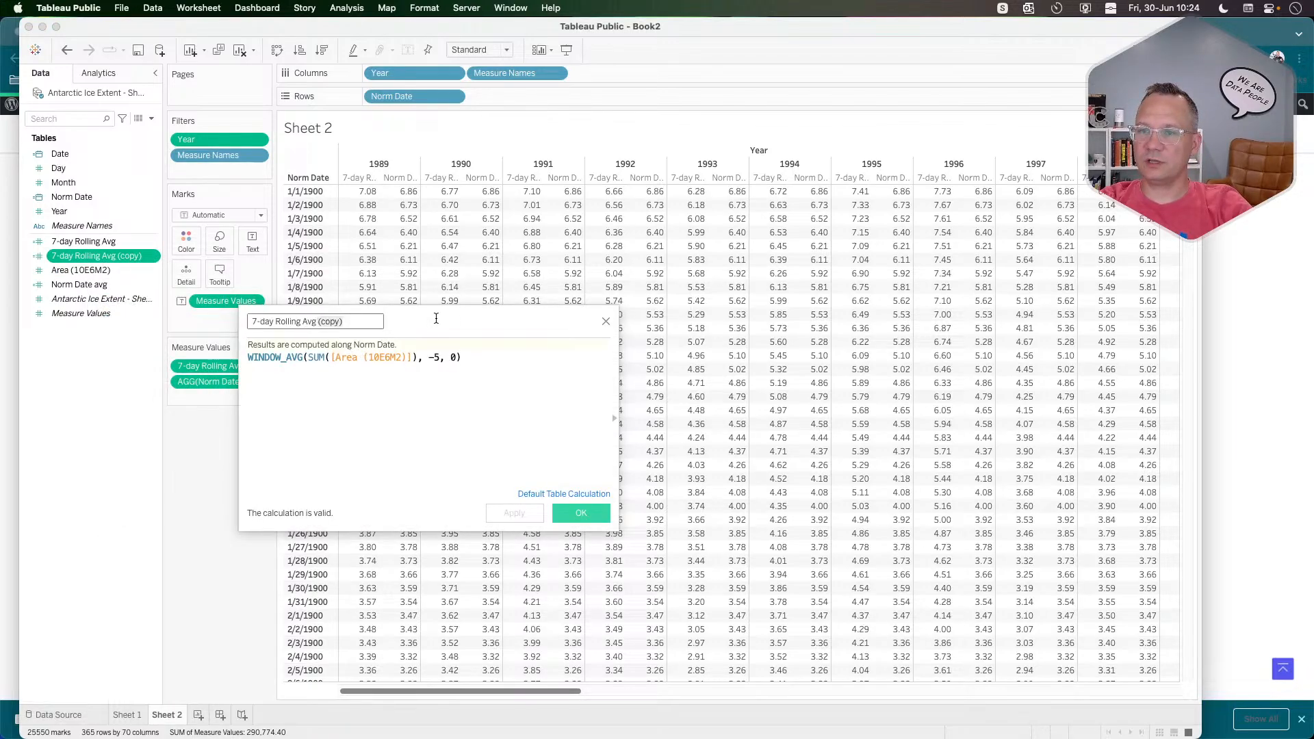
{"action": "type", "text": "Historica"}
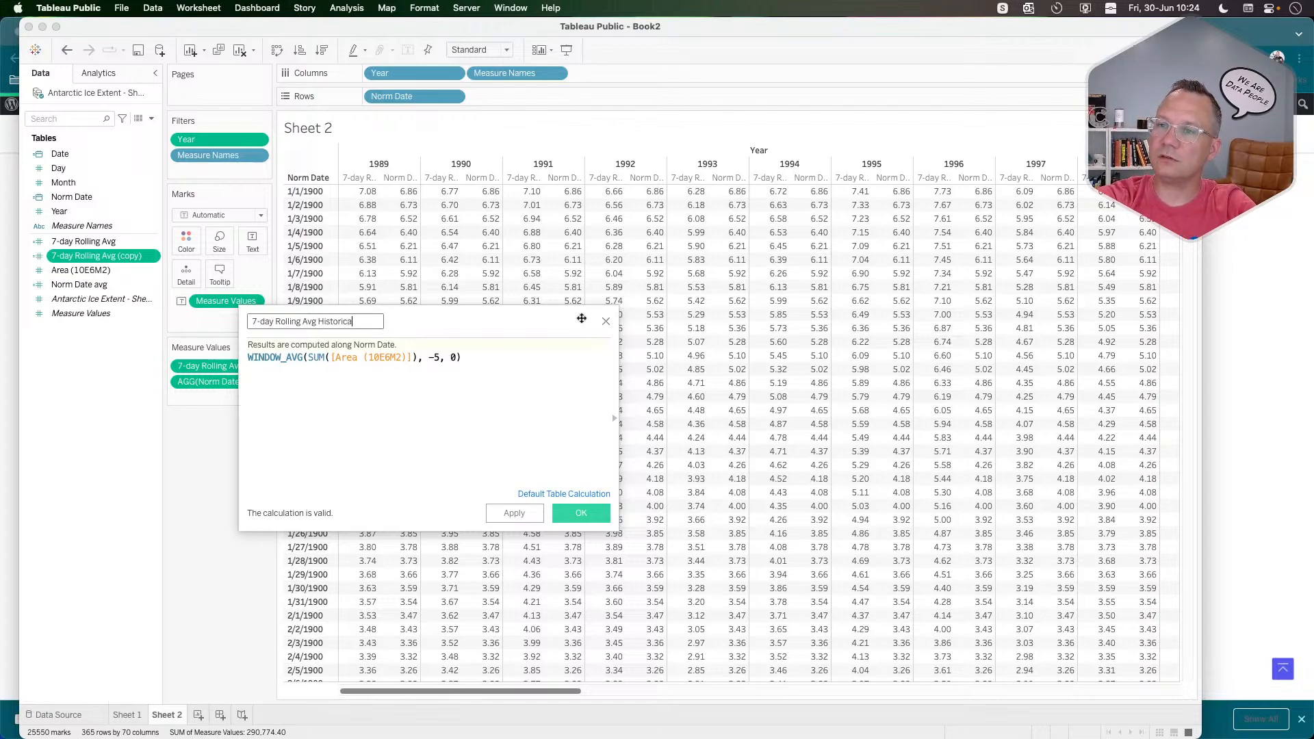
{"action": "type", "text": "l"}
{"action": "key", "text": "Tab"}
Replace SUM([Area (10E6M2)]) with the Norm Date avg field inside the historical calculation's WINDOW_AVG.
{"action": "left_click", "coordinate": [380, 358]}
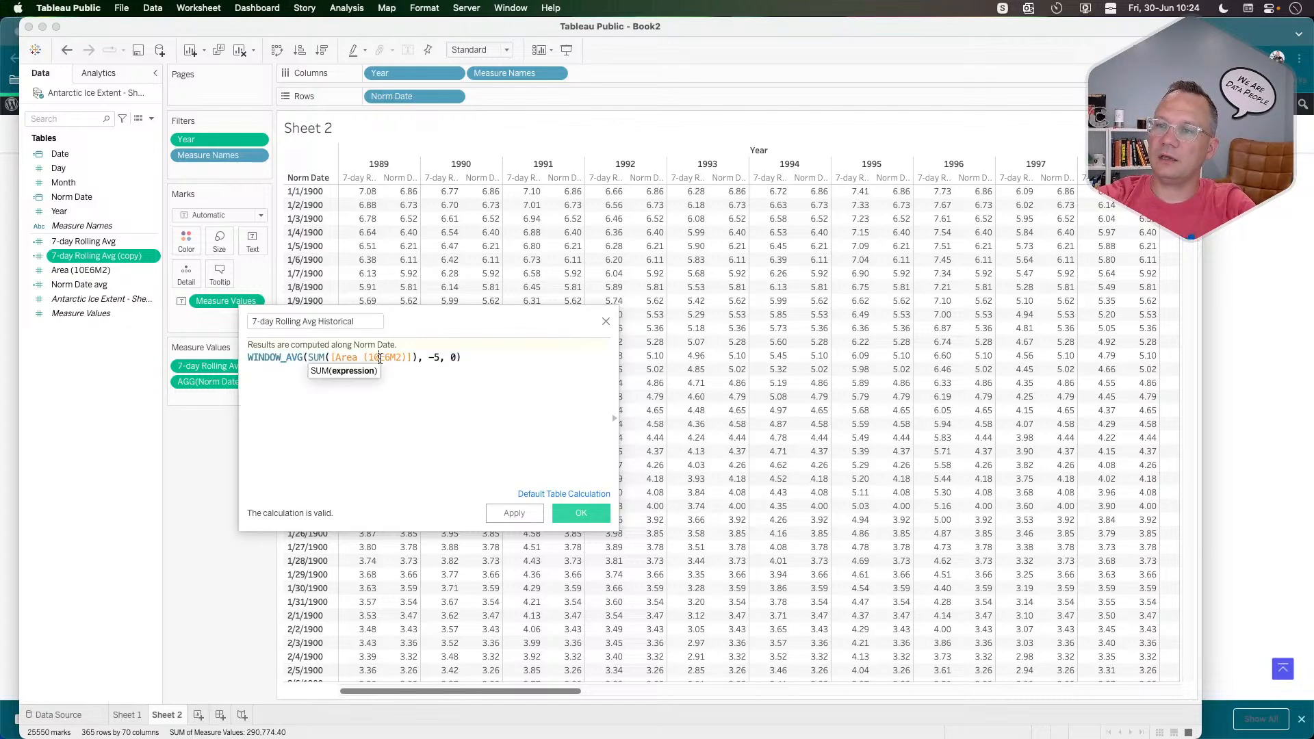
{"action": "left_click_drag", "start_coordinate": [308, 357], "coordinate": [410, 349]}
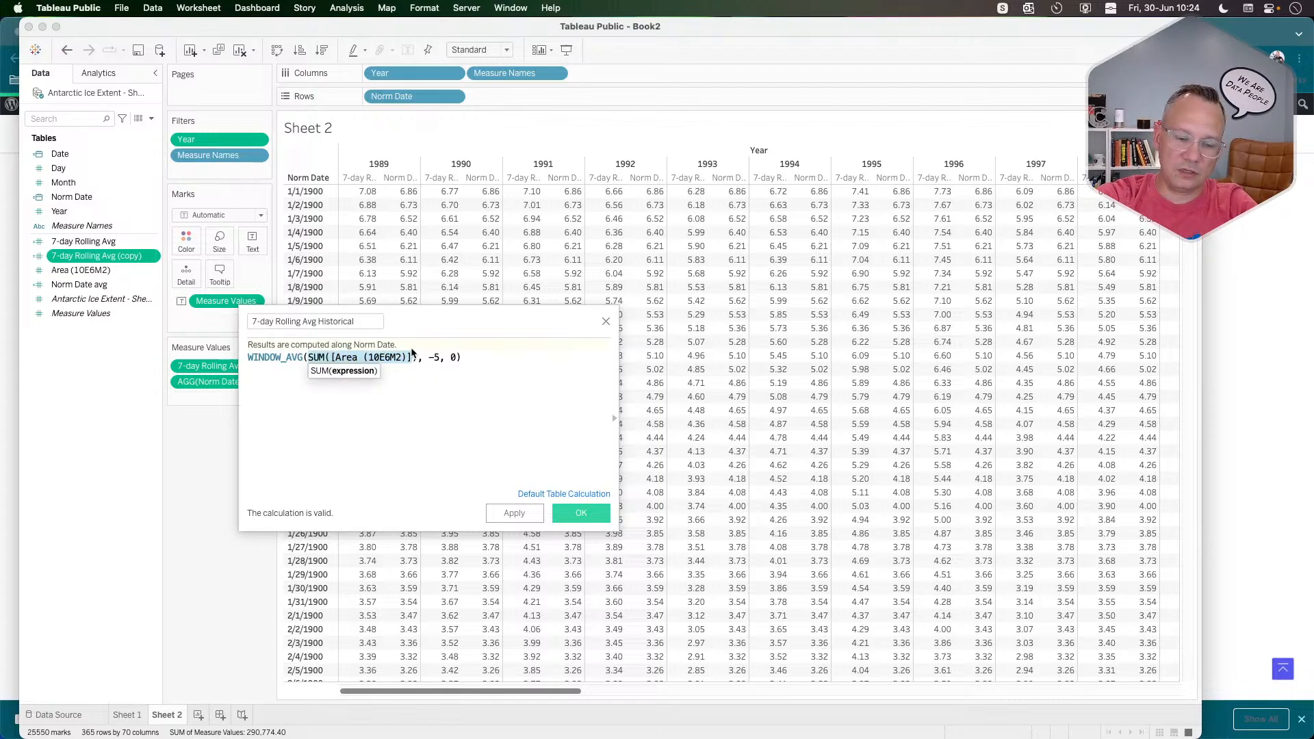
{"action": "type", "text": "norm"}
{"action": "key", "text": "Down"}
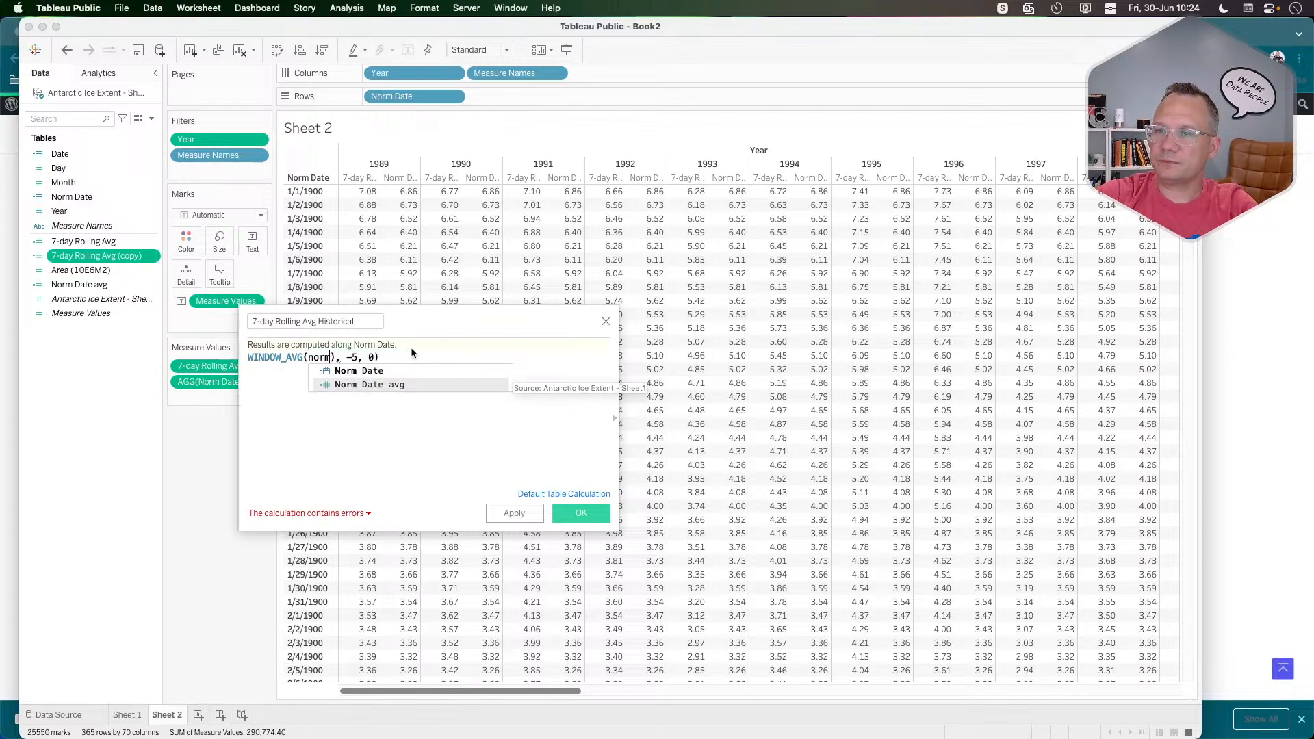
{"action": "key", "text": "Return"}
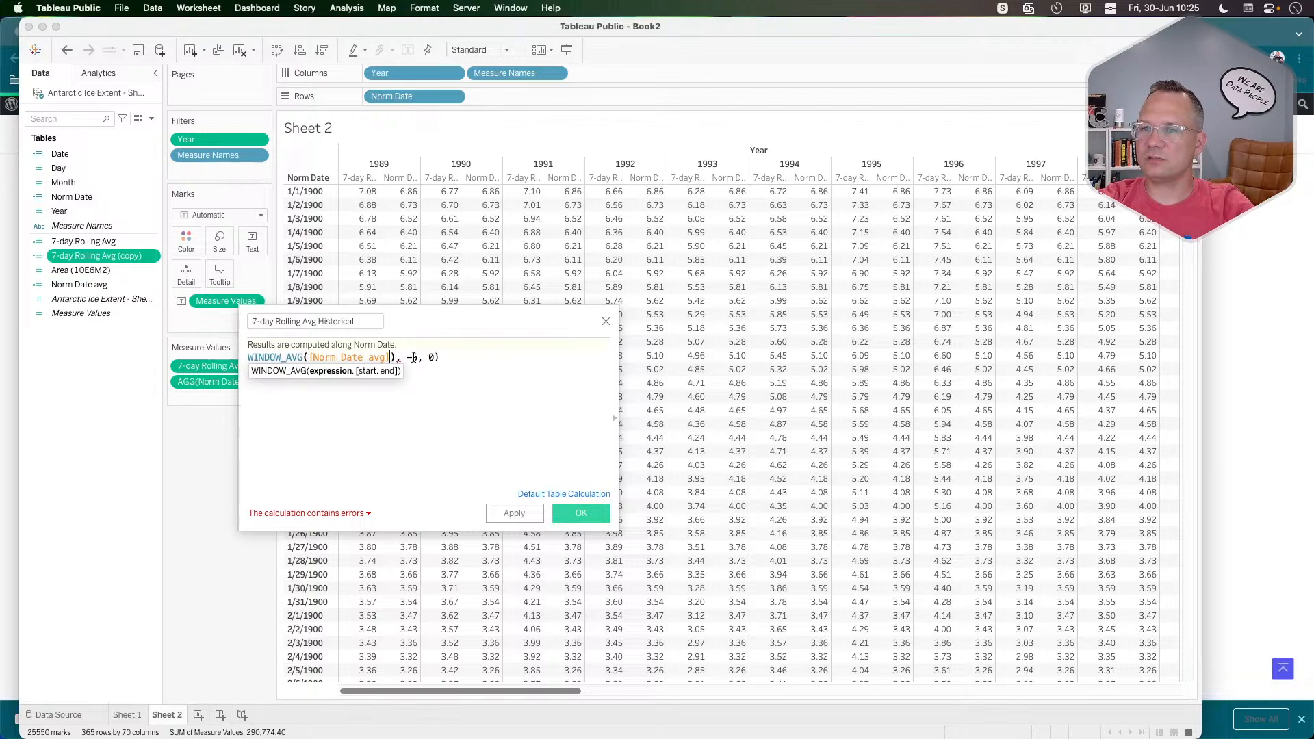
Set the historical calculation's window start to -6, delete the surplus closing parenthesis after Norm Date avg and save the calculation.
{"action": "double_click", "coordinate": [419, 356]}
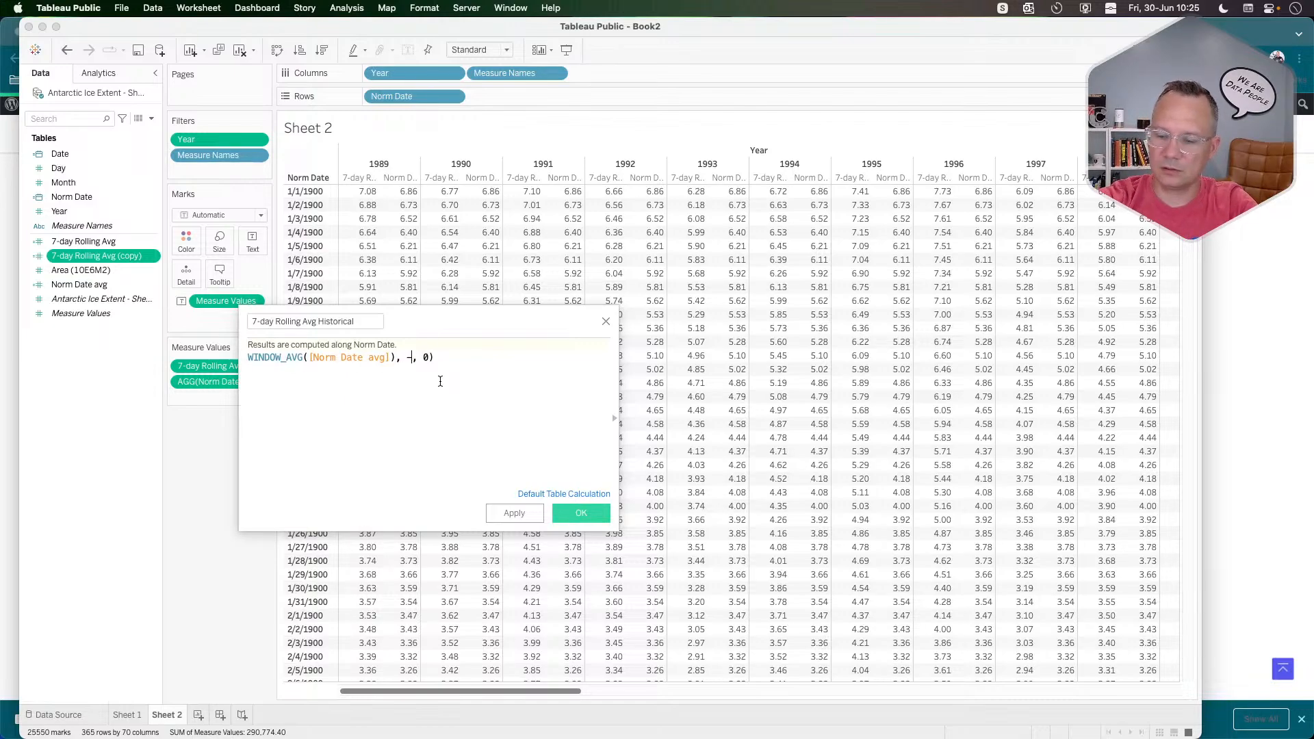
{"action": "type", "text": "6"}
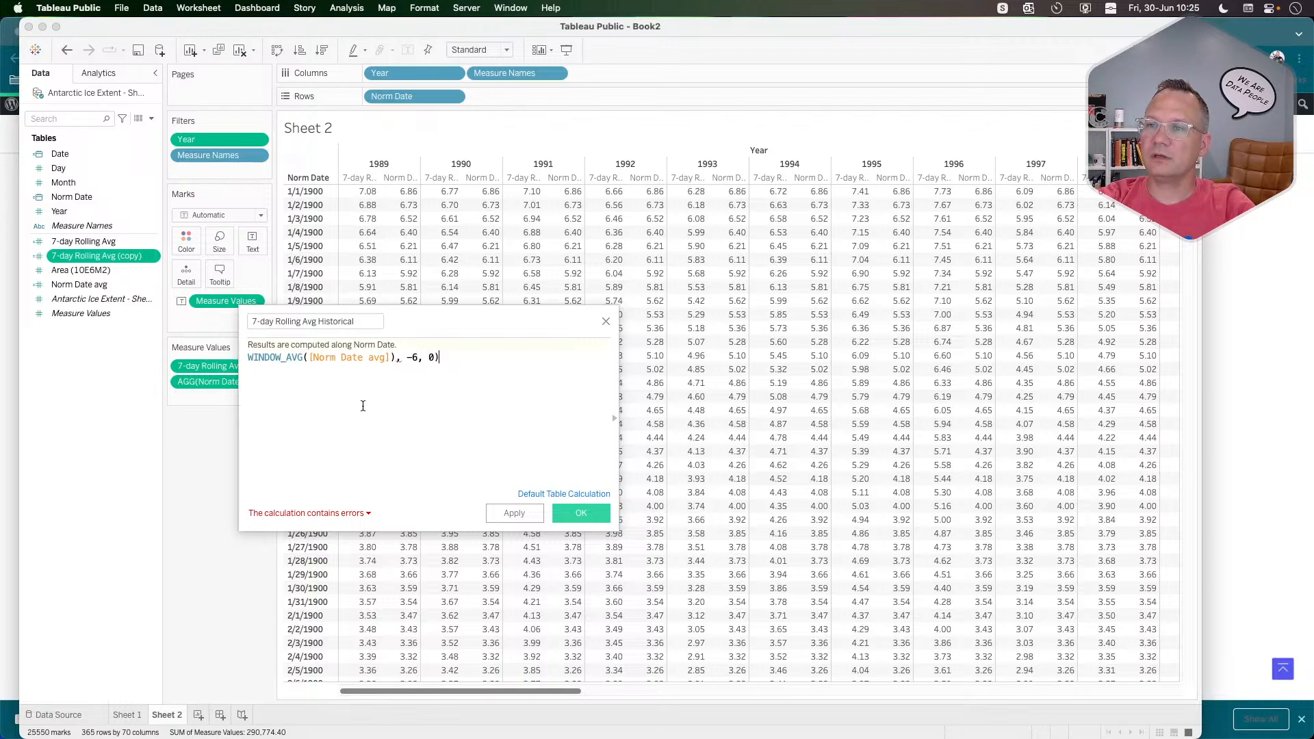
{"action": "left_click", "coordinate": [394, 361]}
{"action": "key", "text": "BackSpace"}
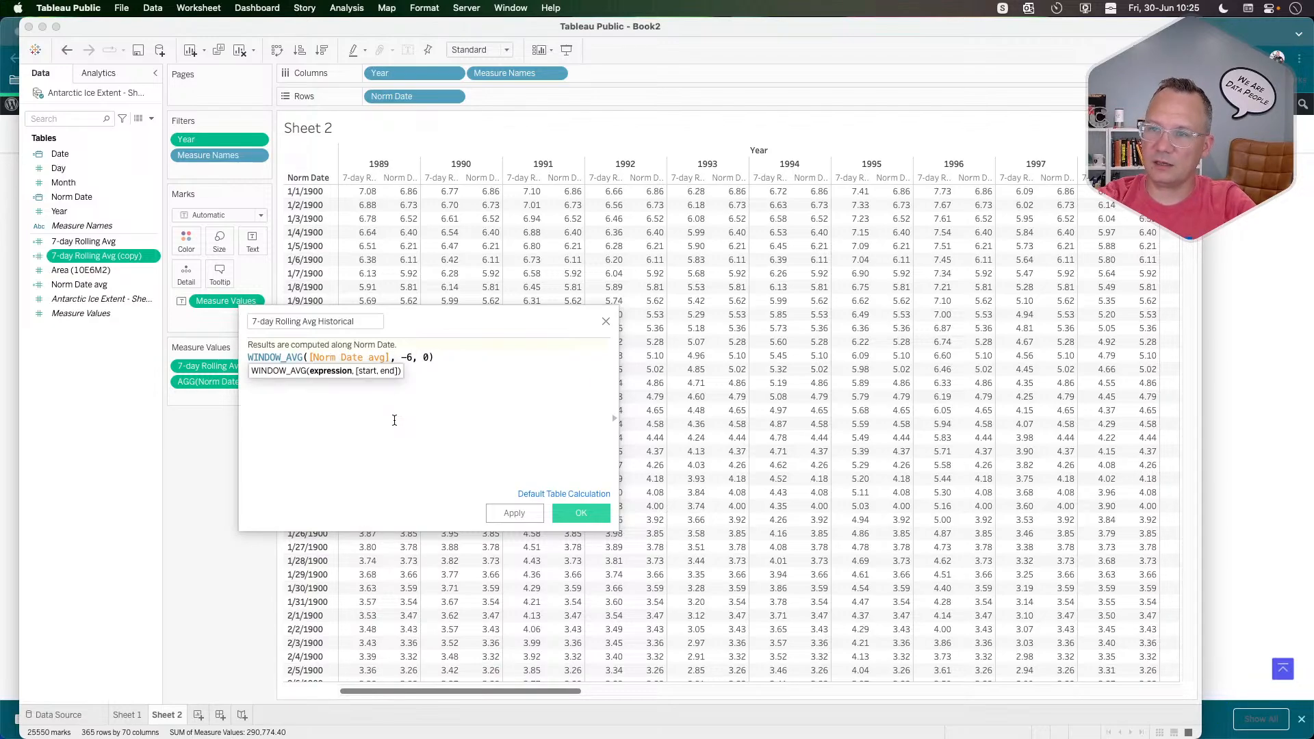
{"action": "left_click", "coordinate": [394, 421]}
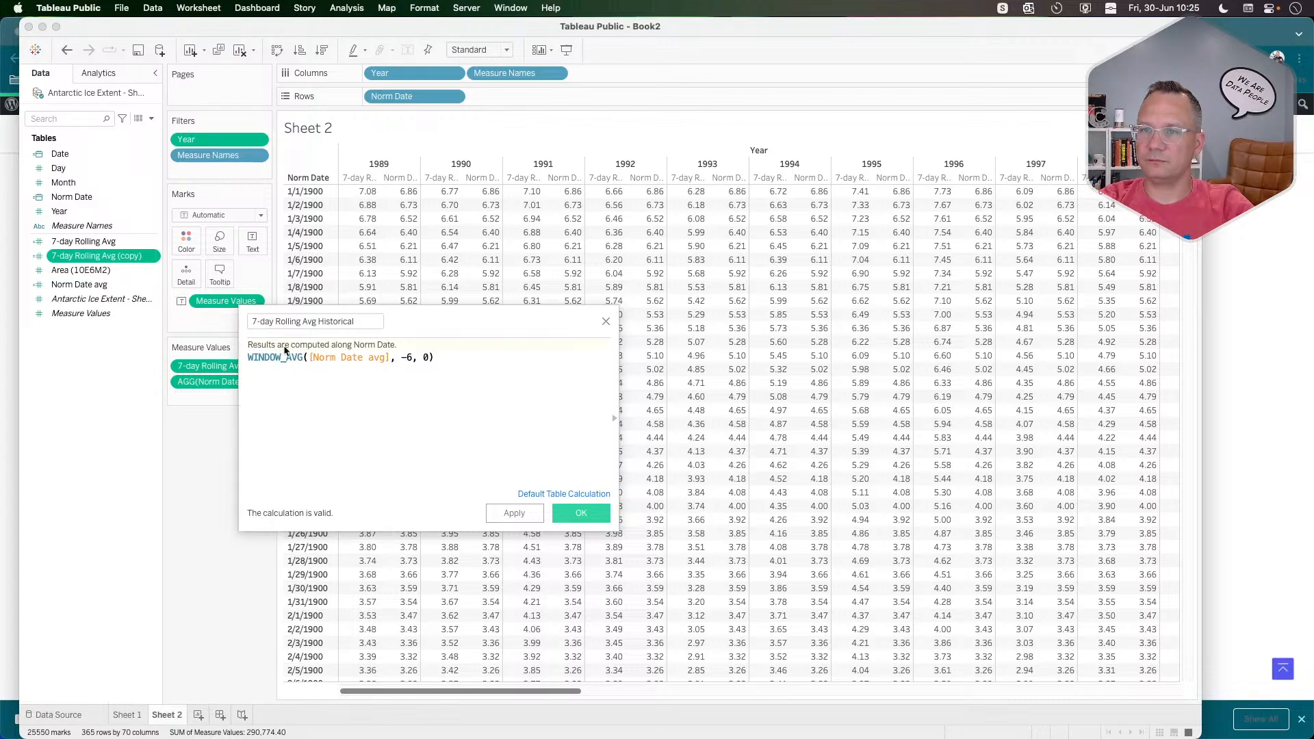
{"action": "left_click", "coordinate": [581, 514]}
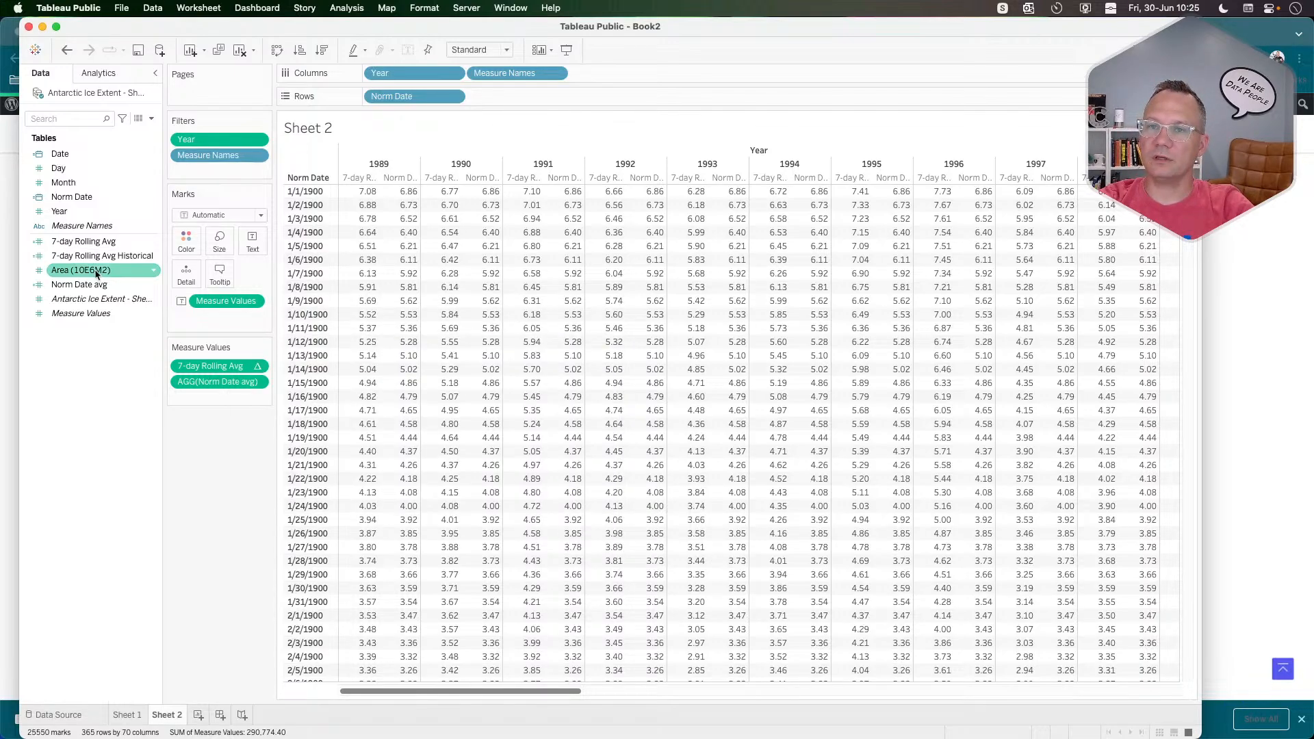
Change the window start in the 7-day Rolling Avg calculation to -6 and save it.
{"action": "right_click", "coordinate": [94, 244]}
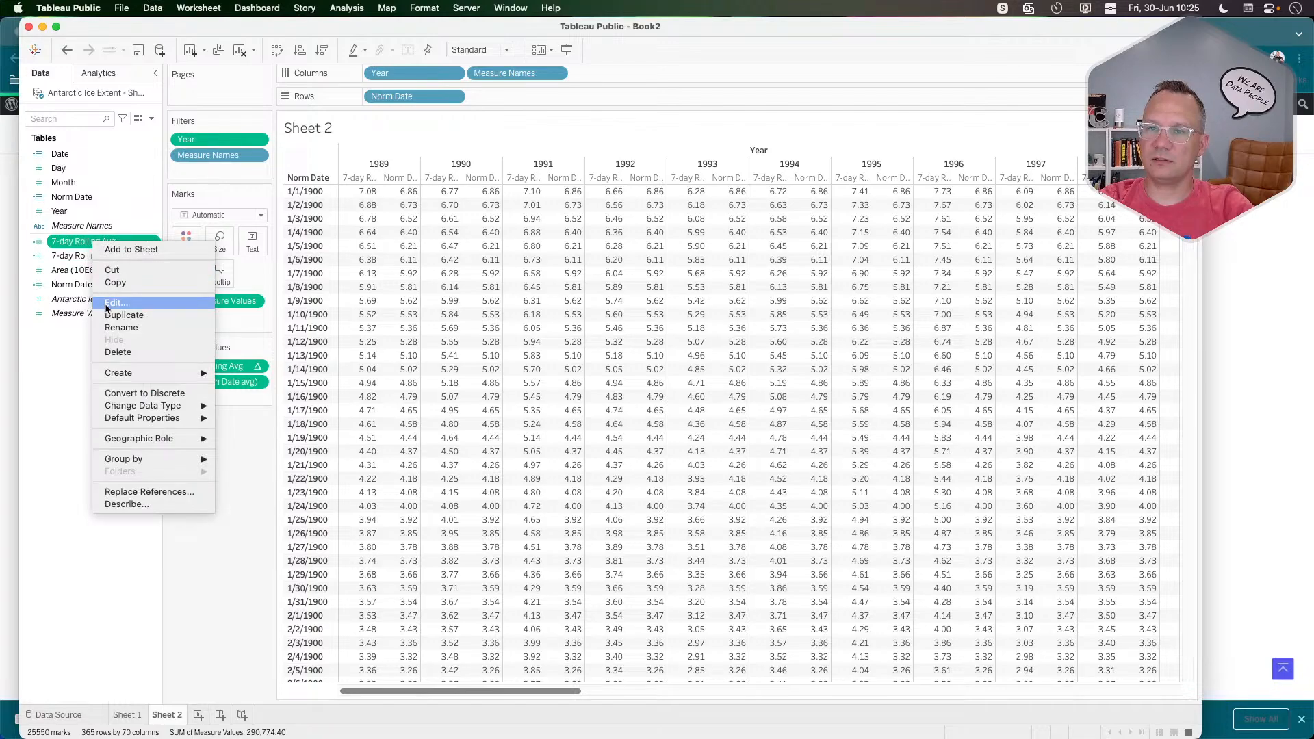
{"action": "left_click", "coordinate": [104, 304]}
{"action": "left_click", "coordinate": [435, 358]}
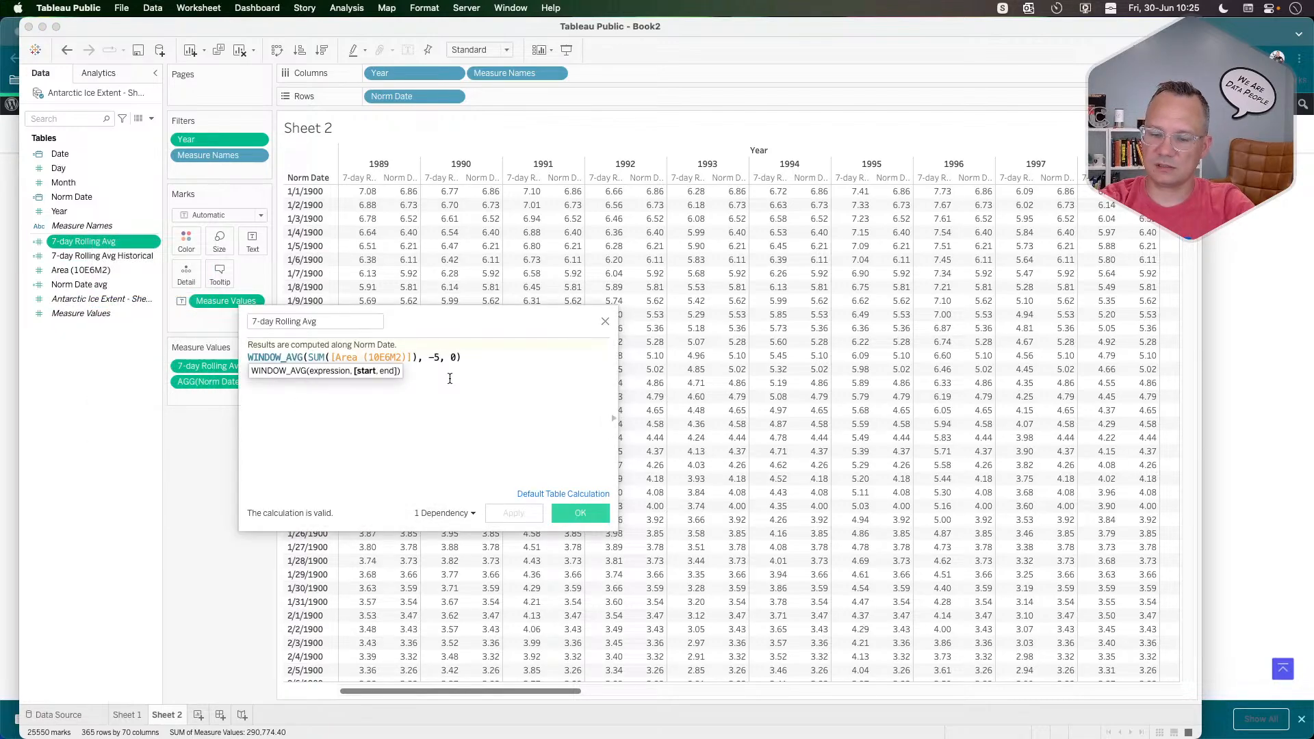
{"action": "key", "text": "BackSpace"}
{"action": "type", "text": "6"}
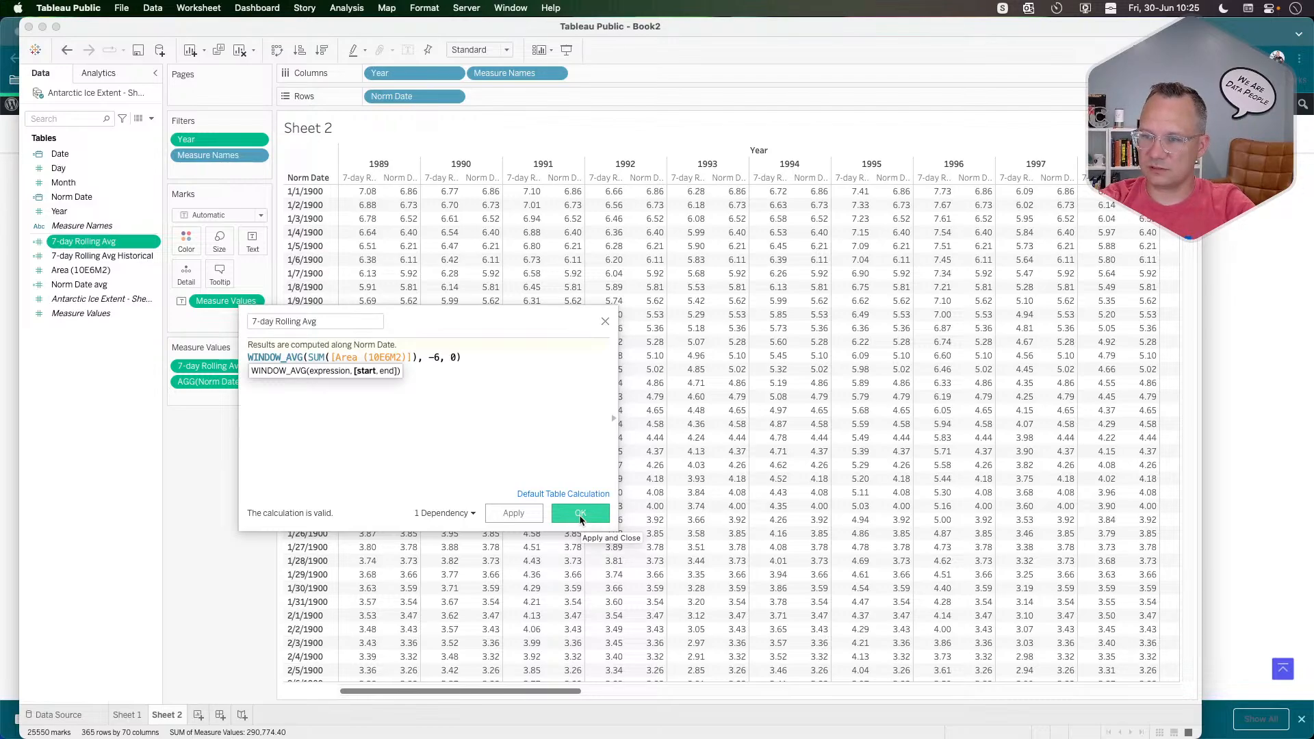
{"action": "left_click", "coordinate": [580, 514]}
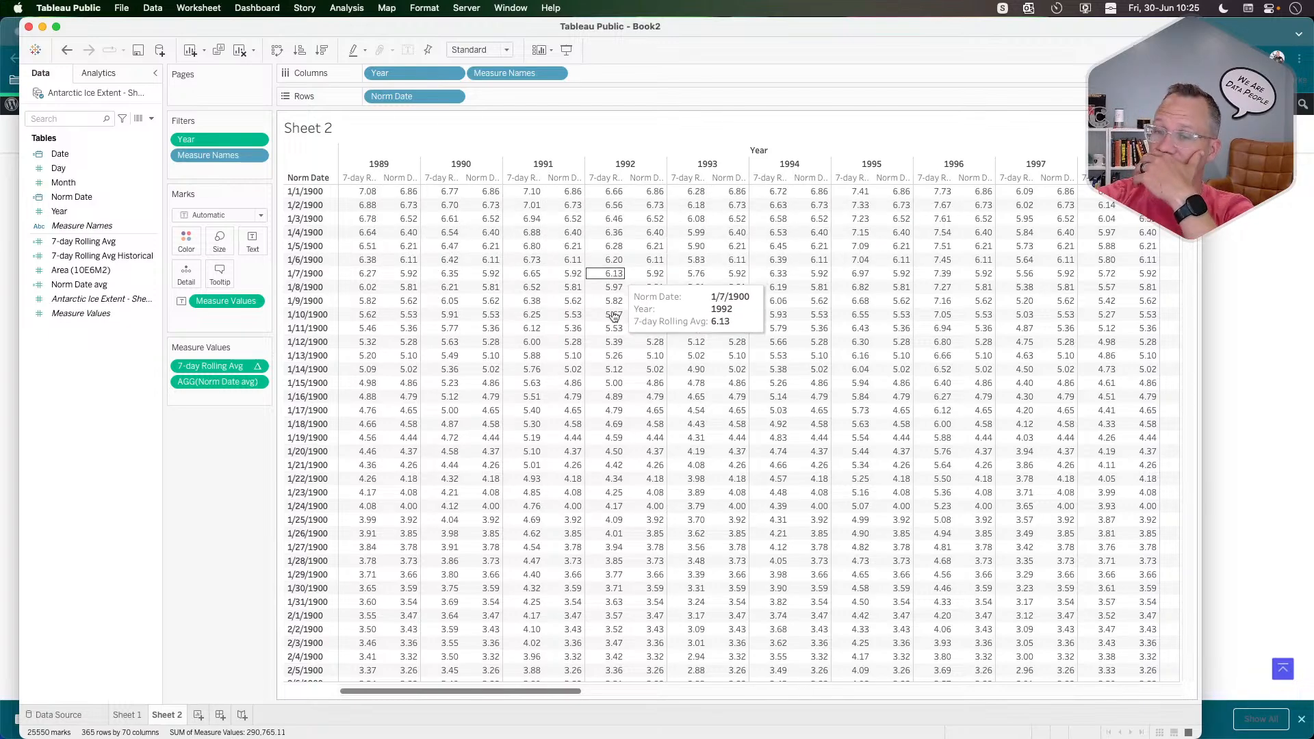
Review the recalculated rolling averages in the table, compare the 1/1/1900 Norm Date avg values for 1989 to 1992, and clear the selection.
{"action": "scroll", "coordinate": [577, 440], "scroll_direction": "right", "scroll_amount": 1}
{"action": "scroll", "coordinate": [577, 439], "scroll_direction": "right", "scroll_amount": 5}
{"action": "scroll", "coordinate": [577, 439], "scroll_direction": "left", "scroll_amount": 6}
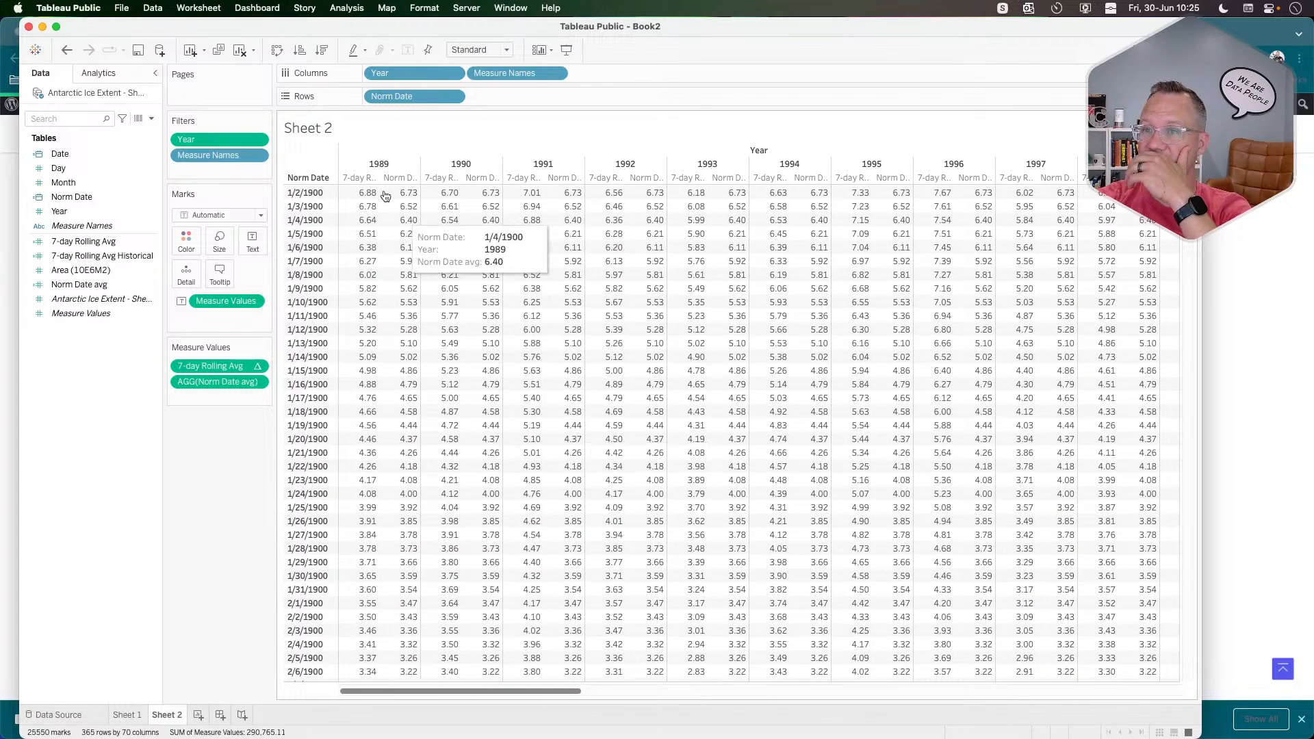
{"action": "scroll", "coordinate": [394, 274], "scroll_direction": "down", "scroll_amount": 1}
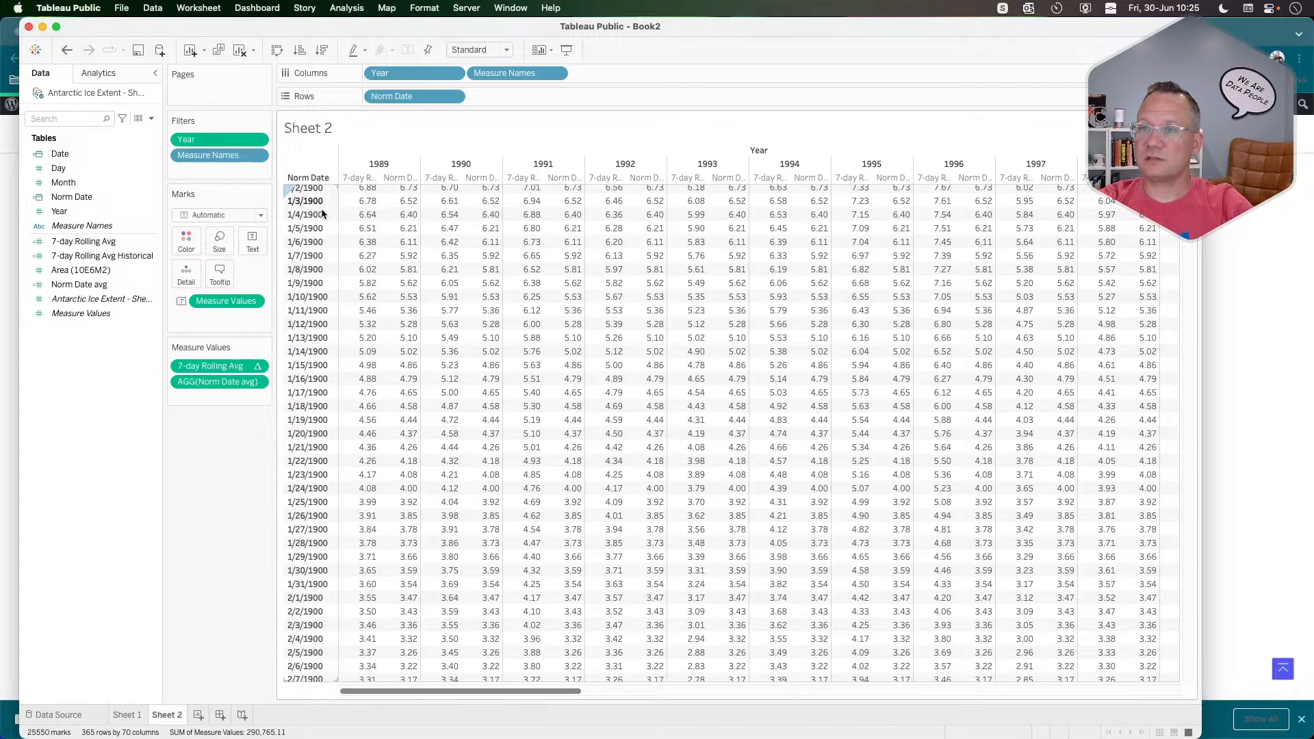
{"action": "scroll", "coordinate": [398, 281], "scroll_direction": "up", "scroll_amount": 1}
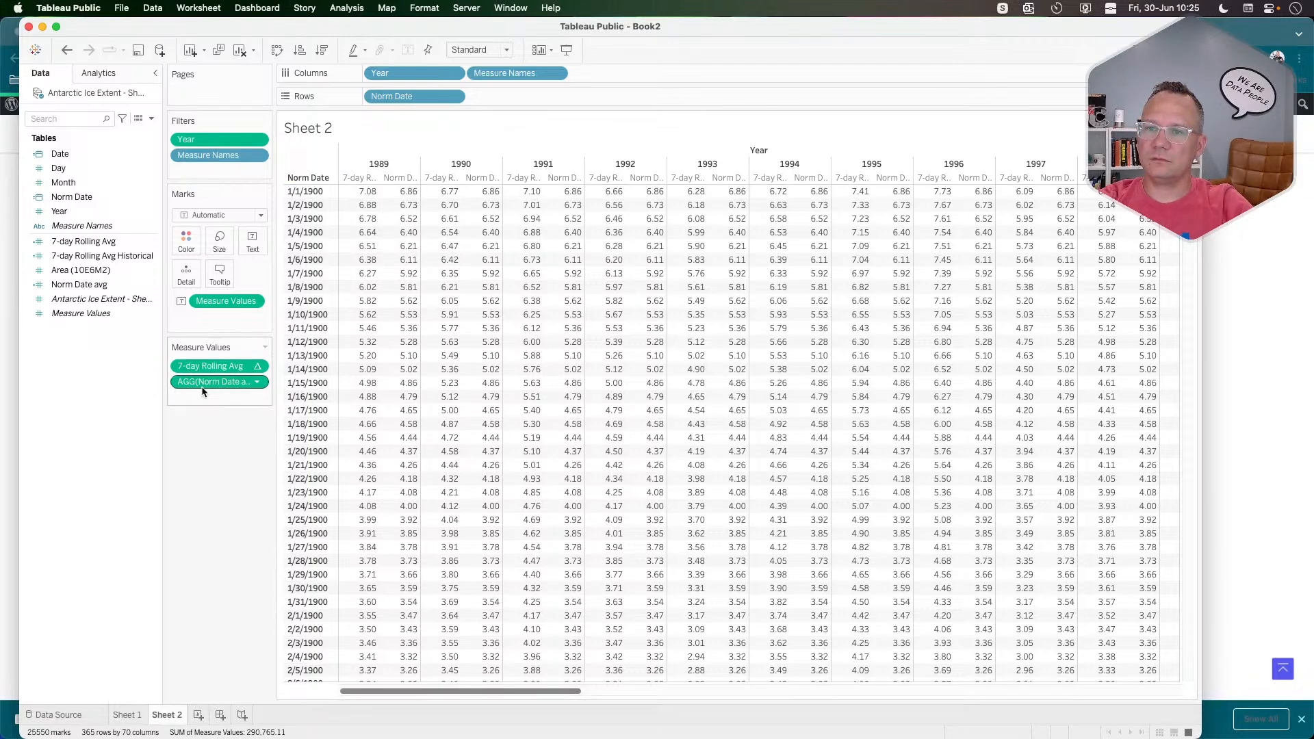
{"action": "left_click", "coordinate": [208, 364]}
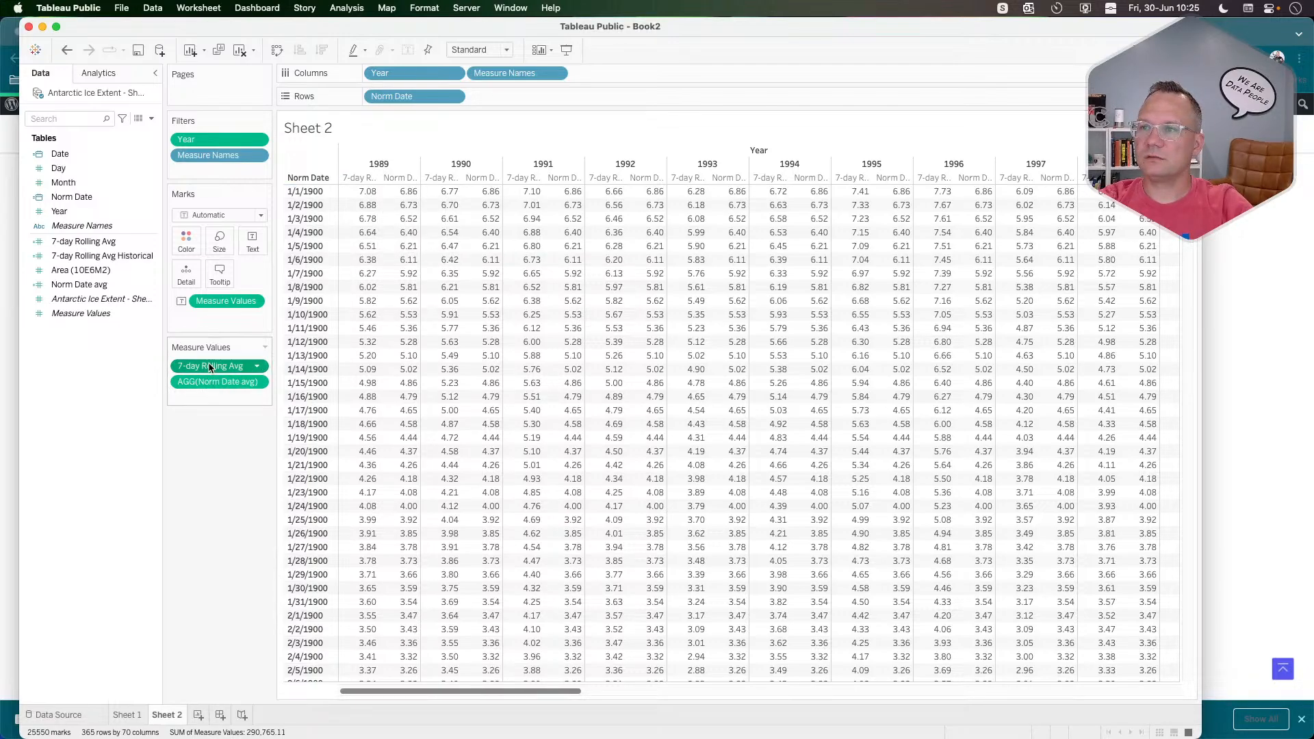
{"action": "left_click", "coordinate": [210, 381]}
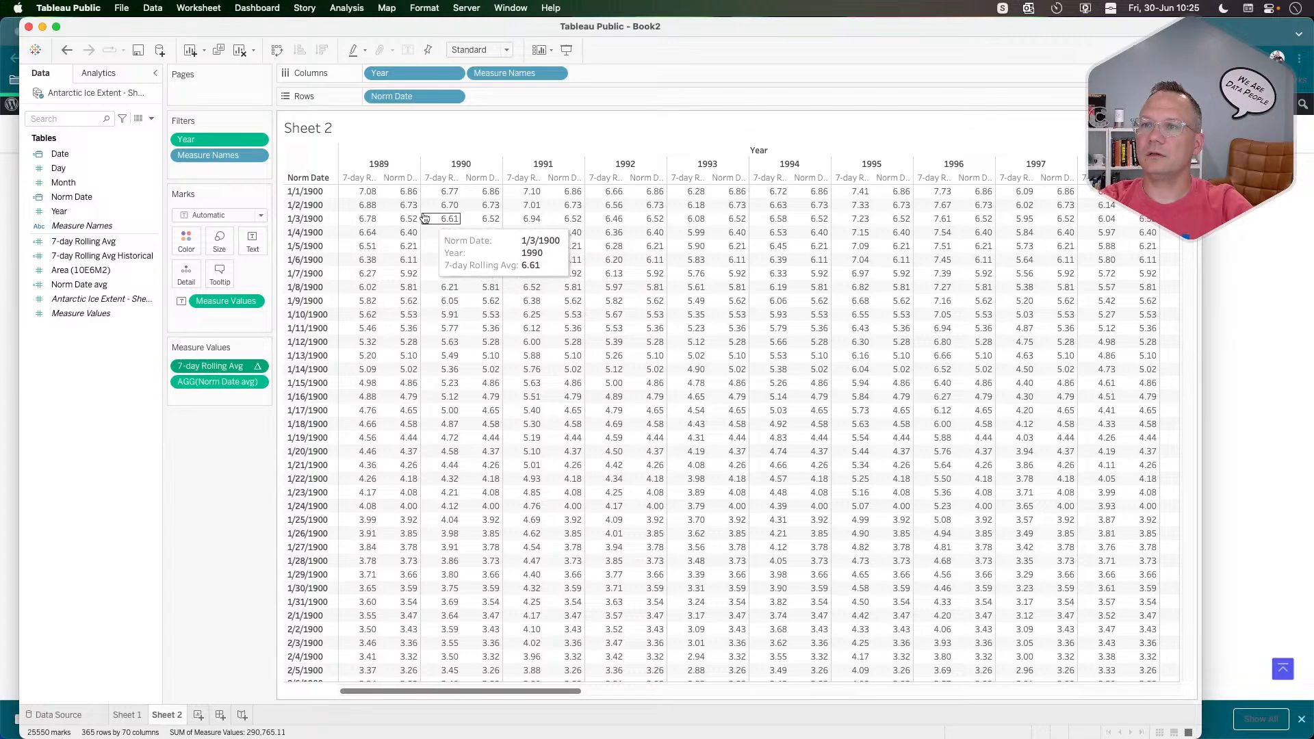
{"action": "left_click", "coordinate": [408, 195]}
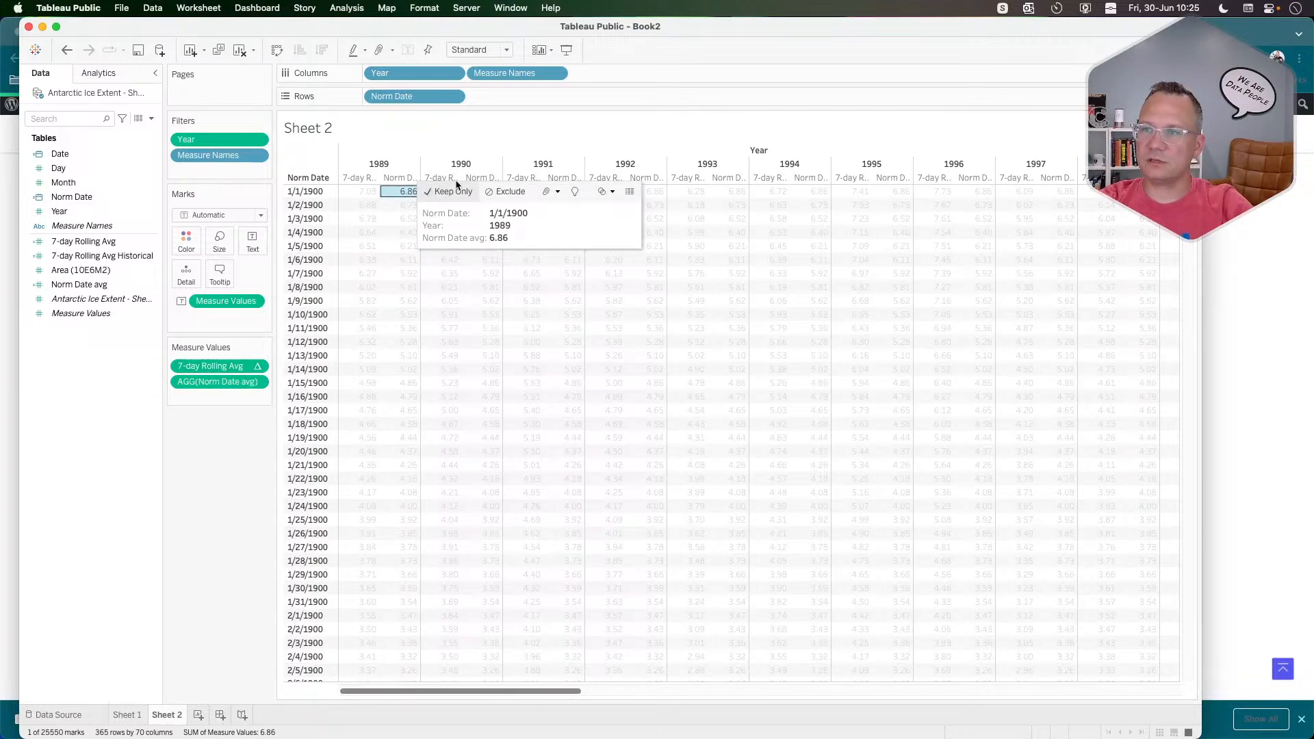
{"action": "left_click", "coordinate": [493, 192], "text": "super"}
{"action": "left_click", "coordinate": [572, 192], "text": "super"}
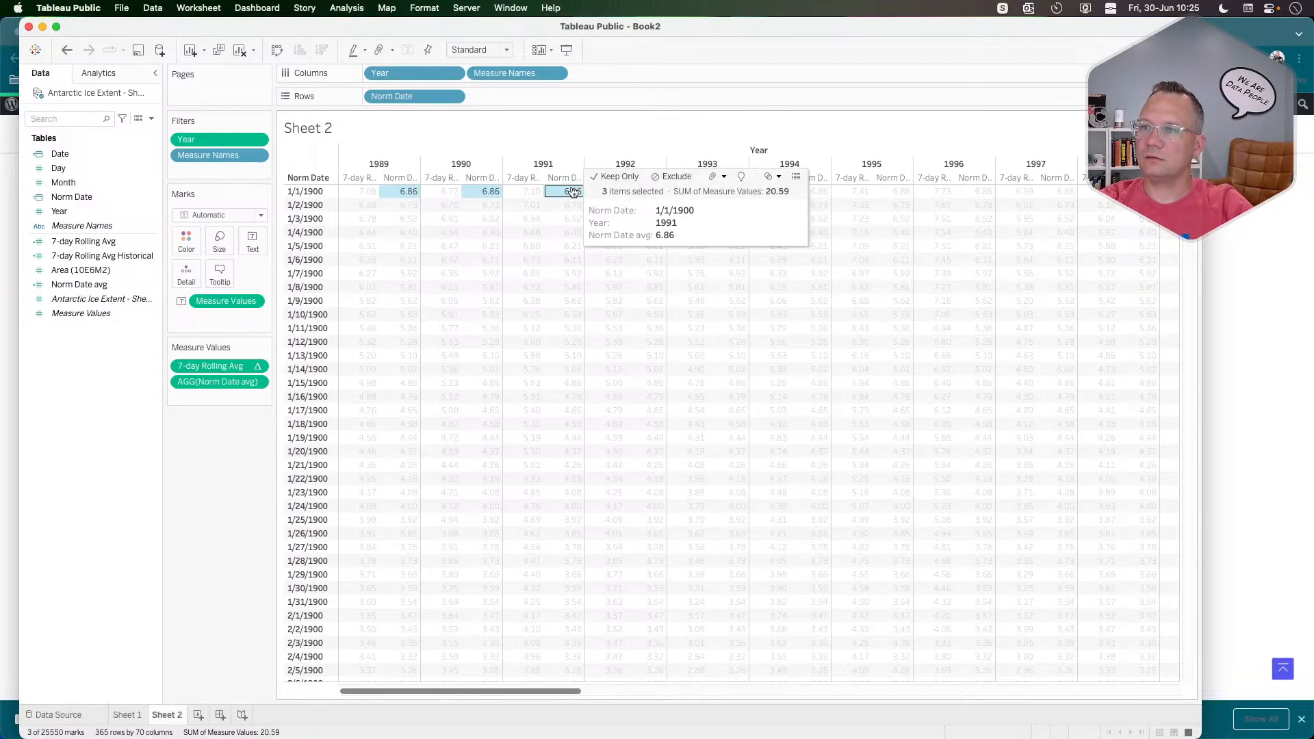
{"action": "left_click", "coordinate": [655, 193], "text": "super"}
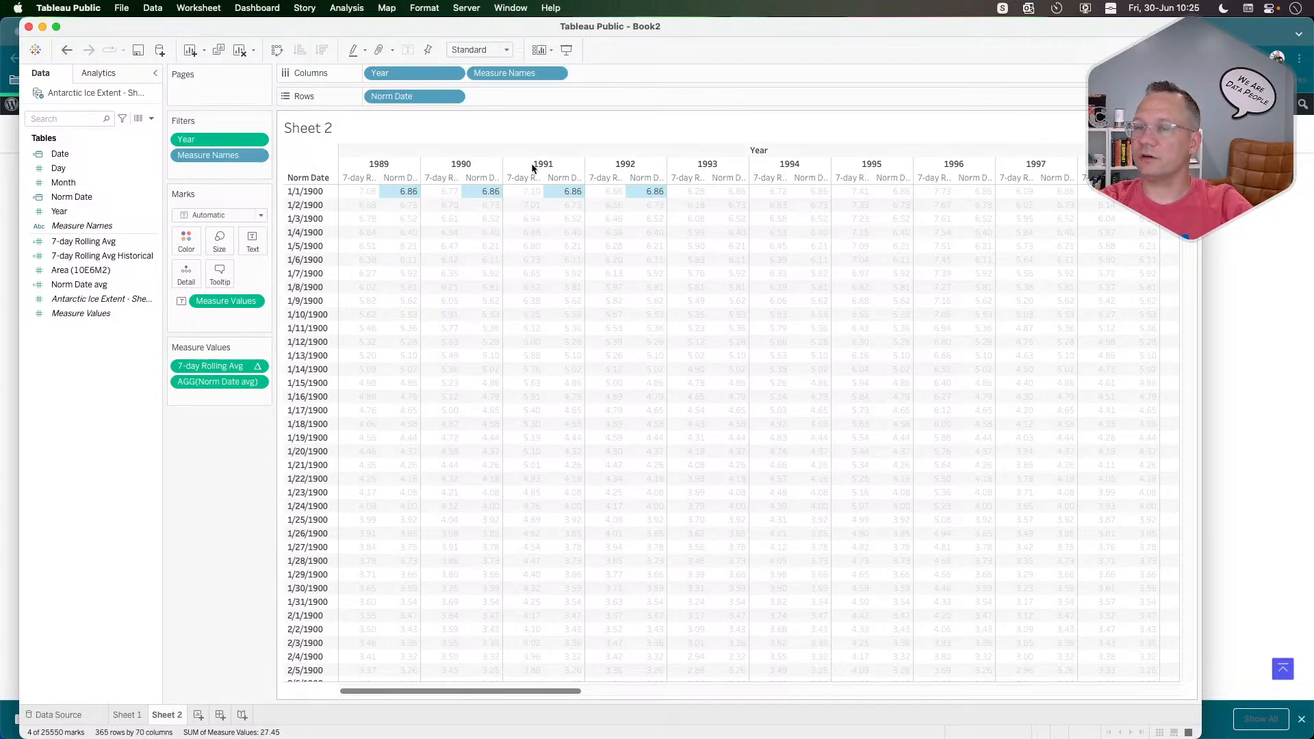
{"action": "key", "text": "Escape"}
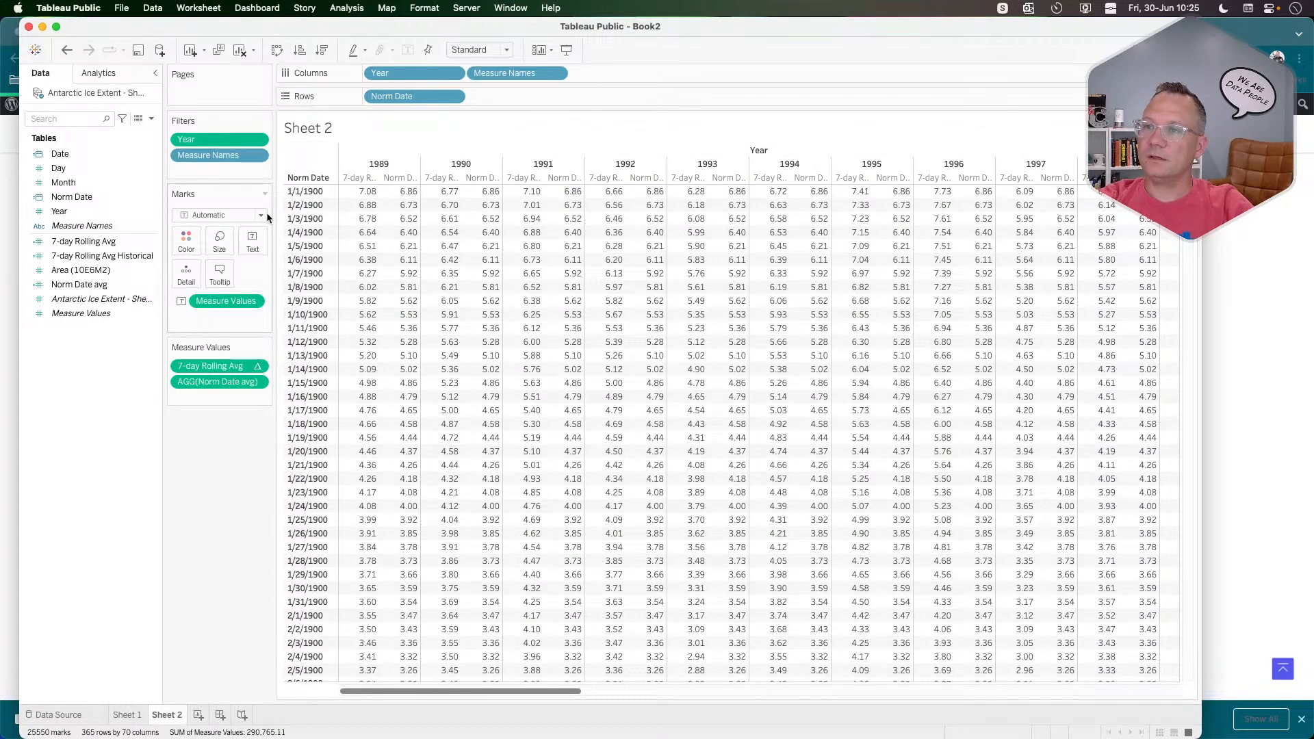
{"action": "right_click", "coordinate": [103, 374]}
{"action": "left_click", "coordinate": [115, 380]}
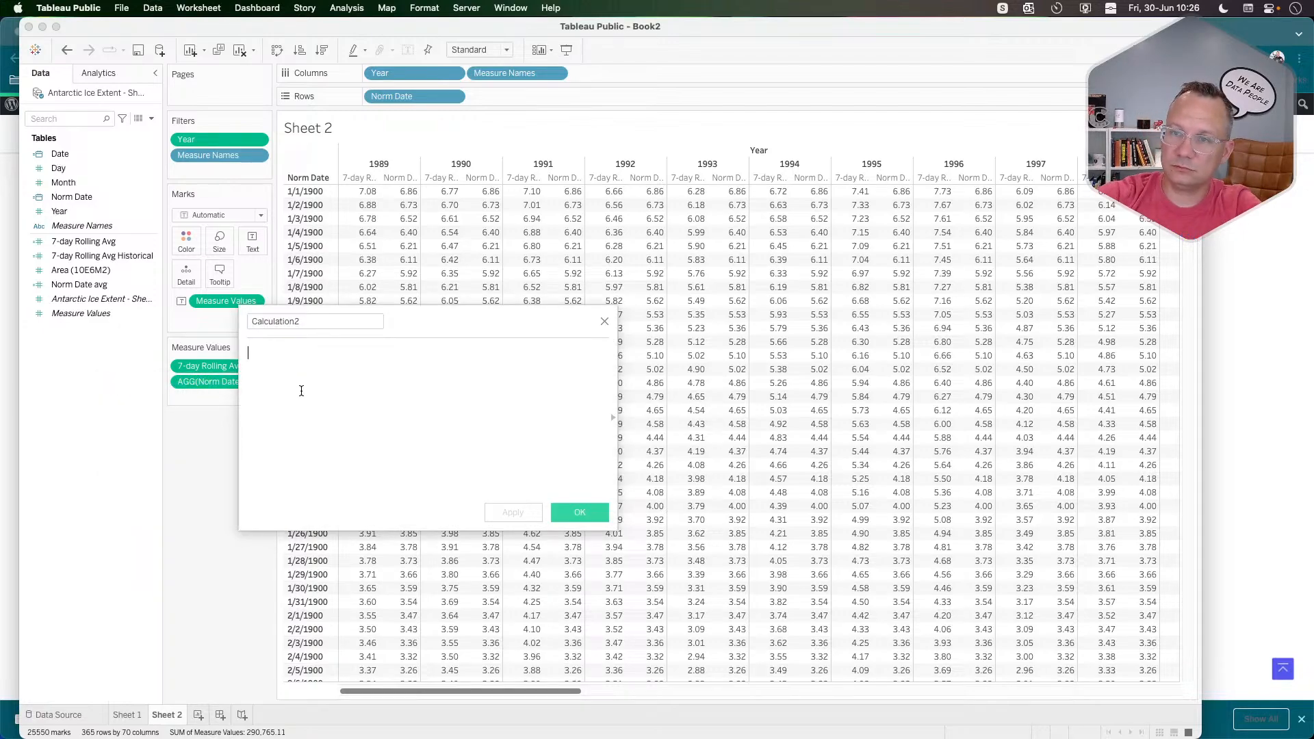
{"action": "left_click", "coordinate": [308, 323]}
{"action": "type", "text": "Variance"}
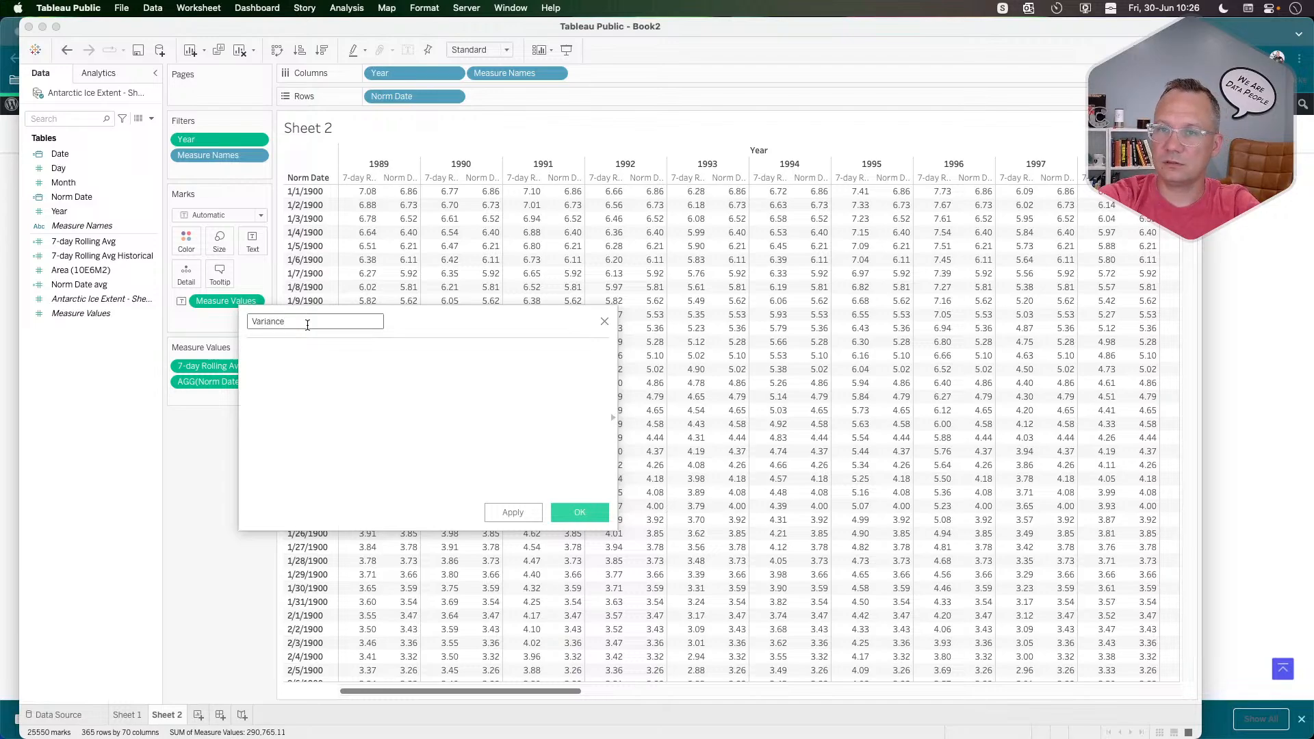
{"action": "type", "text": " of"}
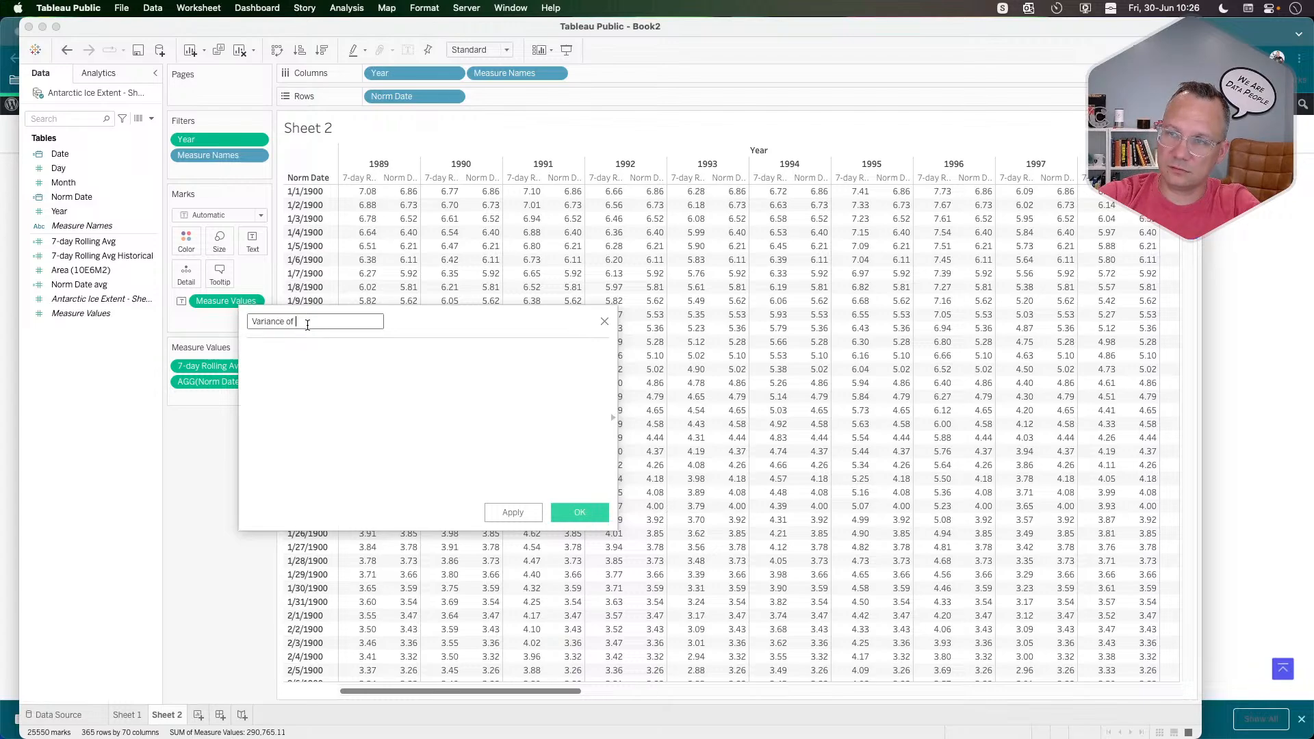
{"action": "key", "text": "BackSpace"}
{"action": "key", "text": "BackSpace"}
{"action": "key", "text": "BackSpace"}
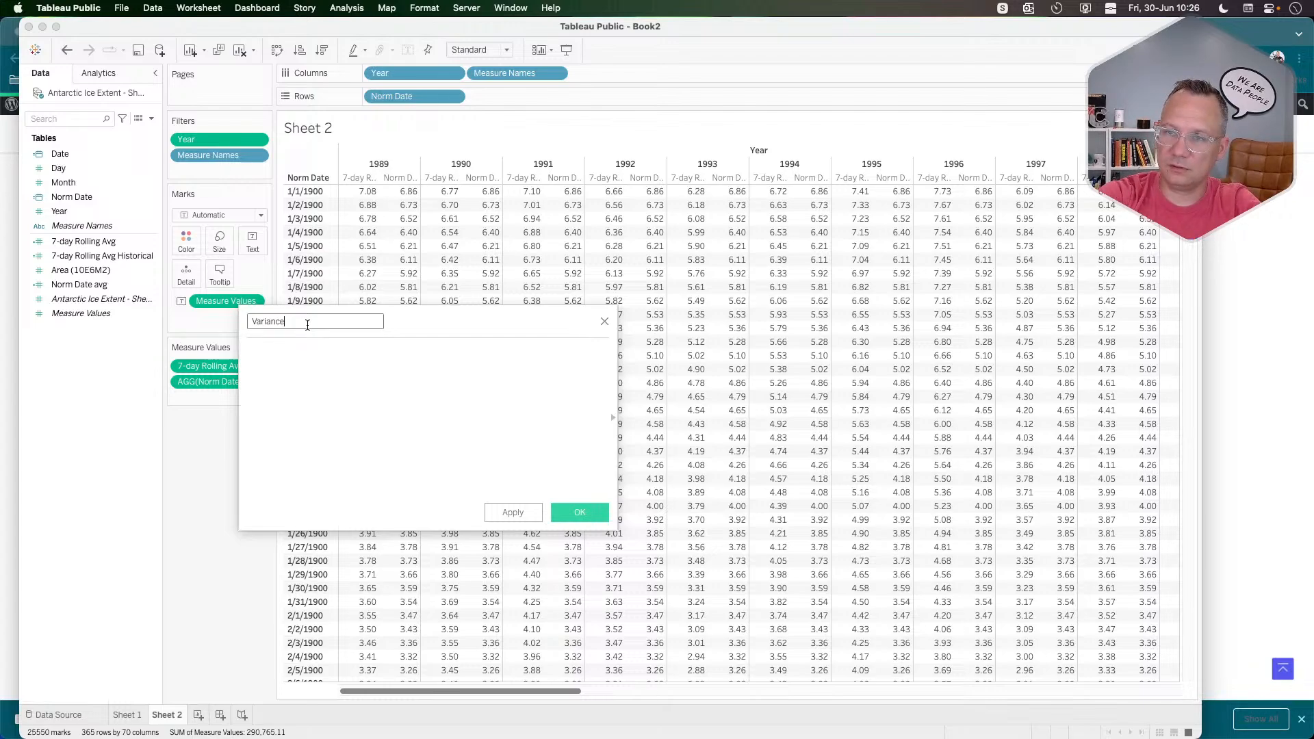
{"action": "type", "text": "Historical"}
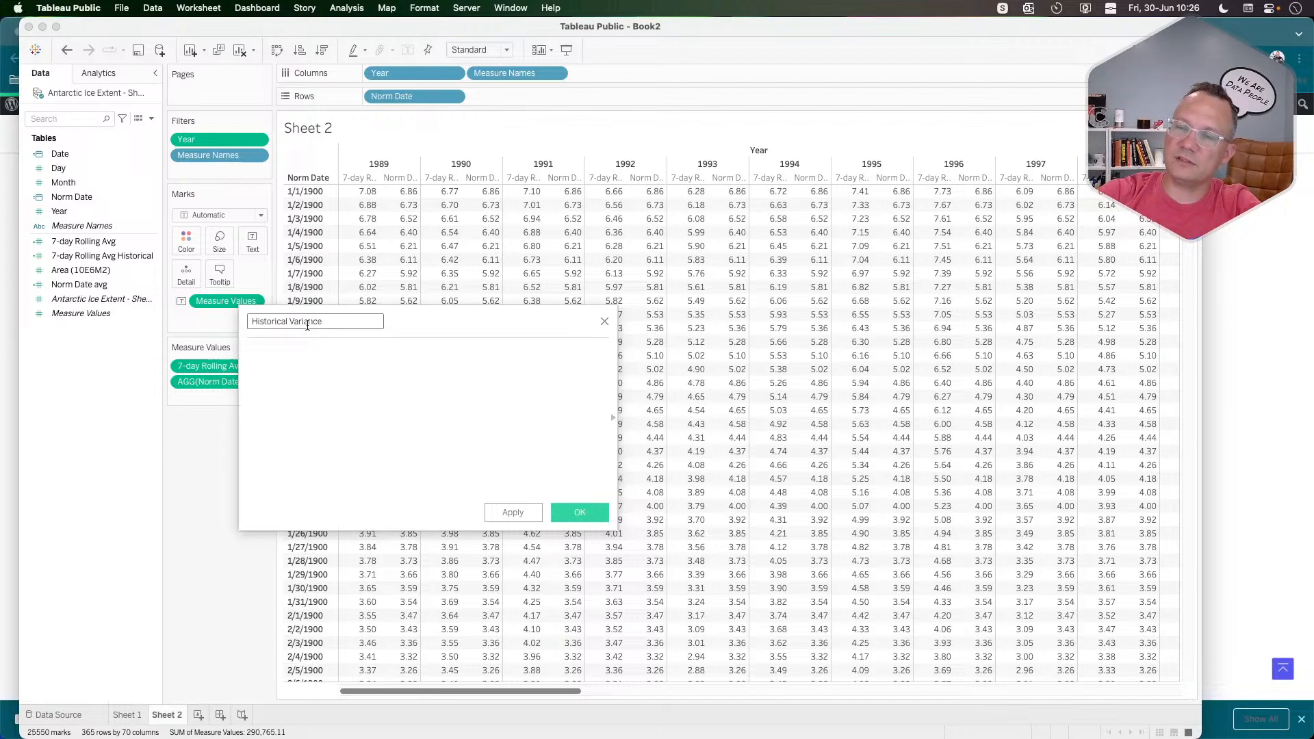
{"action": "key", "text": "alt+BackSpace"}
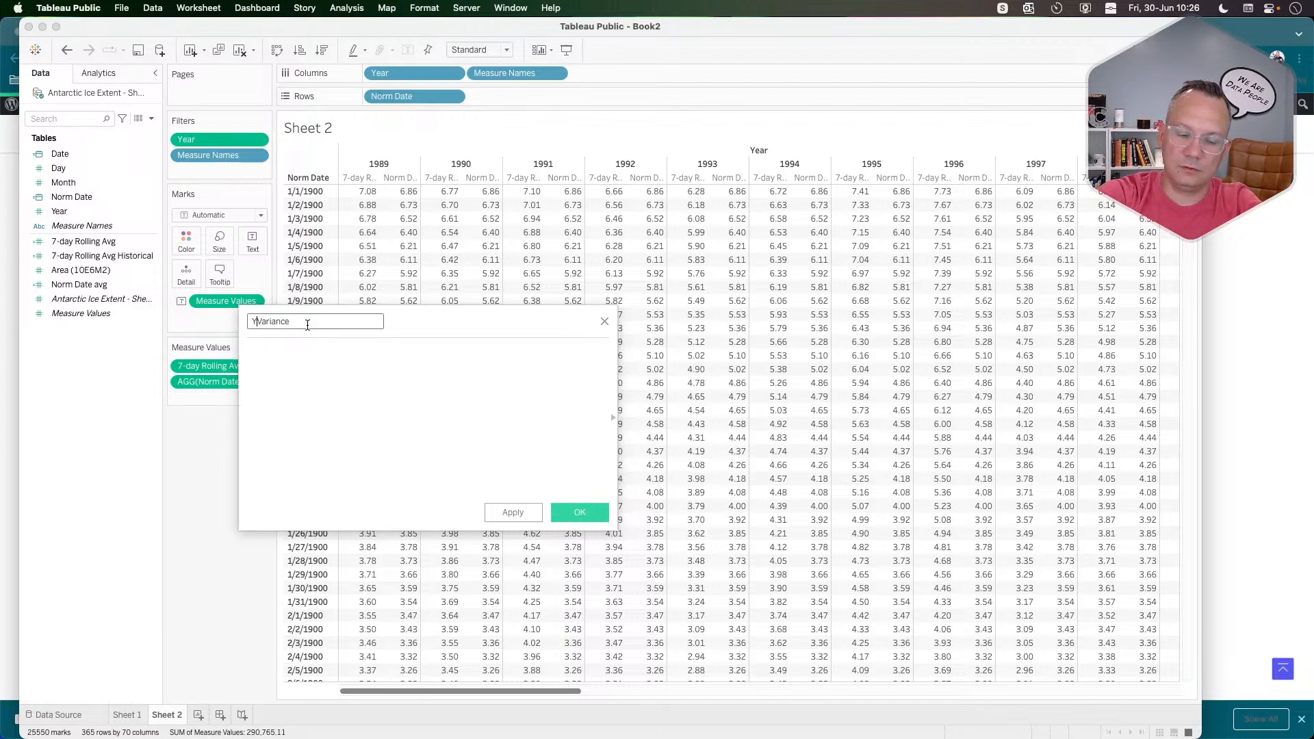
{"action": "type", "text": "Yearly"}
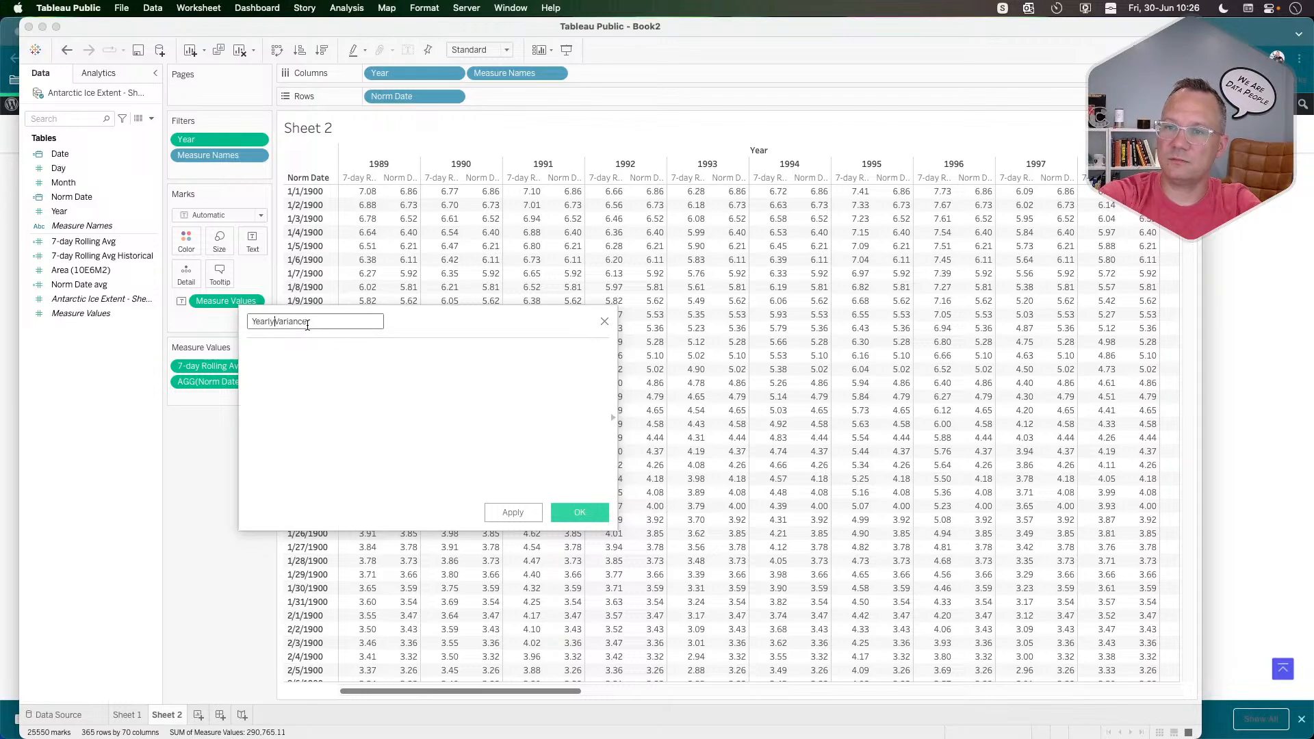
{"action": "key", "text": "Tab"}
{"action": "left_click", "coordinate": [320, 321]}
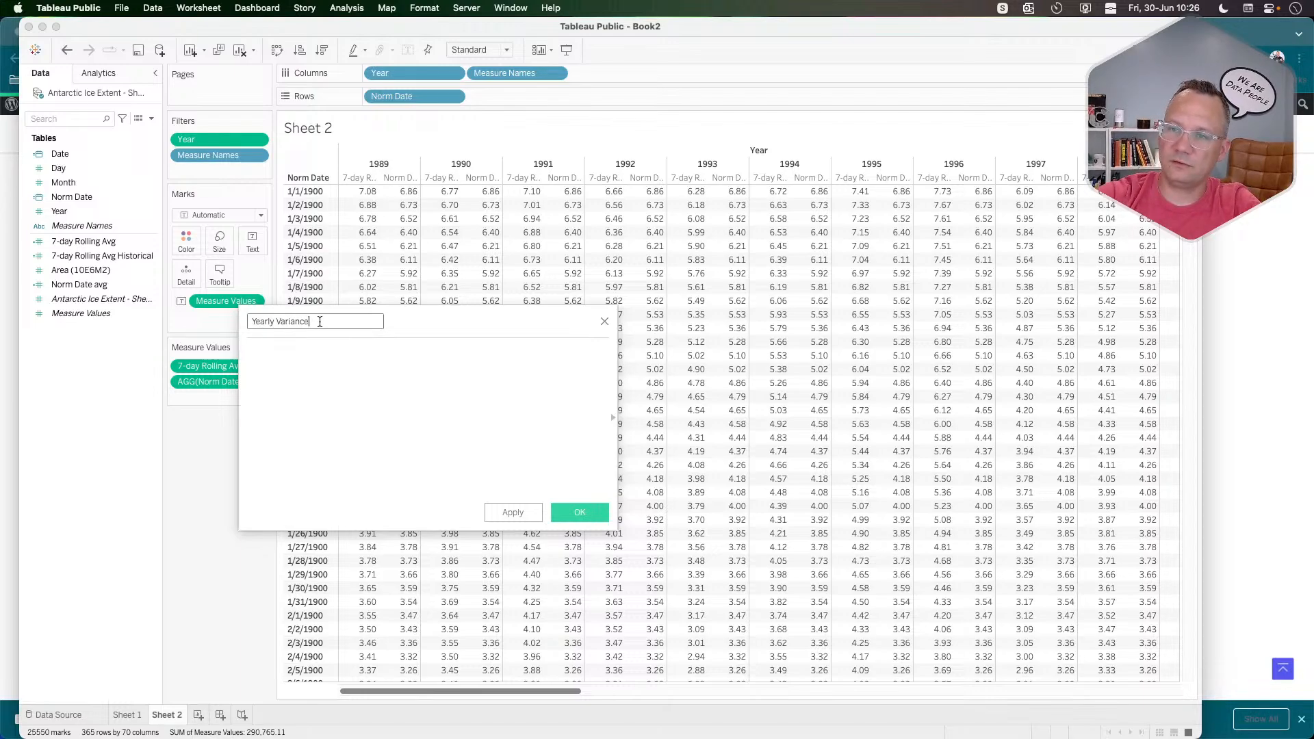
{"action": "type", "text": "compar"}
{"action": "key", "text": "BackSpace"}
{"action": "key", "text": "BackSpace"}
{"action": "key", "text": "BackSpace"}
{"action": "key", "text": "BackSpace"}
{"action": "key", "text": "BackSpace"}
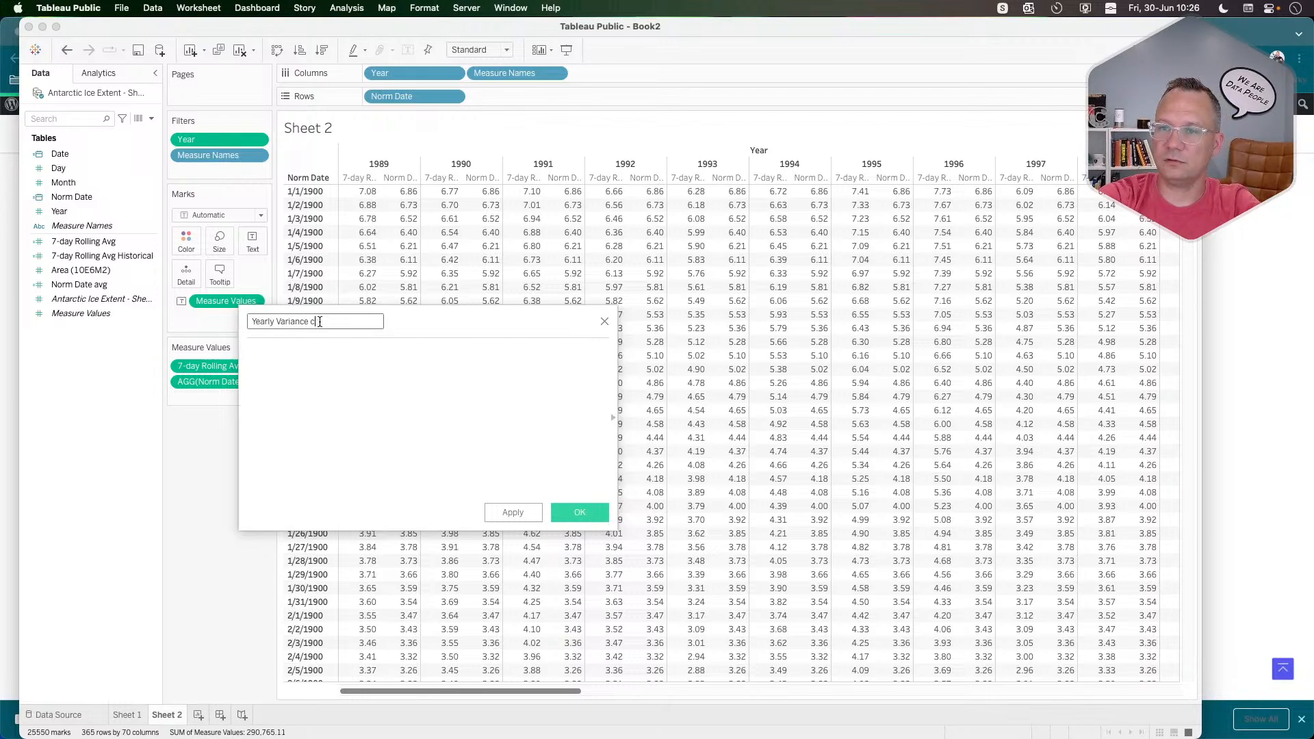
{"action": "type", "text": "ompared to historic"}
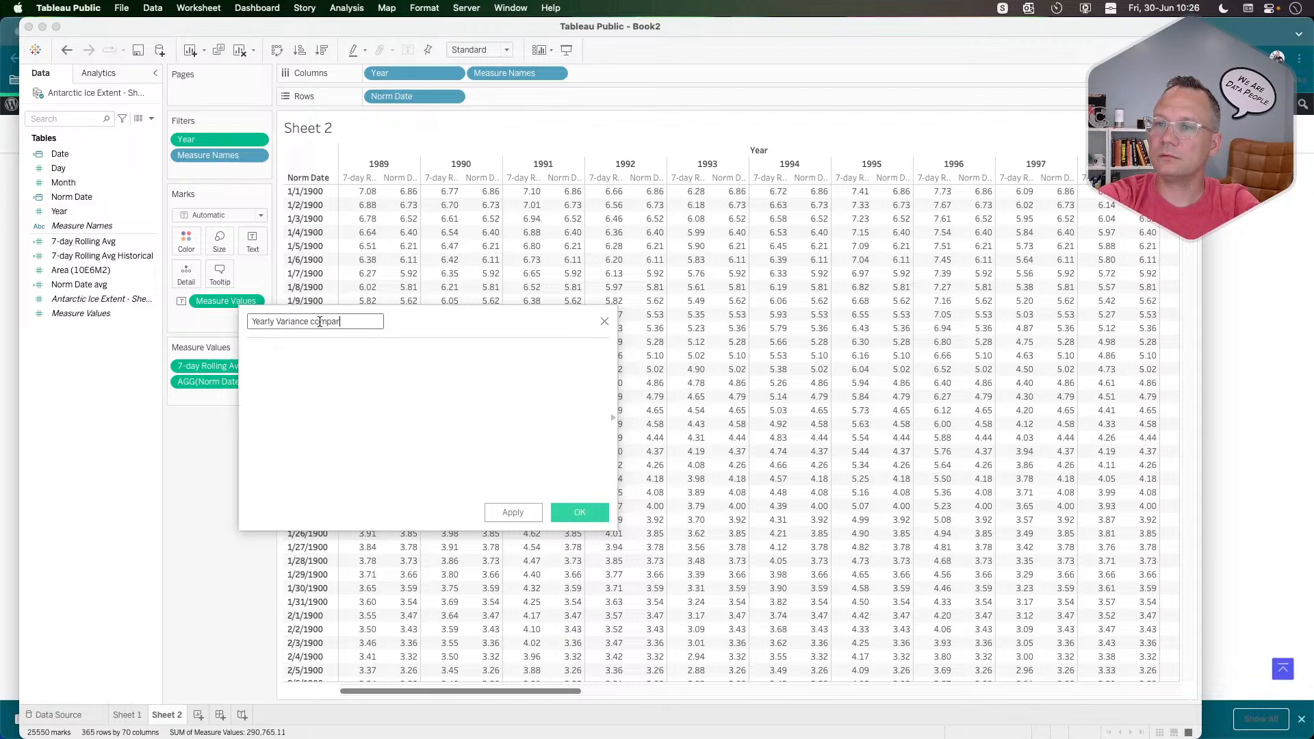
{"action": "type", "text": "al"}
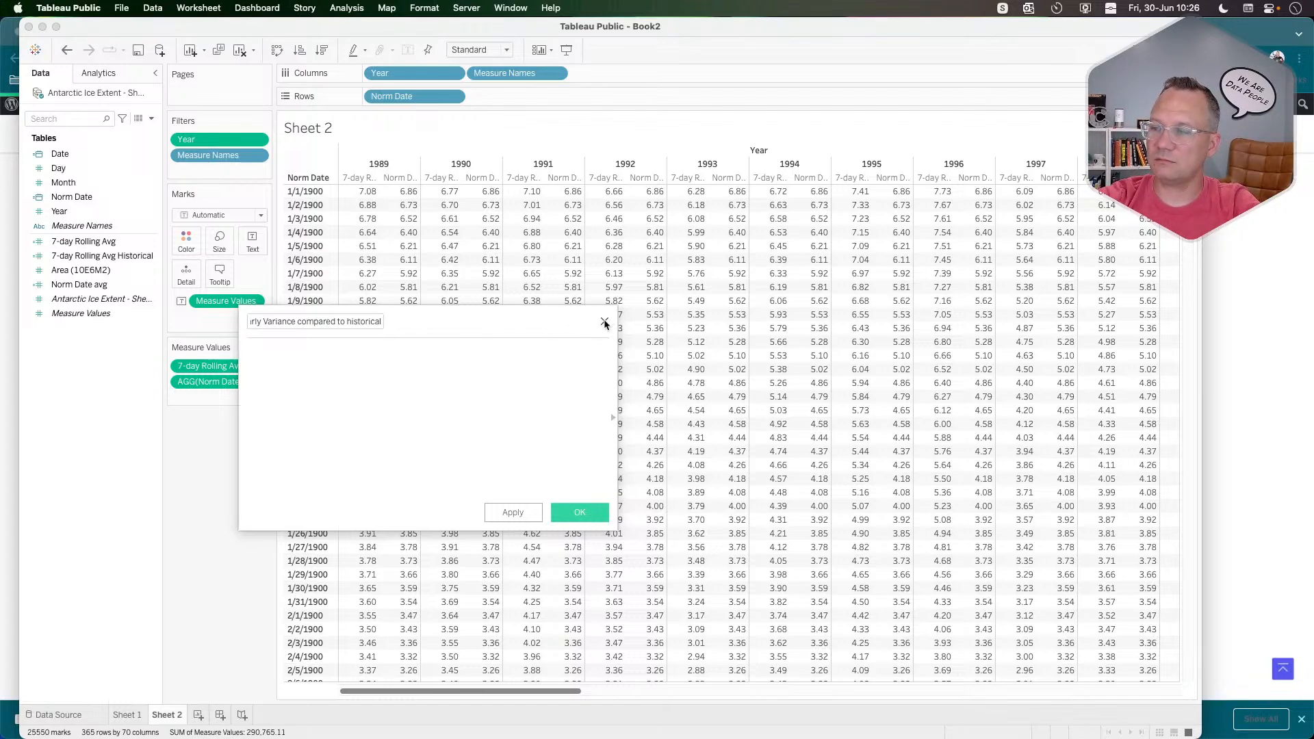
{"action": "left_click", "coordinate": [368, 360]}
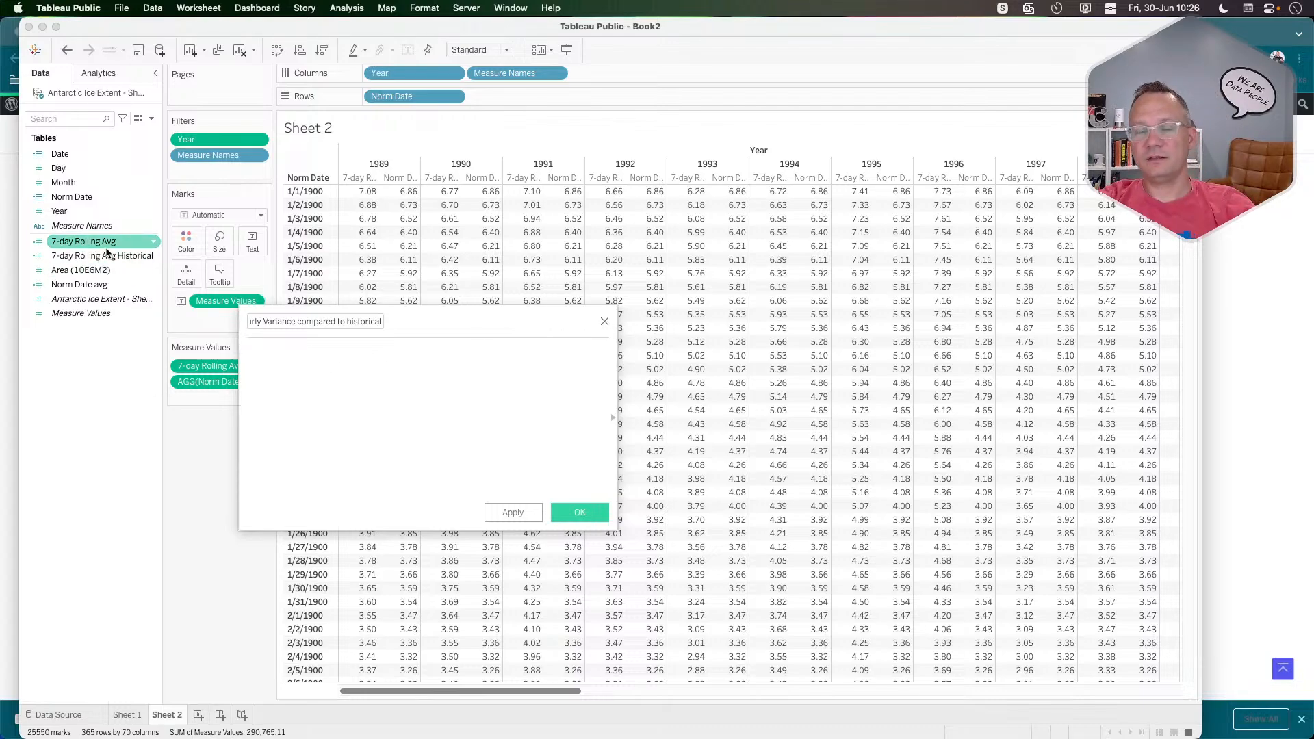
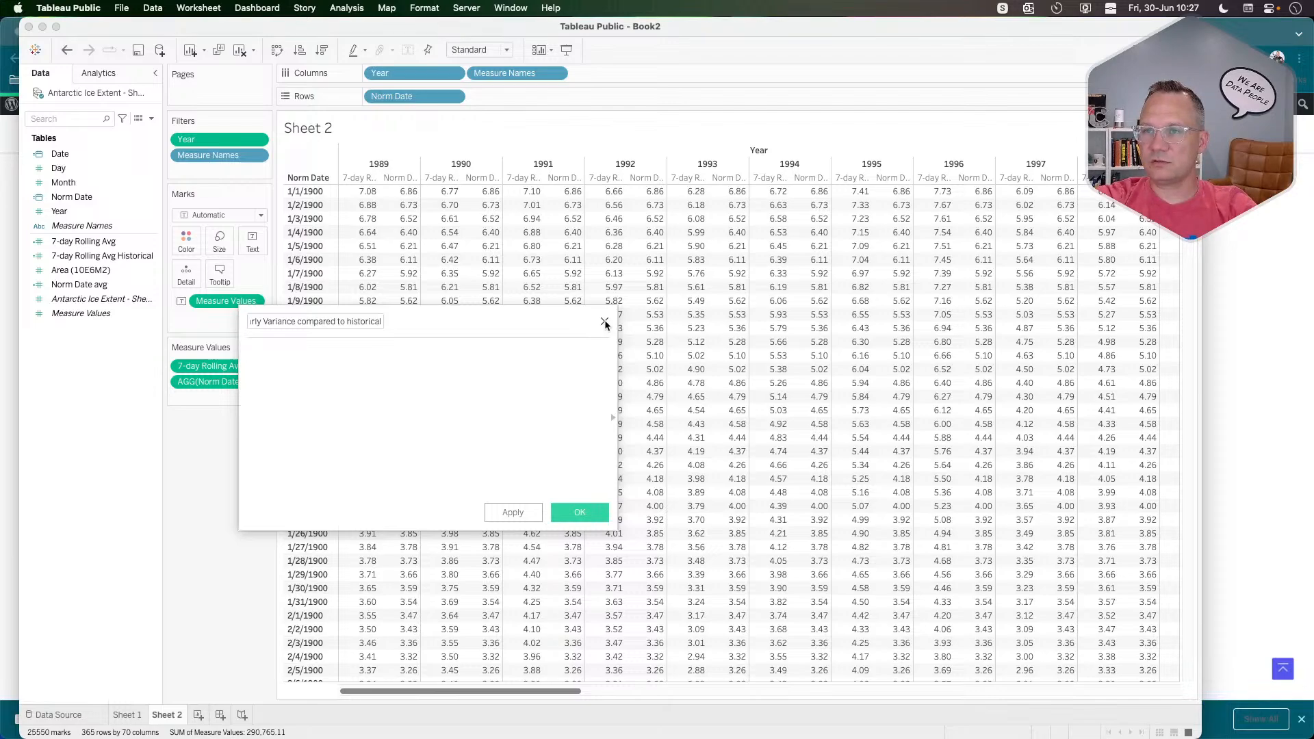
{"action": "type", "text": "norm"}
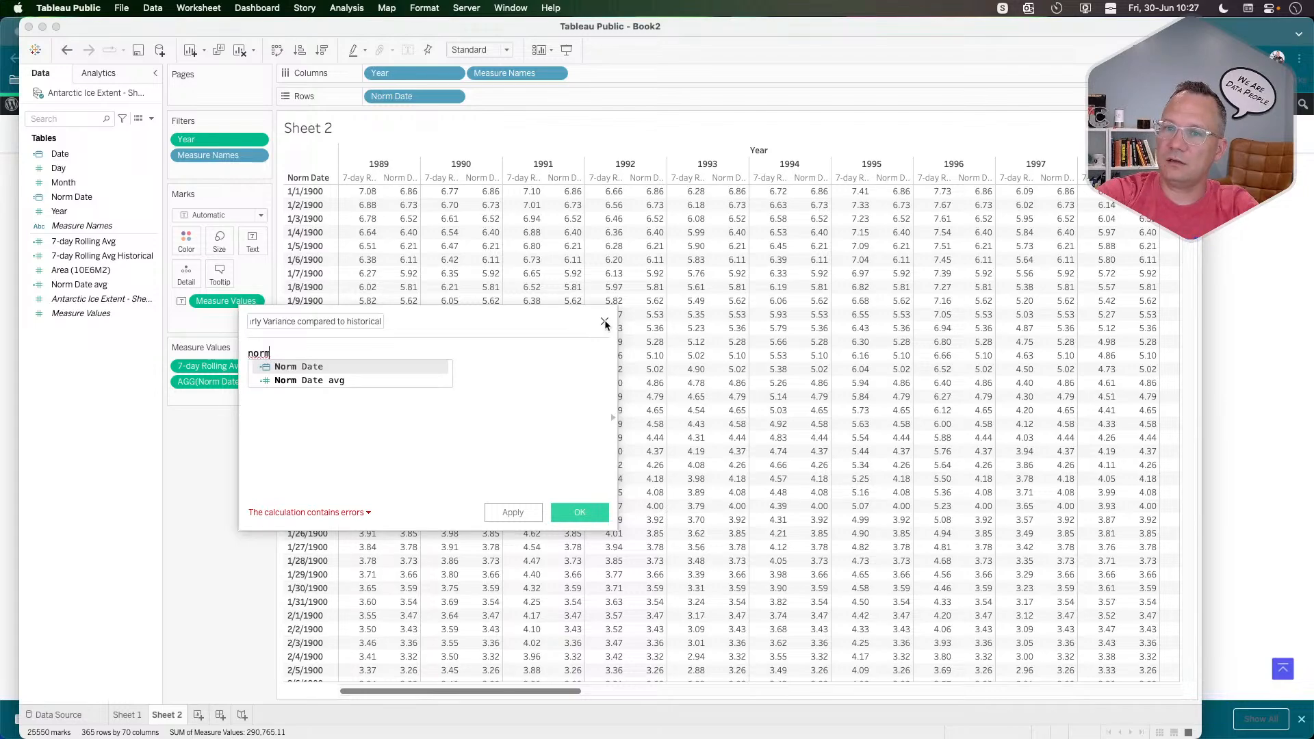
{"action": "key", "text": "BackSpace"}
{"action": "key", "text": "BackSpace"}
{"action": "key", "text": "BackSpace"}
{"action": "key", "text": "BackSpace"}
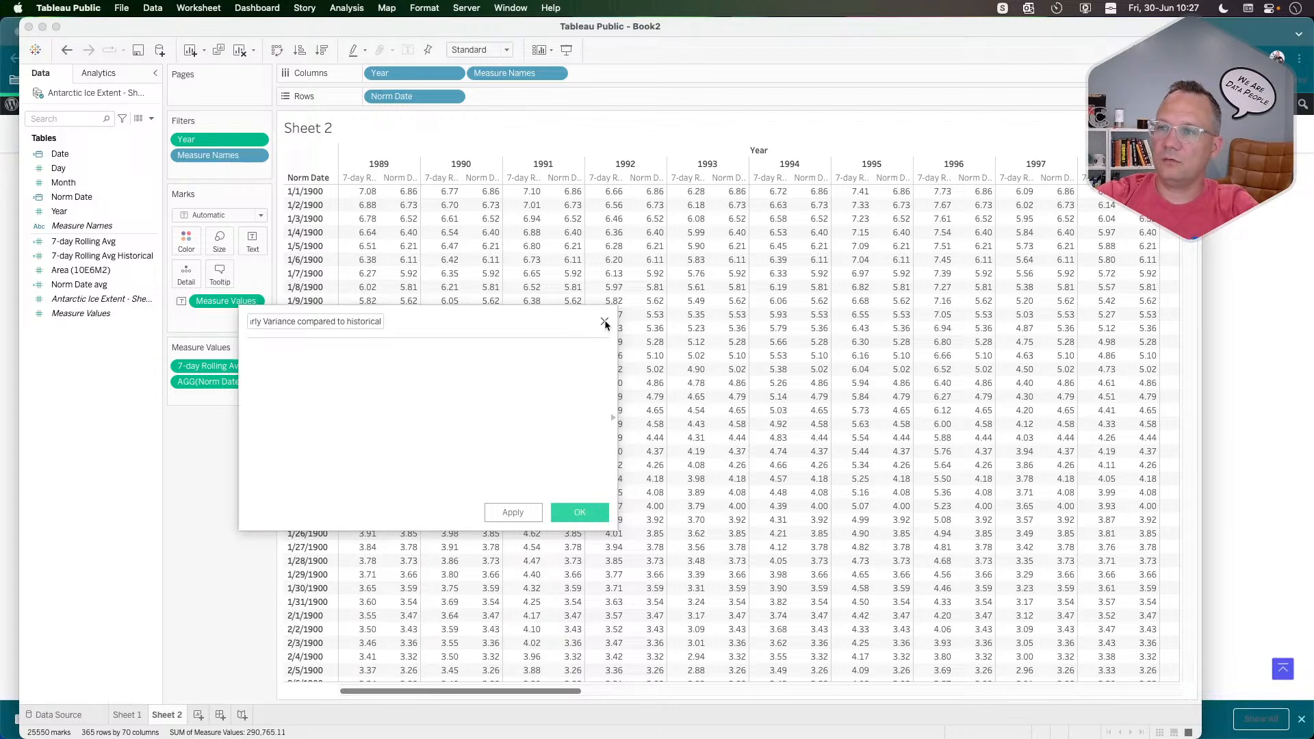
{"action": "left_click_drag", "start_coordinate": [544, 317], "coordinate": [643, 316]}
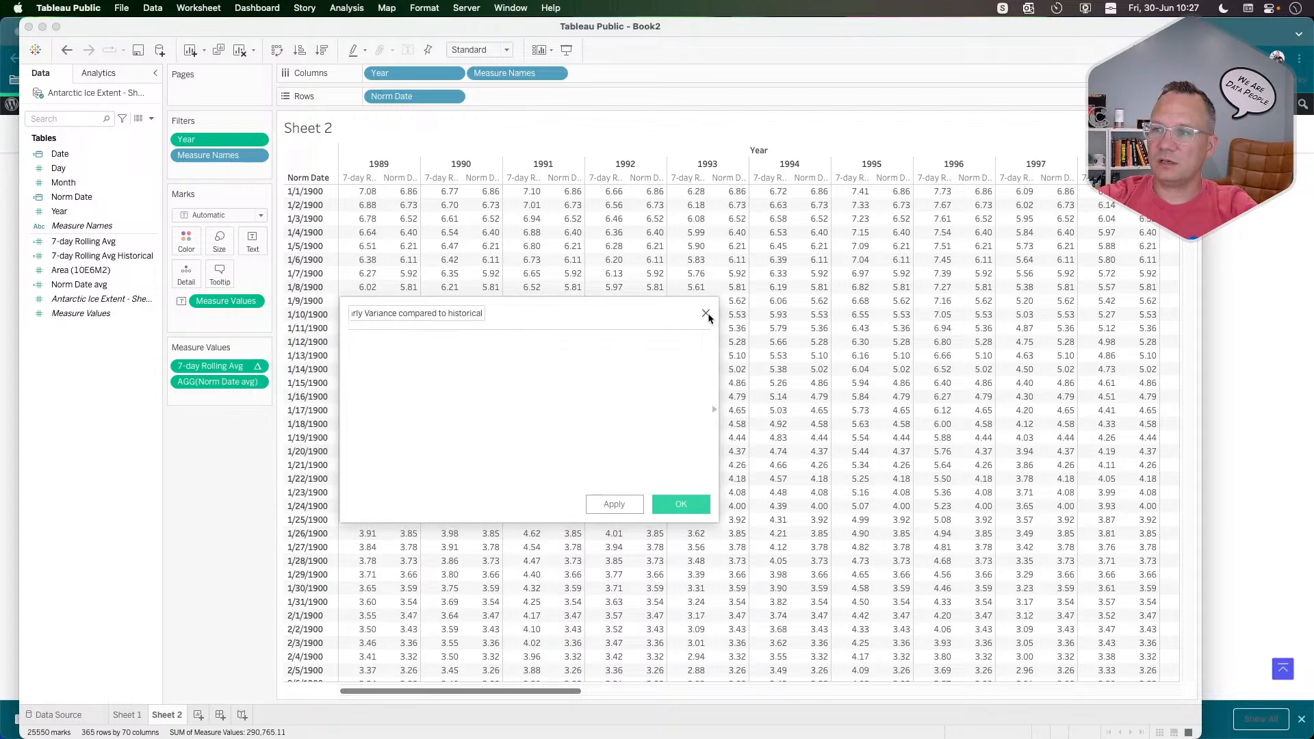
{"action": "left_click", "coordinate": [704, 321]}
Add 7-day Rolling Avg Historical to the table as a third measure after Norm Date avg.
{"action": "left_click_drag", "start_coordinate": [97, 259], "coordinate": [222, 389]}
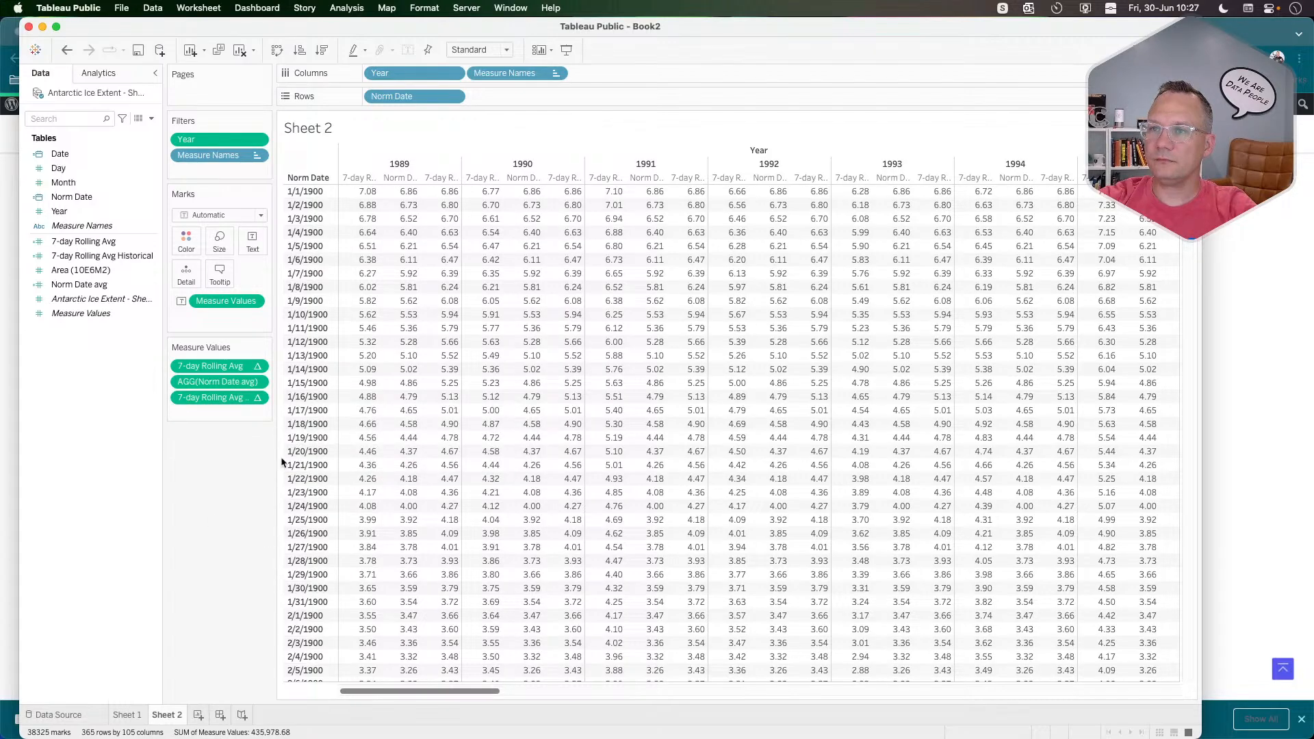
{"action": "mouse_move", "coordinate": [437, 225]}
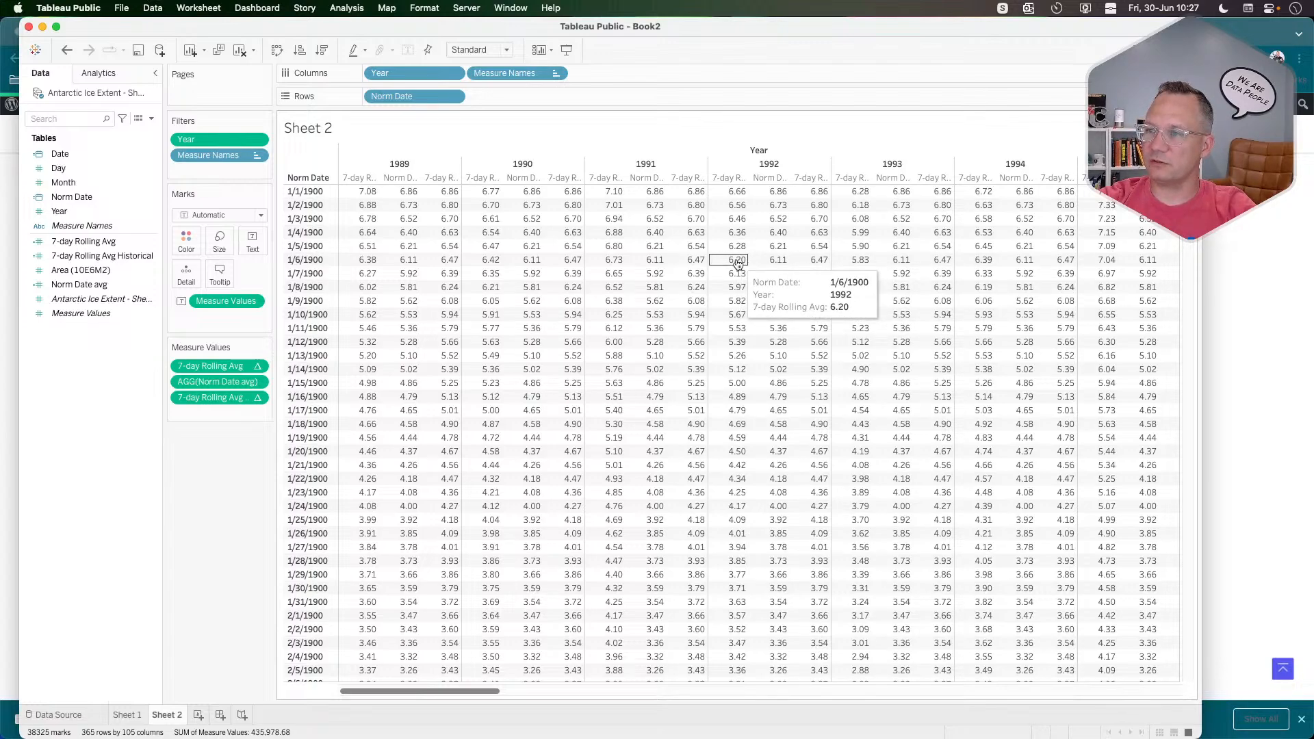
Create a new calculated field and name it Yearly avg compared to historical.
{"action": "left_click", "coordinate": [149, 120]}
{"action": "left_click", "coordinate": [138, 127]}
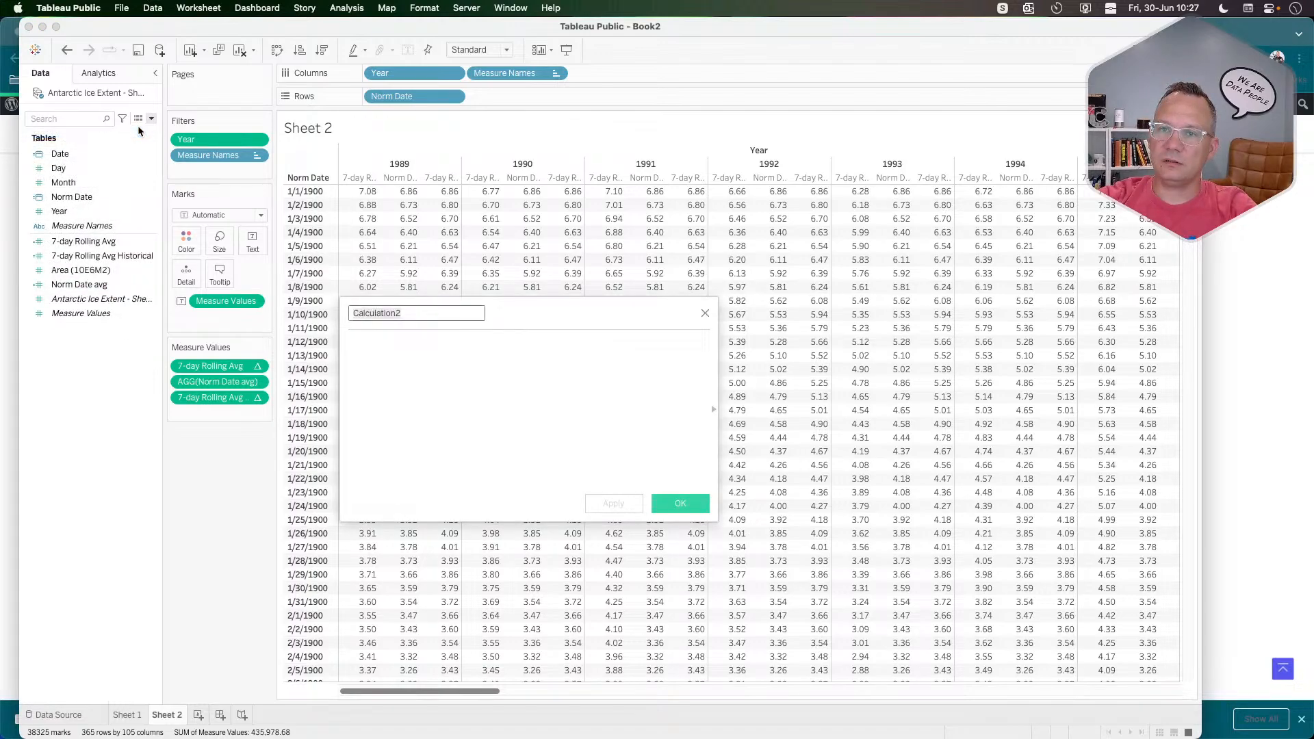
{"action": "type", "text": "Y"}
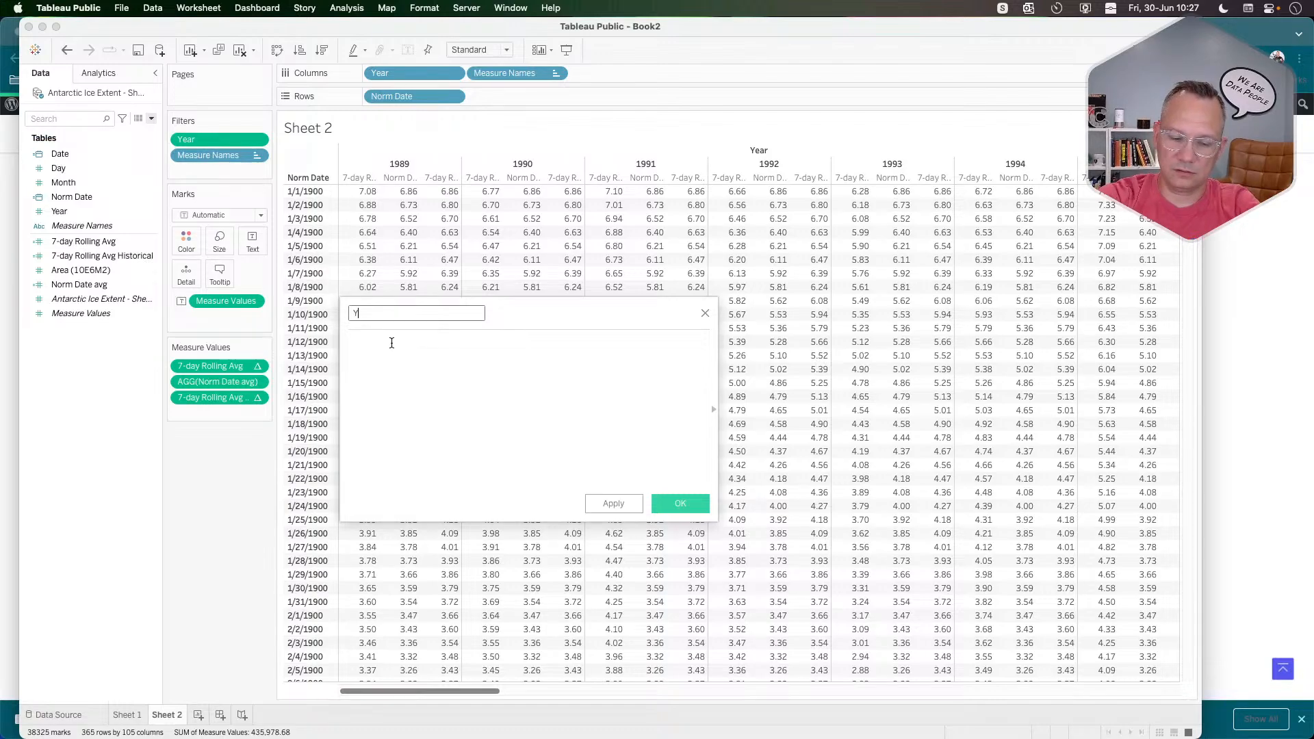
{"action": "type", "text": "early"}
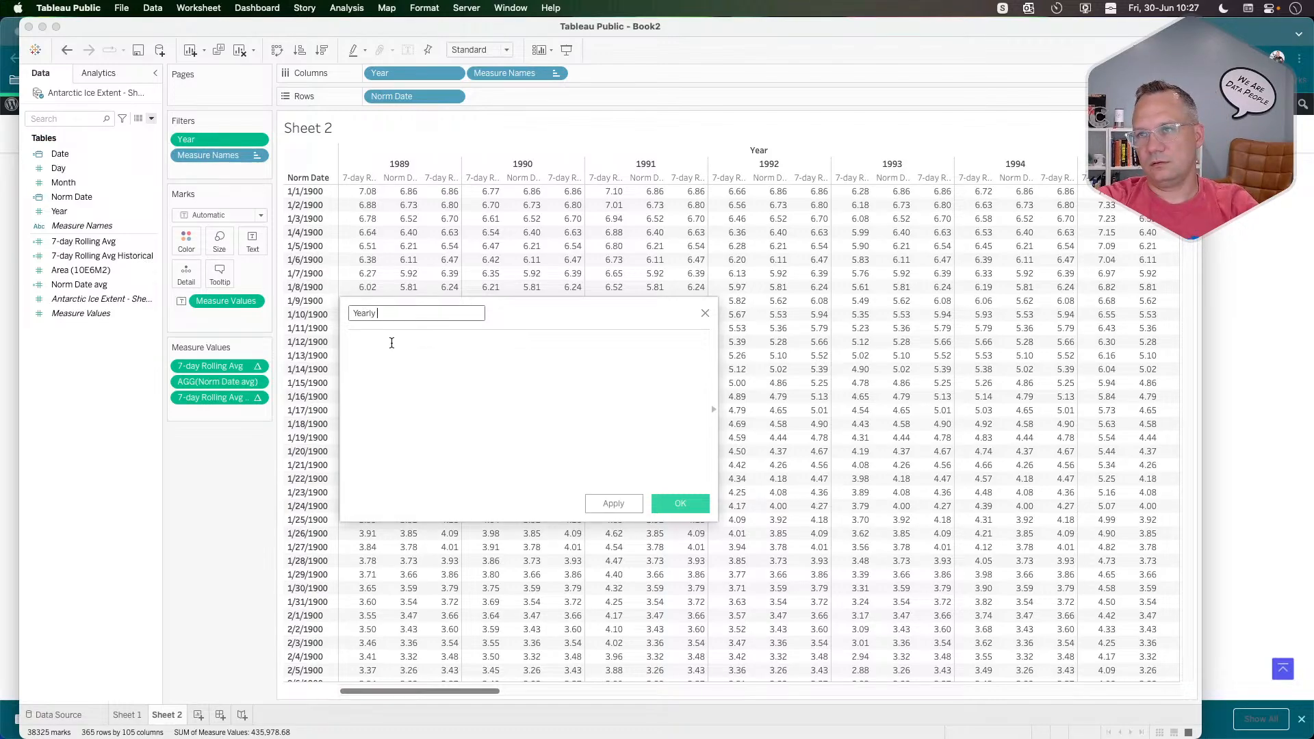
{"action": "type", "text": "a"}
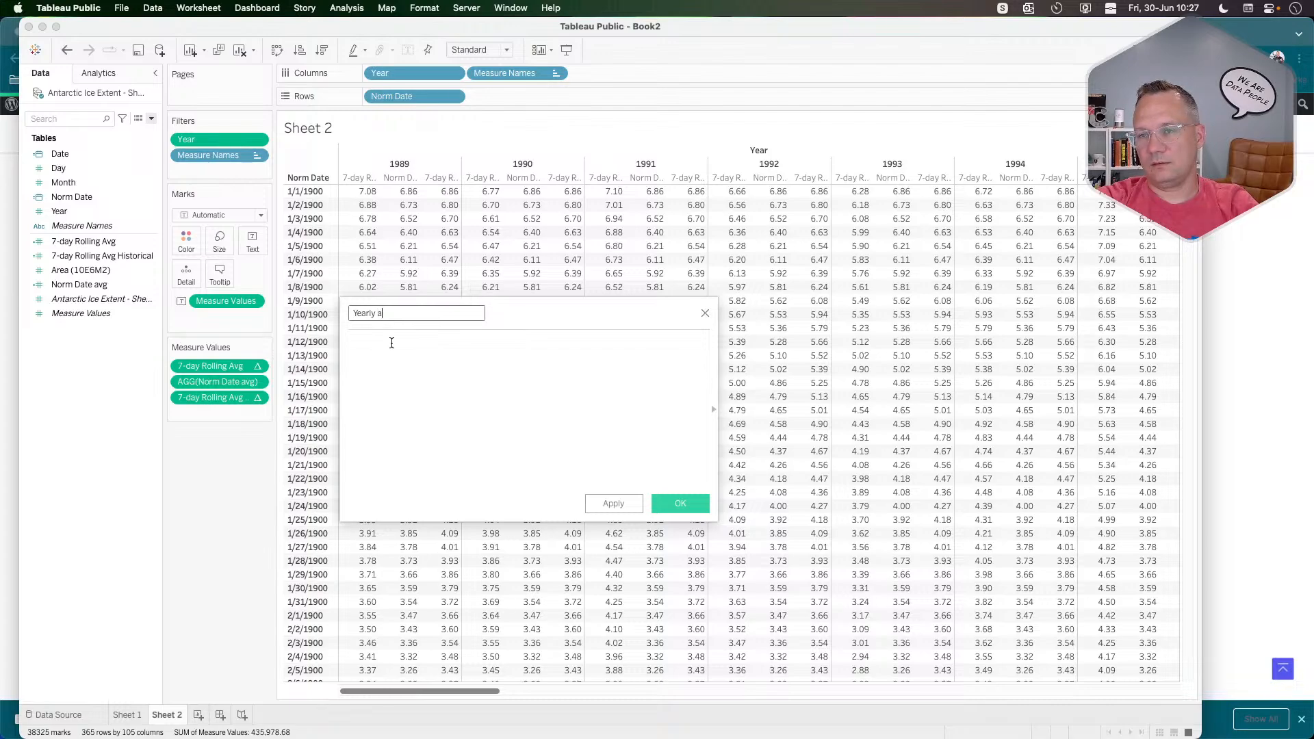
{"action": "type", "text": "vg com"}
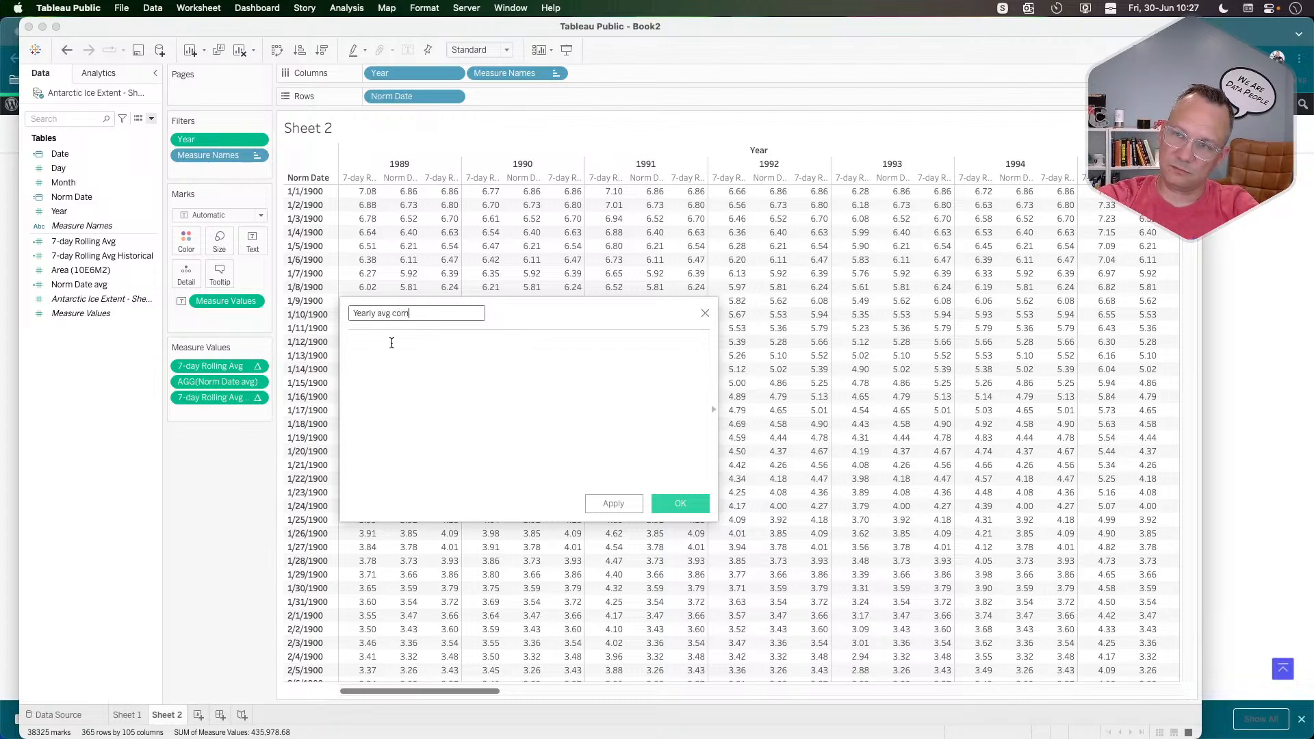
{"action": "type", "text": "pared to"}
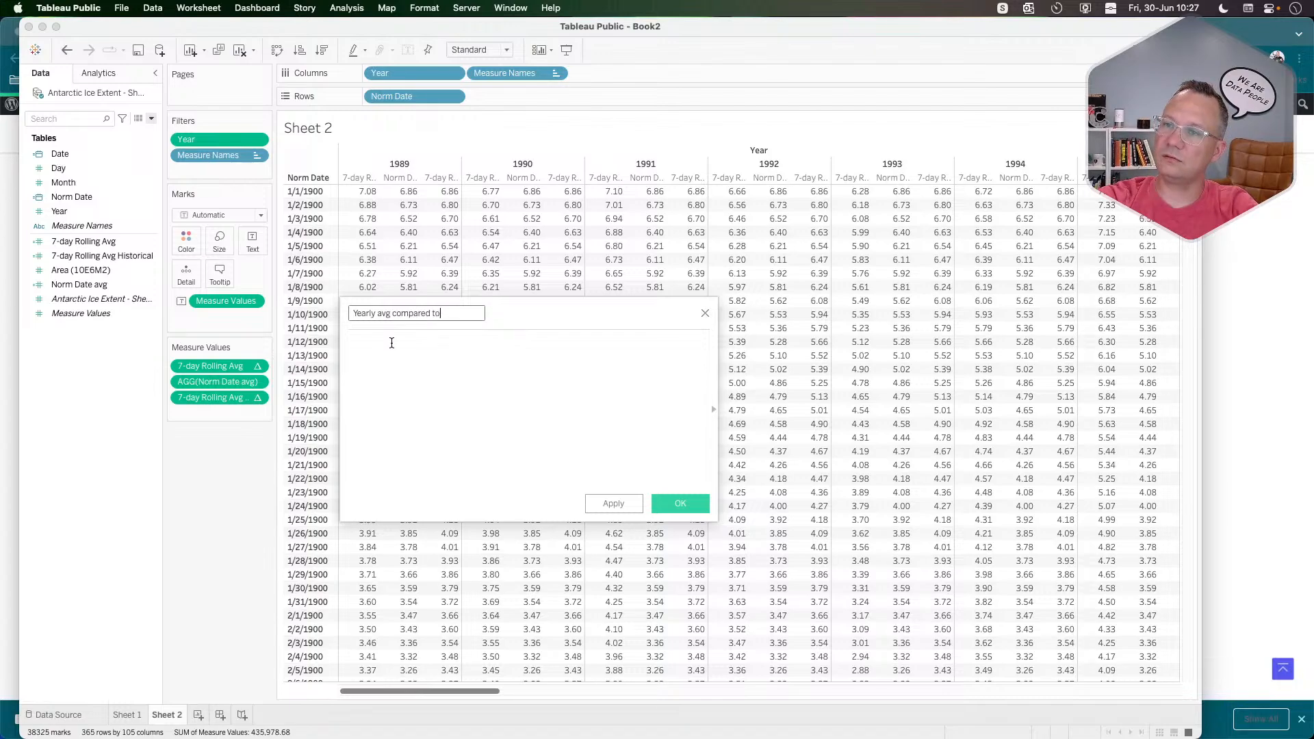
{"action": "type", "text": " historical"}
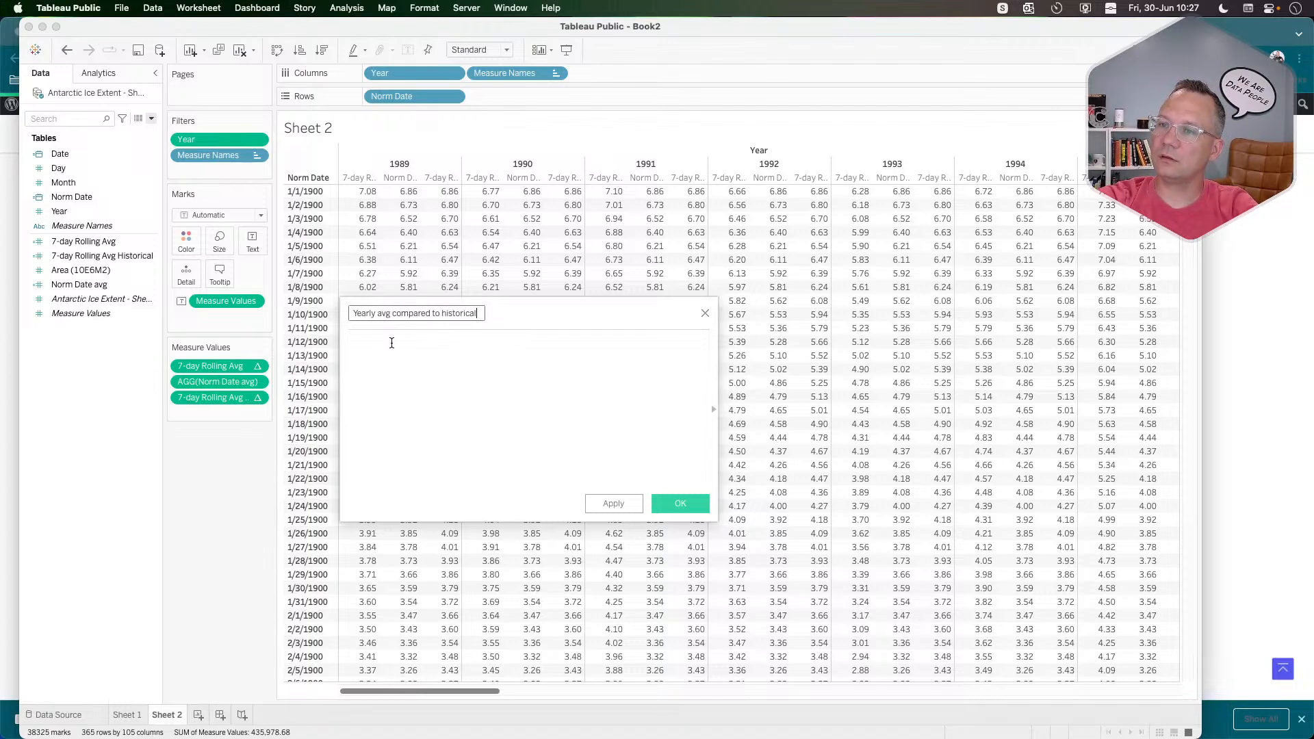
Define the calculation as [7-day Rolling Avg Historical]-[7-day Rolling Avg] and save it.
{"action": "left_click", "coordinate": [391, 343]}
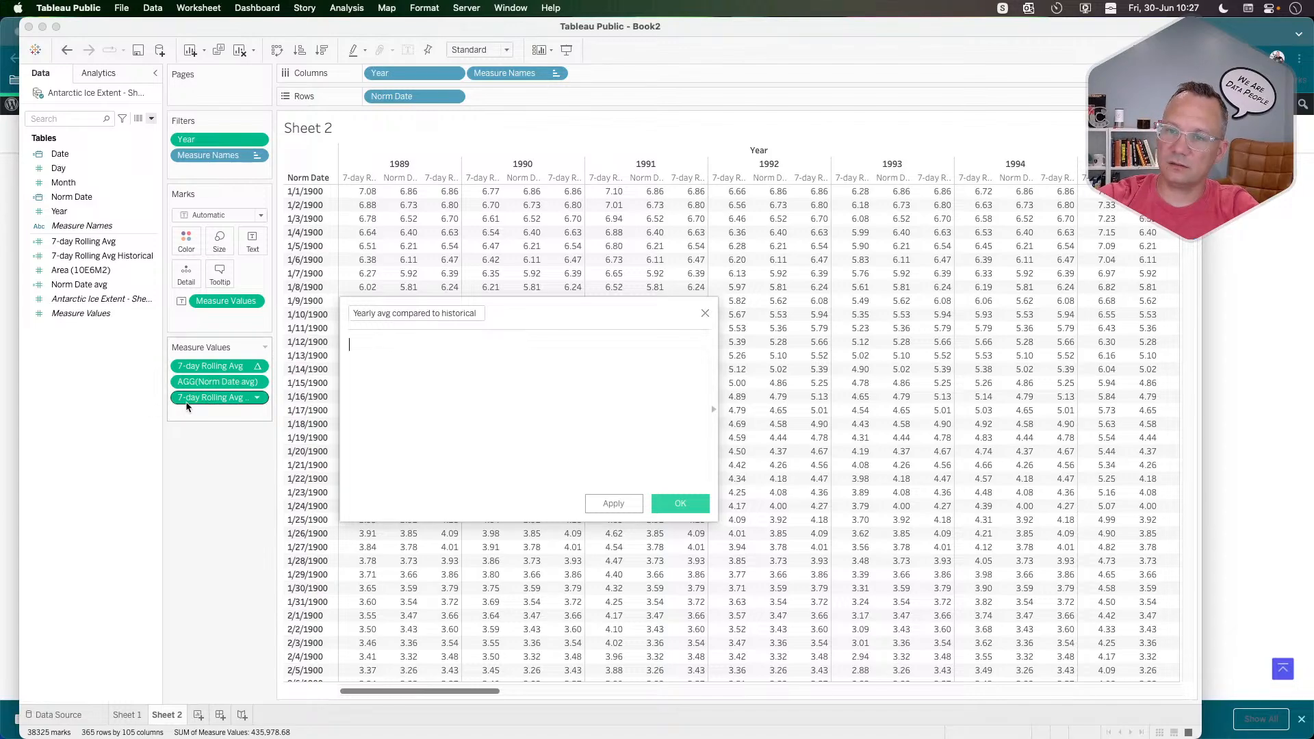
{"action": "left_click_drag", "start_coordinate": [193, 399], "coordinate": [391, 388]}
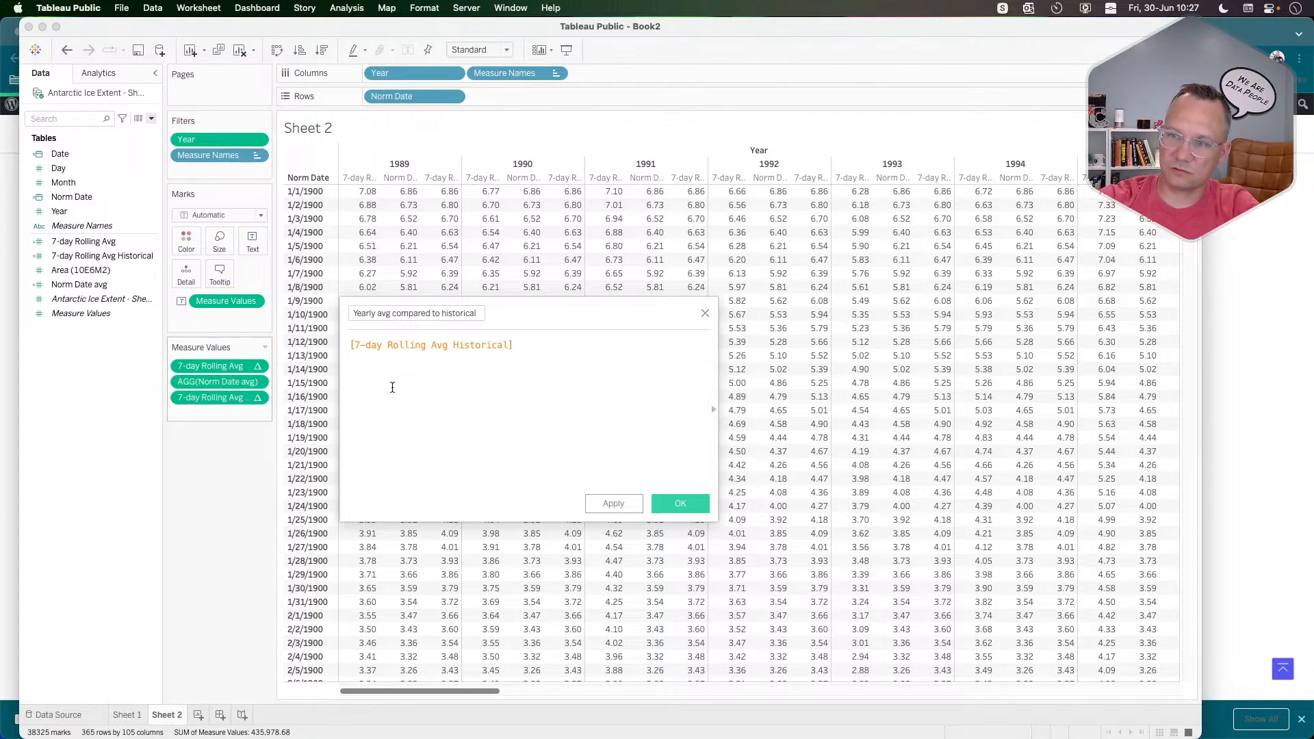
{"action": "type", "text": "-"}
{"action": "left_click_drag", "start_coordinate": [211, 366], "coordinate": [557, 370]}
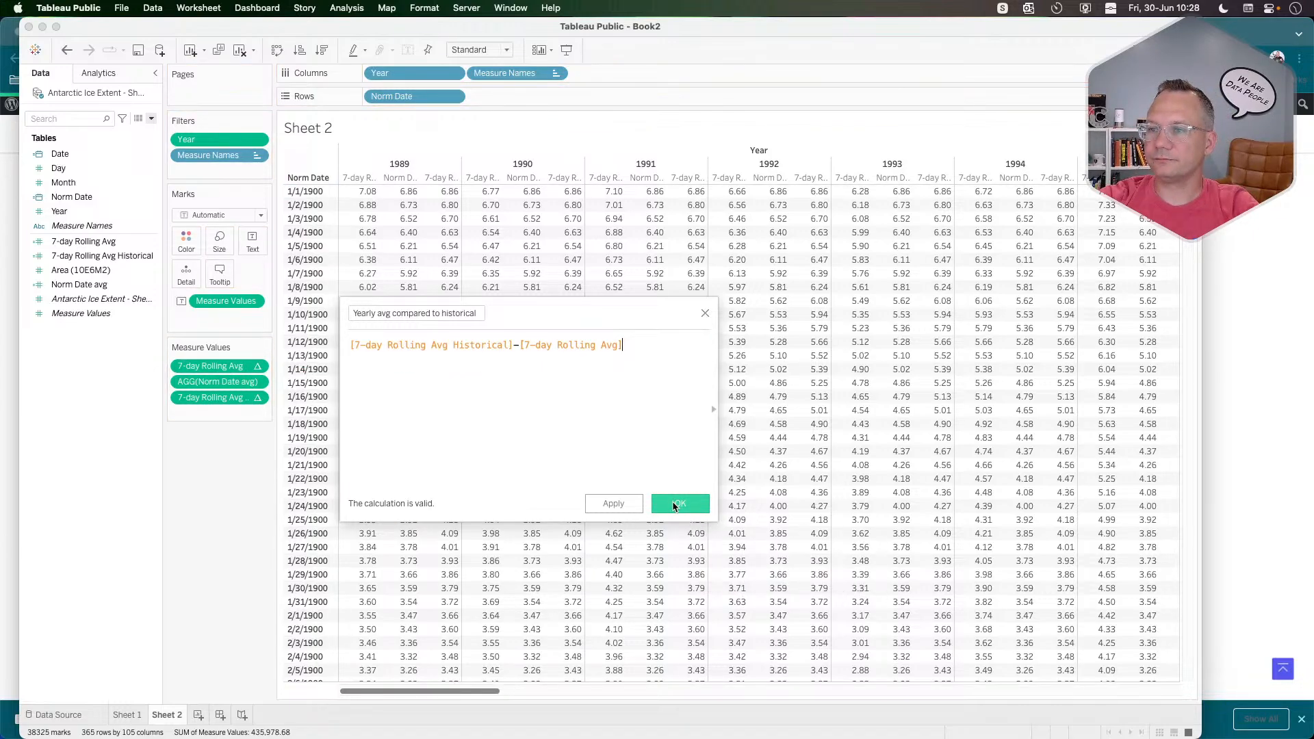
{"action": "left_click", "coordinate": [674, 505]}
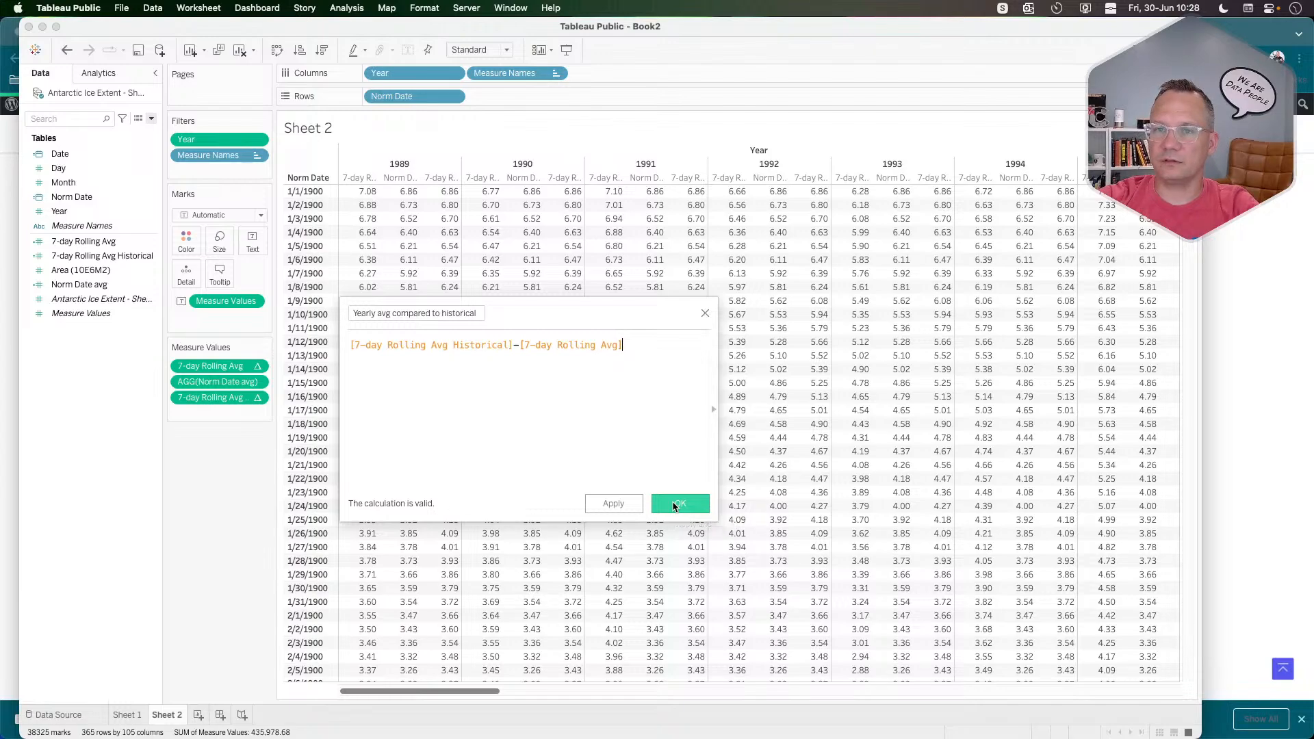
Add Yearly avg compared to historical to the table as the fourth measure and check its 1989 values against the rolling averages.
{"action": "left_click_drag", "start_coordinate": [98, 306], "coordinate": [226, 413]}
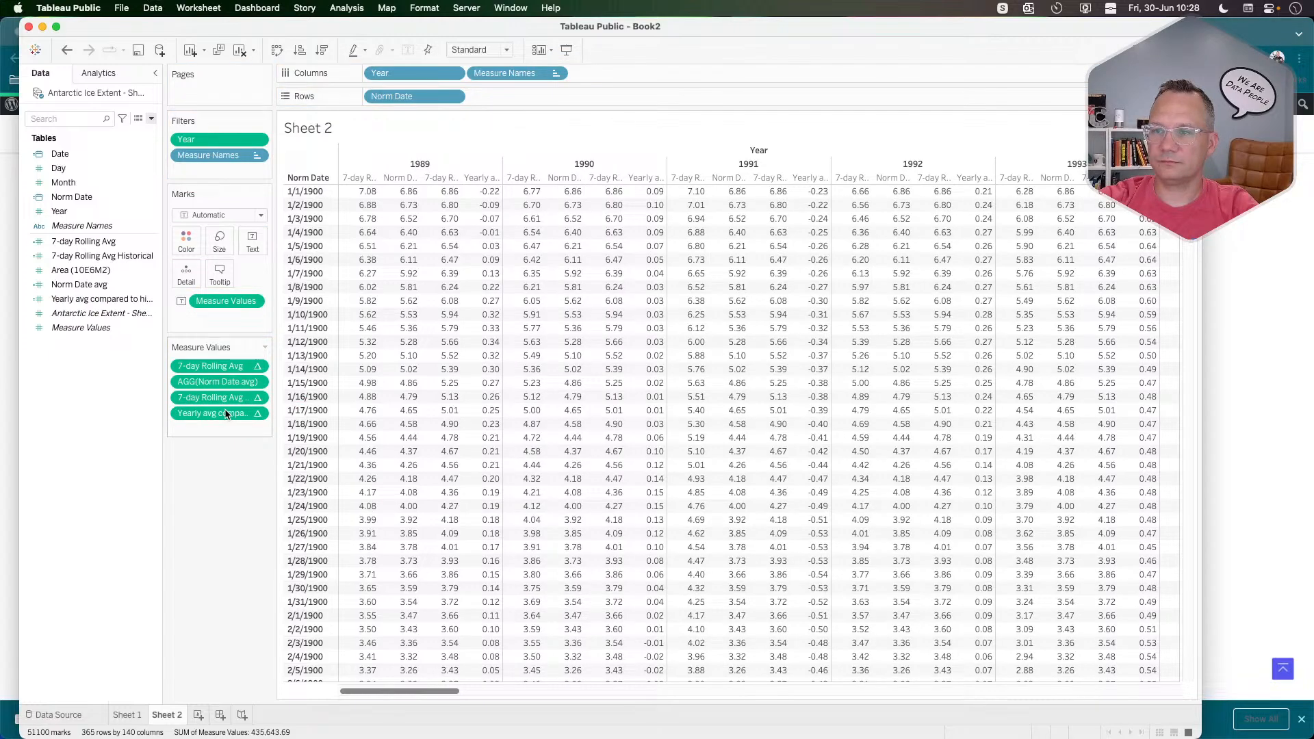
{"action": "mouse_move", "coordinate": [476, 195]}
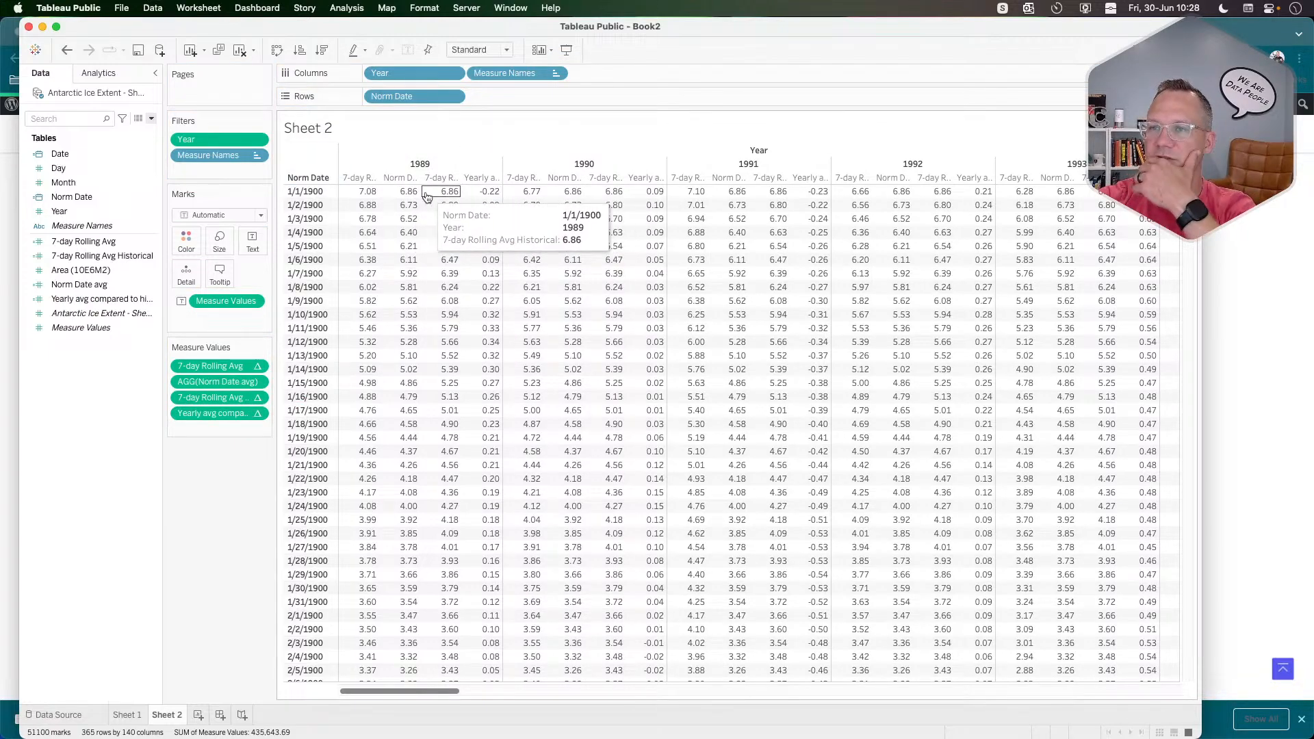
{"action": "mouse_move", "coordinate": [398, 197]}
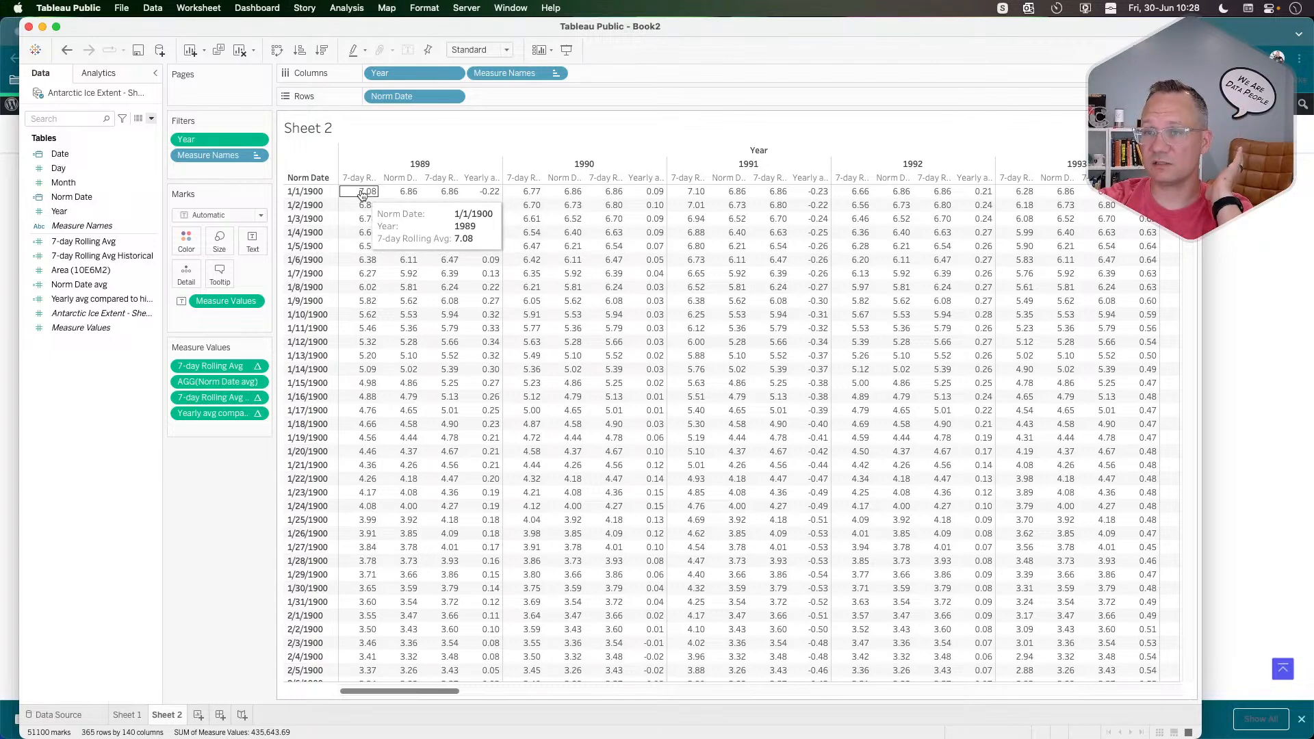
{"action": "mouse_move", "coordinate": [480, 397]}
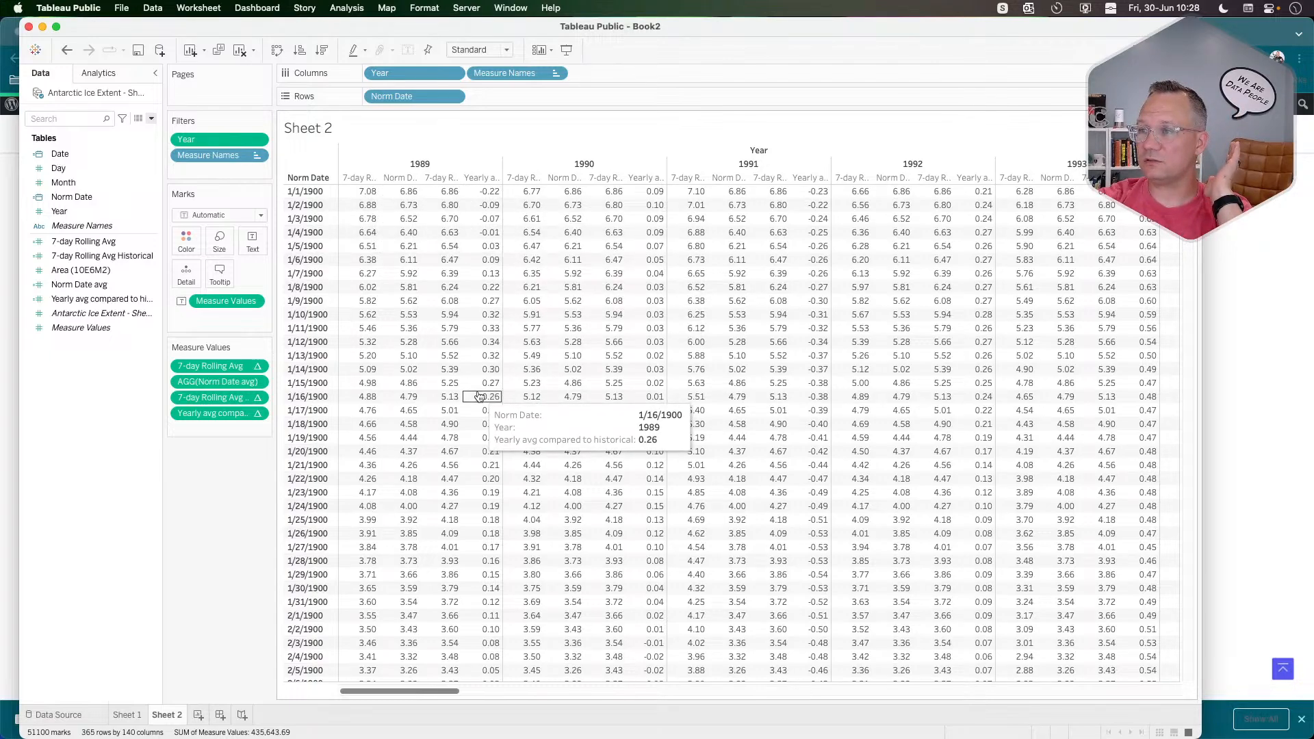
{"action": "scroll", "coordinate": [479, 397], "scroll_direction": "down", "scroll_amount": 2}
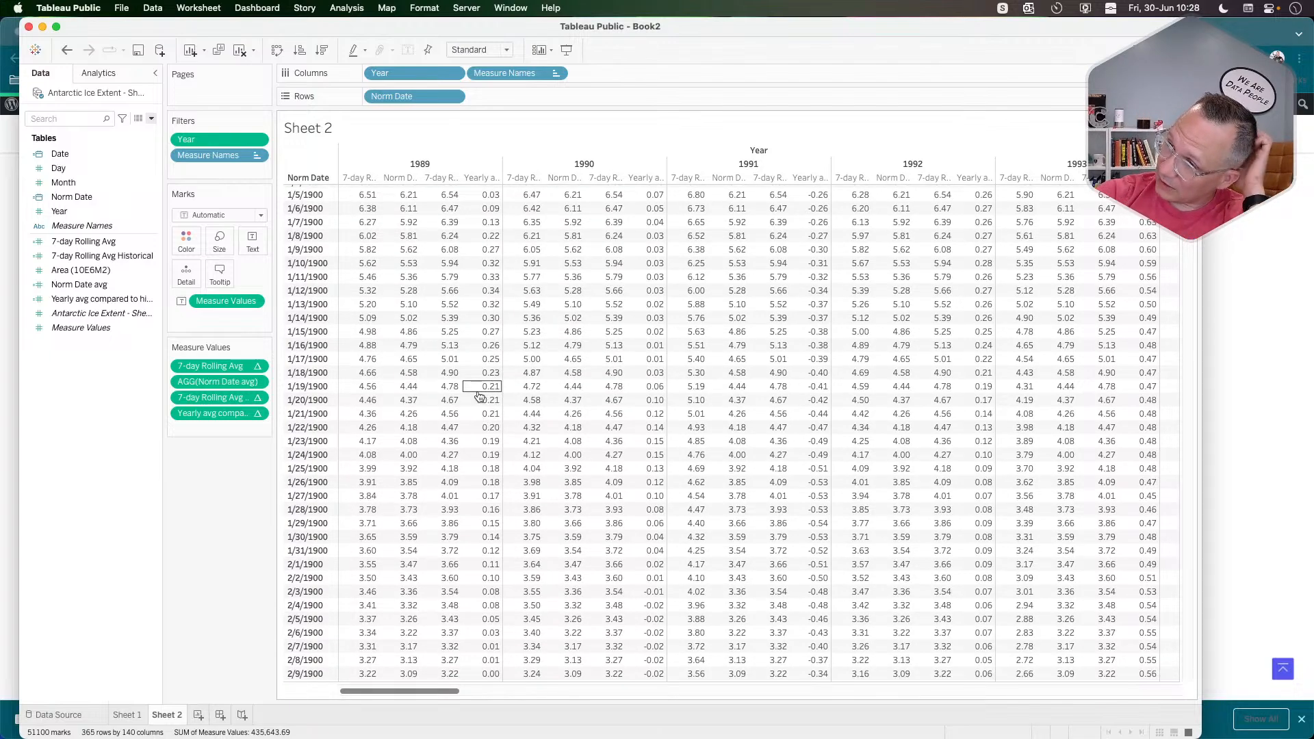
{"action": "scroll", "coordinate": [589, 383], "scroll_direction": "right", "scroll_amount": 1}
{"action": "scroll", "coordinate": [588, 383], "scroll_direction": "up", "scroll_amount": 1}
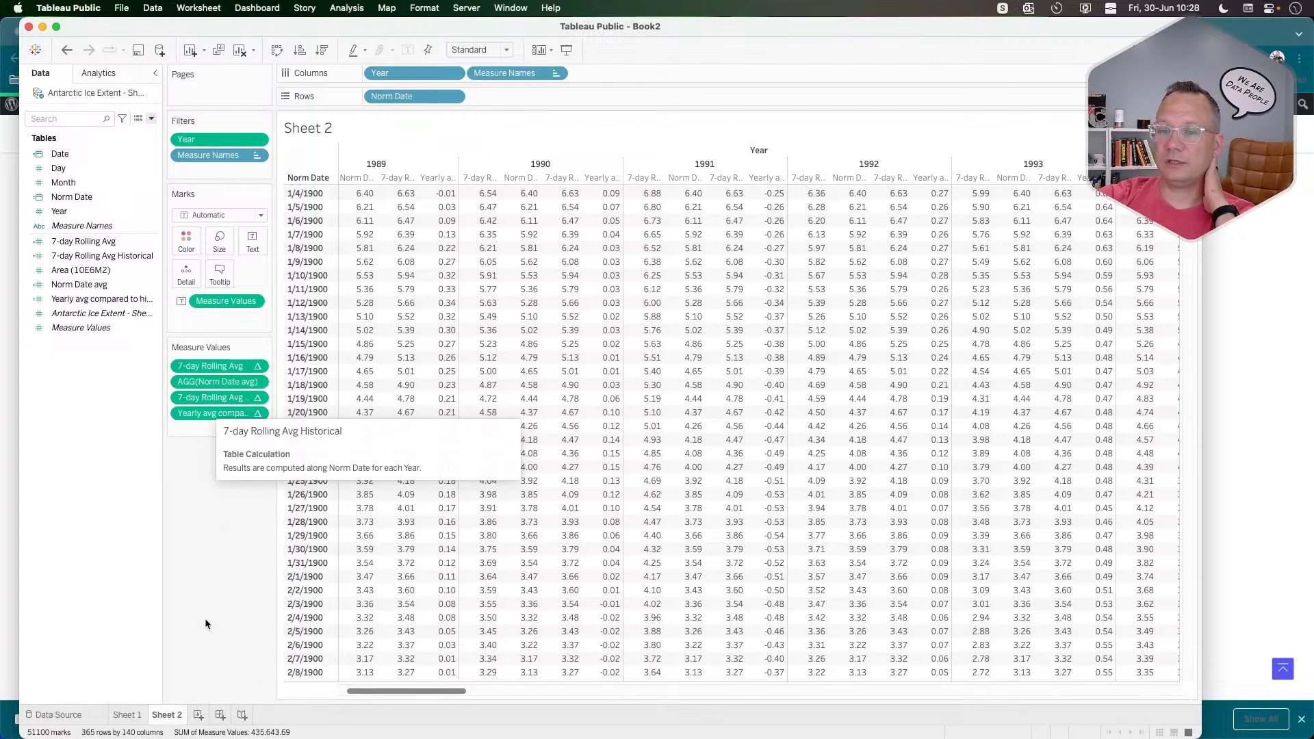
Duplicate Sheet 2 as a new worksheet.
{"action": "right_click", "coordinate": [176, 717]}
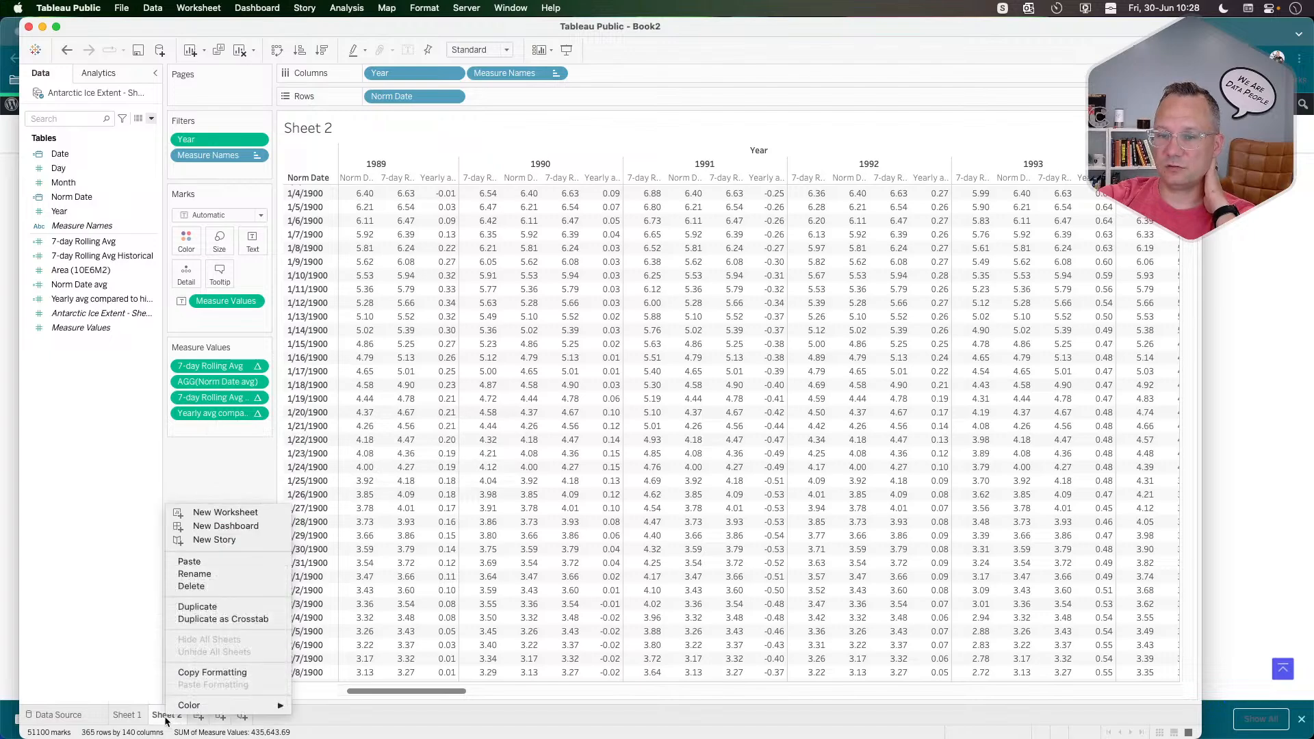
{"action": "left_click", "coordinate": [197, 607]}
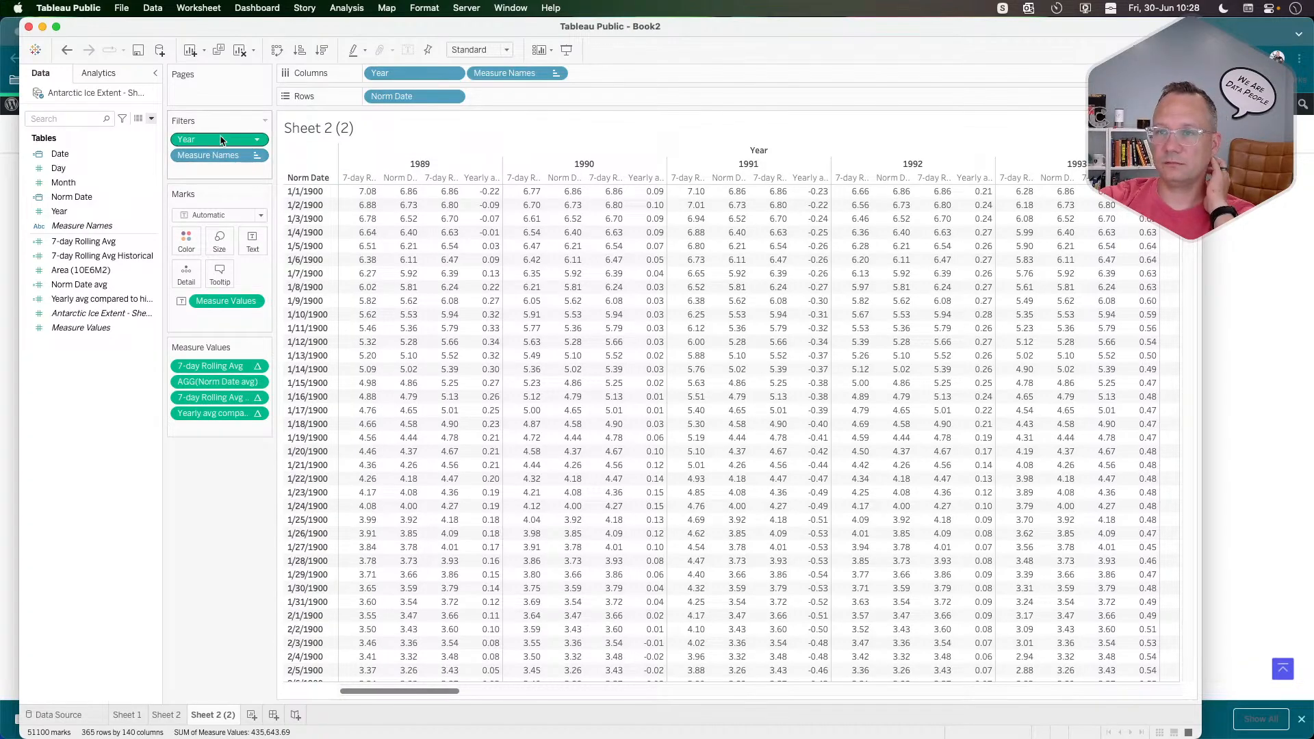
Switch to the Workout Wednesday page in Chrome, review the example chart and the requirements list, and return to Tableau Public.
{"action": "left_click", "coordinate": [11, 265]}
{"action": "scroll", "coordinate": [264, 544], "scroll_direction": "down", "scroll_amount": 1}
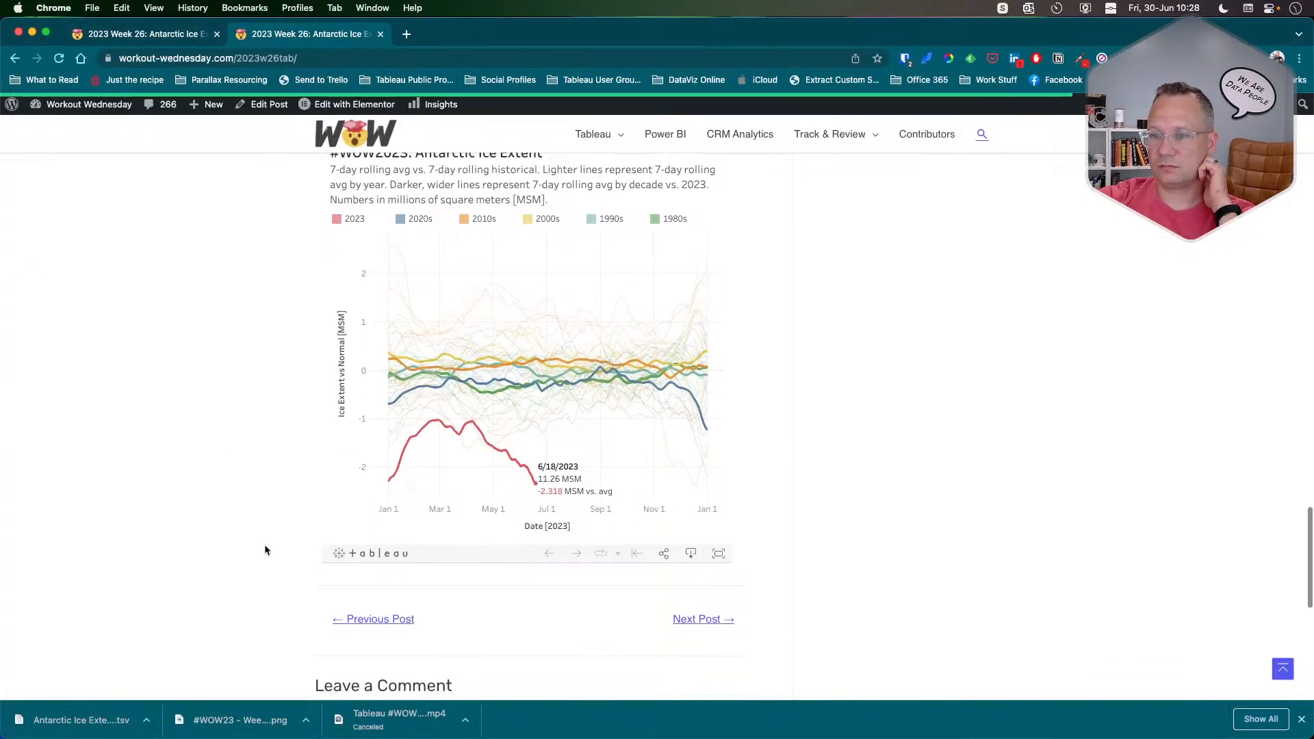
{"action": "scroll", "coordinate": [264, 544], "scroll_direction": "up", "scroll_amount": 10}
{"action": "scroll", "coordinate": [266, 552], "scroll_direction": "up", "scroll_amount": 8}
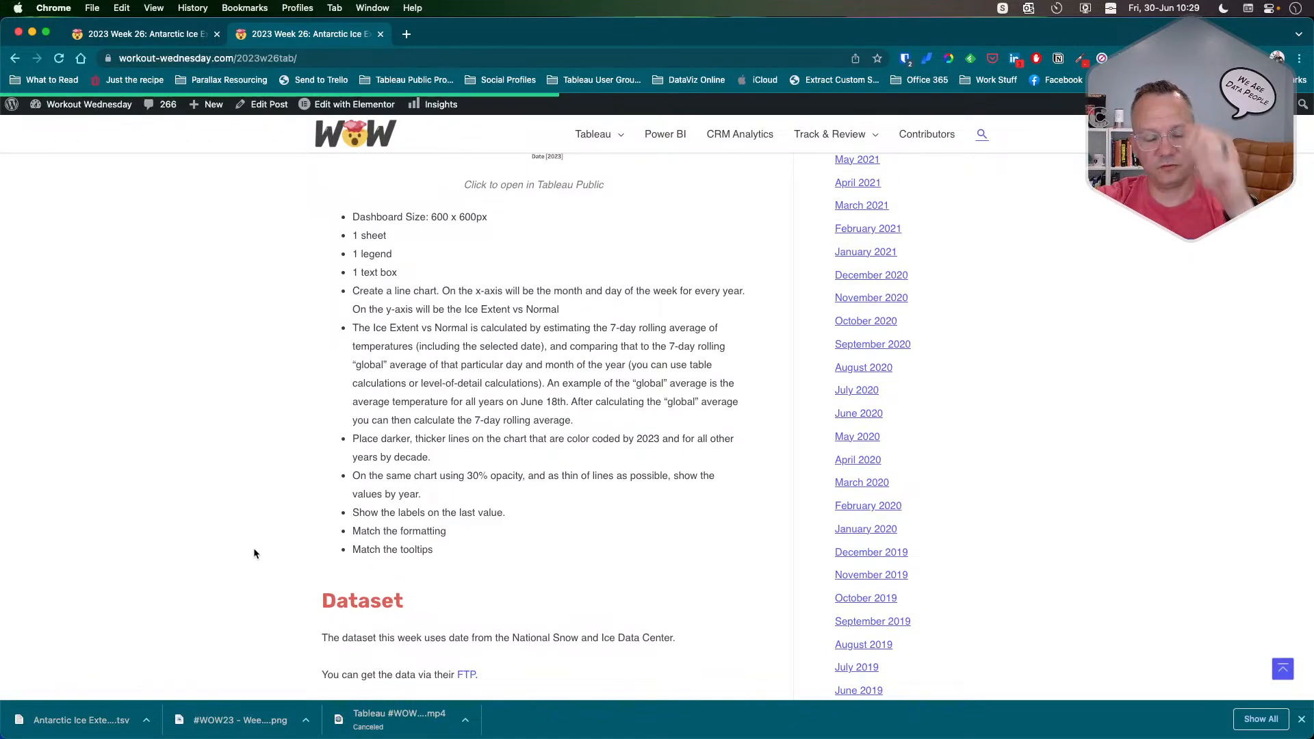
{"action": "key", "text": "super+Tab"}
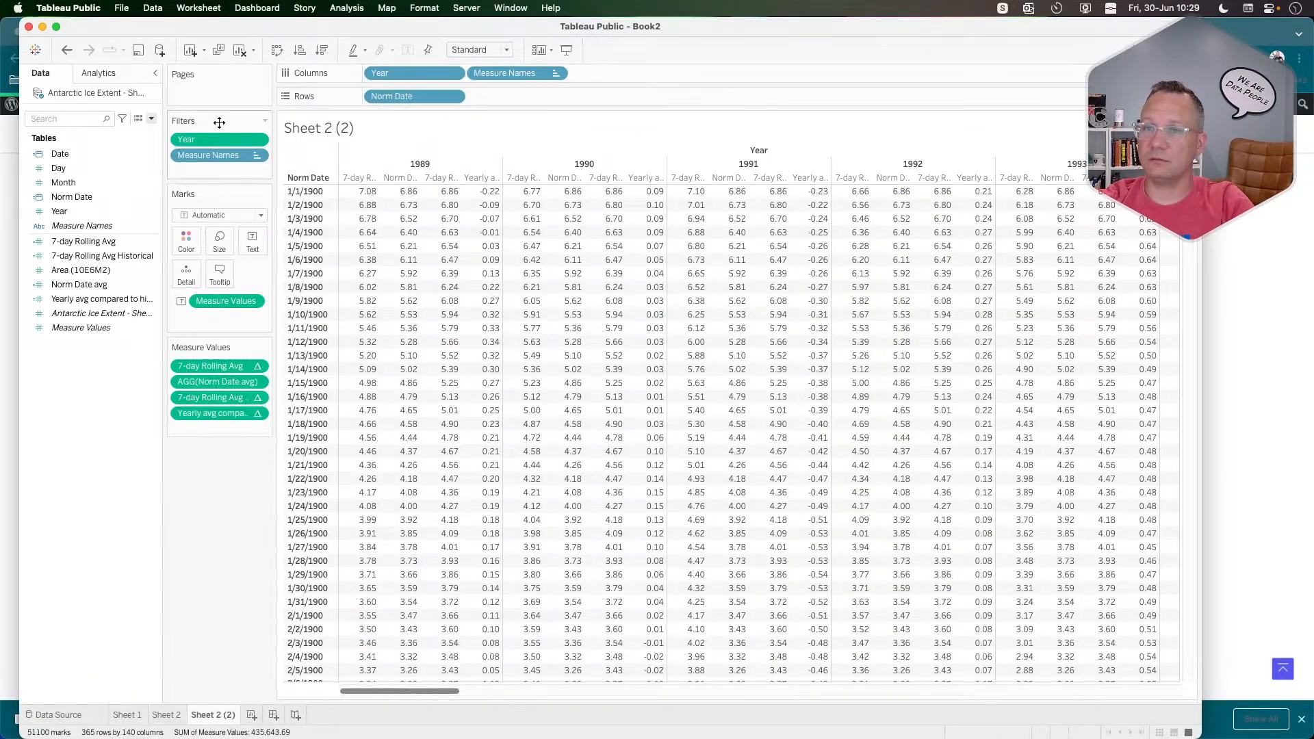
Try removing the Year filter from the duplicated sheet and inspect the rolling averages and Norm Date avg values for 1978 to 1982.
{"action": "left_click_drag", "start_coordinate": [215, 141], "coordinate": [207, 508]}
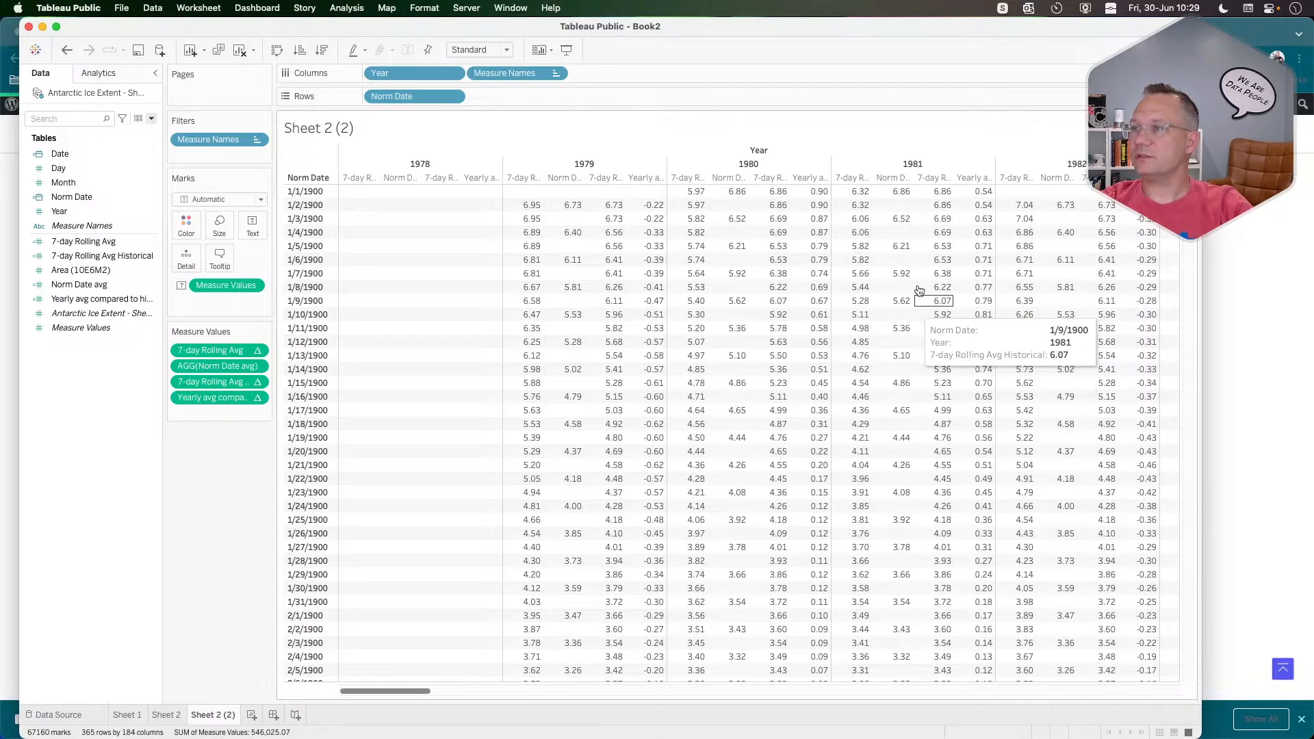
{"action": "scroll", "coordinate": [924, 267], "scroll_direction": "right", "scroll_amount": 5}
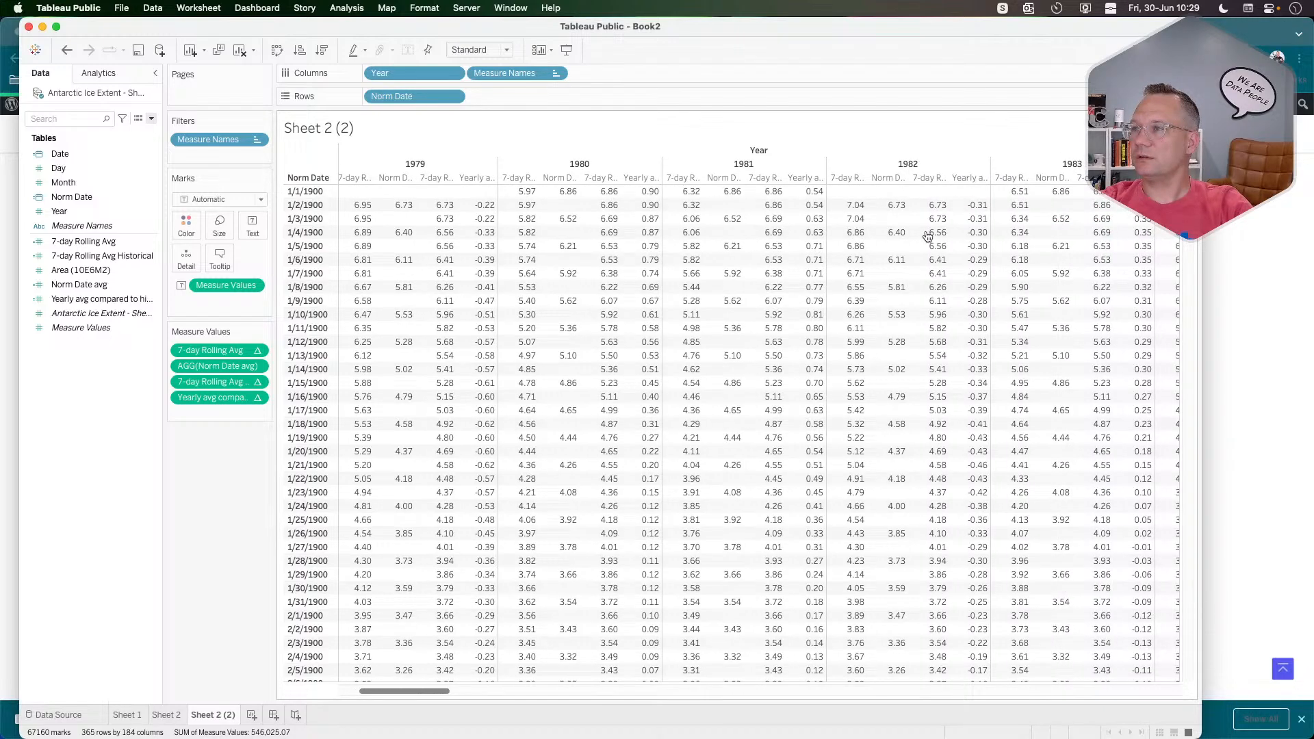
{"action": "scroll", "coordinate": [927, 236], "scroll_direction": "left", "scroll_amount": 4}
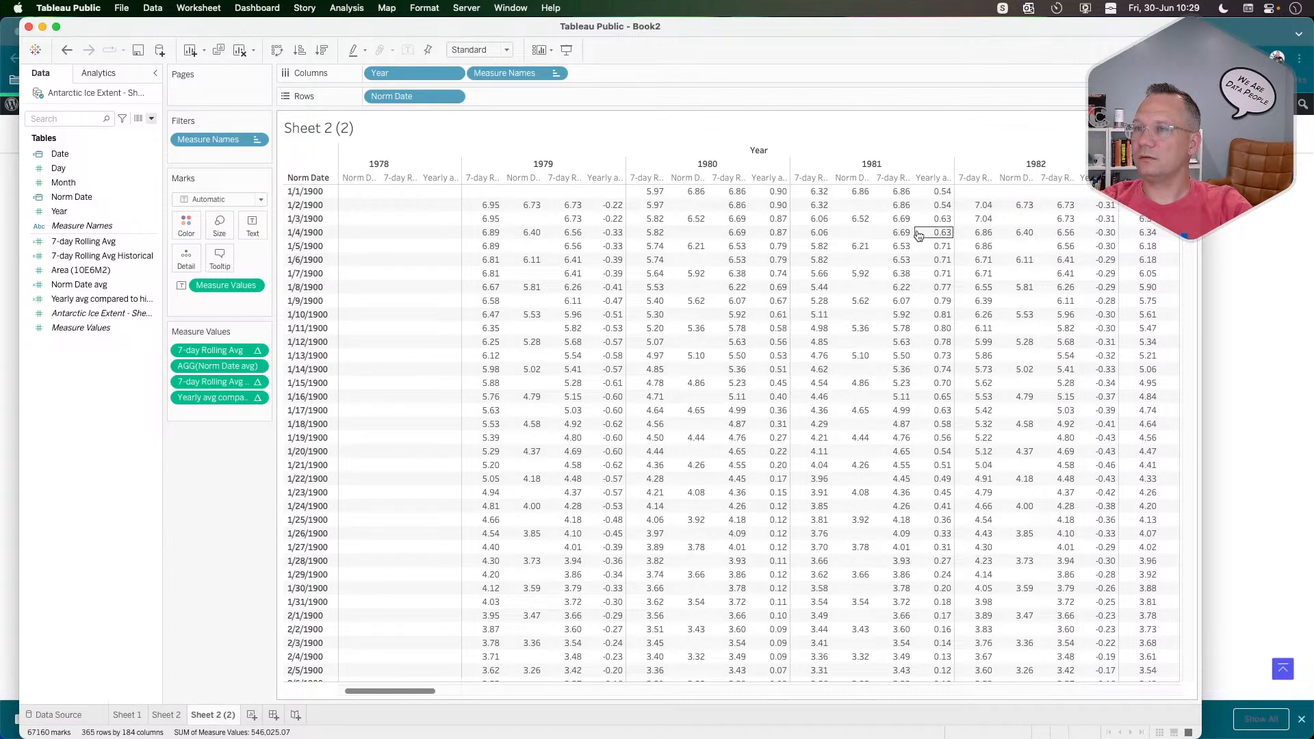
{"action": "mouse_move", "coordinate": [575, 211]}
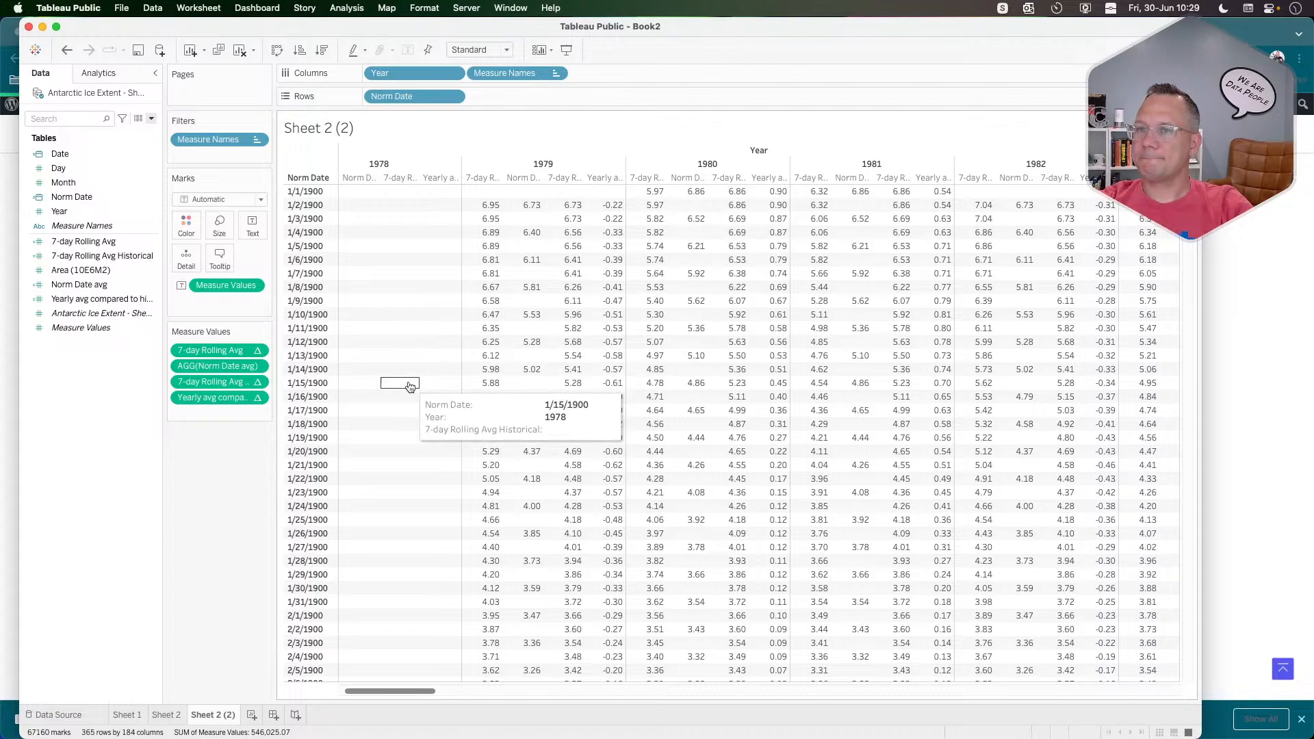
{"action": "scroll", "coordinate": [408, 380], "scroll_direction": "down", "scroll_amount": 15}
{"action": "scroll", "coordinate": [408, 380], "scroll_direction": "down", "scroll_amount": 12}
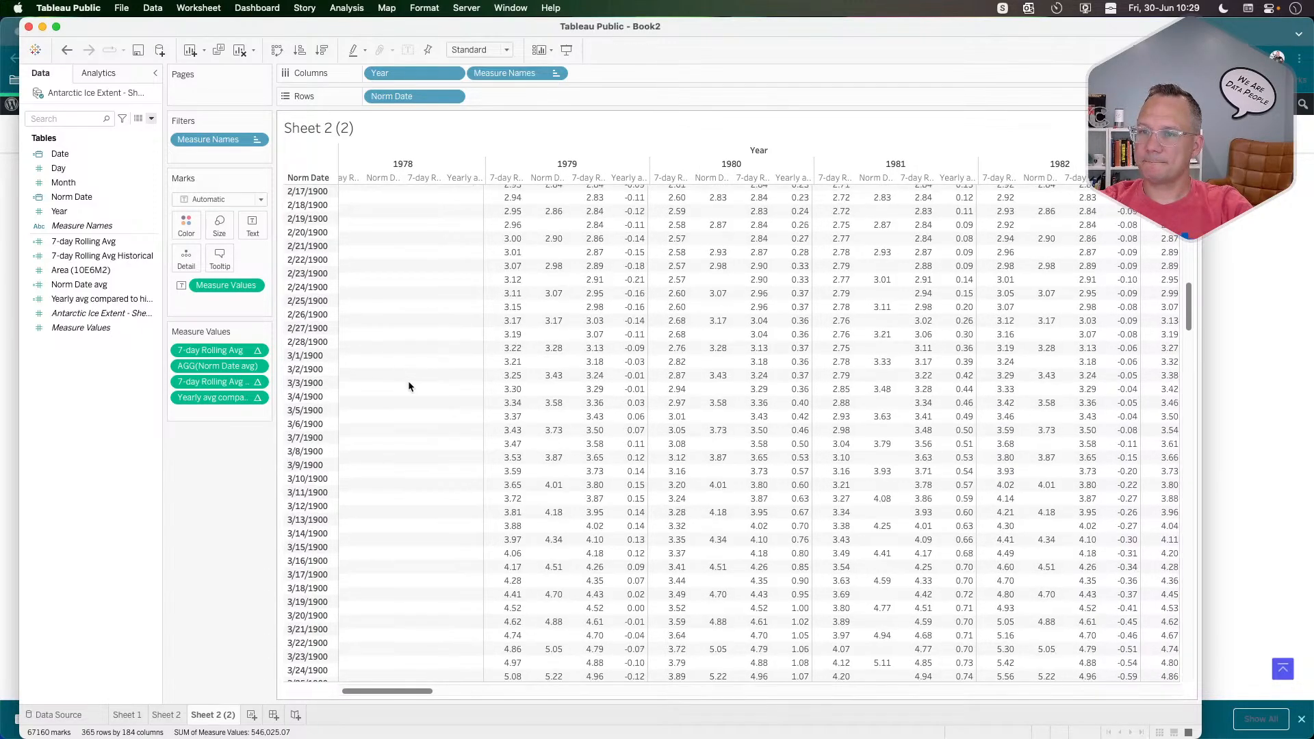
{"action": "scroll", "coordinate": [408, 380], "scroll_direction": "up", "scroll_amount": 20}
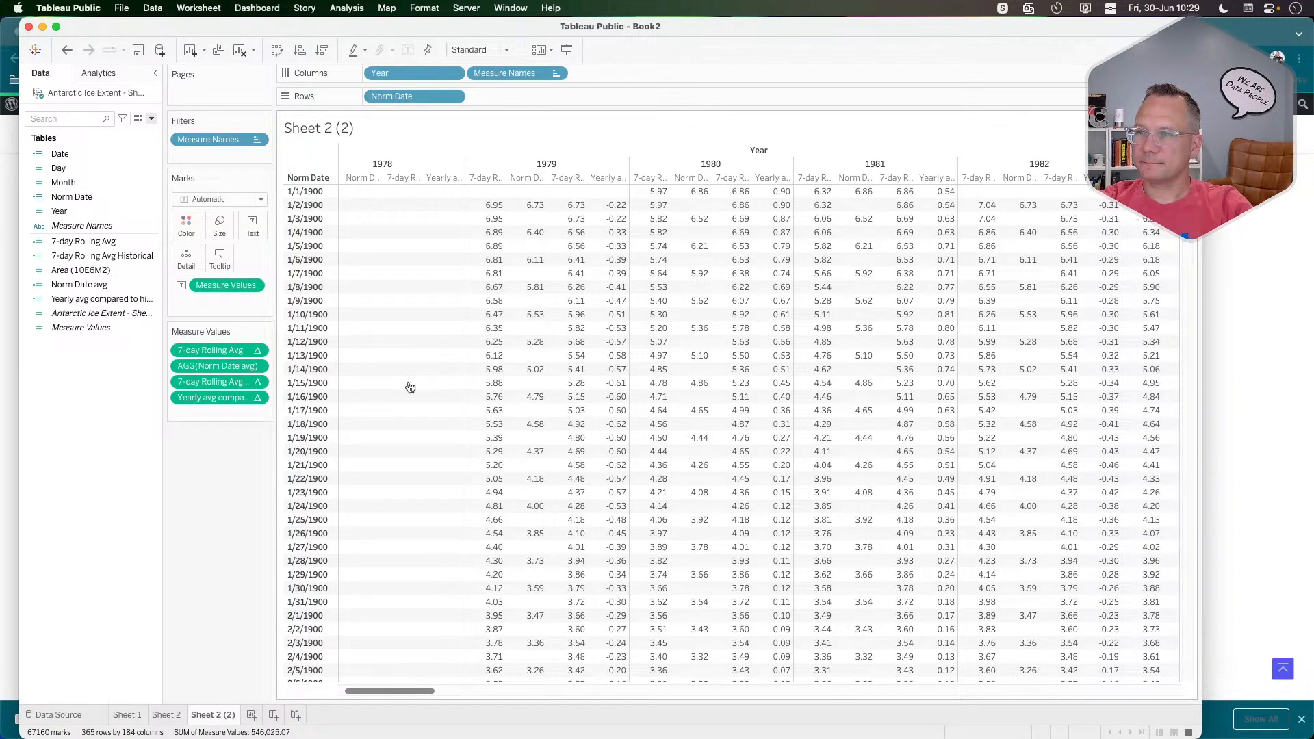
{"action": "scroll", "coordinate": [409, 385], "scroll_direction": "right", "scroll_amount": 1}
{"action": "mouse_move", "coordinate": [472, 247]}
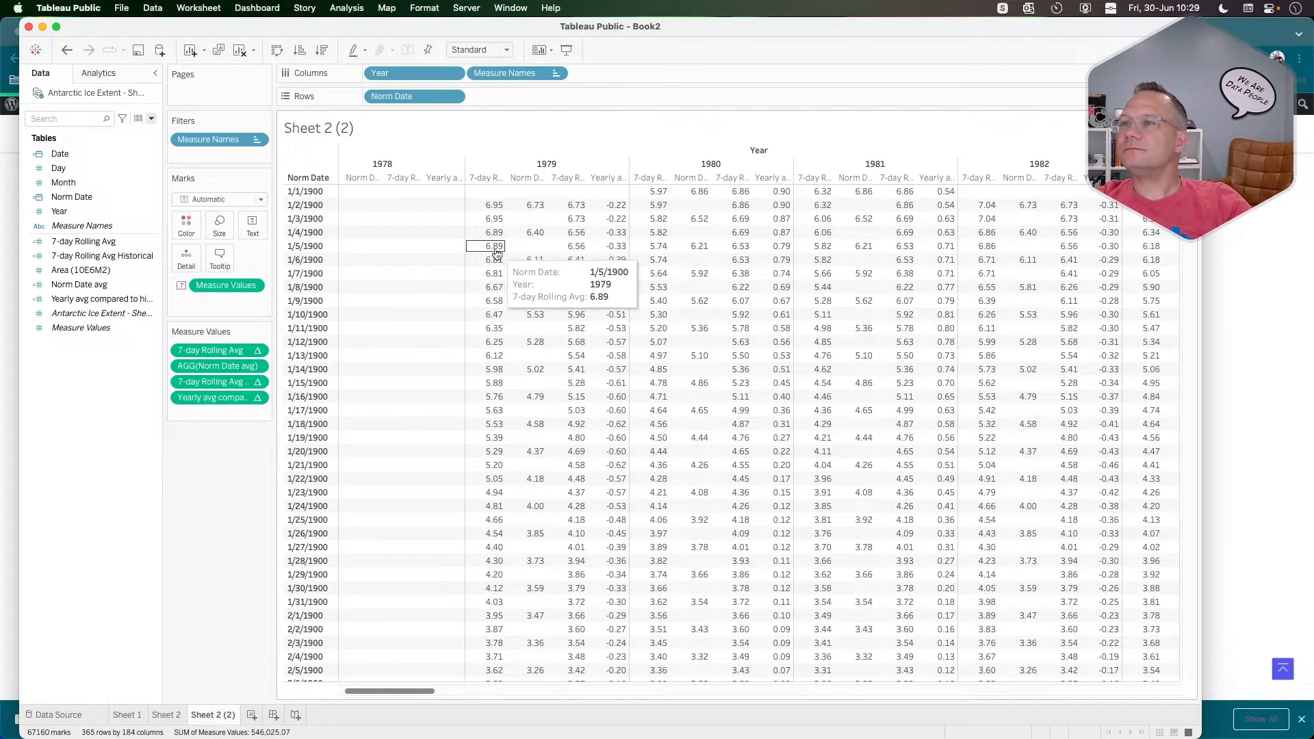
{"action": "mouse_move", "coordinate": [526, 236]}
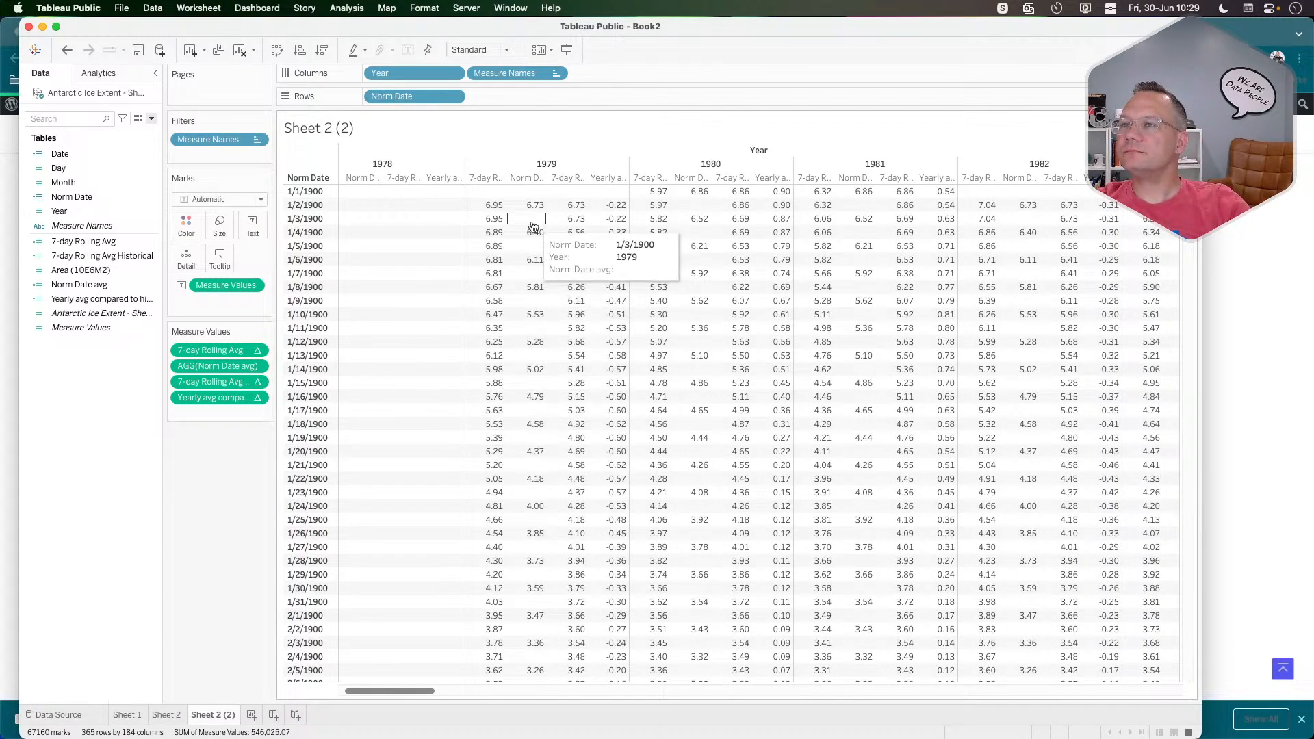
{"action": "mouse_move", "coordinate": [564, 243]}
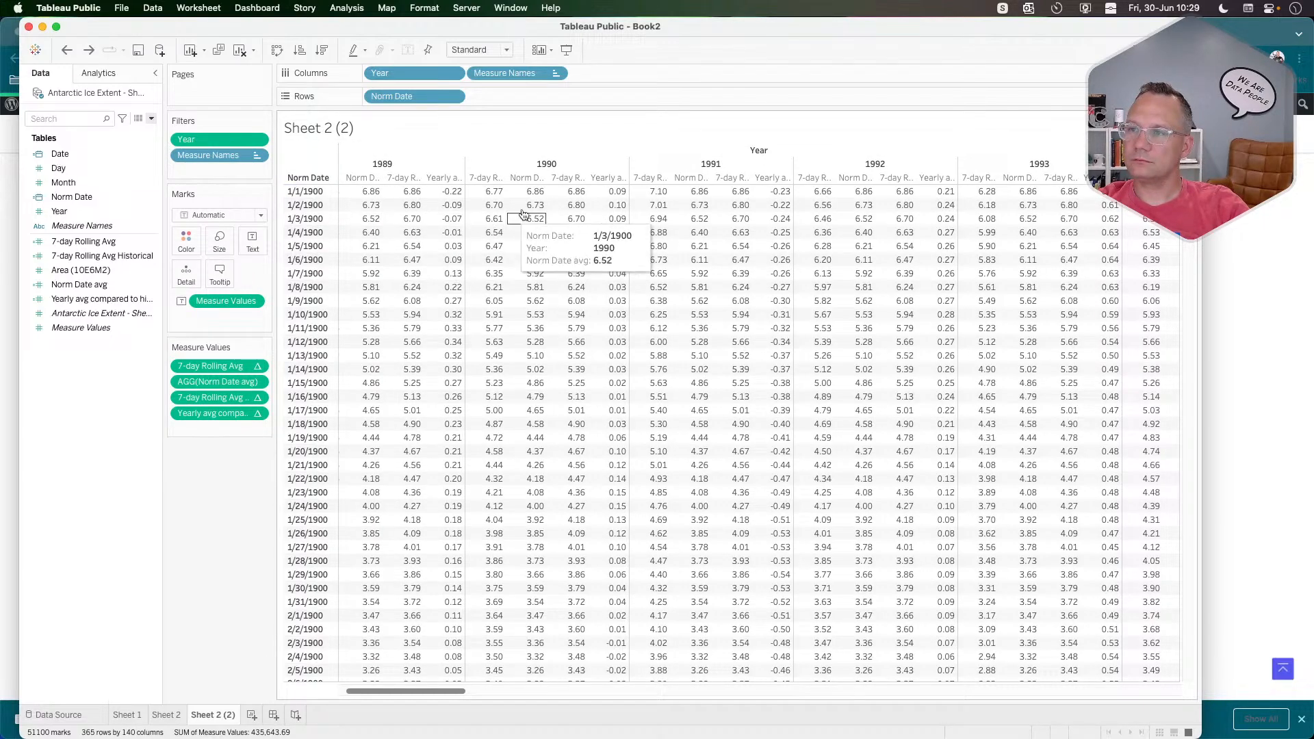
Try adding the Year filter to the context, and remove the Year filter from the duplicated sheet.
{"action": "left_click", "coordinate": [256, 140]}
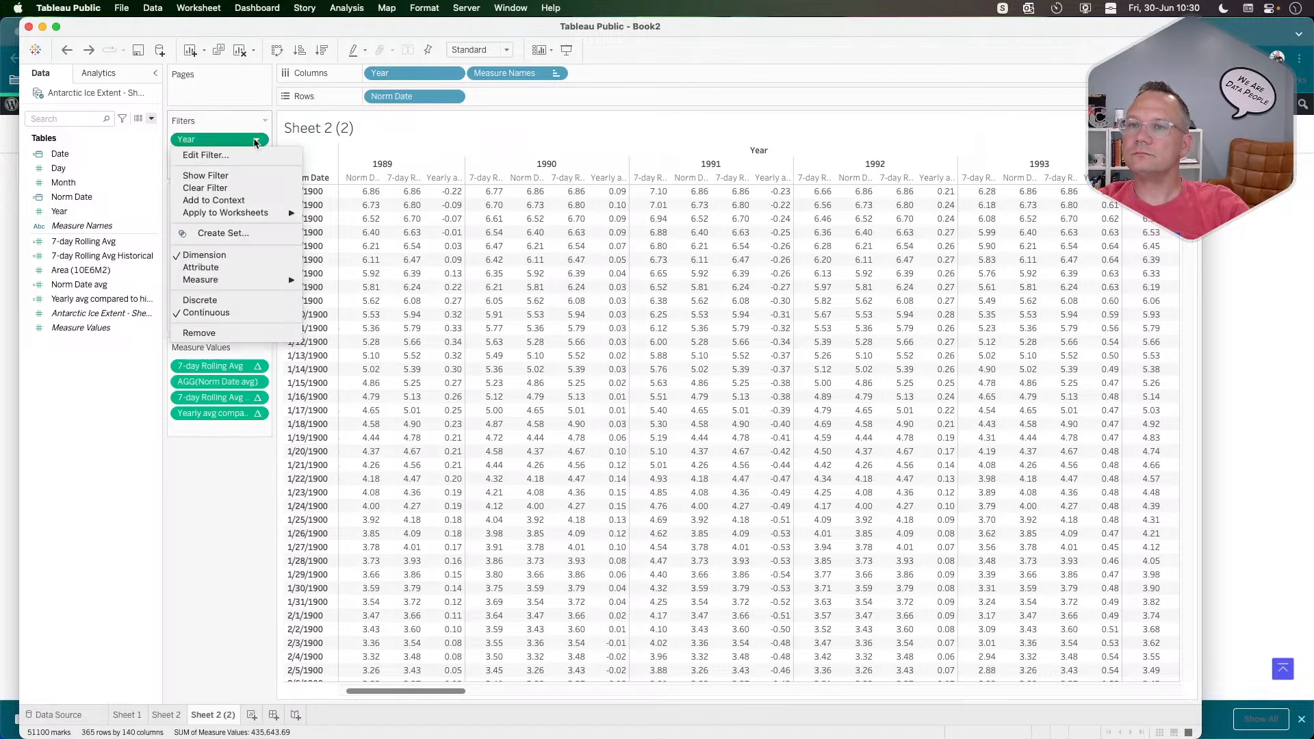
{"action": "left_click", "coordinate": [245, 200]}
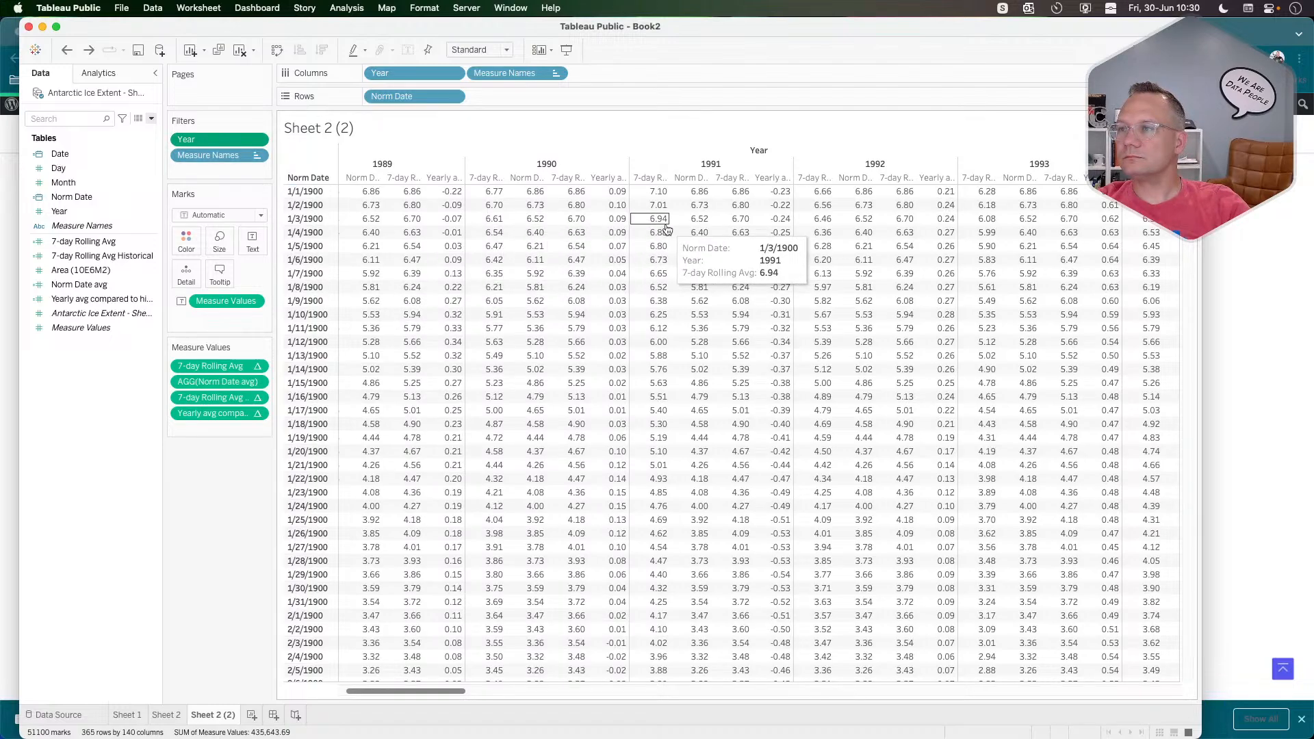
{"action": "scroll", "coordinate": [667, 230], "scroll_direction": "right", "scroll_amount": 1}
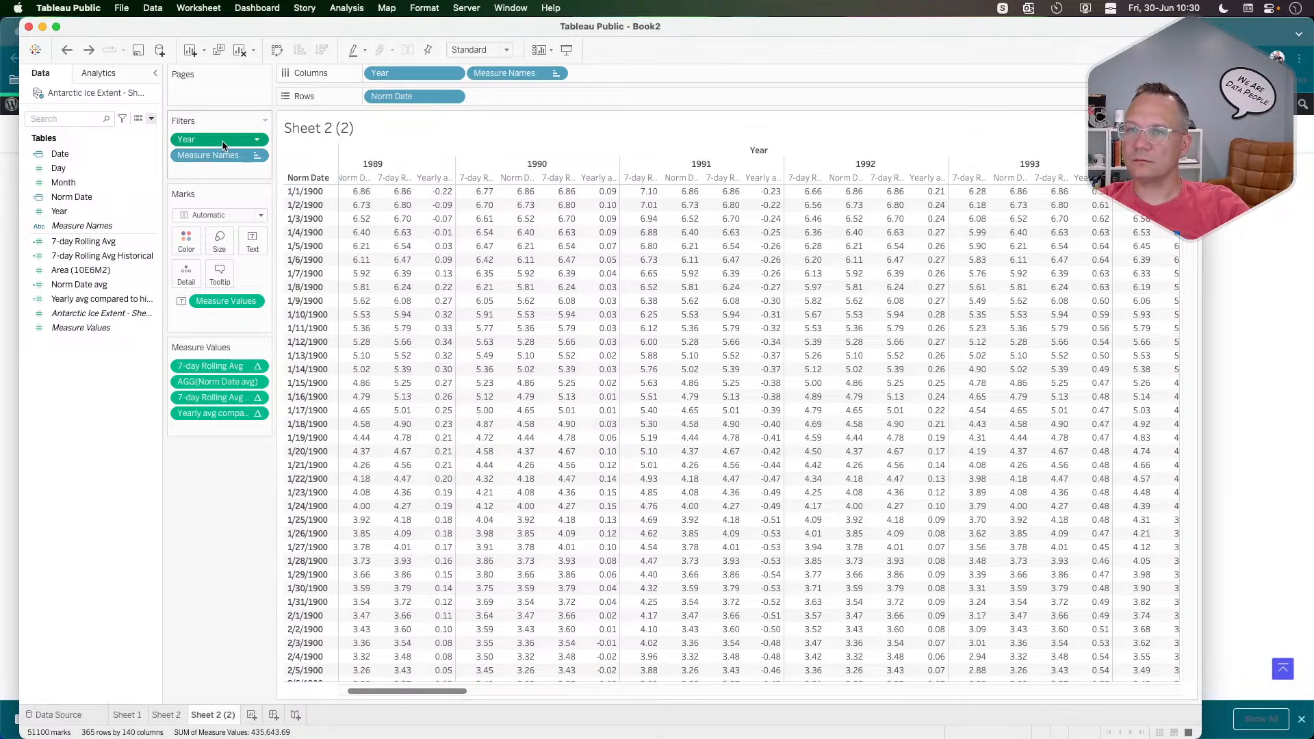
{"action": "left_click_drag", "start_coordinate": [218, 142], "coordinate": [208, 489]}
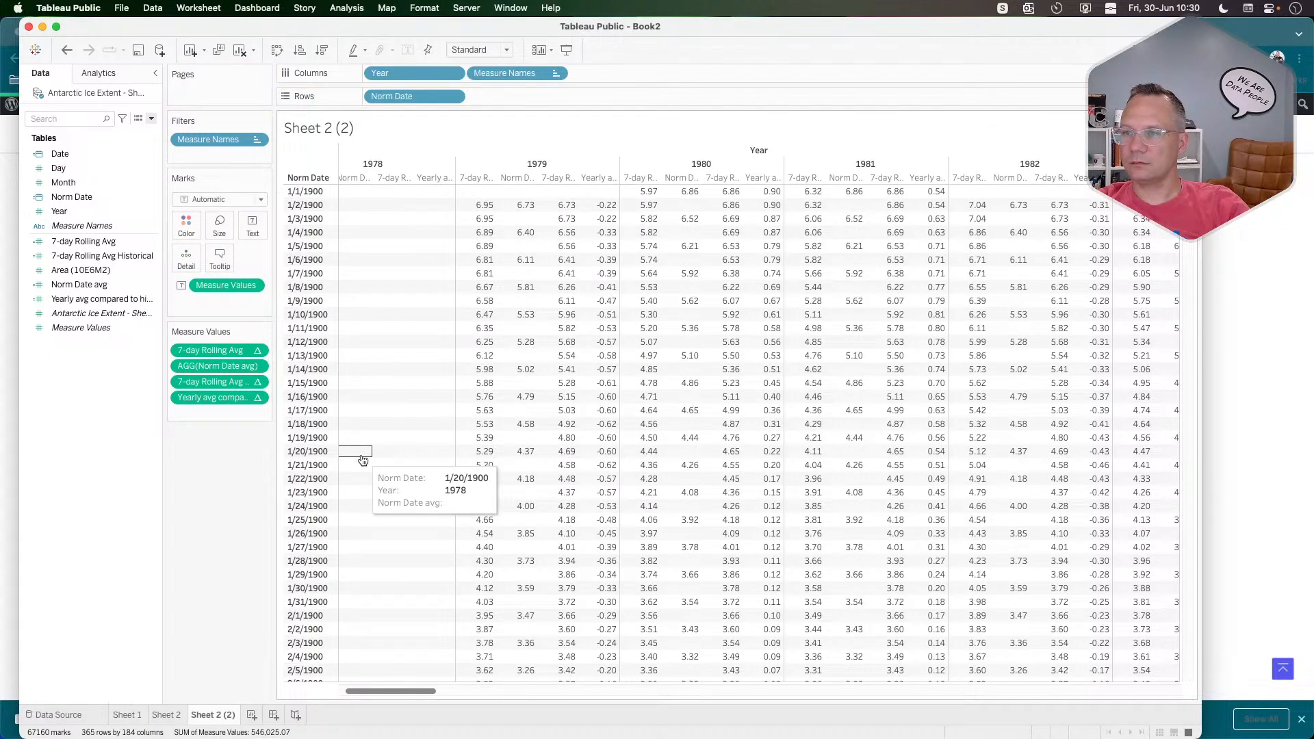
Undo the Year filter removal and the duplication of Sheet 2.
{"action": "key", "text": "super+z"}
{"action": "key", "text": "super+z"}
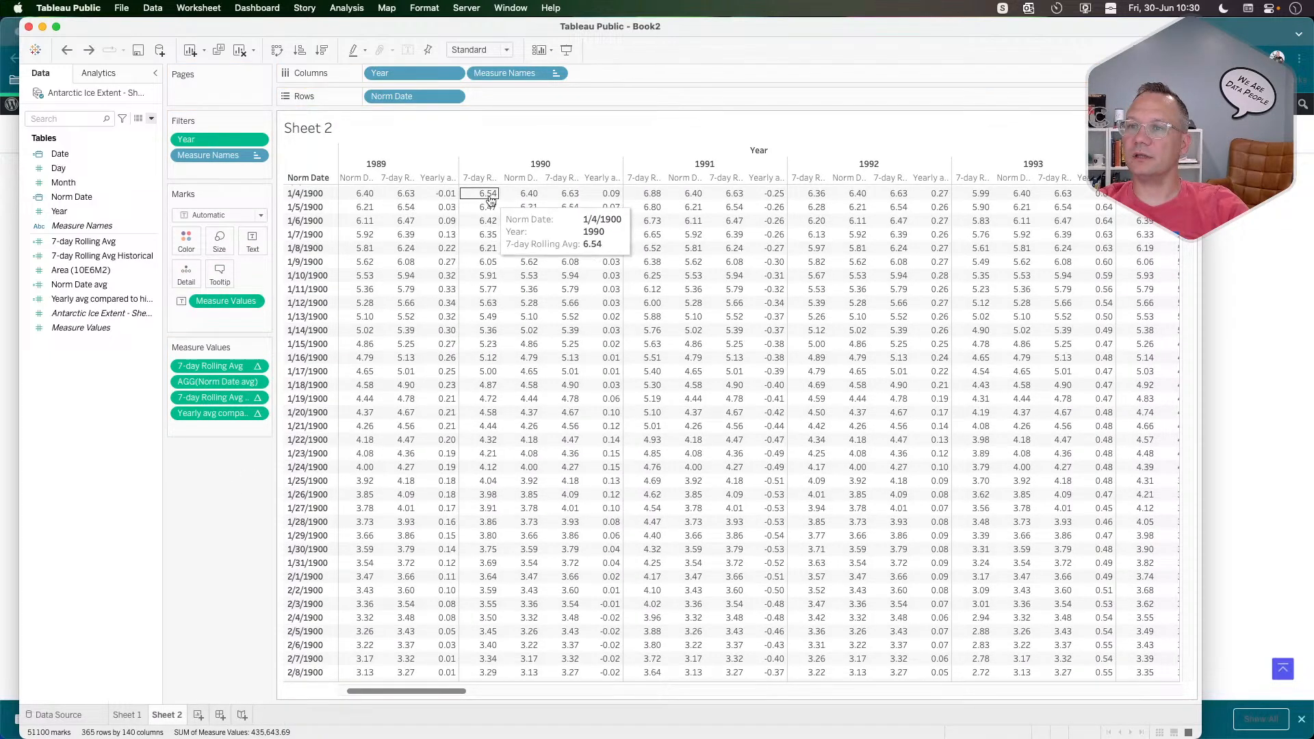
Check the 7-day Rolling Avg Historical for 1/1/1900 in 1989, and remove the Year filter from Sheet 2.
{"action": "scroll", "coordinate": [470, 270], "scroll_direction": "left", "scroll_amount": 2}
{"action": "scroll", "coordinate": [470, 269], "scroll_direction": "up", "scroll_amount": 1}
{"action": "scroll", "coordinate": [471, 275], "scroll_direction": "up", "scroll_amount": 2}
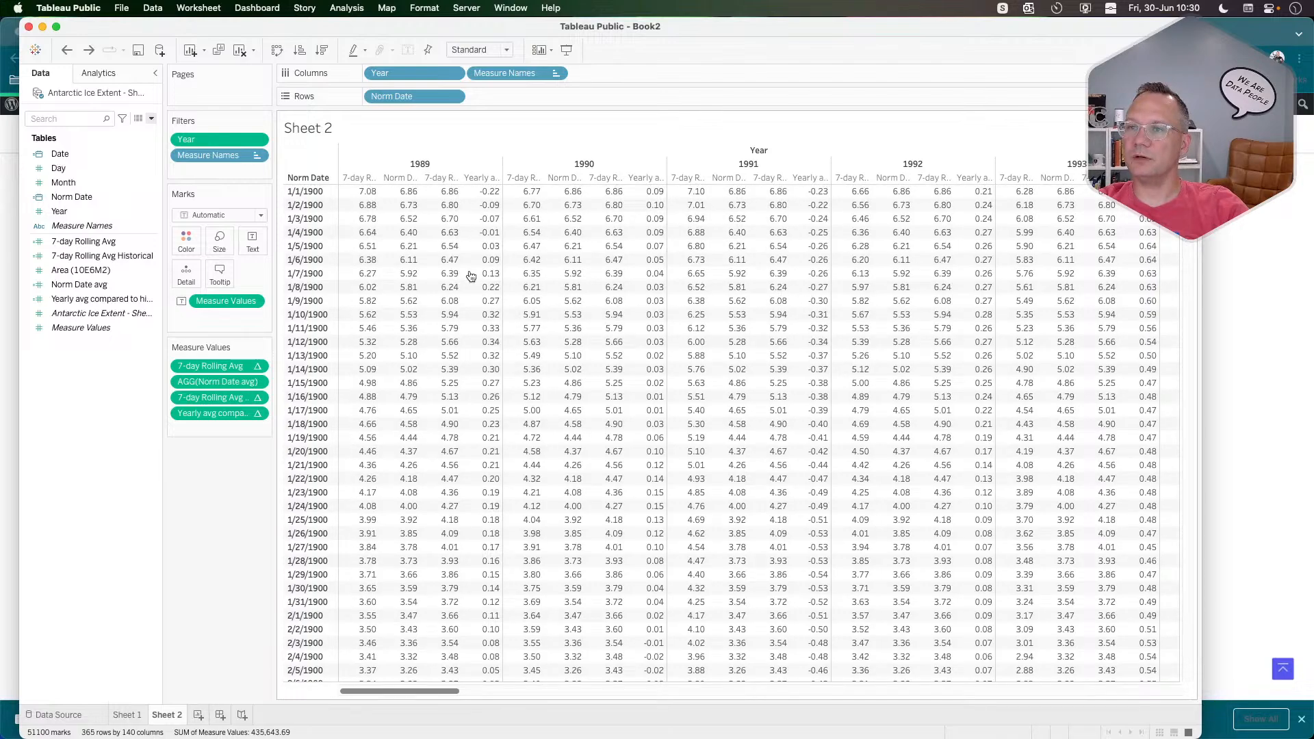
{"action": "left_click", "coordinate": [445, 192]}
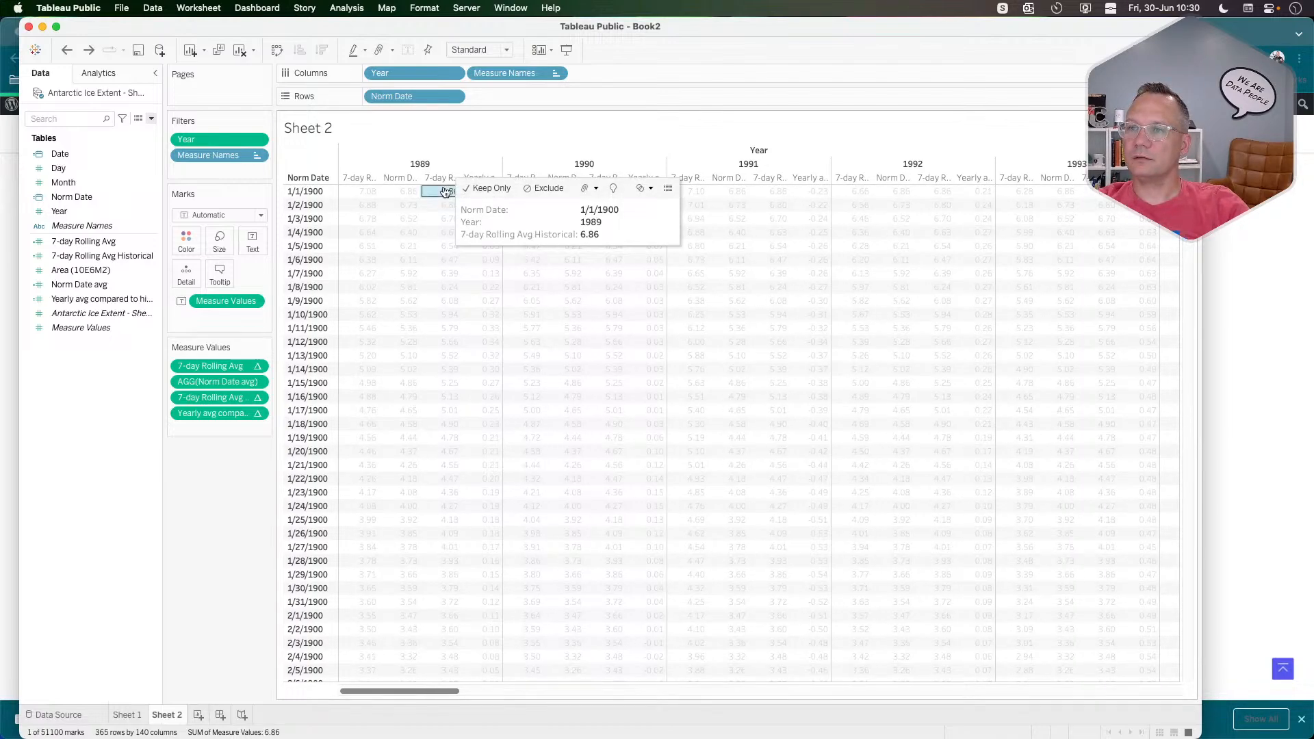
{"action": "left_click_drag", "start_coordinate": [218, 139], "coordinate": [213, 475]}
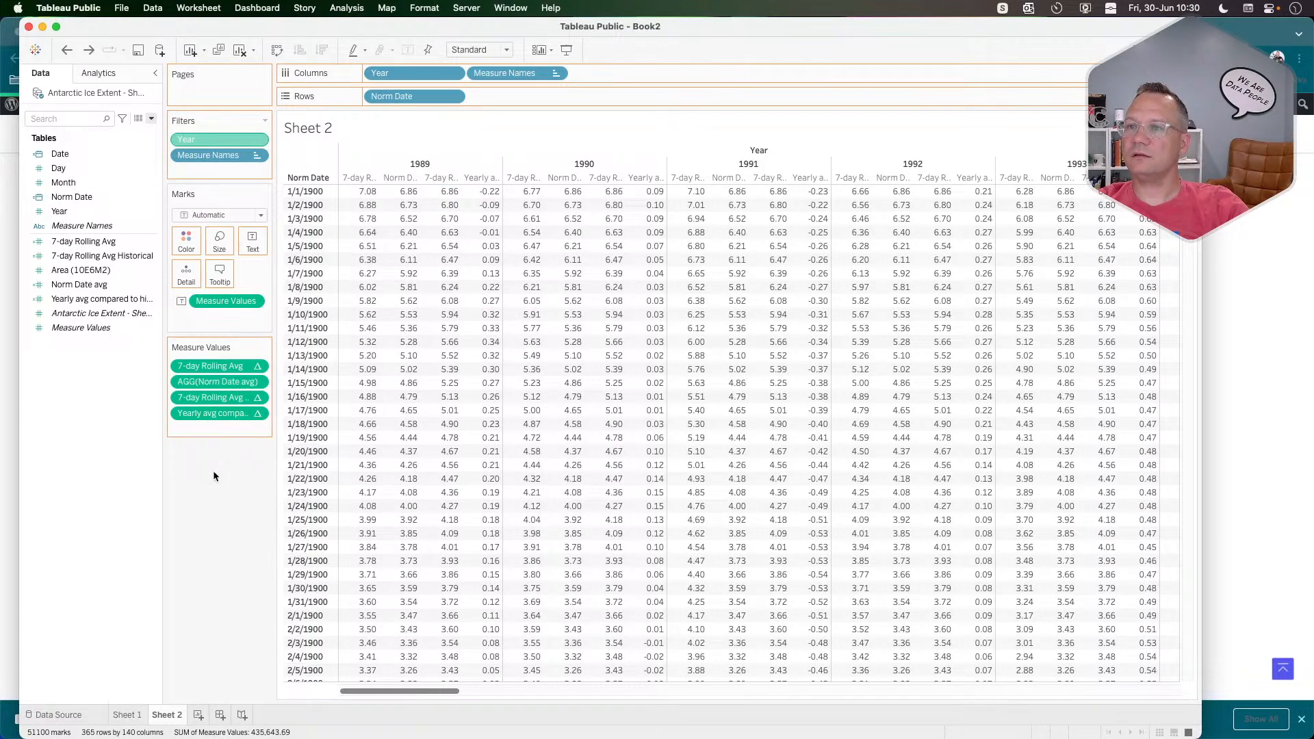
Examine the rolling averages, Norm Date avg and empty cells for 1983 to 1993 in the unfiltered table, especially early January 1988 and 1989.
{"action": "scroll", "coordinate": [657, 295], "scroll_direction": "right", "scroll_amount": 10}
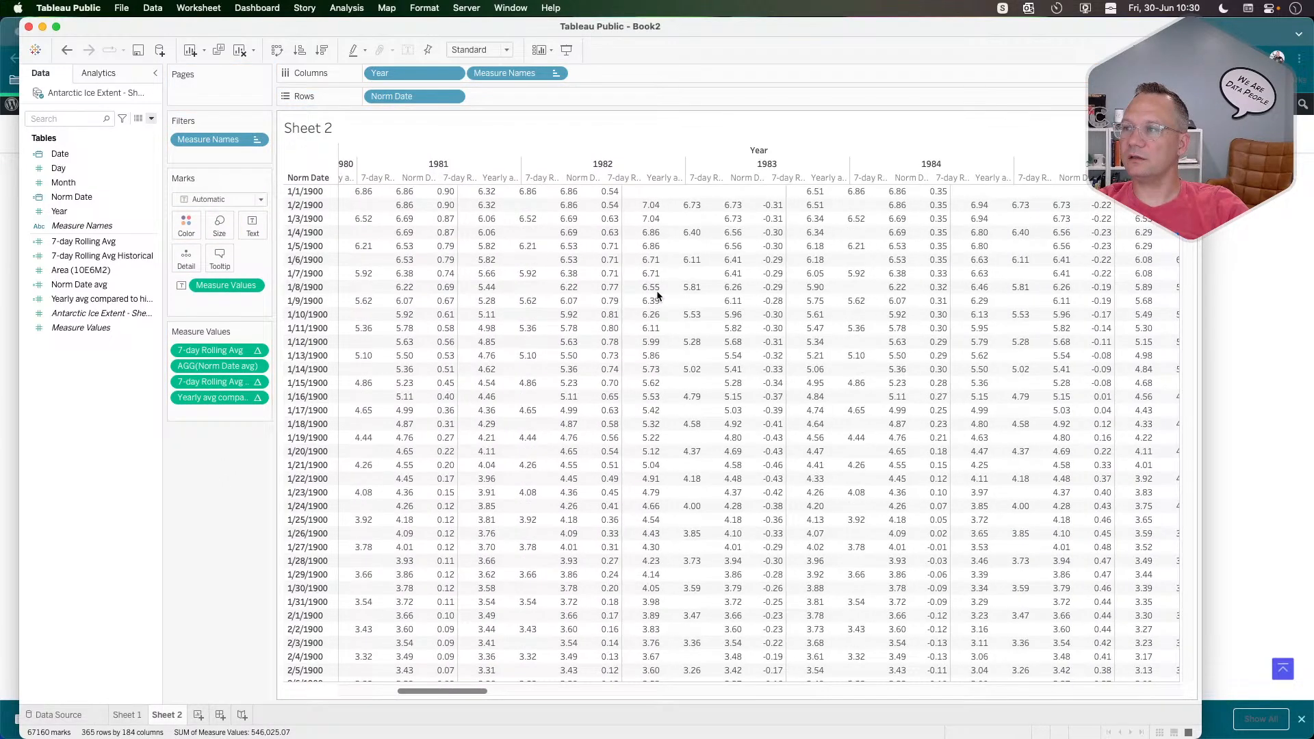
{"action": "scroll", "coordinate": [657, 296], "scroll_direction": "right", "scroll_amount": 5}
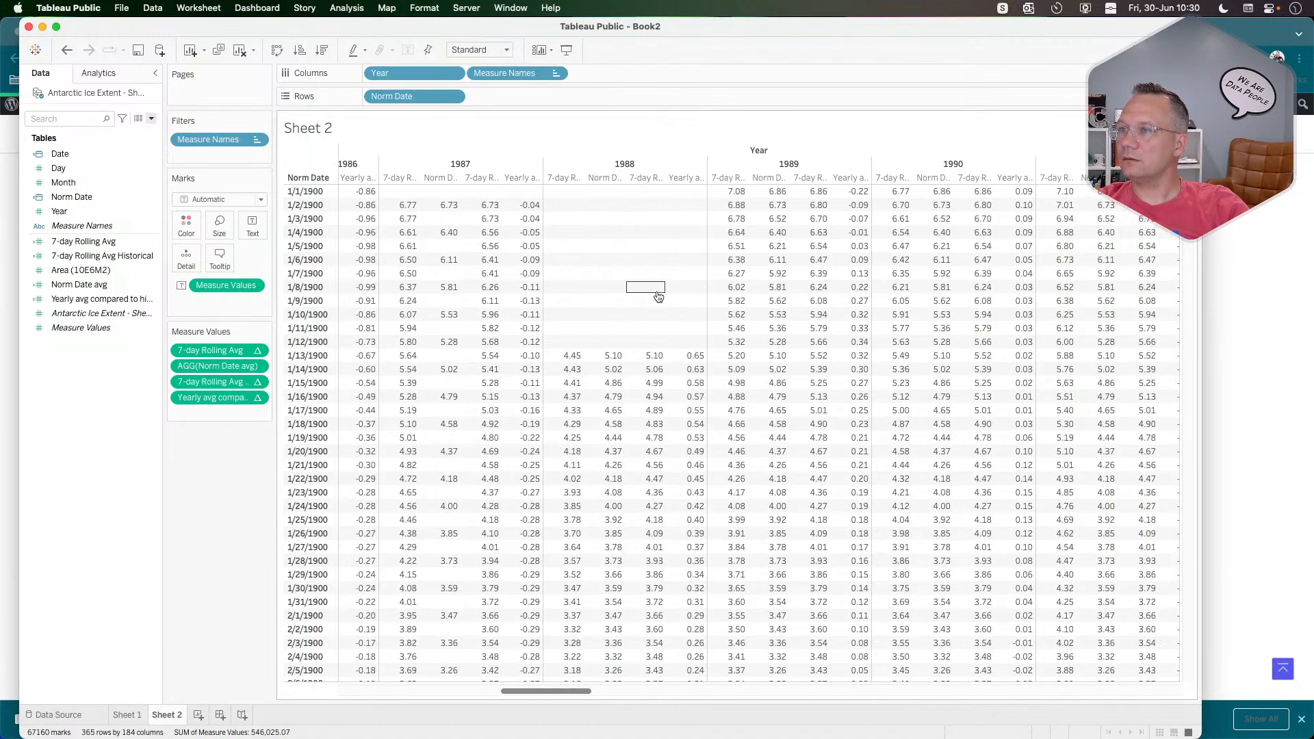
{"action": "left_click", "coordinate": [809, 191]}
{"action": "scroll", "coordinate": [626, 246], "scroll_direction": "left", "scroll_amount": 5}
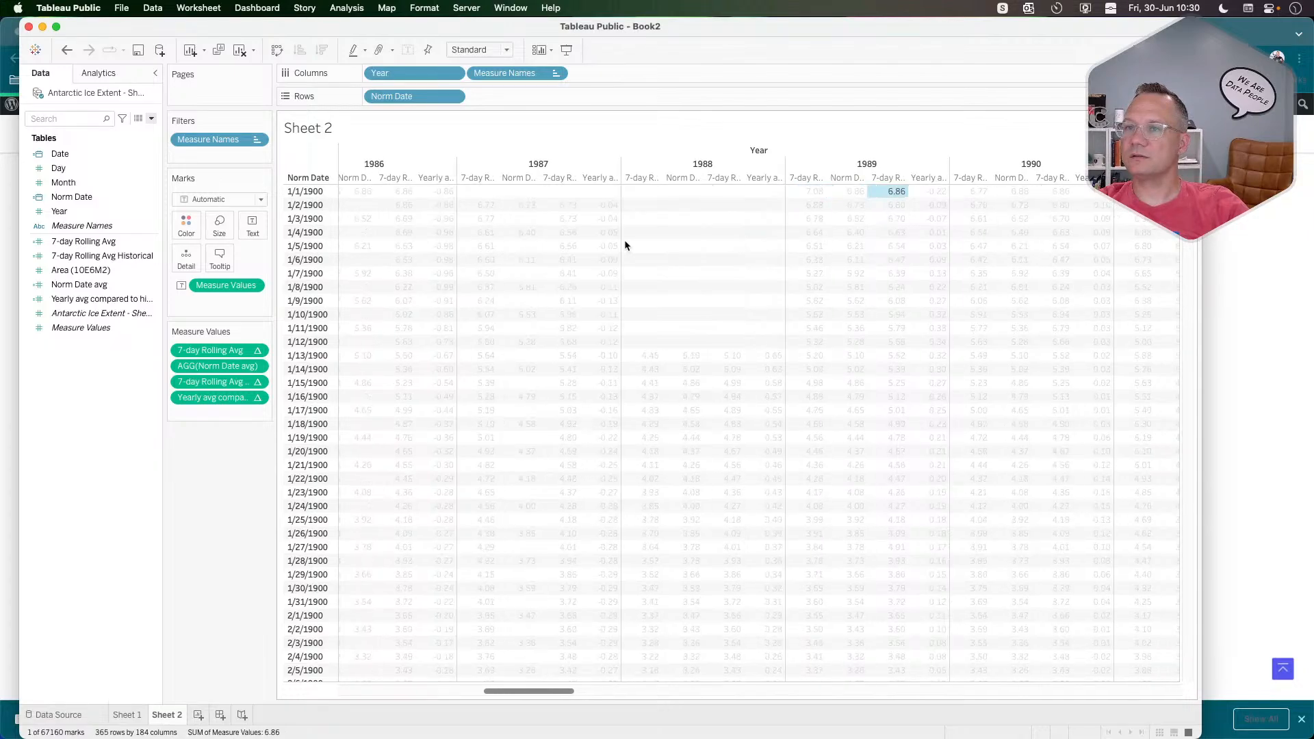
{"action": "scroll", "coordinate": [626, 246], "scroll_direction": "left", "scroll_amount": 3}
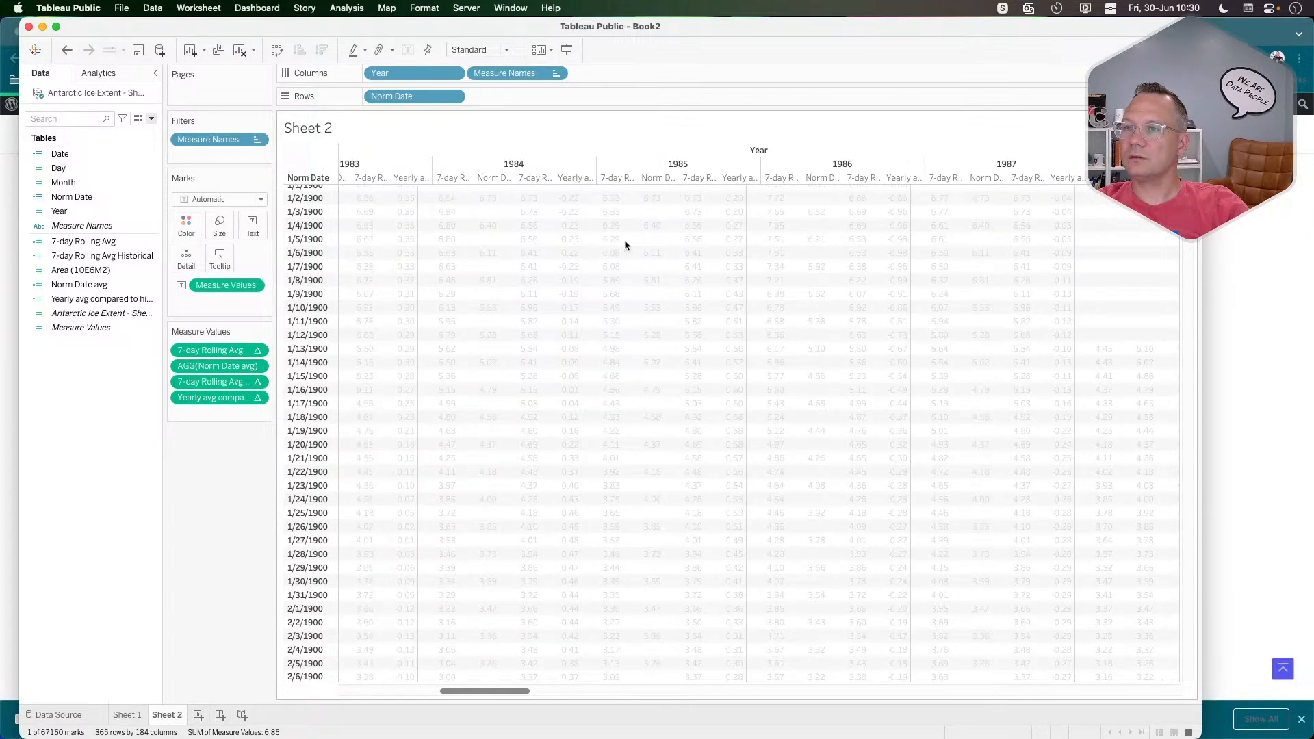
{"action": "scroll", "coordinate": [625, 246], "scroll_direction": "right", "scroll_amount": 15}
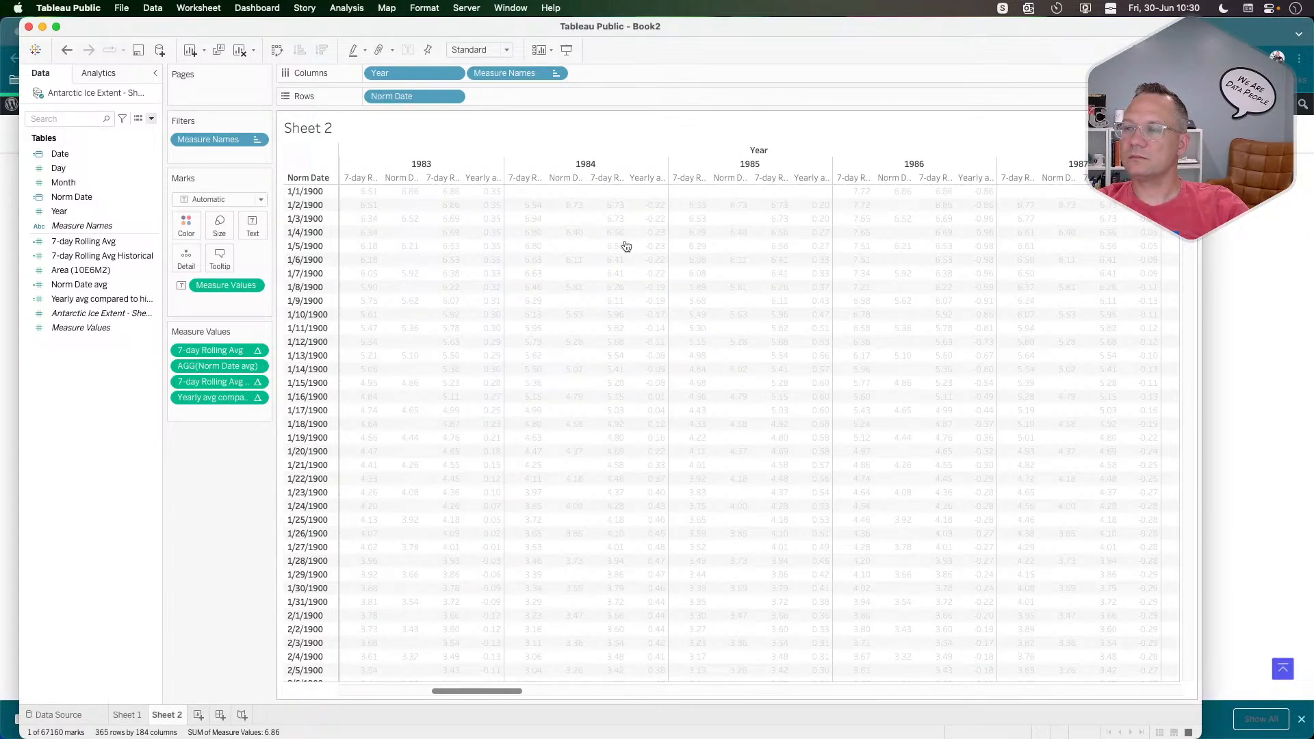
{"action": "mouse_move", "coordinate": [745, 214]}
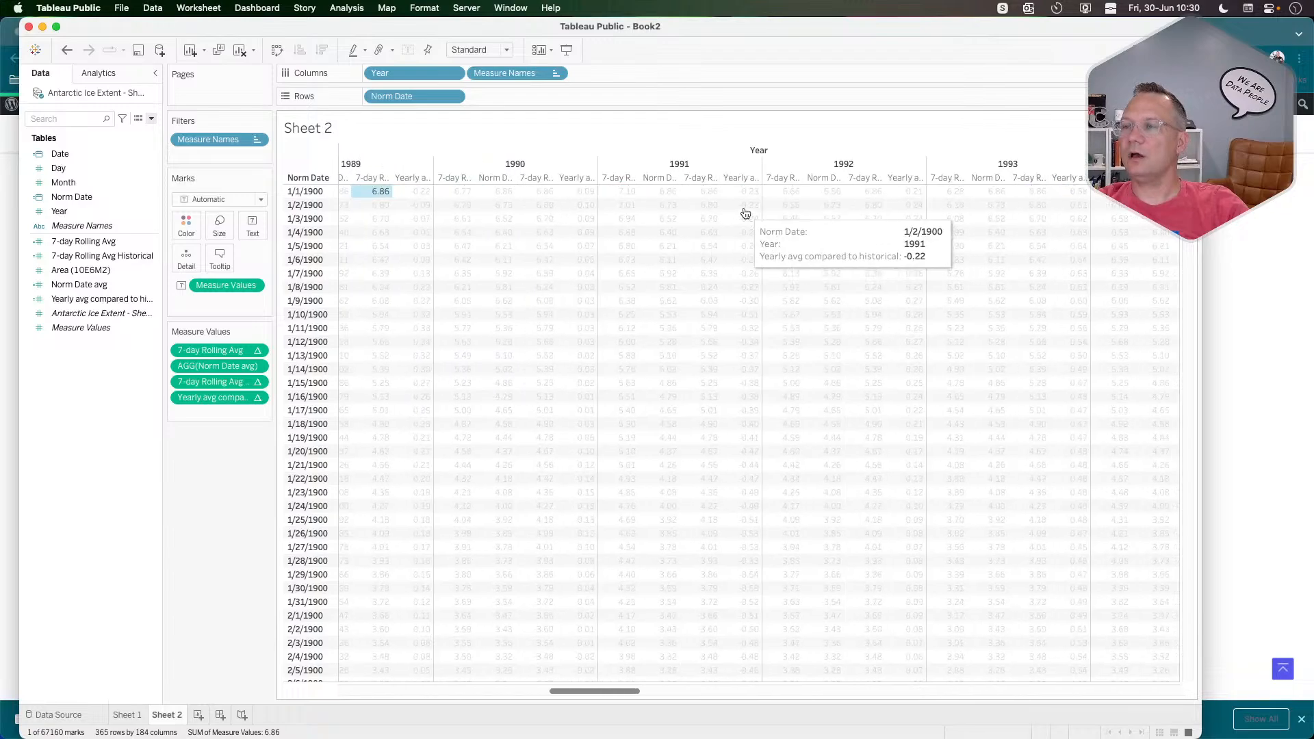
{"action": "left_click", "coordinate": [369, 193]}
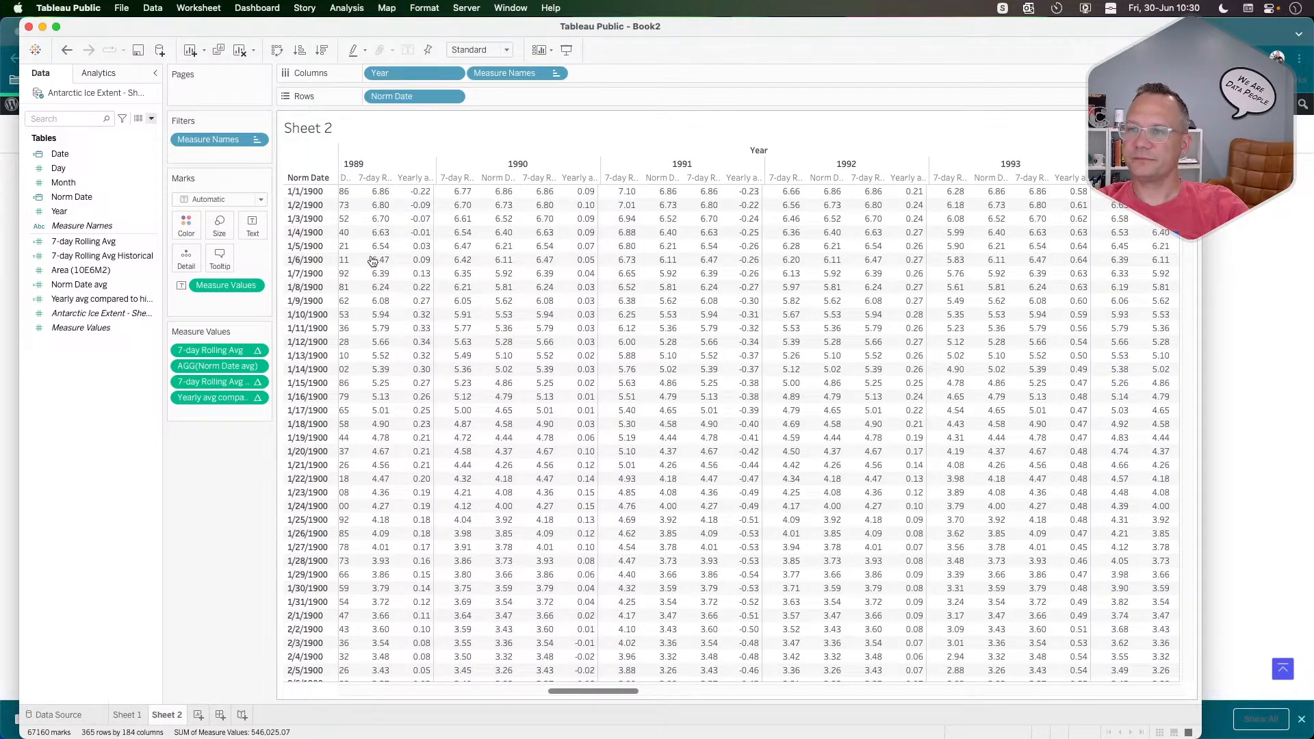
{"action": "scroll", "coordinate": [372, 259], "scroll_direction": "left", "scroll_amount": 1}
{"action": "scroll", "coordinate": [372, 258], "scroll_direction": "left", "scroll_amount": 10}
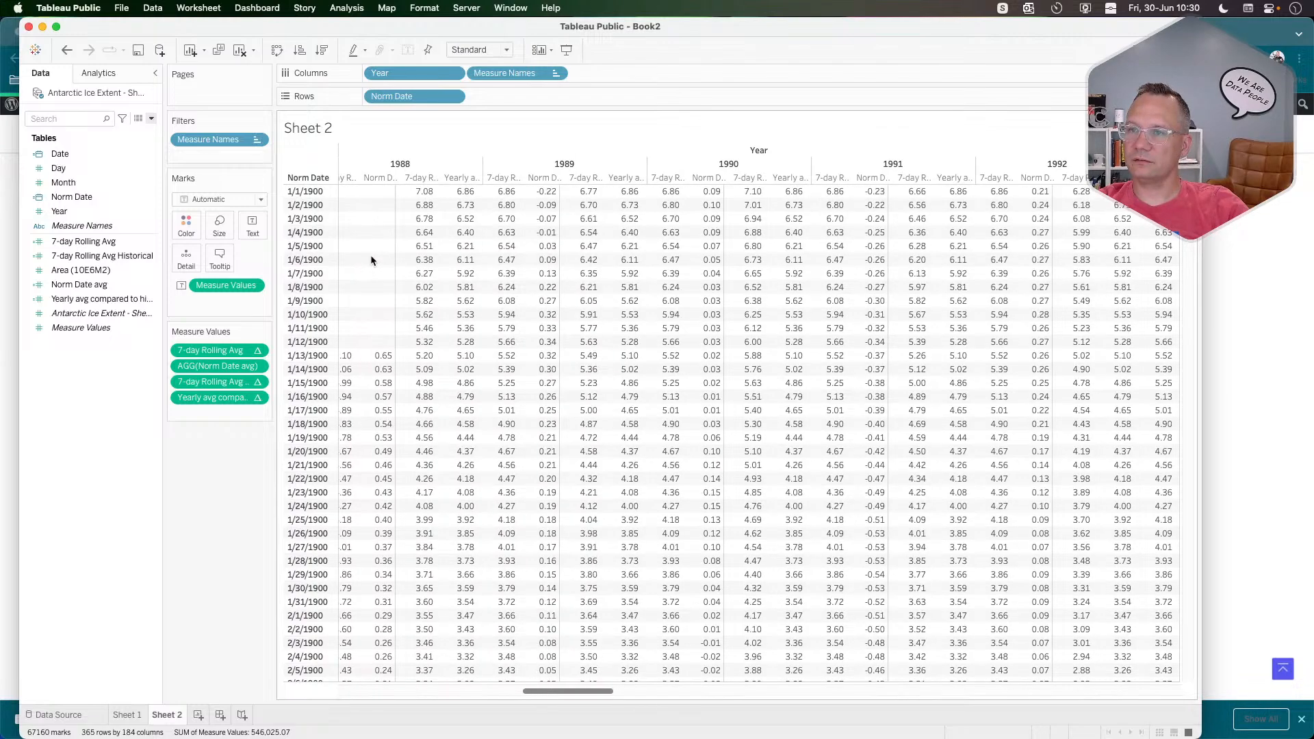
{"action": "mouse_move", "coordinate": [685, 208]}
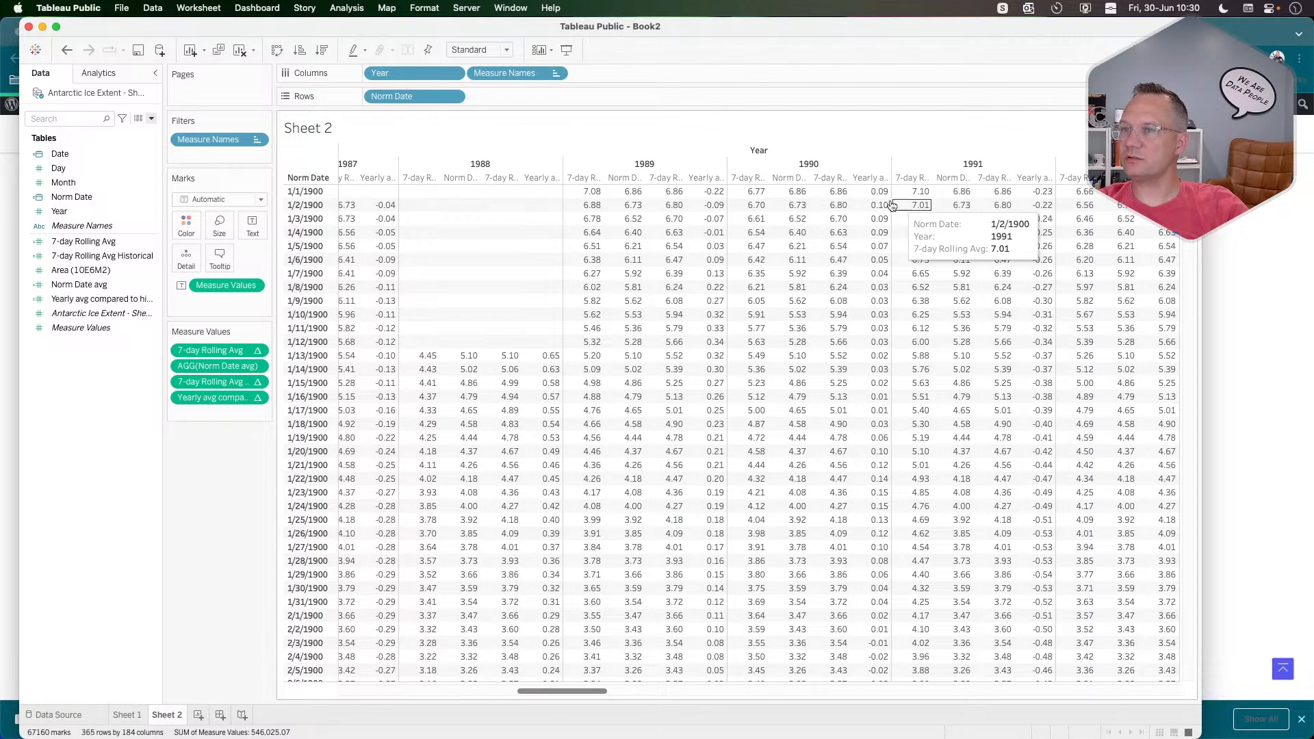
{"action": "left_click", "coordinate": [500, 357]}
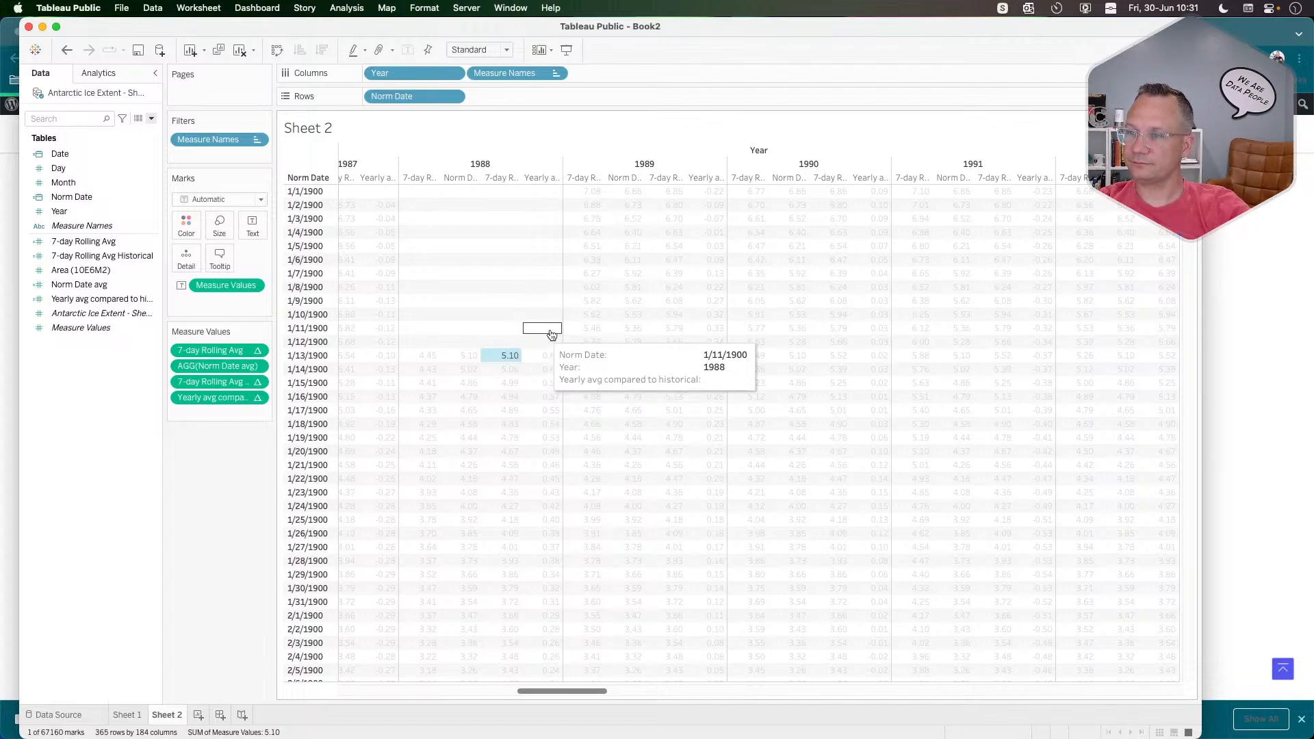
{"action": "left_click", "coordinate": [465, 301]}
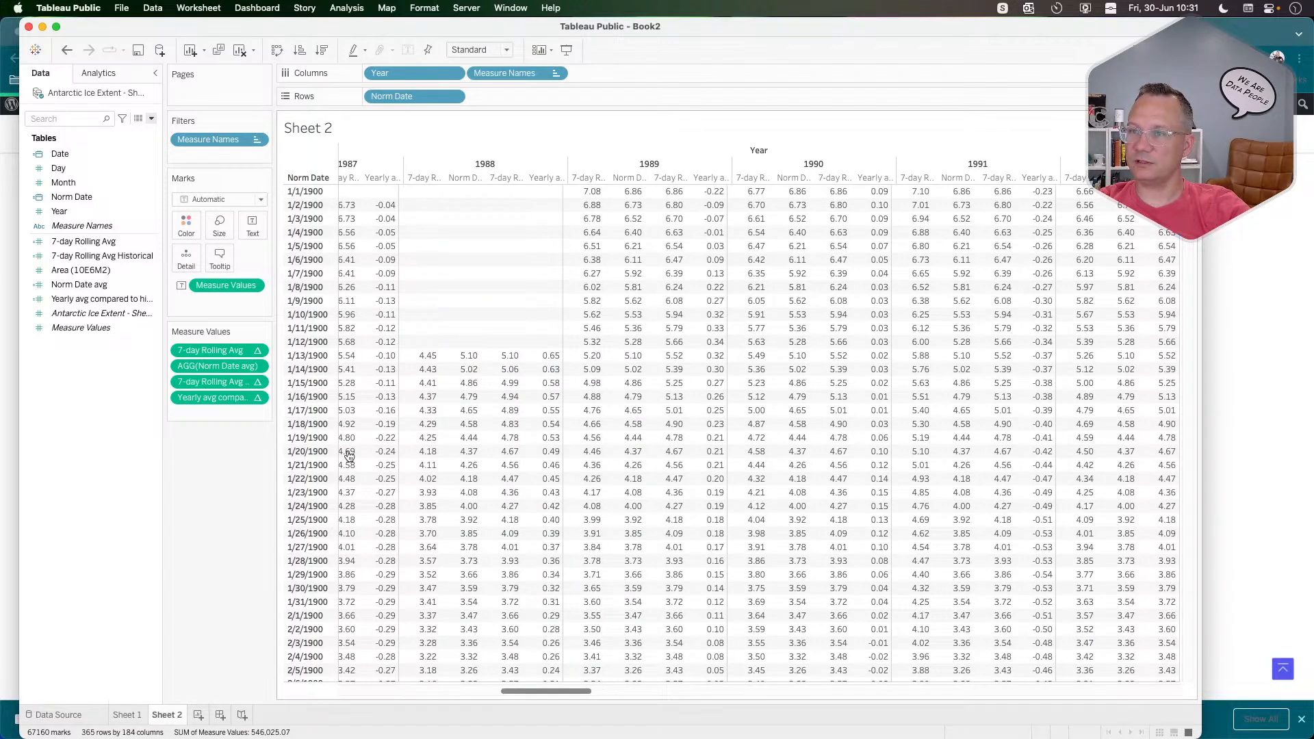
Move Year from the columns to Detail, and remove Measure Values, Measure Names and the Measure Names filter from the sheet.
{"action": "scroll", "coordinate": [449, 461], "scroll_direction": "left", "scroll_amount": 10}
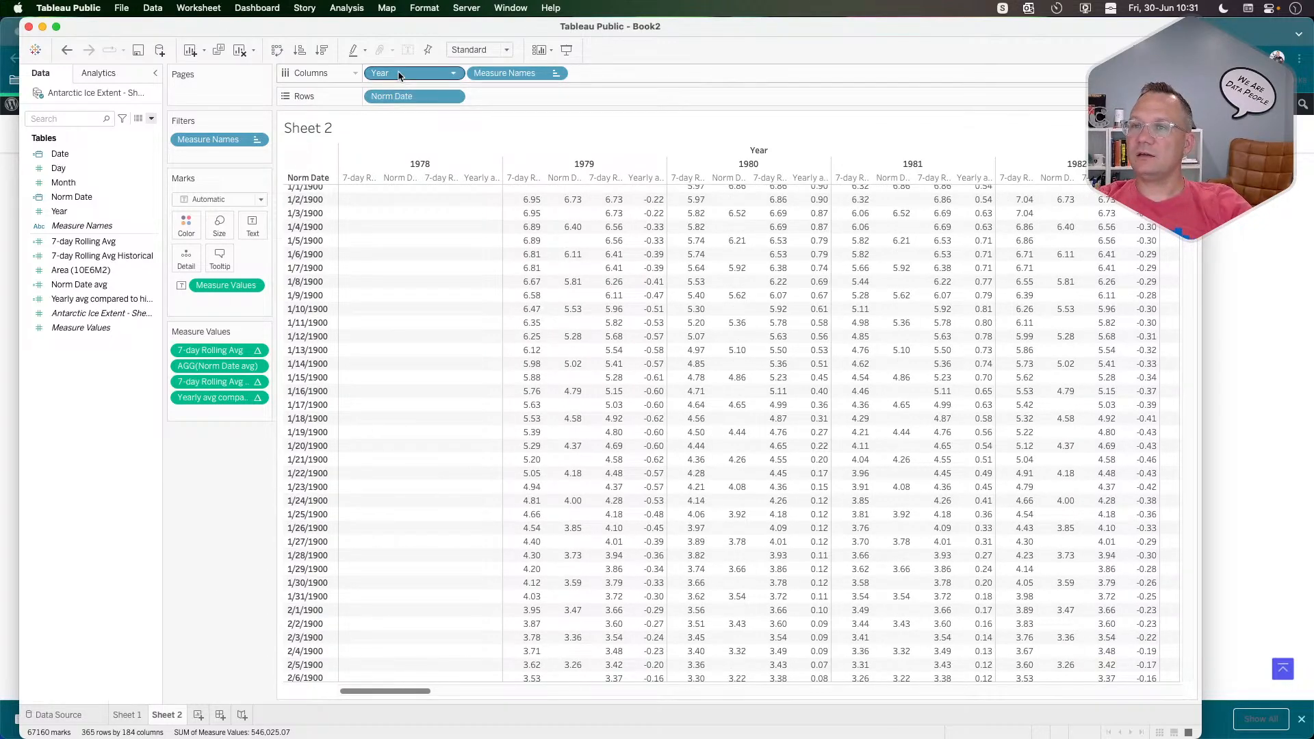
{"action": "left_click_drag", "start_coordinate": [401, 75], "coordinate": [186, 258]}
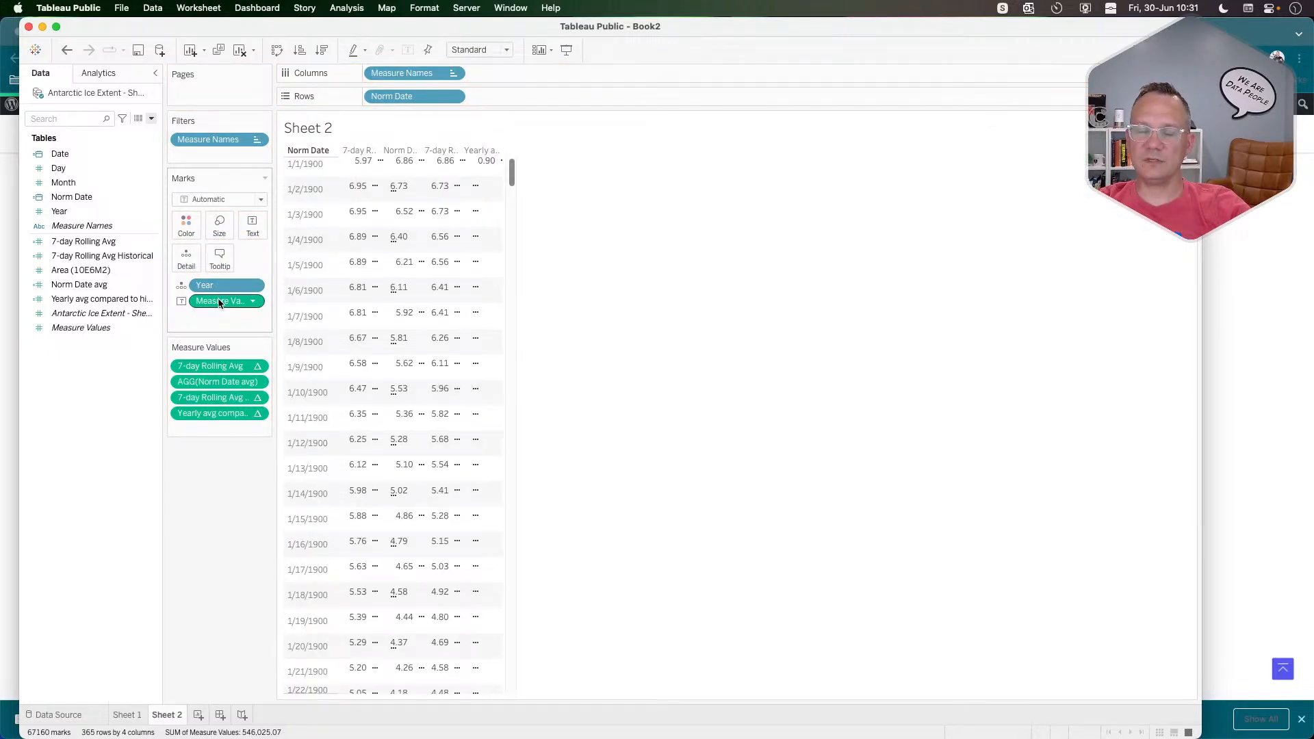
{"action": "left_click_drag", "start_coordinate": [219, 303], "coordinate": [219, 494]}
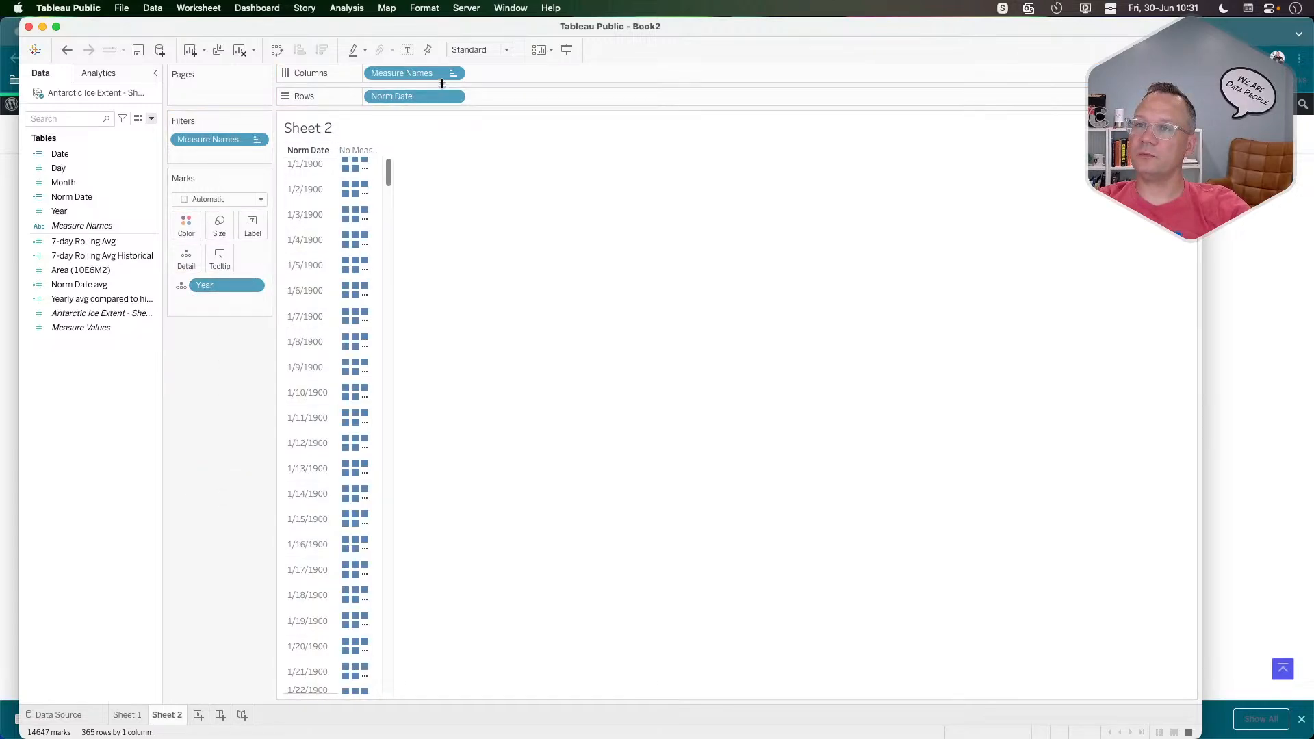
{"action": "left_click_drag", "start_coordinate": [425, 72], "coordinate": [201, 405]}
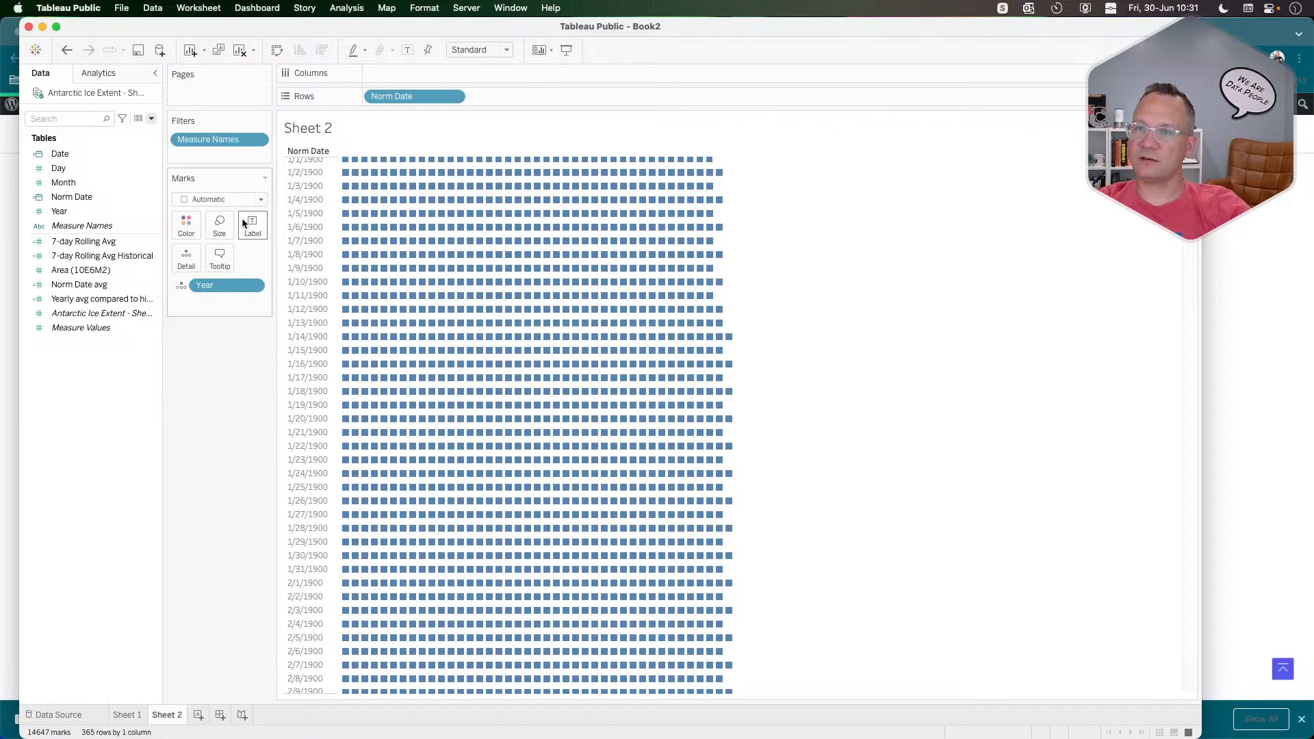
{"action": "left_click_drag", "start_coordinate": [226, 139], "coordinate": [219, 409]}
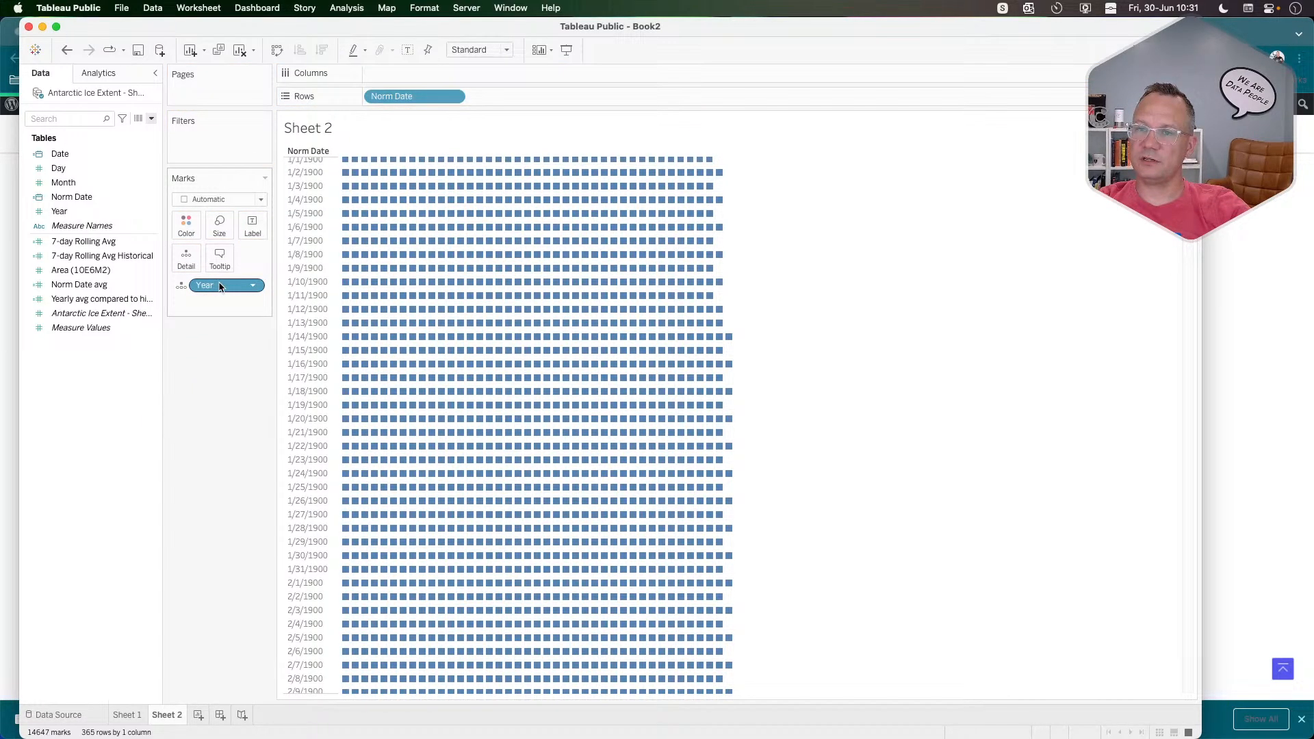
Move Norm Date from the rows to the columns and make it continuous.
{"action": "left_click_drag", "start_coordinate": [390, 97], "coordinate": [404, 73]}
{"action": "left_click", "coordinate": [453, 73]}
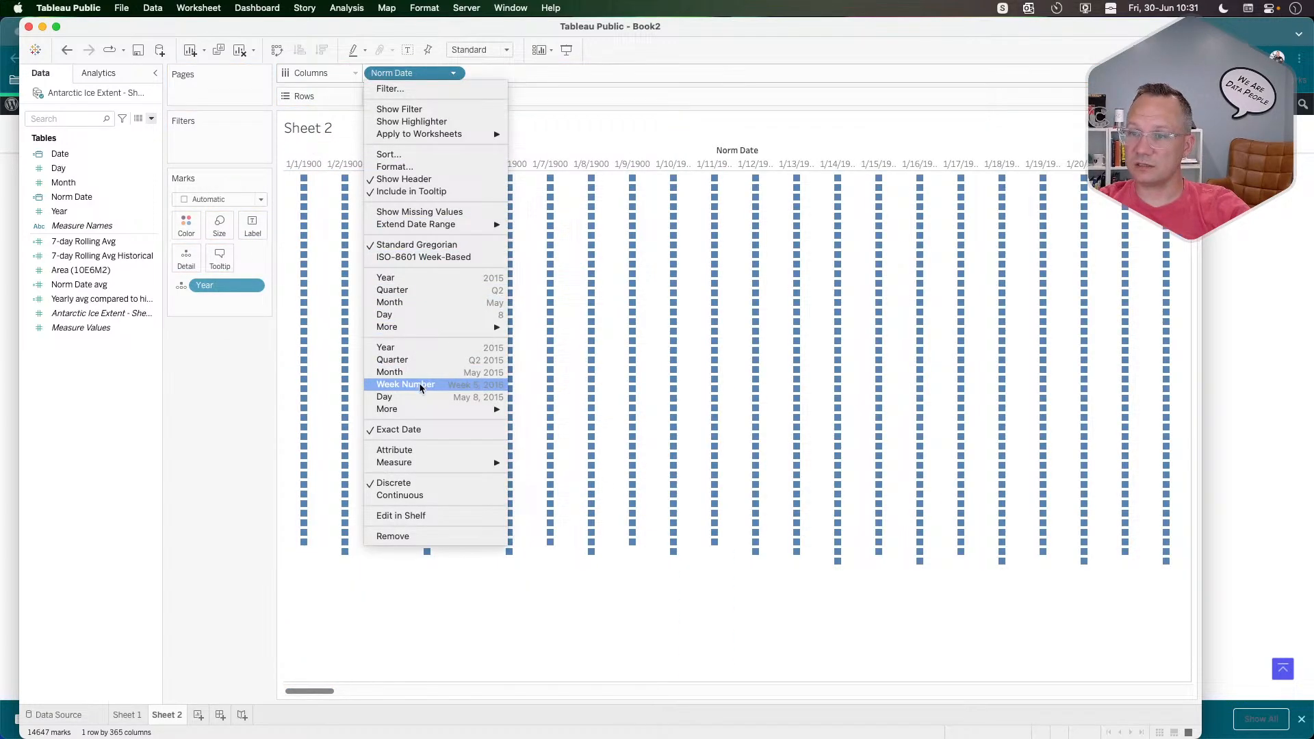
{"action": "left_click", "coordinate": [405, 494]}
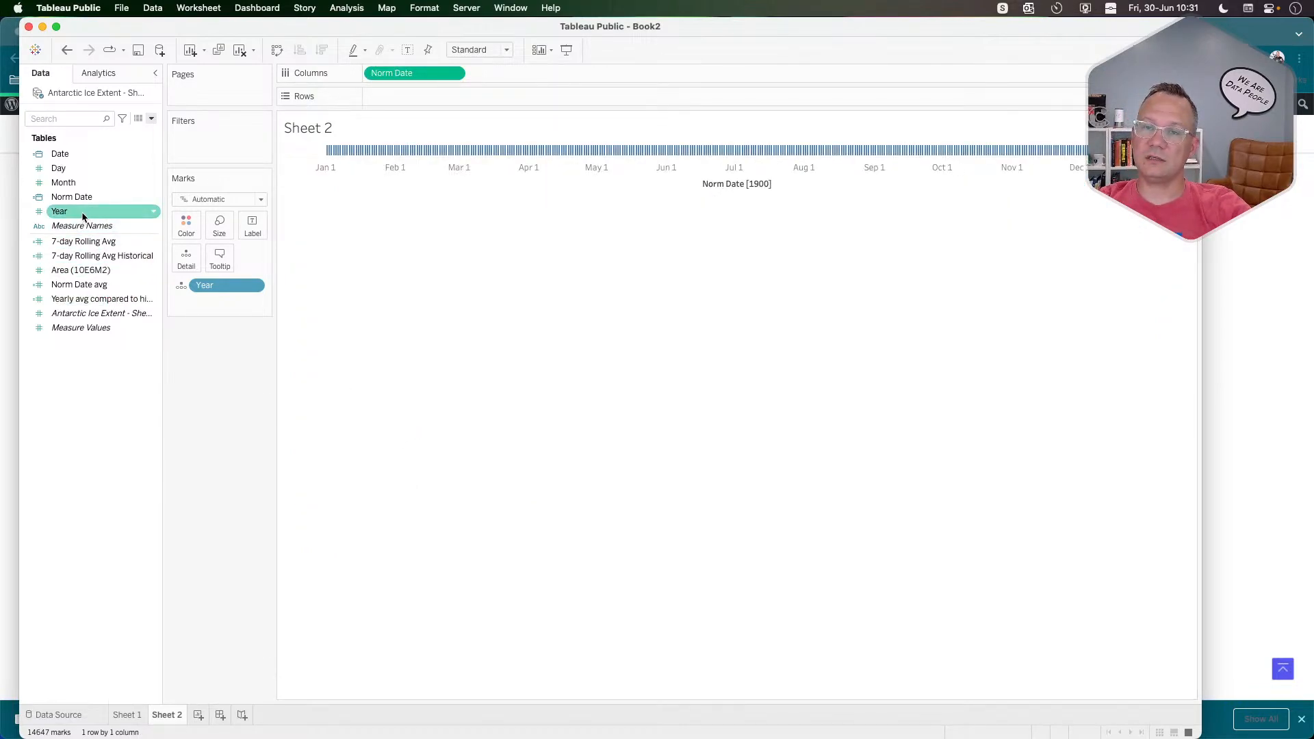
{"action": "left_click_drag", "start_coordinate": [60, 211], "coordinate": [199, 177]}
{"action": "left_click_drag", "start_coordinate": [443, 100], "coordinate": [93, 330]}
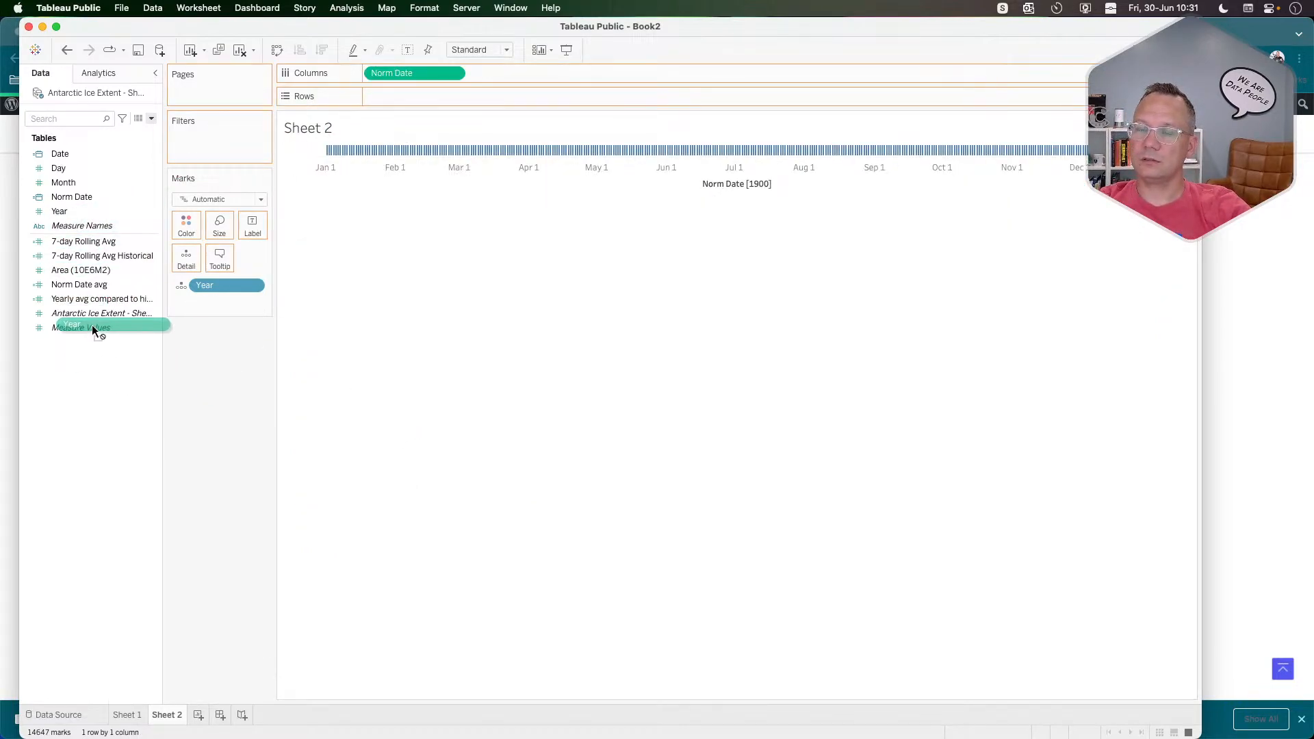
{"action": "left_click_drag", "start_coordinate": [76, 207], "coordinate": [199, 350]}
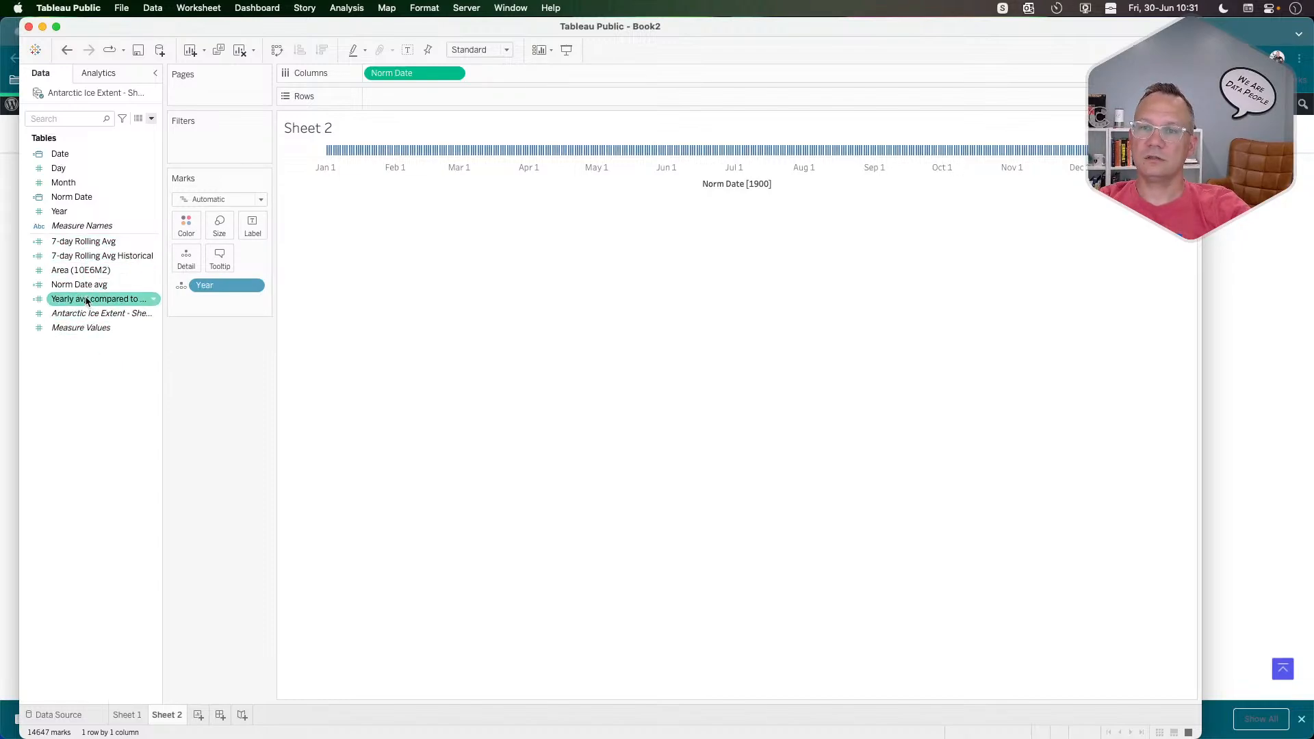
Plot Yearly avg compared to historical on the rows as one line per year, and inspect the early March dip.
{"action": "left_click_drag", "start_coordinate": [80, 299], "coordinate": [438, 97]}
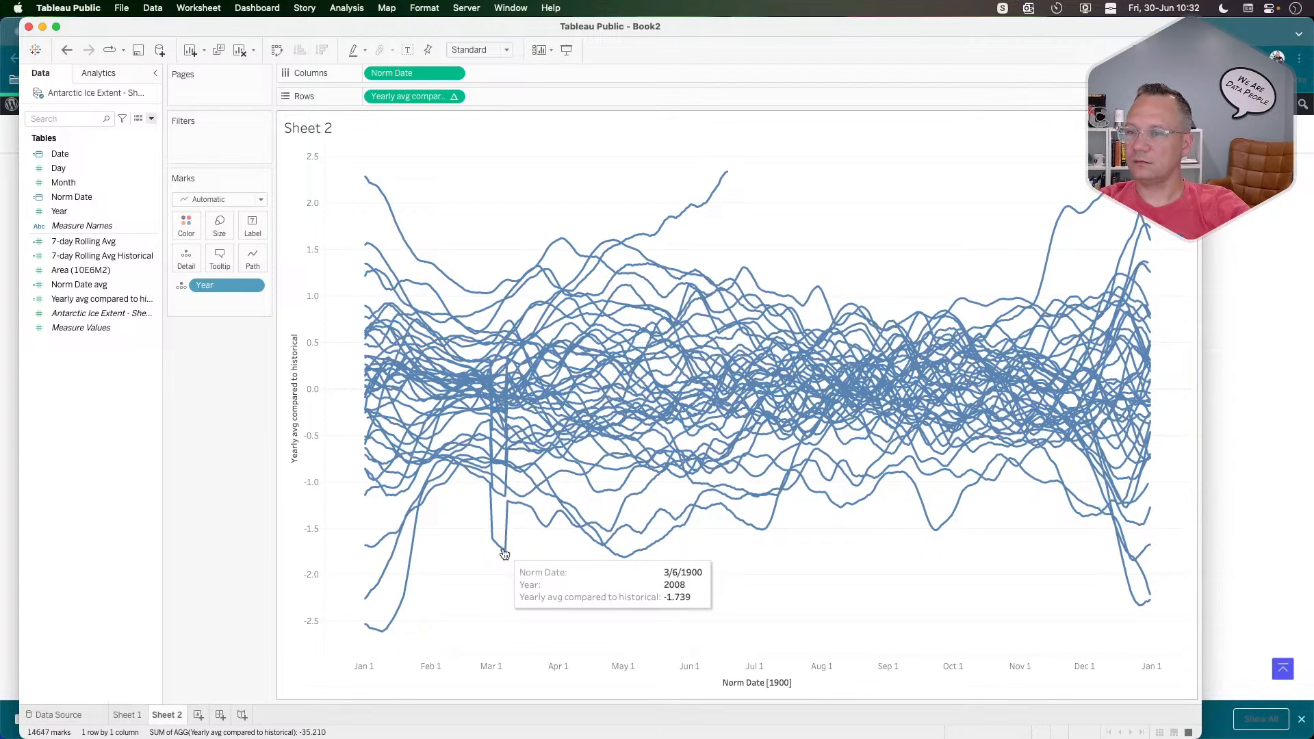
{"action": "mouse_move", "coordinate": [489, 541]}
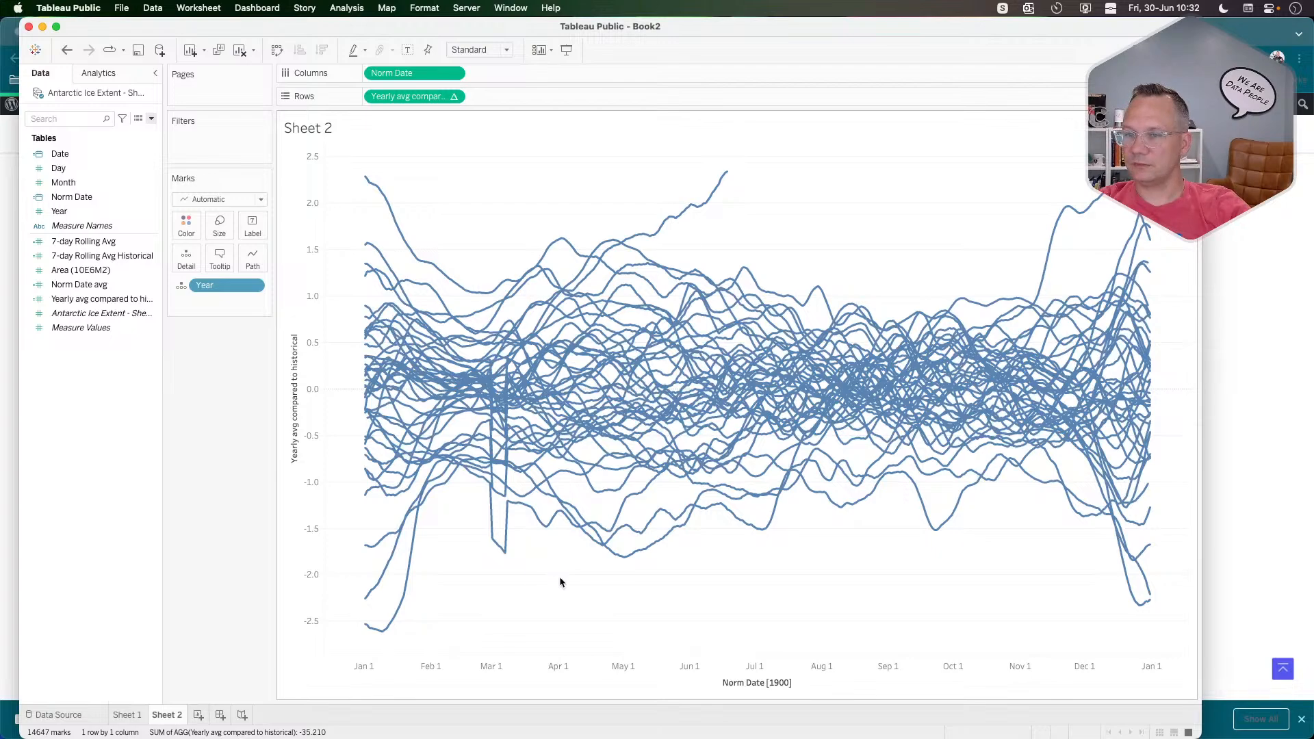
{"action": "mouse_move", "coordinate": [399, 606]}
Show the Year highlighter and highlight the 2023 line in the chart.
{"action": "right_click", "coordinate": [201, 429]}
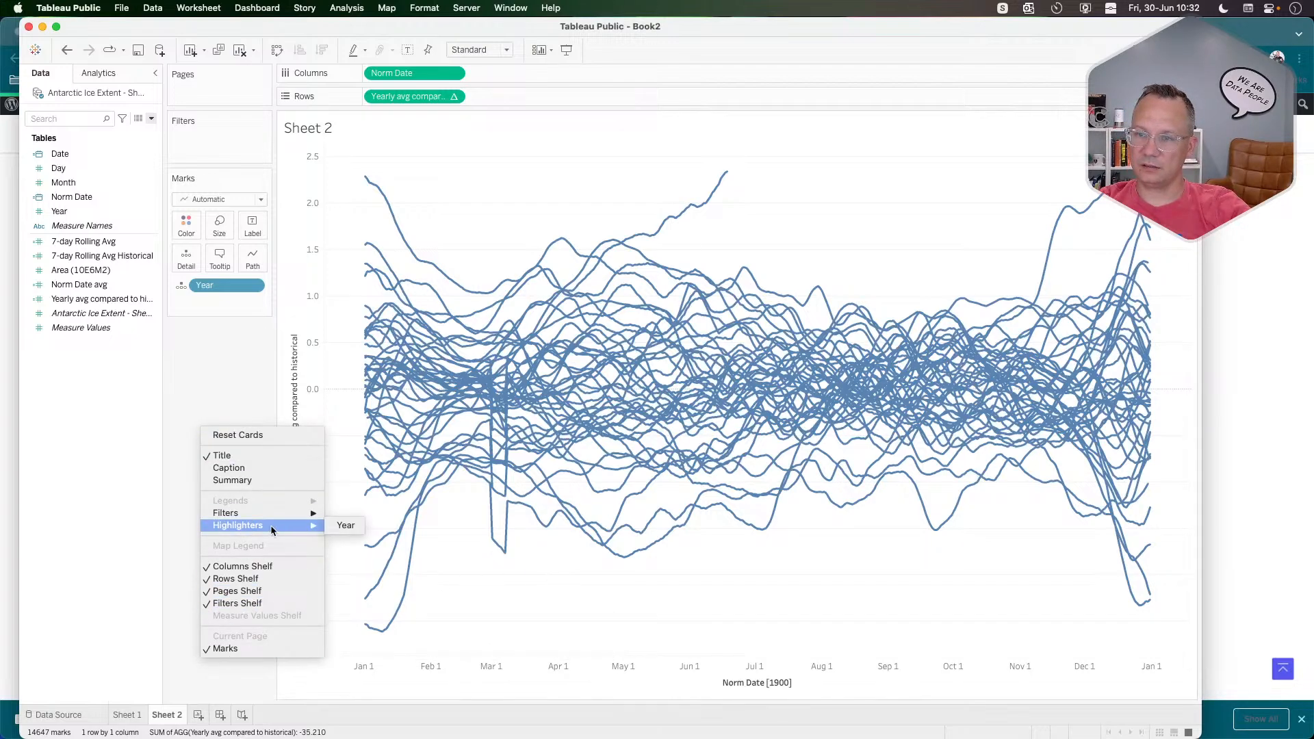
{"action": "left_click", "coordinate": [346, 525]}
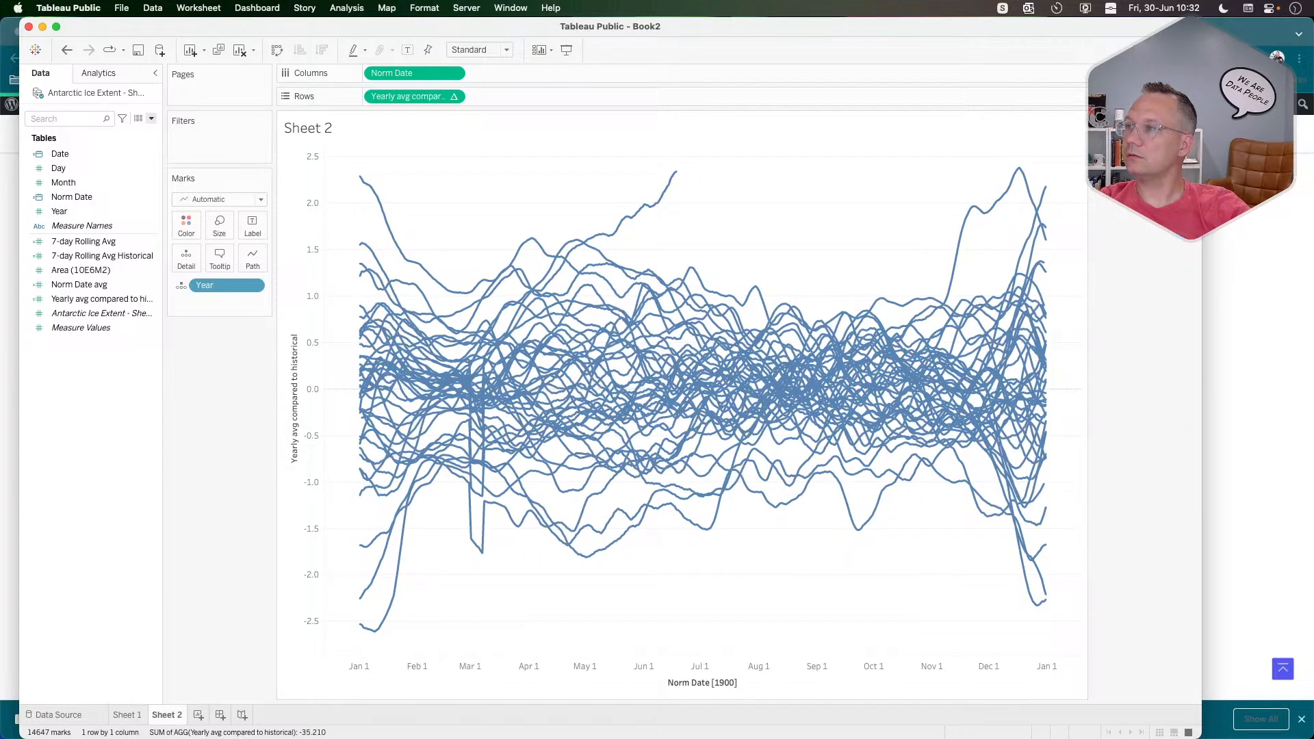
{"action": "left_click", "coordinate": [1142, 138]}
{"action": "type", "text": "2023"}
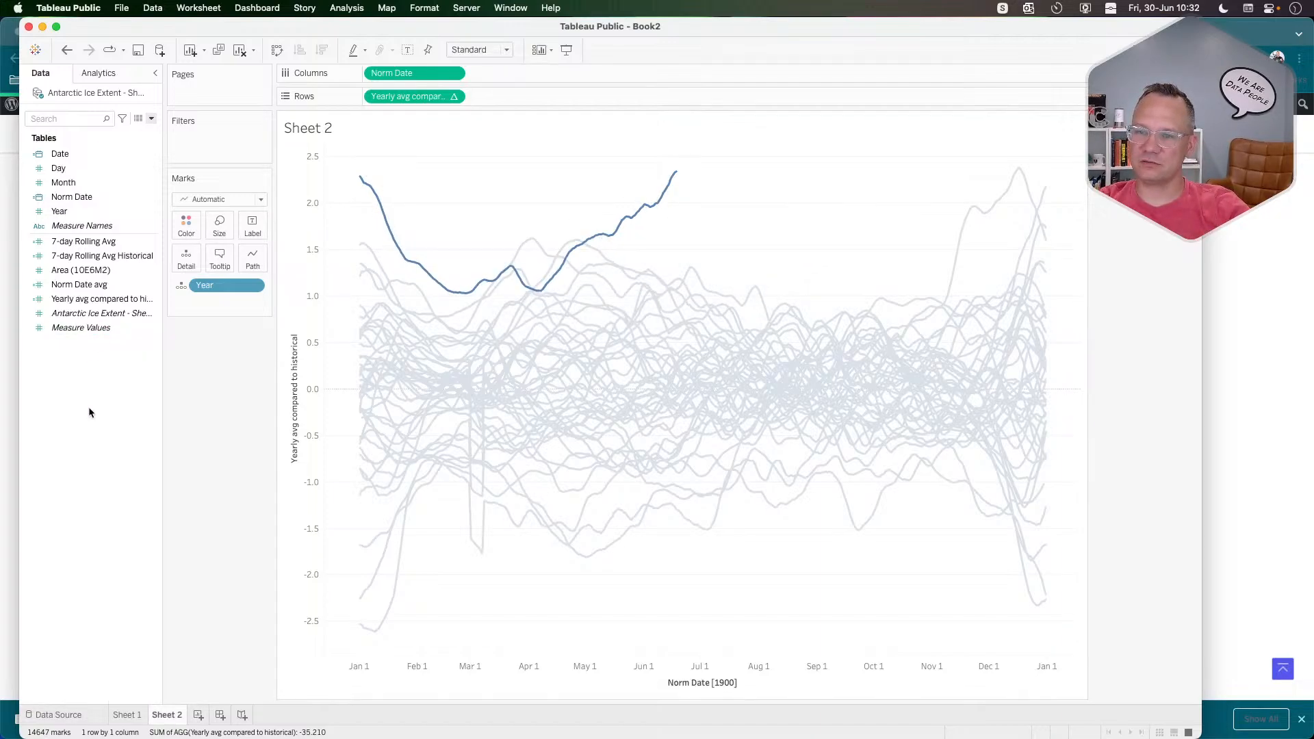
Change the Yearly avg compared to historical formula to [7-day Rolling Avg]-[7-day Rolling Avg Historical] and clear the 2023 highlight.
{"action": "right_click", "coordinate": [100, 299]}
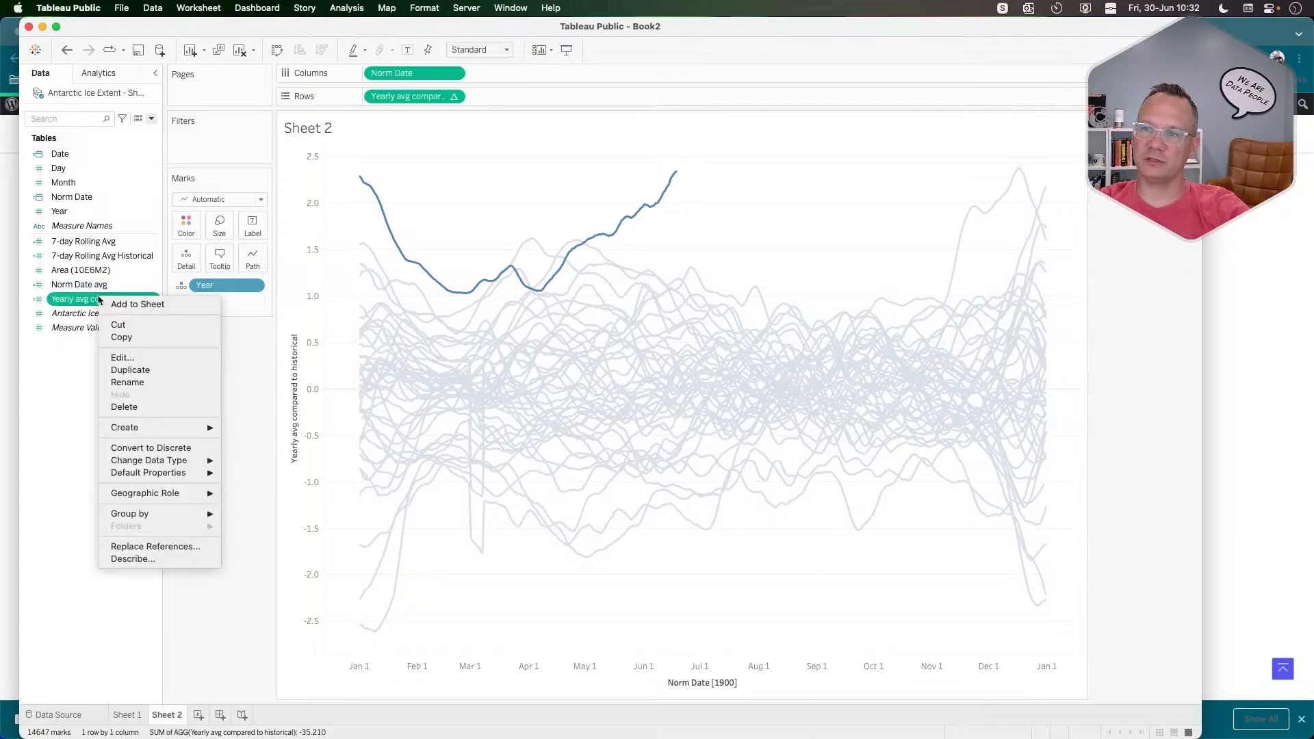
{"action": "left_click", "coordinate": [137, 359]}
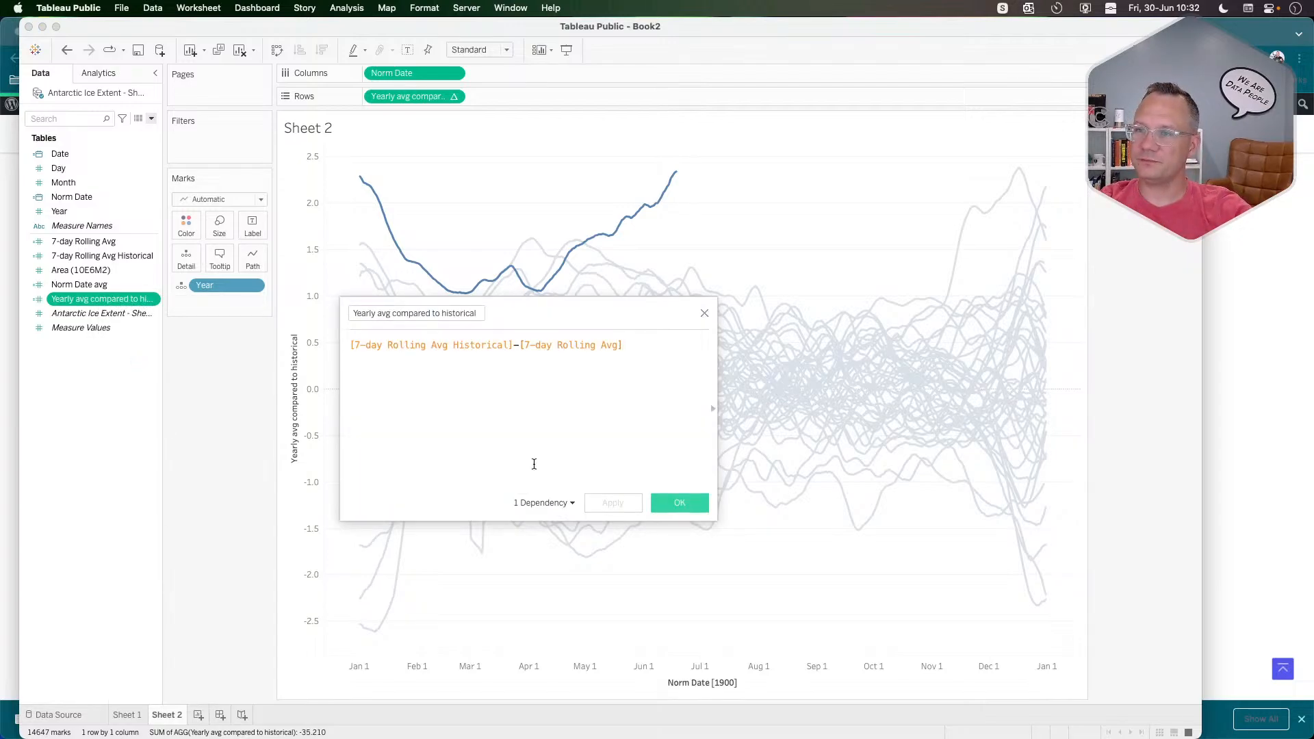
{"action": "left_click_drag", "start_coordinate": [520, 345], "coordinate": [305, 343]}
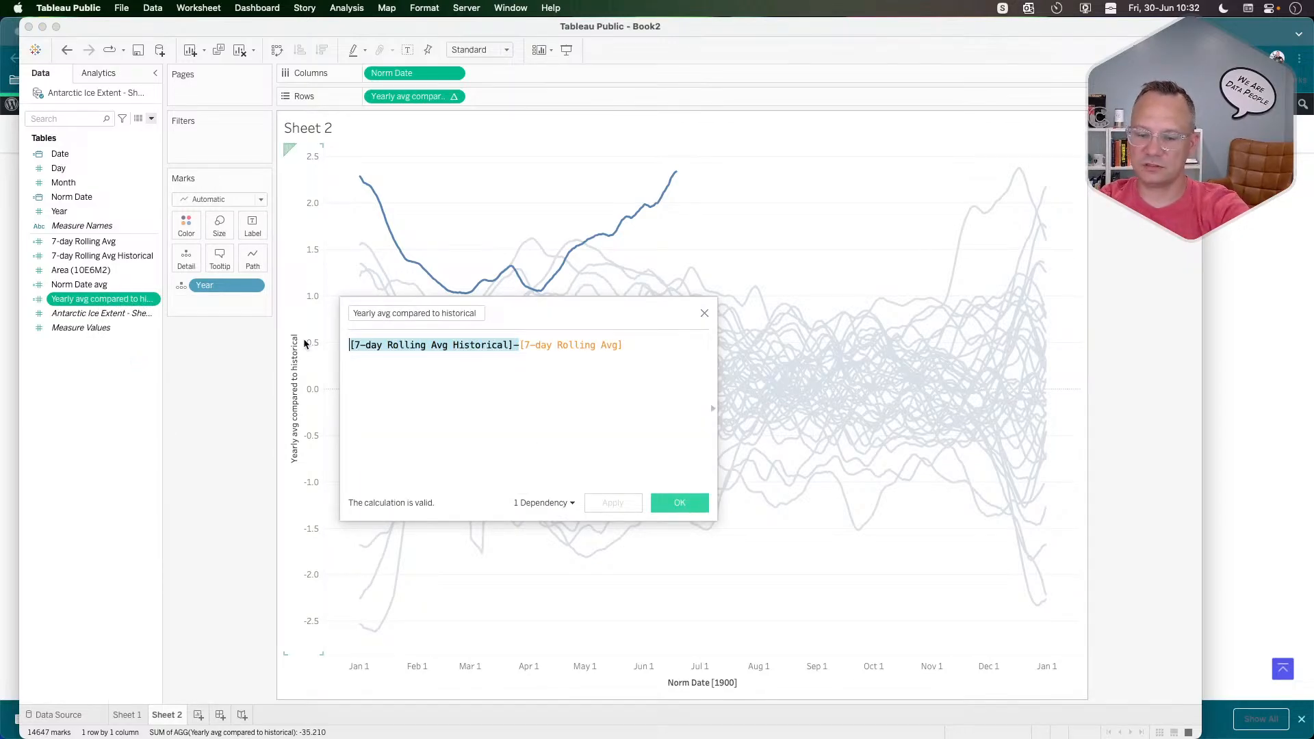
{"action": "key", "text": "BackSpace"}
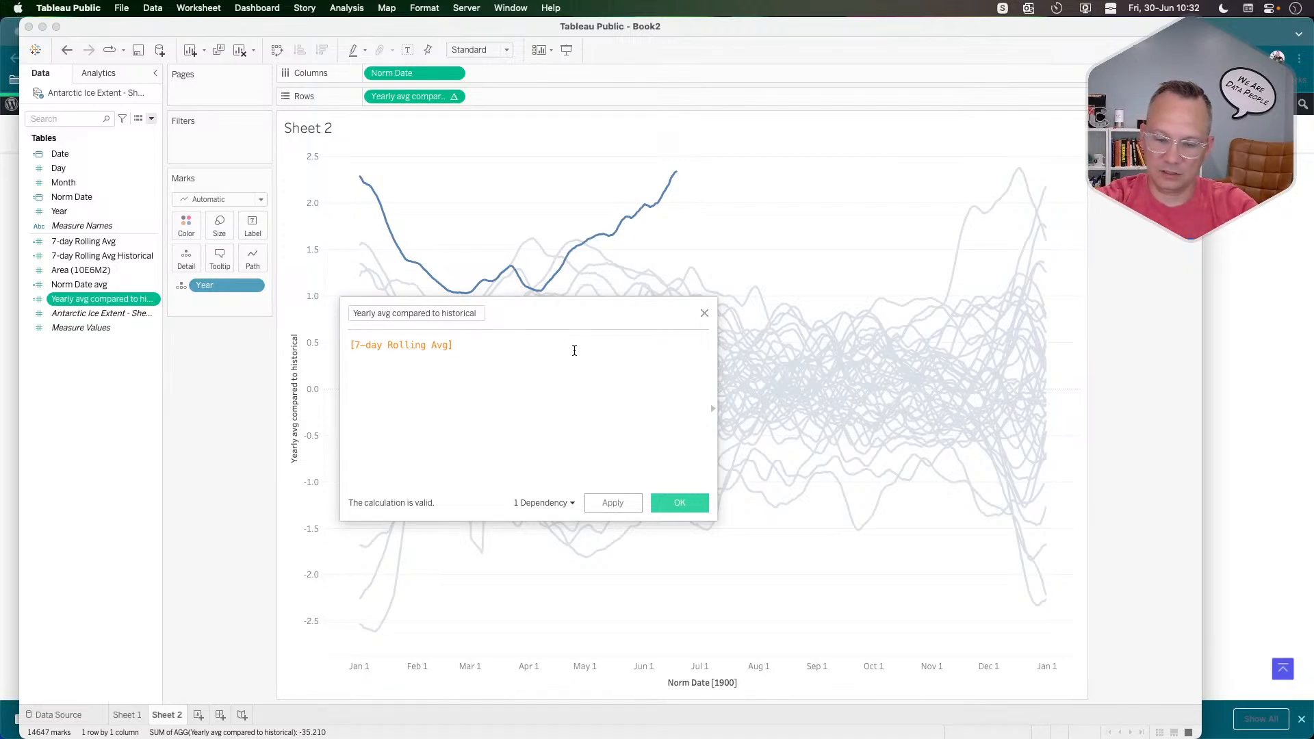
{"action": "type", "text": "=[7-day Rolling Avg Historical]"}
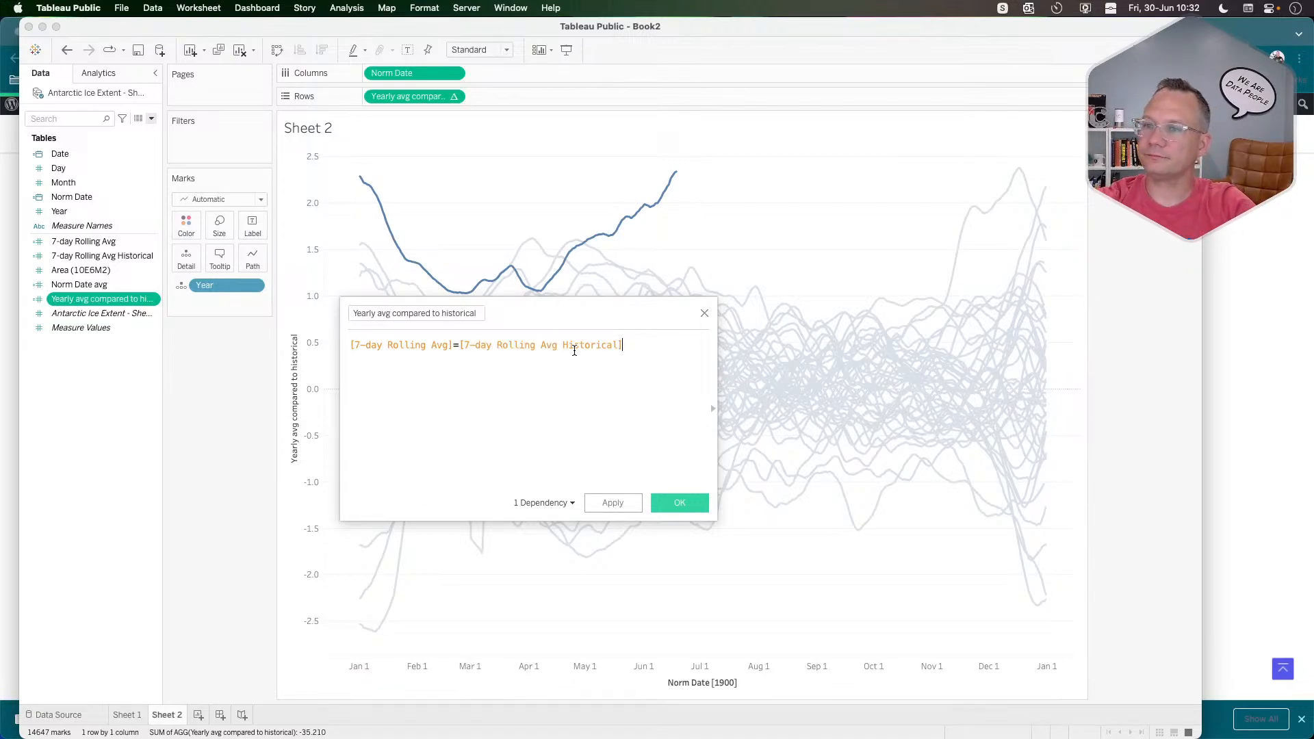
{"action": "key", "text": "BackSpace"}
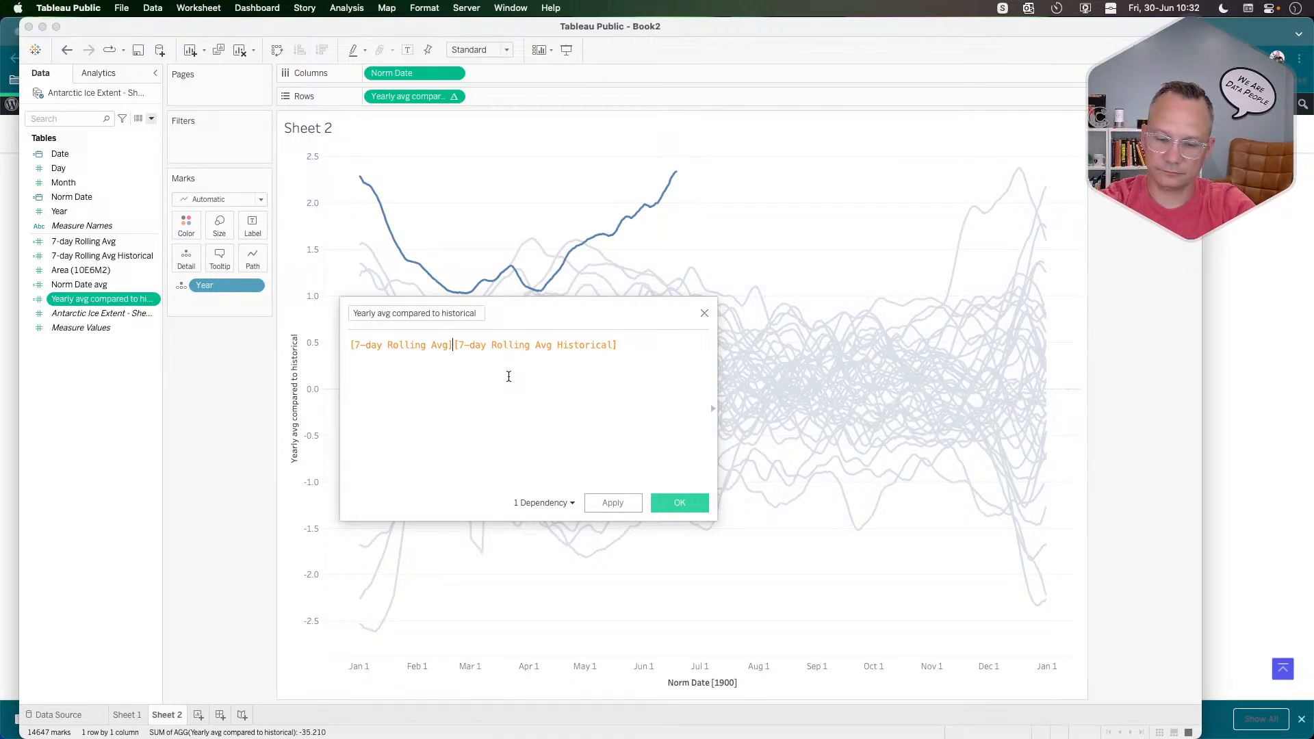
{"action": "type", "text": "-"}
{"action": "left_click", "coordinate": [607, 503]}
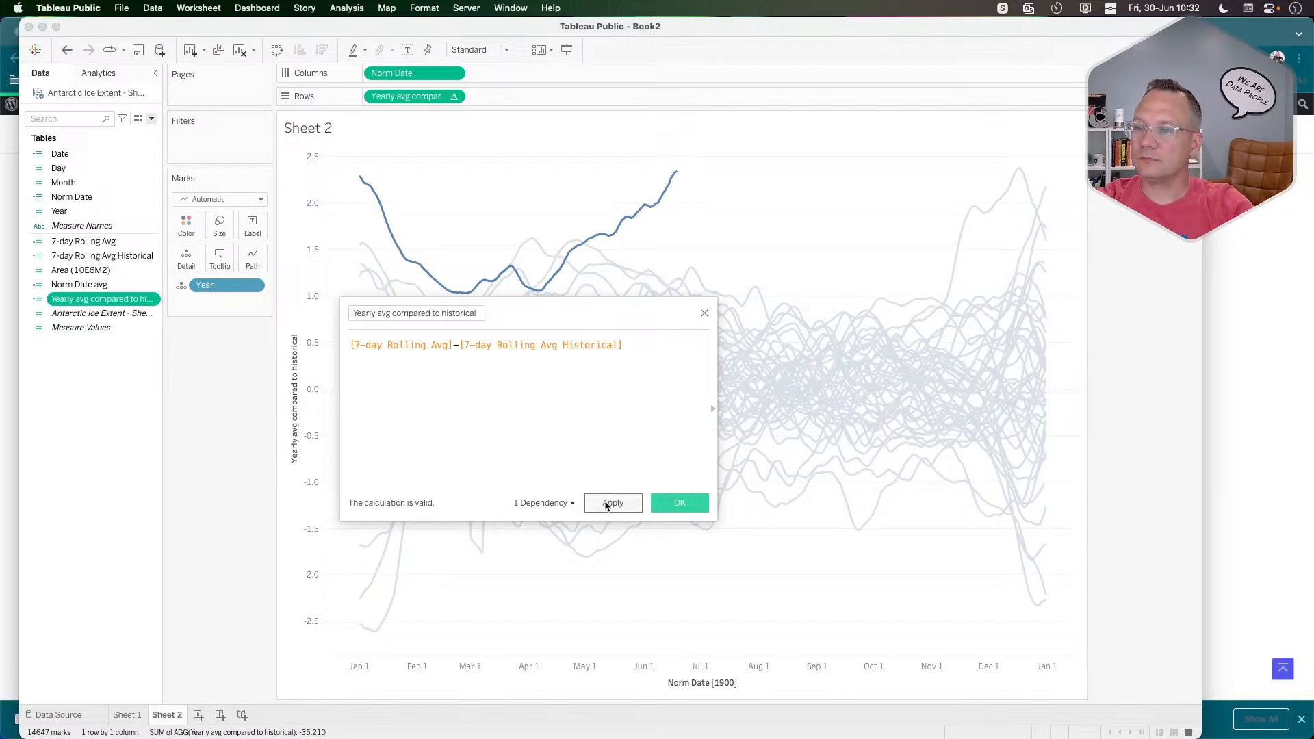
{"action": "left_click", "coordinate": [677, 503]}
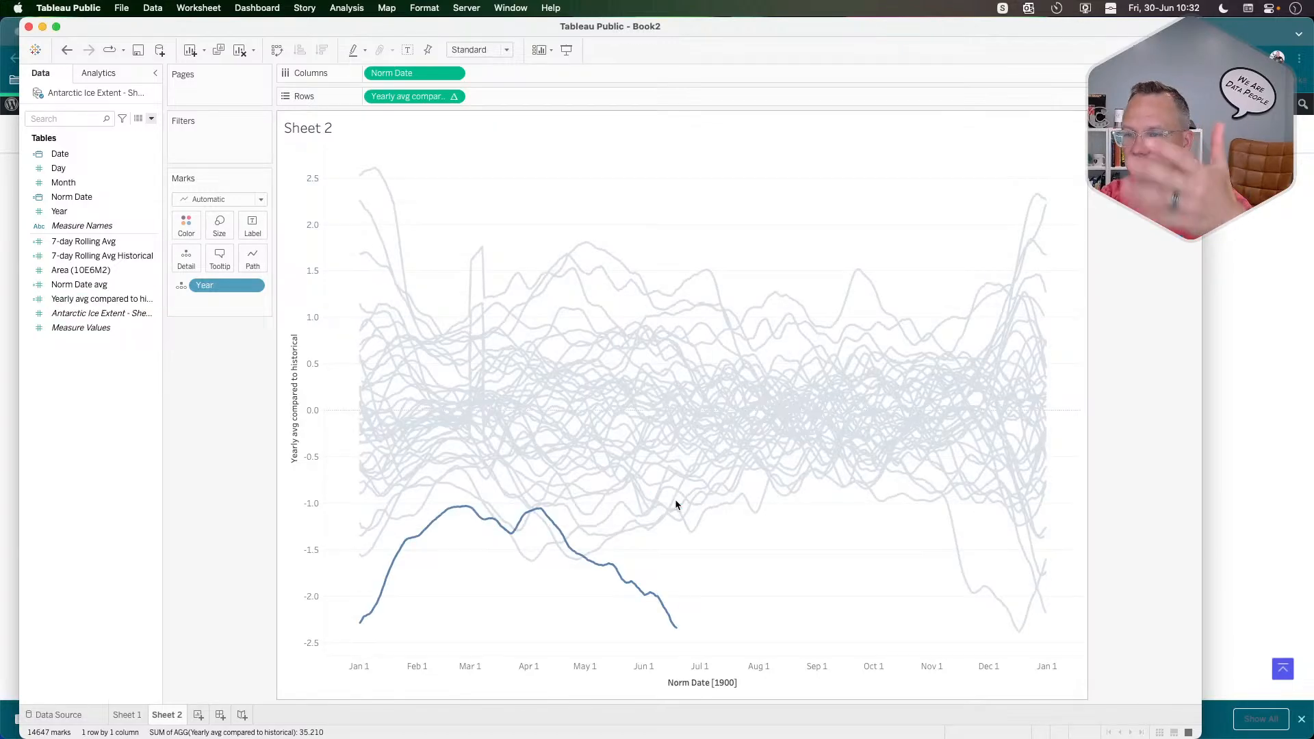
{"action": "left_click", "coordinate": [250, 519]}
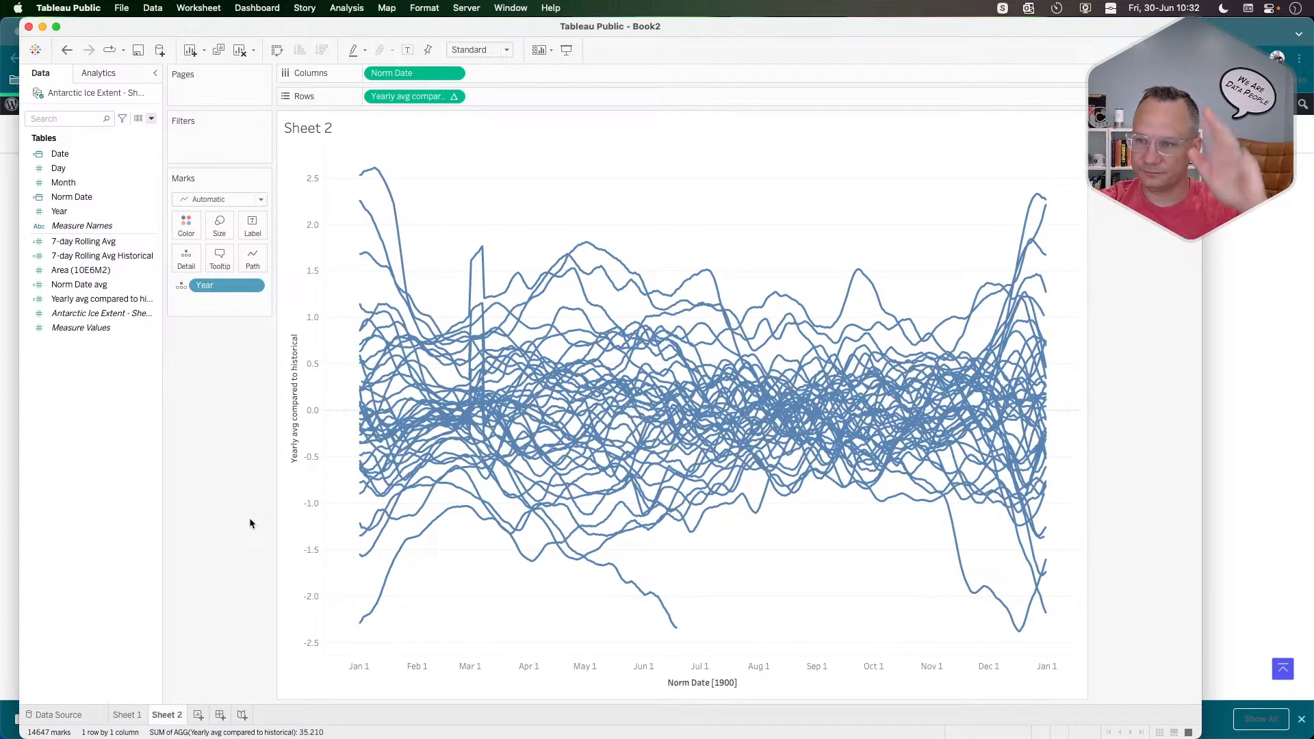
Create a new calculated field and name it "Decades plut 2023".
{"action": "right_click", "coordinate": [112, 460]}
{"action": "left_click", "coordinate": [100, 393]}
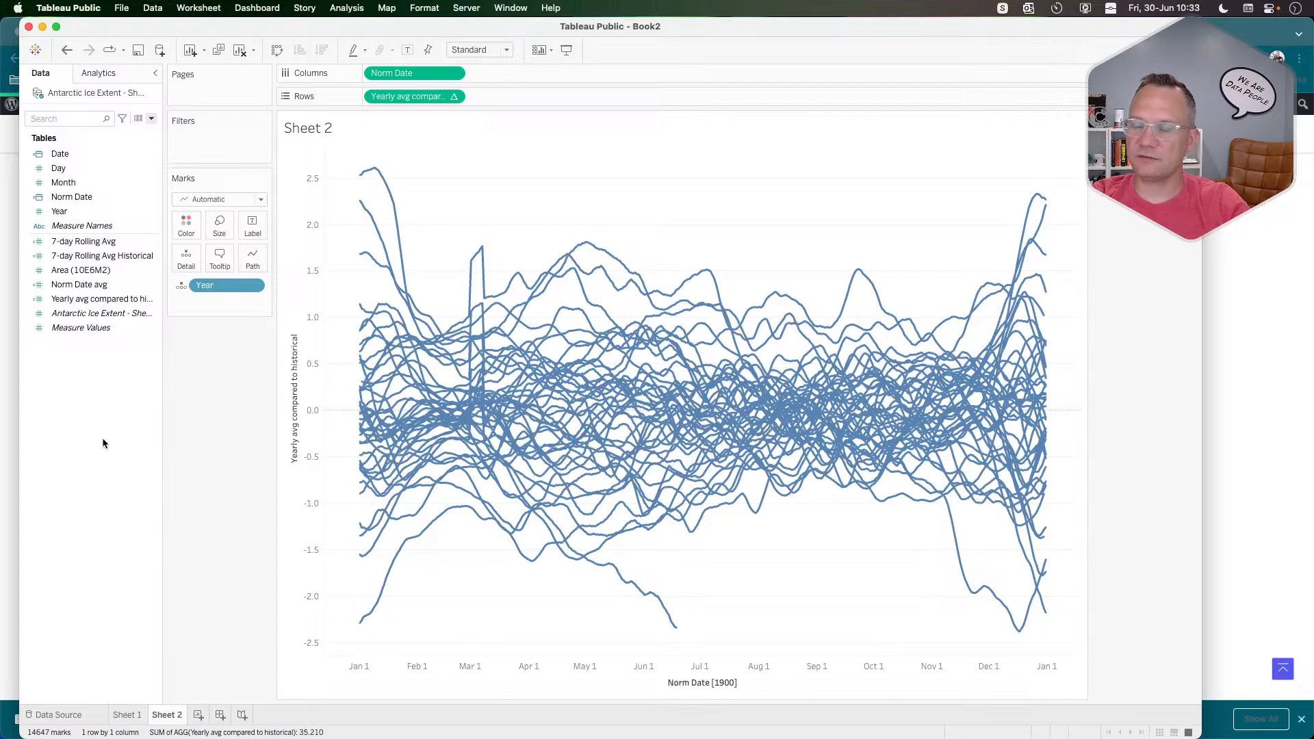
{"action": "right_click", "coordinate": [127, 395]}
{"action": "left_click", "coordinate": [156, 409]}
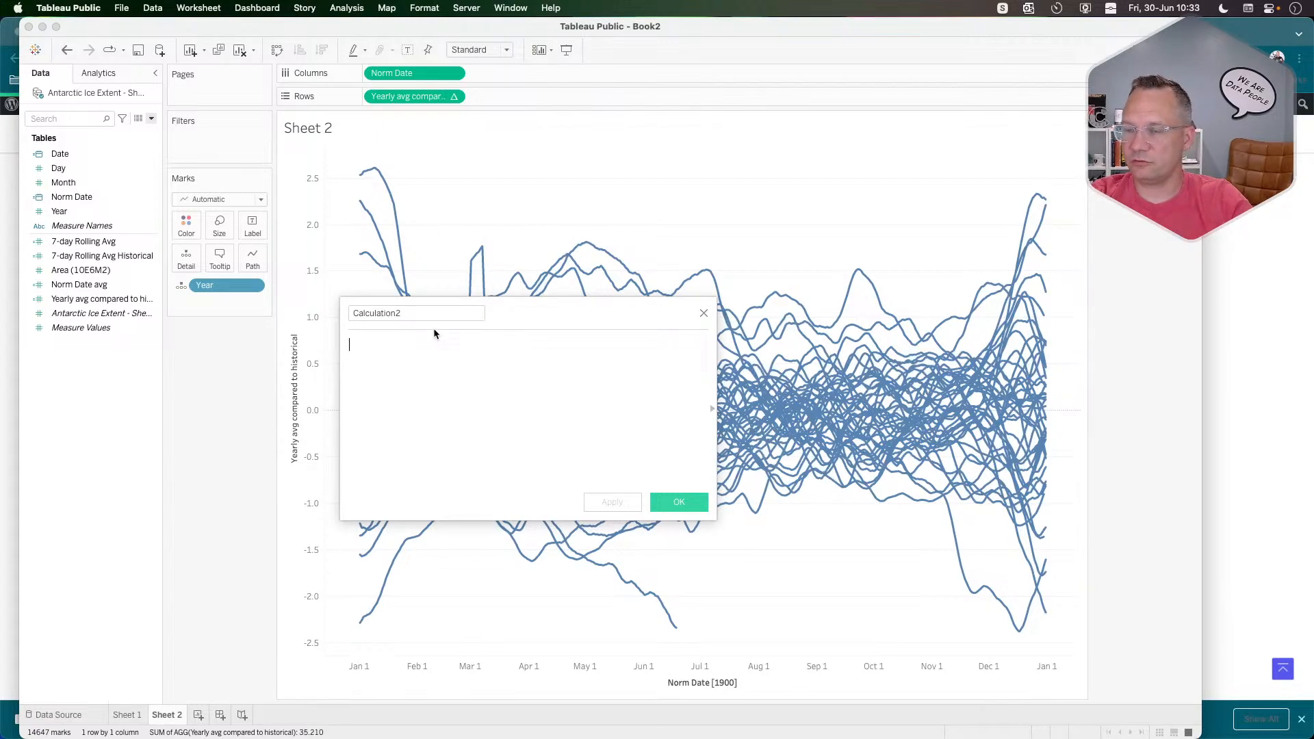
{"action": "left_click", "coordinate": [415, 313]}
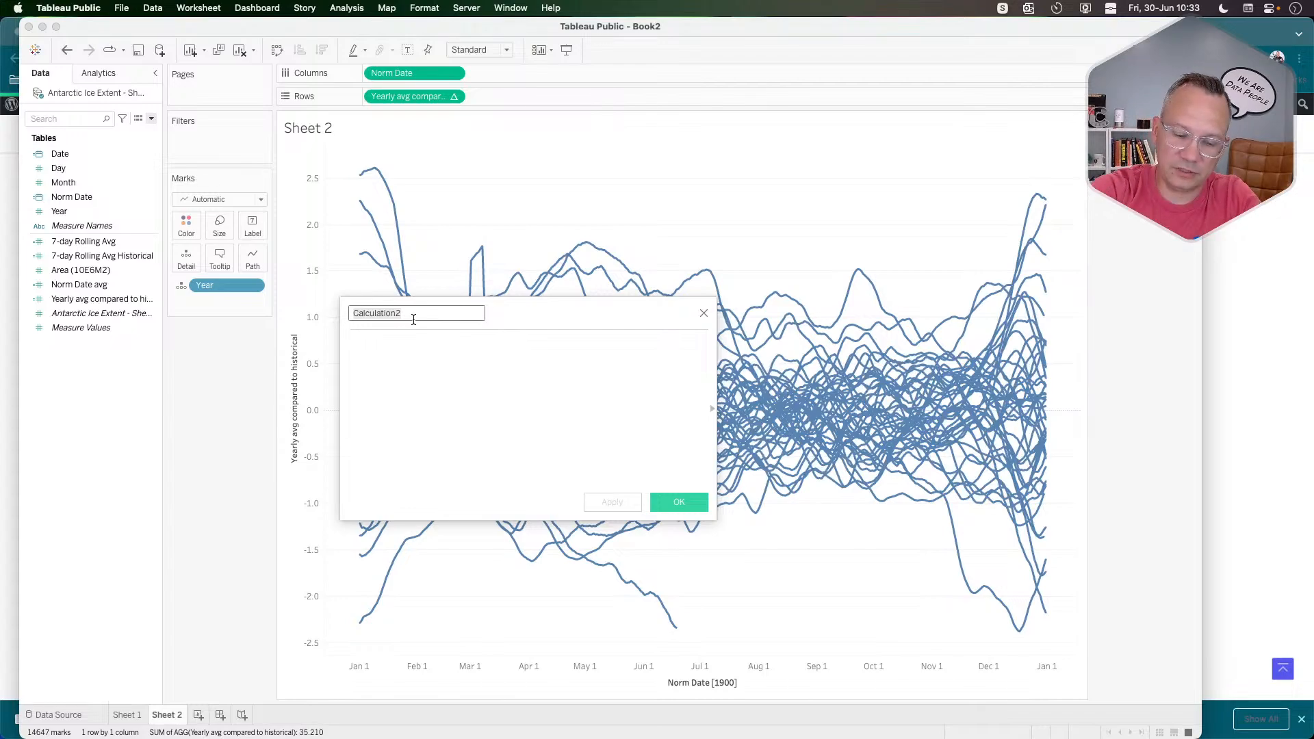
{"action": "type", "text": "Dec"}
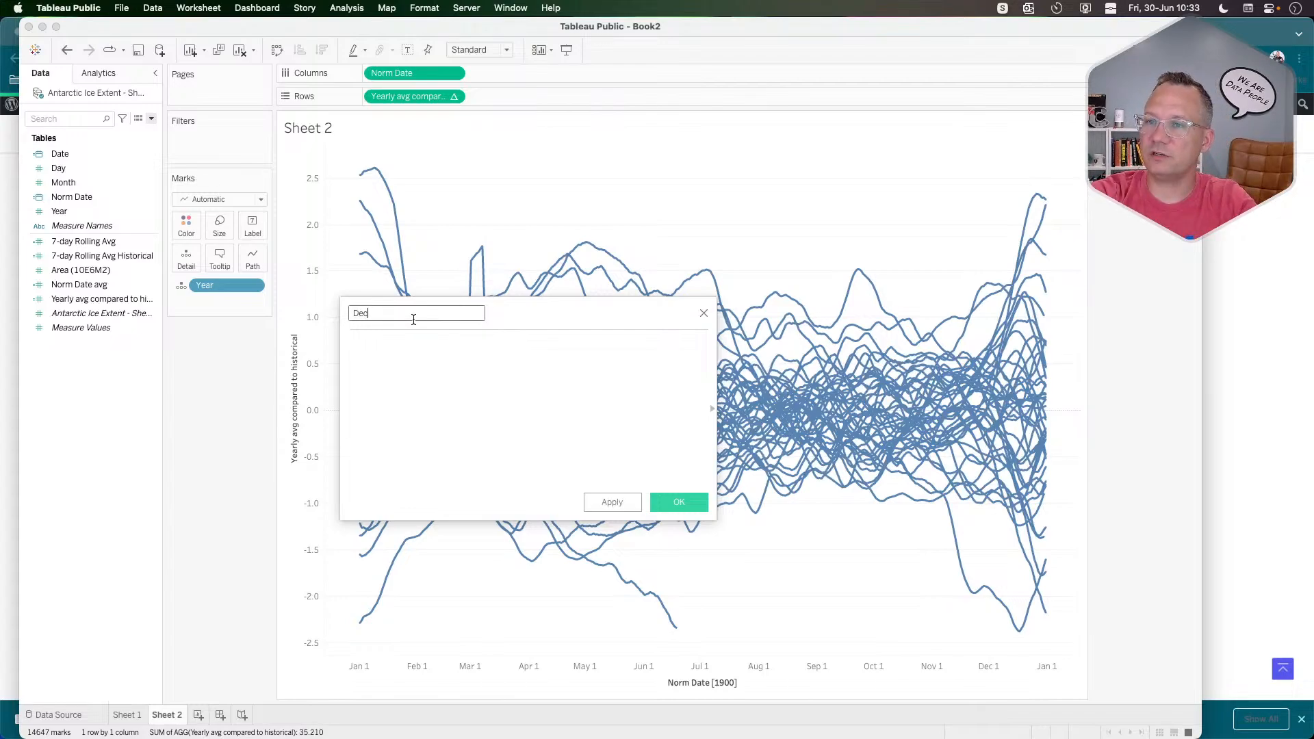
{"action": "type", "text": "ades plut 2023"}
{"action": "key", "text": "Tab"}
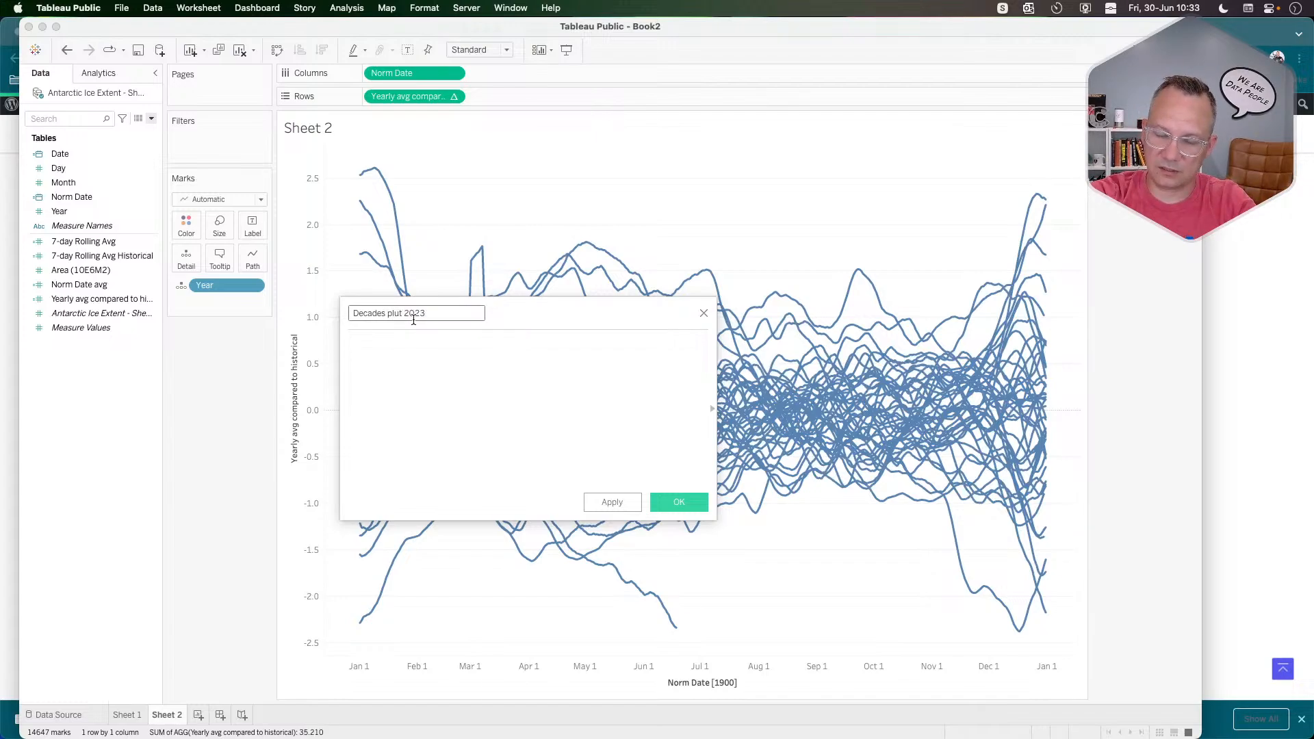
Start the formula with a condition that returns the year as text for 2023: if [Year]=2023 then STR([Year]).
{"action": "type", "text": "if [Year]= "}
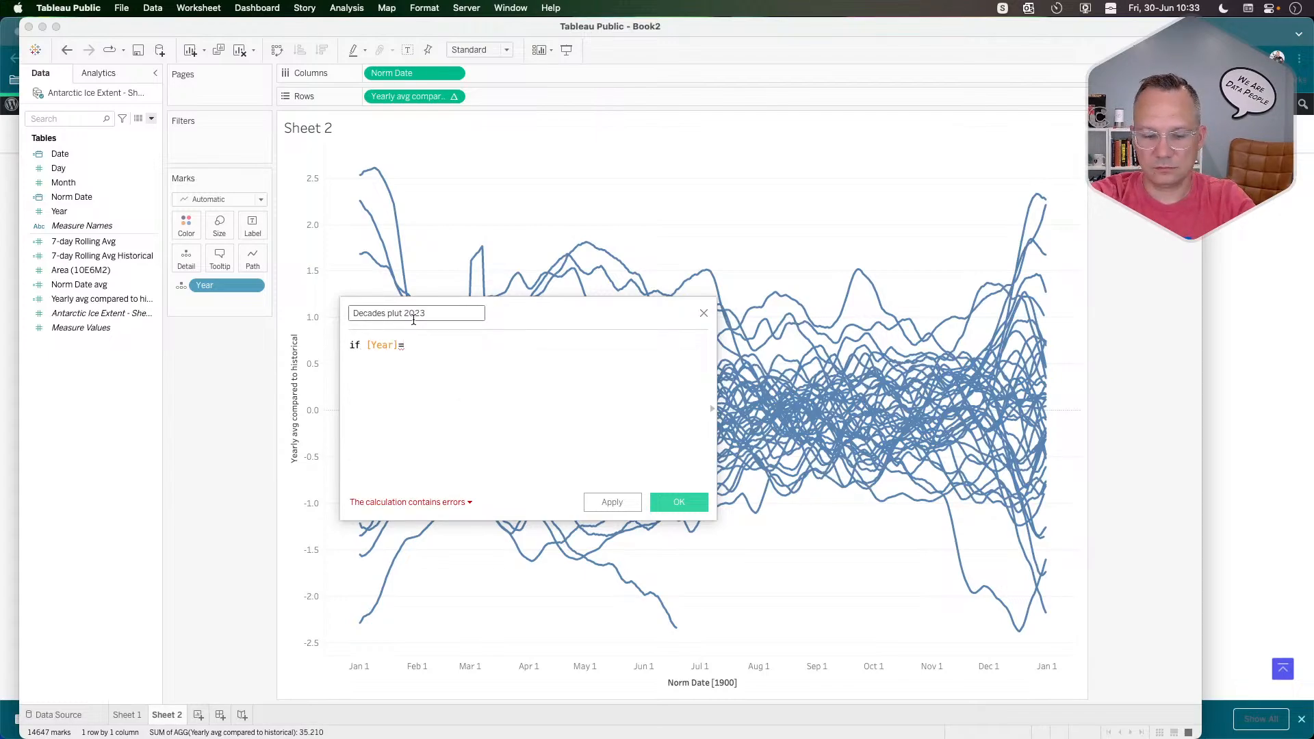
{"action": "type", "text": "2023 then str"}
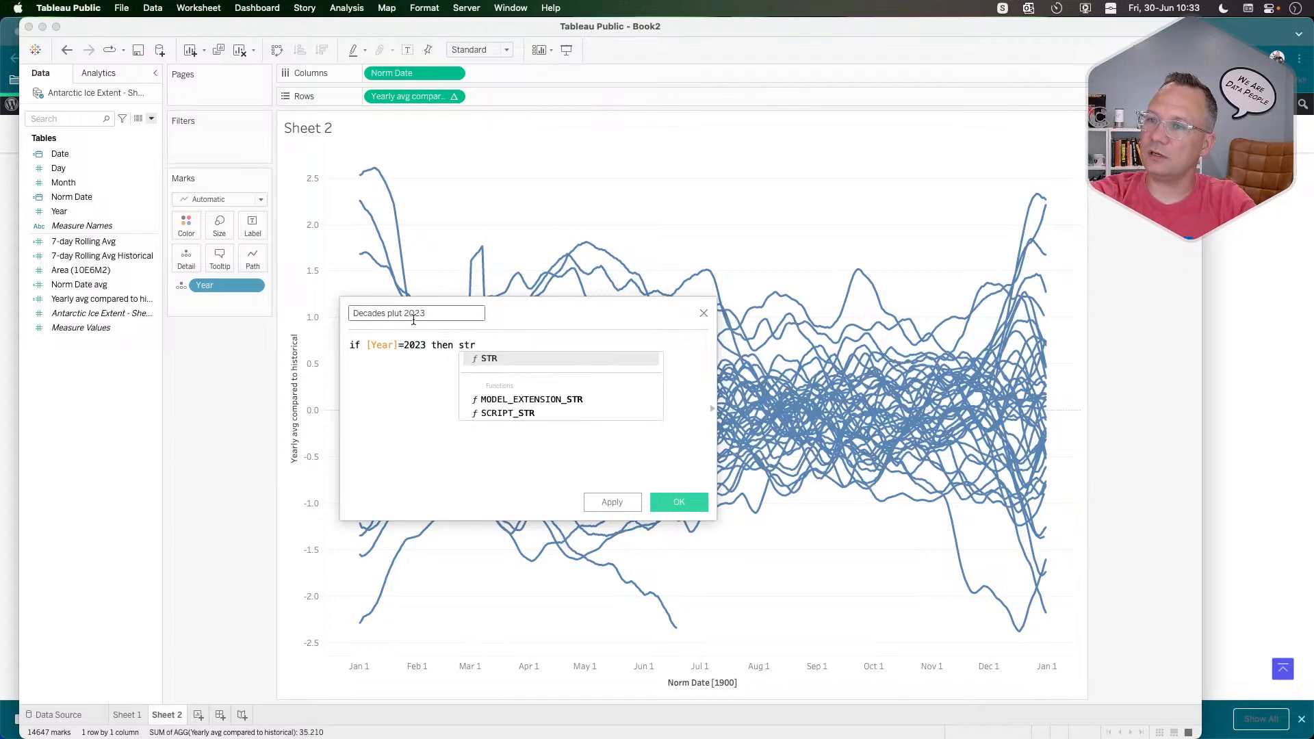
{"action": "key", "text": "Return"}
{"action": "type", "text": "year"}
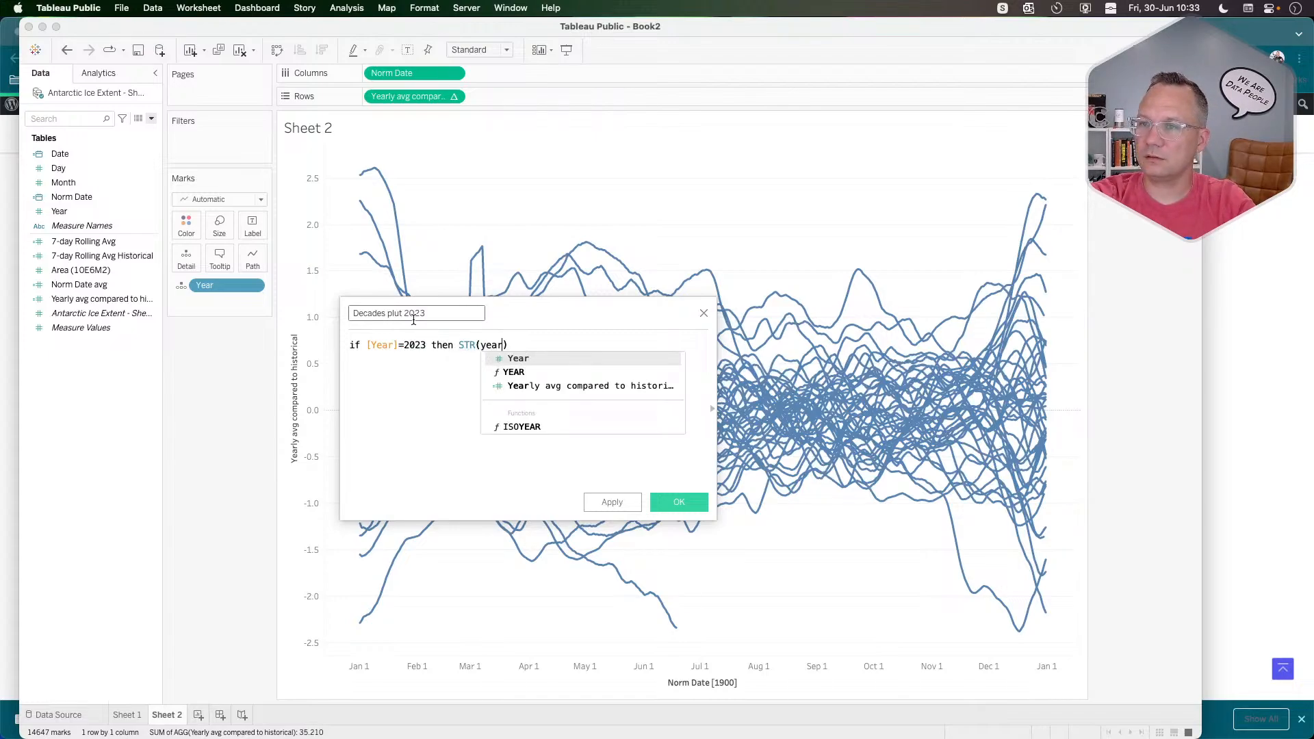
{"action": "key", "text": "Return"}
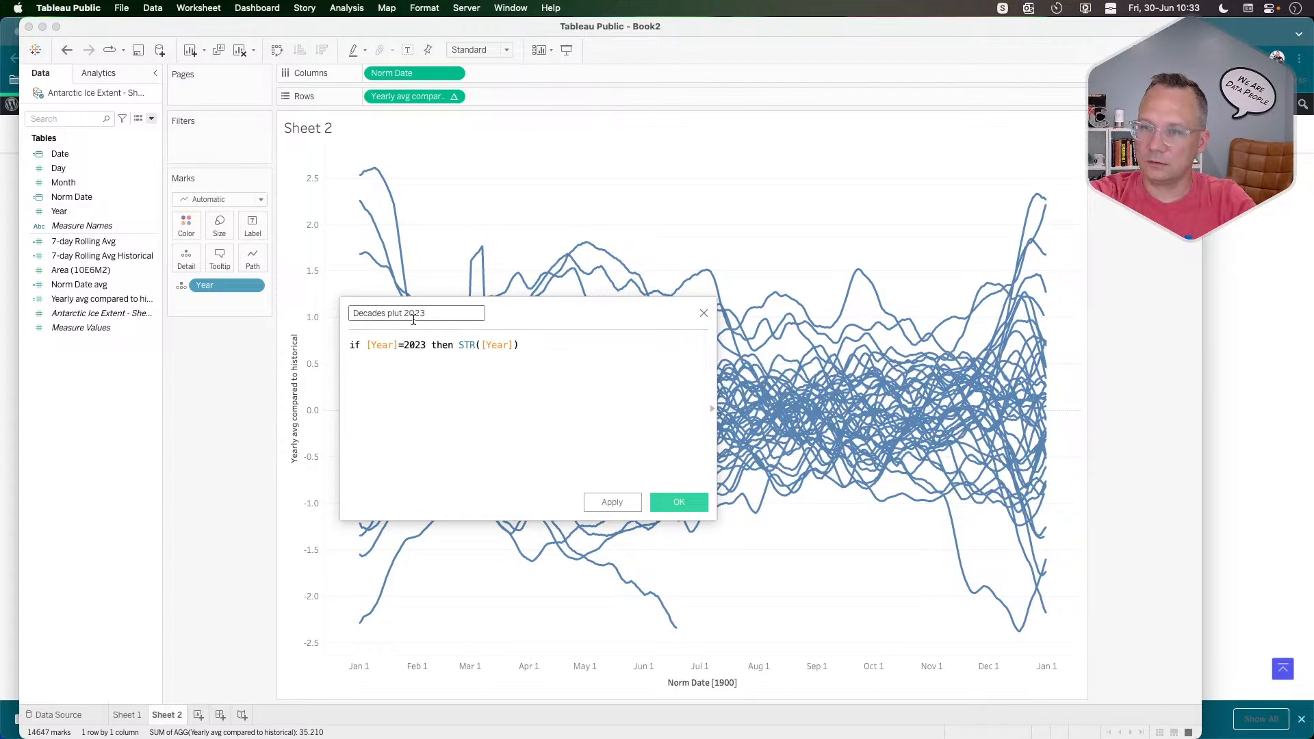
Add a second formula line that returns the year as text for all other years: else STR([Year]).
{"action": "key", "text": "Return"}
{"action": "type", "text": "elsei"}
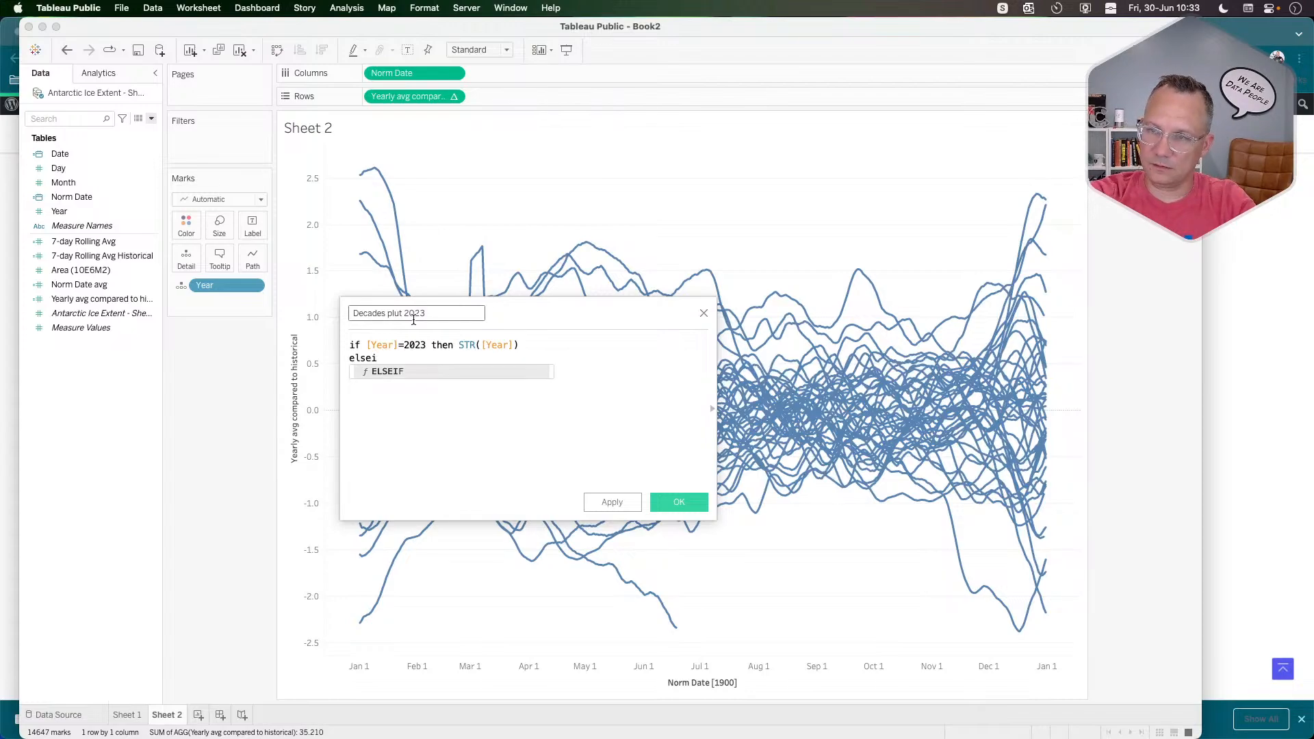
{"action": "type", "text": "f"}
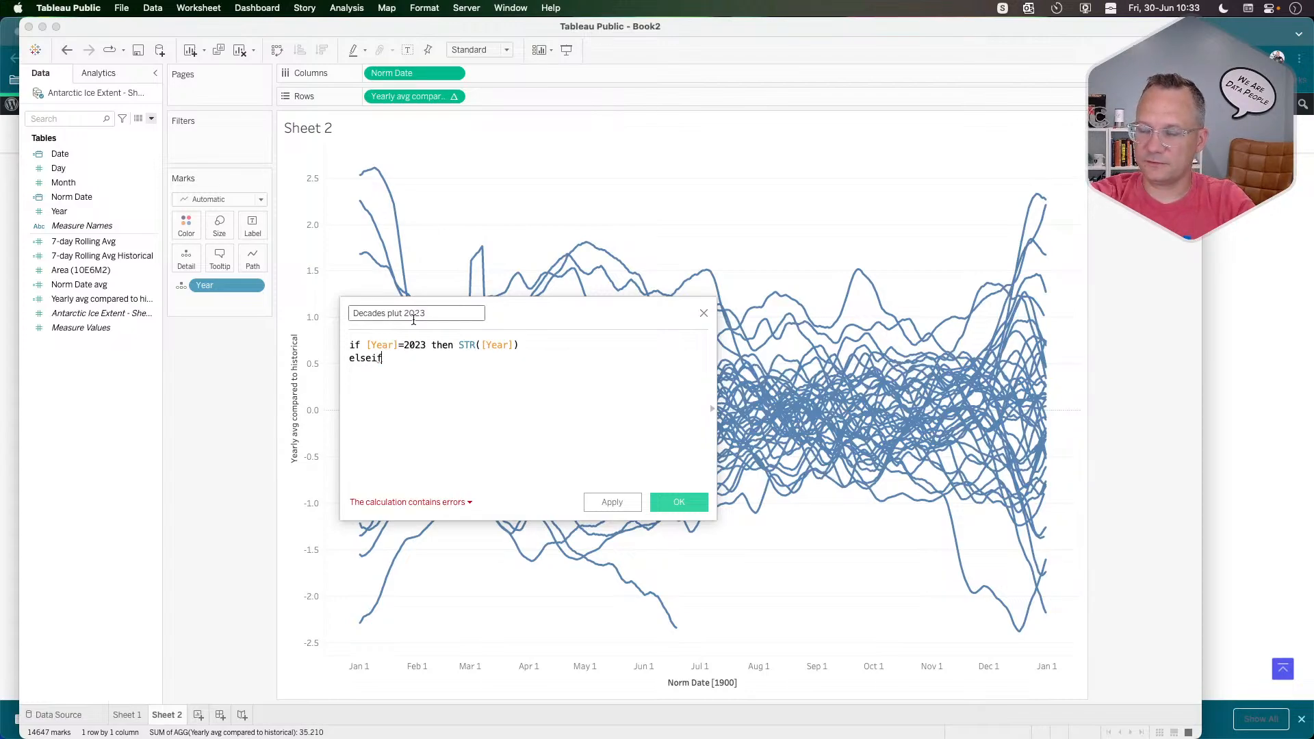
{"action": "key", "text": "BackSpace"}
{"action": "key", "text": "BackSpace"}
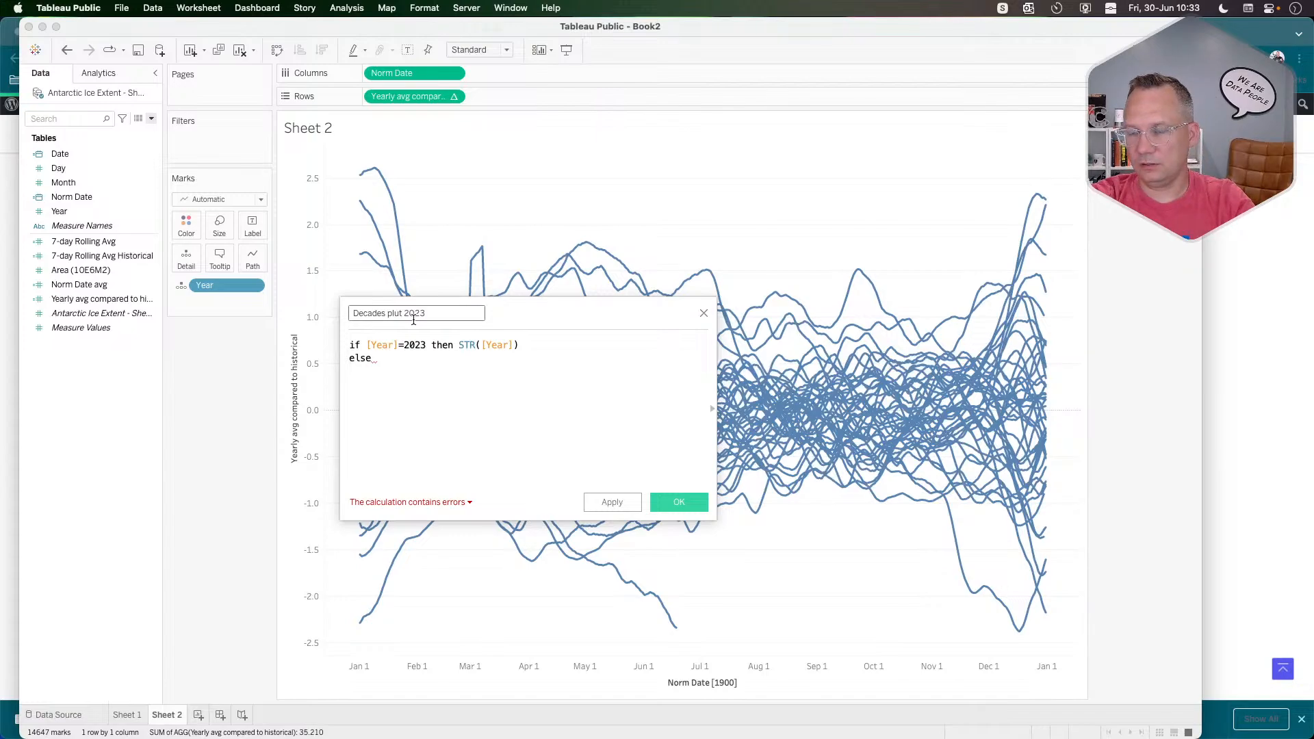
{"action": "type", "text": "STR(year"}
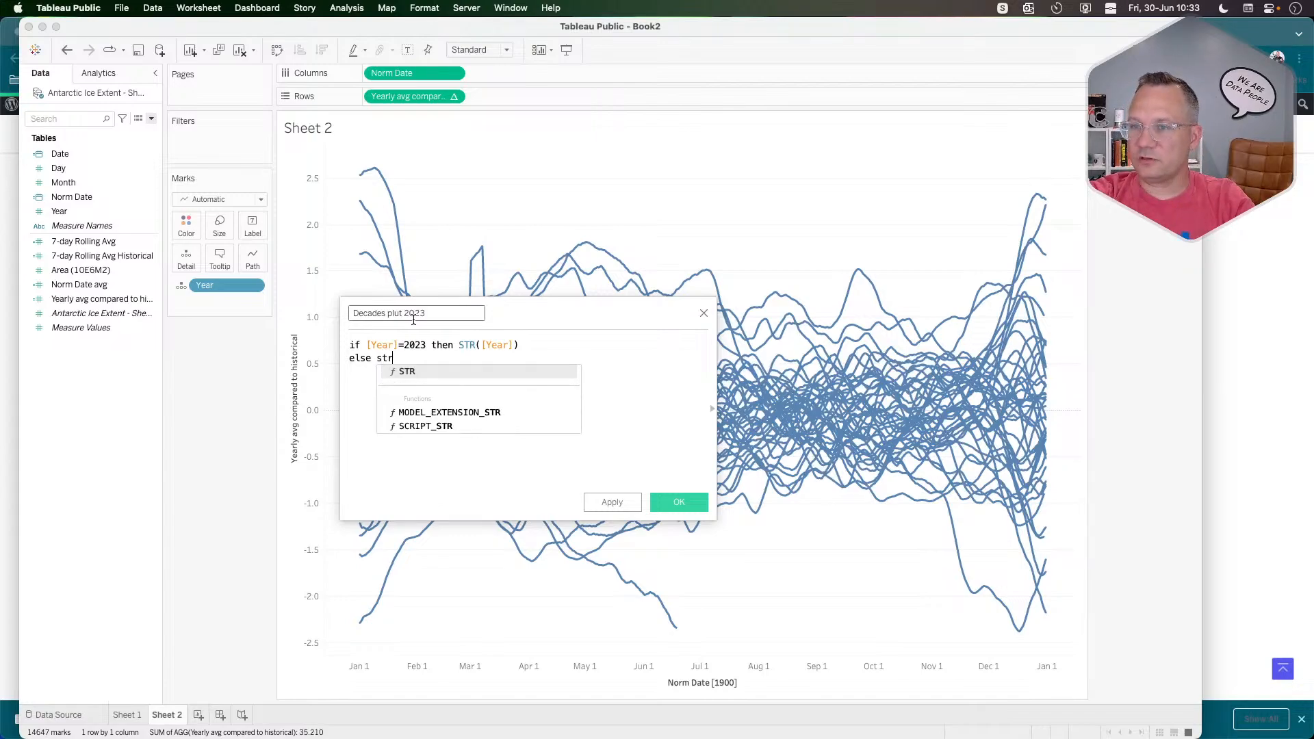
{"action": "key", "text": "Return"}
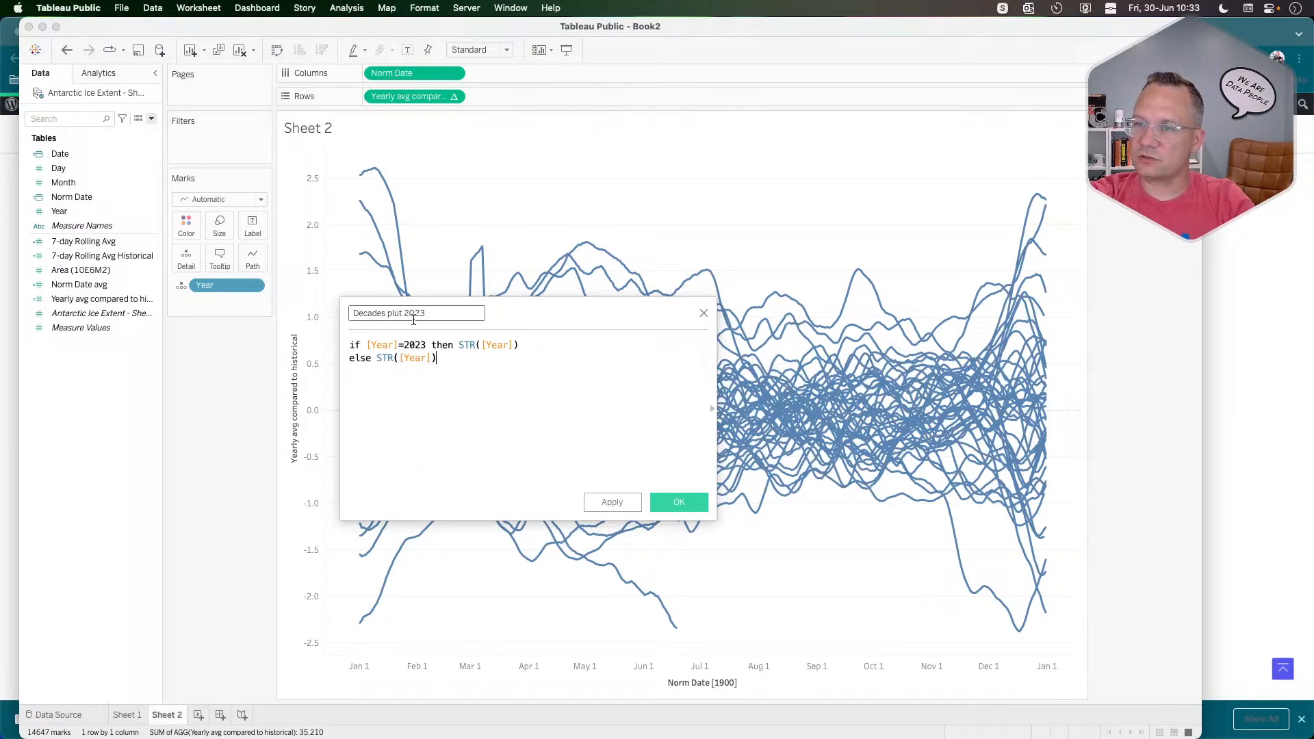
Try to extract the decade digit in the else branch with mid(STR([Year]),3,1).
{"action": "left_click", "coordinate": [378, 356]}
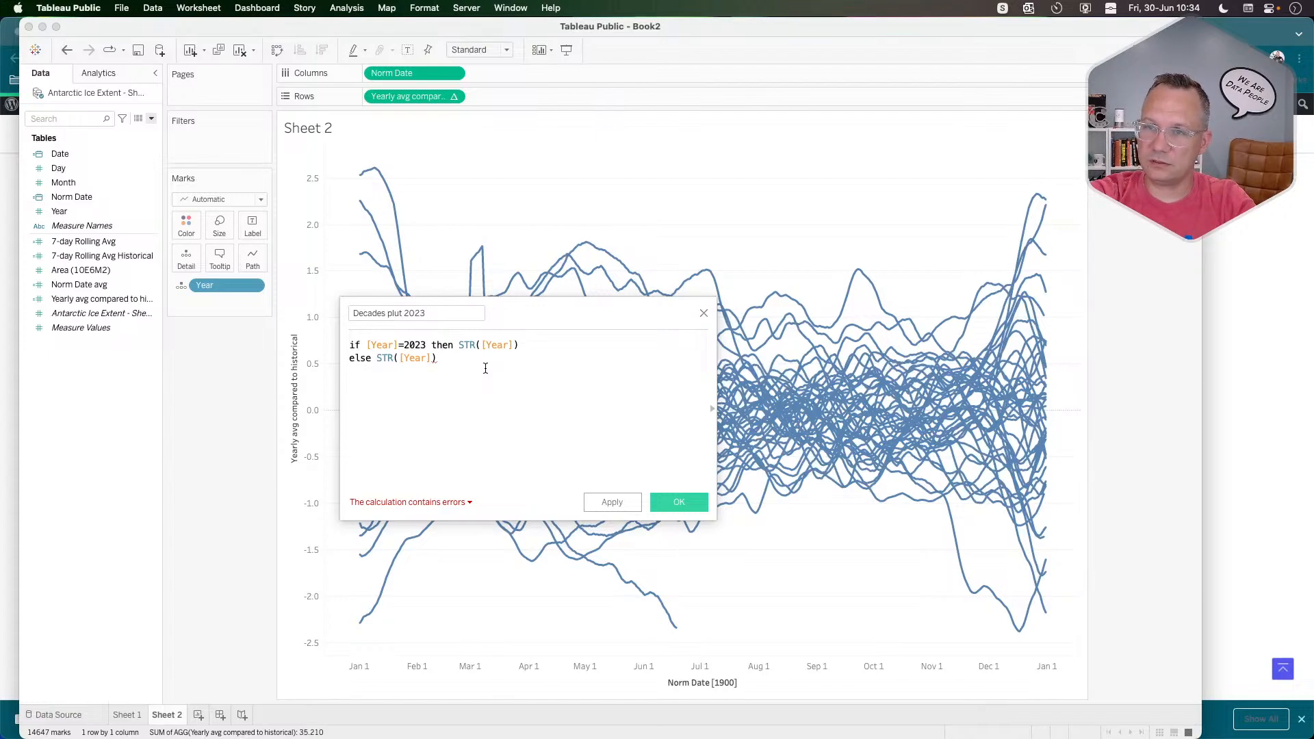
{"action": "type", "text": "'"}
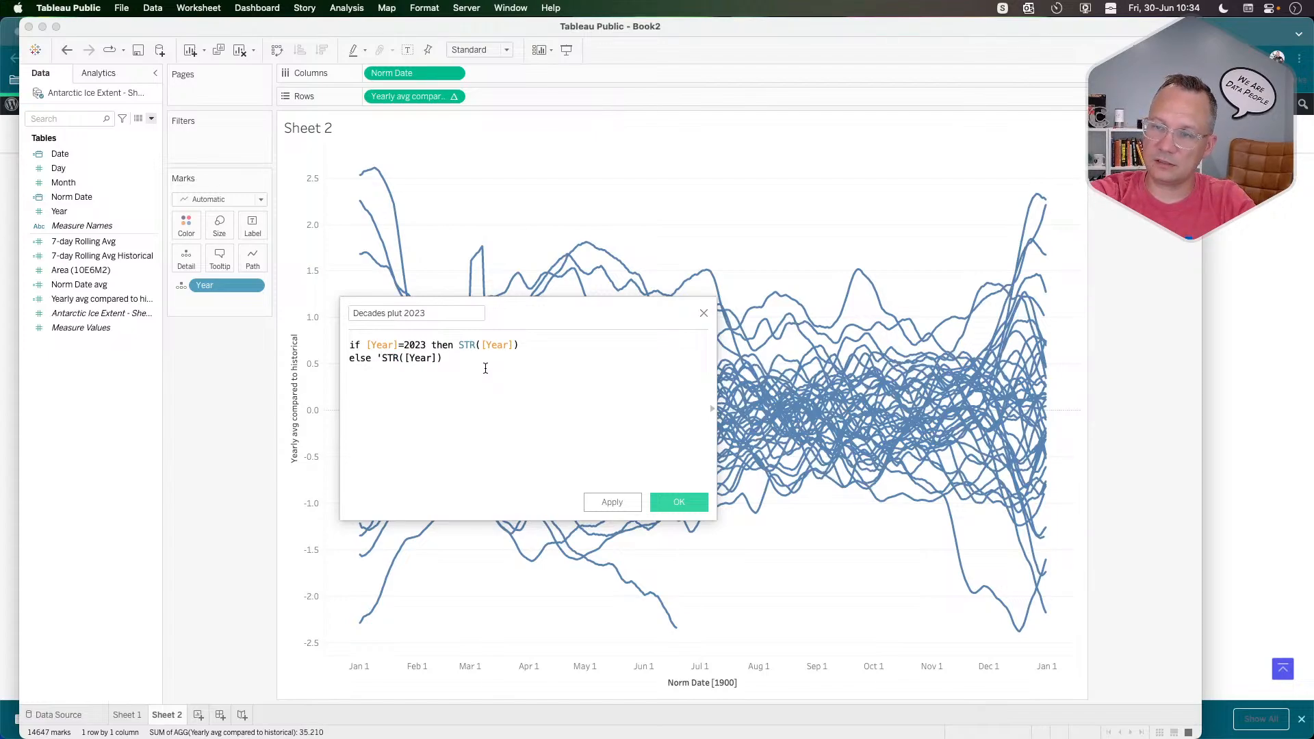
{"action": "key", "text": "BackSpace"}
{"action": "type", "text": "mid("}
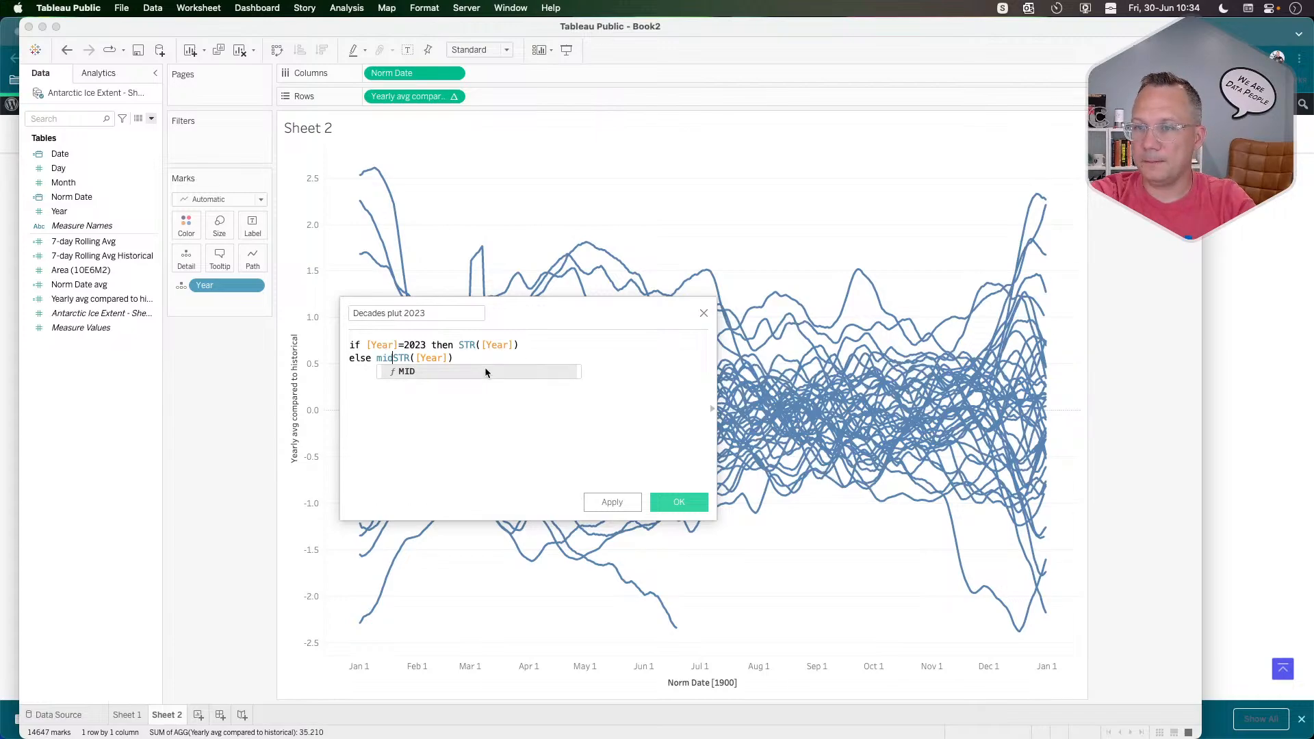
{"action": "key", "text": "Right"}
{"action": "key", "text": "Right"}
{"action": "key", "text": "Right"}
{"action": "key", "text": "Right"}
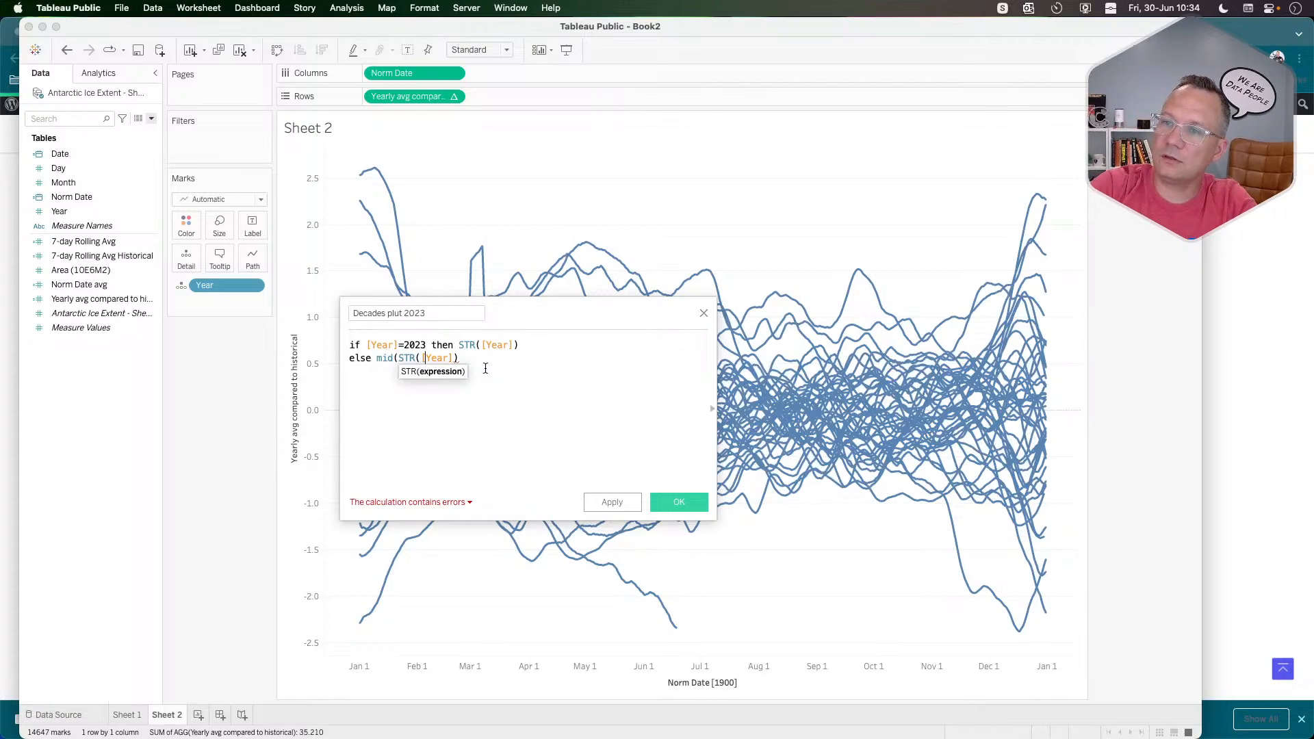
{"action": "key", "text": "Right"}
{"action": "key", "text": "Right"}
{"action": "type", "text": ",2"}
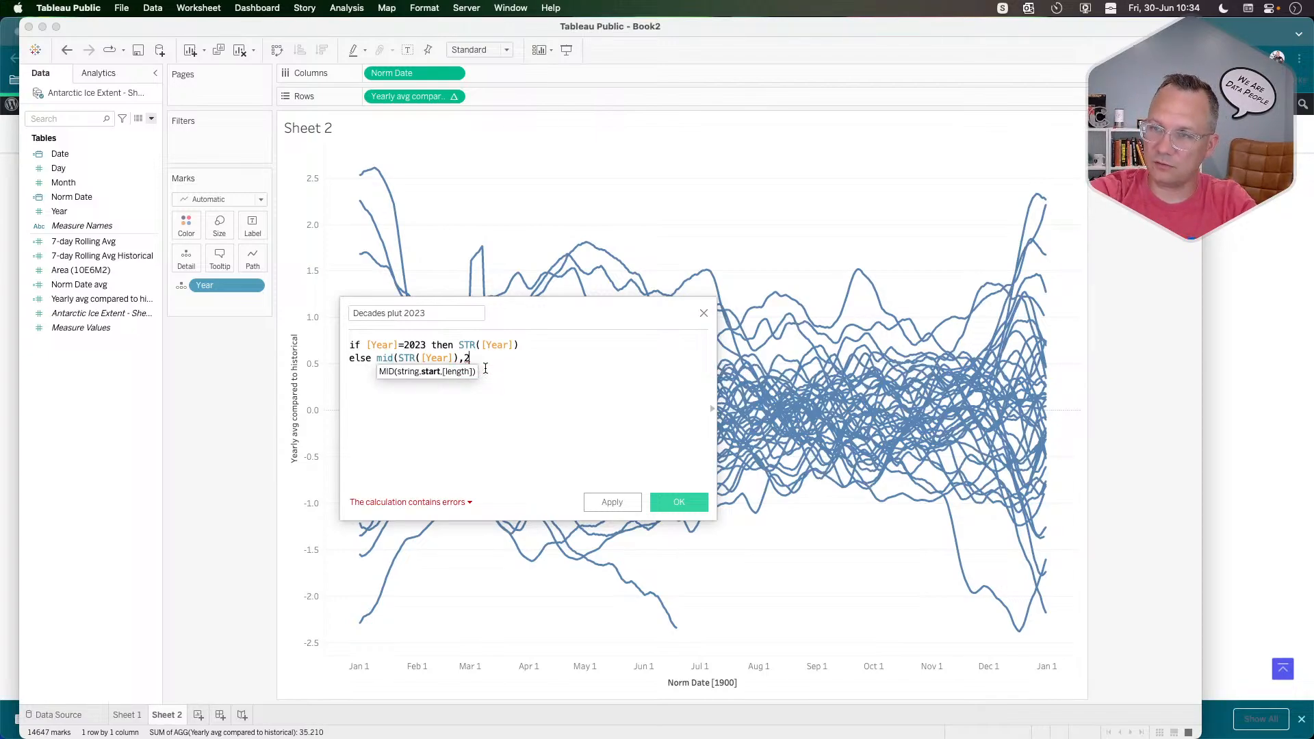
{"action": "key", "text": "BackSpace"}
{"action": "type", "text": "3,1)"}
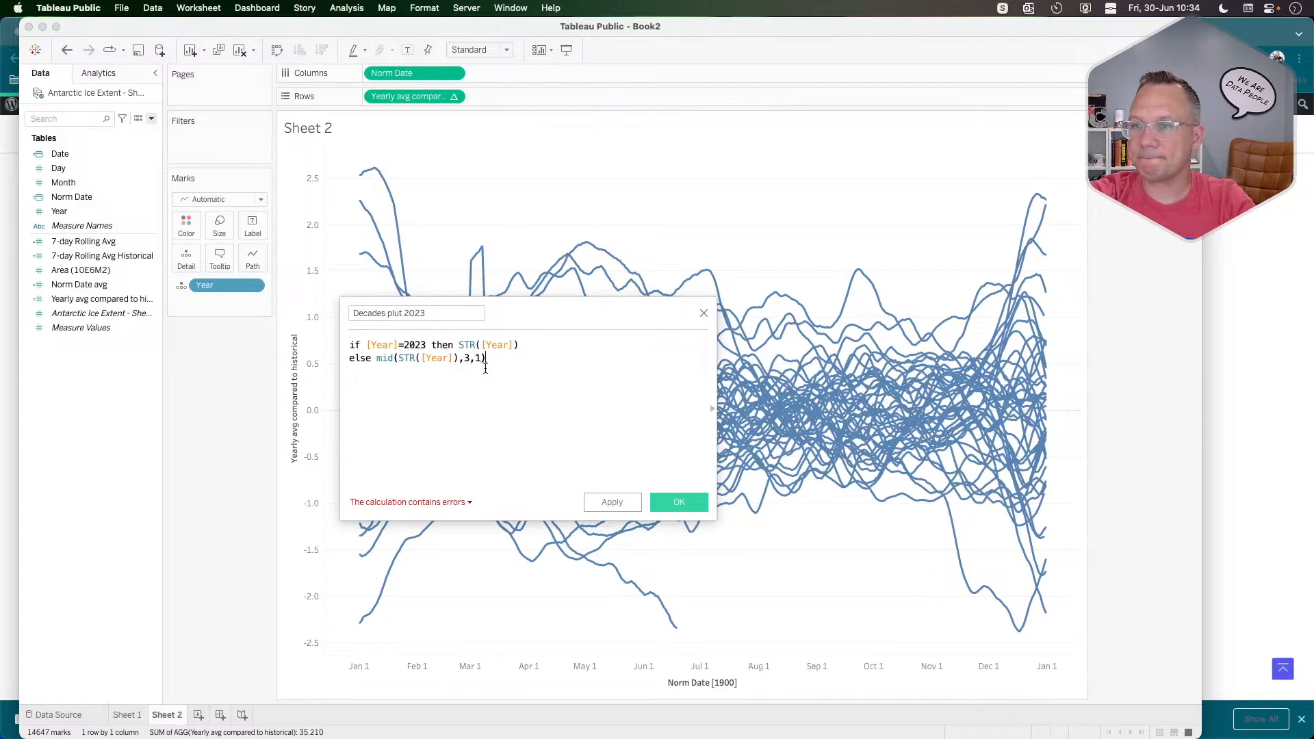
Replace the mid function in the else branch with right, taking 2 characters of STR([Year]).
{"action": "key", "text": "BackSpace"}
{"action": "key", "text": "BackSpace"}
{"action": "key", "text": "BackSpace"}
{"action": "key", "text": "BackSpace"}
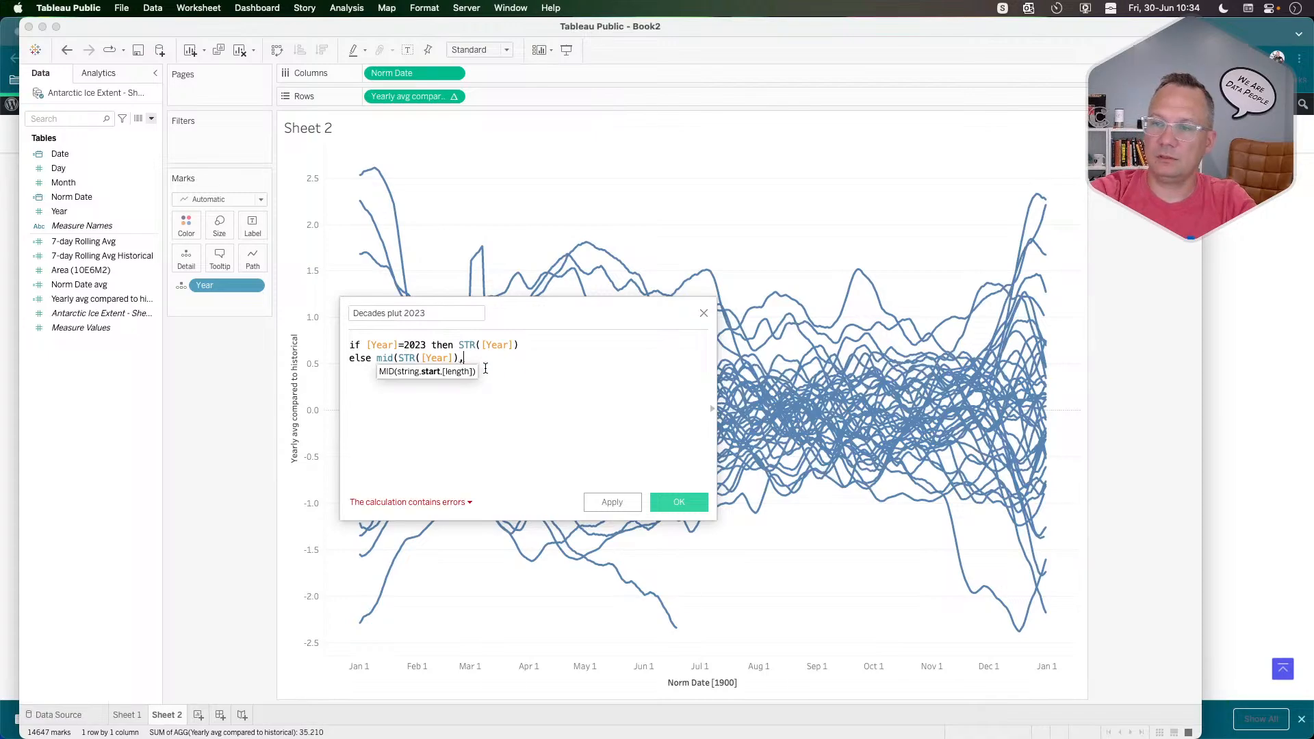
{"action": "double_click", "coordinate": [384, 358]}
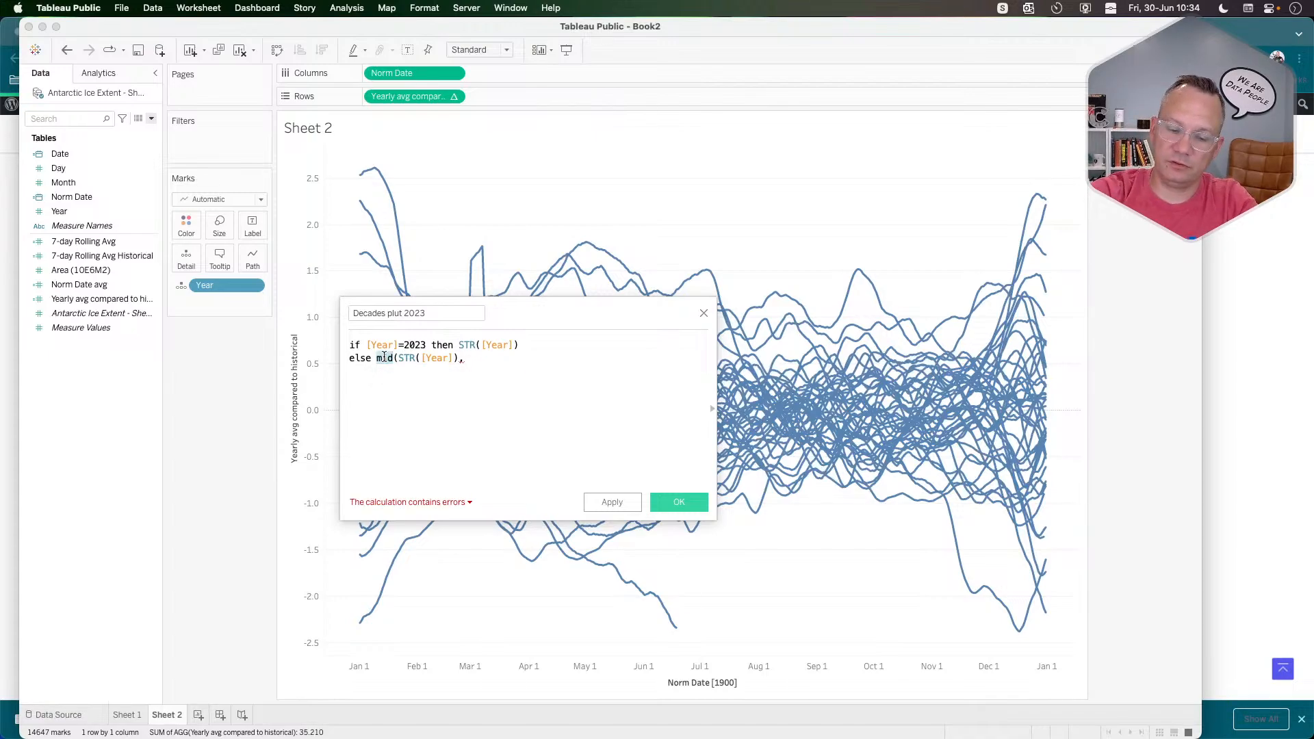
{"action": "type", "text": "5"}
{"action": "key", "text": "BackSpace"}
{"action": "type", "text": "("}
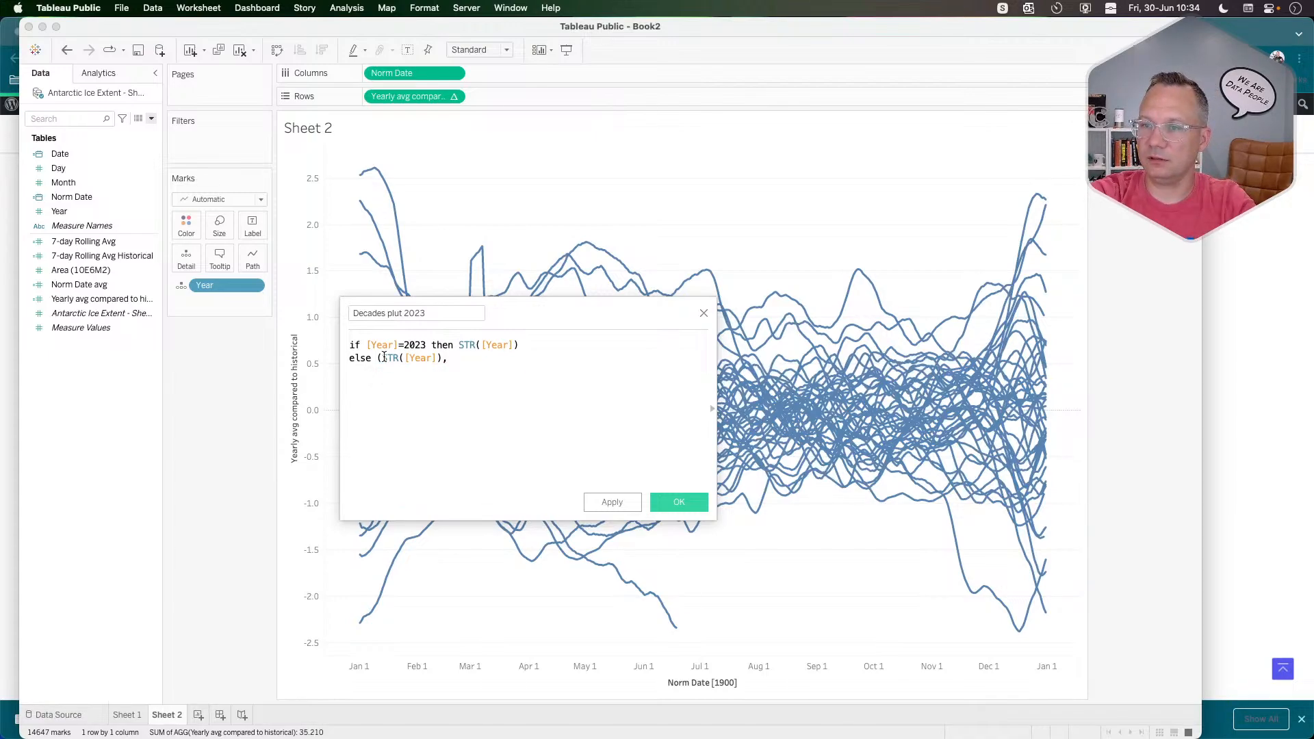
{"action": "type", "text": "right"}
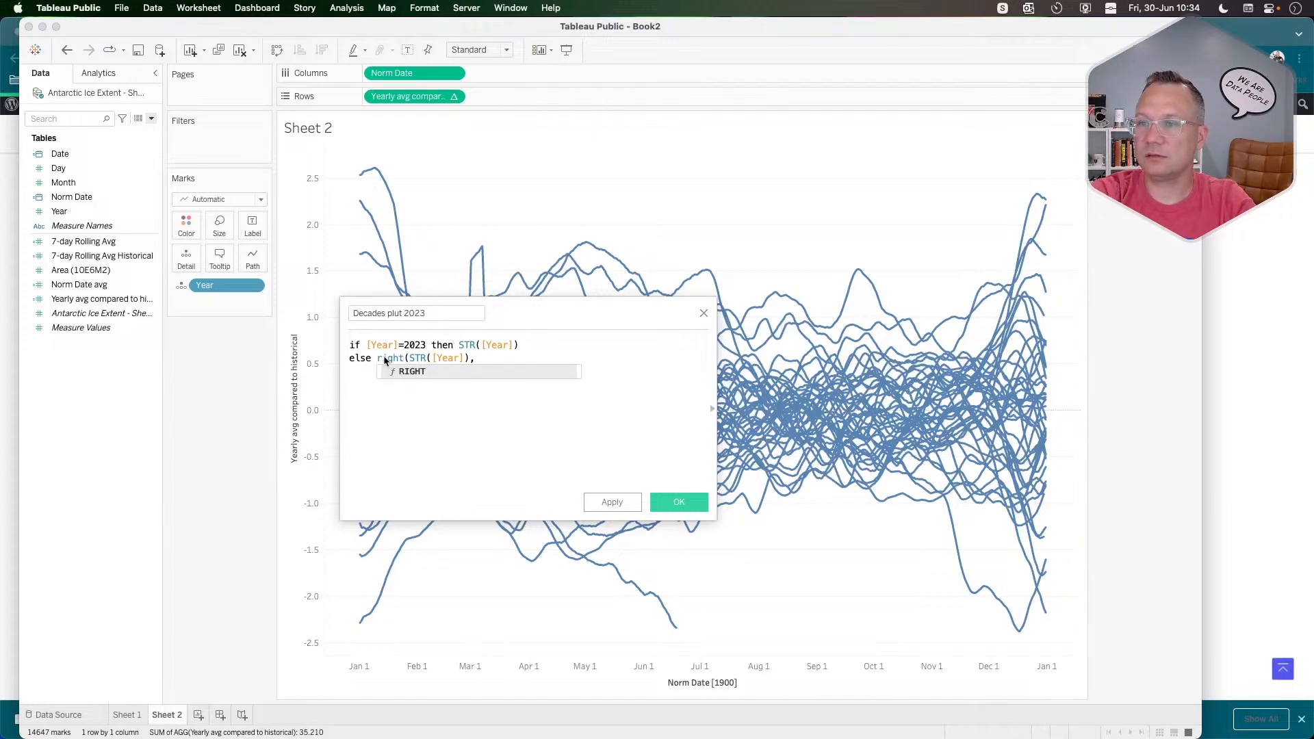
{"action": "type", "text": "2"}
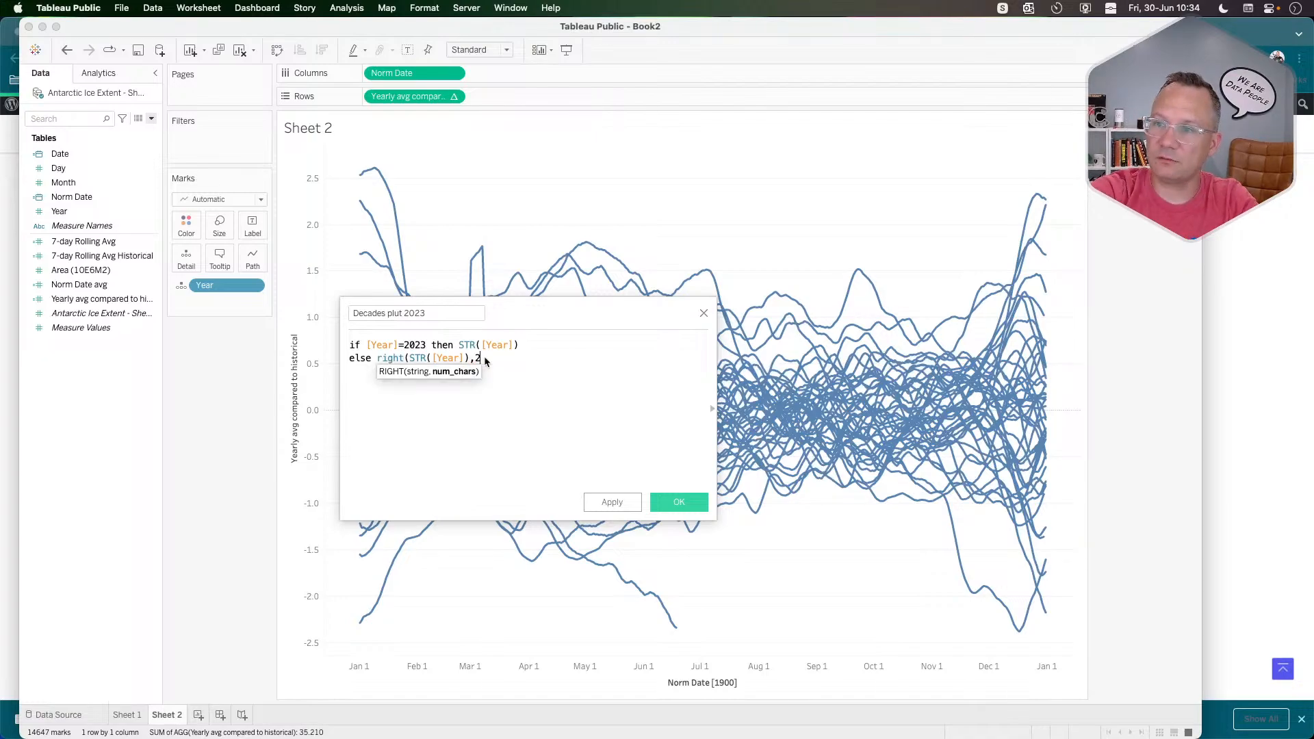
Finish the Decades plut 2023 calculation so its else branch returns right(STR([Year]),2)+'s', close it with END, and save the field.
{"action": "type", "text": ")"}
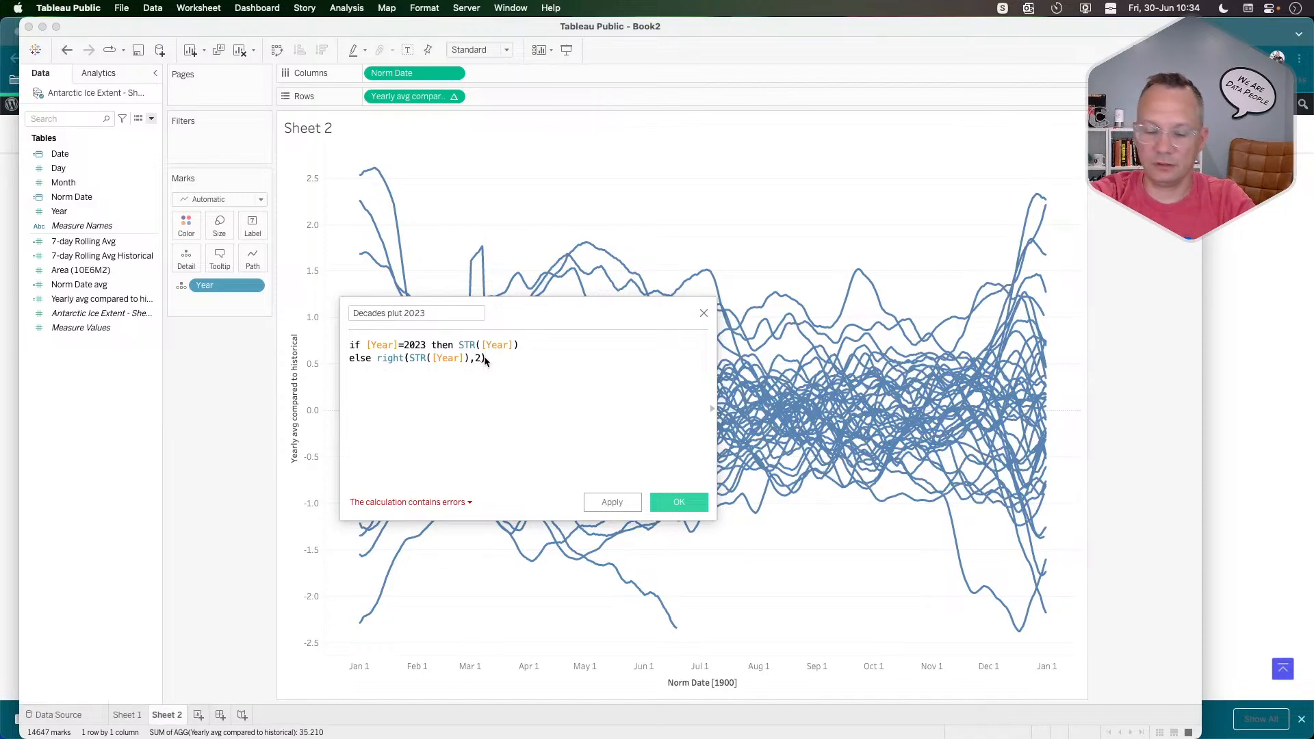
{"action": "type", "text": "+"}
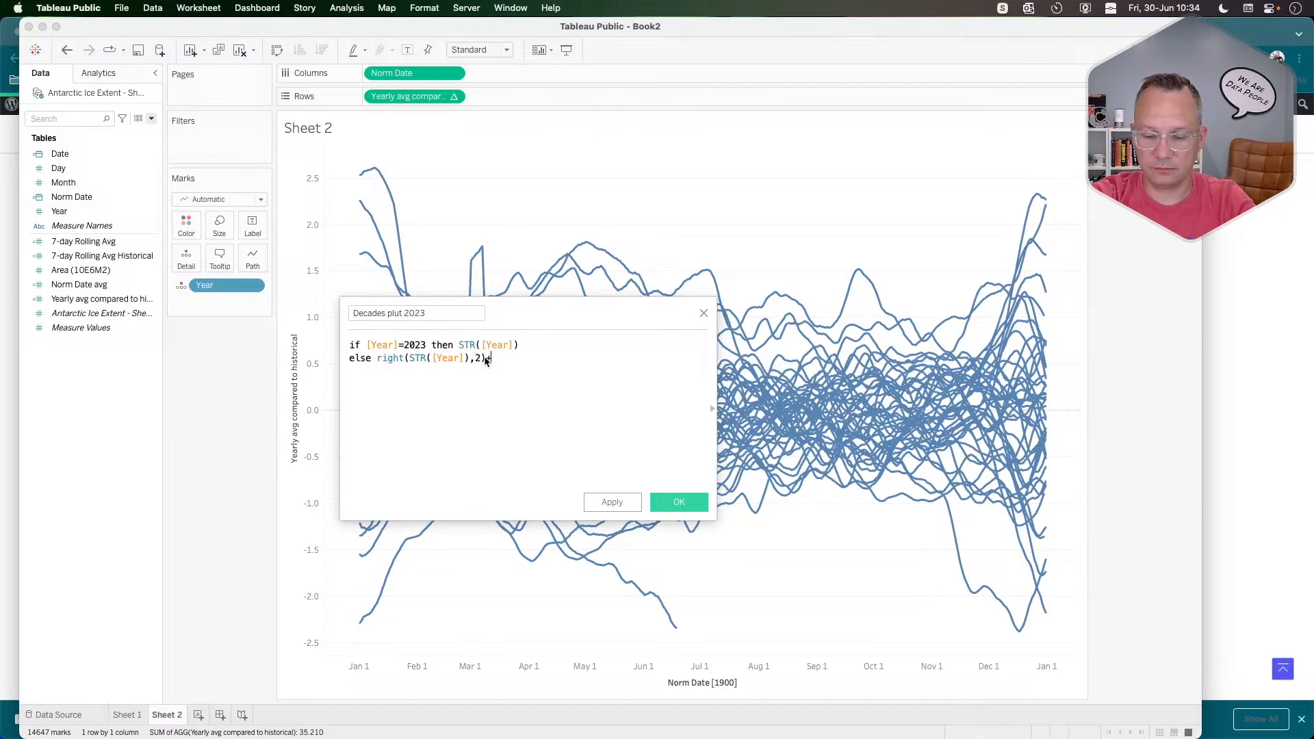
{"action": "type", "text": "'s')"}
{"action": "key", "text": "BackSpace"}
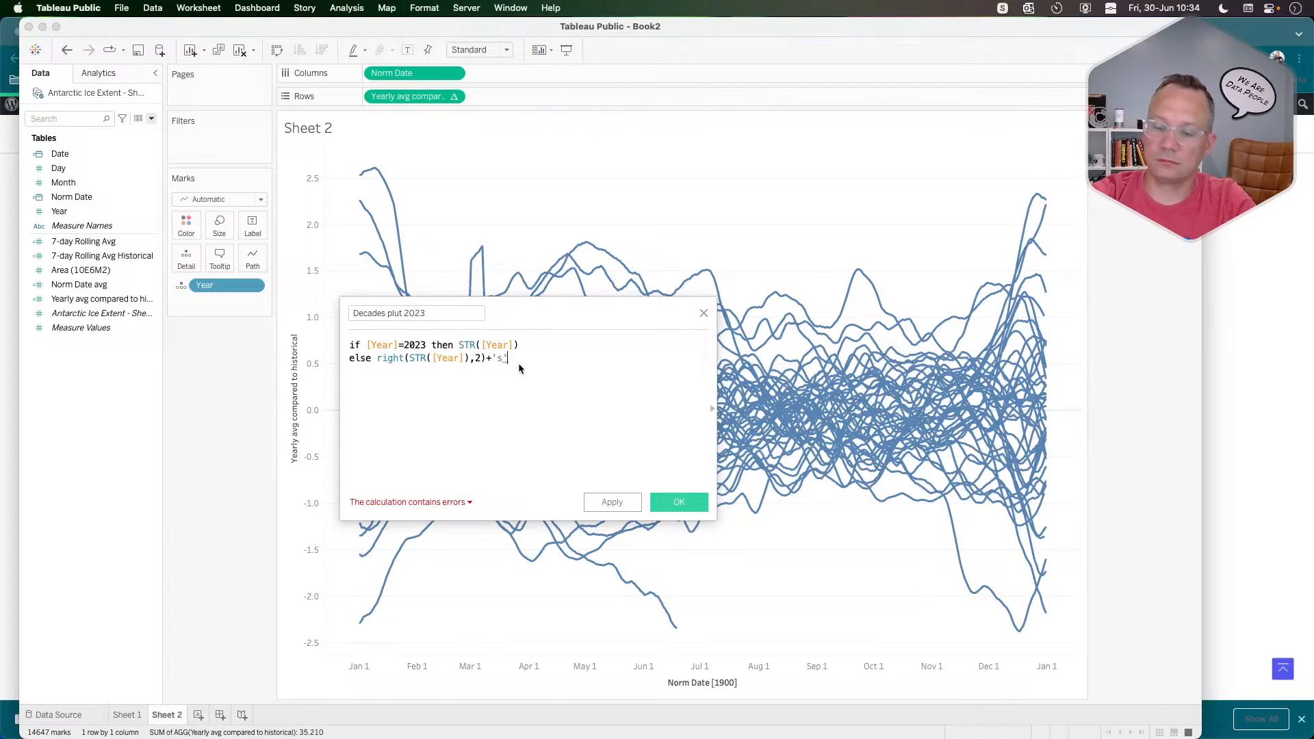
{"action": "key", "text": "Return"}
{"action": "type", "text": "end"}
{"action": "key", "text": "Return"}
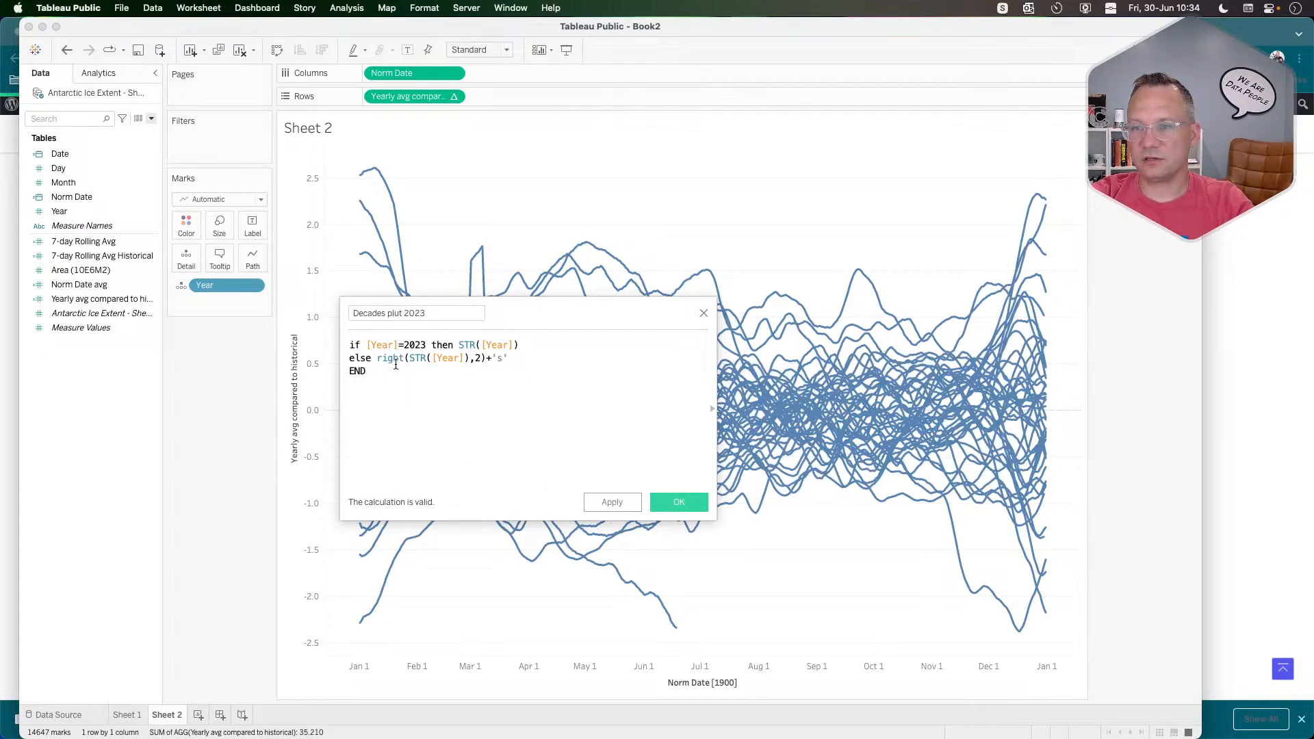
{"action": "left_click", "coordinate": [679, 503]}
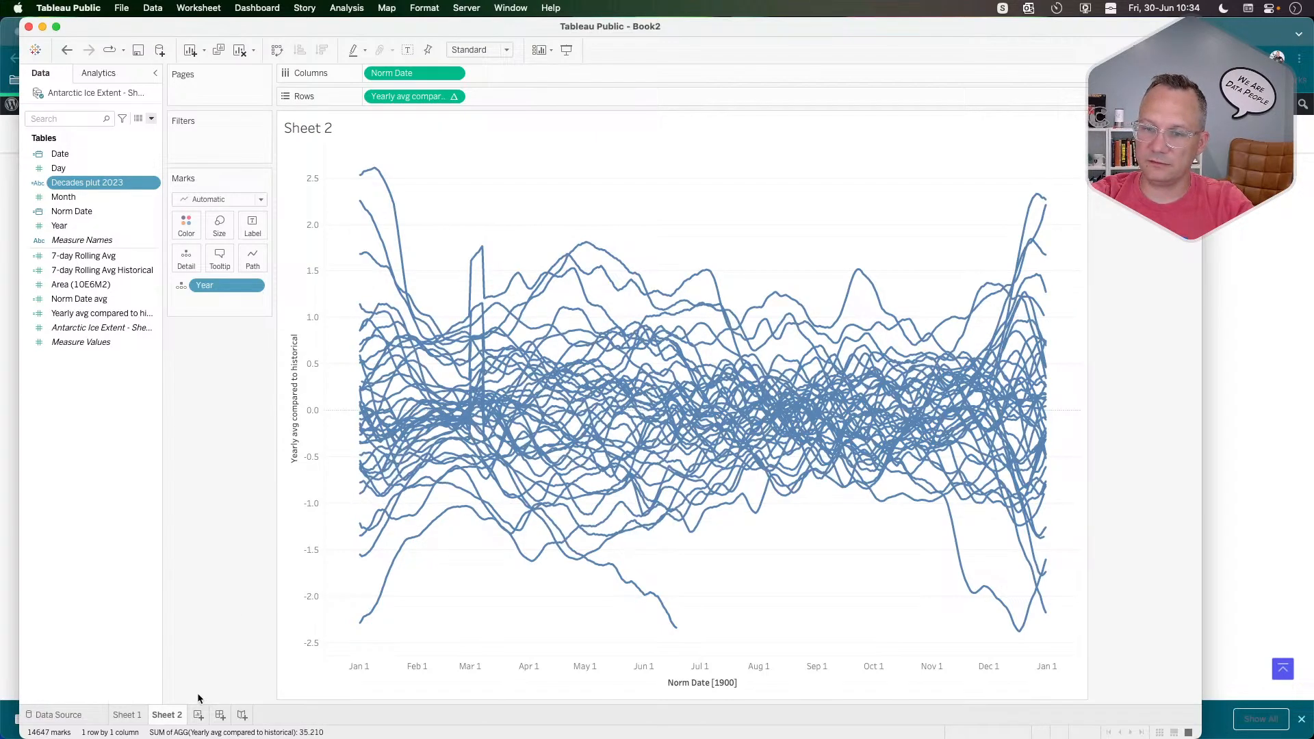
Create a new worksheet and list the Decades plut 2023 values as rows.
{"action": "left_click", "coordinate": [198, 716]}
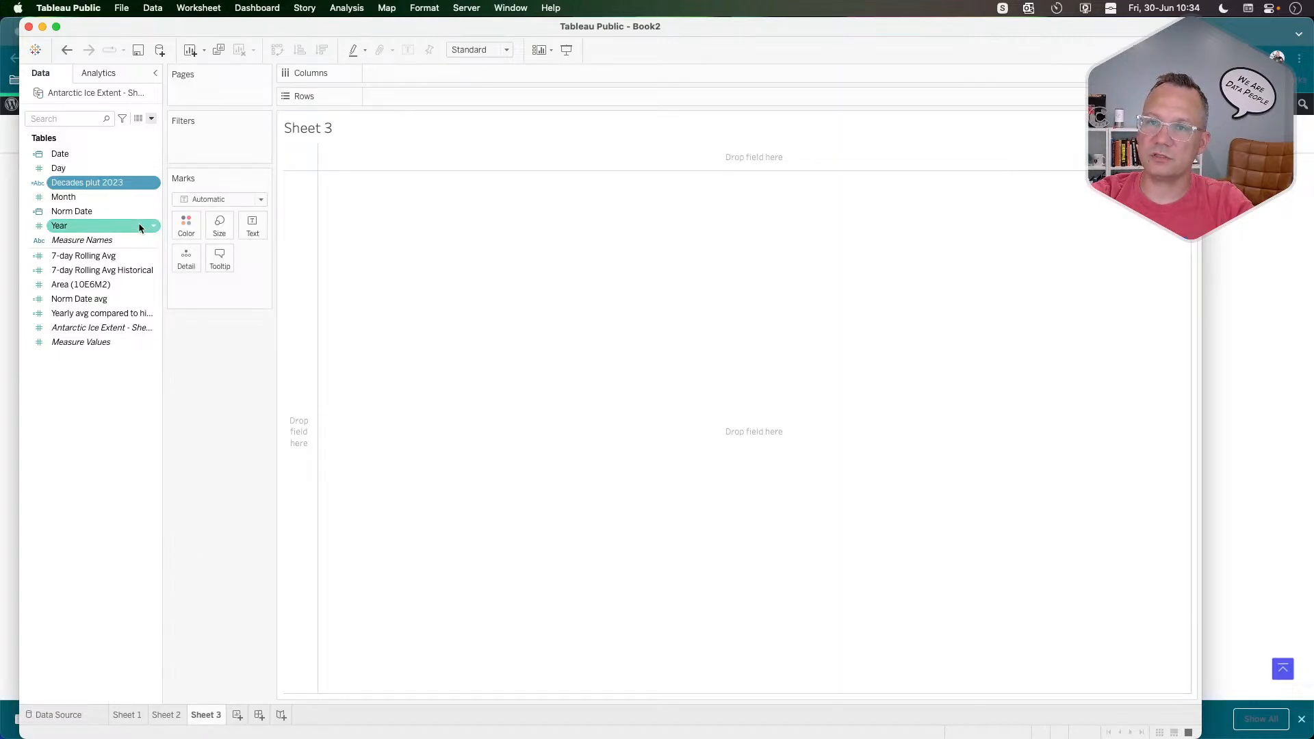
{"action": "left_click_drag", "start_coordinate": [83, 183], "coordinate": [414, 96]}
{"action": "scroll", "coordinate": [325, 552], "scroll_direction": "down", "scroll_amount": 2}
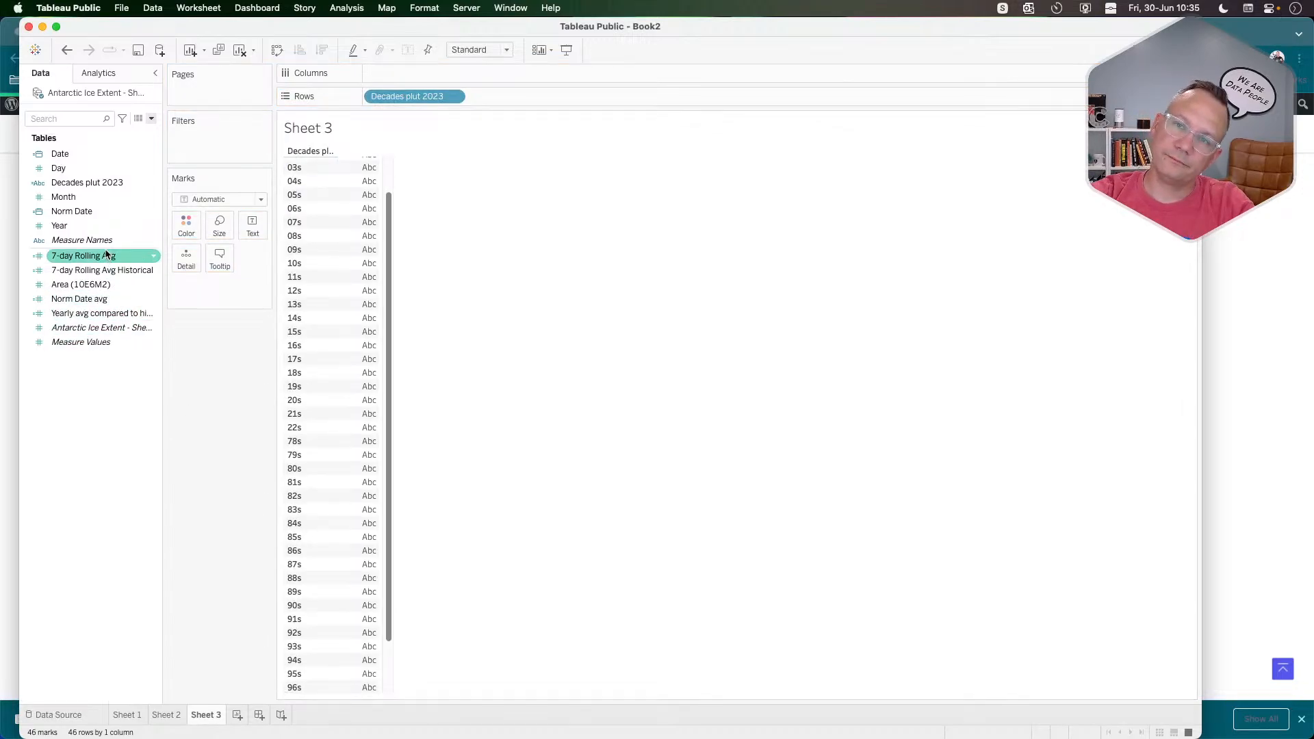
Reopen the Decades plut 2023 calculation and replace the right function with mid in the else branch.
{"action": "right_click", "coordinate": [97, 182]}
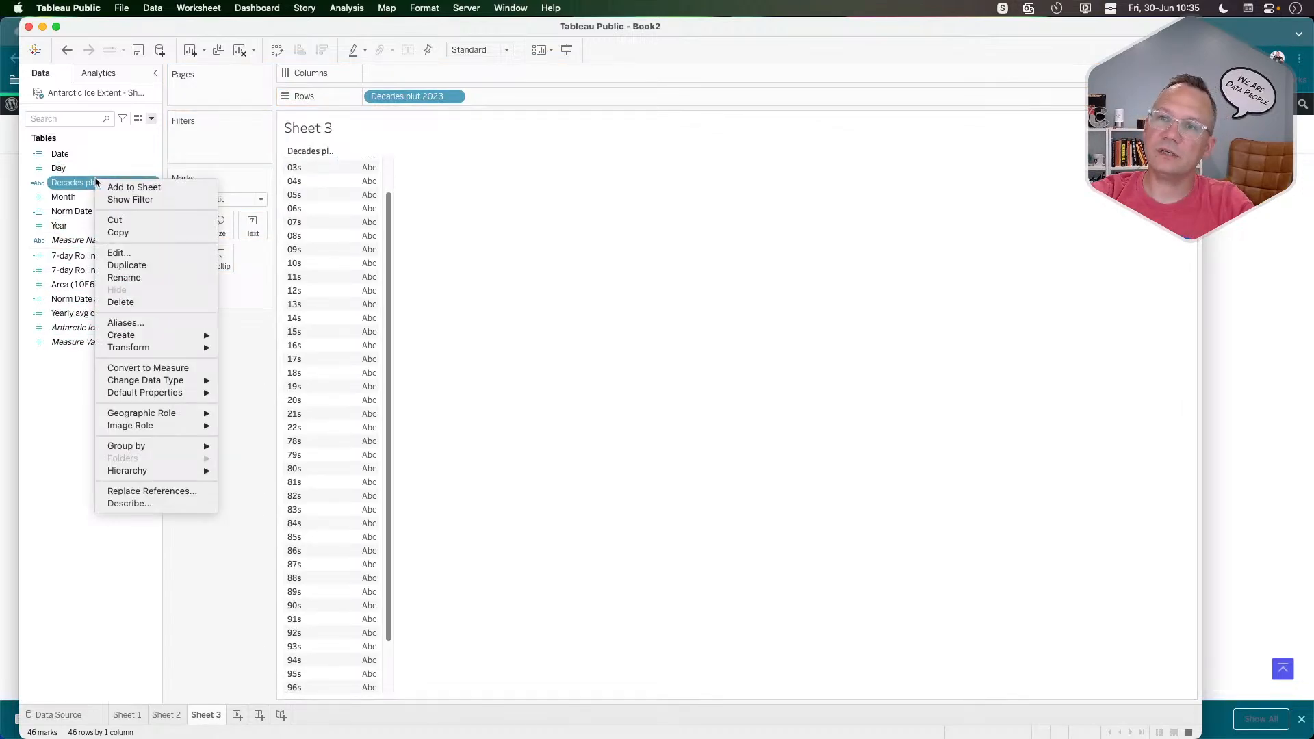
{"action": "left_click", "coordinate": [119, 254]}
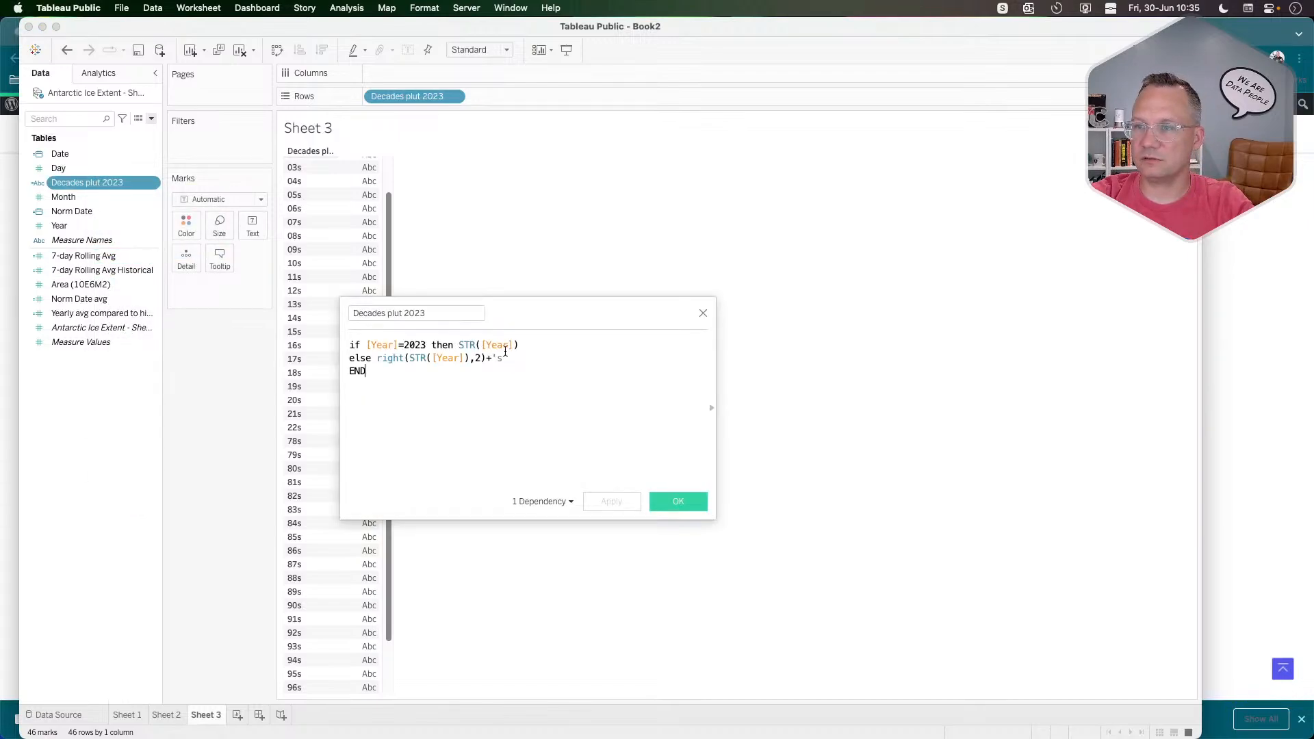
{"action": "left_click_drag", "start_coordinate": [377, 358], "coordinate": [396, 356]}
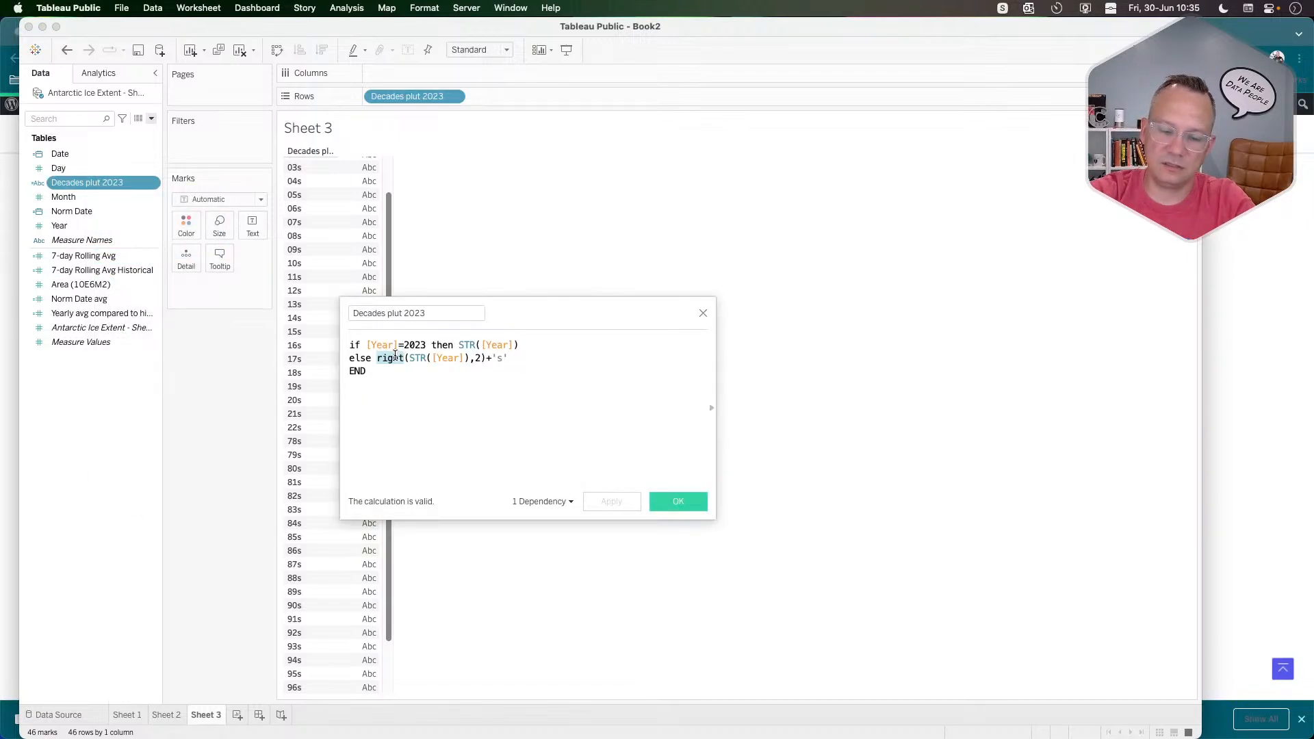
{"action": "type", "text": "med"}
{"action": "key", "text": "BackSpace"}
{"action": "key", "text": "BackSpace"}
{"action": "type", "text": "id"}
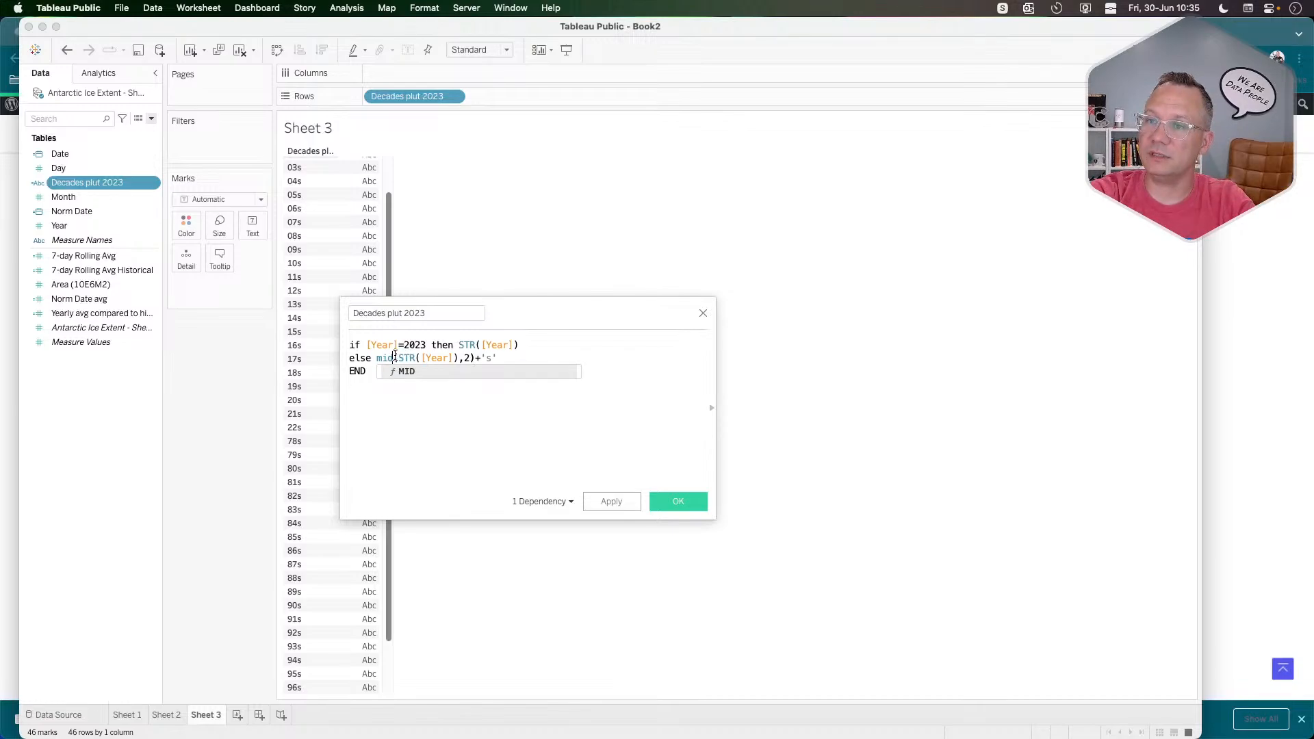
Set the mid function's start to 3 and length to 1, change the suffix to '0s', and apply the calculation.
{"action": "left_click", "coordinate": [470, 358]}
{"action": "key", "text": "BackSpace"}
{"action": "type", "text": "3"}
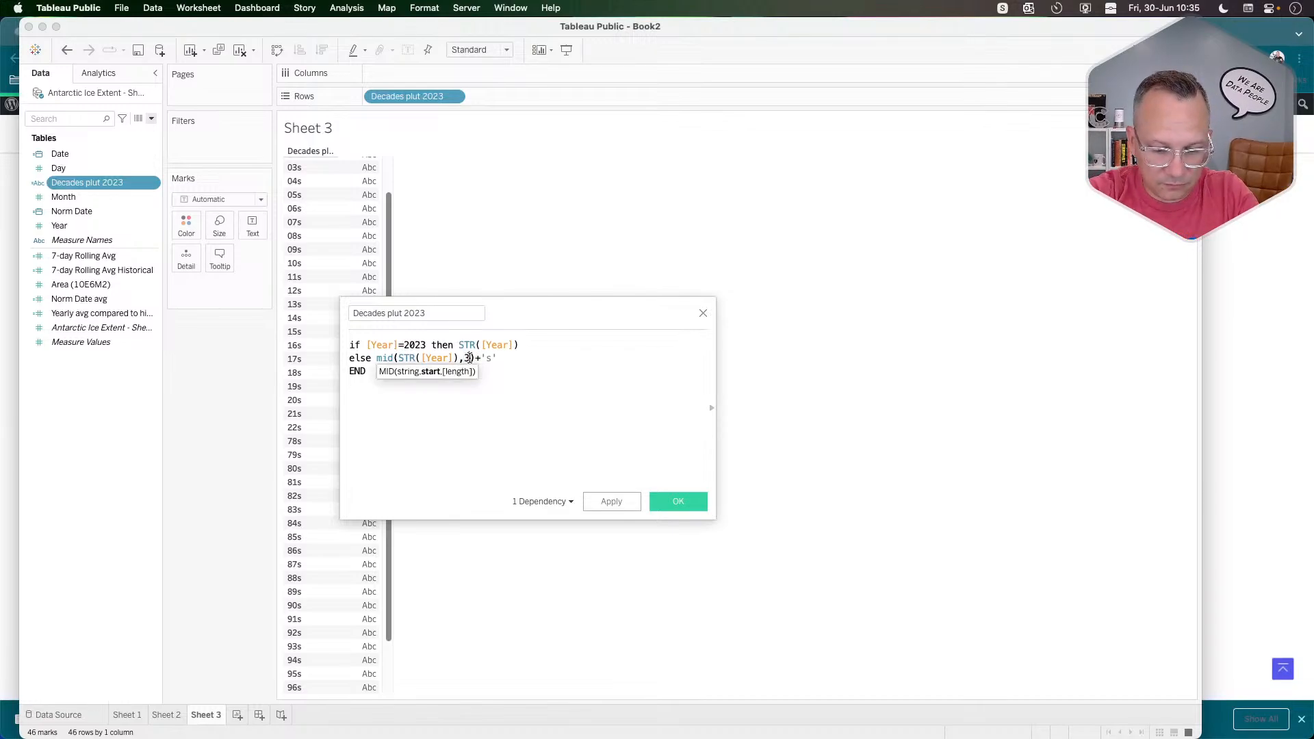
{"action": "type", "text": ","}
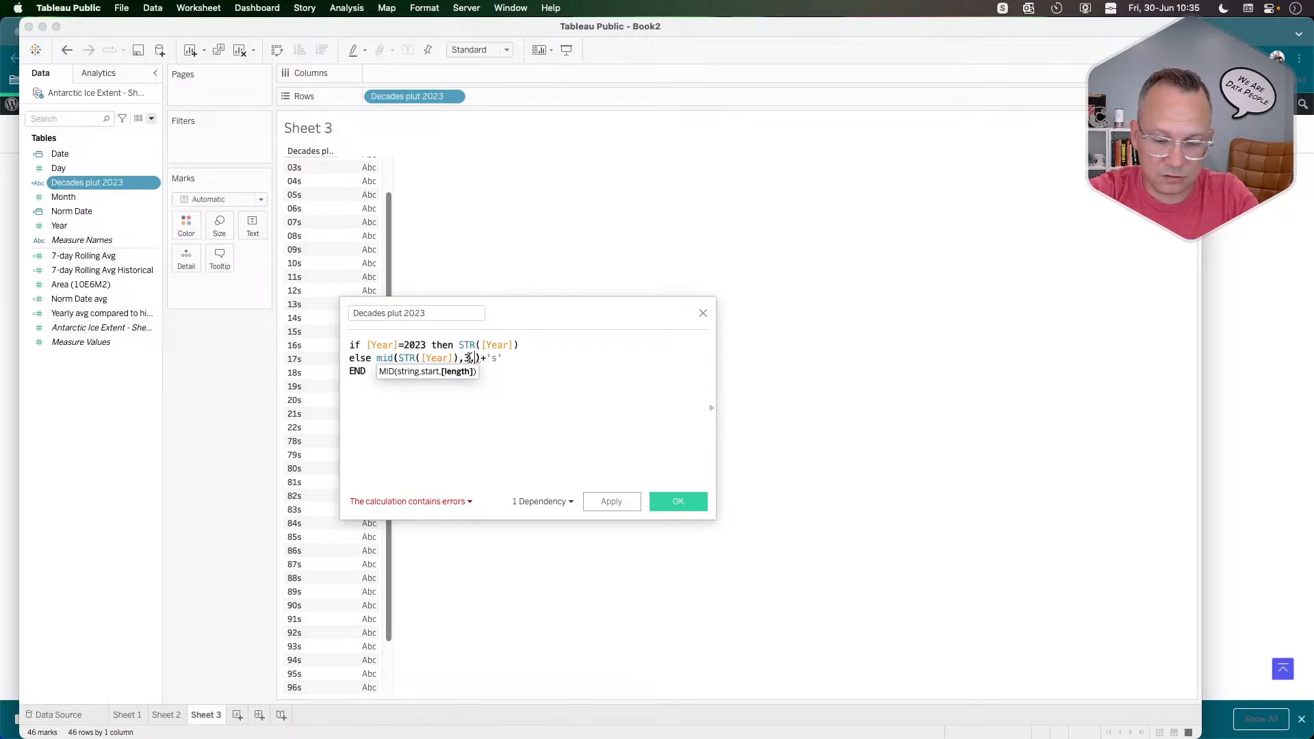
{"action": "type", "text": "1"}
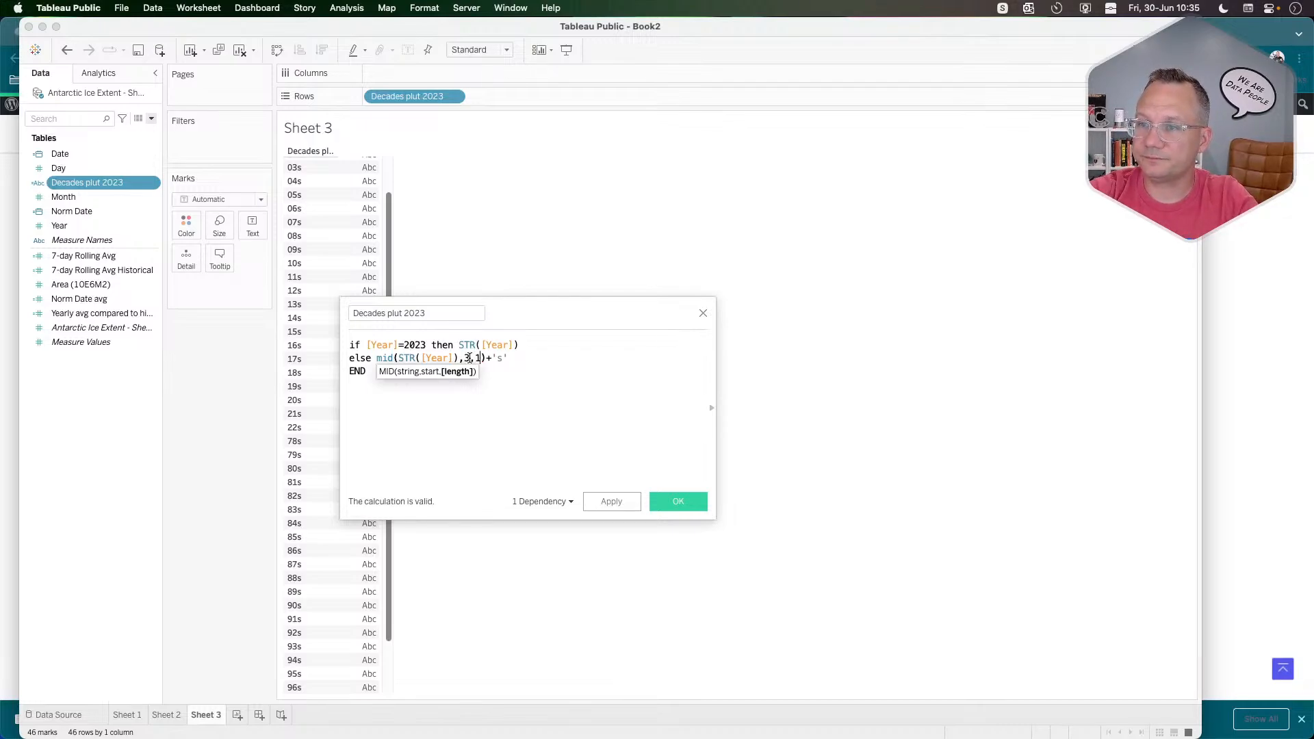
{"action": "left_click", "coordinate": [495, 358]}
{"action": "type", "text": "0"}
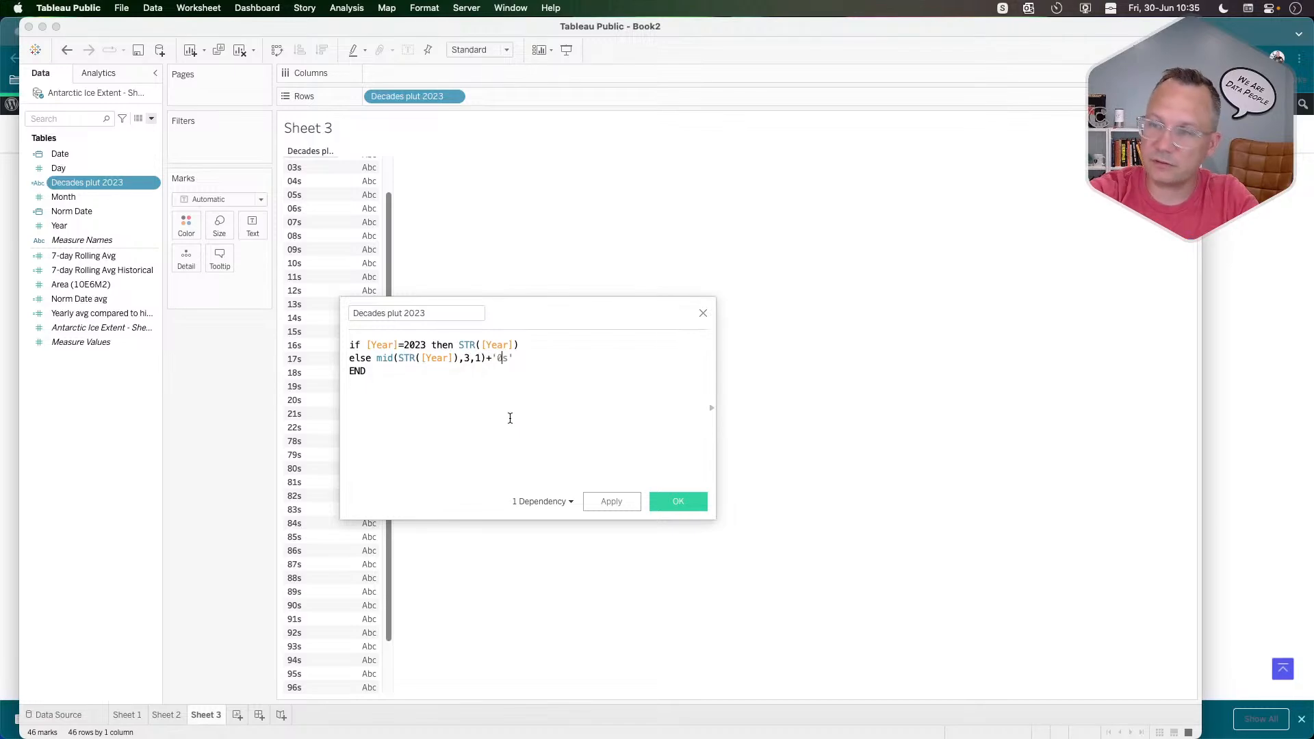
{"action": "left_click", "coordinate": [604, 501]}
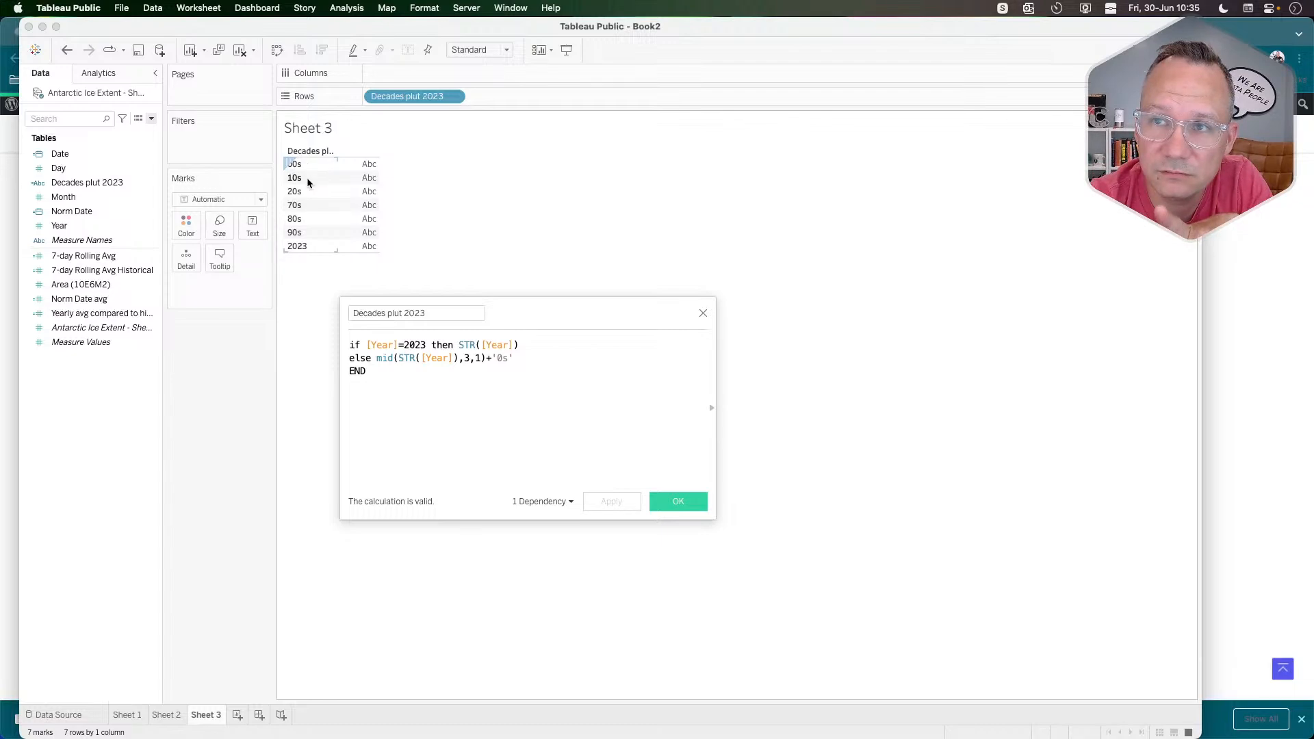
Turn the else branch into an elseif branch with the condition [Year]>2000 then, keeping the mid expression as its result.
{"action": "left_click", "coordinate": [377, 359]}
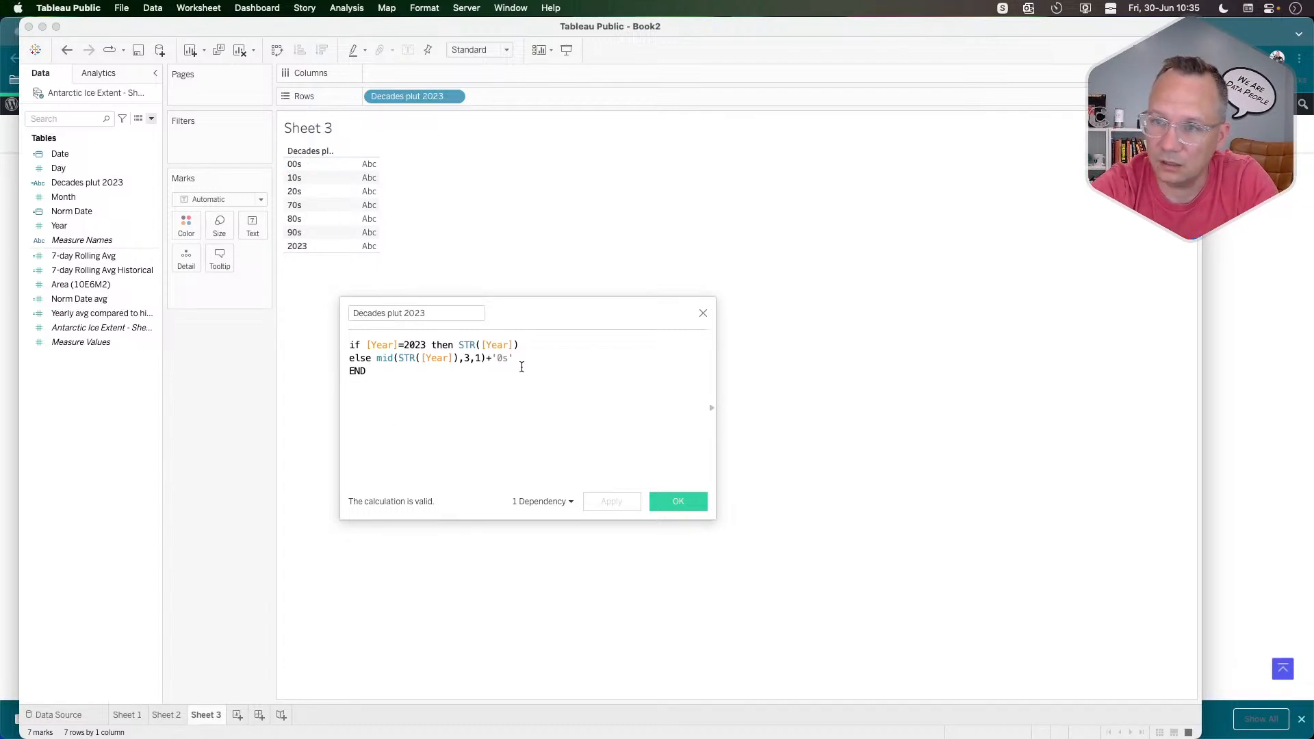
{"action": "key", "text": "BackSpace"}
{"action": "type", "text": "if "}
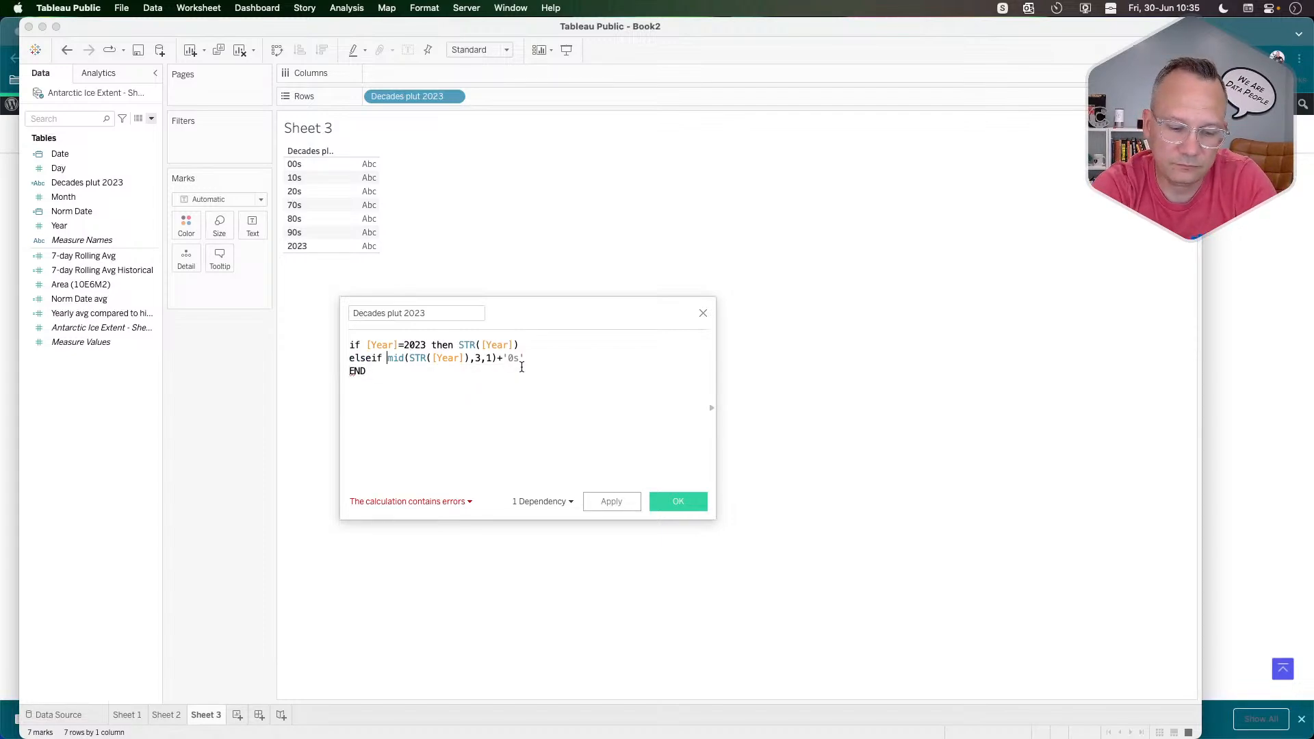
{"action": "type", "text": "year"}
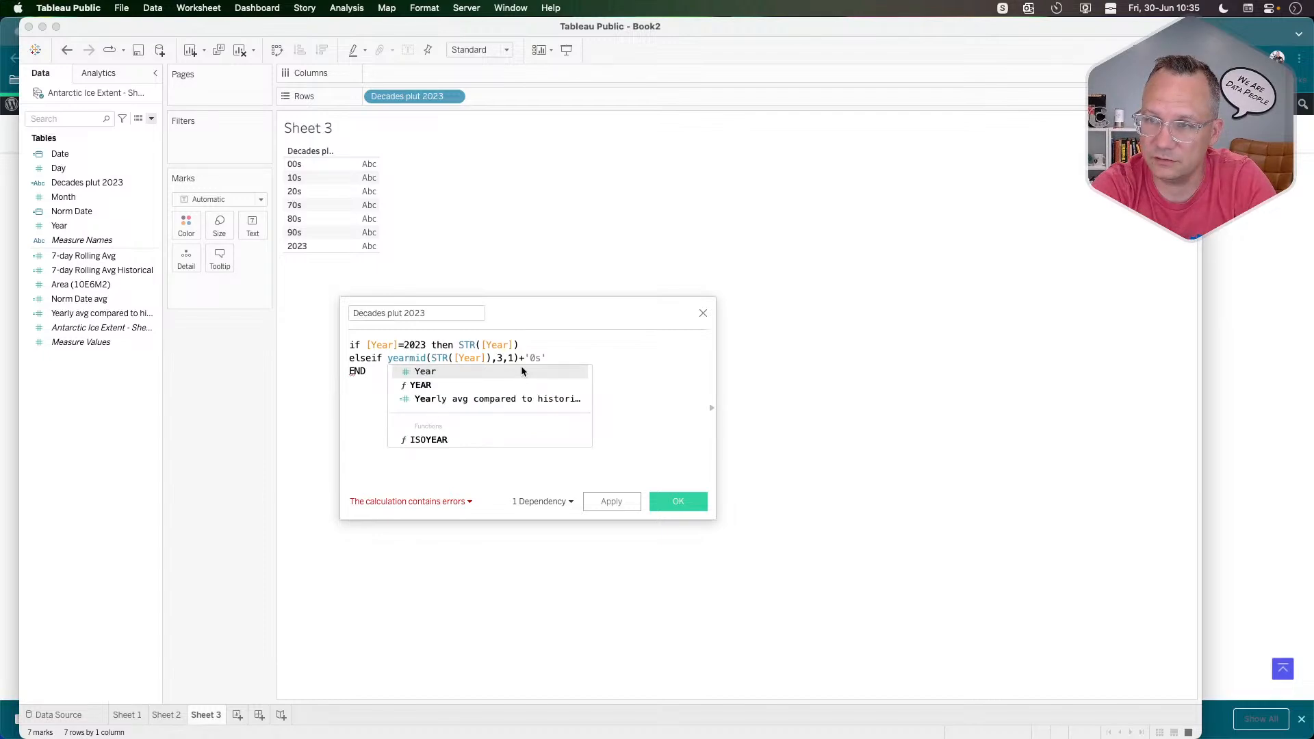
{"action": "left_click", "coordinate": [522, 369]}
{"action": "type", "text": "mind"}
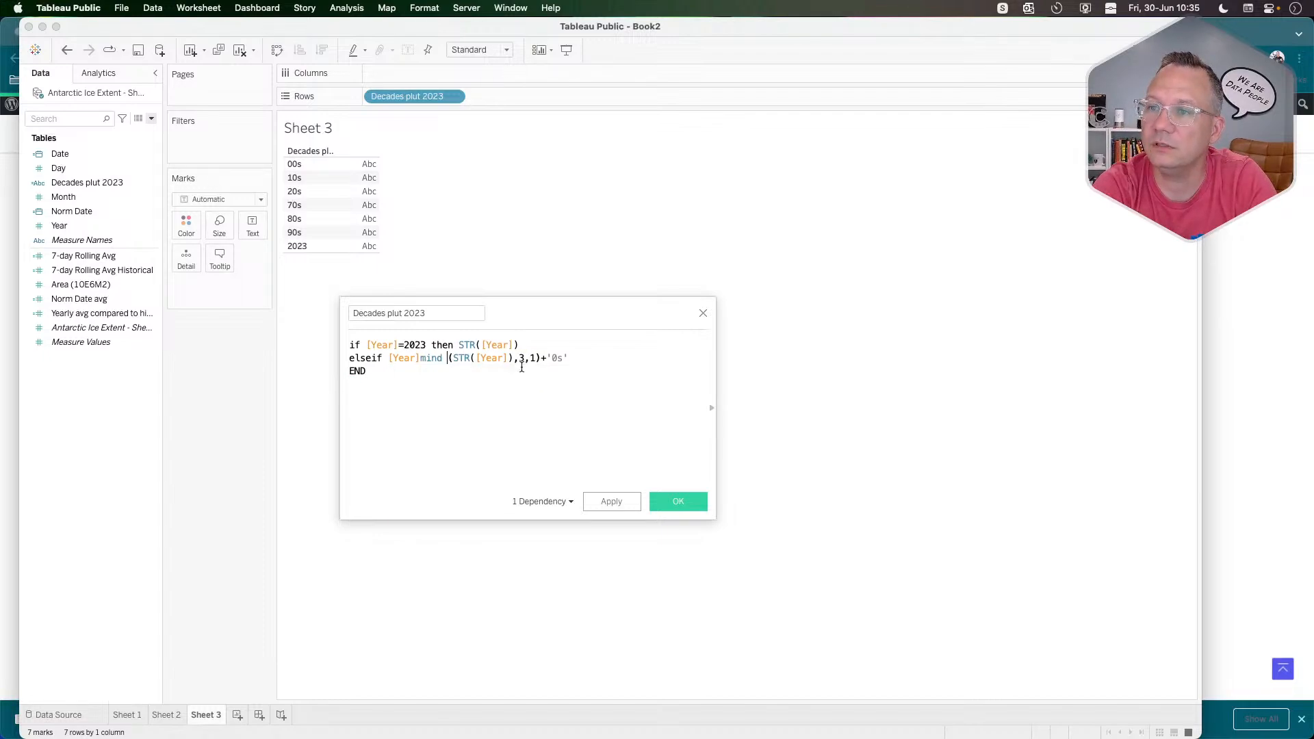
{"action": "key", "text": "BackSpace"}
{"action": "key", "text": "BackSpace"}
{"action": "key", "text": "BackSpace"}
{"action": "type", "text": "d"}
{"action": "key", "text": "Left"}
{"action": "key", "text": "Left"}
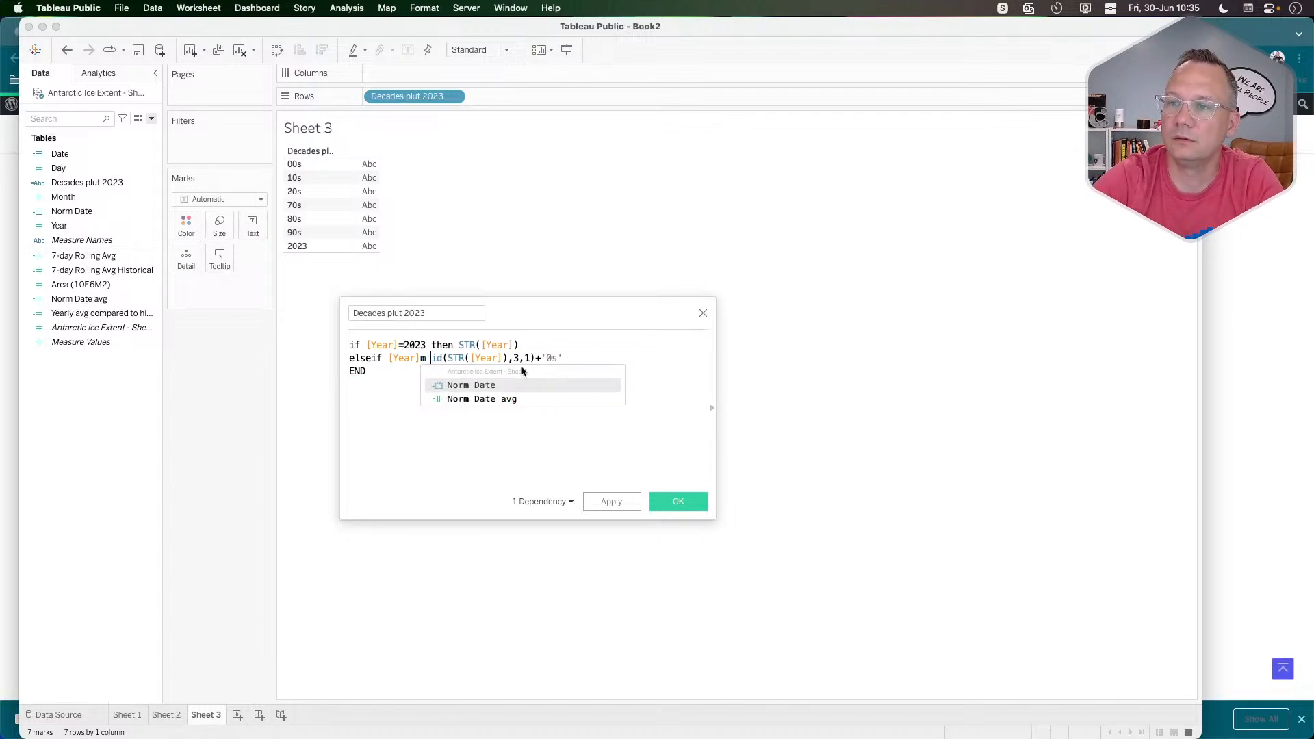
{"action": "key", "text": "BackSpace"}
{"action": "key", "text": "Left"}
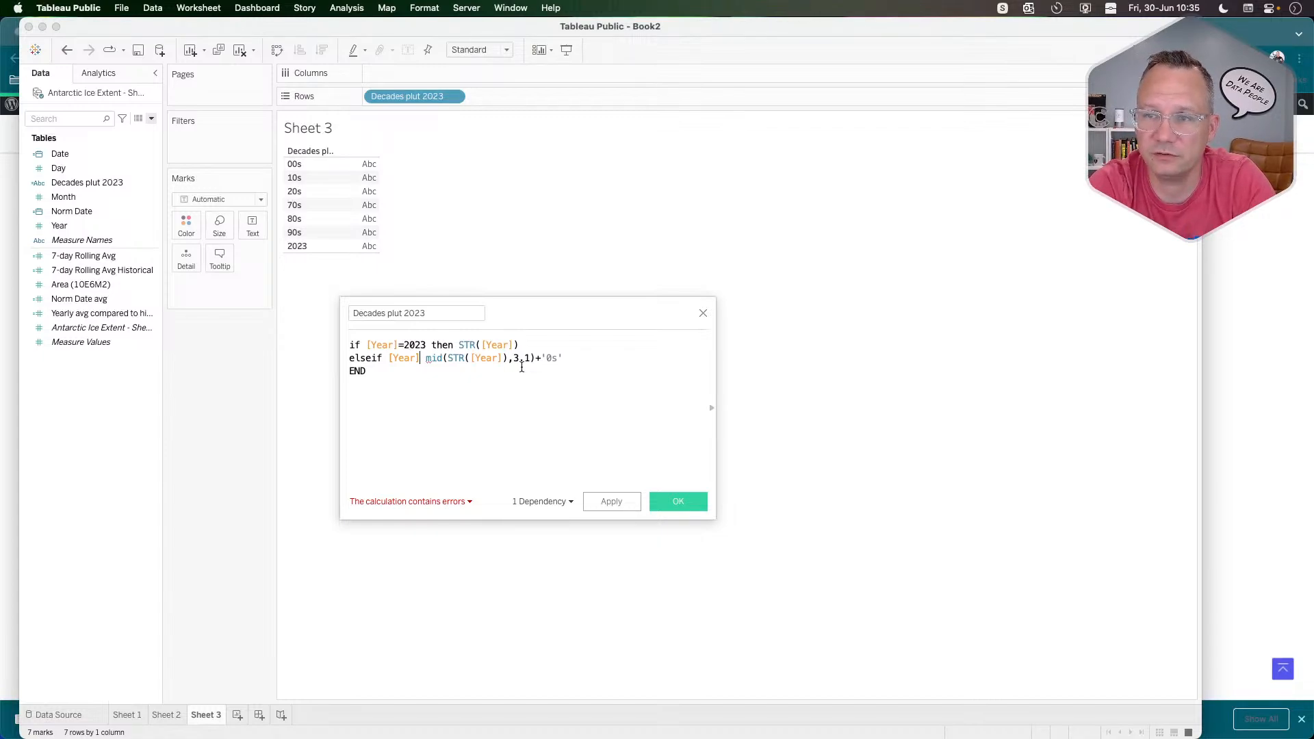
{"action": "type", "text": ">"}
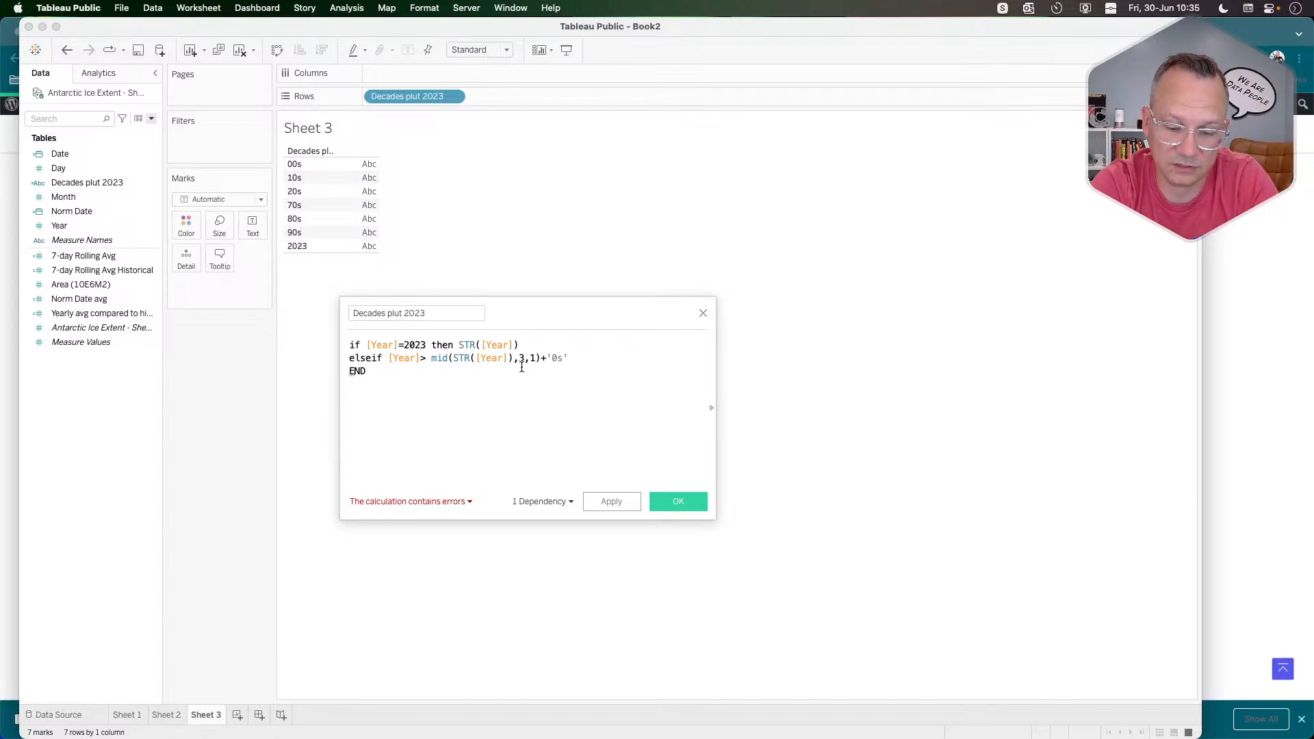
{"action": "type", "text": "2000 then"}
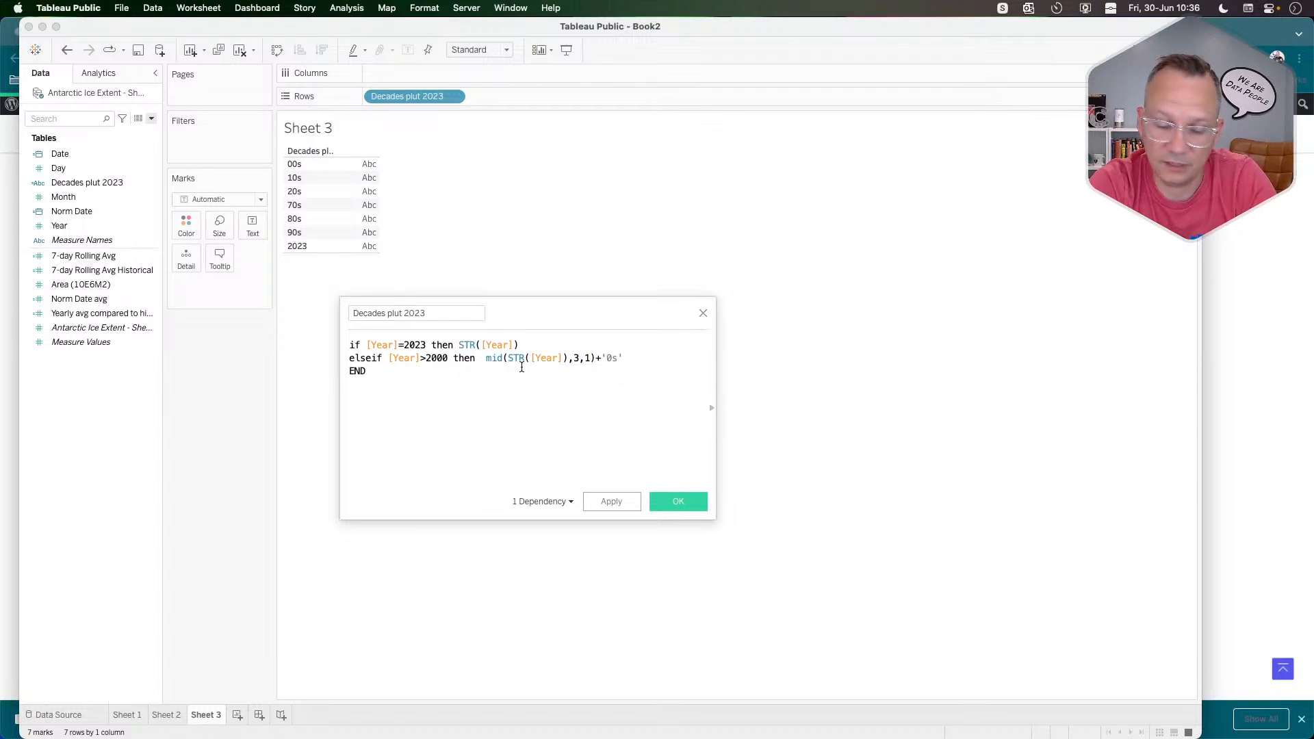
Prefix the elseif branch's mid expression with '19'+.
{"action": "type", "text": "\"19"}
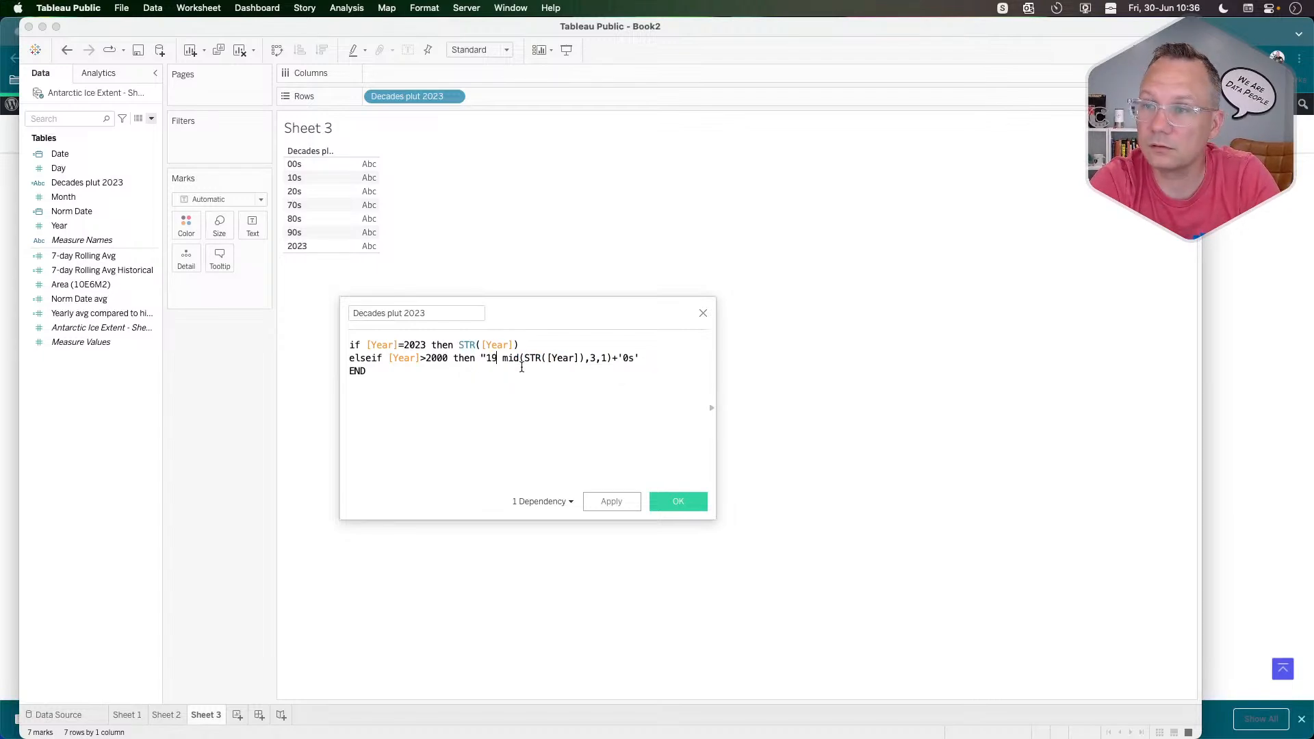
{"action": "key", "text": "BackSpace"}
{"action": "key", "text": "BackSpace"}
{"action": "key", "text": "BackSpace"}
{"action": "type", "text": "''"}
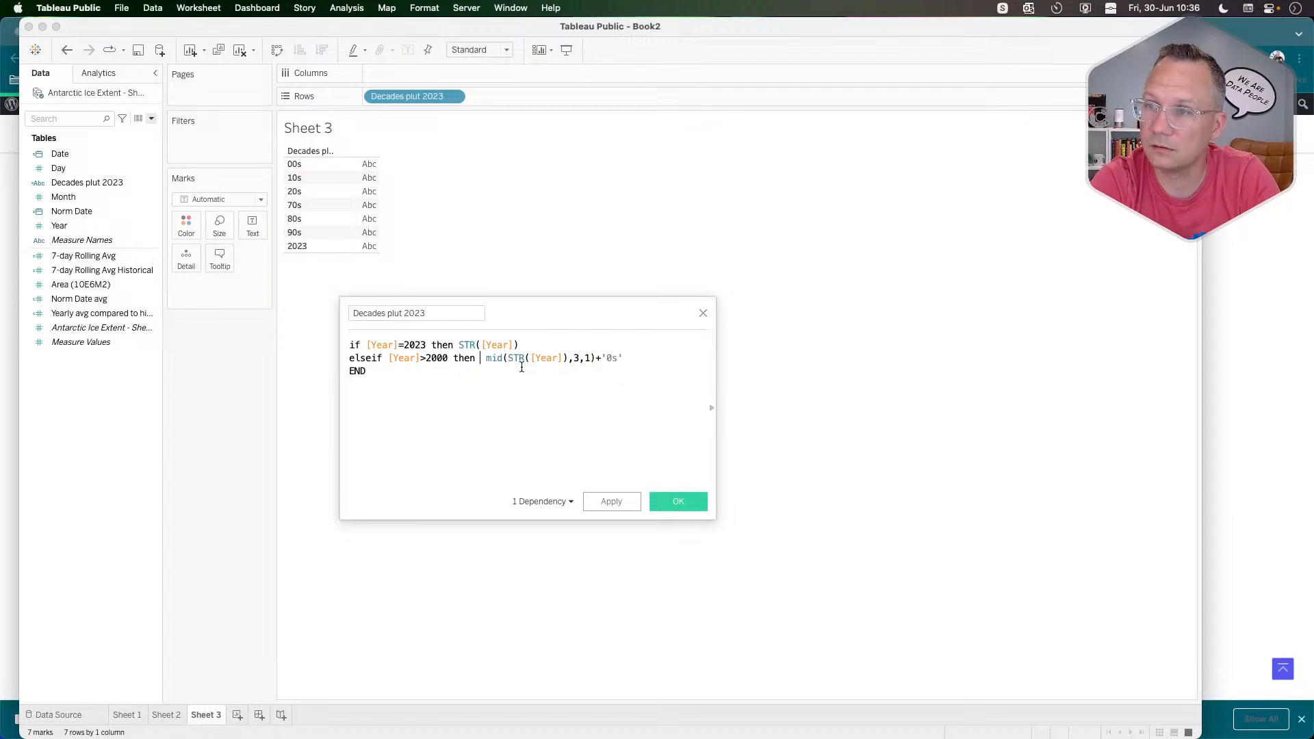
{"action": "type", "text": "19"}
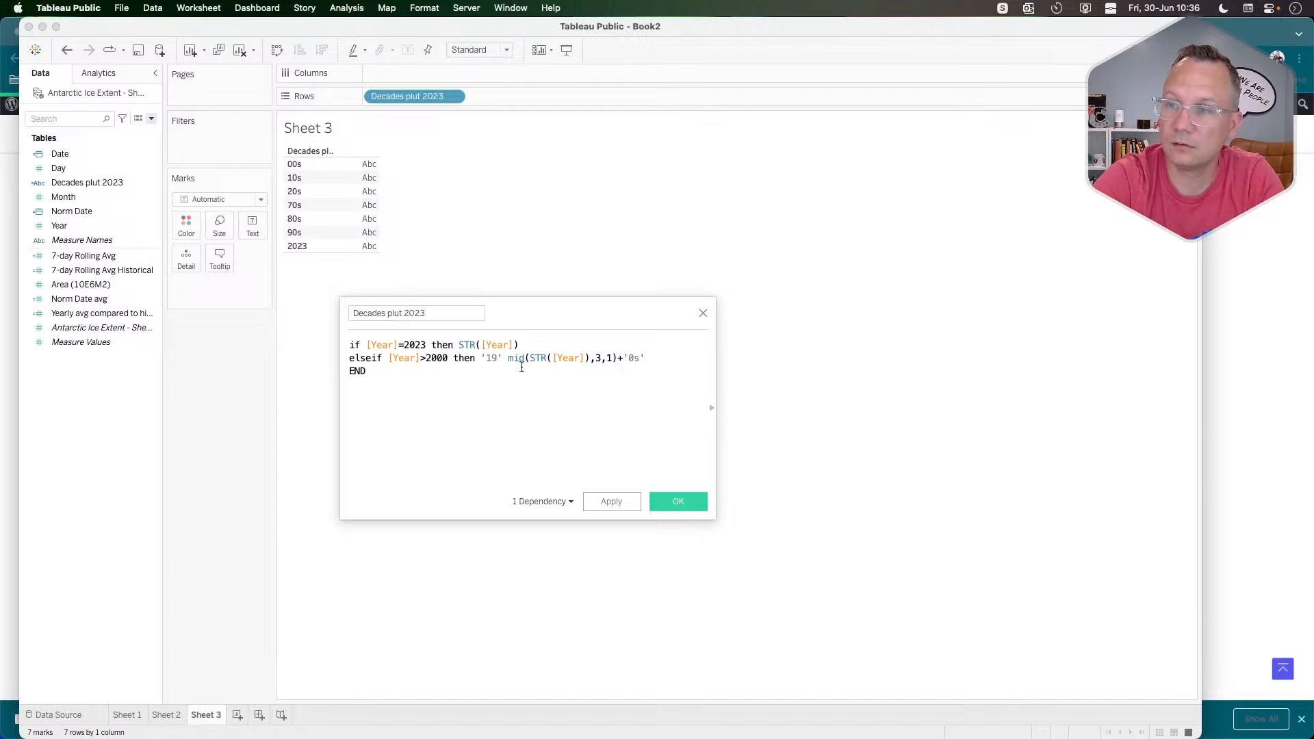
{"action": "key", "text": "Right"}
{"action": "type", "text": "+"}
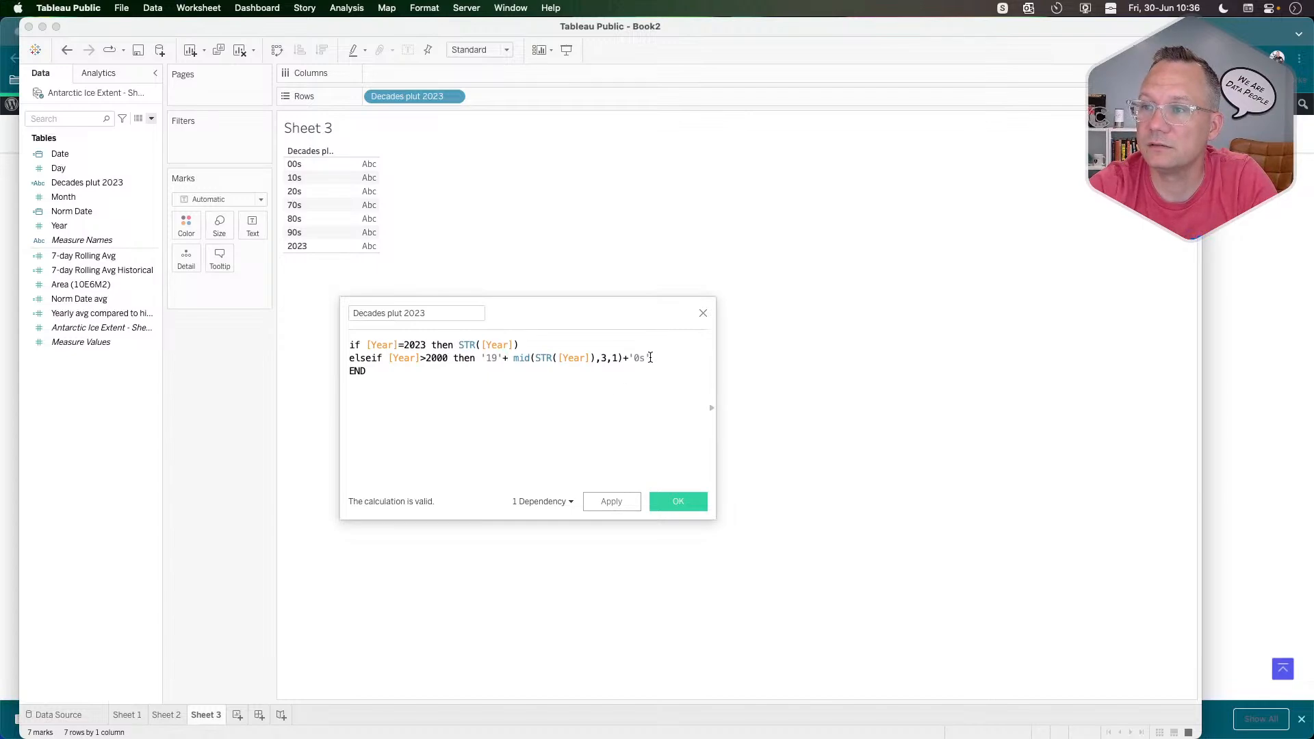
Add an else branch returning '20'+ mid(STR([Year]),3,1)+'0s' by reusing the elseif expression, and apply the calculation.
{"action": "left_click_drag", "start_coordinate": [647, 358], "coordinate": [484, 356]}
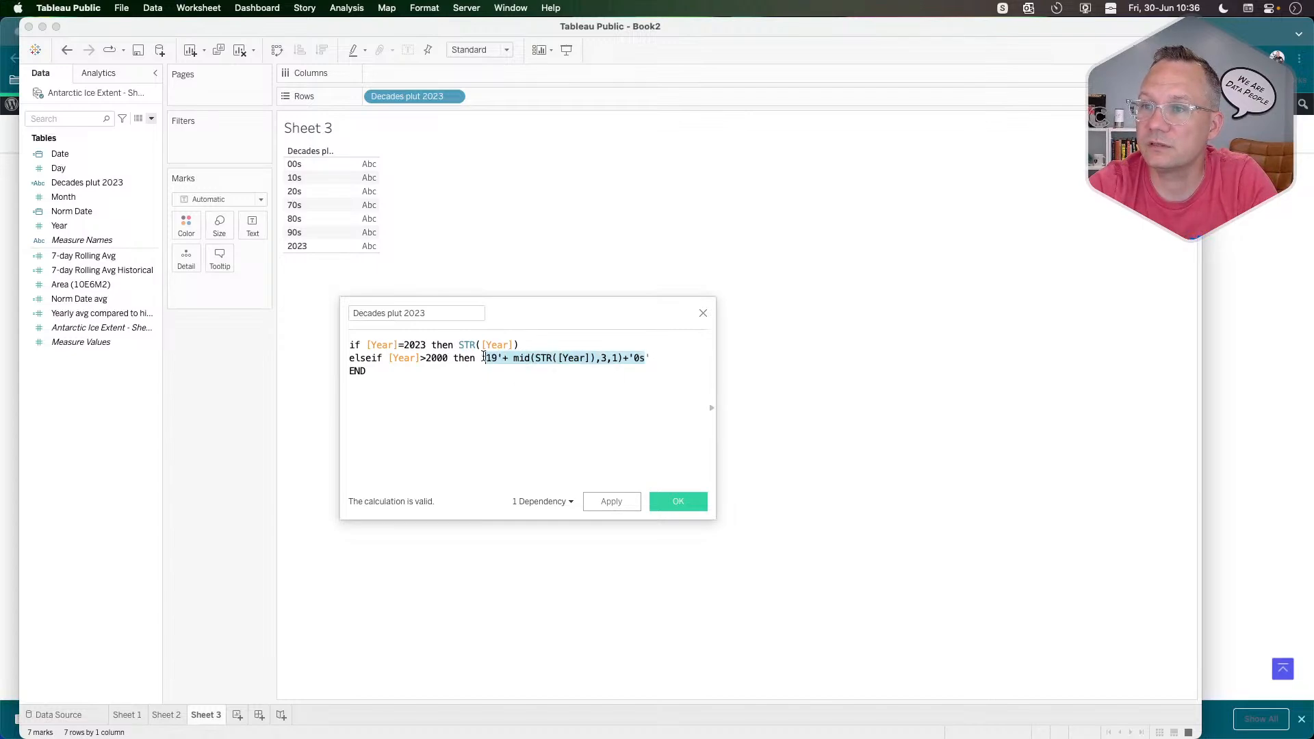
{"action": "left_click_drag", "start_coordinate": [651, 358], "coordinate": [482, 354]}
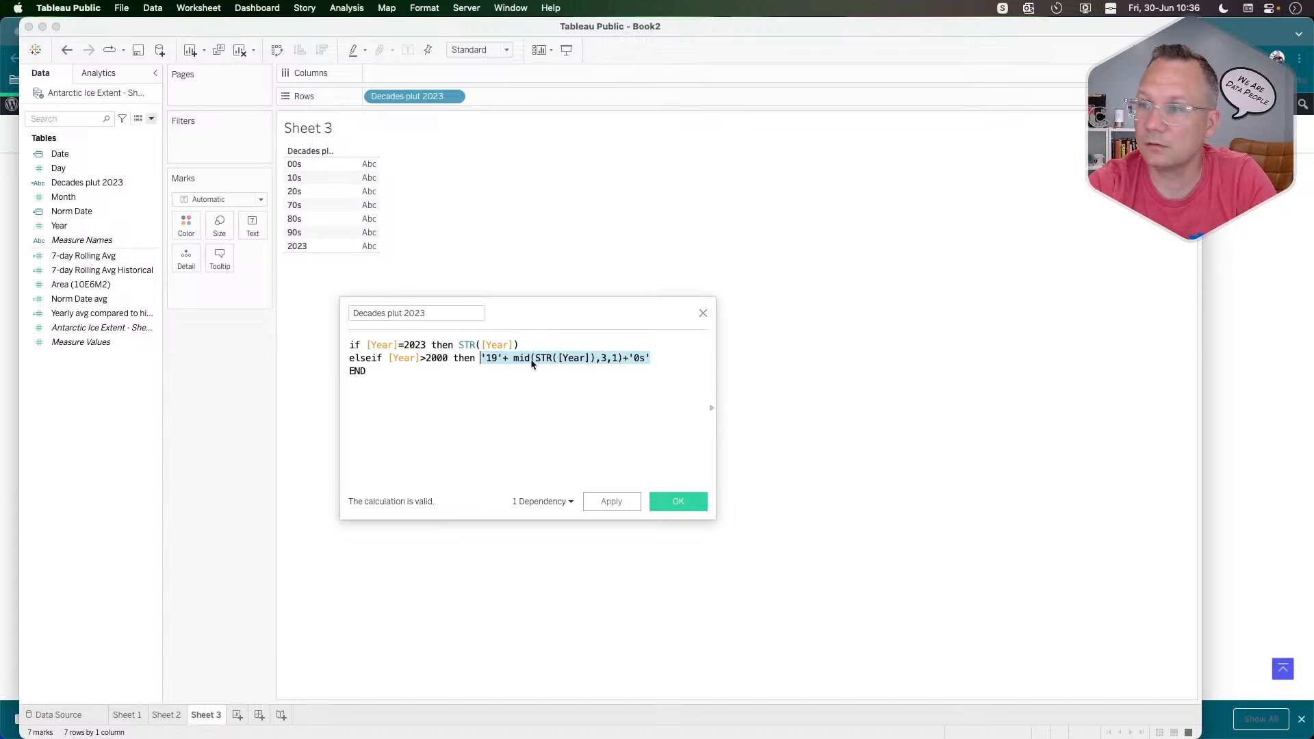
{"action": "left_click", "coordinate": [664, 355]}
{"action": "key", "text": "Return"}
{"action": "type", "text": "else"}
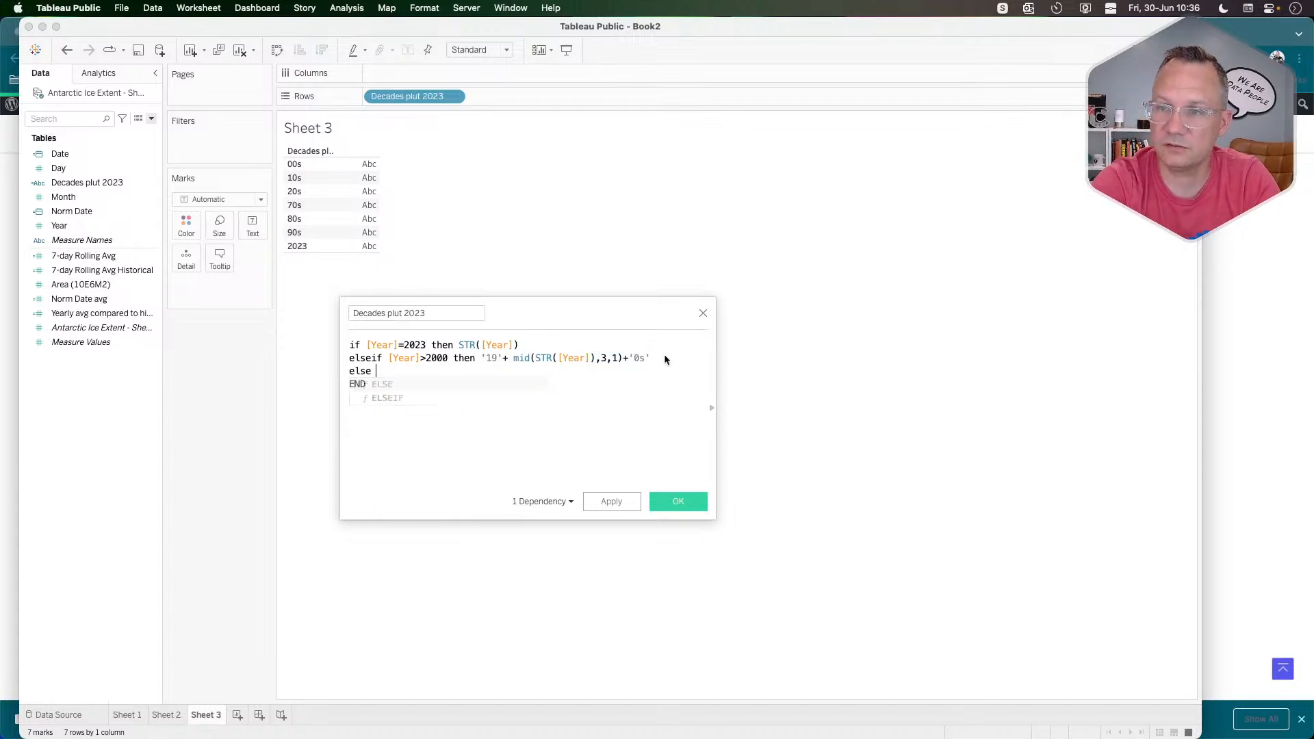
{"action": "type", "text": "'19'+ mid(STR([Year]),3,1)+'0s'"}
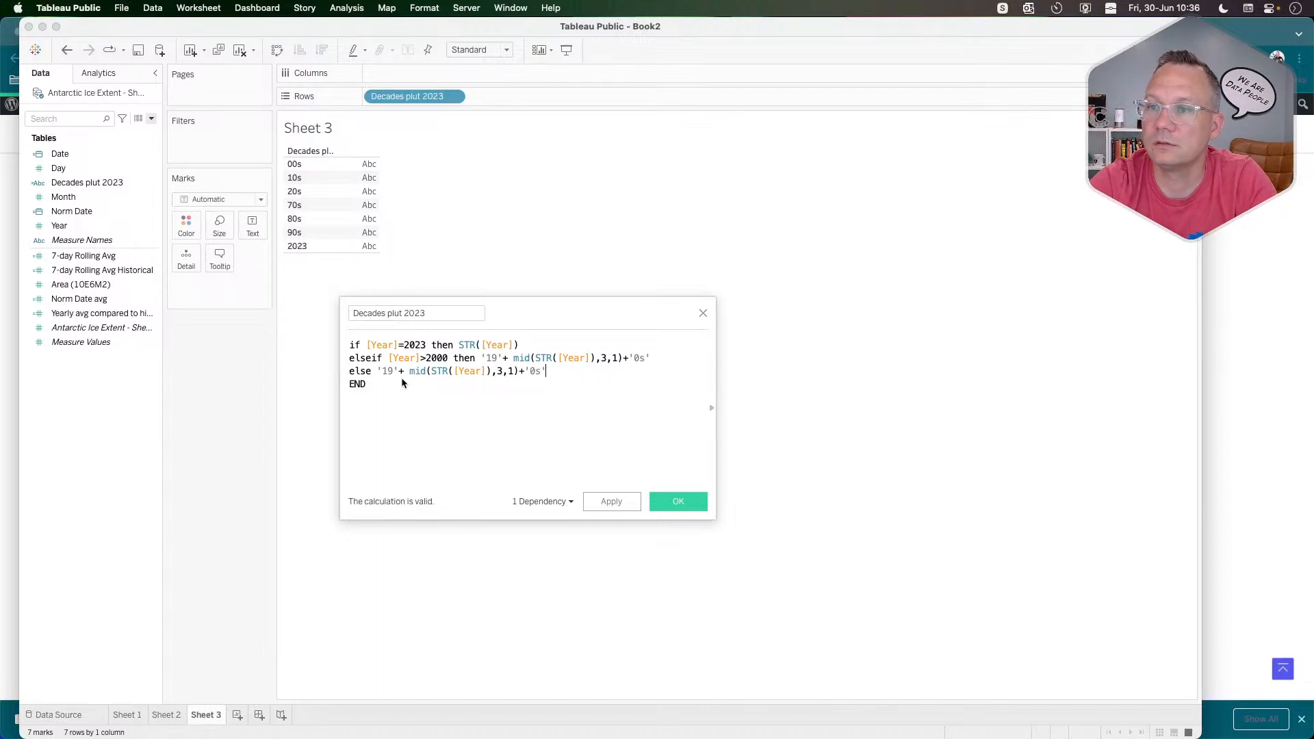
{"action": "key", "text": "BackSpace"}
{"action": "key", "text": "BackSpace"}
{"action": "type", "text": "20"}
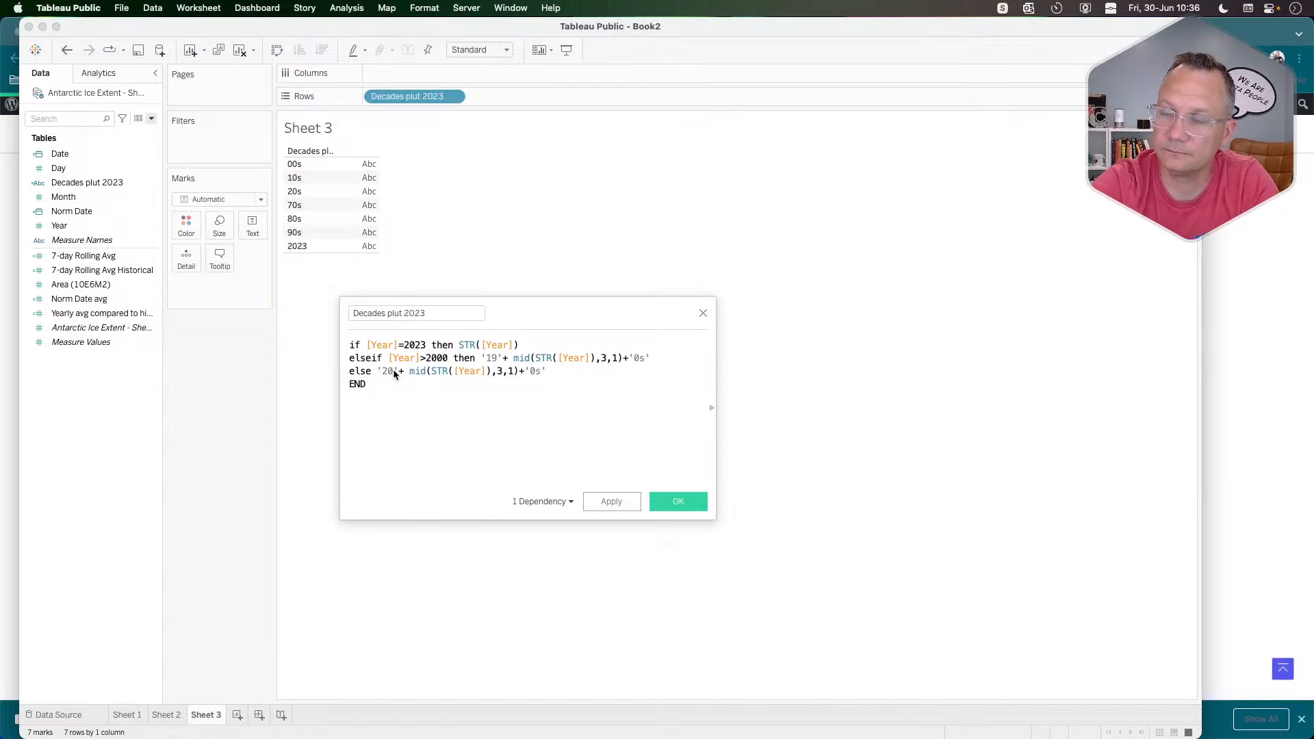
{"action": "left_click", "coordinate": [634, 503]}
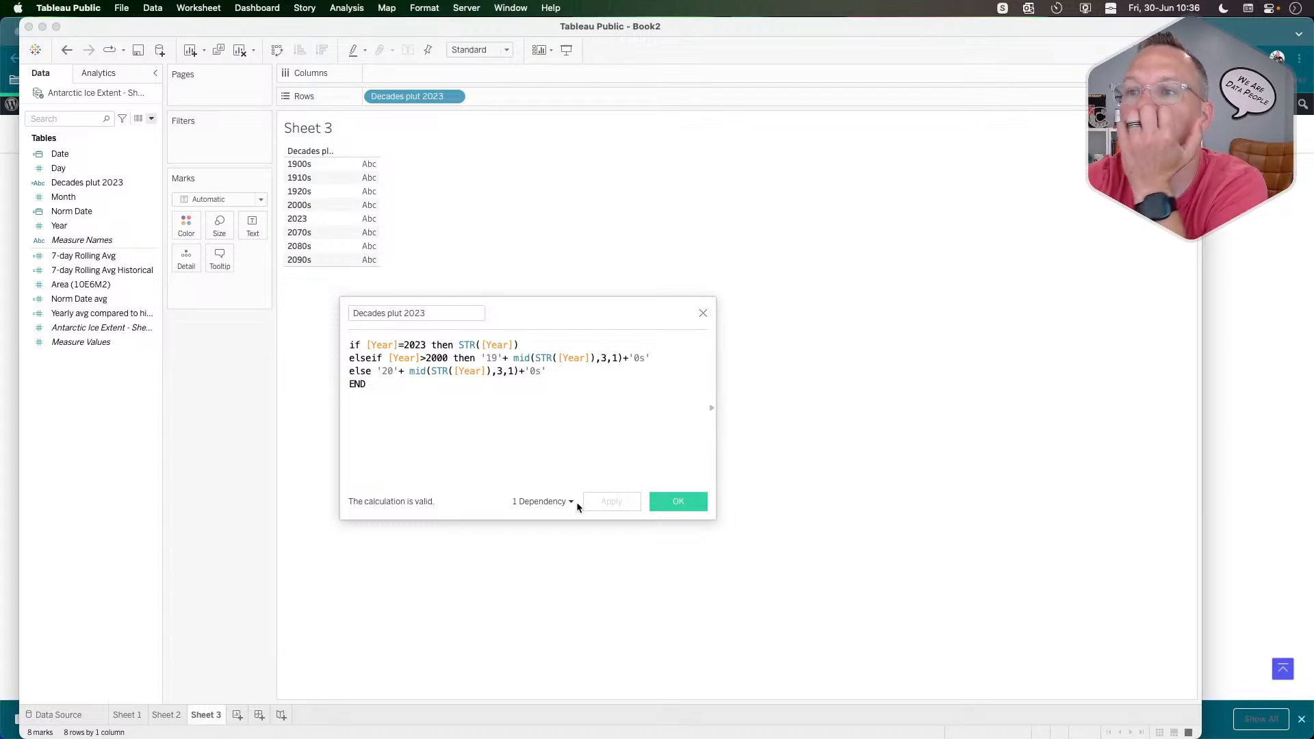
Change the elseif condition of the decade calculation to [Year]<2000, apply it, and close the calculation editor.
{"action": "left_click", "coordinate": [426, 359]}
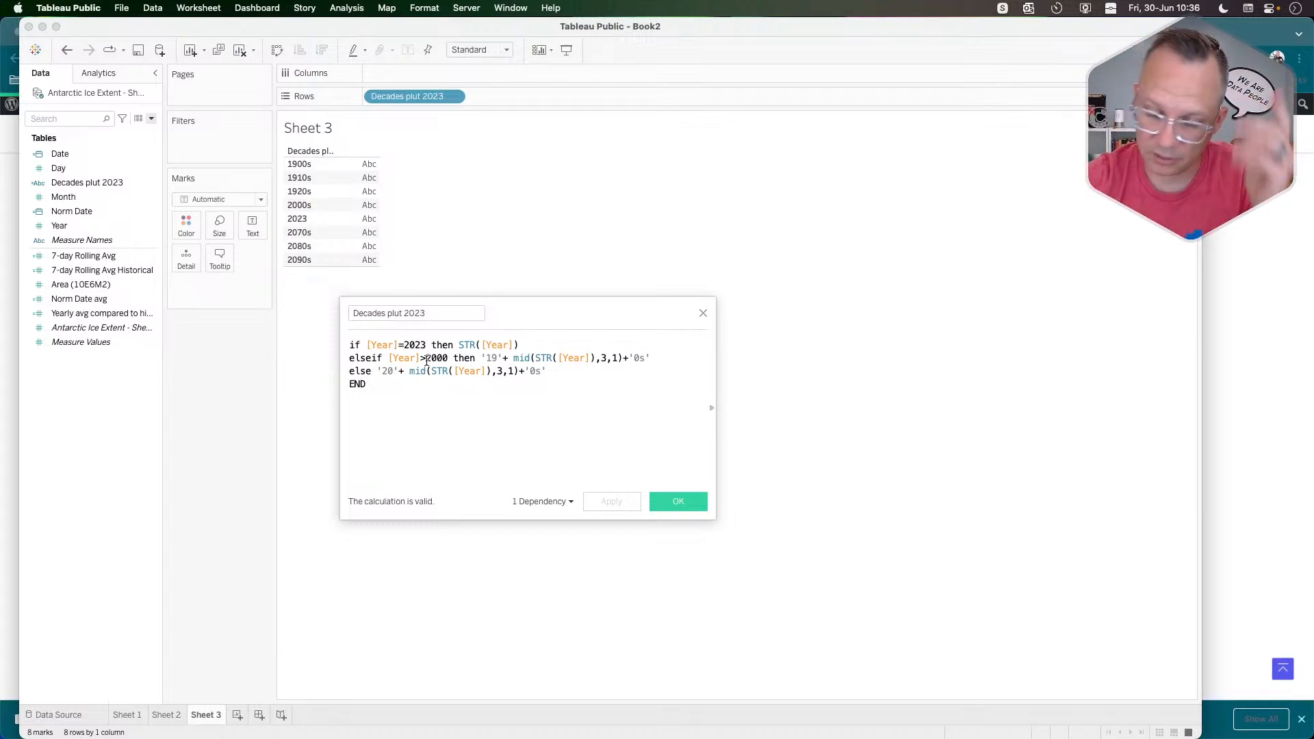
{"action": "key", "text": "BackSpace"}
{"action": "type", "text": "<"}
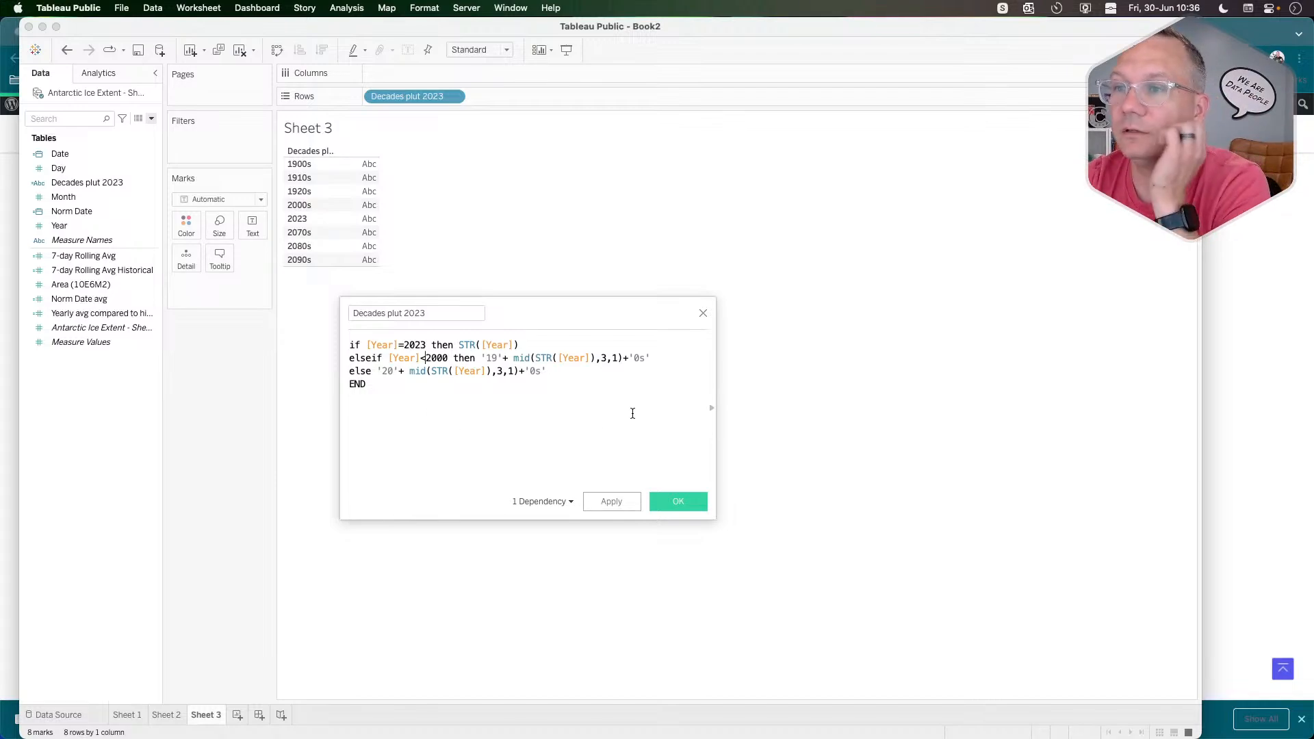
{"action": "left_click", "coordinate": [609, 502]}
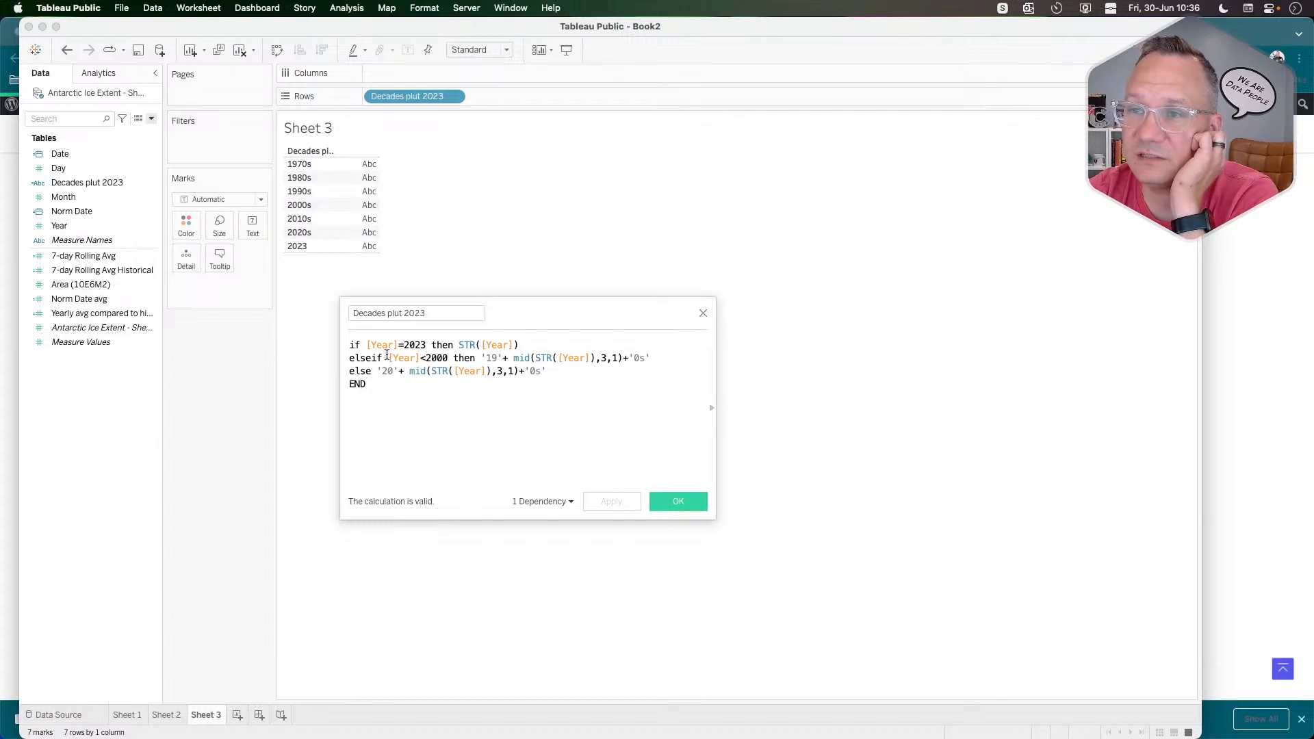
{"action": "left_click_drag", "start_coordinate": [521, 345], "coordinate": [346, 347]}
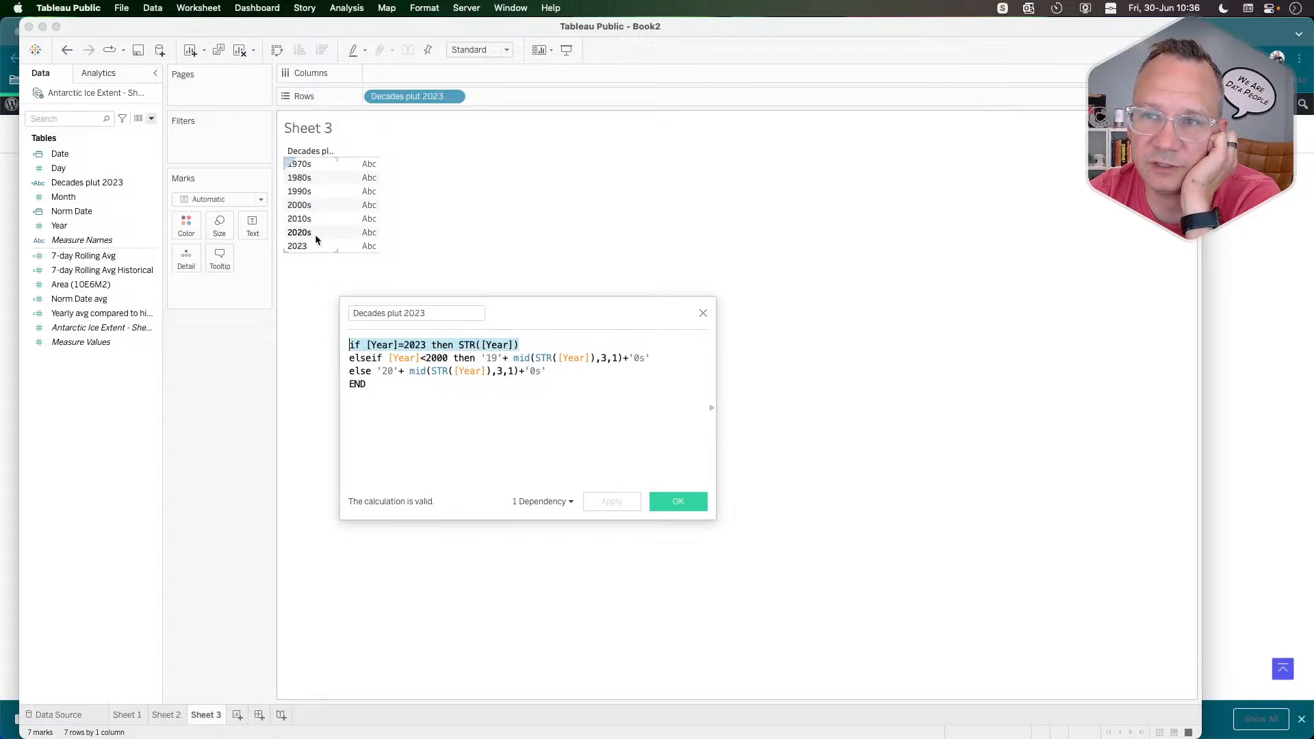
{"action": "left_click", "coordinate": [703, 313]}
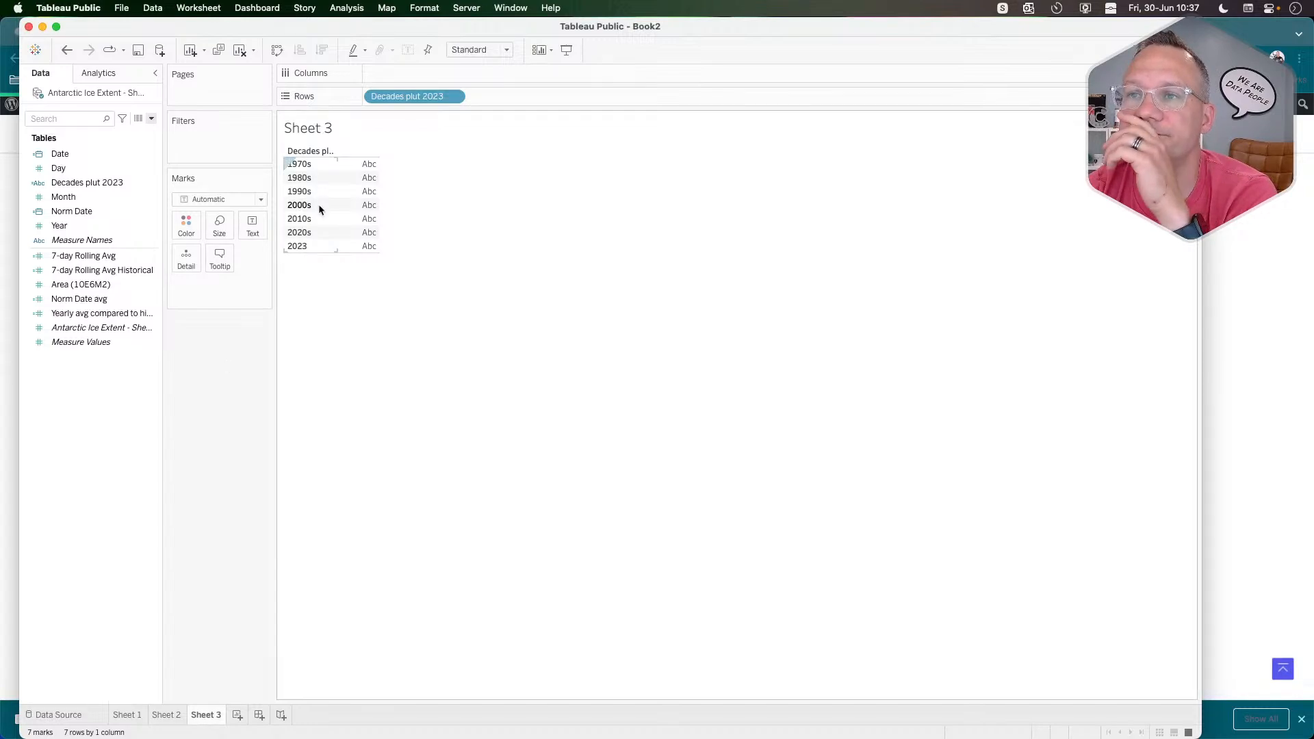
Color the lines of the Sheet 2 chart by the Decades plut 2023 field.
{"action": "left_click", "coordinate": [168, 715]}
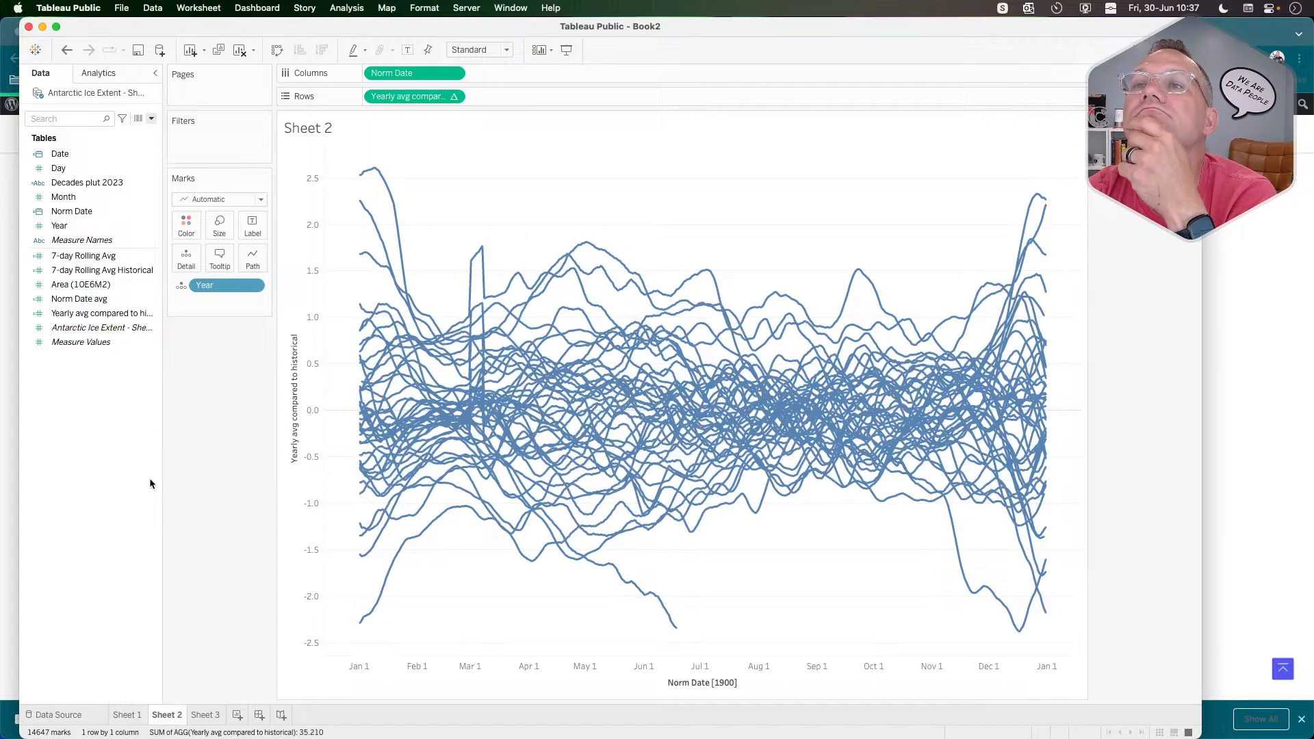
{"action": "mouse_move", "coordinate": [212, 717]}
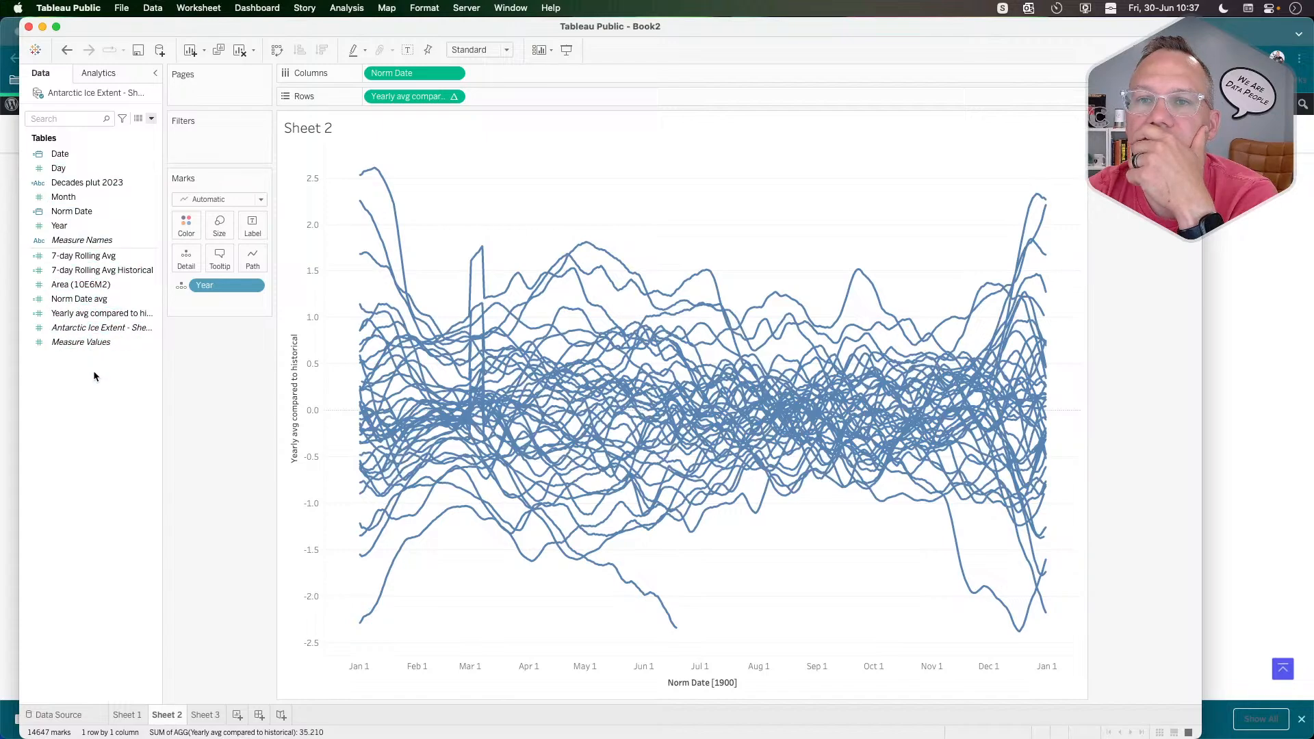
{"action": "left_click", "coordinate": [214, 715]}
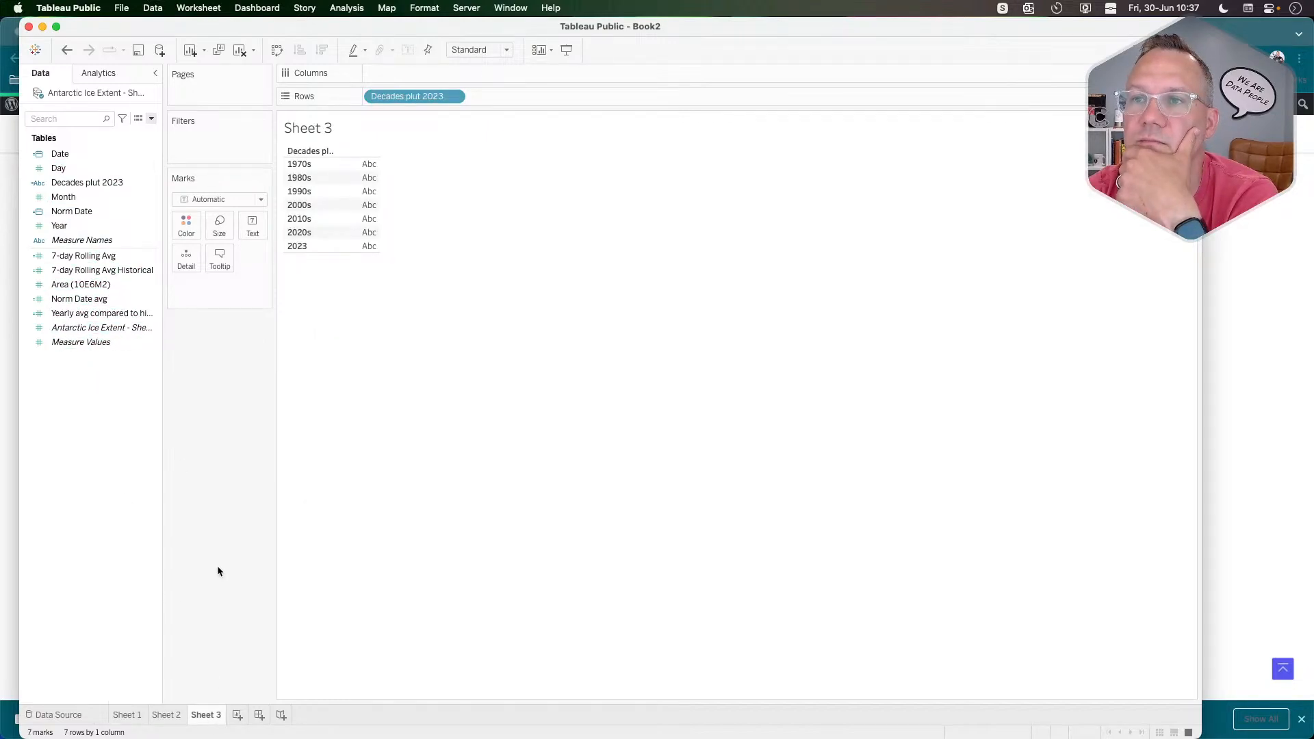
{"action": "left_click", "coordinate": [167, 715]}
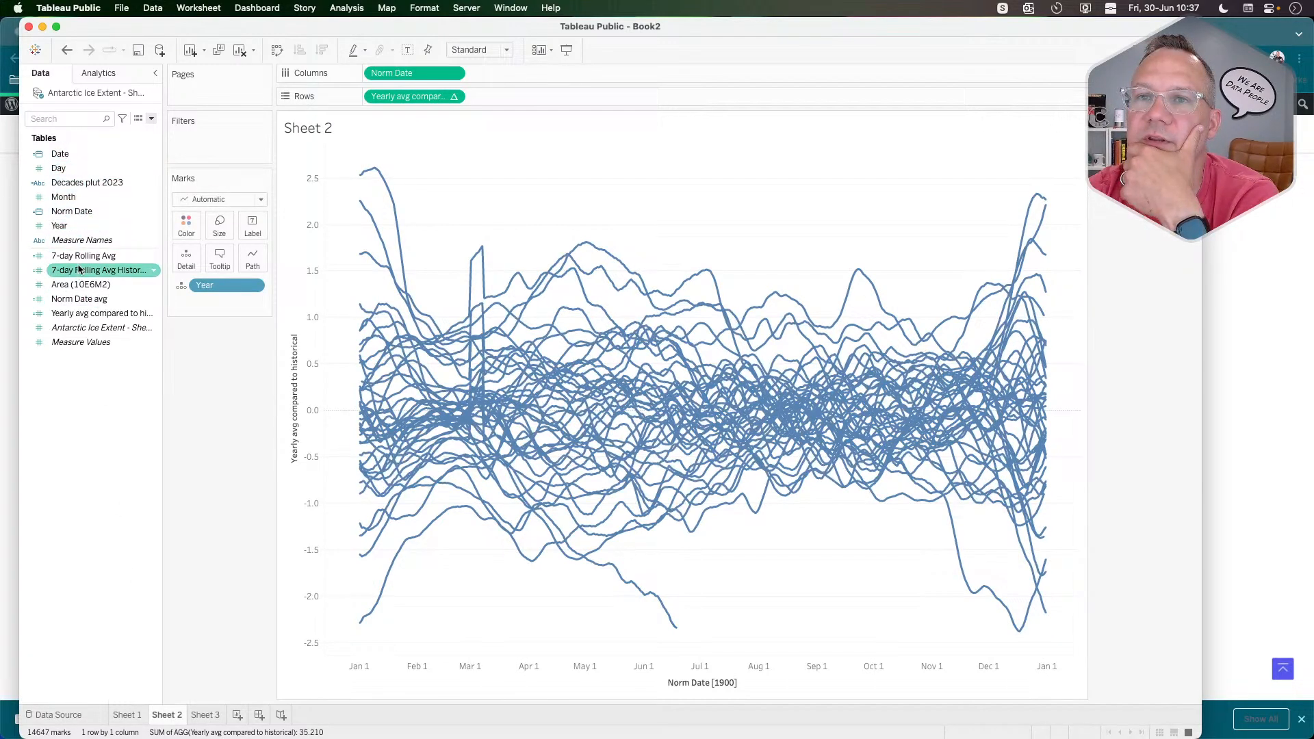
{"action": "left_click_drag", "start_coordinate": [89, 185], "coordinate": [187, 226]}
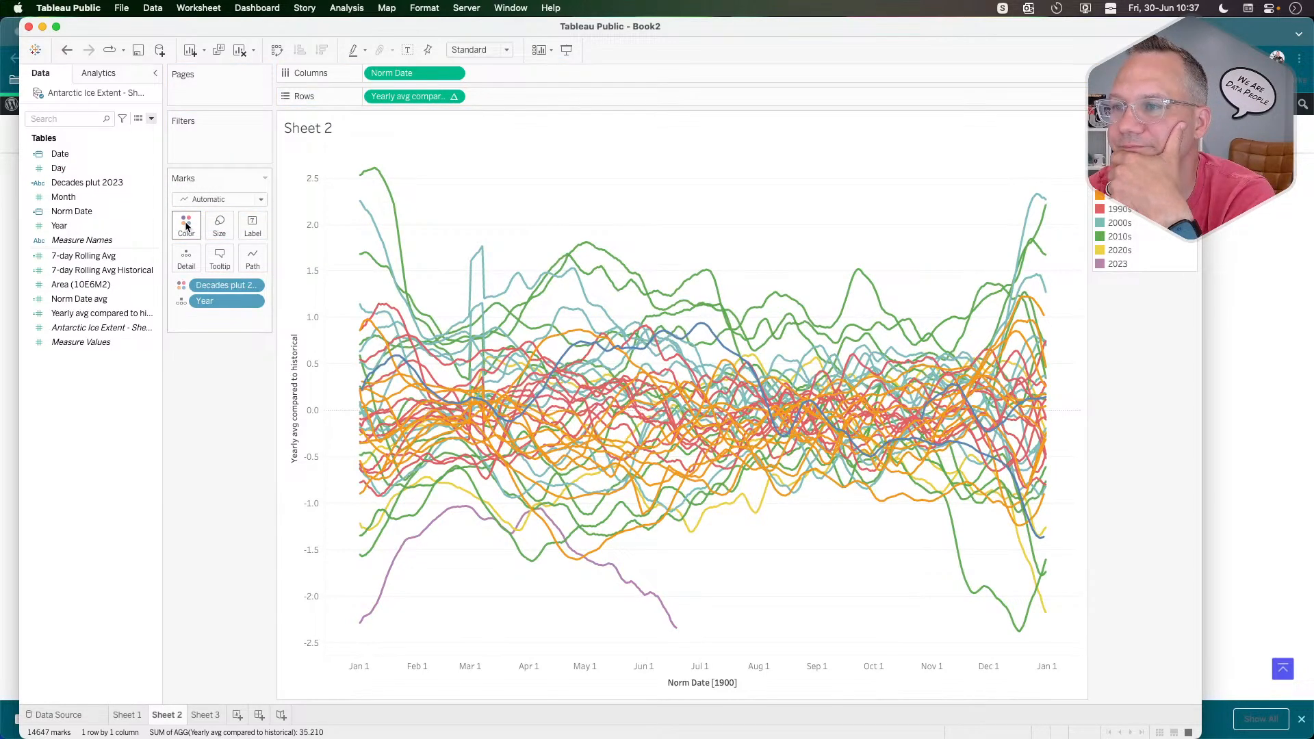
Reduce the chart's lines to the thinnest size and set their color opacity to 30%.
{"action": "left_click", "coordinate": [219, 224]}
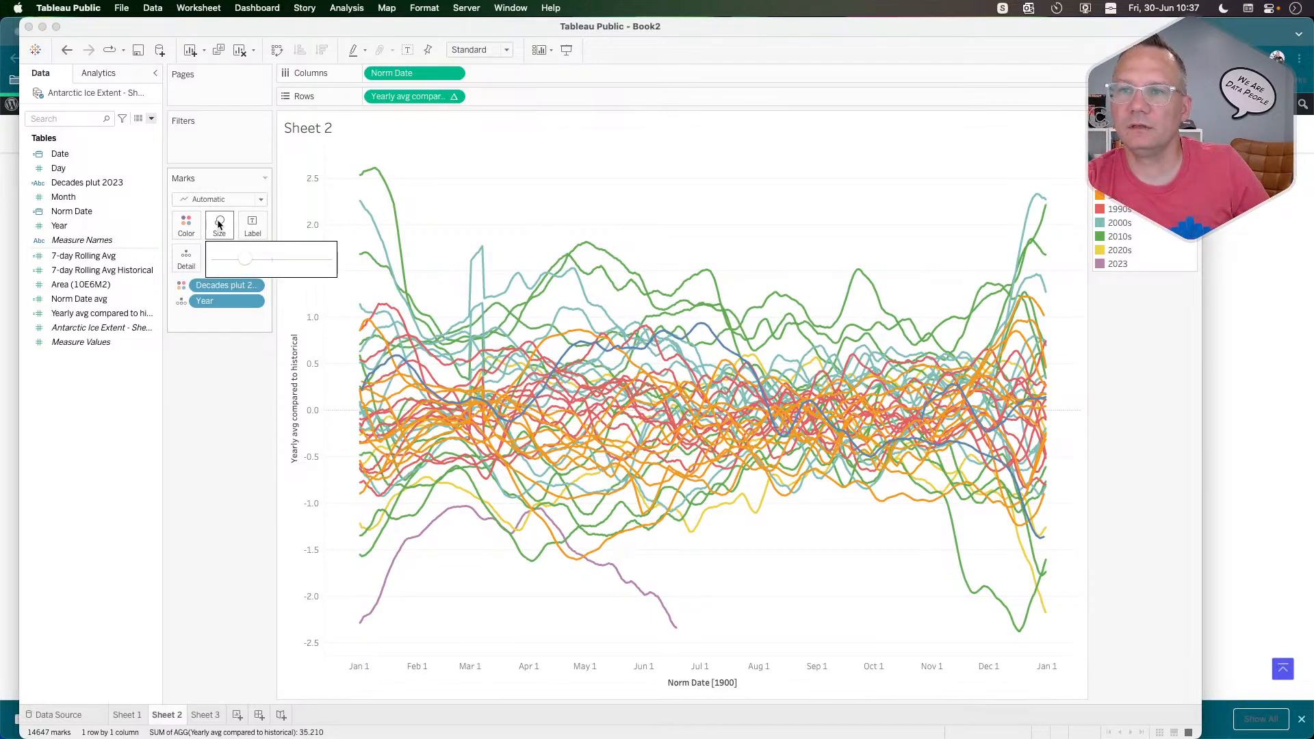
{"action": "left_click", "coordinate": [213, 260]}
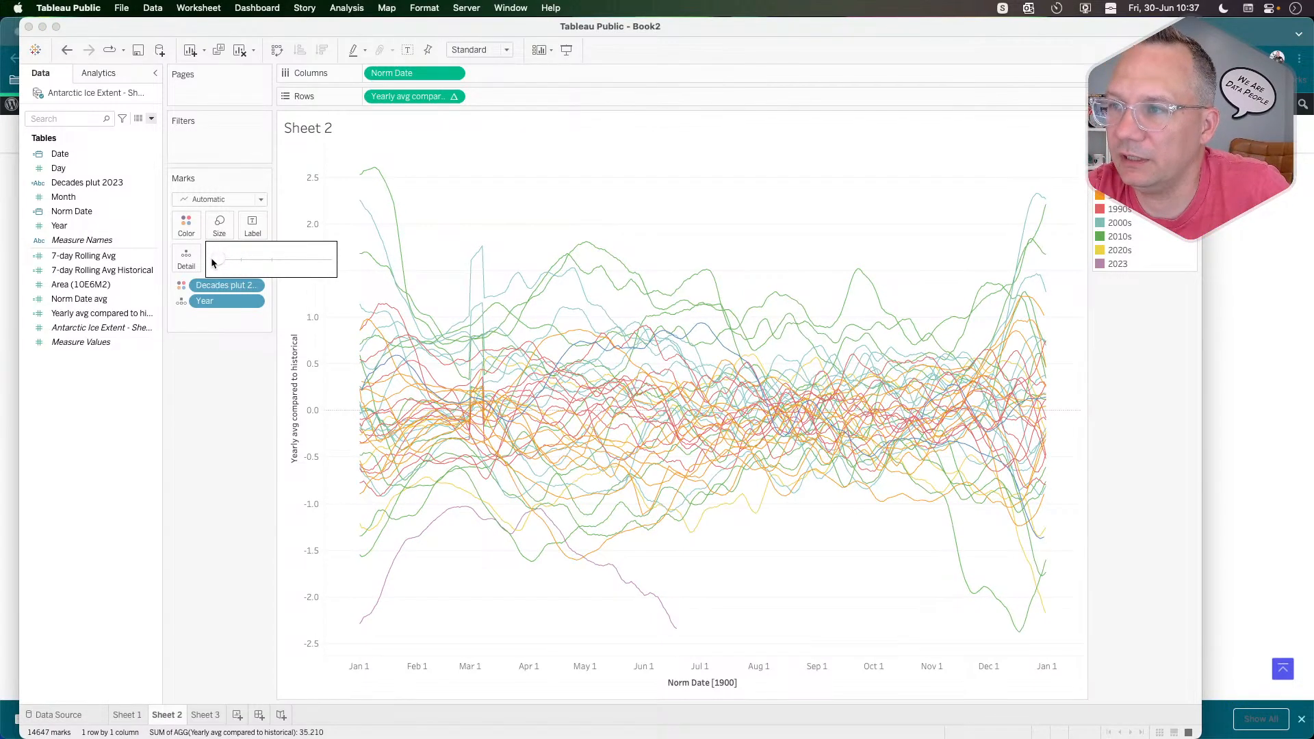
{"action": "left_click", "coordinate": [186, 233]}
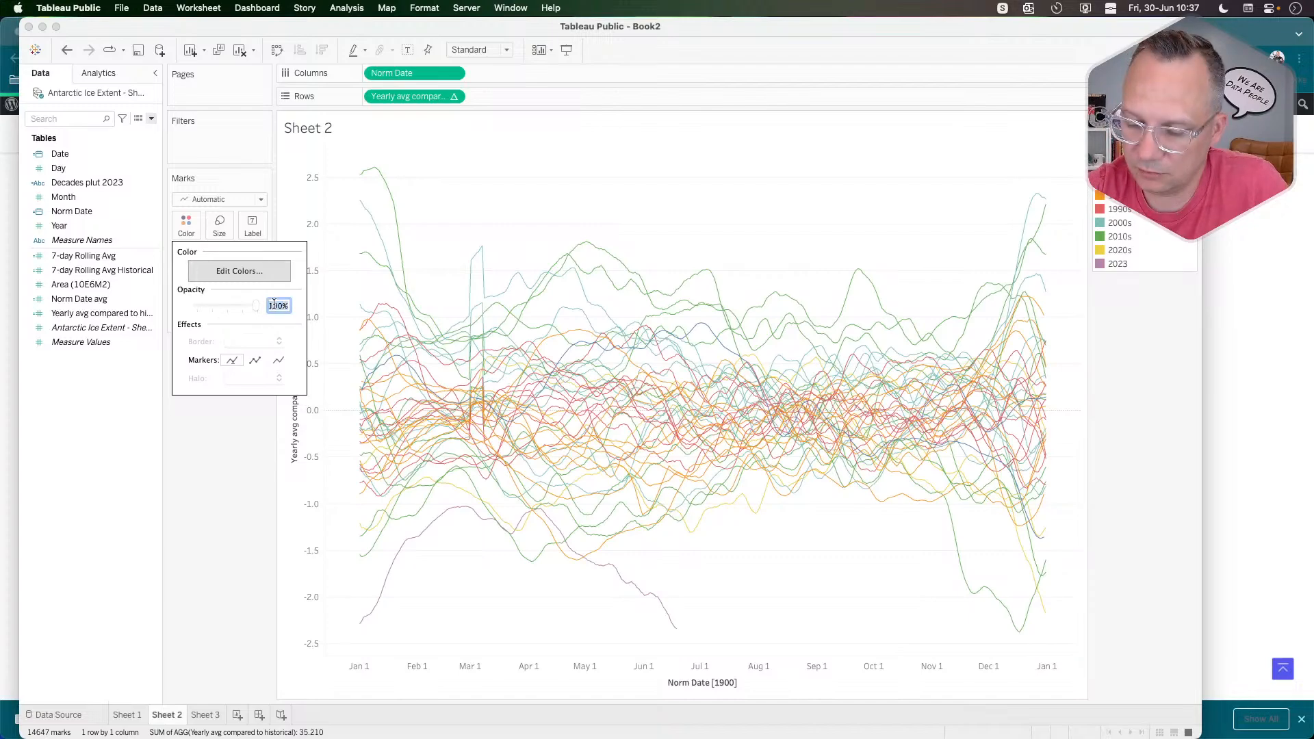
{"action": "type", "text": "30"}
{"action": "key", "text": "Return"}
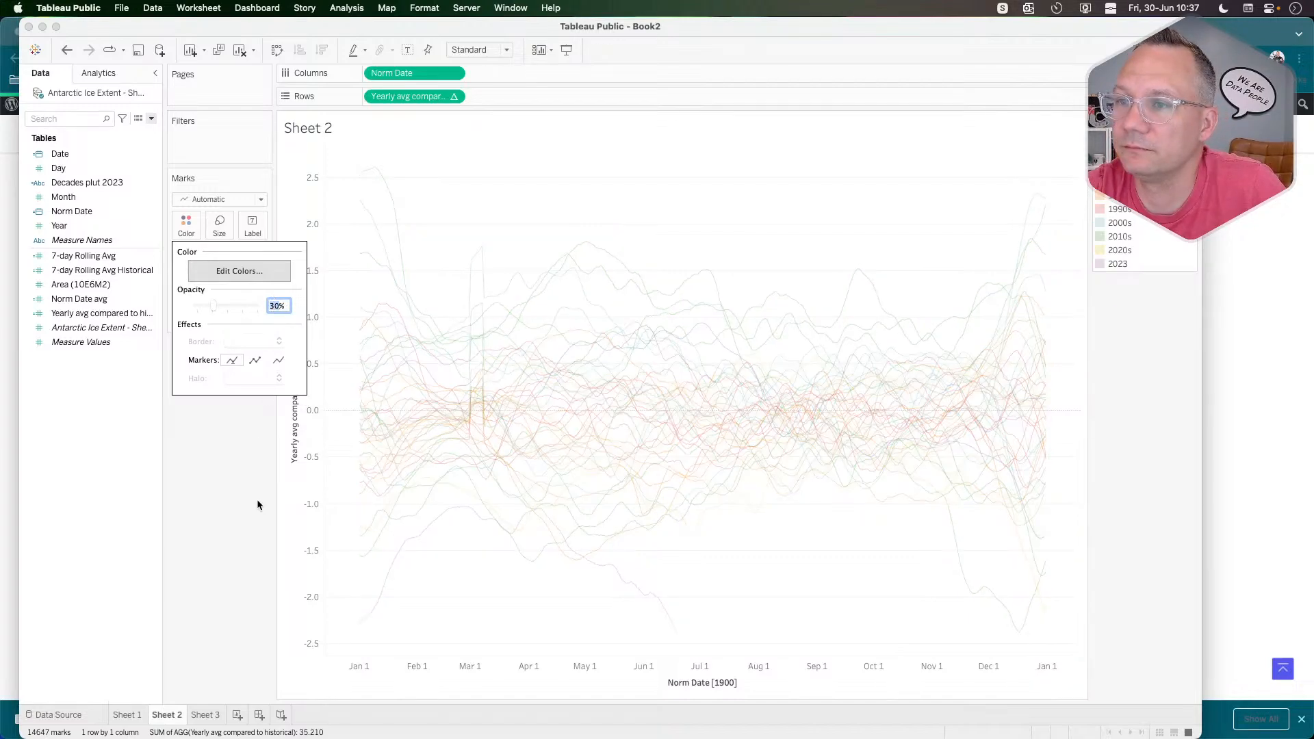
{"action": "left_click", "coordinate": [257, 507]}
Check the line thickness, opacity and color requirements on the Workout Wednesday page in Chrome, and return to Tableau Public.
{"action": "key", "text": "super+Tab"}
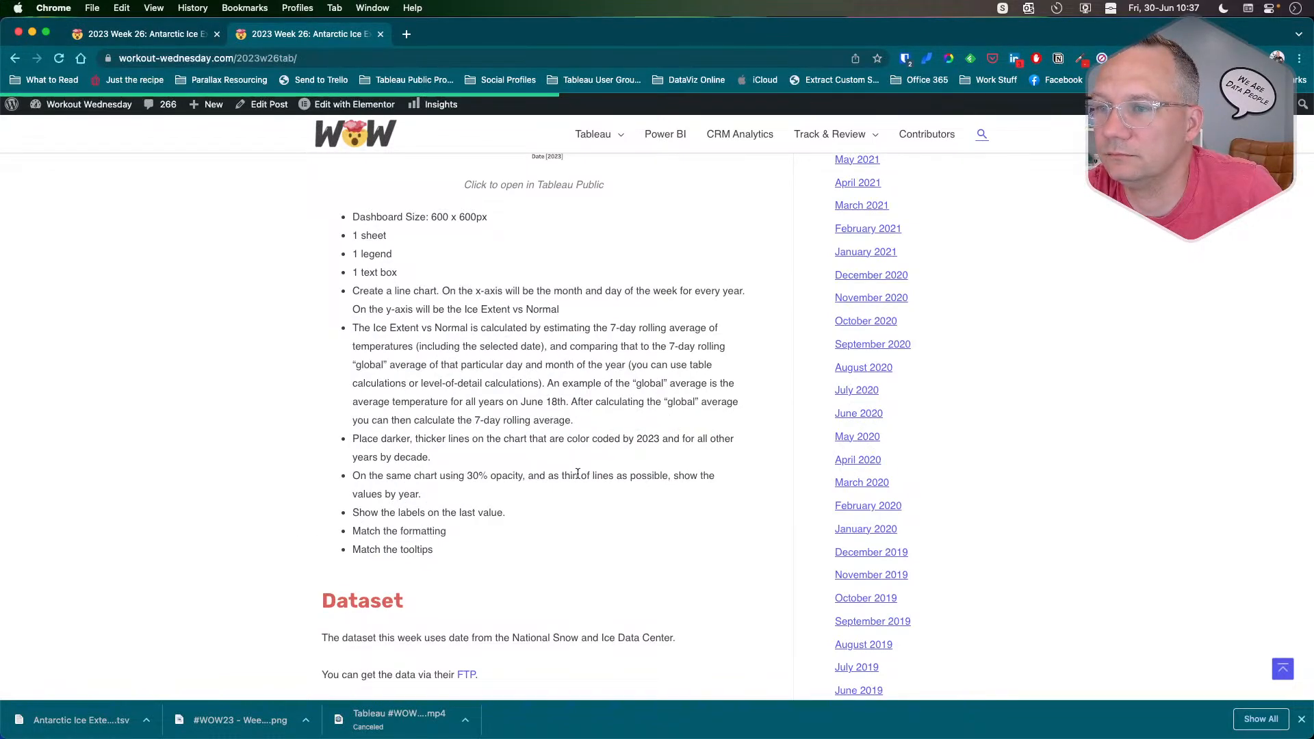
{"action": "key", "text": "super+Tab"}
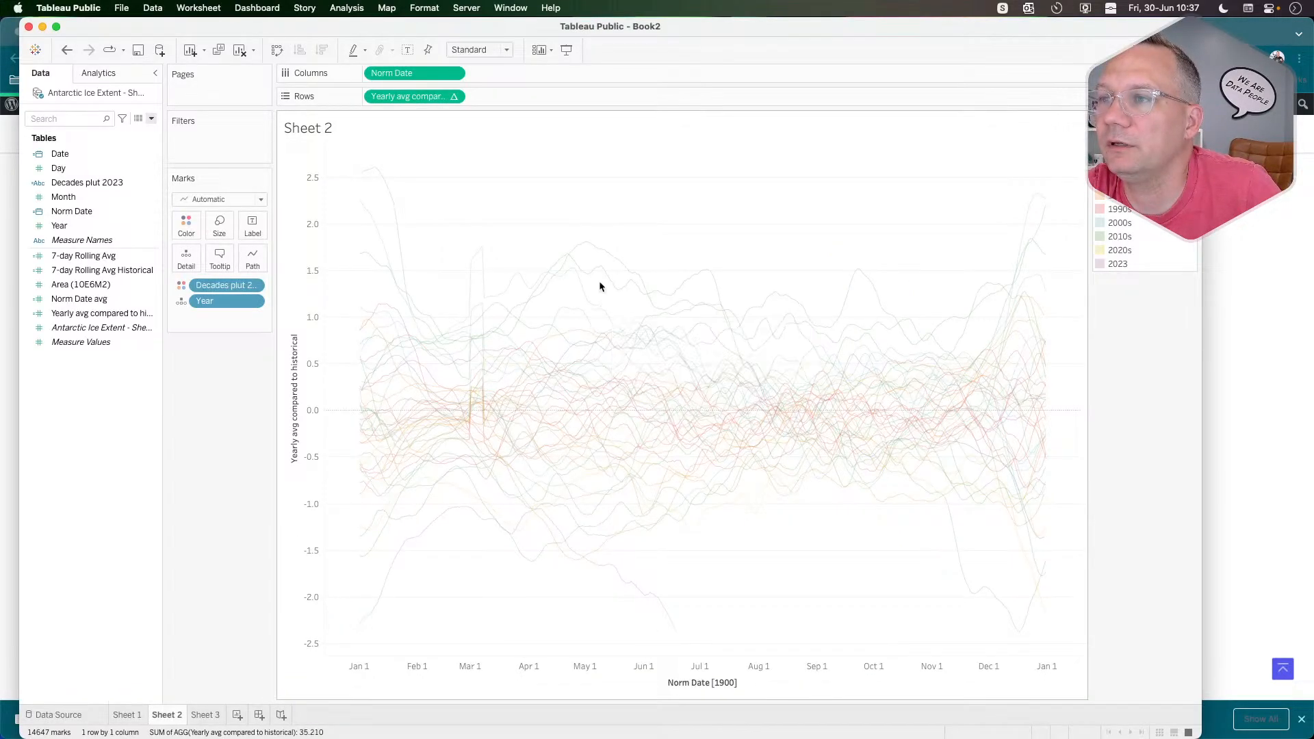
{"action": "key", "text": "super+Tab"}
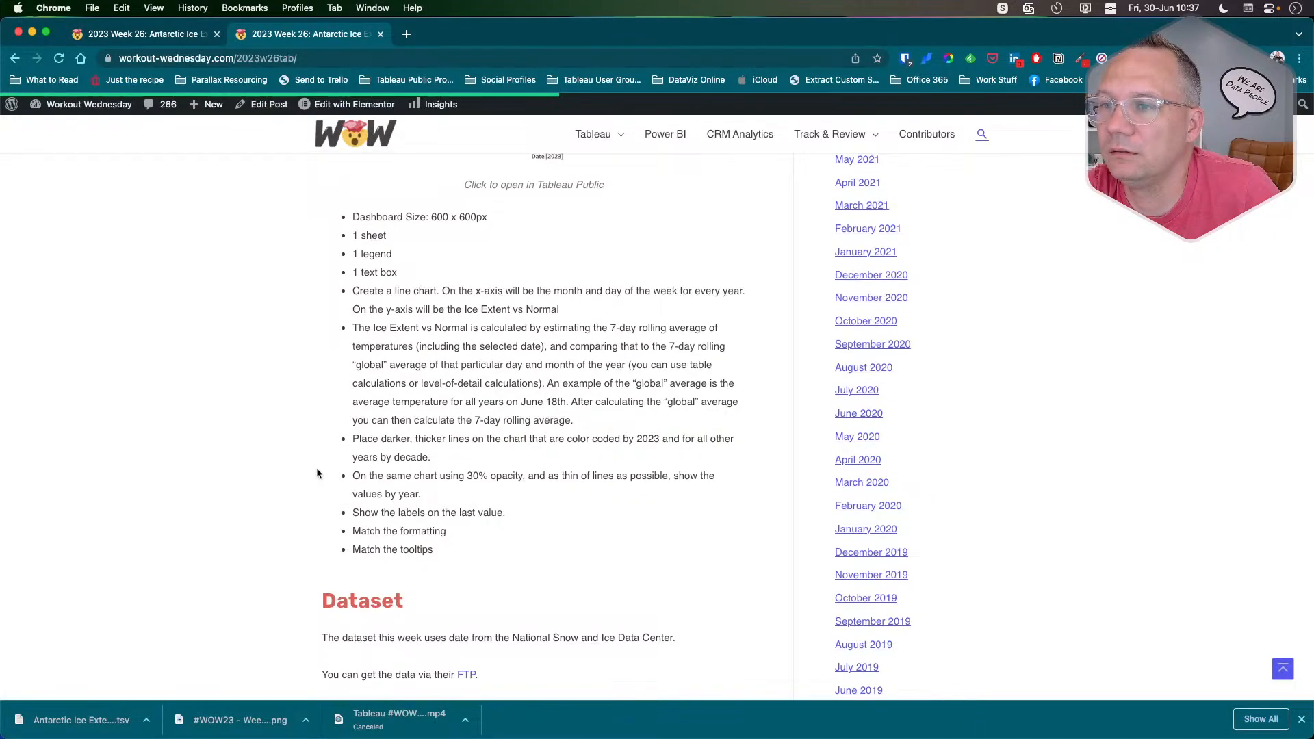
{"action": "key", "text": "super+Tab"}
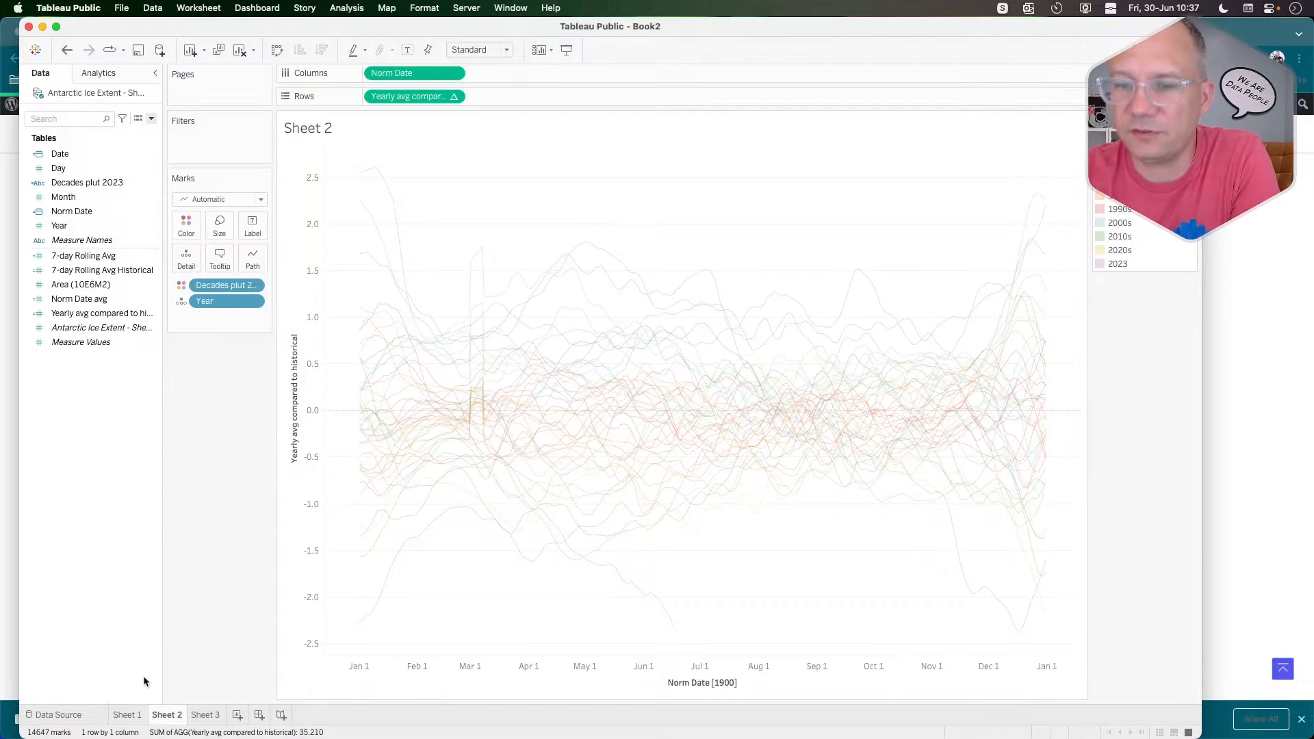
Create a new worksheet and place Decades plut 2023 on Rows.
{"action": "left_click", "coordinate": [238, 716]}
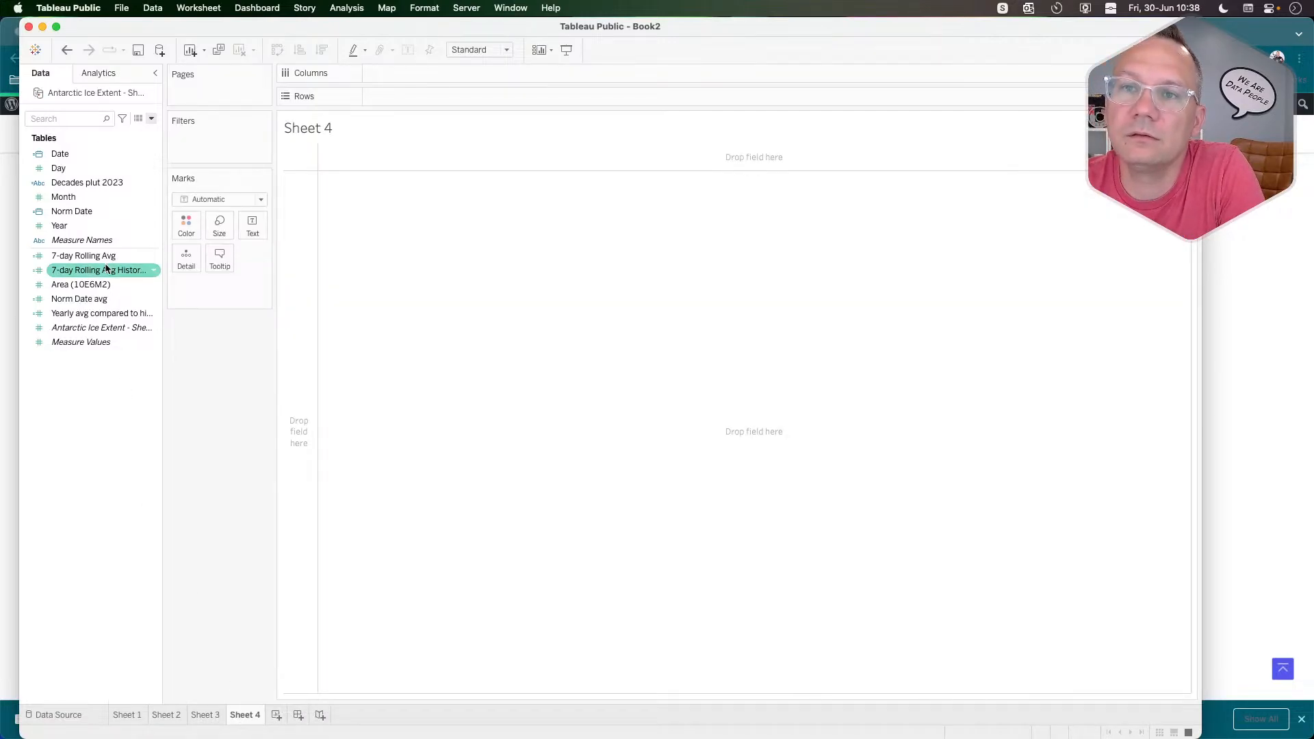
{"action": "left_click_drag", "start_coordinate": [95, 184], "coordinate": [428, 97]}
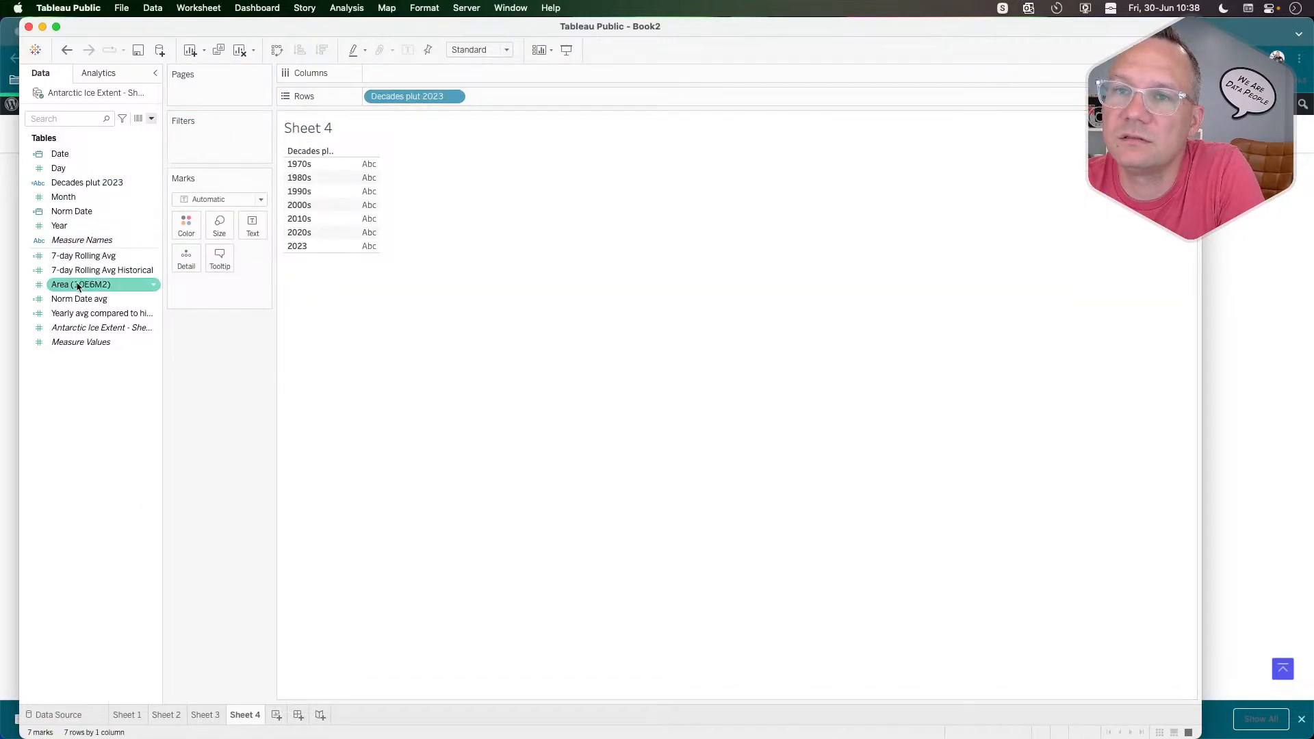
Try showing 7-day Rolling Avg as text for each decade and open its field options.
{"action": "left_click_drag", "start_coordinate": [111, 258], "coordinate": [253, 227]}
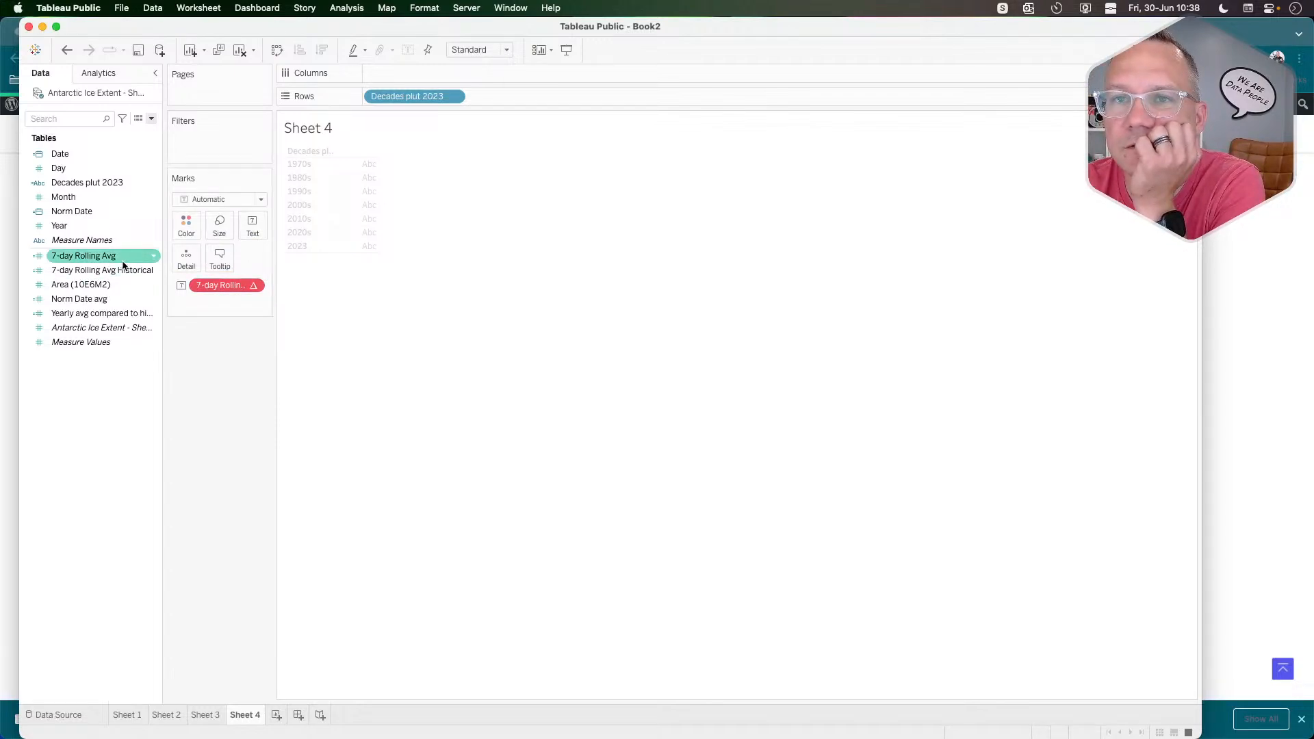
{"action": "left_click", "coordinate": [253, 285]}
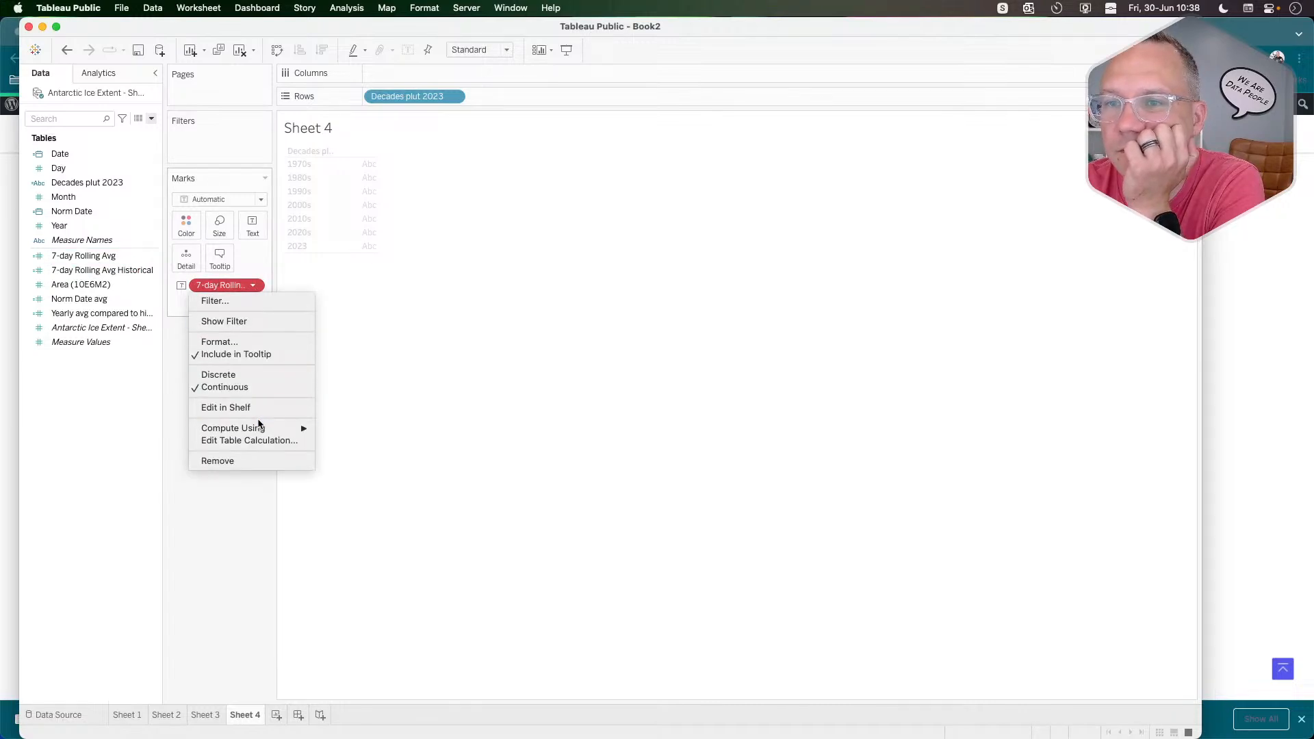
{"action": "left_click", "coordinate": [229, 505]}
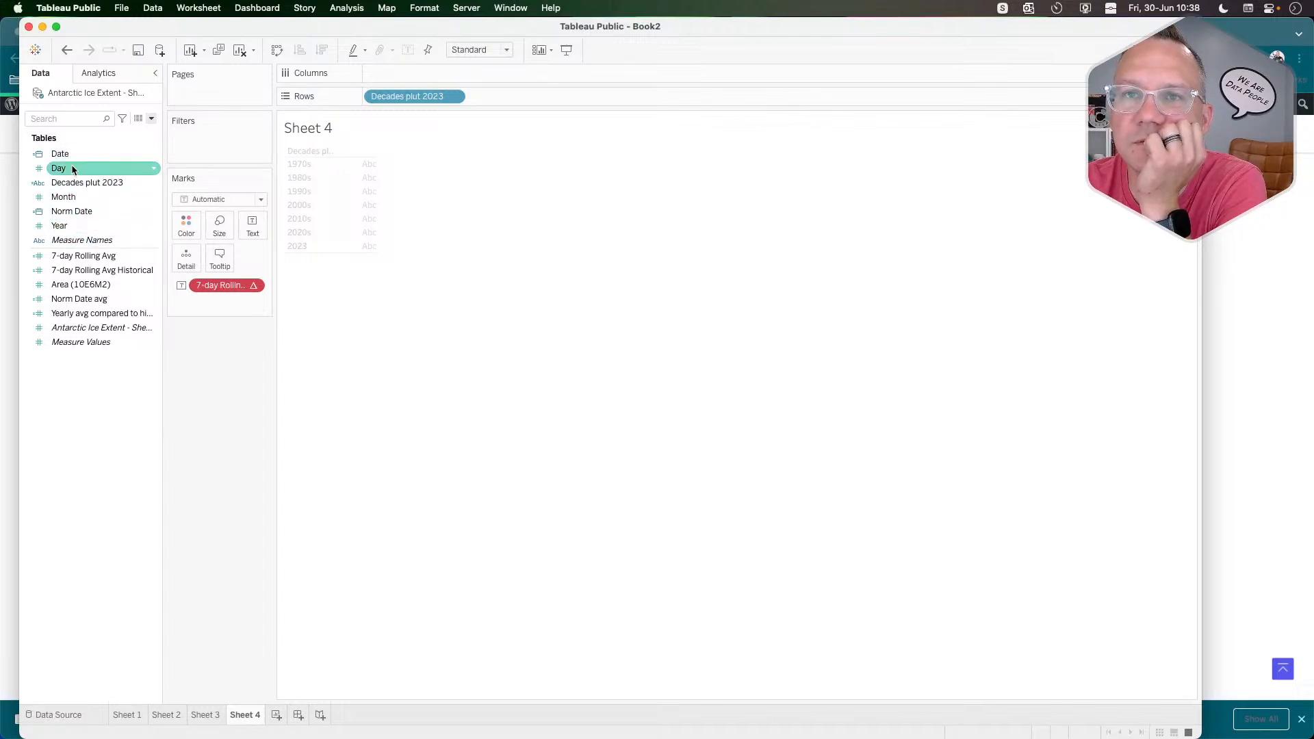
Add Year to Columns as a discrete field and remove 7-day Rolling Avg from the marks.
{"action": "left_click_drag", "start_coordinate": [68, 224], "coordinate": [393, 74]}
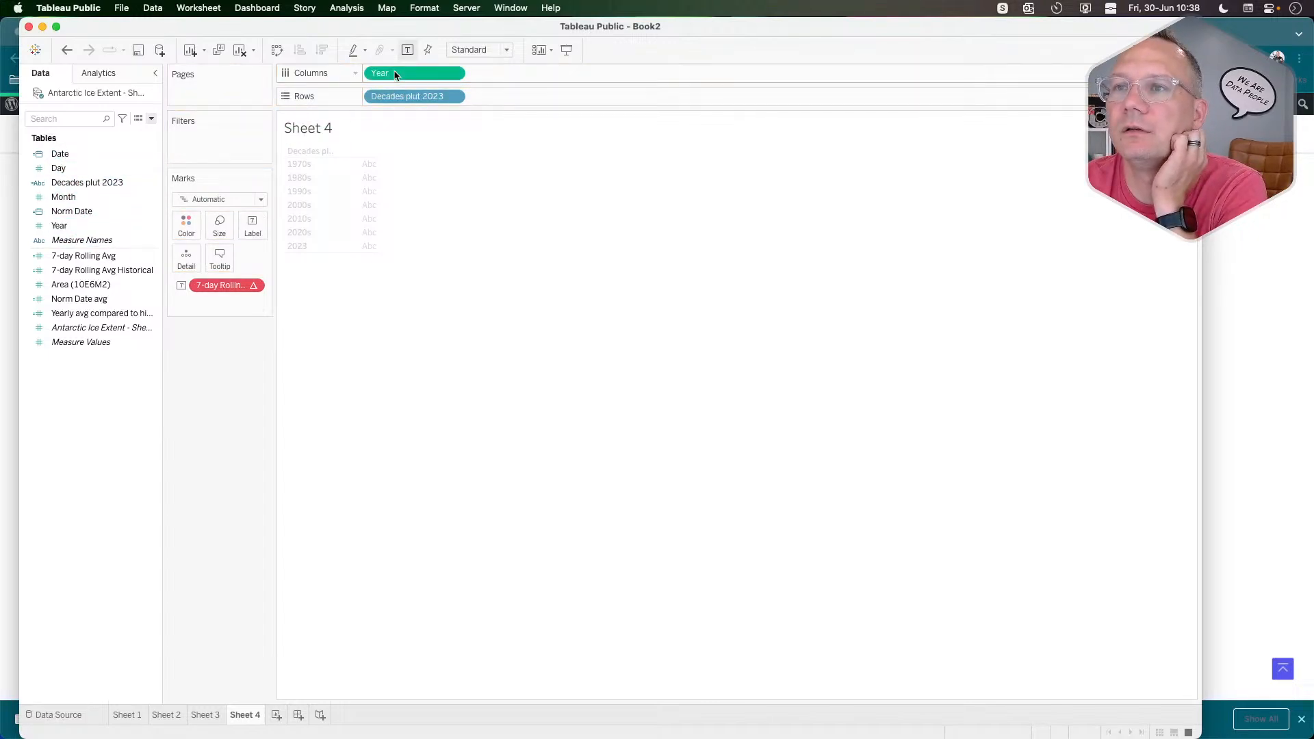
{"action": "left_click_drag", "start_coordinate": [220, 286], "coordinate": [219, 430]}
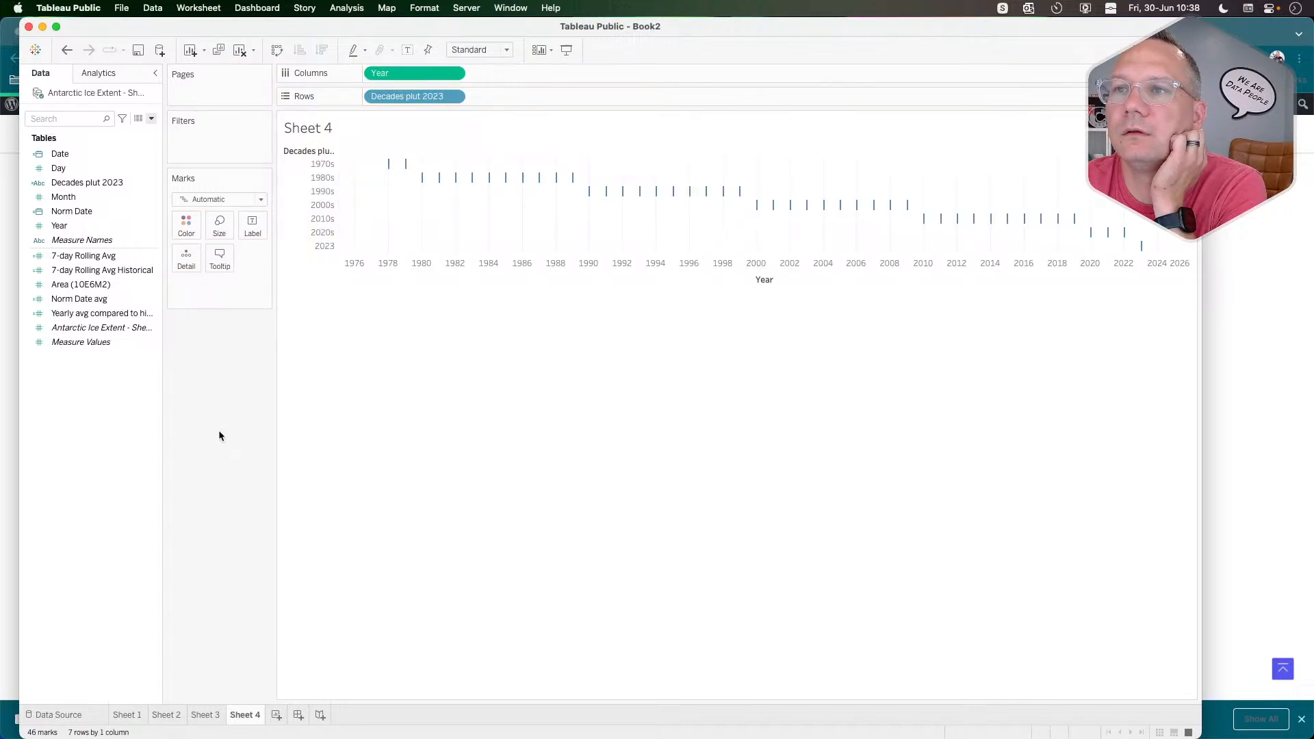
{"action": "left_click", "coordinate": [451, 74]}
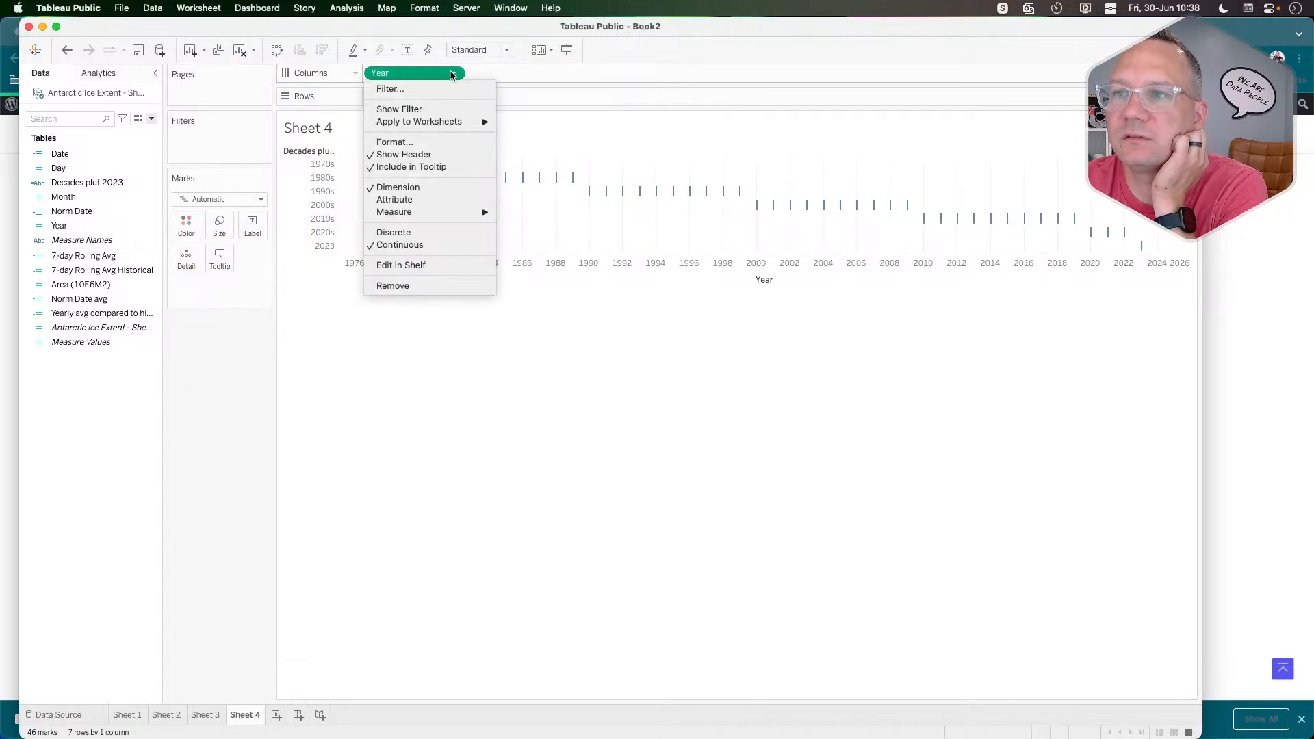
{"action": "left_click", "coordinate": [429, 234]}
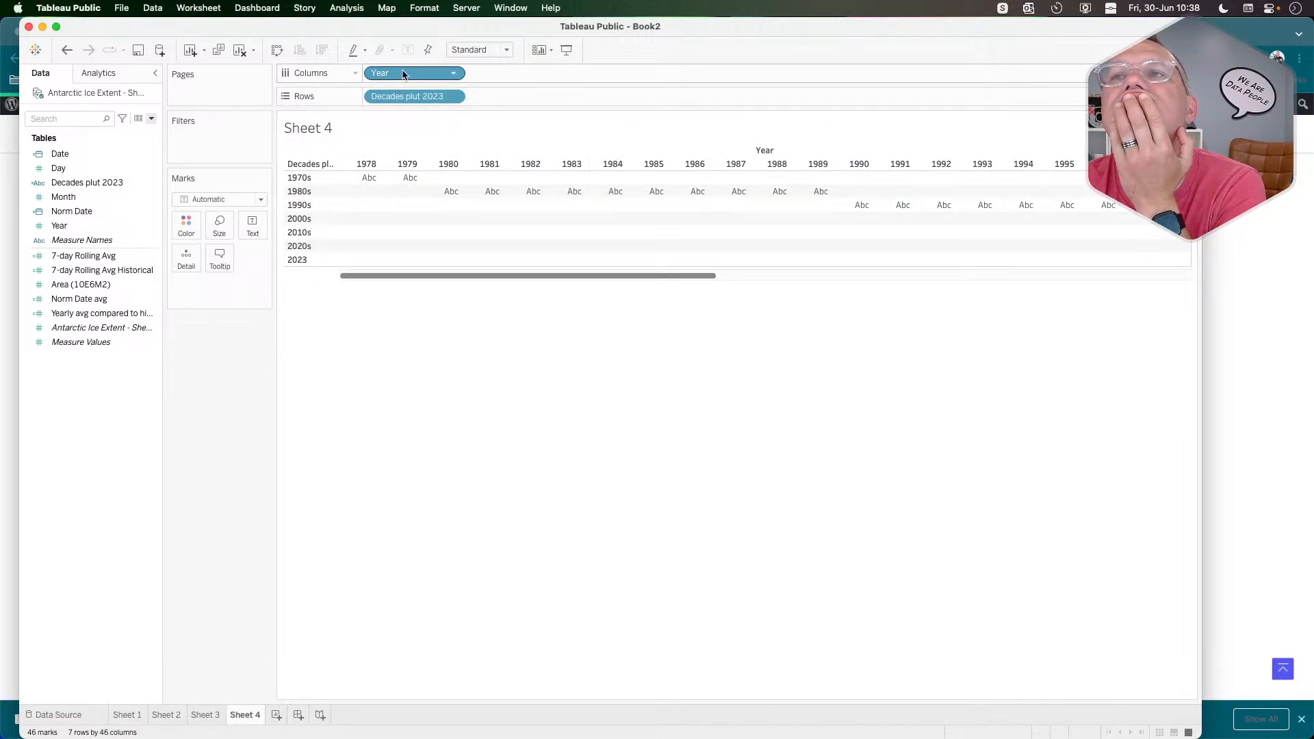
Show 7-day Rolling Avg as text in the decade-by-year table, computed using Table (across).
{"action": "left_click", "coordinate": [94, 257]}
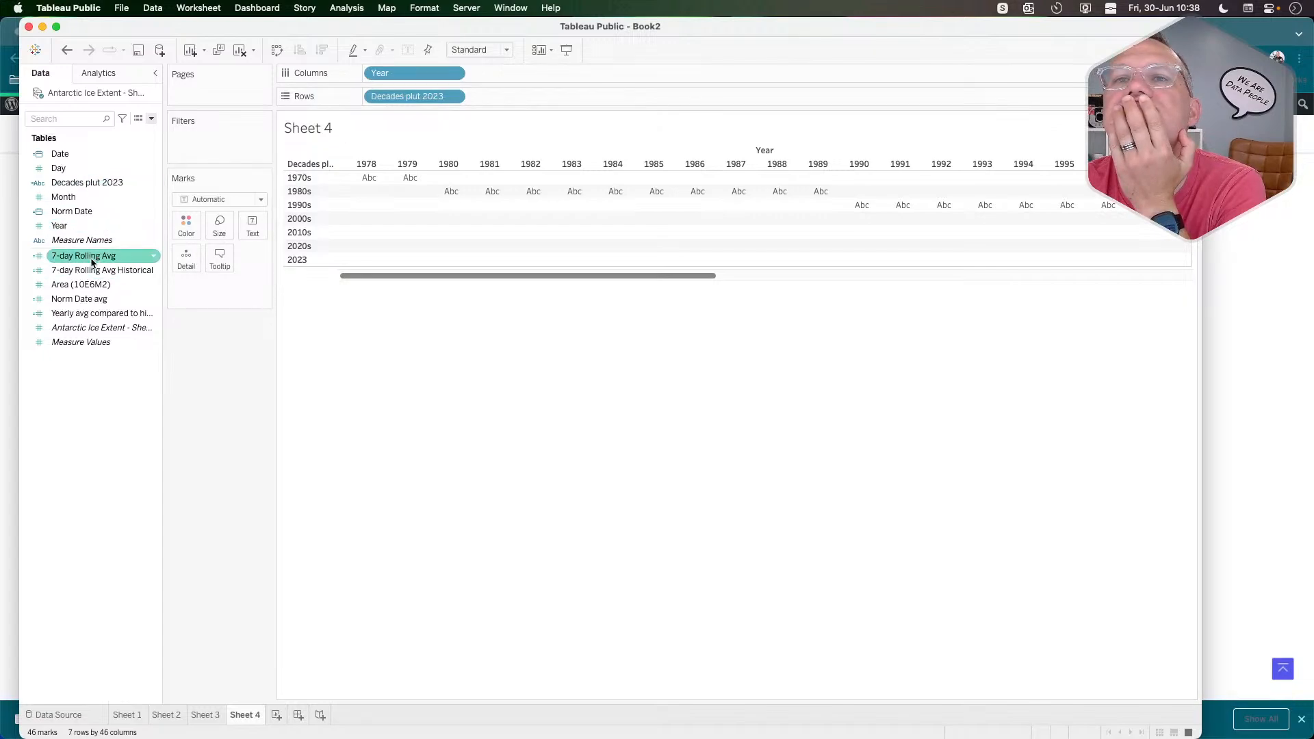
{"action": "left_click_drag", "start_coordinate": [95, 259], "coordinate": [249, 230]}
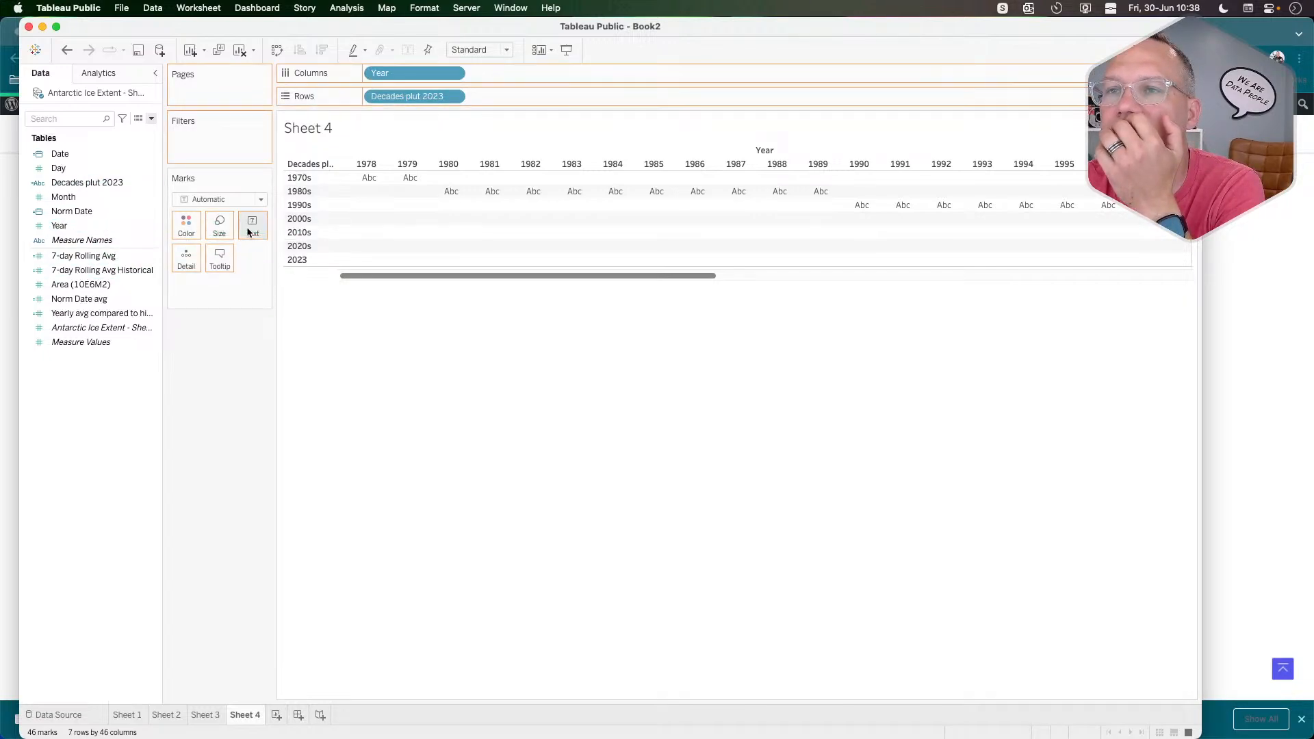
{"action": "left_click", "coordinate": [251, 285]}
{"action": "mouse_move", "coordinate": [260, 428]}
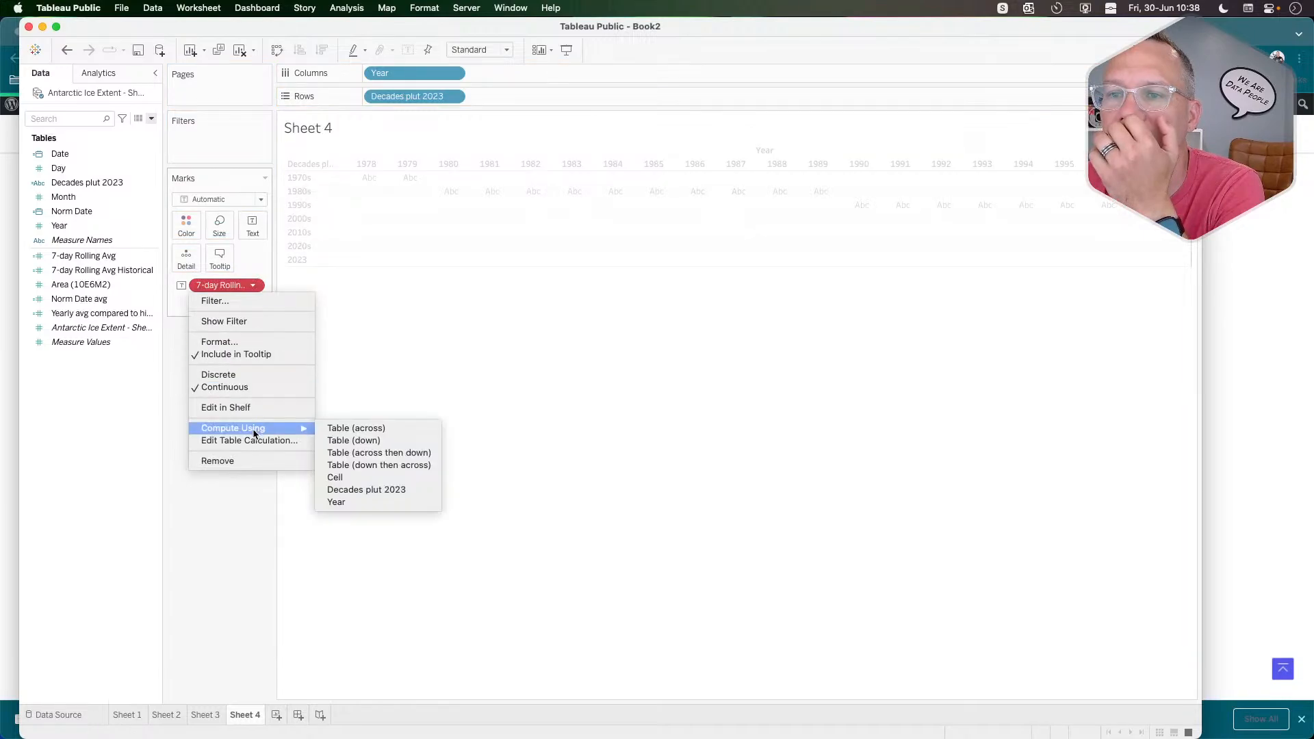
{"action": "left_click", "coordinate": [356, 431]}
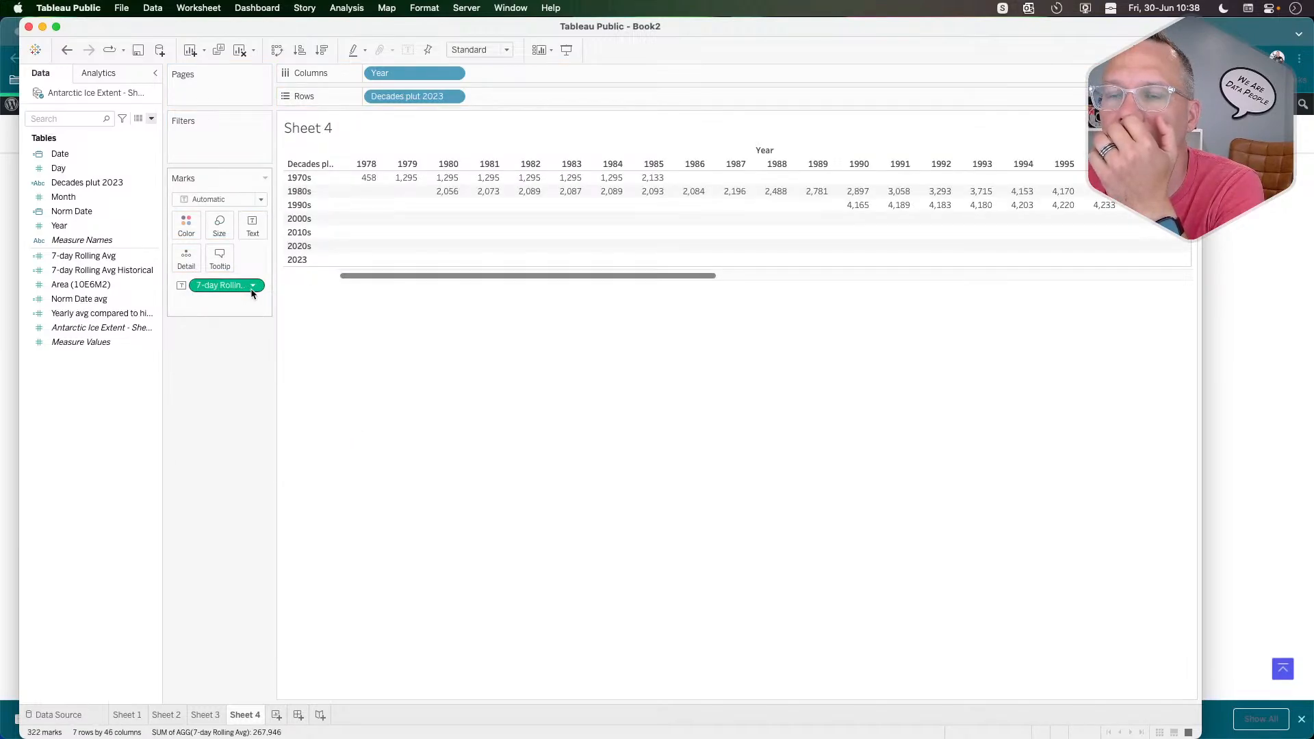
Switch the 7-day Rolling Avg table calculation to compute using Table (down).
{"action": "left_click", "coordinate": [251, 286]}
{"action": "mouse_move", "coordinate": [263, 429]}
{"action": "left_click", "coordinate": [348, 441]}
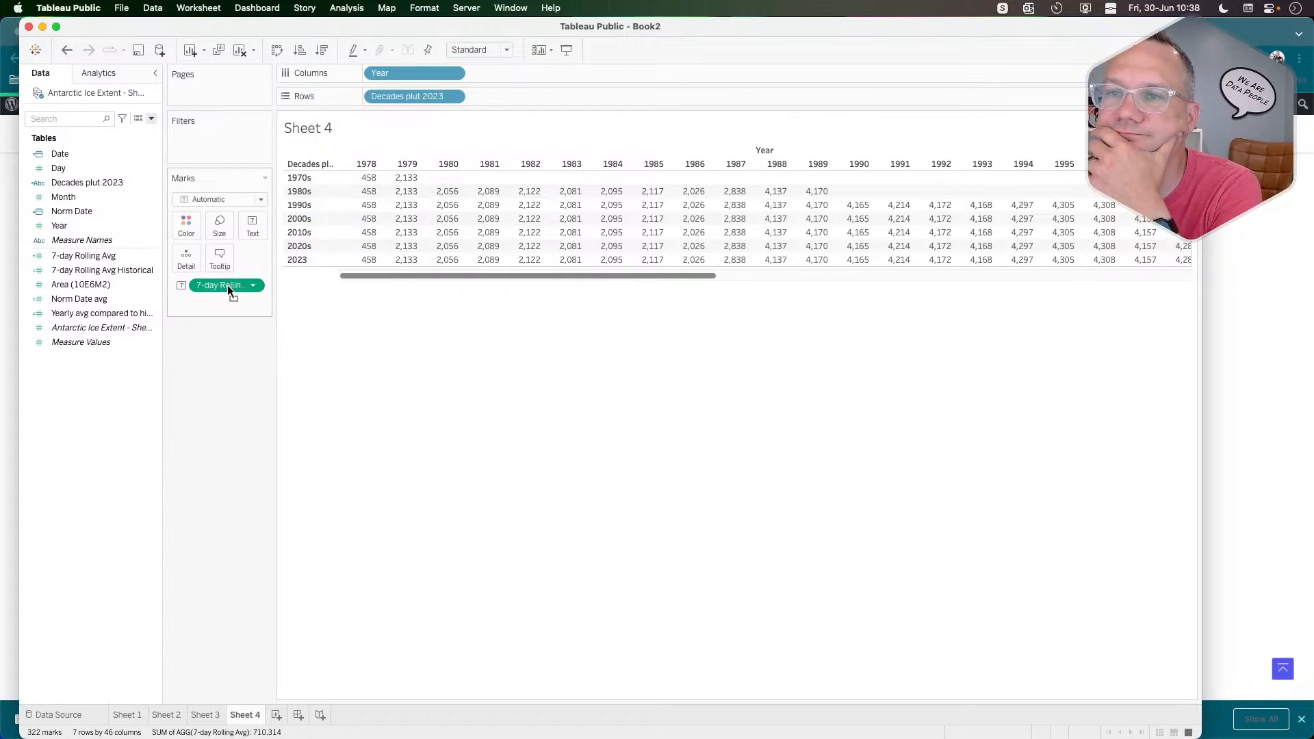
Remove 7-day Rolling Avg and Year from Sheet 4 and go back to Sheet 3.
{"action": "left_click_drag", "start_coordinate": [227, 285], "coordinate": [287, 279]}
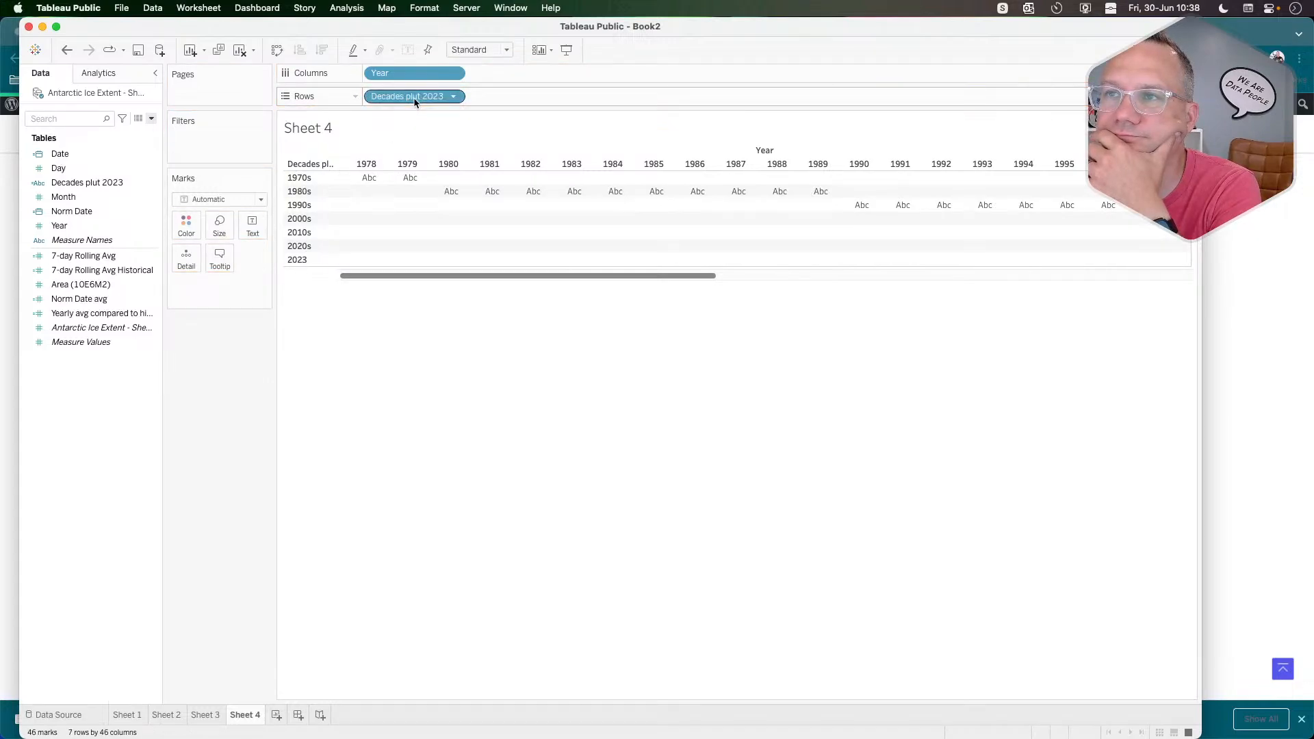
{"action": "left_click_drag", "start_coordinate": [410, 73], "coordinate": [215, 416]}
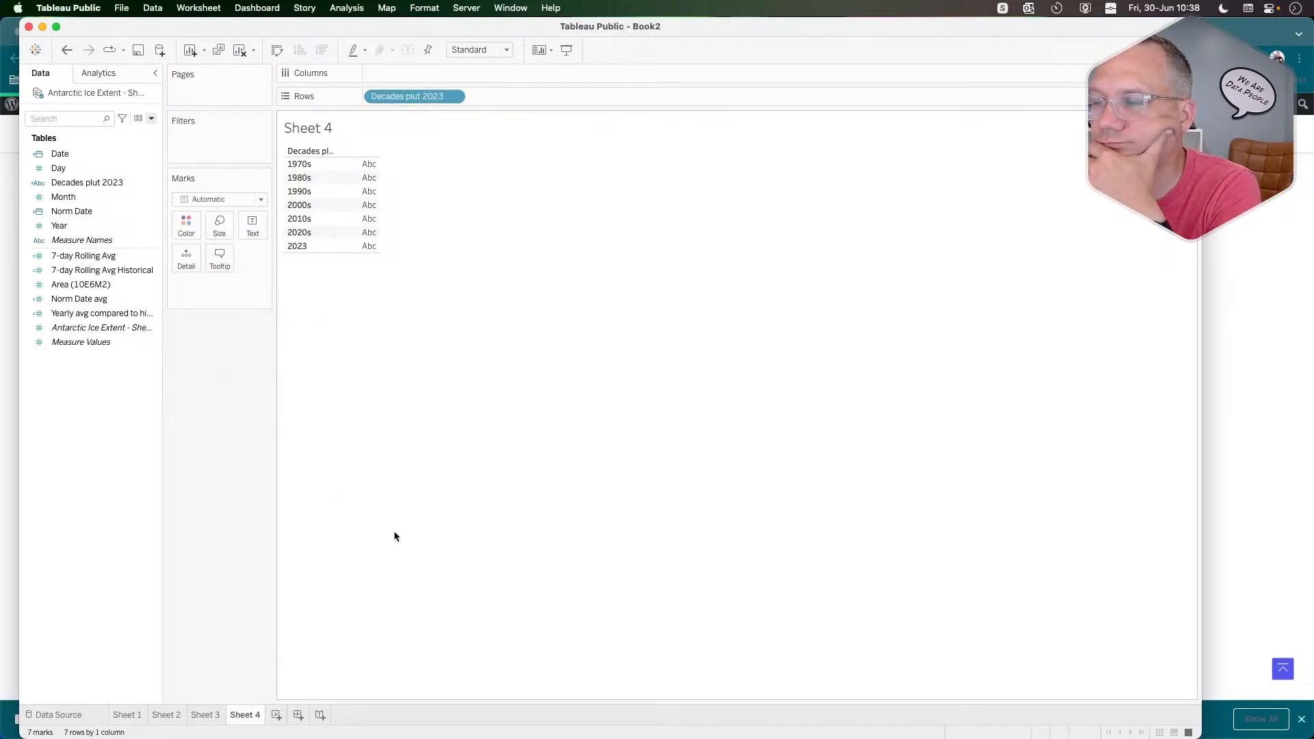
{"action": "left_click", "coordinate": [208, 715]}
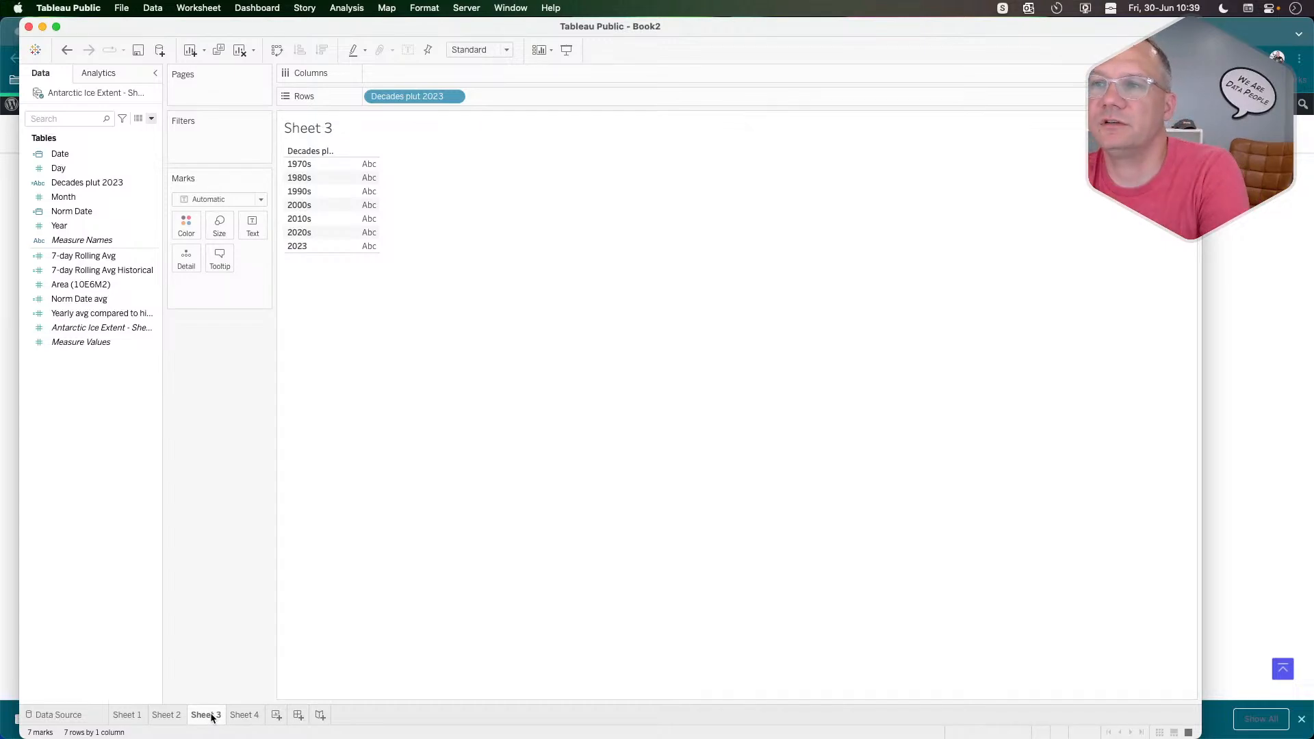
Look over the charts on Sheet 2 and Sheet 1 and return to Sheet 3.
{"action": "left_click", "coordinate": [173, 717]}
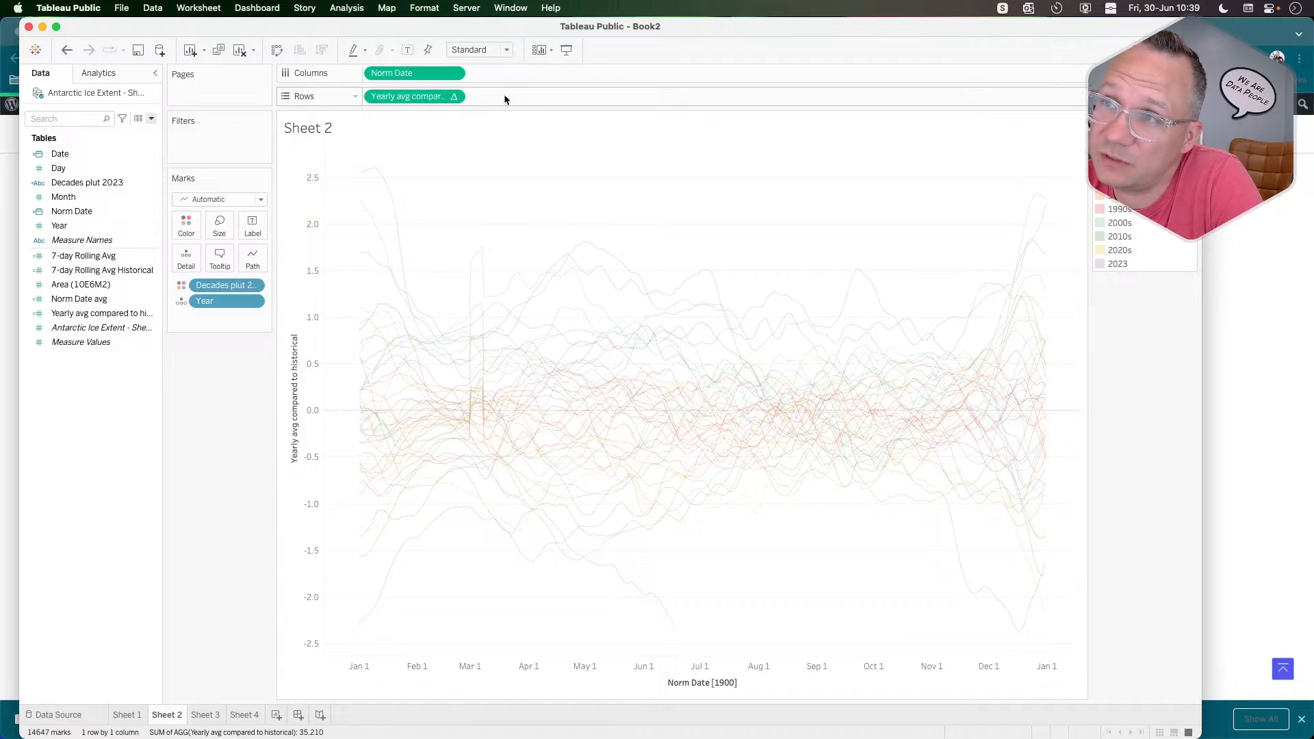
{"action": "left_click", "coordinate": [128, 715]}
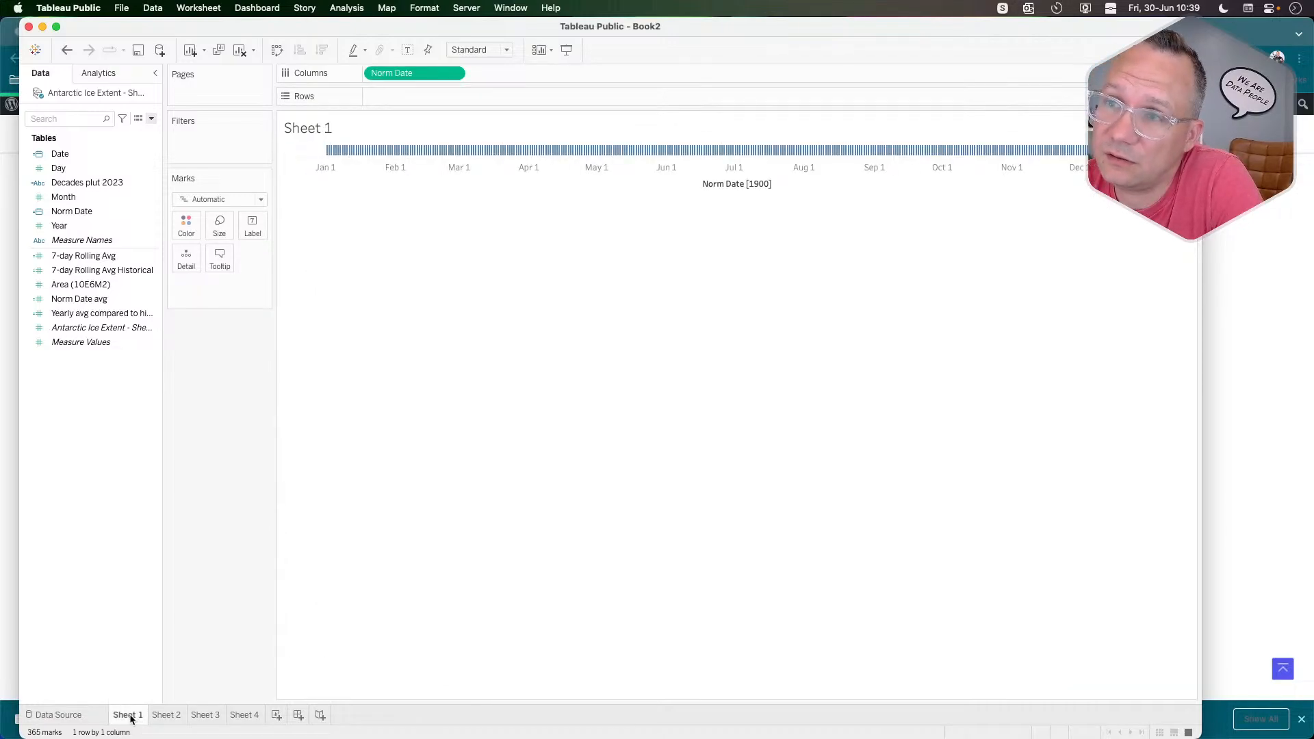
{"action": "left_click", "coordinate": [163, 716]}
{"action": "left_click", "coordinate": [195, 714]}
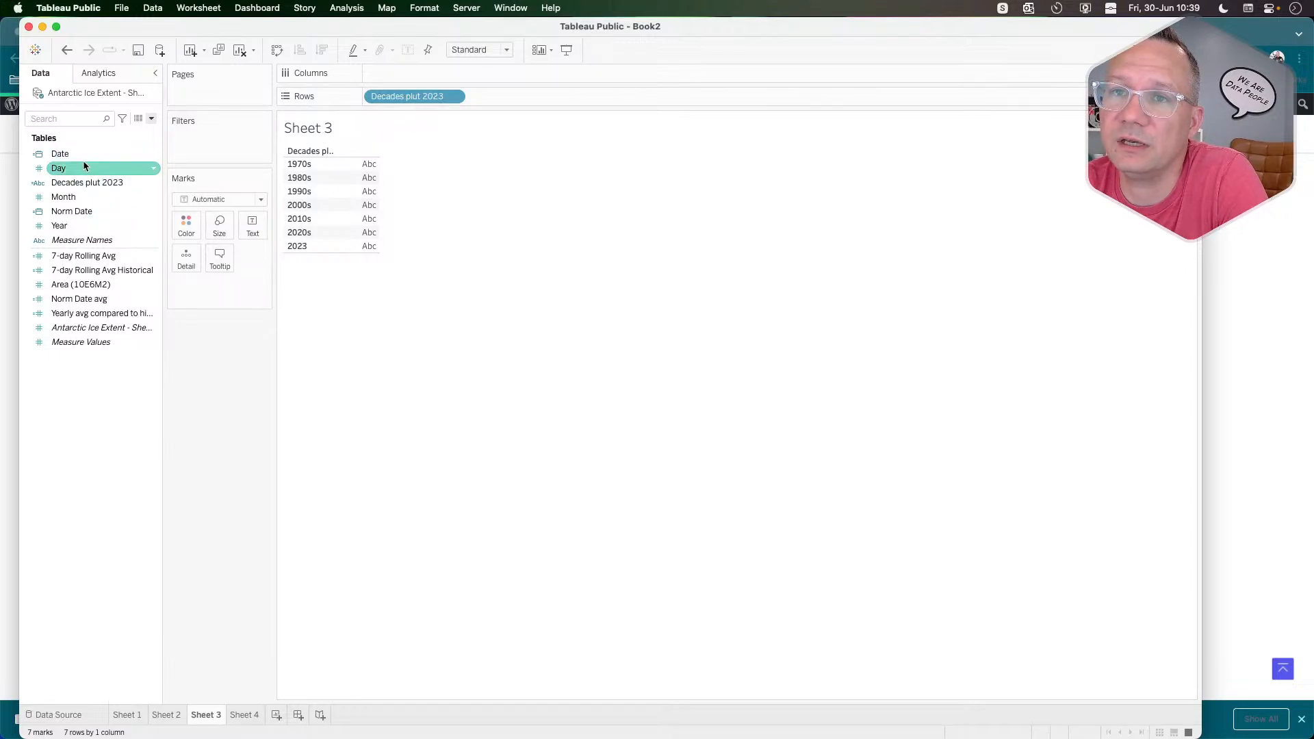
Add Norm Date to Rows as a discrete exact date.
{"action": "left_click_drag", "start_coordinate": [82, 216], "coordinate": [378, 97]}
{"action": "left_click", "coordinate": [454, 98]}
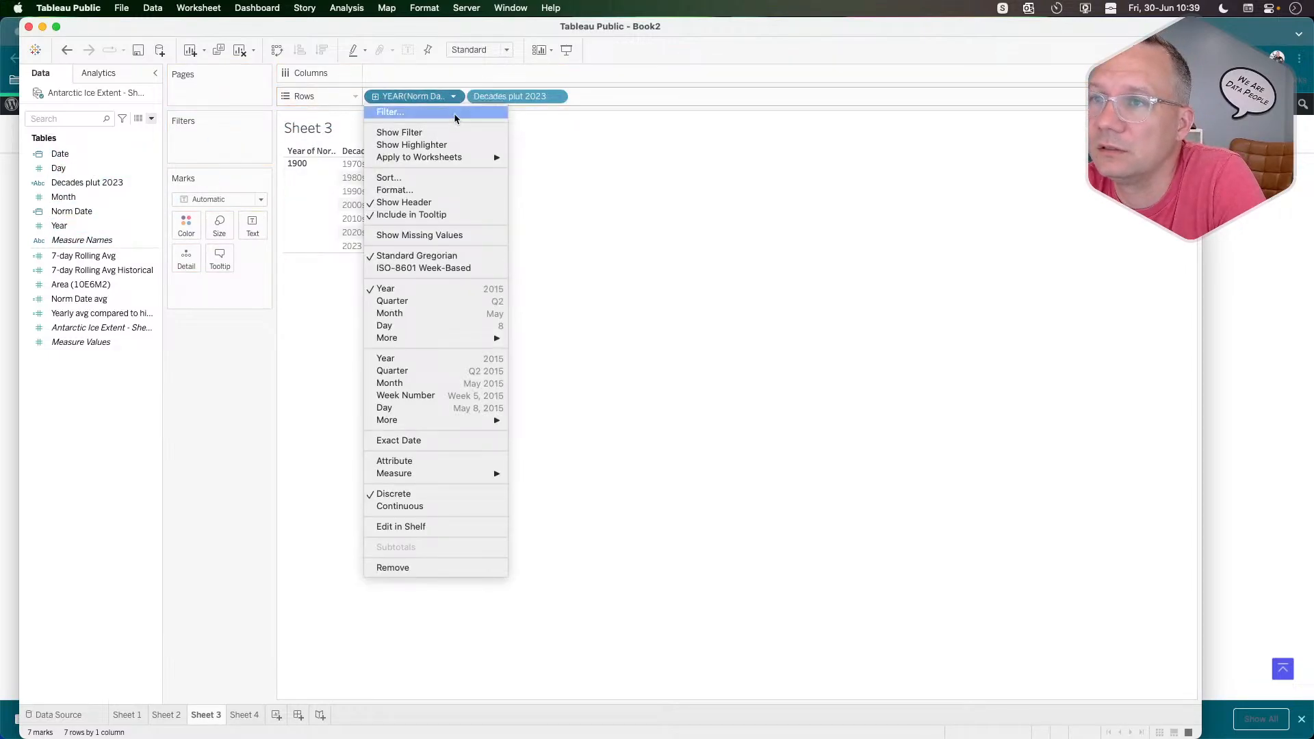
{"action": "left_click", "coordinate": [451, 438]}
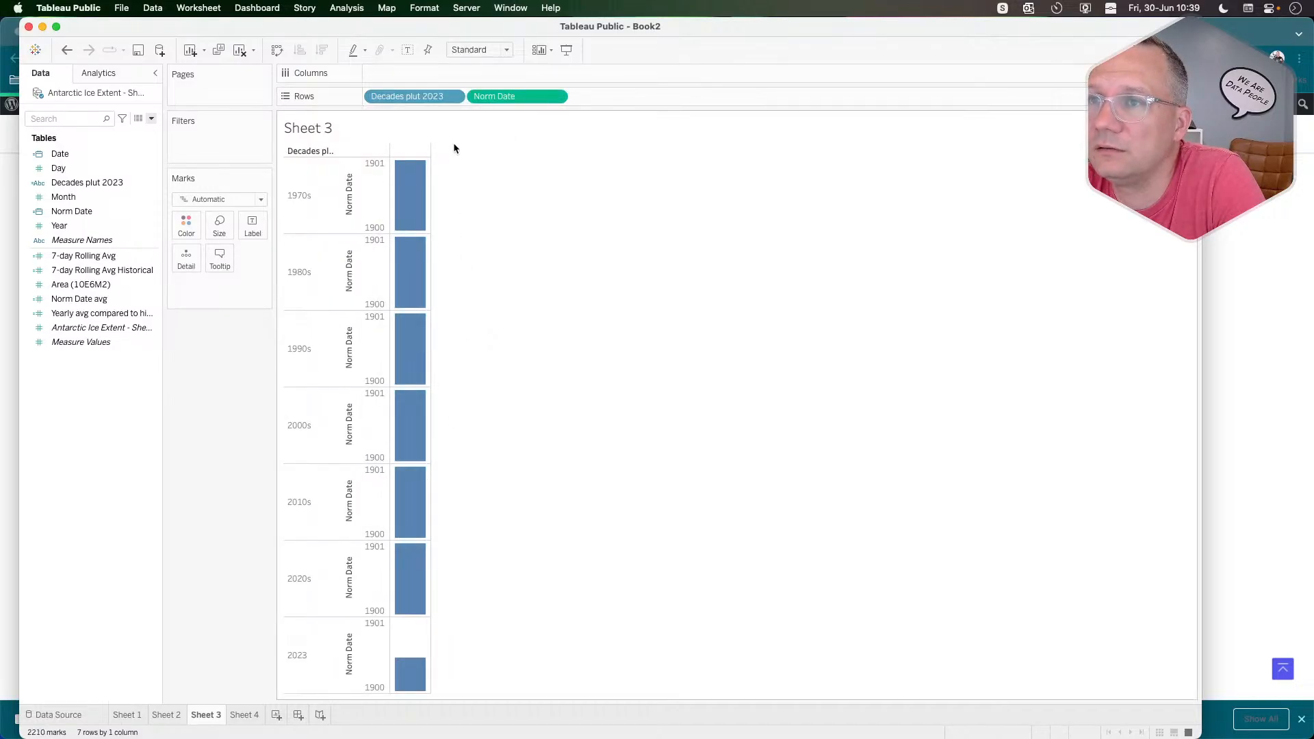
{"action": "left_click", "coordinate": [455, 97]}
{"action": "left_click", "coordinate": [527, 95]}
{"action": "left_click", "coordinate": [557, 96]}
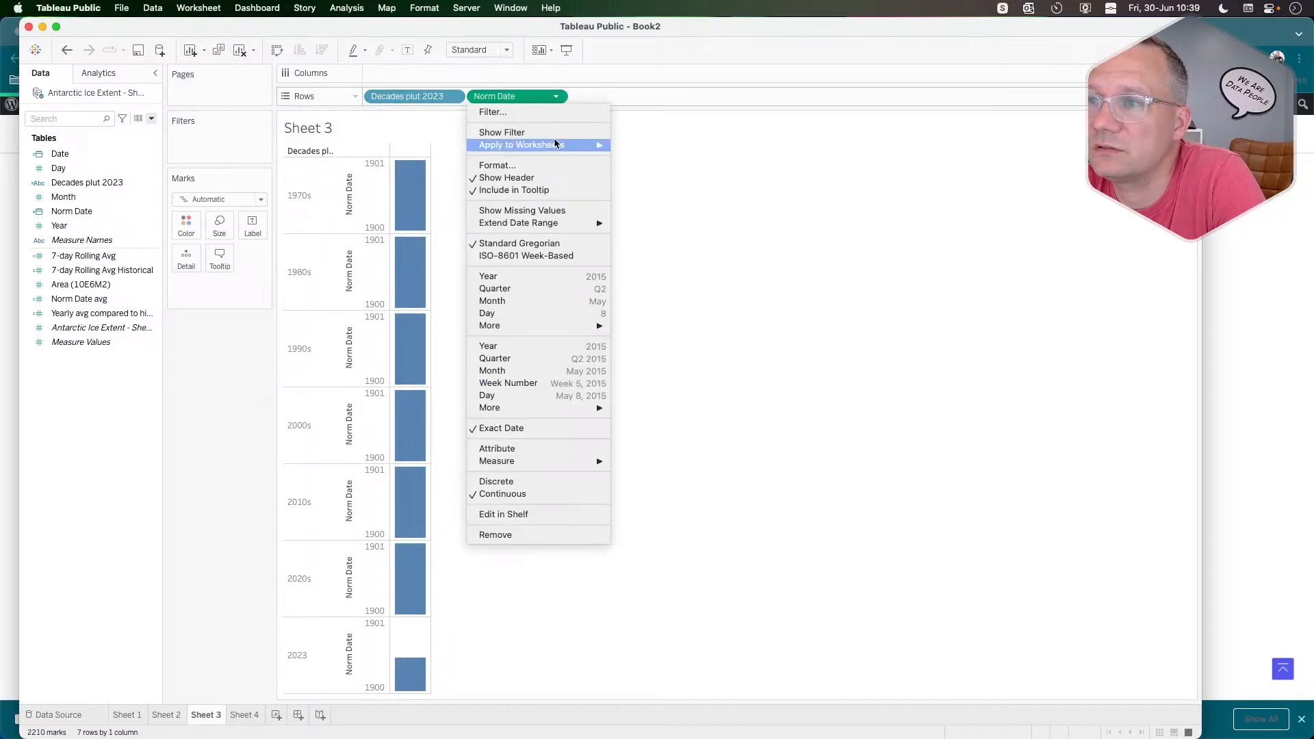
{"action": "left_click", "coordinate": [522, 483]}
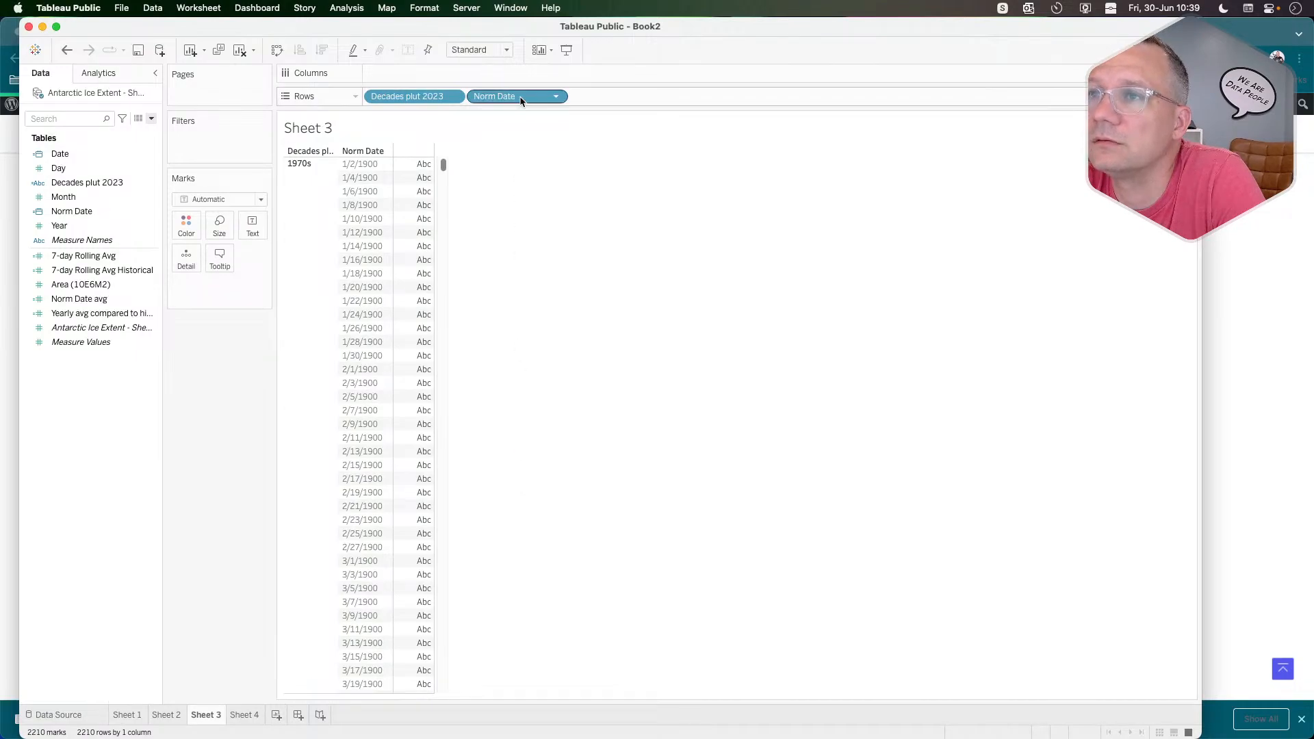
Arrange the table with Norm Date first on Rows and Decades plut 2023 on Columns.
{"action": "left_click_drag", "start_coordinate": [523, 96], "coordinate": [387, 96]}
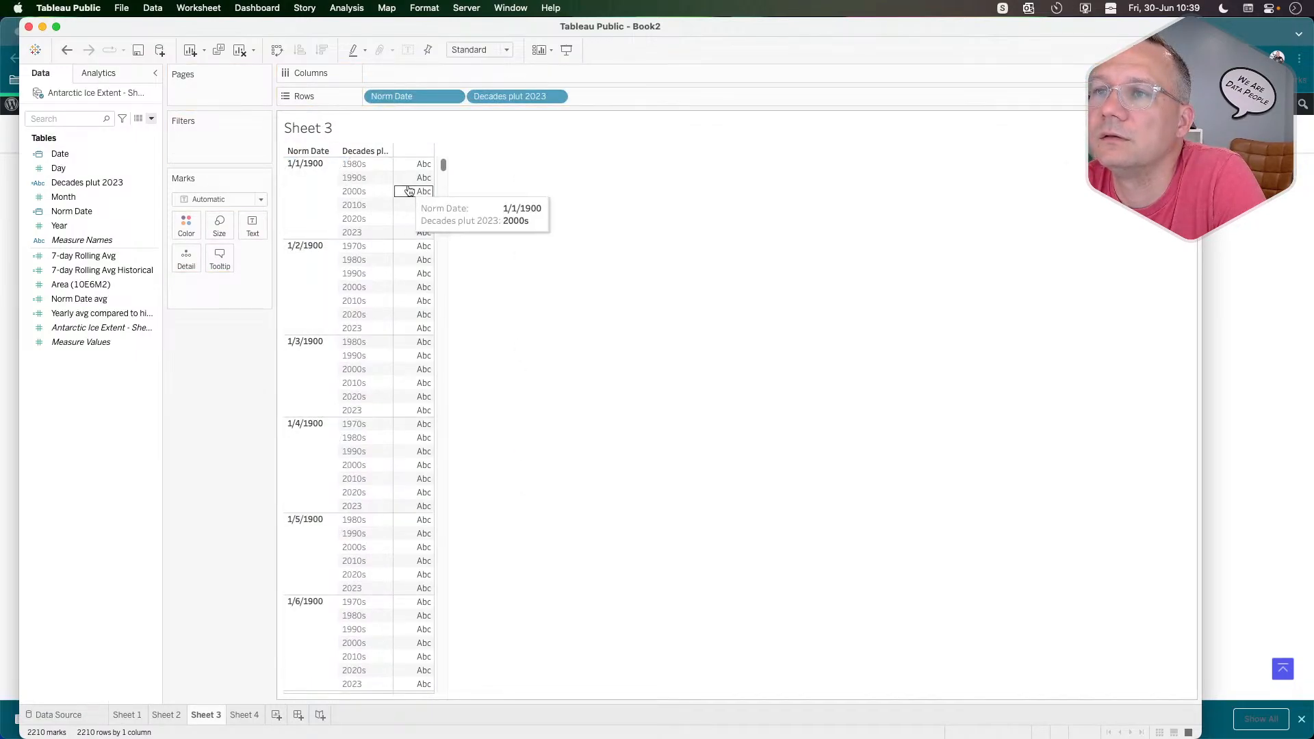
{"action": "left_click_drag", "start_coordinate": [506, 99], "coordinate": [509, 77]}
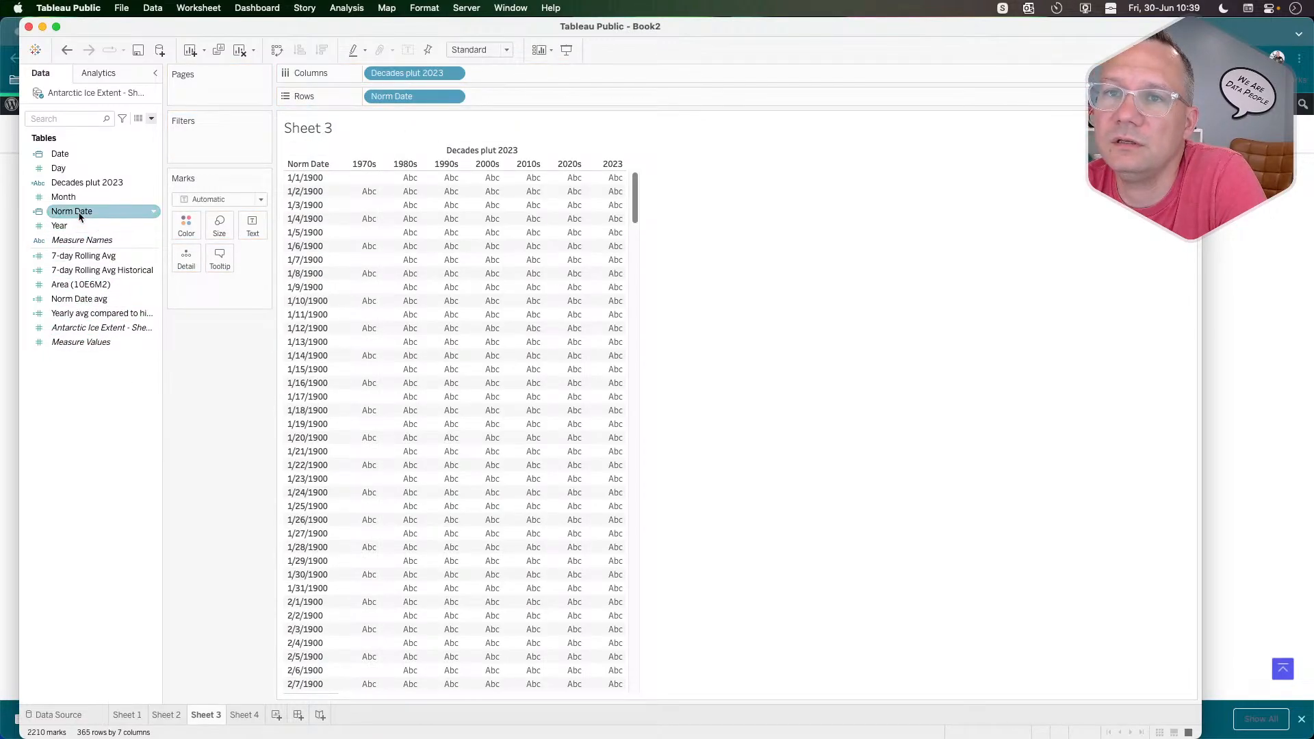
{"action": "left_click_drag", "start_coordinate": [80, 216], "coordinate": [355, 71]}
{"action": "left_click", "coordinate": [356, 73]}
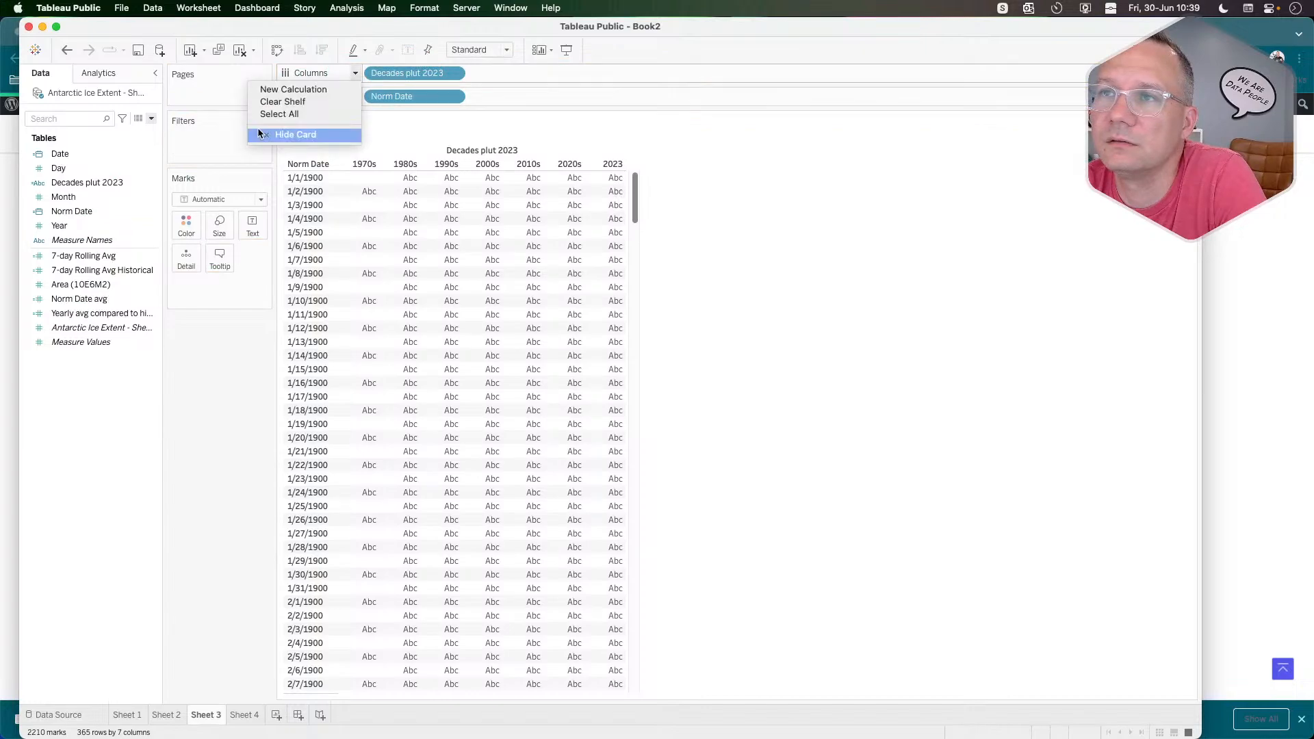
{"action": "key", "text": "Escape"}
Add Year to Columns after Decades plut 2023 as a discrete dimension.
{"action": "left_click", "coordinate": [87, 225]}
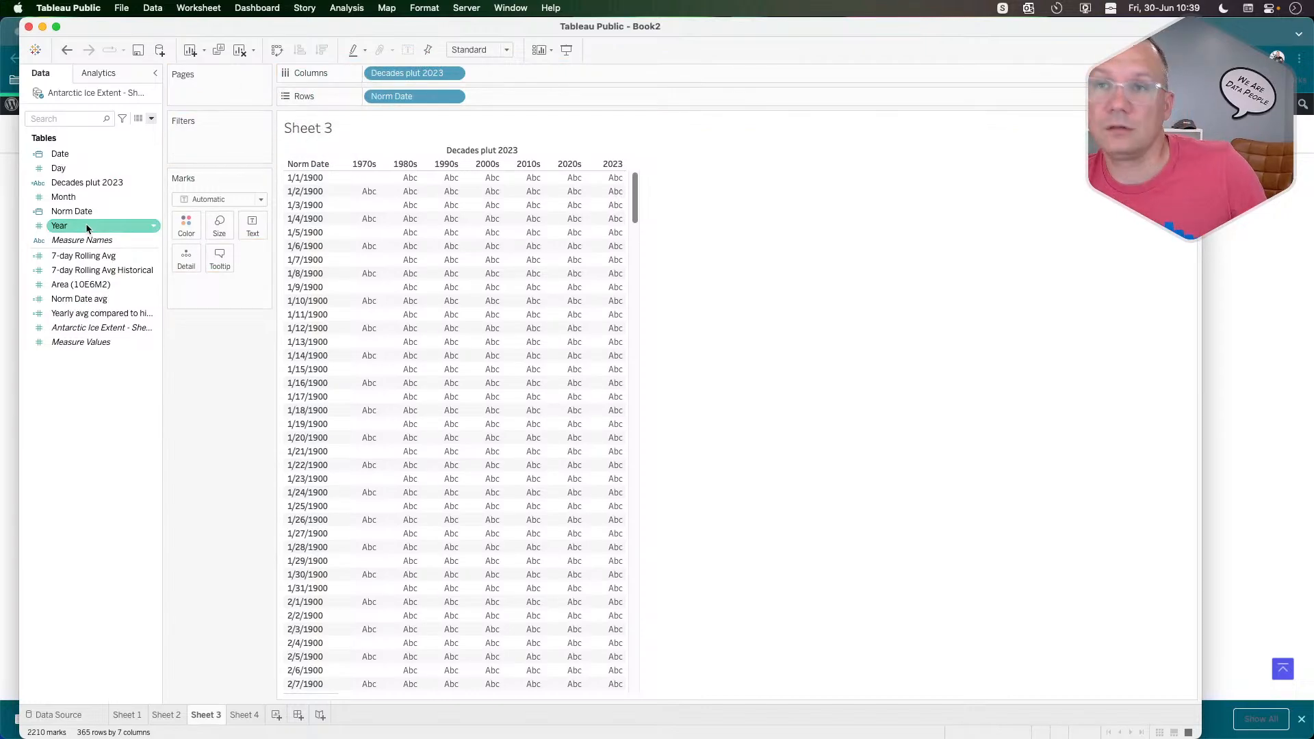
{"action": "left_click_drag", "start_coordinate": [87, 228], "coordinate": [421, 75]}
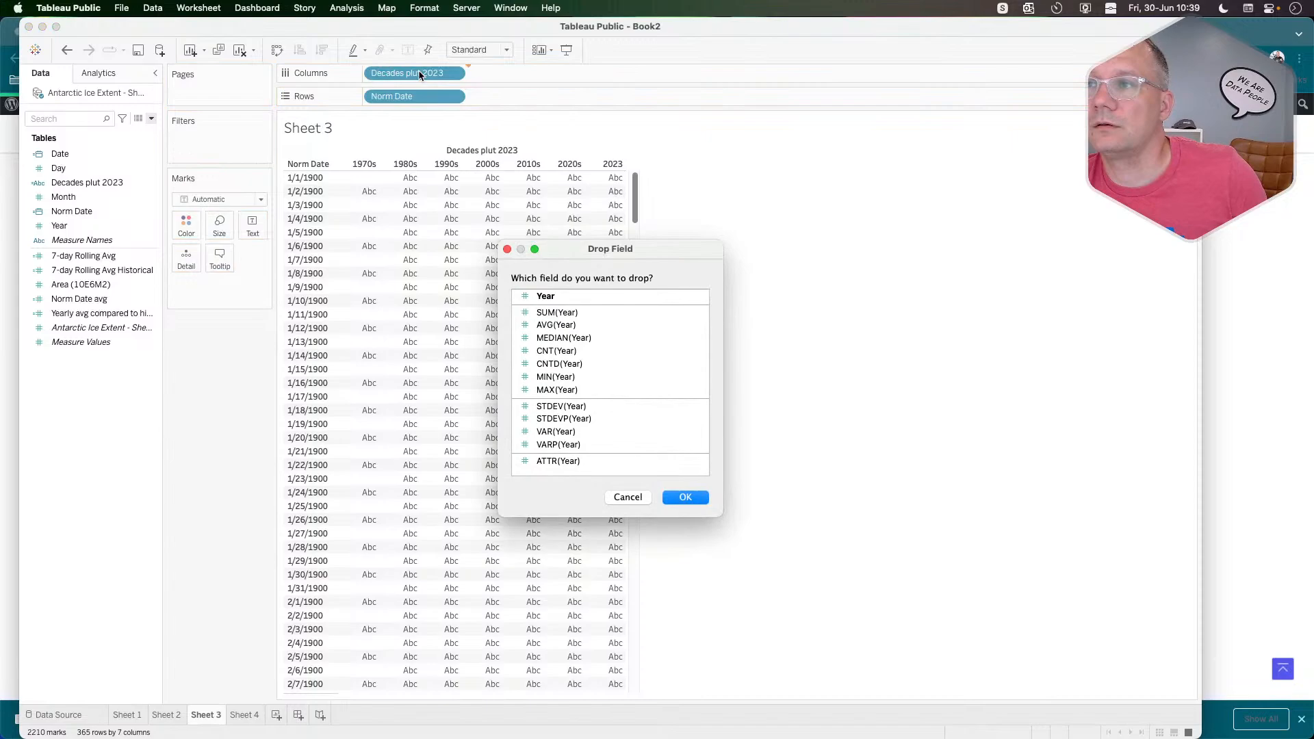
{"action": "left_click", "coordinate": [686, 497]}
{"action": "left_click", "coordinate": [556, 73]}
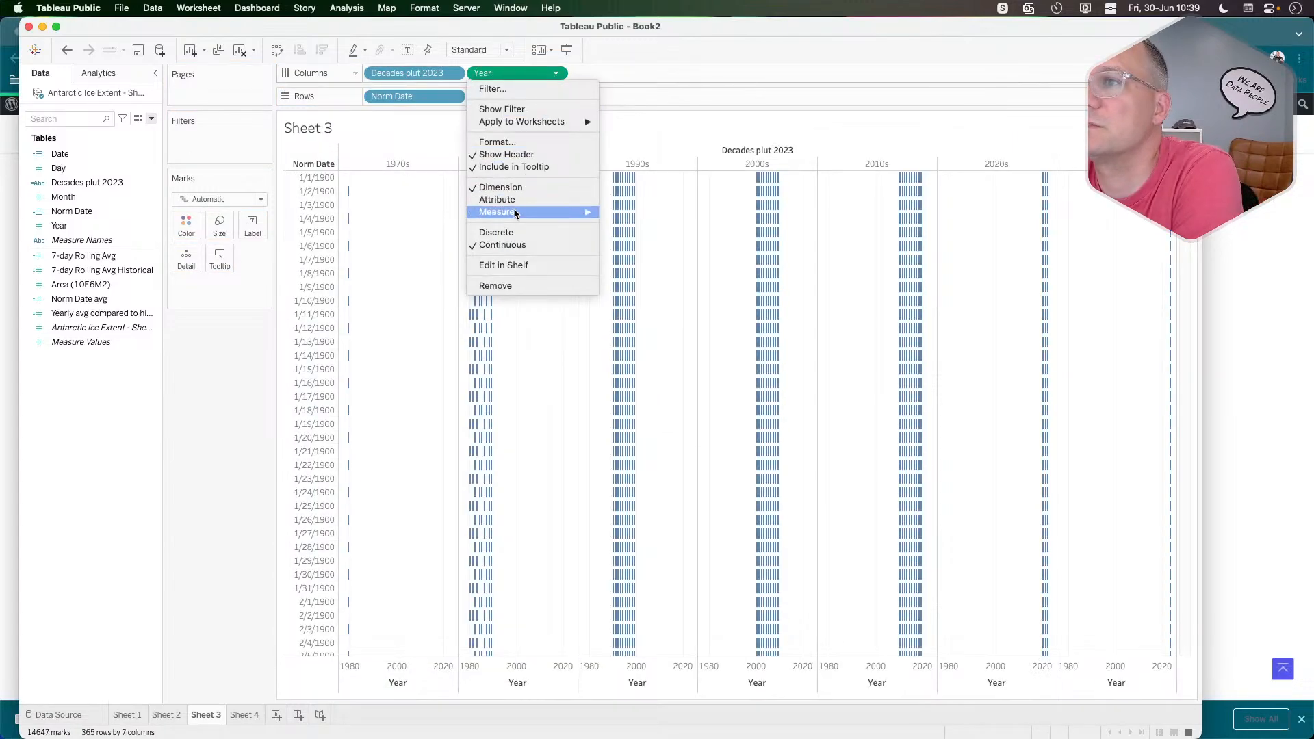
{"action": "left_click", "coordinate": [510, 232]}
{"action": "mouse_move", "coordinate": [503, 76]}
{"action": "left_mouse_down"}
{"action": "mouse_move", "coordinate": [376, 74]}
{"action": "mouse_move", "coordinate": [532, 72]}
{"action": "mouse_move", "coordinate": [515, 76]}
{"action": "left_mouse_up"}
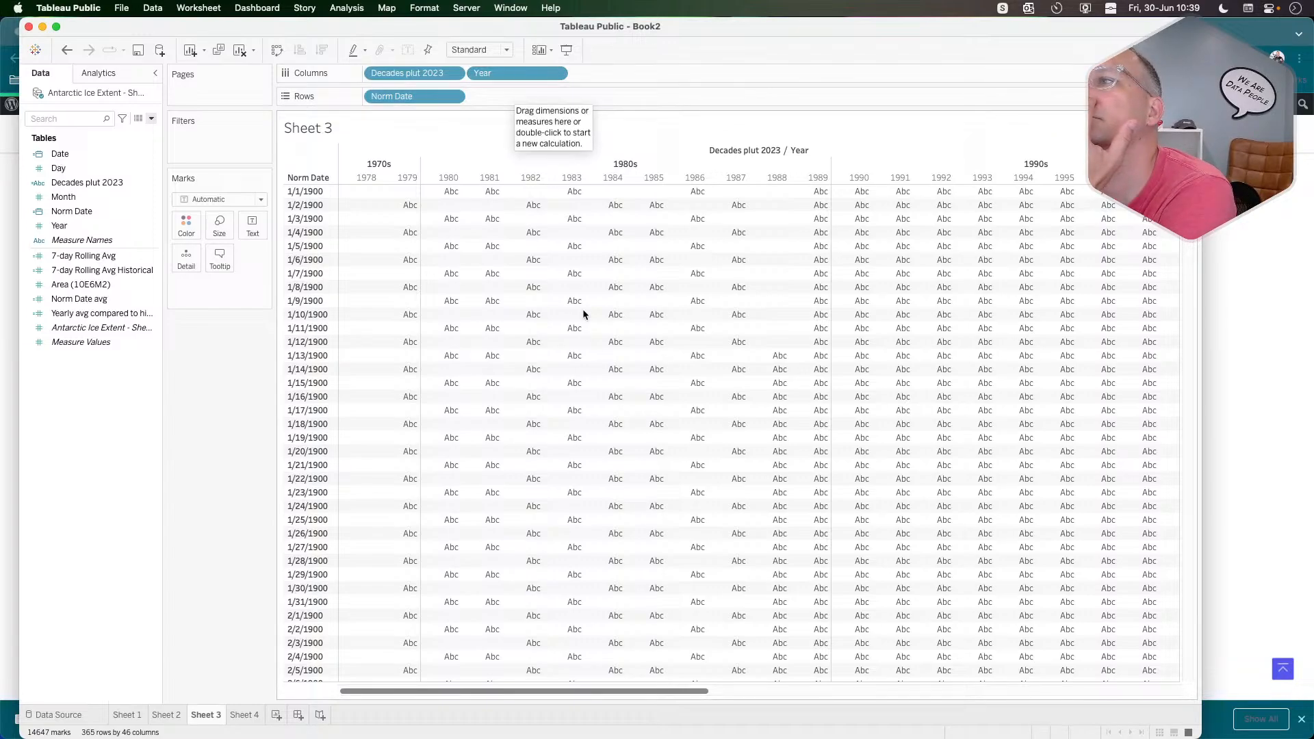
Show 7-day Rolling Avg as text in the Norm Date by decade and year table.
{"action": "scroll", "coordinate": [582, 309], "scroll_direction": "right", "scroll_amount": 5}
{"action": "scroll", "coordinate": [583, 313], "scroll_direction": "right", "scroll_amount": 4}
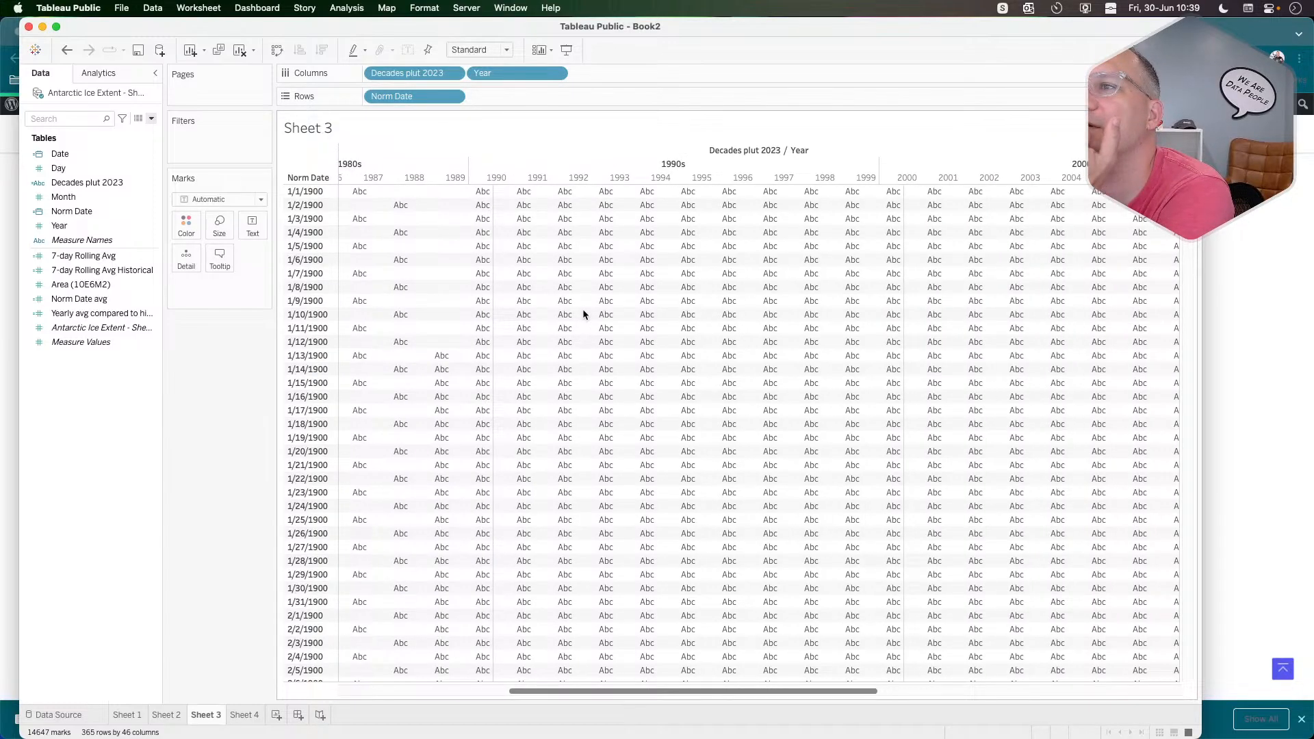
{"action": "scroll", "coordinate": [584, 314], "scroll_direction": "right", "scroll_amount": 3}
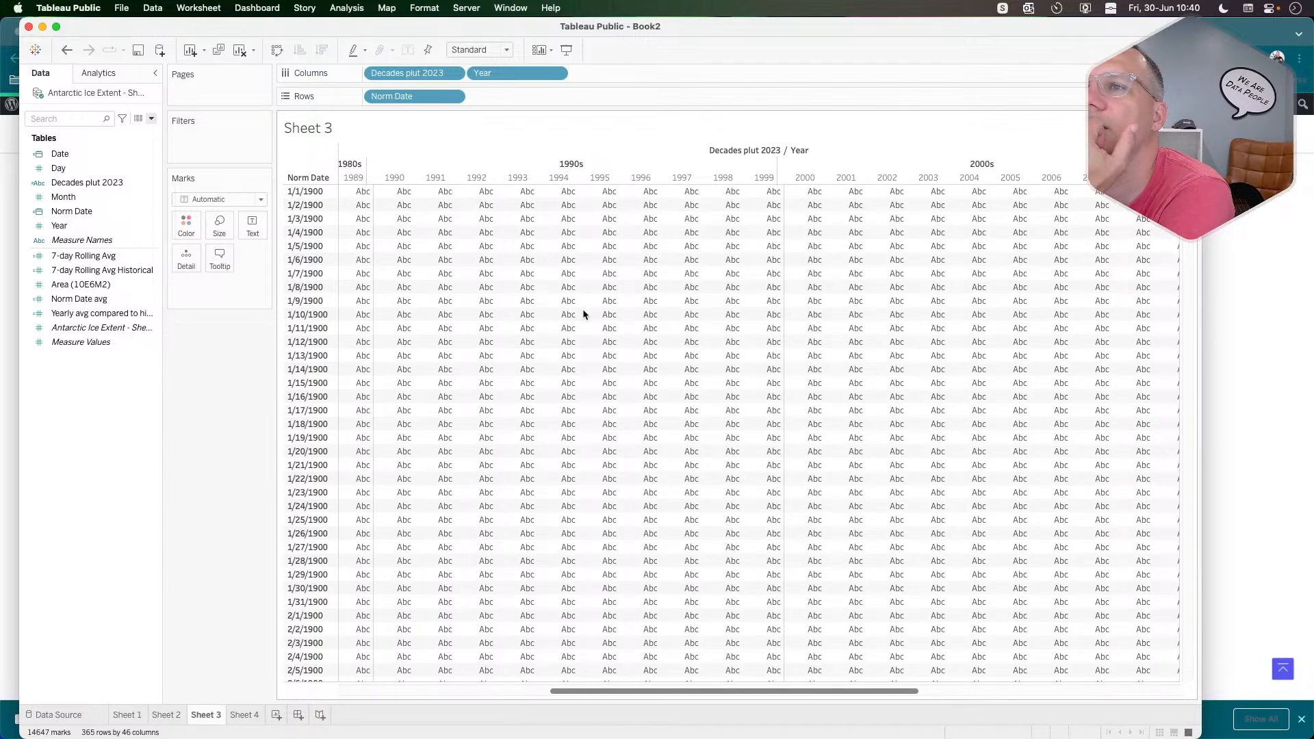
{"action": "scroll", "coordinate": [584, 314], "scroll_direction": "left", "scroll_amount": 1}
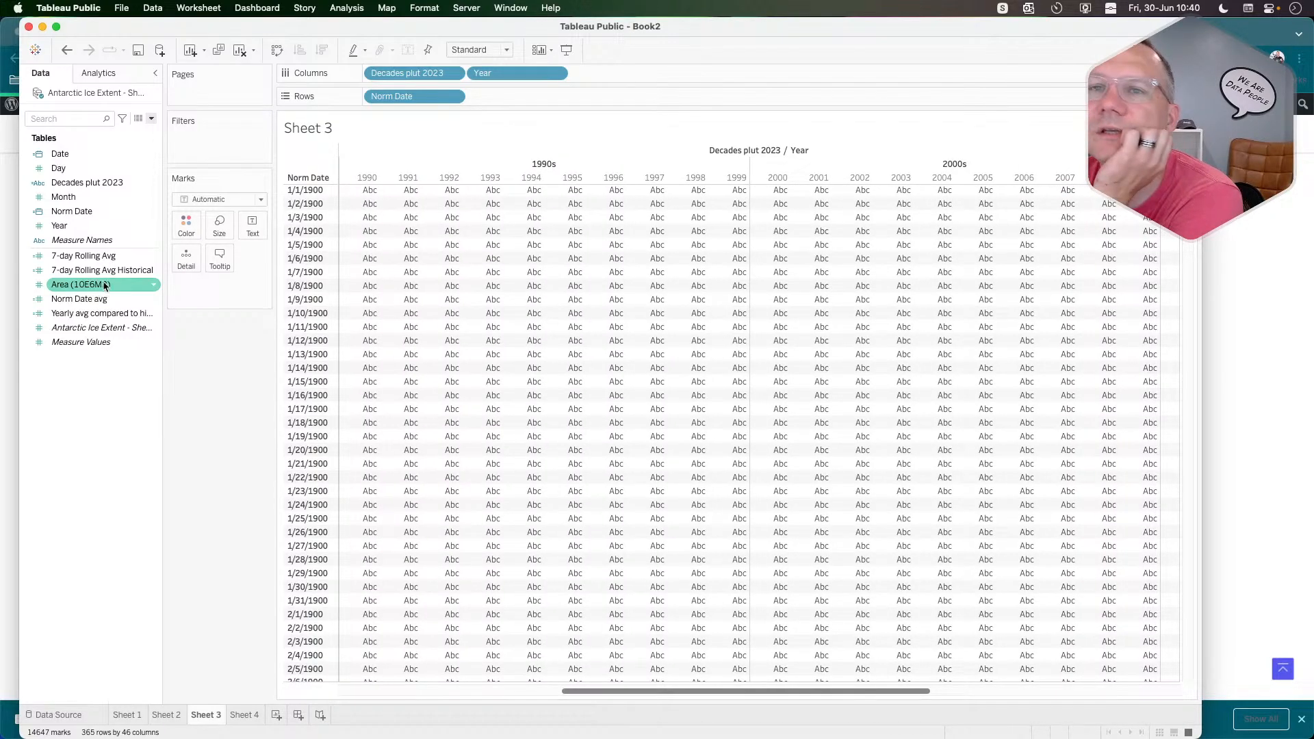
{"action": "left_click_drag", "start_coordinate": [87, 257], "coordinate": [251, 225]}
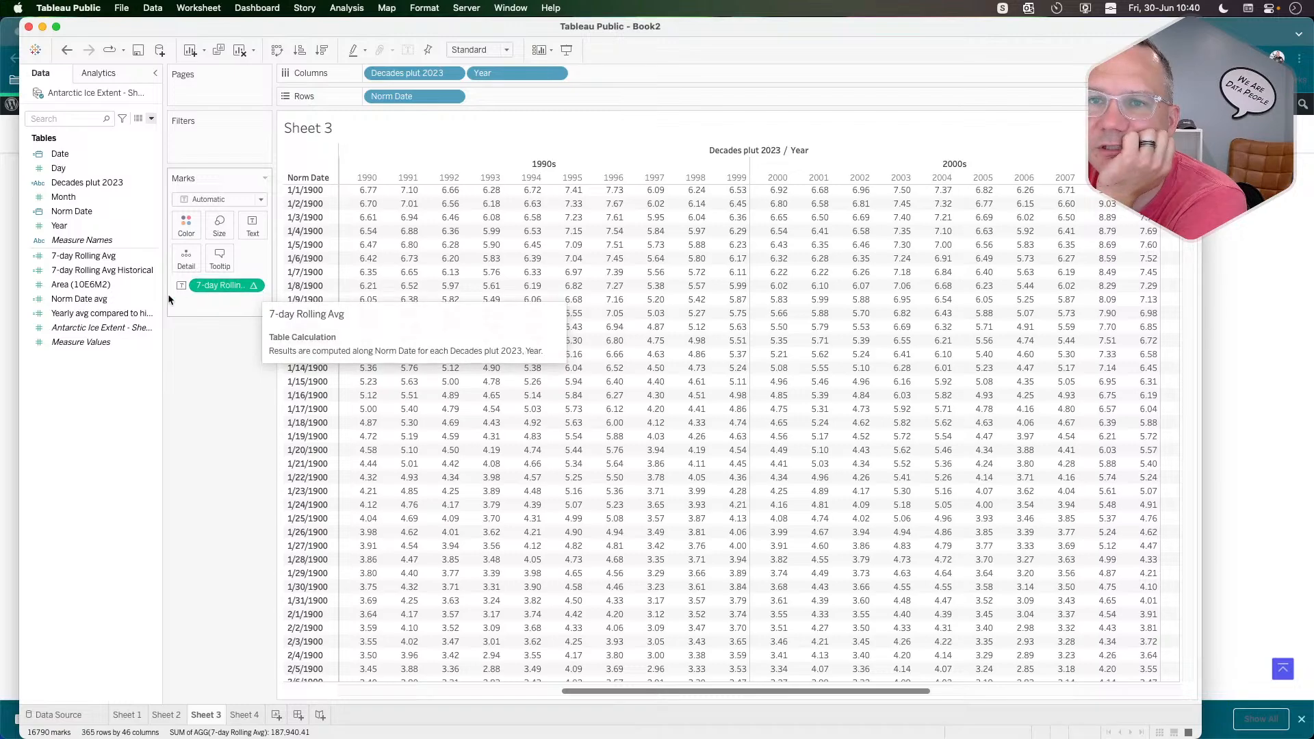
Review the formula of the Norm Date avg calculated field and close it without changes.
{"action": "right_click", "coordinate": [81, 303]}
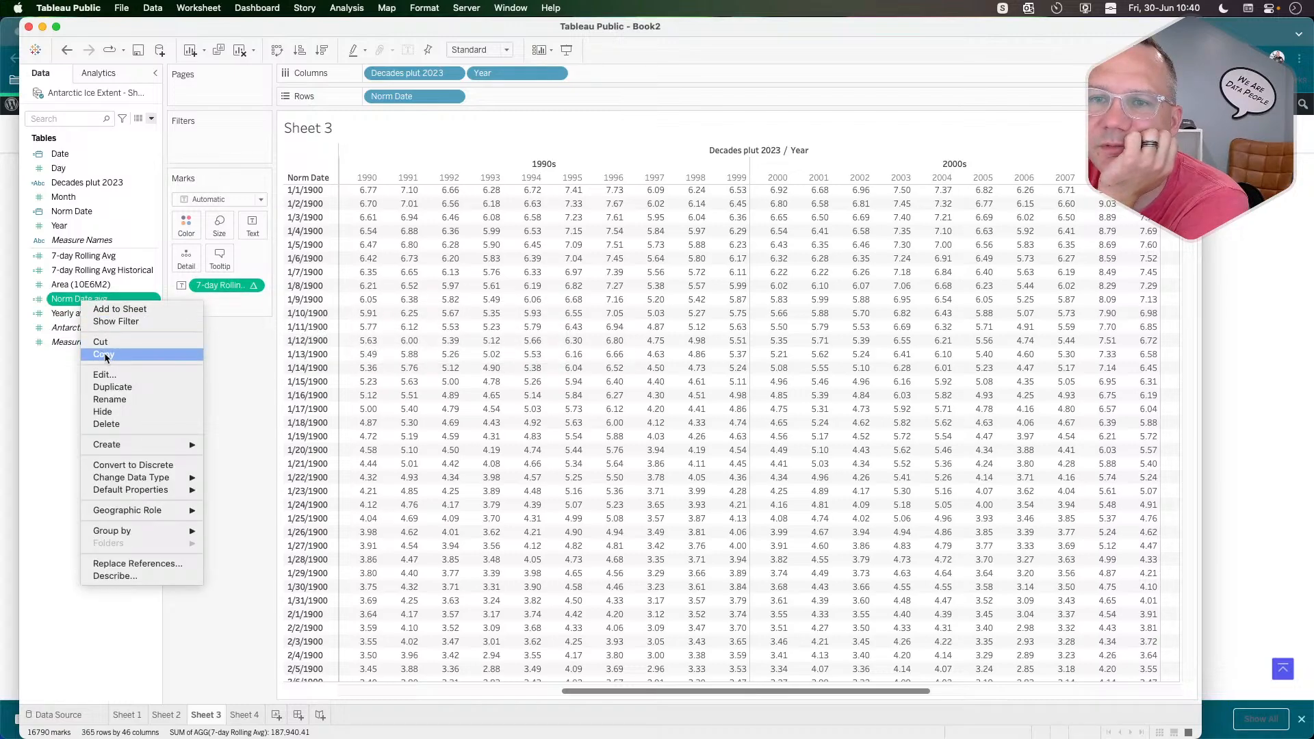
{"action": "left_click", "coordinate": [113, 377]}
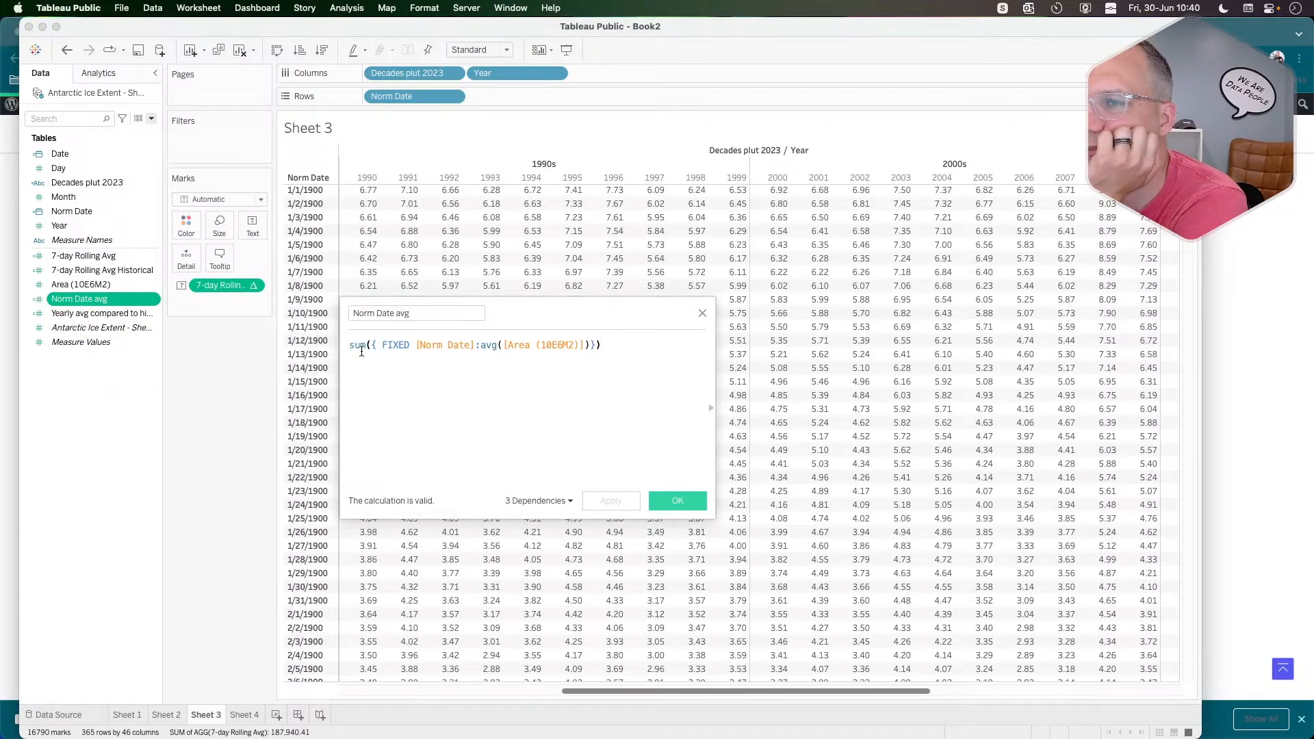
{"action": "left_click", "coordinate": [702, 314]}
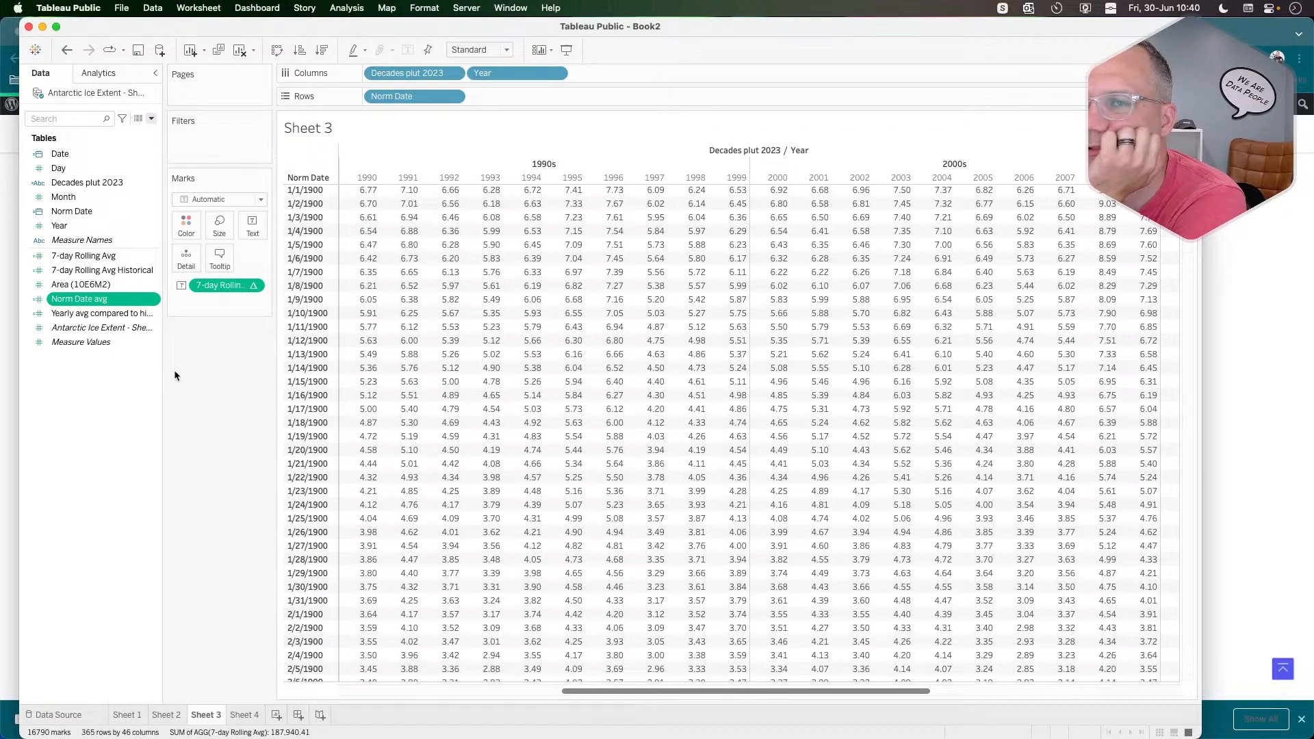
{"action": "right_click", "coordinate": [90, 302]}
{"action": "left_click", "coordinate": [127, 377]}
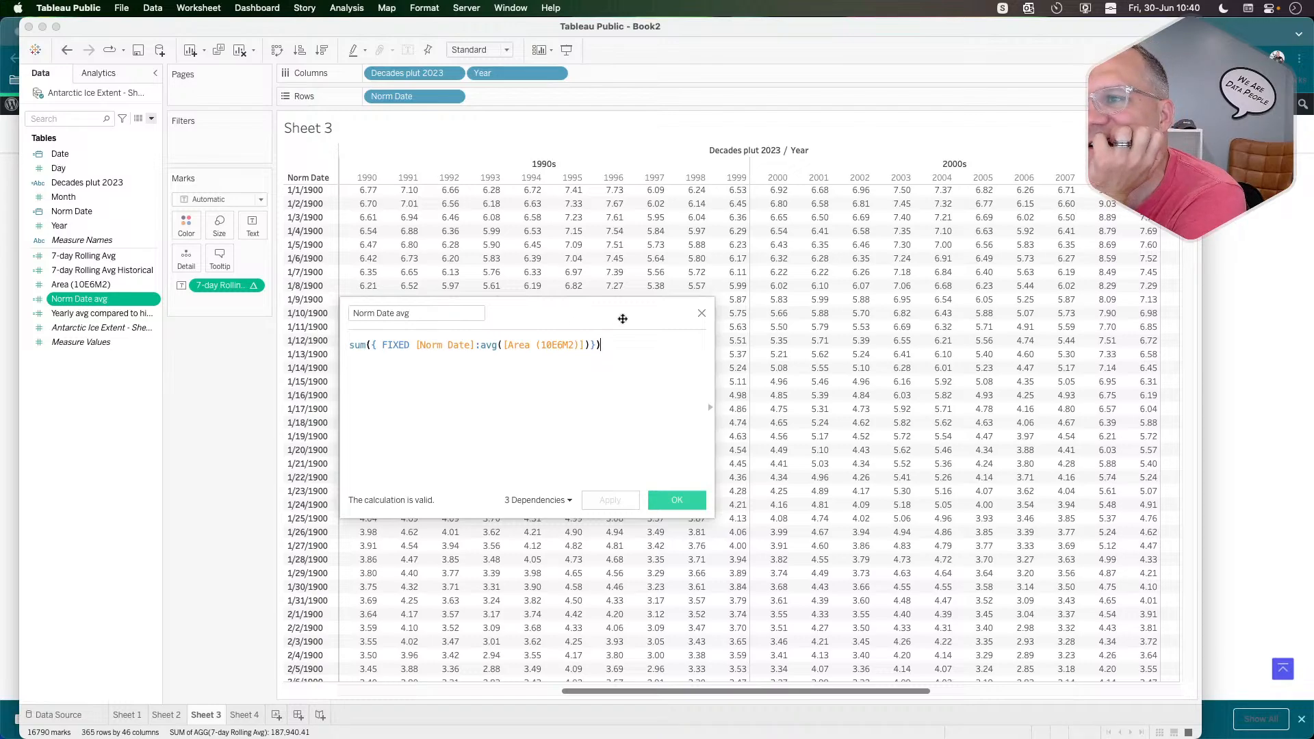
{"action": "left_click", "coordinate": [701, 314]}
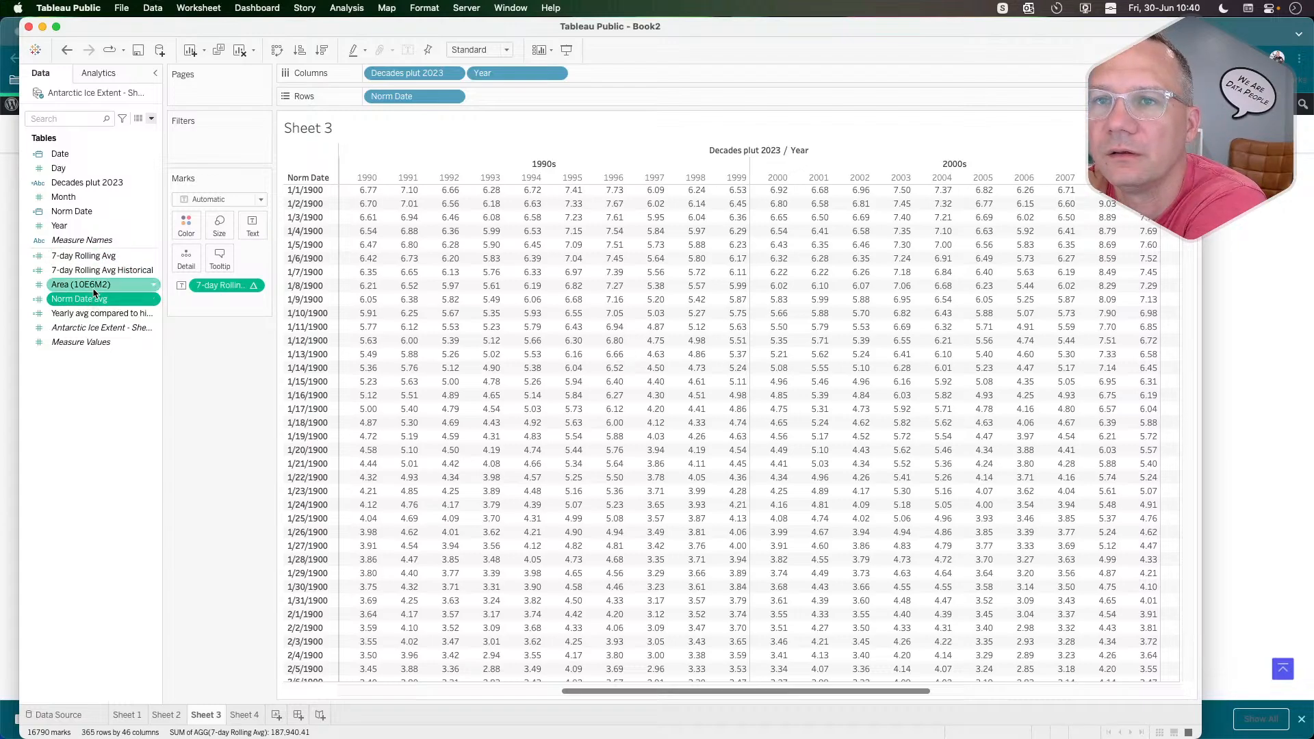
Add 7-day Rolling Avg Historical to the table and move Measure Names from Rows to Columns after Year.
{"action": "double_click", "coordinate": [101, 272]}
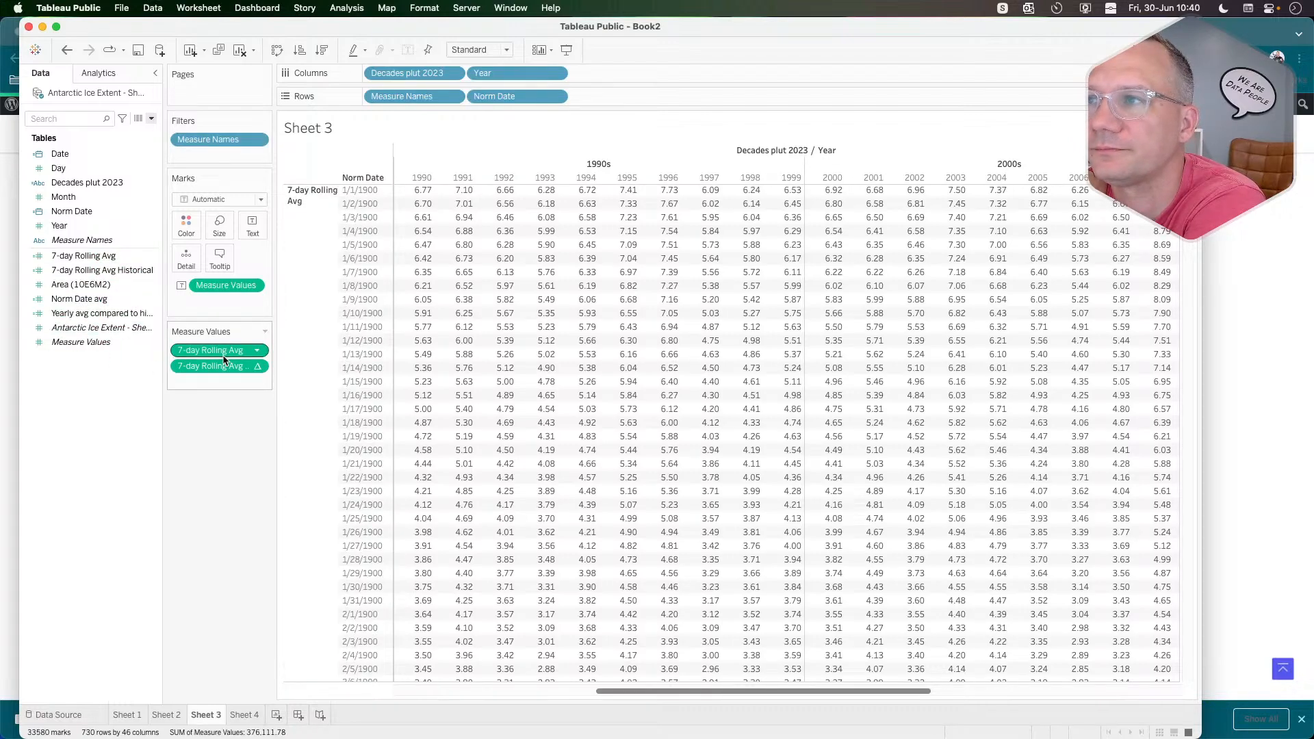
{"action": "left_click_drag", "start_coordinate": [418, 97], "coordinate": [632, 70]}
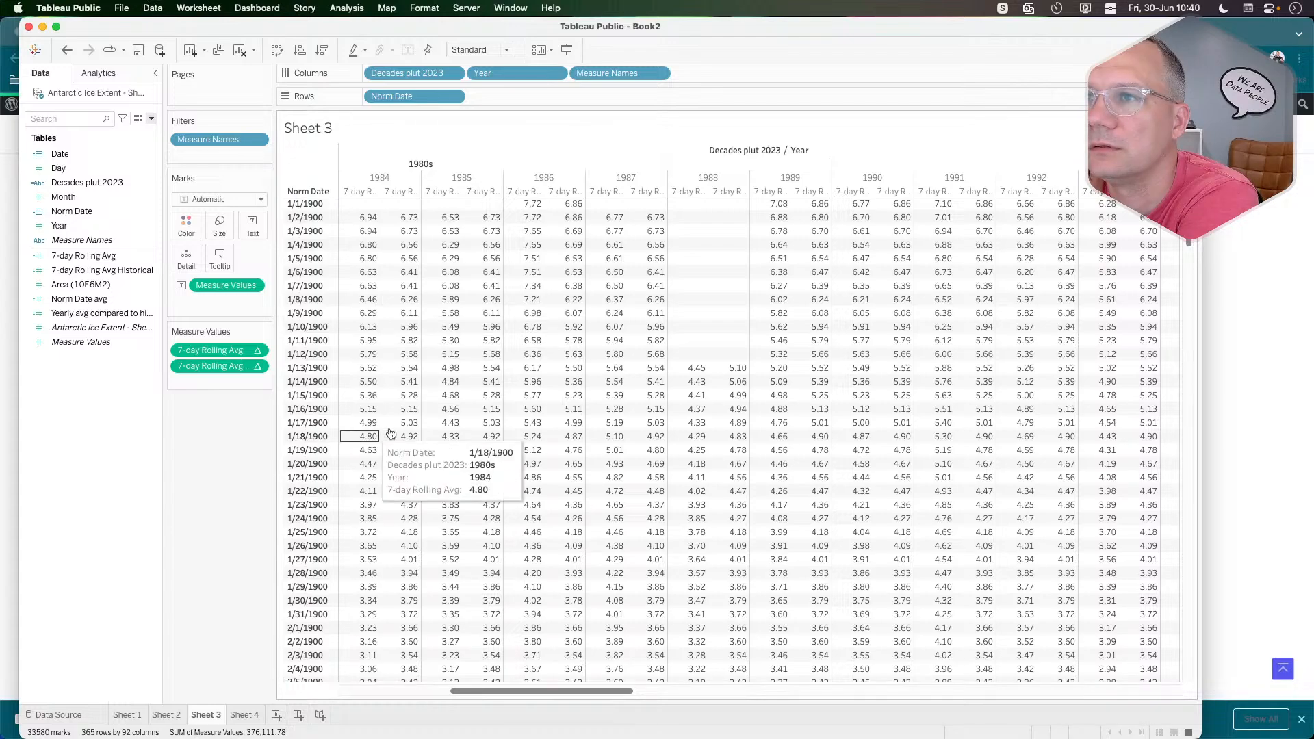
{"action": "scroll", "coordinate": [391, 434], "scroll_direction": "right", "scroll_amount": 10}
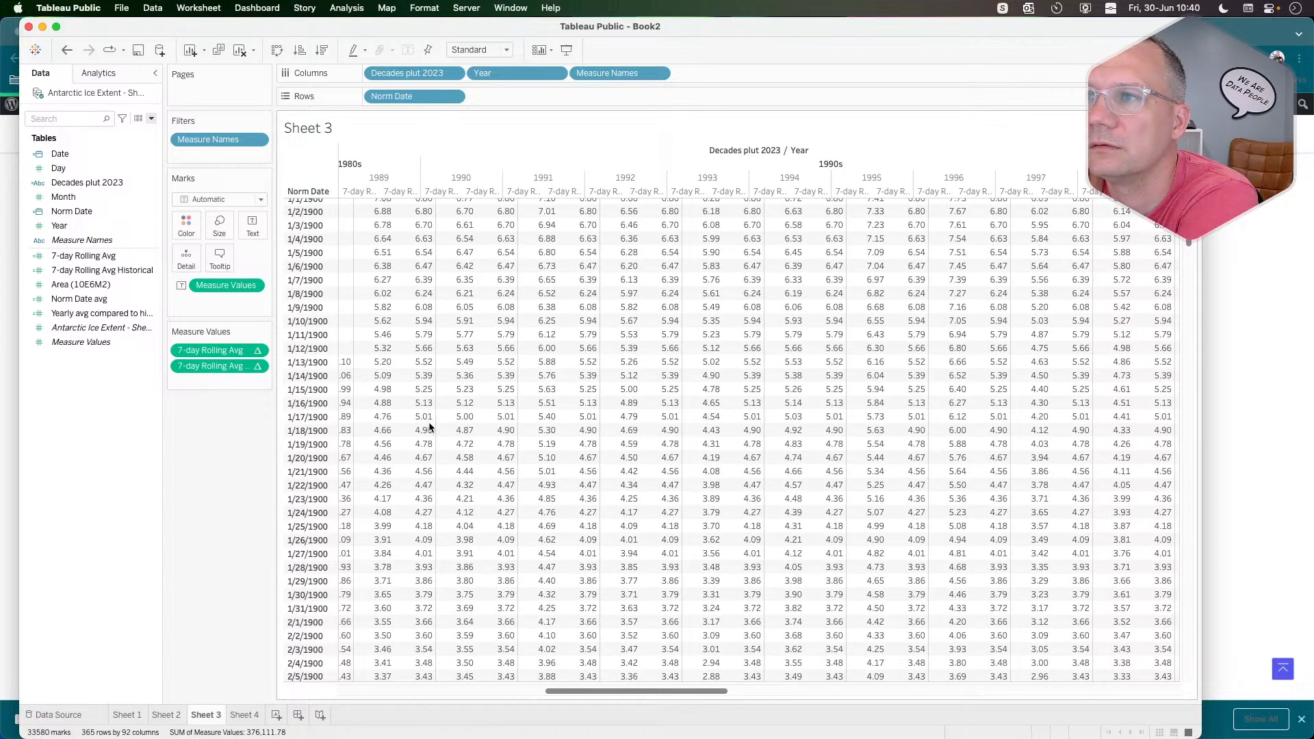
{"action": "scroll", "coordinate": [430, 427], "scroll_direction": "right", "scroll_amount": 3}
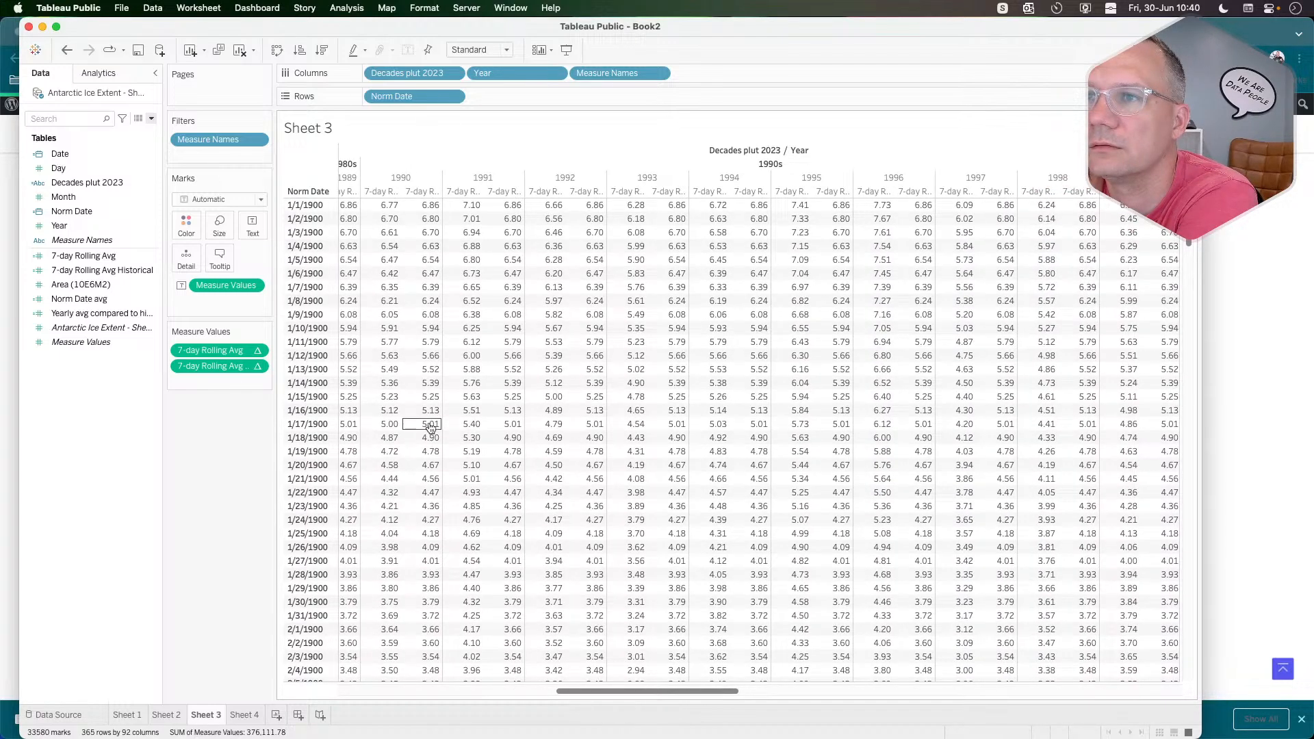
{"action": "scroll", "coordinate": [430, 427], "scroll_direction": "right", "scroll_amount": 2}
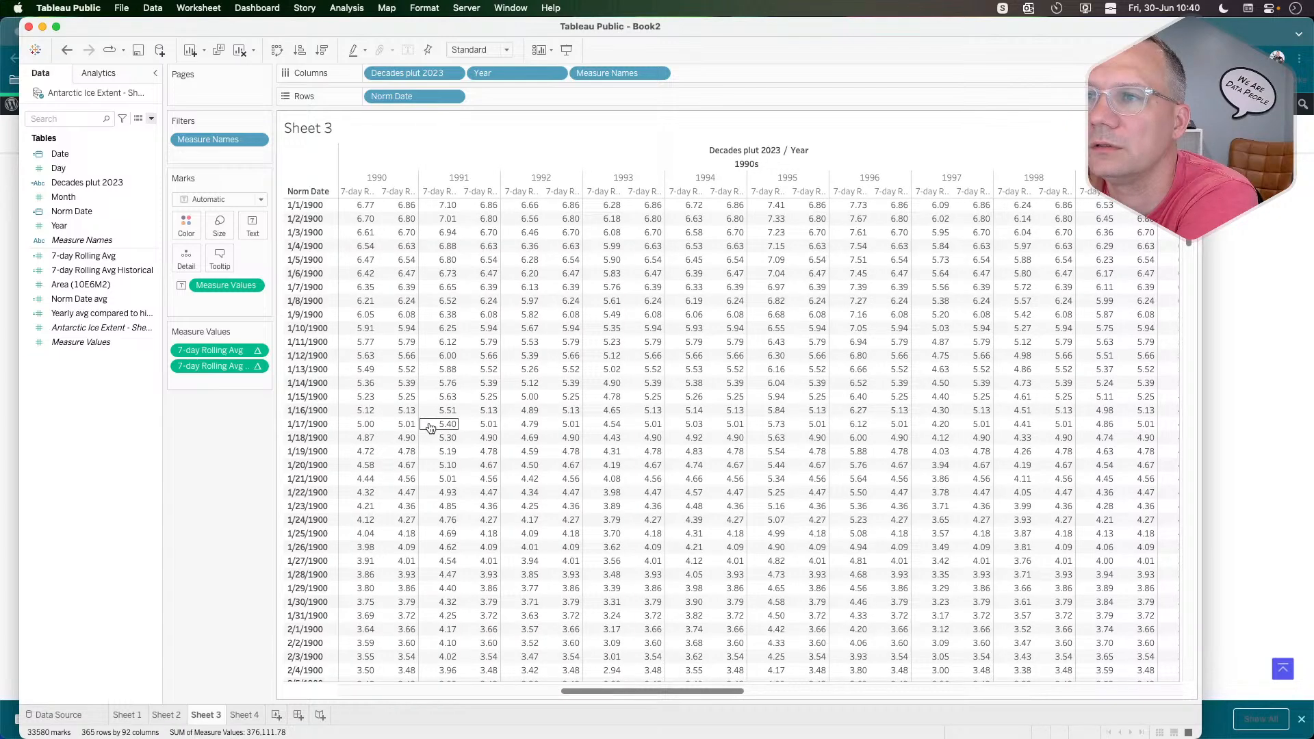
{"action": "scroll", "coordinate": [430, 427], "scroll_direction": "right", "scroll_amount": 2}
{"action": "mouse_move", "coordinate": [401, 252]}
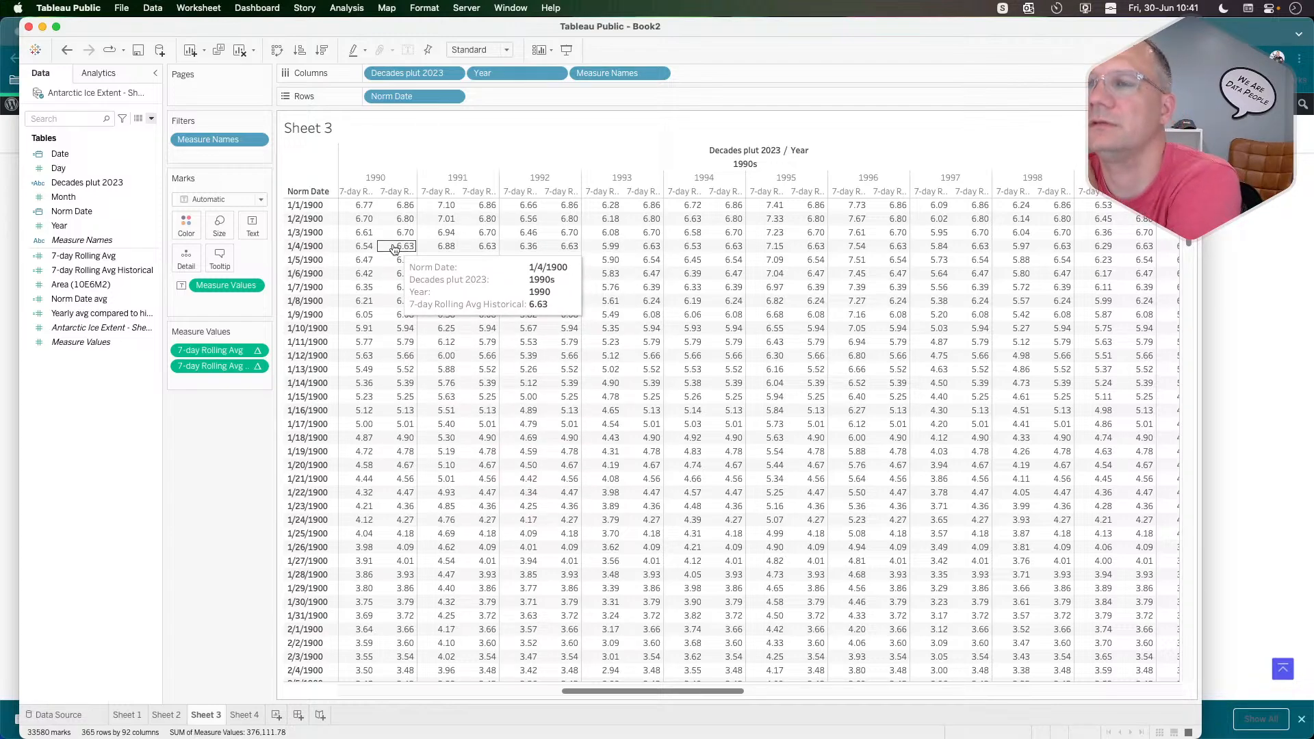
Add Norm Date avg to the Measure Values as a third measure beside the two rolling averages.
{"action": "left_click", "coordinate": [104, 286]}
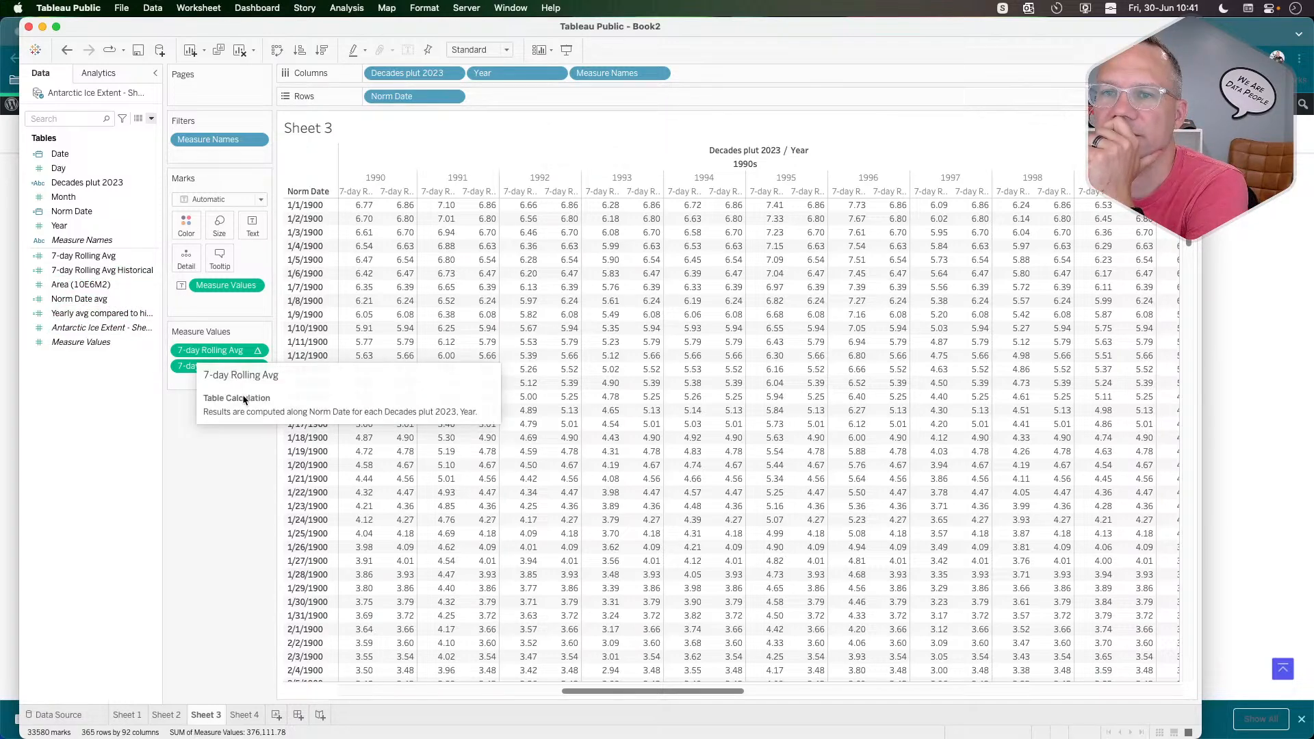
{"action": "left_click_drag", "start_coordinate": [82, 299], "coordinate": [231, 377]}
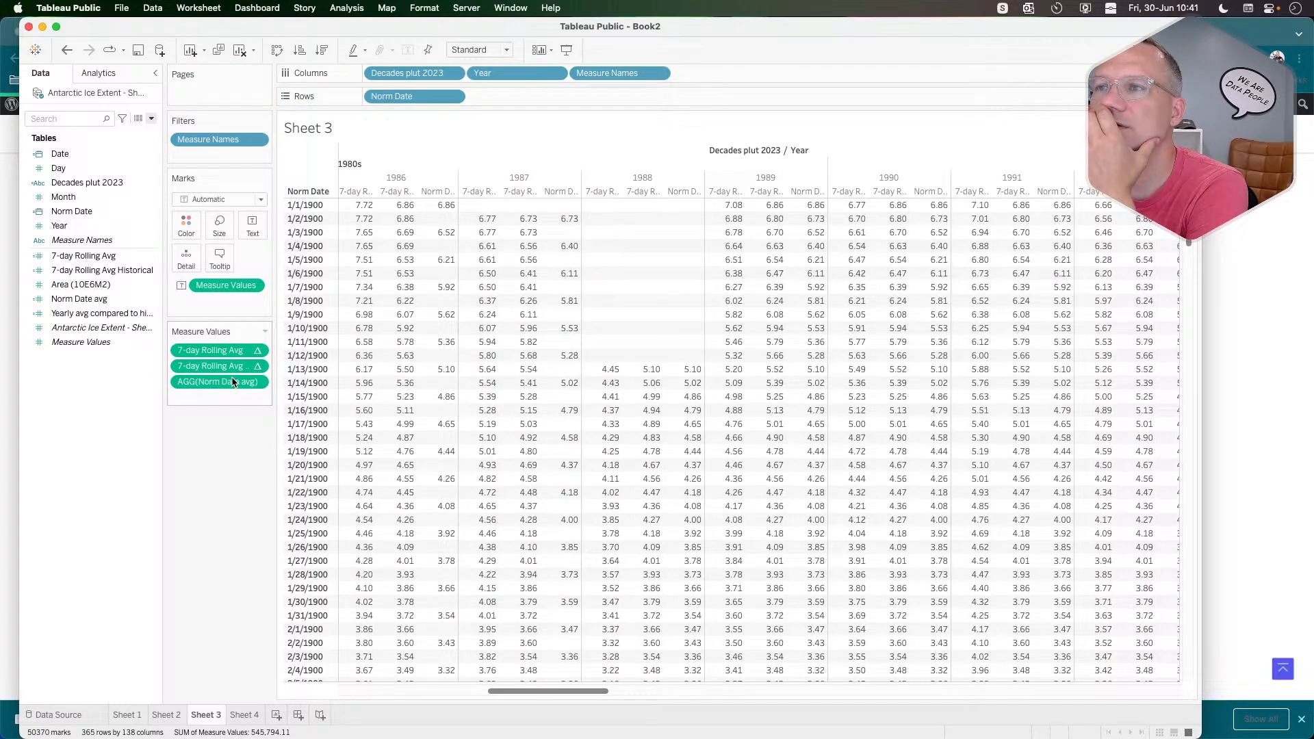
{"action": "scroll", "coordinate": [485, 370], "scroll_direction": "right", "scroll_amount": 5}
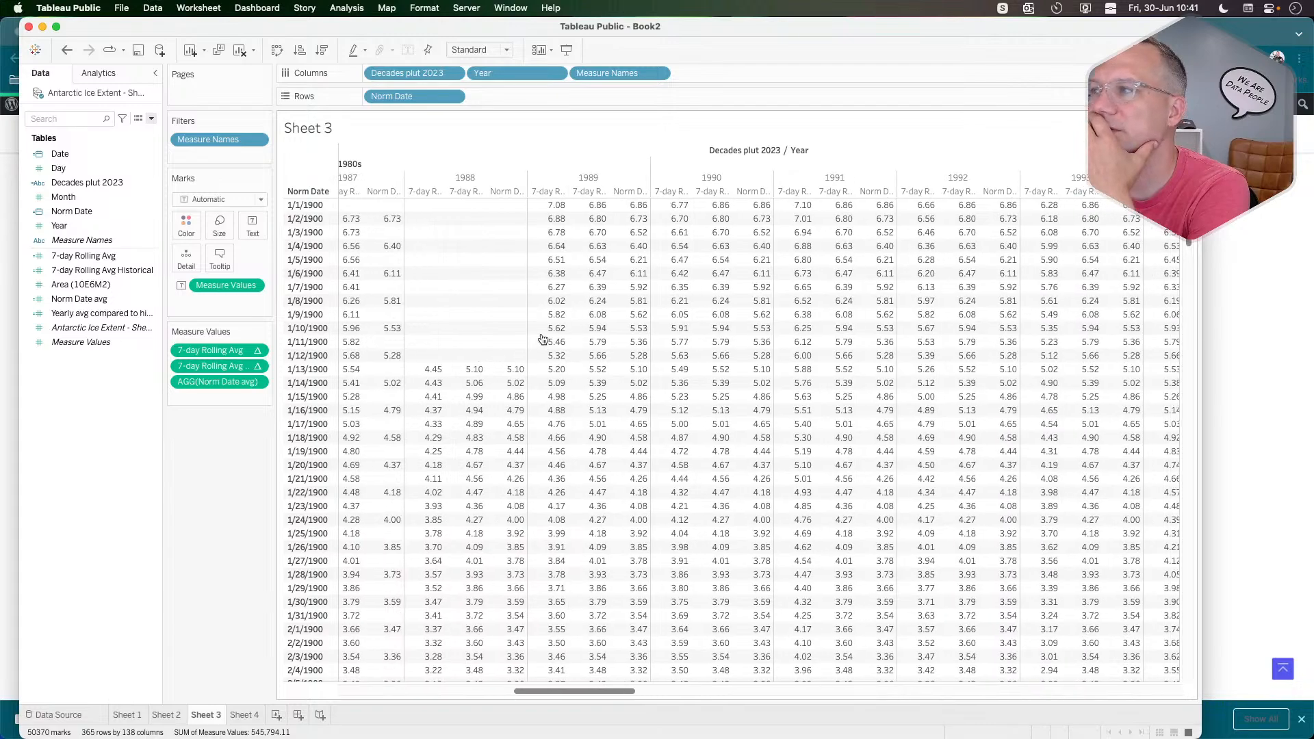
Filter the table to keep only the 1990s decade and clear the column selection.
{"action": "right_click", "coordinate": [1070, 163]}
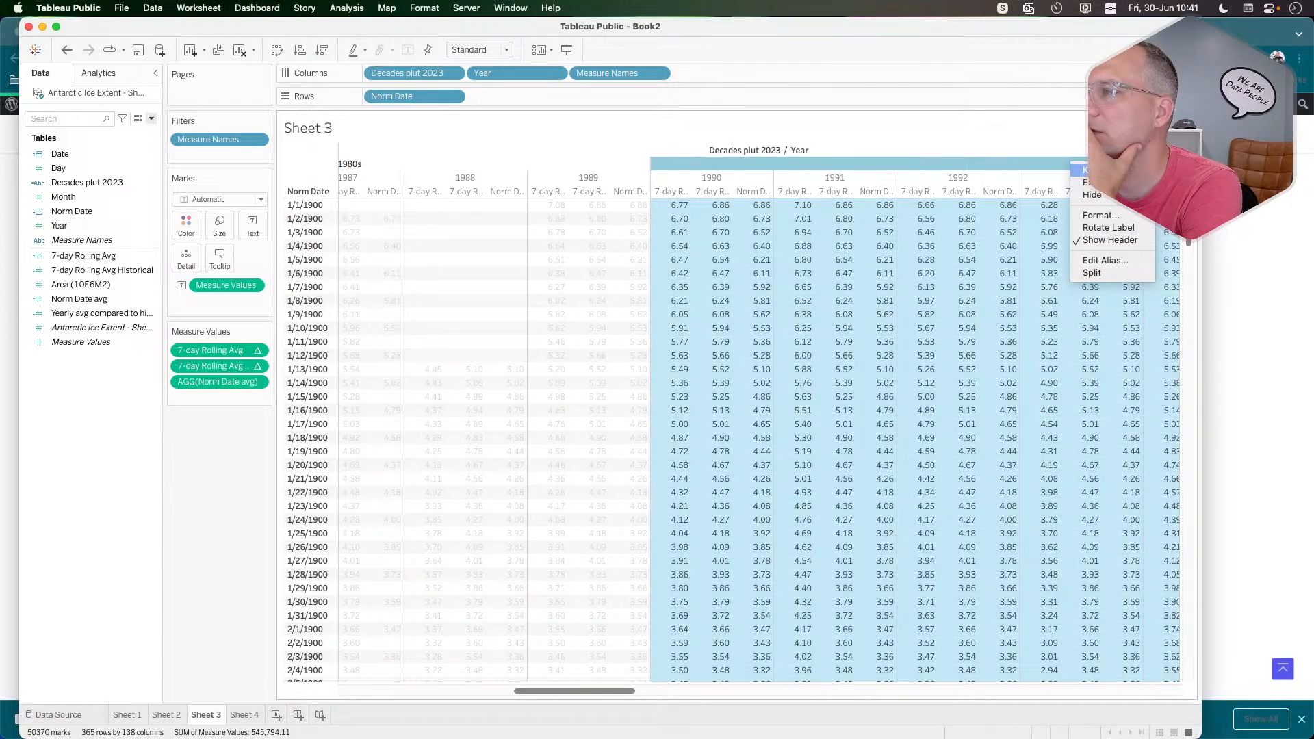
{"action": "left_click", "coordinate": [1095, 170]}
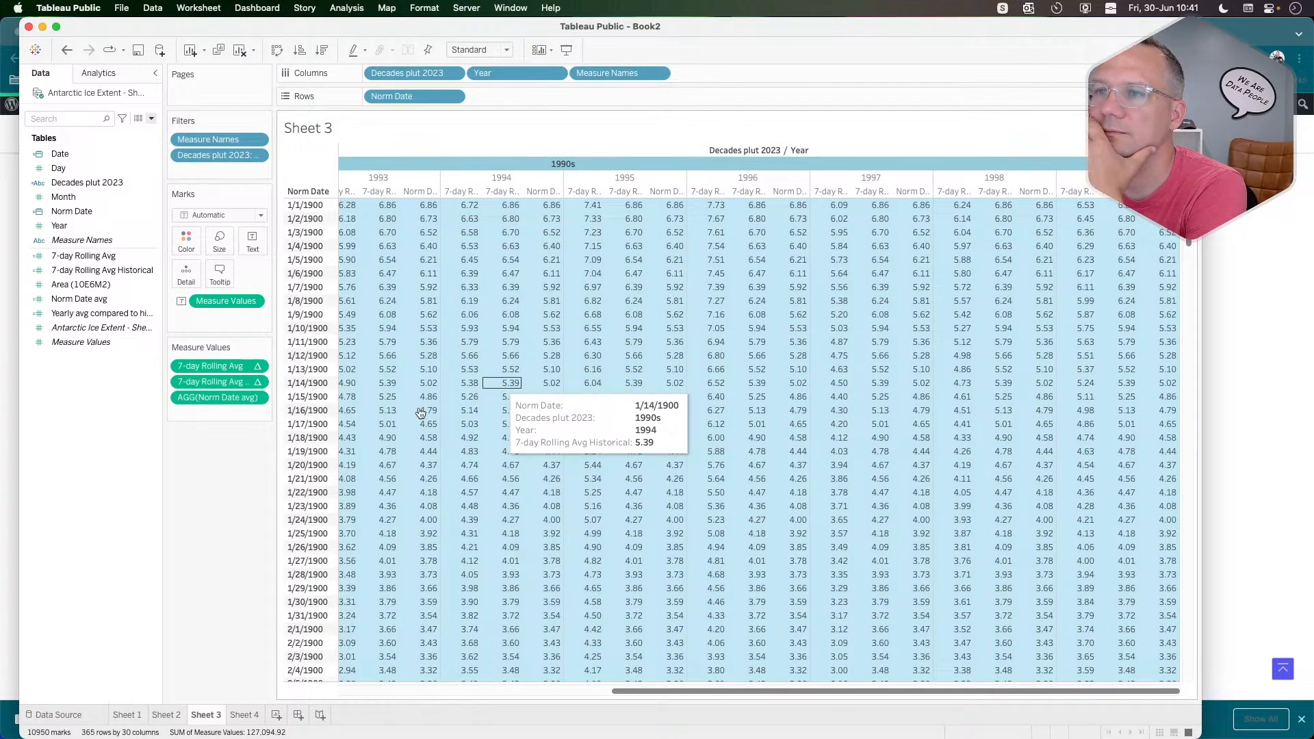
{"action": "left_click", "coordinate": [205, 539]}
{"action": "scroll", "coordinate": [447, 482], "scroll_direction": "left", "scroll_amount": 1}
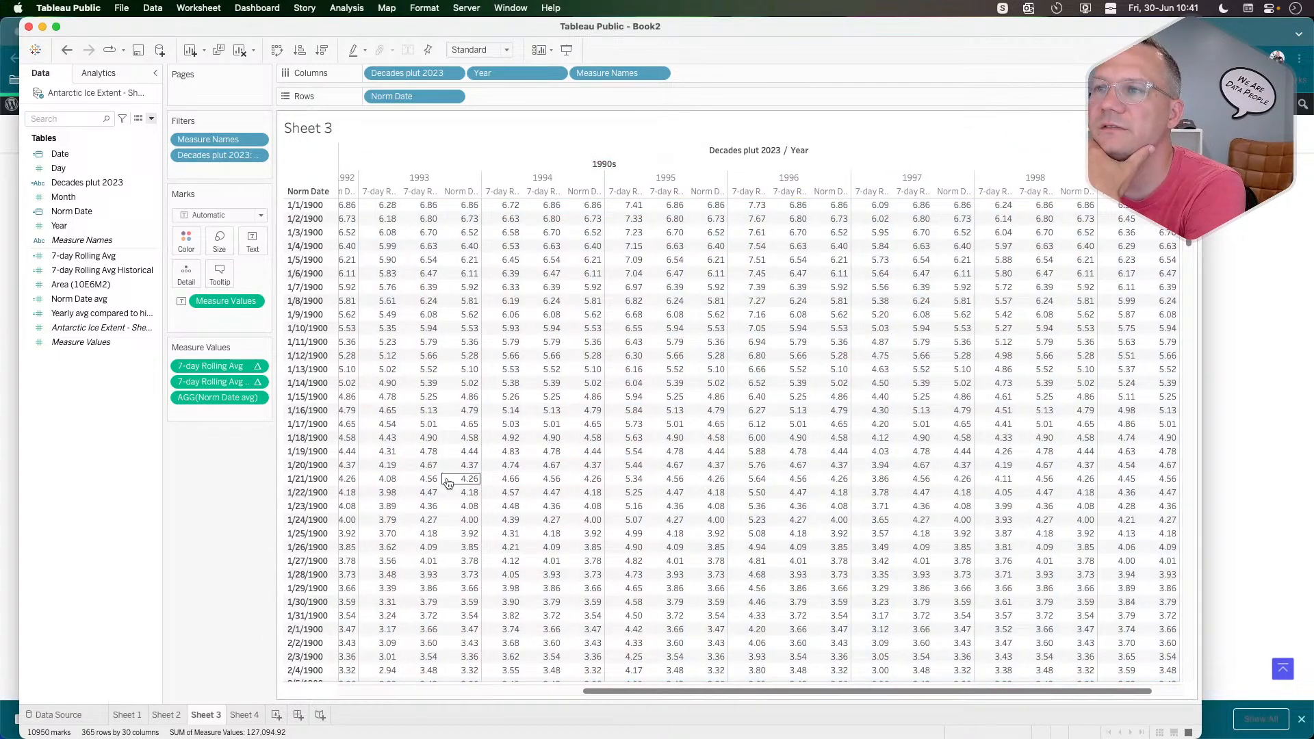
{"action": "scroll", "coordinate": [447, 482], "scroll_direction": "right", "scroll_amount": 1}
{"action": "scroll", "coordinate": [447, 478], "scroll_direction": "left", "scroll_amount": 1}
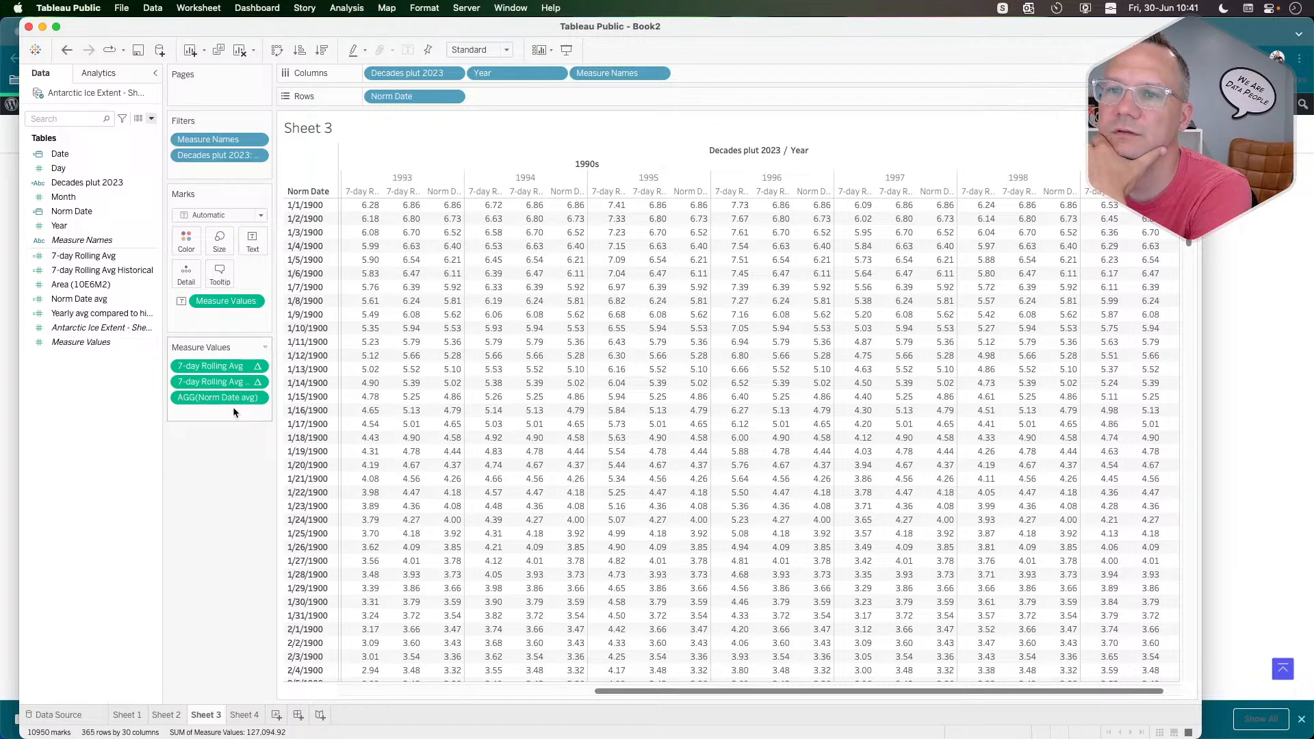
{"action": "left_click", "coordinate": [93, 305]}
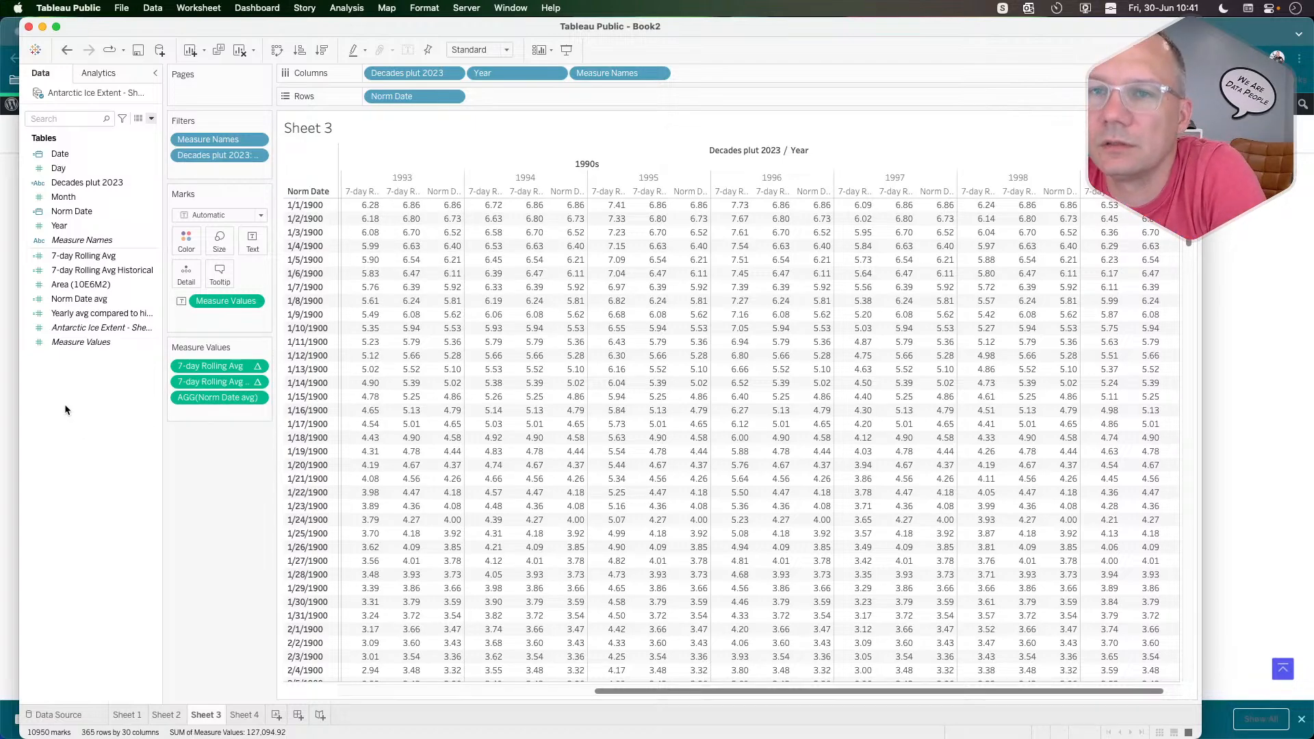
{"action": "right_click", "coordinate": [91, 379]}
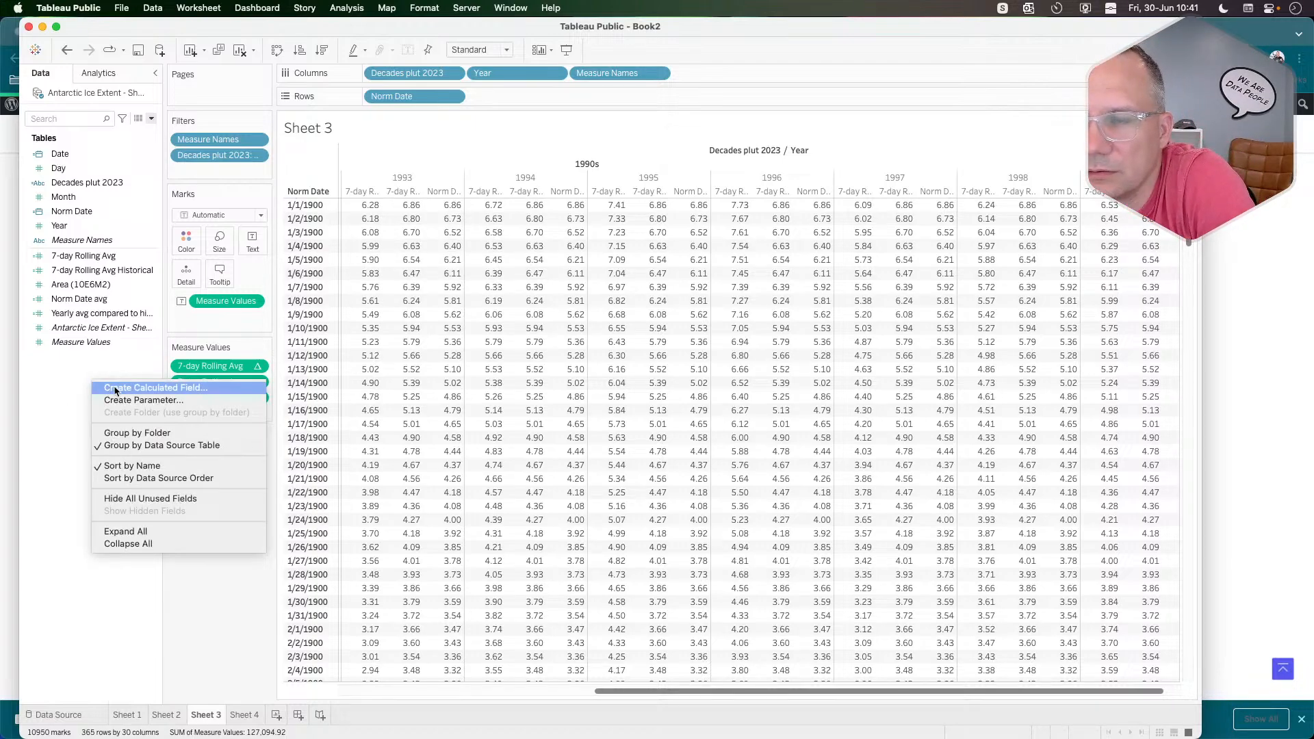
{"action": "left_click", "coordinate": [114, 389]}
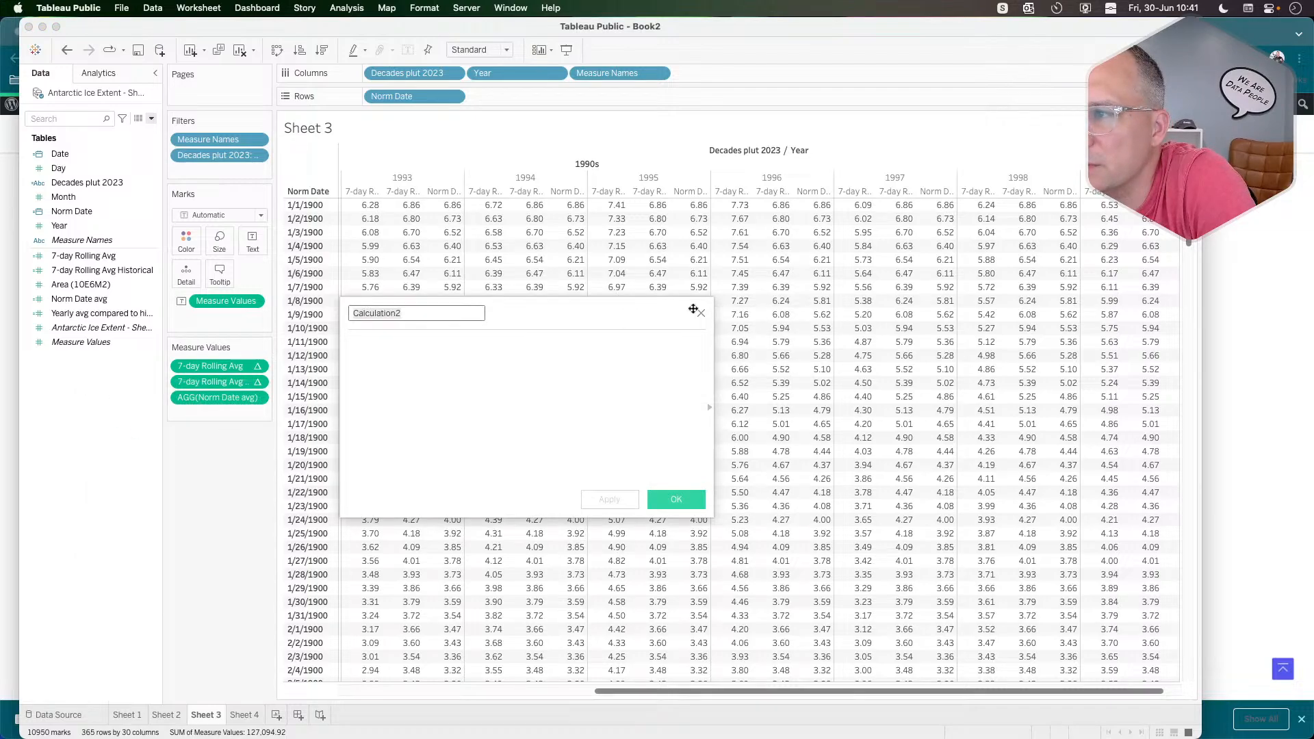
{"action": "left_click", "coordinate": [532, 362]}
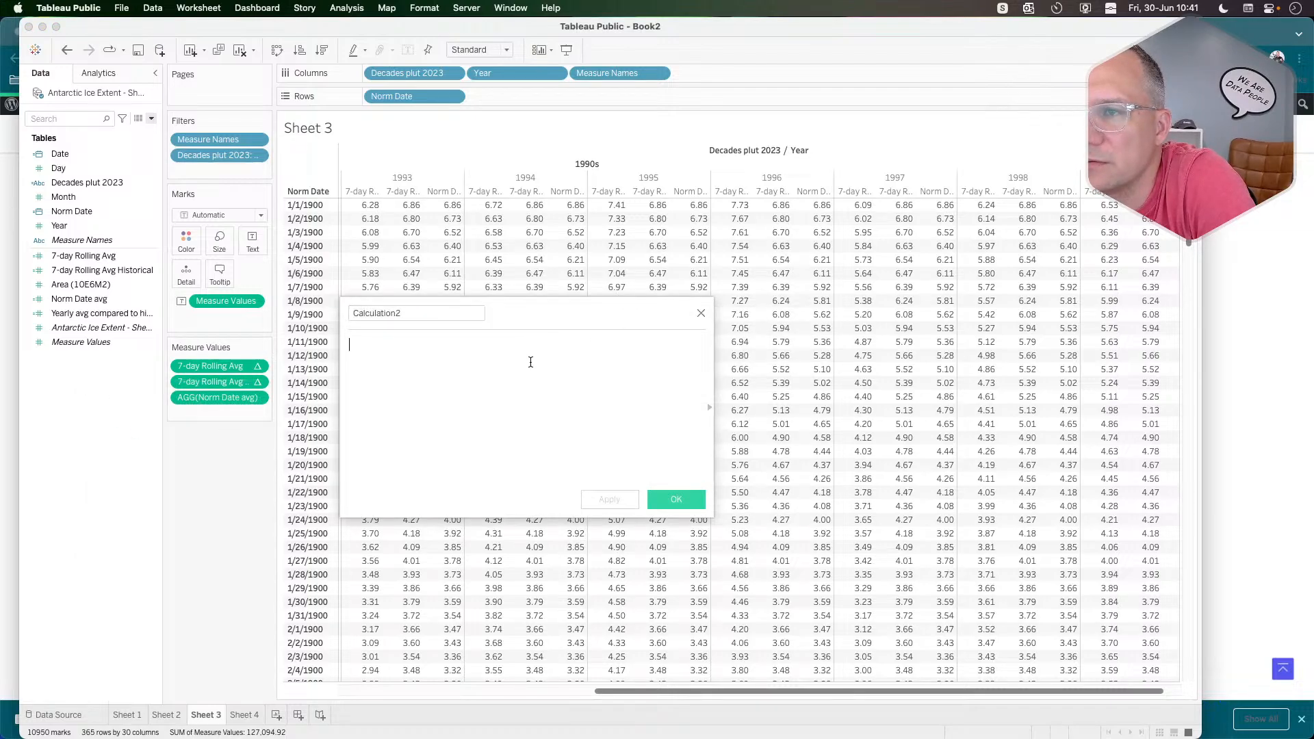
{"action": "left_click", "coordinate": [701, 314]}
Review the Norm Date avg formula, checking its level-of-detail expression, and close the editor without changes.
{"action": "left_click", "coordinate": [97, 314]}
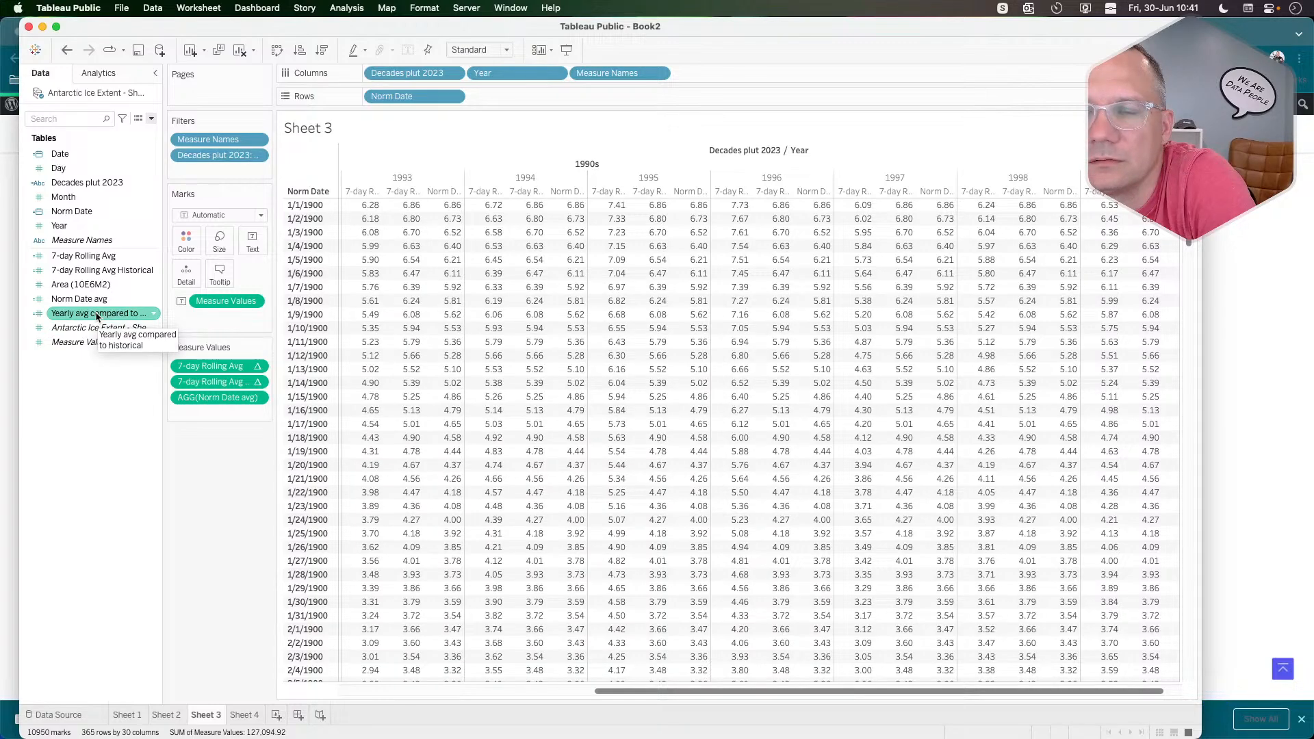
{"action": "right_click", "coordinate": [96, 299]}
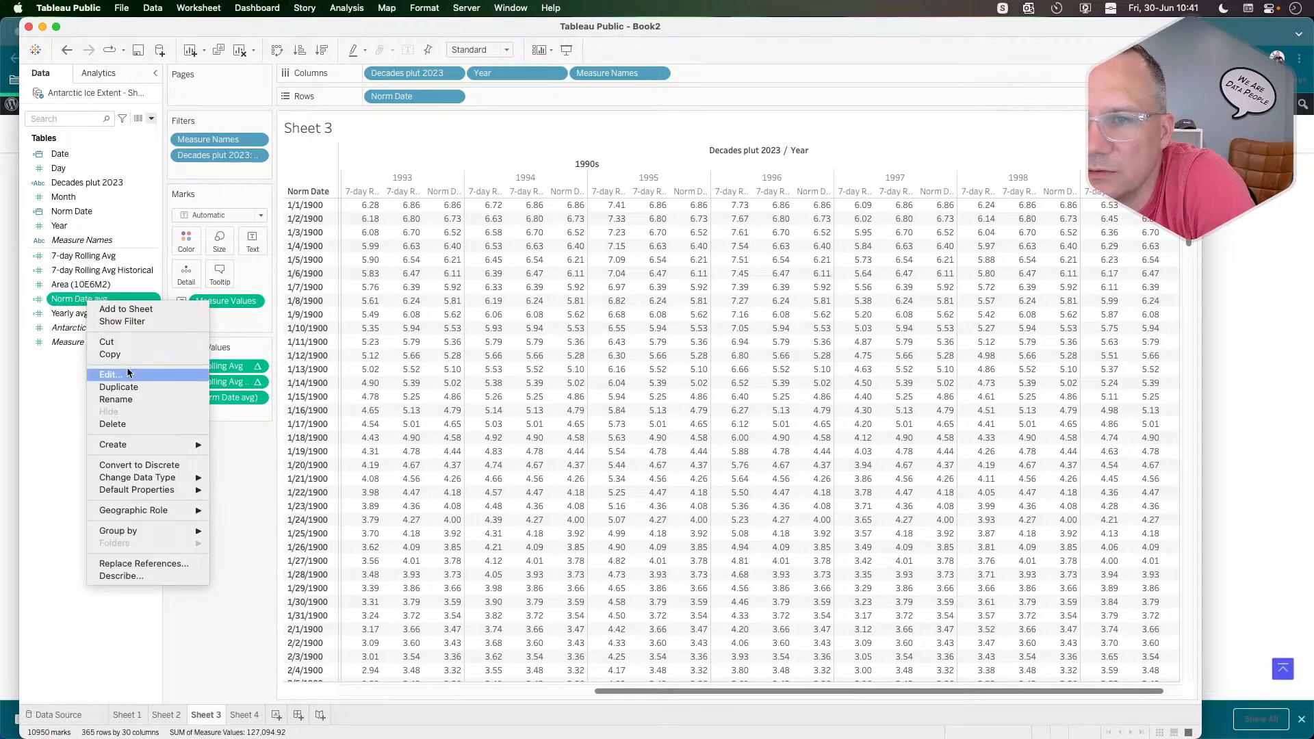
{"action": "left_click", "coordinate": [126, 373]}
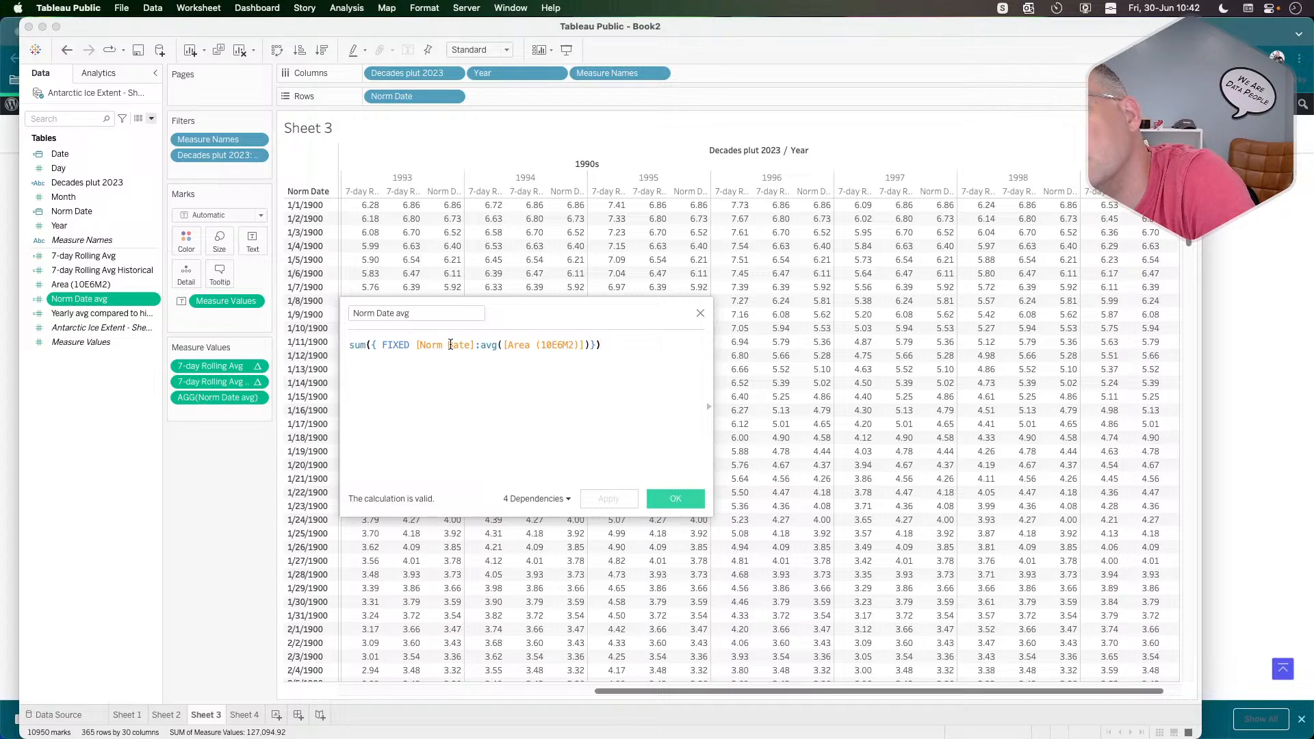
{"action": "left_click", "coordinate": [699, 315]}
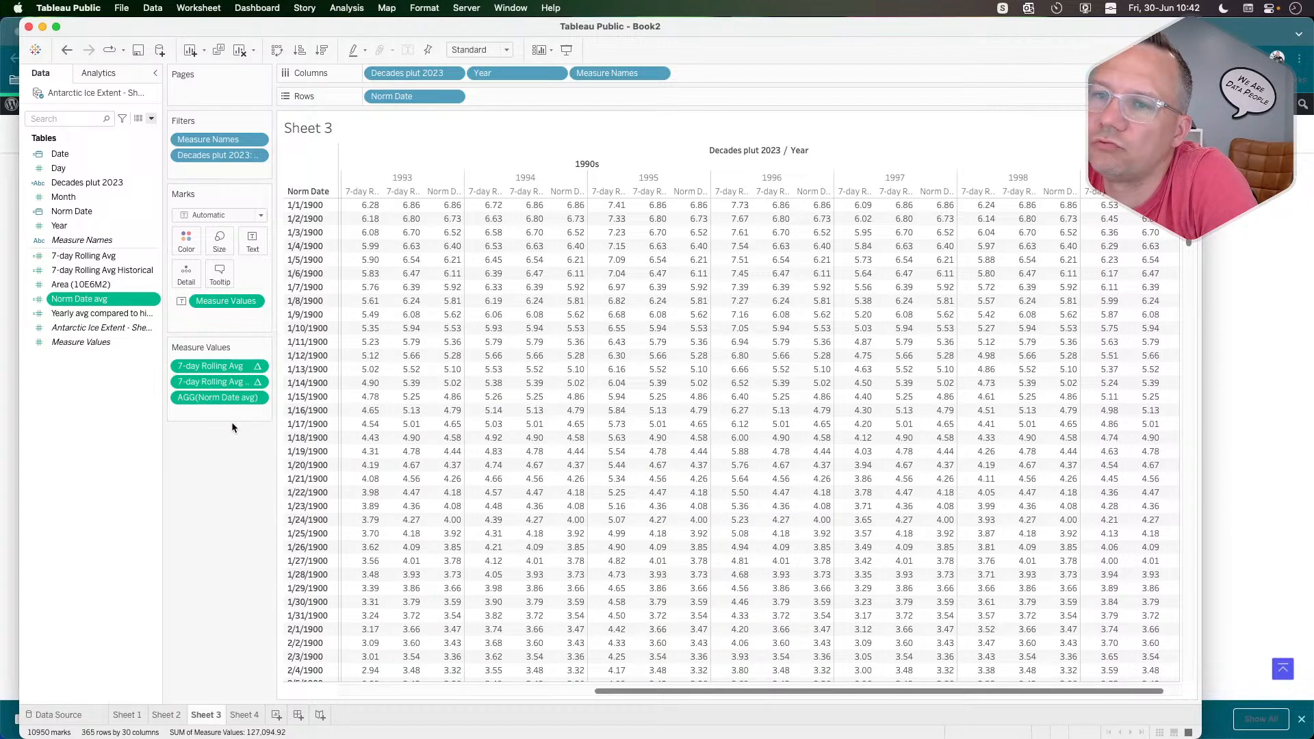
Create a calculated field with the formula sum({include [Norm Date]:AVG([Area (10E6M2)])}).
{"action": "right_click", "coordinate": [138, 422]}
{"action": "left_click", "coordinate": [155, 432]}
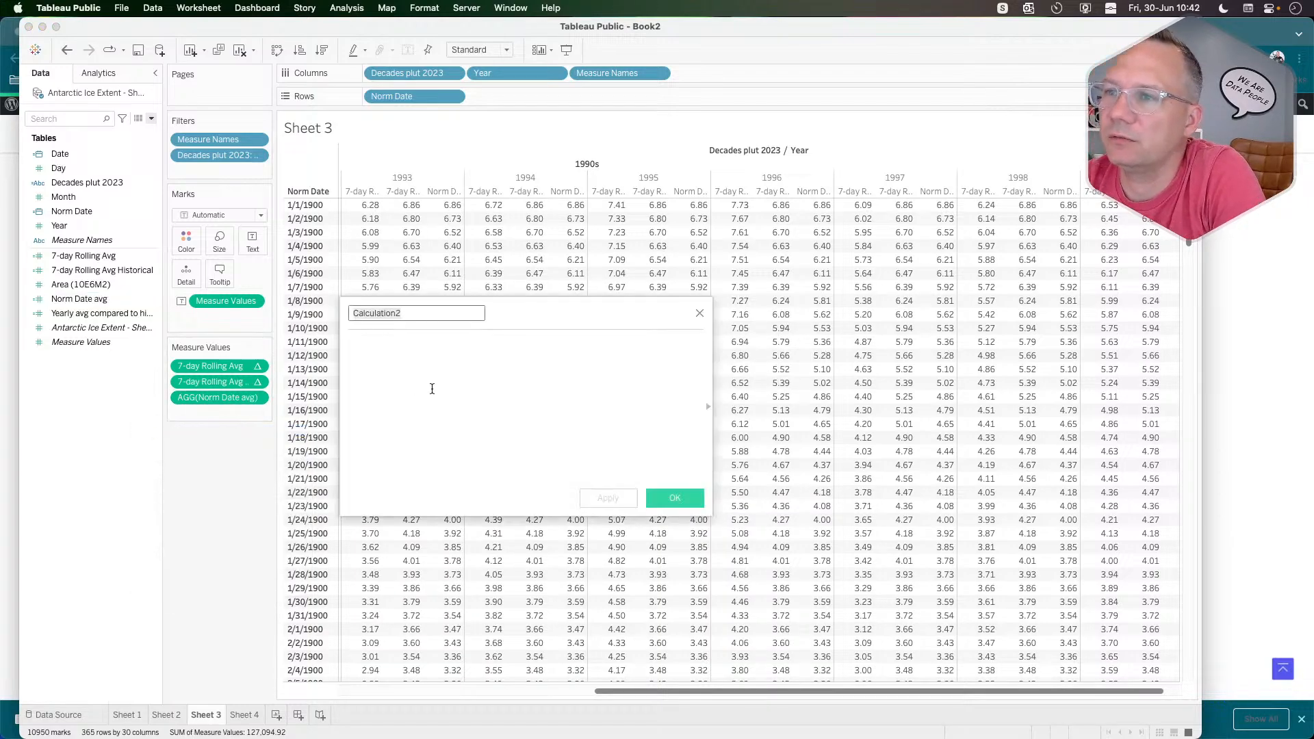
{"action": "left_click", "coordinate": [404, 352]}
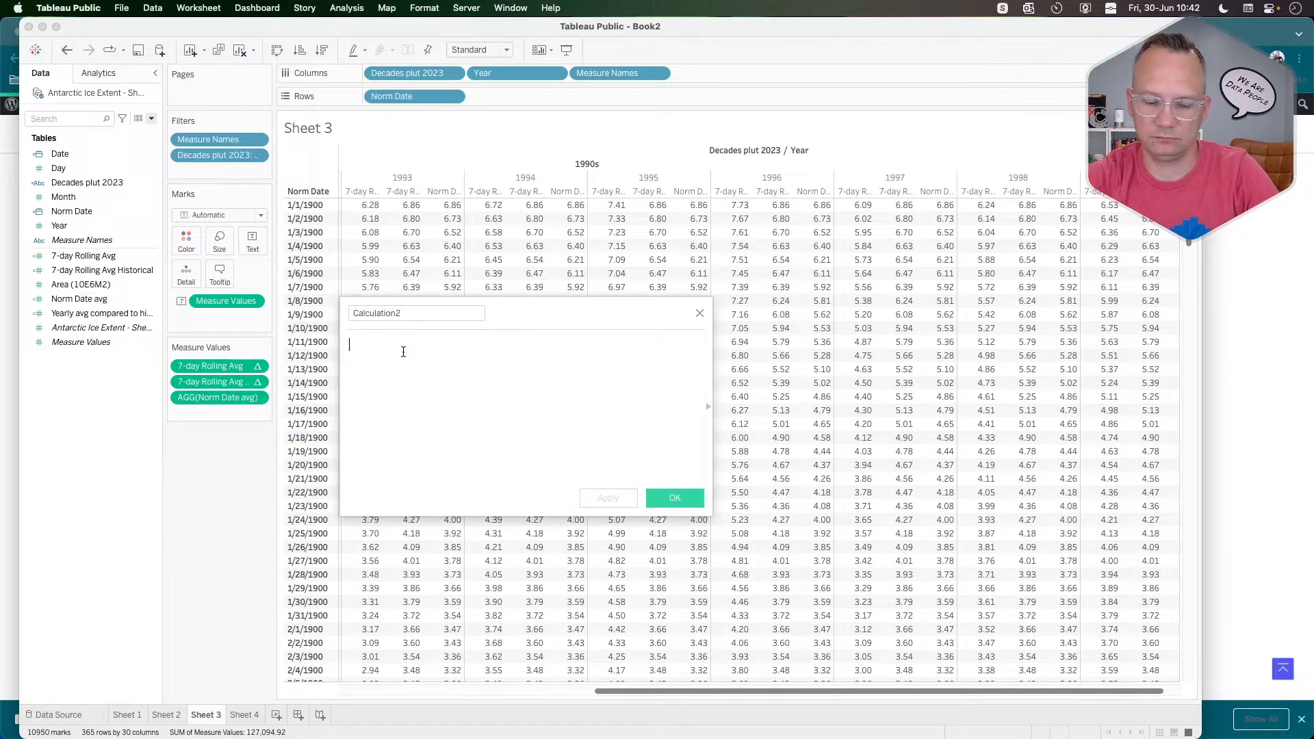
{"action": "type", "text": "i"}
{"action": "key", "text": "BackSpace"}
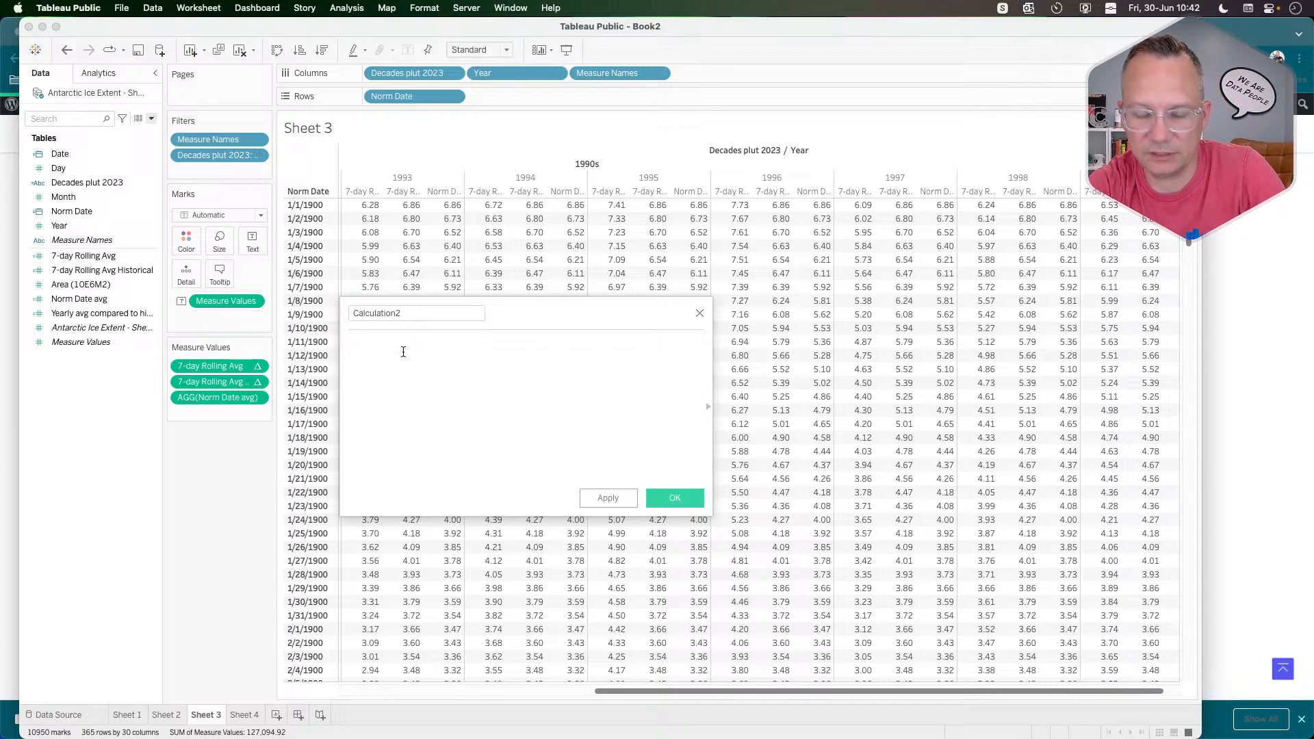
{"action": "type", "text": "sum"}
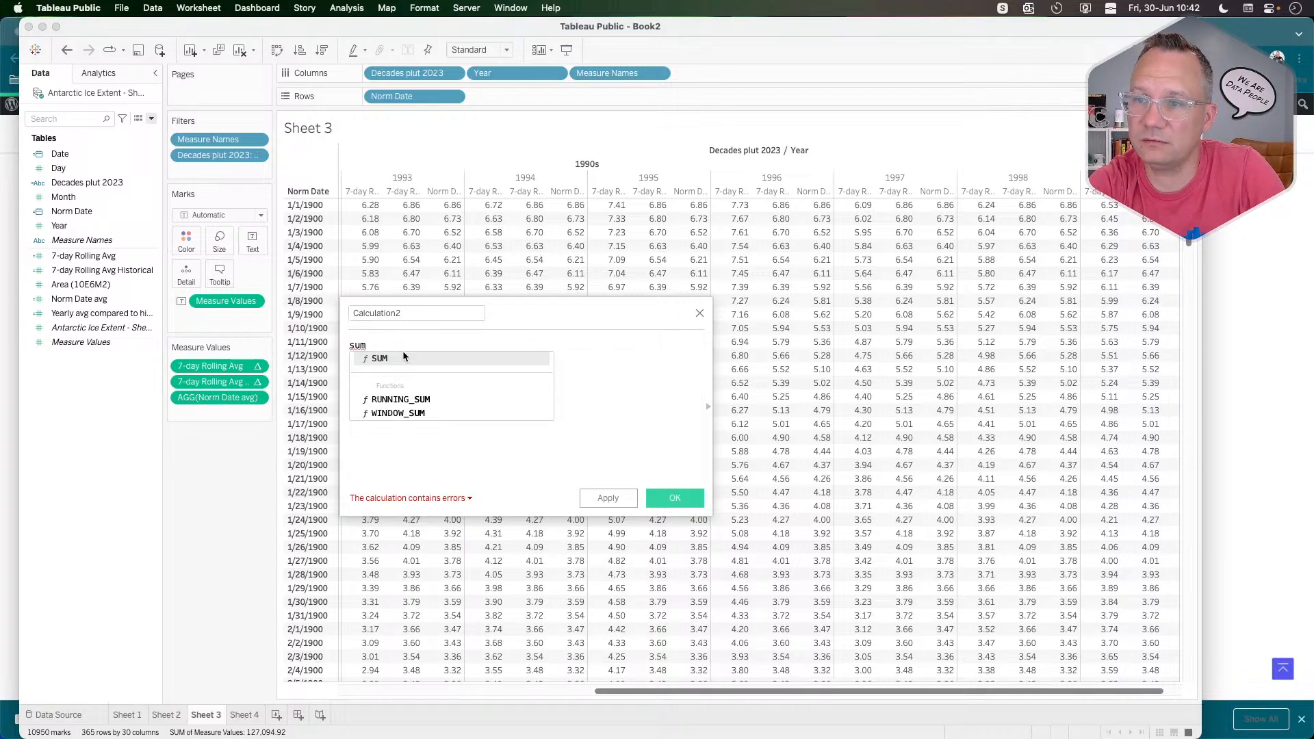
{"action": "type", "text": "({incl"}
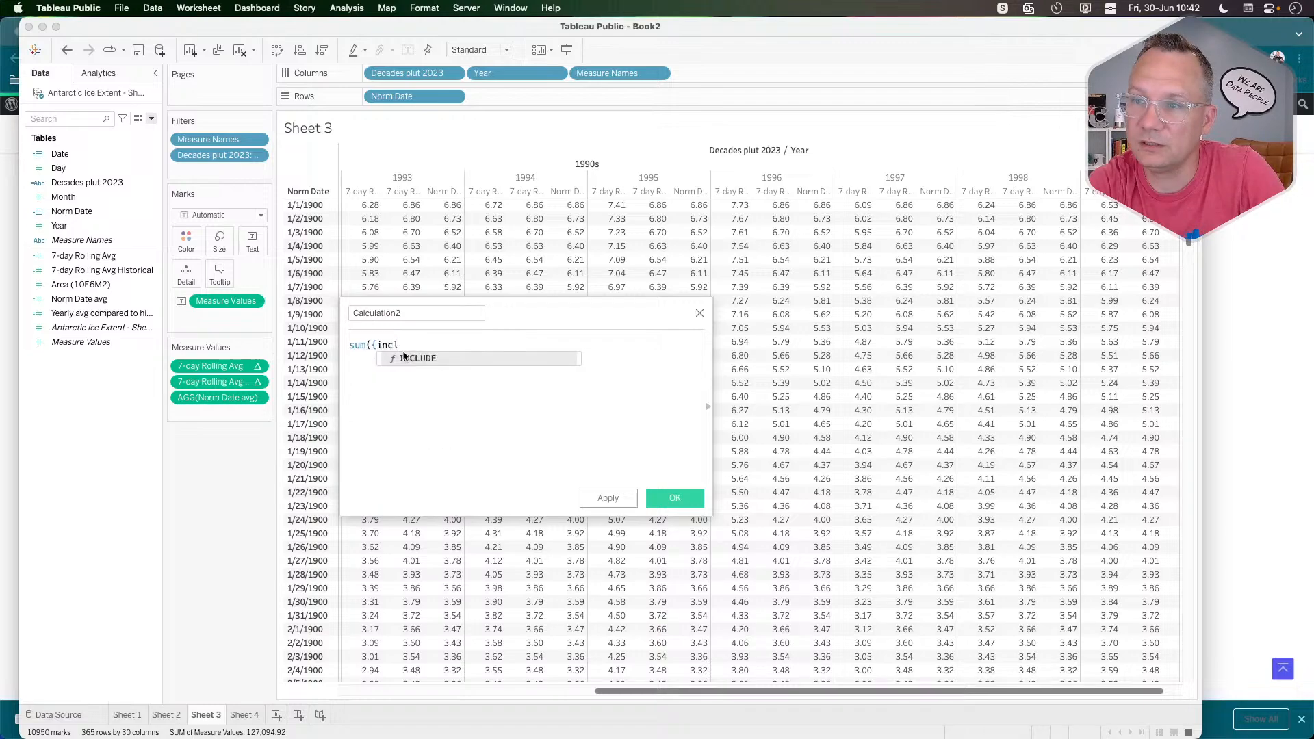
{"action": "type", "text": "ude norm"}
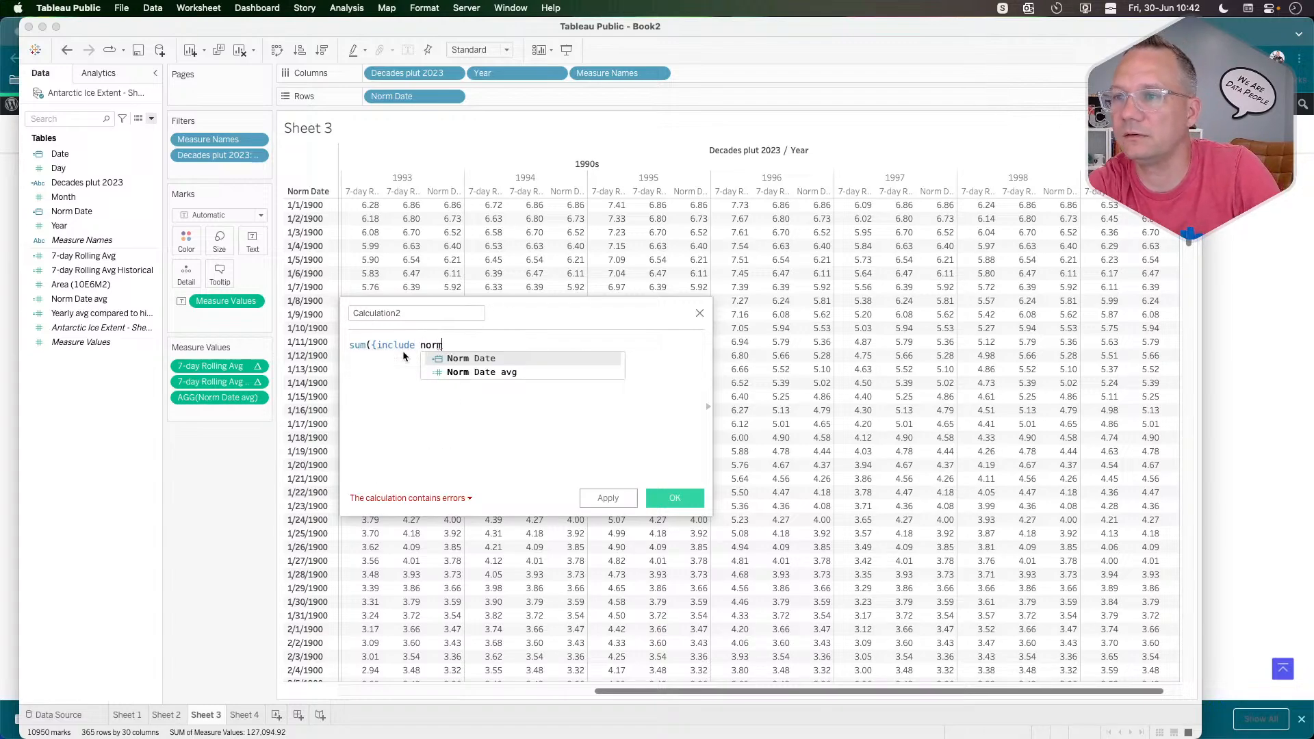
{"action": "key", "text": "Return"}
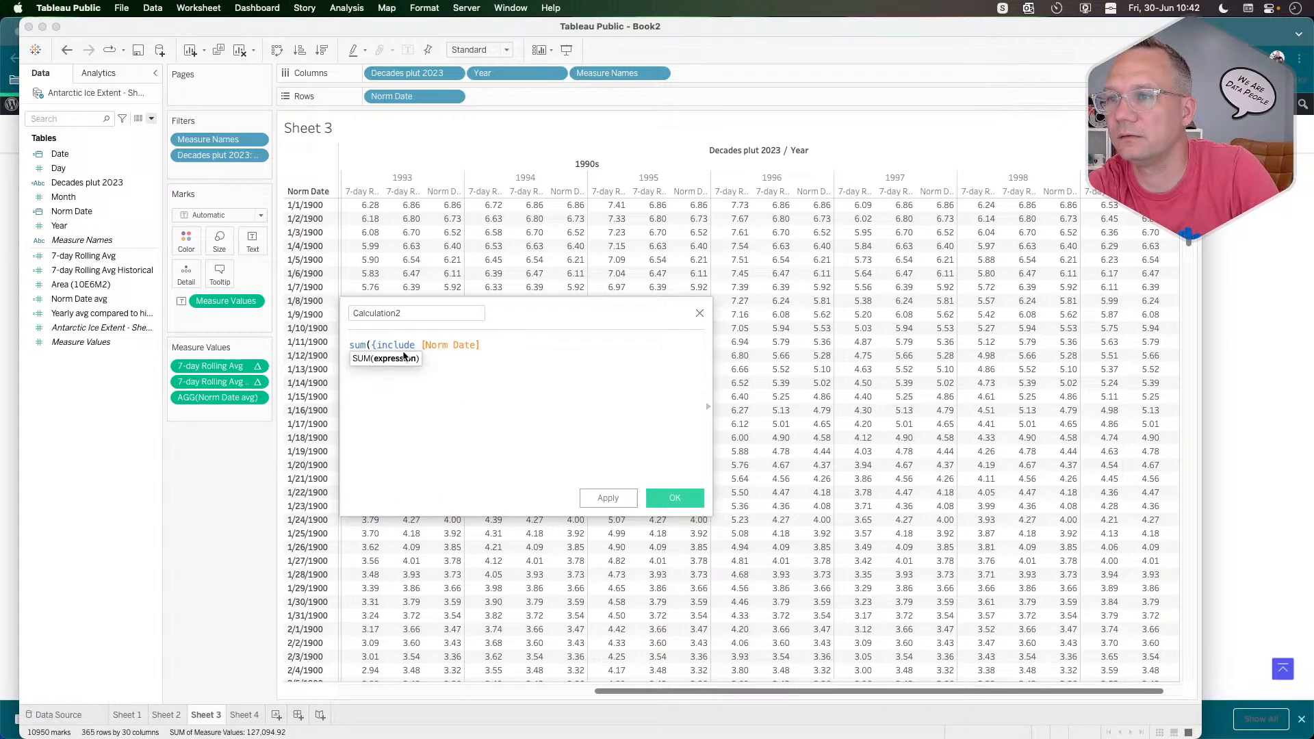
{"action": "type", "text": ":"}
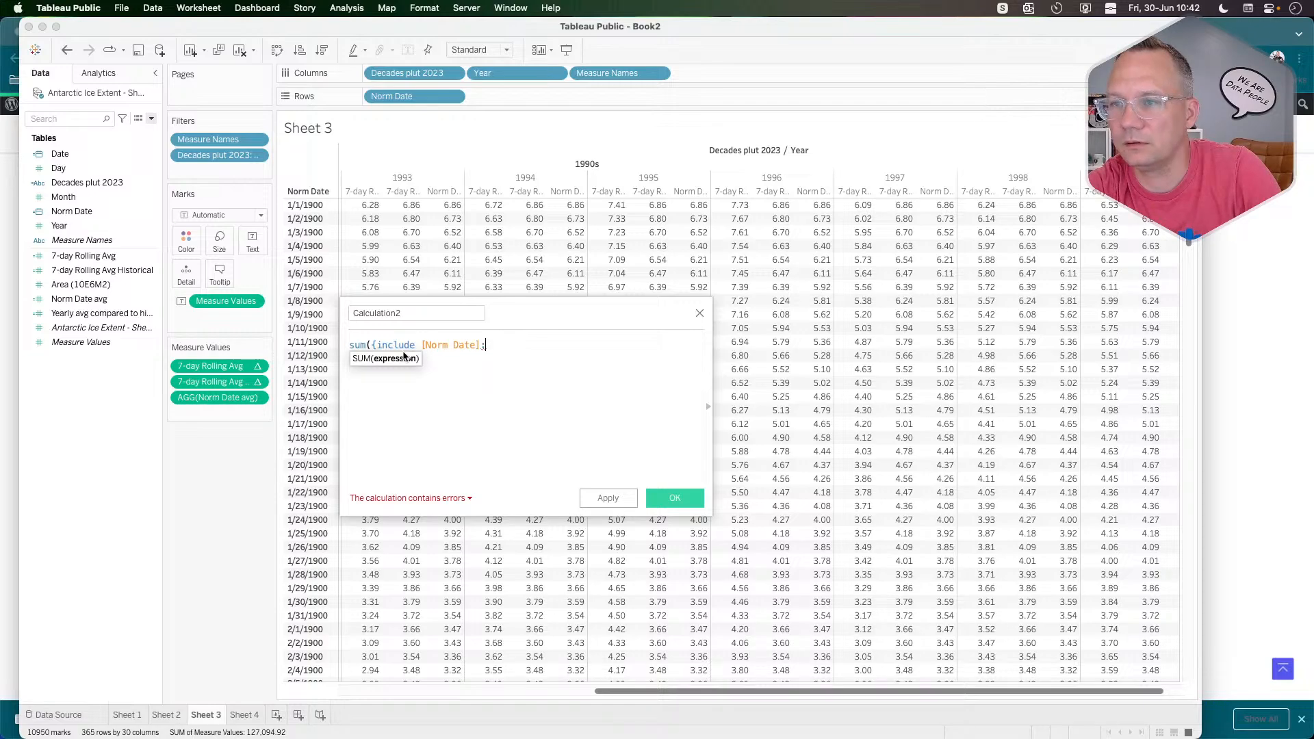
{"action": "type", "text": "avg"}
{"action": "key", "text": "Return"}
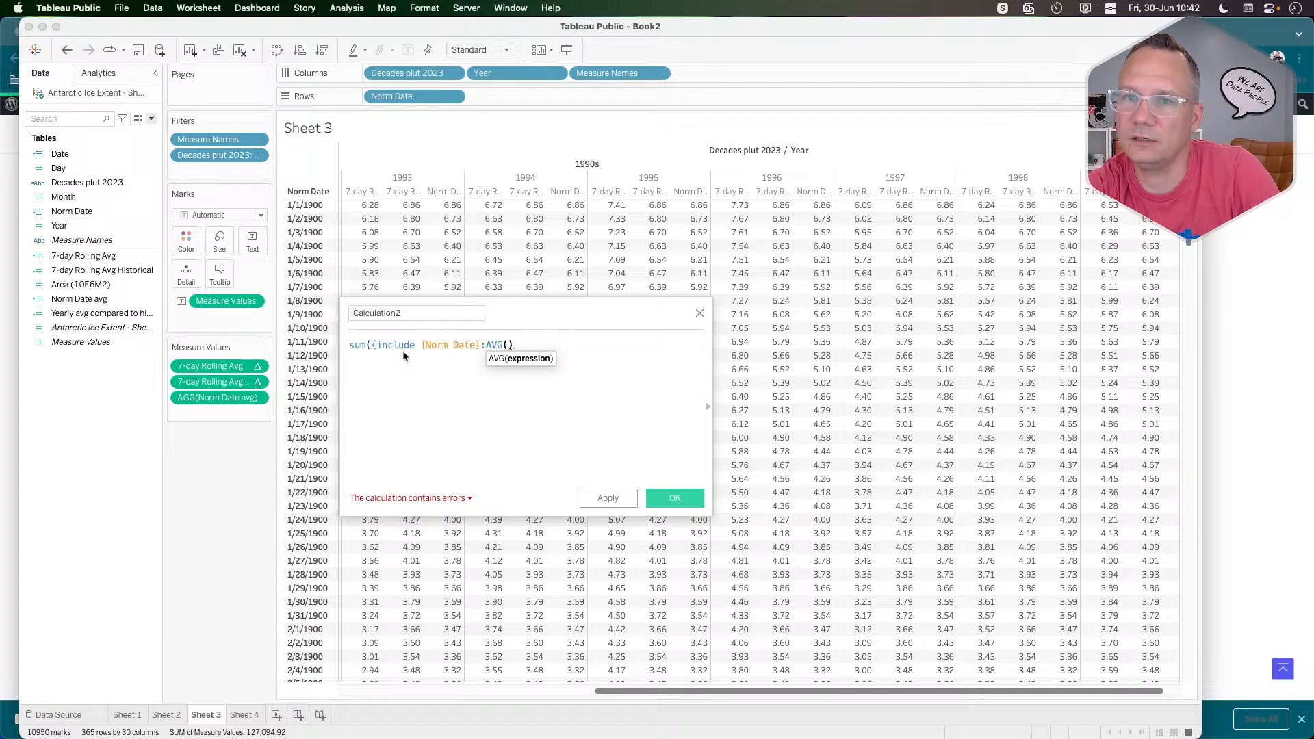
{"action": "type", "text": "are"}
{"action": "key", "text": "Return"}
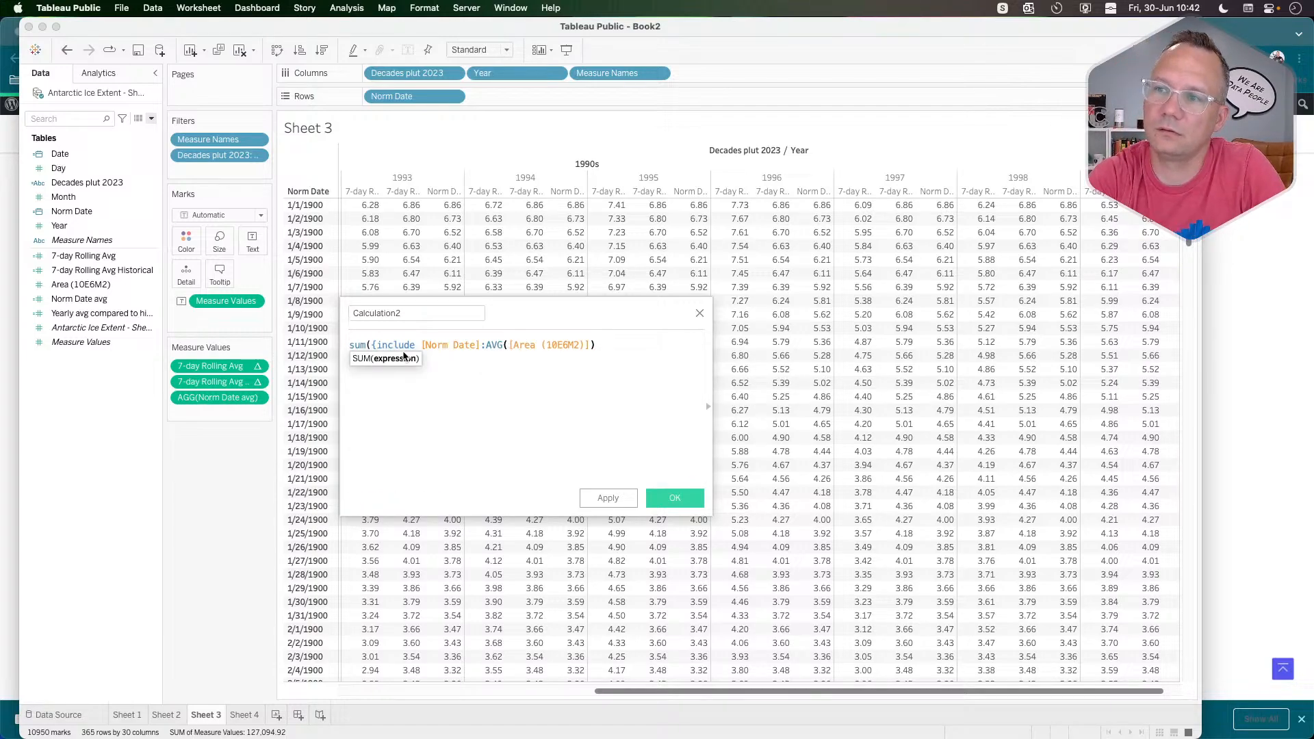
{"action": "type", "text": "}"}
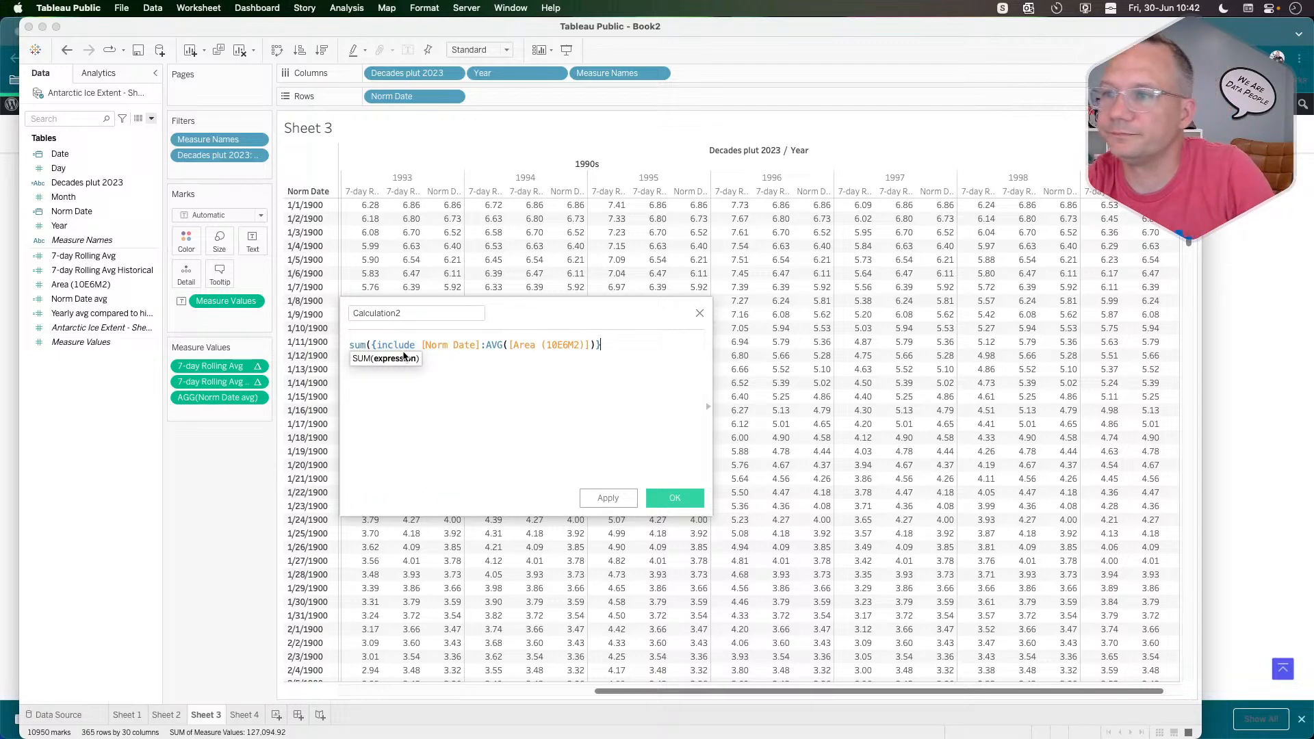
{"action": "type", "text": ")"}
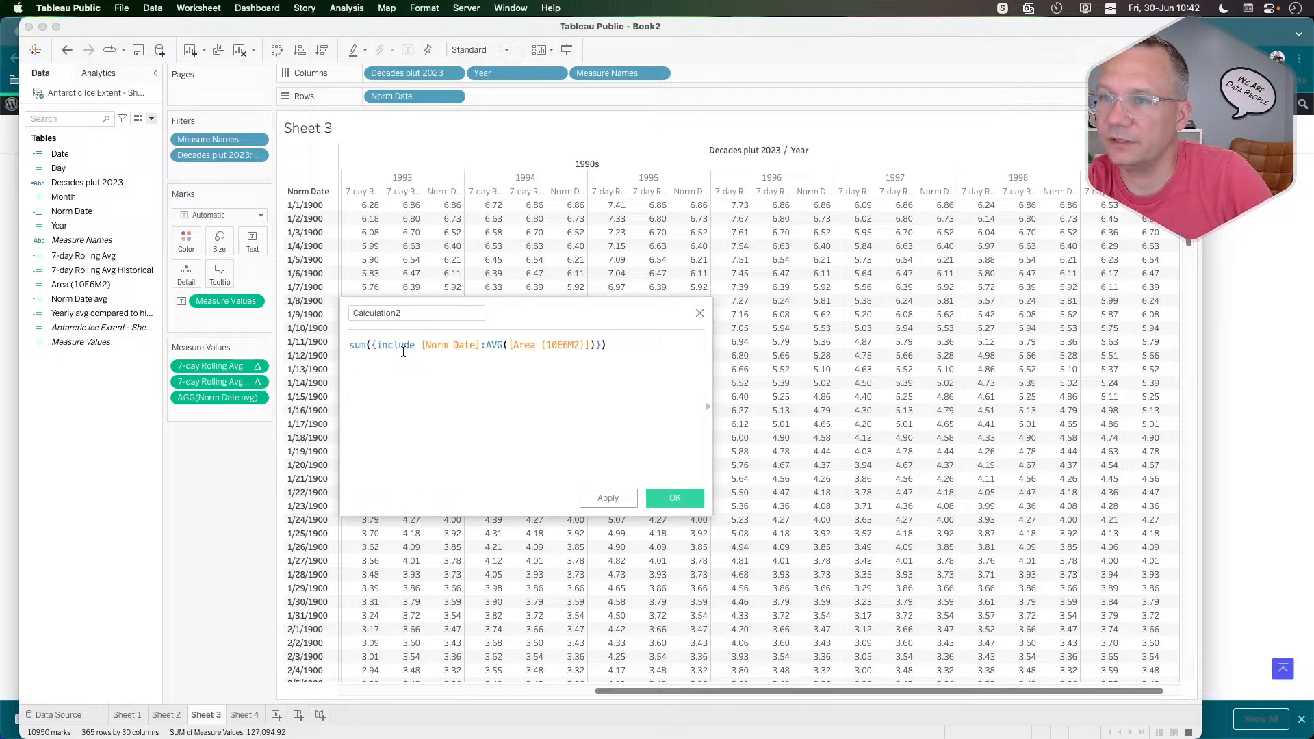
Name the new calculated field Decade test, save it, and add it to the Measure Values after Norm Date avg.
{"action": "left_click", "coordinate": [407, 314]}
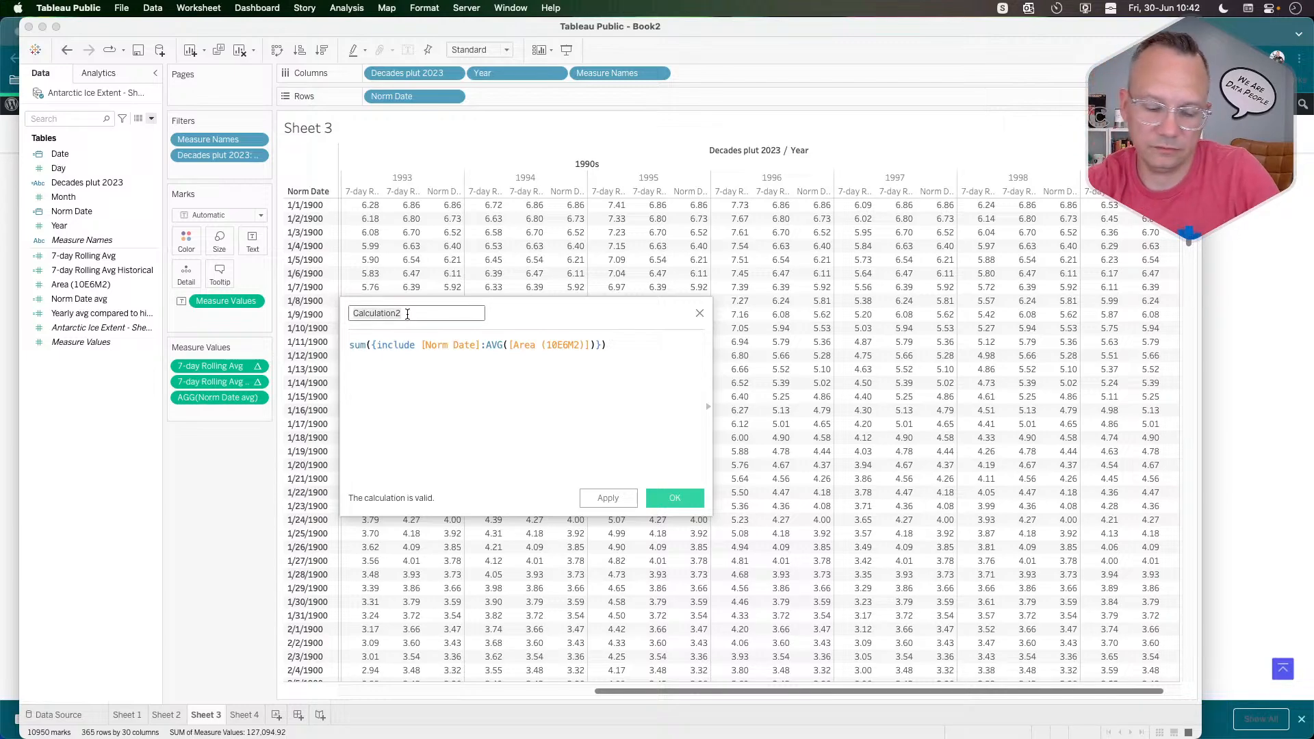
{"action": "type", "text": "Decod"}
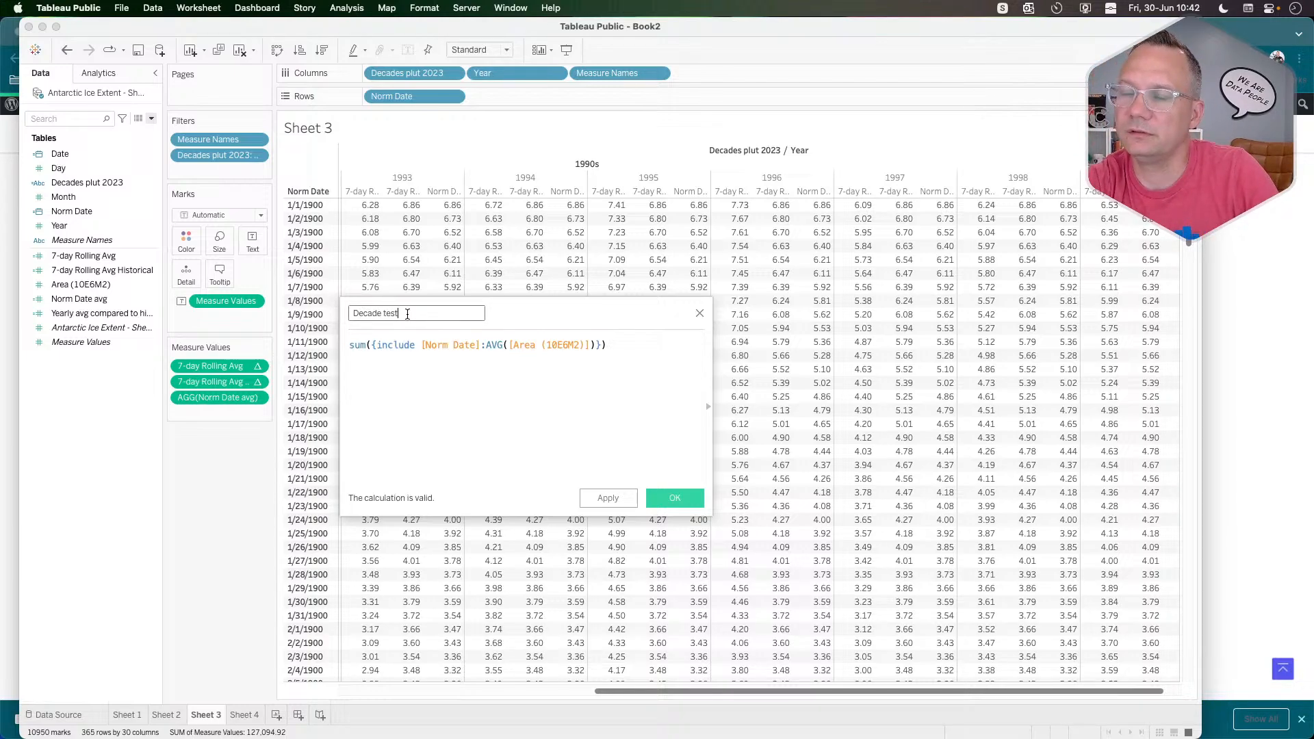
{"action": "left_click", "coordinate": [659, 503]}
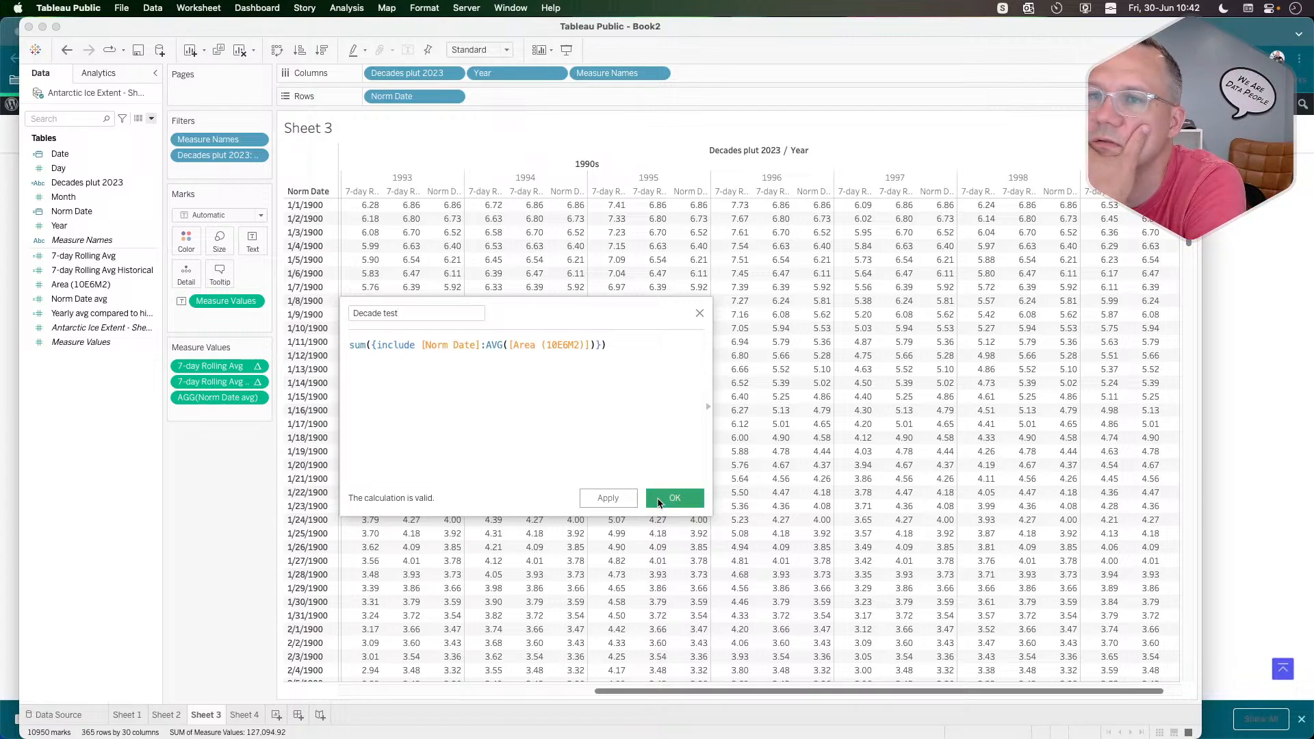
{"action": "left_click_drag", "start_coordinate": [151, 300], "coordinate": [240, 415]}
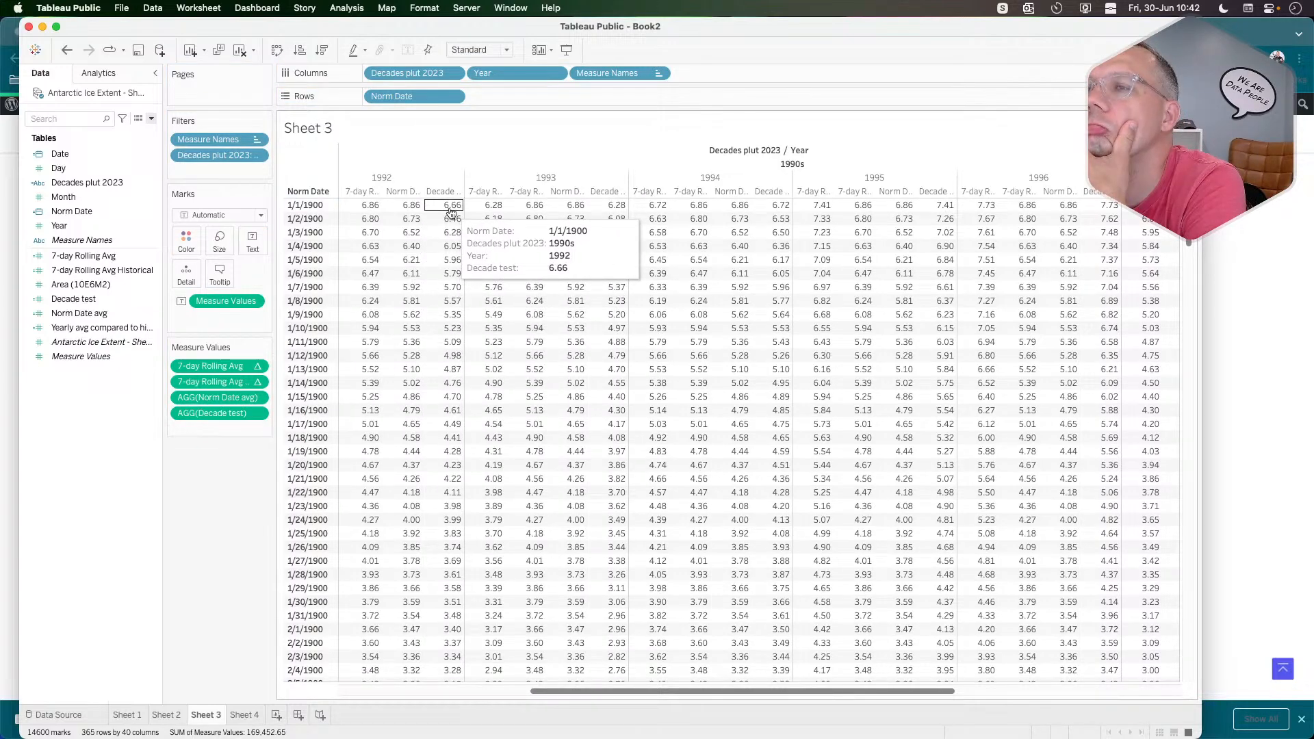
Add Area (10E6M2) to the Measure Values as the first measure, ahead of 7-day Rolling Avg.
{"action": "left_click", "coordinate": [107, 329]}
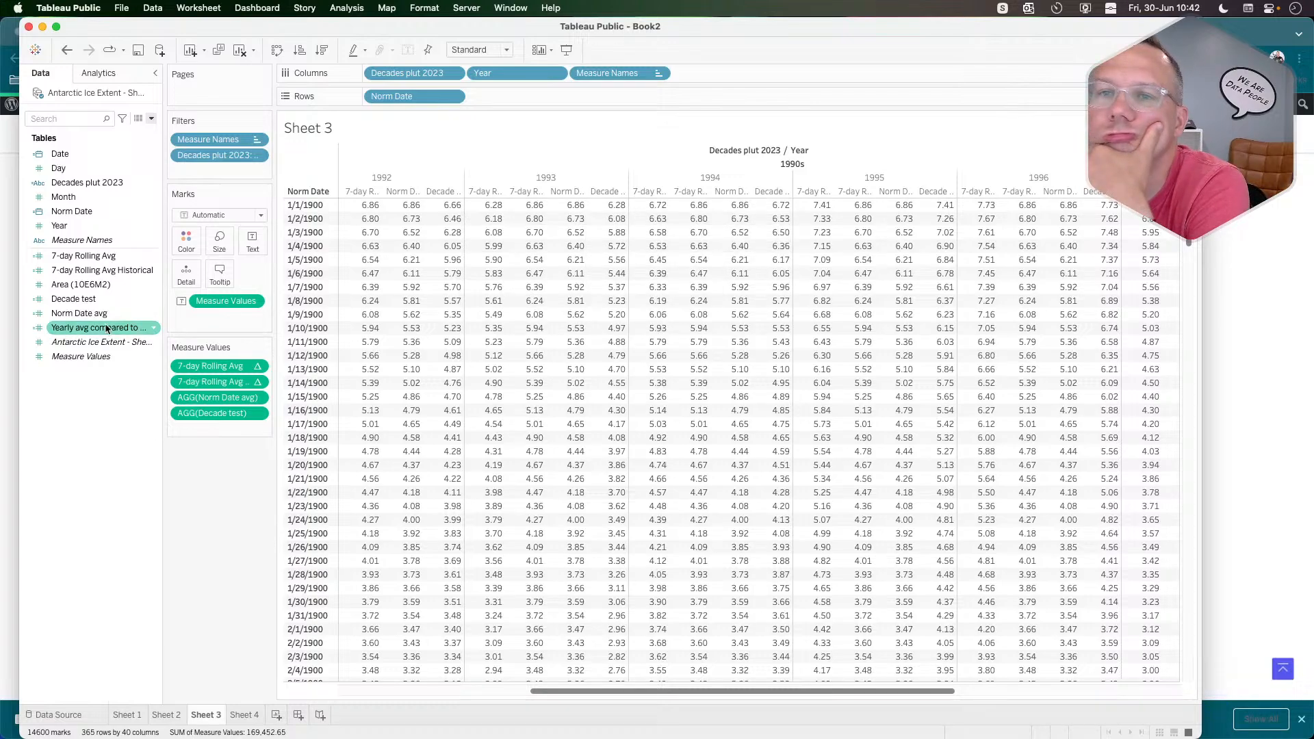
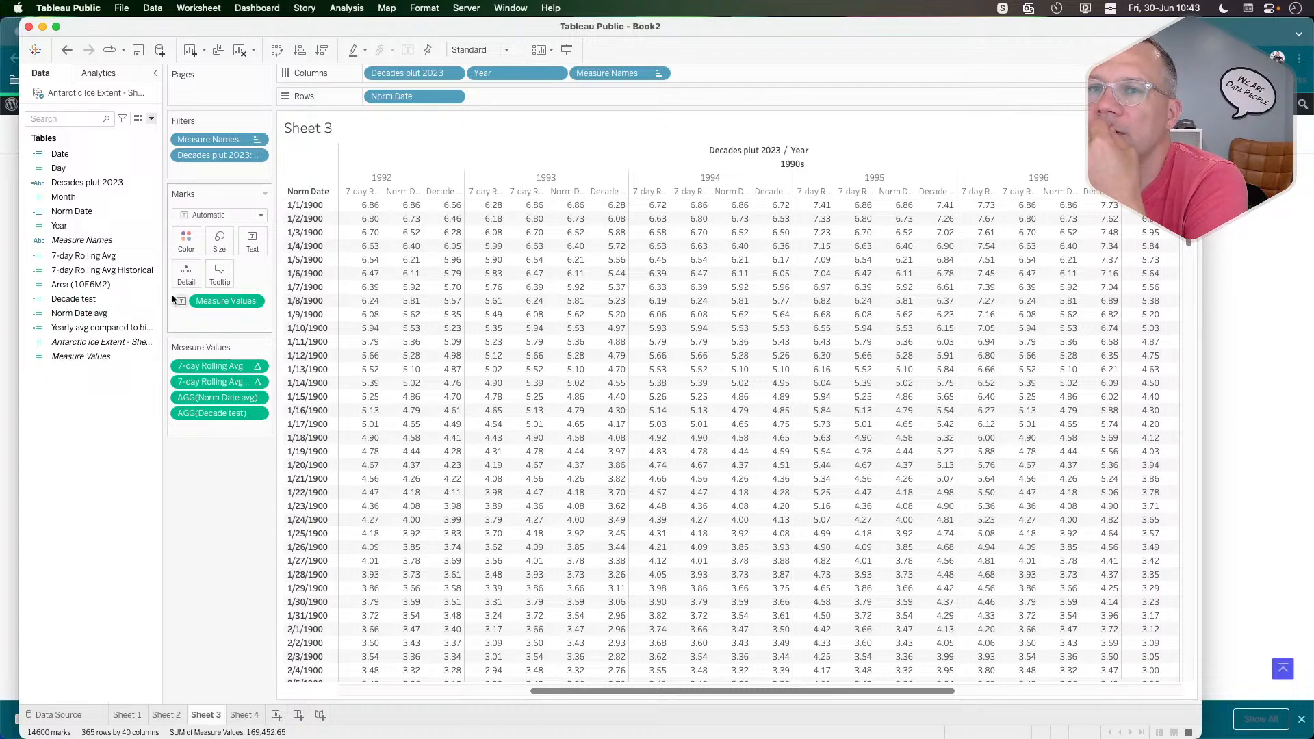
{"action": "left_click", "coordinate": [96, 257]}
{"action": "left_click_drag", "start_coordinate": [80, 284], "coordinate": [219, 360]}
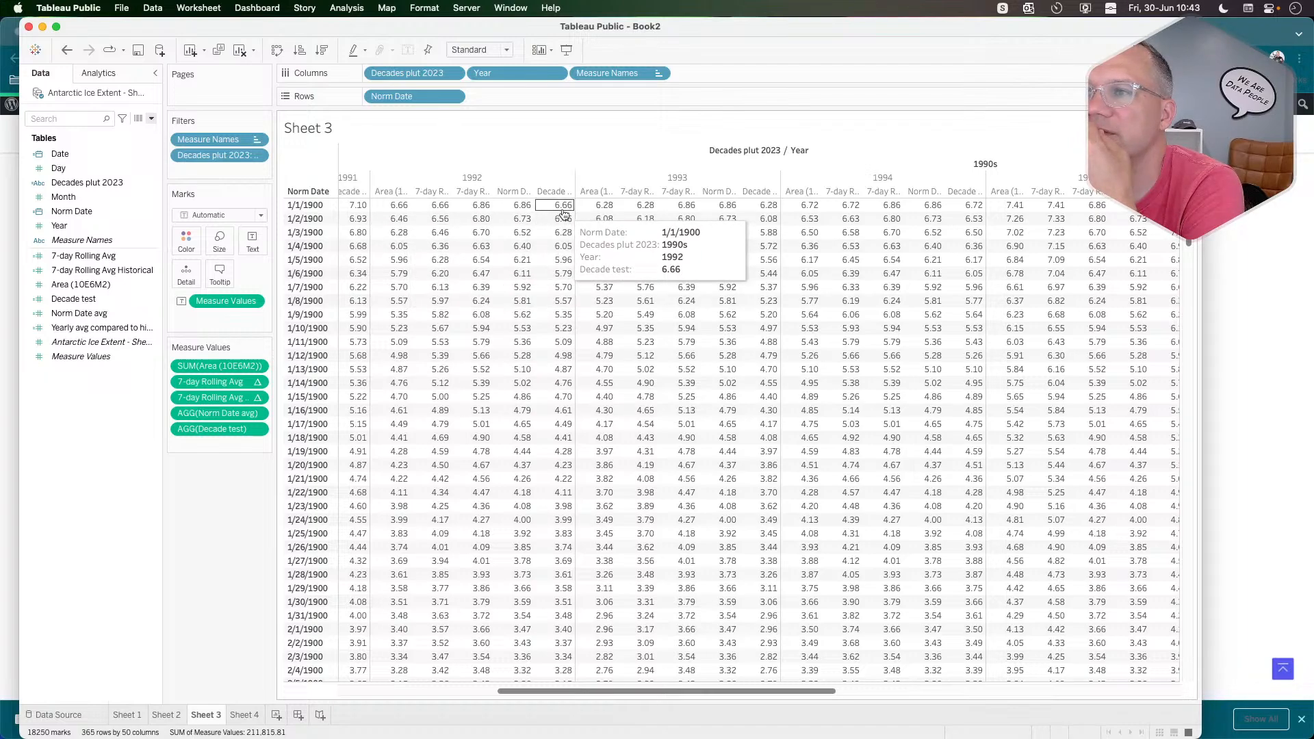
Reopen the Norm Date avg calculation to examine its FIXED expression and close it without changes.
{"action": "left_click", "coordinate": [71, 330]}
{"action": "left_click", "coordinate": [94, 316]}
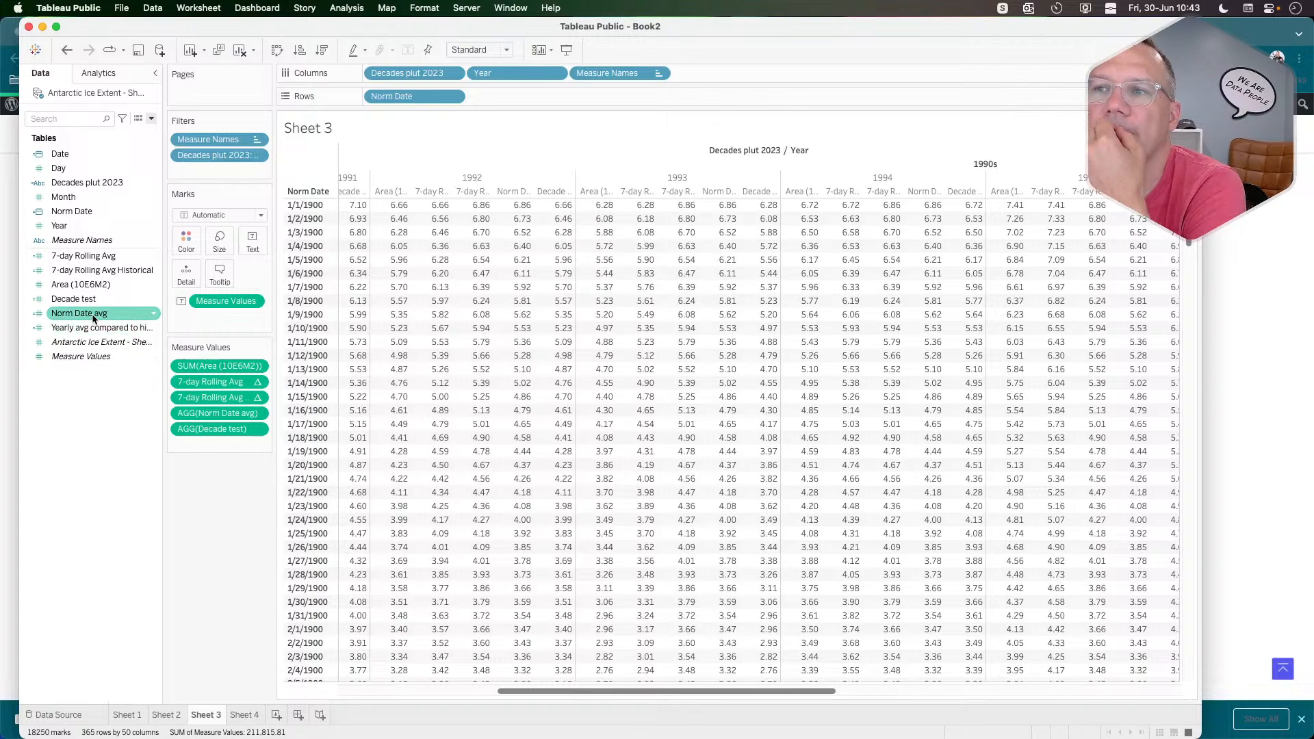
{"action": "right_click", "coordinate": [92, 316]}
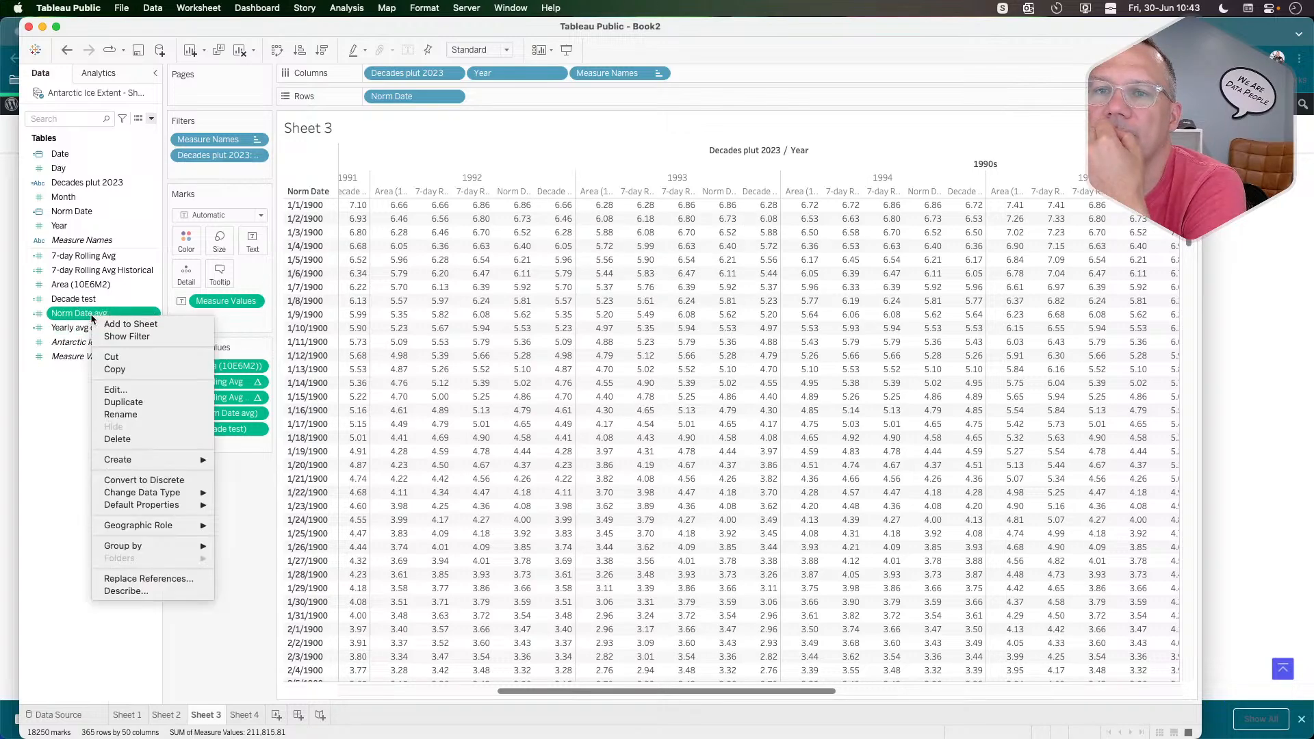
{"action": "left_click", "coordinate": [118, 392]}
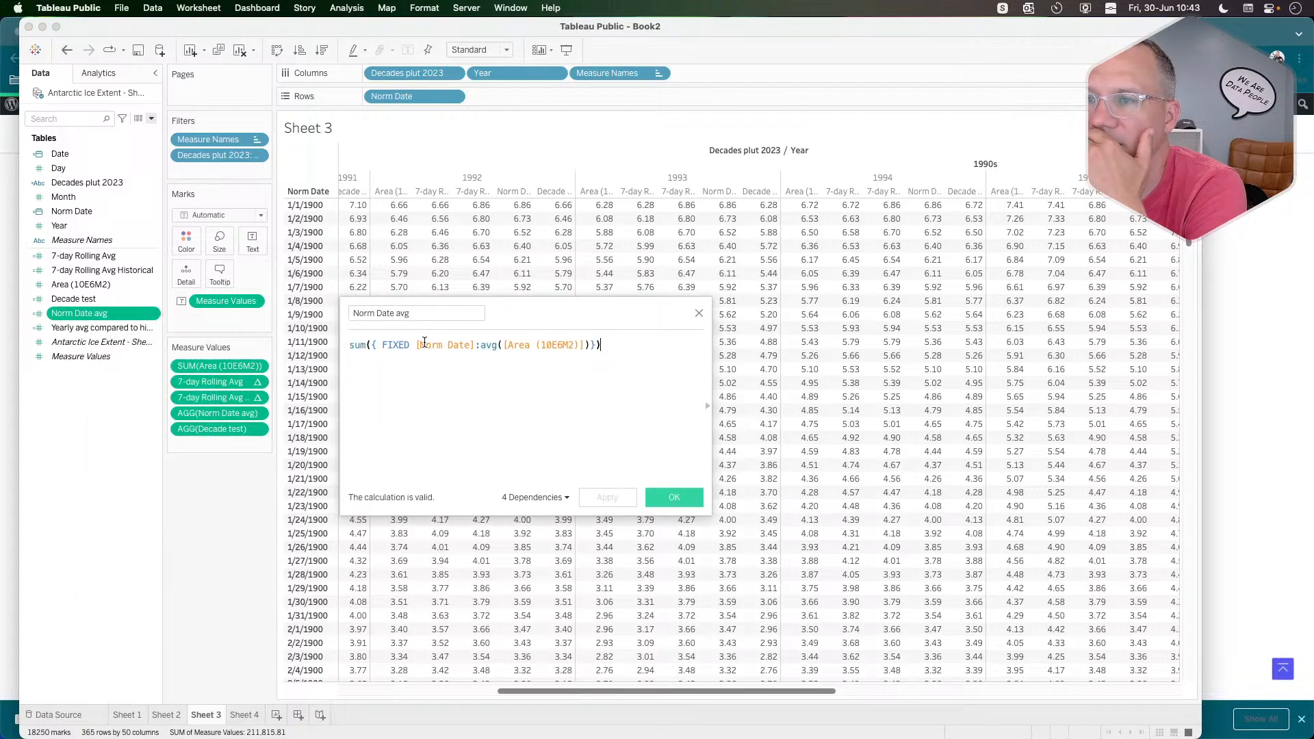
{"action": "left_click", "coordinate": [699, 314]}
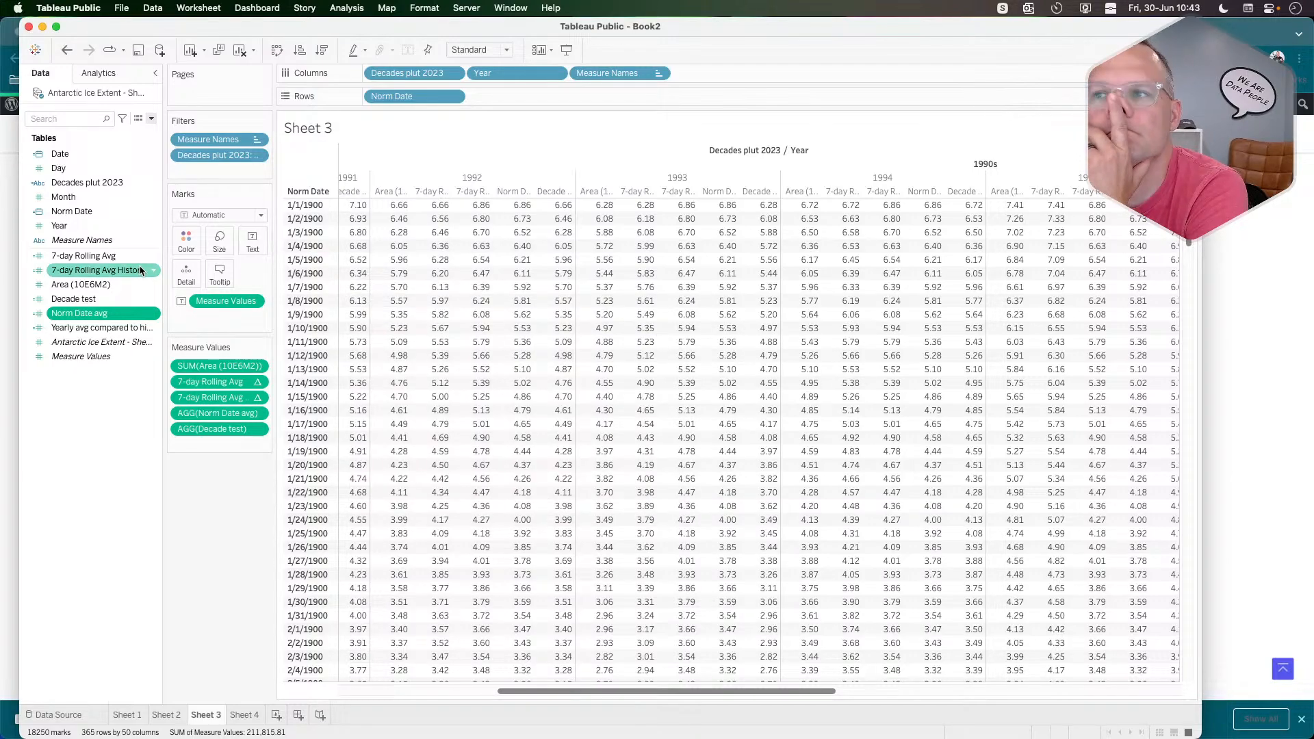
Change the Decade test formula to sum({FIXED [Decades plut 2023]:AVG([Area (10E6M2)])}) and save it.
{"action": "right_click", "coordinate": [82, 299]}
{"action": "left_click", "coordinate": [106, 369]}
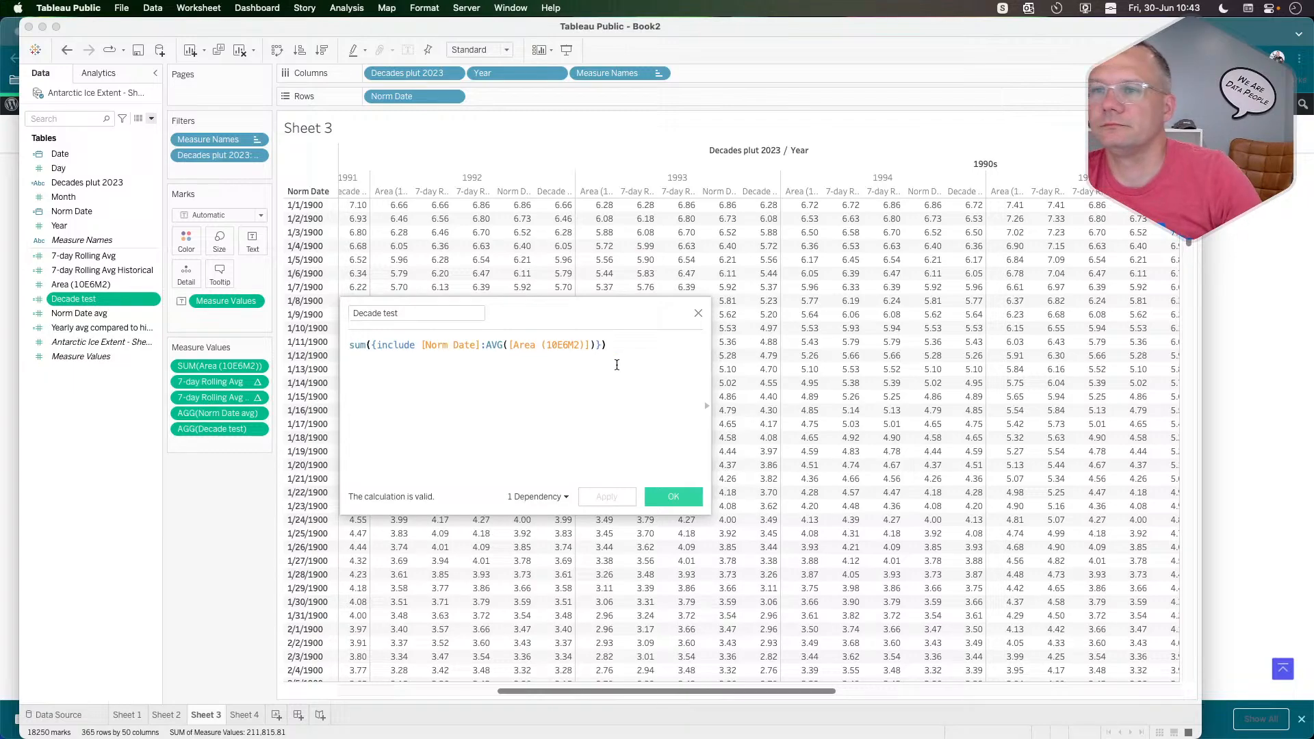
{"action": "double_click", "coordinate": [435, 345]}
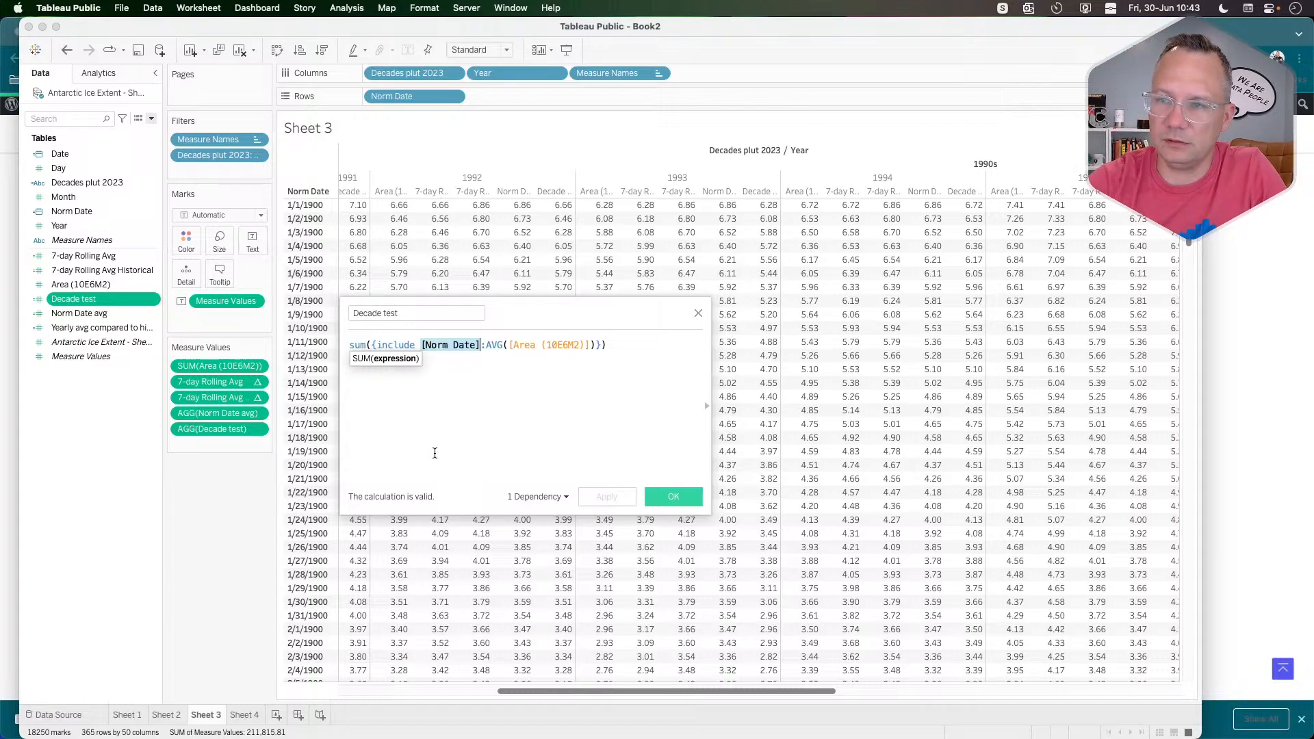
{"action": "double_click", "coordinate": [395, 342]}
{"action": "type", "text": "FIXED"}
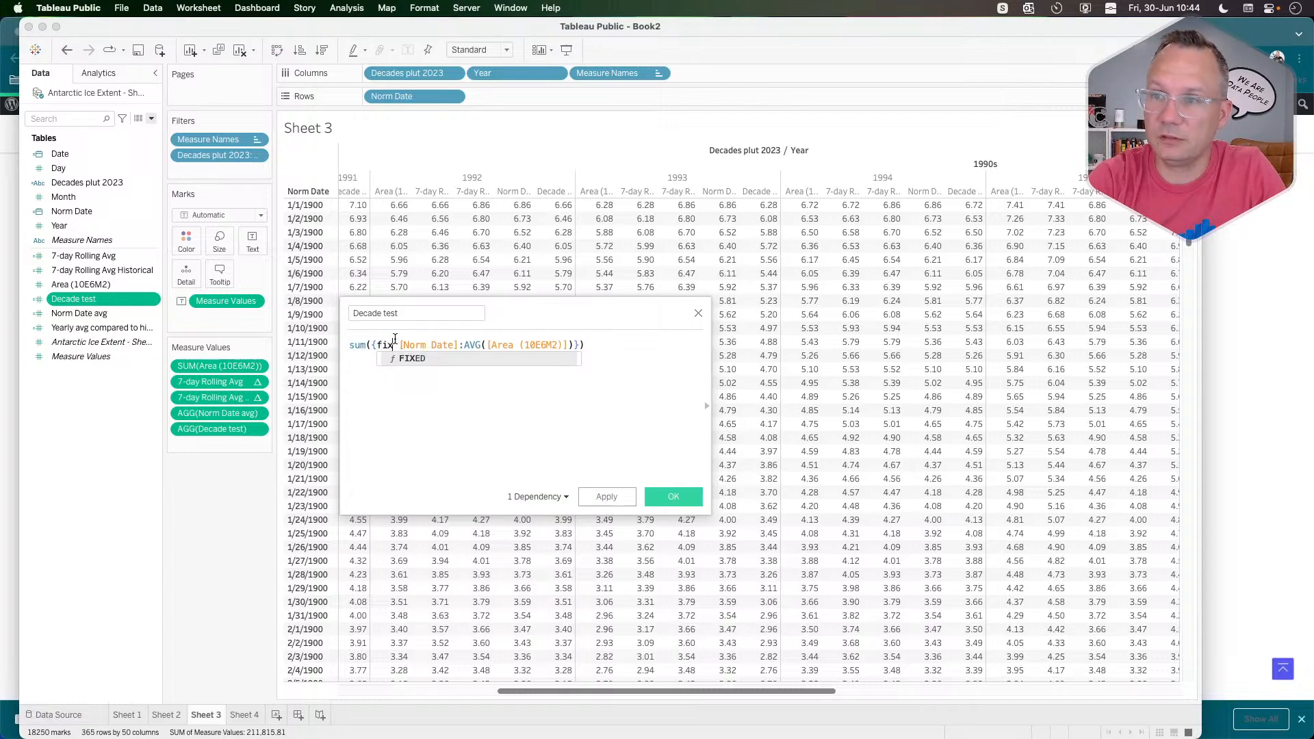
{"action": "double_click", "coordinate": [437, 345]}
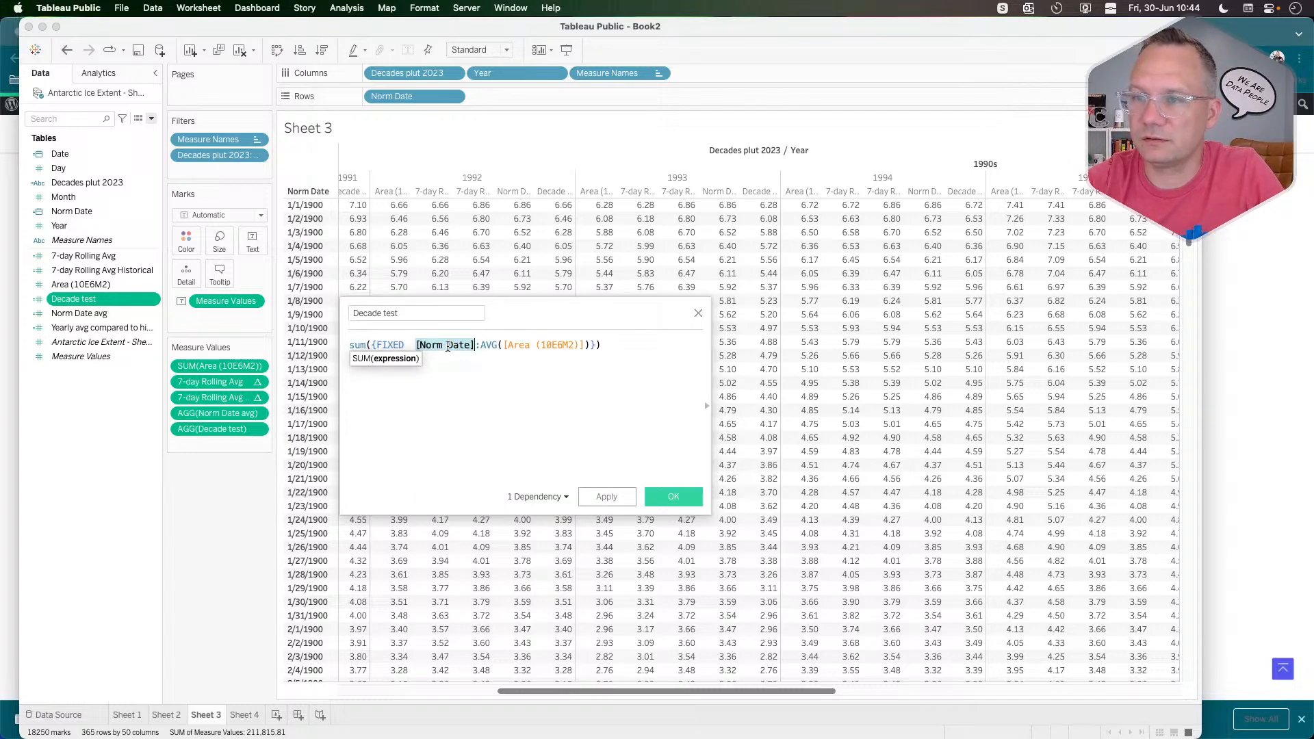
{"action": "type", "text": "dec"}
{"action": "key", "text": "Return"}
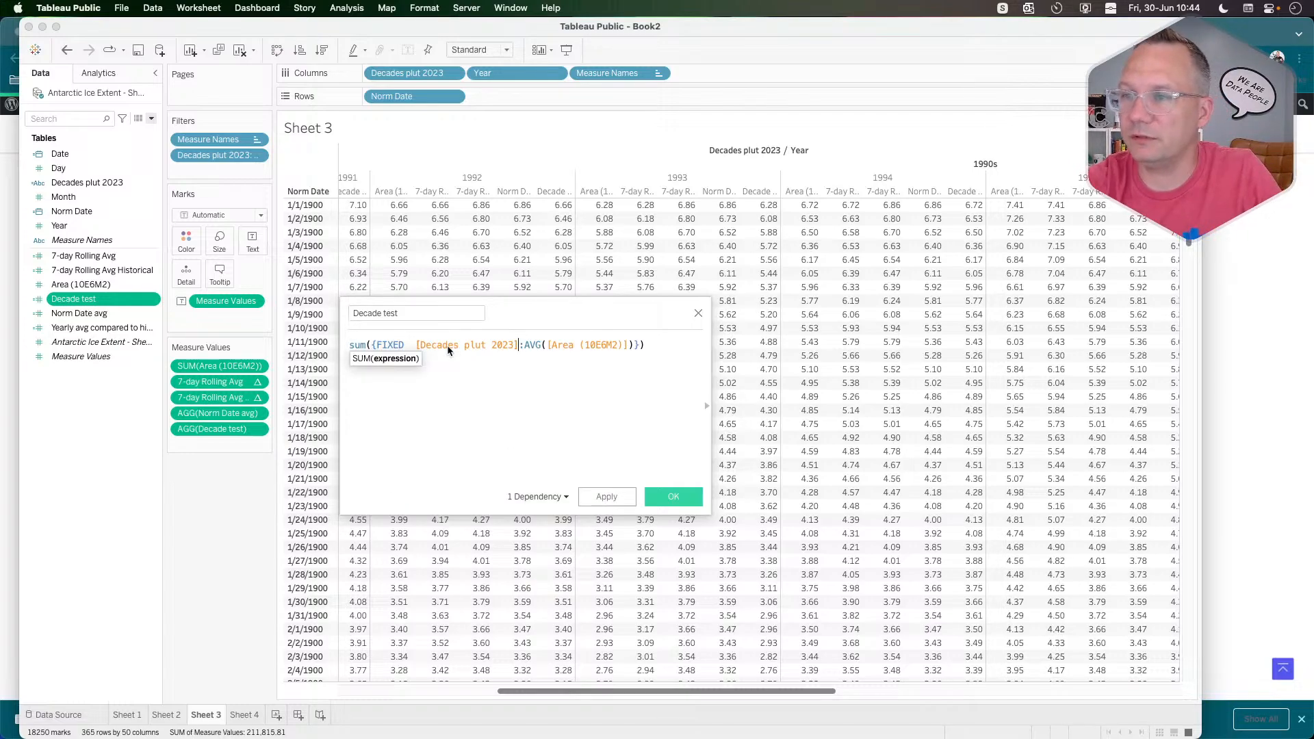
{"action": "left_click", "coordinate": [606, 497]}
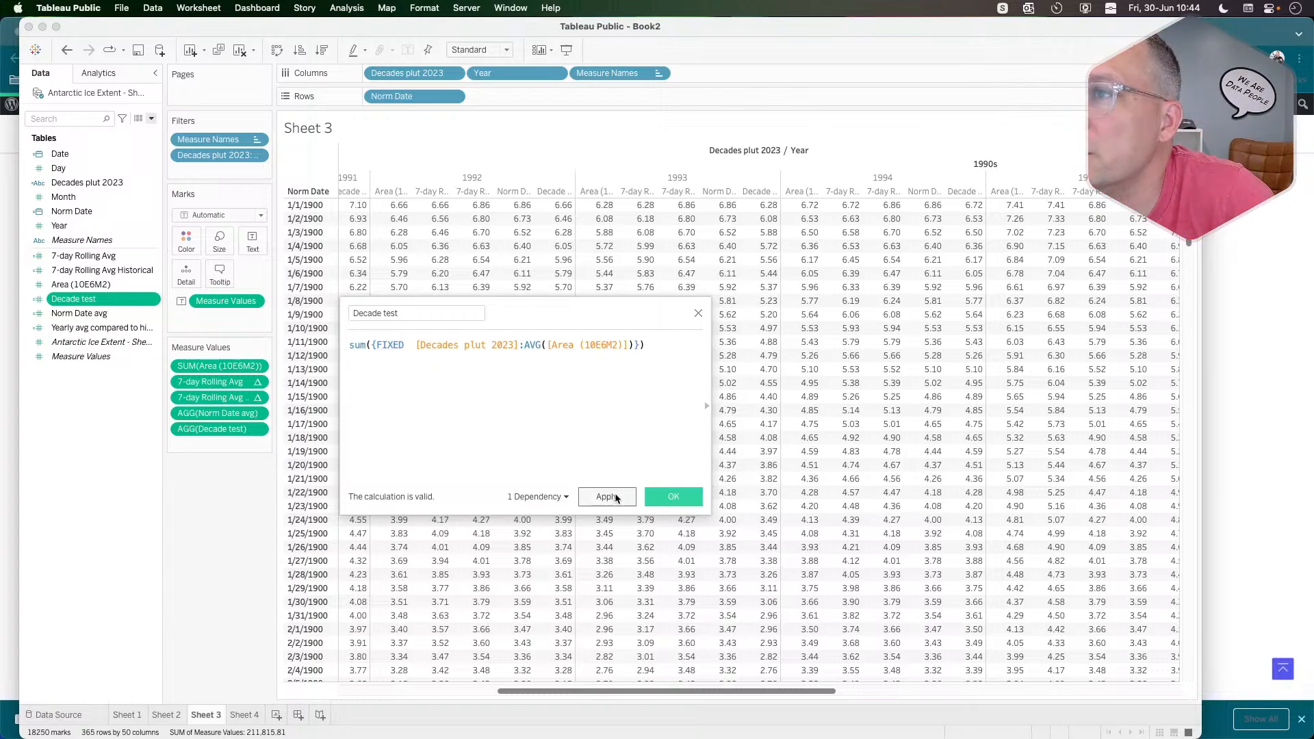
{"action": "left_click", "coordinate": [667, 498]}
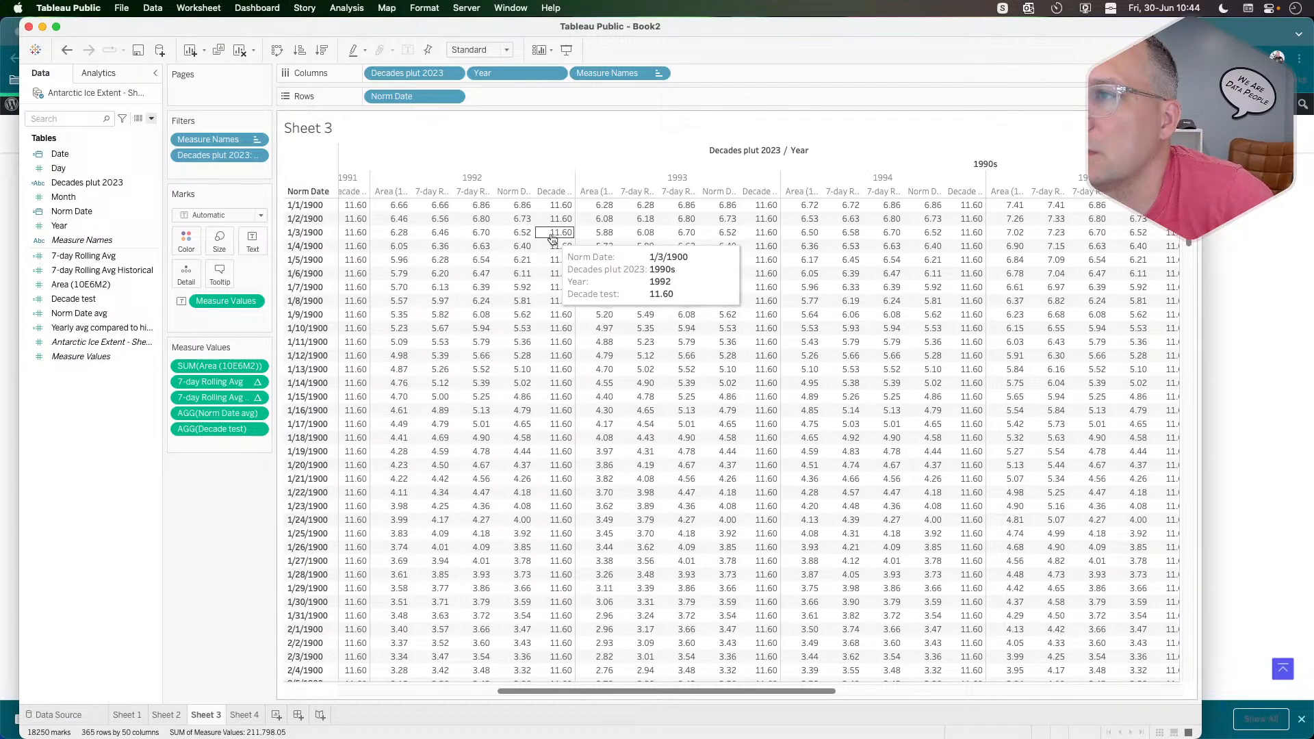
Remove the Decades plut 2023 filter so the table covers every decade.
{"action": "scroll", "coordinate": [673, 257], "scroll_direction": "right", "scroll_amount": 2}
{"action": "scroll", "coordinate": [672, 257], "scroll_direction": "down", "scroll_amount": 1}
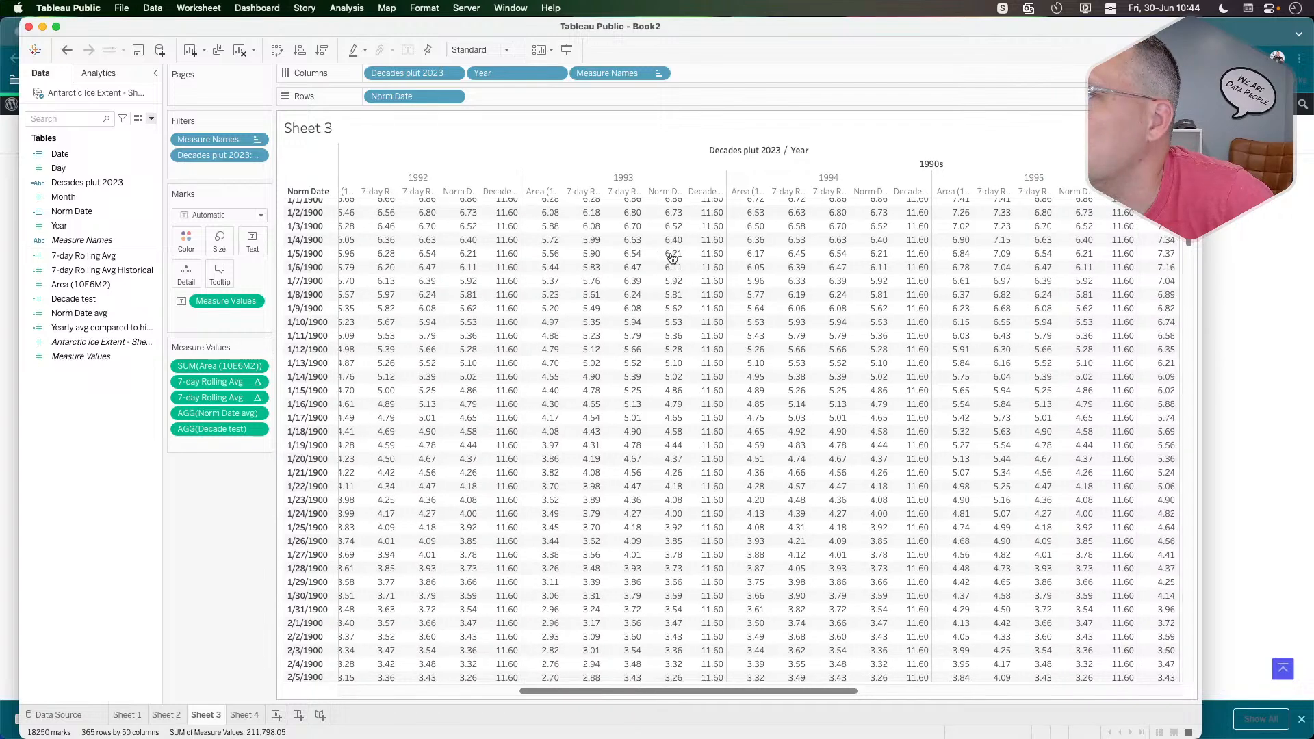
{"action": "left_click_drag", "start_coordinate": [223, 155], "coordinate": [196, 503]}
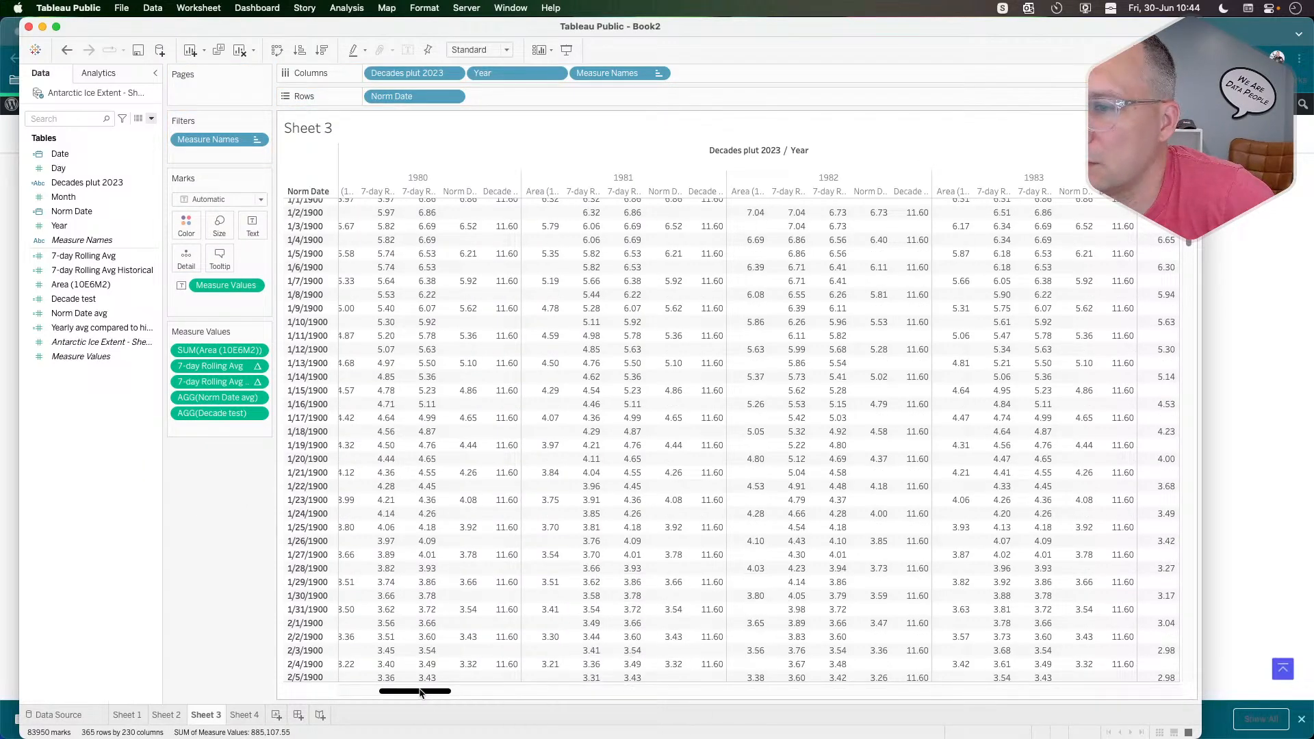
Examine the Decade test values against the other measures across dates and years from the 1970s to the 1990s.
{"action": "left_click_drag", "start_coordinate": [421, 693], "coordinate": [313, 694]}
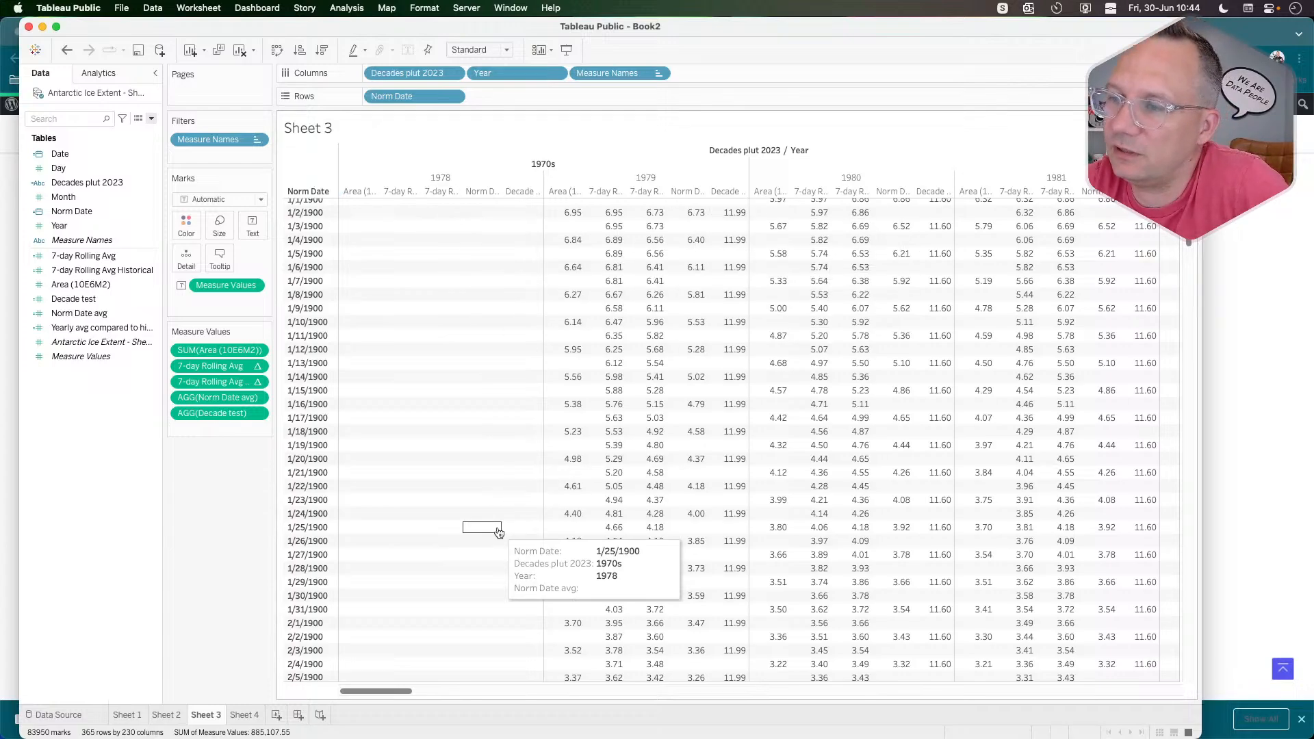
{"action": "scroll", "coordinate": [498, 528], "scroll_direction": "down", "scroll_amount": 10}
{"action": "scroll", "coordinate": [498, 532], "scroll_direction": "down", "scroll_amount": 15}
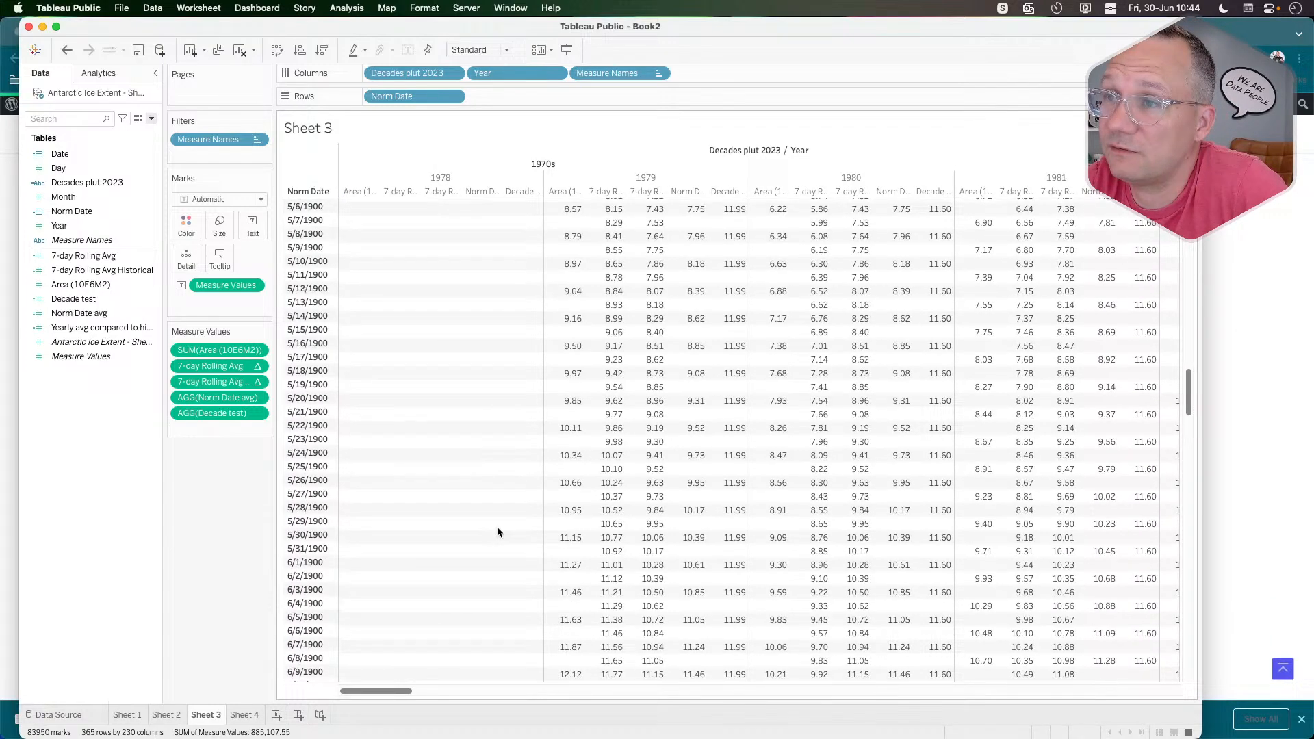
{"action": "scroll", "coordinate": [498, 532], "scroll_direction": "down", "scroll_amount": 20}
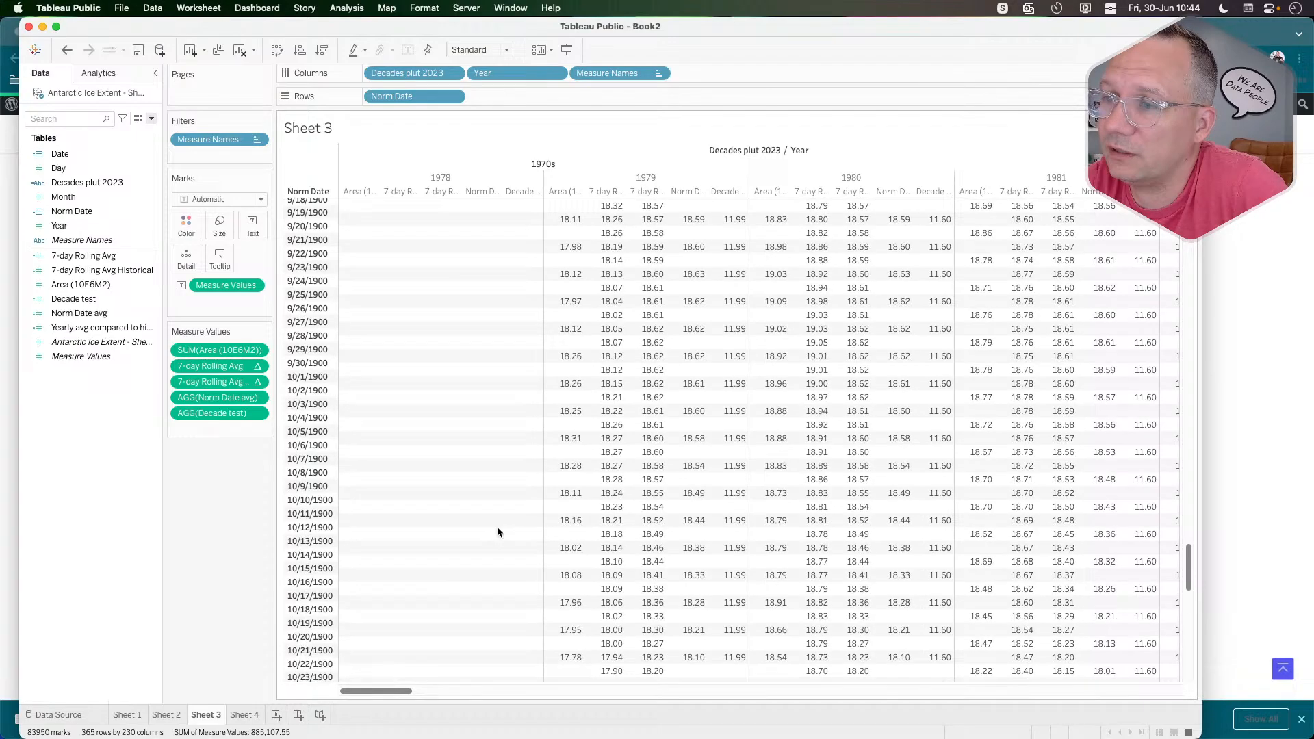
{"action": "scroll", "coordinate": [498, 532], "scroll_direction": "up", "scroll_amount": 20}
{"action": "scroll", "coordinate": [497, 532], "scroll_direction": "right", "scroll_amount": 2}
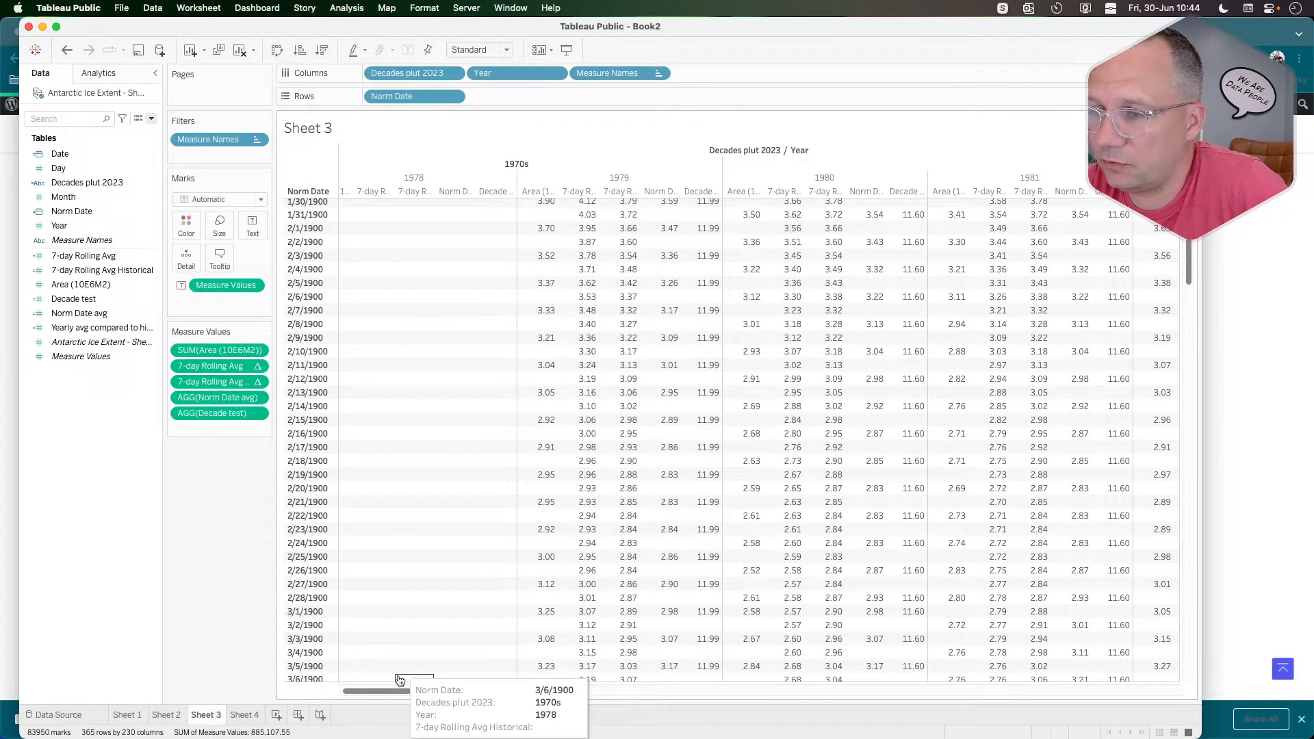
{"action": "left_click_drag", "start_coordinate": [382, 692], "coordinate": [593, 697]}
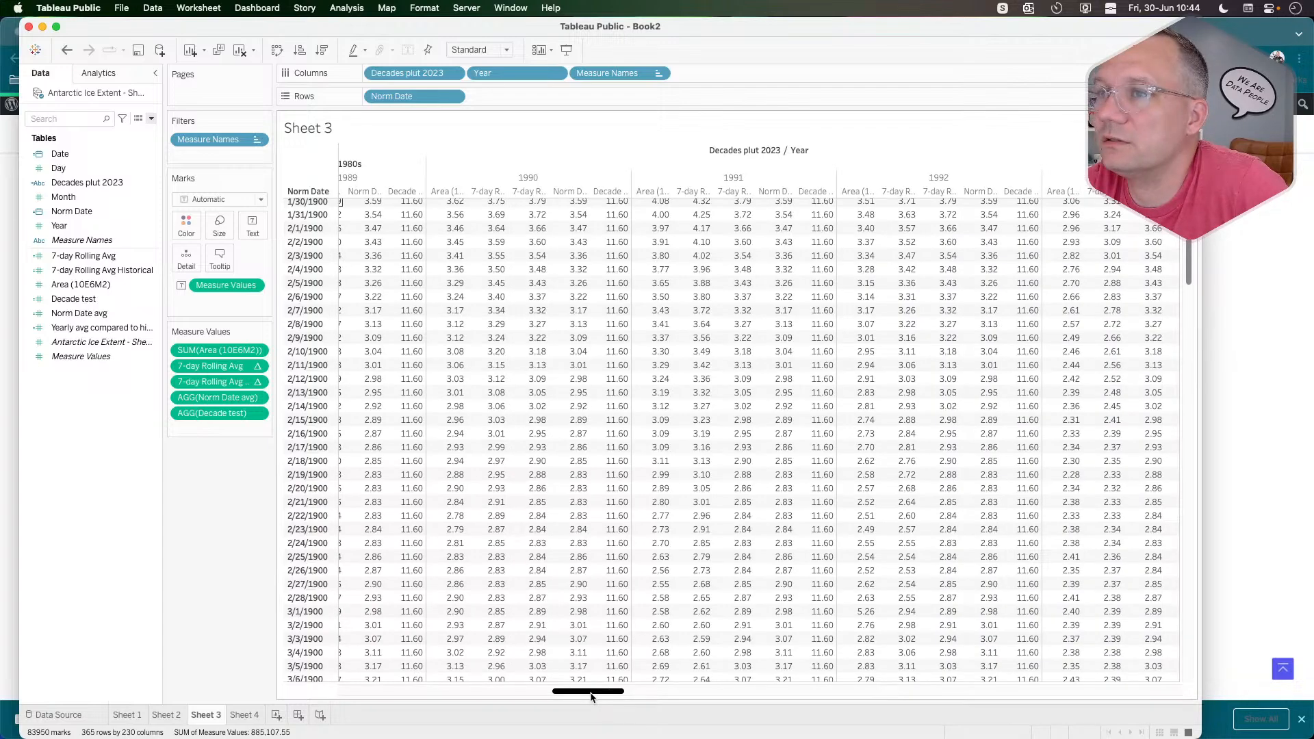
{"action": "left_click_drag", "start_coordinate": [593, 697], "coordinate": [692, 696]}
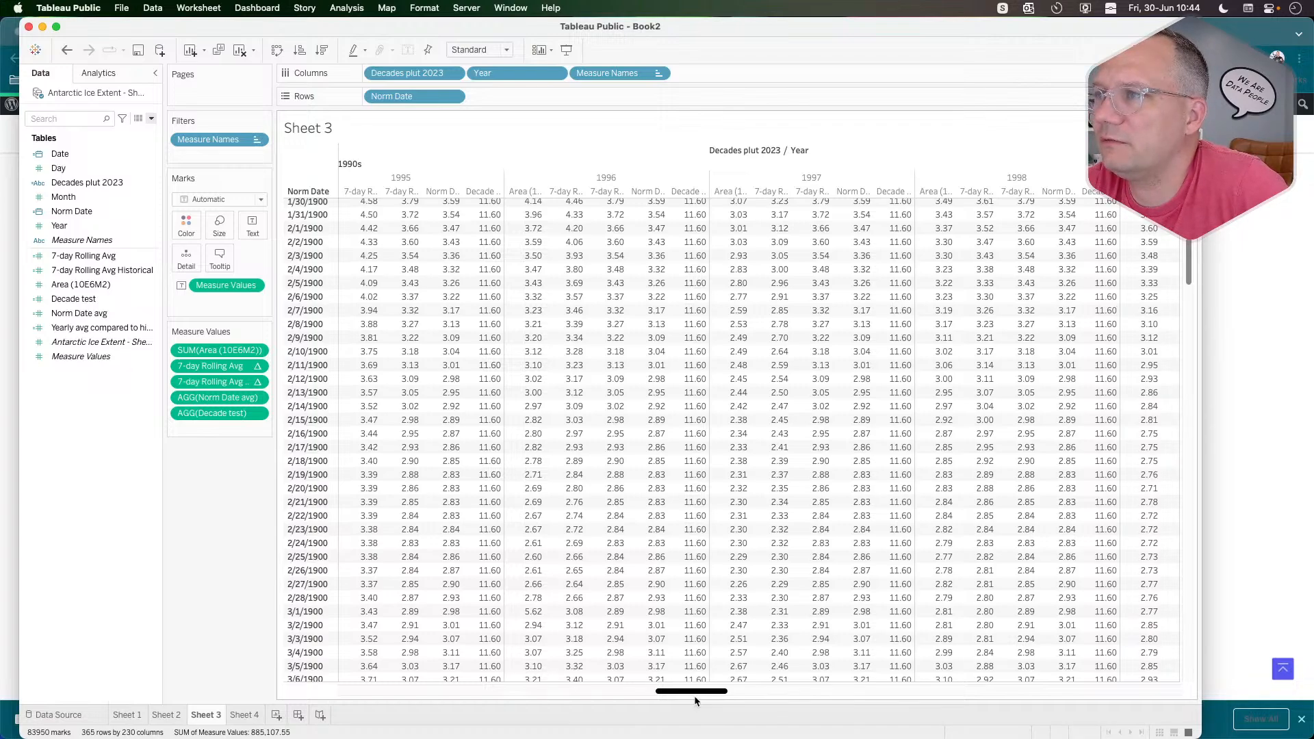
{"action": "left_click_drag", "start_coordinate": [694, 696], "coordinate": [665, 669]}
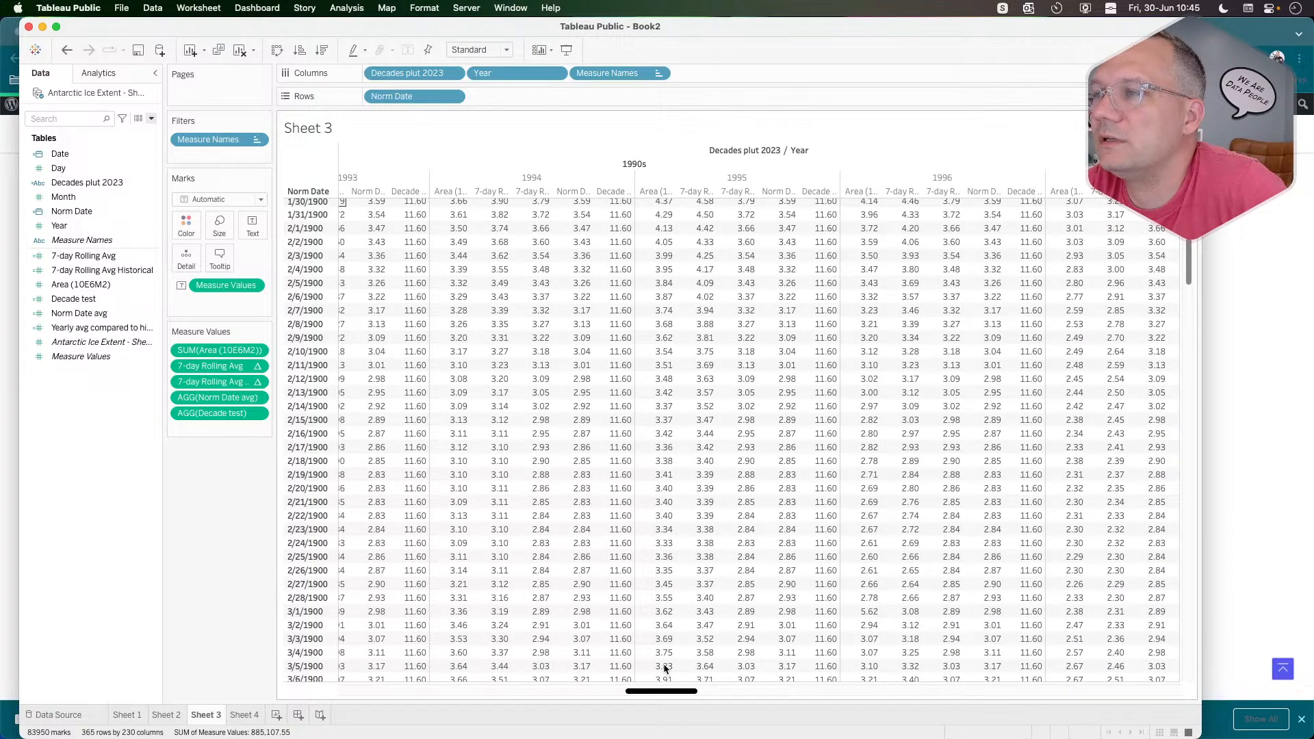
Display Decade test as text for each decade on Sheet 4 and inspect the 1970s value.
{"action": "left_click", "coordinate": [167, 717]}
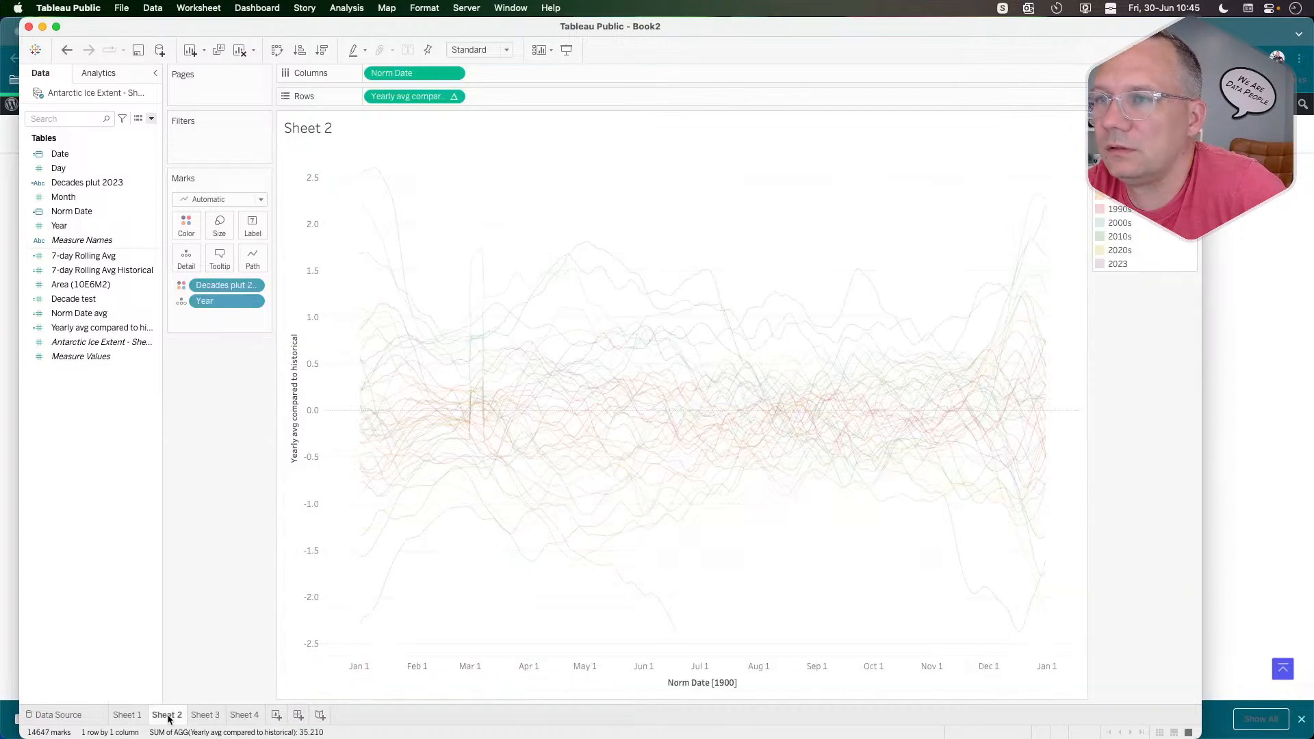
{"action": "left_click", "coordinate": [245, 715]}
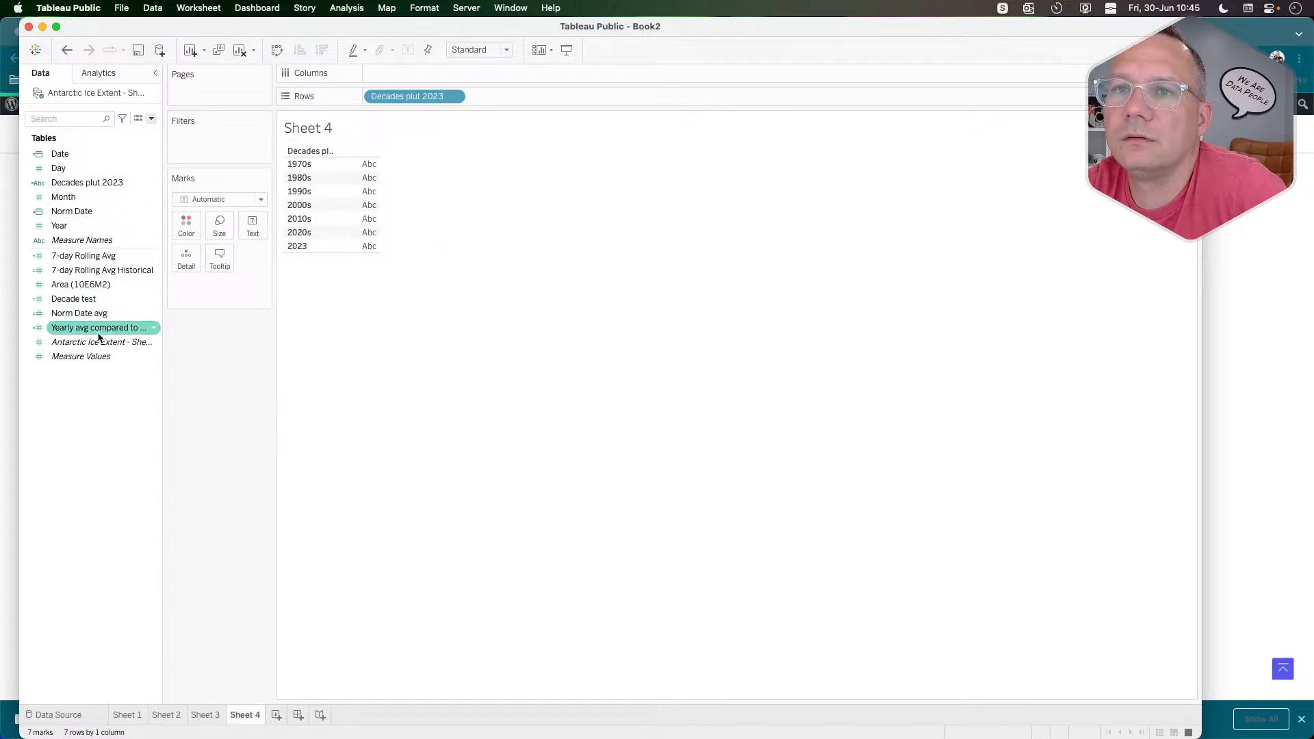
{"action": "left_click_drag", "start_coordinate": [92, 302], "coordinate": [249, 229]}
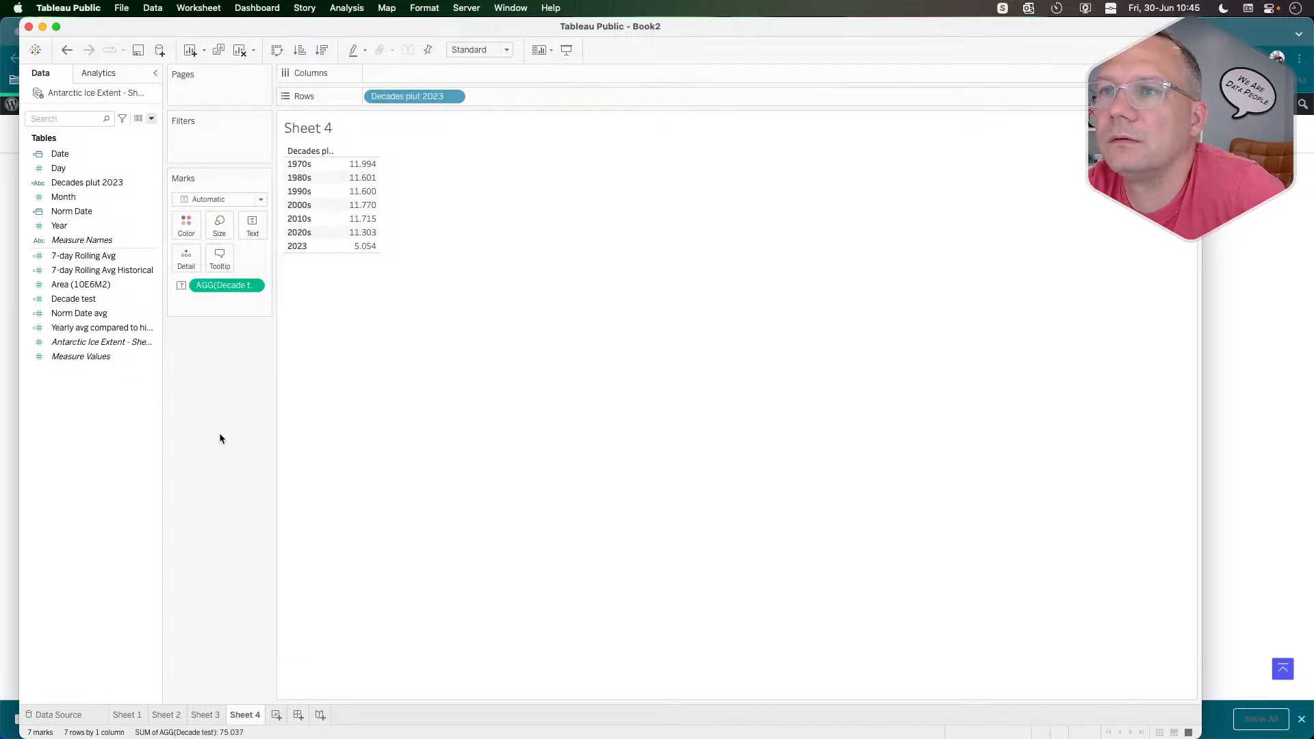
{"action": "mouse_move", "coordinate": [368, 171]}
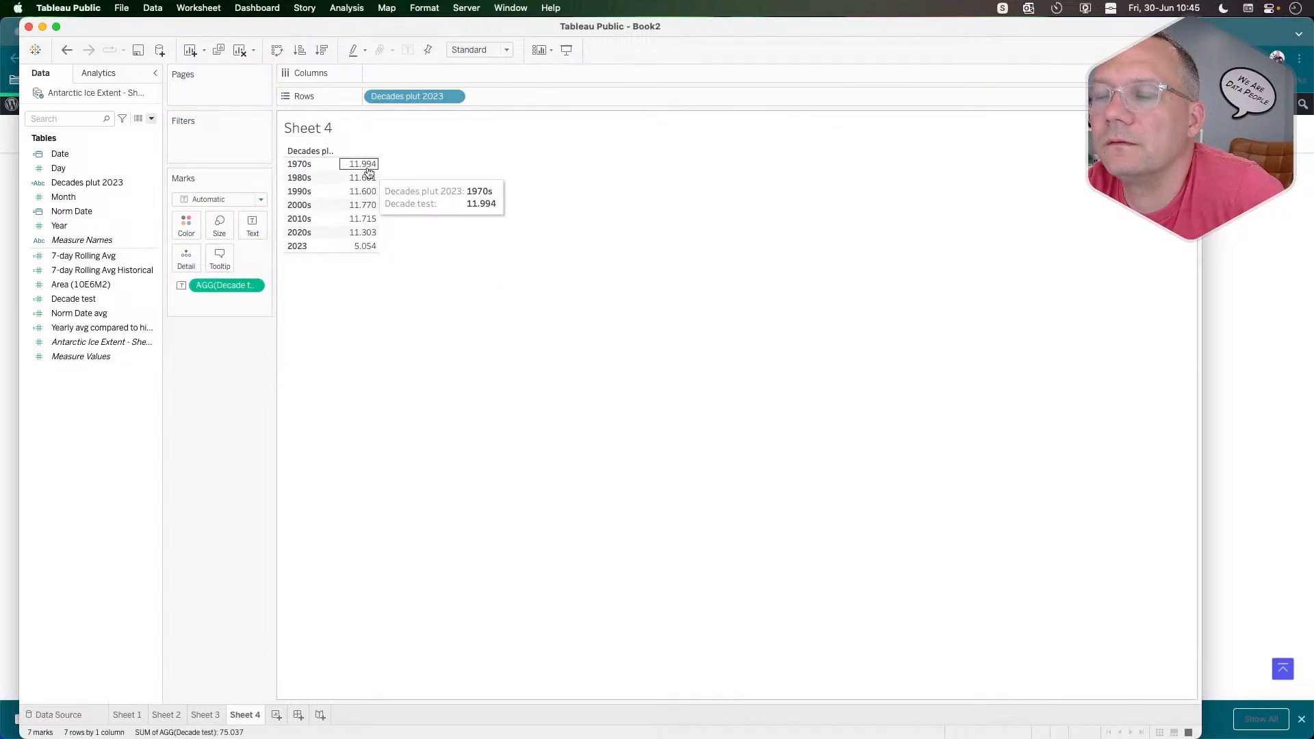
Remove Year from the Columns on Sheet 3 so the measures are broken down by decade only.
{"action": "left_click", "coordinate": [204, 715]}
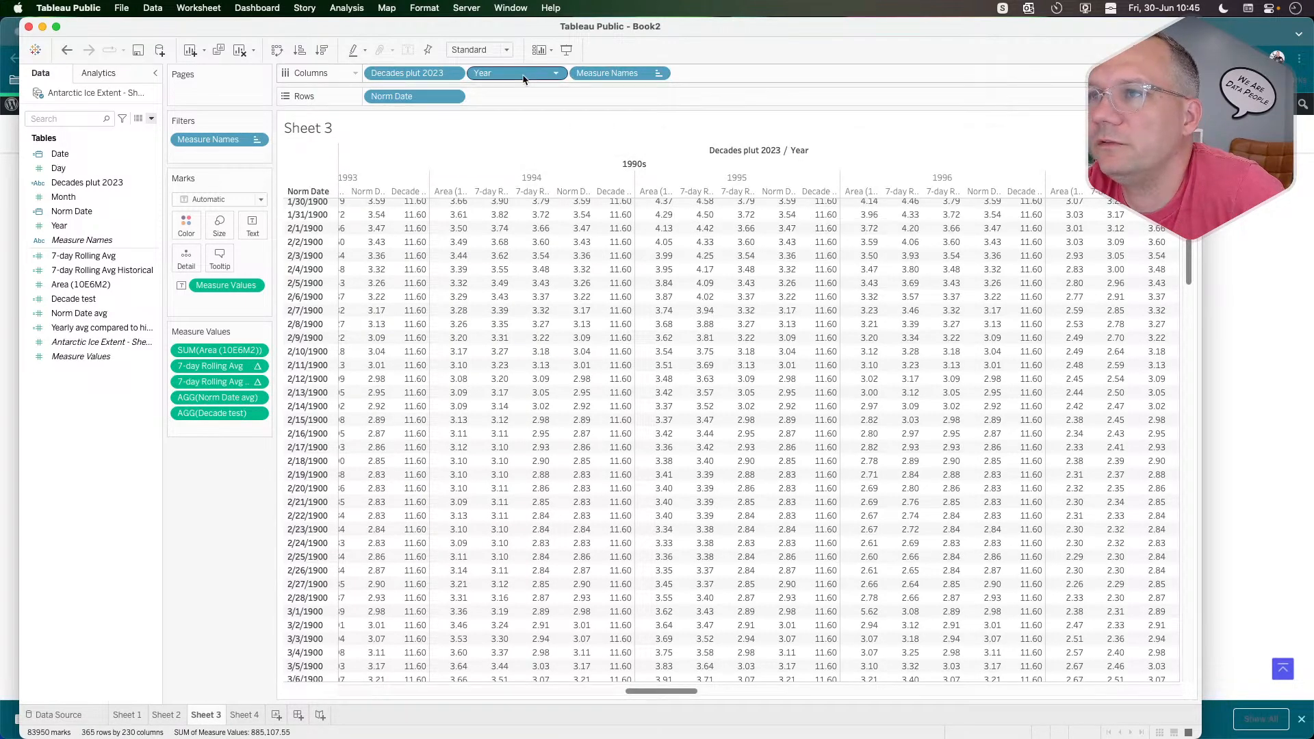
{"action": "left_click_drag", "start_coordinate": [524, 79], "coordinate": [215, 501]}
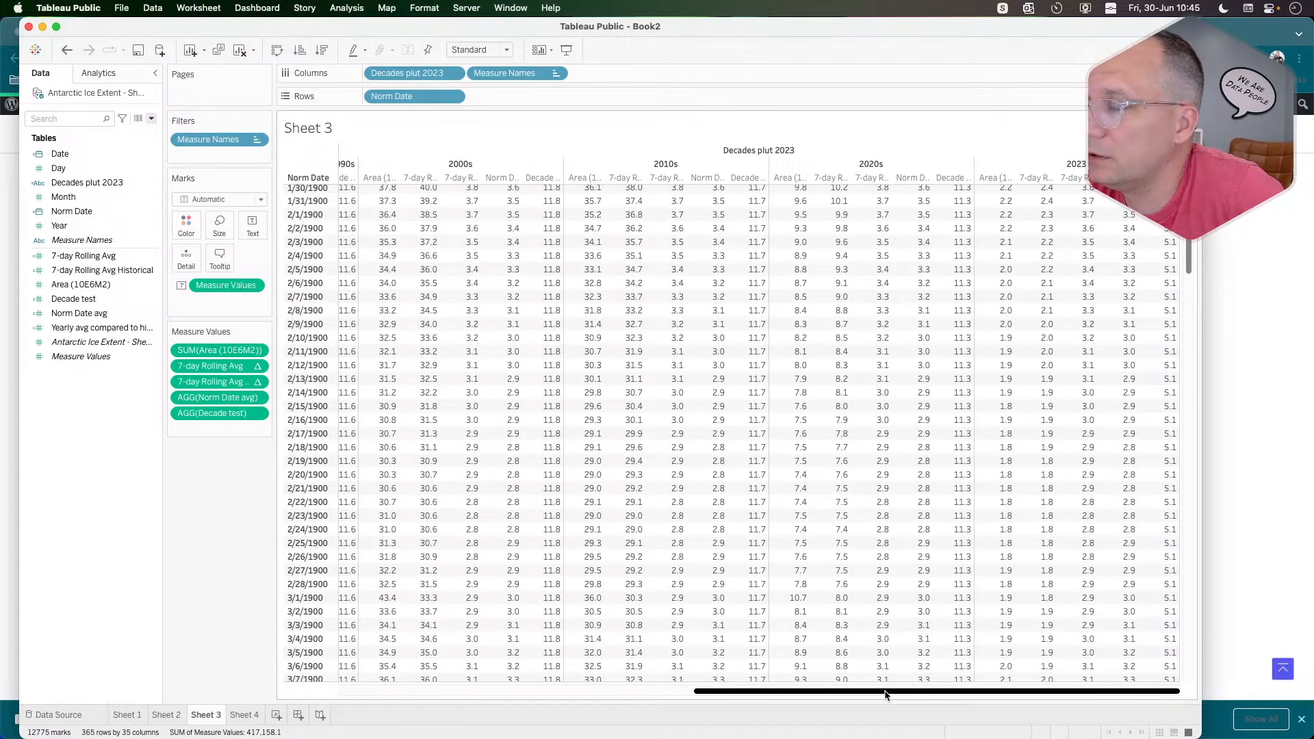
{"action": "left_click_drag", "start_coordinate": [885, 695], "coordinate": [868, 695]}
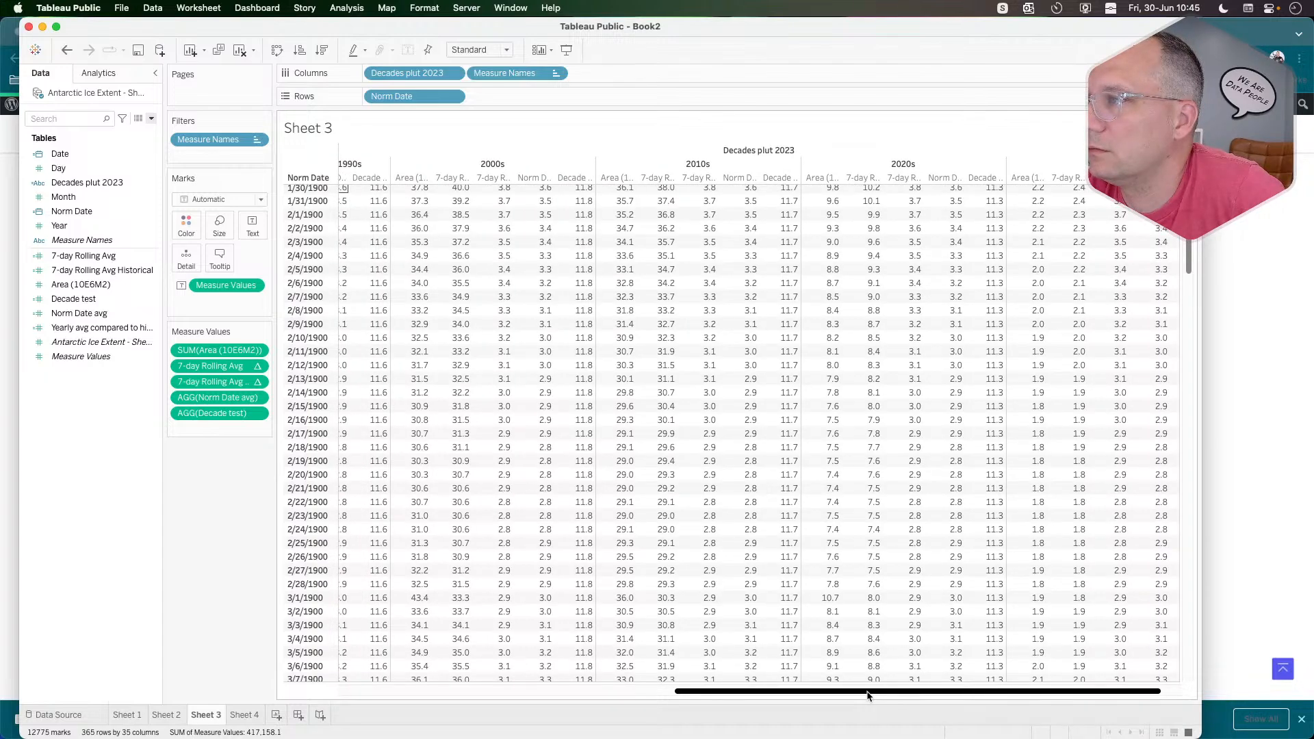
Review the Sheet 2 line chart, compare it with the Workout Wednesday reference chart in Chrome, and return to Tableau Public.
{"action": "left_click", "coordinate": [168, 715]}
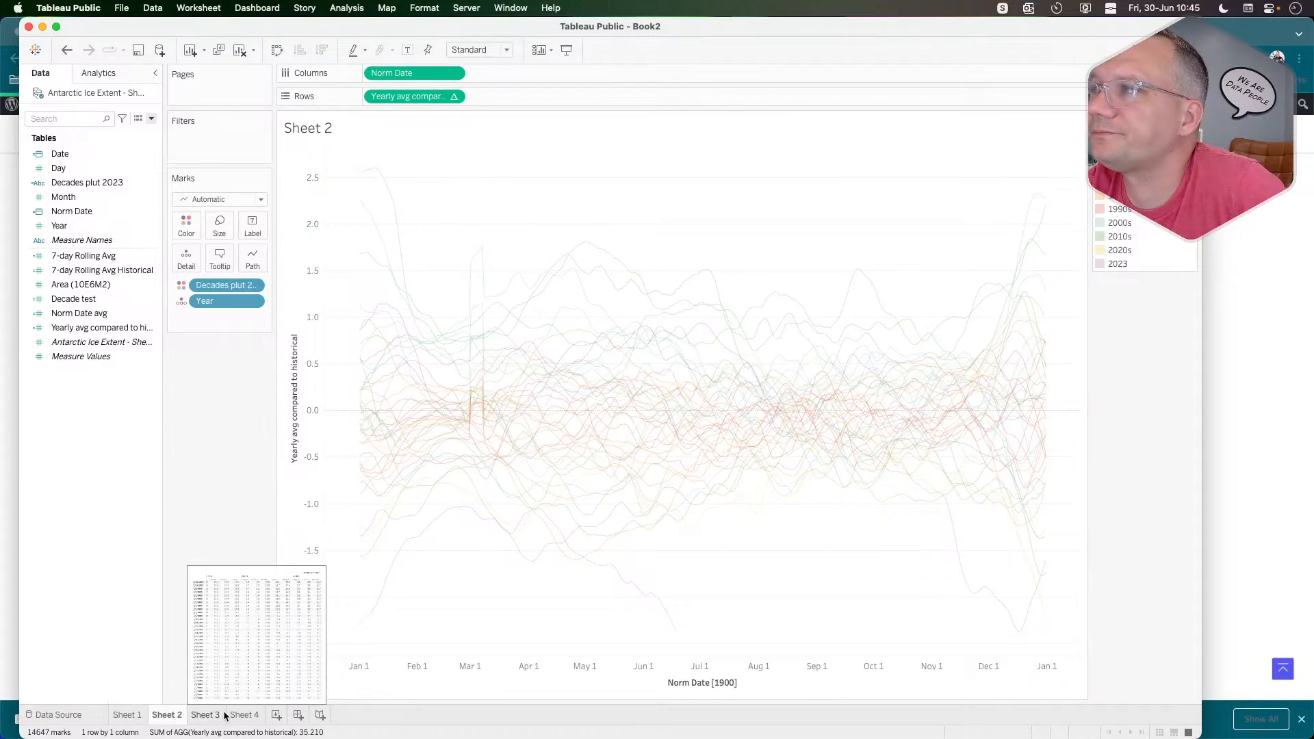
{"action": "key", "text": "super+Tab"}
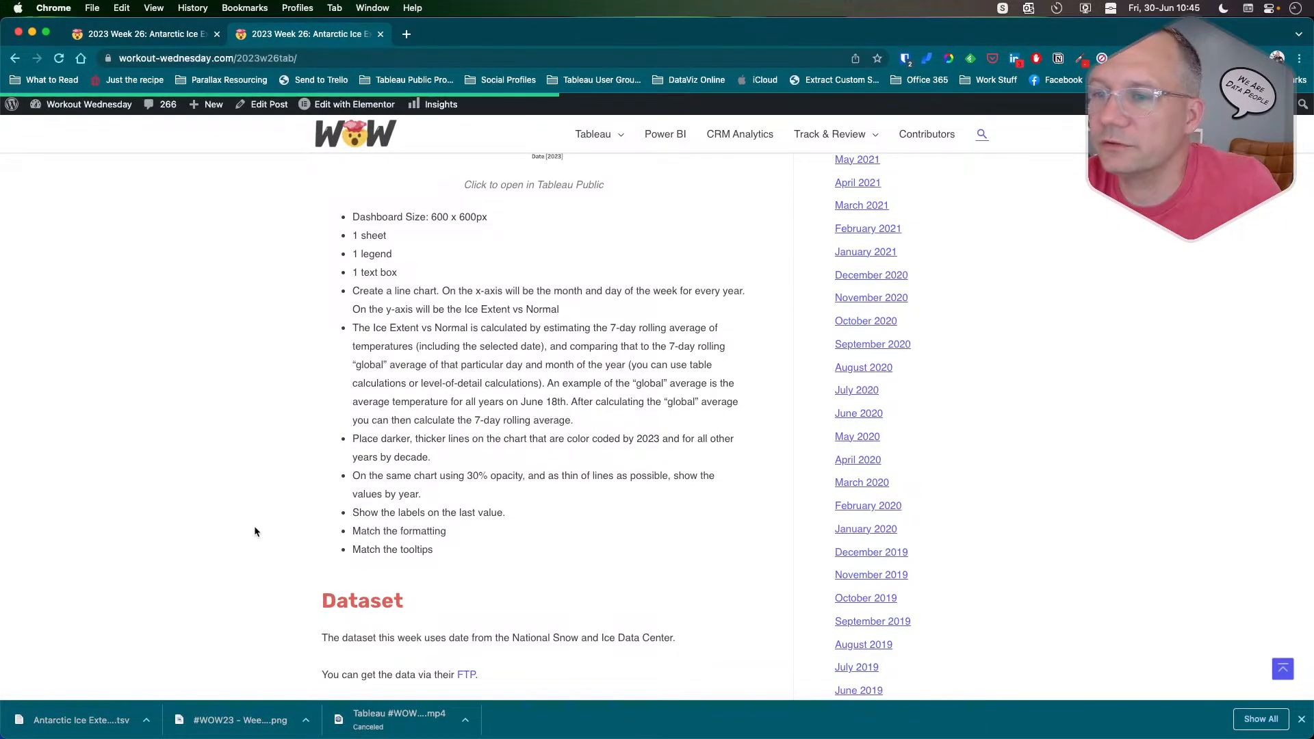
{"action": "scroll", "coordinate": [254, 531], "scroll_direction": "down", "scroll_amount": 15}
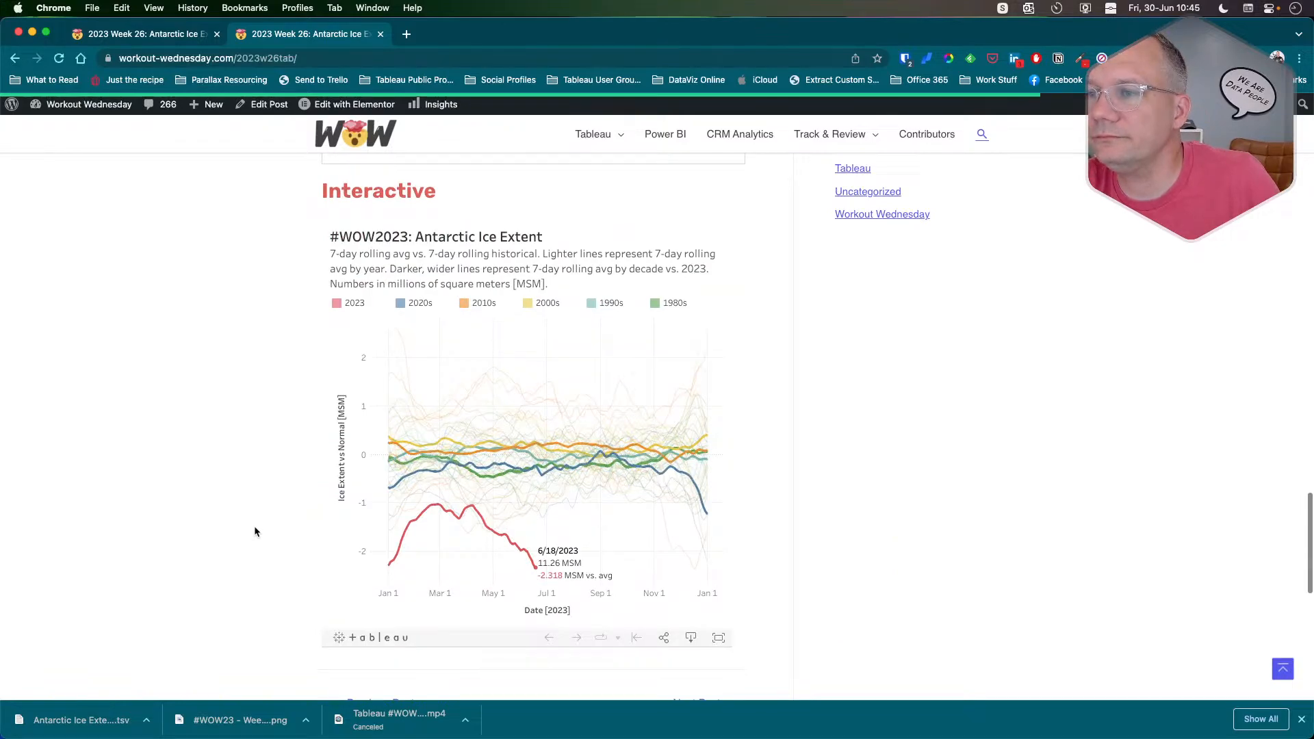
{"action": "key", "text": "super+r"}
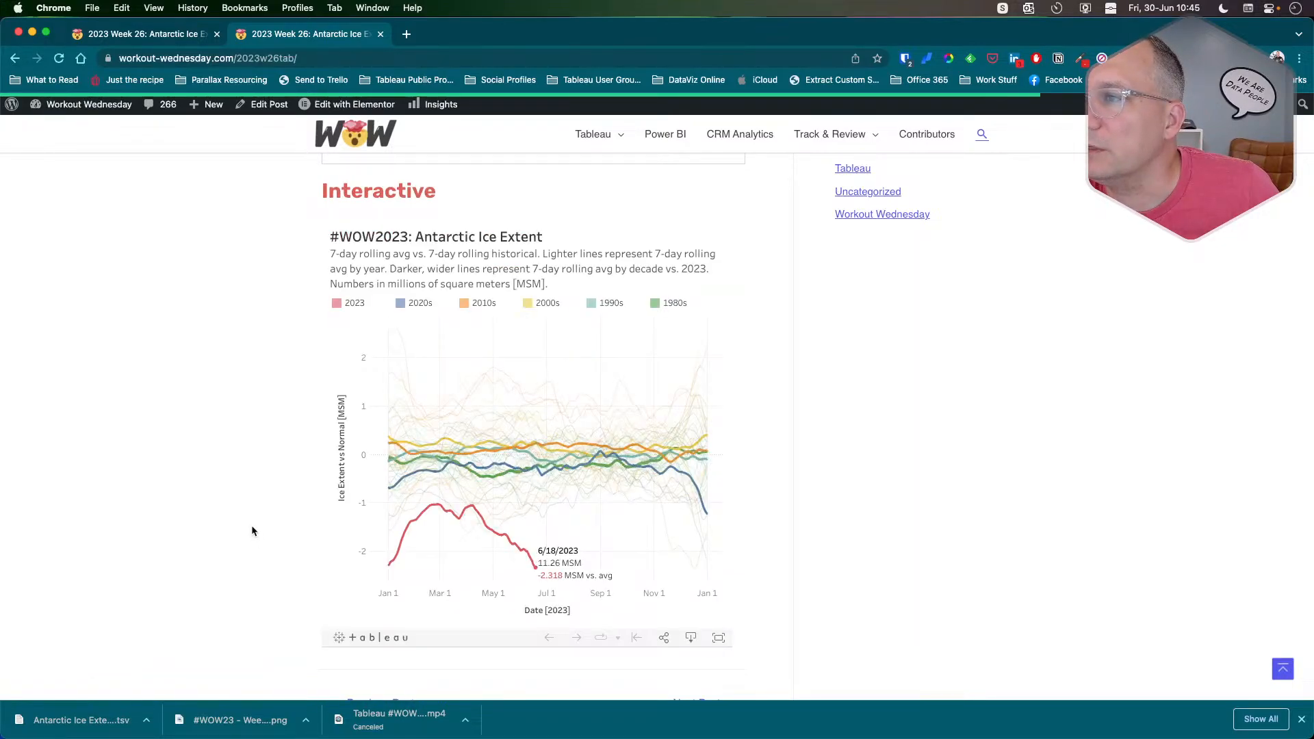
{"action": "mouse_move", "coordinate": [402, 485]}
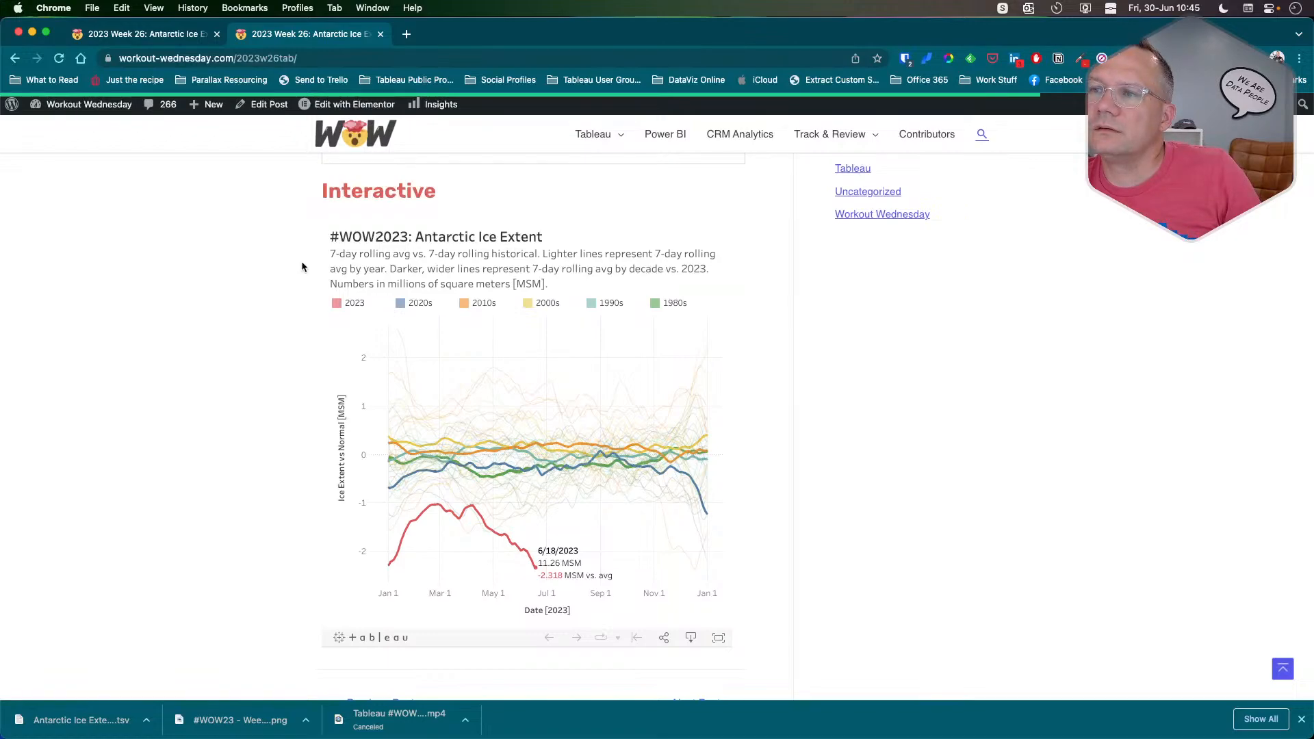
{"action": "key", "text": "super+Tab"}
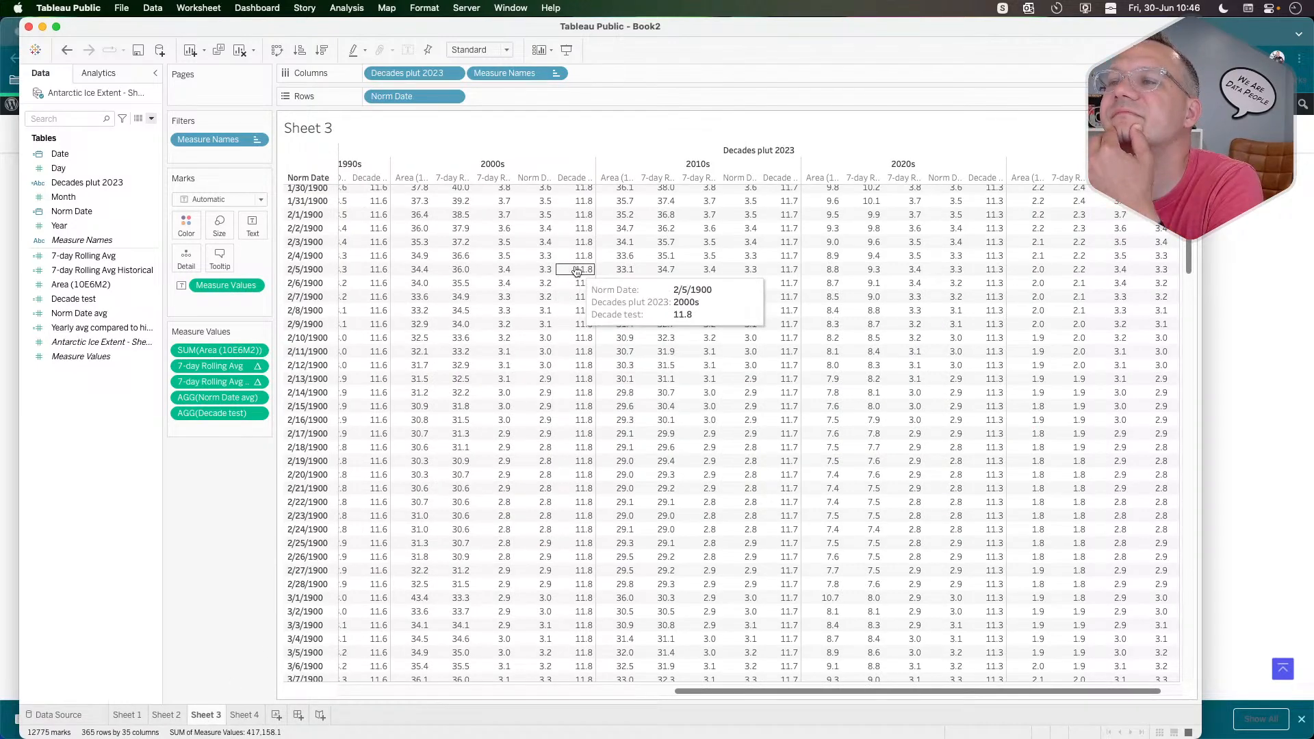
Try removing Norm Date avg from the Measure Values and undo the removal.
{"action": "scroll", "coordinate": [572, 221], "scroll_direction": "right", "scroll_amount": 1}
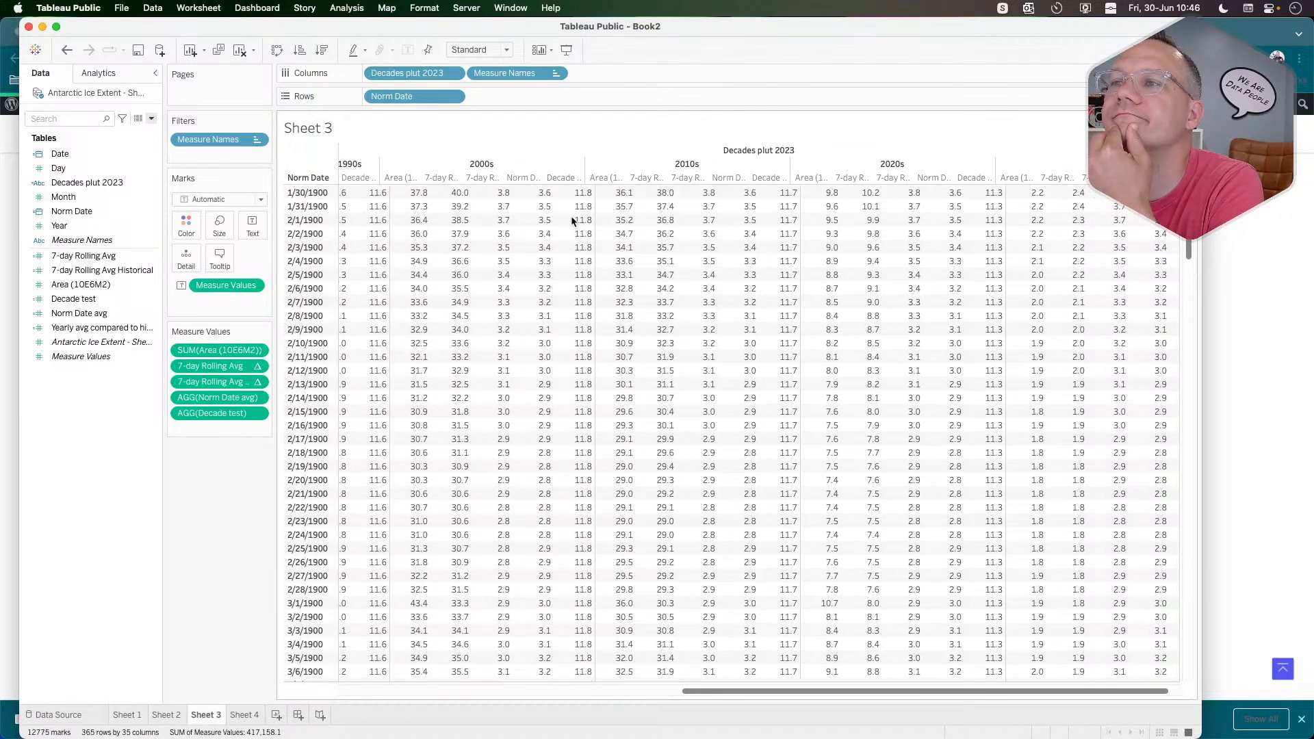
{"action": "scroll", "coordinate": [571, 220], "scroll_direction": "up", "scroll_amount": 10}
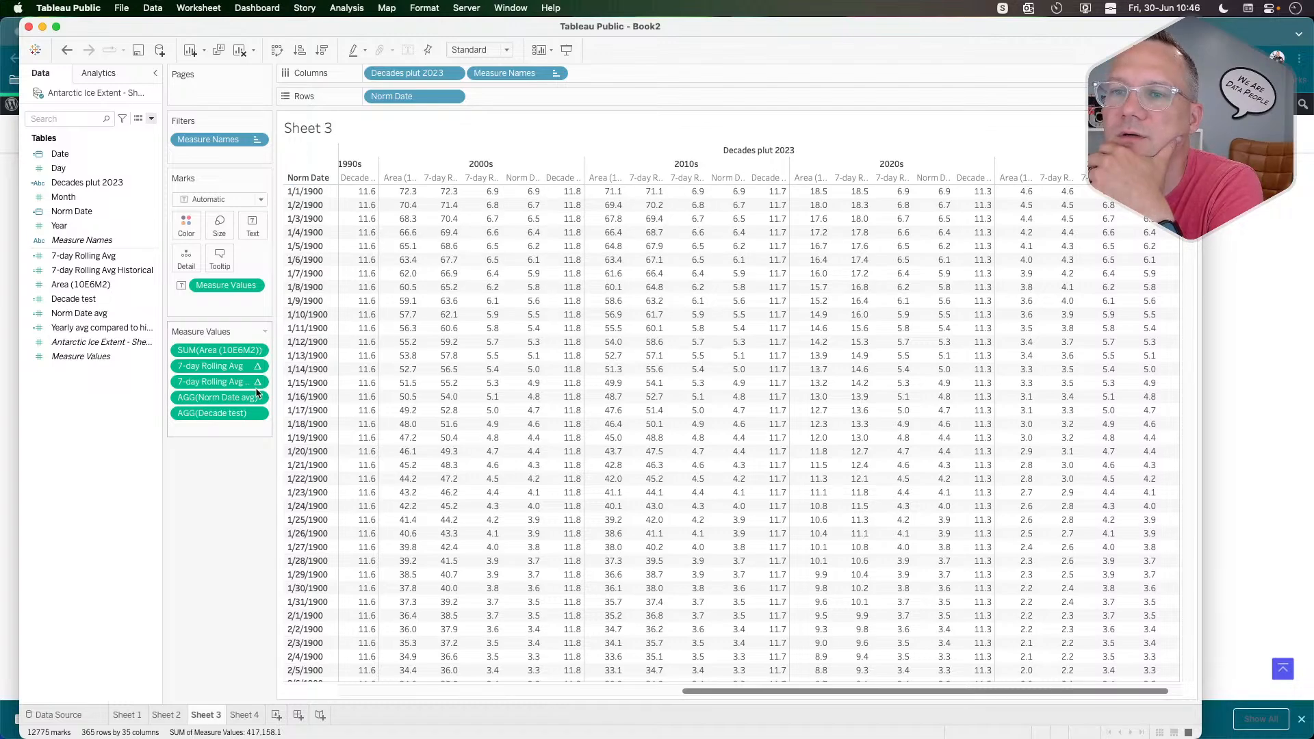
{"action": "left_click_drag", "start_coordinate": [209, 403], "coordinate": [211, 491]}
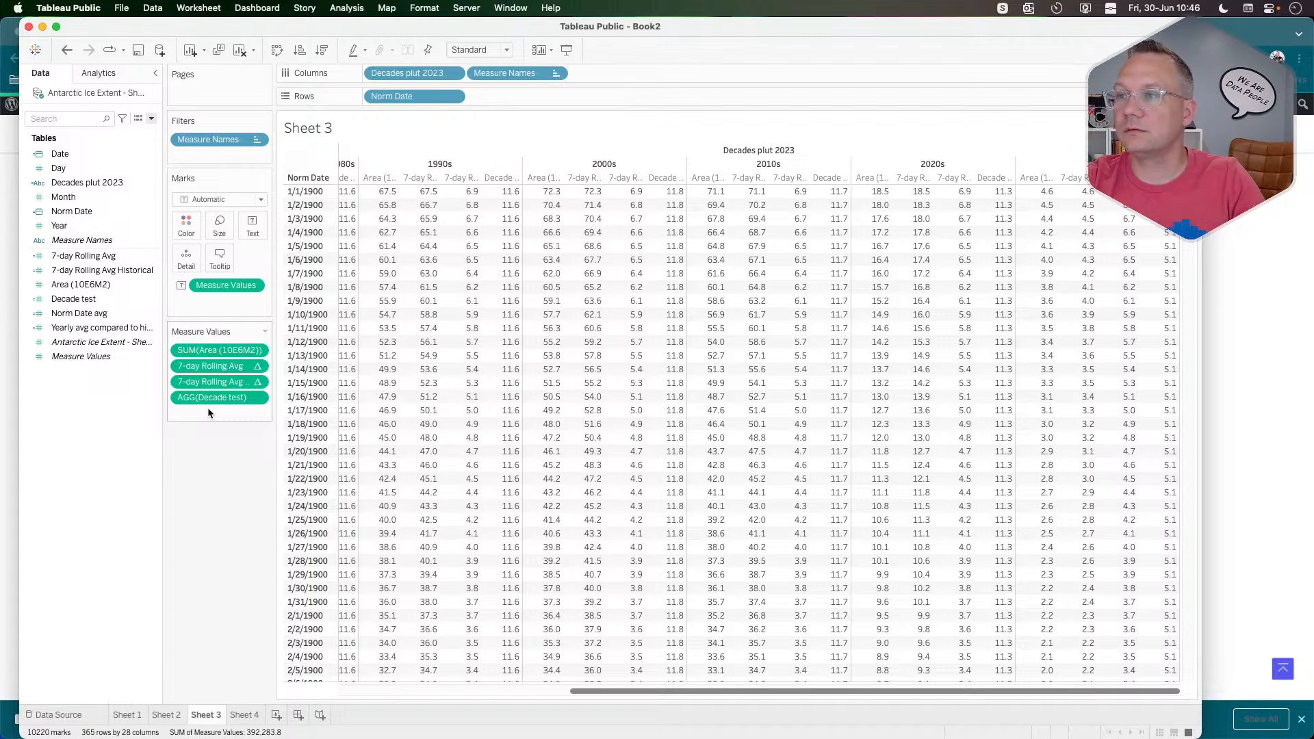
{"action": "key", "text": "super+z"}
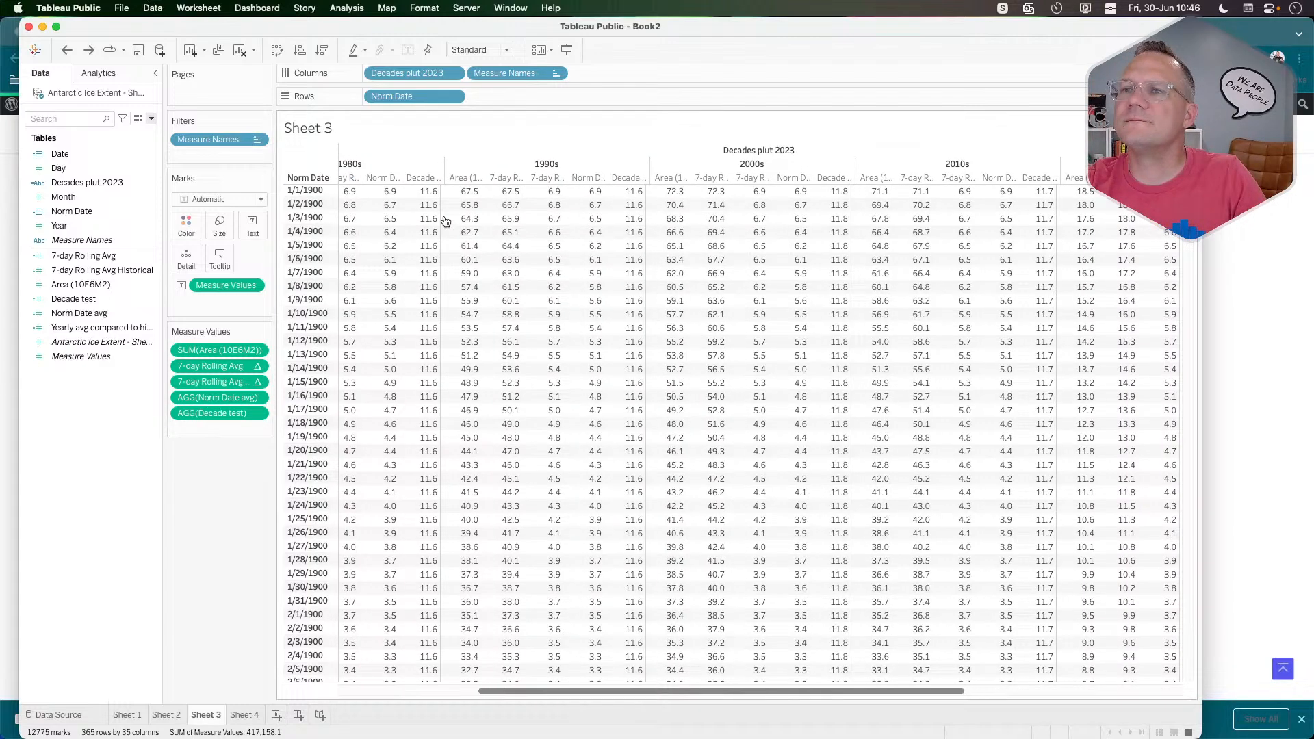
Add Year as a discrete field to the Sheet 3 Columns between Decades plut 2023 and Measure Names.
{"action": "scroll", "coordinate": [443, 220], "scroll_direction": "left", "scroll_amount": 3}
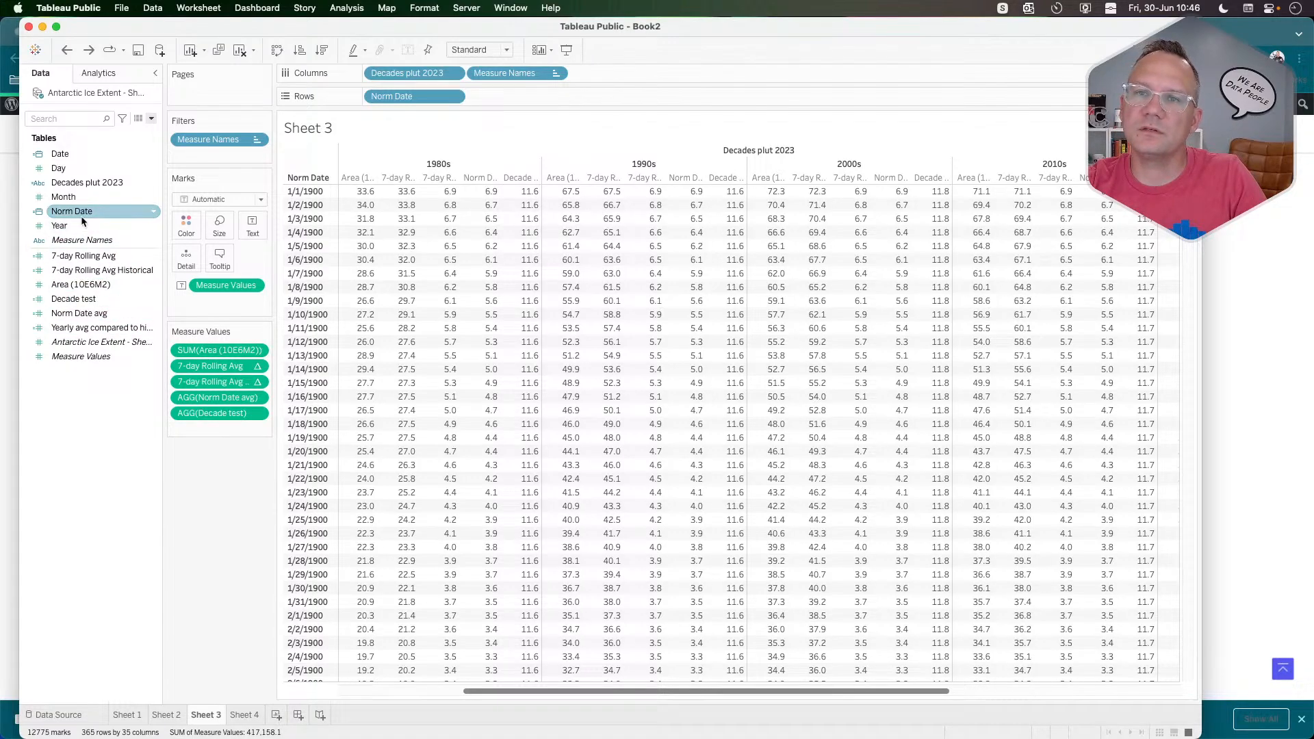
{"action": "left_click_drag", "start_coordinate": [85, 226], "coordinate": [457, 80]}
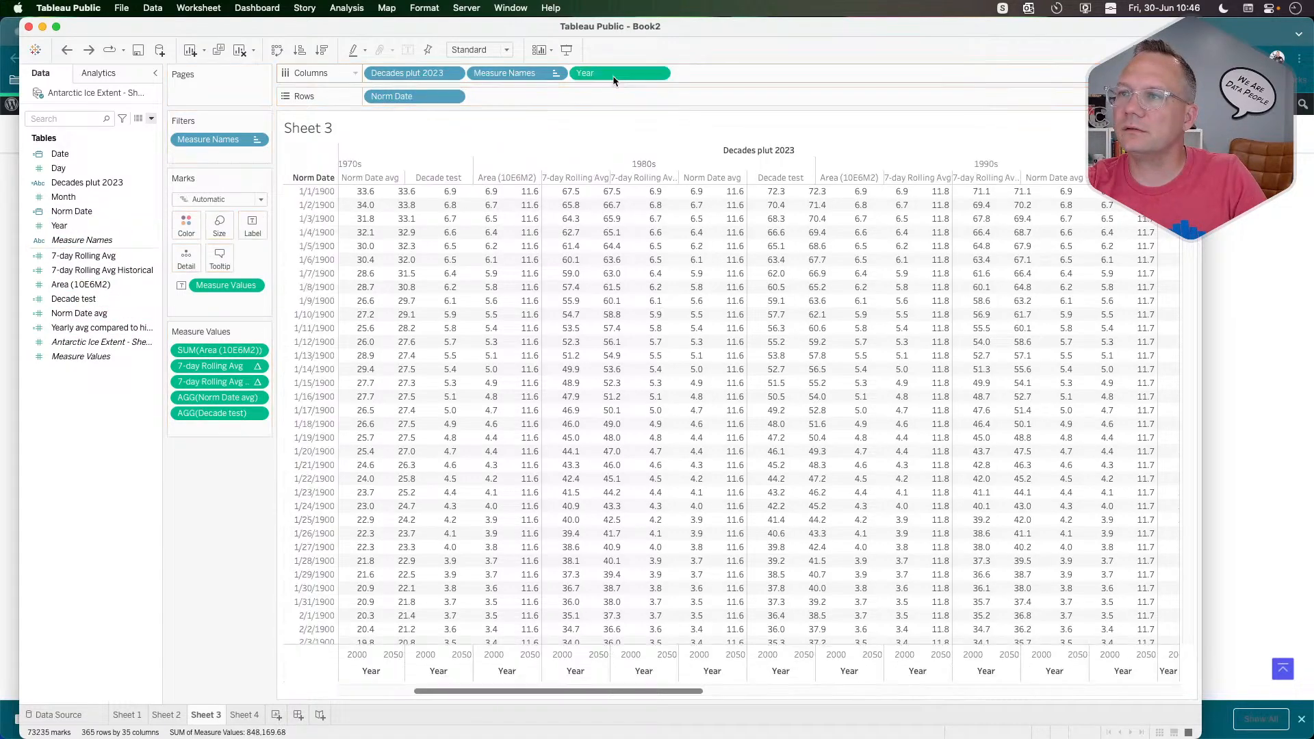
{"action": "left_click", "coordinate": [659, 73]}
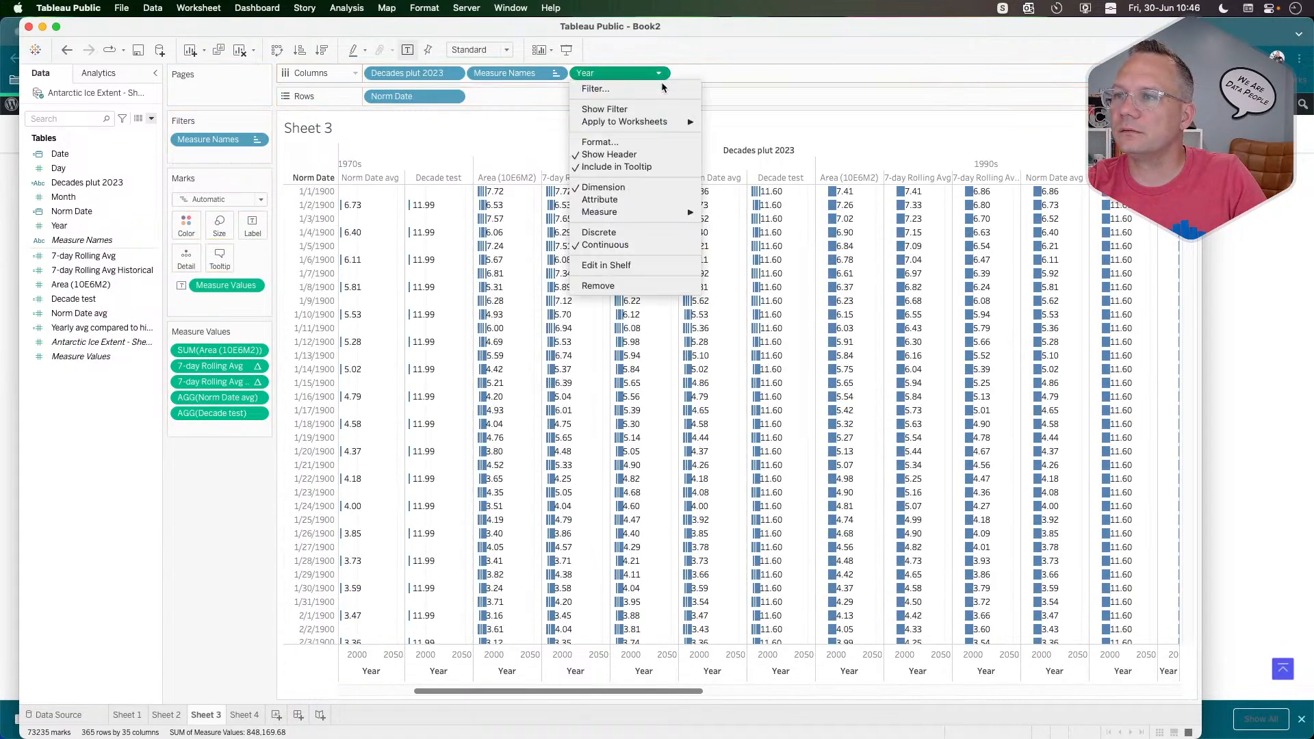
{"action": "left_click", "coordinate": [627, 233]}
{"action": "left_click_drag", "start_coordinate": [625, 82], "coordinate": [458, 81]}
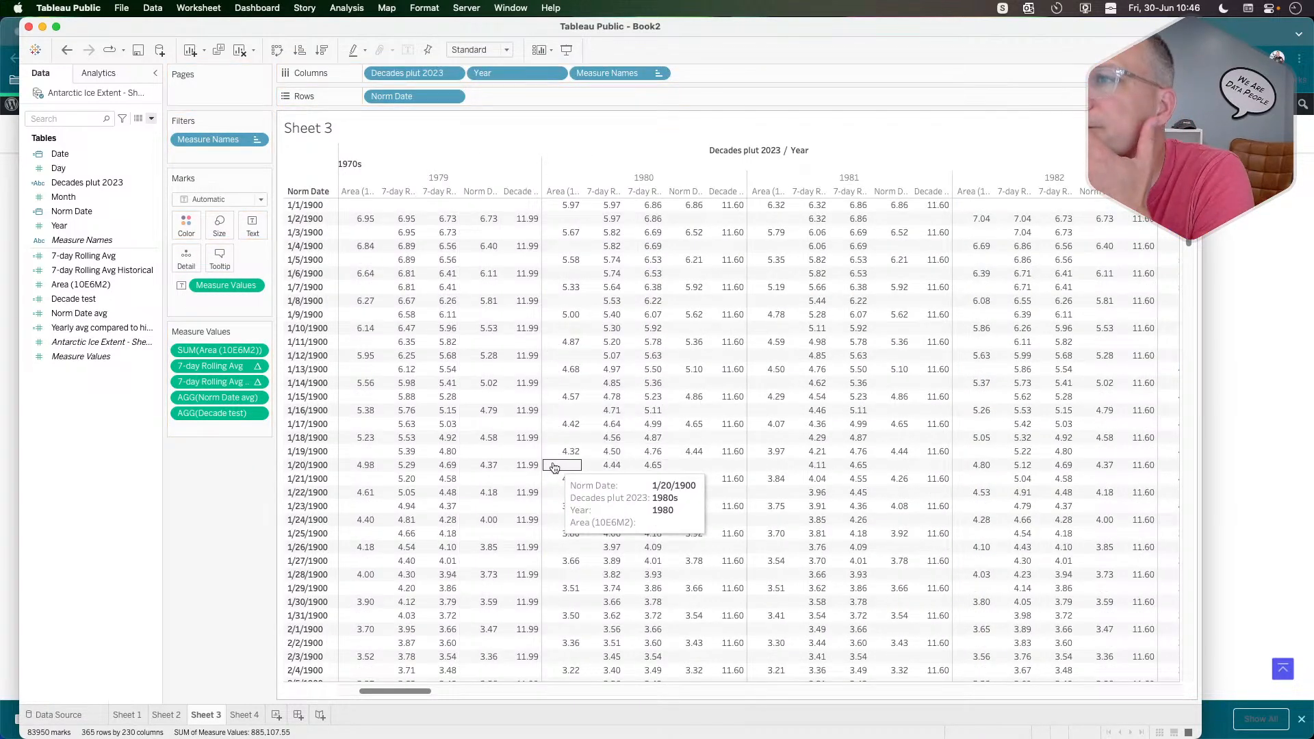
{"action": "scroll", "coordinate": [482, 465], "scroll_direction": "right", "scroll_amount": 5}
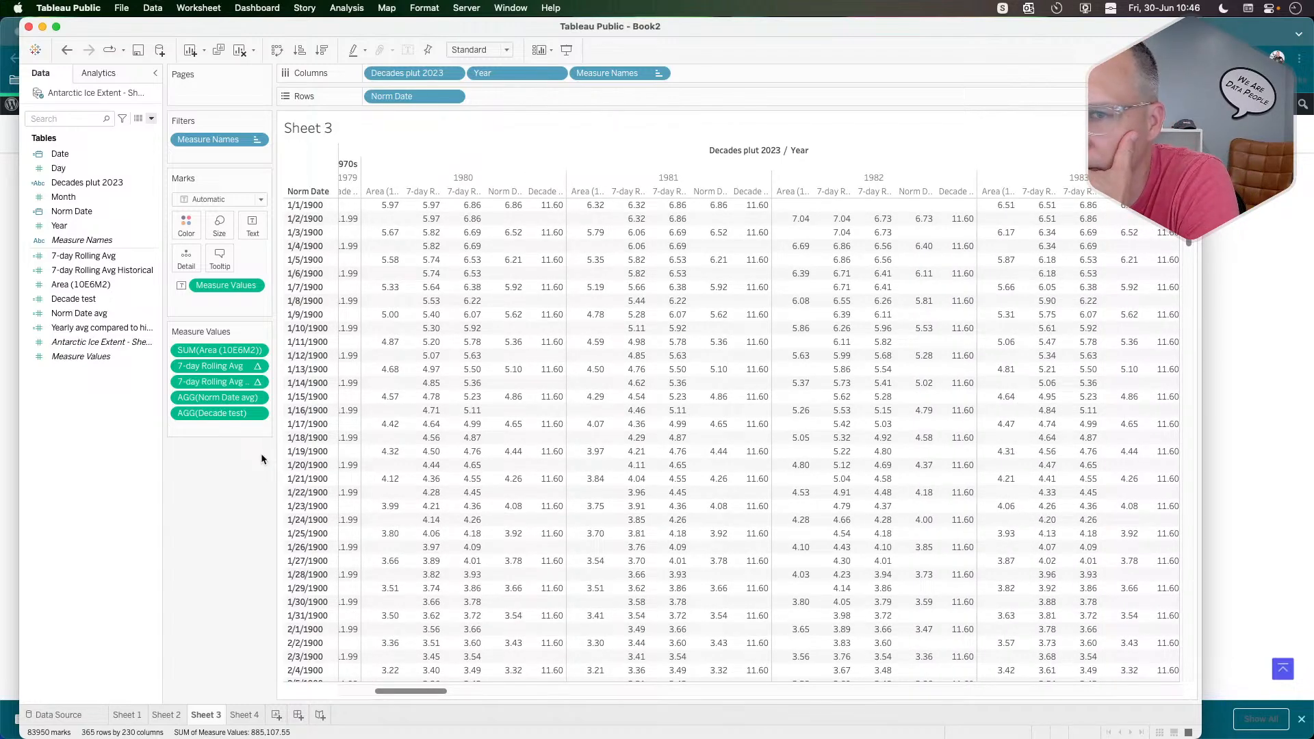
Edit the Decade test calculation to avg({FIXED [Decades plut 2023]:AVG([Area (10E6M2)])}) and apply it.
{"action": "right_click", "coordinate": [92, 299]}
{"action": "left_click", "coordinate": [125, 373]}
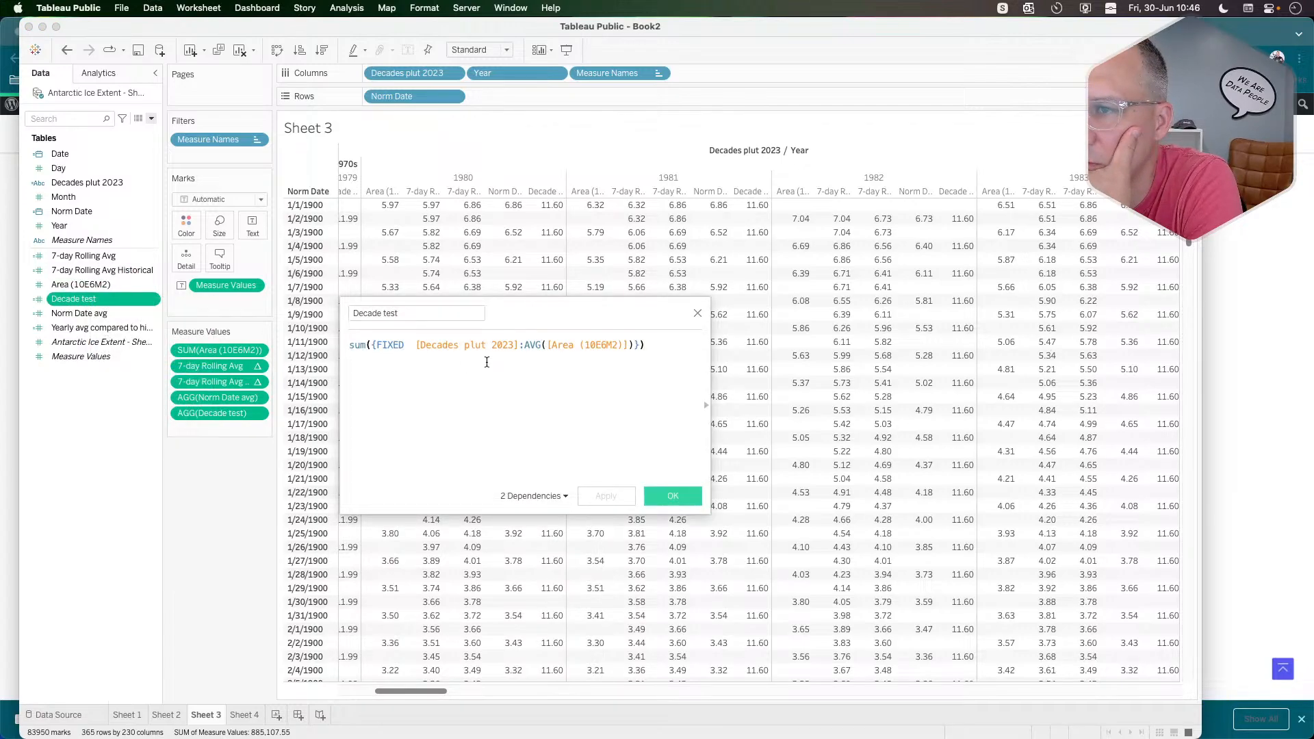
{"action": "double_click", "coordinate": [360, 346]}
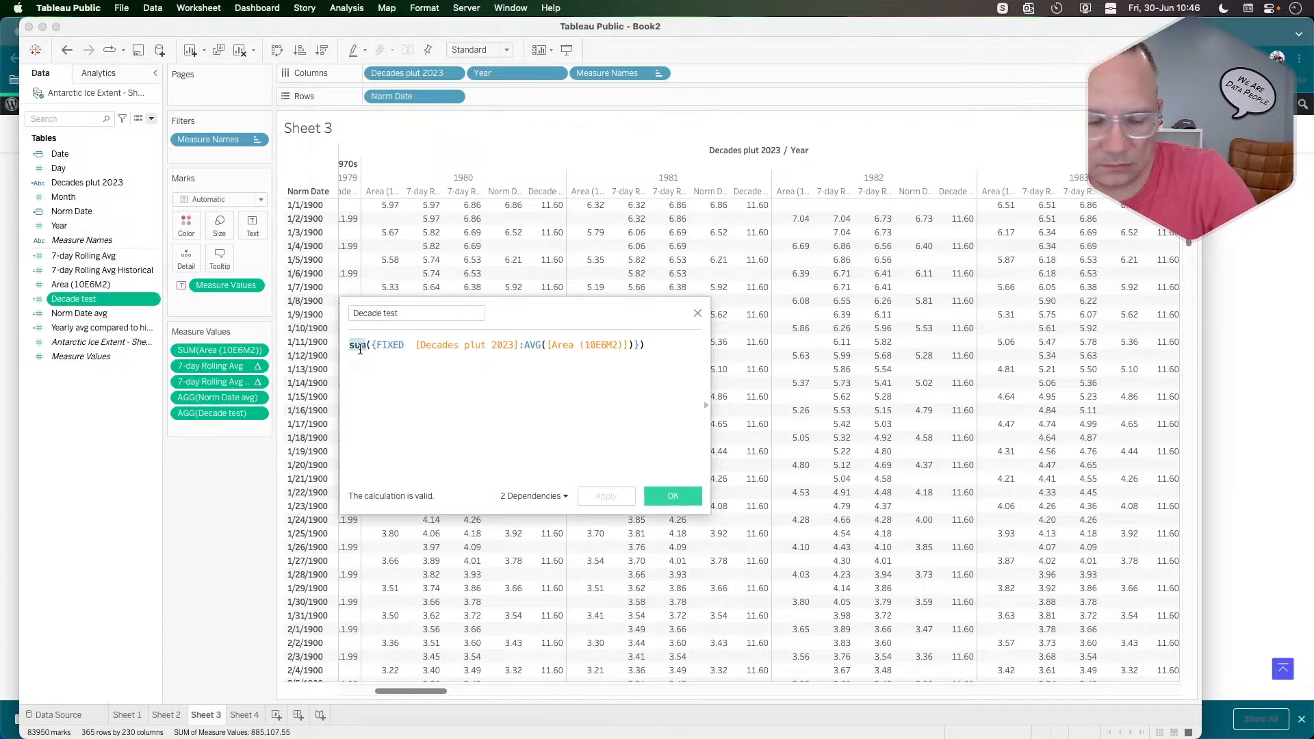
{"action": "type", "text": "avg"}
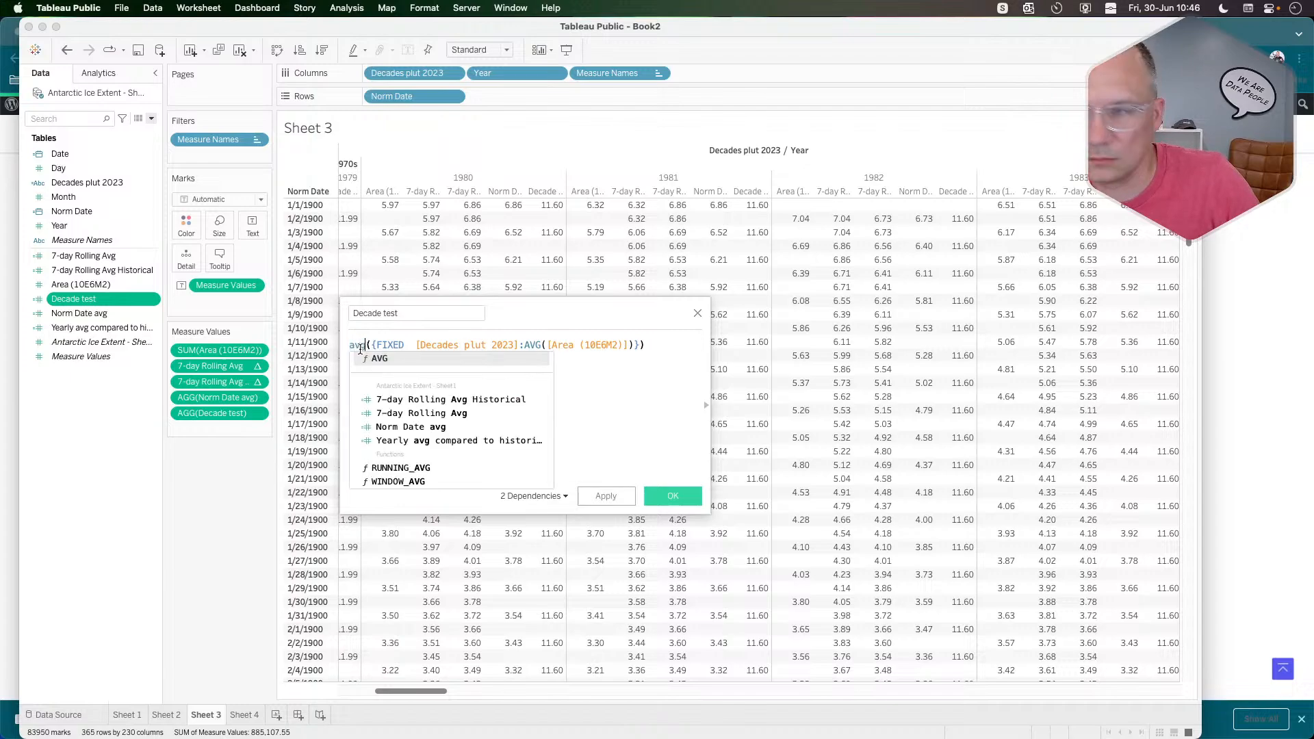
{"action": "left_click", "coordinate": [605, 496]}
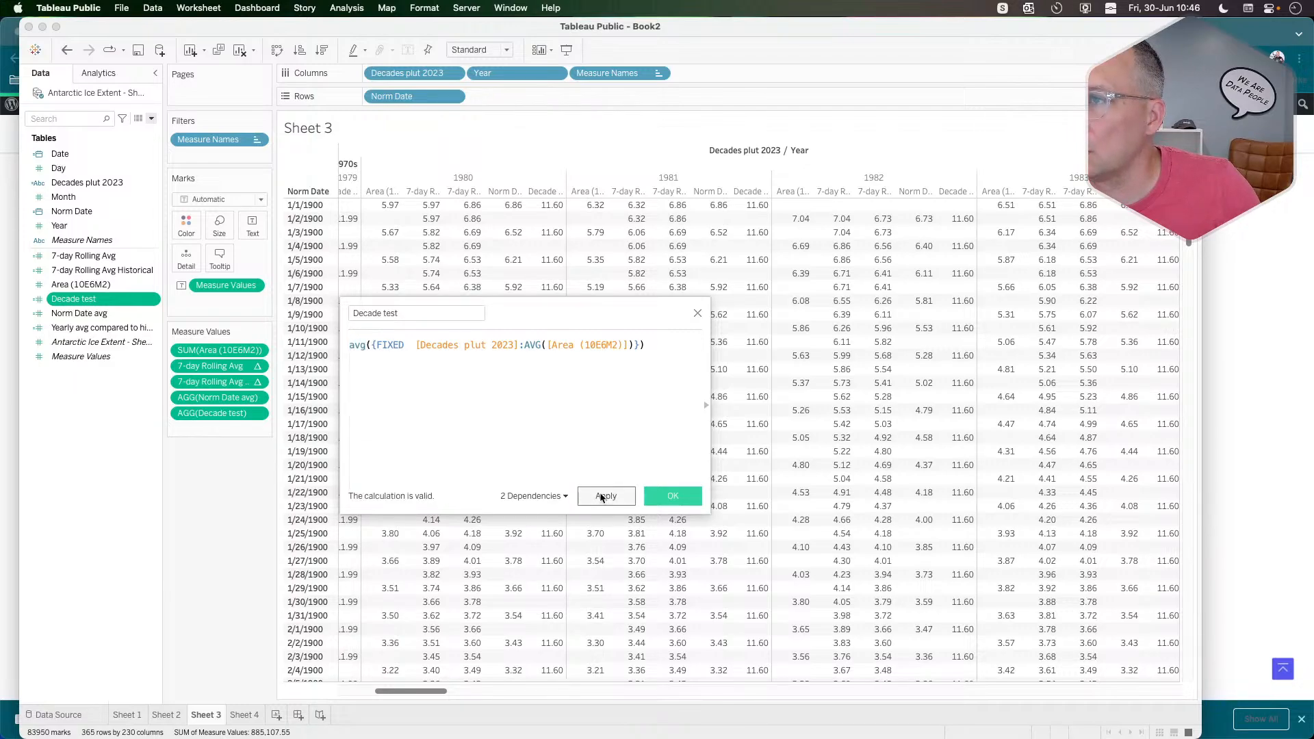
Try avg({FIXED [Decades plut 2023]:[Norm Date avg]}) as the Decade test formula, apply it, and inspect a 1980 value.
{"action": "double_click", "coordinate": [357, 347]}
{"action": "key", "text": "BackSpace"}
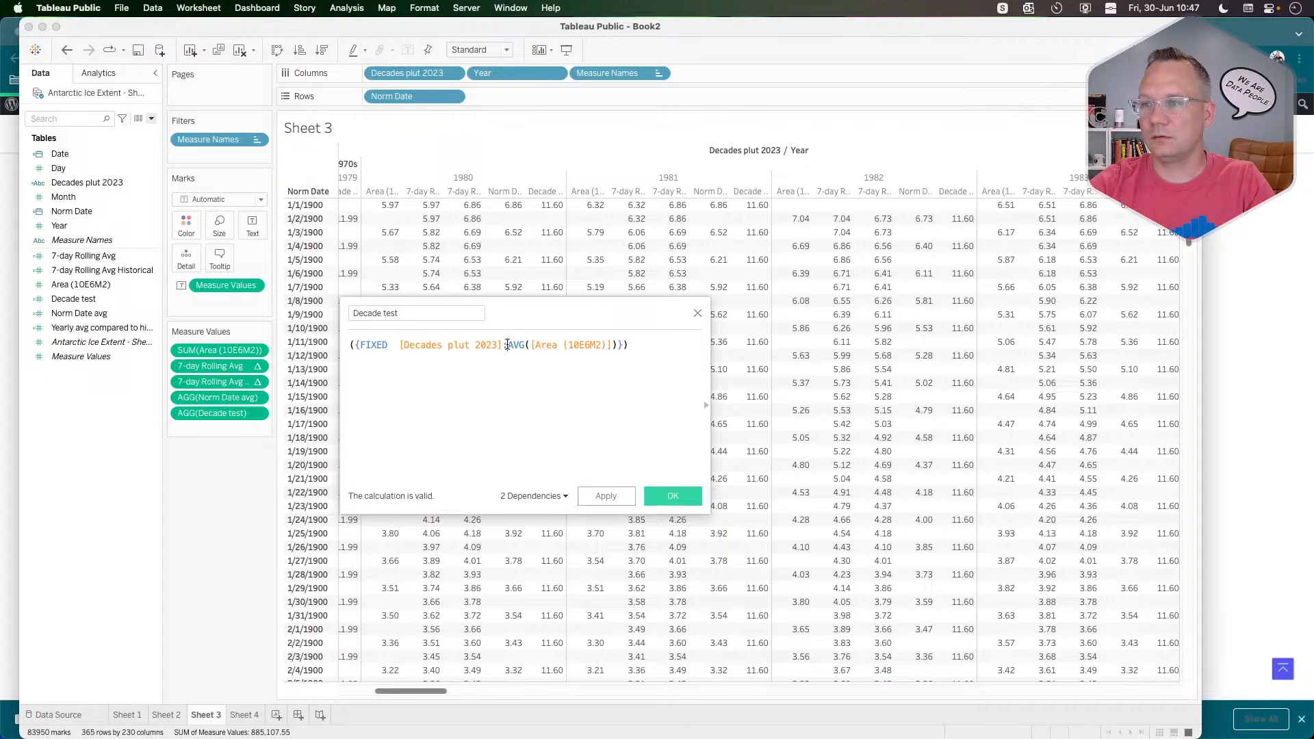
{"action": "left_click_drag", "start_coordinate": [507, 345], "coordinate": [617, 340]}
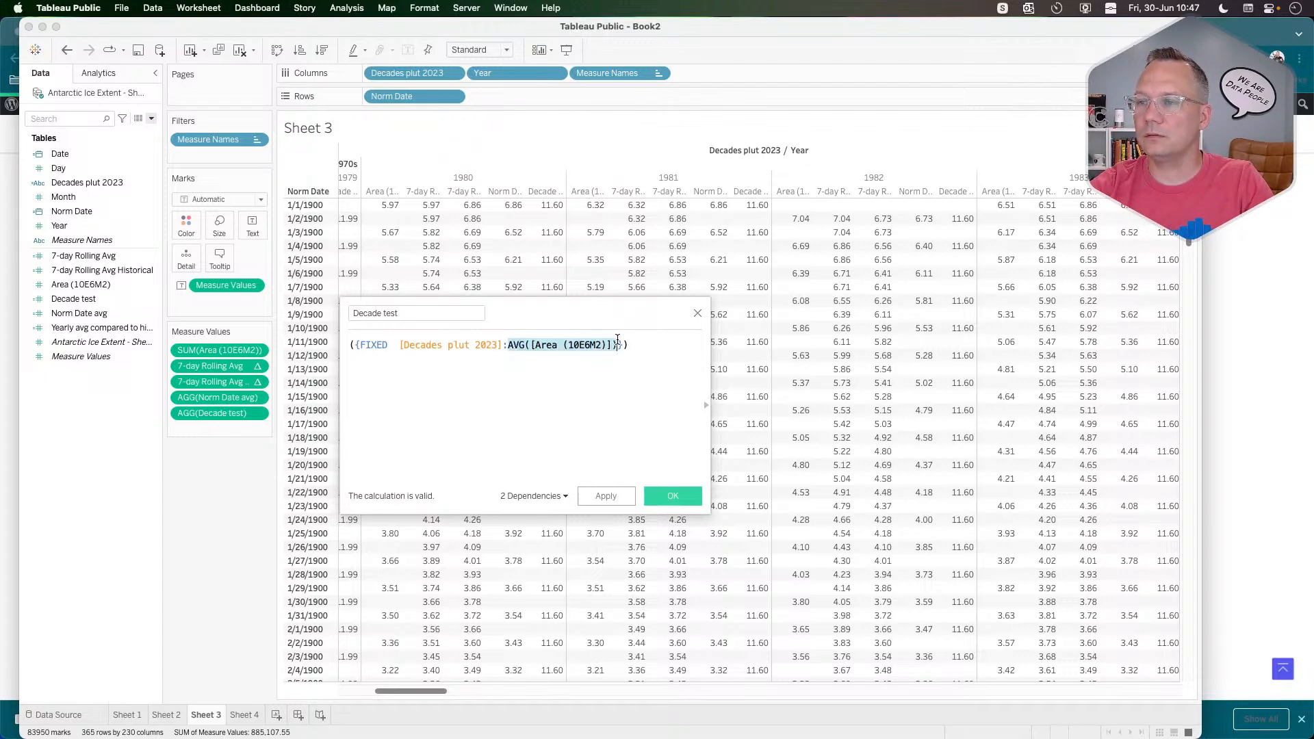
{"action": "left_click", "coordinate": [618, 340]}
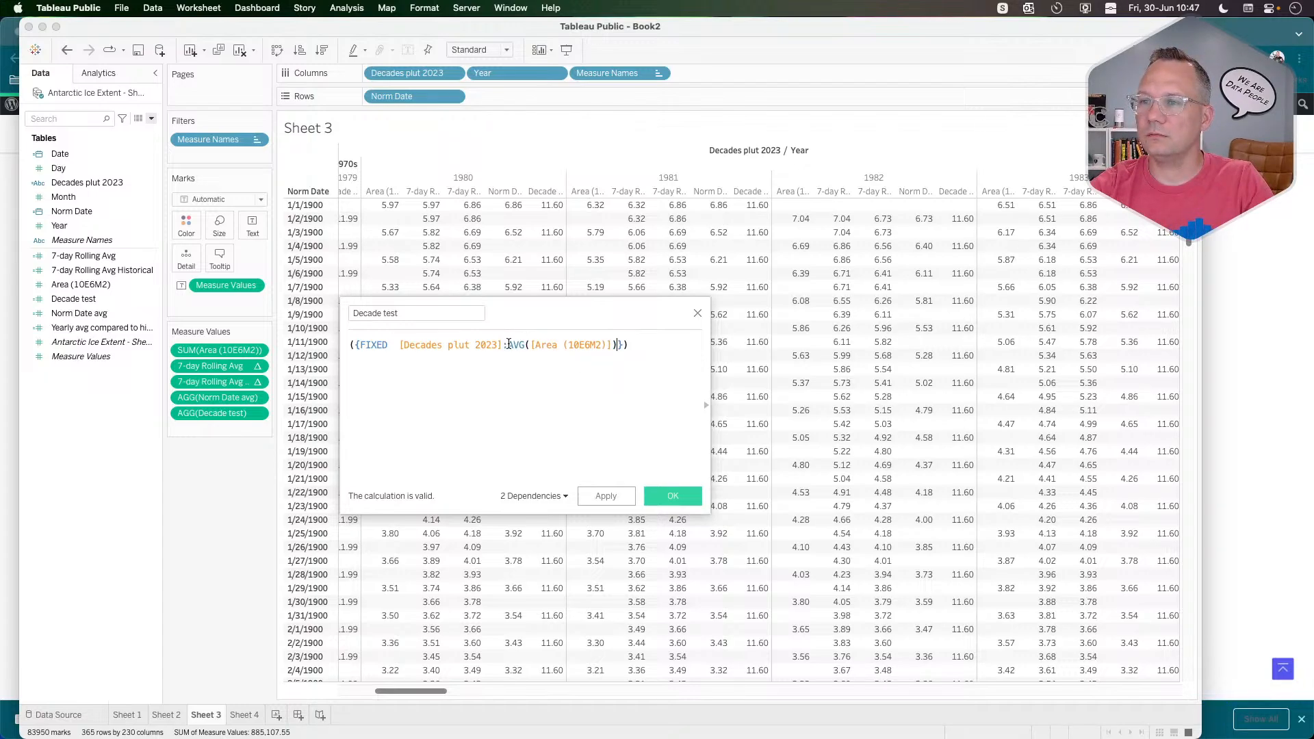
{"action": "left_click_drag", "start_coordinate": [508, 344], "coordinate": [621, 344]}
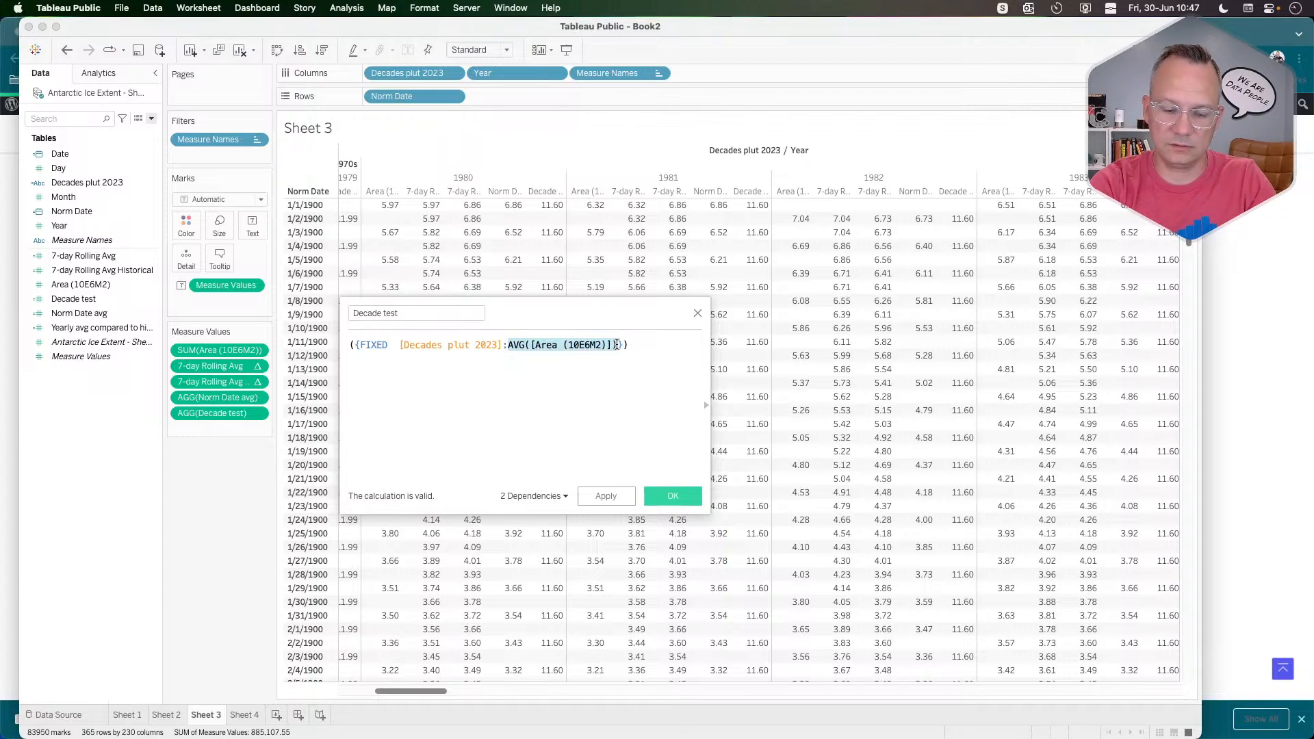
{"action": "type", "text": "nor"}
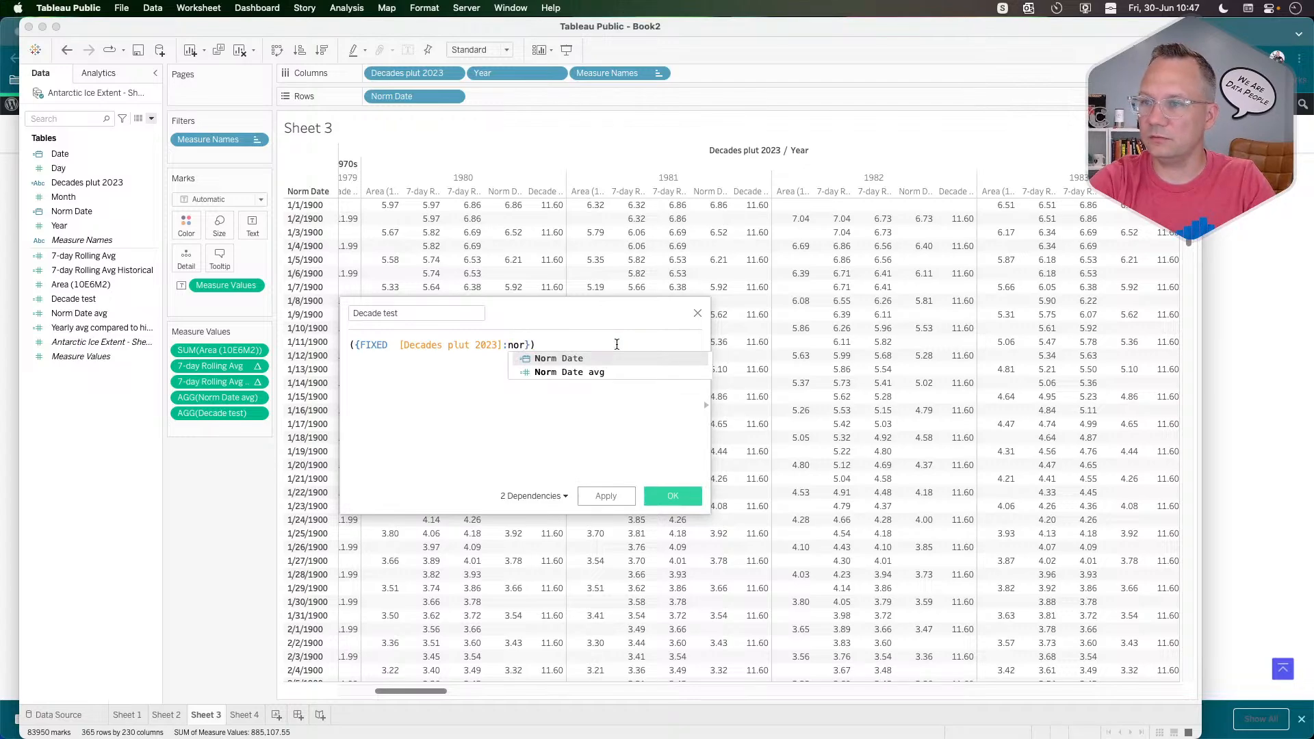
{"action": "key", "text": "Down"}
{"action": "key", "text": "Return"}
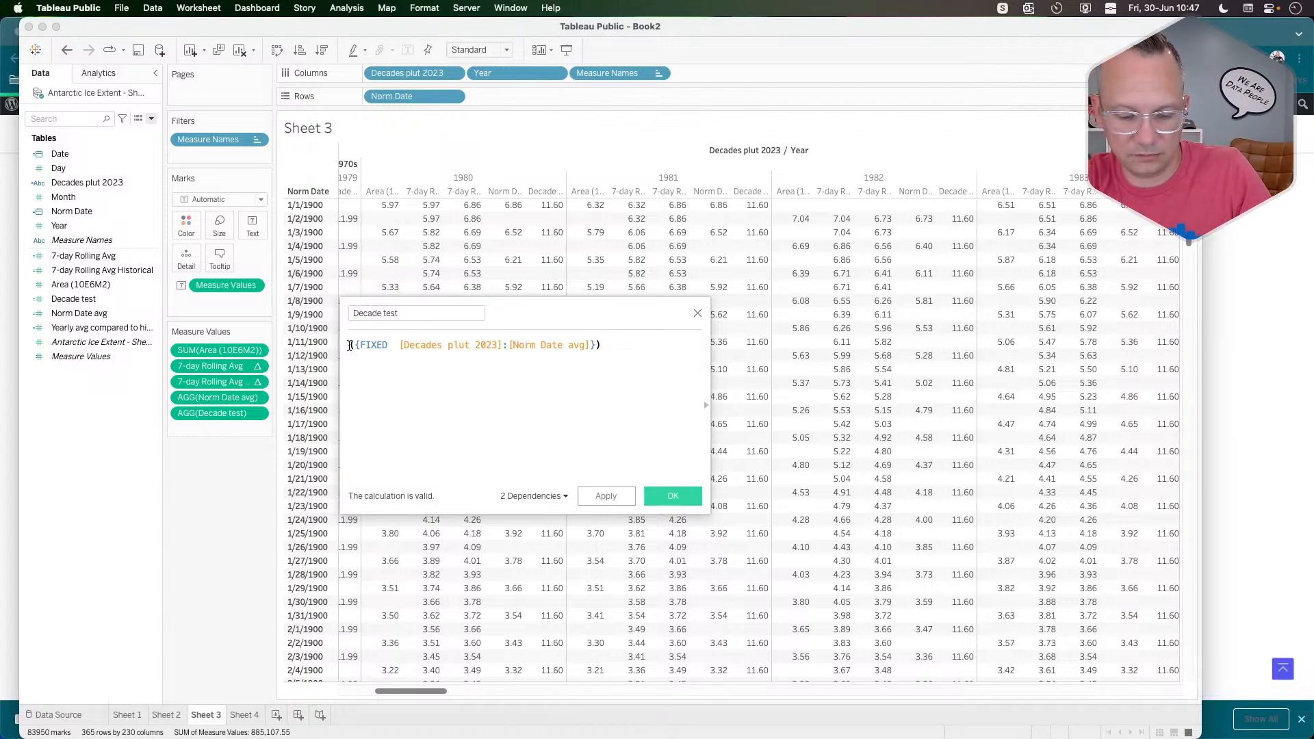
{"action": "type", "text": "avg"}
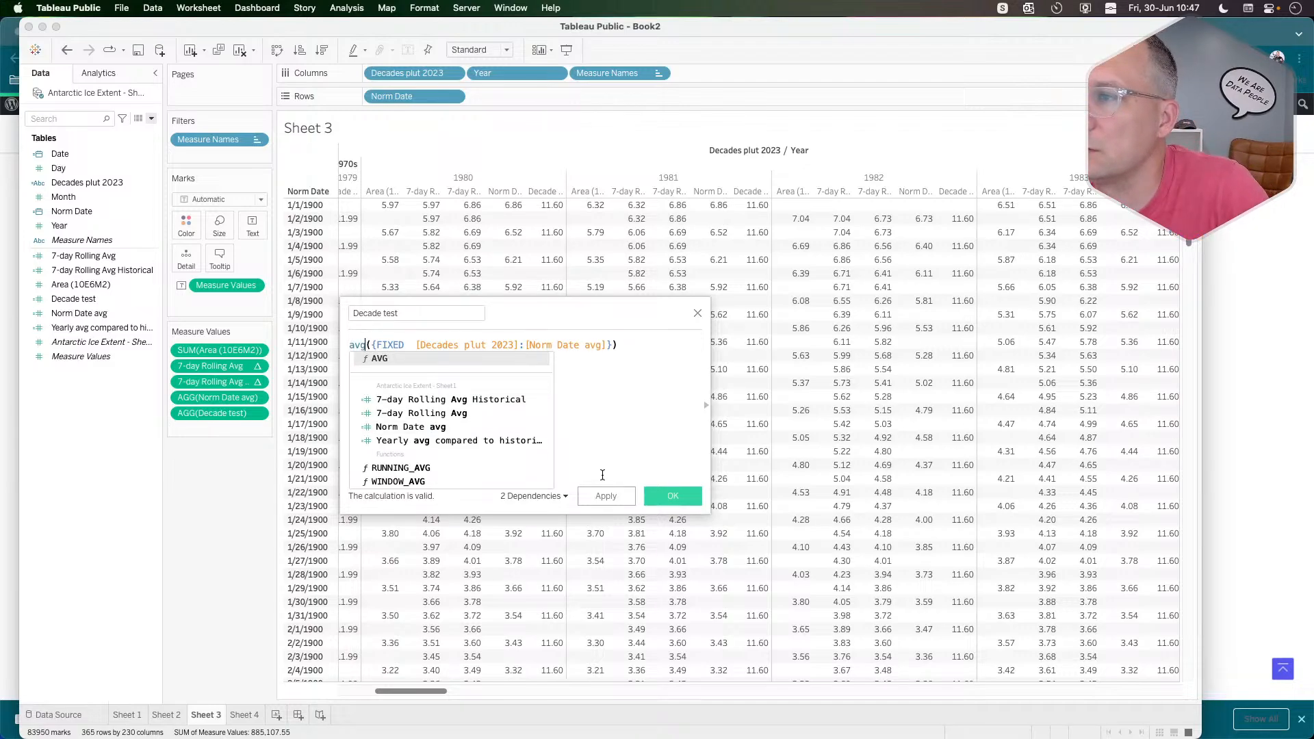
{"action": "left_click", "coordinate": [603, 497]}
{"action": "left_click", "coordinate": [603, 502]}
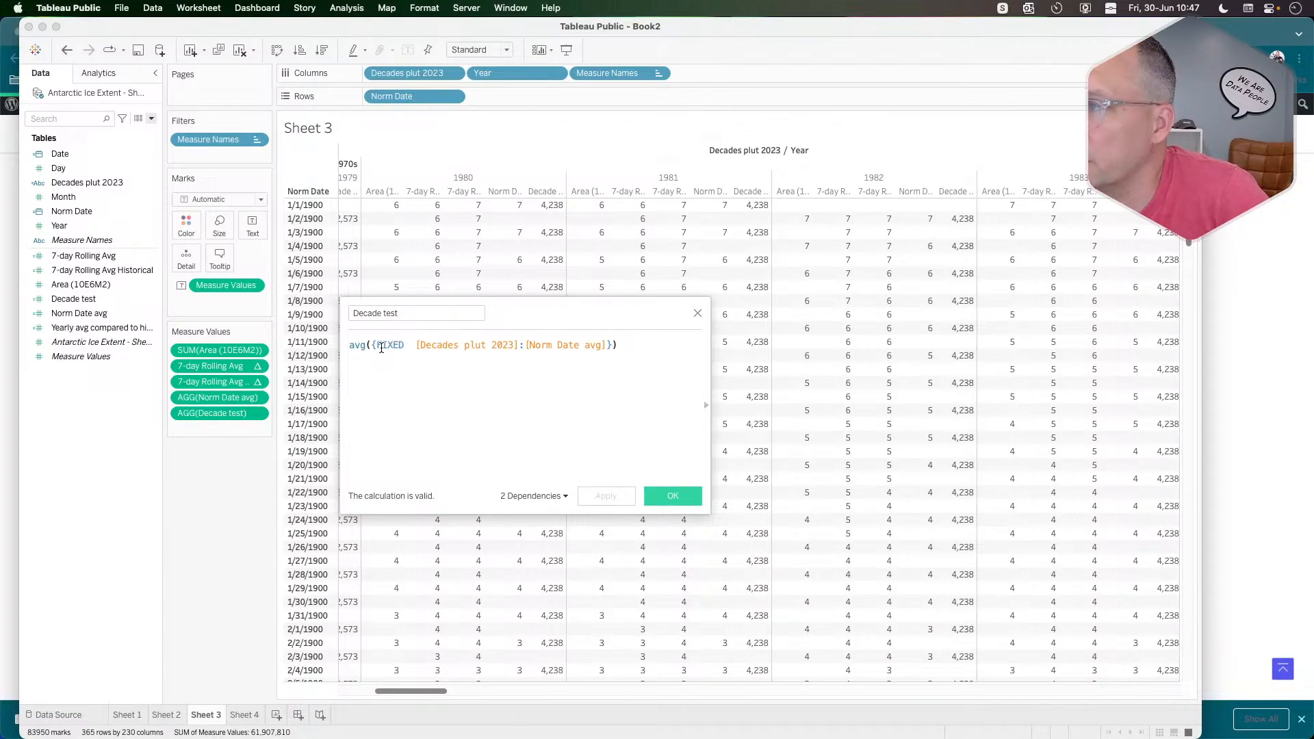
{"action": "mouse_move", "coordinate": [552, 207]}
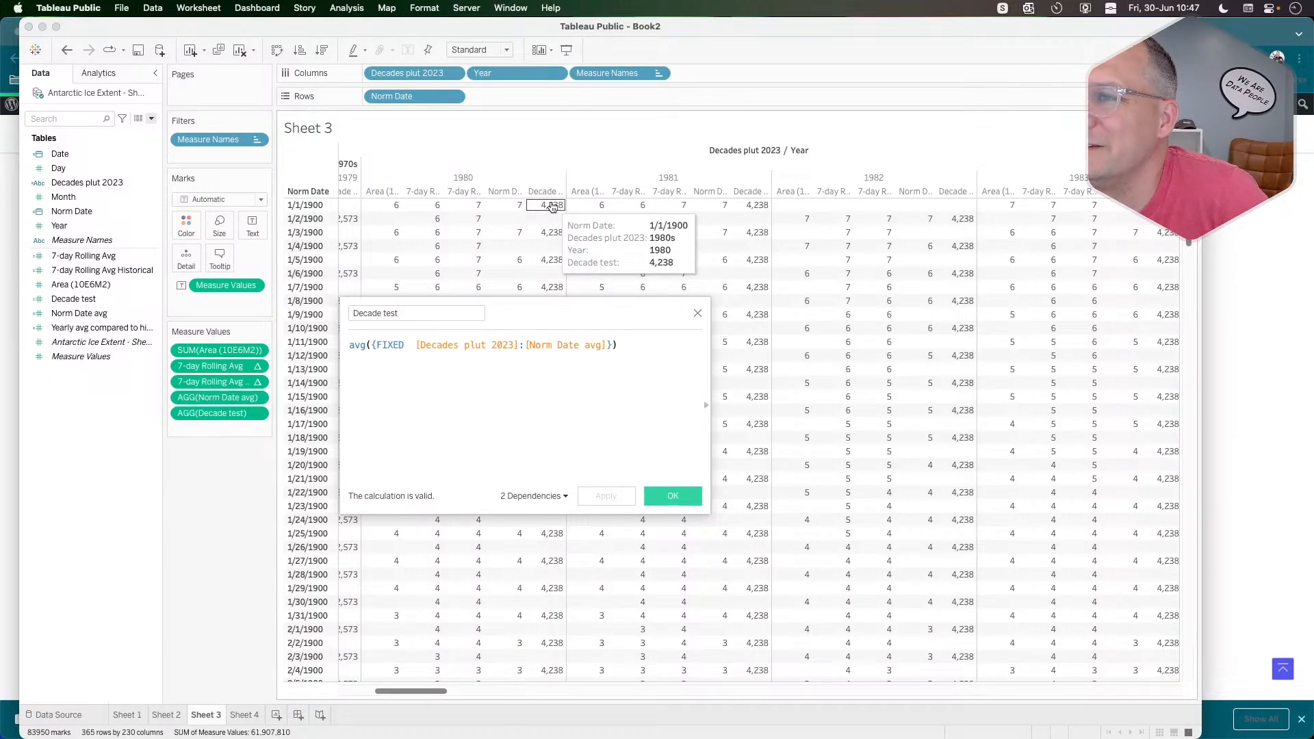
Undo the Decade test formula edits to get back to avg({FIXED [Decades plut 2023]:AVG([Area (10E6M2)])}).
{"action": "left_click", "coordinate": [526, 342]}
{"action": "left_click", "coordinate": [458, 346]}
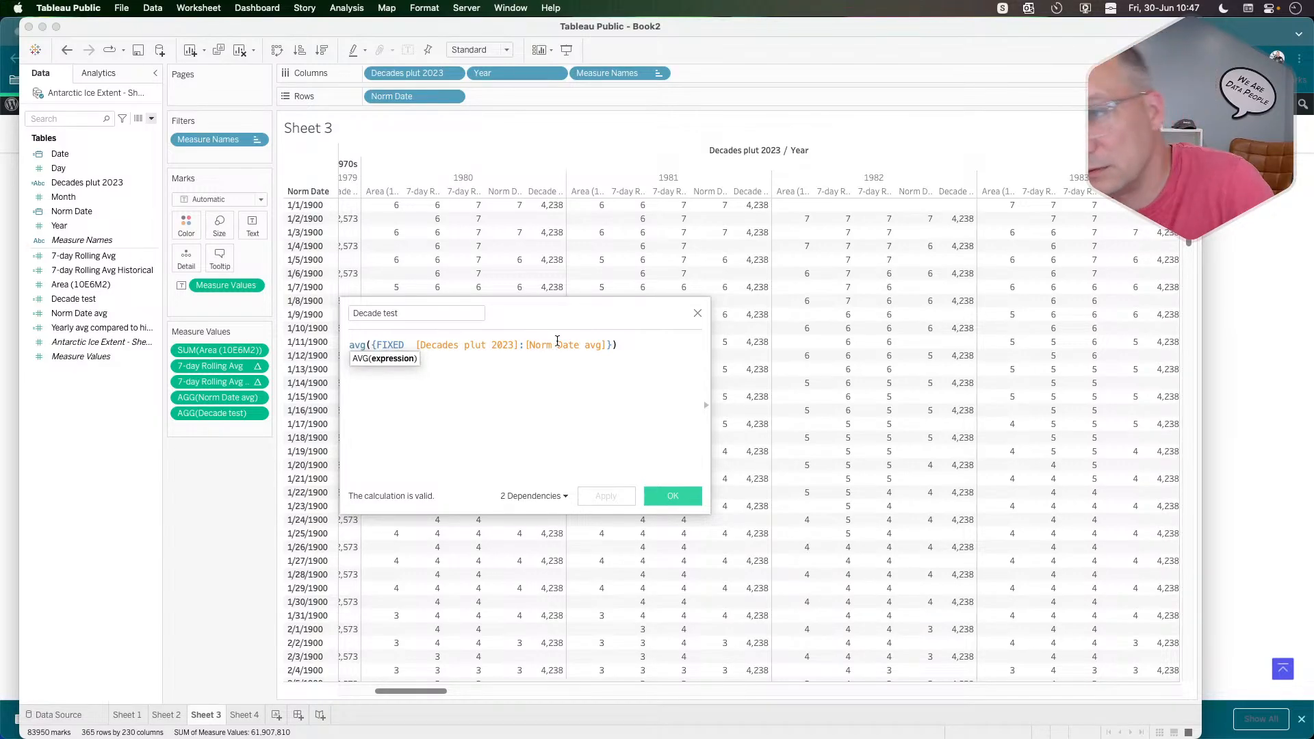
{"action": "key", "text": "super+z"}
{"action": "key", "text": "super+z"}
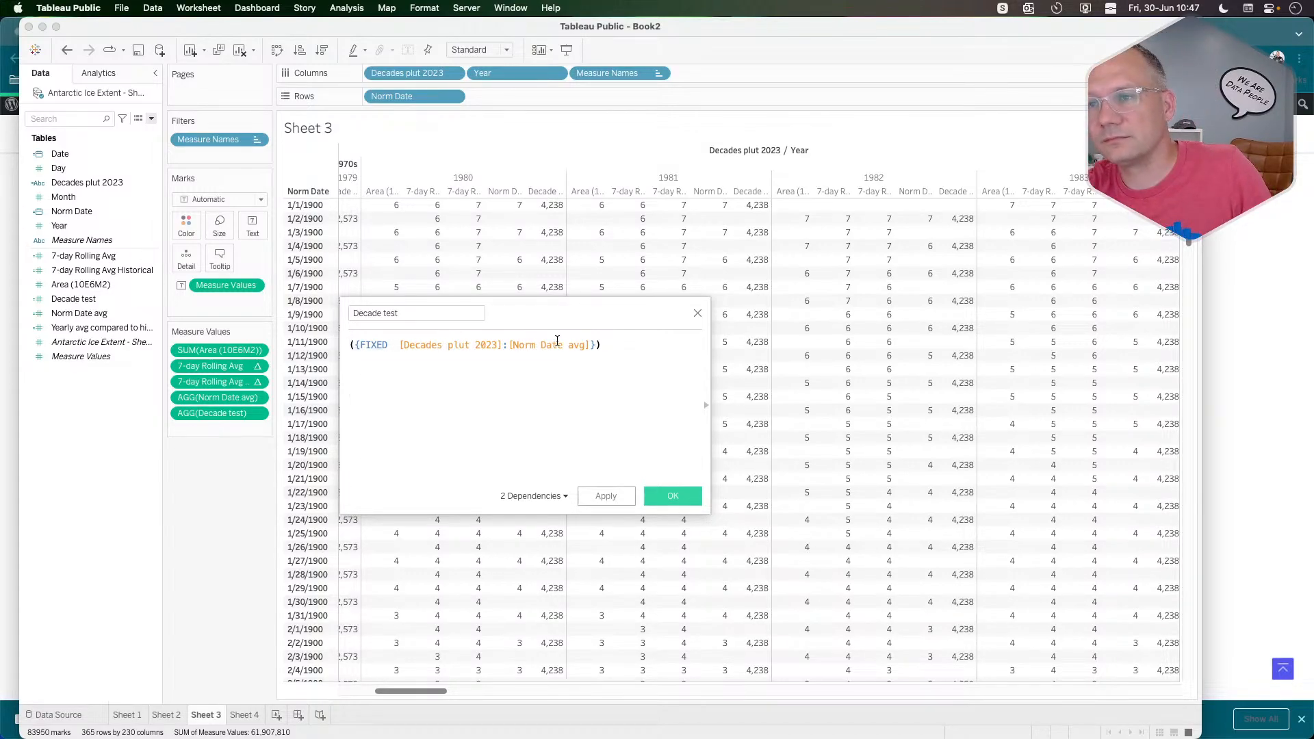
{"action": "key", "text": "super+z"}
{"action": "key", "text": "super+z"}
{"action": "key", "text": "super+z"}
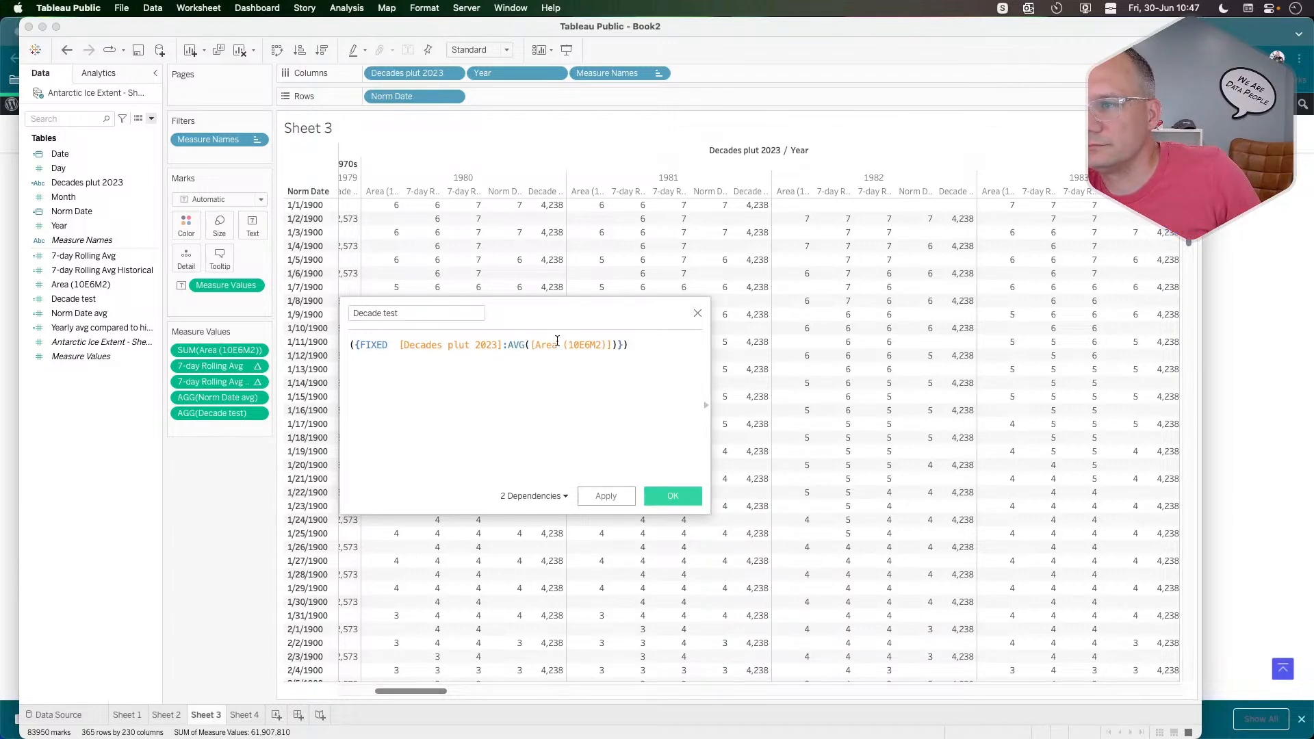
{"action": "left_click", "coordinate": [607, 497]}
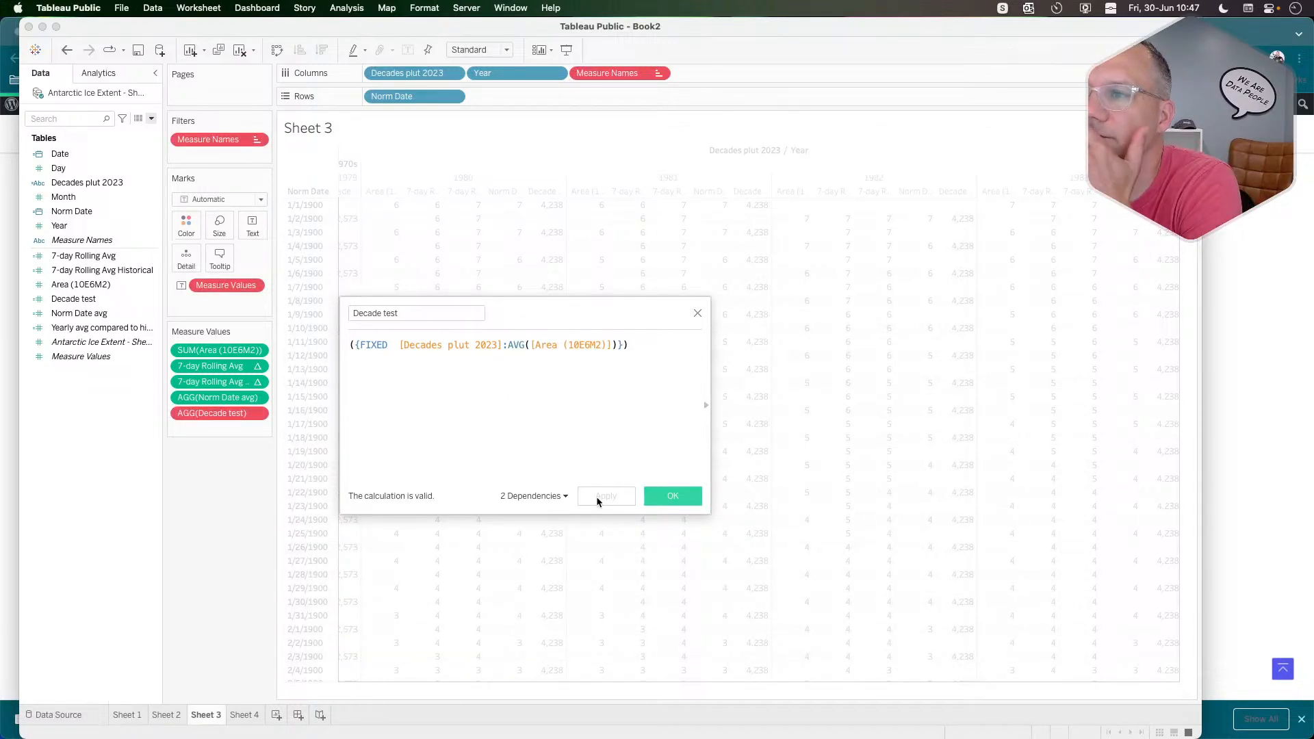
{"action": "left_click", "coordinate": [67, 45]}
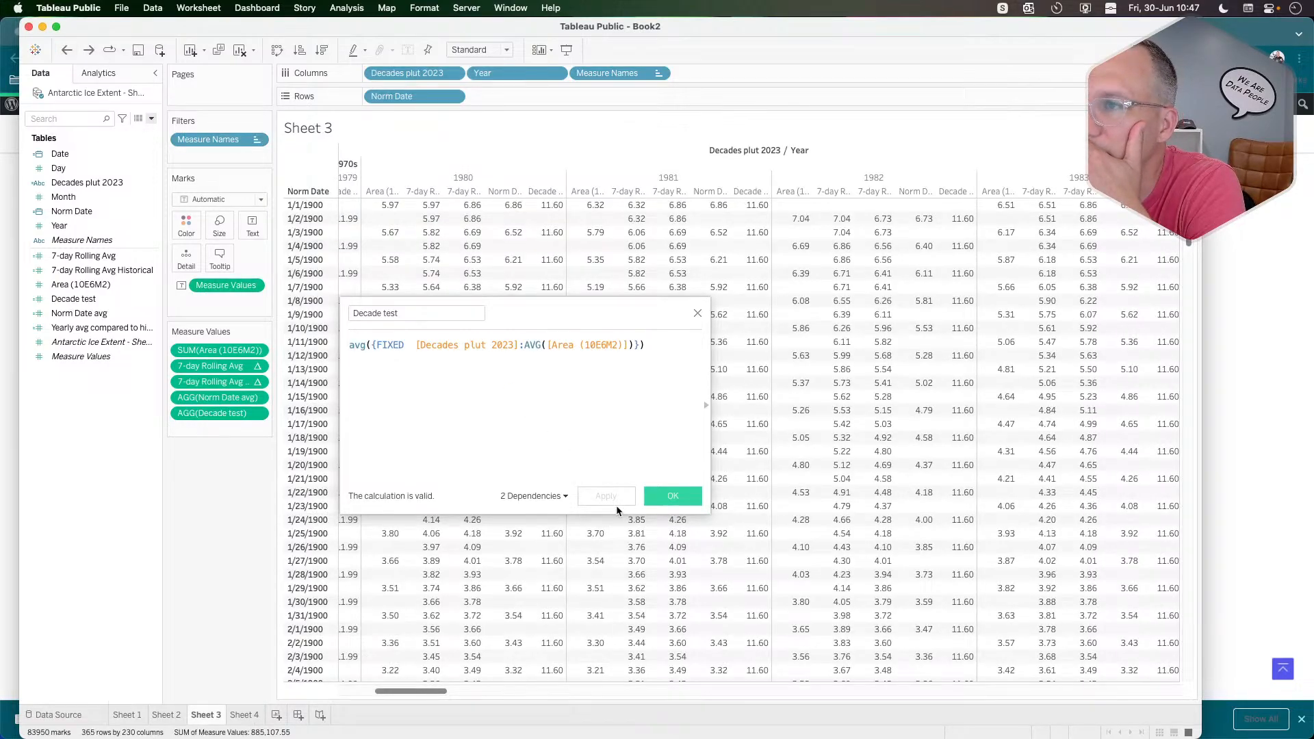
Accept the Decade test calculation and look over its values across the years on Sheet 3.
{"action": "left_click", "coordinate": [671, 504]}
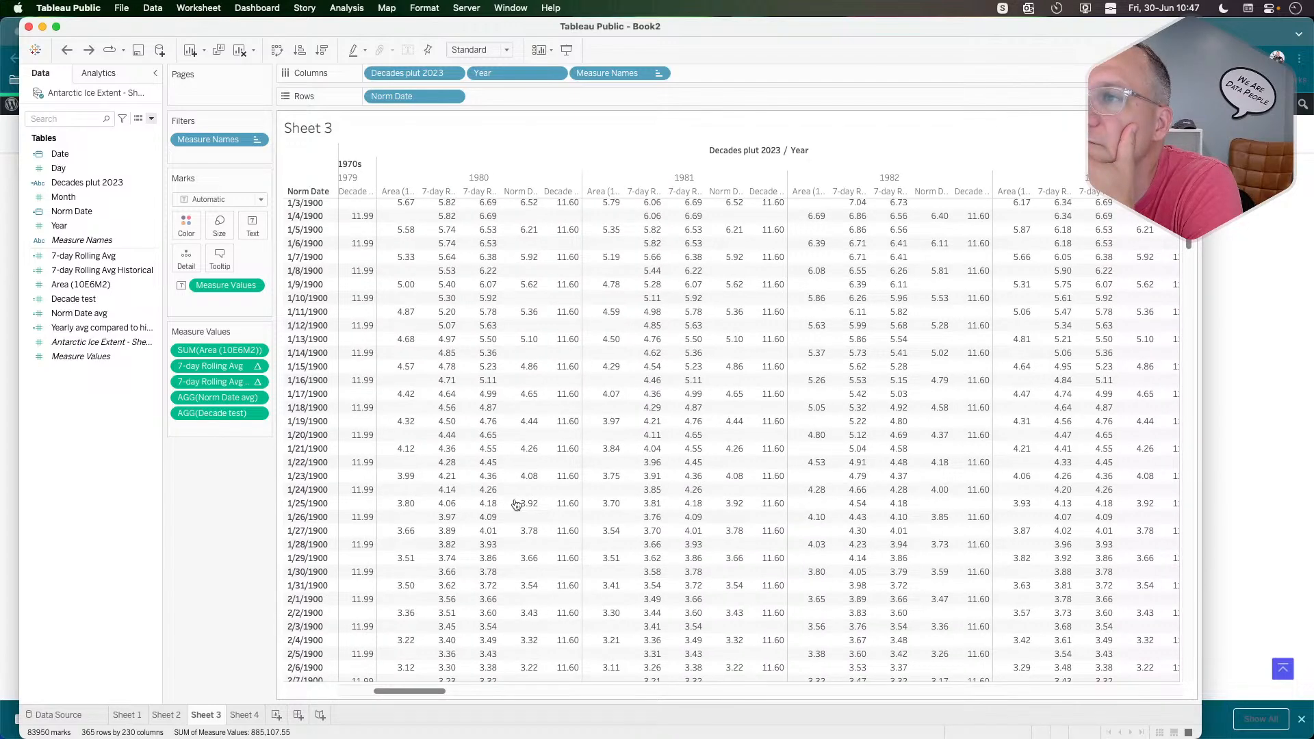
{"action": "scroll", "coordinate": [516, 506], "scroll_direction": "up", "scroll_amount": 1}
{"action": "scroll", "coordinate": [517, 503], "scroll_direction": "right", "scroll_amount": 5}
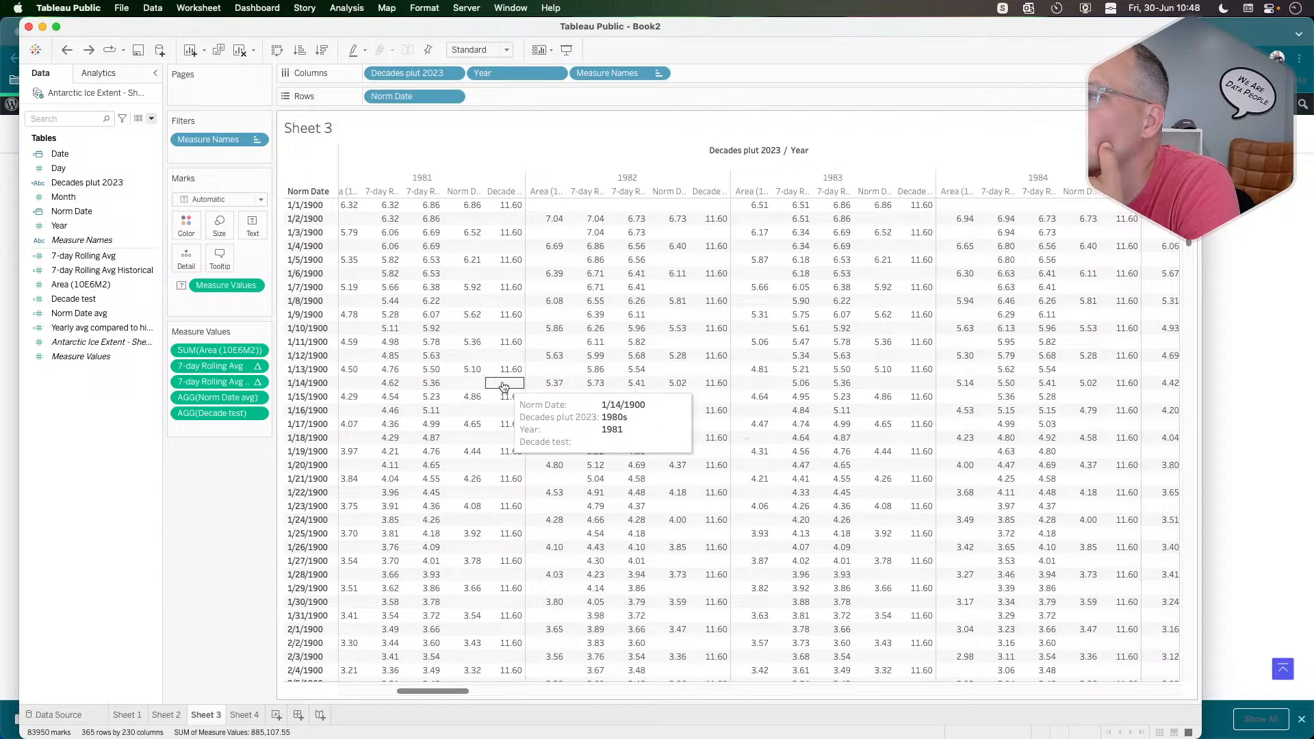
Check the Decade test value of each decade on Sheet 4.
{"action": "left_click", "coordinate": [248, 715]}
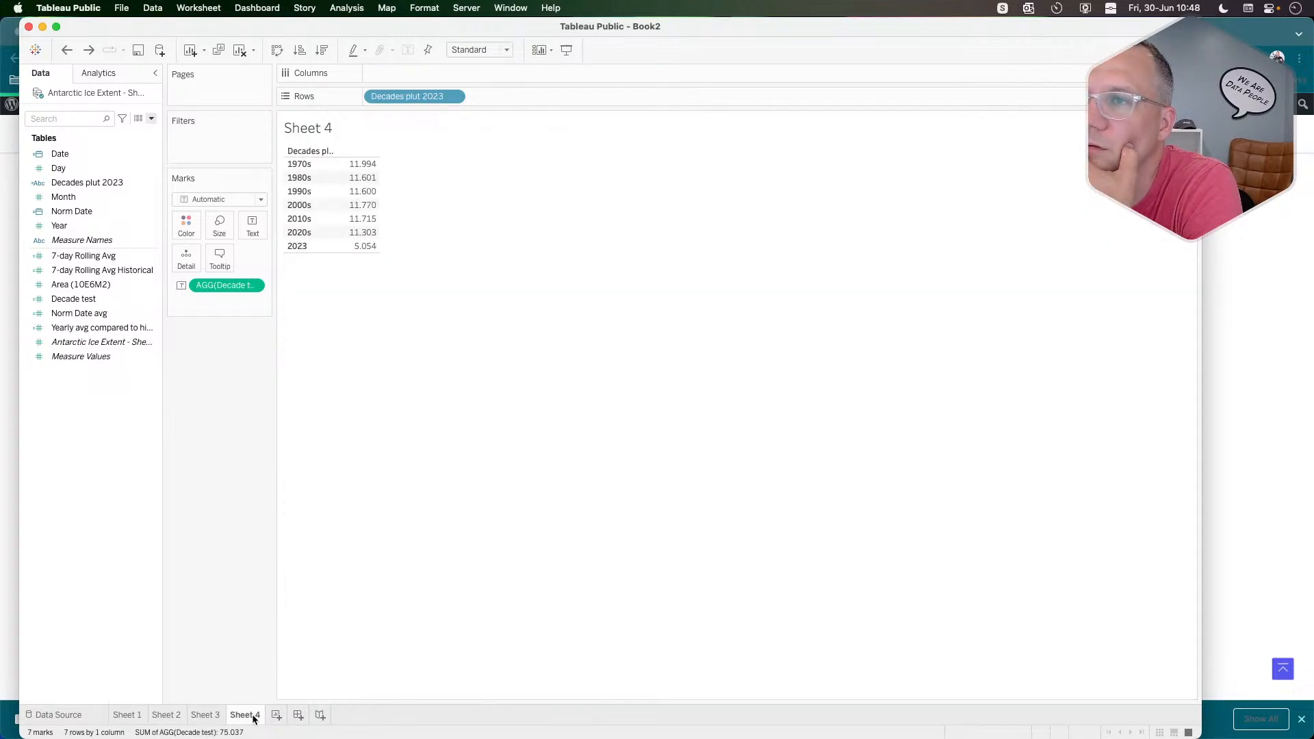
{"action": "mouse_move", "coordinate": [218, 718]}
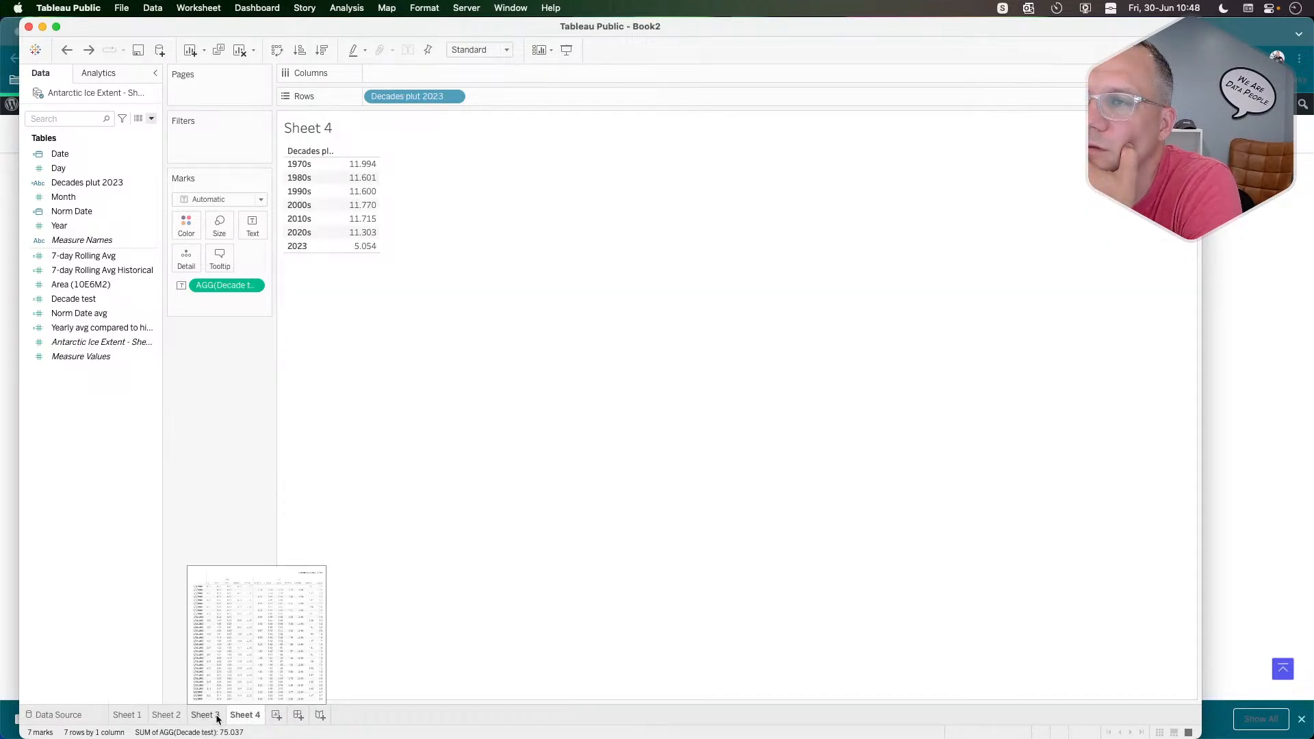
{"action": "right_click", "coordinate": [81, 439]}
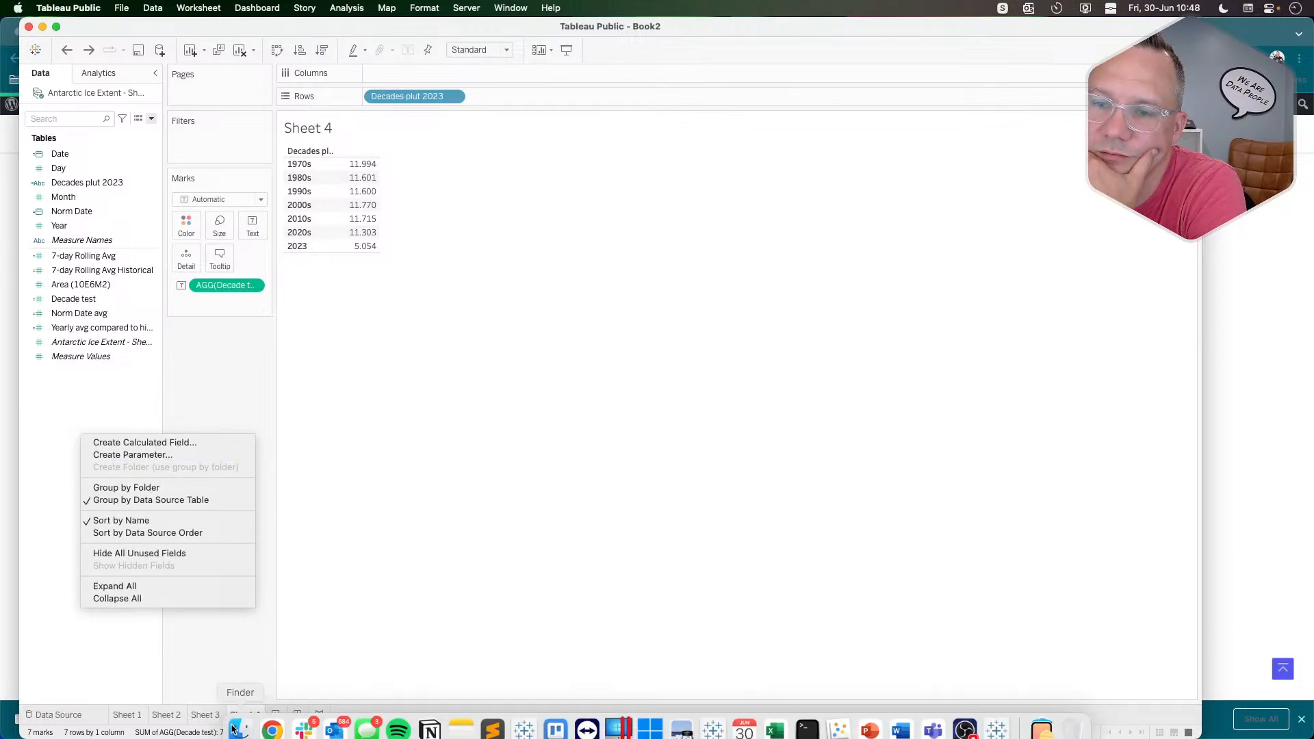
{"action": "left_click", "coordinate": [207, 712]}
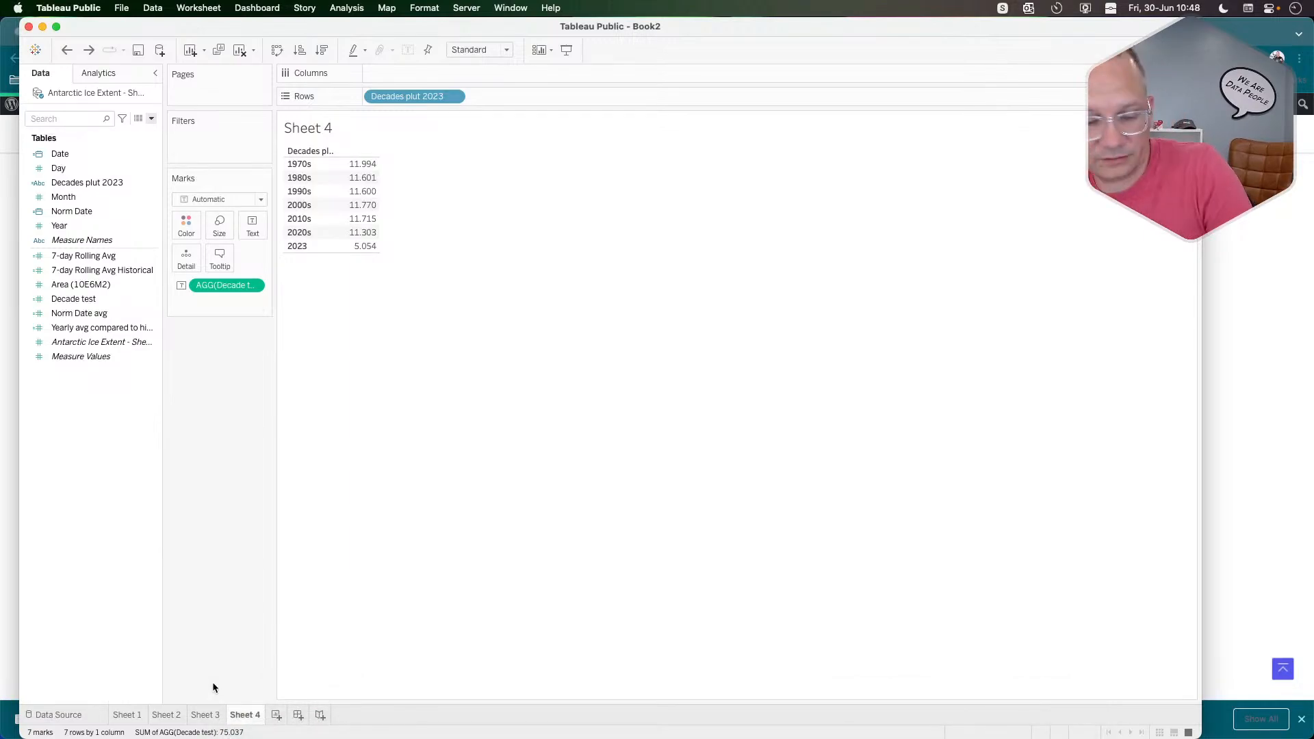
Switch to Chrome, read the Workout Wednesday requirements on the ice extent calculation, and return to Tableau Public.
{"action": "key", "text": "super+Tab"}
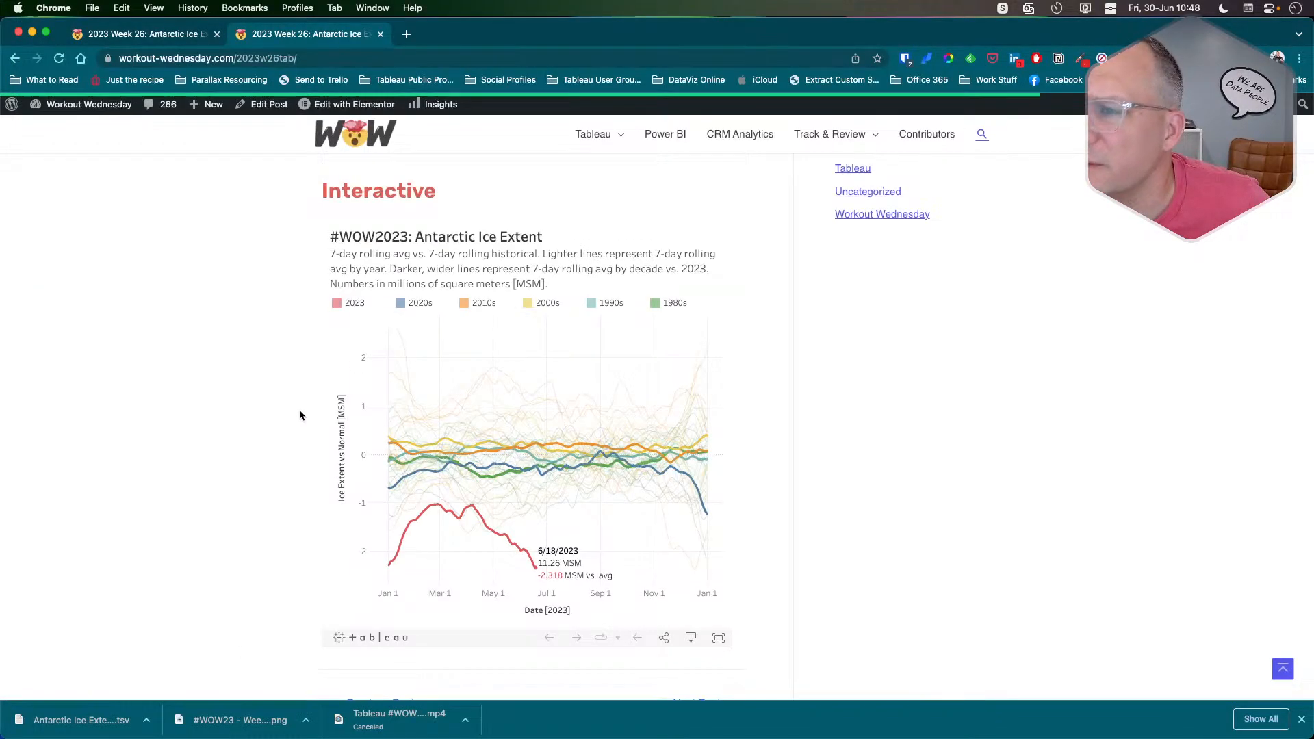
{"action": "scroll", "coordinate": [290, 442], "scroll_direction": "up", "scroll_amount": 15}
{"action": "scroll", "coordinate": [291, 448], "scroll_direction": "down", "scroll_amount": 2}
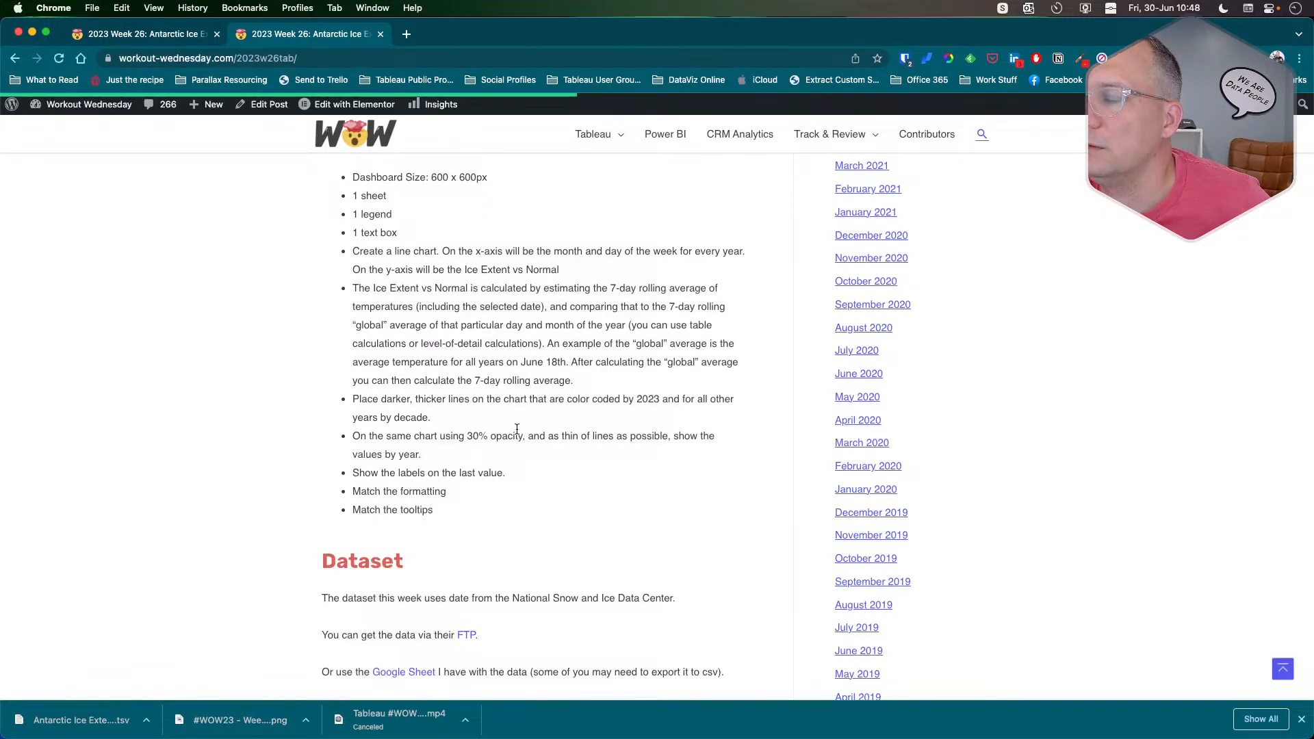
{"action": "scroll", "coordinate": [517, 429], "scroll_direction": "up", "scroll_amount": 5}
{"action": "key", "text": "super+Tab"}
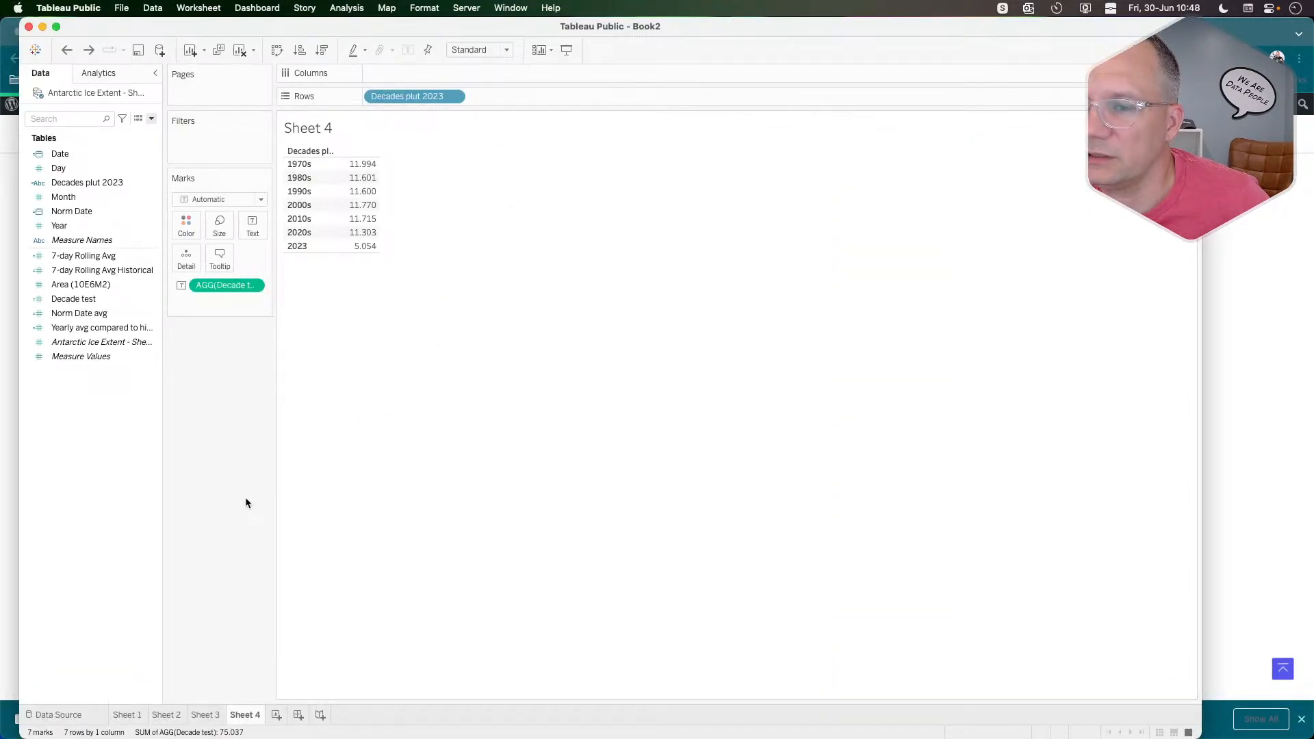
Open Sheet 3 and examine the yearly measures from the early 1980s through 1991.
{"action": "left_click", "coordinate": [206, 715]}
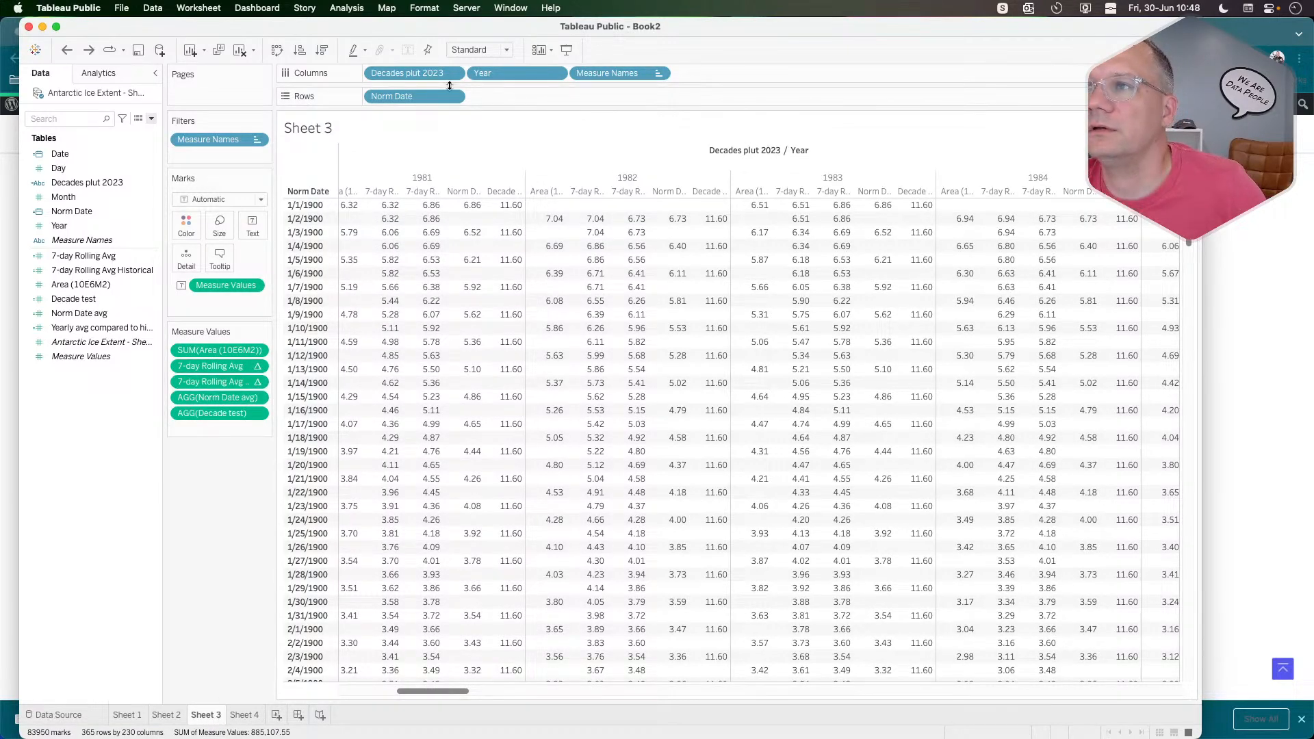
{"action": "mouse_move", "coordinate": [229, 414]}
{"action": "left_mouse_down"}
{"action": "mouse_move", "coordinate": [208, 493]}
{"action": "mouse_move", "coordinate": [218, 413]}
{"action": "left_mouse_up"}
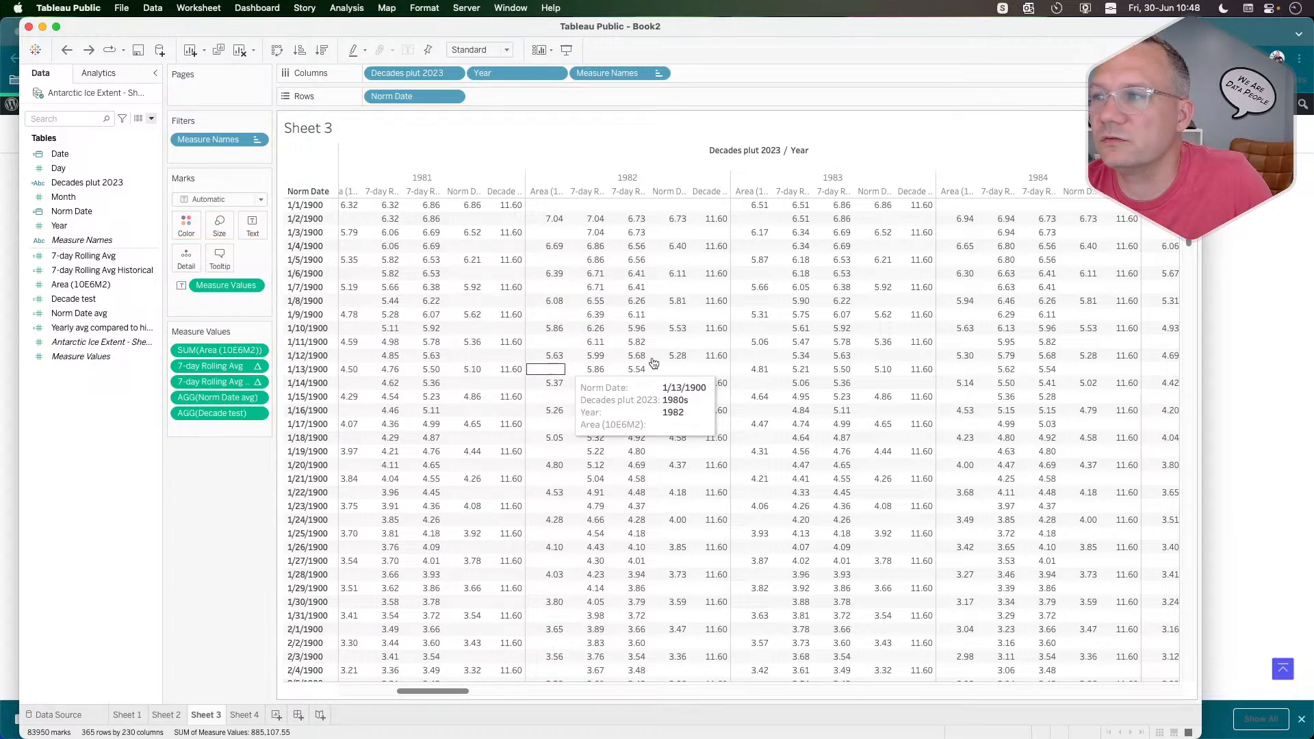
{"action": "scroll", "coordinate": [653, 362], "scroll_direction": "right", "scroll_amount": 3}
{"action": "scroll", "coordinate": [652, 362], "scroll_direction": "right", "scroll_amount": 6}
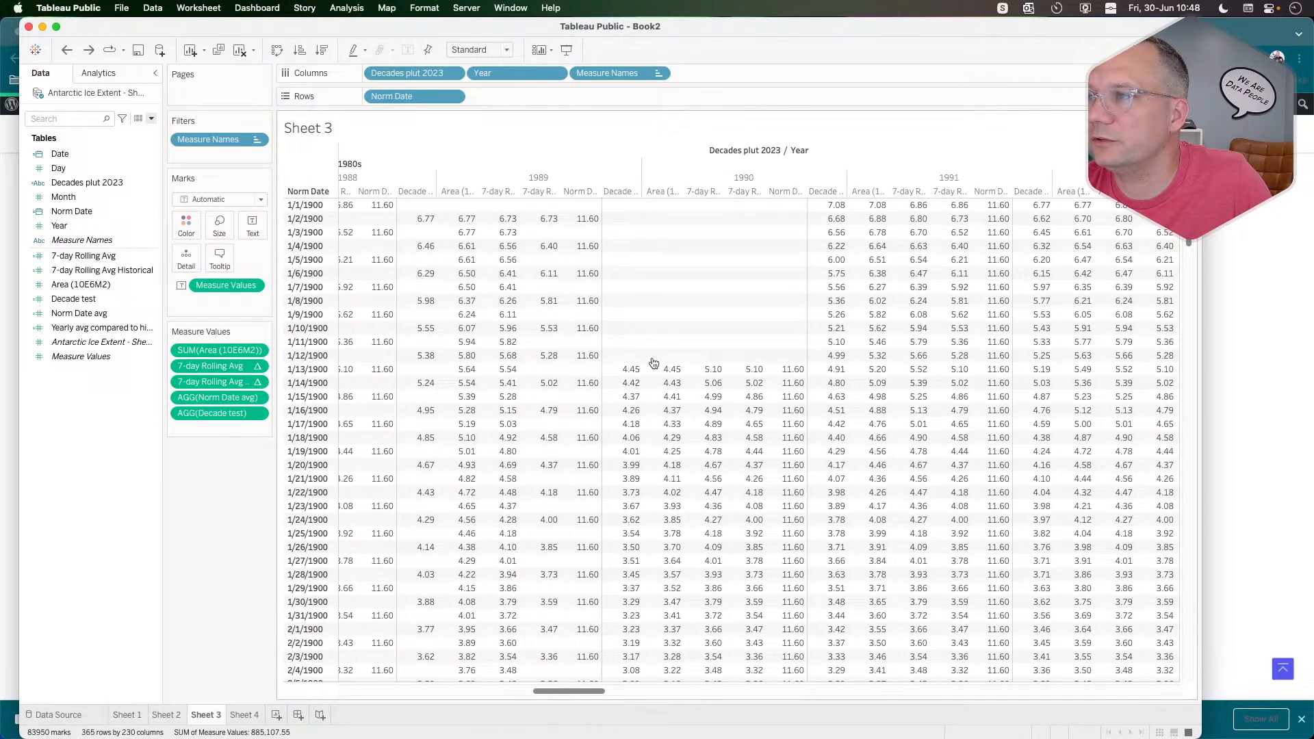
Review the Decade test formula from Sheet 3 and close it without changes.
{"action": "scroll", "coordinate": [654, 363], "scroll_direction": "right", "scroll_amount": 3}
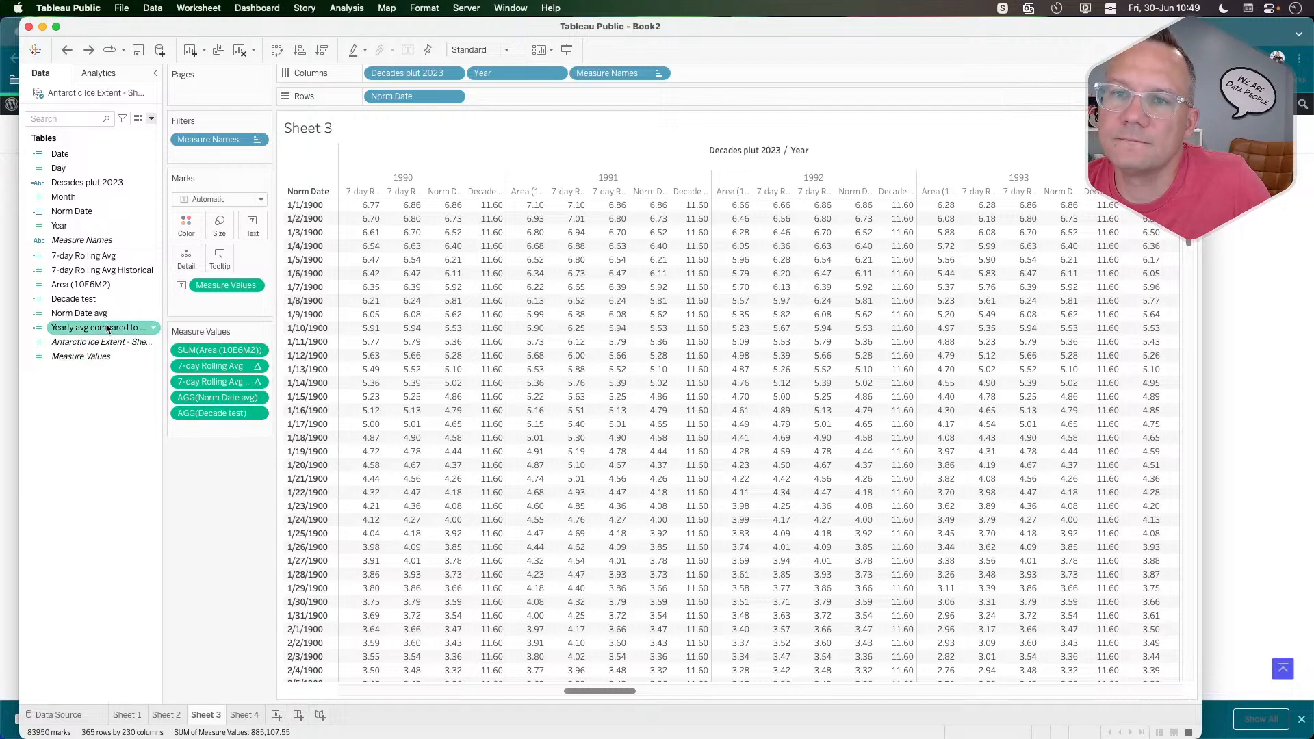
{"action": "left_click", "coordinate": [79, 299]}
{"action": "right_click", "coordinate": [79, 299]}
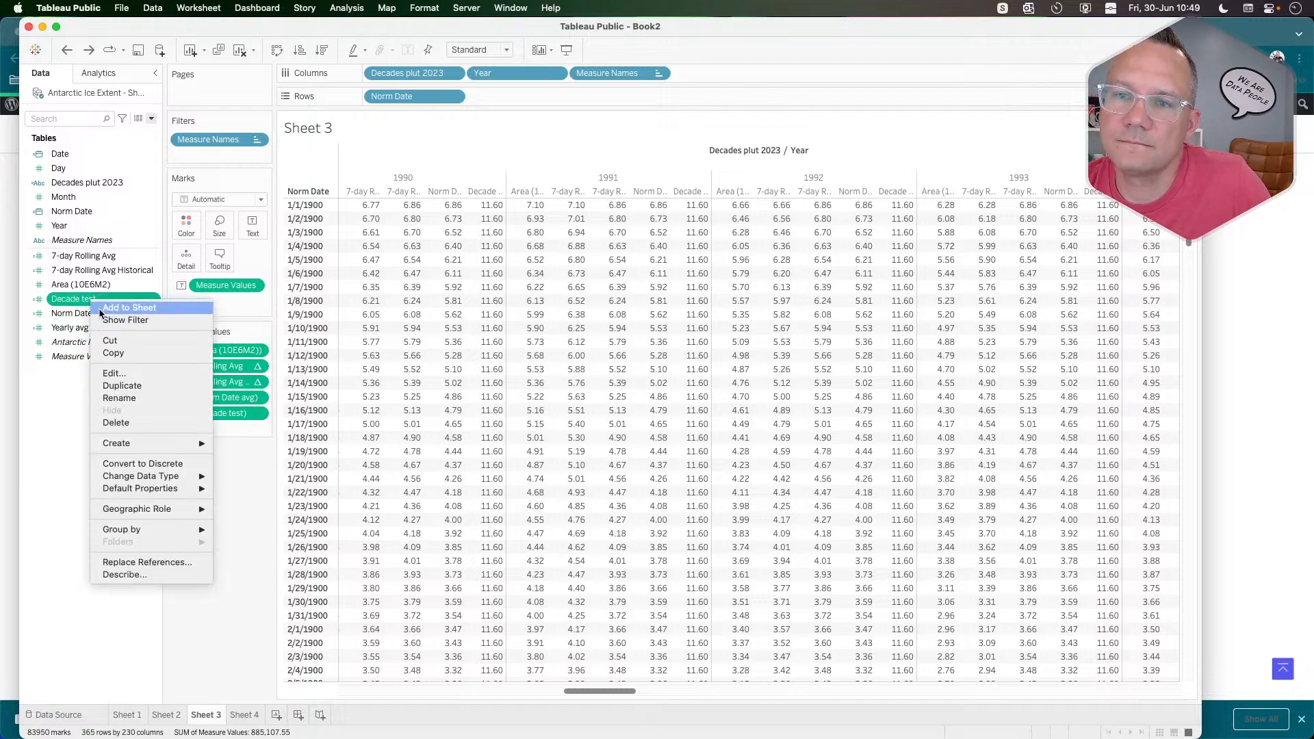
{"action": "left_click", "coordinate": [122, 374]}
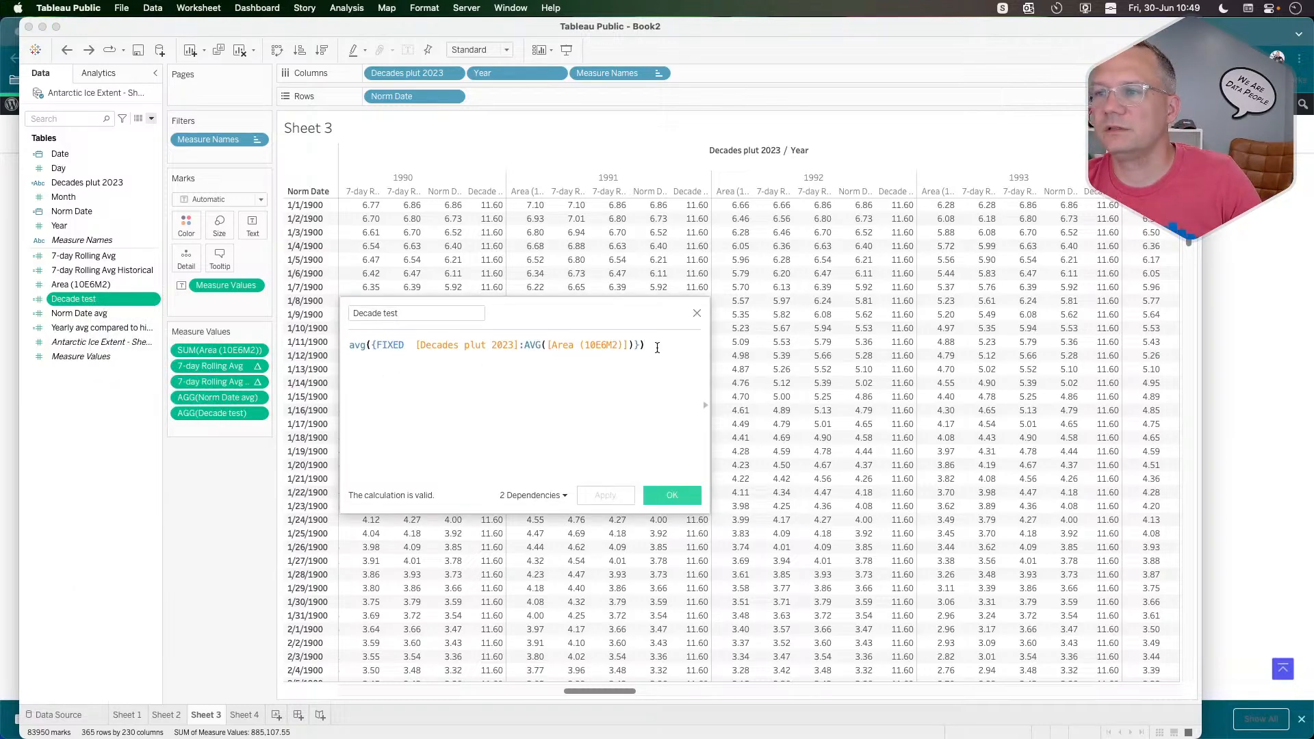
{"action": "left_click_drag", "start_coordinate": [657, 346], "coordinate": [275, 337]}
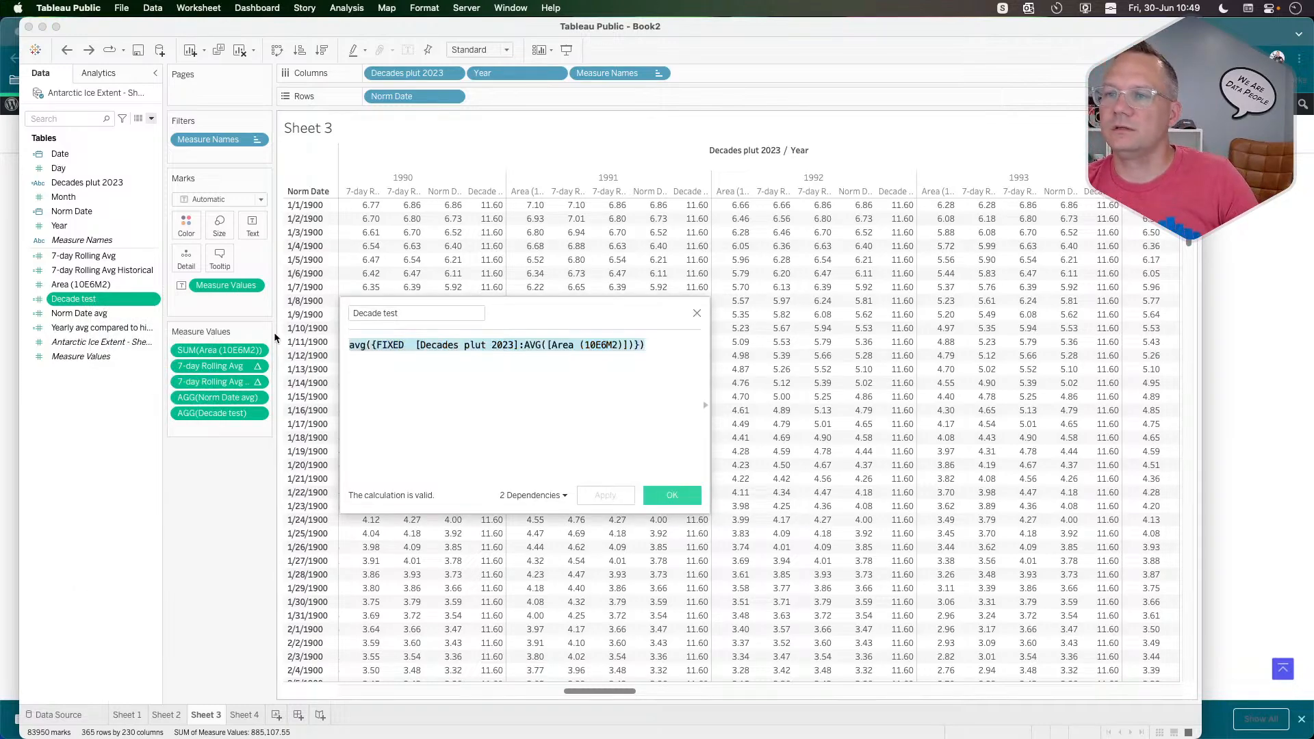
{"action": "left_click", "coordinate": [697, 316]}
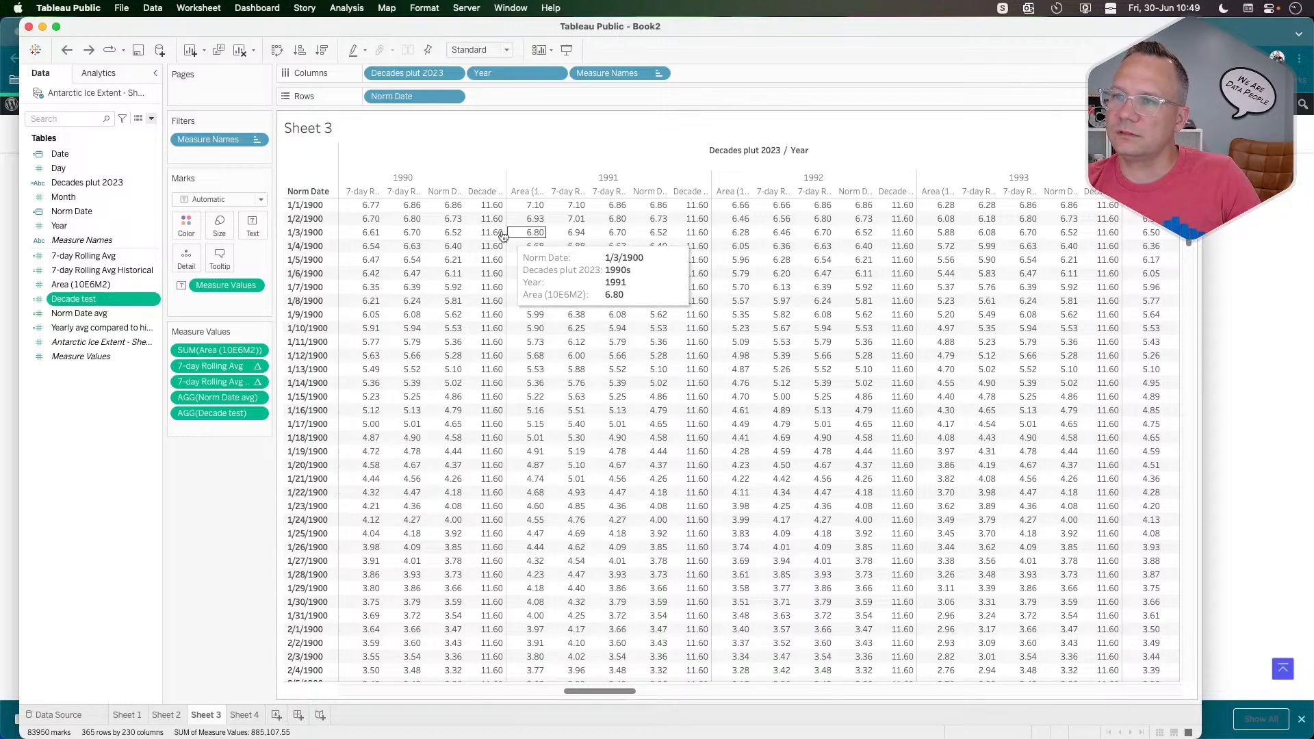
Compare the Decade test and Norm Date avg values across the early 1990s on Sheet 3, and recheck the Decade test formula.
{"action": "mouse_move", "coordinate": [488, 211]}
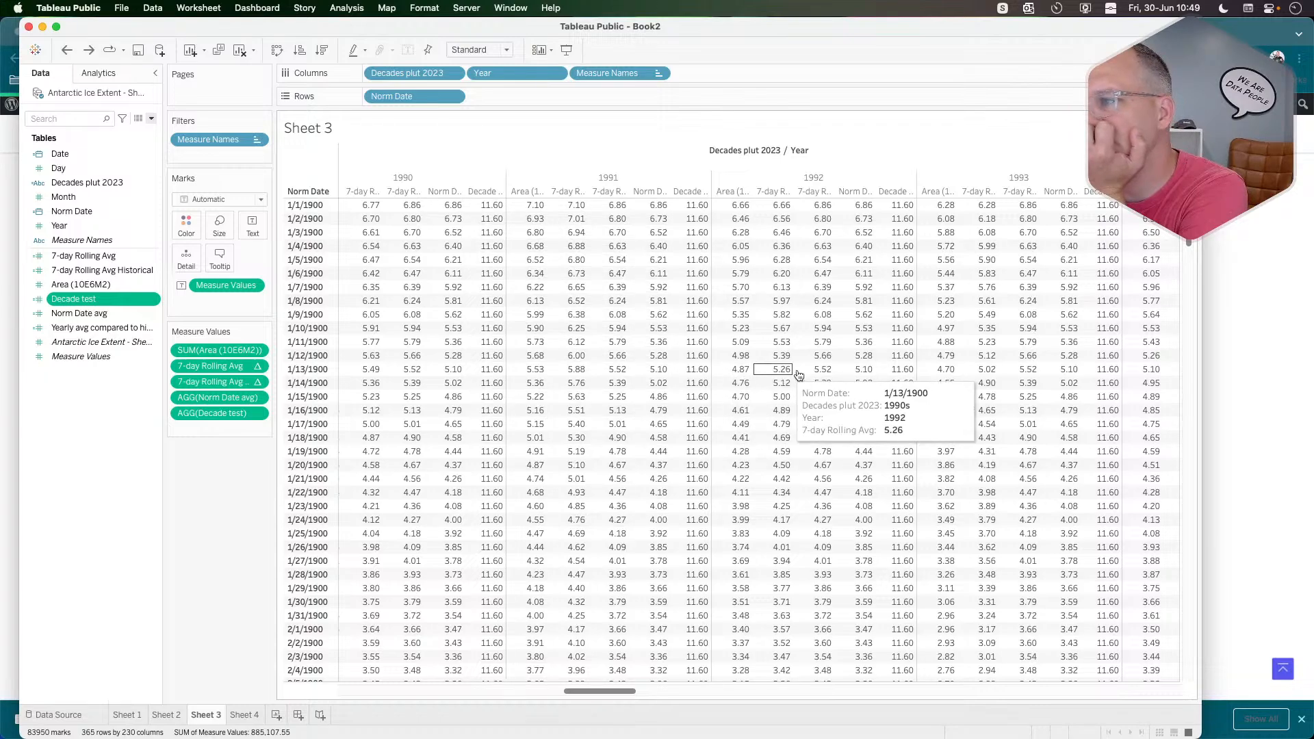
{"action": "left_click", "coordinate": [894, 384]}
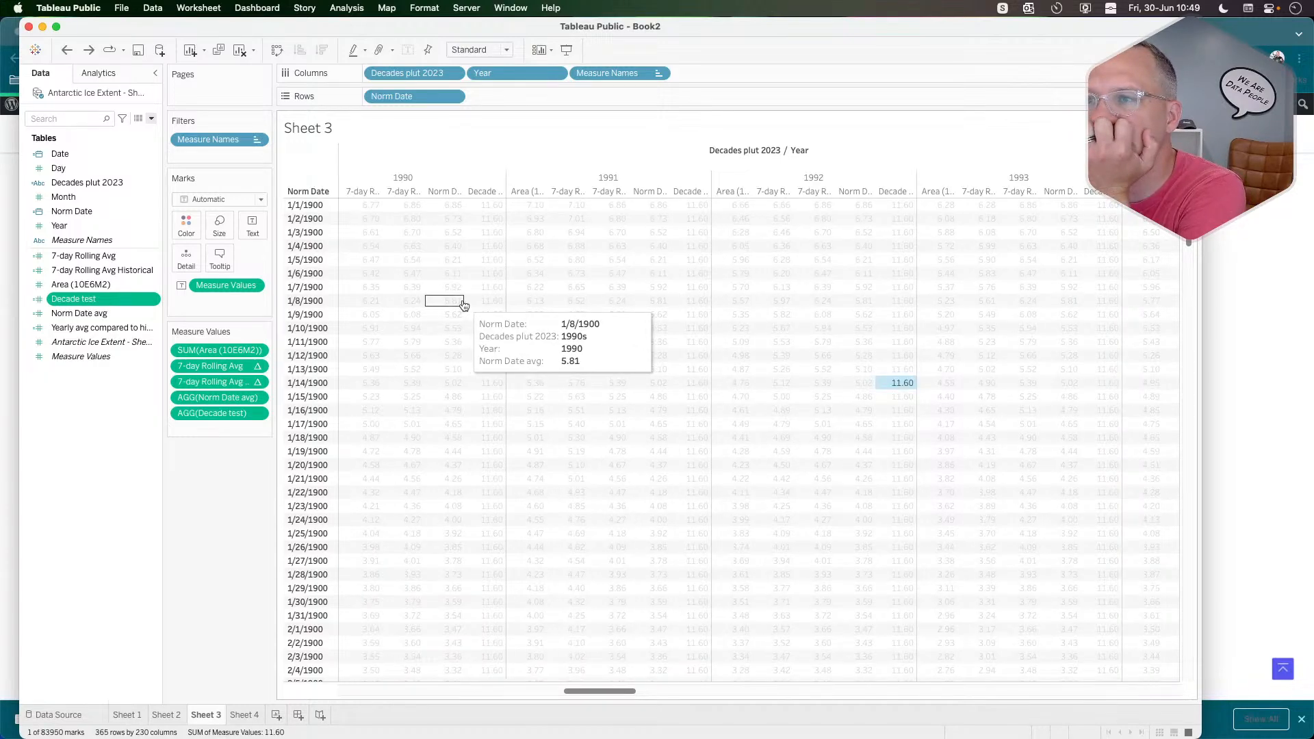
{"action": "key", "text": "Escape"}
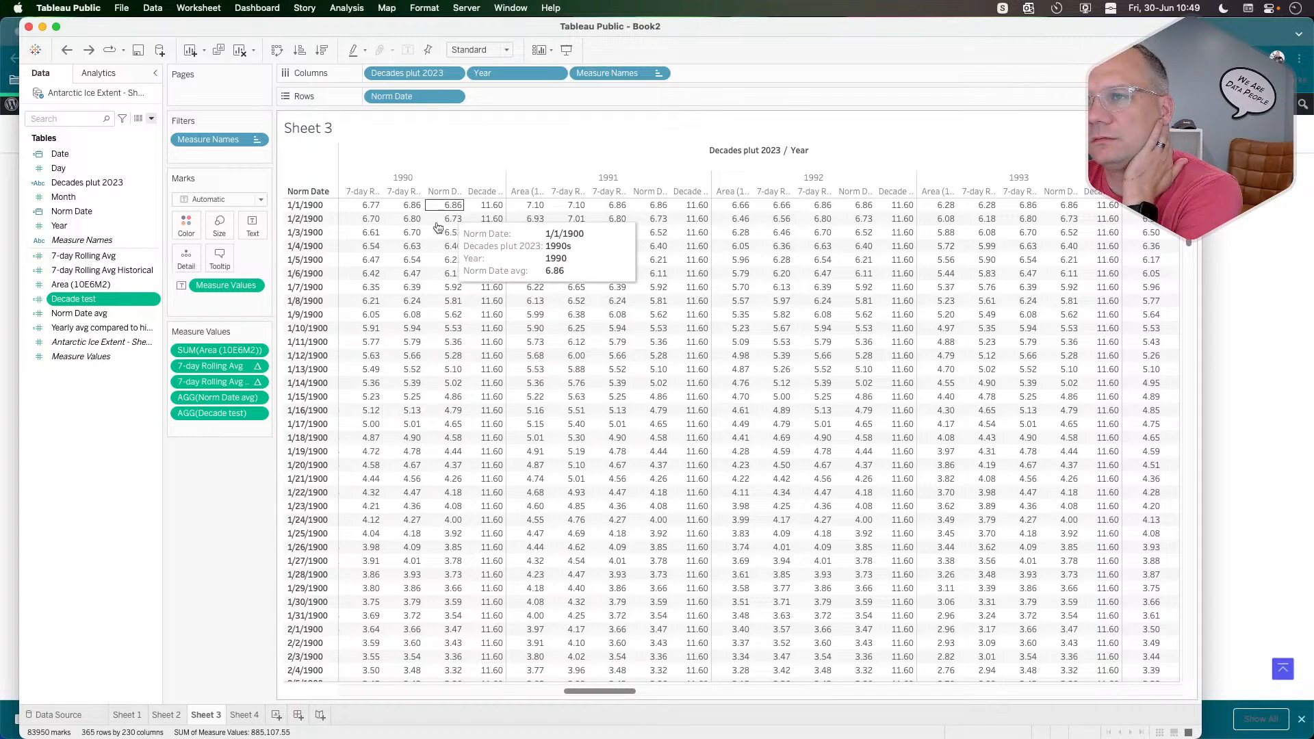
{"action": "right_click", "coordinate": [102, 304]}
{"action": "left_click", "coordinate": [111, 377]}
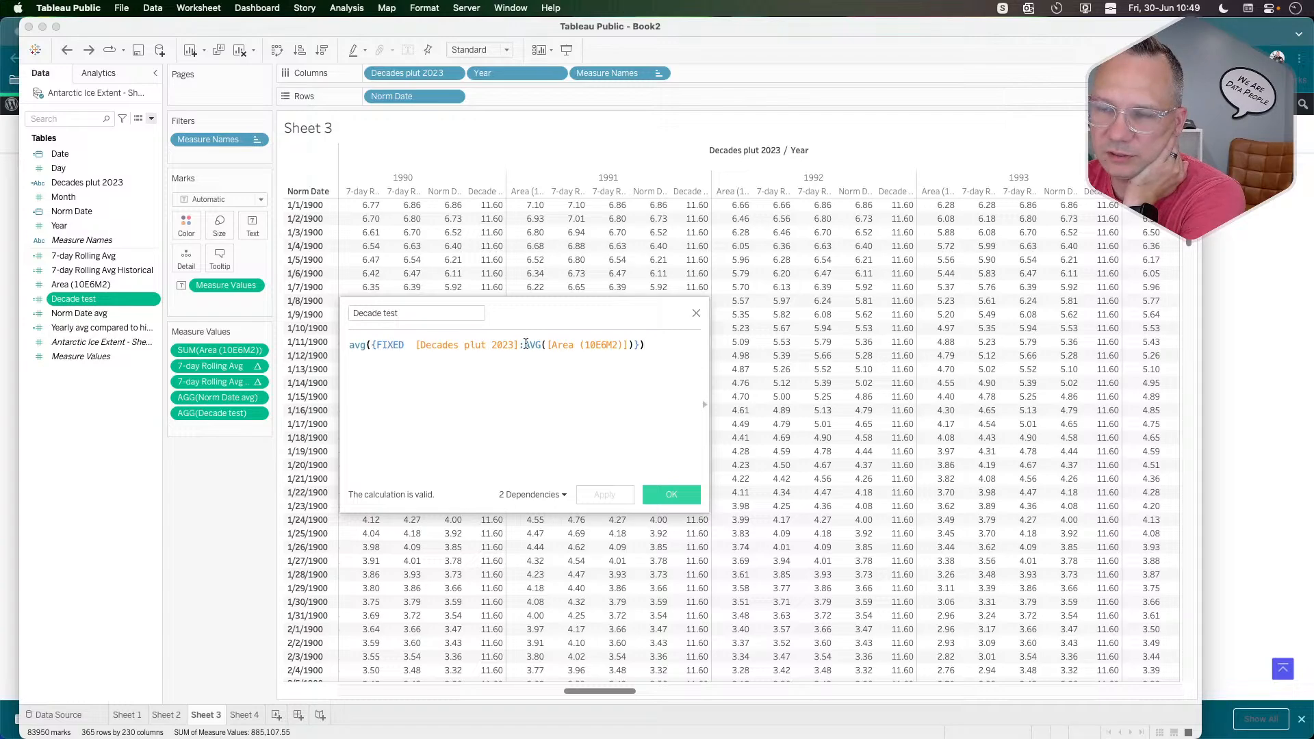
{"action": "left_click", "coordinate": [697, 314]}
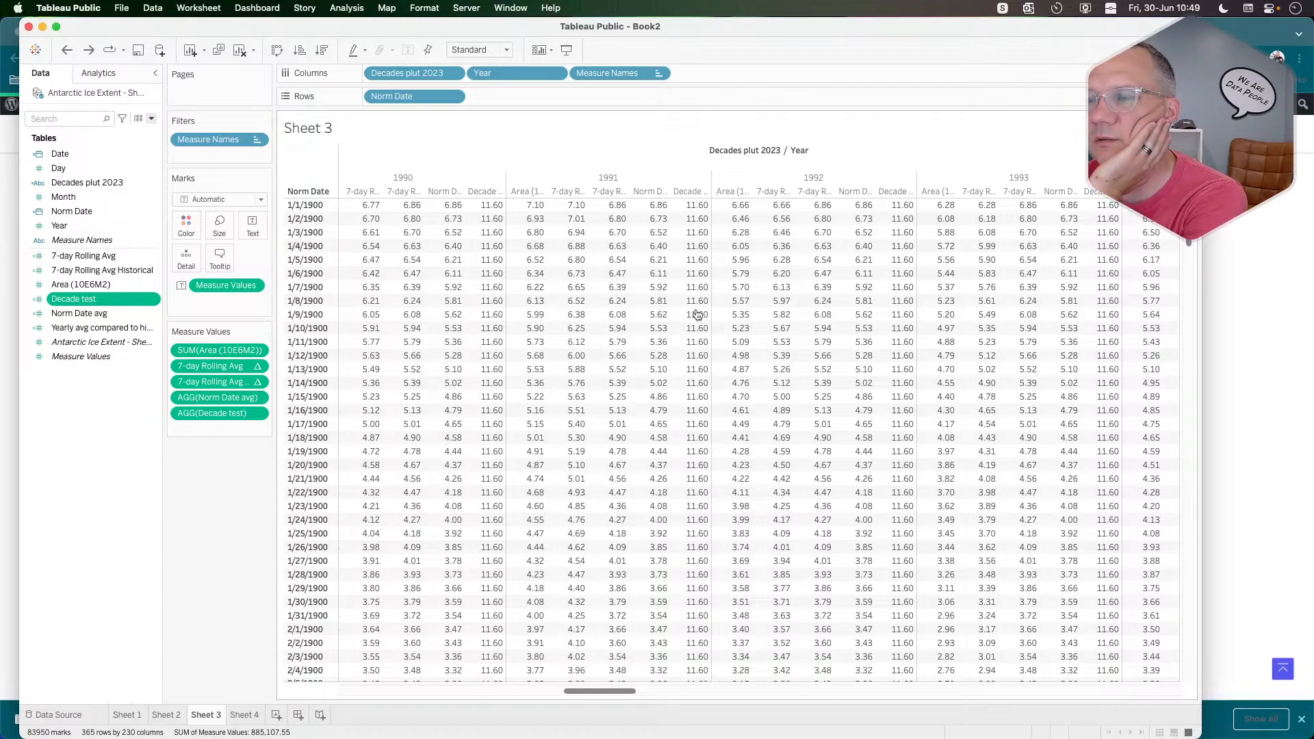
{"action": "left_click", "coordinate": [451, 205]}
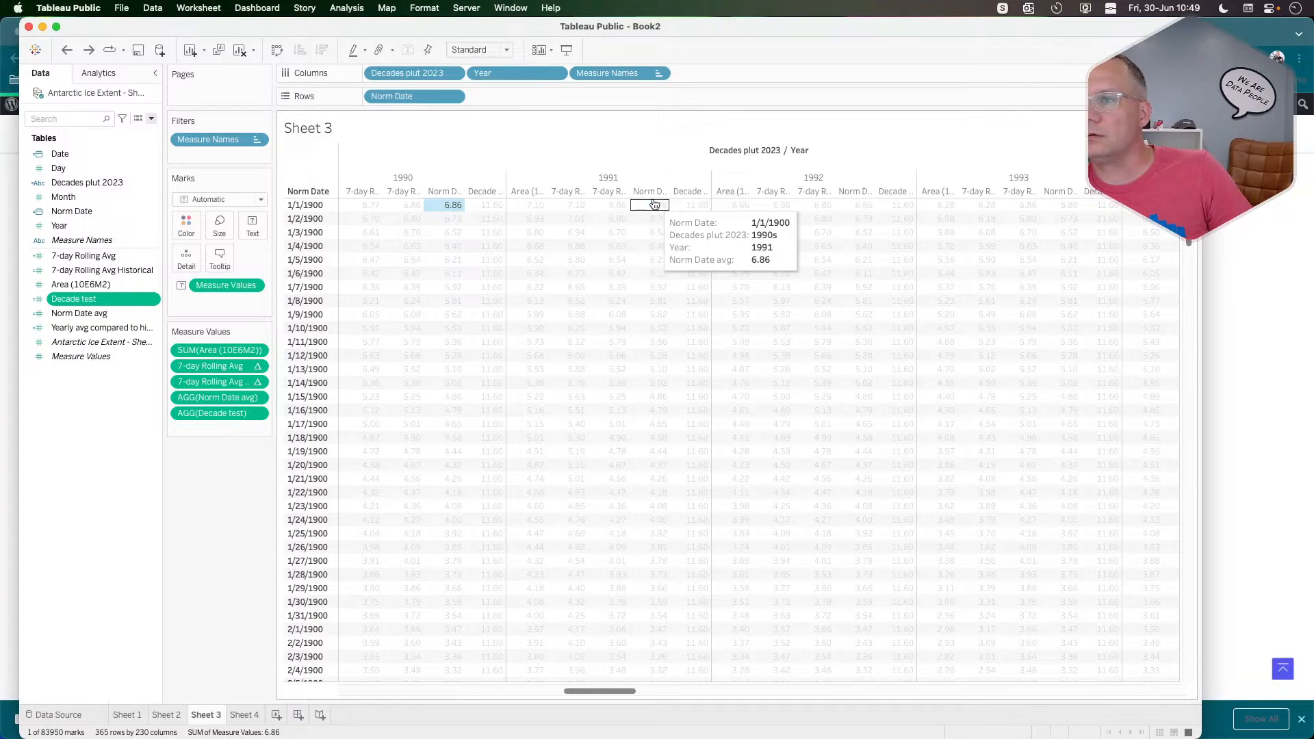
{"action": "left_click", "coordinate": [453, 210]}
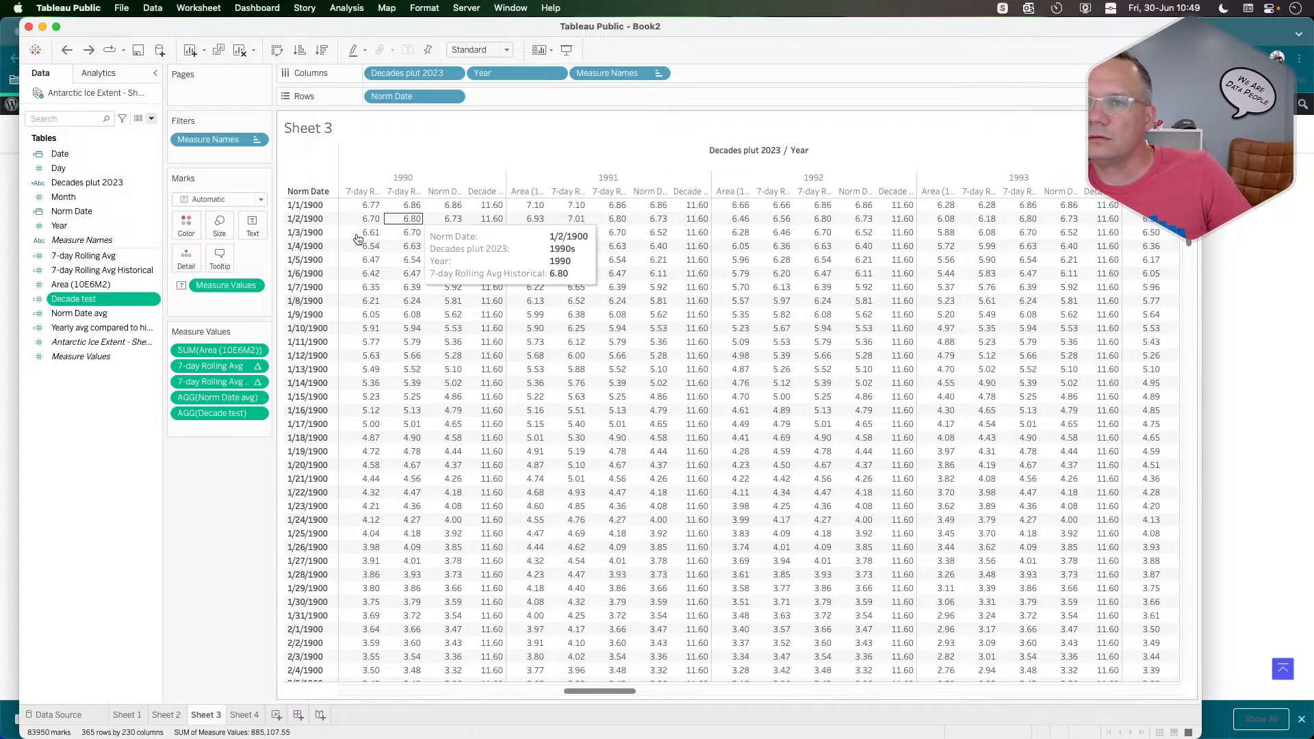
Add [Norm Date] before [Decades plut 2023] in the FIXED dimensions of the Decade test formula, separated by a comma, and accept the calculation.
{"action": "right_click", "coordinate": [108, 303]}
{"action": "left_click", "coordinate": [132, 376]}
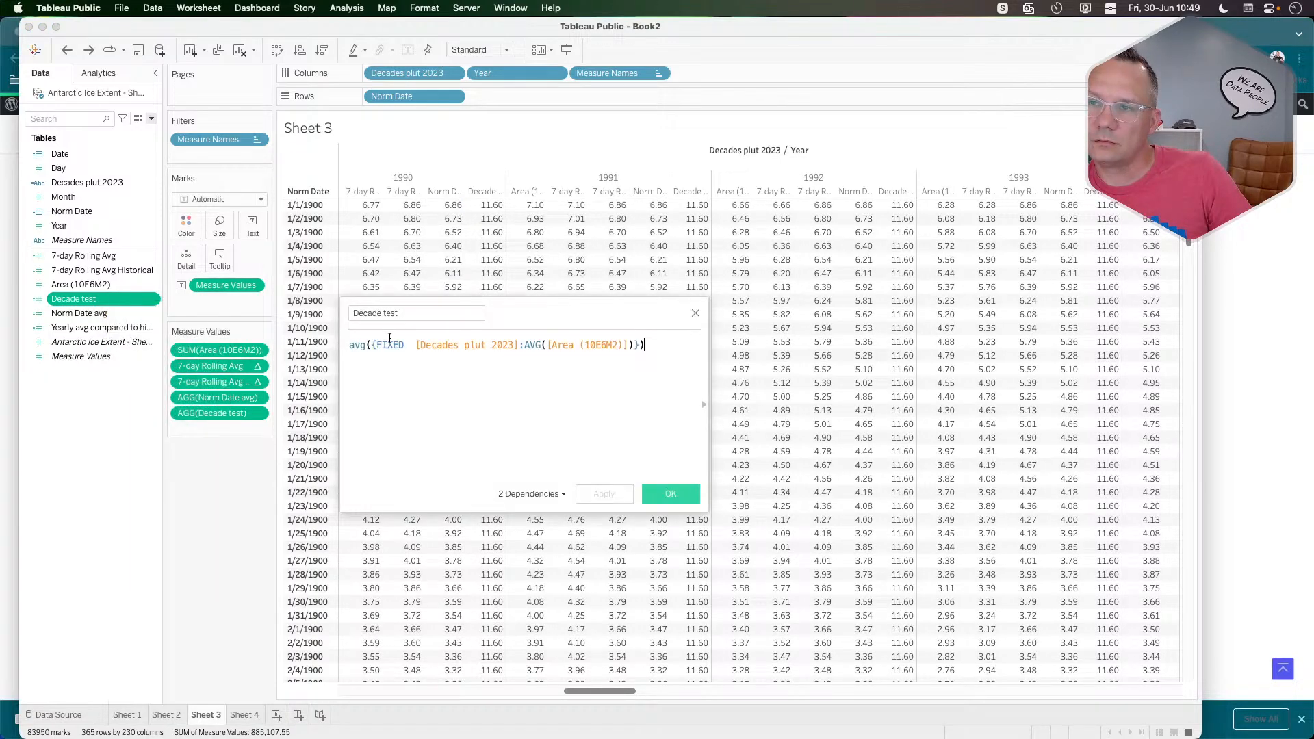
{"action": "left_click", "coordinate": [414, 345]}
{"action": "type", "text": ",nor"}
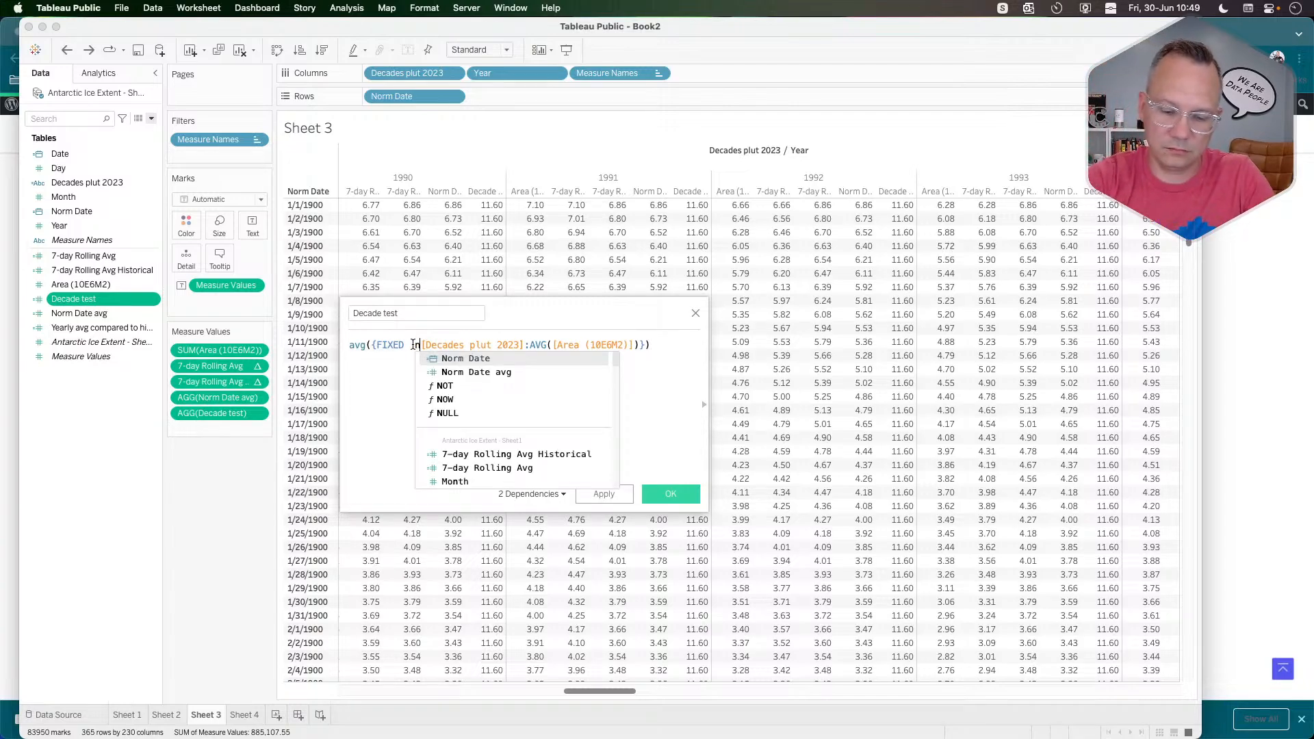
{"action": "key", "text": "Return"}
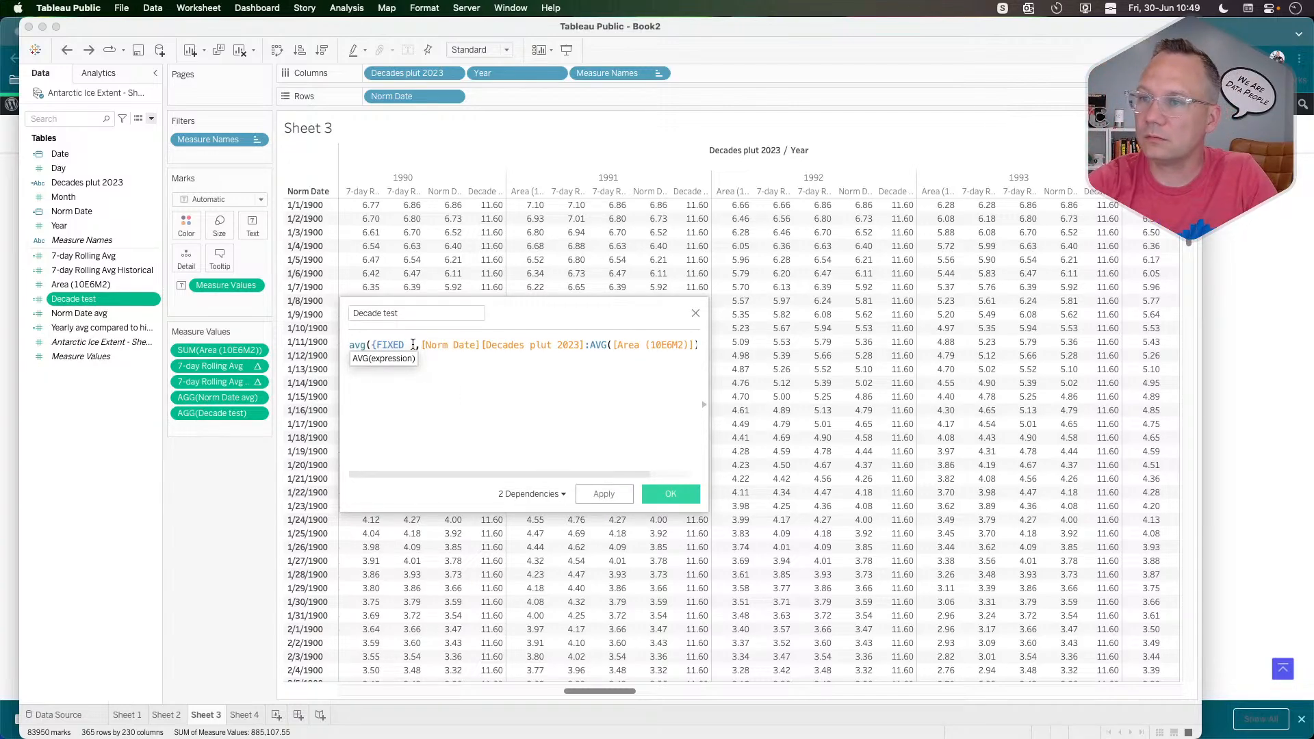
{"action": "type", "text": ","}
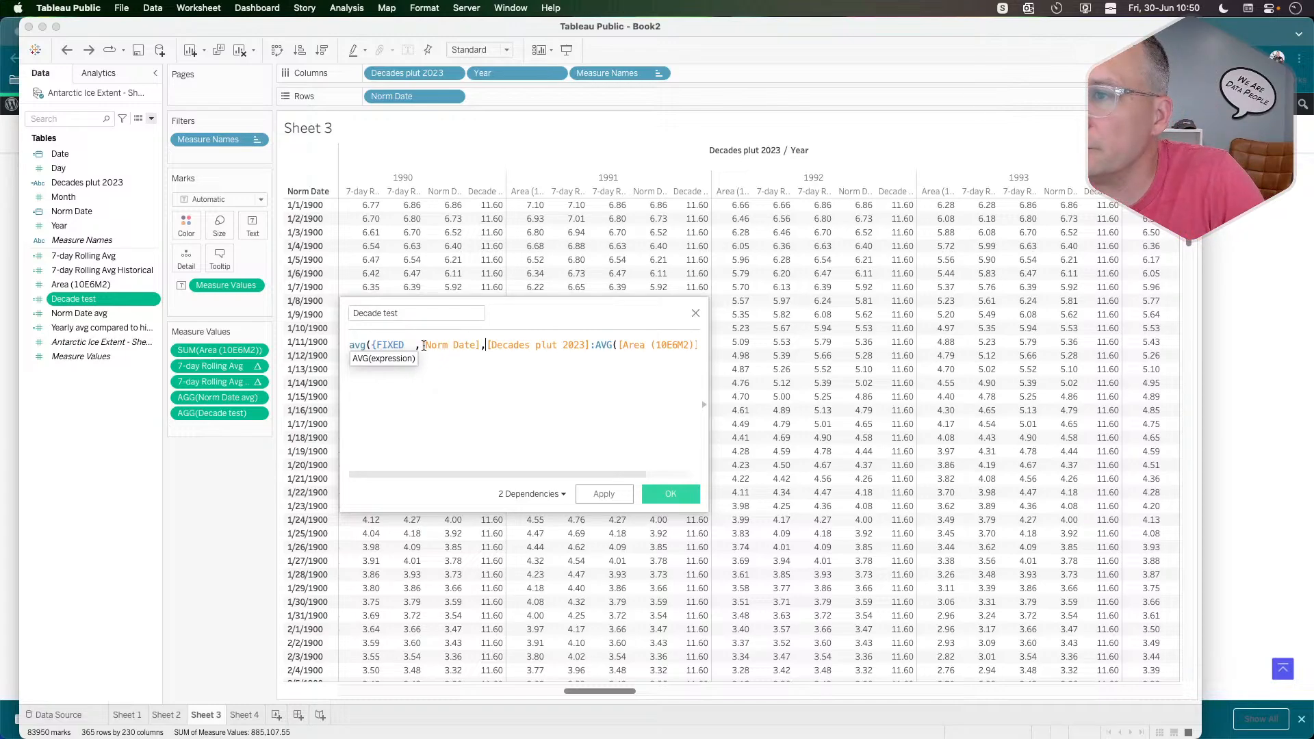
{"action": "left_click", "coordinate": [422, 345]}
{"action": "key", "text": "BackSpace"}
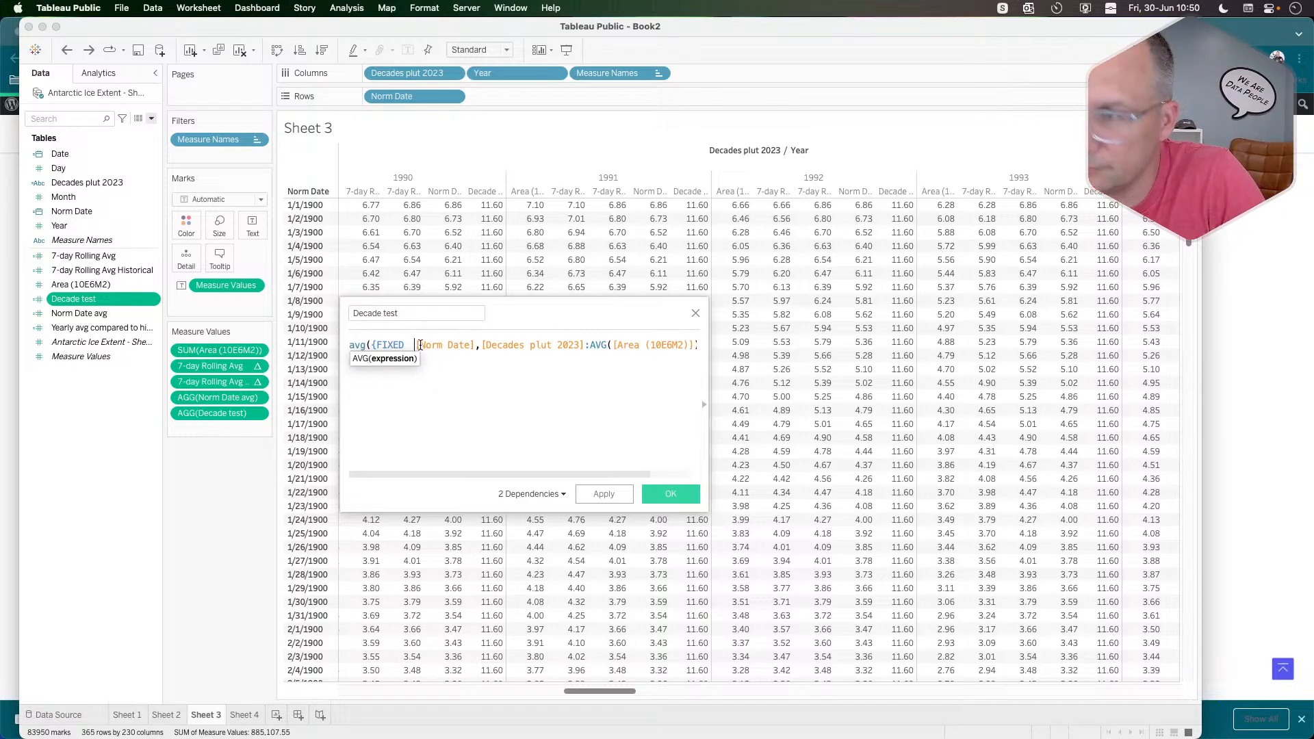
{"action": "left_click", "coordinate": [598, 493]}
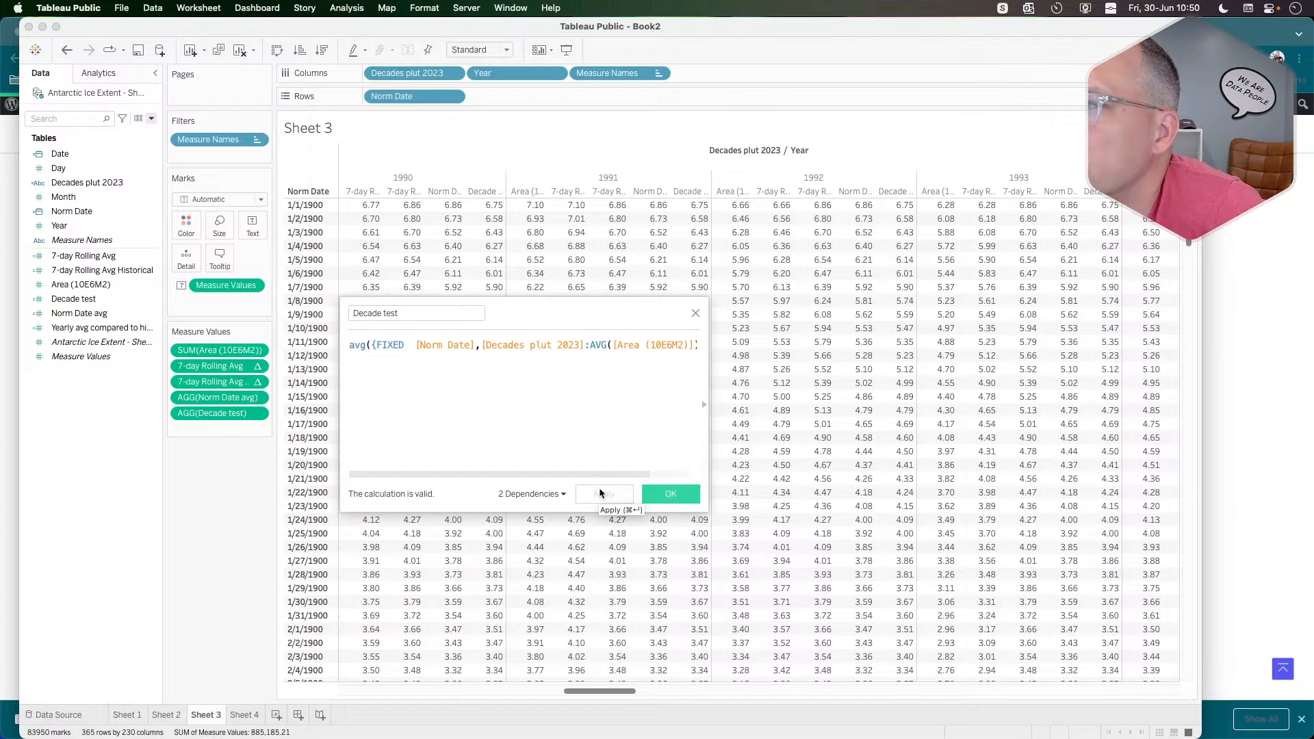
{"action": "left_click", "coordinate": [670, 495]}
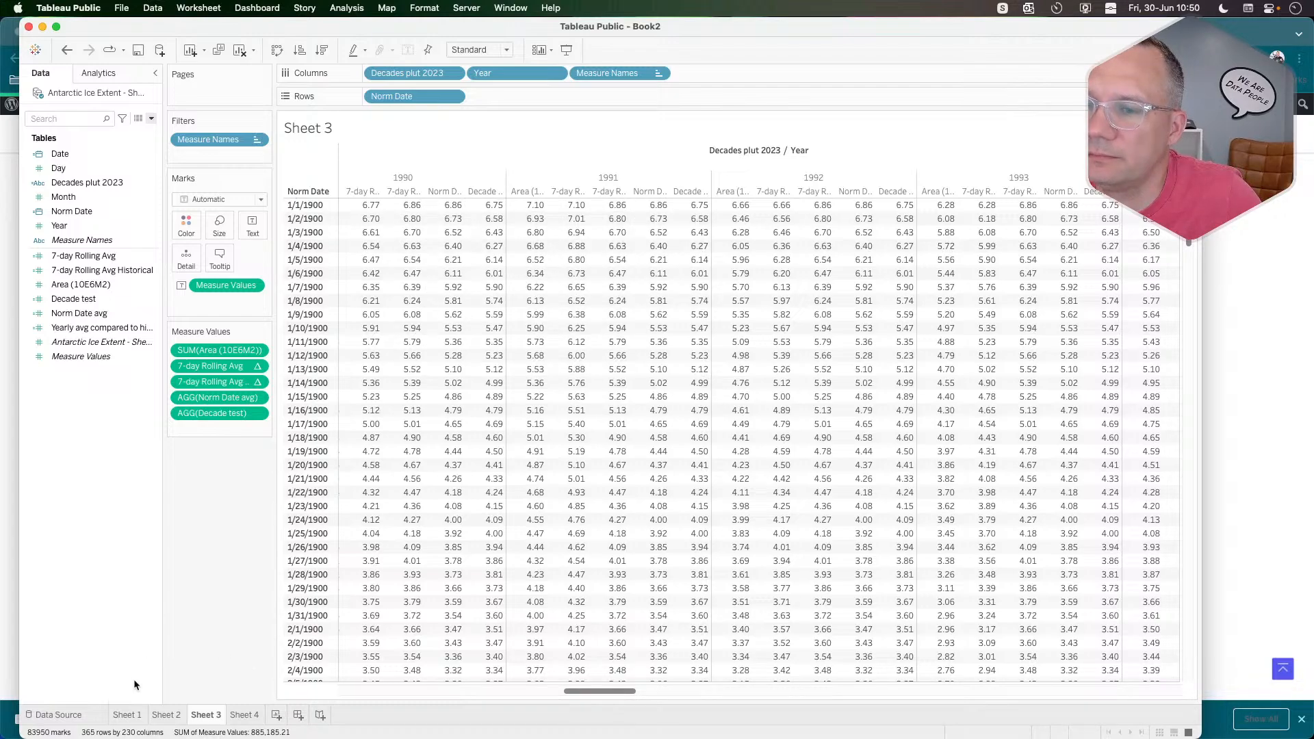
Filter the Sheet 2 line chart to keep only the 1990s decade.
{"action": "left_click", "coordinate": [180, 716]}
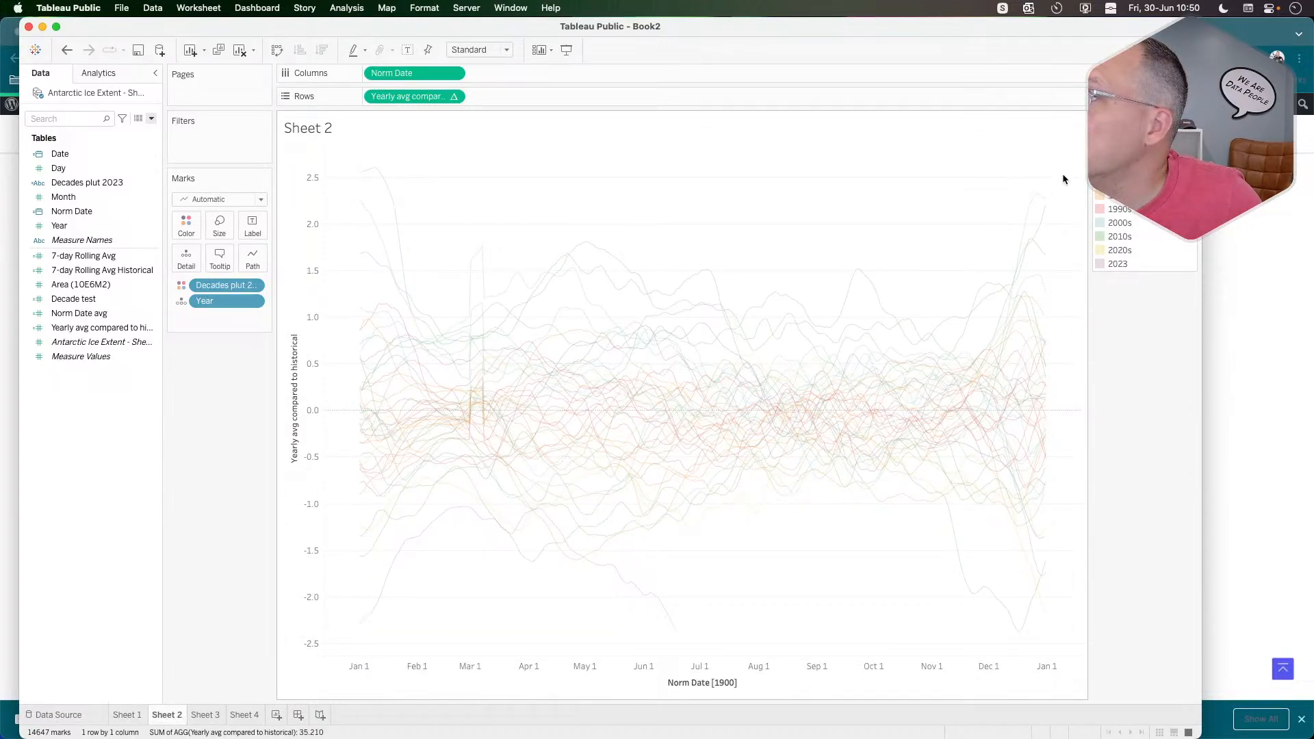
{"action": "left_click", "coordinate": [1122, 209]}
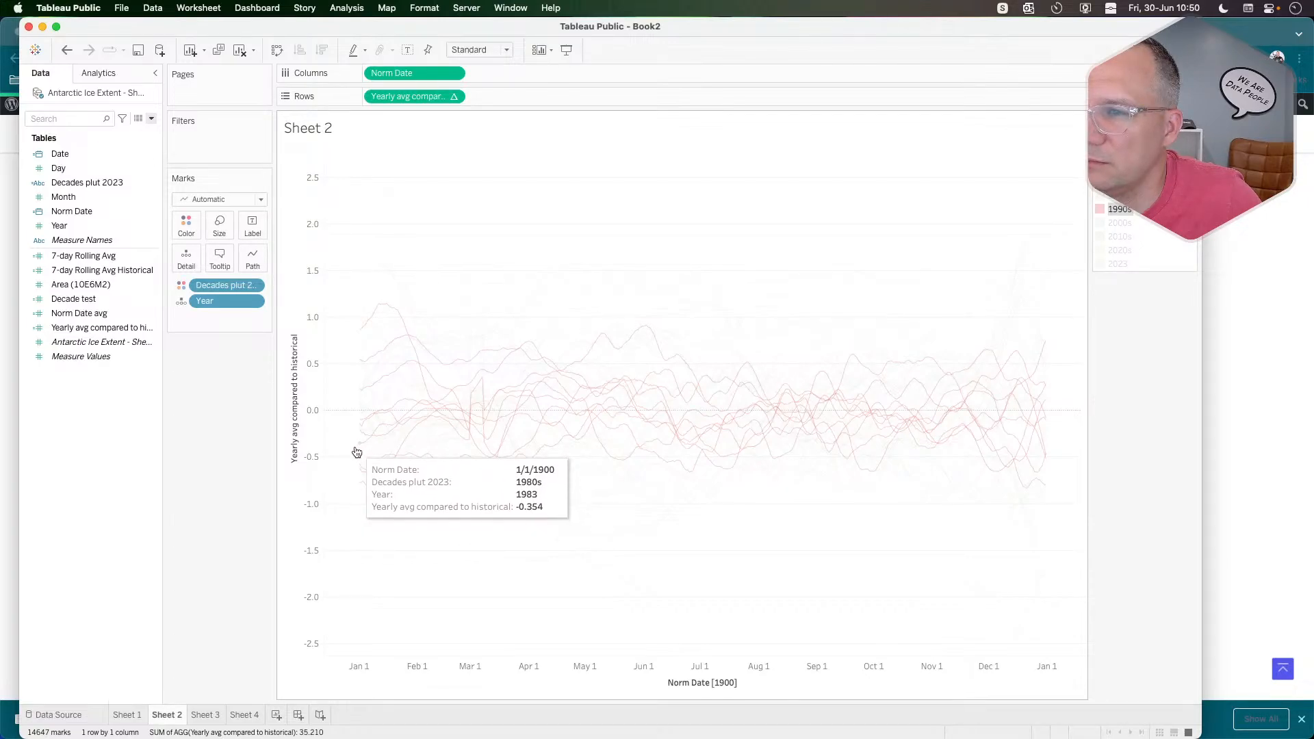
{"action": "right_click", "coordinate": [1125, 209]}
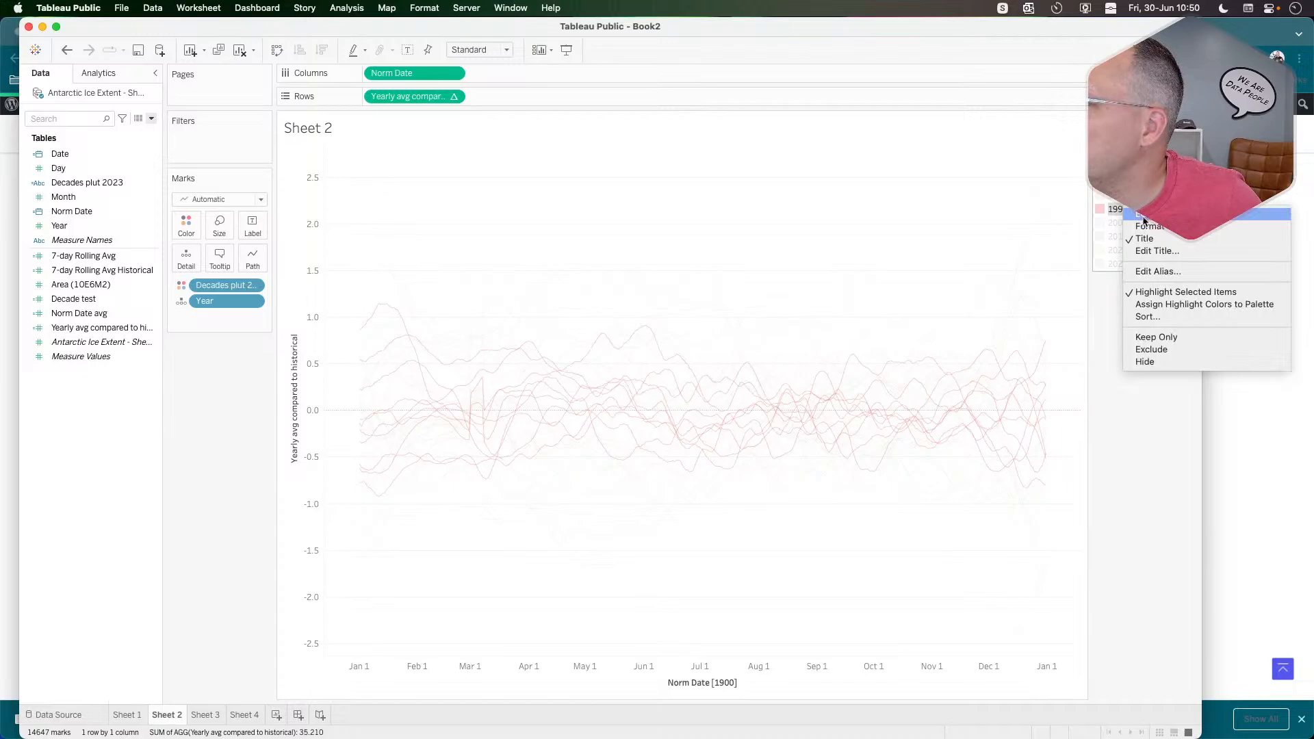
{"action": "left_click", "coordinate": [1157, 337]}
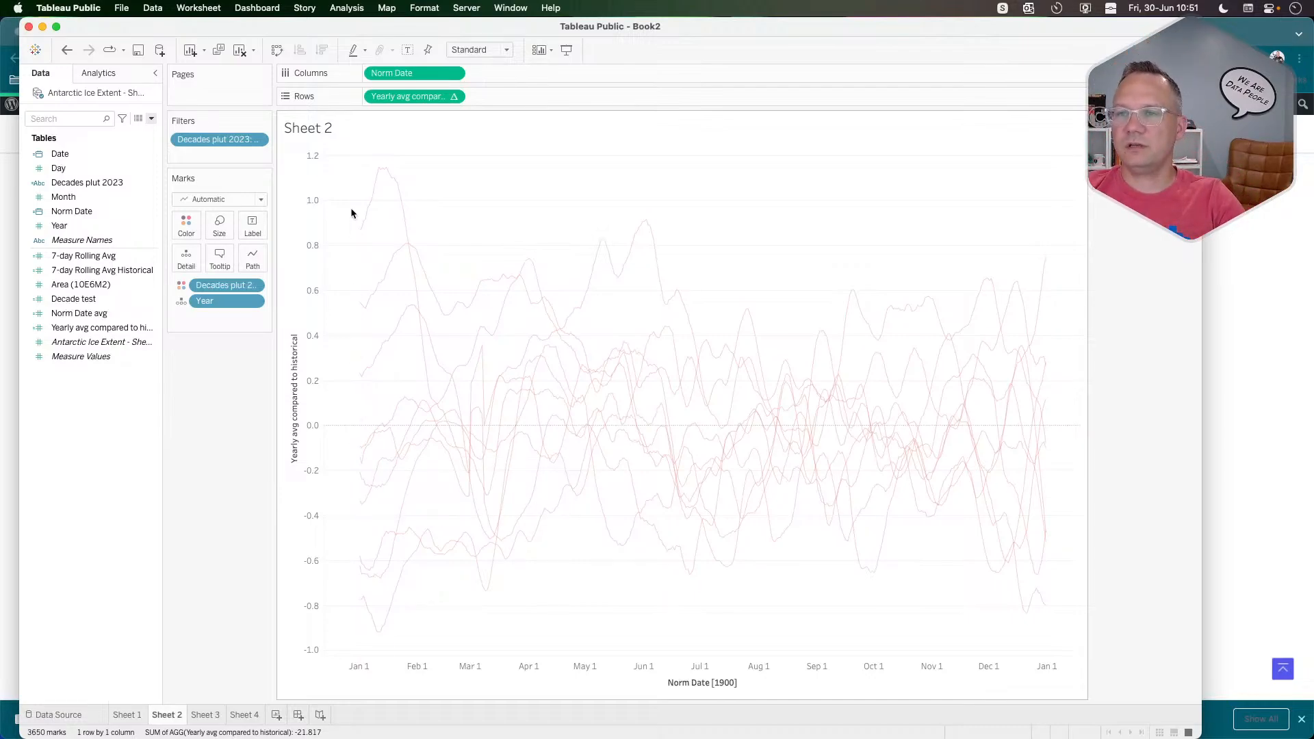
Examine where the 1990s yearly lines start on January 1 by marking their first points, and clear the selection.
{"action": "left_click_drag", "start_coordinate": [352, 196], "coordinate": [361, 614]}
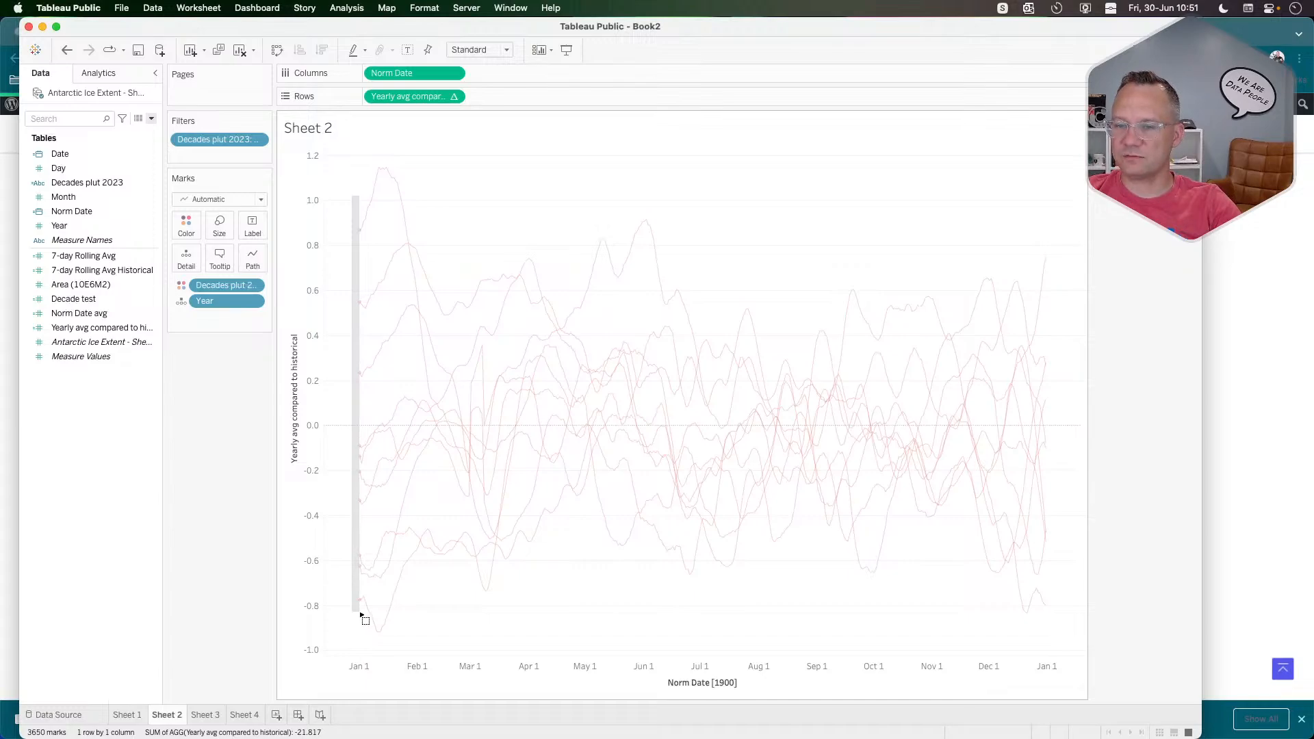
{"action": "left_click_drag", "start_coordinate": [361, 614], "coordinate": [360, 615]}
{"action": "key", "text": "Escape"}
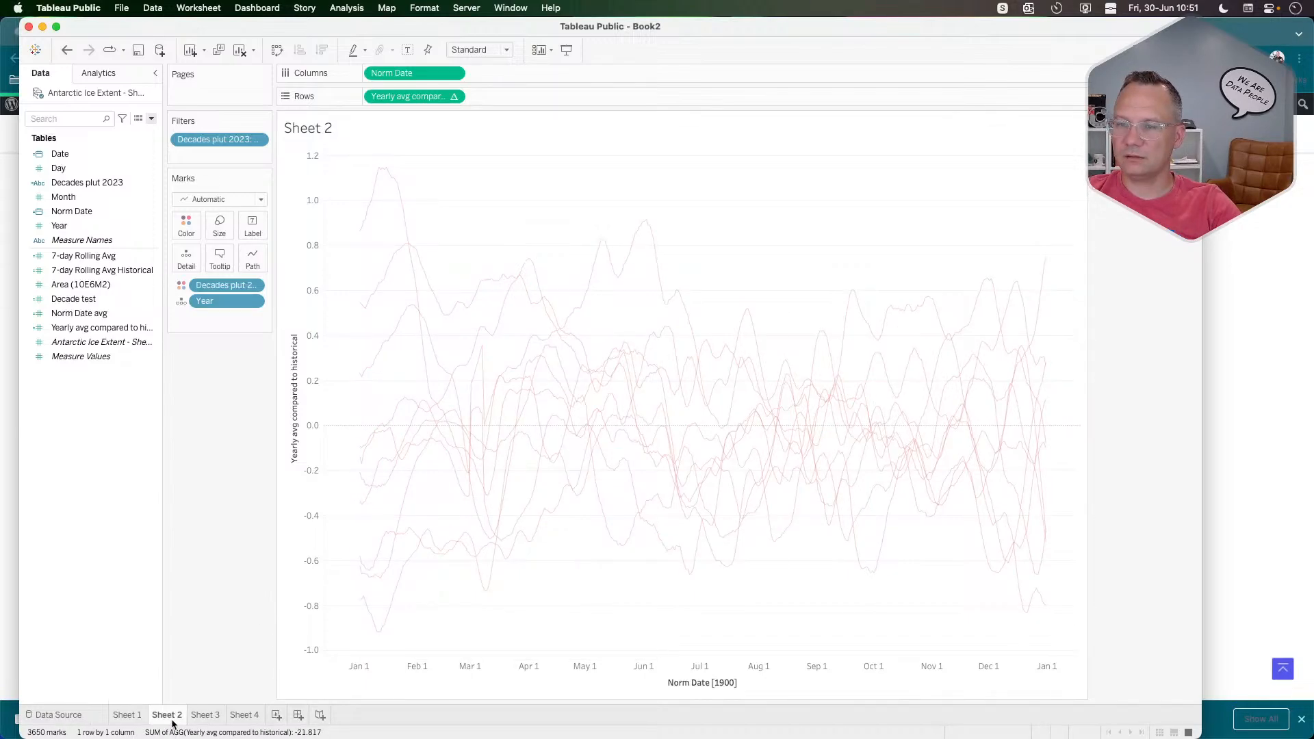
Compare the 1990s lines on Sheet 2 with the yearly values on Sheet 3, ending on Sheet 3.
{"action": "mouse_move", "coordinate": [212, 716]}
{"action": "left_click", "coordinate": [202, 715]}
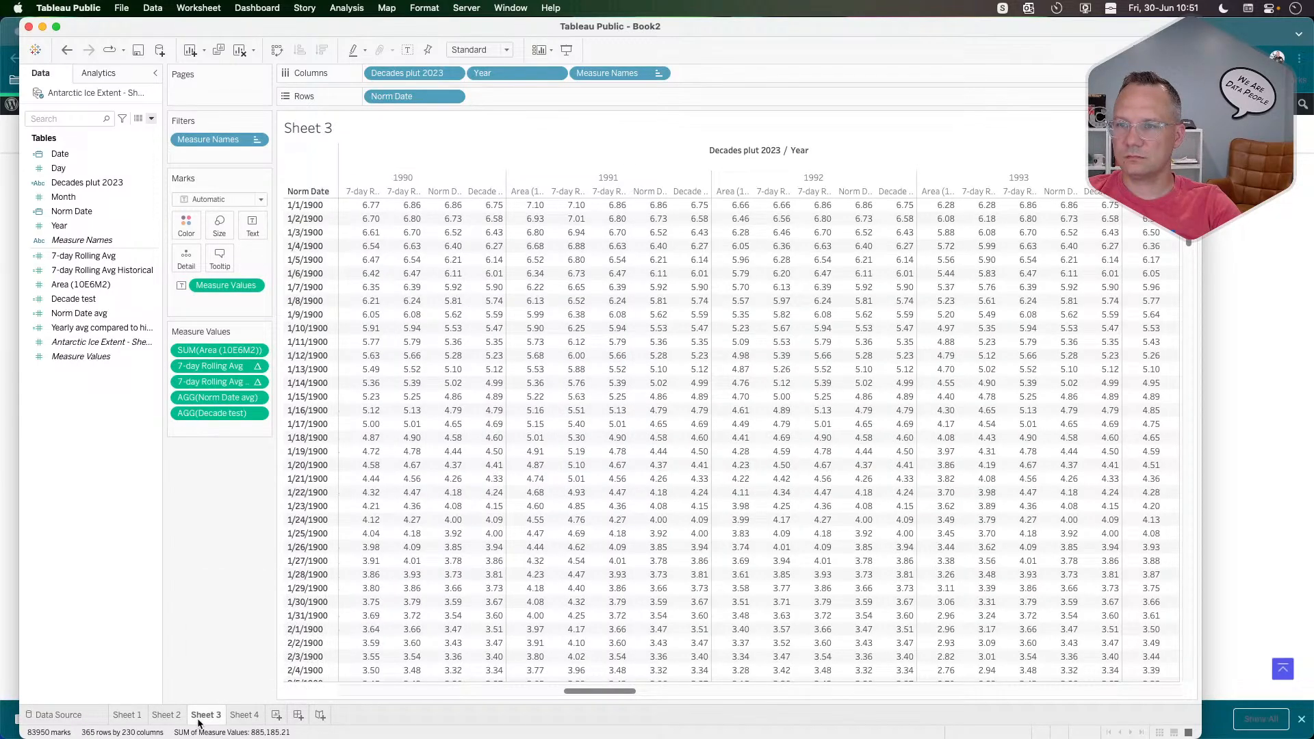
{"action": "left_click", "coordinate": [167, 716]}
{"action": "left_click", "coordinate": [202, 715]}
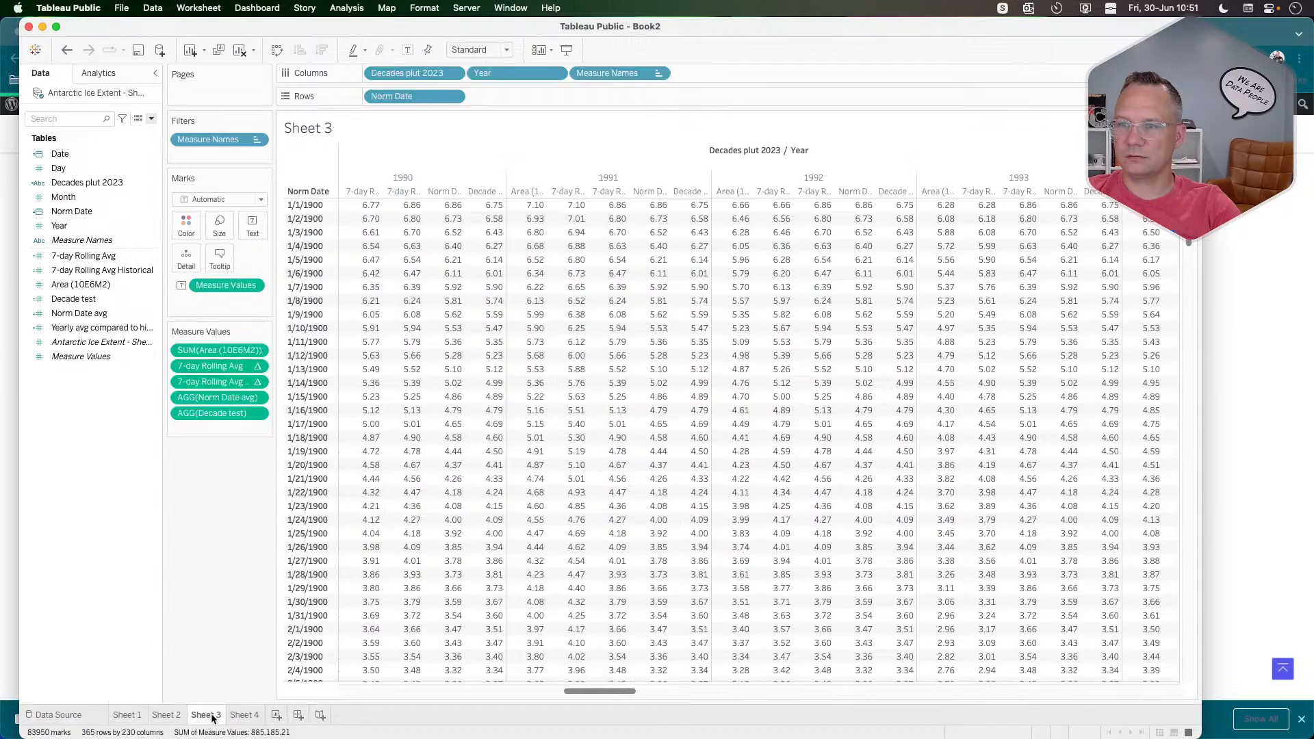
{"action": "left_click", "coordinate": [171, 716]}
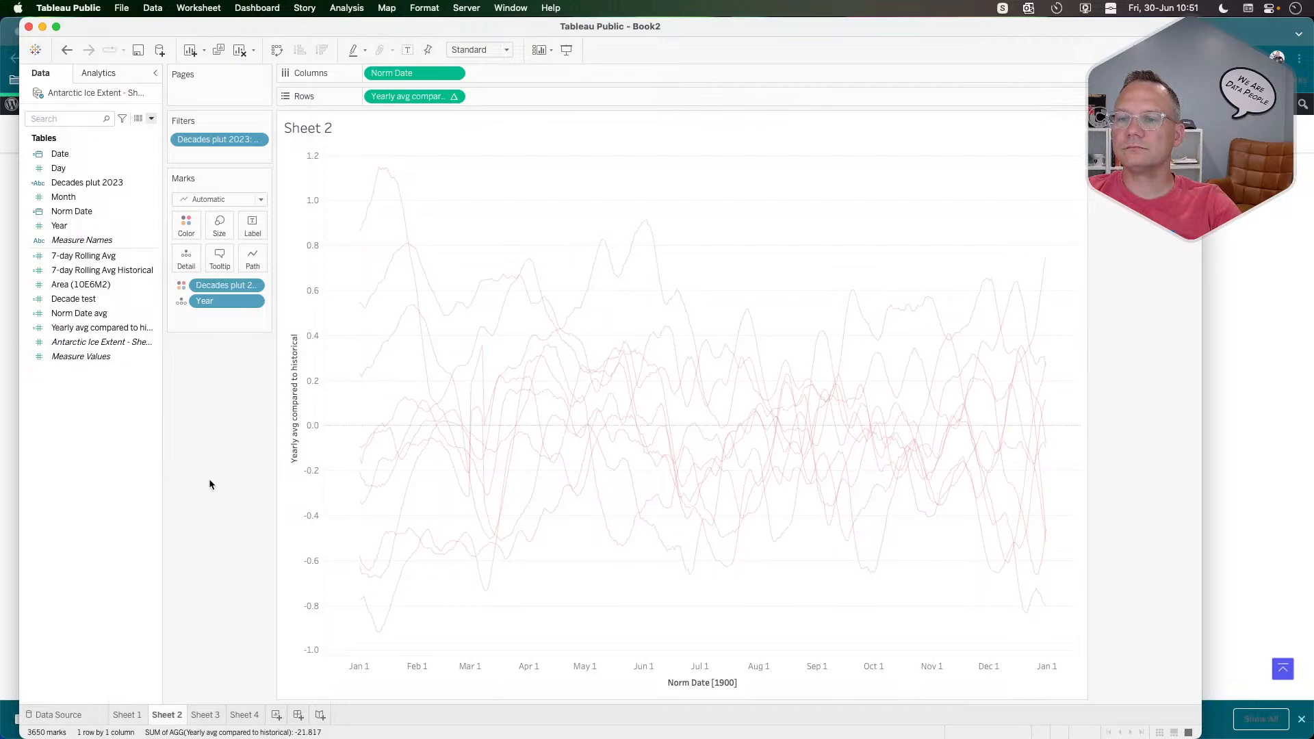
{"action": "left_click", "coordinate": [205, 715]}
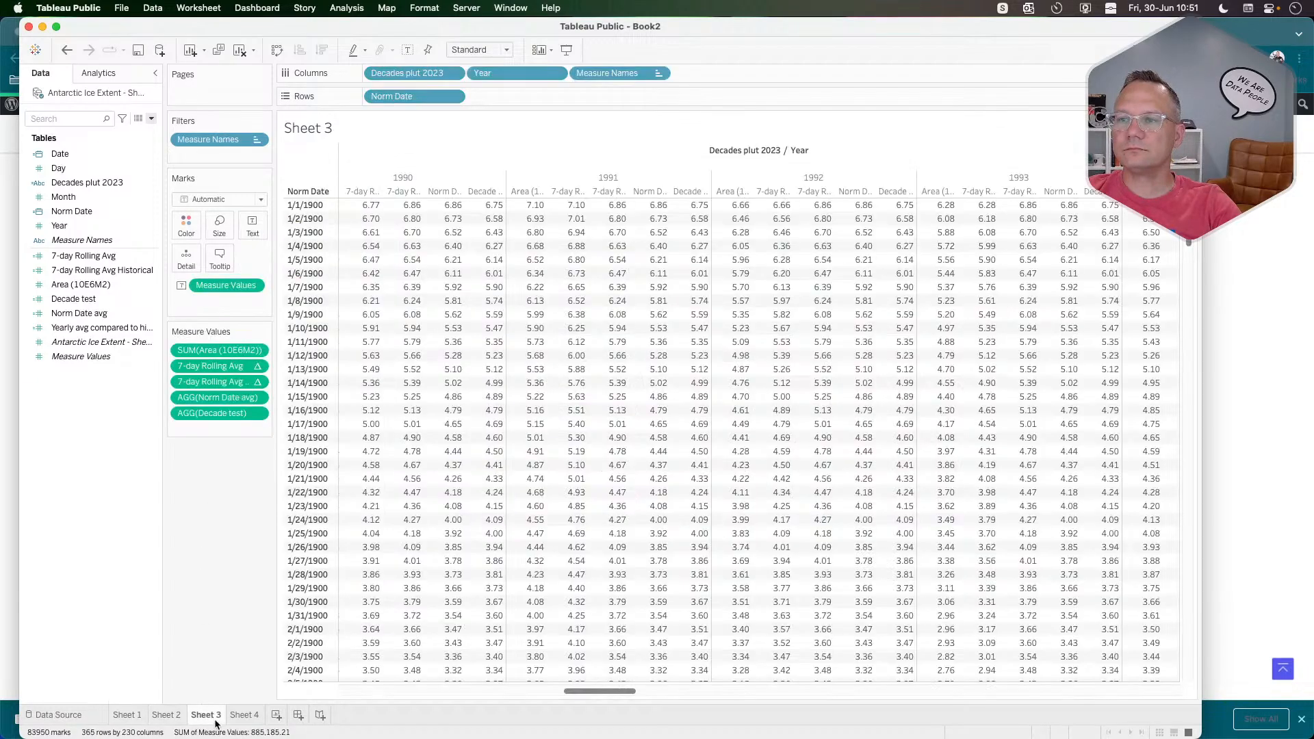
{"action": "right_click", "coordinate": [122, 525]}
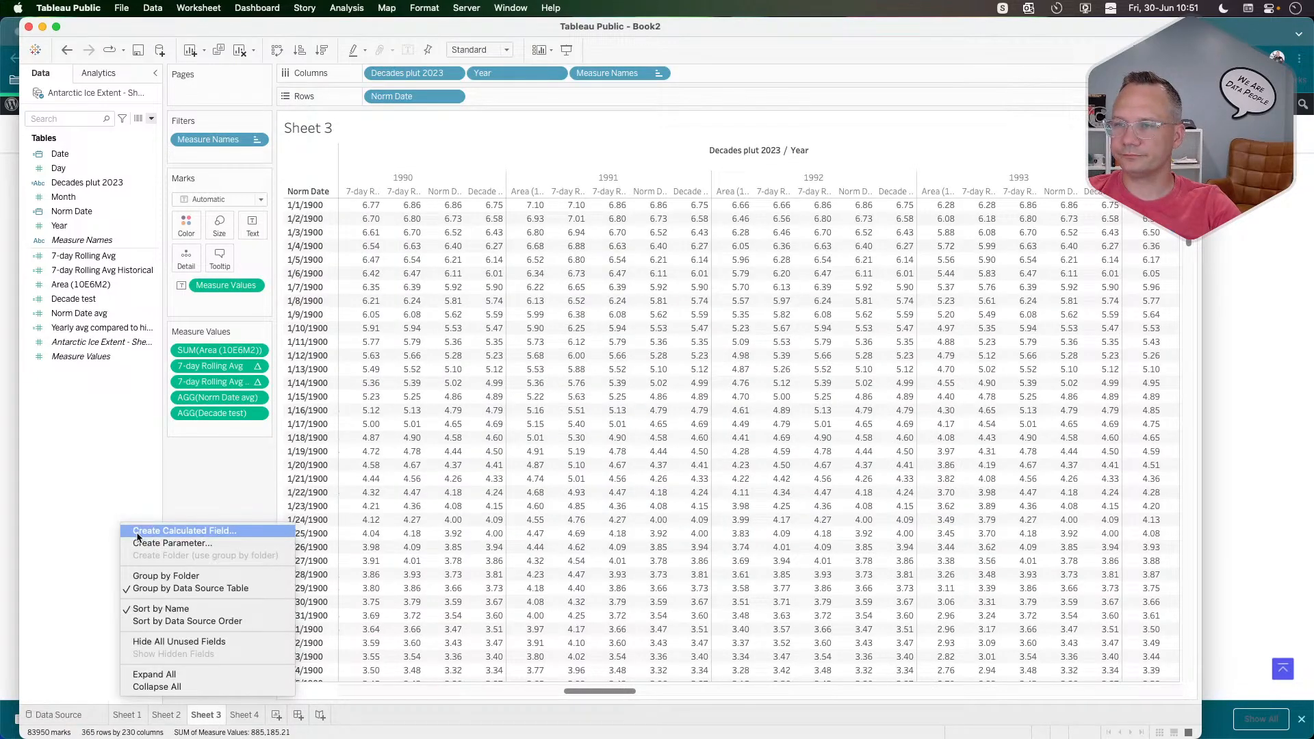
{"action": "left_click", "coordinate": [208, 479]}
{"action": "mouse_move", "coordinate": [491, 208]}
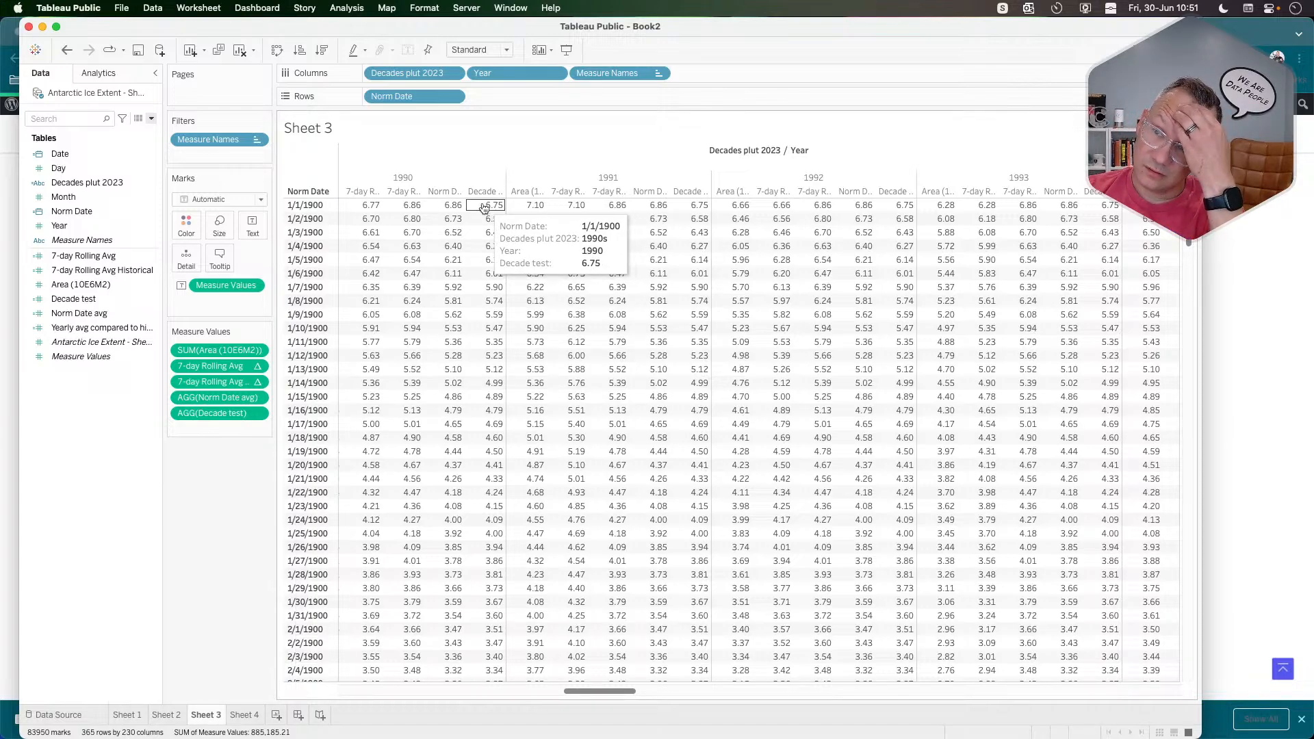
{"action": "mouse_move", "coordinate": [380, 209]}
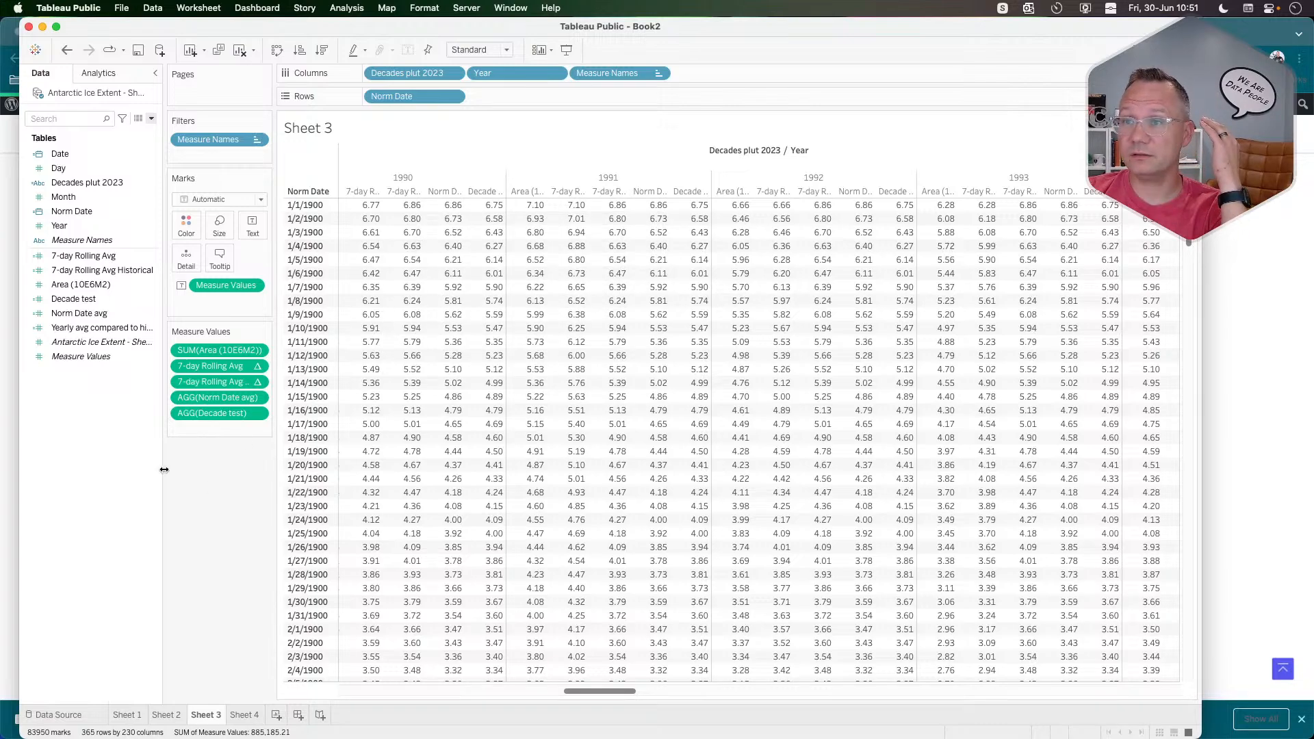
{"action": "right_click", "coordinate": [98, 474]}
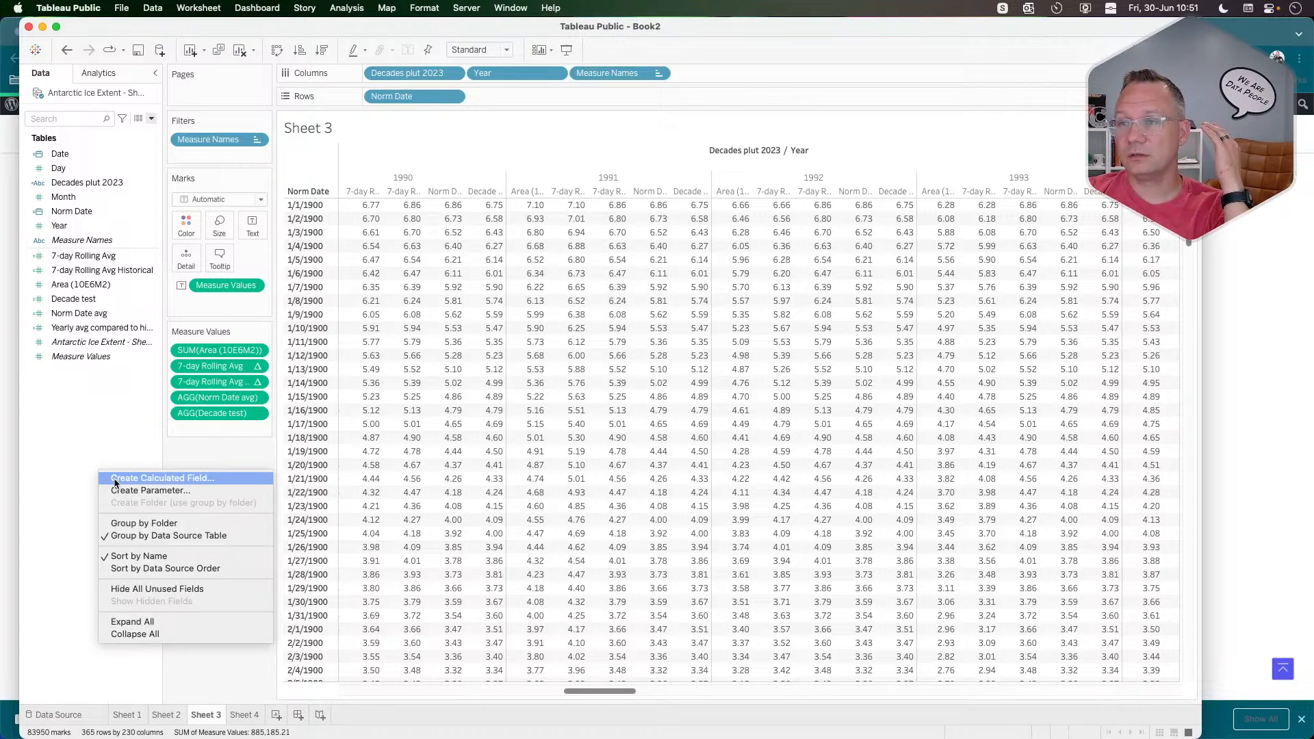
{"action": "left_click", "coordinate": [197, 488]}
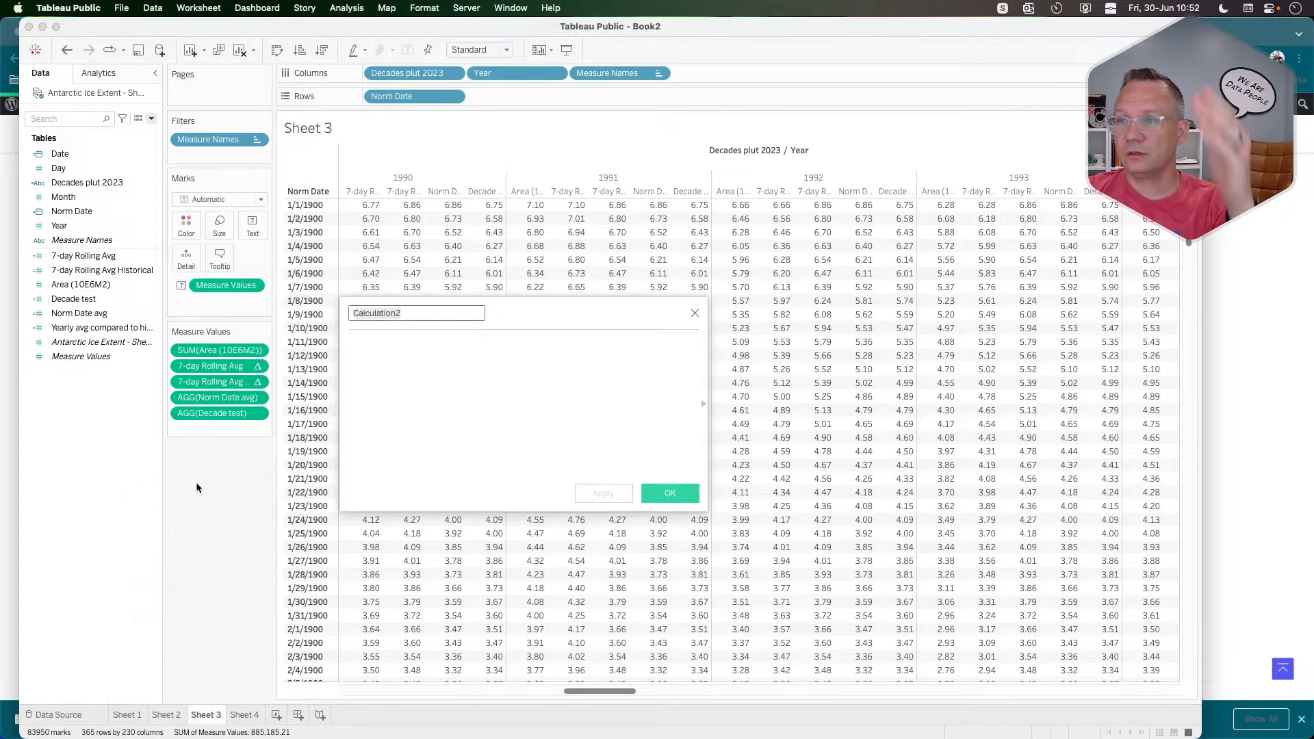
{"action": "left_click", "coordinate": [695, 314]}
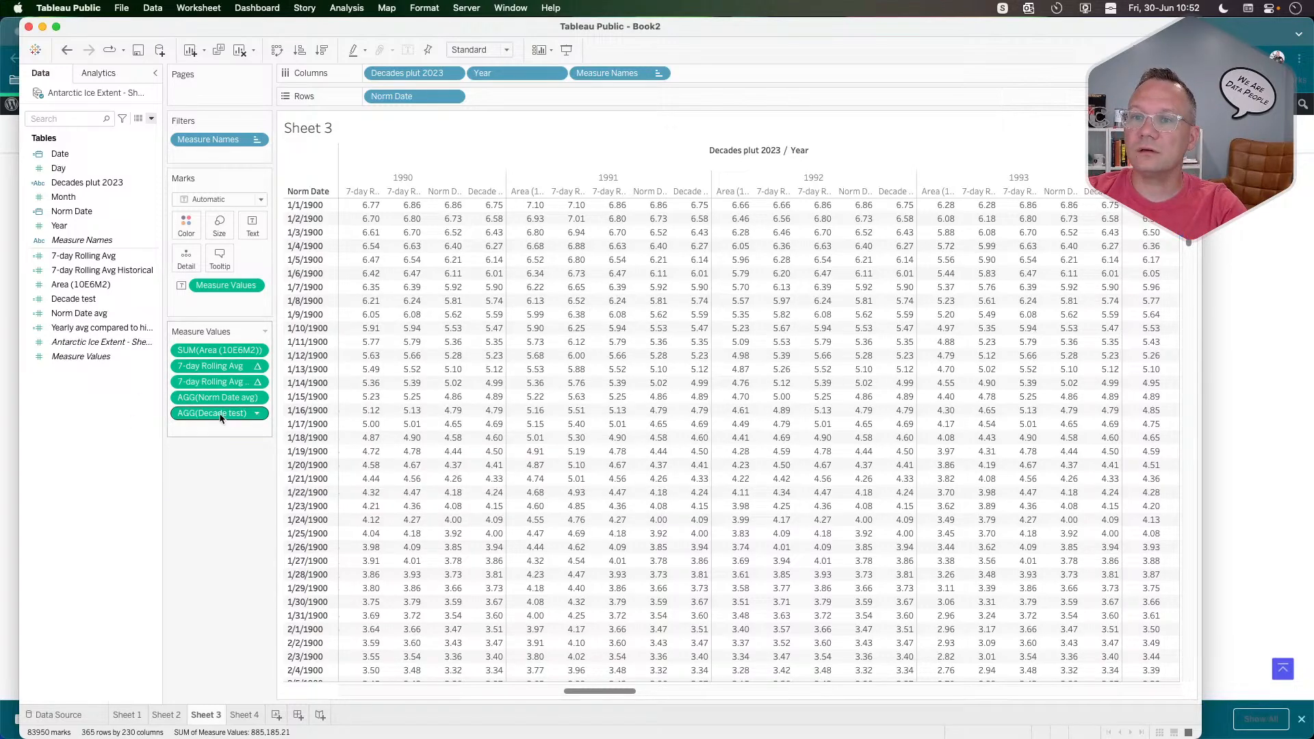
Rename the Decade test calculation to Decade avg and accept it.
{"action": "right_click", "coordinate": [92, 299]}
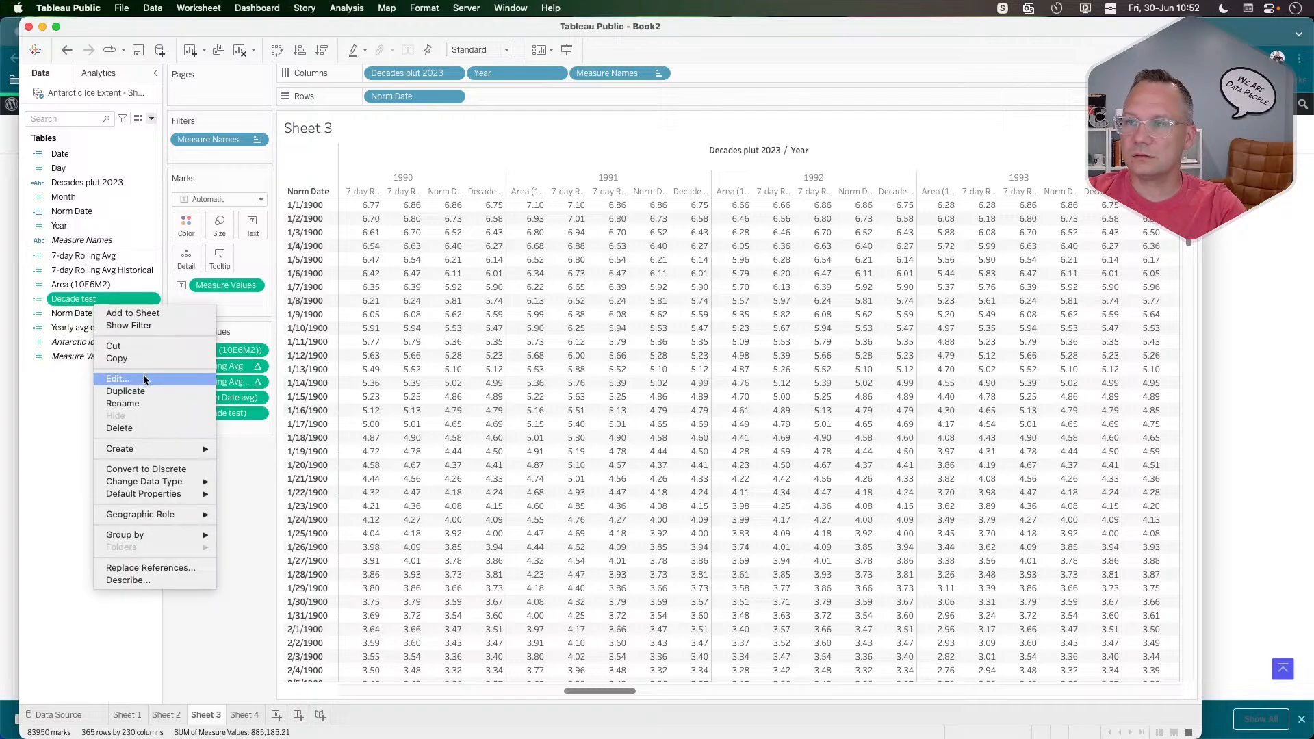
{"action": "left_click", "coordinate": [145, 379]}
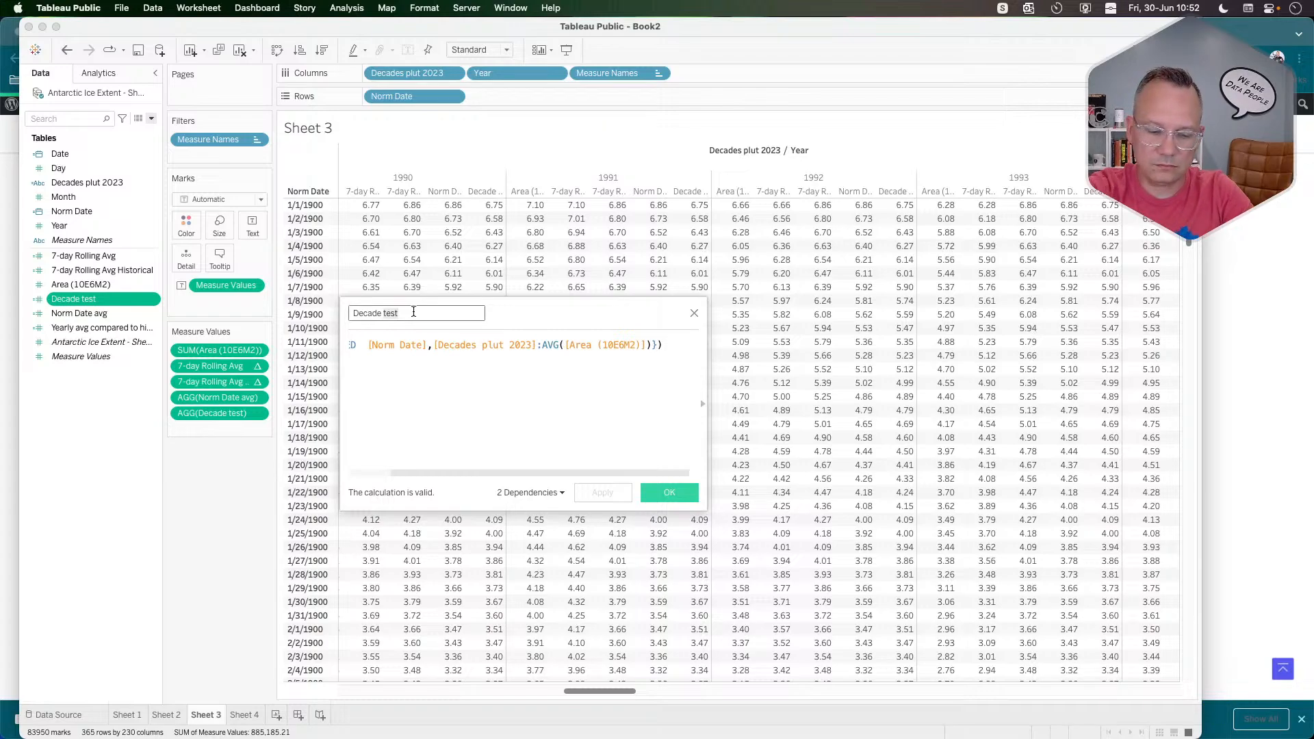
{"action": "type", "text": "avg"}
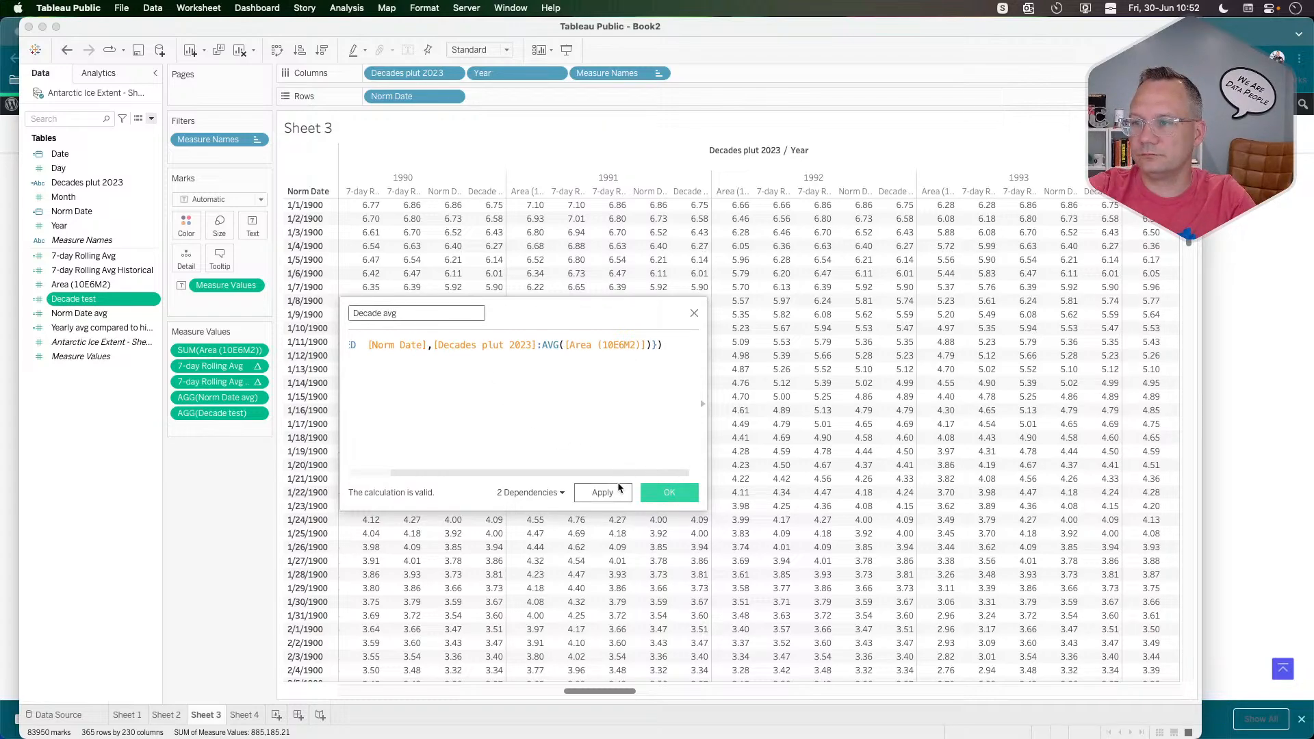
{"action": "left_click", "coordinate": [669, 492]}
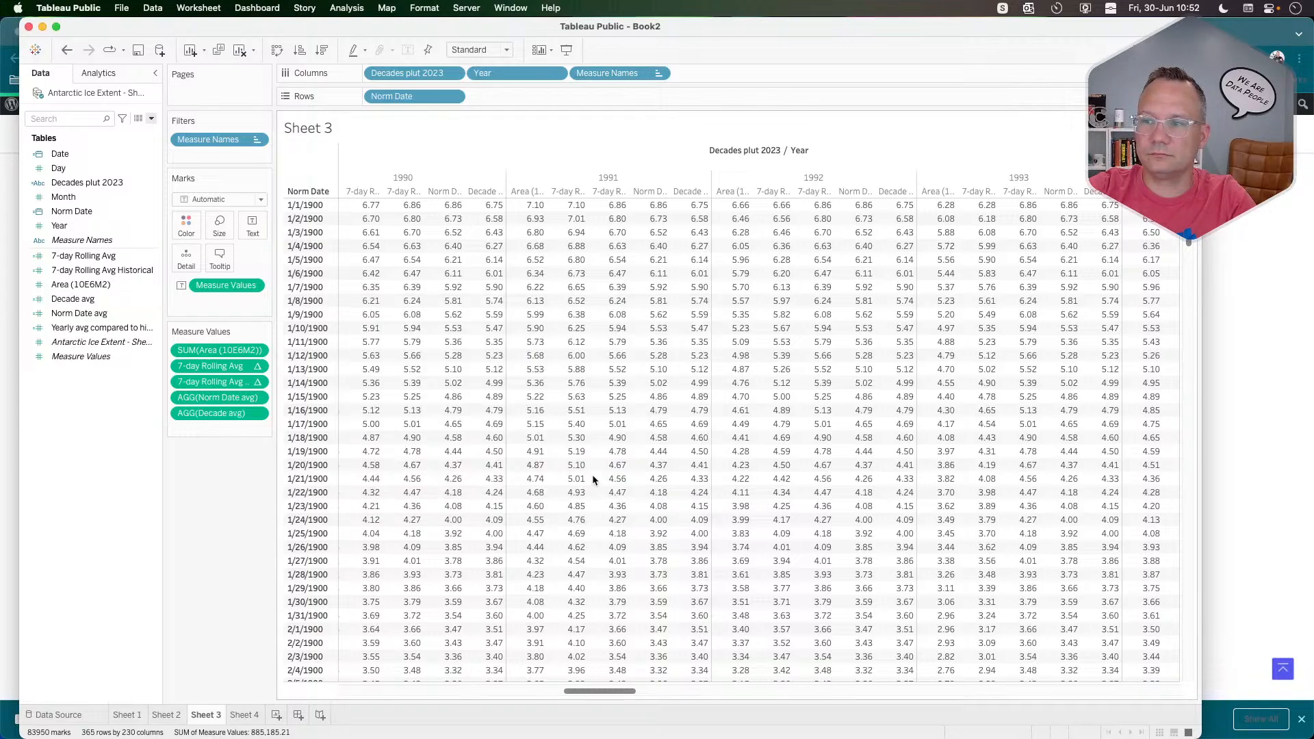
Duplicate the calculated field that compares the yearly average to the historical average.
{"action": "left_click", "coordinate": [95, 316]}
{"action": "right_click", "coordinate": [94, 325]}
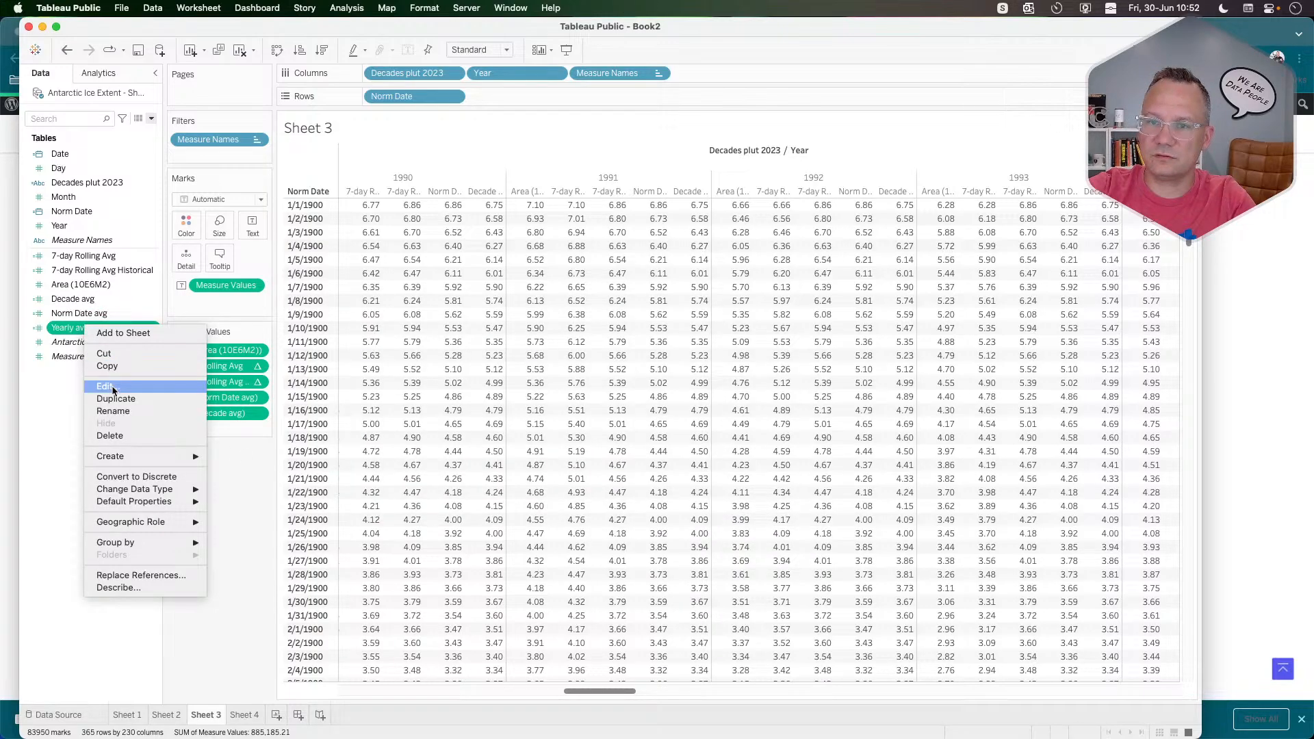
{"action": "key", "text": "Escape"}
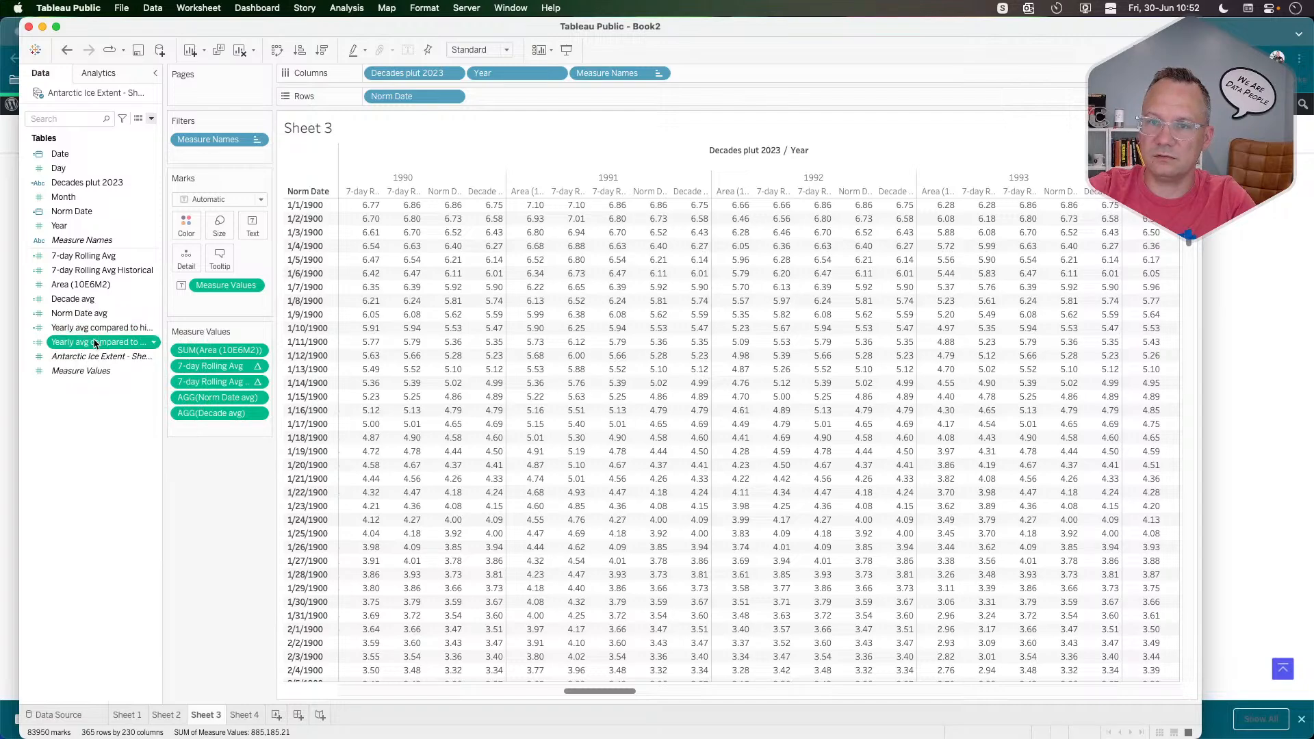
Edit the duplicated comparison calculation, replacing [7-day Rolling Avg Historical] with [Decade avg], and apply the formula [7-day Rolling Avg]-[Decade avg].
{"action": "right_click", "coordinate": [96, 342]}
{"action": "left_click", "coordinate": [123, 403]}
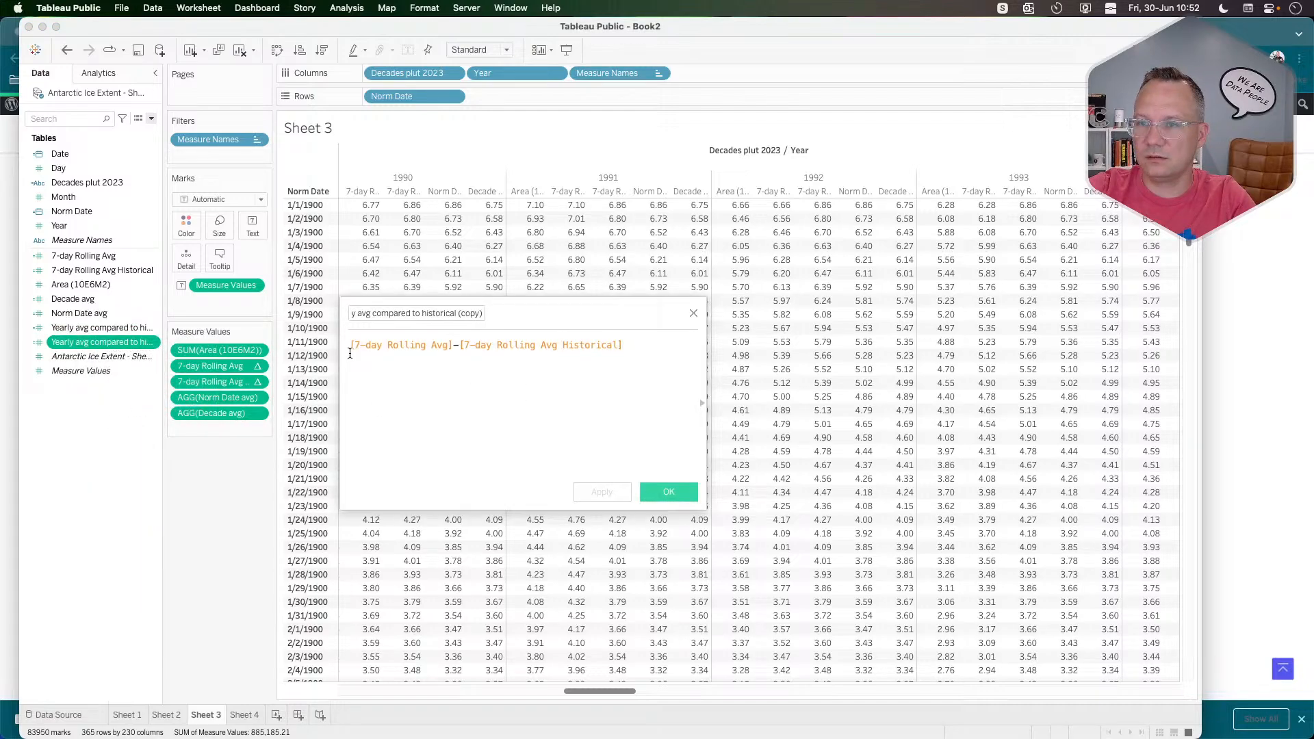
{"action": "left_click", "coordinate": [428, 314]}
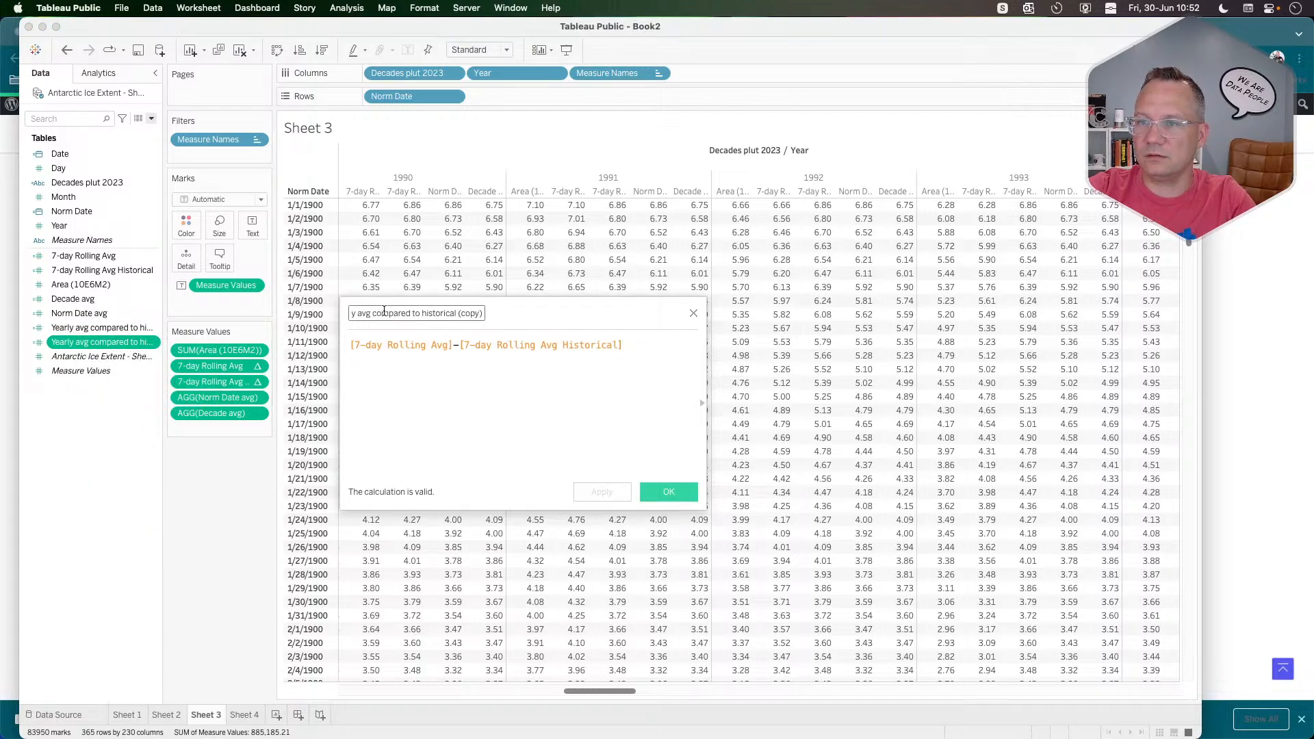
{"action": "left_click", "coordinate": [369, 347]}
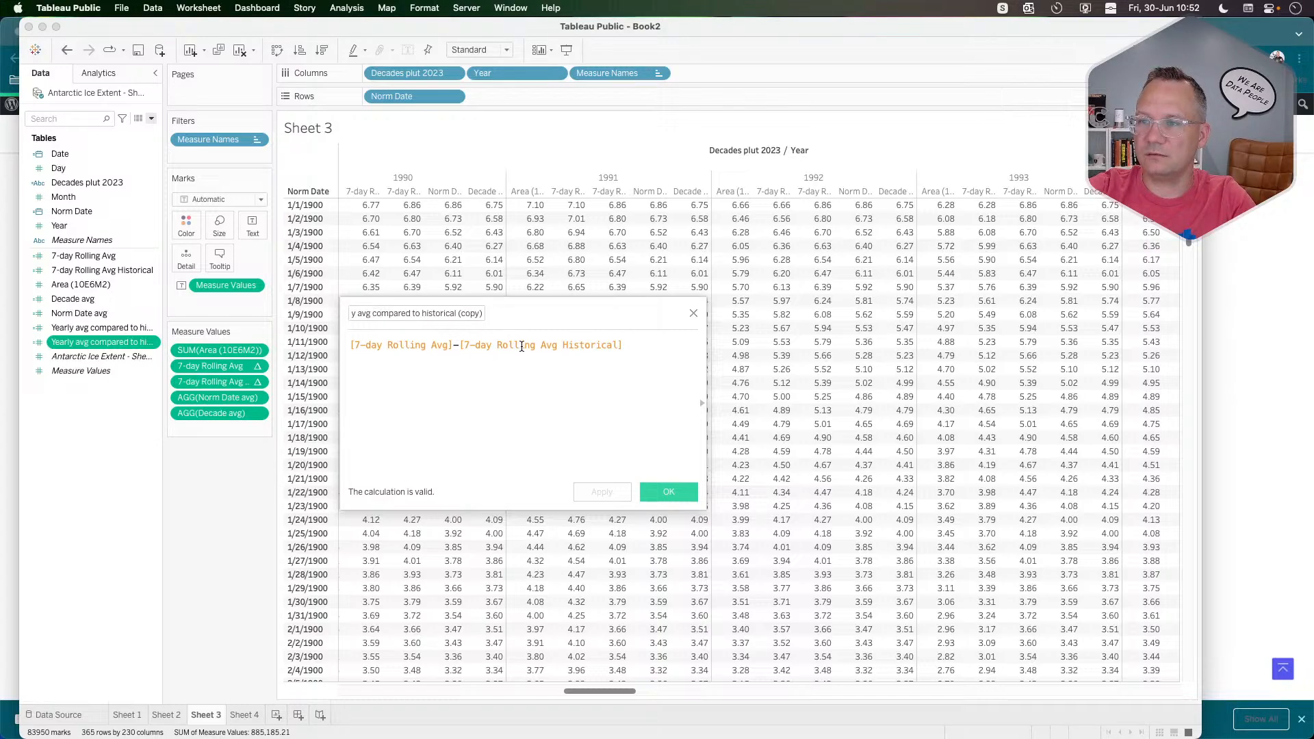
{"action": "double_click", "coordinate": [562, 344]}
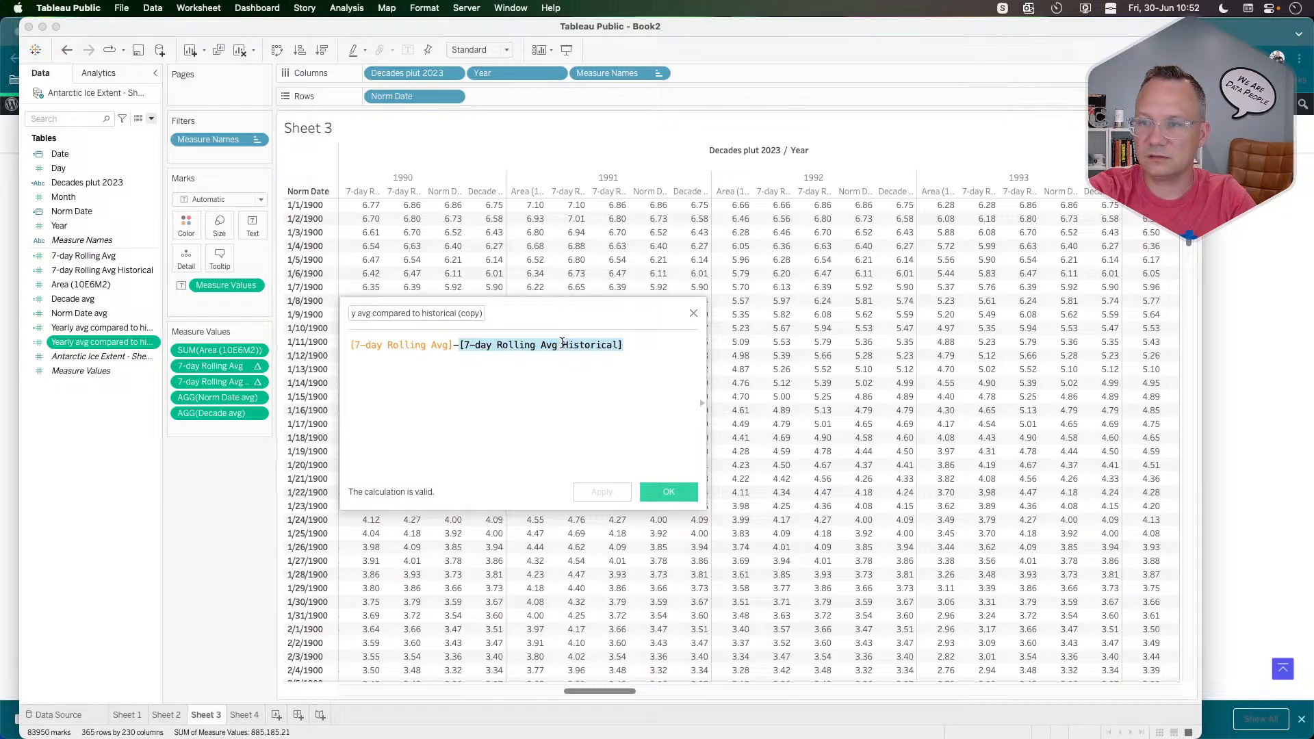
{"action": "type", "text": "dec"}
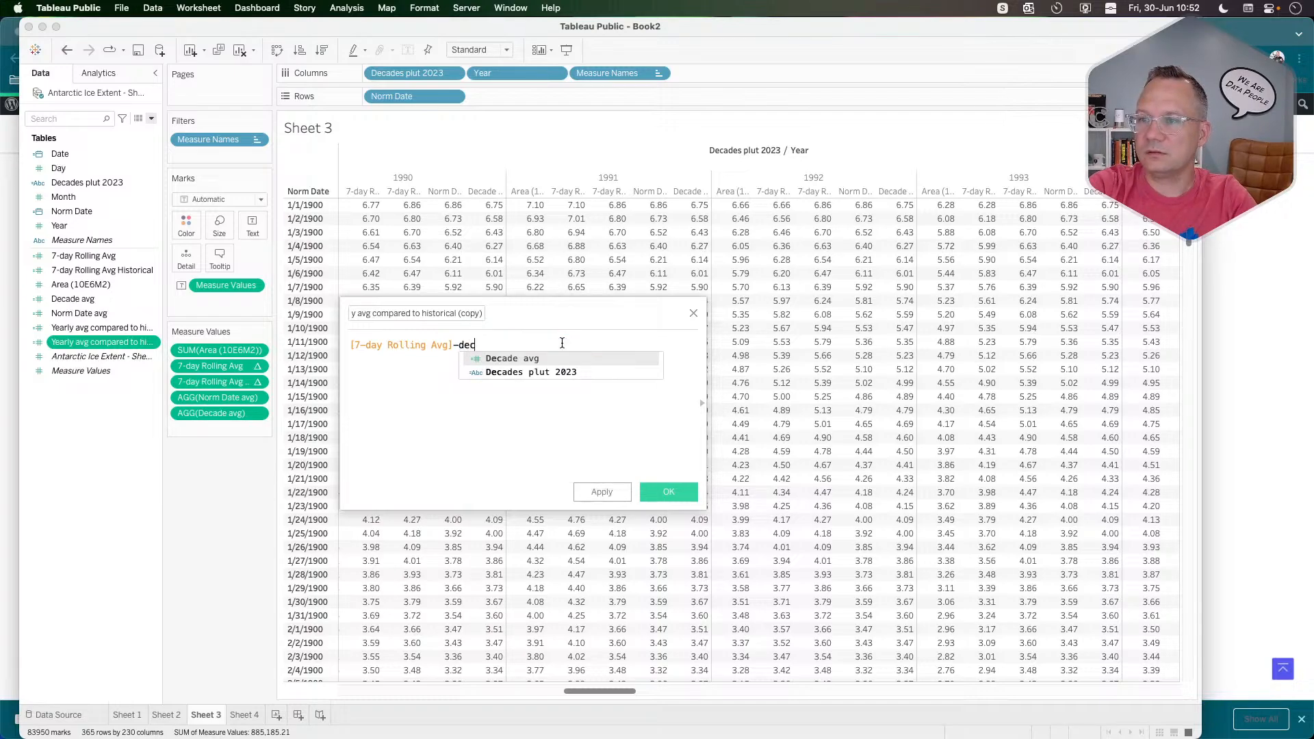
{"action": "key", "text": "Return"}
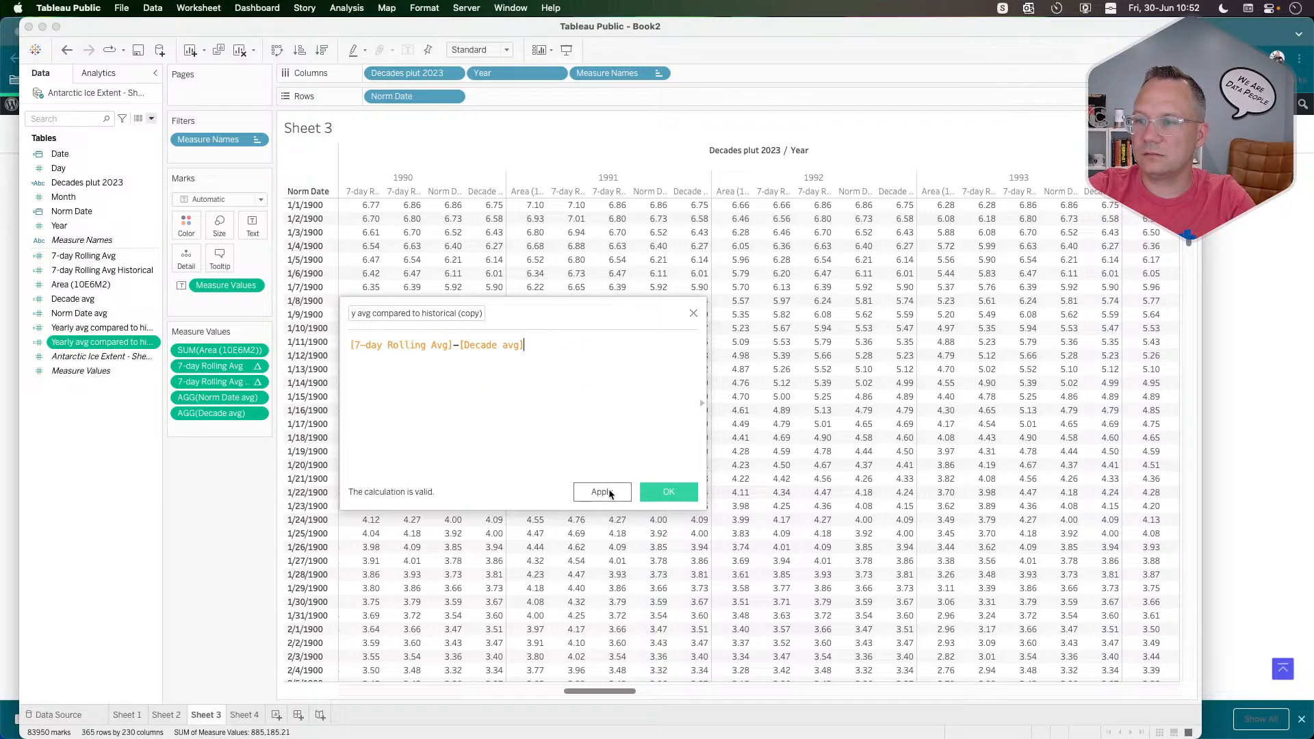
{"action": "left_click", "coordinate": [601, 492]}
Add the duplicated comparison calculation to the Sheet 3 measure values, check its differences for the early 1990s, and close the calculation editor.
{"action": "left_click_drag", "start_coordinate": [102, 341], "coordinate": [240, 429]}
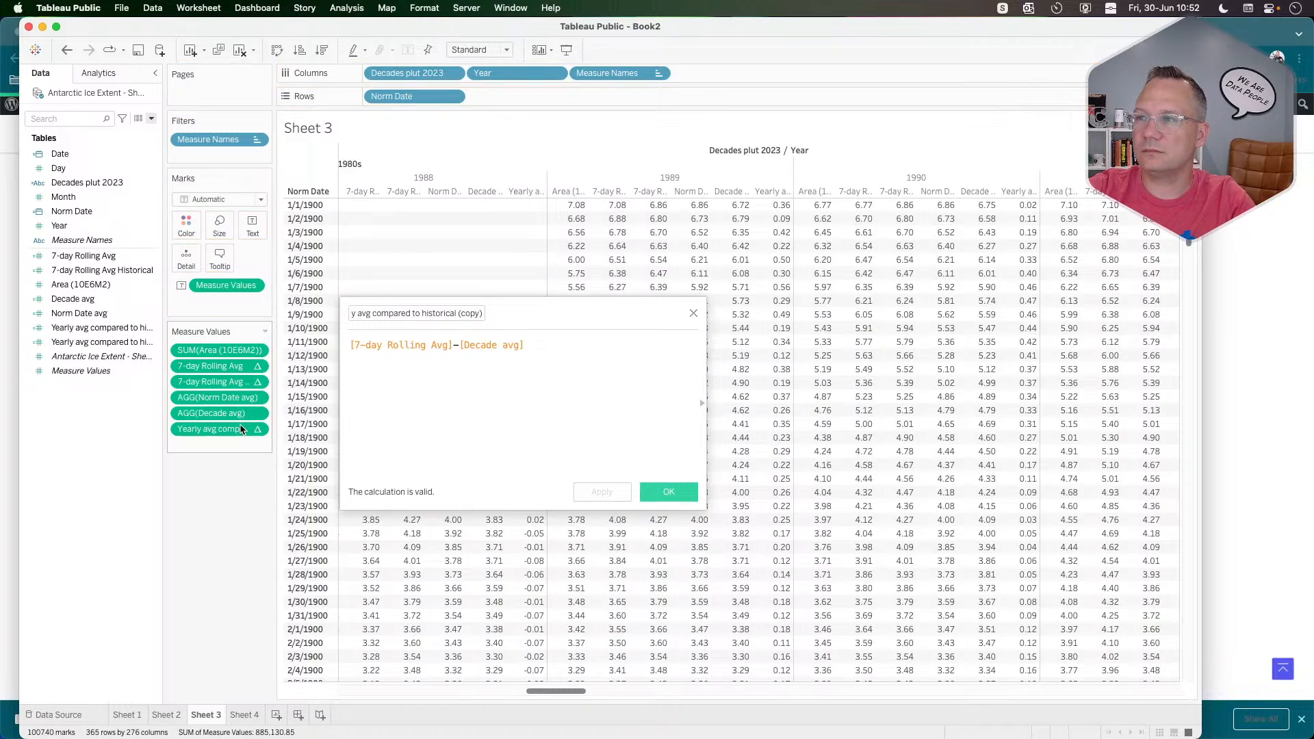
{"action": "scroll", "coordinate": [843, 332], "scroll_direction": "right", "scroll_amount": 1}
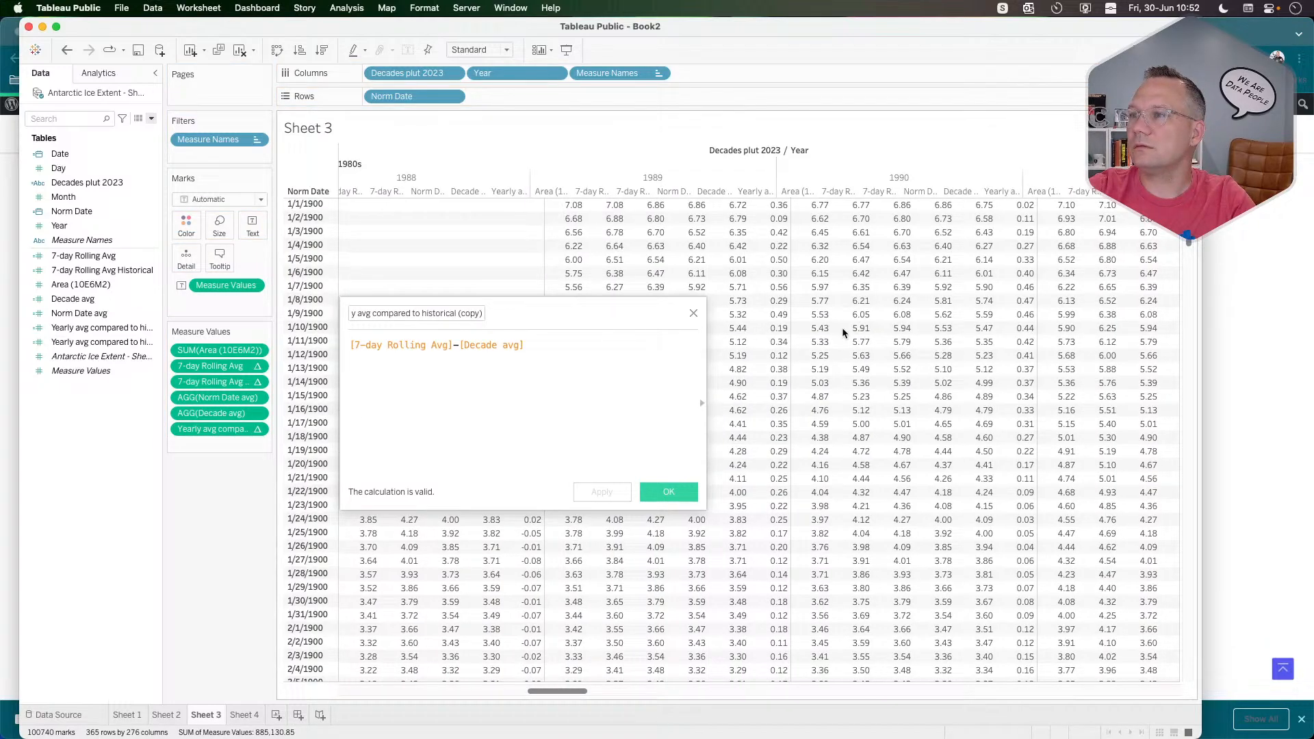
{"action": "scroll", "coordinate": [842, 333], "scroll_direction": "right", "scroll_amount": 3}
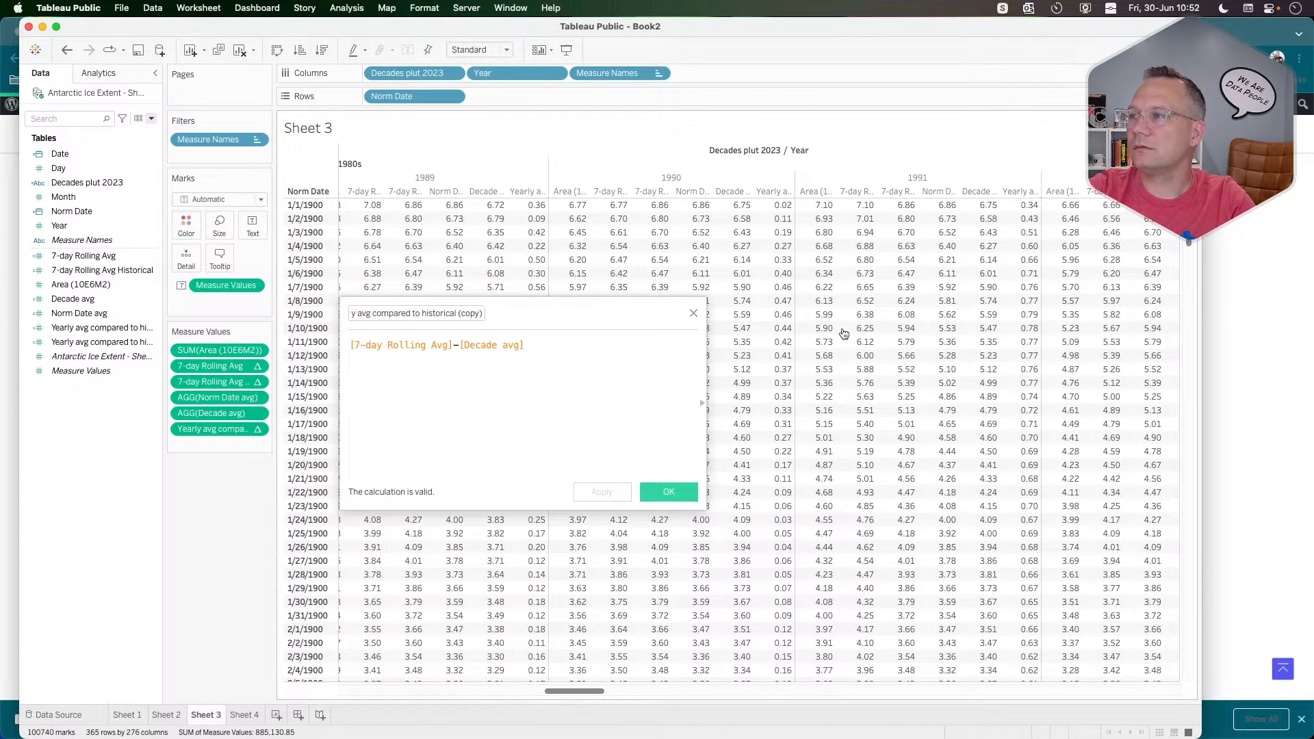
{"action": "scroll", "coordinate": [844, 333], "scroll_direction": "right", "scroll_amount": 3}
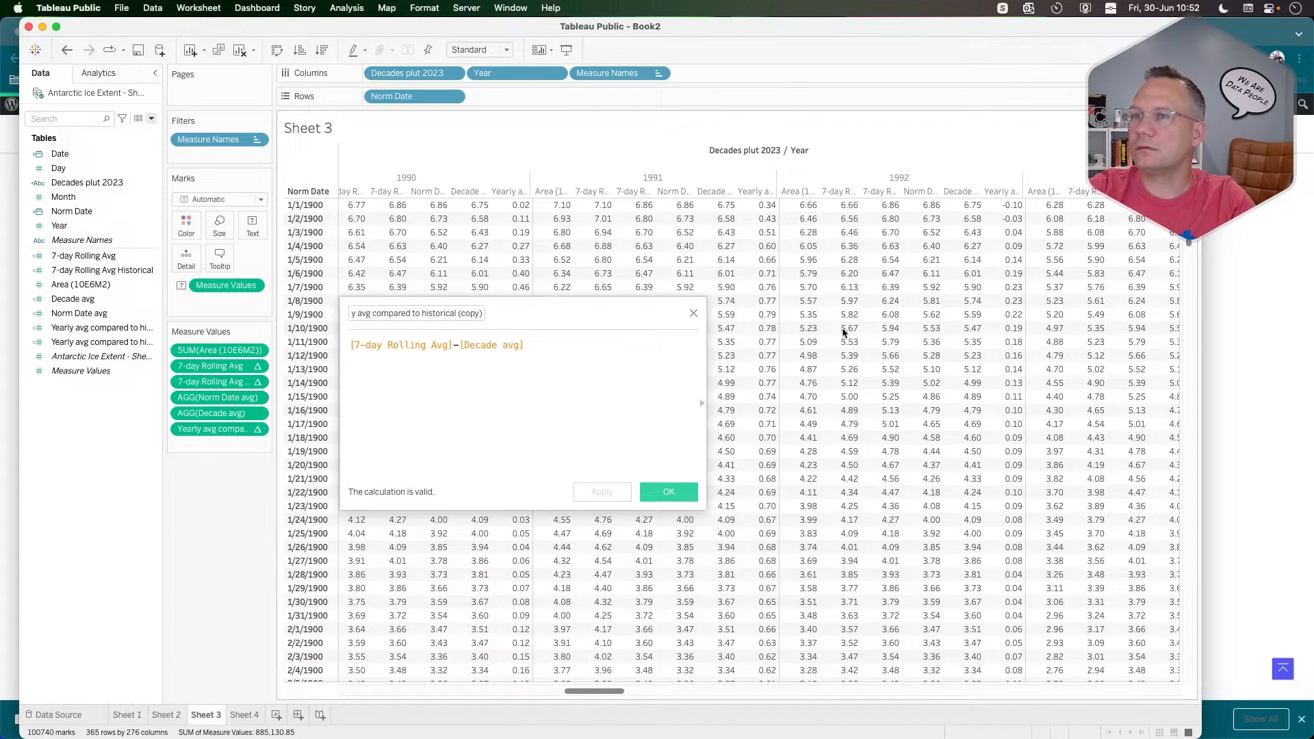
{"action": "mouse_move", "coordinate": [520, 206]}
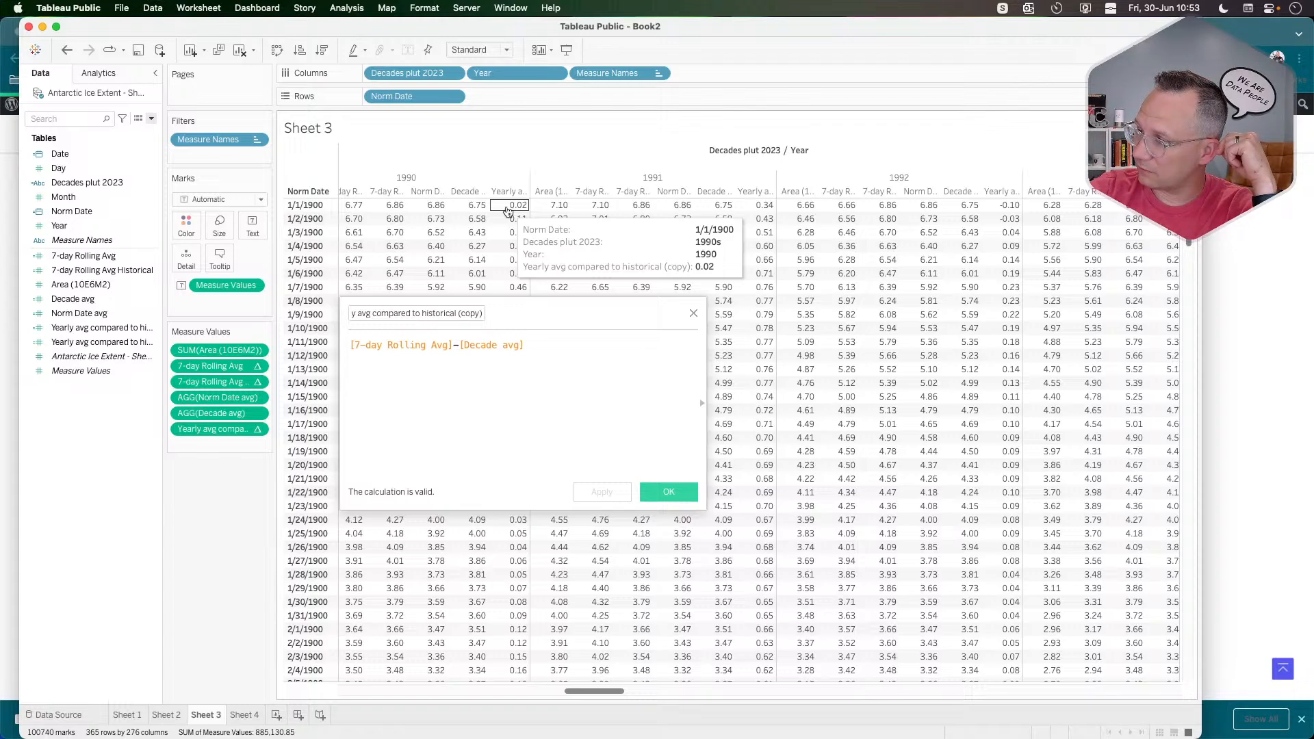
{"action": "left_click", "coordinate": [693, 314]}
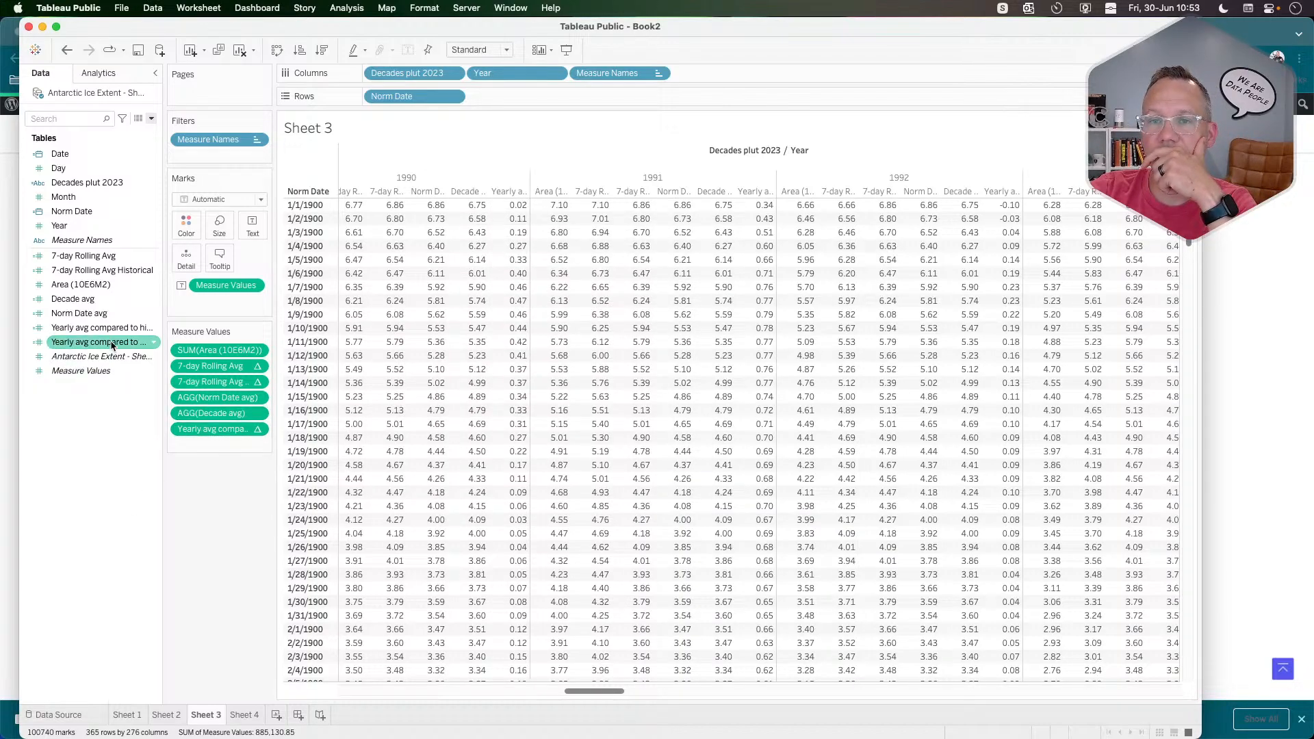
{"action": "right_click", "coordinate": [96, 303]}
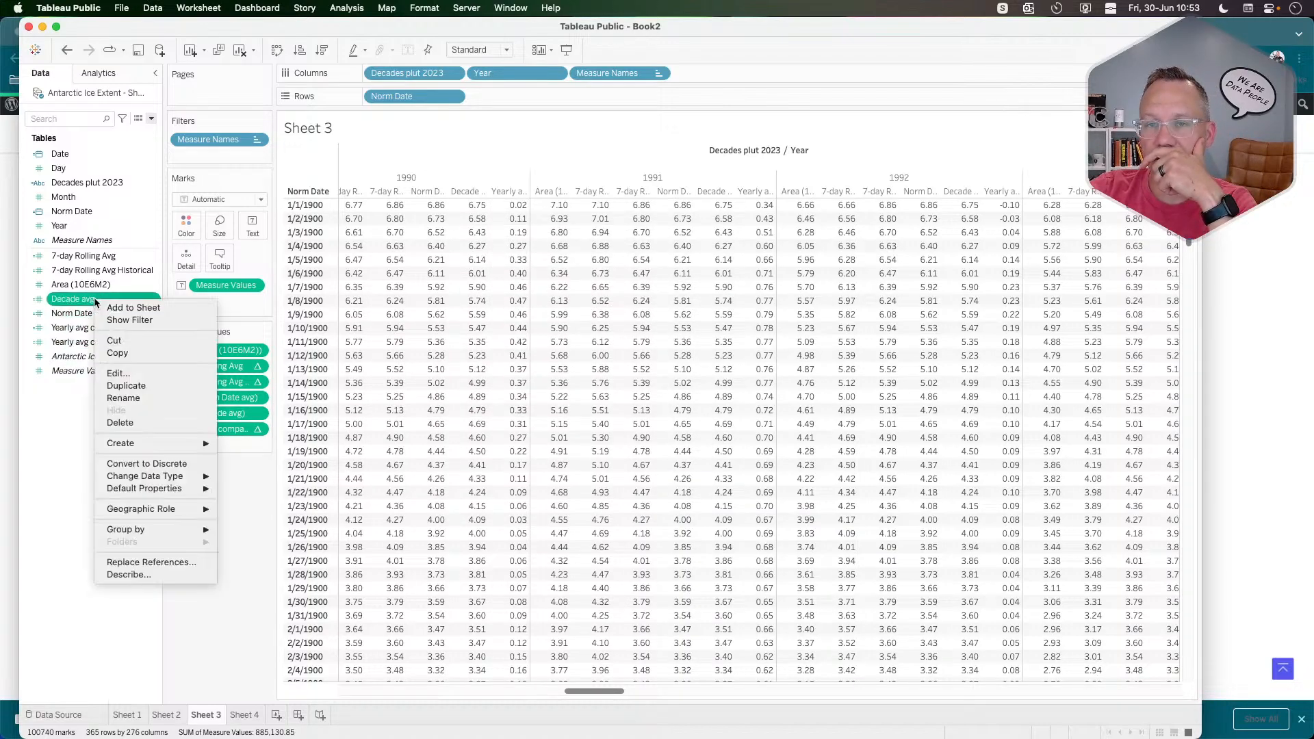
{"action": "left_click", "coordinate": [118, 367]}
{"action": "triple_click", "coordinate": [460, 347]}
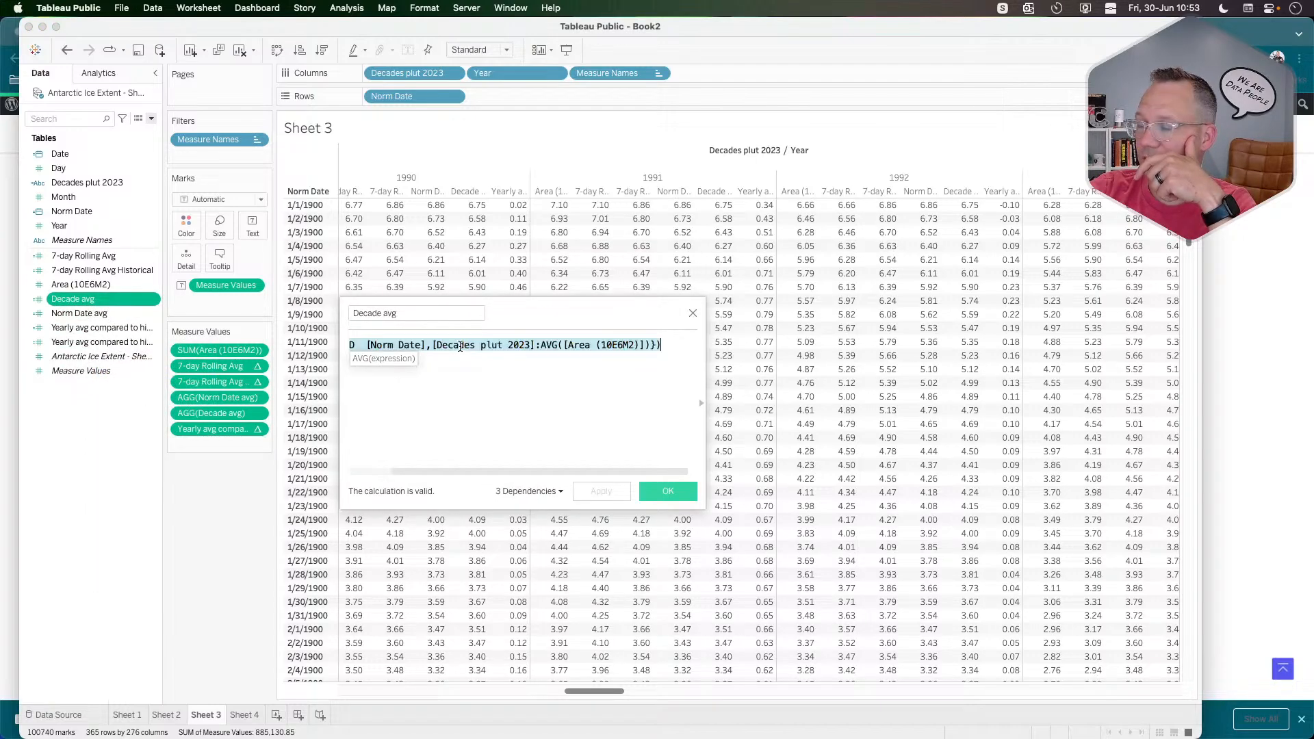
{"action": "left_click", "coordinate": [460, 347]}
{"action": "triple_click", "coordinate": [460, 347]}
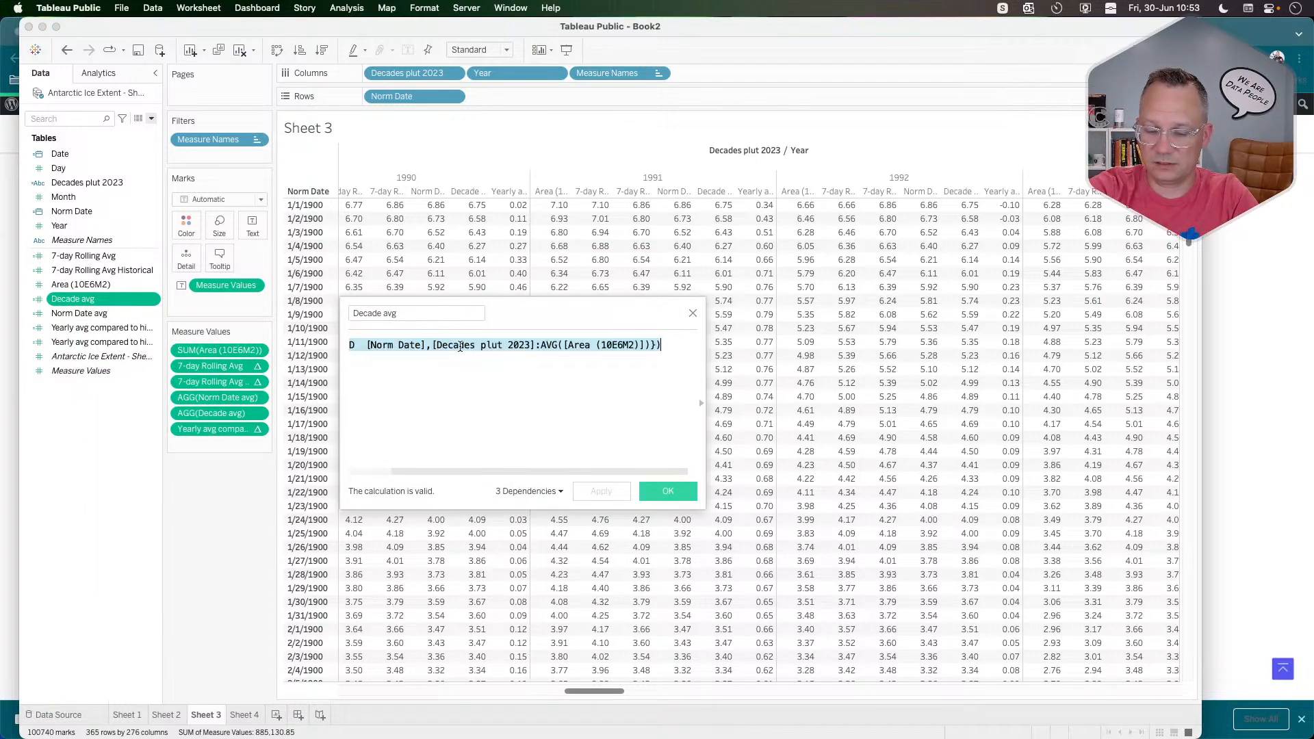
{"action": "type", "text": "{FIXED "}
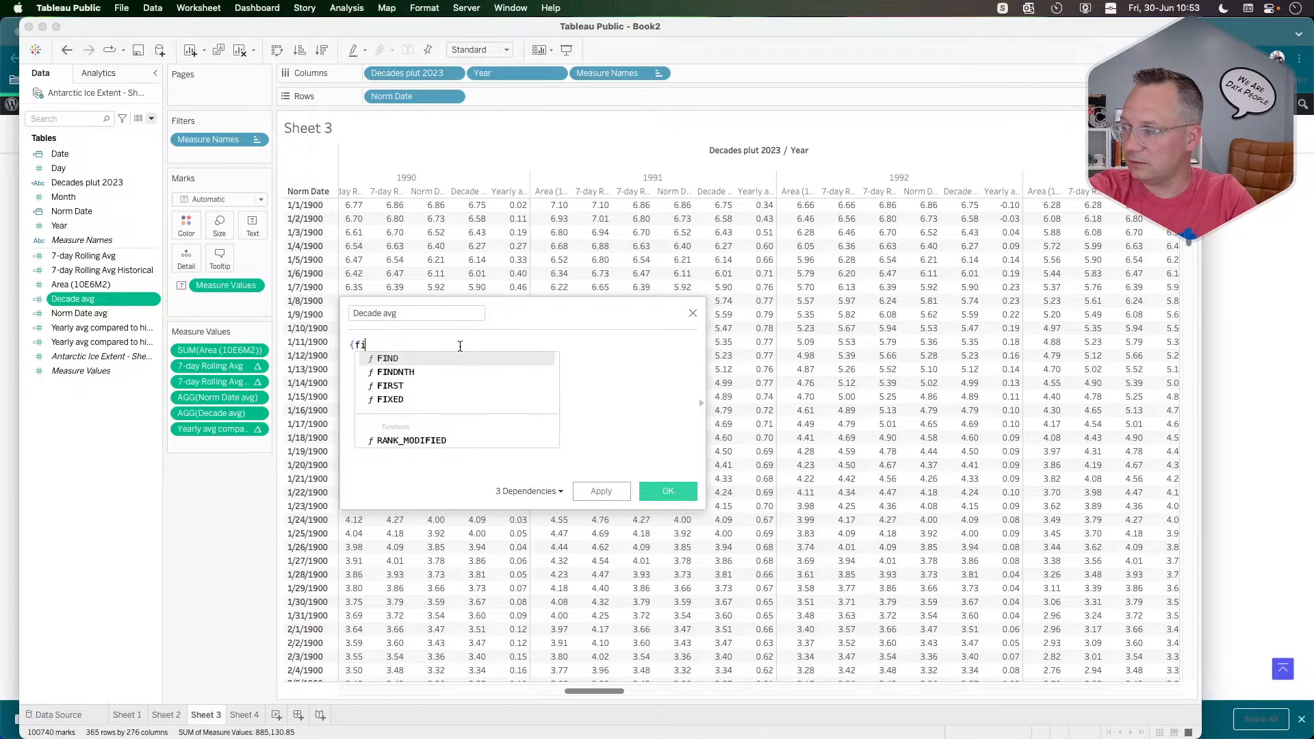
{"action": "type", "text": "[Decades plut 2023],"}
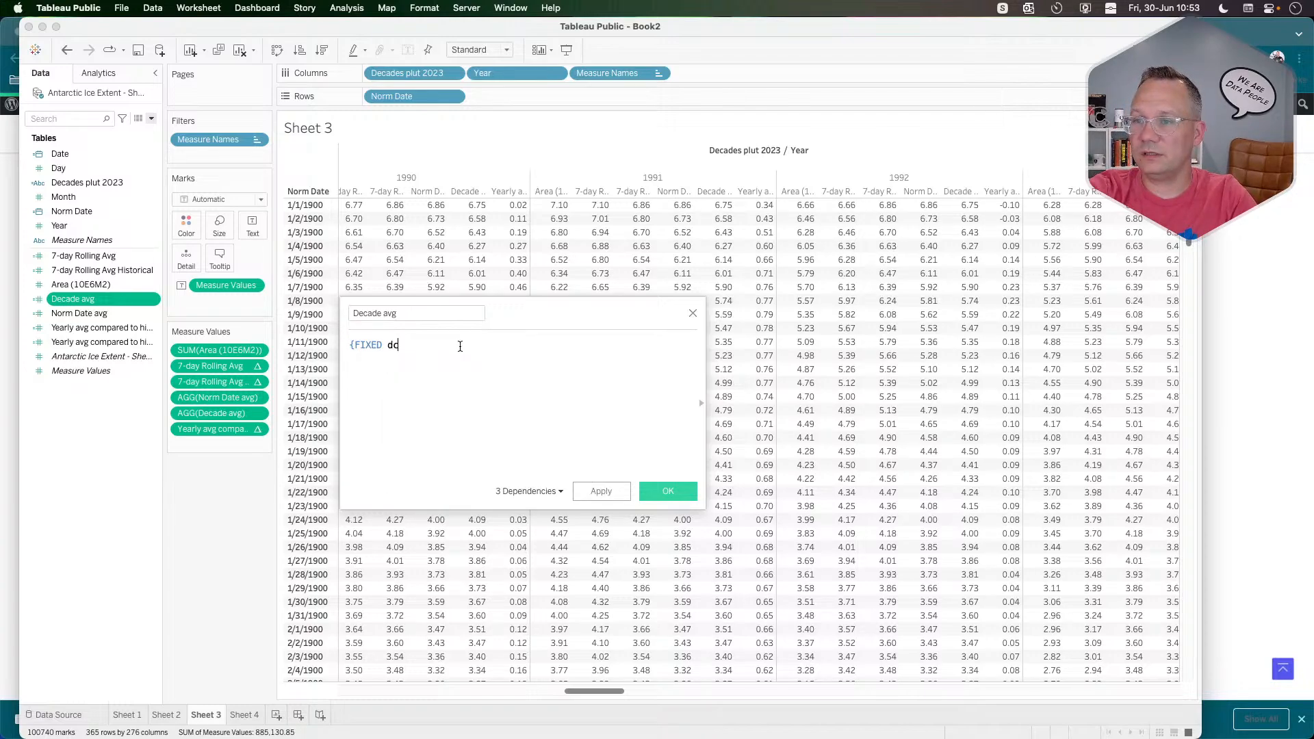
{"action": "type", "text": "month"}
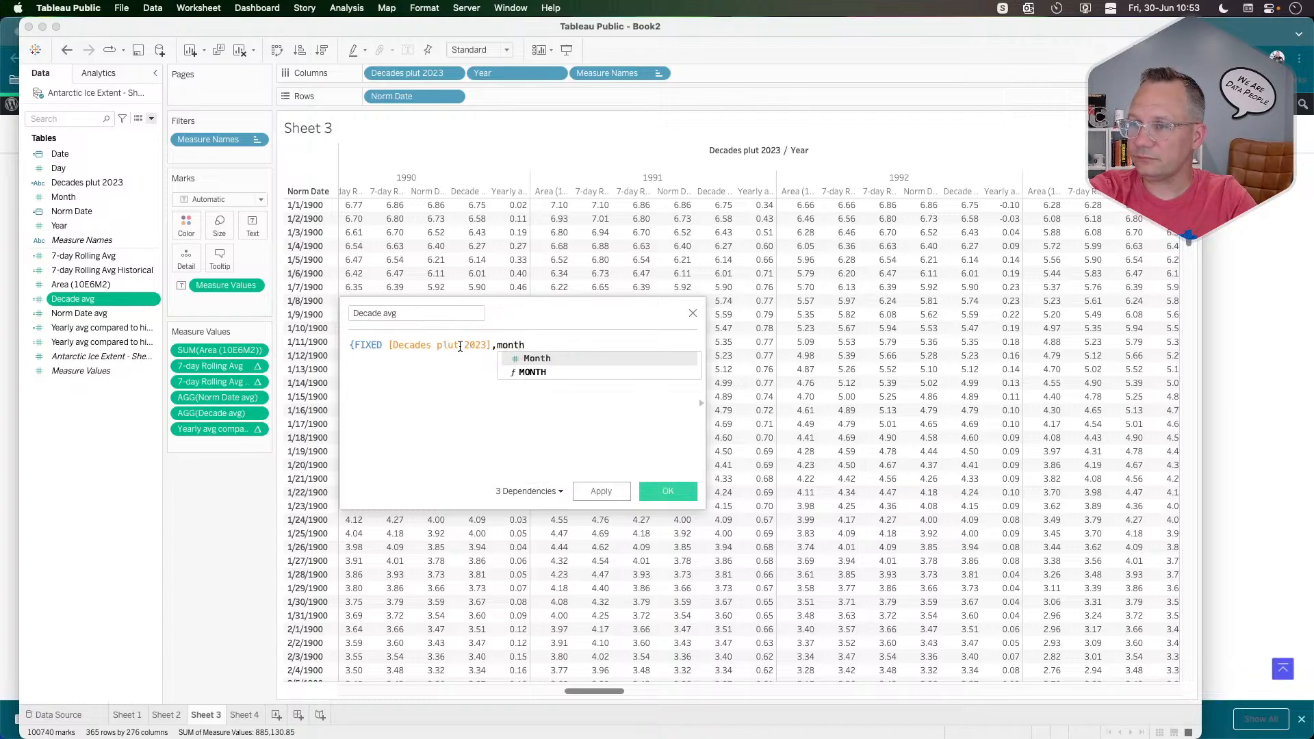
{"action": "key", "text": "Return"}
{"action": "type", "text": ",day"}
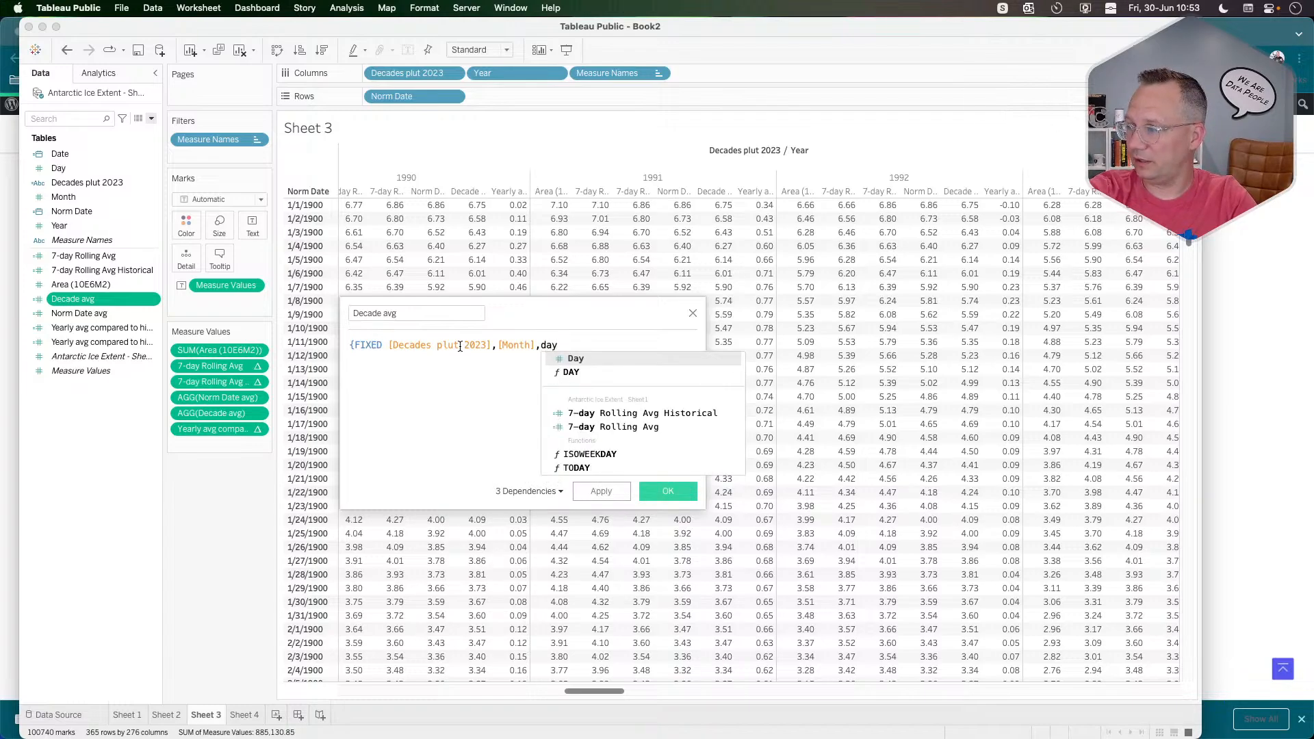
{"action": "key", "text": "Return"}
{"action": "type", "text": ":avg"}
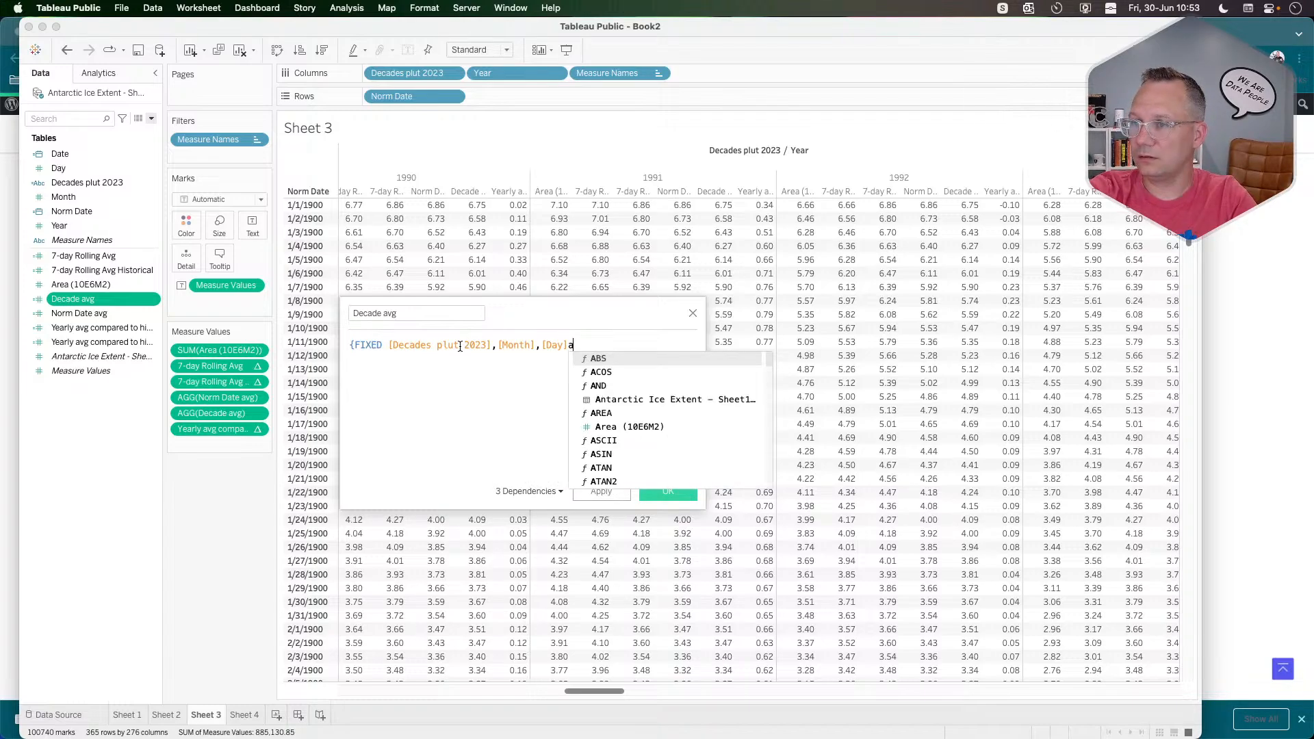
{"action": "key", "text": "Return"}
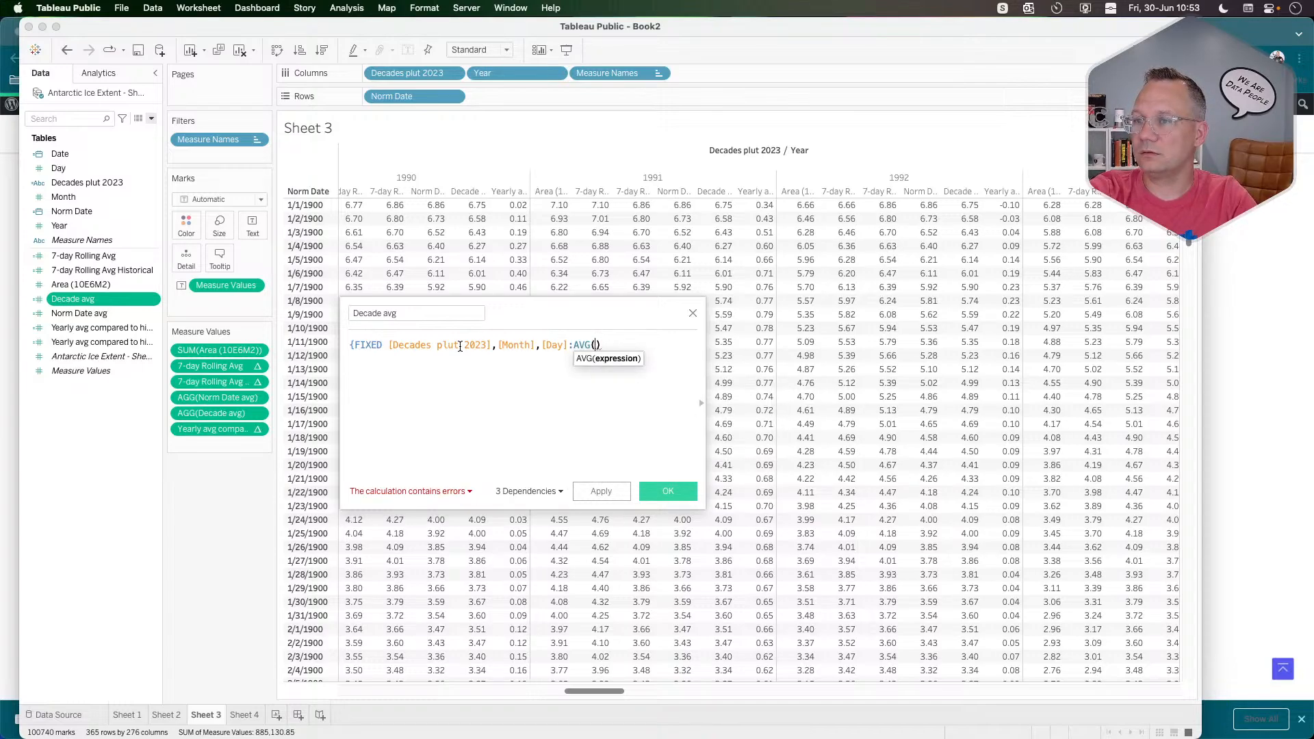
{"action": "type", "text": "ga"}
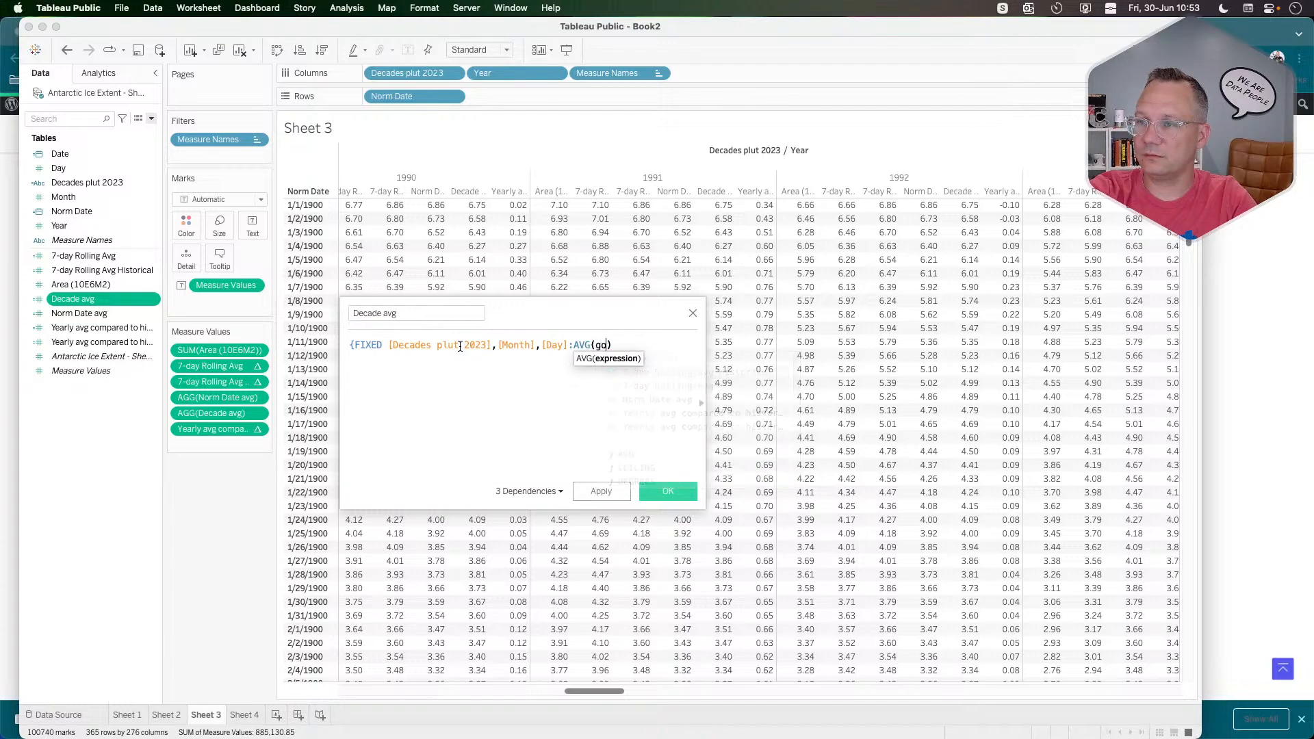
{"action": "key", "text": "BackSpace"}
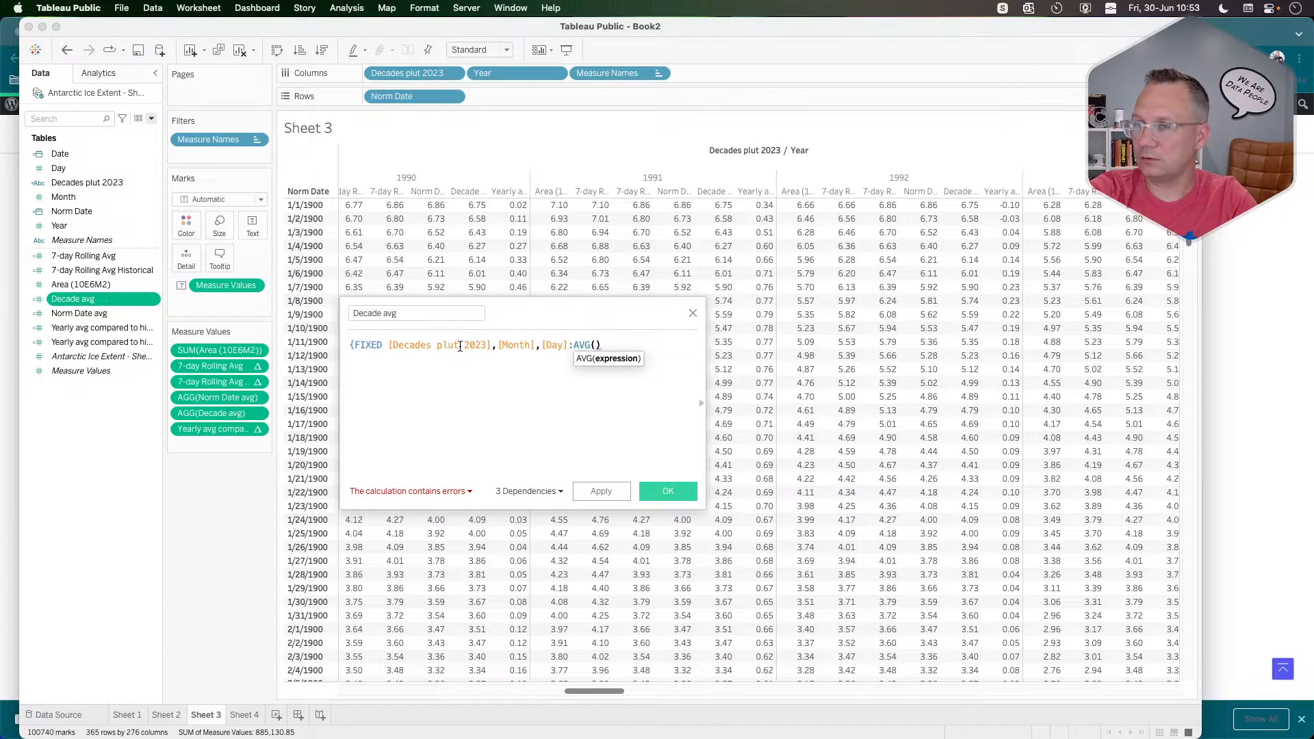
{"action": "left_click", "coordinate": [693, 314]}
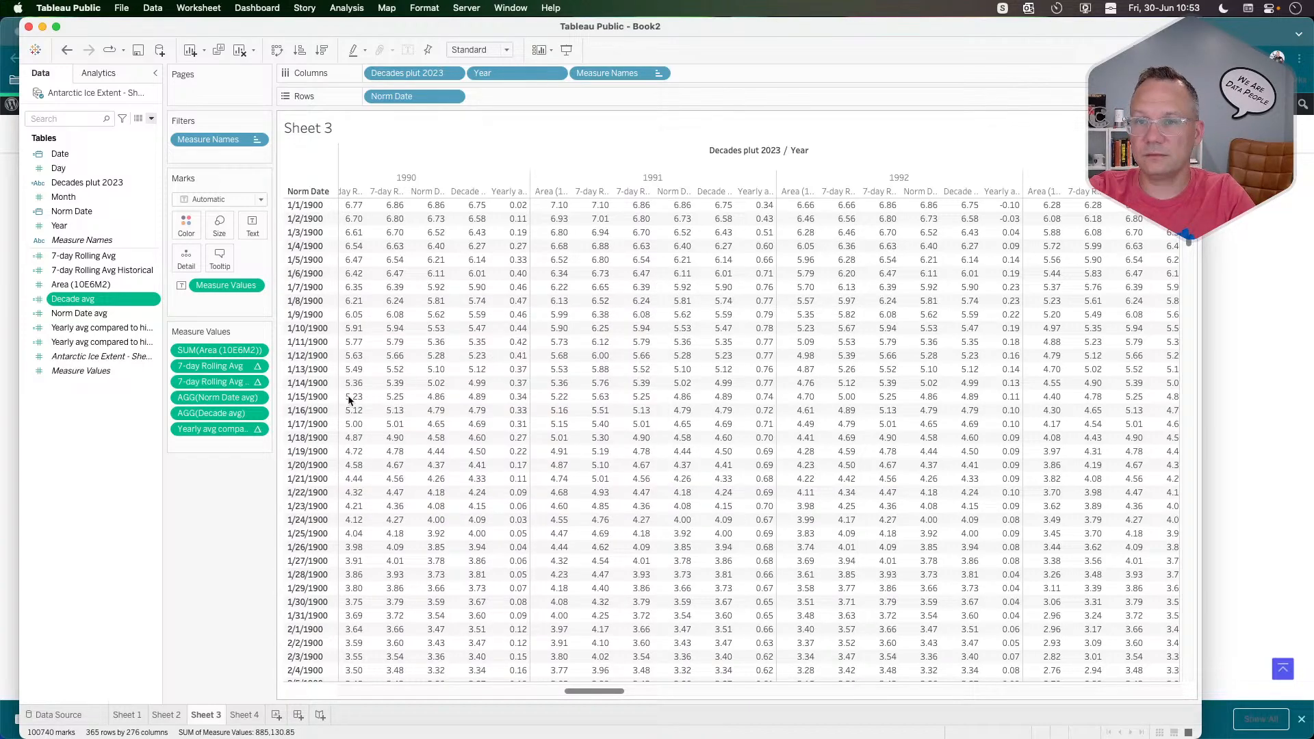
Redefine the duplicated comparison calculation as [7-day Rolling Avg Historical]-[Decade avg], taking it out of the Sheet 3 measure values and adding it back.
{"action": "left_click_drag", "start_coordinate": [212, 429], "coordinate": [178, 533]}
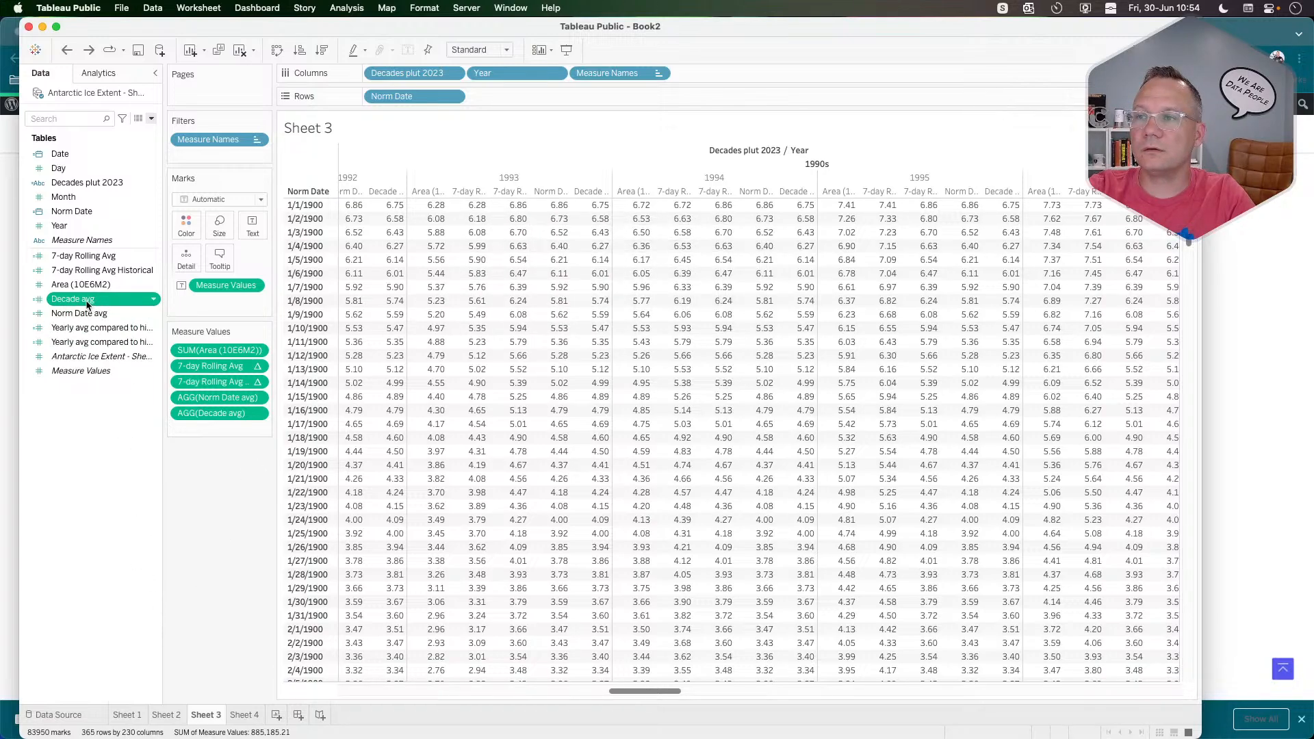
{"action": "left_click", "coordinate": [108, 315], "text": "super"}
{"action": "right_click", "coordinate": [108, 343]}
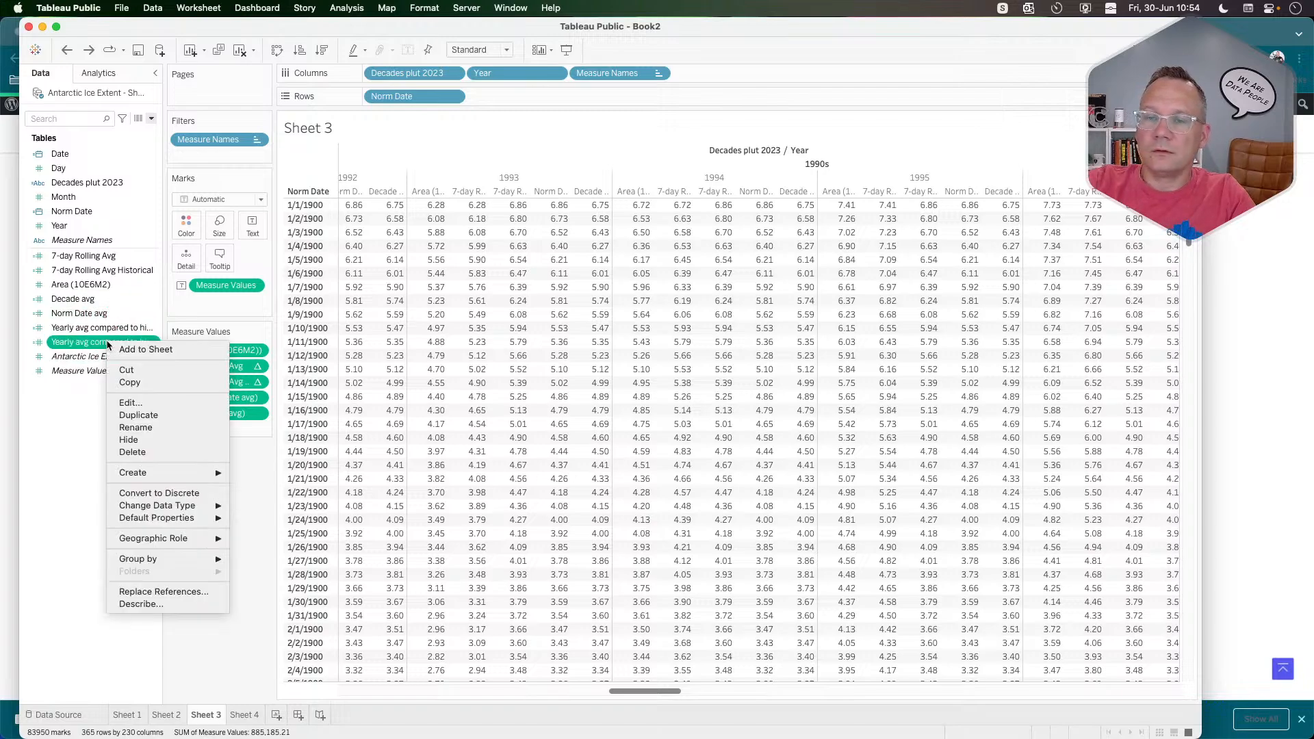
{"action": "left_click", "coordinate": [134, 403]}
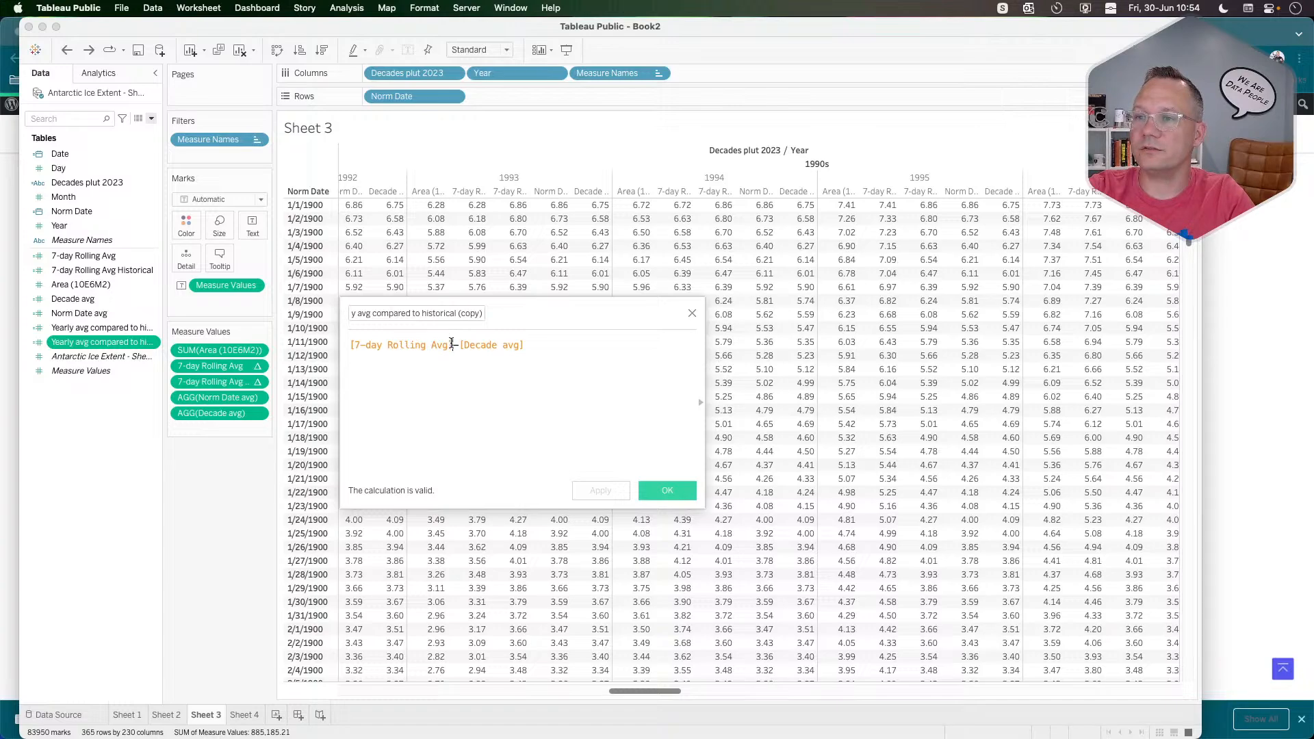
{"action": "left_click_drag", "start_coordinate": [454, 344], "coordinate": [349, 342]}
{"action": "type", "text": "hist"}
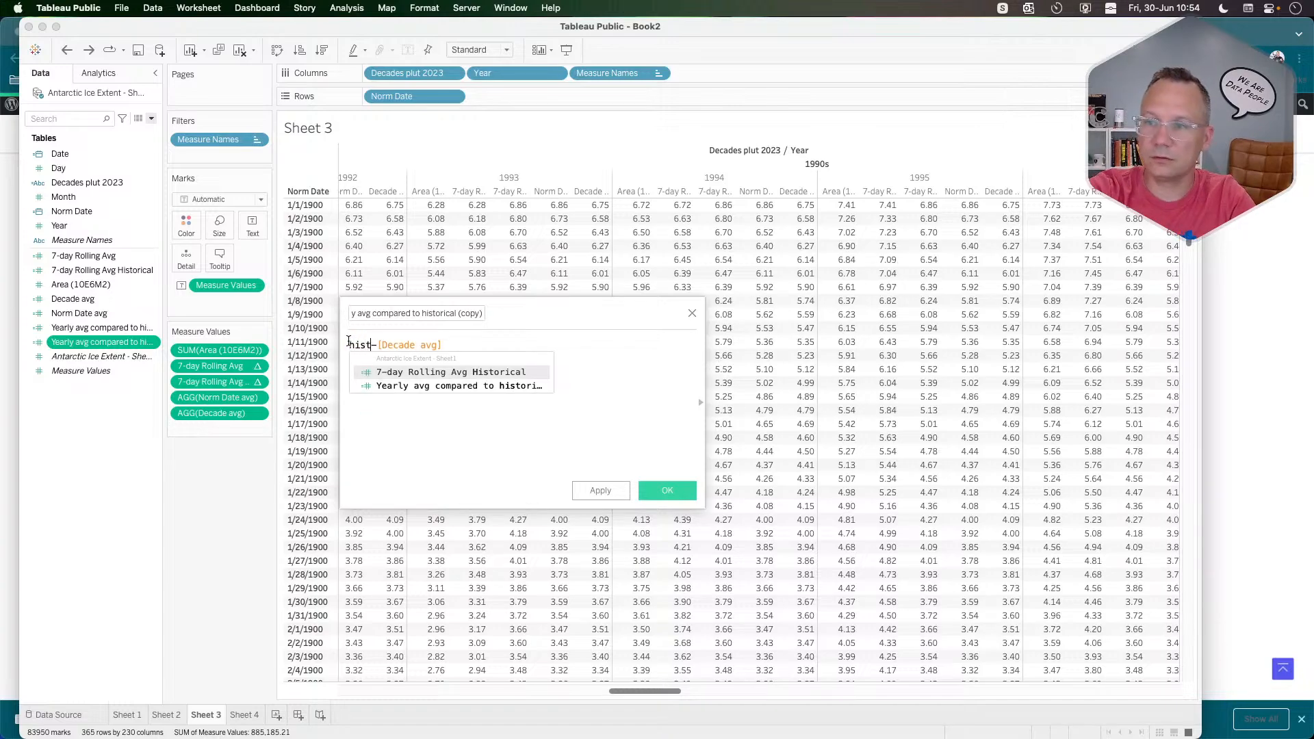
{"action": "key", "text": "Return"}
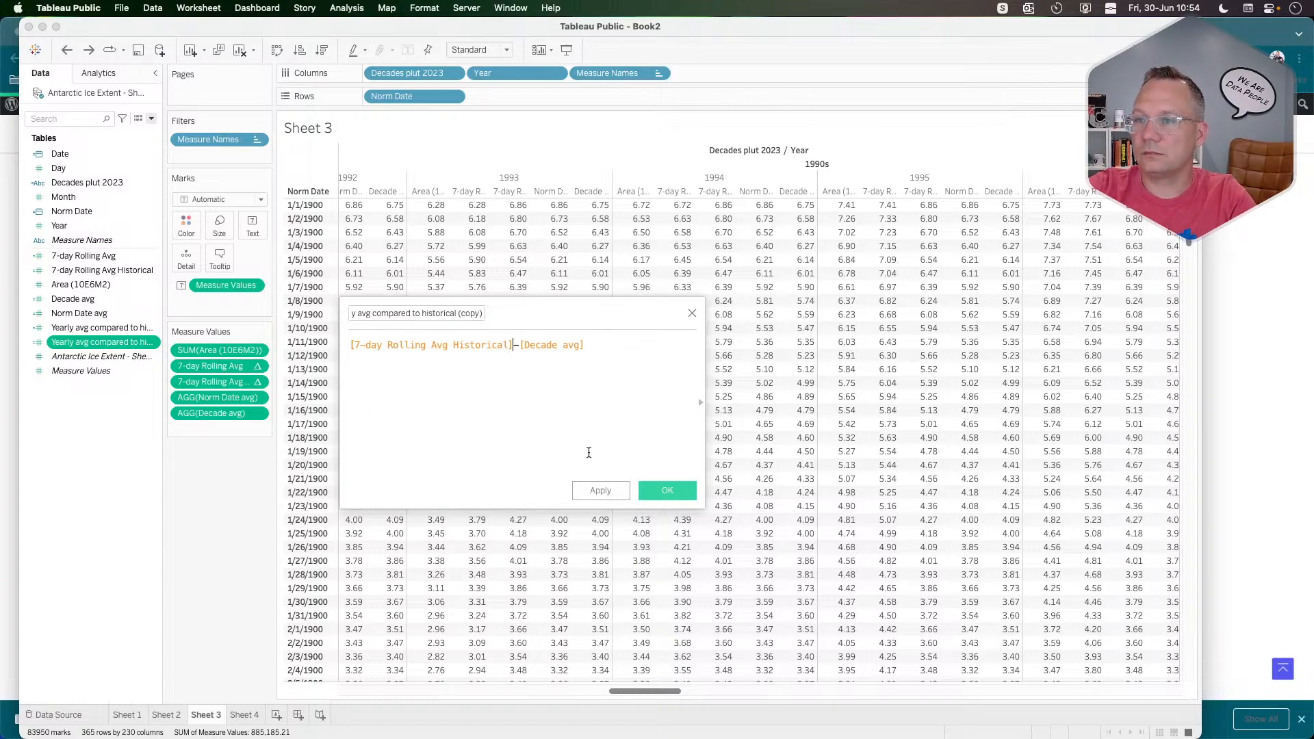
{"action": "left_click", "coordinate": [611, 494]}
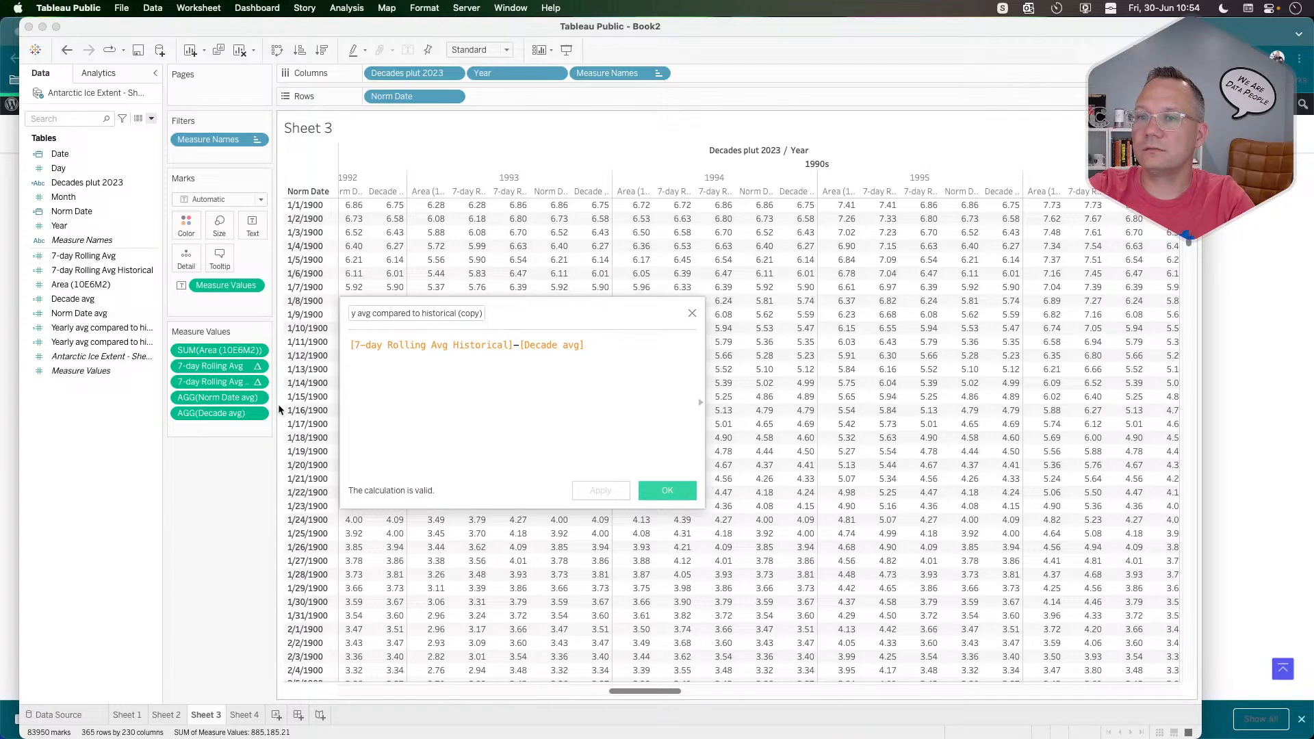
{"action": "left_click_drag", "start_coordinate": [96, 342], "coordinate": [223, 423]}
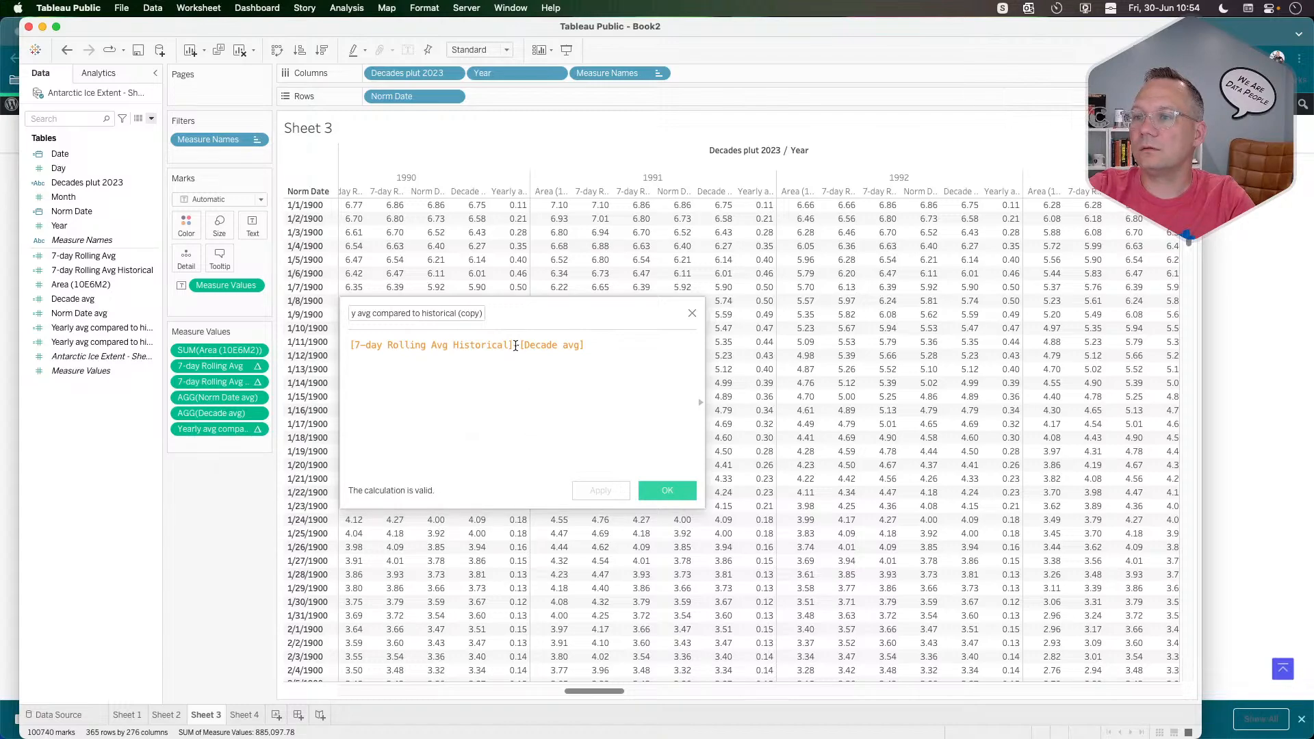
Change the duplicated comparison formula to [Decade avg]-[Yearly avg compared to historical] and apply it.
{"action": "left_click_drag", "start_coordinate": [519, 346], "coordinate": [304, 348]}
{"action": "key", "text": "BackSpace"}
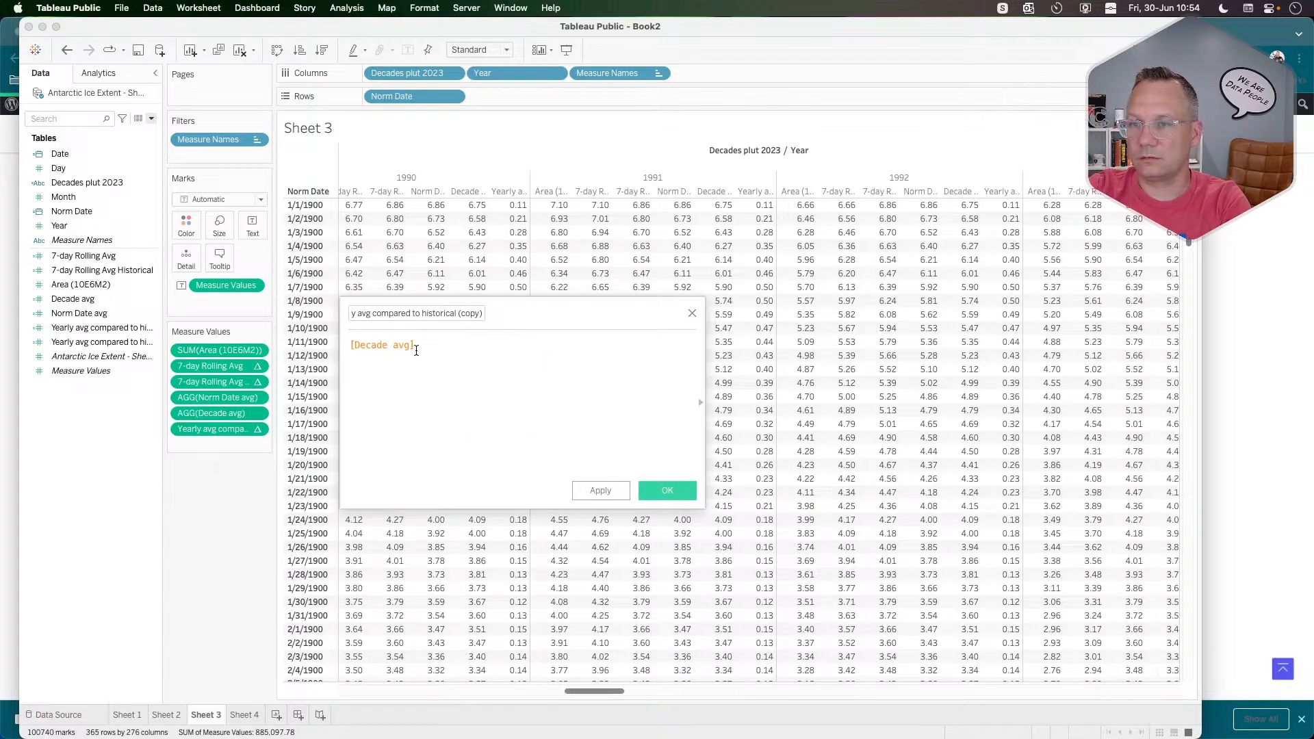
{"action": "left_click", "coordinate": [441, 347]}
{"action": "type", "text": "=[y"}
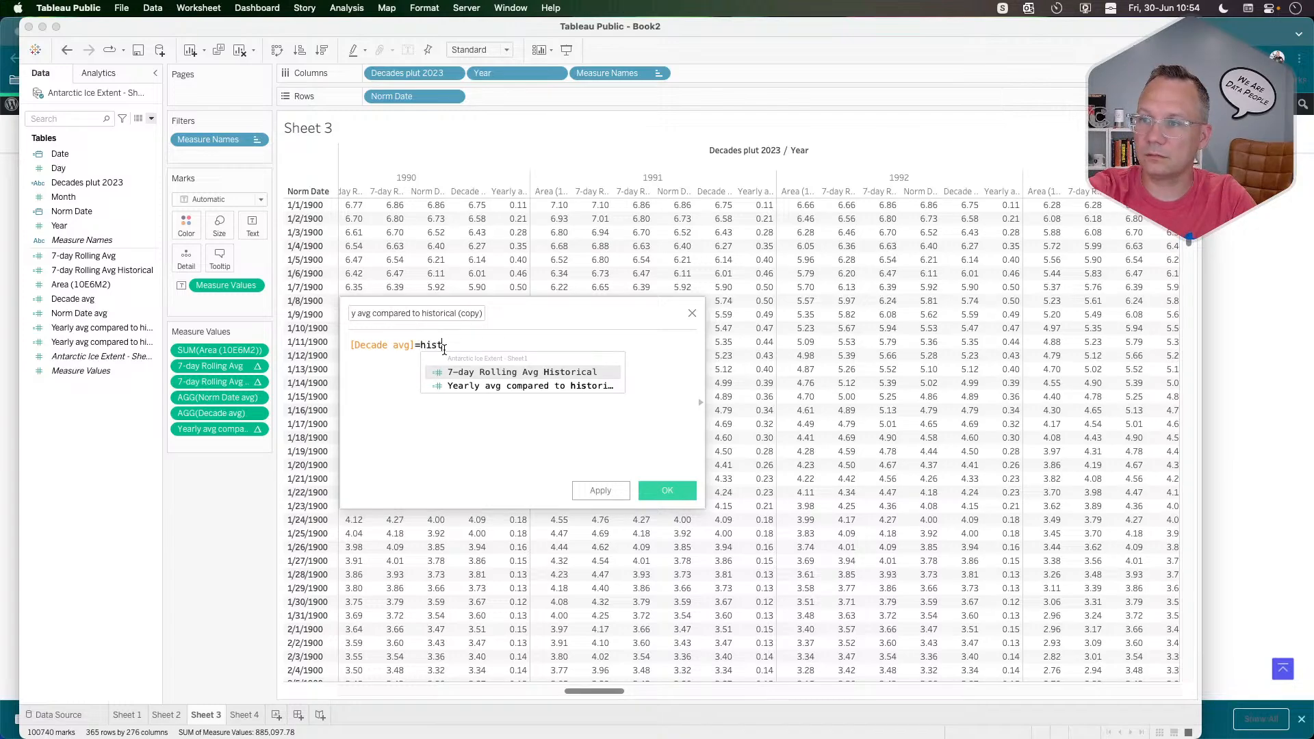
{"action": "key", "text": "Down"}
{"action": "key", "text": "Return"}
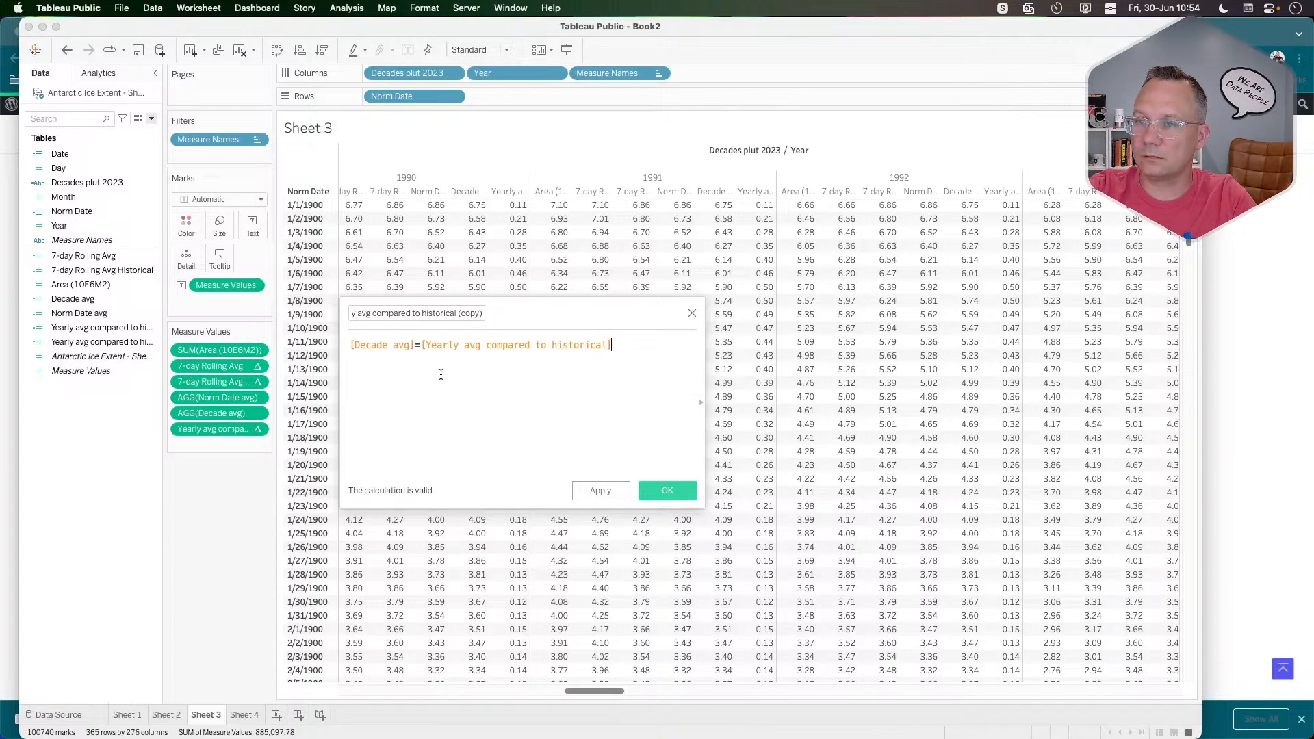
{"action": "key", "text": "BackSpace"}
{"action": "type", "text": "-"}
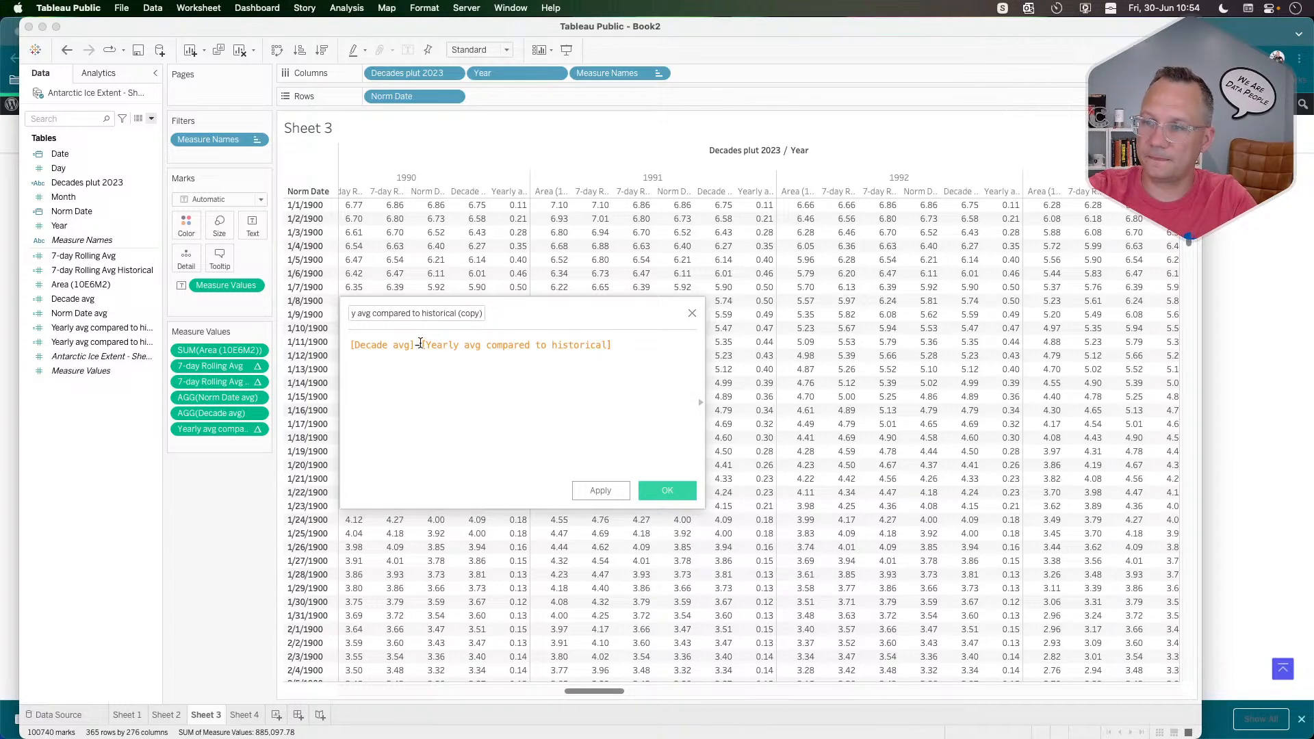
{"action": "left_click", "coordinate": [599, 490]}
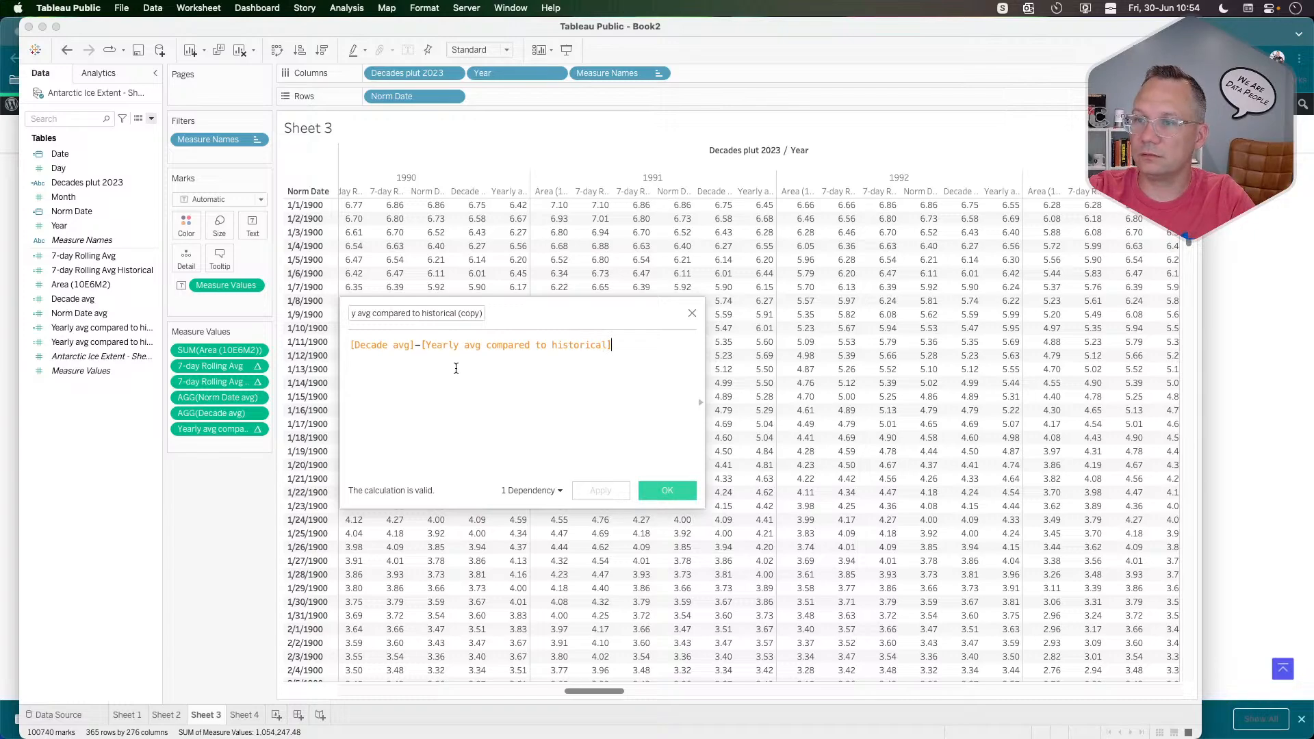
Undo the formula edits back to [7-day Rolling Avg Historical]-[Decade avg] and accept the calculation.
{"action": "key", "text": "BackSpace"}
{"action": "key", "text": "super+z"}
{"action": "key", "text": "super+z"}
{"action": "key", "text": "super+z"}
{"action": "key", "text": "super+z"}
{"action": "key", "text": "super+z"}
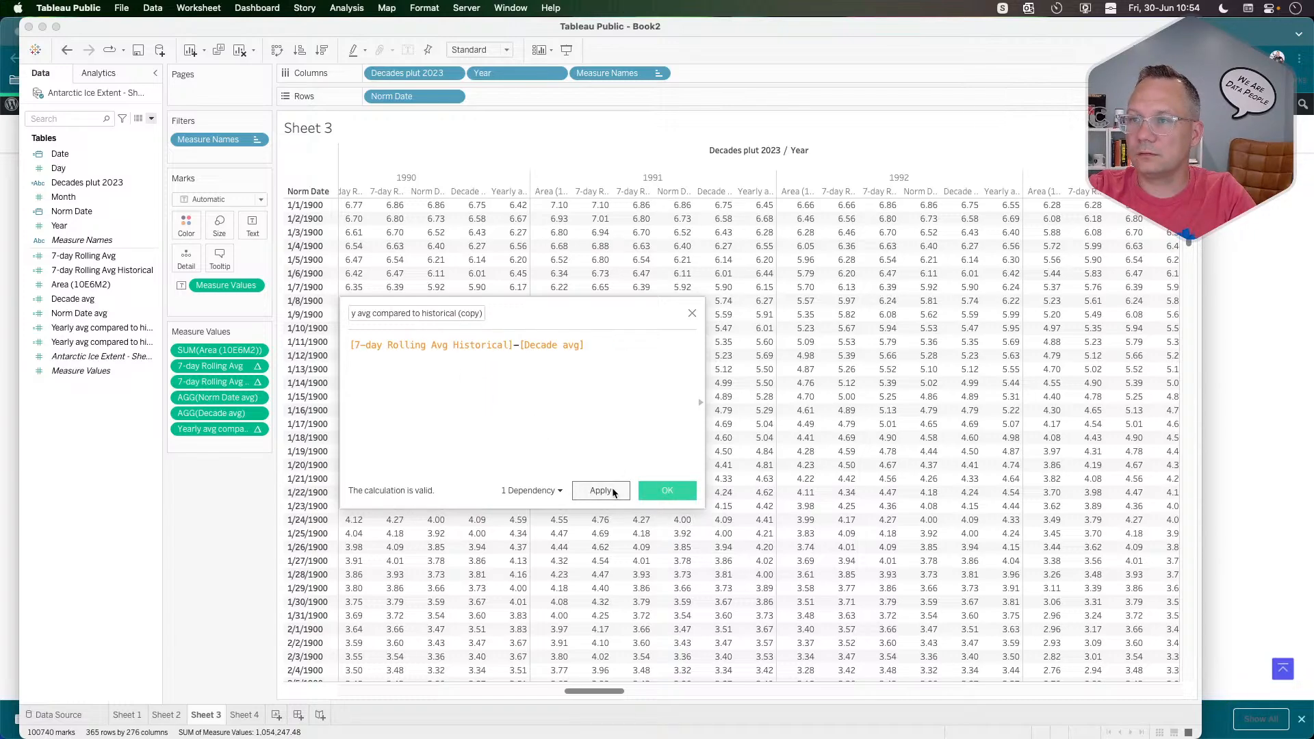
{"action": "left_click", "coordinate": [665, 490]}
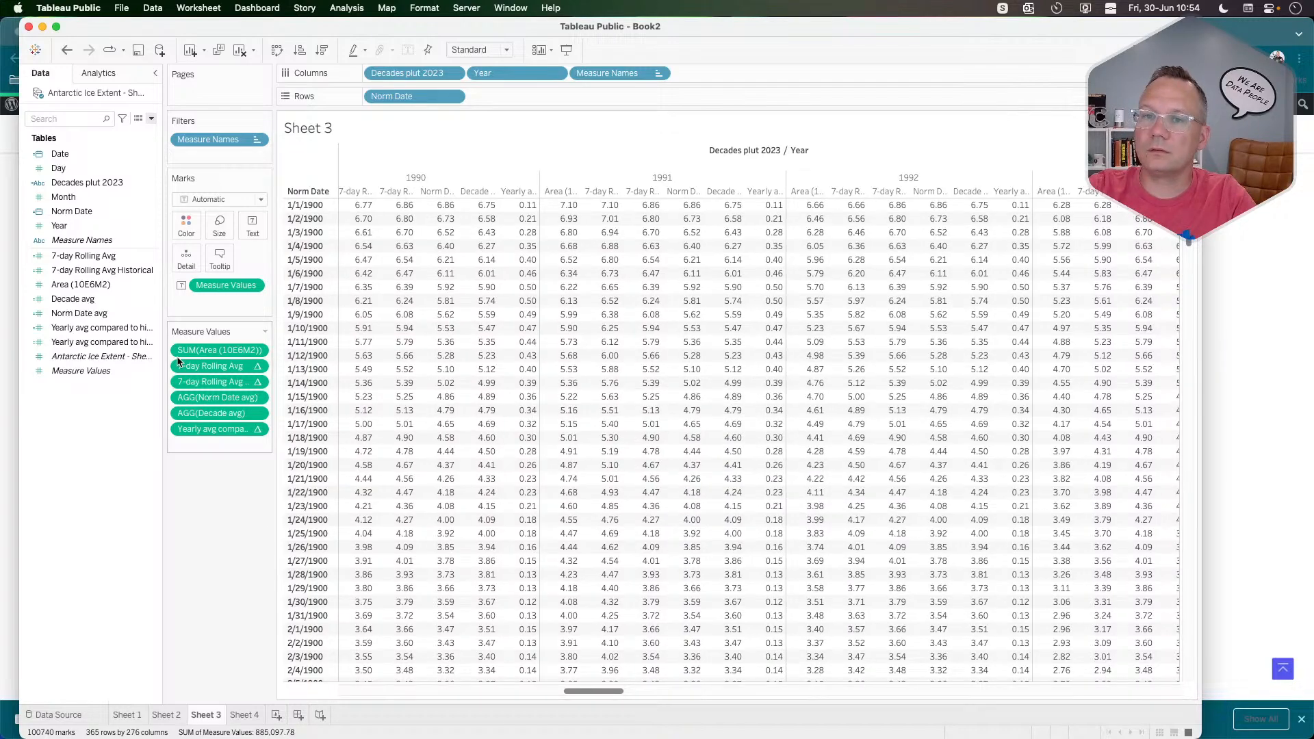
Open the Decade avg calculation to examine its FIXED expression, and close it without editing.
{"action": "right_click", "coordinate": [82, 300]}
{"action": "left_click", "coordinate": [109, 373]}
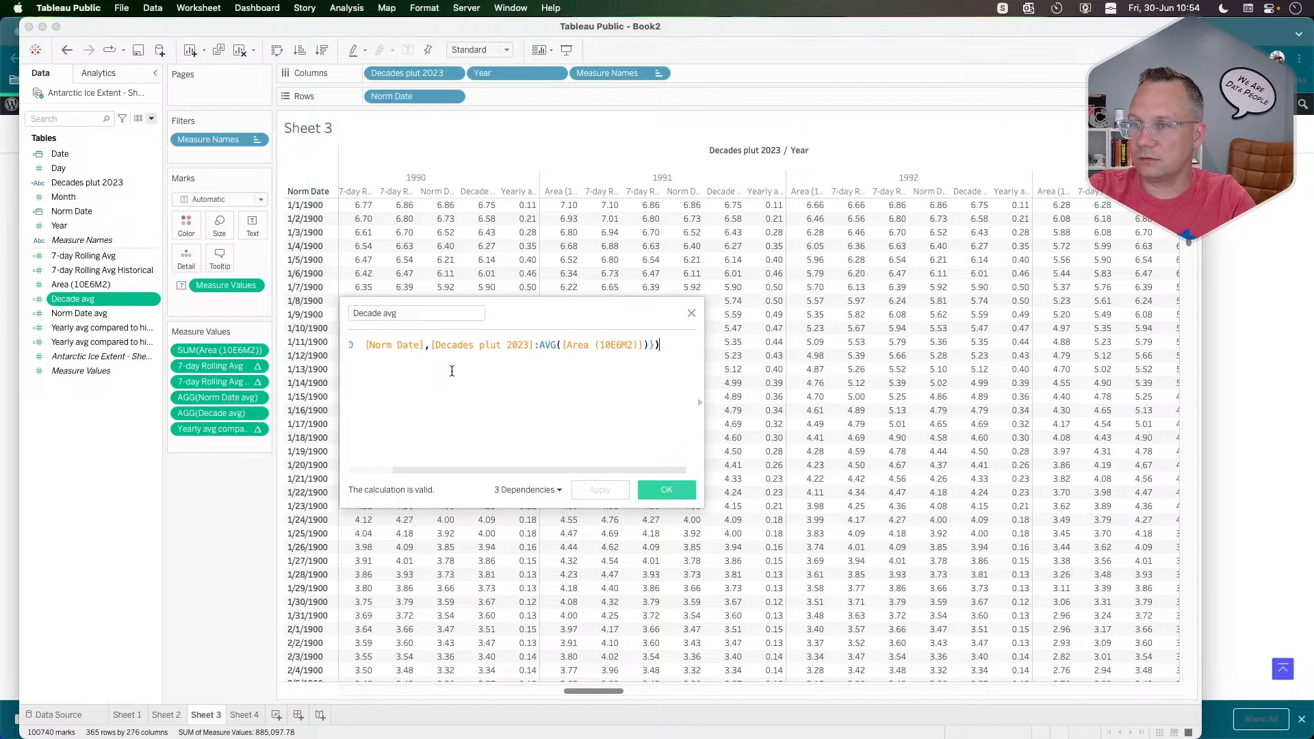
{"action": "scroll", "coordinate": [432, 367], "scroll_direction": "left", "scroll_amount": 2}
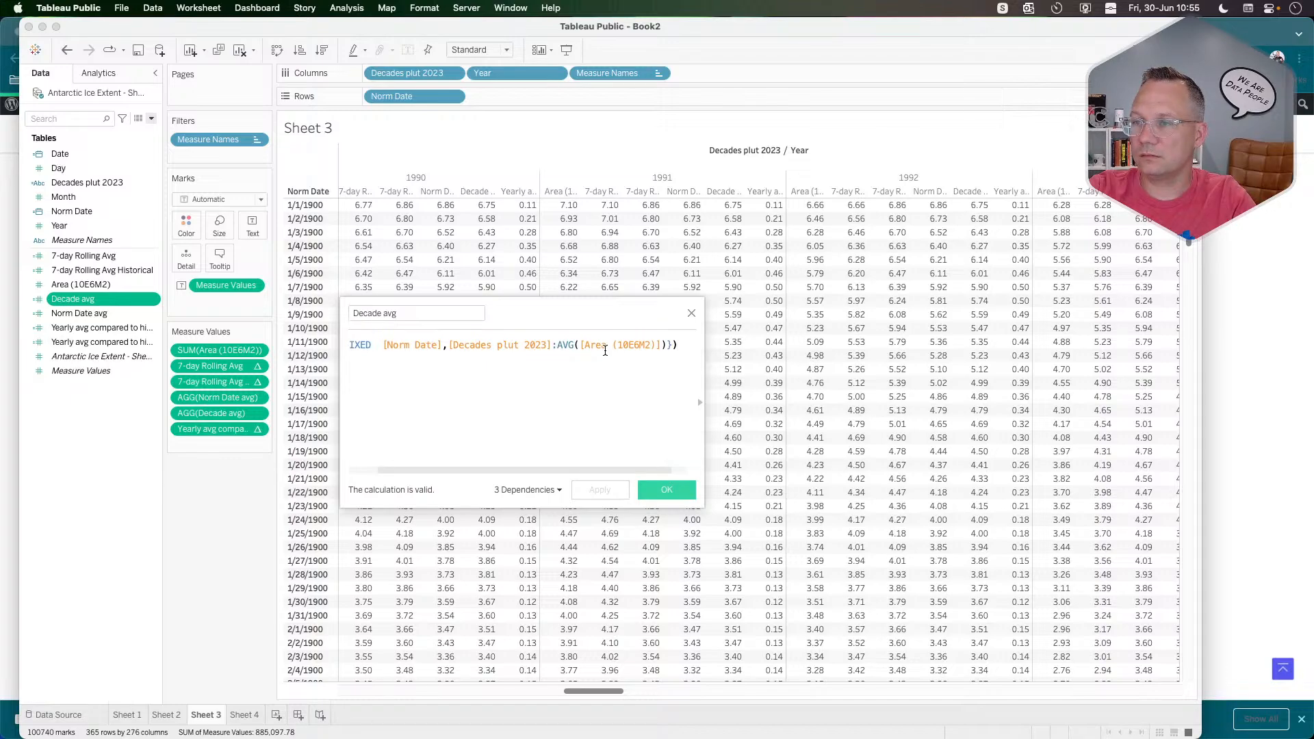
{"action": "left_click", "coordinate": [691, 315]}
{"action": "right_click", "coordinate": [93, 303]}
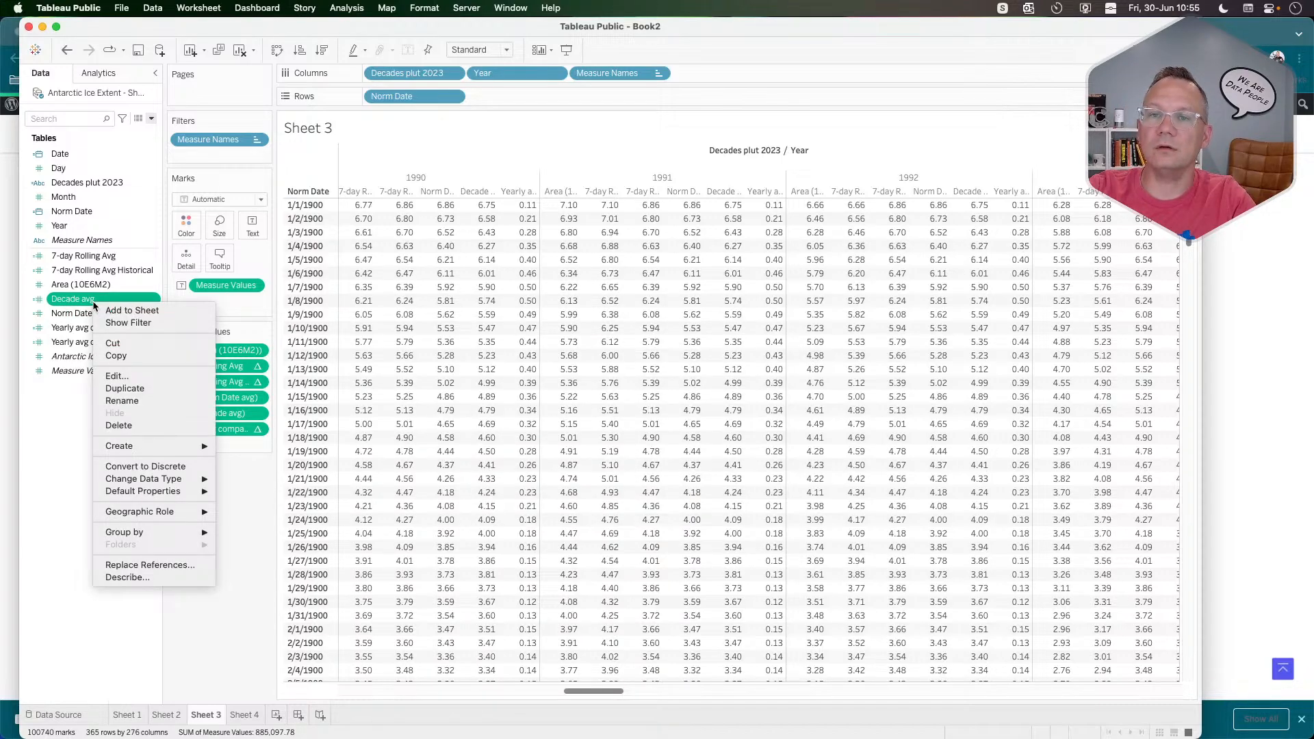
{"action": "left_click", "coordinate": [82, 378]}
Edit the duplicated comparison calculation so its formula reads [Decade avg]-[7-day Rolling Avg Historical], apply it and accept it.
{"action": "right_click", "coordinate": [88, 347]}
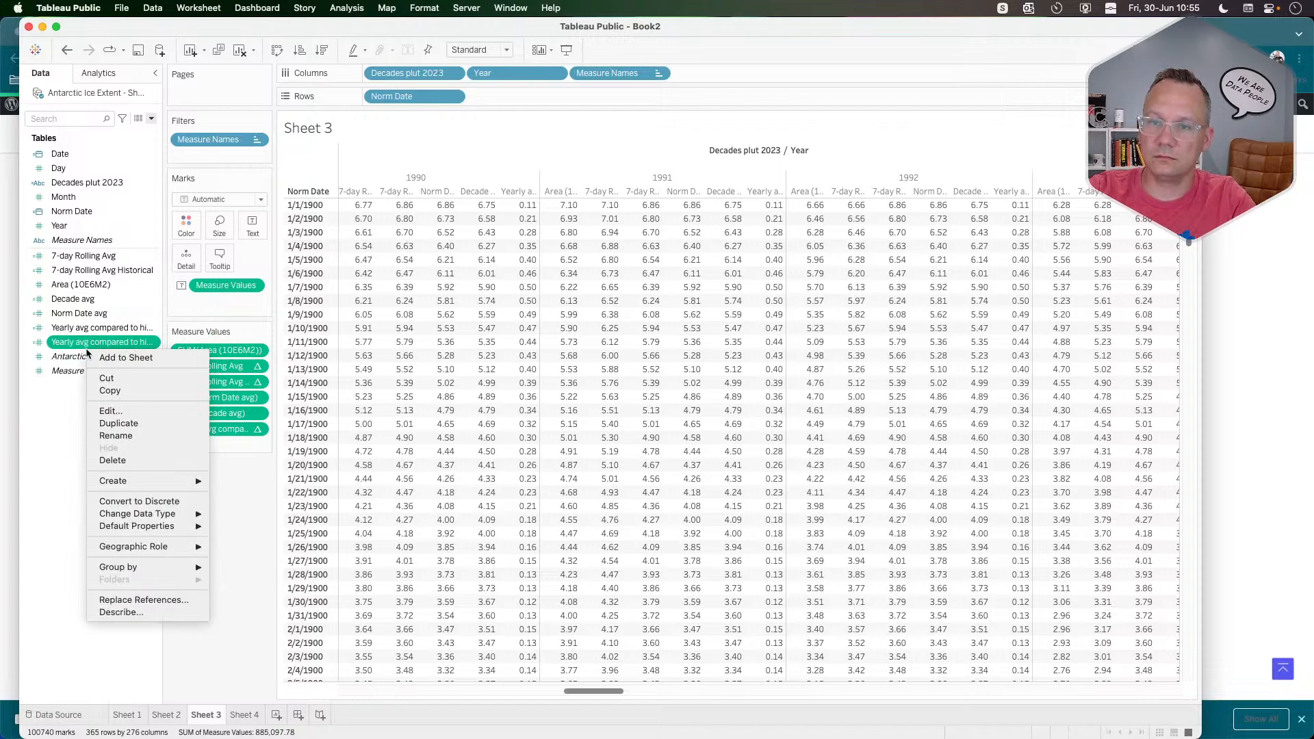
{"action": "left_click", "coordinate": [108, 411]}
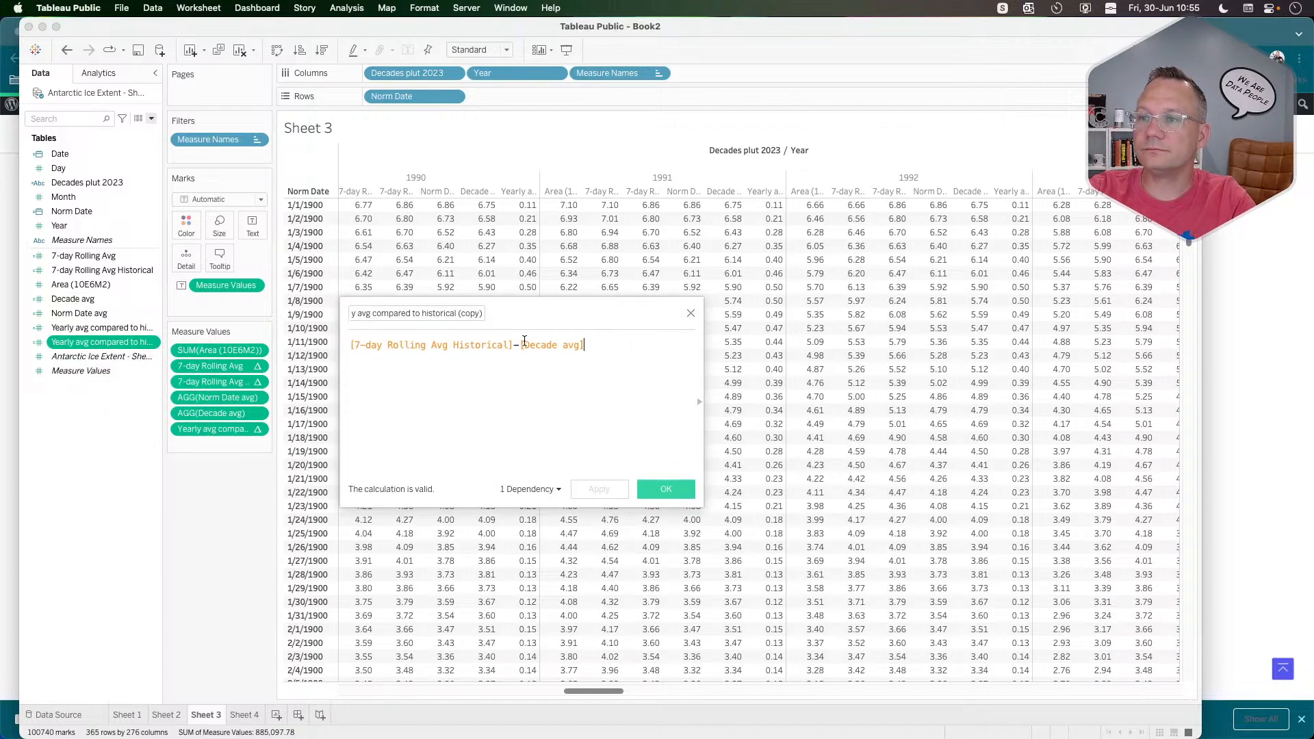
{"action": "left_click_drag", "start_coordinate": [519, 345], "coordinate": [350, 347]}
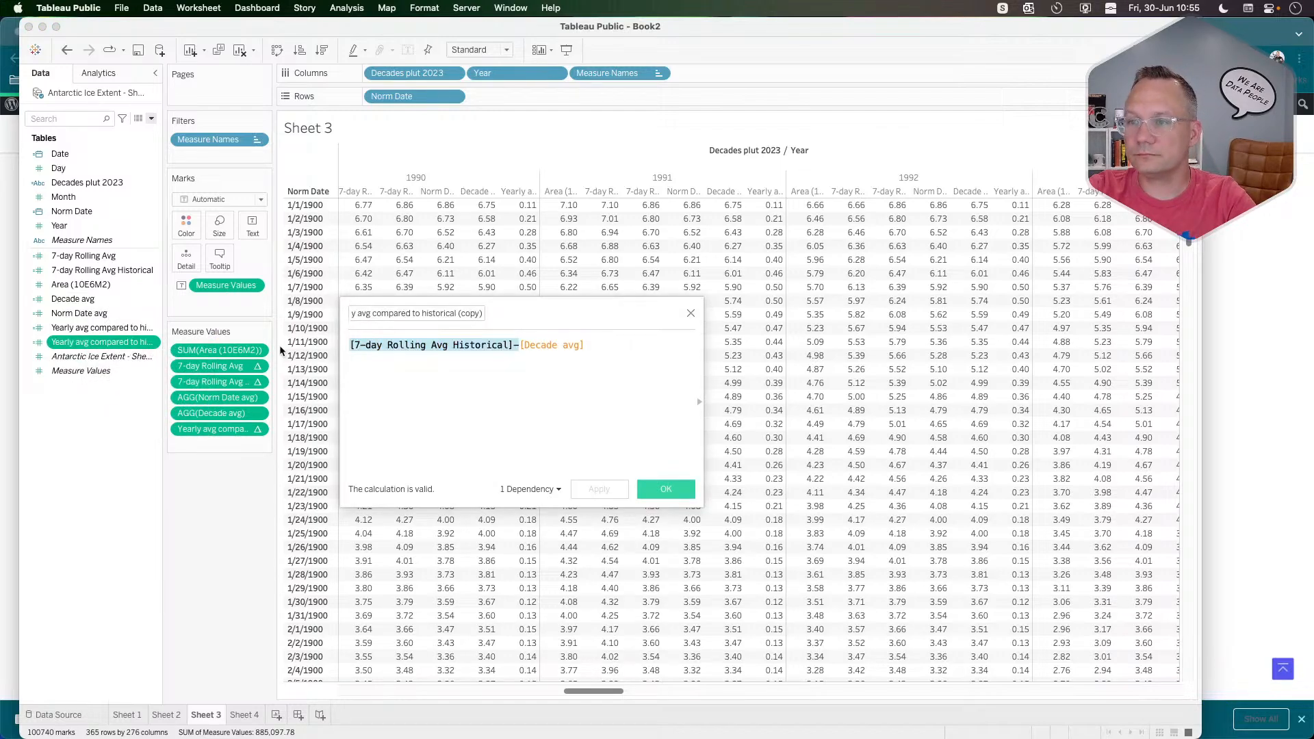
{"action": "key", "text": "BackSpace"}
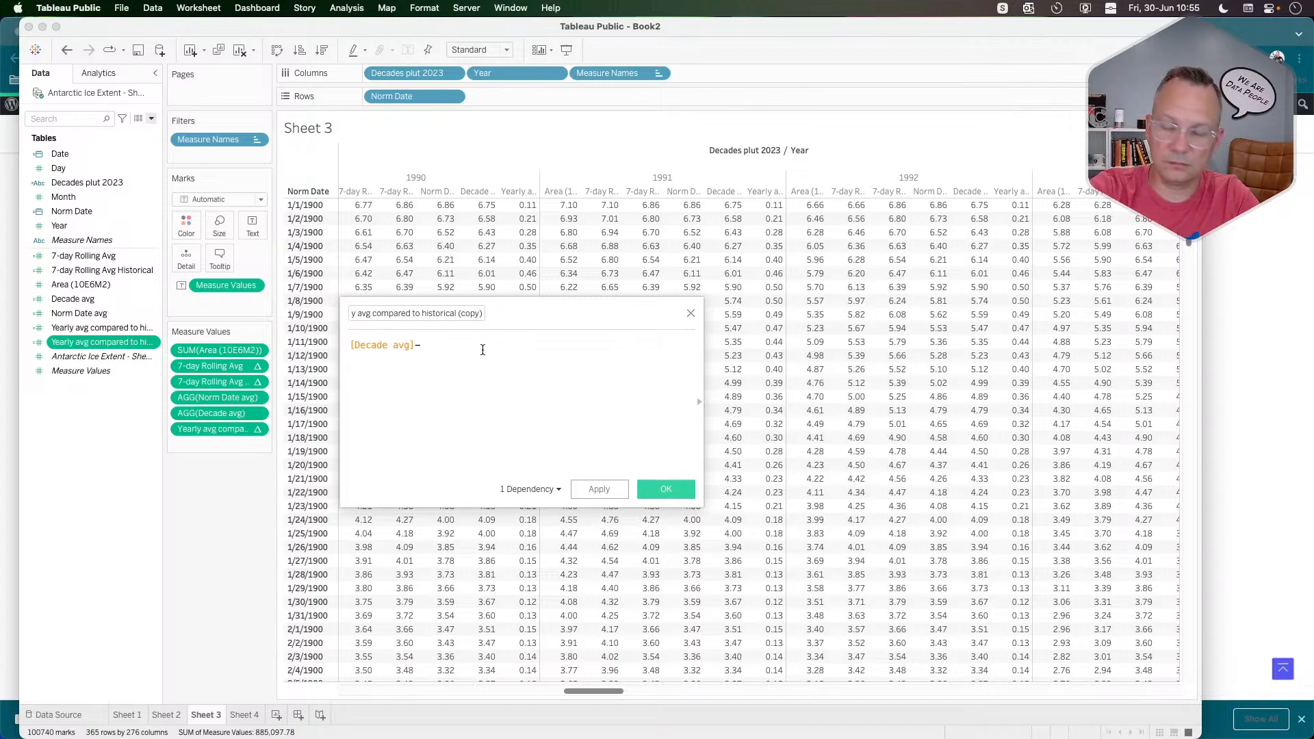
{"action": "type", "text": "hist"}
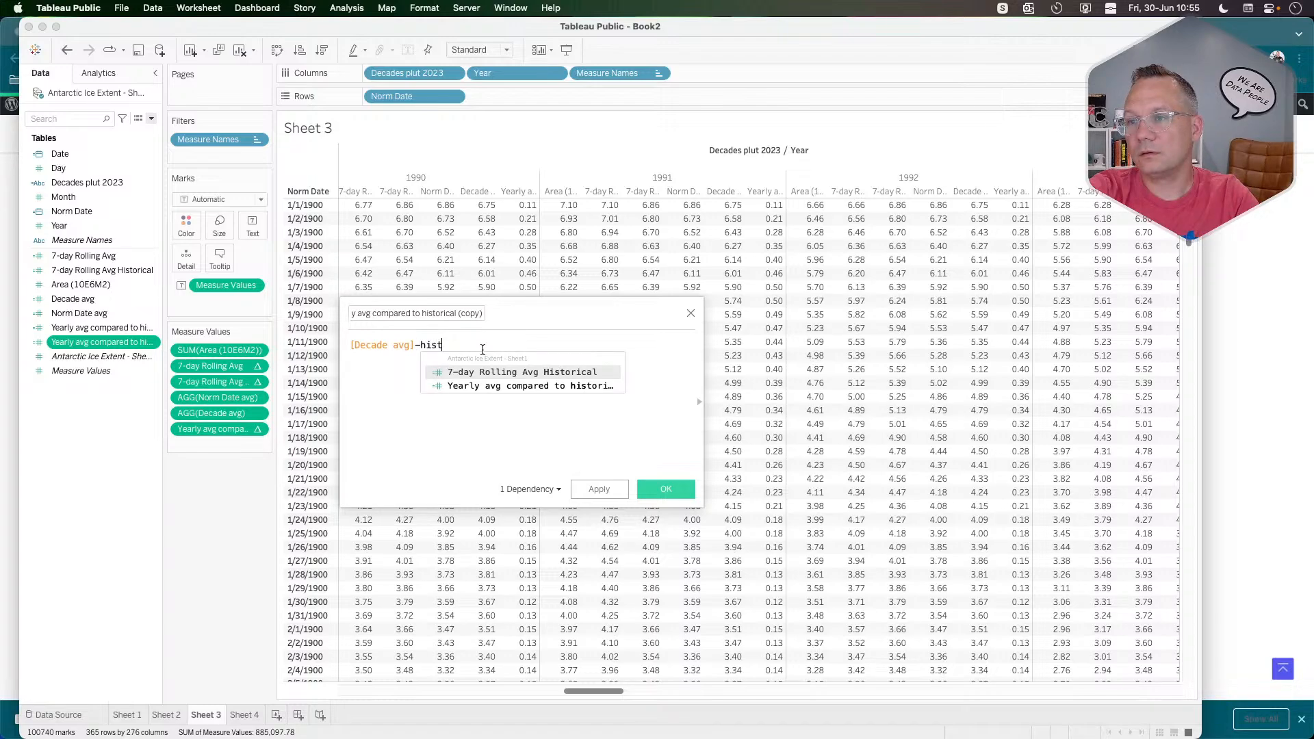
{"action": "key", "text": "Down"}
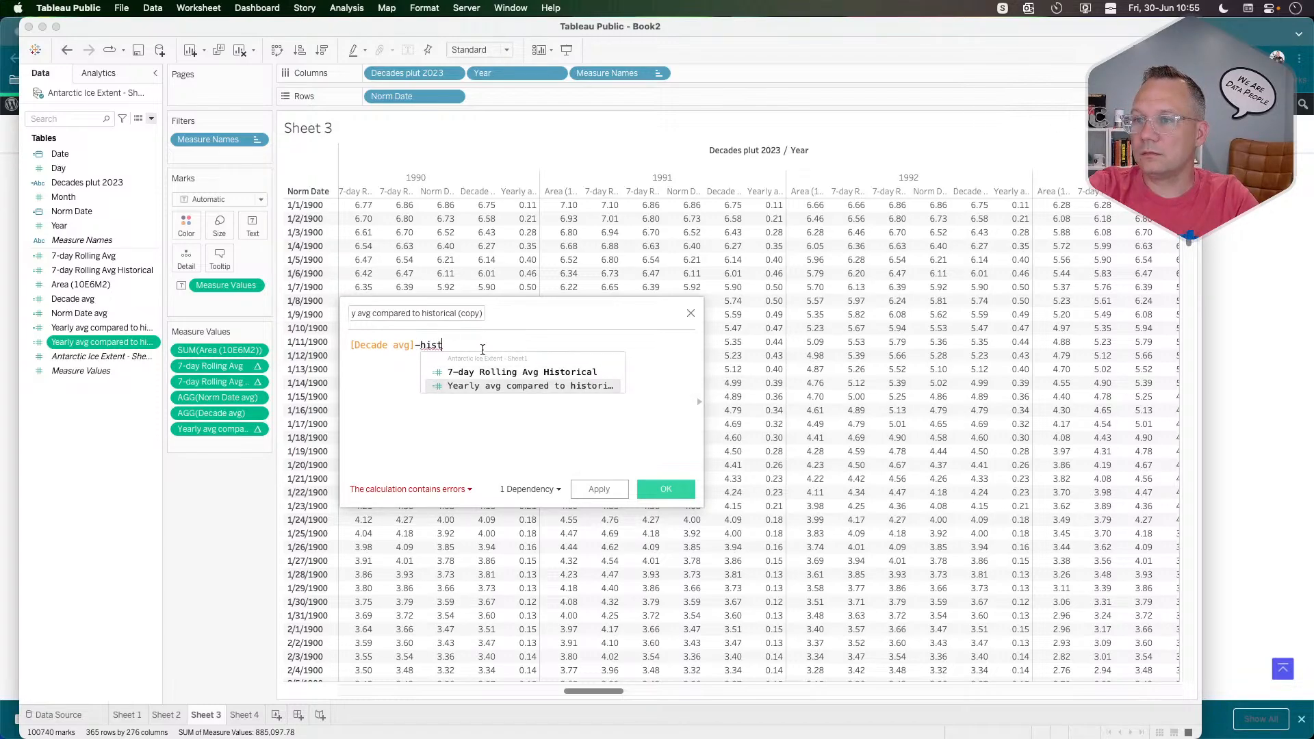
{"action": "key", "text": "Up"}
{"action": "key", "text": "Return"}
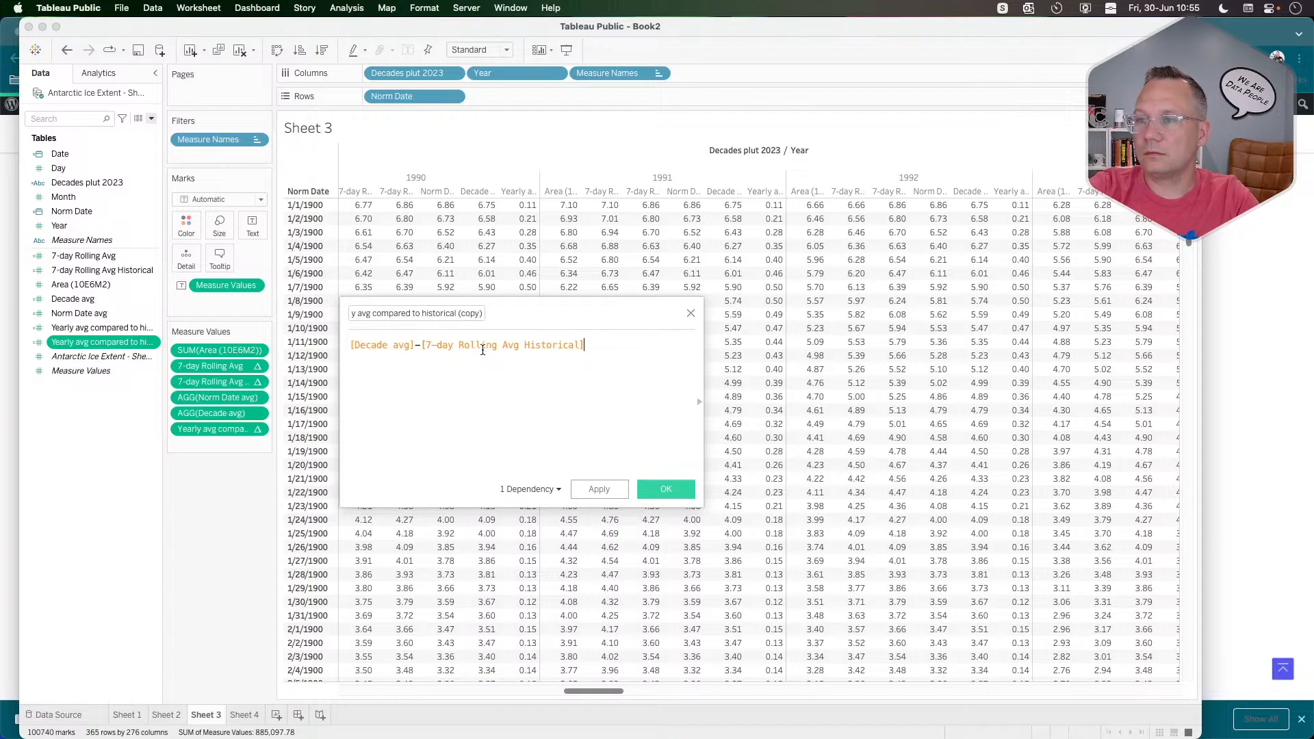
{"action": "left_click", "coordinate": [600, 489]}
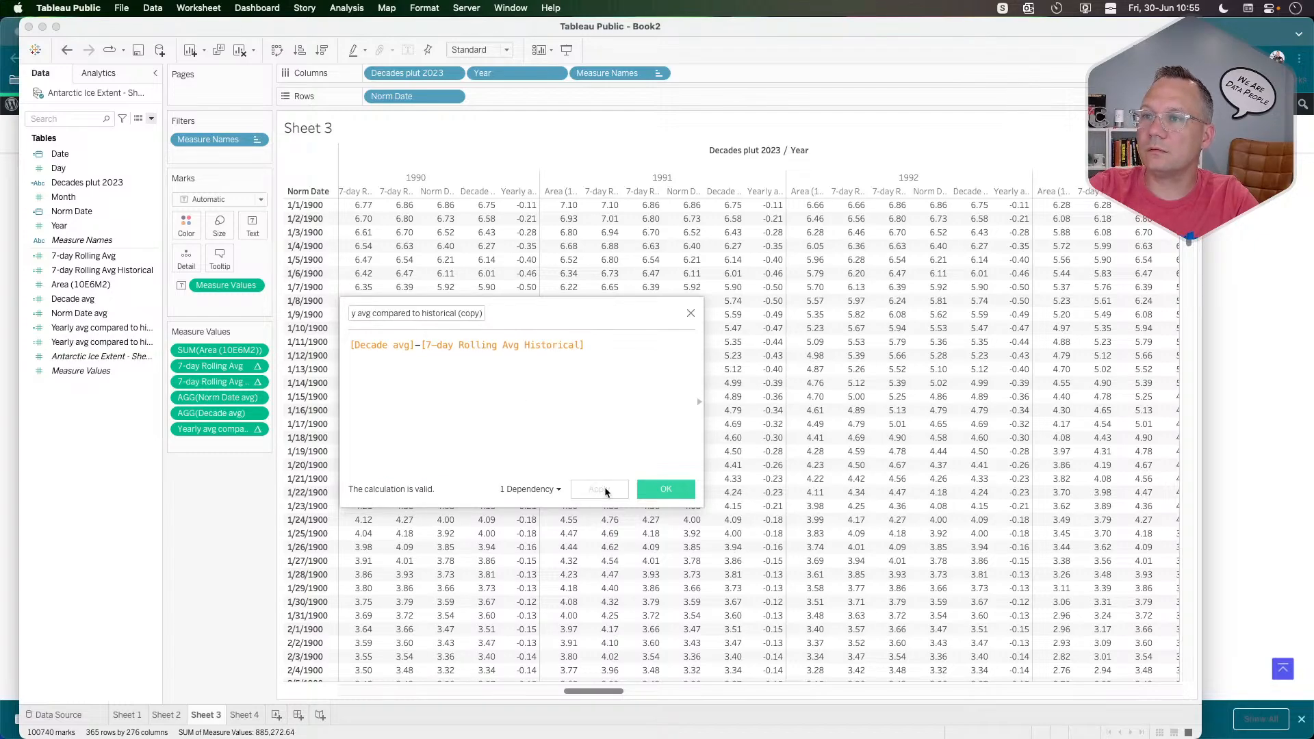
{"action": "left_click", "coordinate": [661, 490]}
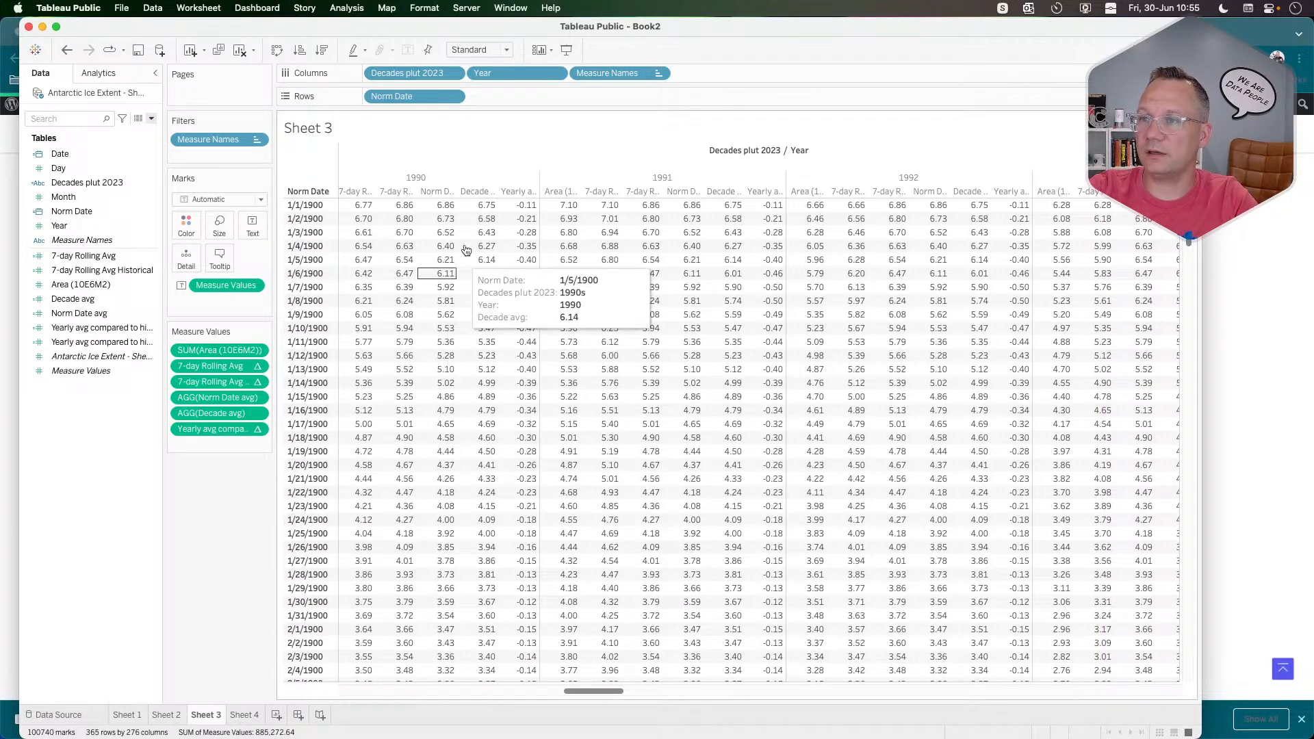
Add the duplicated comparison calculation to the rows of Sheet 2, after the yearly comparison, and inspect its line in early January.
{"action": "left_click", "coordinate": [243, 716]}
{"action": "left_click", "coordinate": [167, 715]}
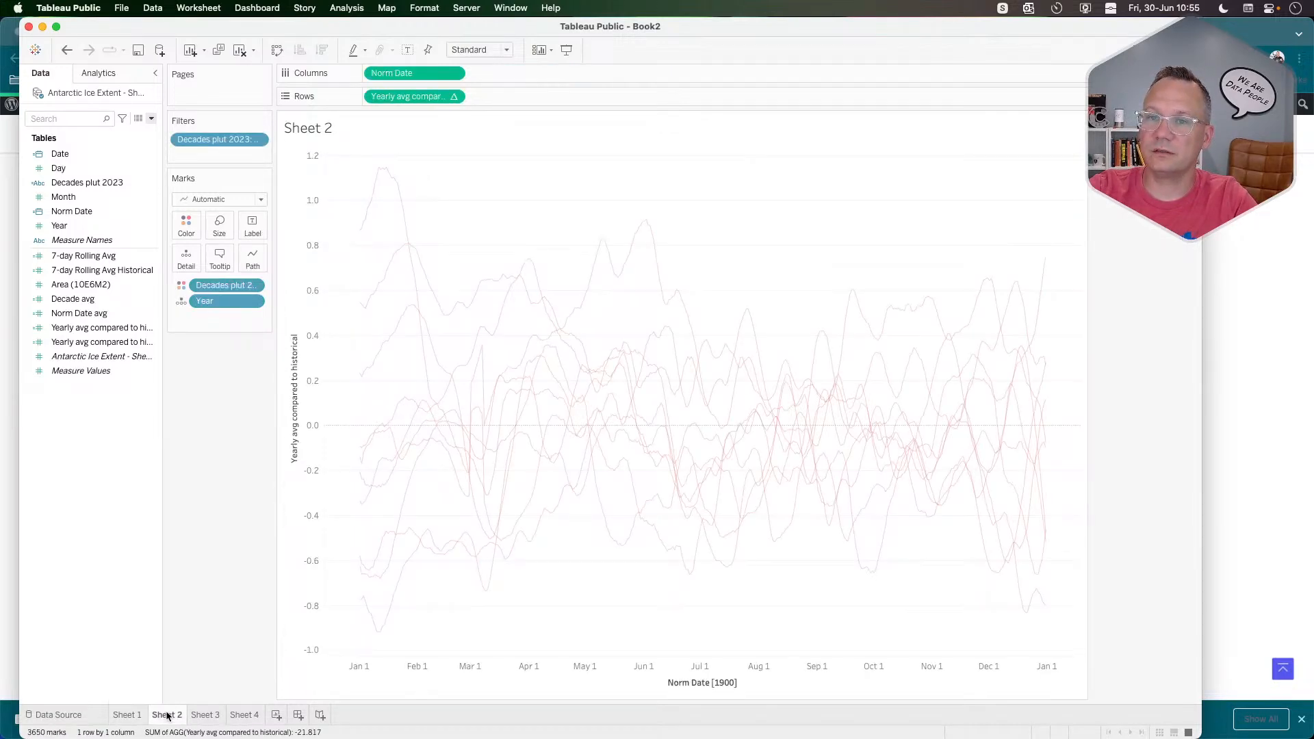
{"action": "left_click_drag", "start_coordinate": [103, 342], "coordinate": [564, 97]}
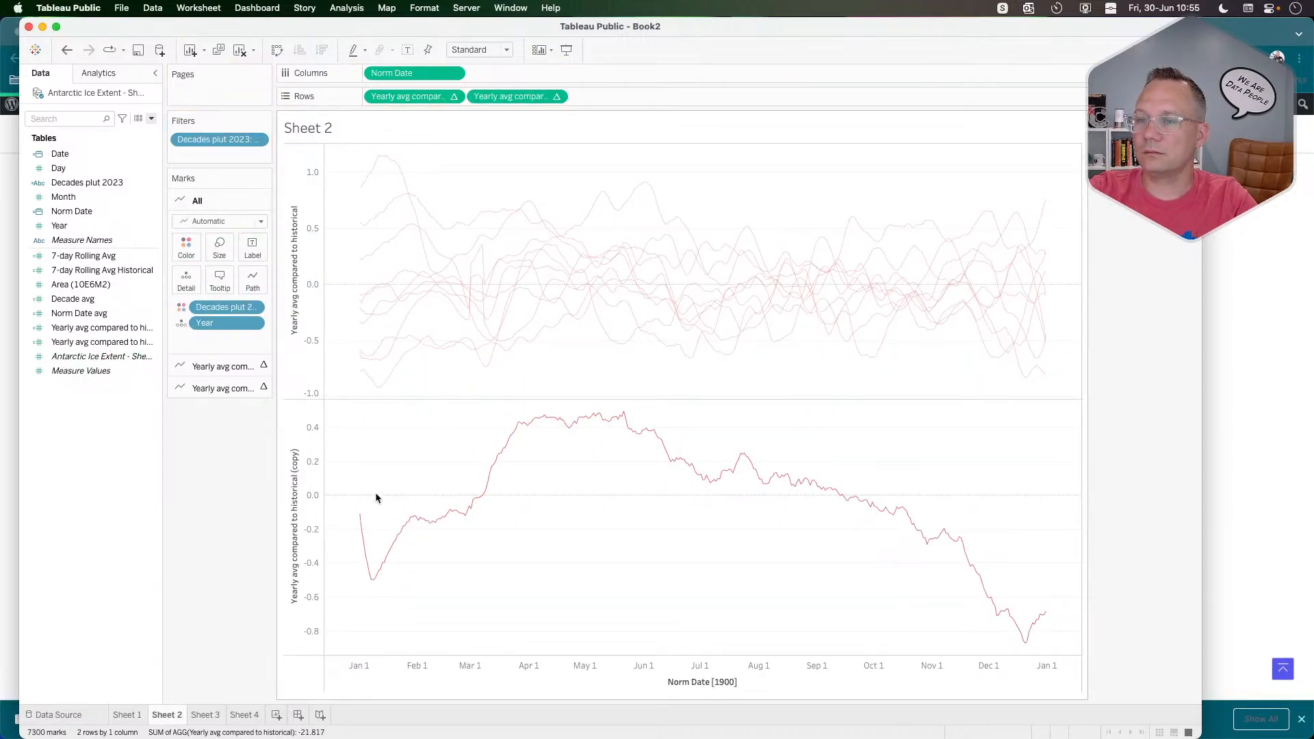
{"action": "mouse_move", "coordinate": [376, 583]}
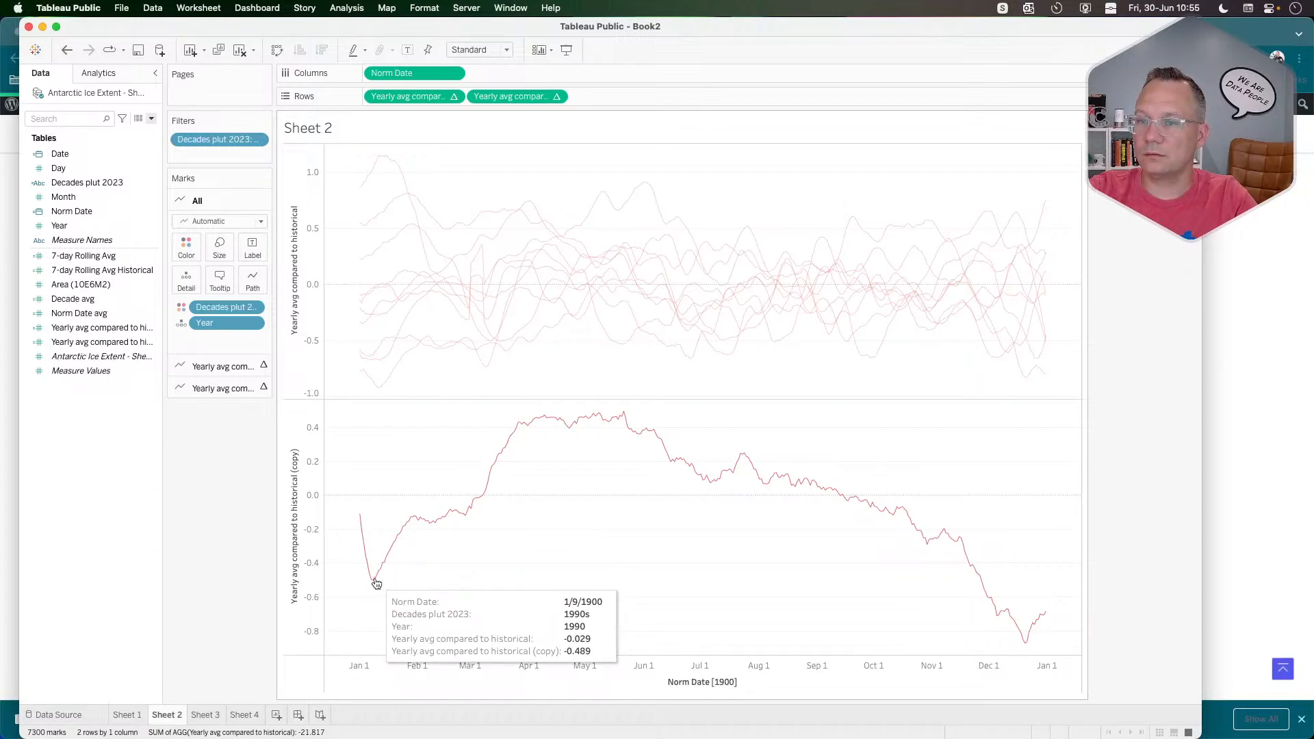
Switch to Chrome to check the target ice extent chart on the Workout Wednesday page, and return to Tableau Public.
{"action": "key", "text": "super+Tab"}
{"action": "key", "text": "super+Tab"}
{"action": "key", "text": "super+Tab"}
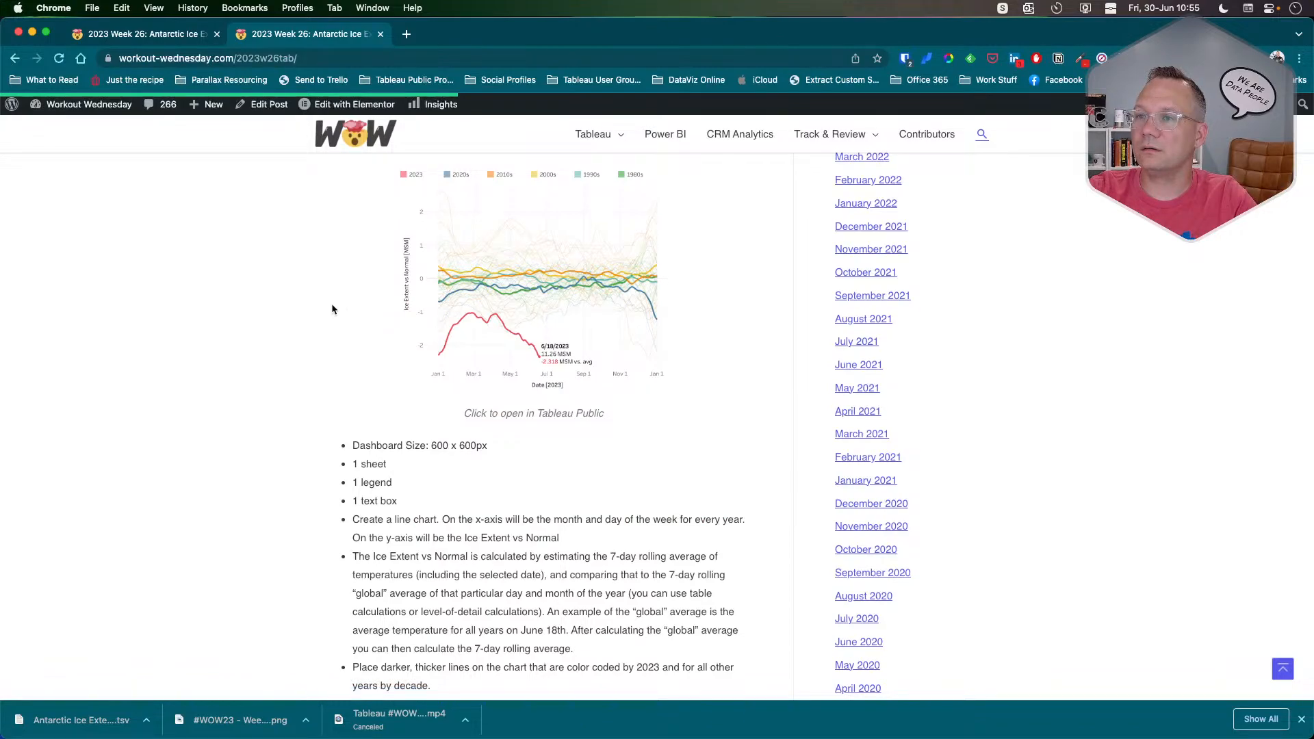
{"action": "key", "text": "super+Tab"}
{"action": "key", "text": "super+Tab"}
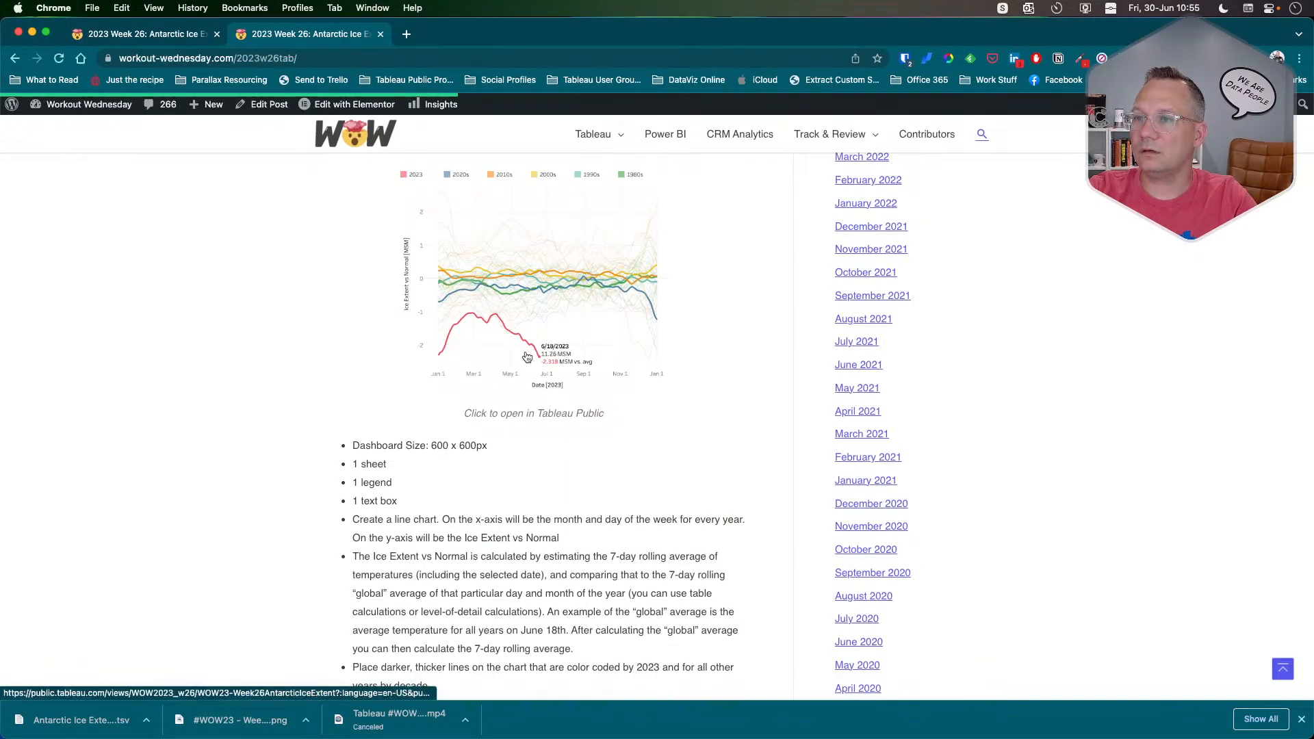
{"action": "key", "text": "super+Tab"}
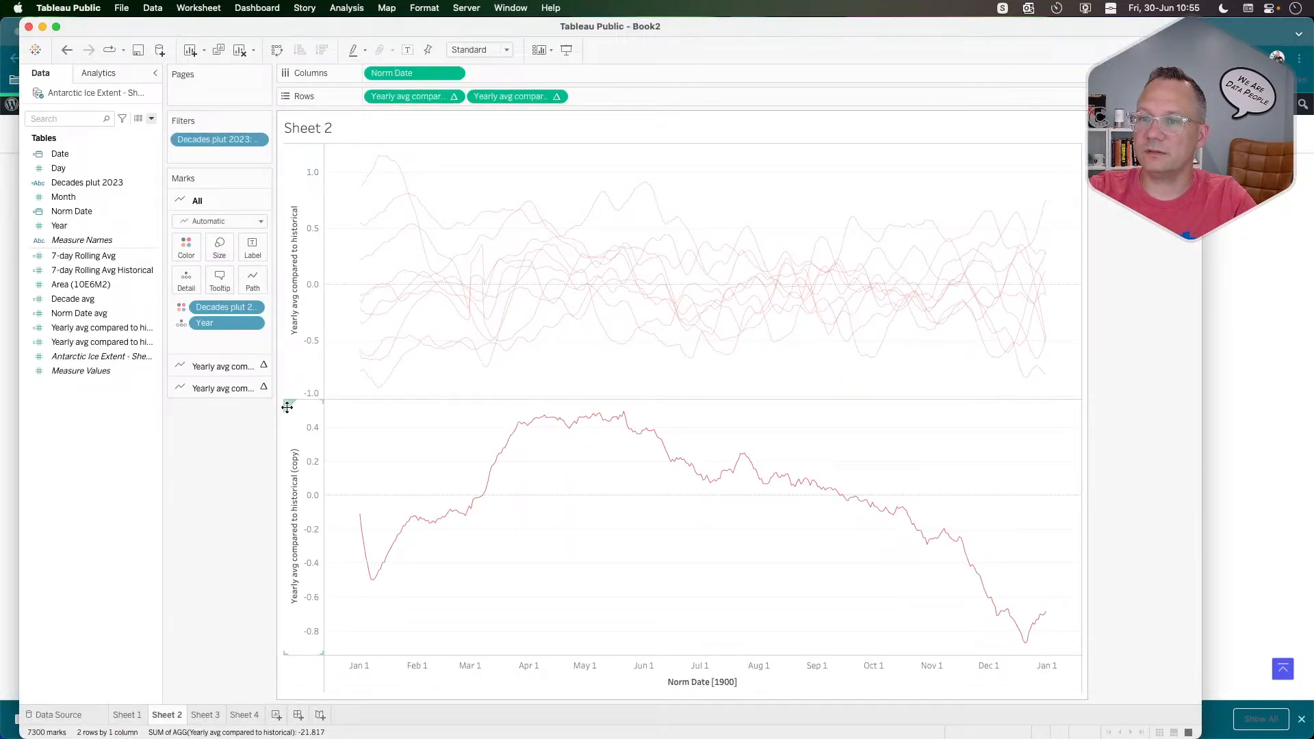
Combine the decade comparison with the yearly comparison as a dual-axis chart on Sheet 2 and synchronize the two axes.
{"action": "left_click_drag", "start_coordinate": [287, 407], "coordinate": [1053, 291]}
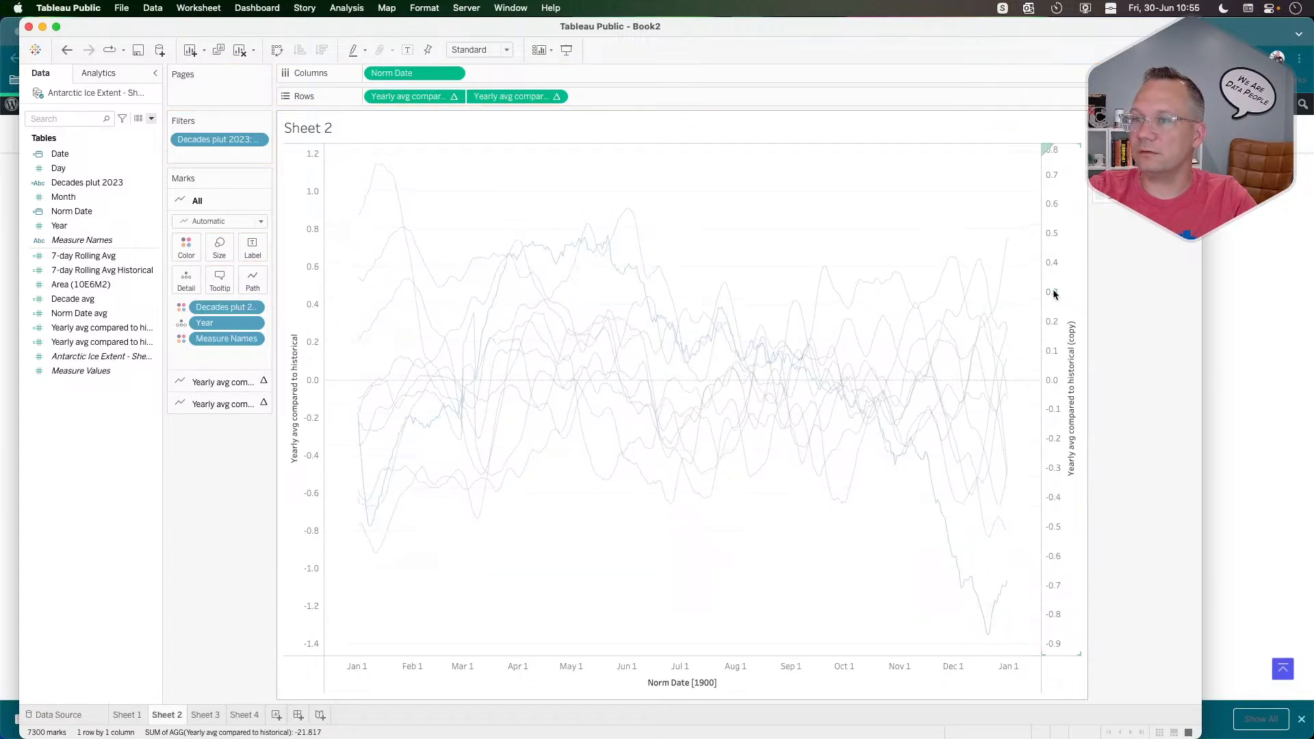
{"action": "right_click", "coordinate": [1059, 295]}
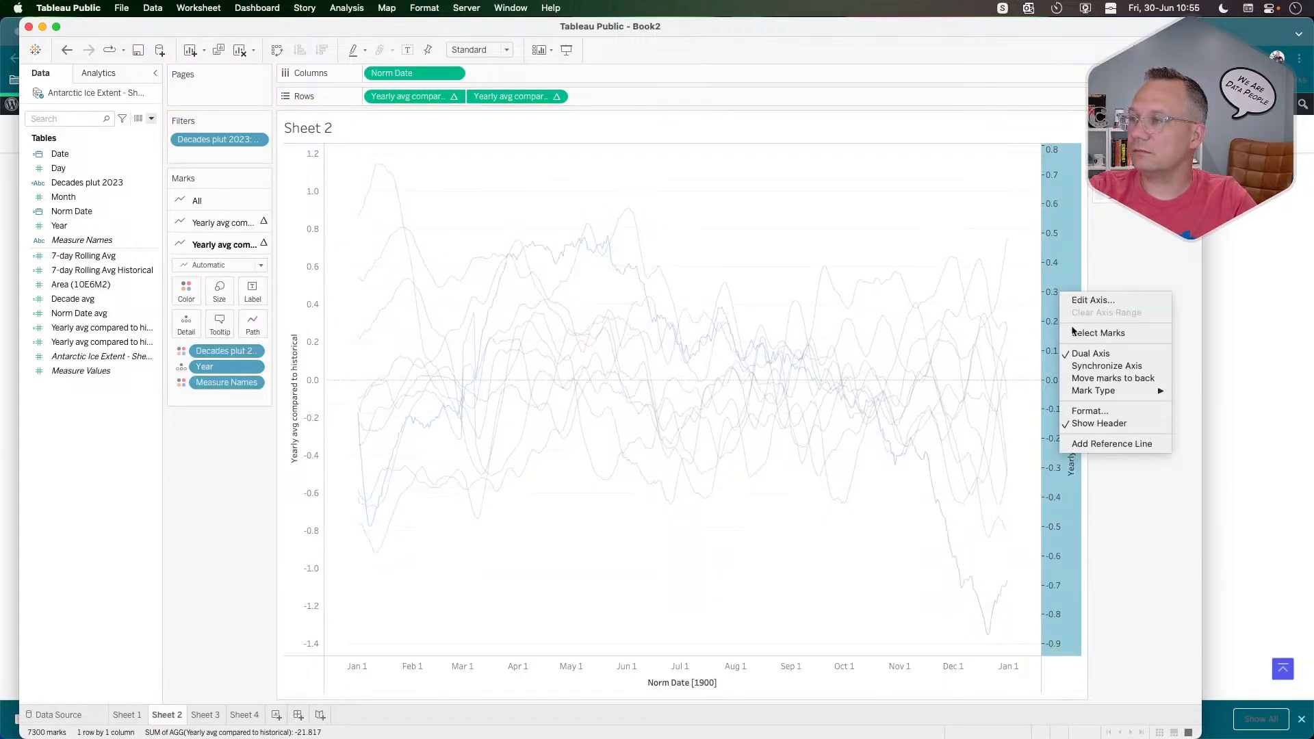
{"action": "left_click", "coordinate": [1093, 365]}
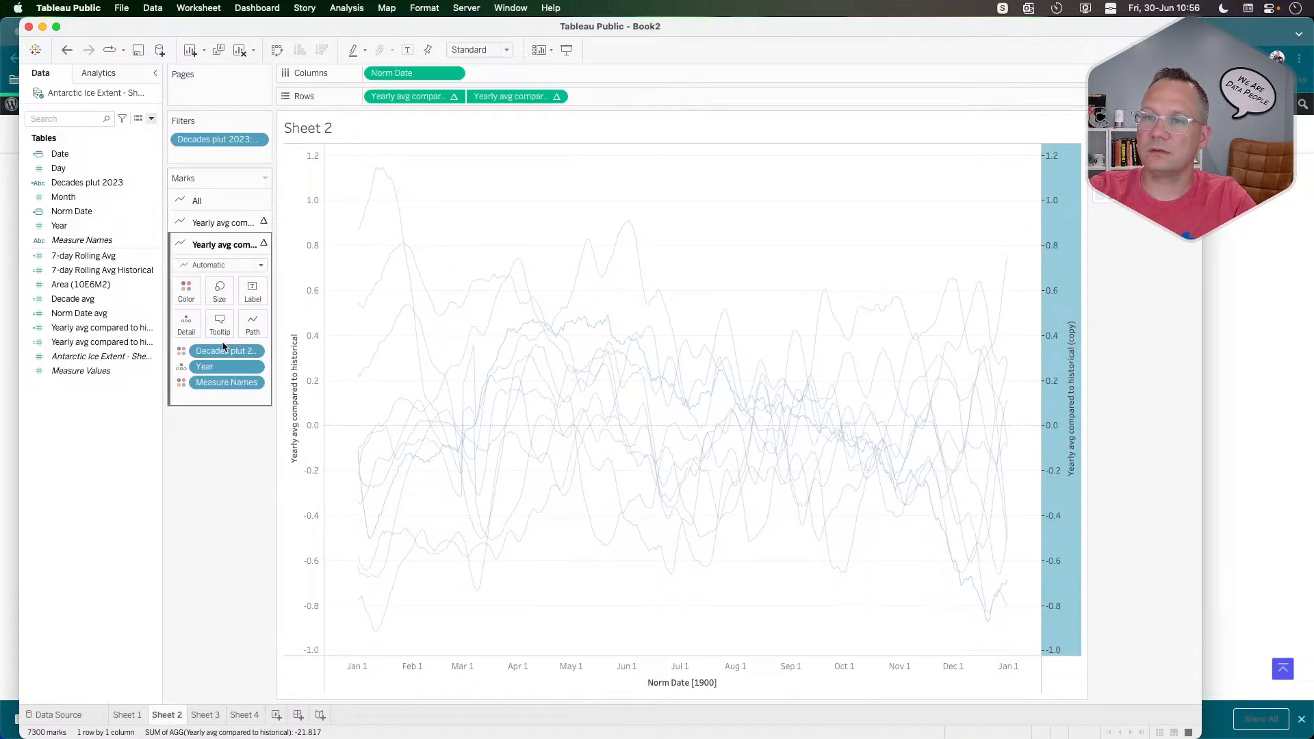
Remove the Decades plut 2023 color field from all marks on Sheet 2.
{"action": "left_click", "coordinate": [223, 203]}
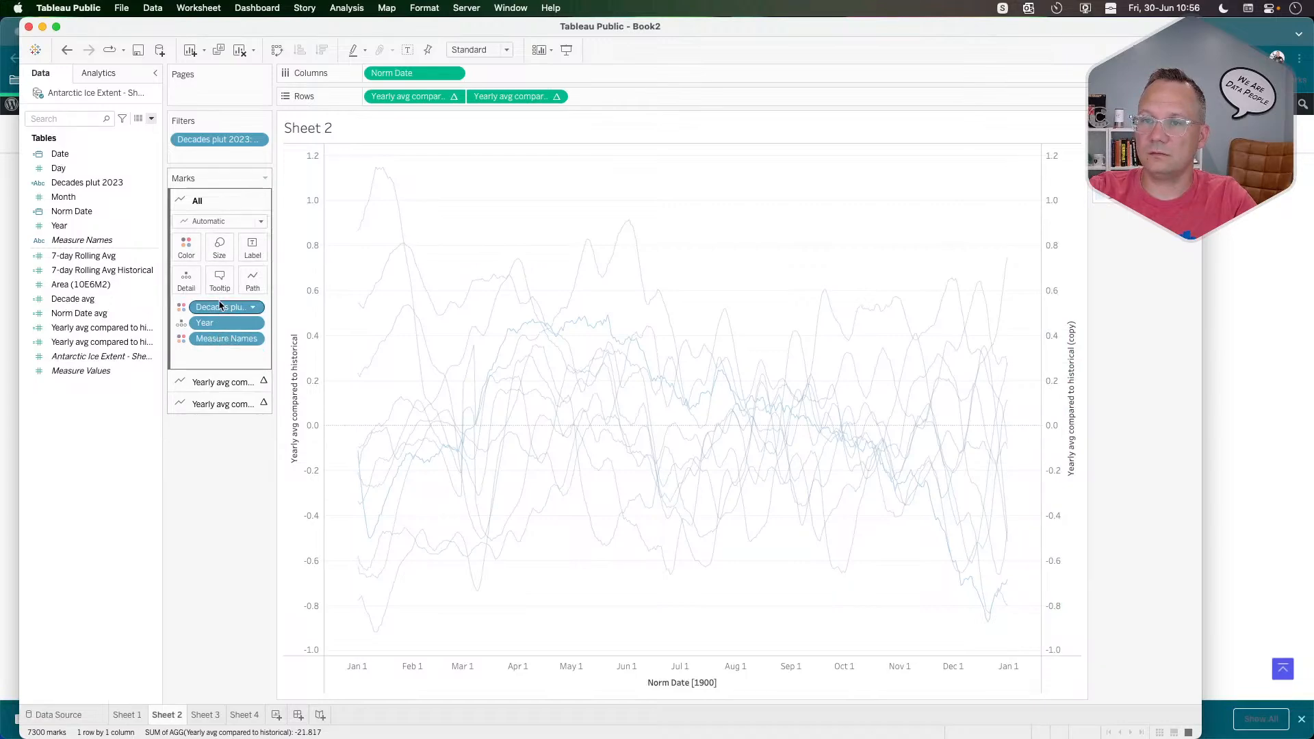
{"action": "left_click_drag", "start_coordinate": [222, 307], "coordinate": [211, 526]}
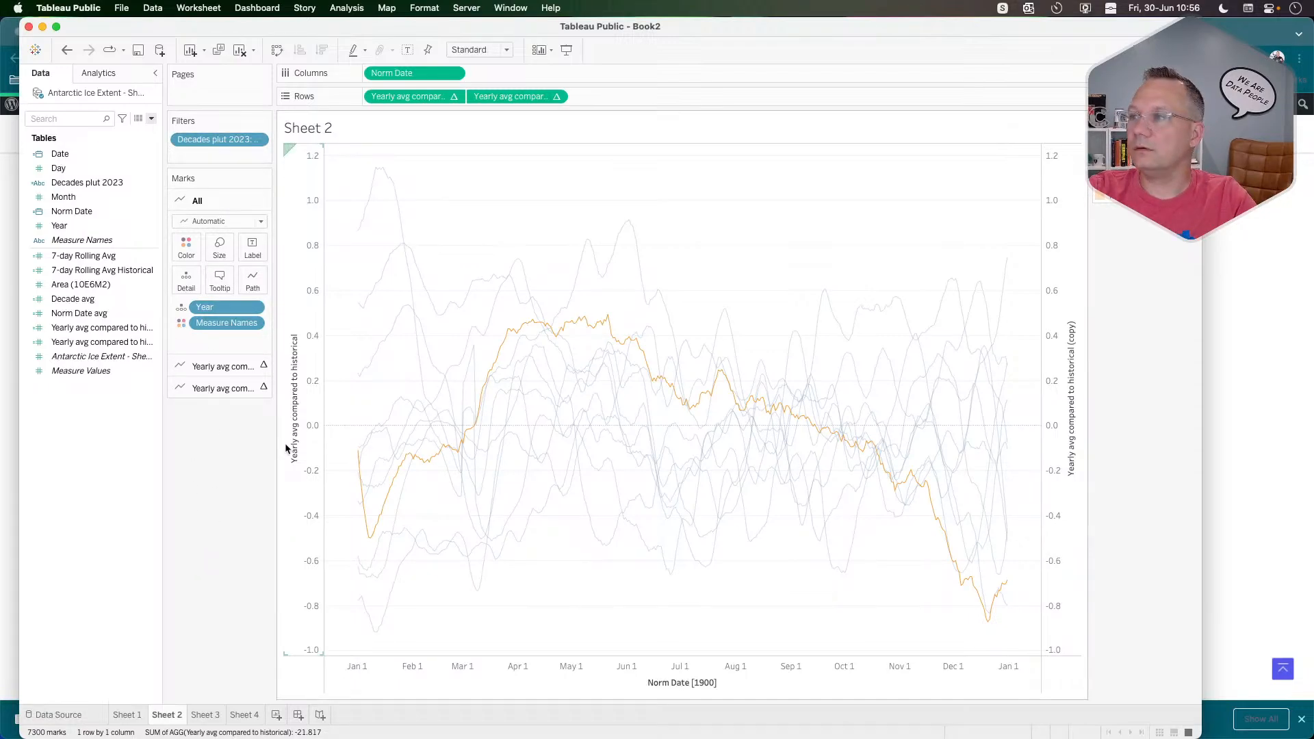
Switch to Chrome to examine the embedded target ice extent chart further down the Workout Wednesday page, and return to Tableau Public.
{"action": "key", "text": "super+Tab"}
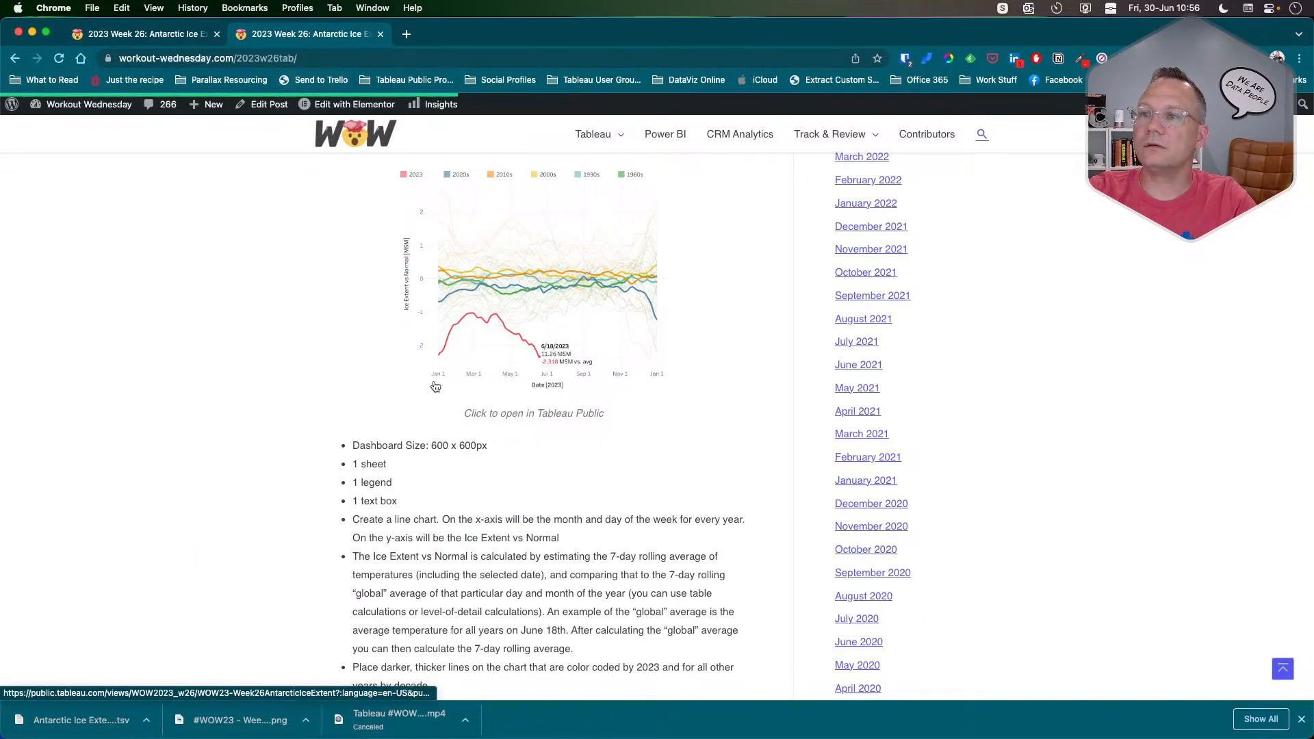
{"action": "scroll", "coordinate": [528, 363], "scroll_direction": "down", "scroll_amount": 15}
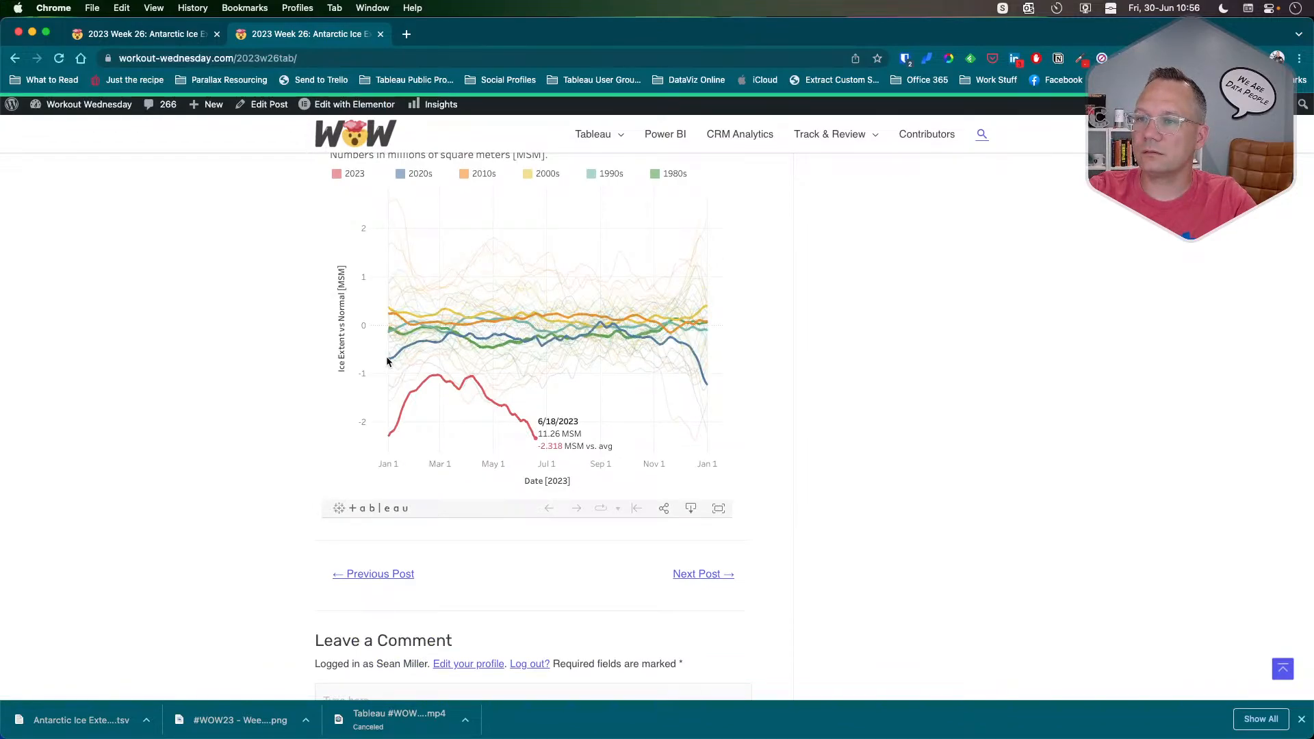
{"action": "mouse_move", "coordinate": [387, 358]}
{"action": "key", "text": "super+Tab"}
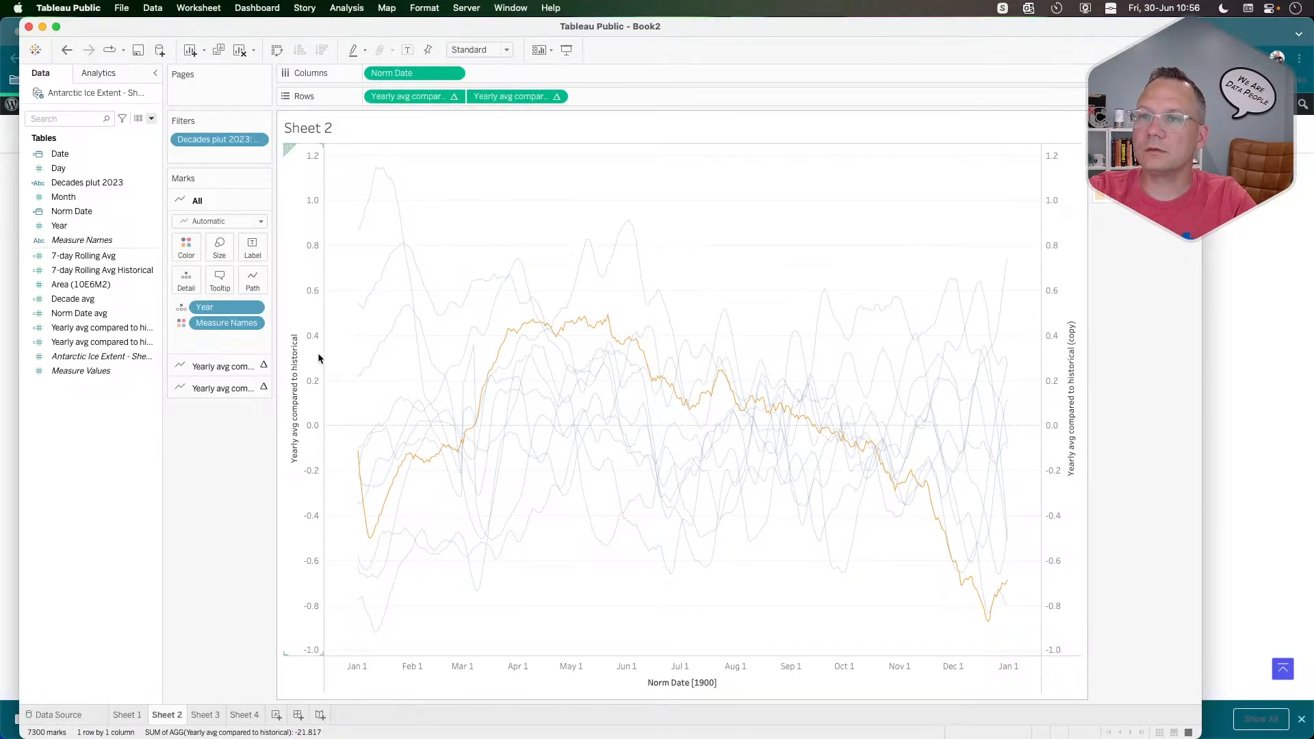
{"action": "key", "text": "super+Tab"}
{"action": "key", "text": "super+Tab"}
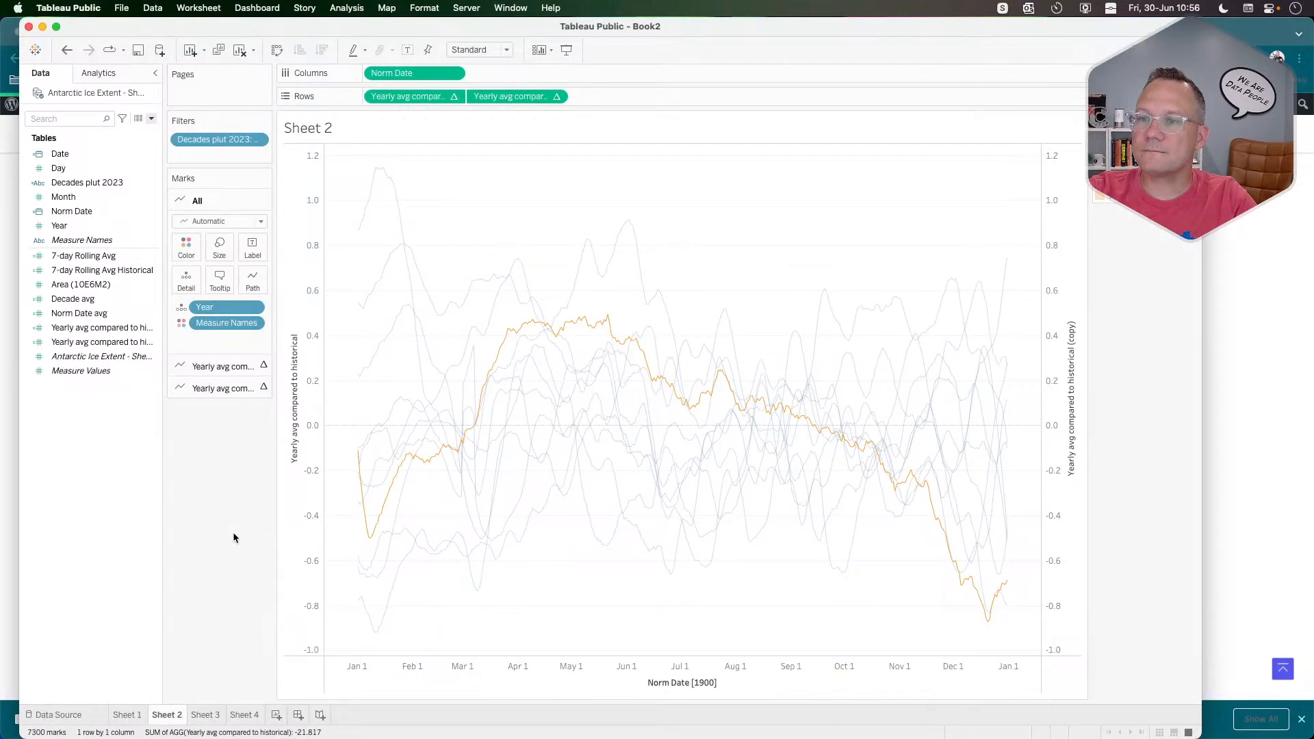
Remove the Decades plut 2023 filter from Sheet 2 and the Measure Names color from all marks.
{"action": "left_click_drag", "start_coordinate": [212, 140], "coordinate": [188, 560]}
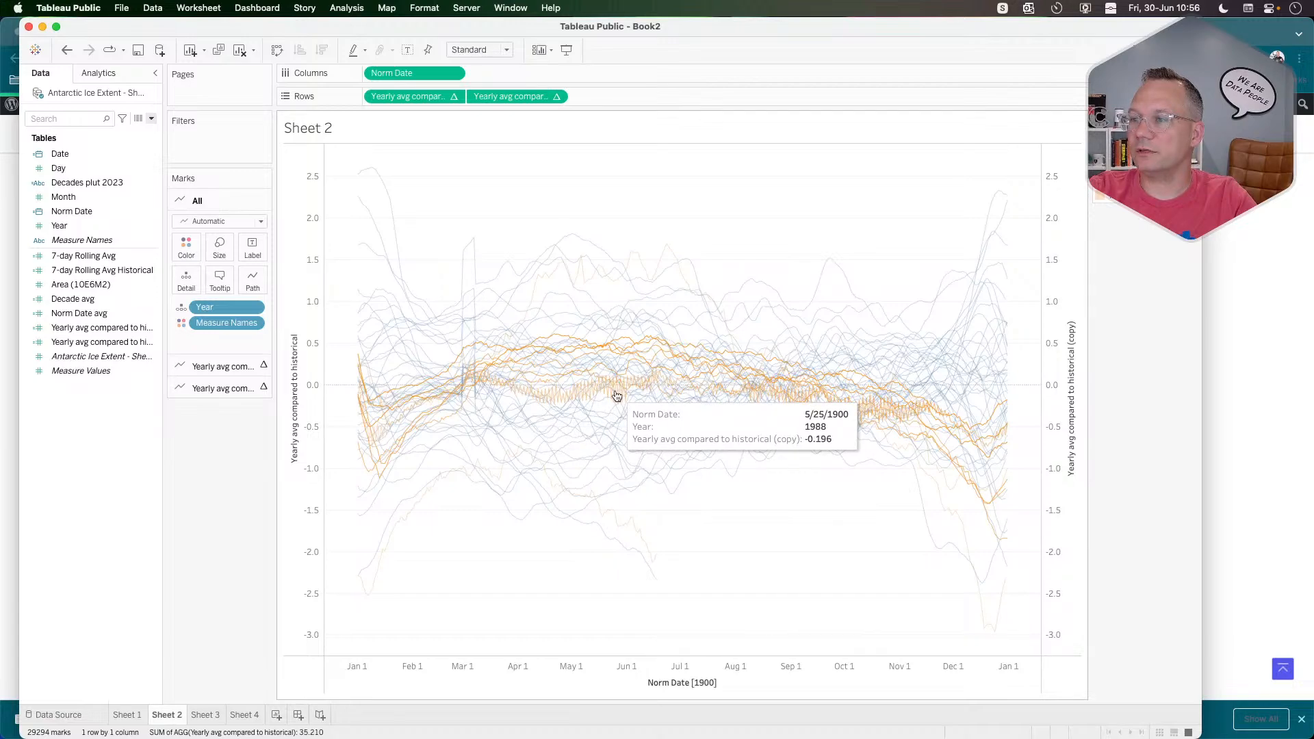
{"action": "key", "text": "super+Tab"}
{"action": "key", "text": "super+Tab"}
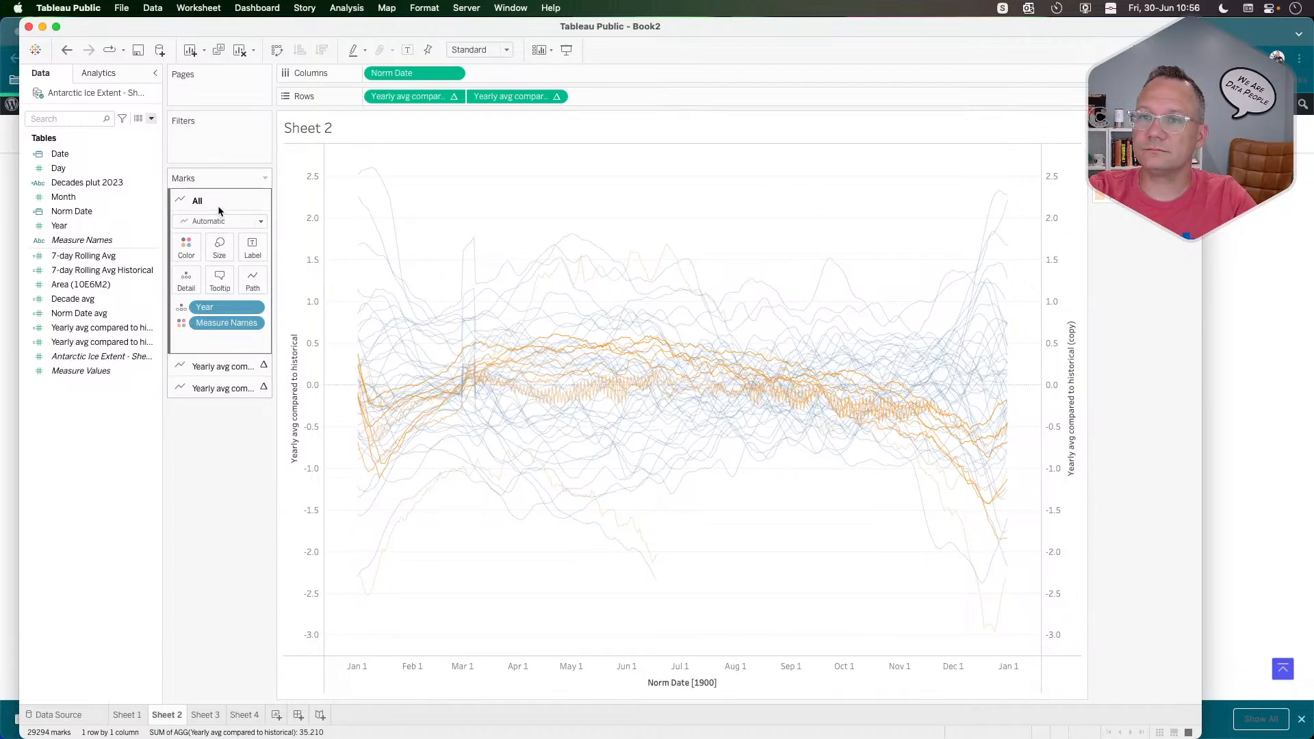
{"action": "left_click_drag", "start_coordinate": [219, 323], "coordinate": [217, 522]}
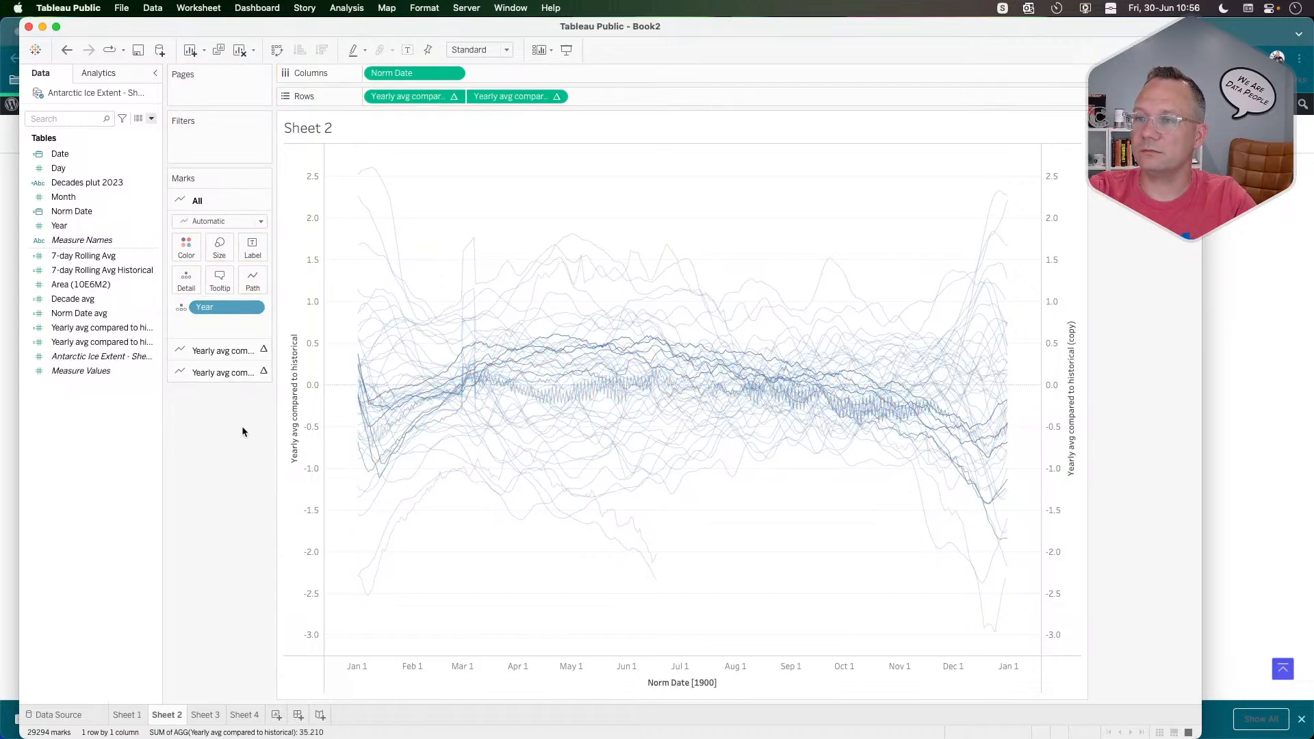
Inspect the jagged decade comparison line and its Year field options, comparing the lines with the target chart's decade legend in Chrome.
{"action": "mouse_move", "coordinate": [557, 400]}
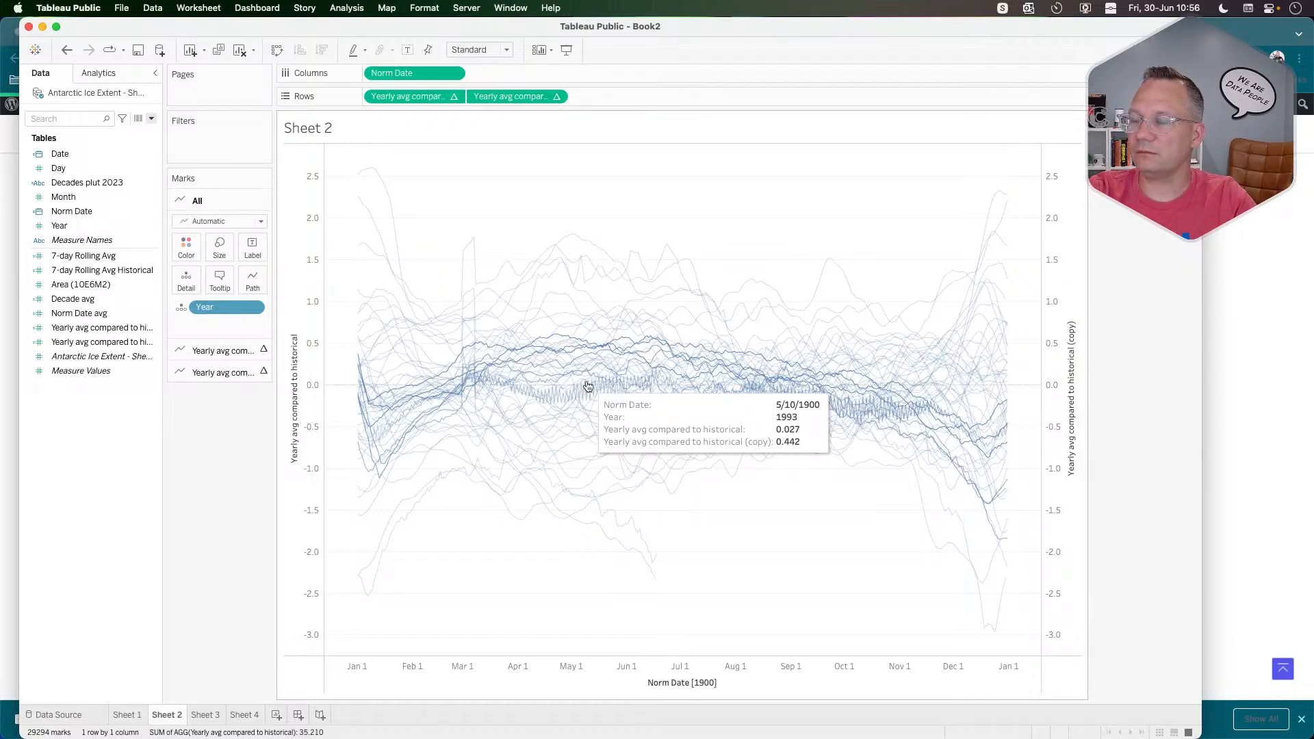
{"action": "left_click", "coordinate": [584, 398]}
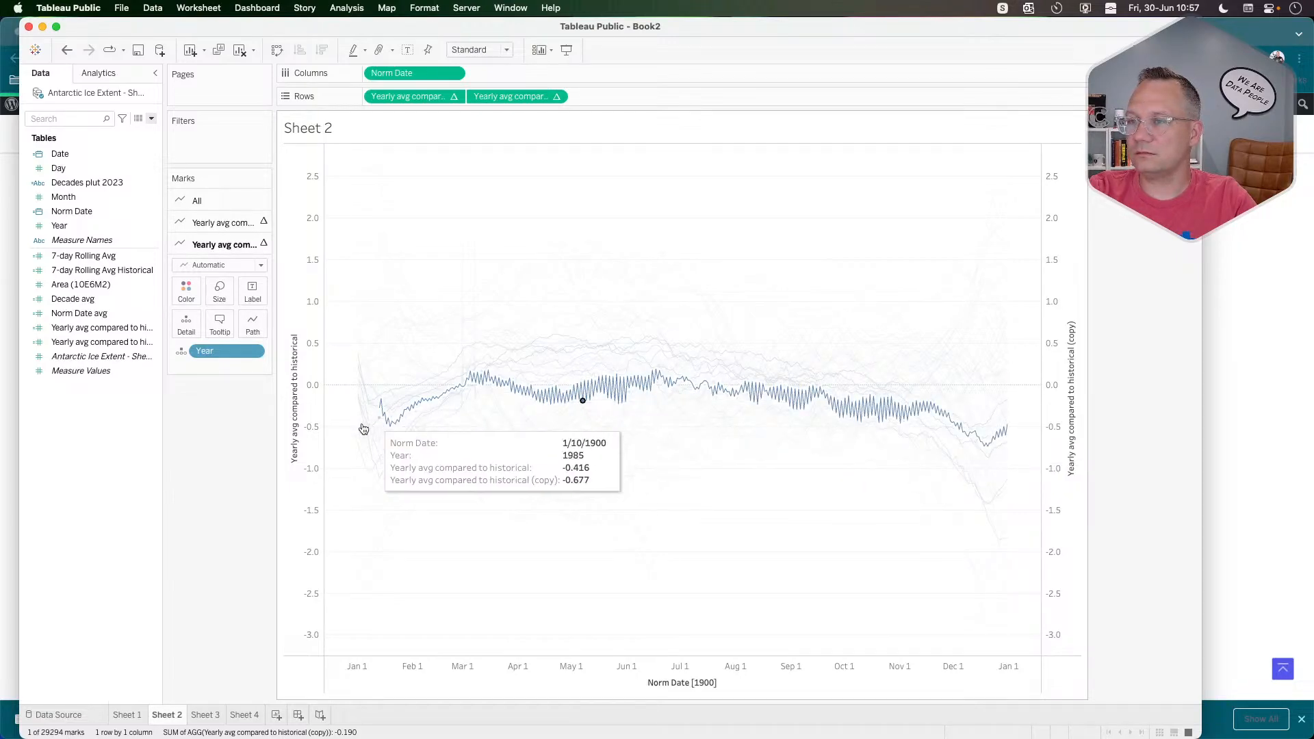
{"action": "key", "text": "super+Tab"}
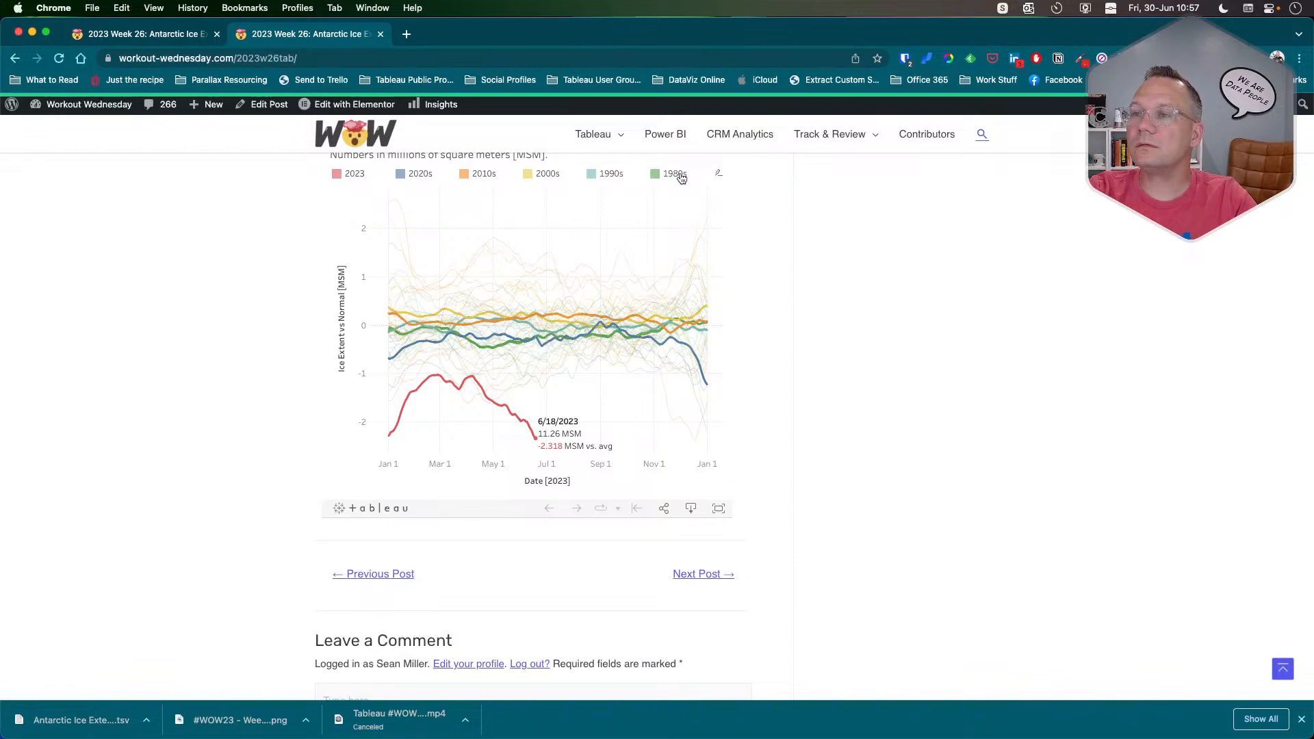
{"action": "key", "text": "super+Tab"}
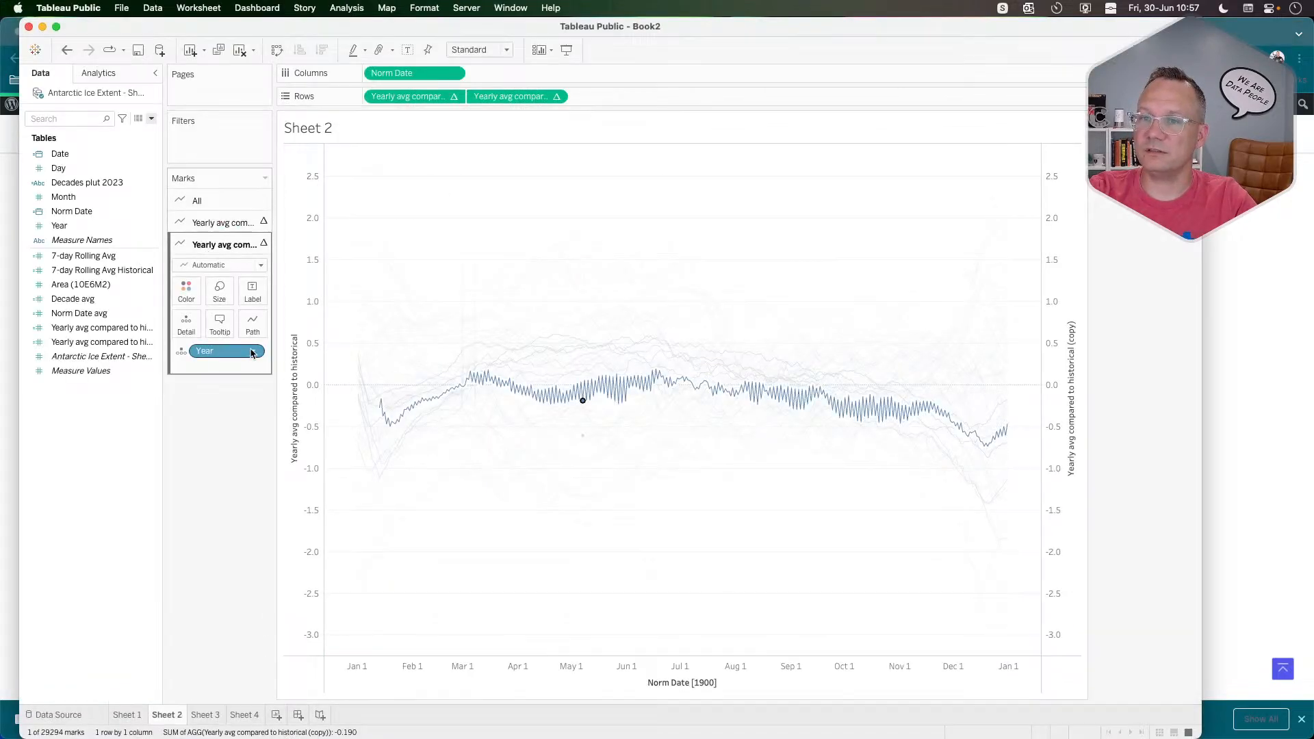
{"action": "key", "text": "super+Tab"}
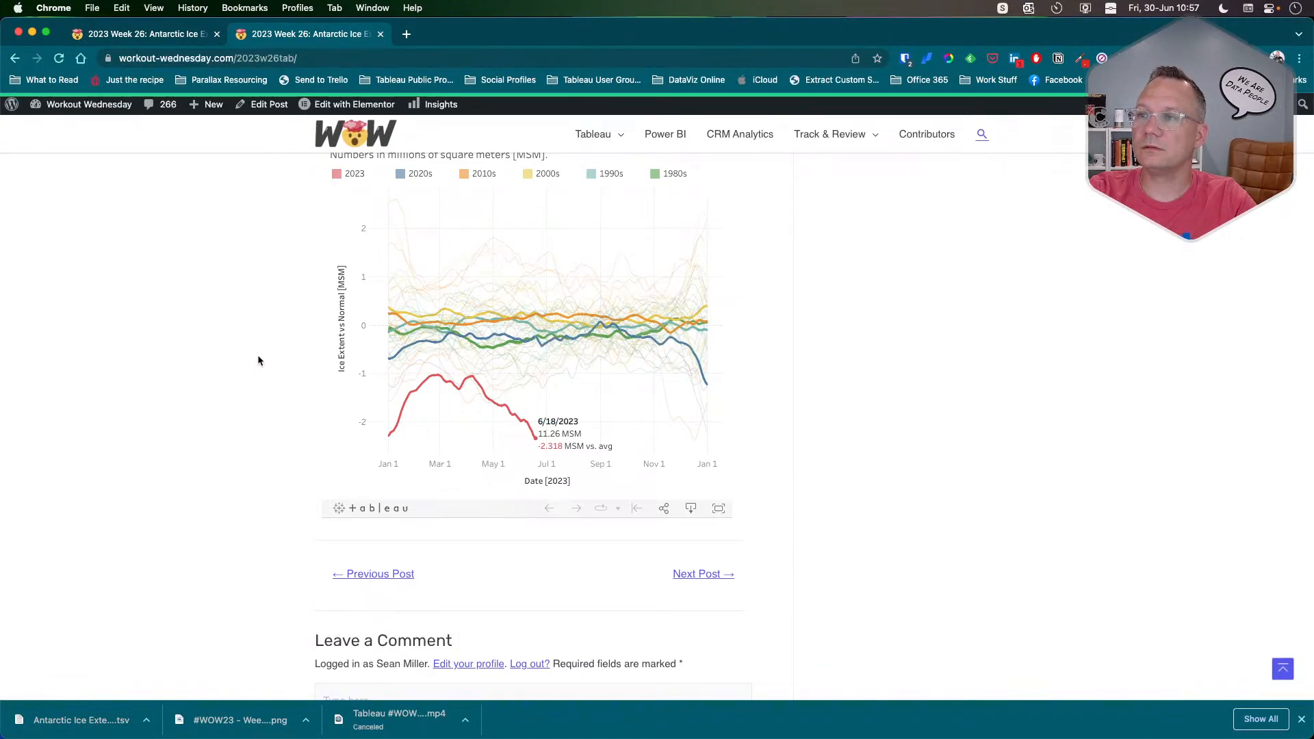
{"action": "key", "text": "super+Tab"}
{"action": "left_click", "coordinate": [256, 352]}
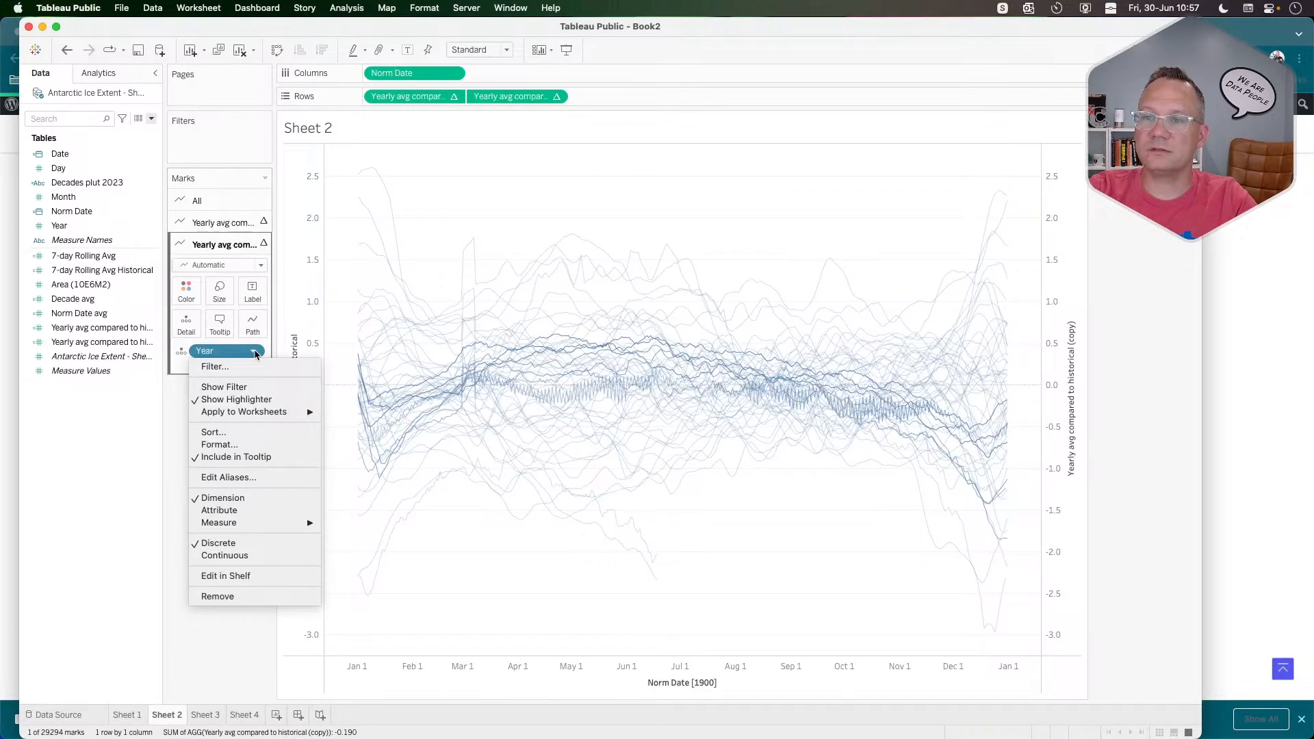
{"action": "left_click", "coordinate": [256, 353]}
Add a data source filter on Area (10E6M2) that keeps only non-null values.
{"action": "left_click", "coordinate": [153, 8]}
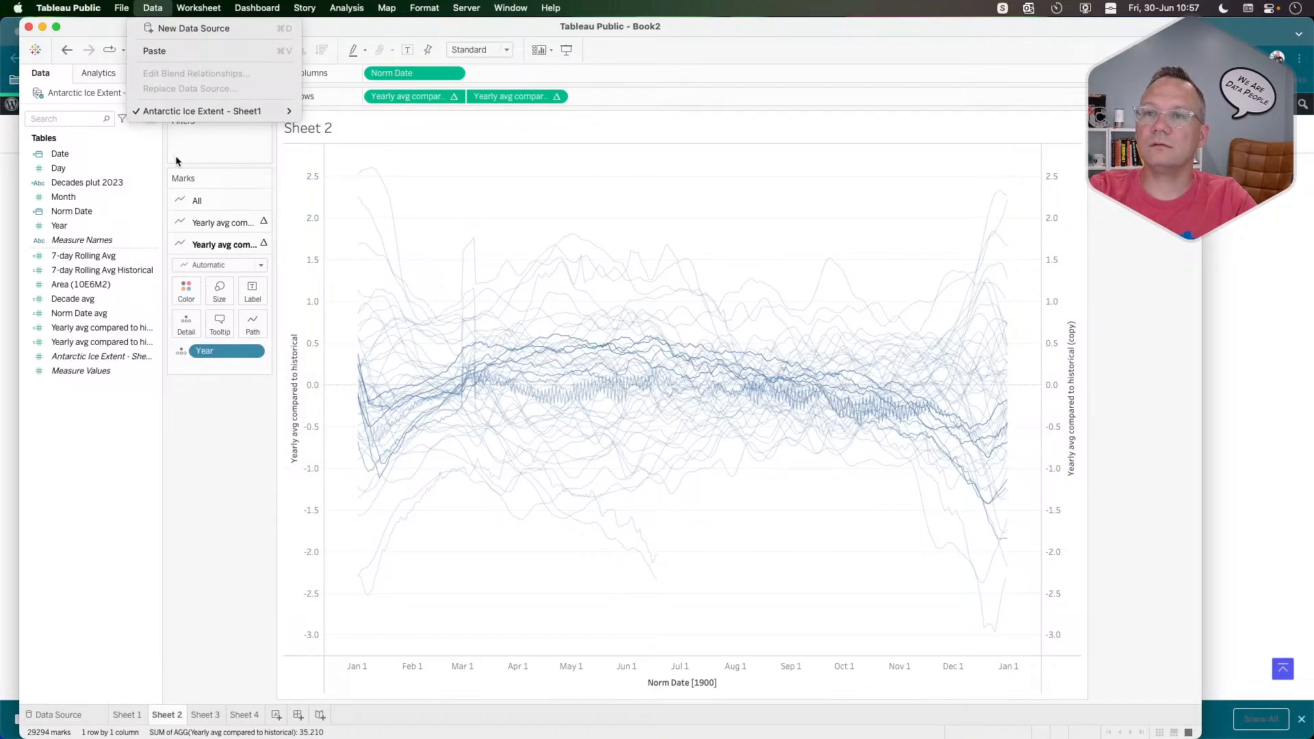
{"action": "mouse_move", "coordinate": [205, 111]}
{"action": "mouse_move", "coordinate": [368, 265]}
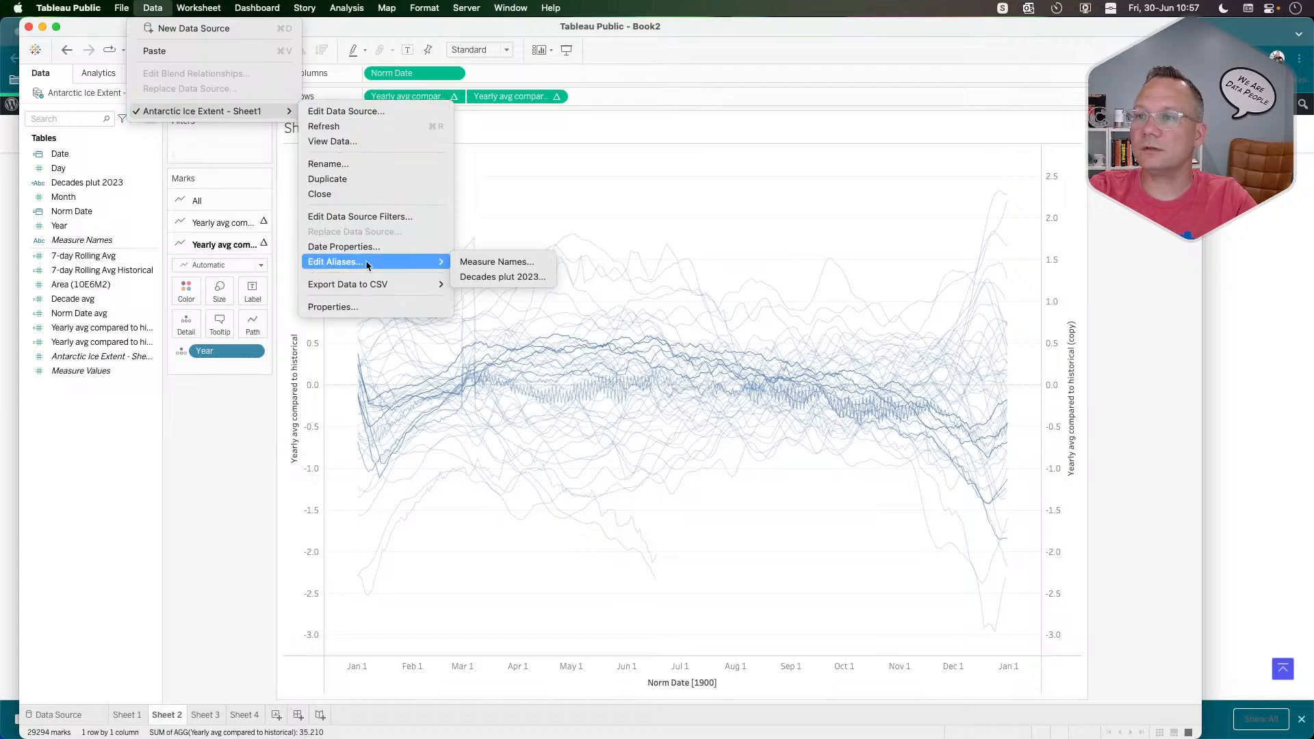
{"action": "left_click", "coordinate": [360, 217]}
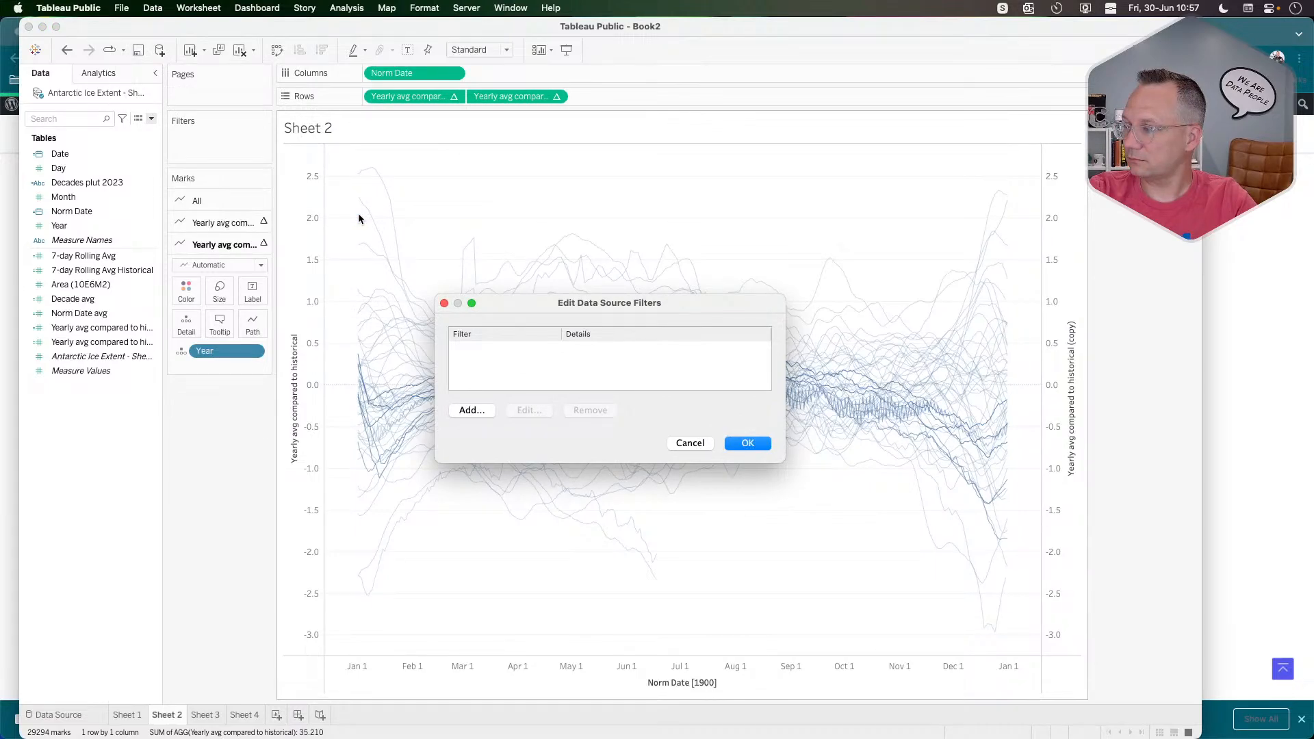
{"action": "left_click", "coordinate": [469, 411]}
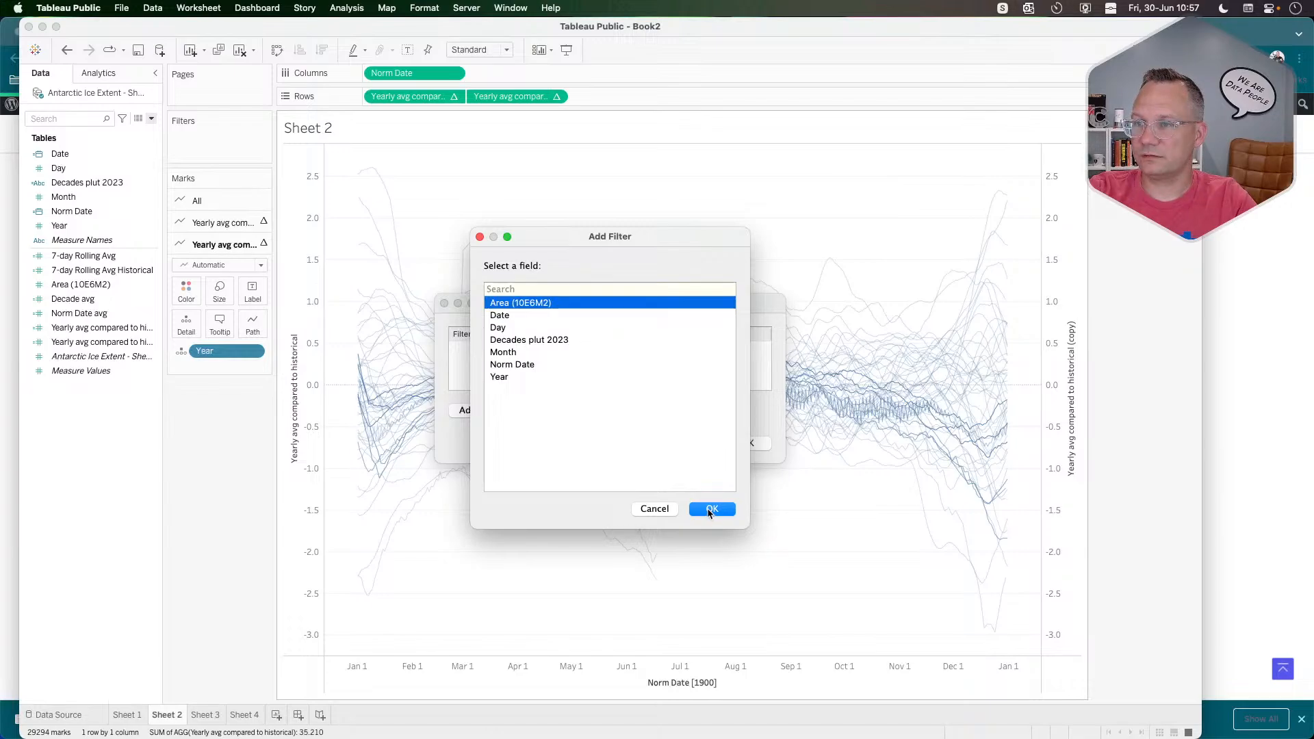
{"action": "left_click", "coordinate": [709, 511]}
{"action": "left_click", "coordinate": [729, 305]}
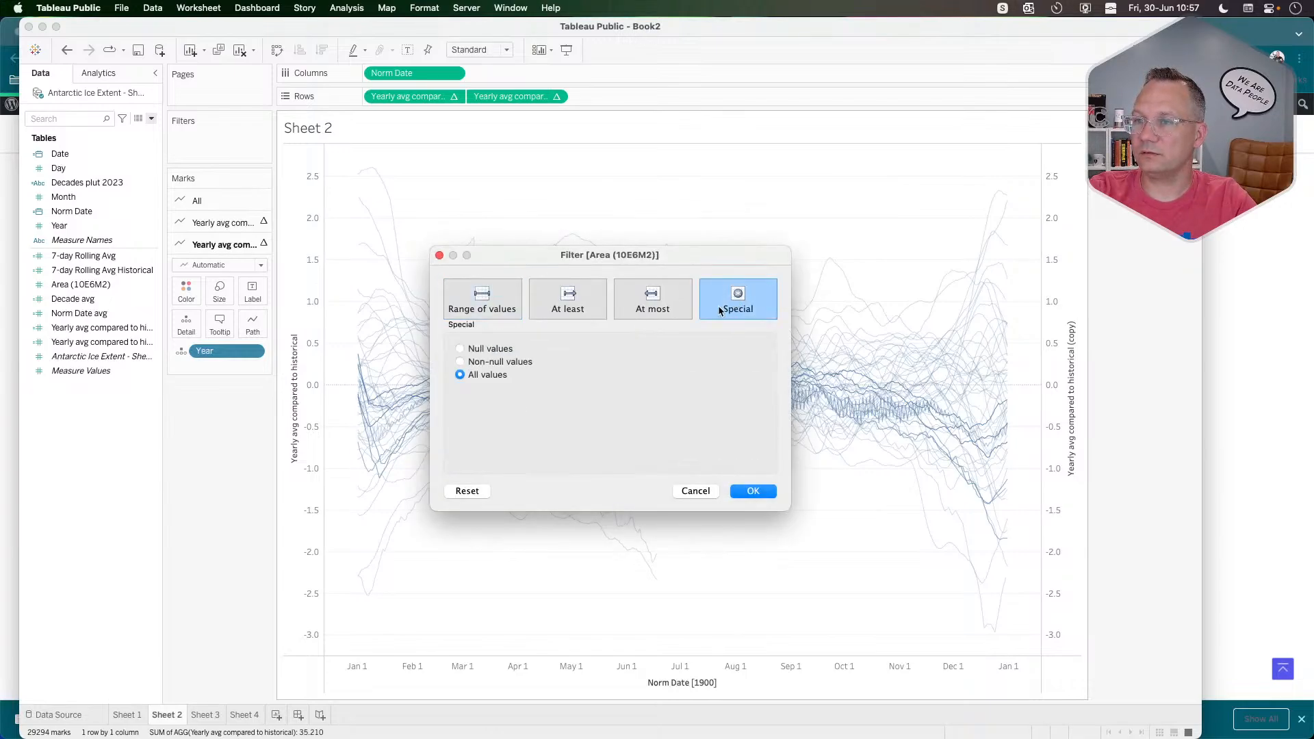
{"action": "left_click", "coordinate": [483, 363]}
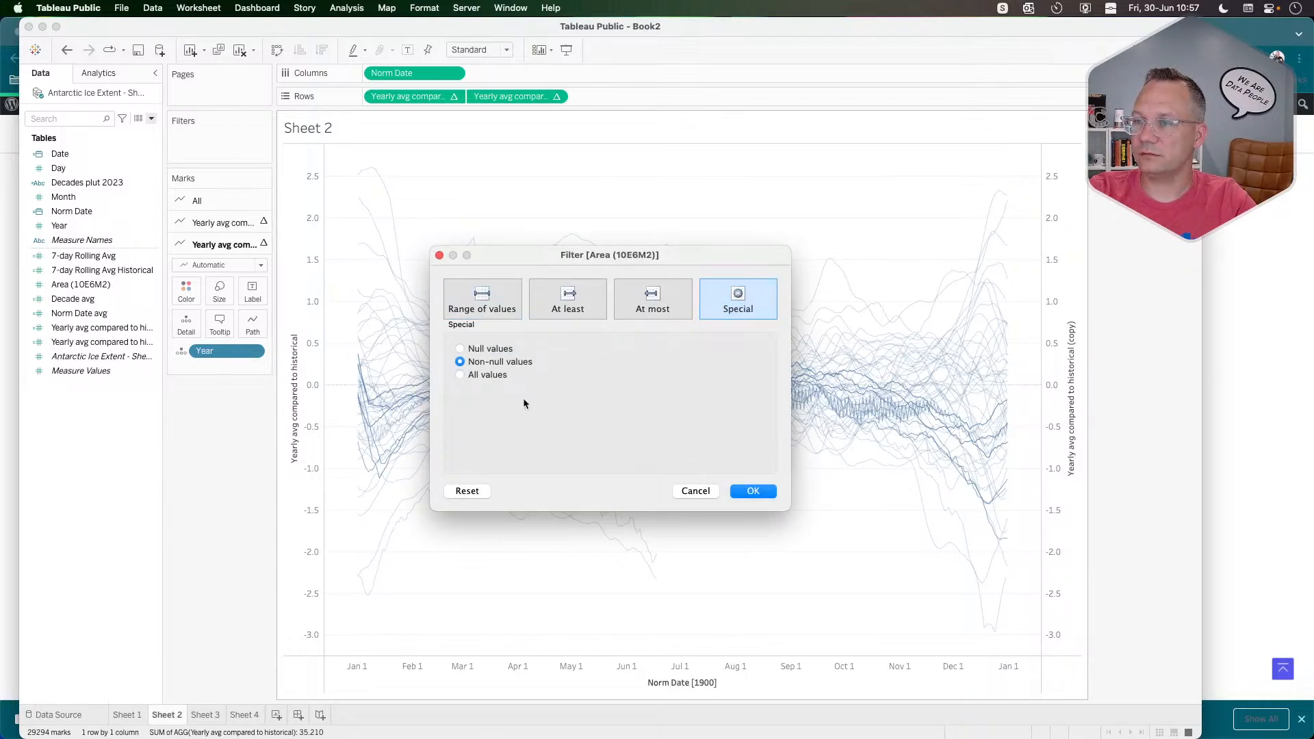
{"action": "left_click", "coordinate": [753, 491]}
{"action": "left_click", "coordinate": [746, 444]}
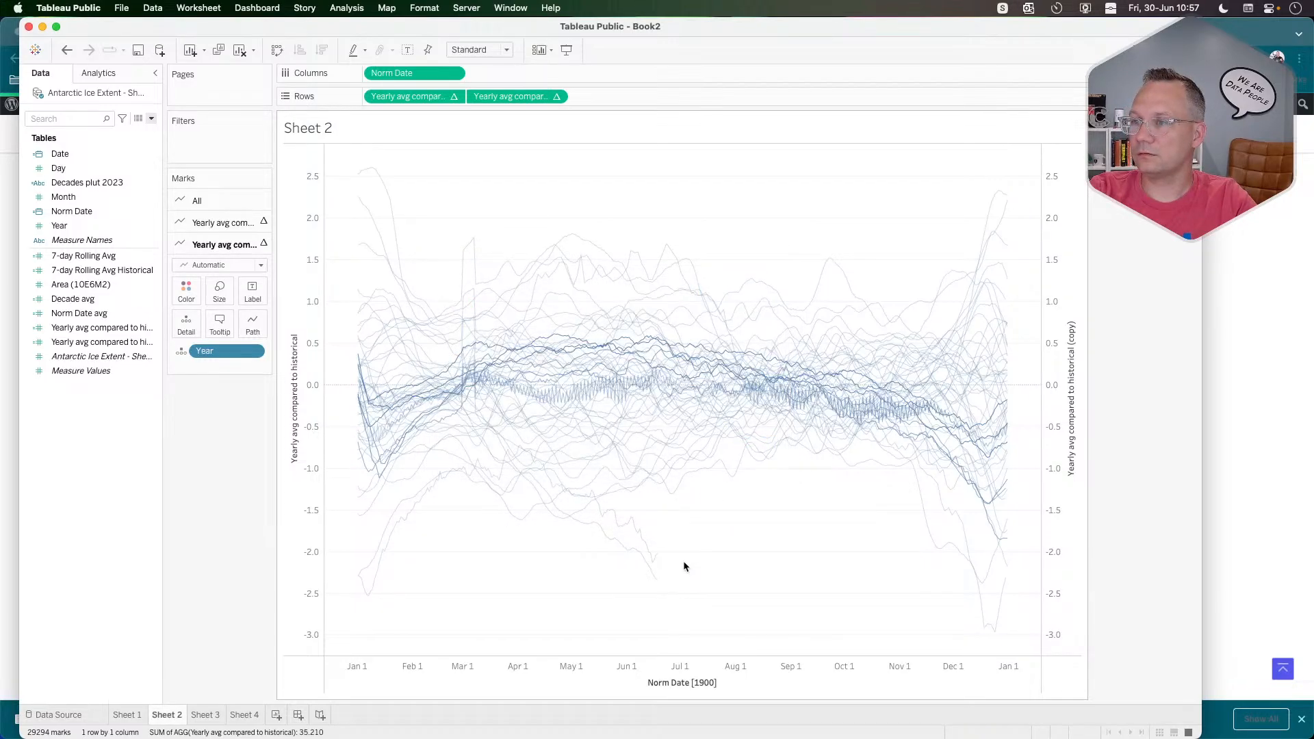
Recheck the jagged line in late April, and color all marks by Decades plut 2023.
{"action": "mouse_move", "coordinate": [550, 394]}
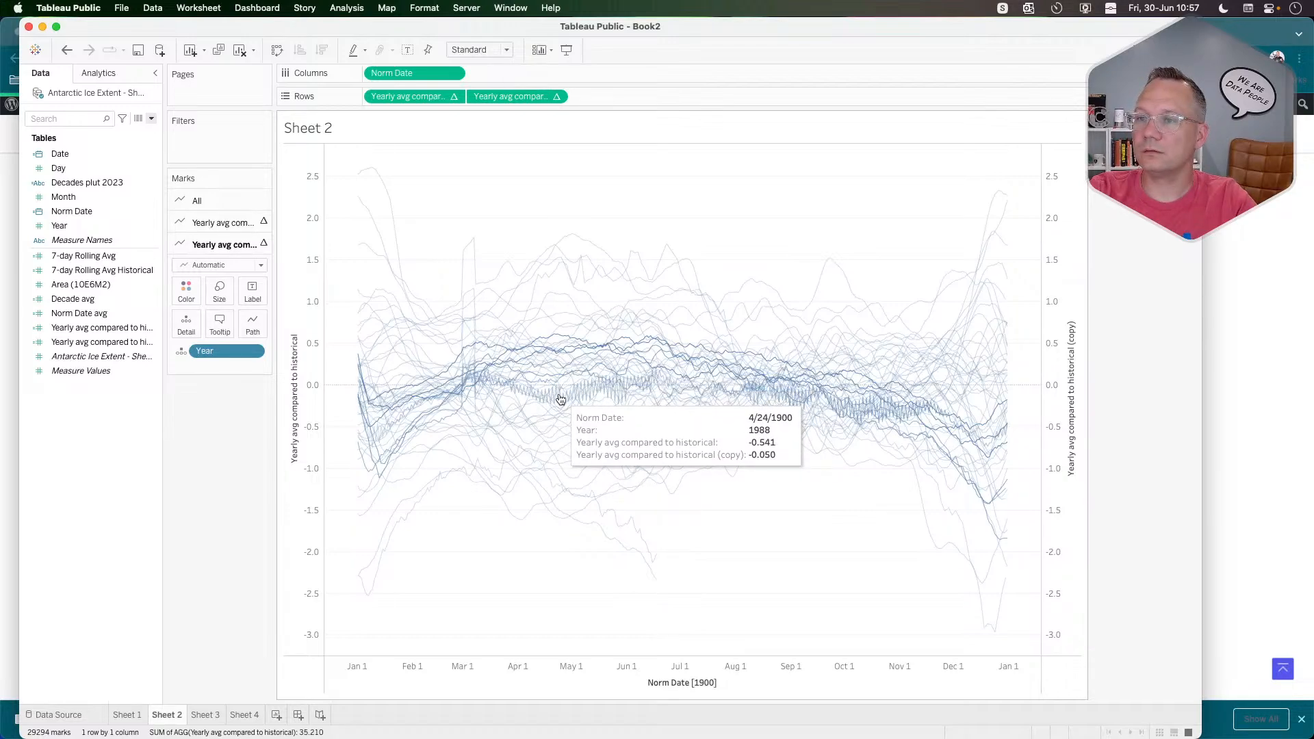
{"action": "left_click", "coordinate": [560, 399]}
{"action": "left_click", "coordinate": [560, 399]}
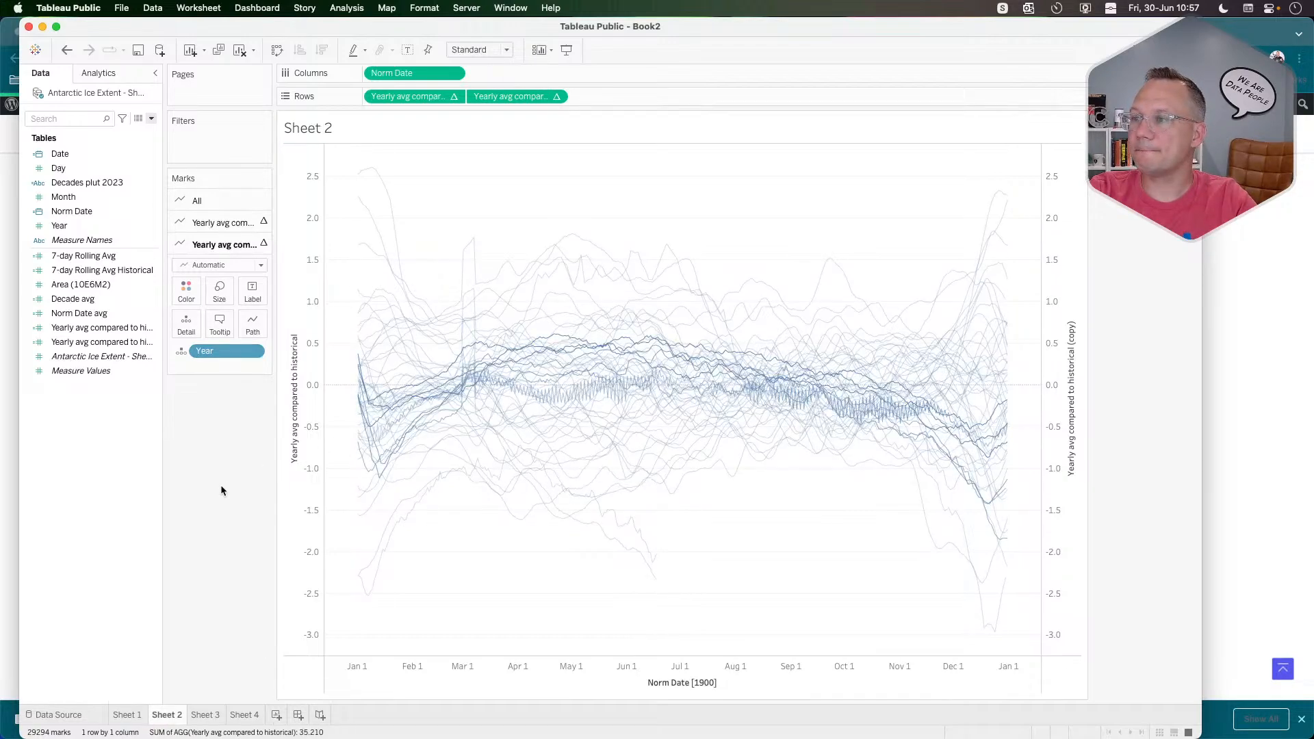
{"action": "left_click", "coordinate": [227, 201]}
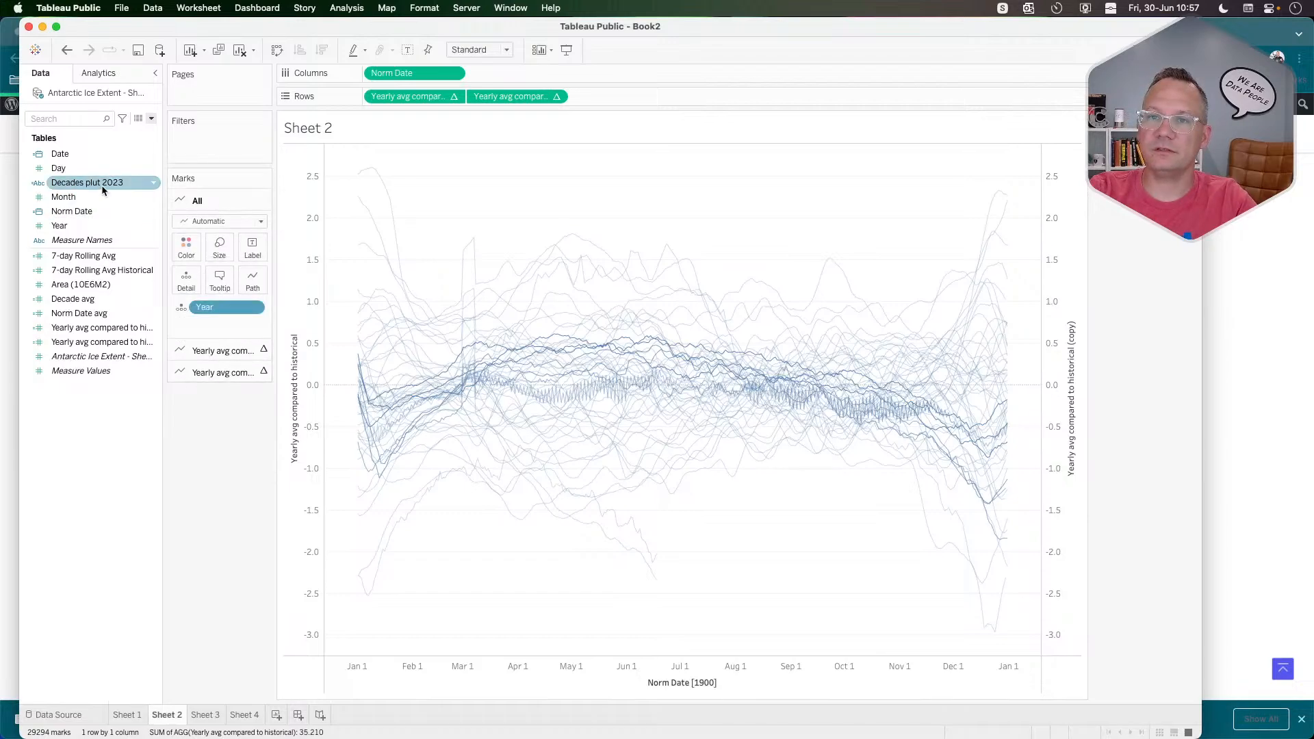
{"action": "left_click_drag", "start_coordinate": [103, 190], "coordinate": [189, 249]}
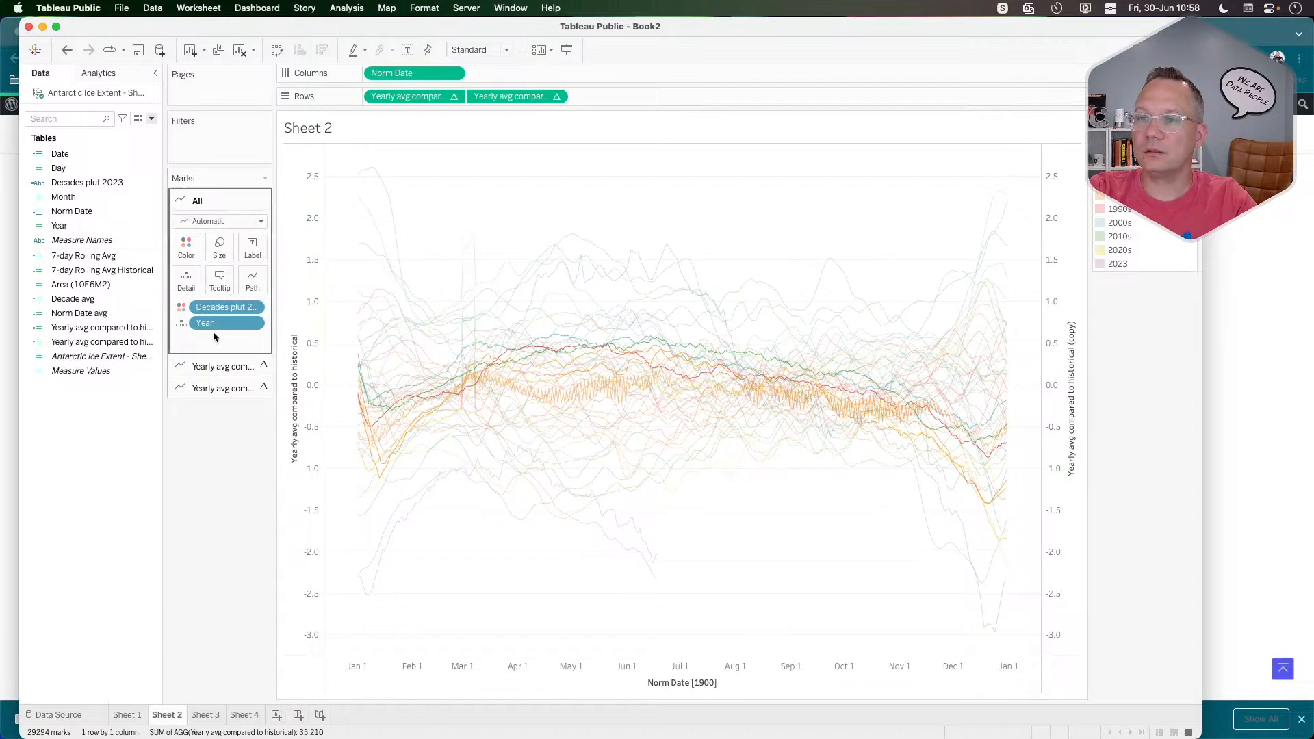
Thicken the lines of the duplicated comparison measure and set their opacity to 100%.
{"action": "left_click", "coordinate": [214, 388]}
{"action": "left_click", "coordinate": [219, 291]}
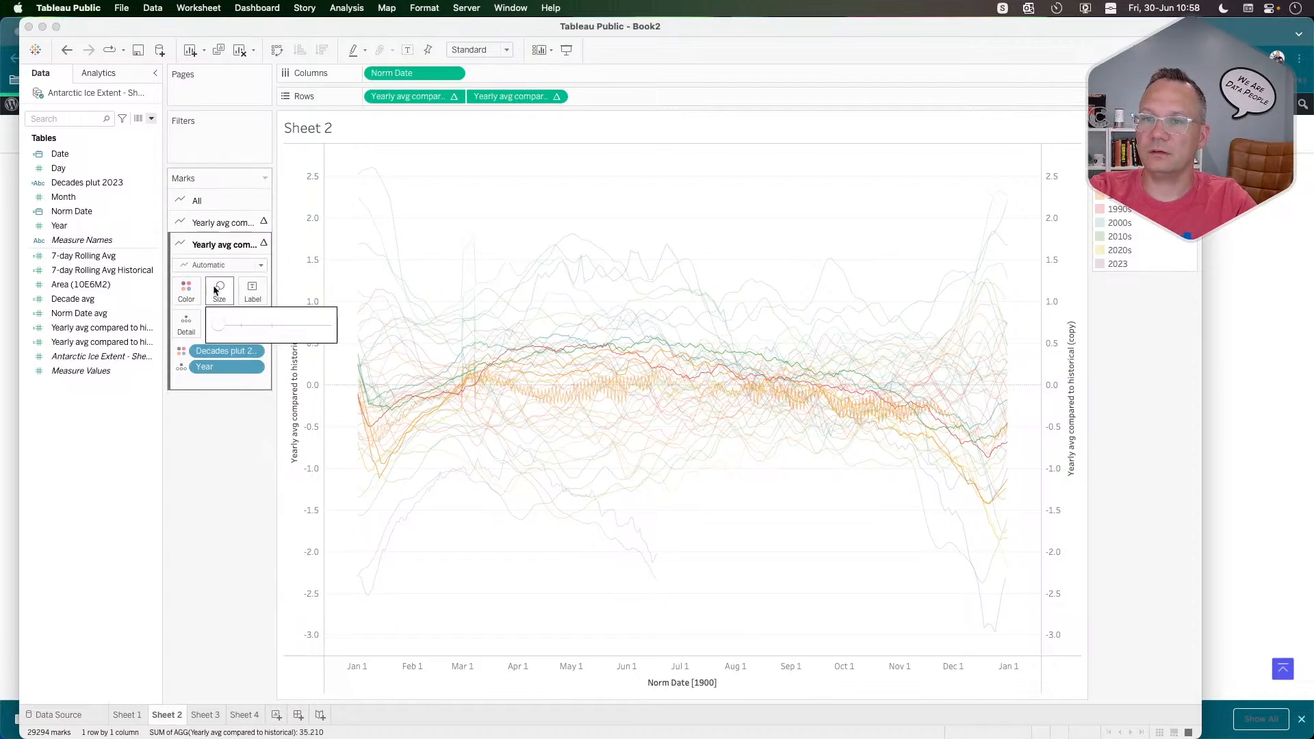
{"action": "left_click", "coordinate": [237, 325]}
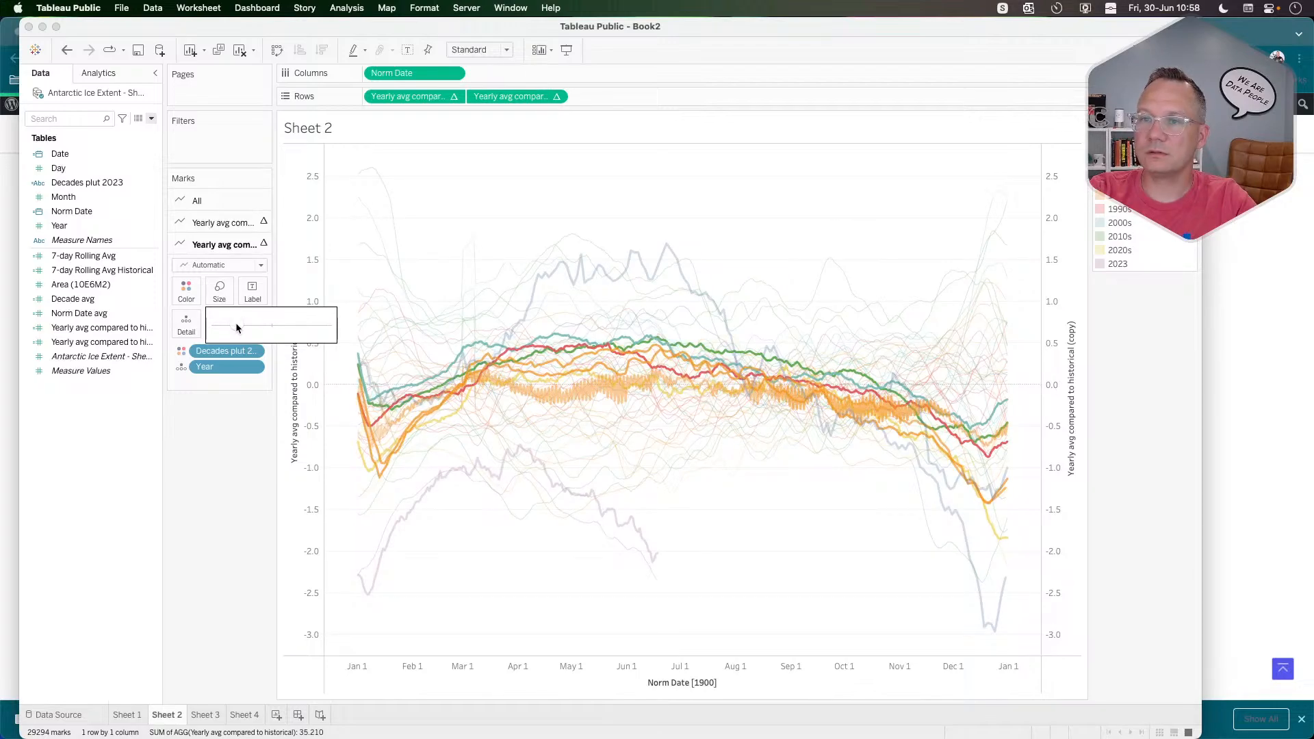
{"action": "left_click", "coordinate": [186, 290]}
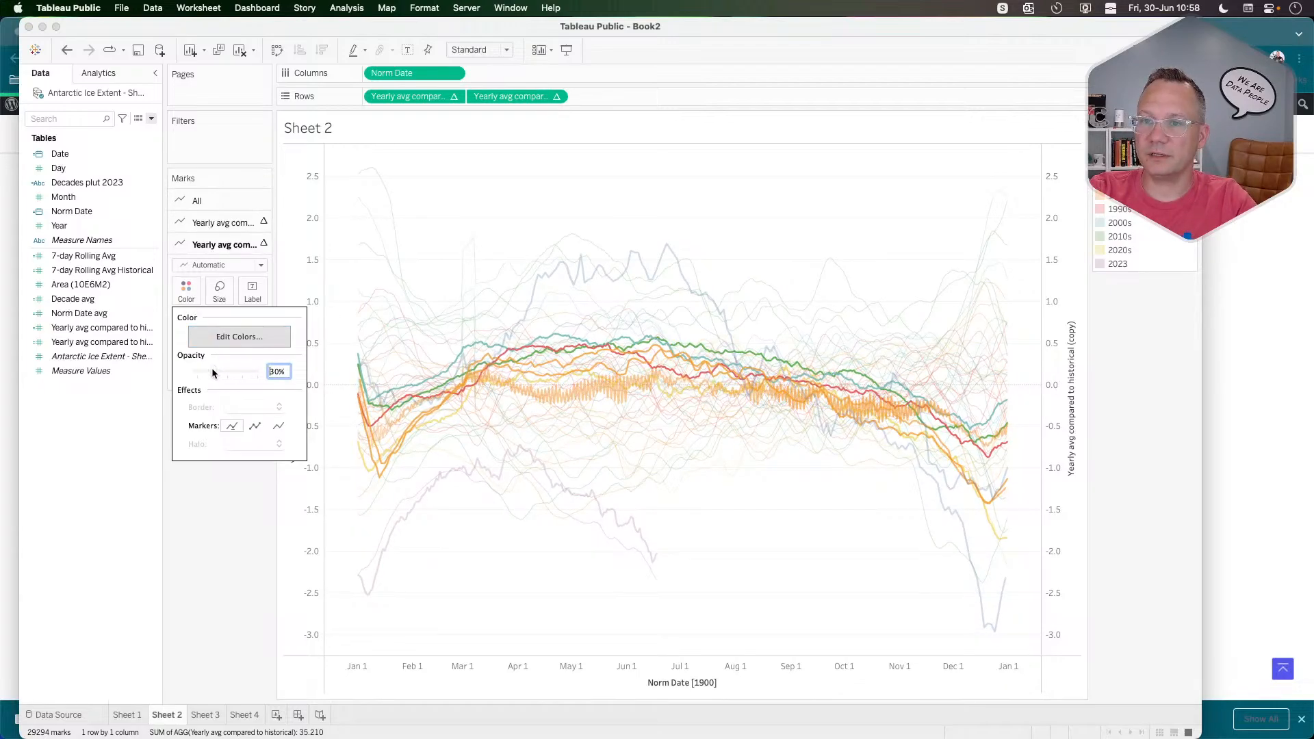
{"action": "left_click_drag", "start_coordinate": [213, 373], "coordinate": [259, 371]}
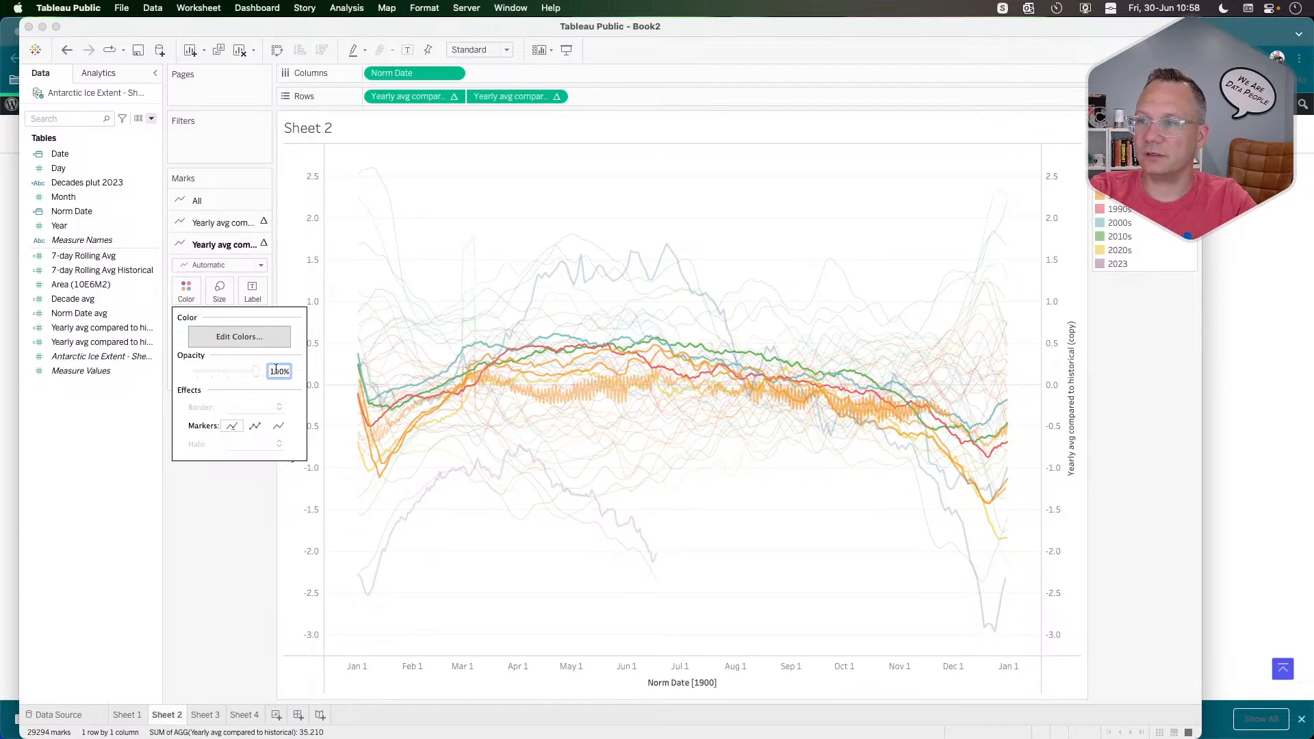
{"action": "left_click", "coordinate": [212, 562]}
Compare the thick decade-colored lines, including the early December dip, with the target chart in Chrome, ending in Tableau Public.
{"action": "key", "text": "super+Tab"}
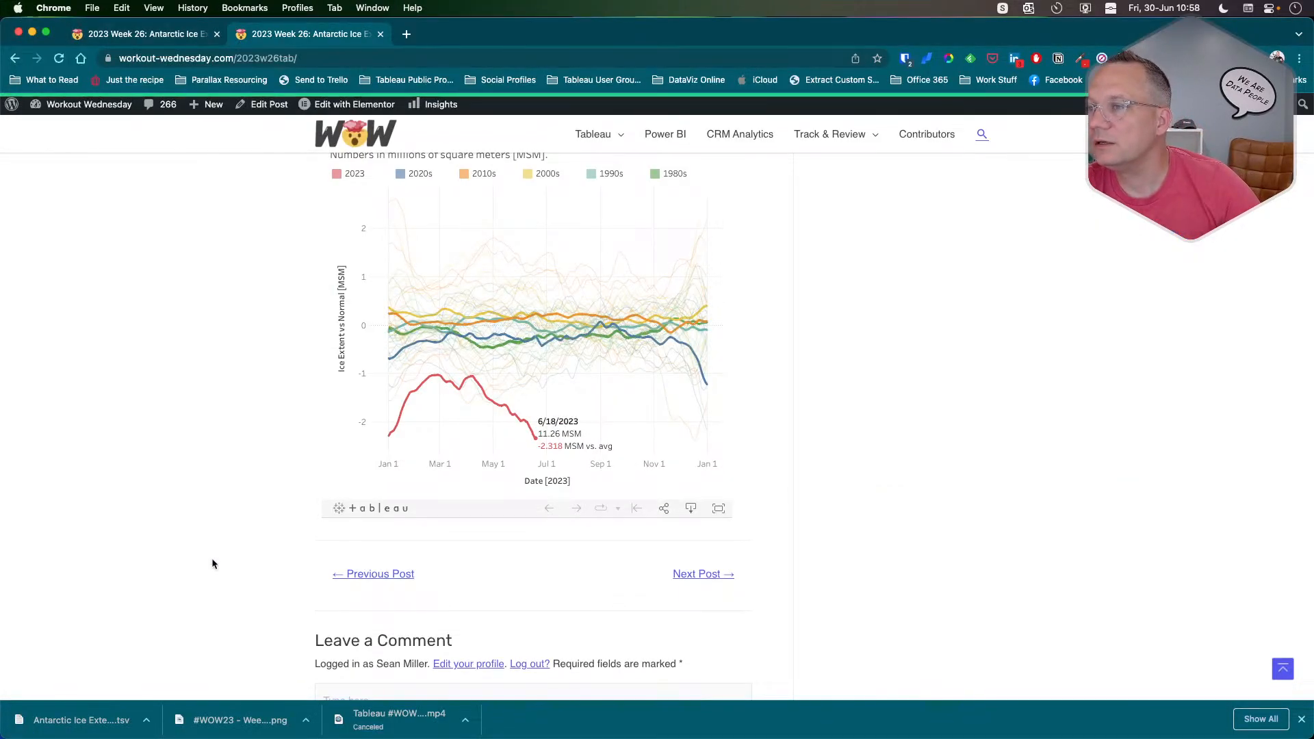
{"action": "key", "text": "super+Tab"}
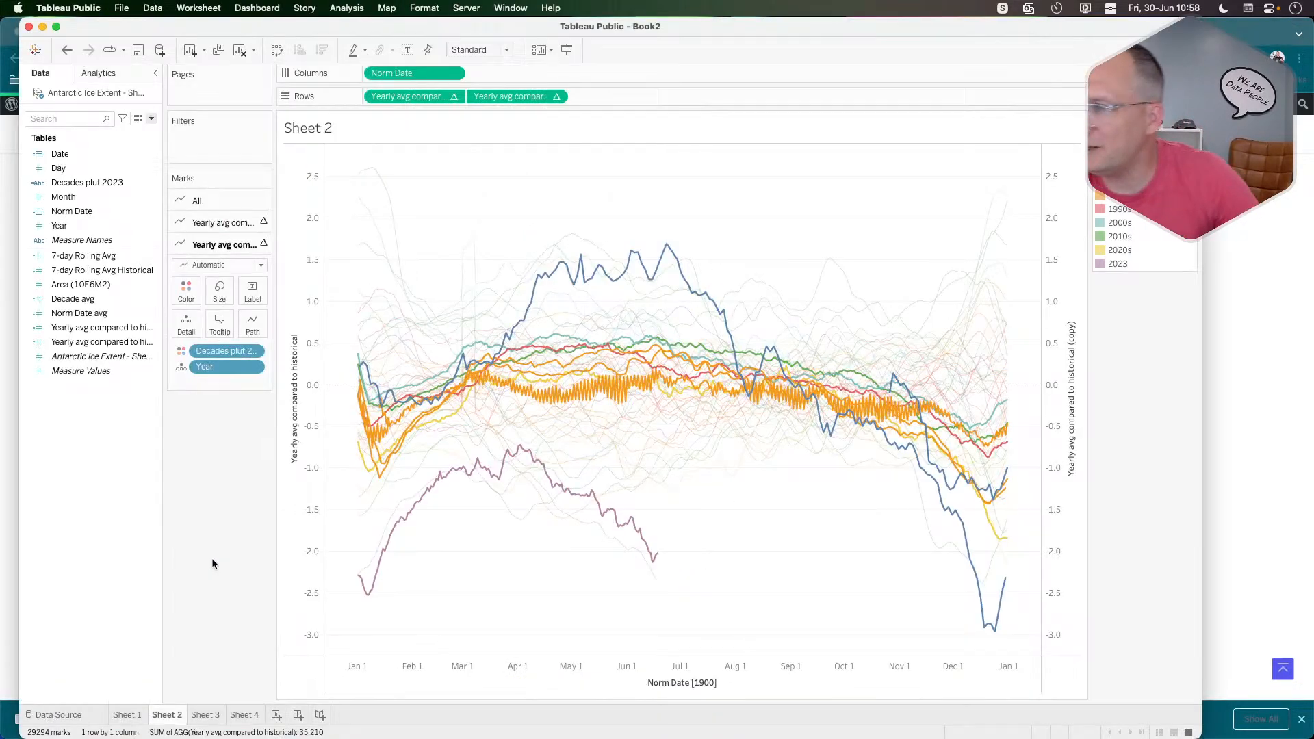
{"action": "mouse_move", "coordinate": [958, 525]}
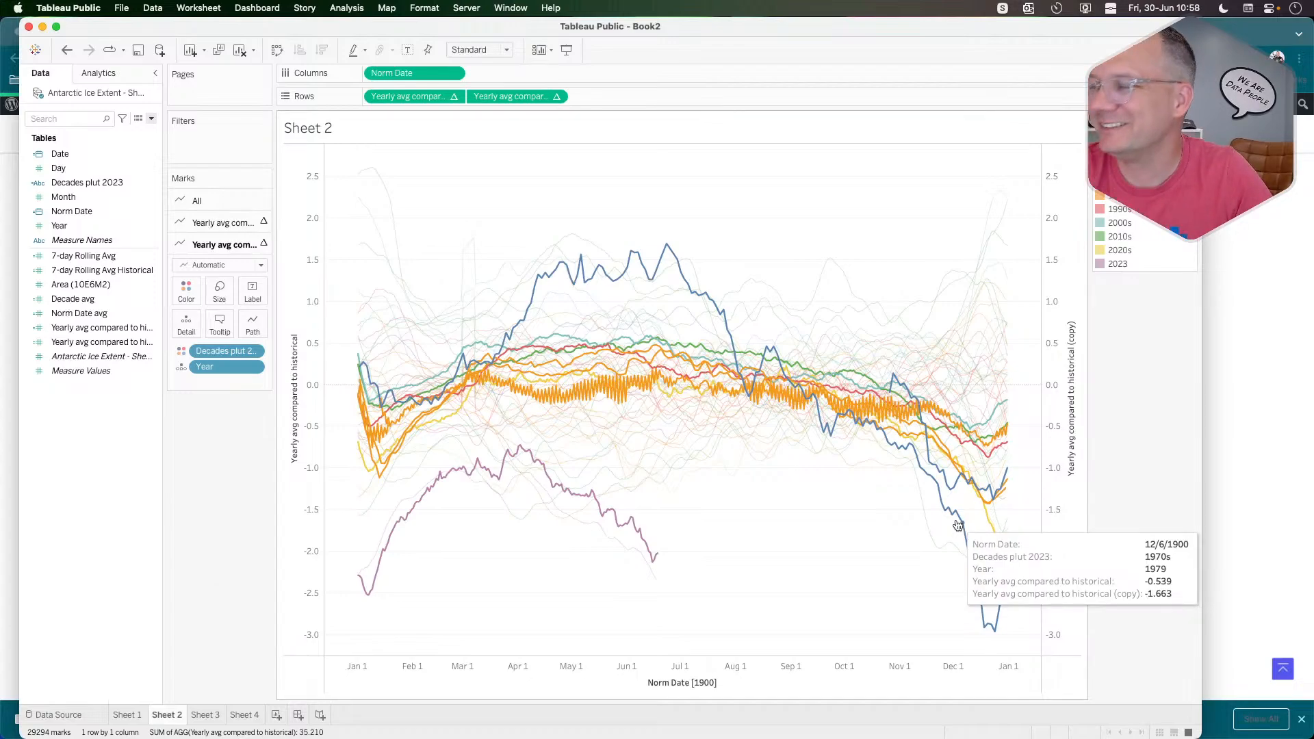
{"action": "key", "text": "super+Tab"}
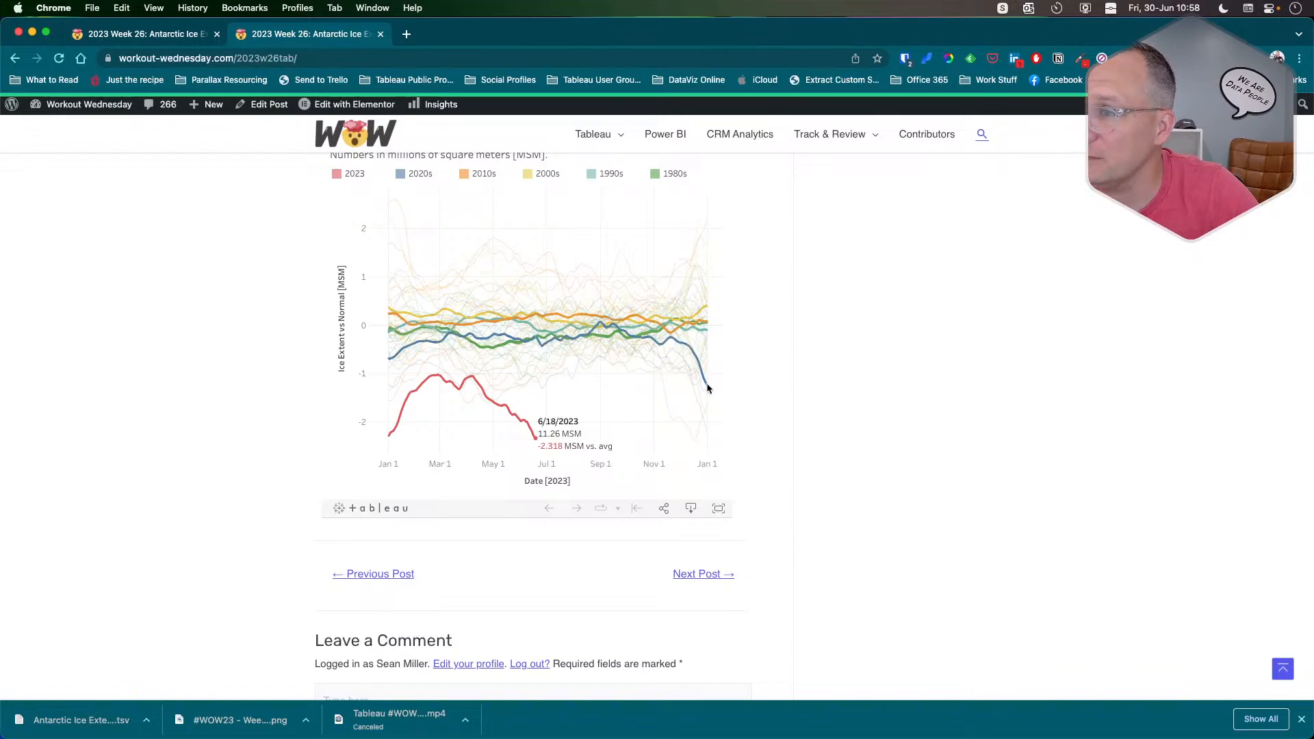
{"action": "key", "text": "super+Tab"}
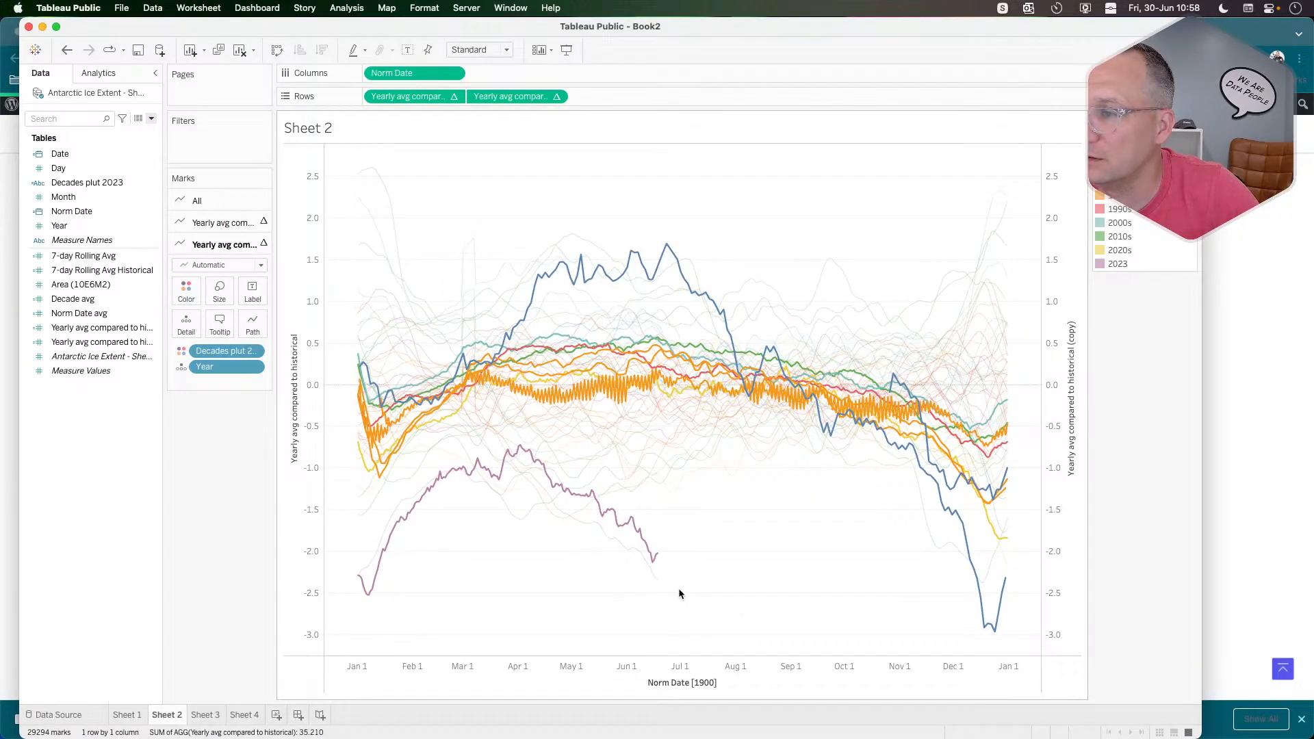
Compare the 2023 line and the thick decade lines with the target chart in Chrome, ending in Tableau Public.
{"action": "key", "text": "super+Tab"}
{"action": "key", "text": "super+Tab"}
{"action": "mouse_move", "coordinate": [537, 464]}
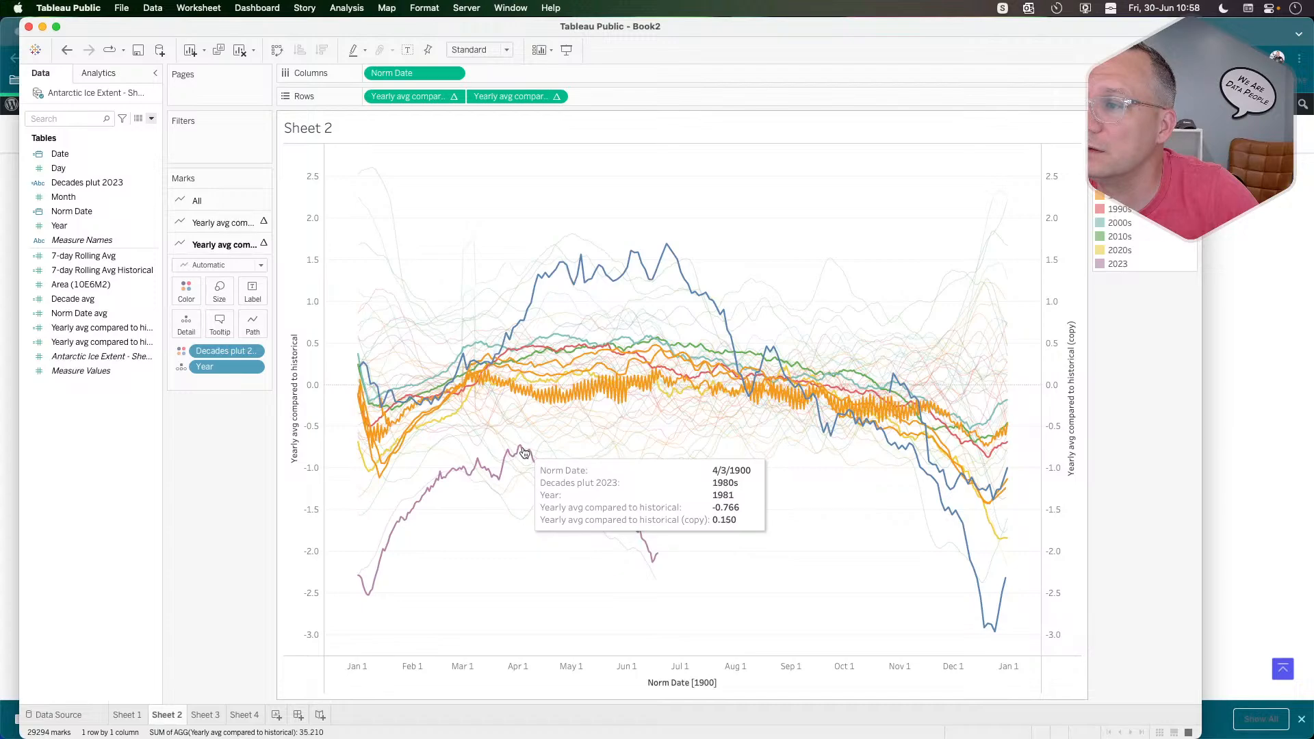
{"action": "key", "text": "super+Tab"}
{"action": "key", "text": "super+Tab"}
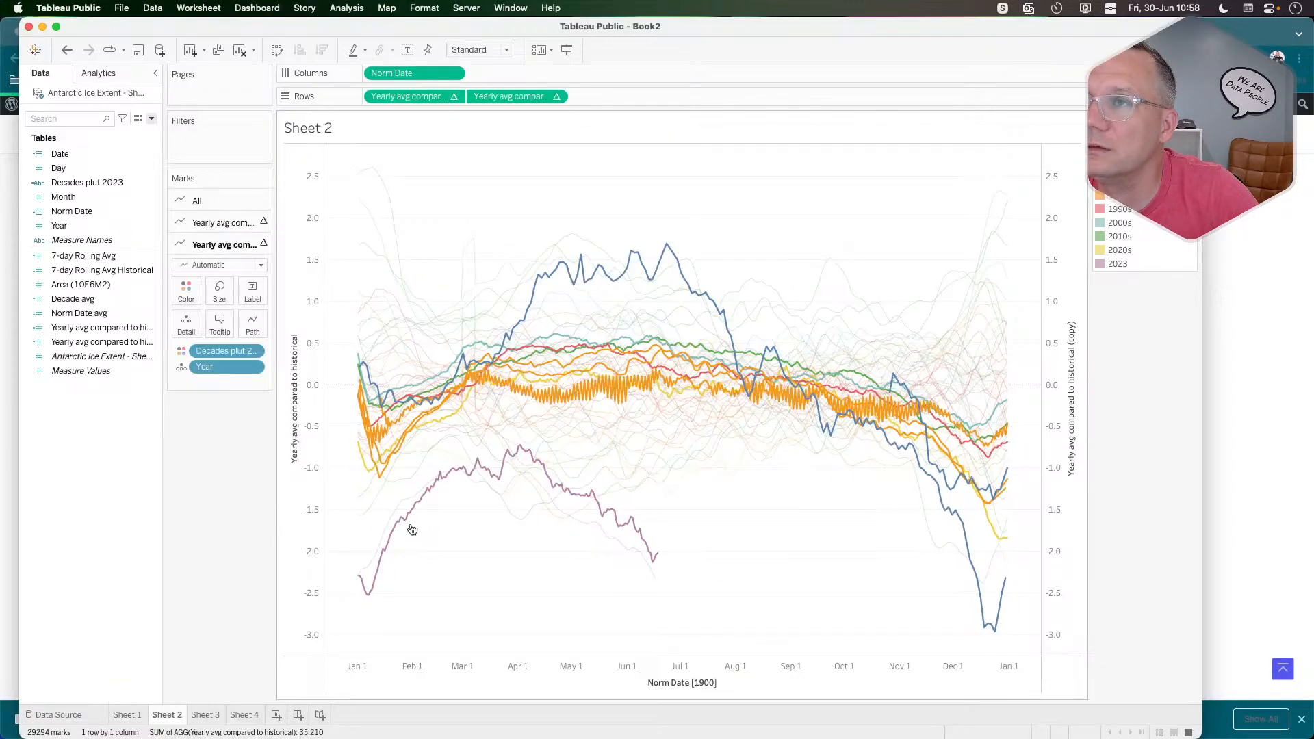
Review the table calculation settings of the duplicated comparison measure, and check the chart against the target in Chrome, ending in Tableau Public.
{"action": "left_click", "coordinate": [556, 97]}
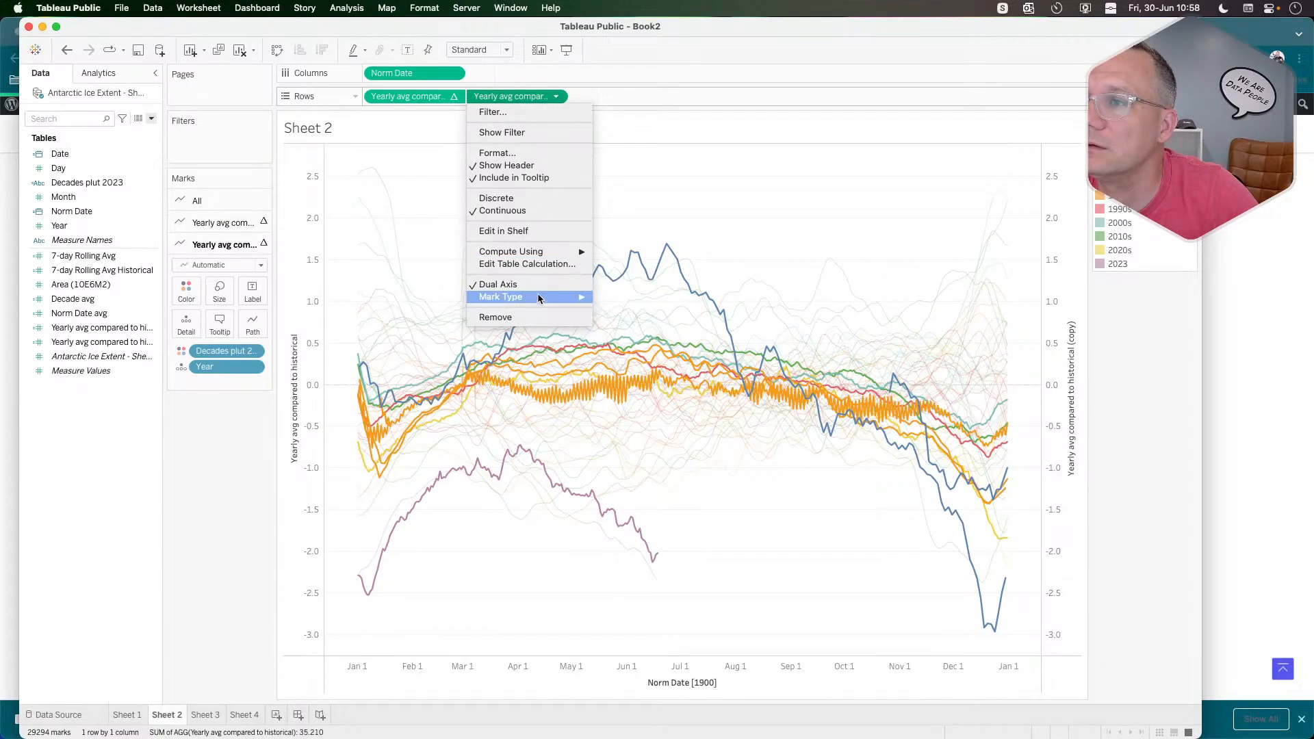
{"action": "left_click", "coordinate": [537, 265]}
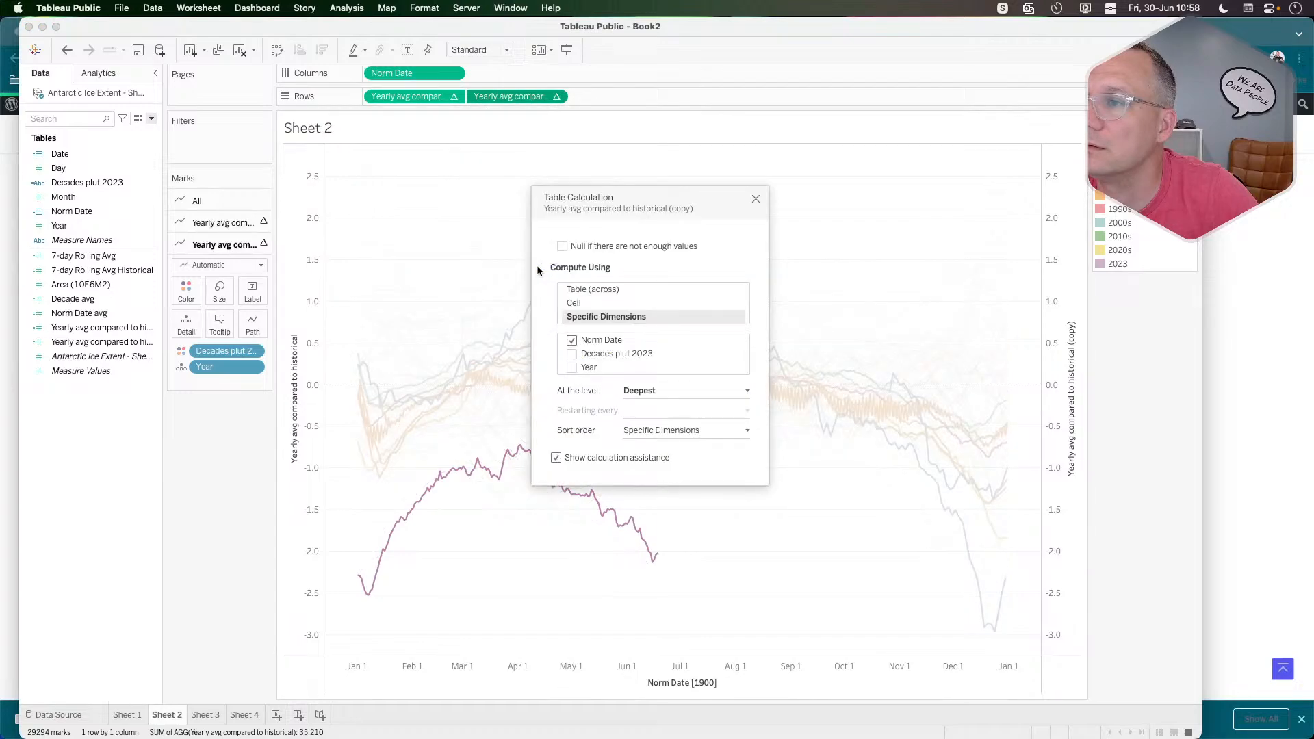
{"action": "left_click", "coordinate": [755, 200]}
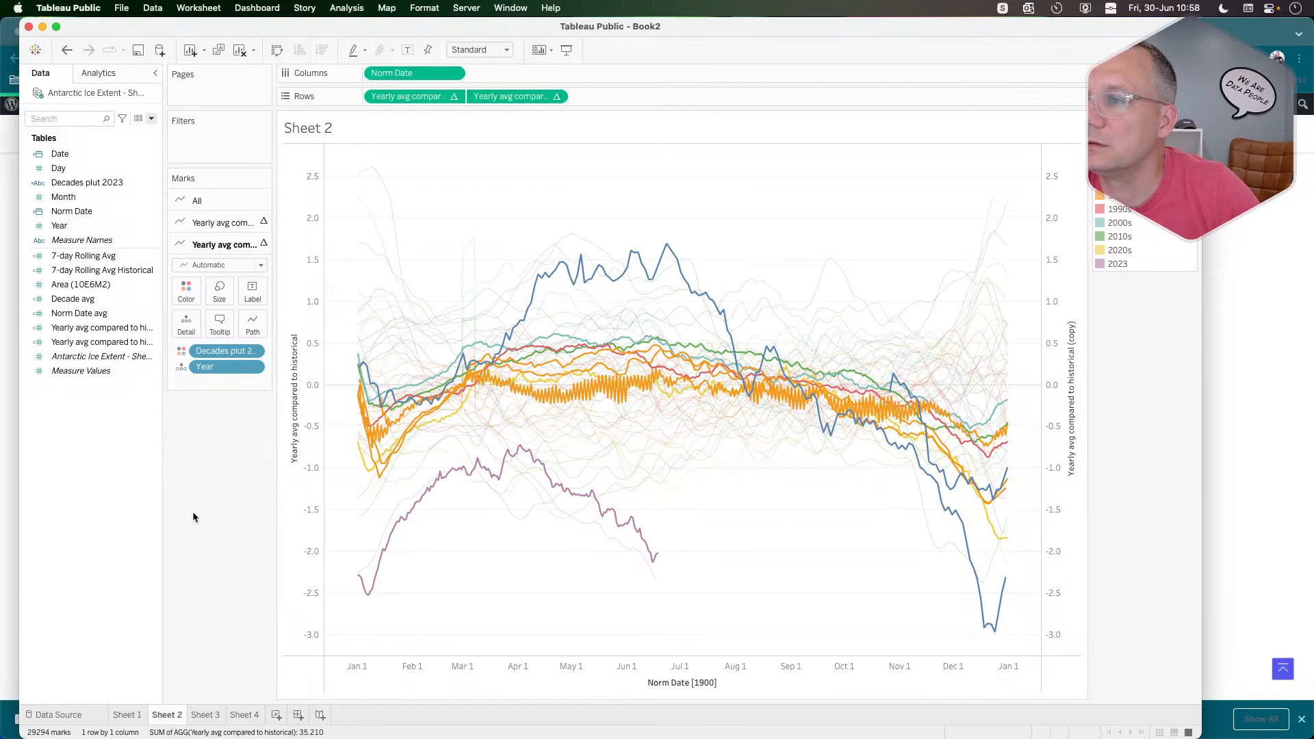
{"action": "key", "text": "super+Tab"}
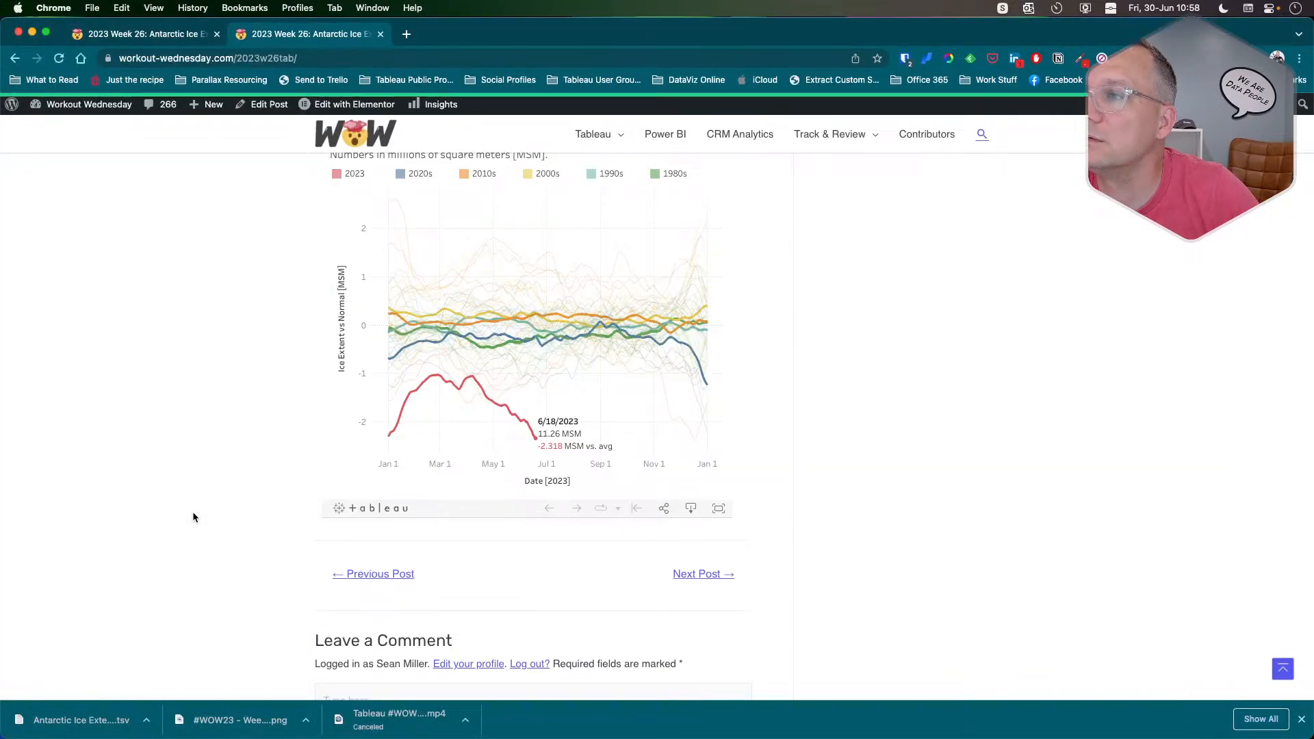
{"action": "key", "text": "super+Tab"}
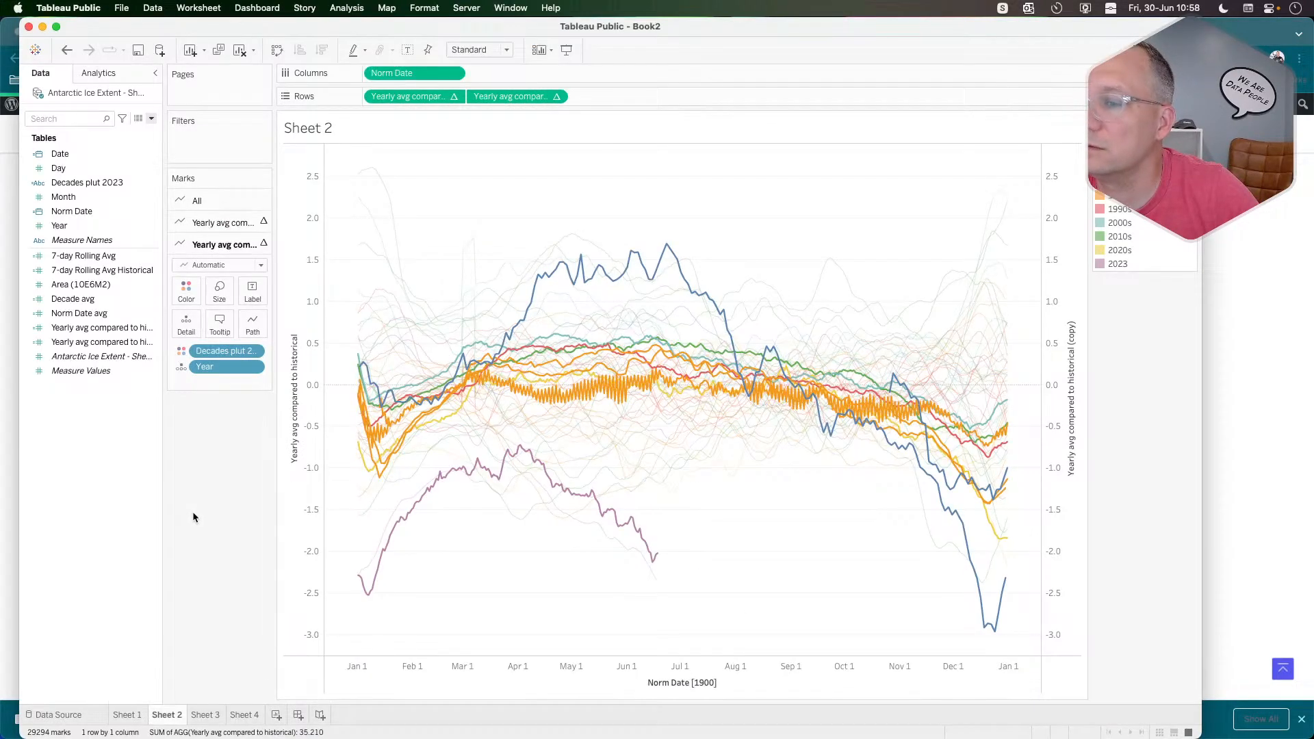
Examine the decade averages on Sheet 4 and the daily Norm Date and decade averages on Sheet 3, ending on Sheet 2.
{"action": "left_click", "coordinate": [248, 712]}
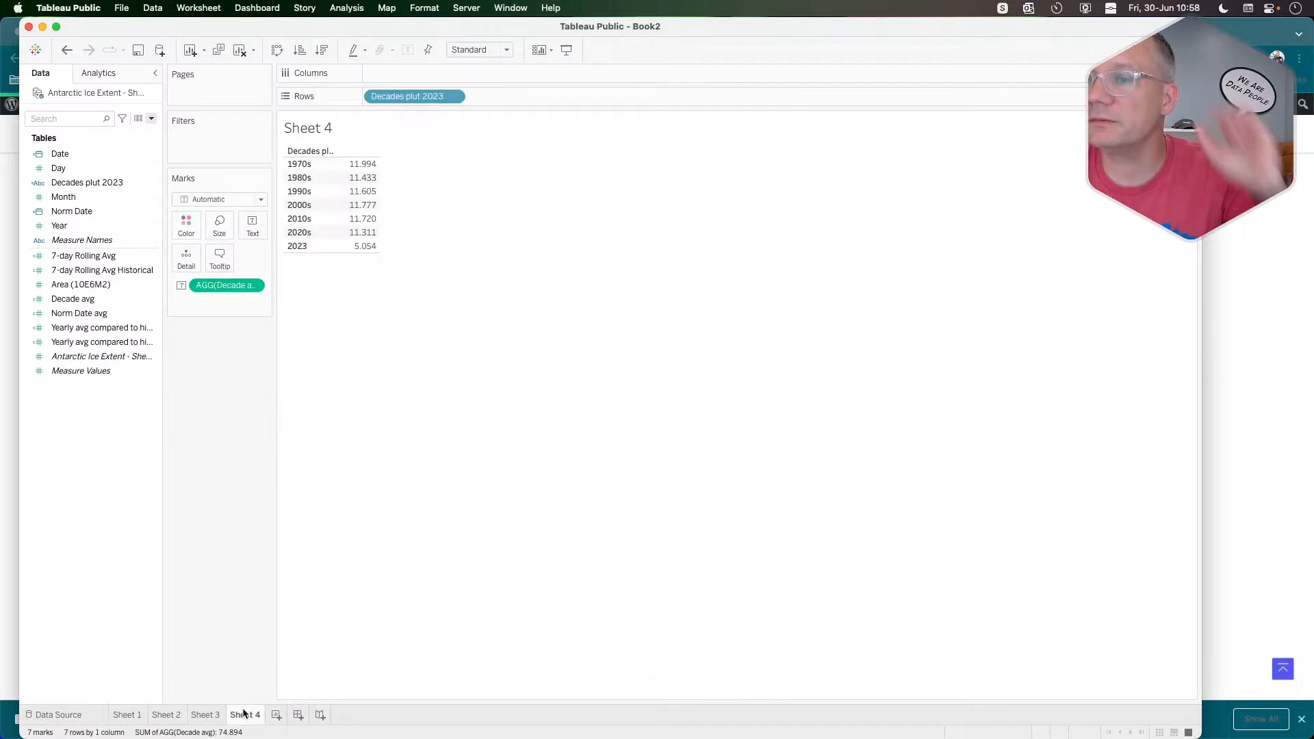
{"action": "left_click", "coordinate": [204, 715]}
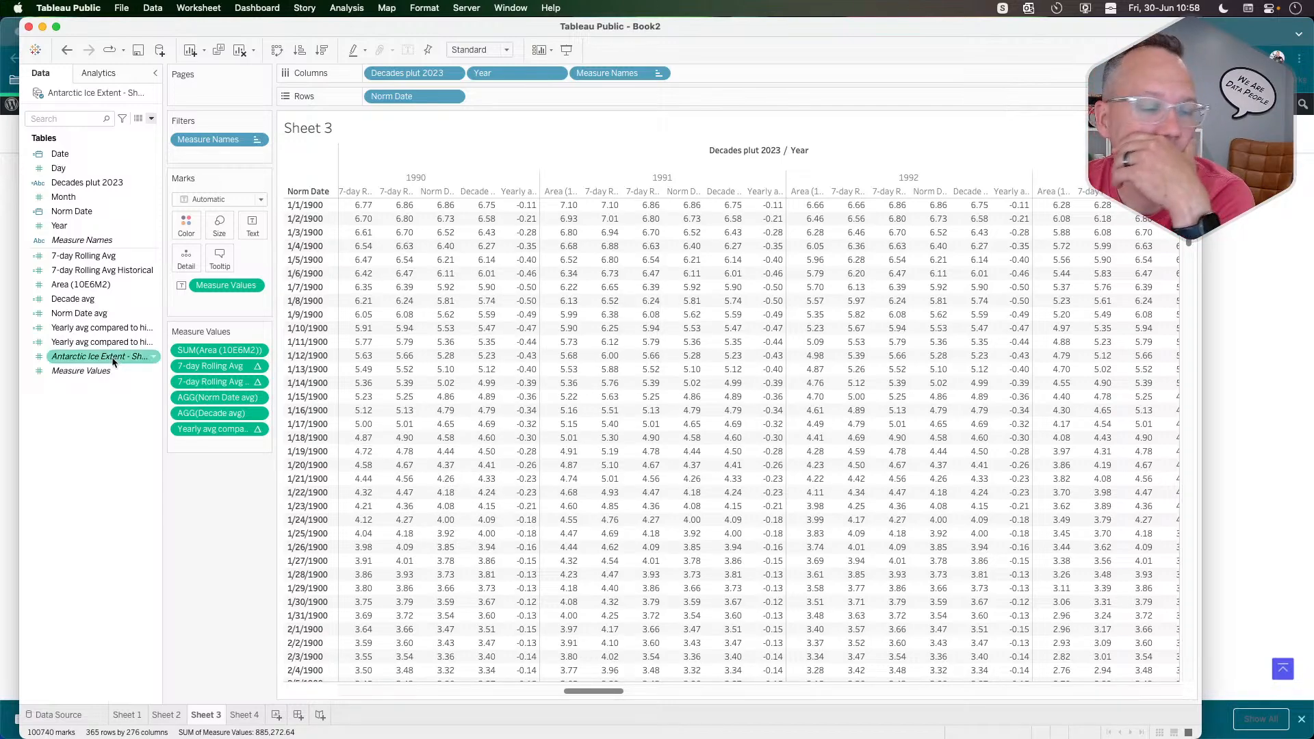
{"action": "scroll", "coordinate": [493, 349], "scroll_direction": "down", "scroll_amount": 2}
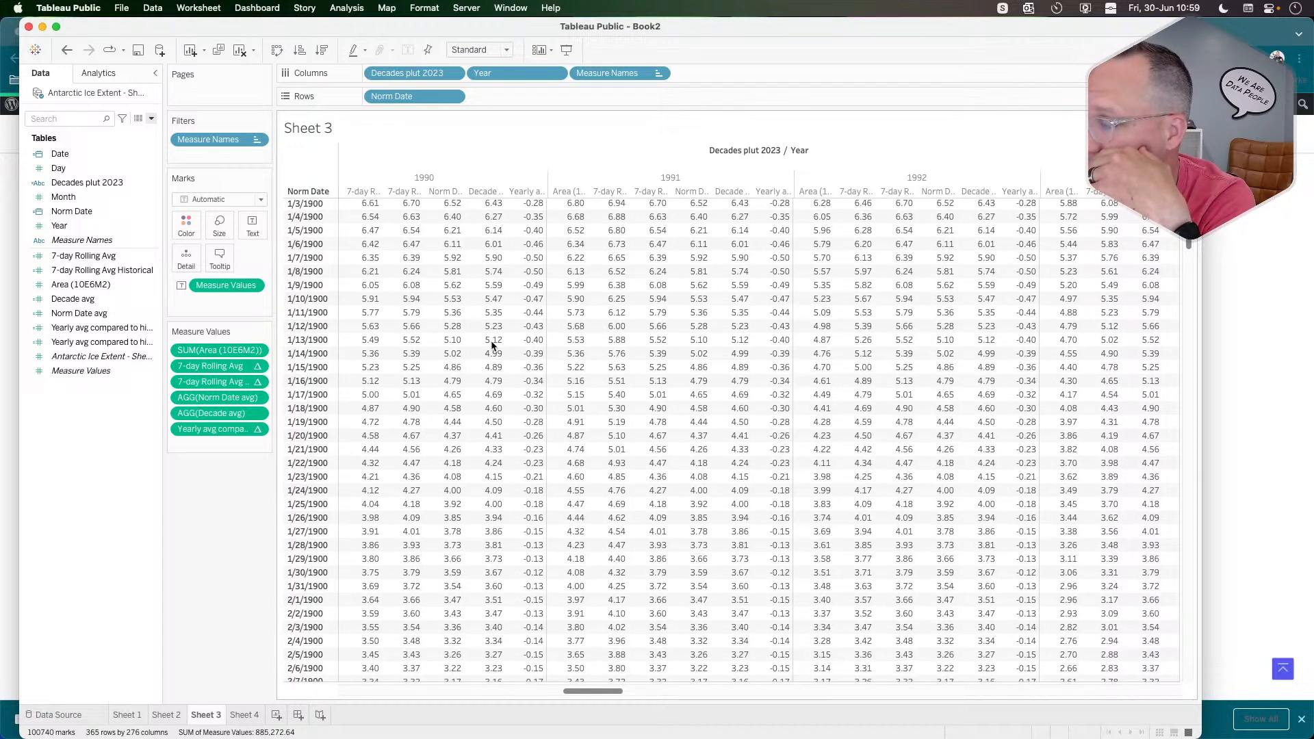
{"action": "scroll", "coordinate": [533, 322], "scroll_direction": "up", "scroll_amount": 2}
{"action": "scroll", "coordinate": [534, 322], "scroll_direction": "right", "scroll_amount": 1}
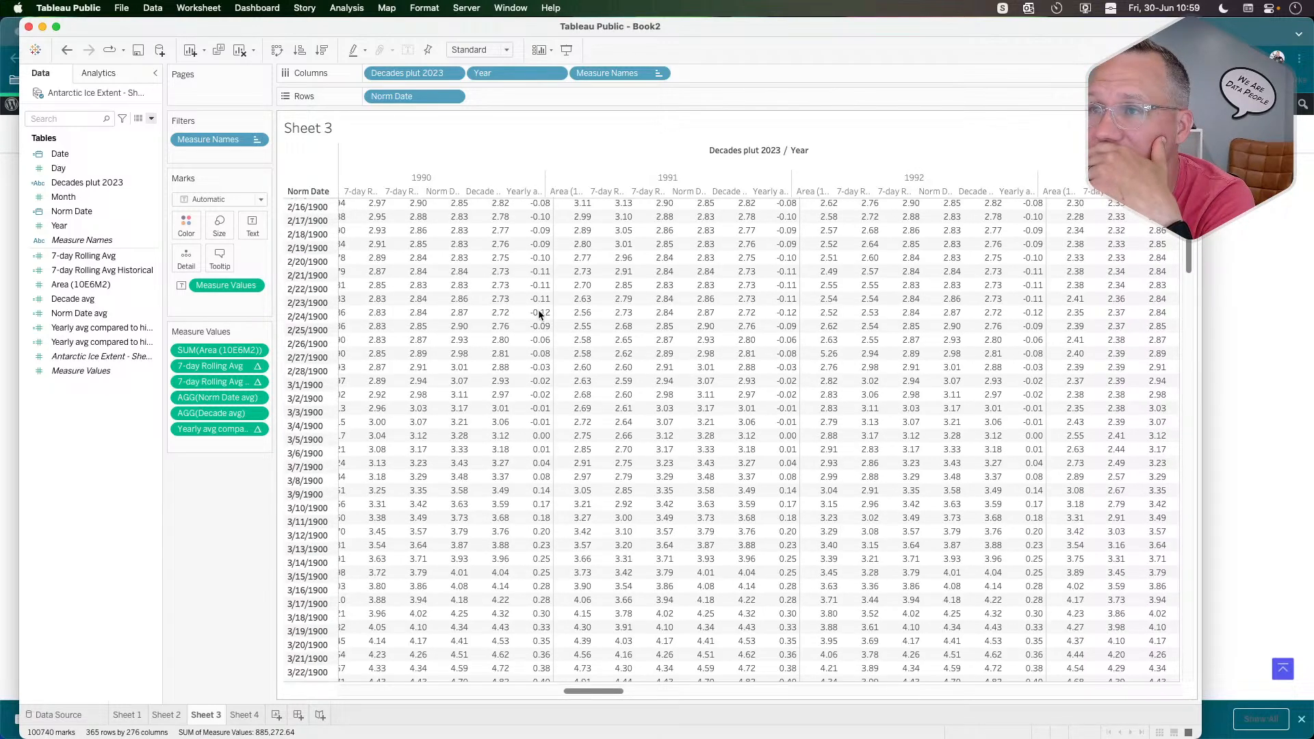
{"action": "scroll", "coordinate": [597, 336], "scroll_direction": "right", "scroll_amount": 2}
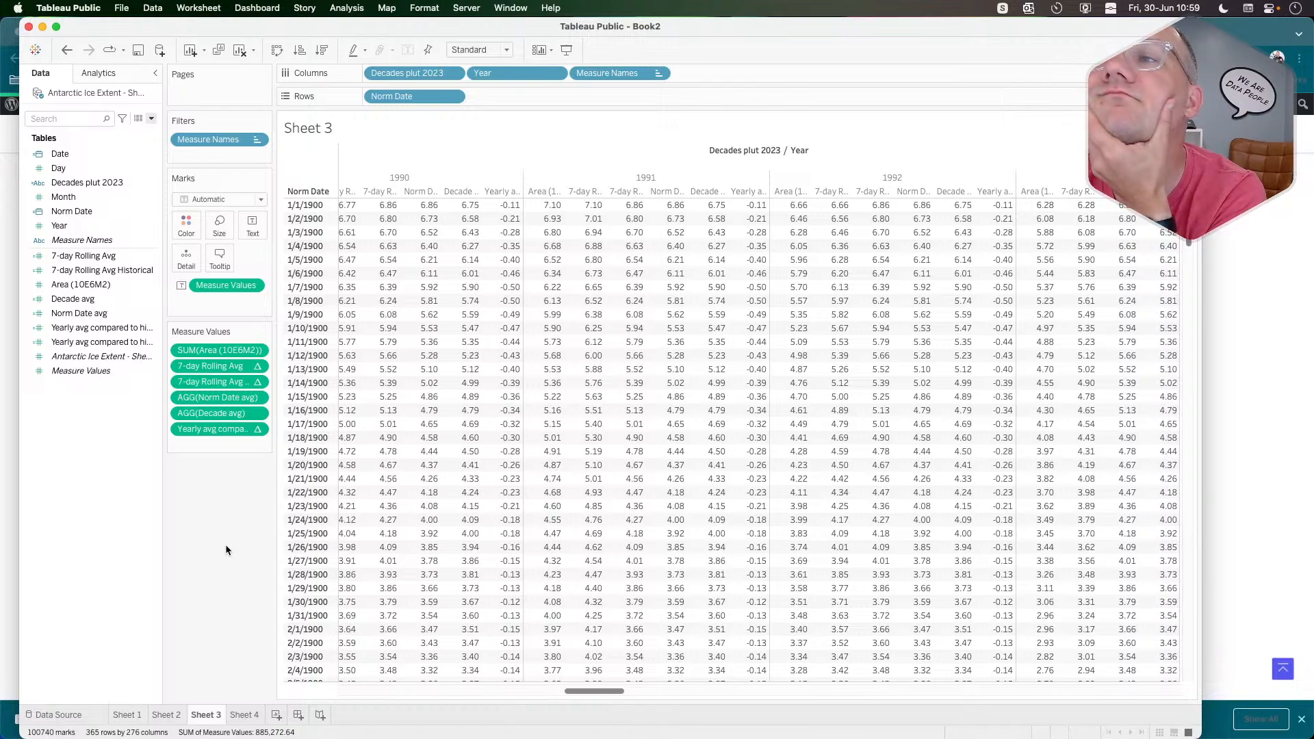
{"action": "left_click", "coordinate": [167, 714]}
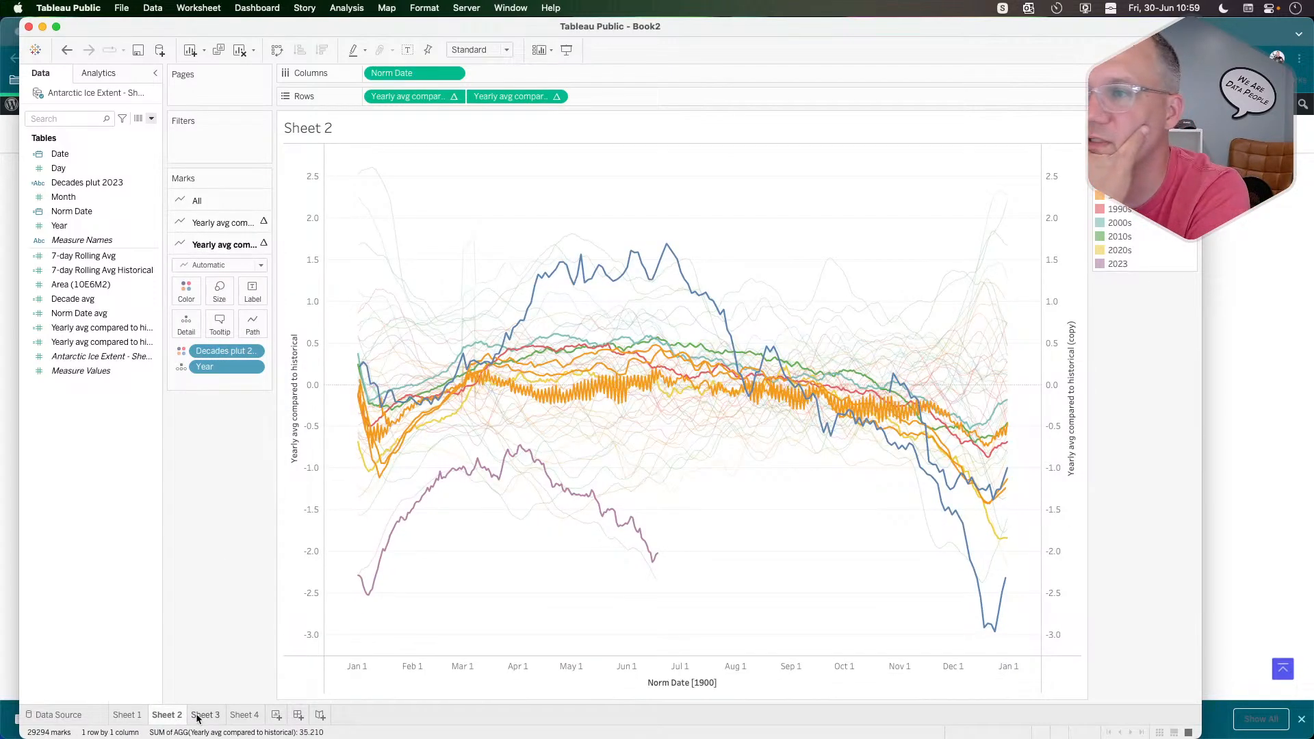
On Sheet 3, remove 7-day Rolling Avg, 7-day Rolling Avg Historical and Norm Date avg from the table's measure values.
{"action": "mouse_move", "coordinate": [197, 717]}
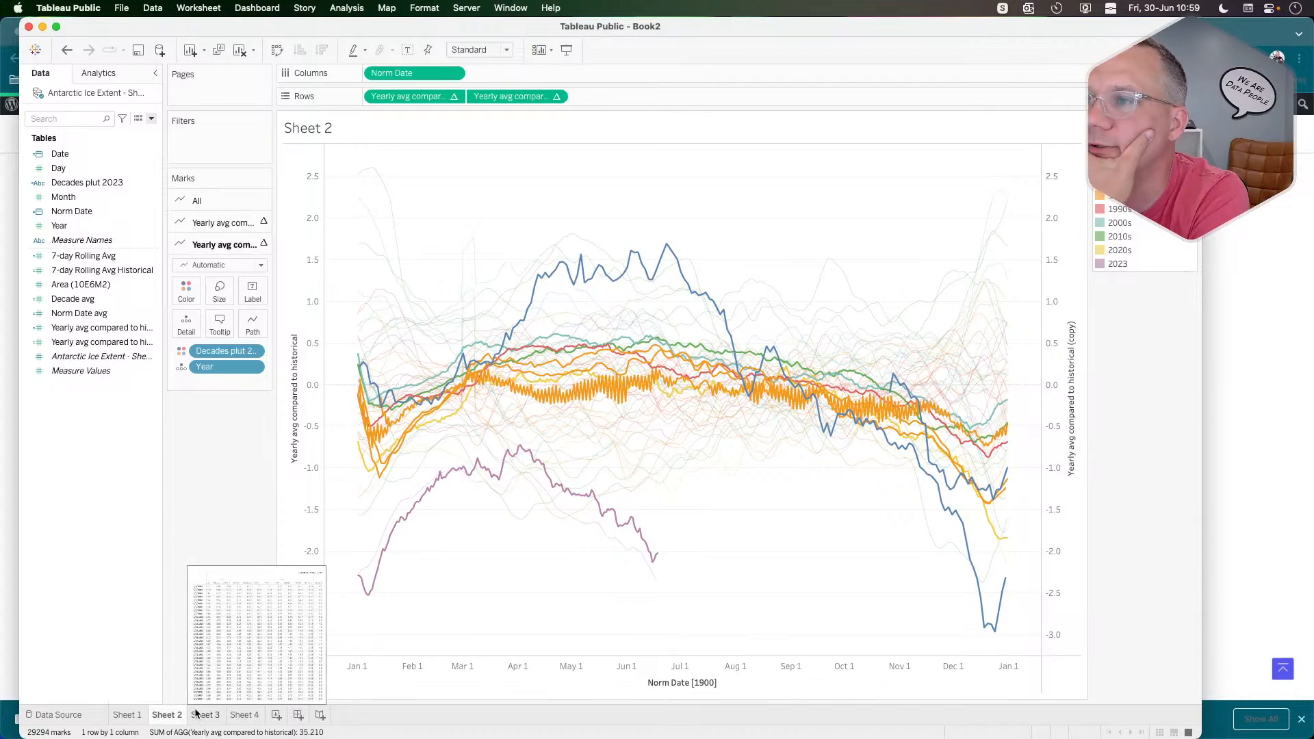
{"action": "left_click", "coordinate": [196, 715]}
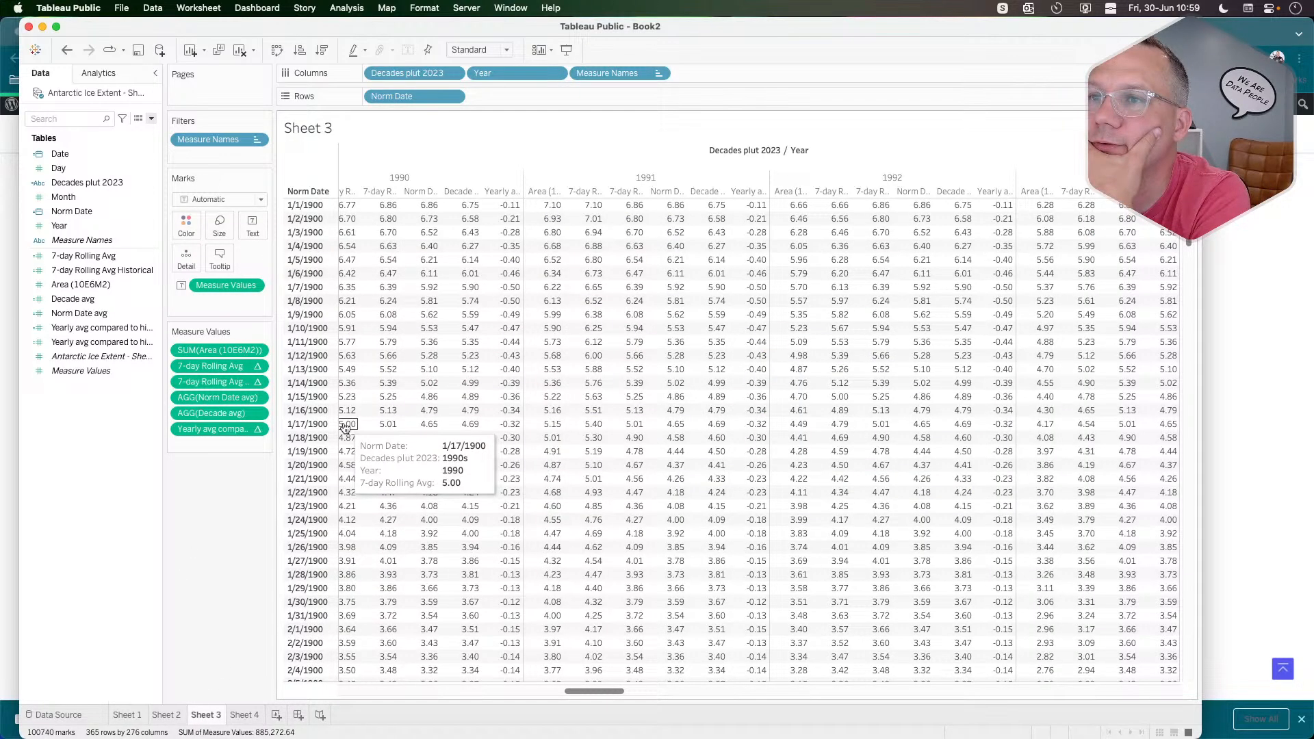
{"action": "scroll", "coordinate": [344, 426], "scroll_direction": "right", "scroll_amount": 3}
{"action": "scroll", "coordinate": [373, 412], "scroll_direction": "left", "scroll_amount": 2}
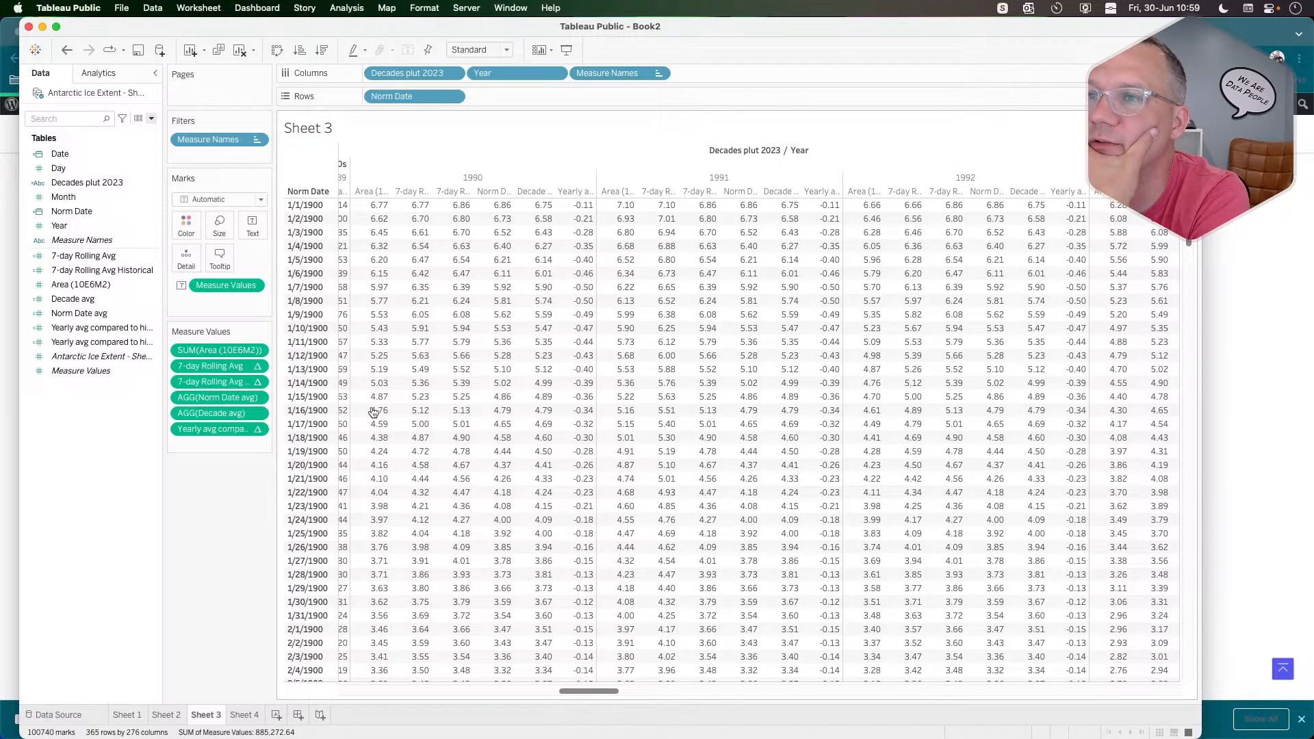
{"action": "mouse_move", "coordinate": [368, 208]}
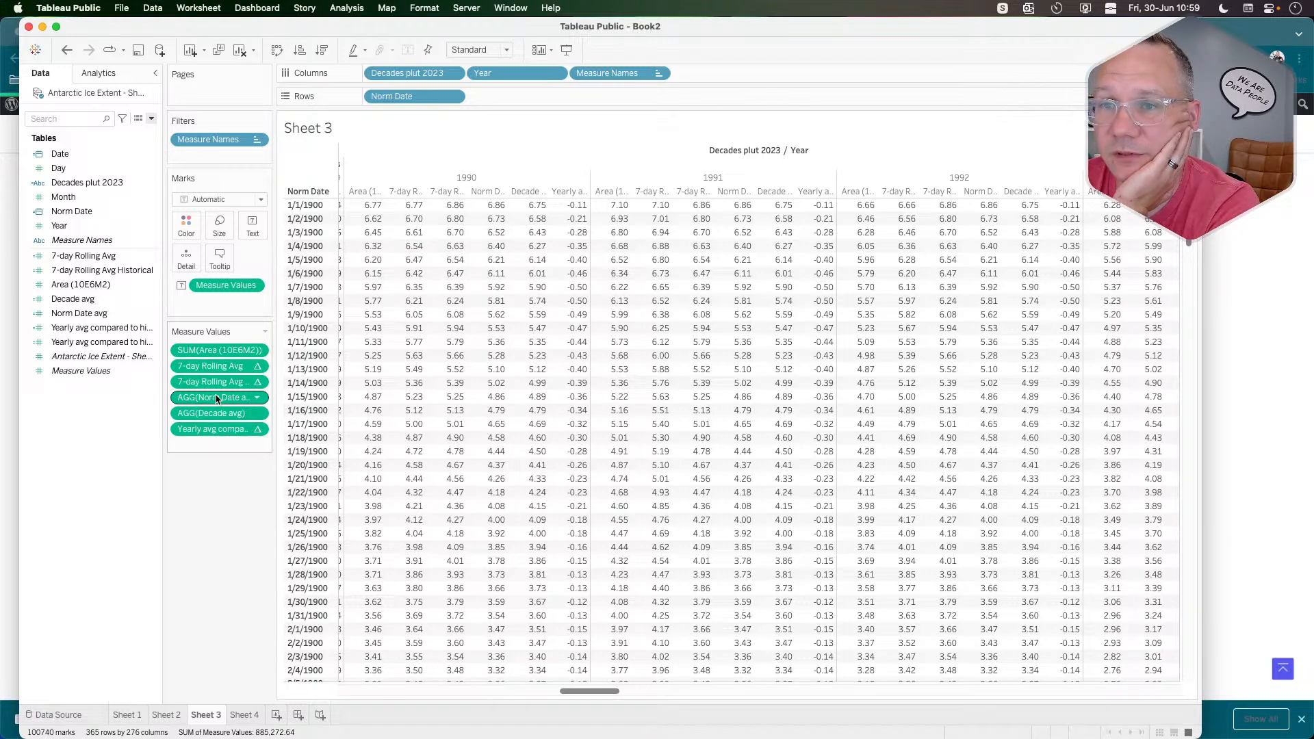
{"action": "left_click_drag", "start_coordinate": [211, 366], "coordinate": [207, 518]}
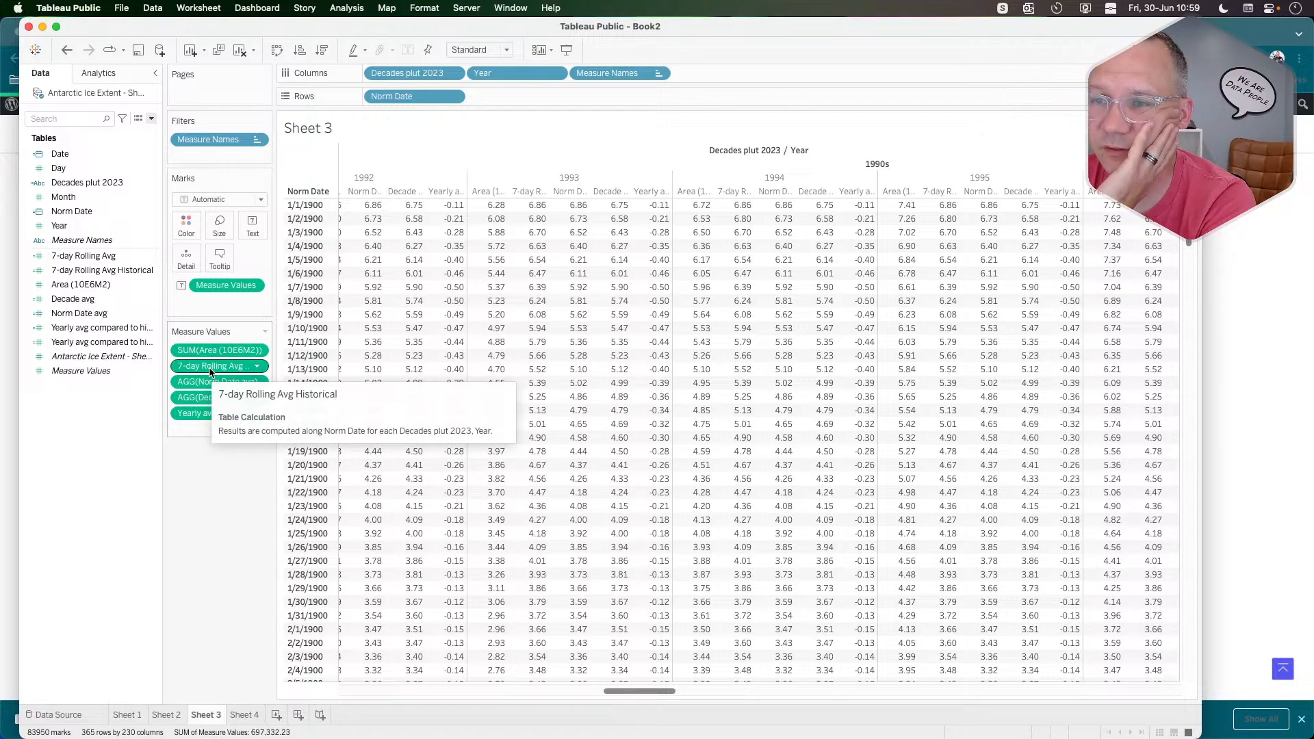
{"action": "scroll", "coordinate": [373, 338], "scroll_direction": "left", "scroll_amount": 3}
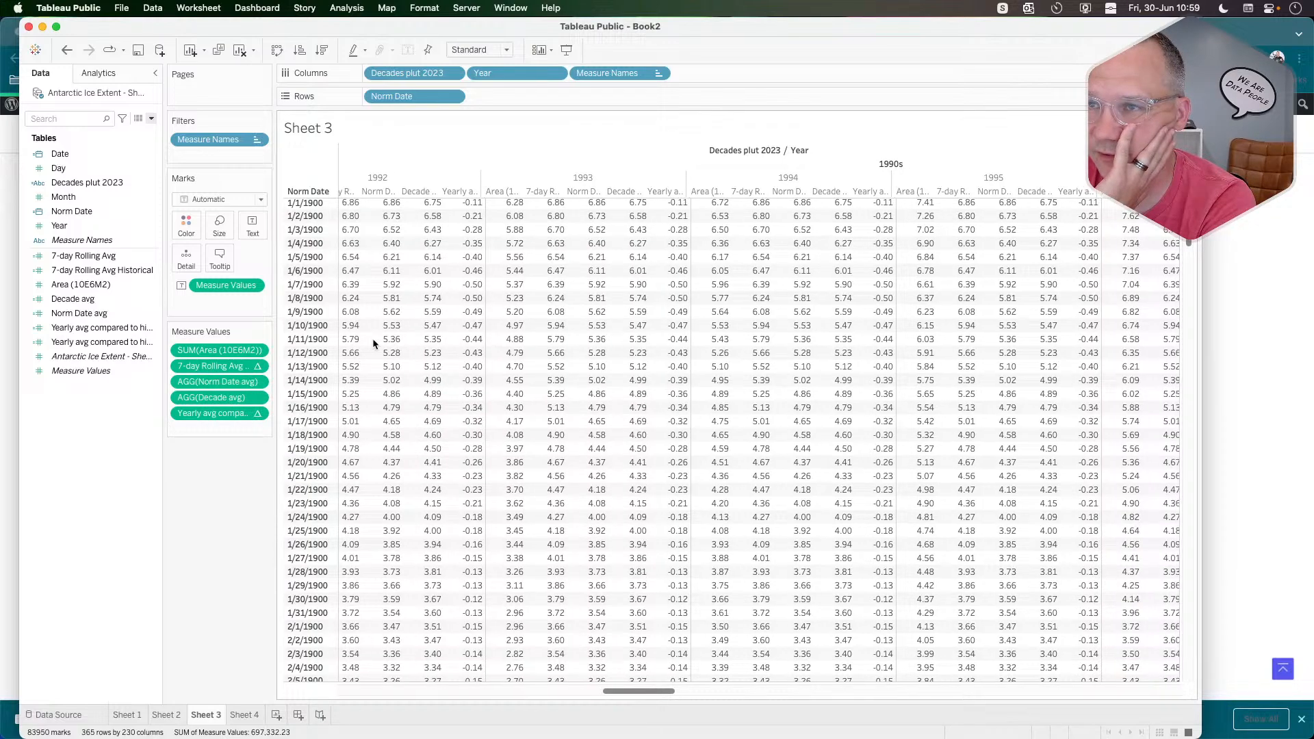
{"action": "scroll", "coordinate": [374, 344], "scroll_direction": "left", "scroll_amount": 3}
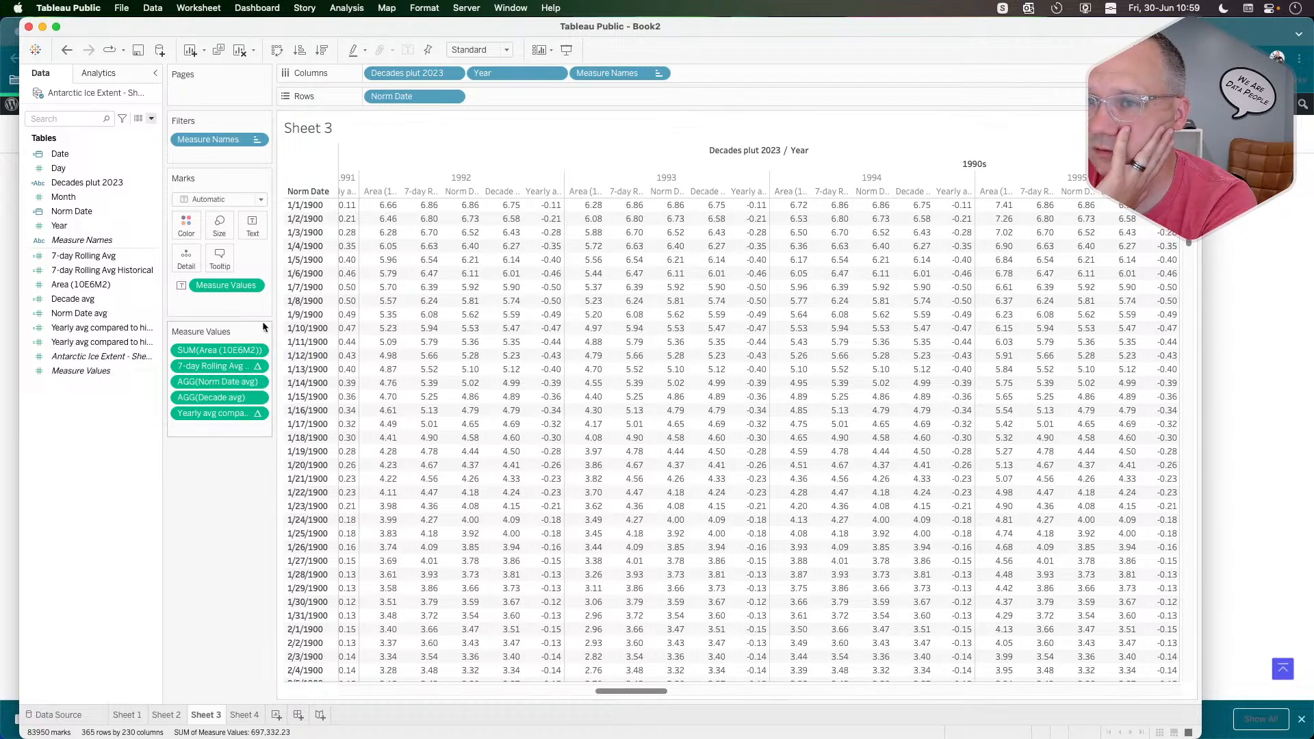
{"action": "left_click_drag", "start_coordinate": [221, 370], "coordinate": [204, 516]}
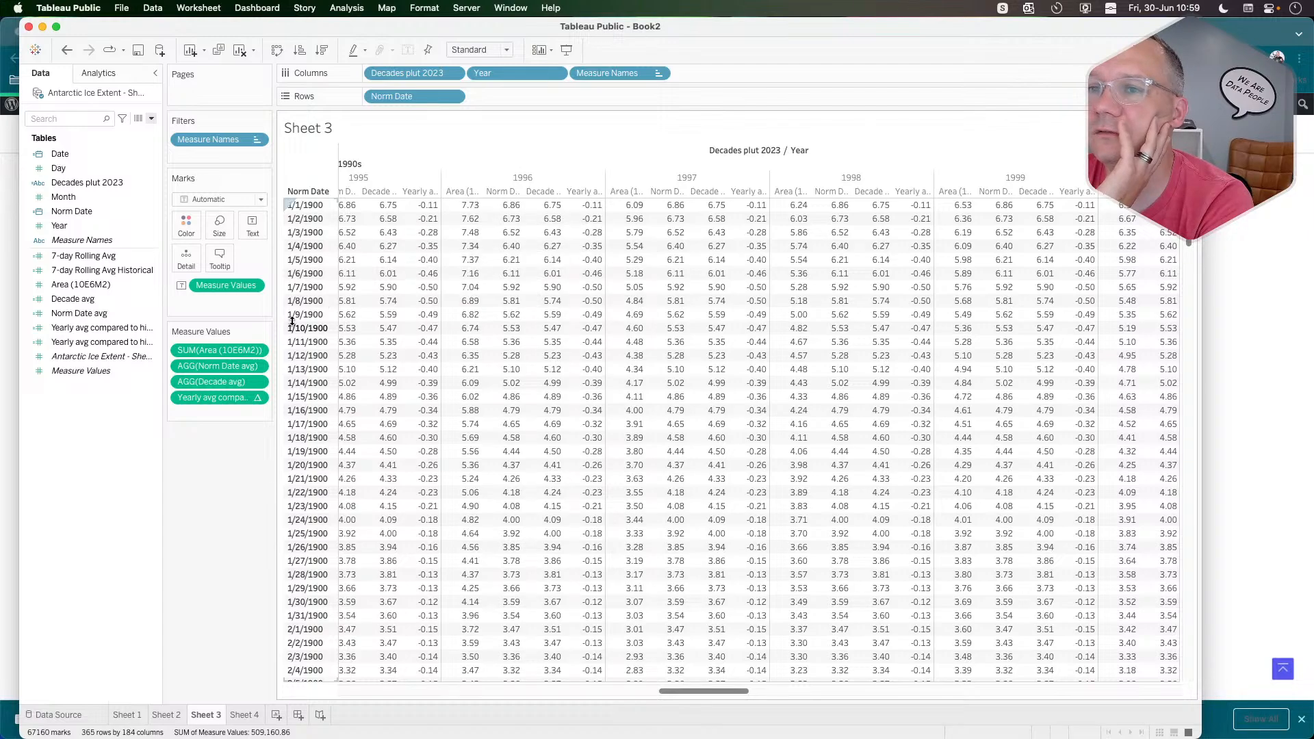
{"action": "left_click_drag", "start_coordinate": [219, 366], "coordinate": [214, 490]}
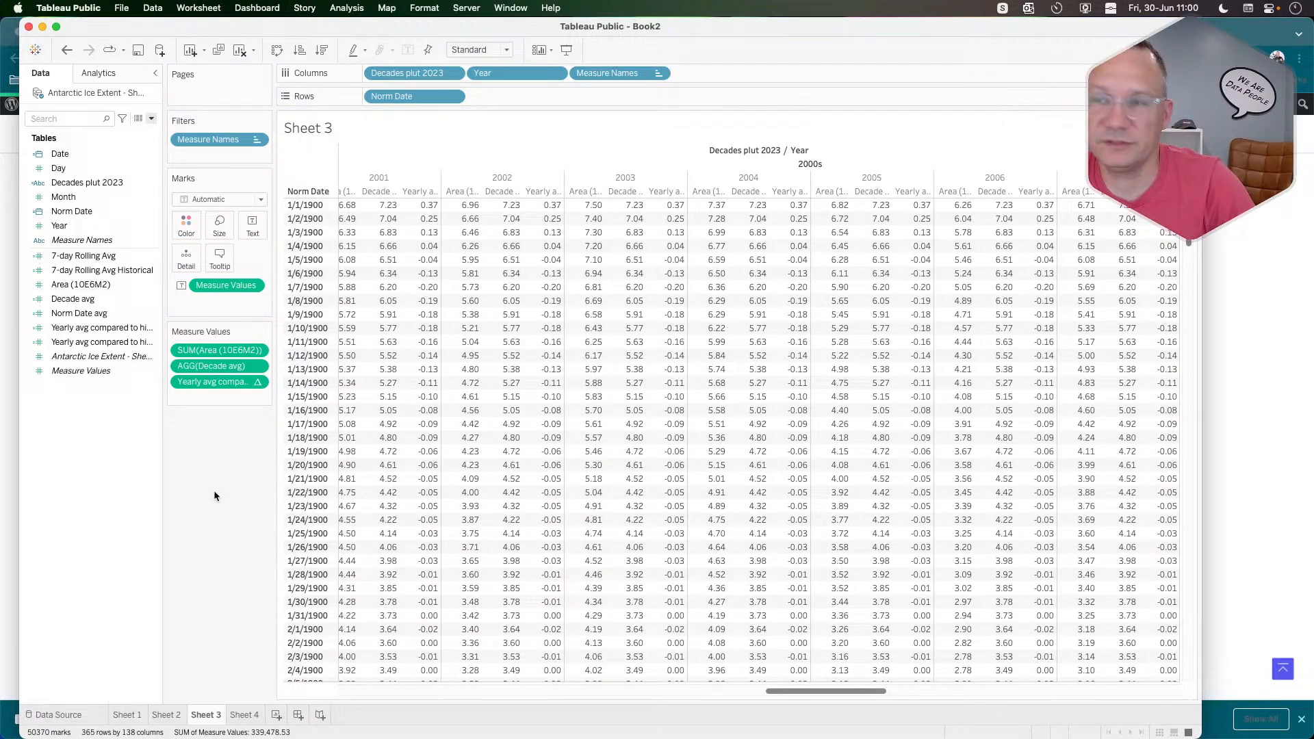
Examine the Area, Decade avg and yearly comparison columns for the late 1980s and the 1990s.
{"action": "scroll", "coordinate": [486, 384], "scroll_direction": "left", "scroll_amount": 5}
{"action": "scroll", "coordinate": [487, 389], "scroll_direction": "left", "scroll_amount": 5}
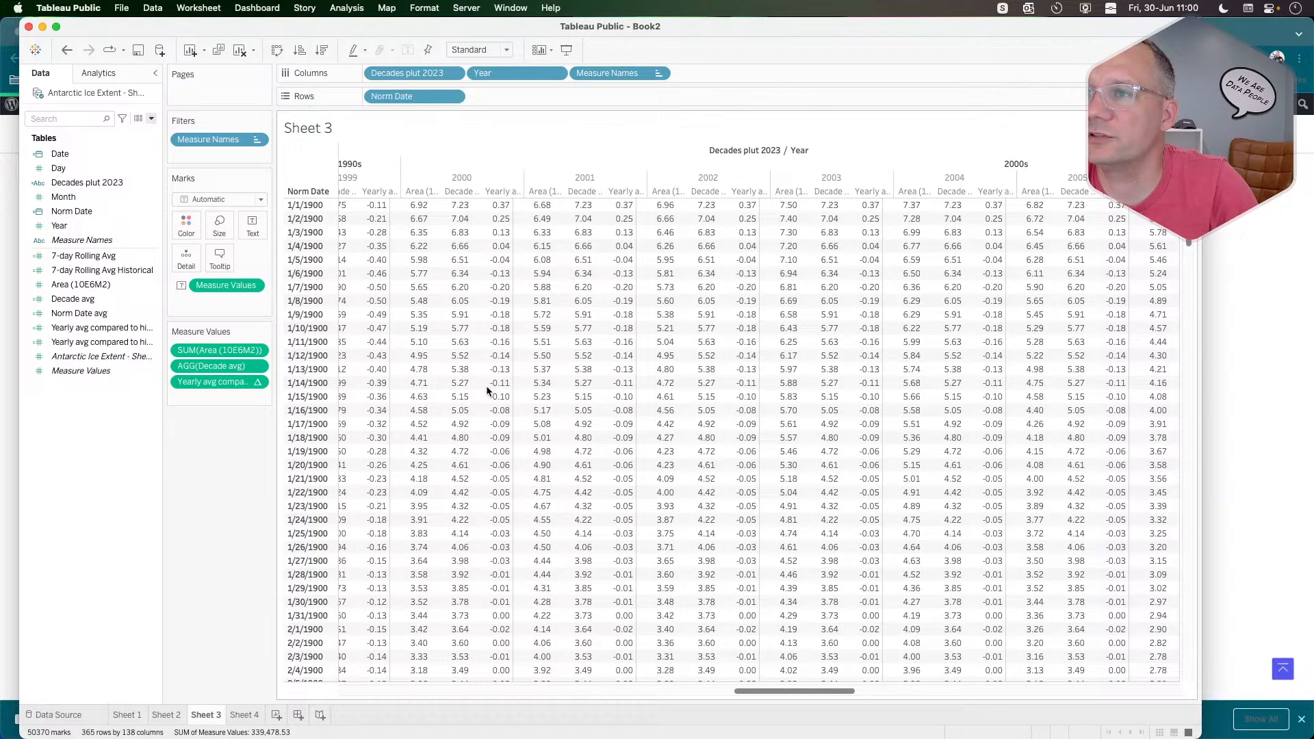
{"action": "scroll", "coordinate": [488, 391], "scroll_direction": "left", "scroll_amount": 8}
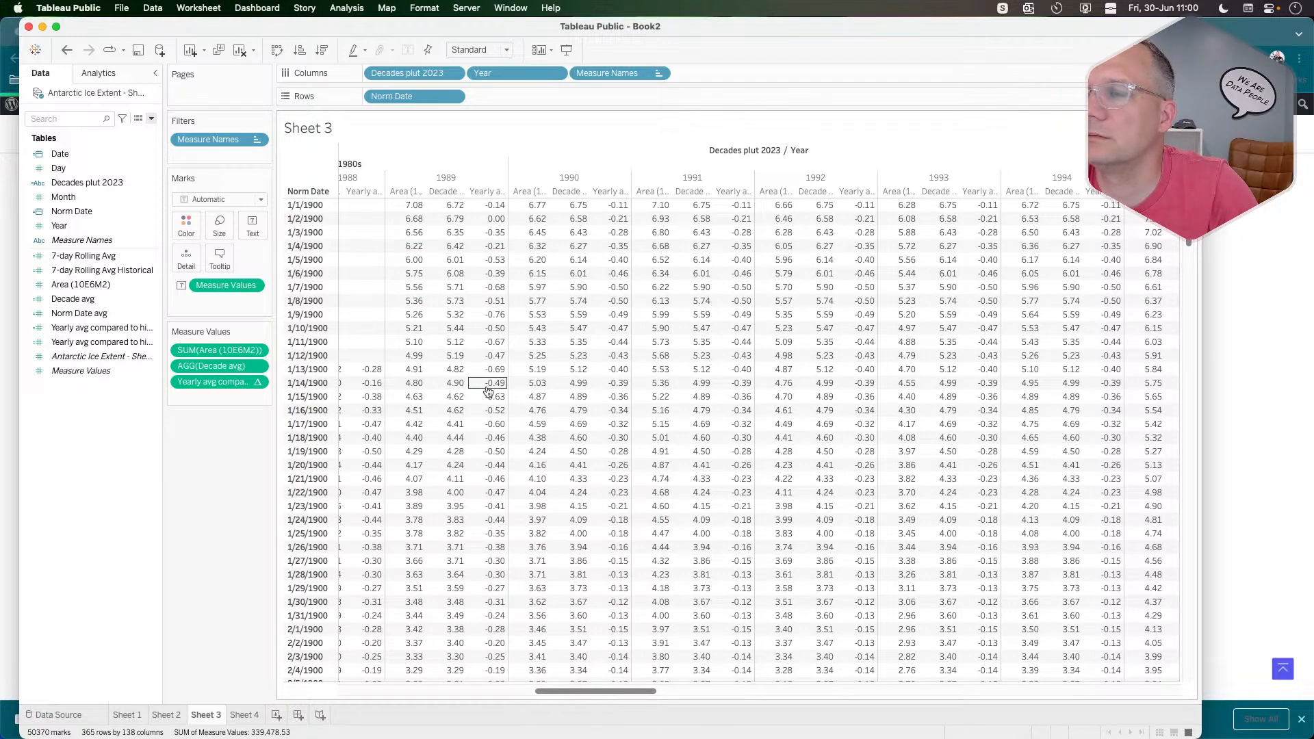
{"action": "scroll", "coordinate": [482, 235], "scroll_direction": "left", "scroll_amount": 3}
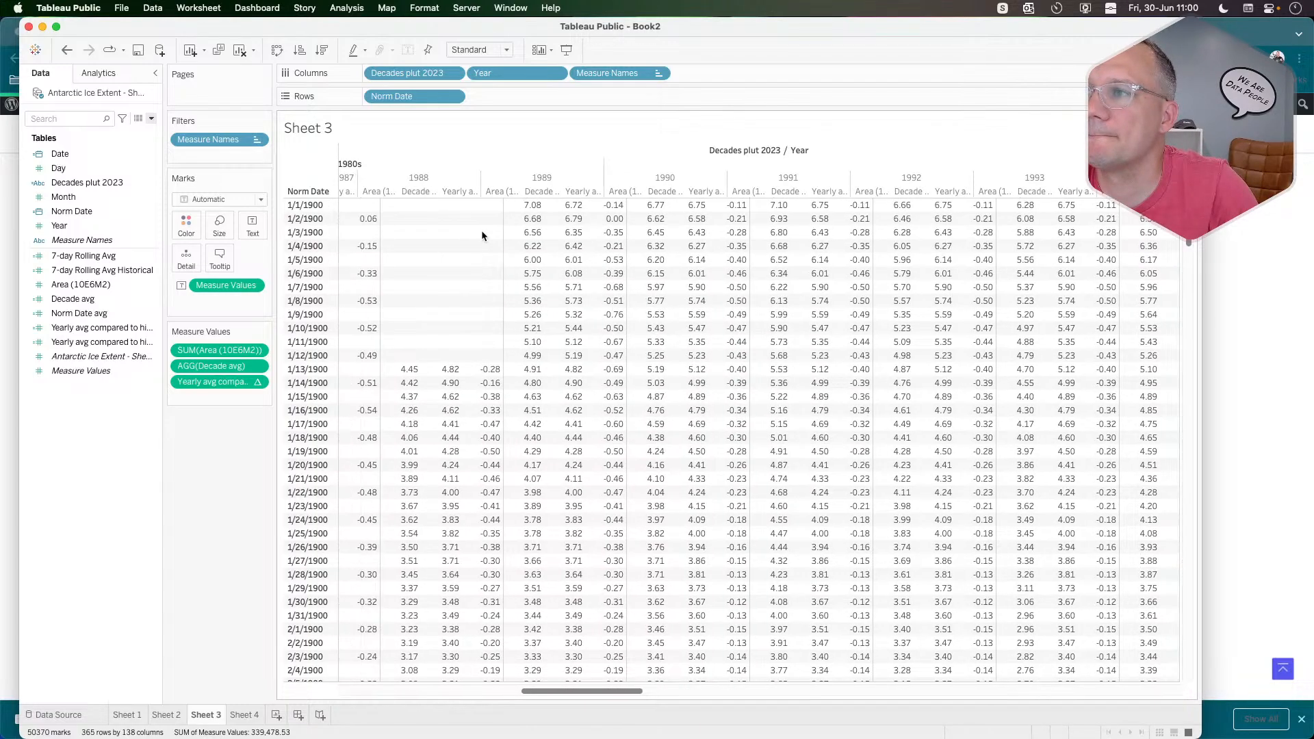
{"action": "scroll", "coordinate": [482, 236], "scroll_direction": "right", "scroll_amount": 4}
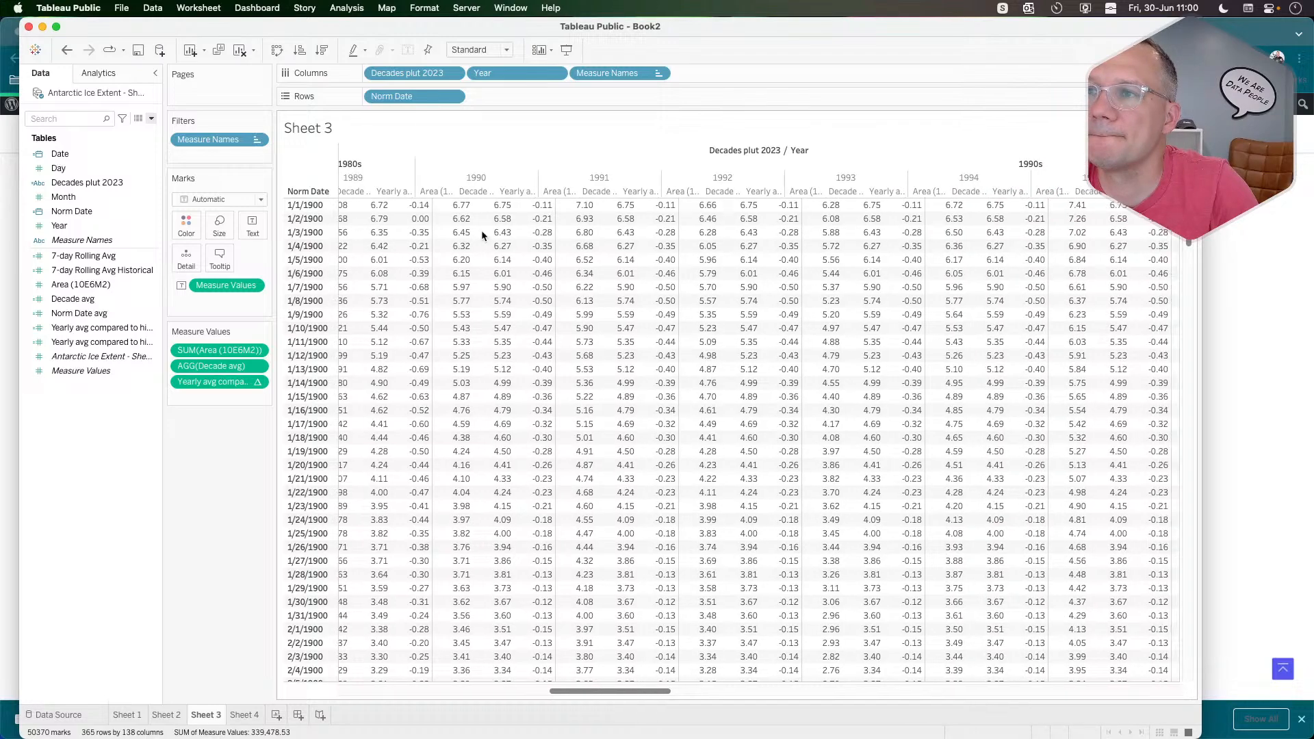
{"action": "scroll", "coordinate": [482, 230], "scroll_direction": "right", "scroll_amount": 2}
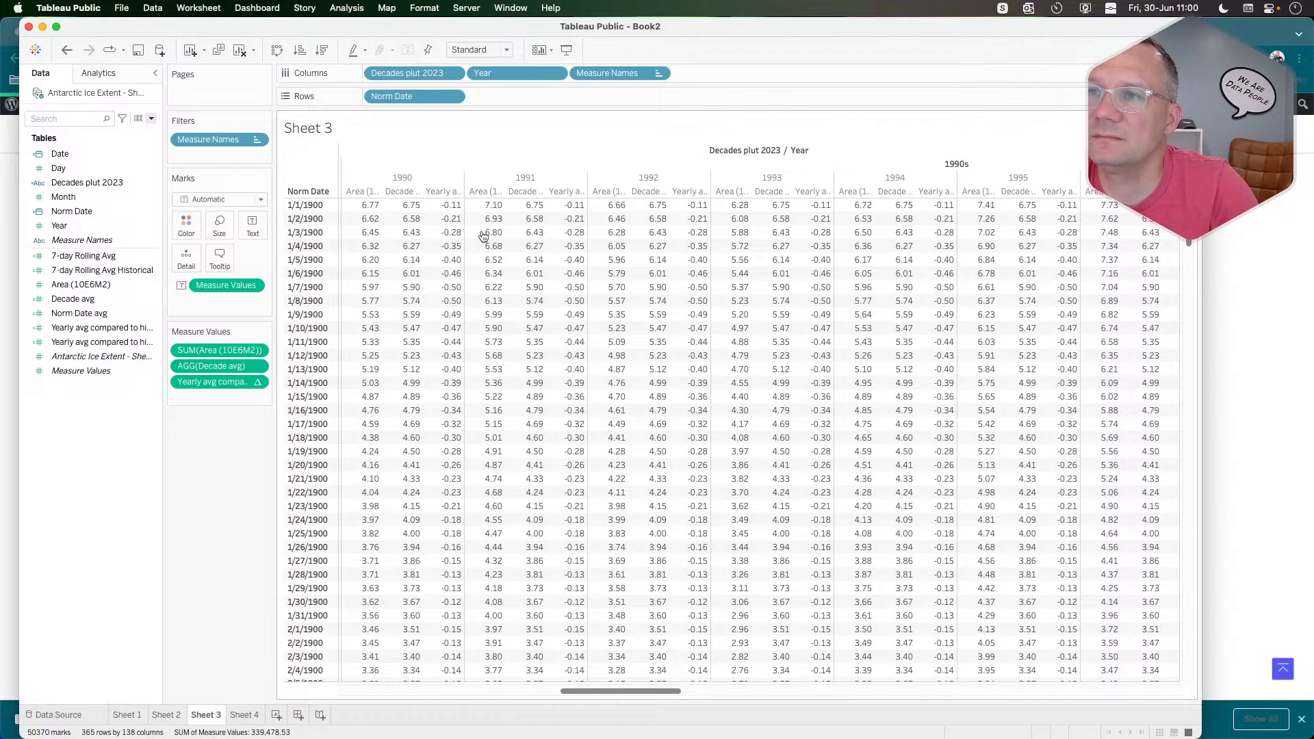
Switch to the reference chart in Chrome and highlight the 1990s line to read its late-January value.
{"action": "key", "text": "super+Tab"}
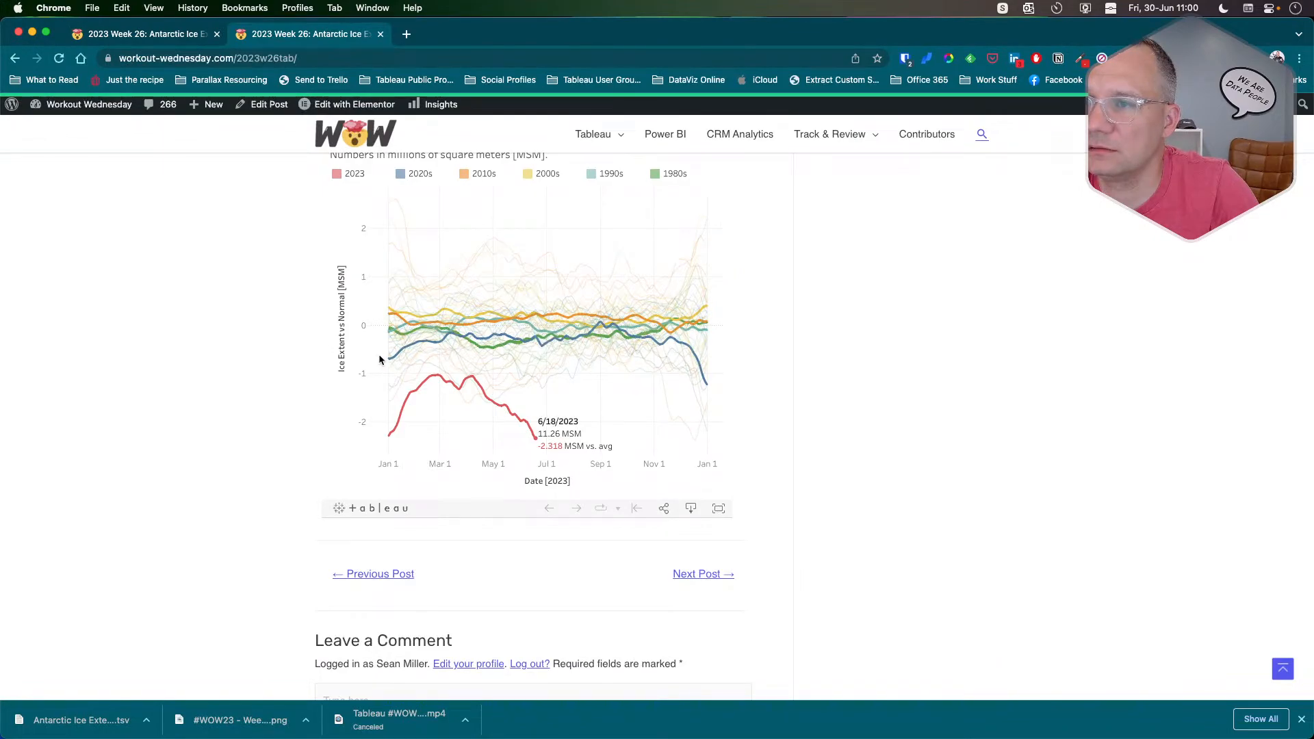
{"action": "mouse_move", "coordinate": [387, 359]}
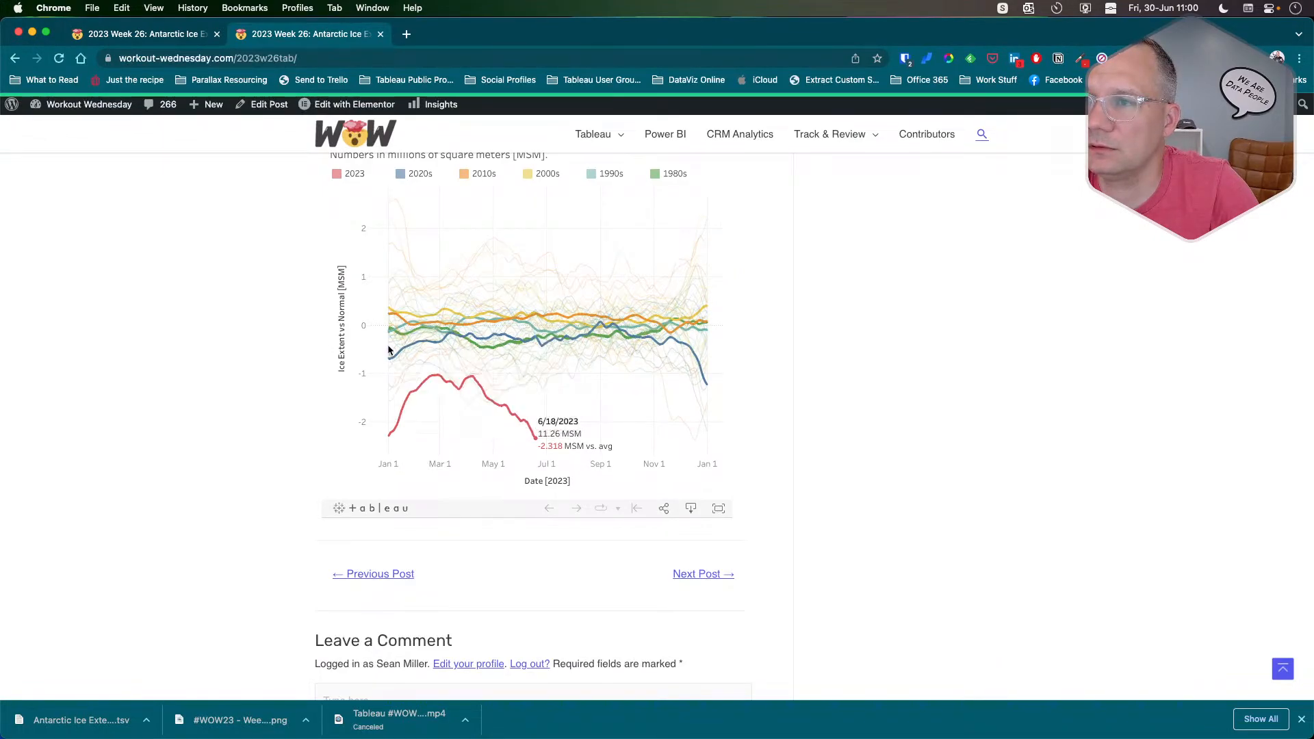
{"action": "mouse_move", "coordinate": [388, 336]}
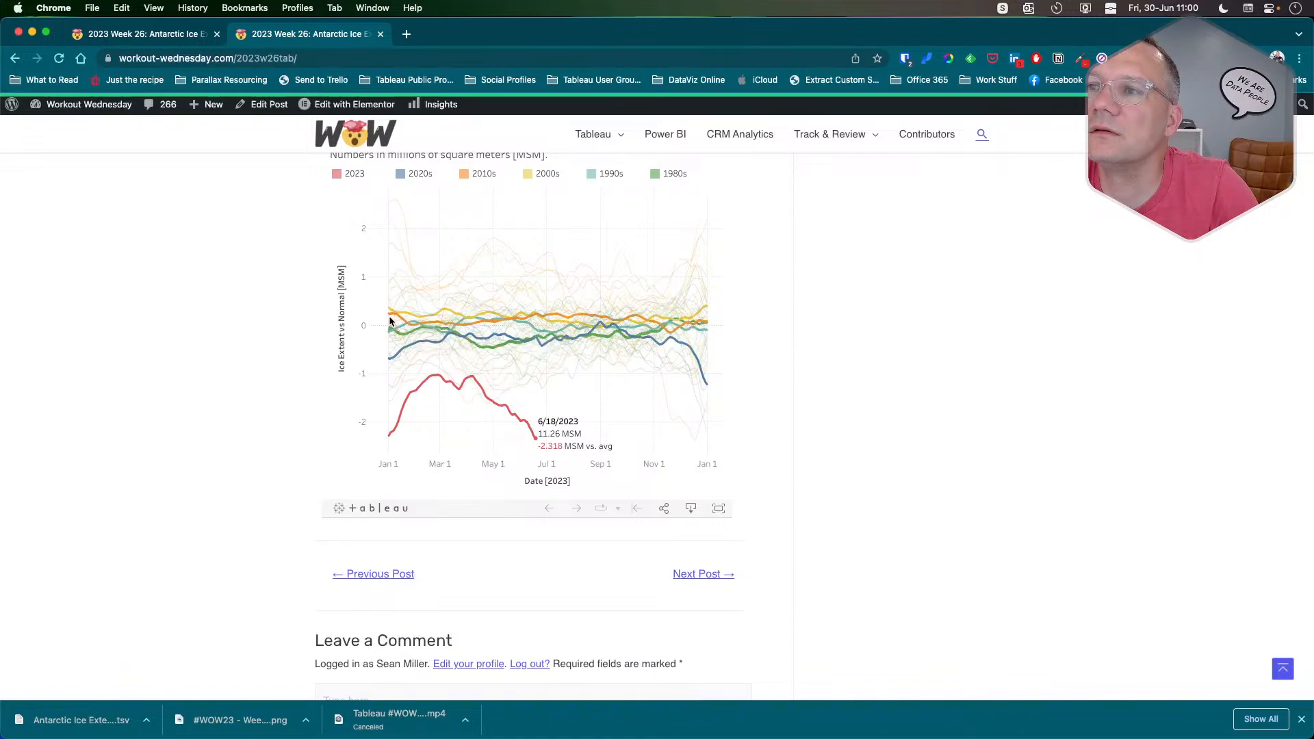
{"action": "left_click", "coordinate": [609, 175]}
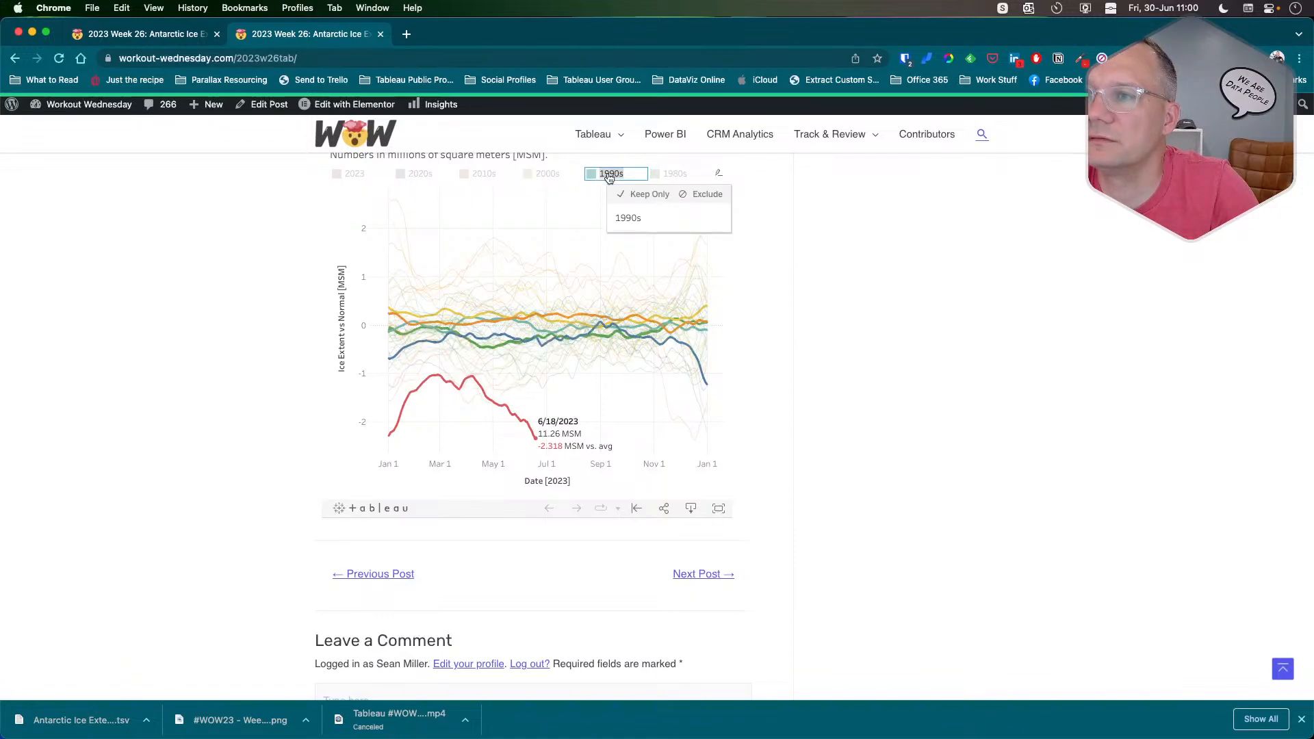
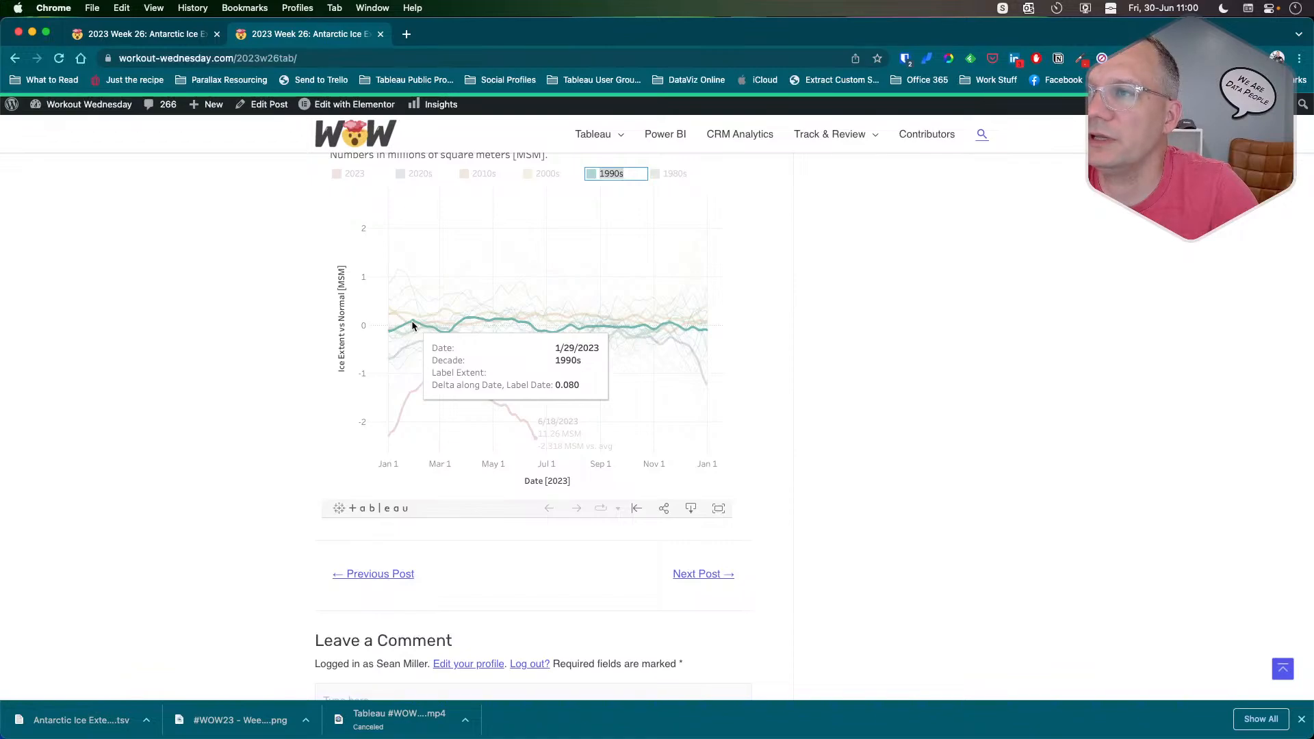
Return to Tableau Public and check the 1/29/1900 row's 1990s values against the reference chart in Chrome.
{"action": "key", "text": "super+Tab"}
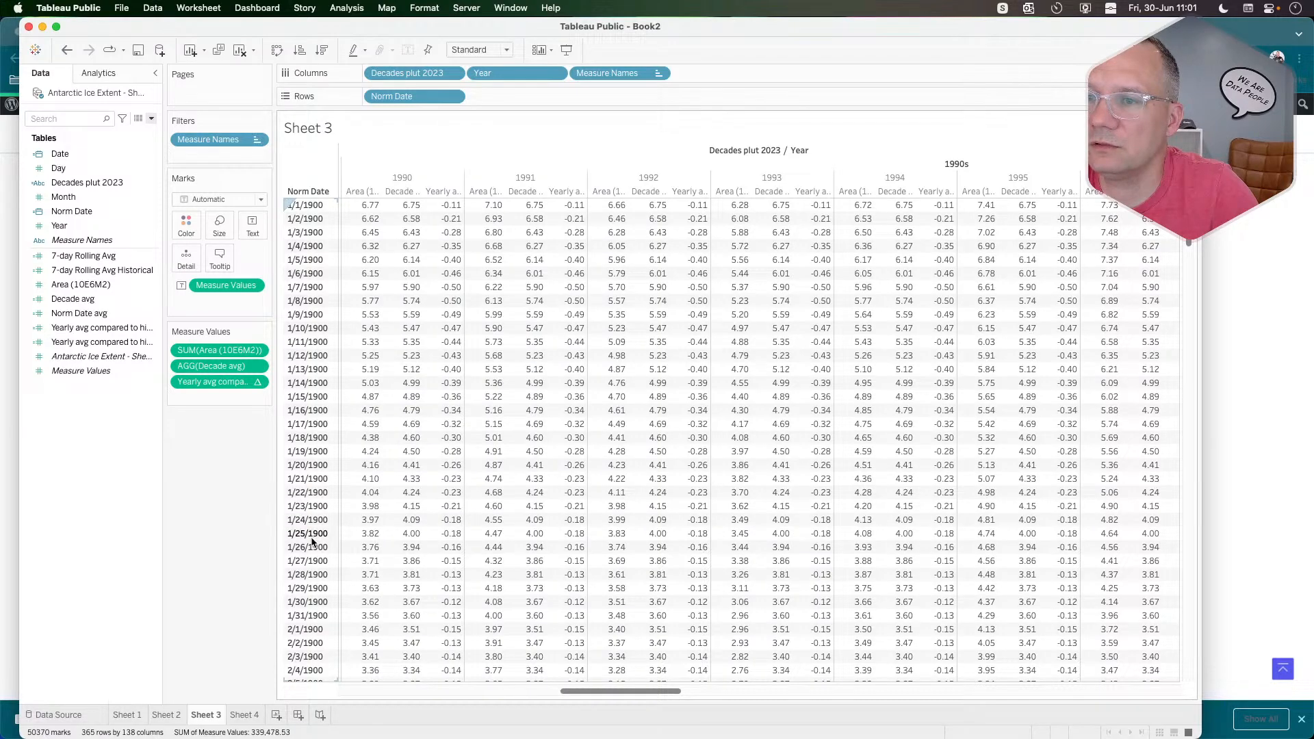
{"action": "left_click", "coordinate": [306, 589]}
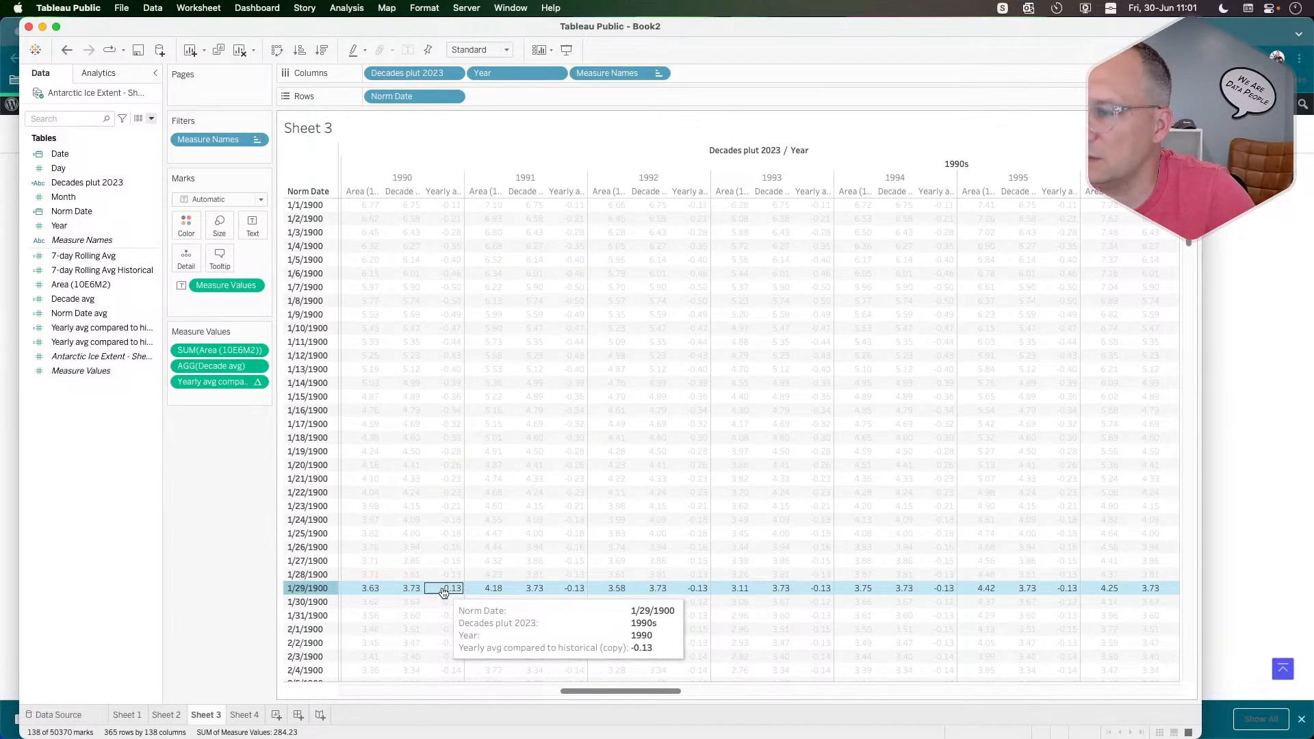
{"action": "mouse_move", "coordinate": [444, 593]}
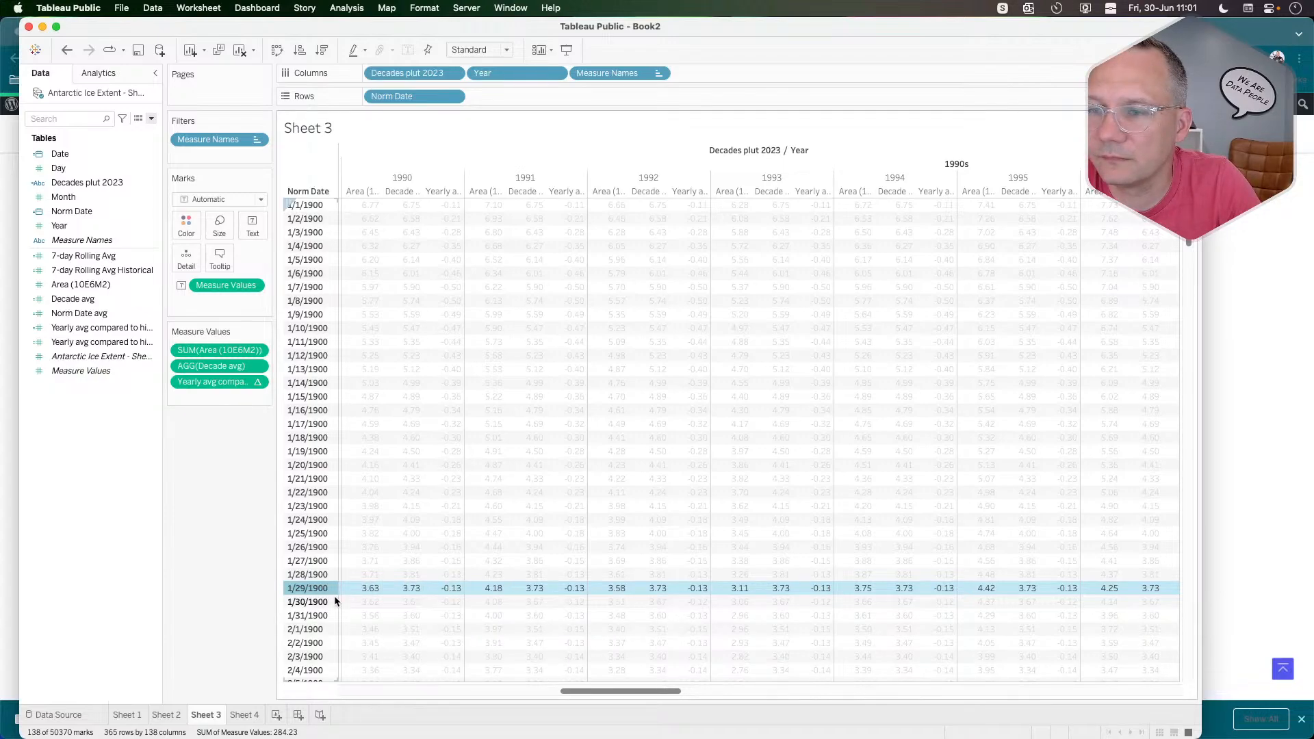
{"action": "left_click", "coordinate": [403, 590]}
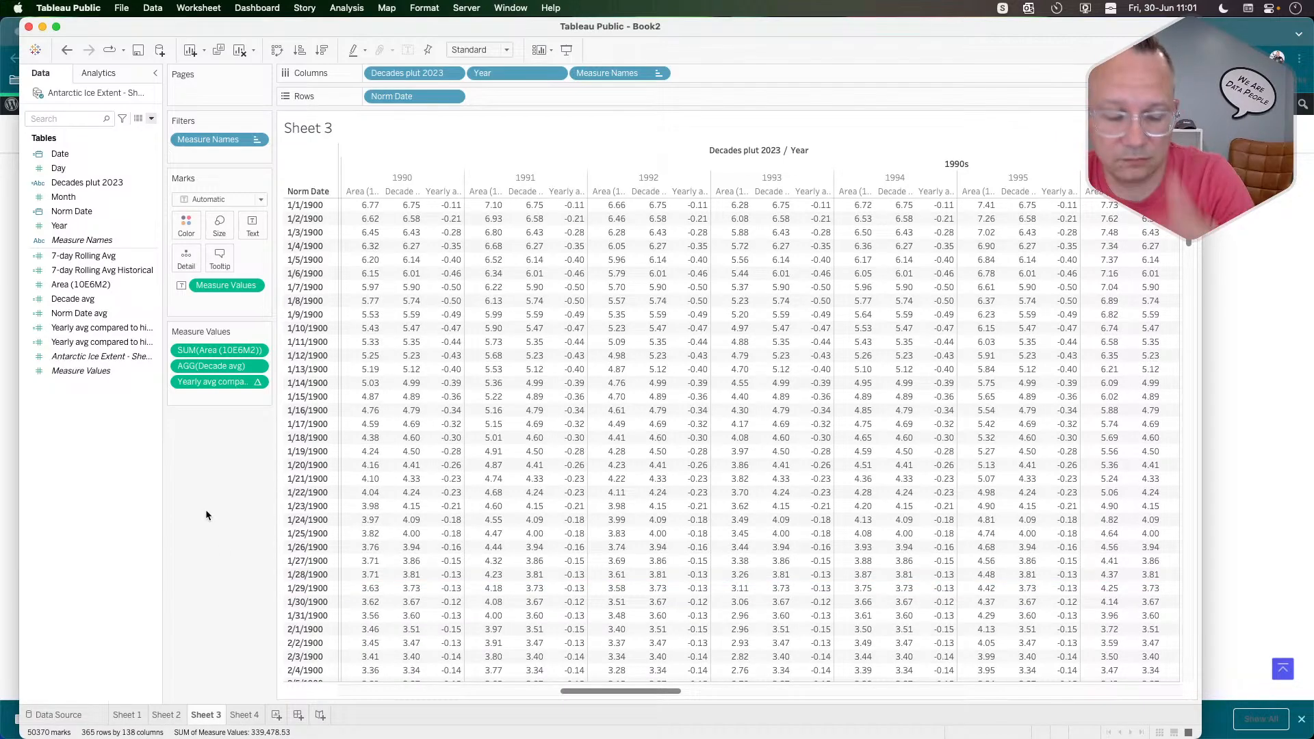
{"action": "key", "text": "super+Tab"}
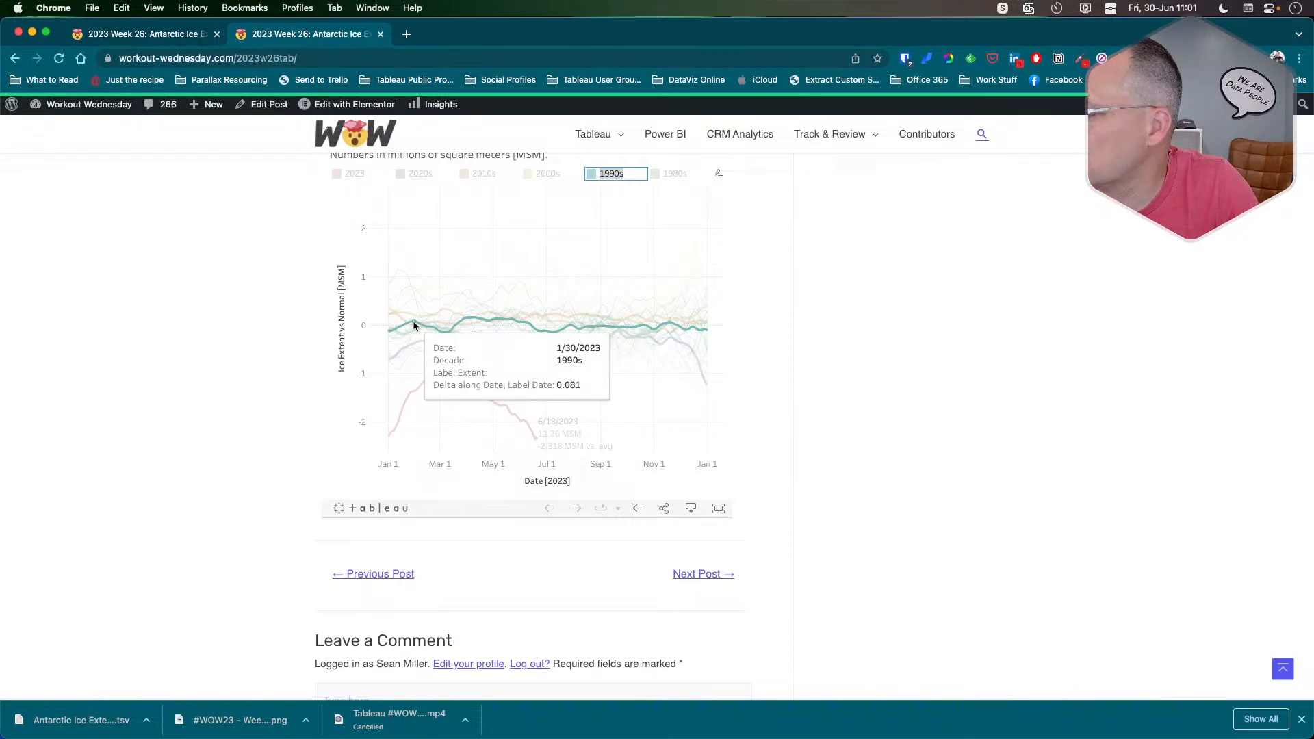
{"action": "key", "text": "super+Tab"}
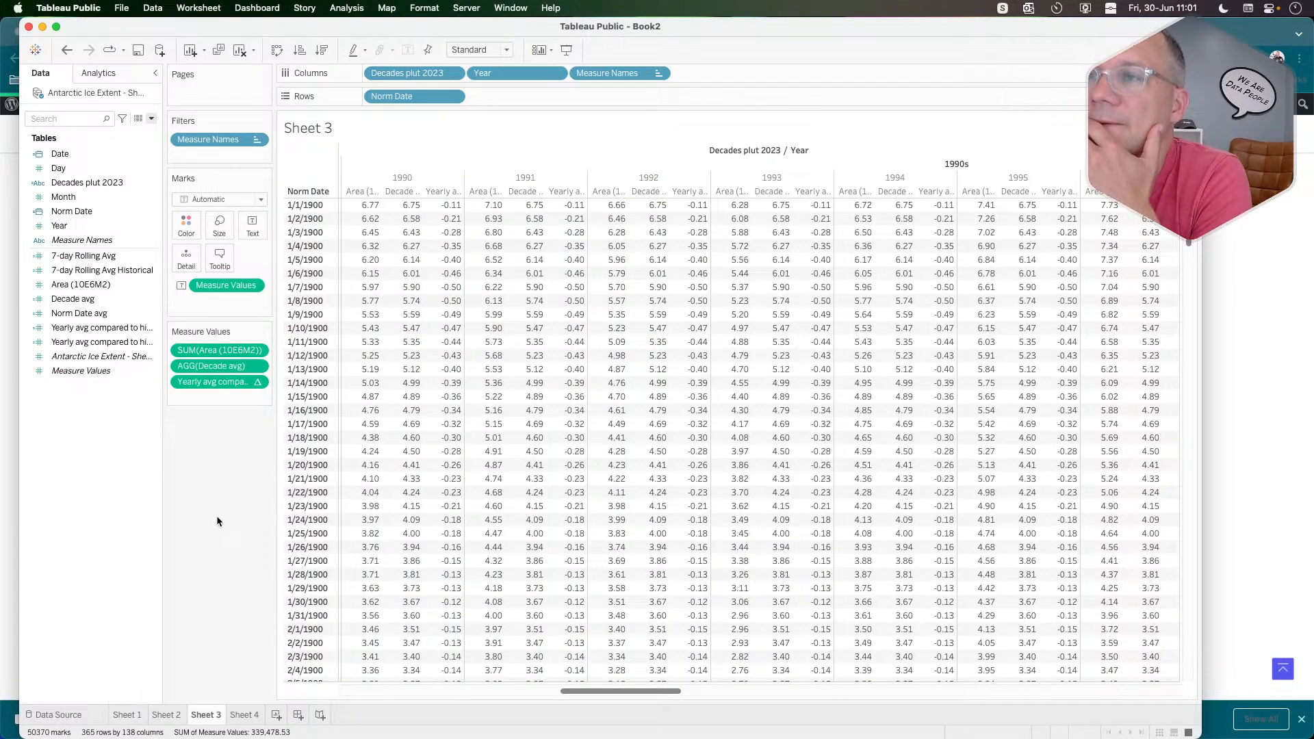
Inspect the 1990 Decade avg and yearly comparison values in the Sheet 3 table, highlighting the 1/29/1900 row.
{"action": "mouse_move", "coordinate": [363, 430]}
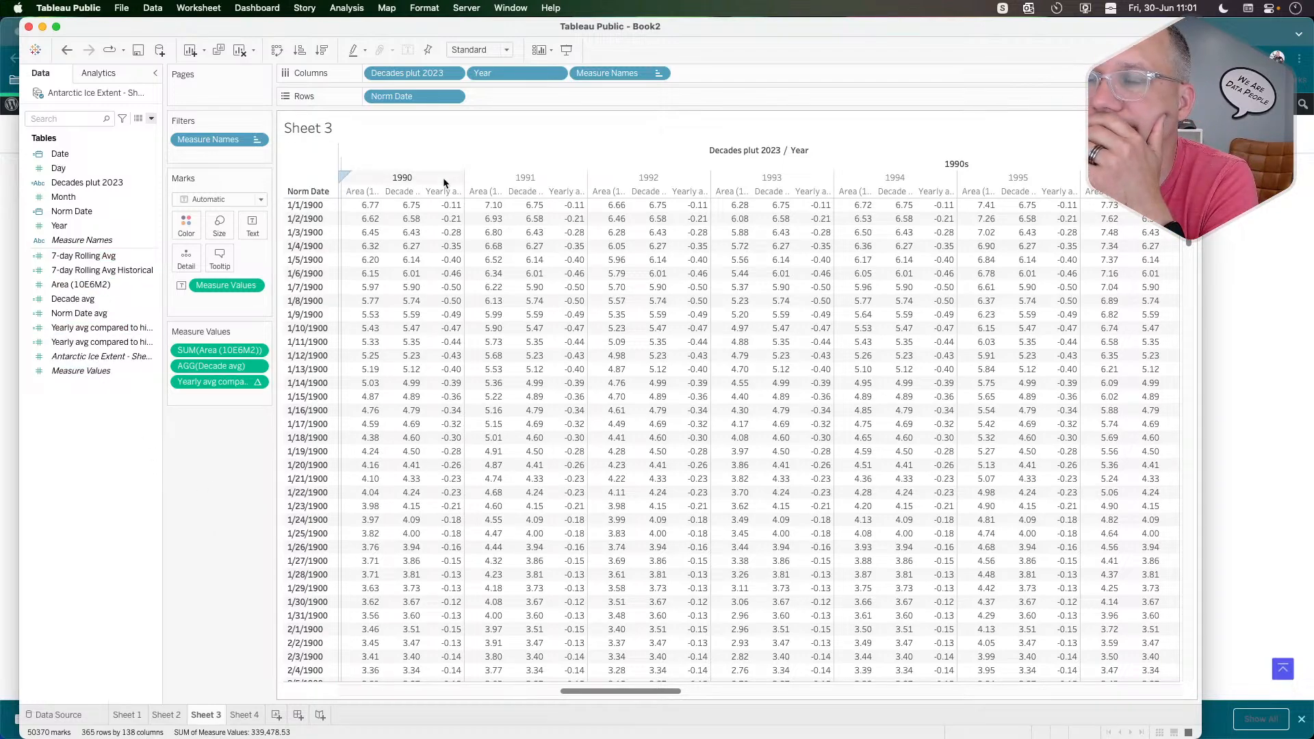
{"action": "mouse_move", "coordinate": [418, 206]}
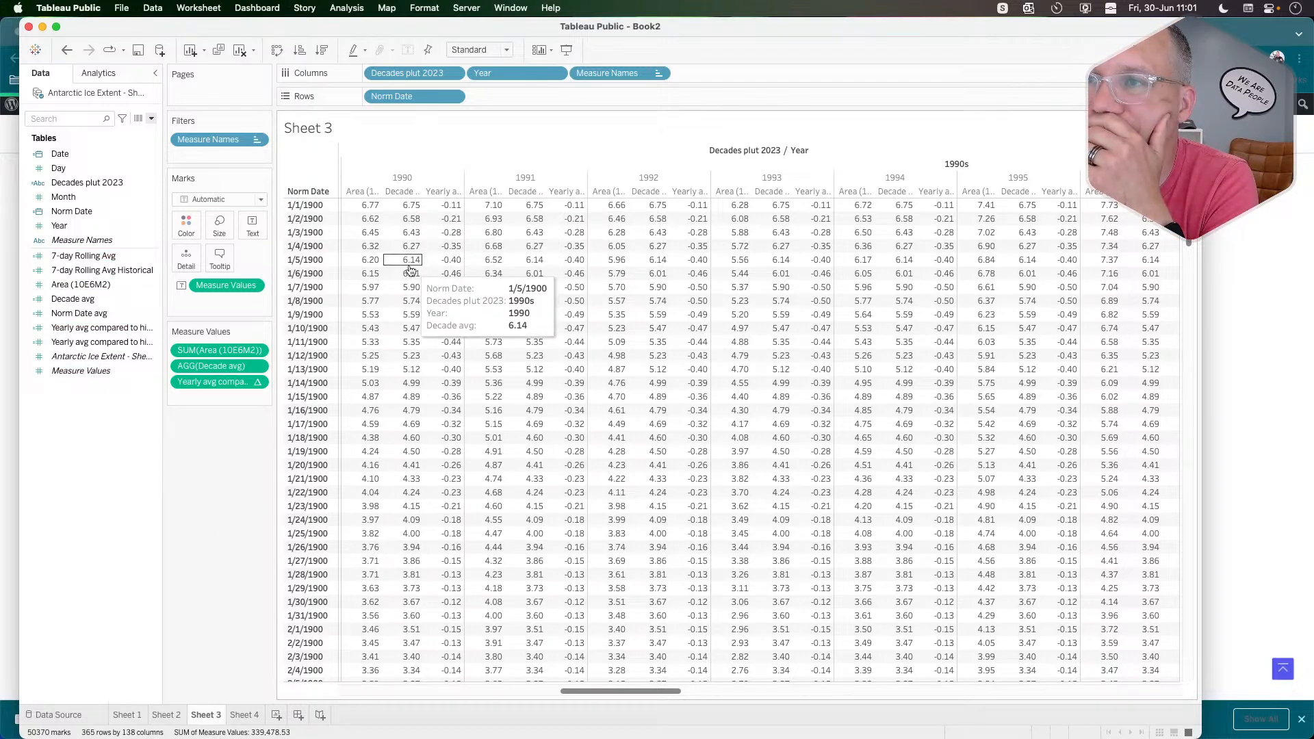
{"action": "mouse_move", "coordinate": [397, 726]}
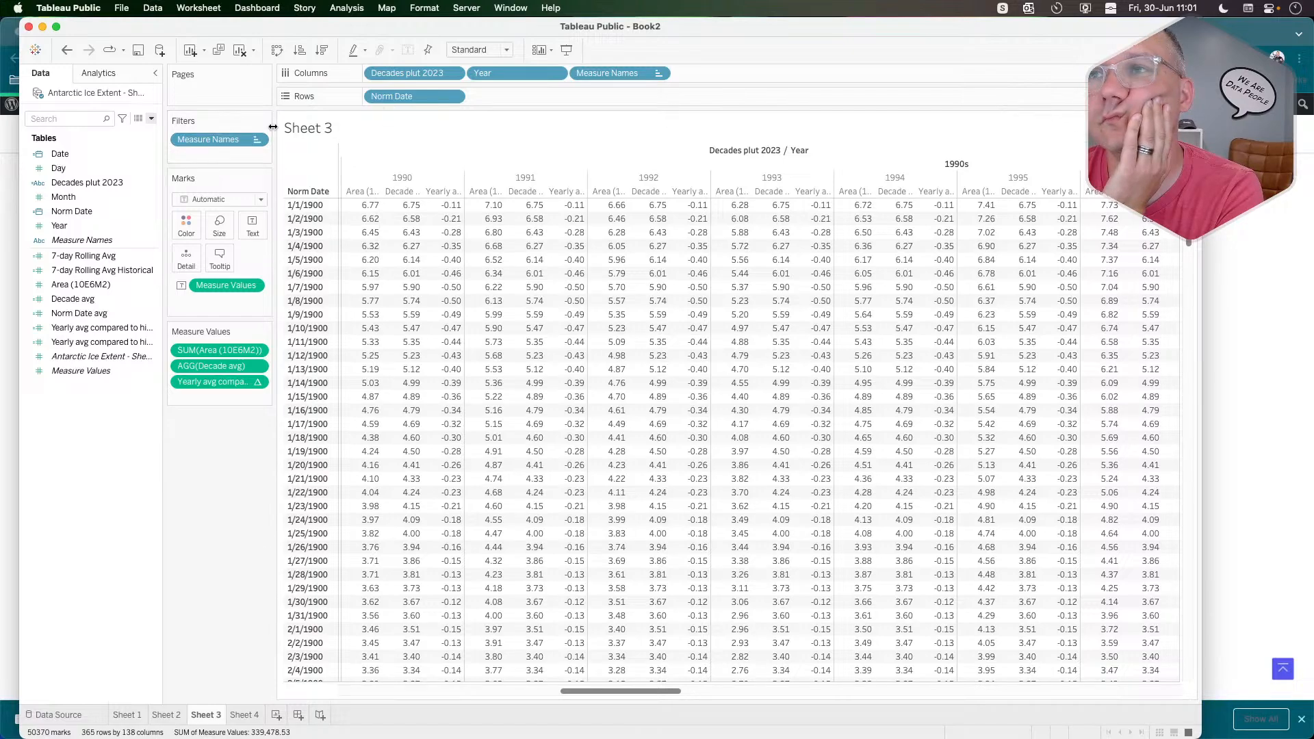
{"action": "left_click_drag", "start_coordinate": [449, 75], "coordinate": [369, 74]}
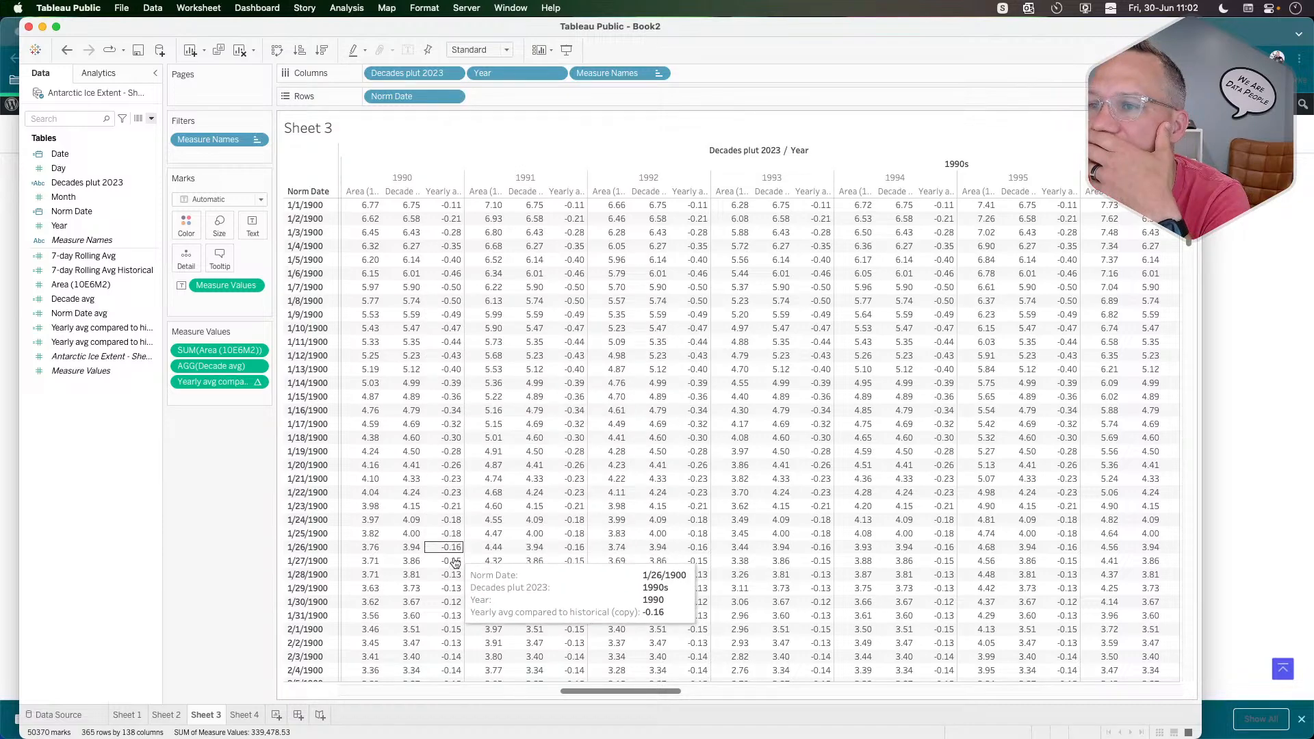
{"action": "scroll", "coordinate": [464, 257], "scroll_direction": "right", "scroll_amount": 1}
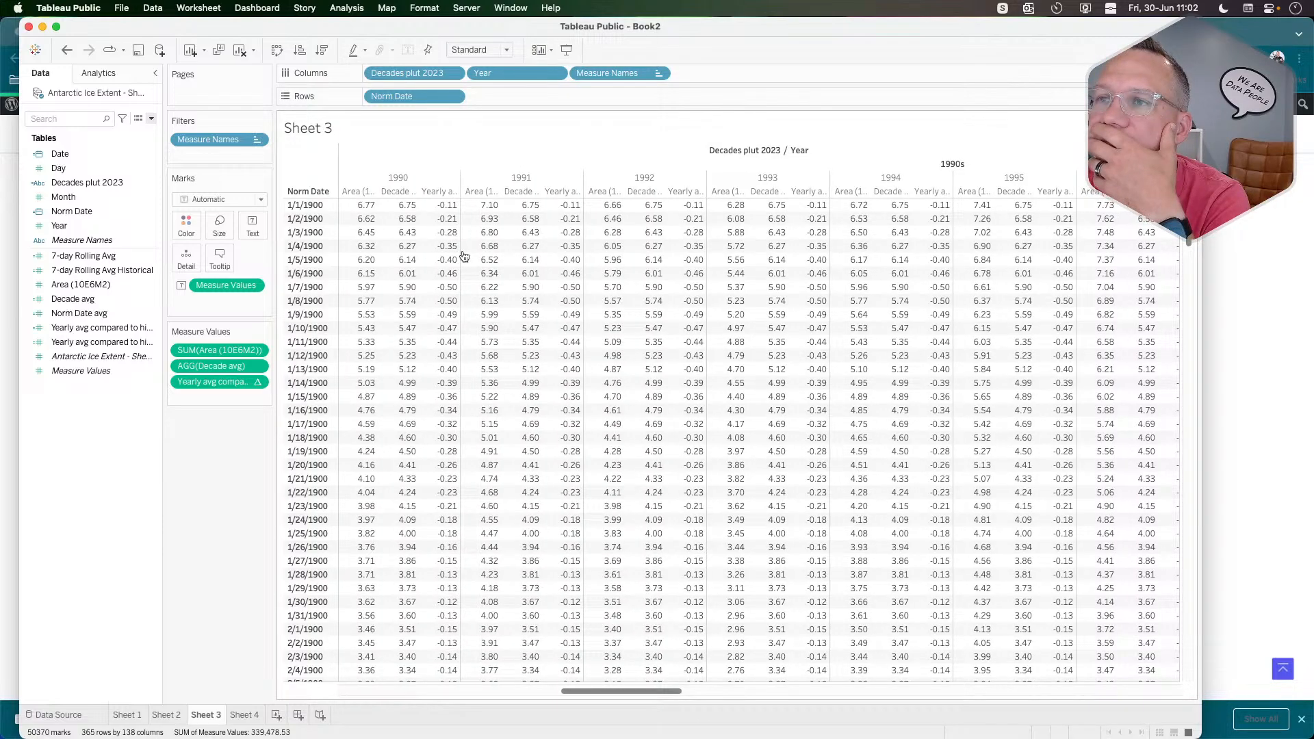
{"action": "left_click", "coordinate": [300, 590]}
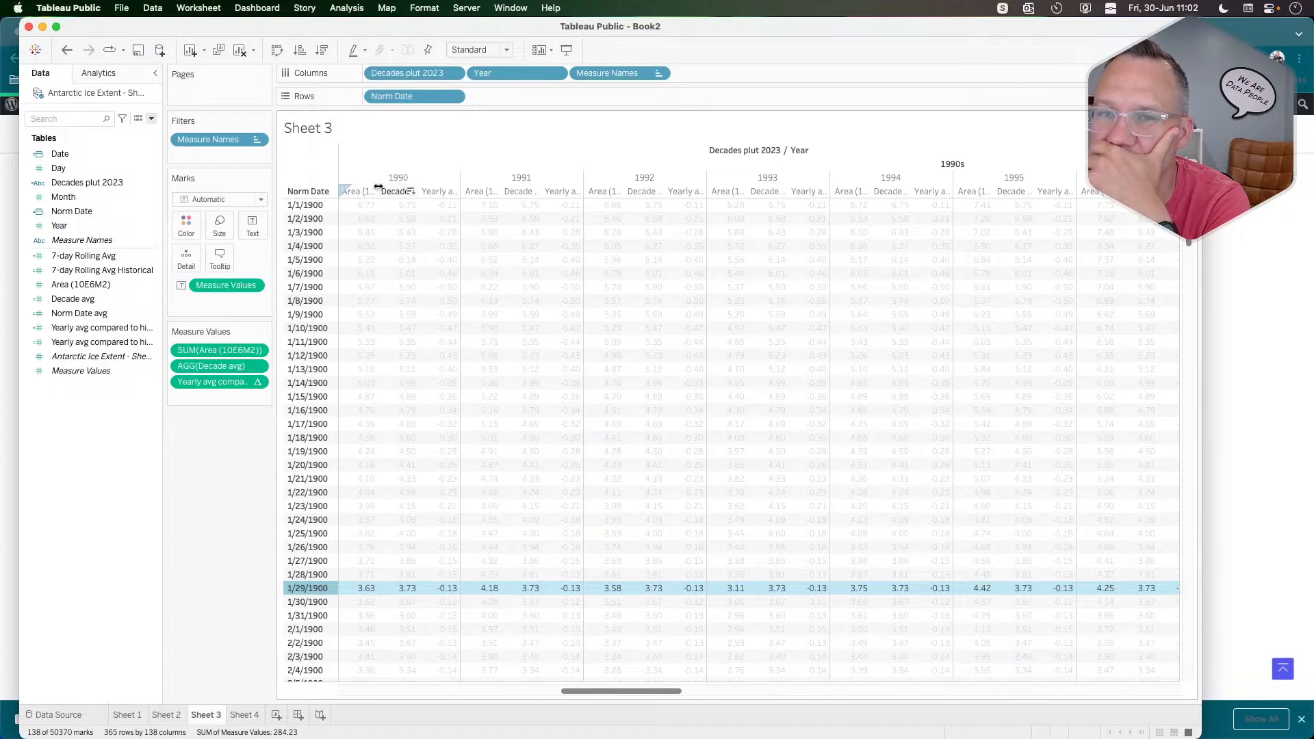
Try replacing [Norm Date] with [Month],[Day] in the Decade avg FIXED calculation and apply the change.
{"action": "right_click", "coordinate": [100, 299]}
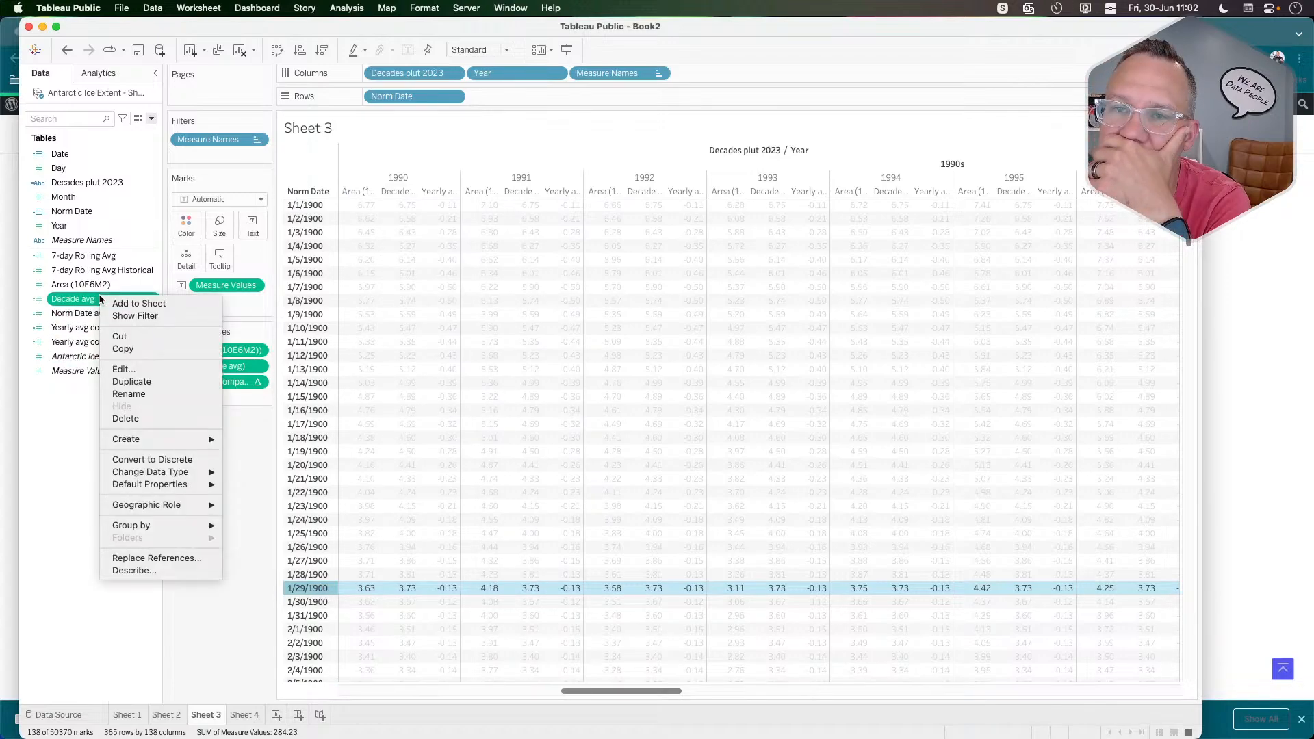
{"action": "left_click", "coordinate": [145, 370]}
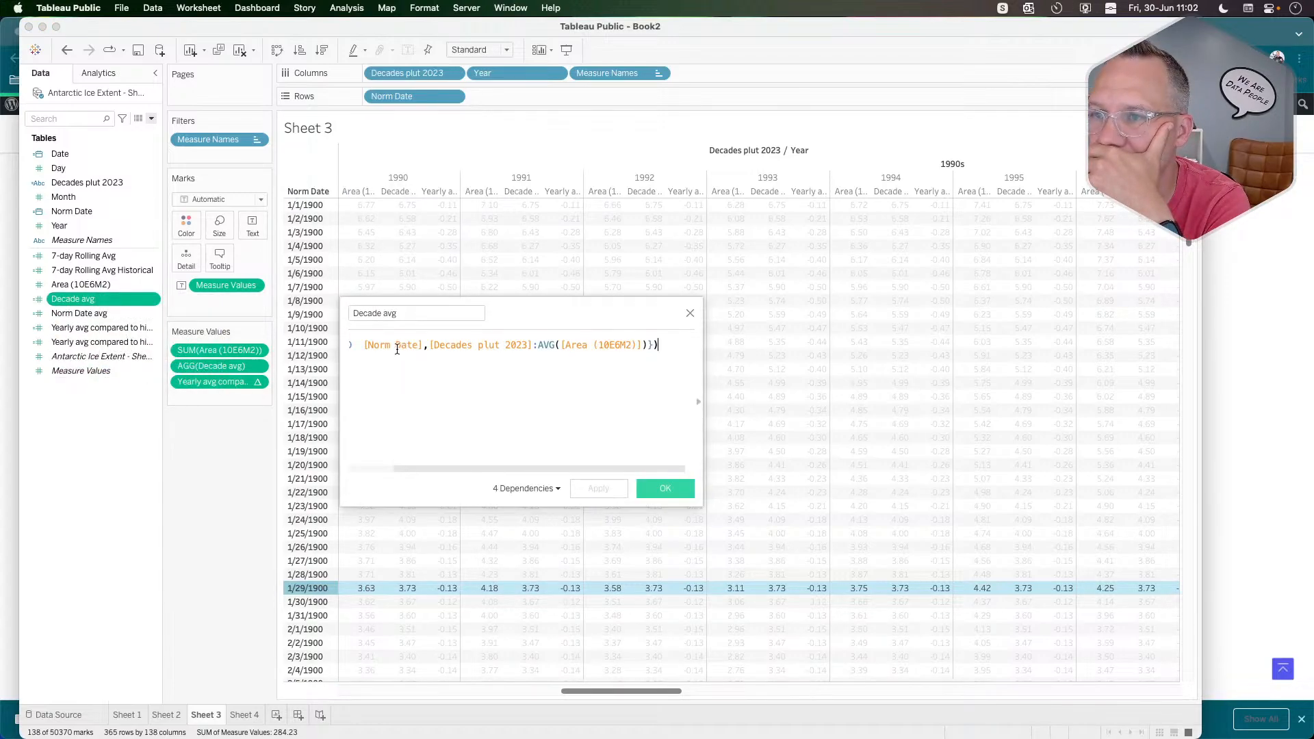
{"action": "scroll", "coordinate": [417, 365], "scroll_direction": "left", "scroll_amount": 1}
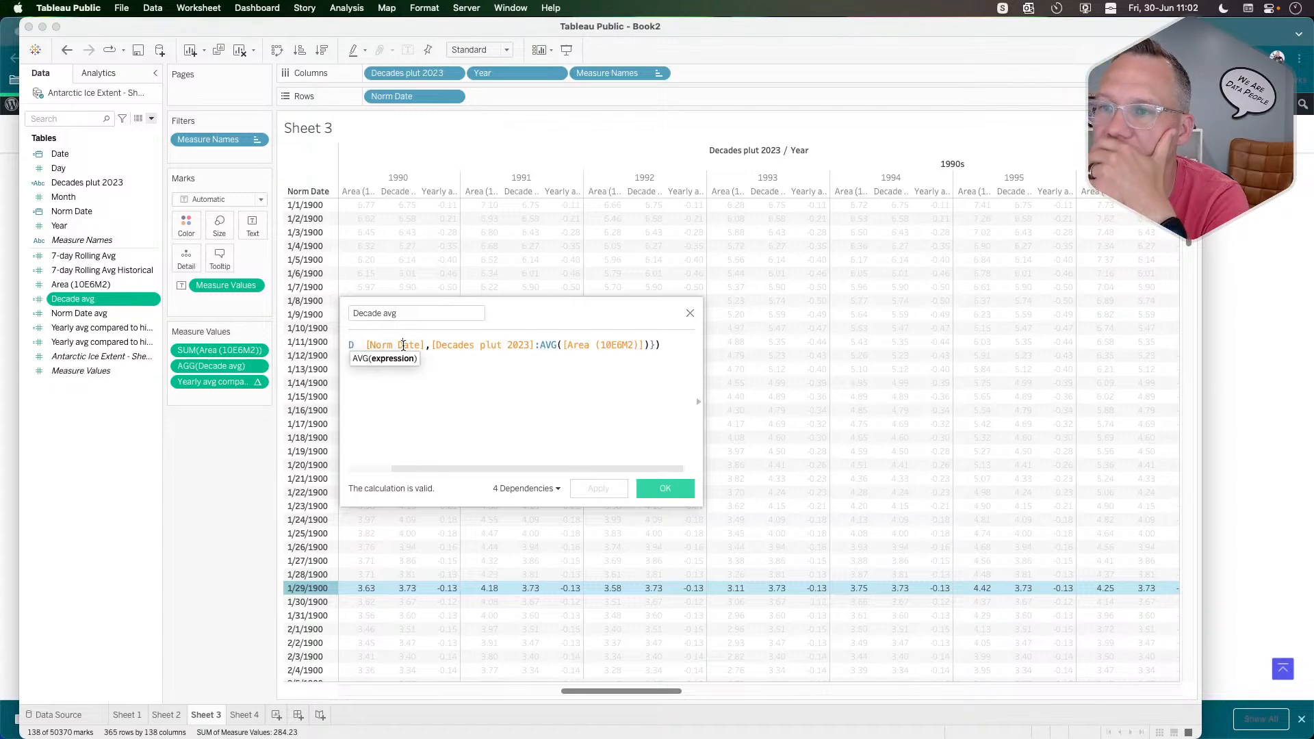
{"action": "double_click", "coordinate": [405, 346]}
{"action": "type", "text": "mon"}
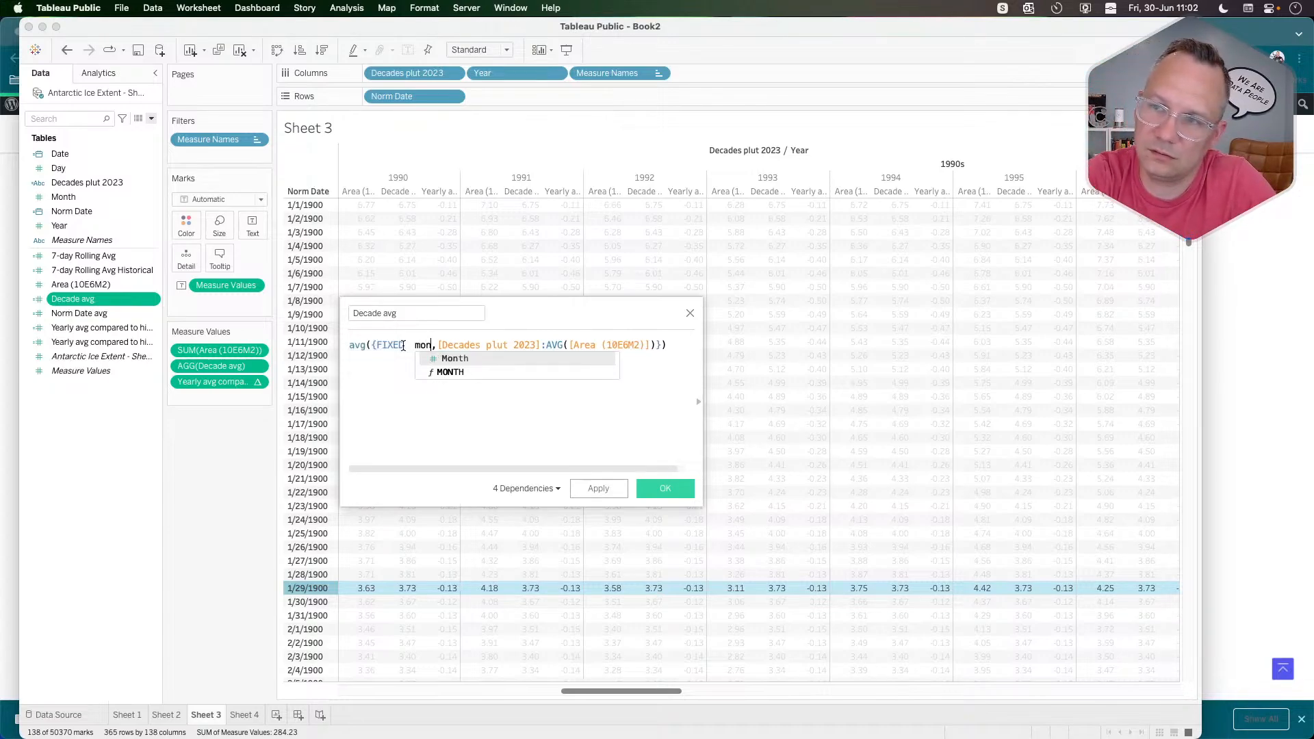
{"action": "key", "text": "Return"}
{"action": "type", "text": ",dat"}
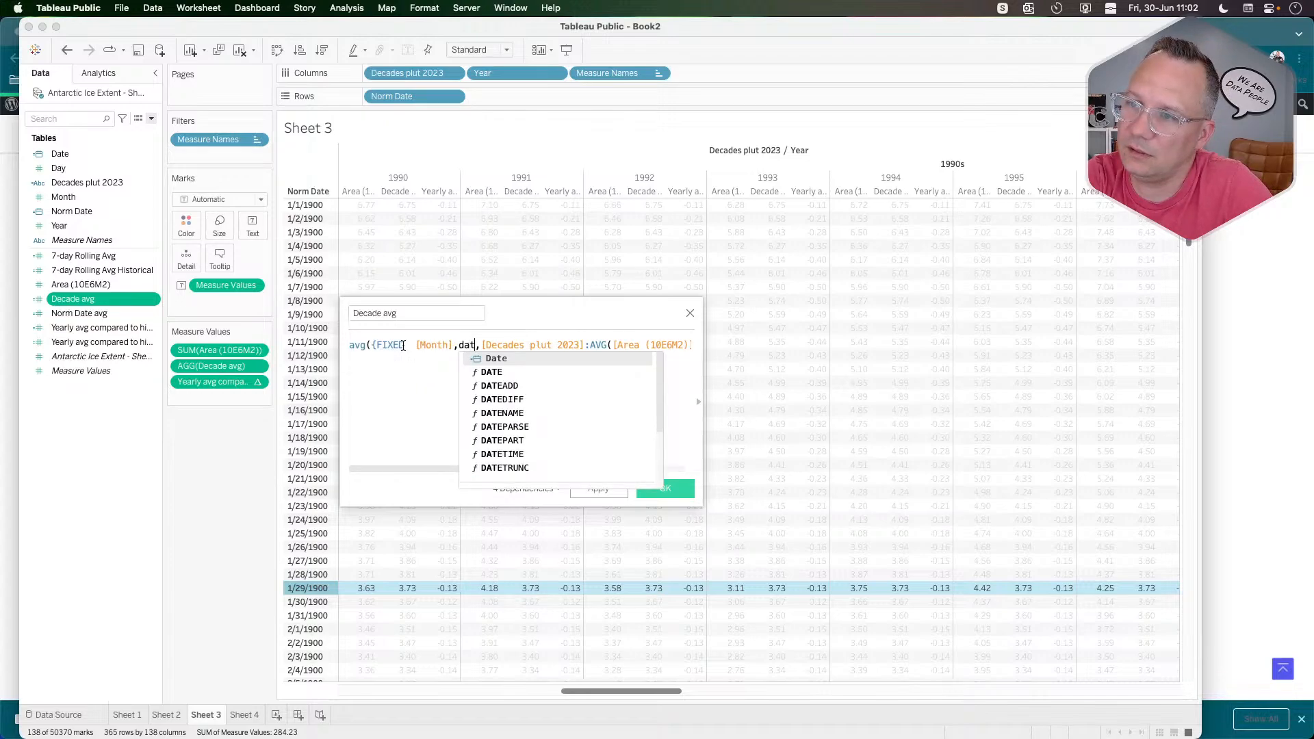
{"action": "key", "text": "BackSpace"}
{"action": "type", "text": "y"}
{"action": "key", "text": "Return"}
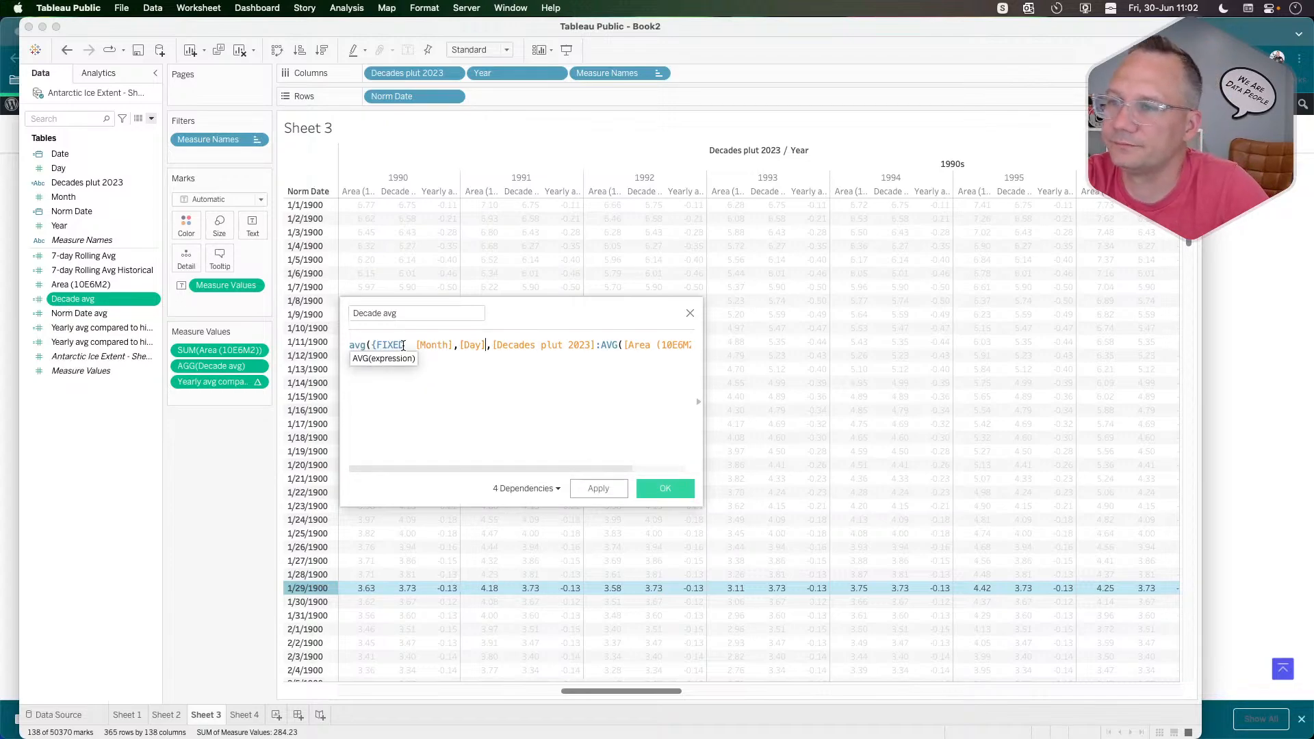
{"action": "left_click", "coordinate": [597, 489]}
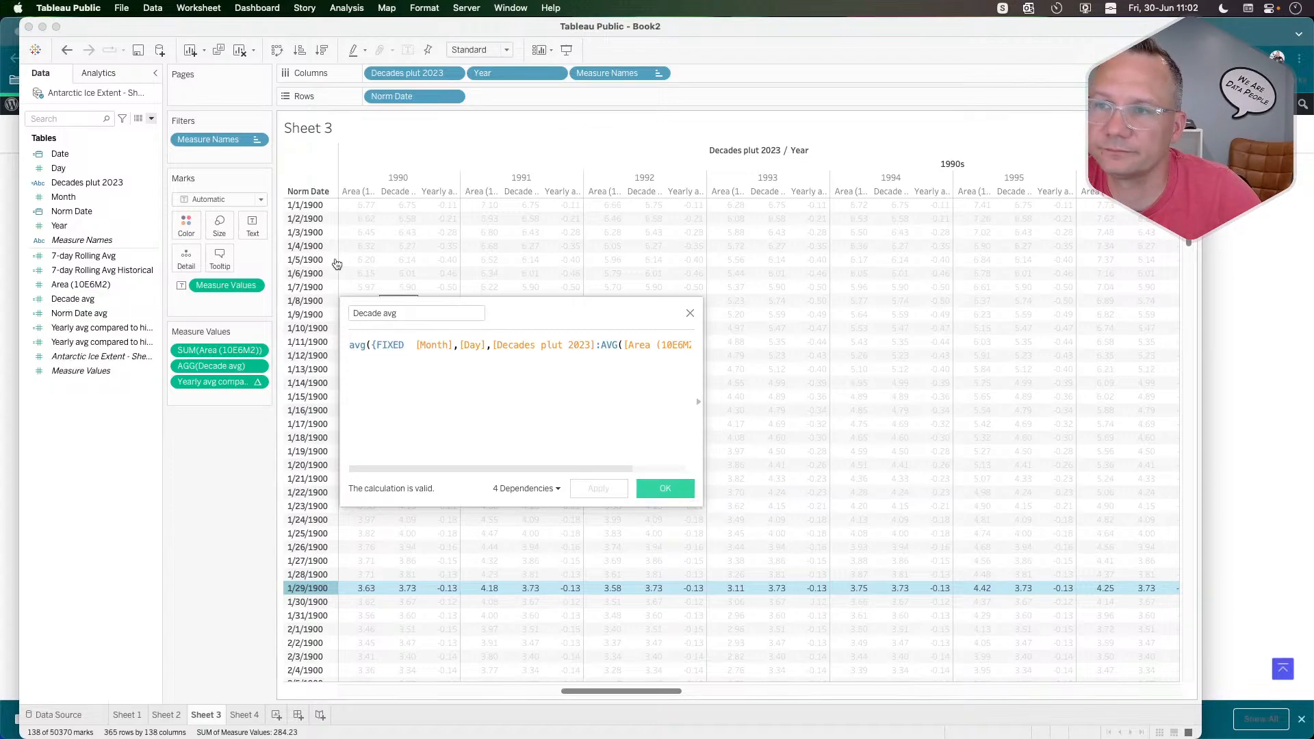
Undo the last Decade avg formula change and close its calculation editor.
{"action": "left_click", "coordinate": [67, 50]}
{"action": "left_click", "coordinate": [66, 50]}
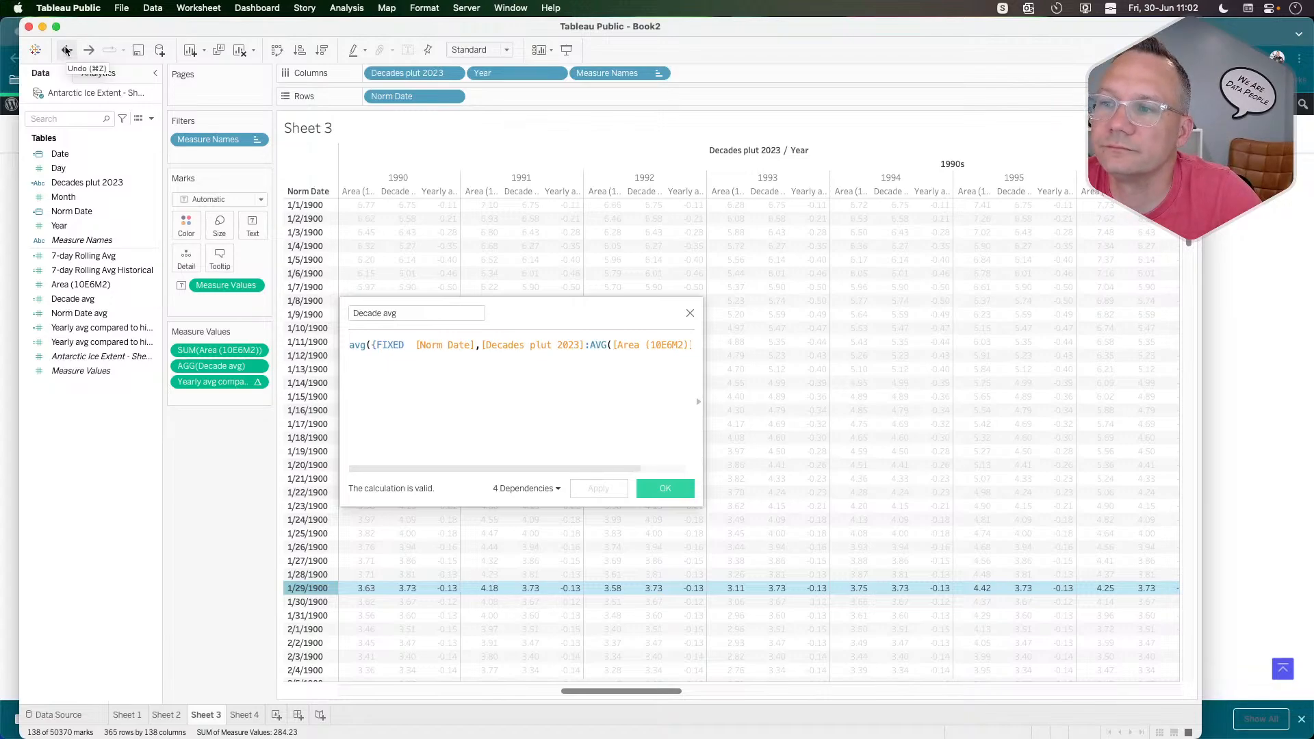
{"action": "left_click", "coordinate": [690, 315]}
{"action": "mouse_move", "coordinate": [416, 593]}
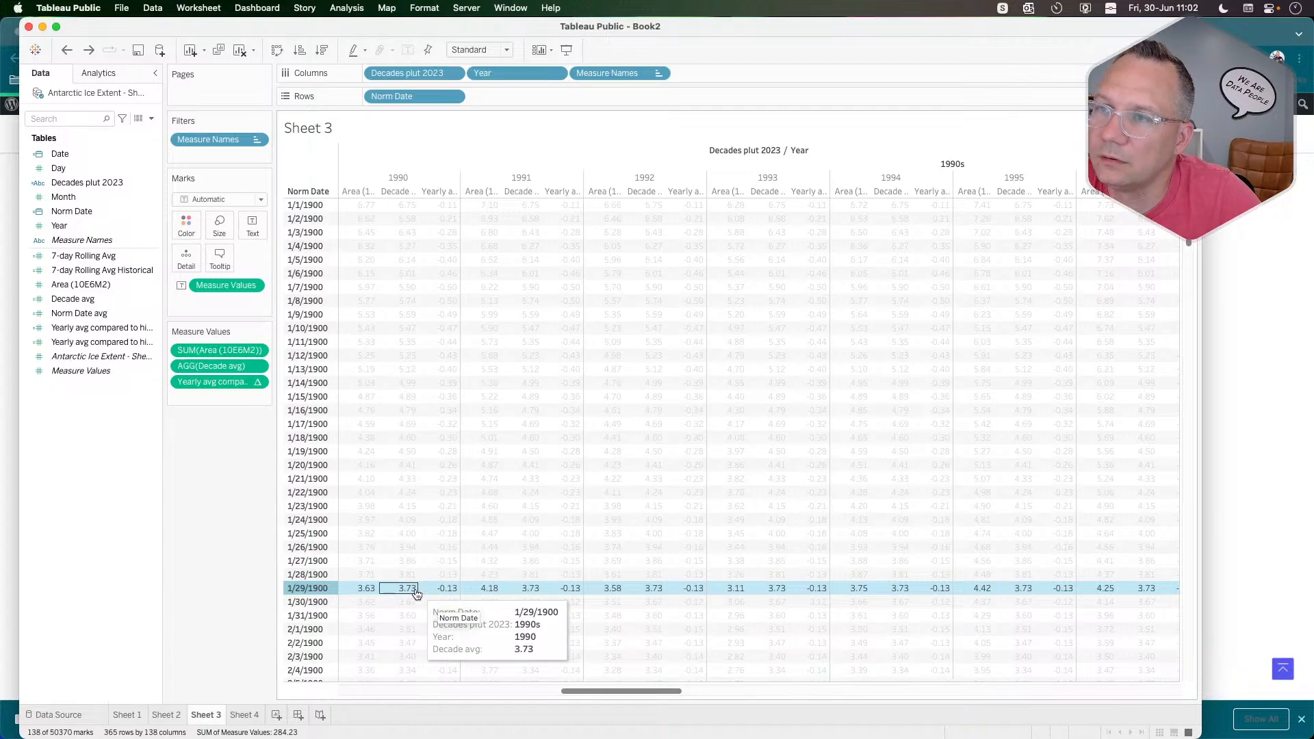
{"action": "left_click", "coordinate": [259, 367]}
{"action": "mouse_move", "coordinate": [256, 505]}
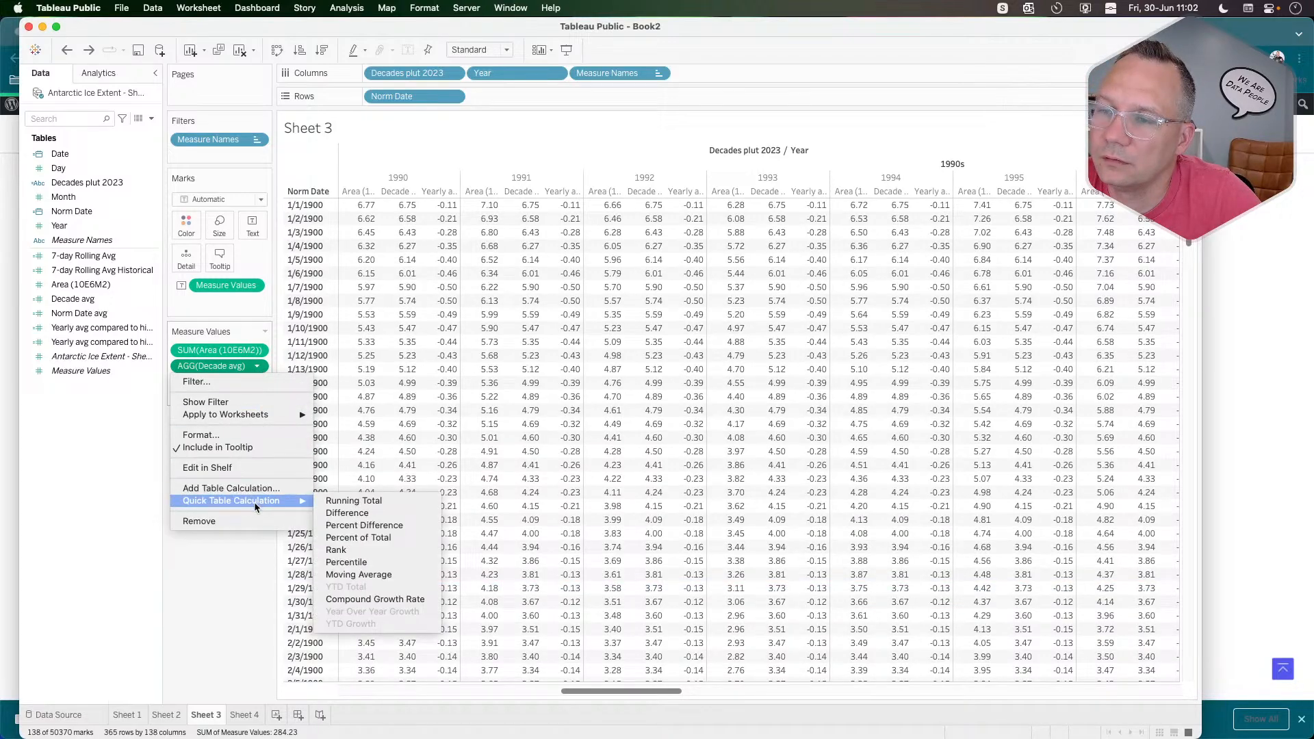
{"action": "left_click", "coordinate": [105, 421]}
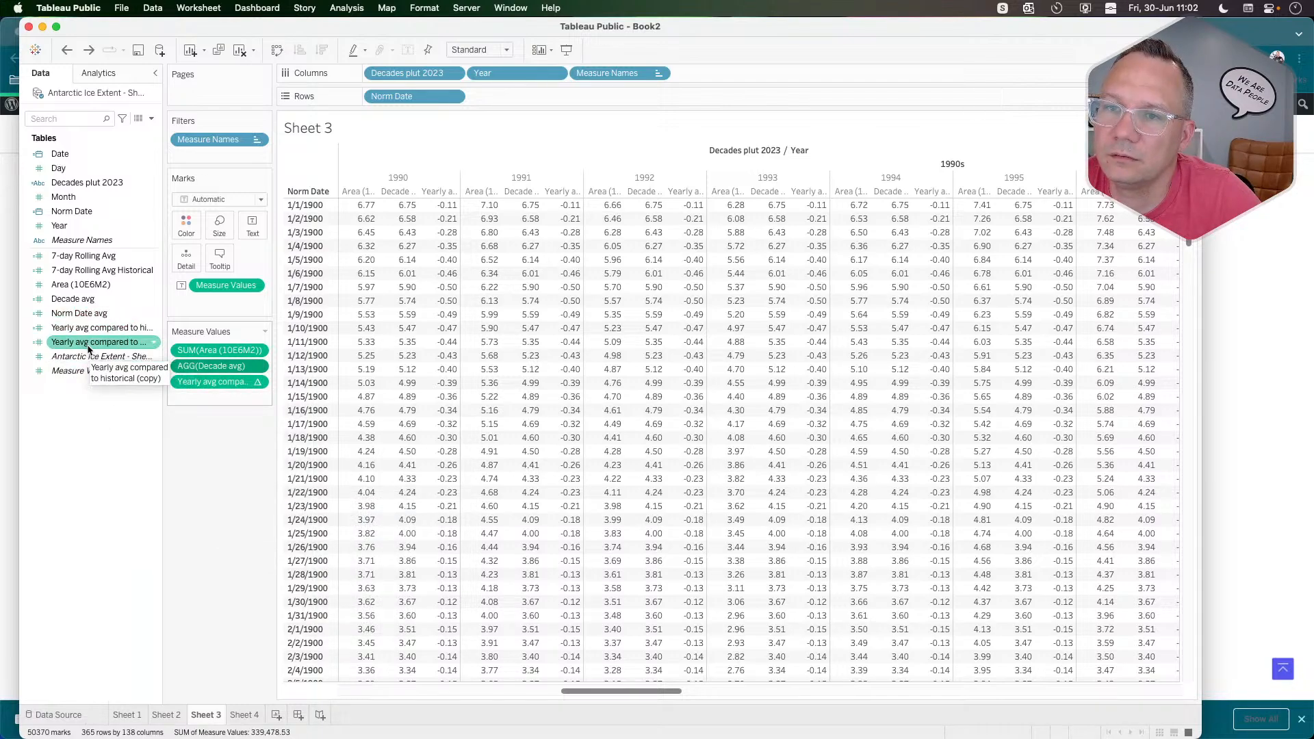
Review the formula of the "Yearly avg compared to historical (copy)" field and close its editor.
{"action": "right_click", "coordinate": [90, 345]}
{"action": "left_click", "coordinate": [117, 418]}
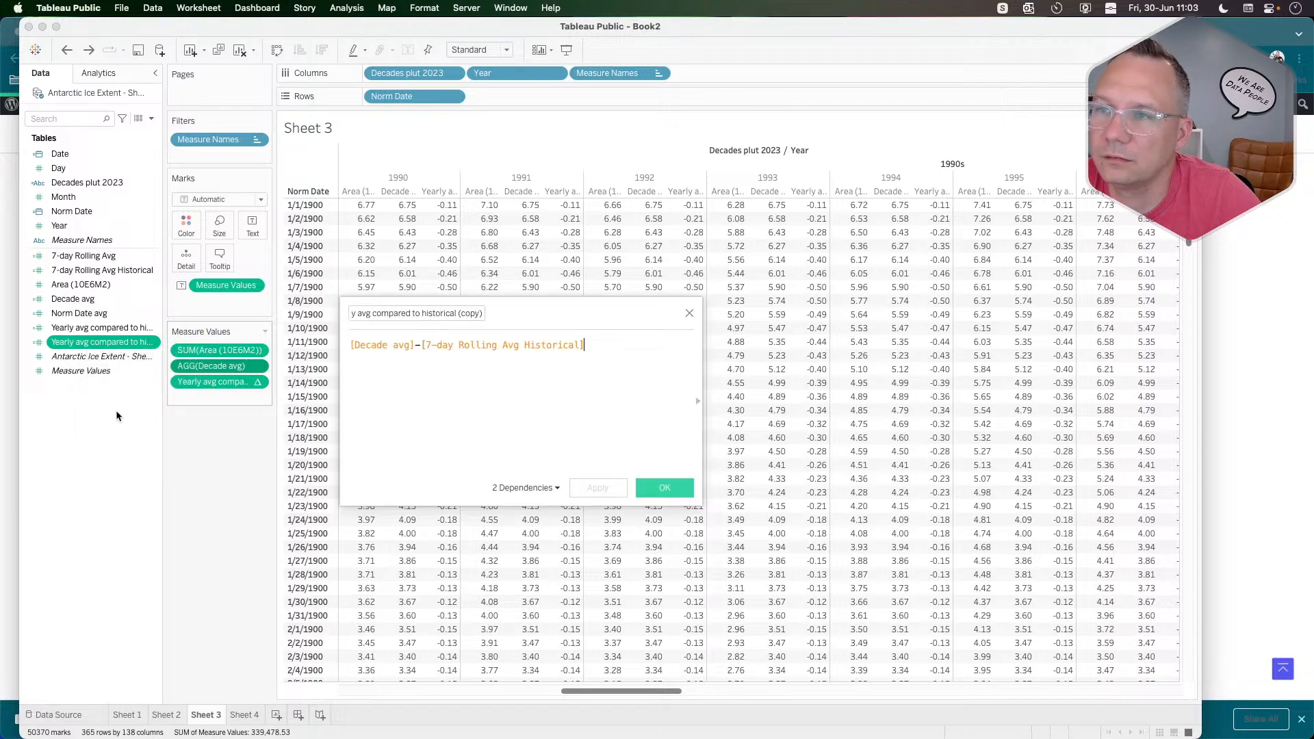
{"action": "left_click", "coordinate": [689, 314]}
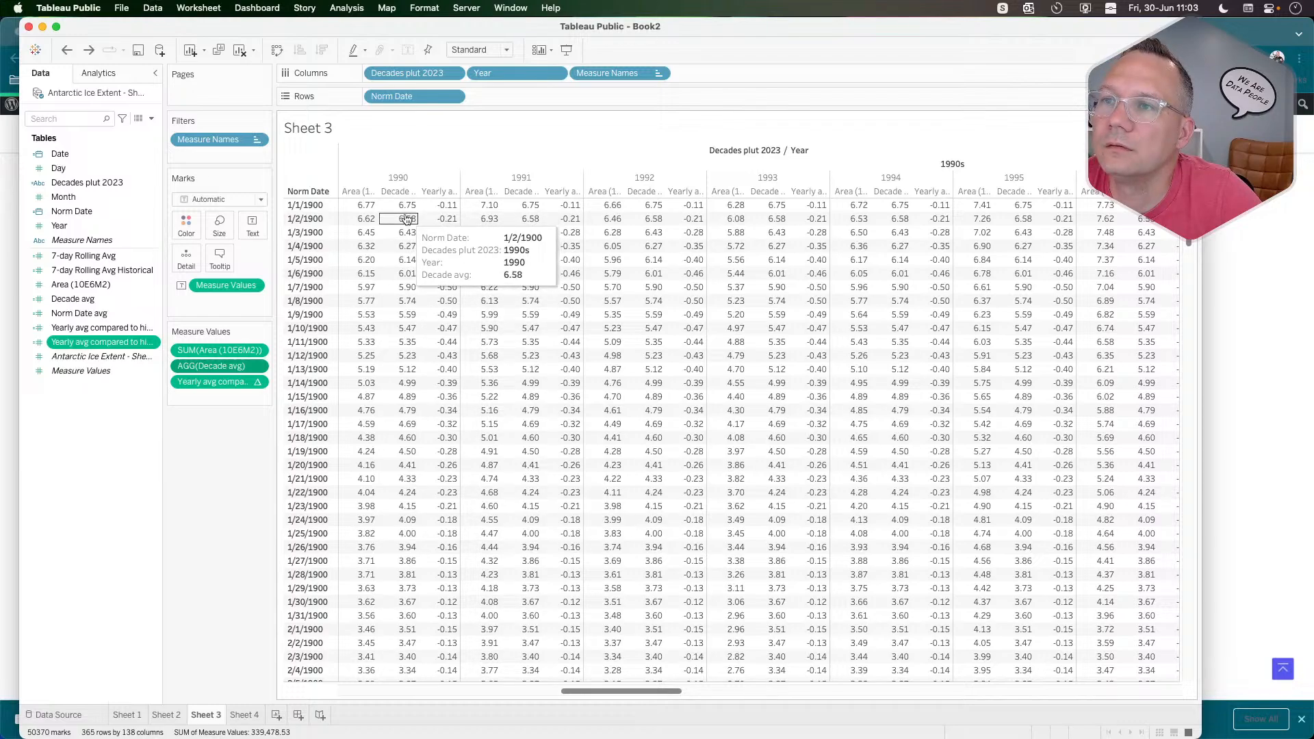
{"action": "mouse_move", "coordinate": [124, 356]}
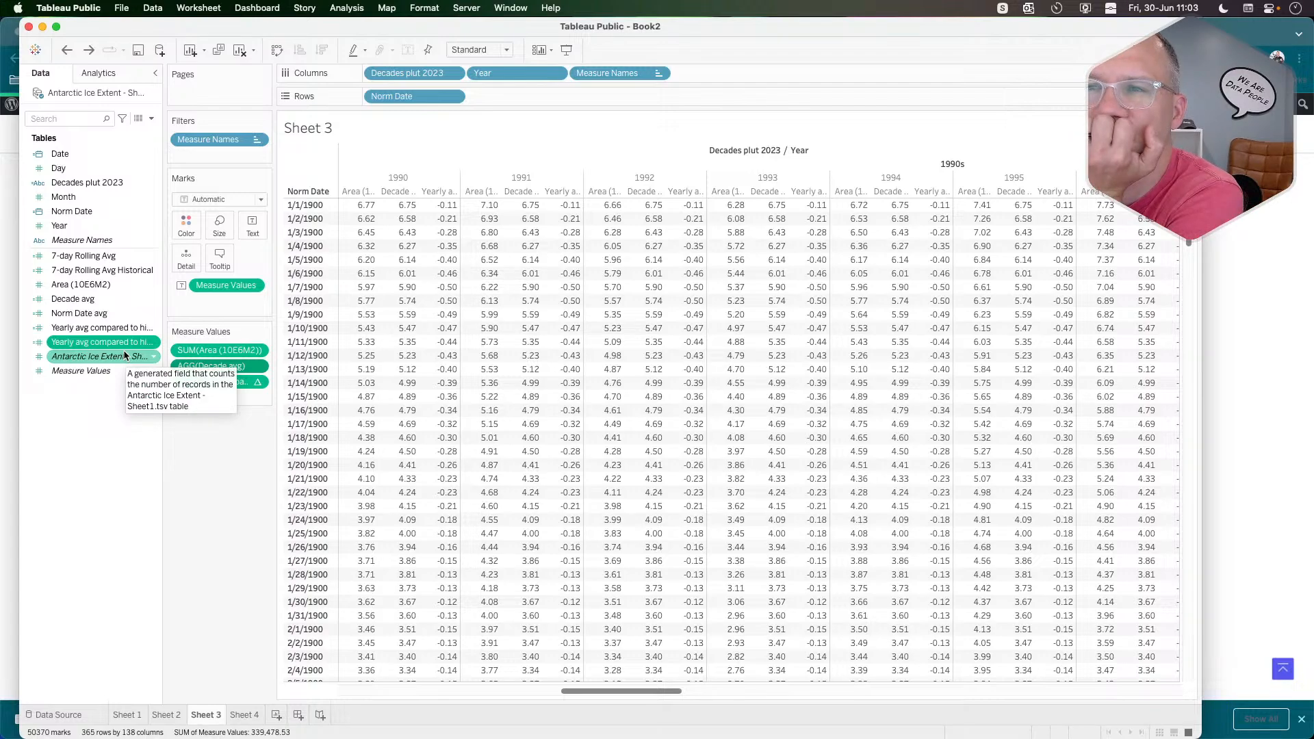
Create a calculated field and start its formula with the WINDOW_AVG function.
{"action": "right_click", "coordinate": [76, 448]}
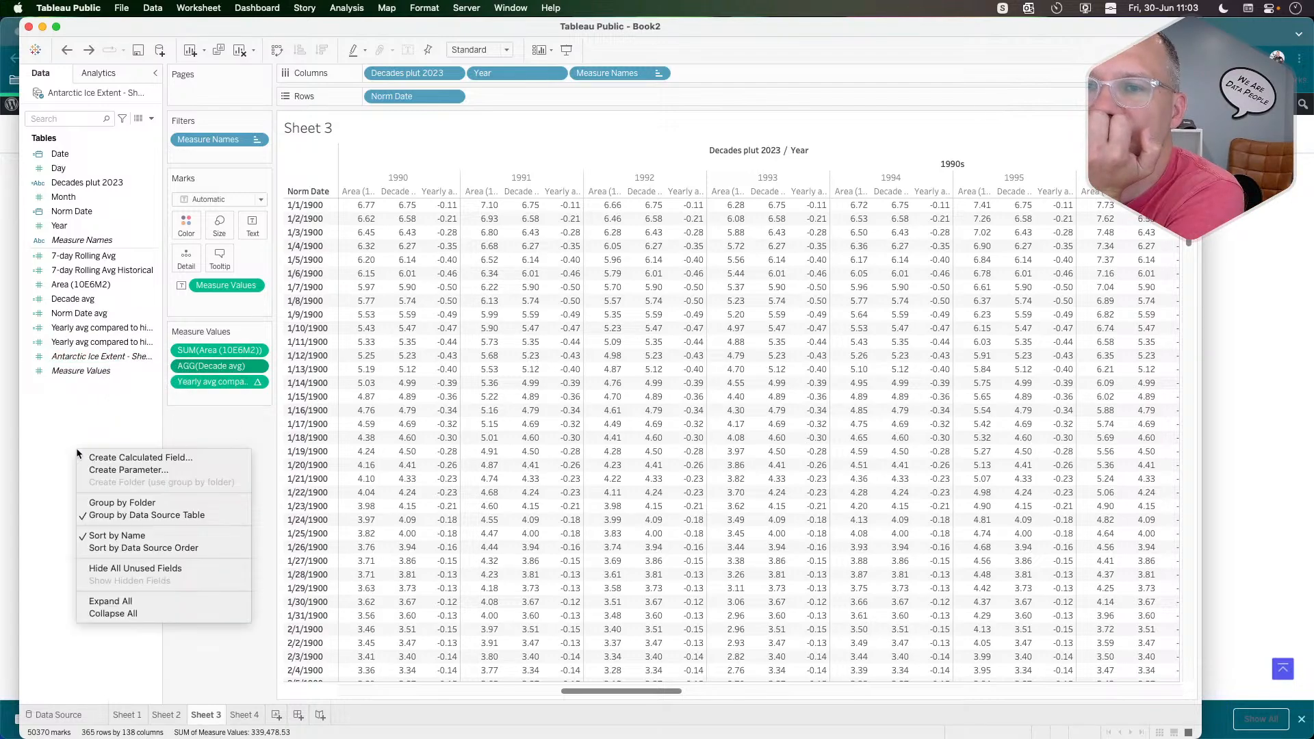
{"action": "left_click", "coordinate": [84, 422]}
{"action": "right_click", "coordinate": [98, 438]}
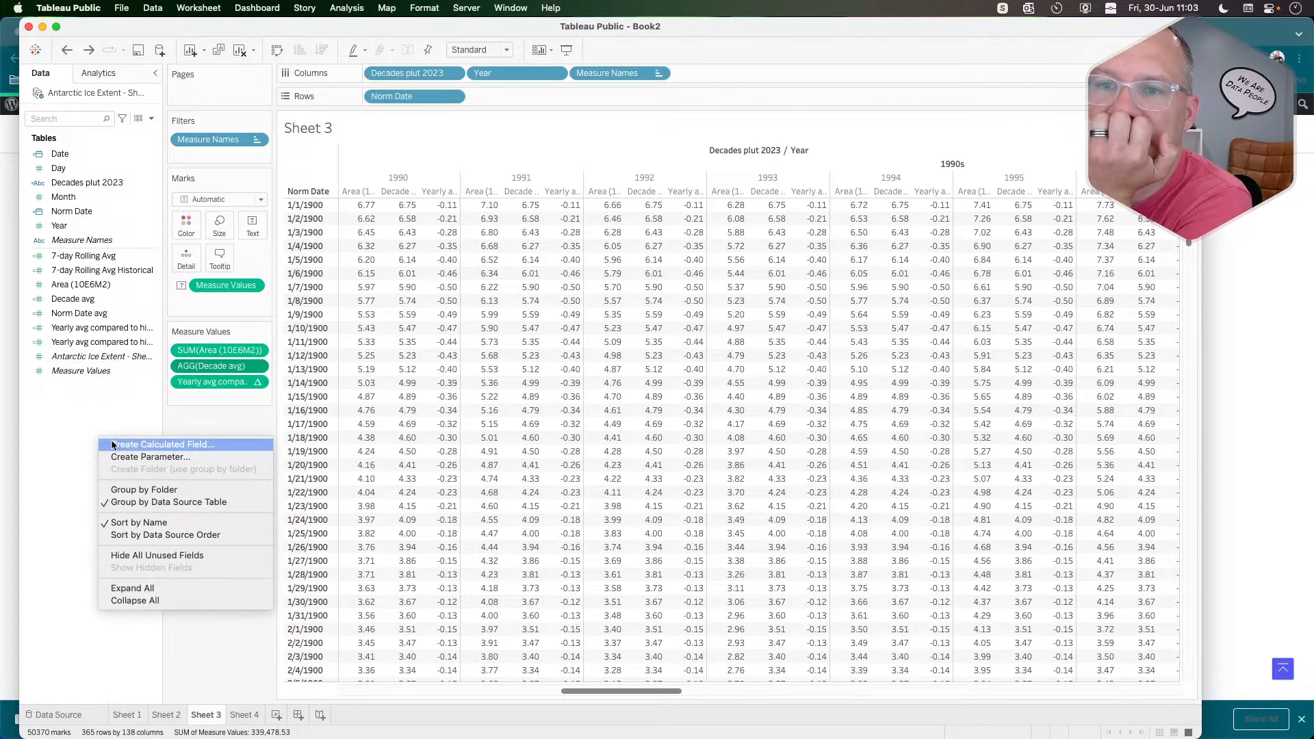
{"action": "left_click", "coordinate": [114, 446]}
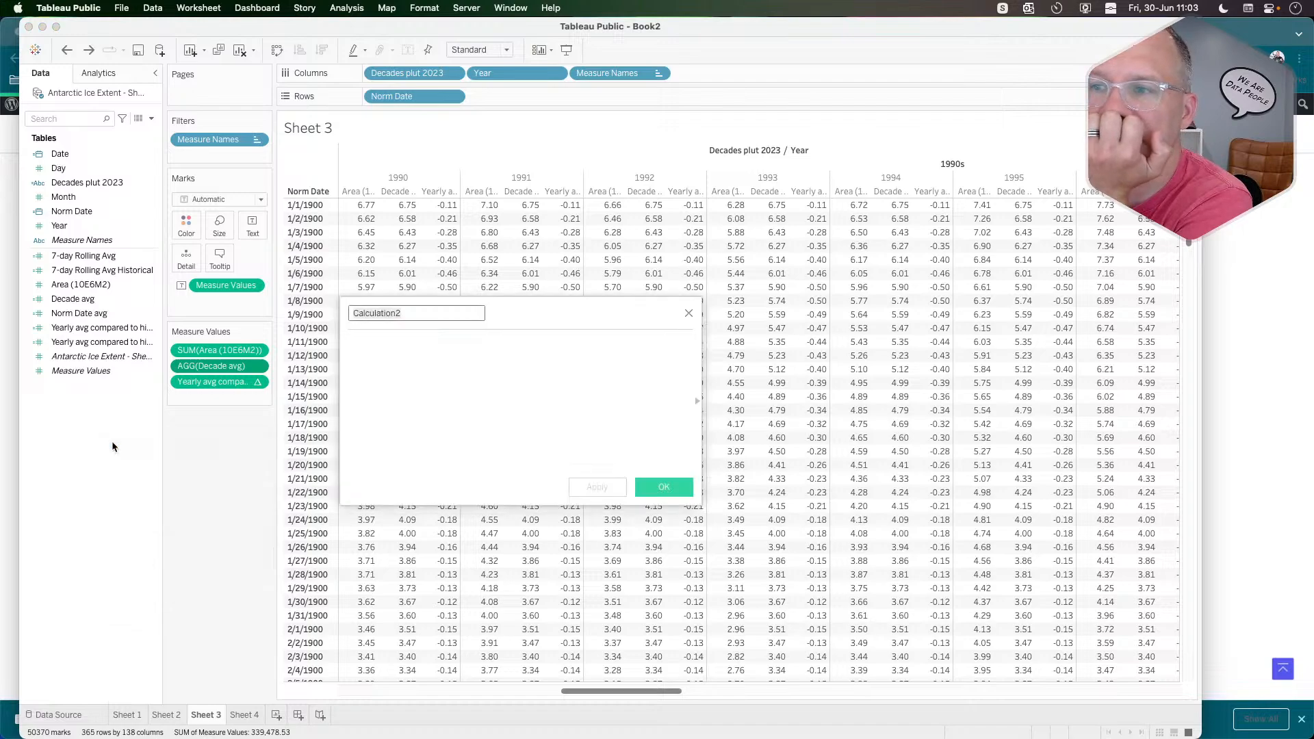
{"action": "left_click", "coordinate": [439, 350]}
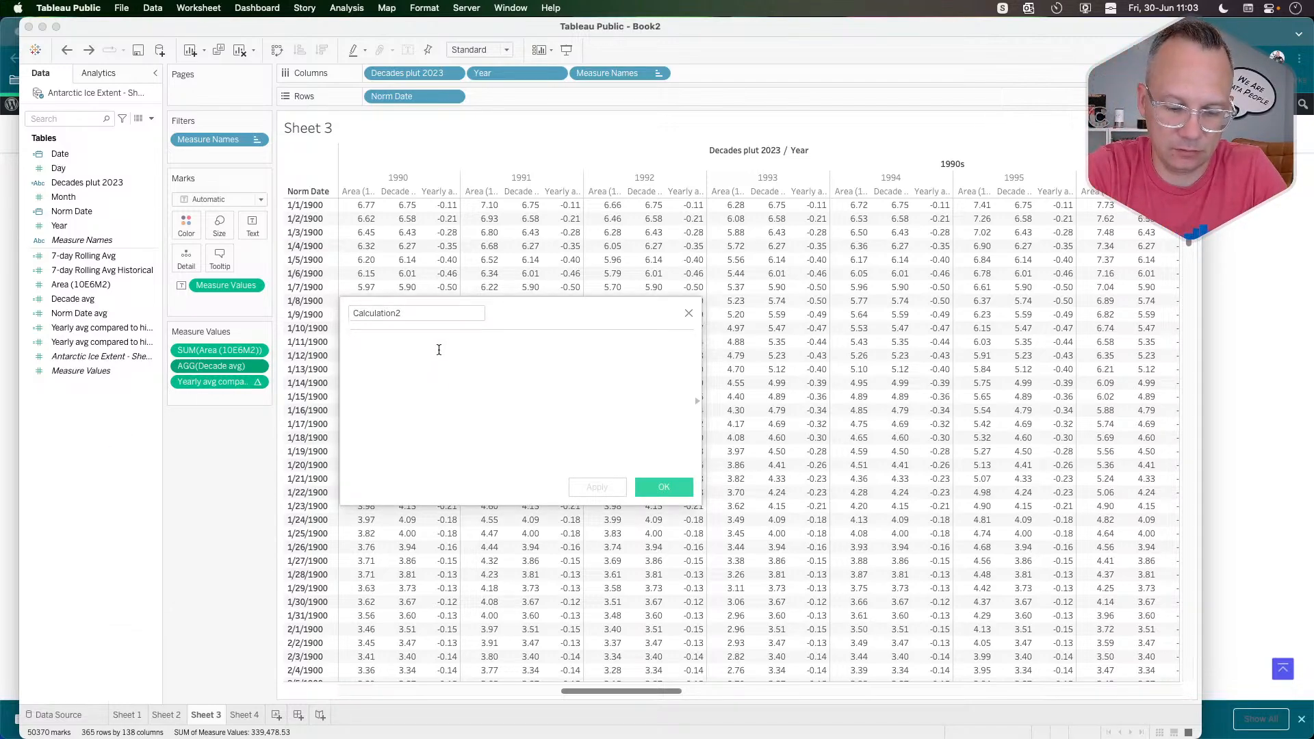
{"action": "type", "text": "y"}
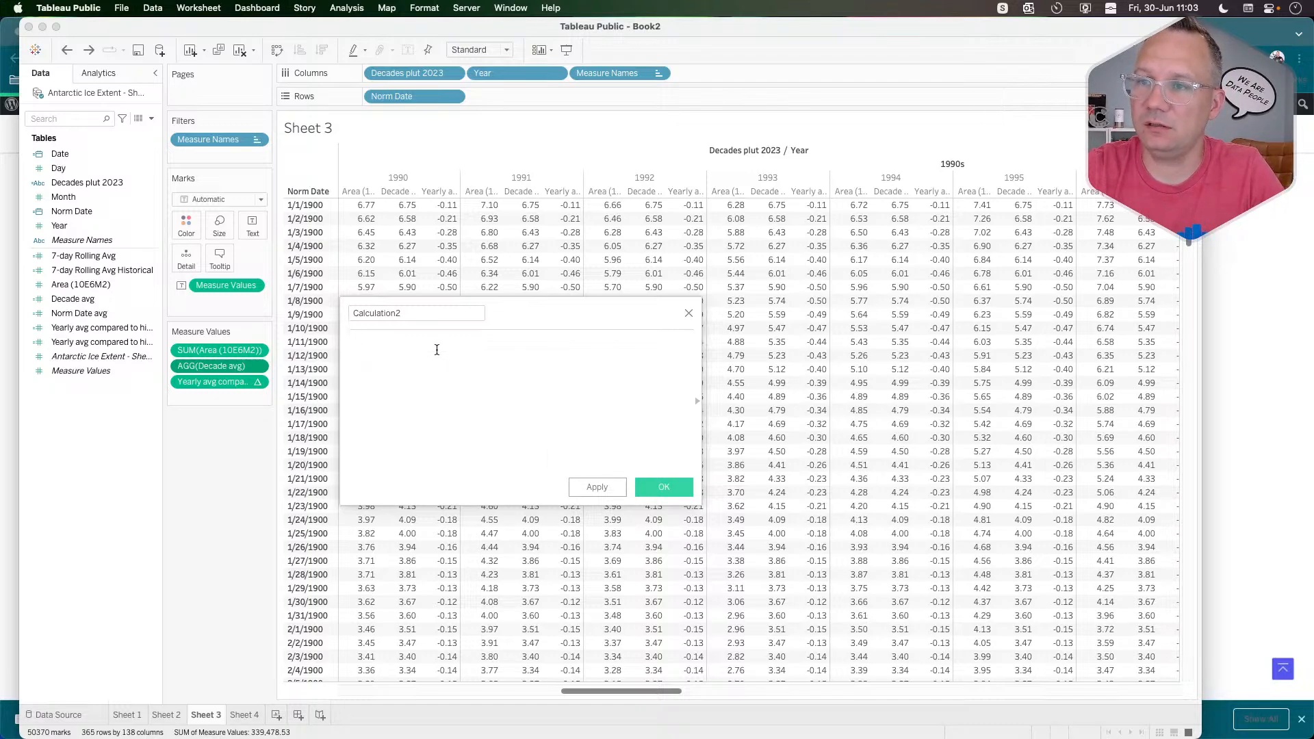
{"action": "type", "text": "window_"}
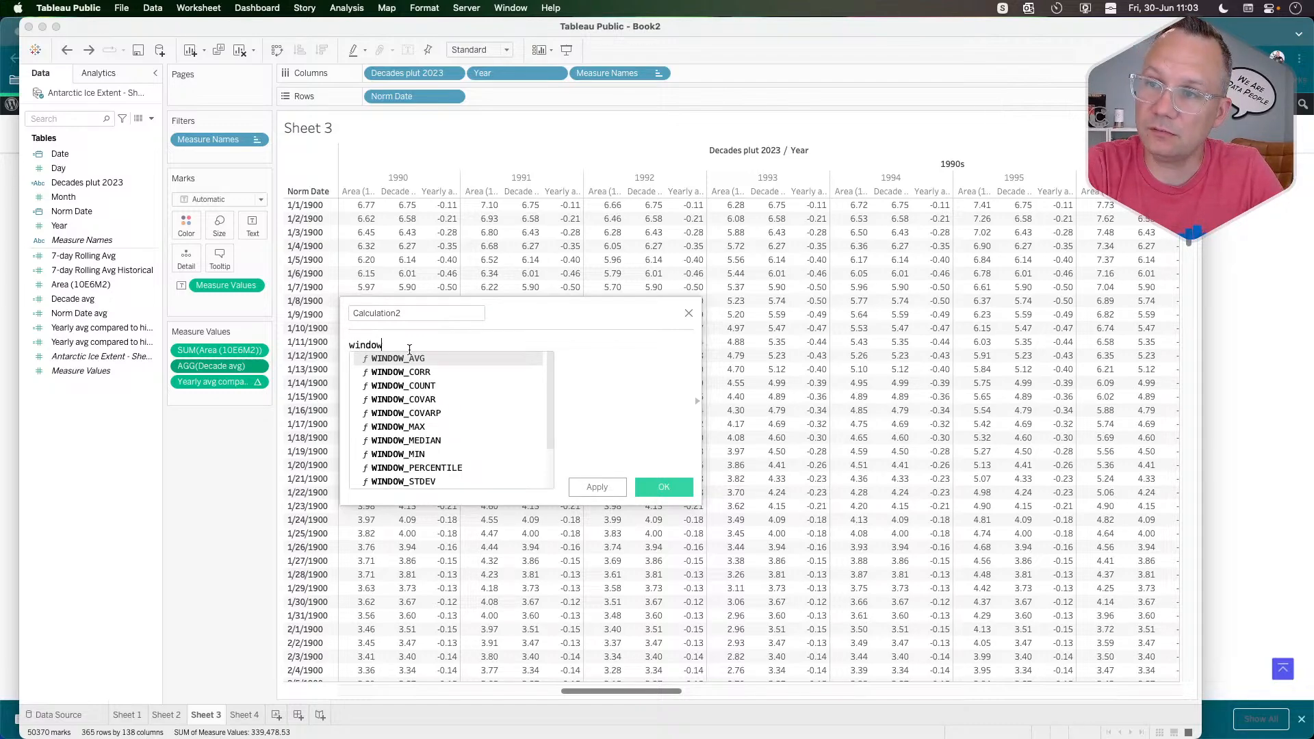
{"action": "key", "text": "Return"}
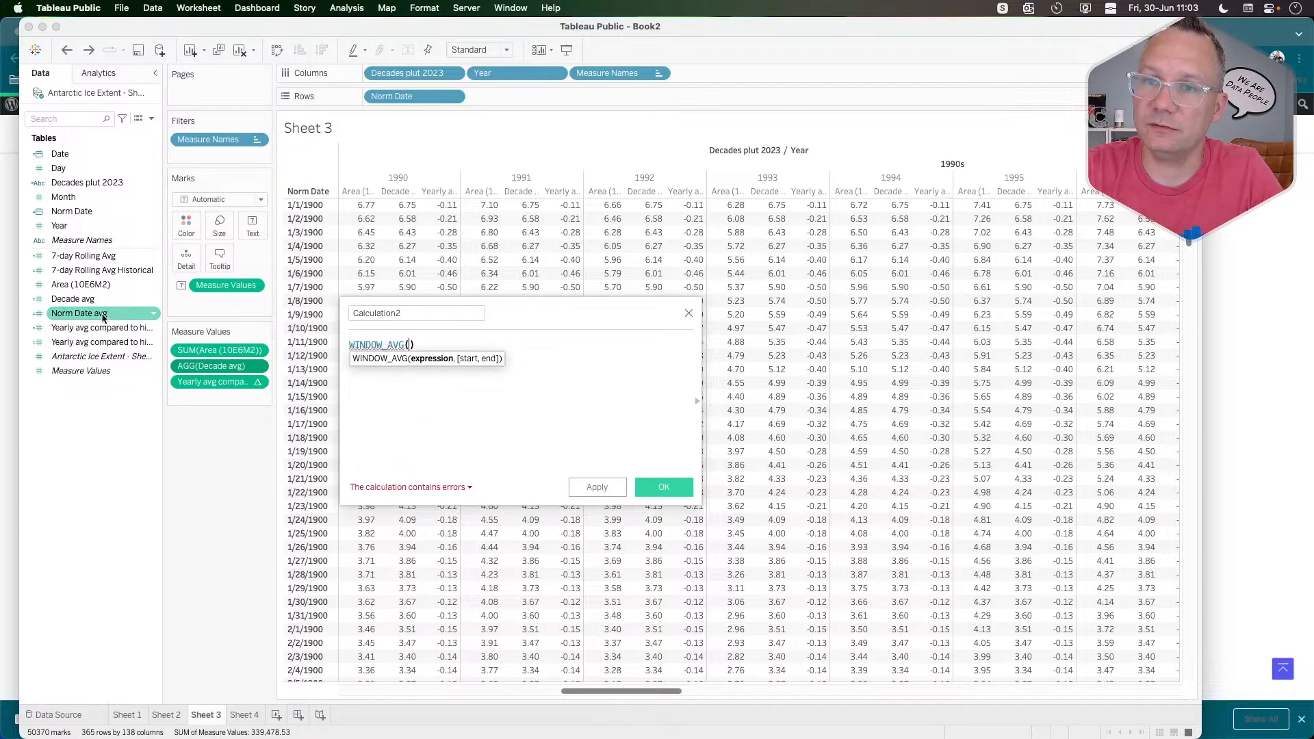
Complete the formula as WINDOW_AVG([Decade avg],-6,0) and apply the calculation.
{"action": "left_click_drag", "start_coordinate": [72, 298], "coordinate": [407, 352]}
{"action": "type", "text": ","}
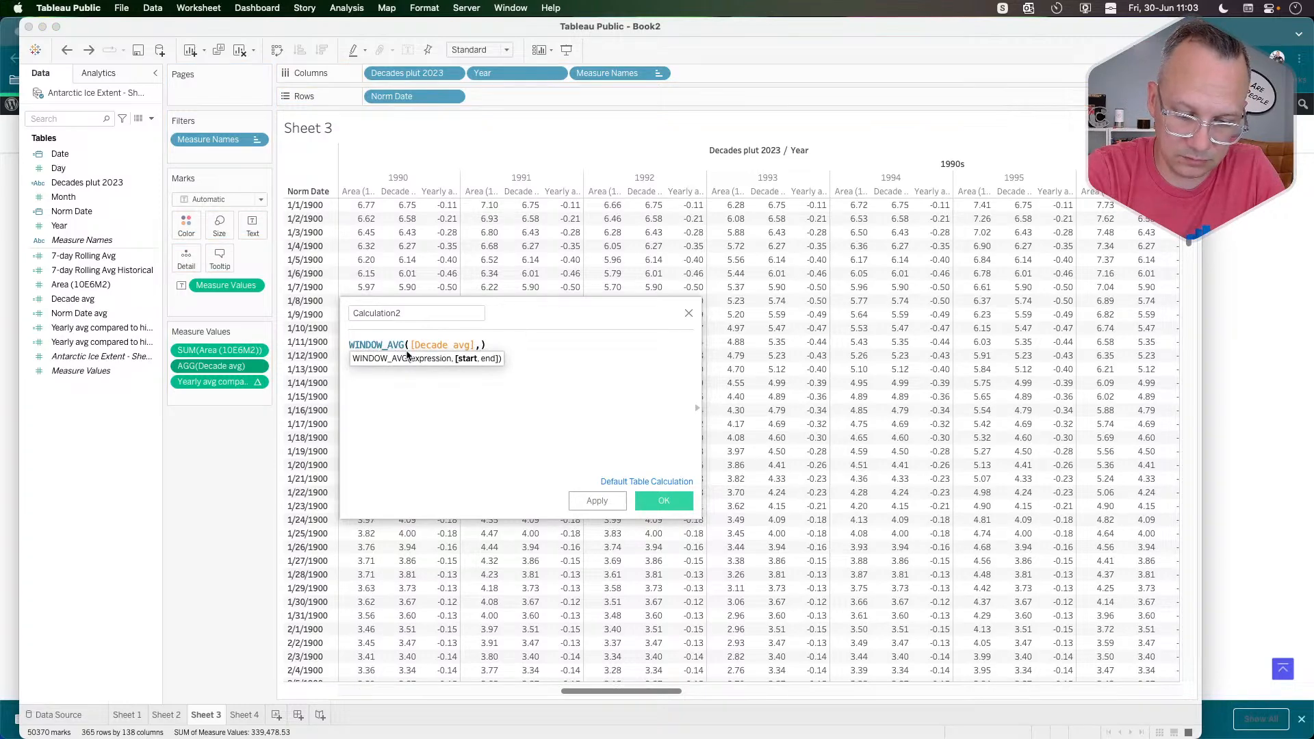
{"action": "type", "text": "6,0"}
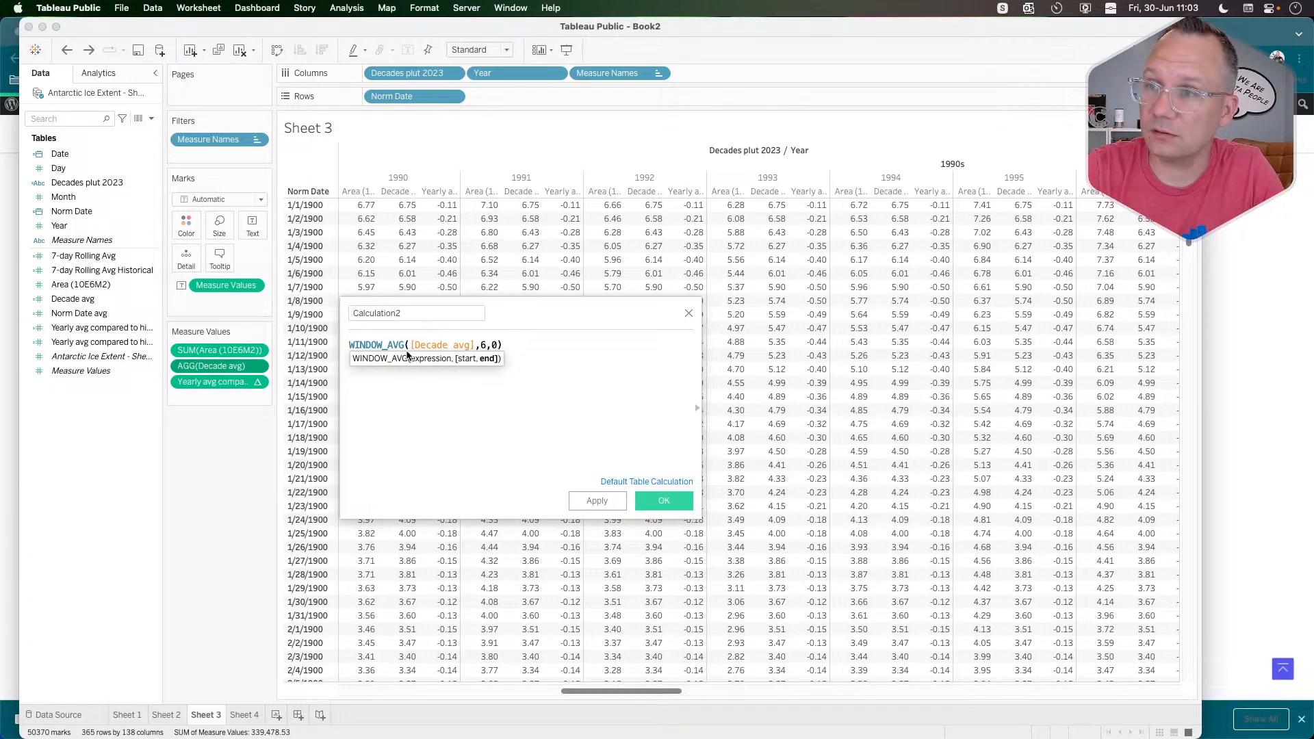
{"action": "key", "text": "Left"}
{"action": "key", "text": "Left"}
{"action": "key", "text": "Left"}
{"action": "type", "text": "-"}
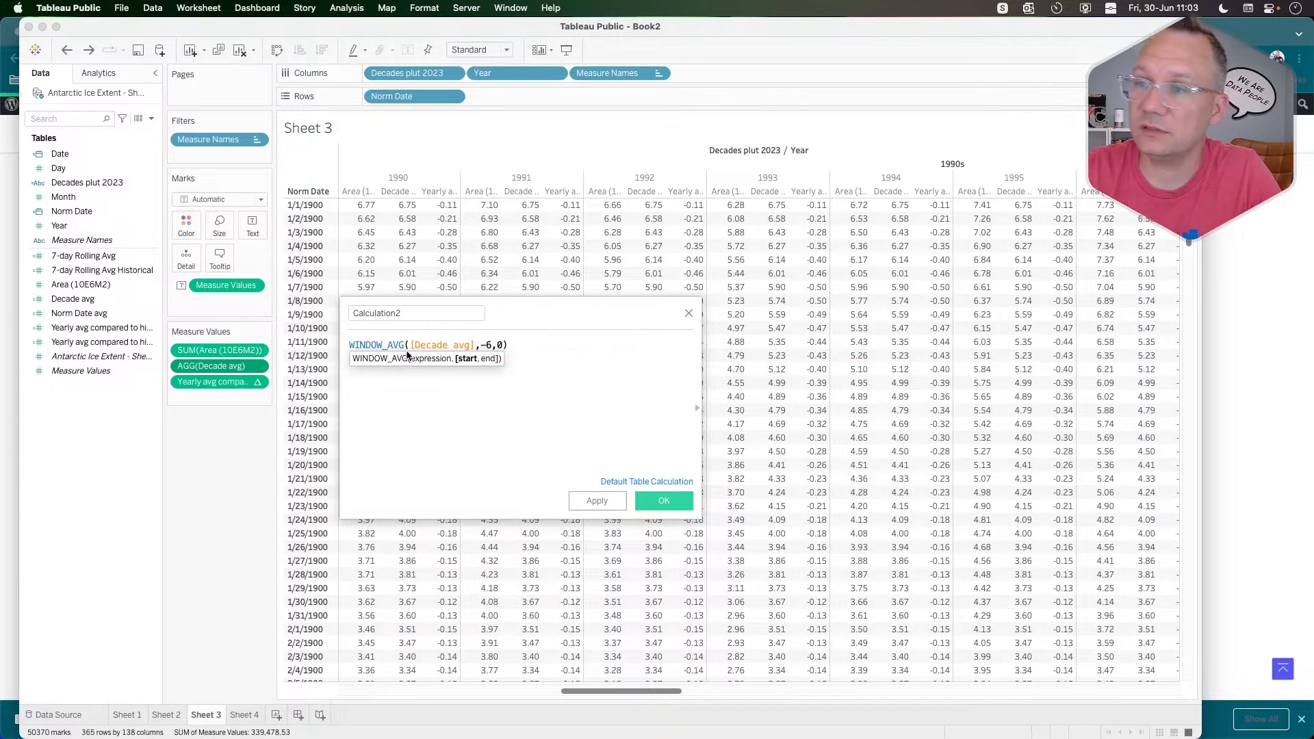
{"action": "left_click", "coordinate": [601, 504]}
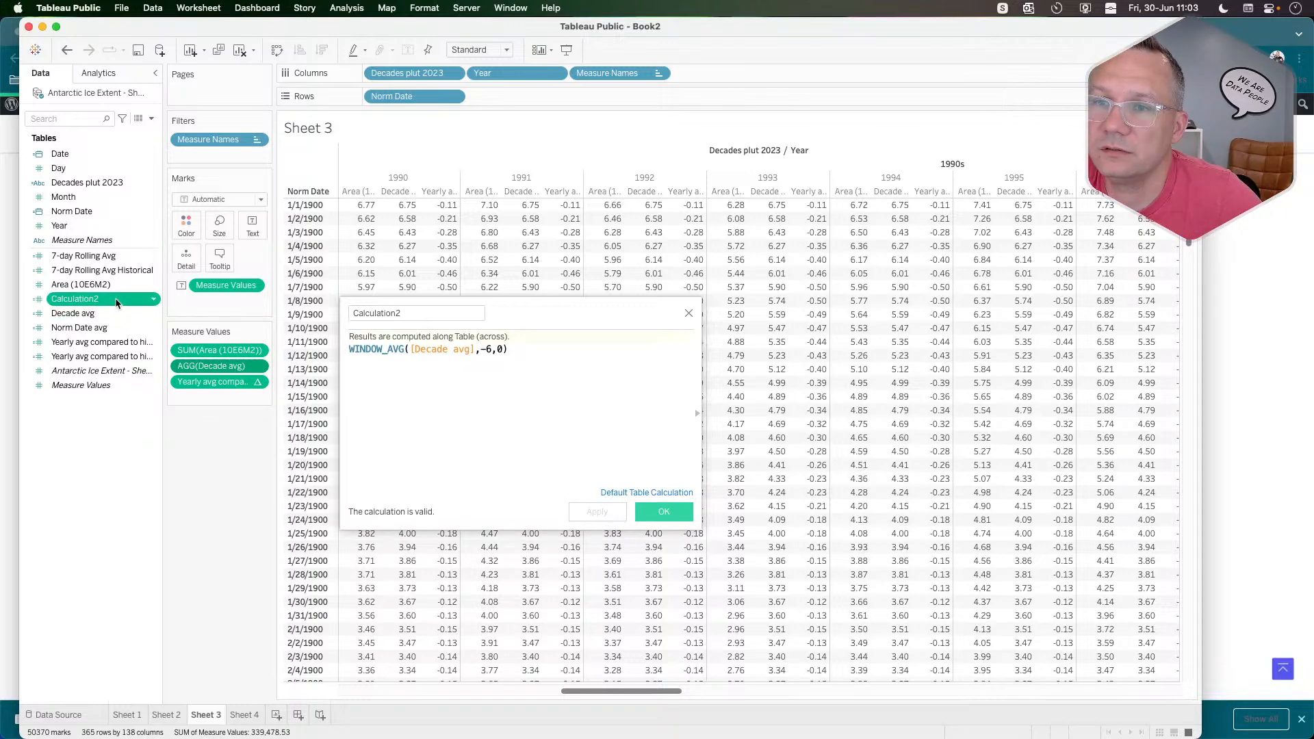
Add Calculation2 to the Sheet 3 measure values and place it after the yearly average comparison measure.
{"action": "left_click_drag", "start_coordinate": [116, 301], "coordinate": [232, 376]}
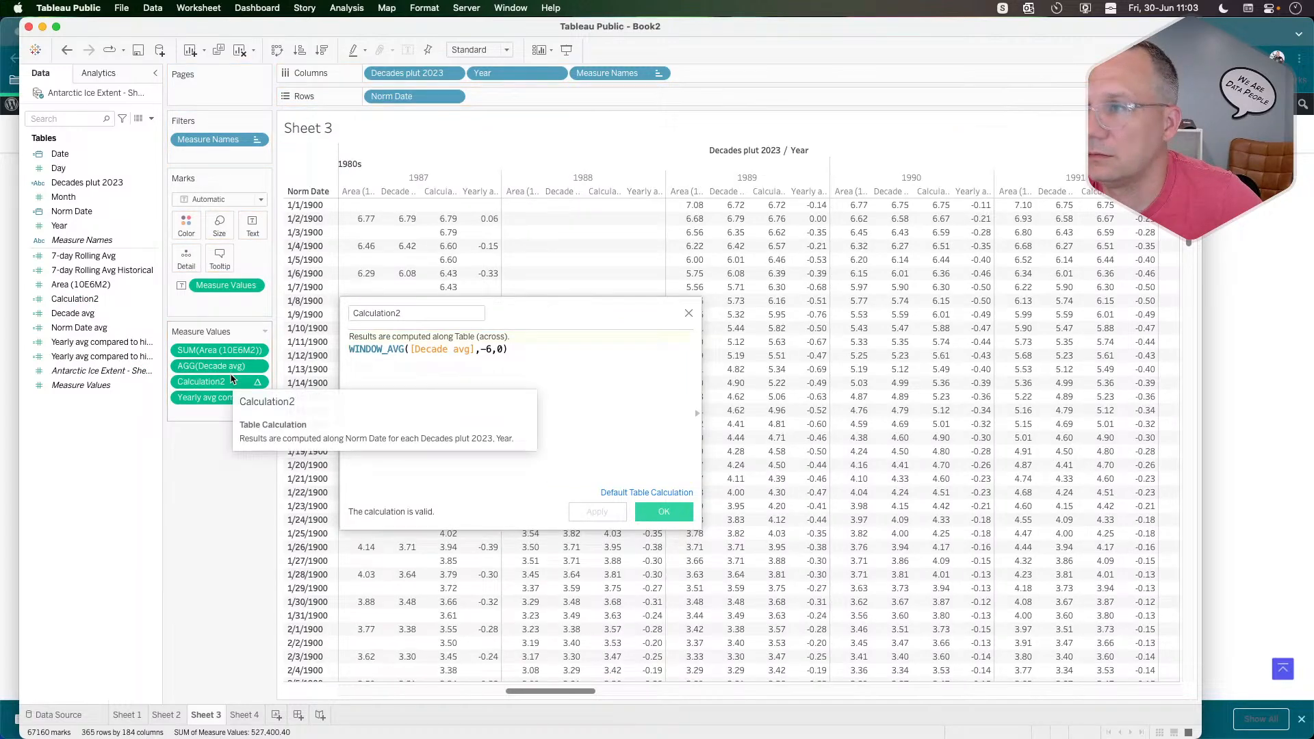
{"action": "scroll", "coordinate": [658, 585], "scroll_direction": "right", "scroll_amount": 2}
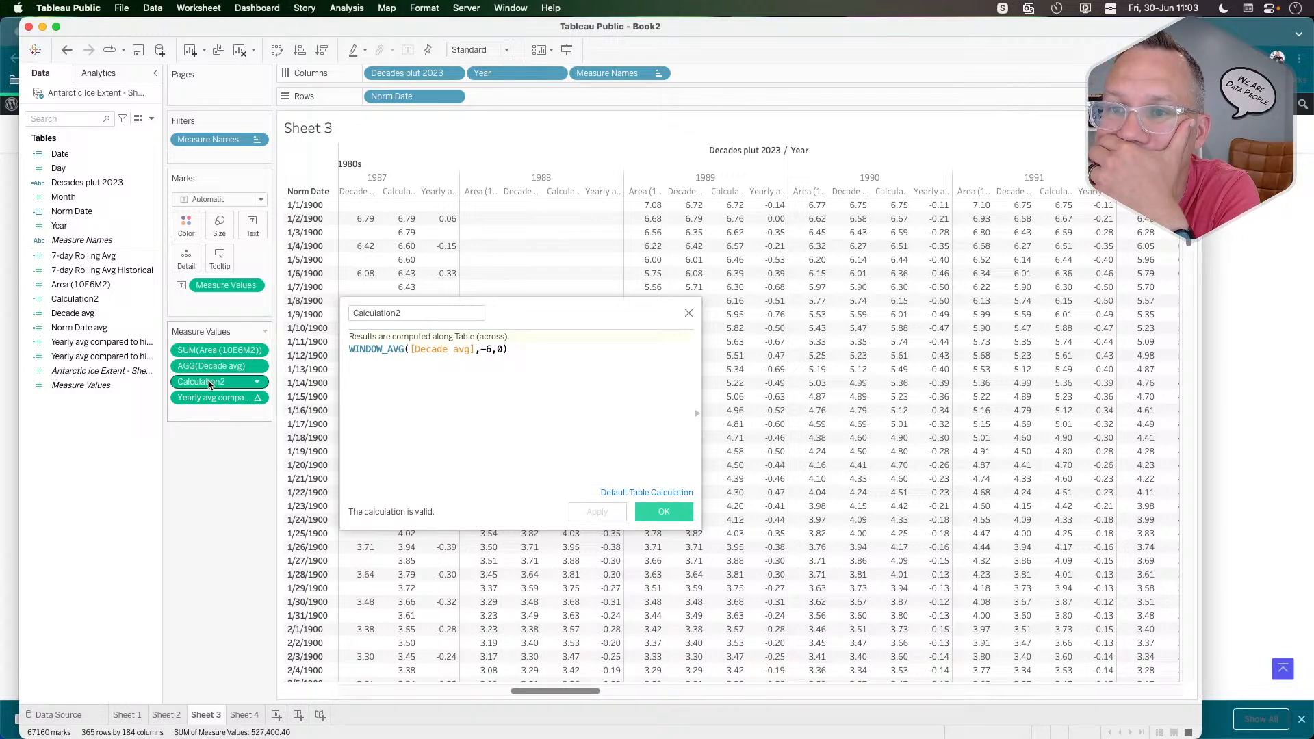
{"action": "left_click_drag", "start_coordinate": [207, 383], "coordinate": [208, 404]}
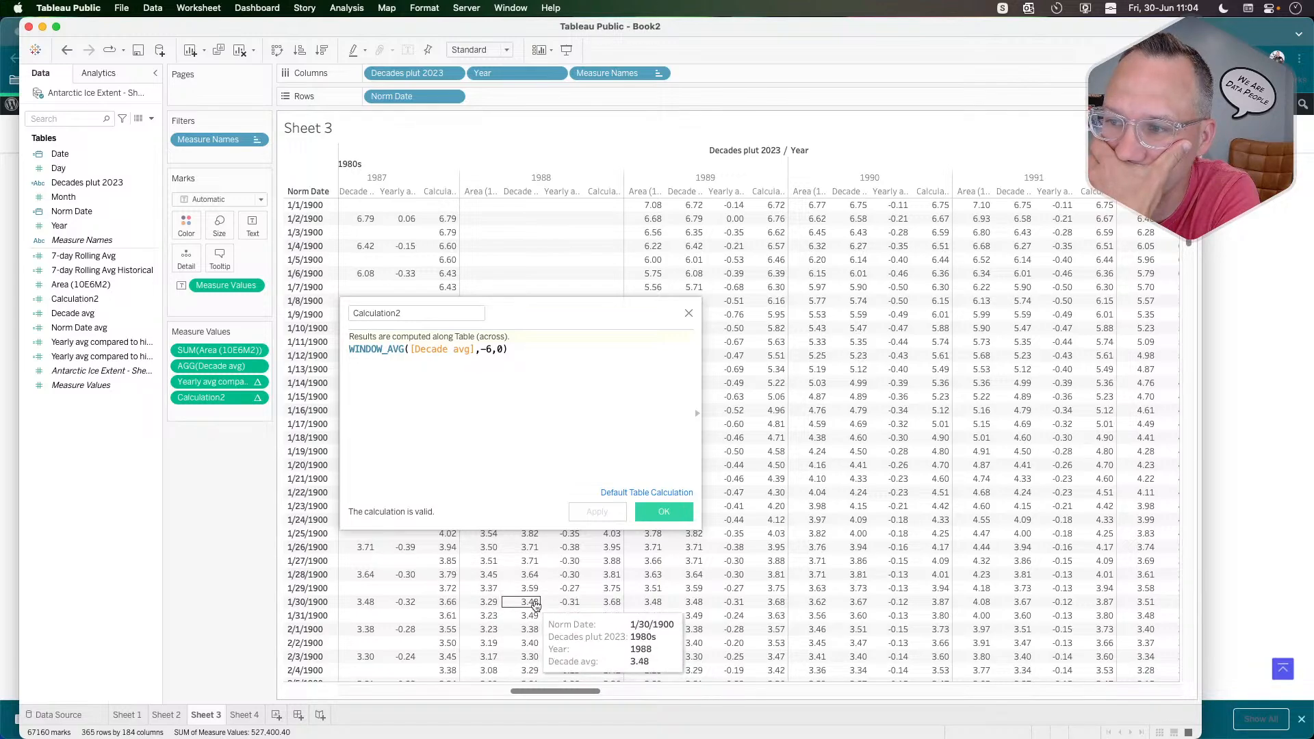
Set Calculation2's table calculation to compute using the specific dimensions Norm Date and Decades plut 2023, then close the open editors.
{"action": "left_click", "coordinate": [259, 400]}
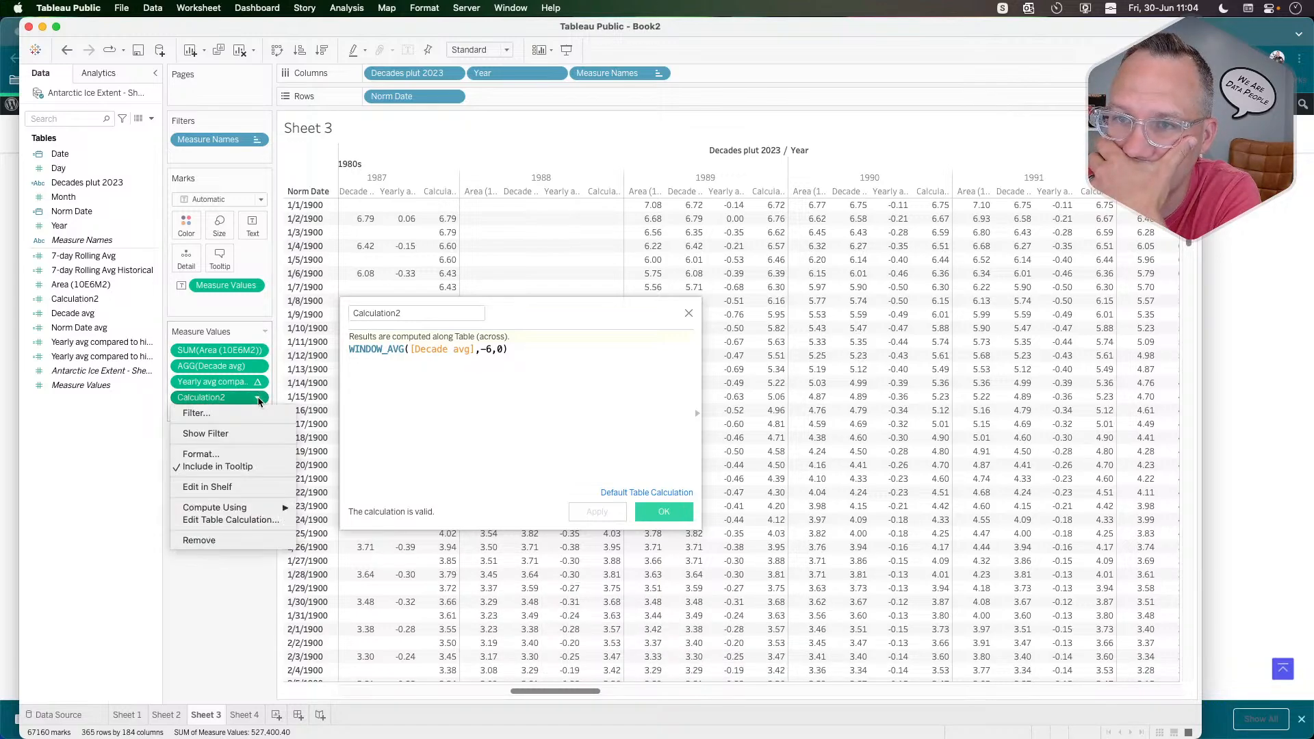
{"action": "left_click", "coordinate": [244, 520]}
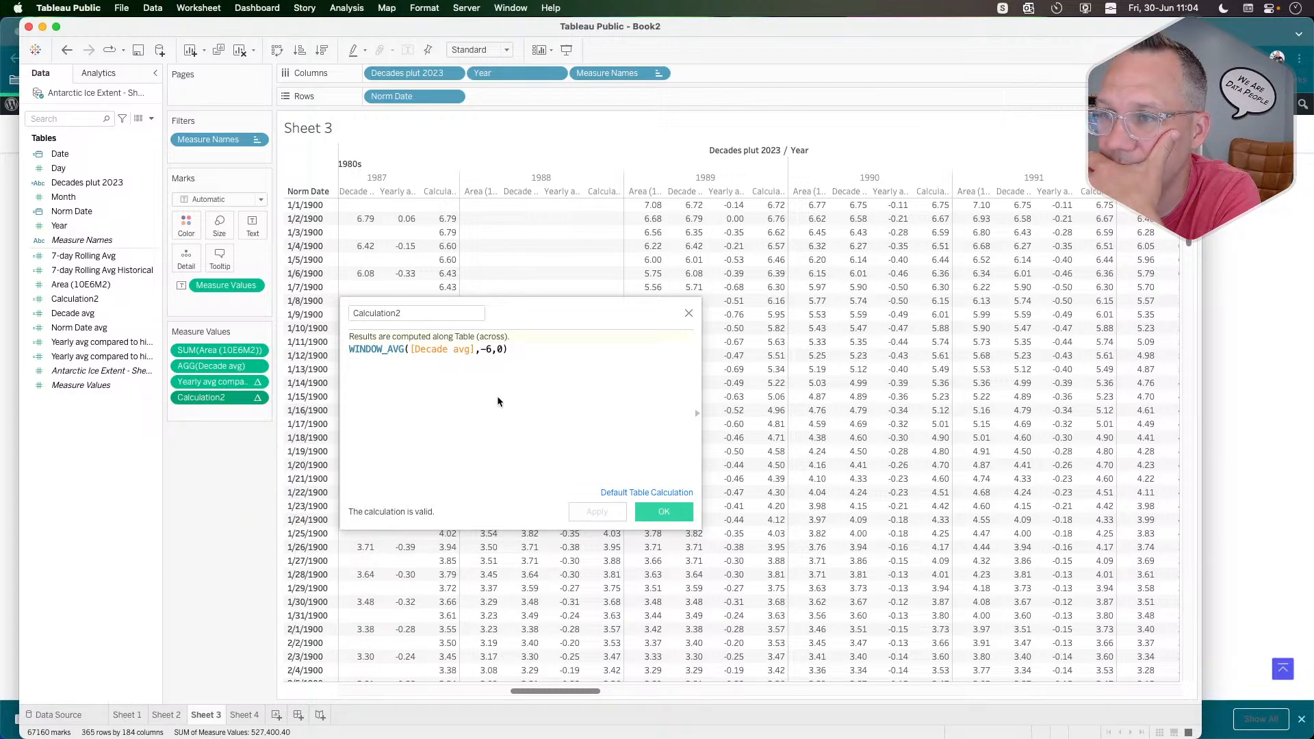
{"action": "left_click", "coordinate": [603, 338]}
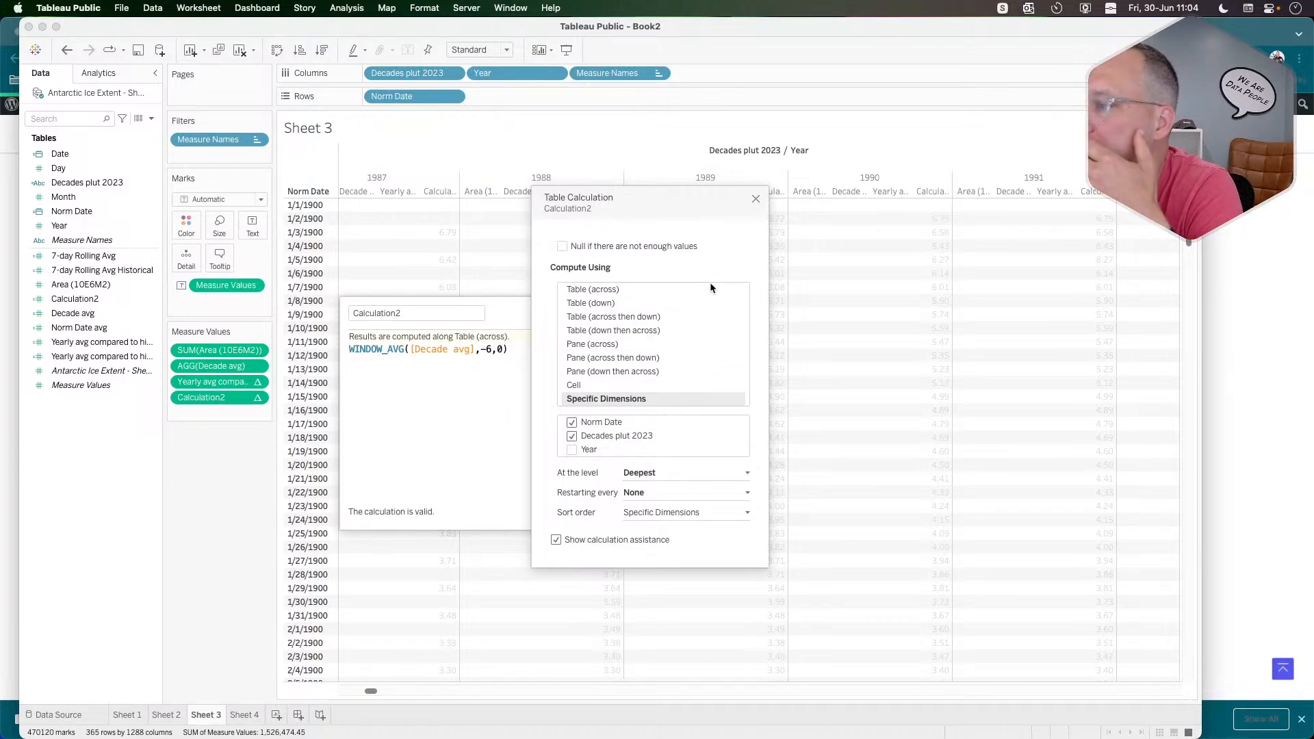
{"action": "mouse_move", "coordinate": [694, 618]}
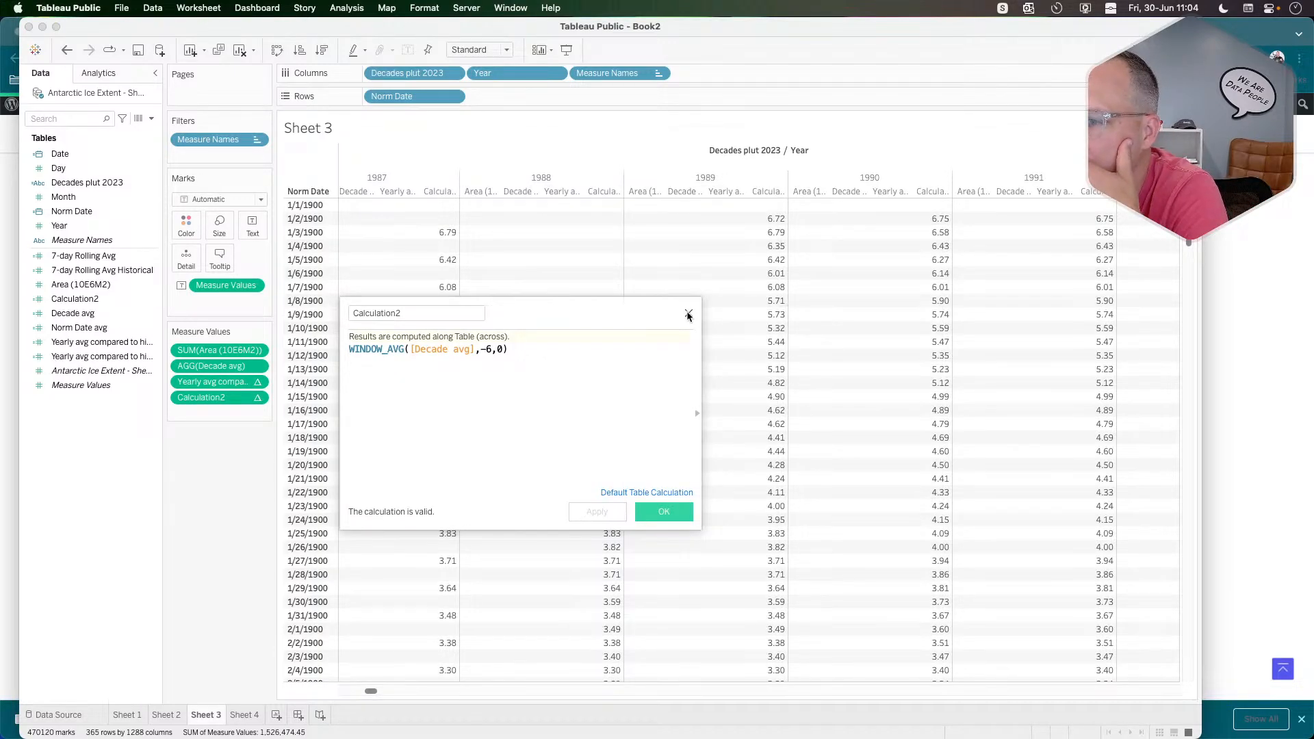
{"action": "left_click", "coordinate": [688, 311]}
Examine the Calculation2 values in the 1988 to 1992 columns for the January and February rows.
{"action": "scroll", "coordinate": [665, 429], "scroll_direction": "right", "scroll_amount": 1}
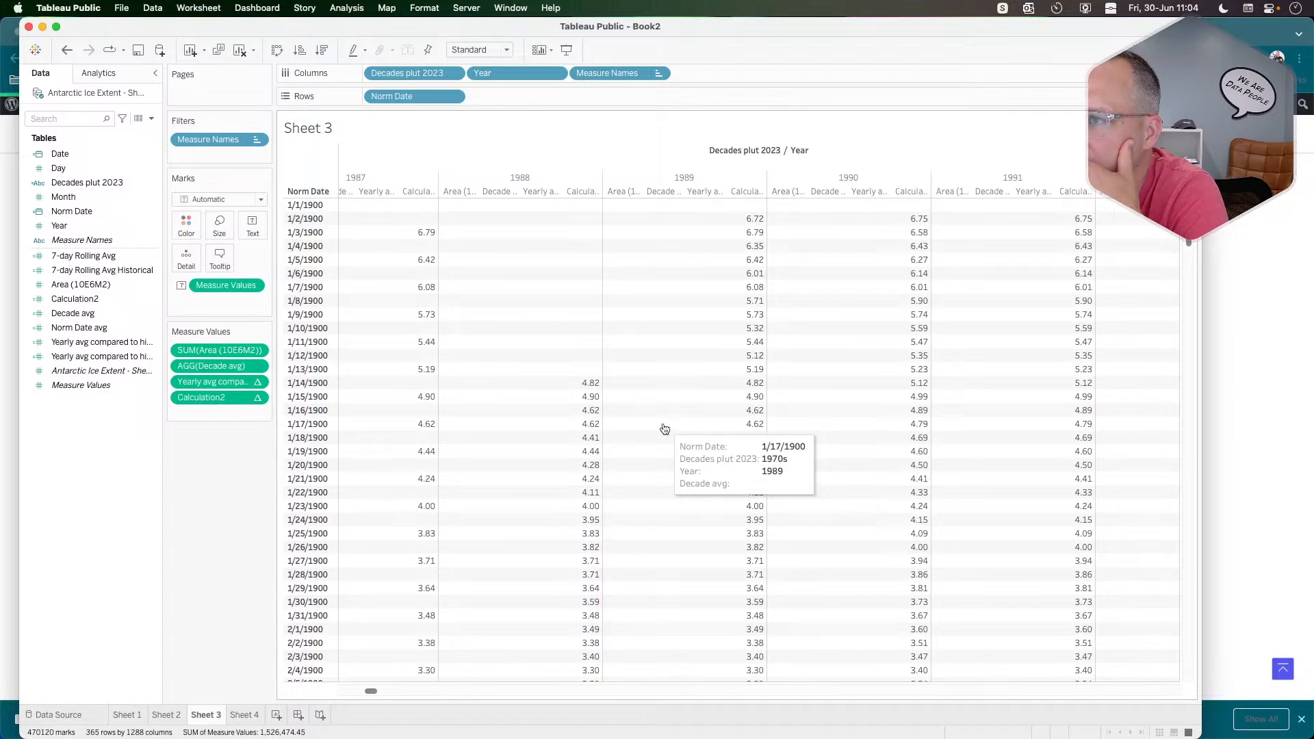
{"action": "scroll", "coordinate": [665, 429], "scroll_direction": "right", "scroll_amount": 5}
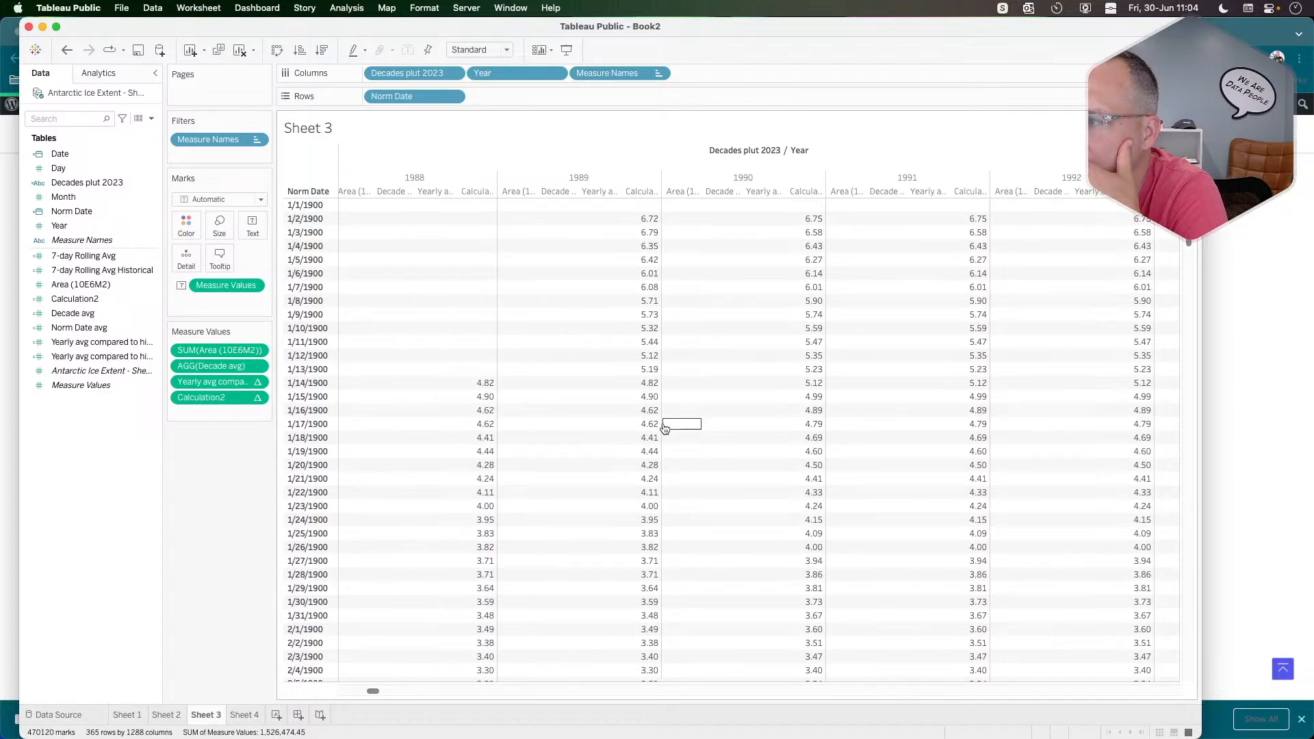
{"action": "scroll", "coordinate": [482, 601], "scroll_direction": "down", "scroll_amount": 5}
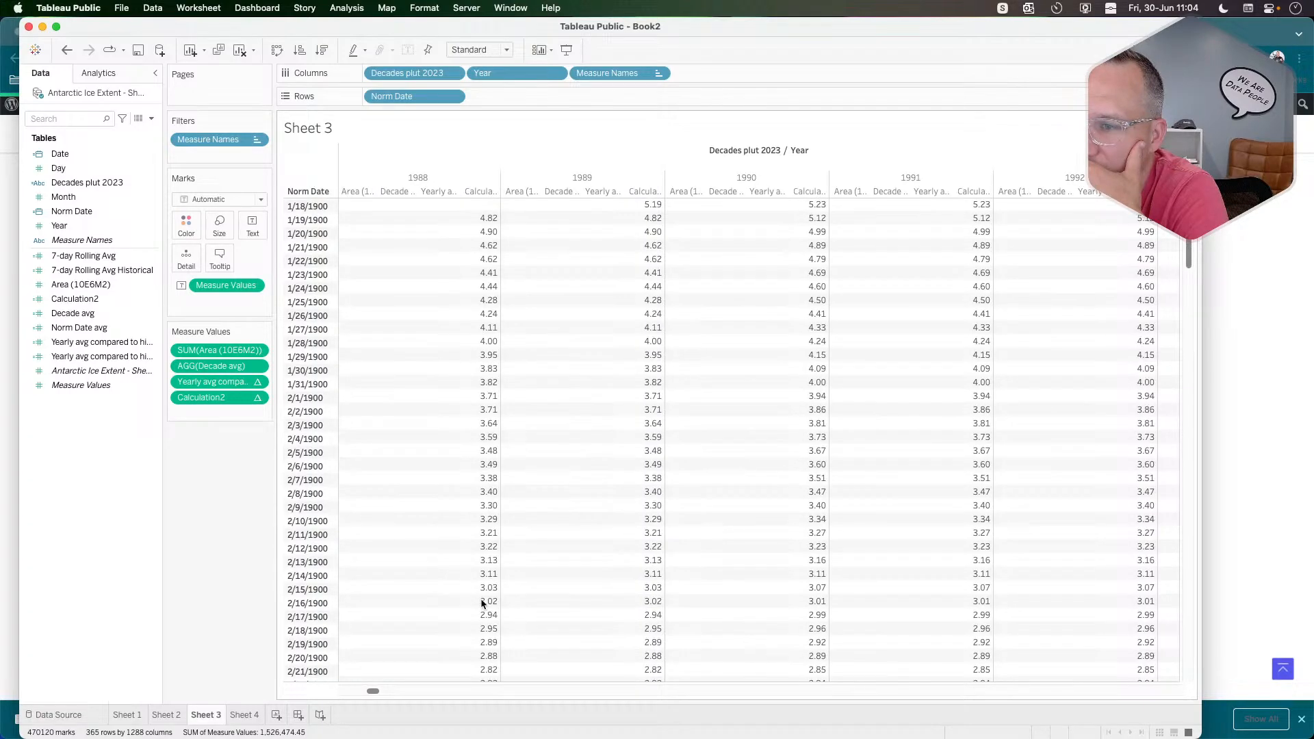
Change the formula of the "Yearly avg compared to historical (copy)" field to [Calculation2]-[7-day Rolling Avg Historical] and save it.
{"action": "scroll", "coordinate": [481, 602], "scroll_direction": "down", "scroll_amount": 15}
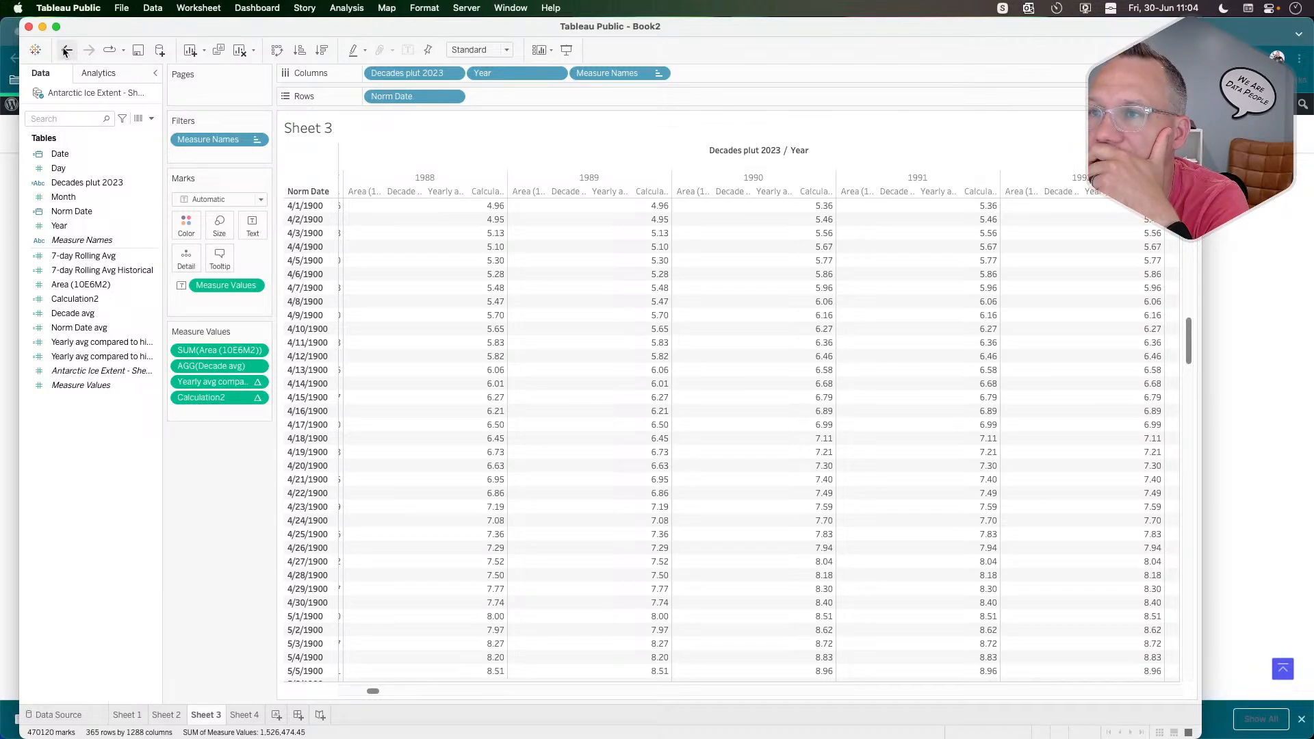
{"action": "right_click", "coordinate": [120, 362]}
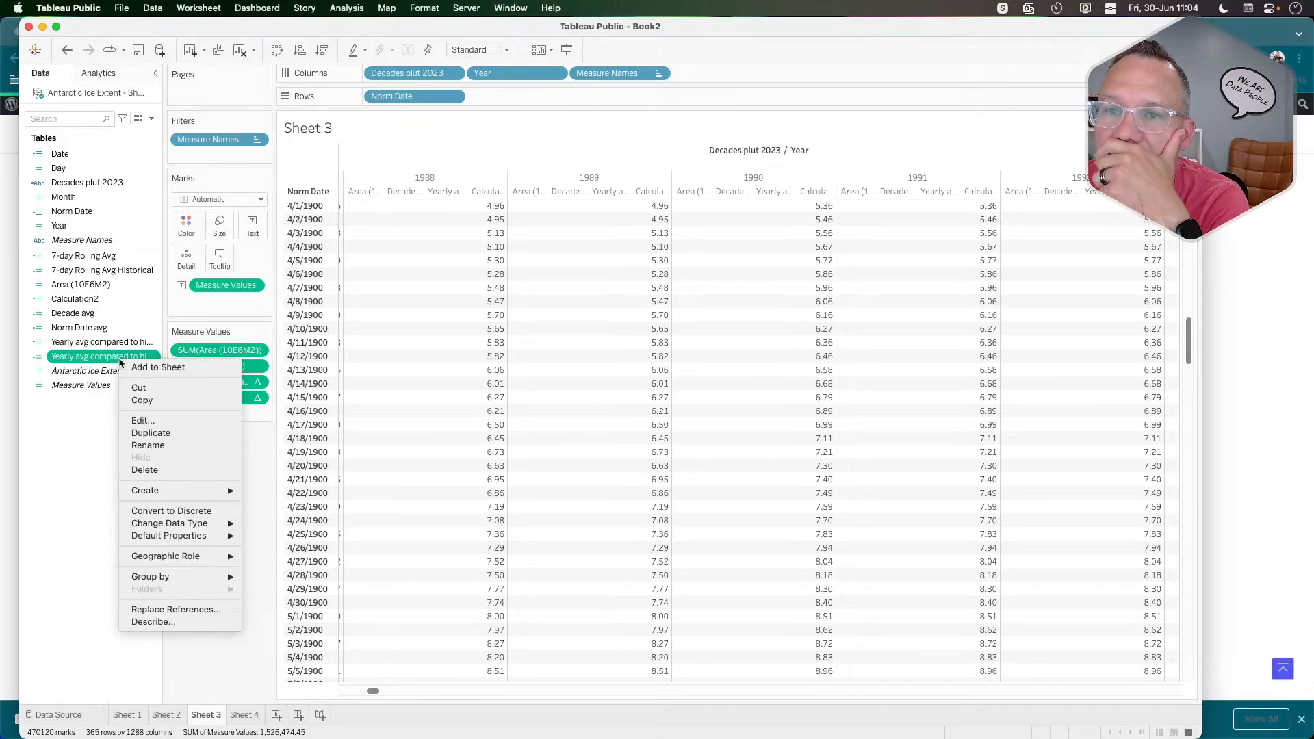
{"action": "left_click", "coordinate": [142, 421]}
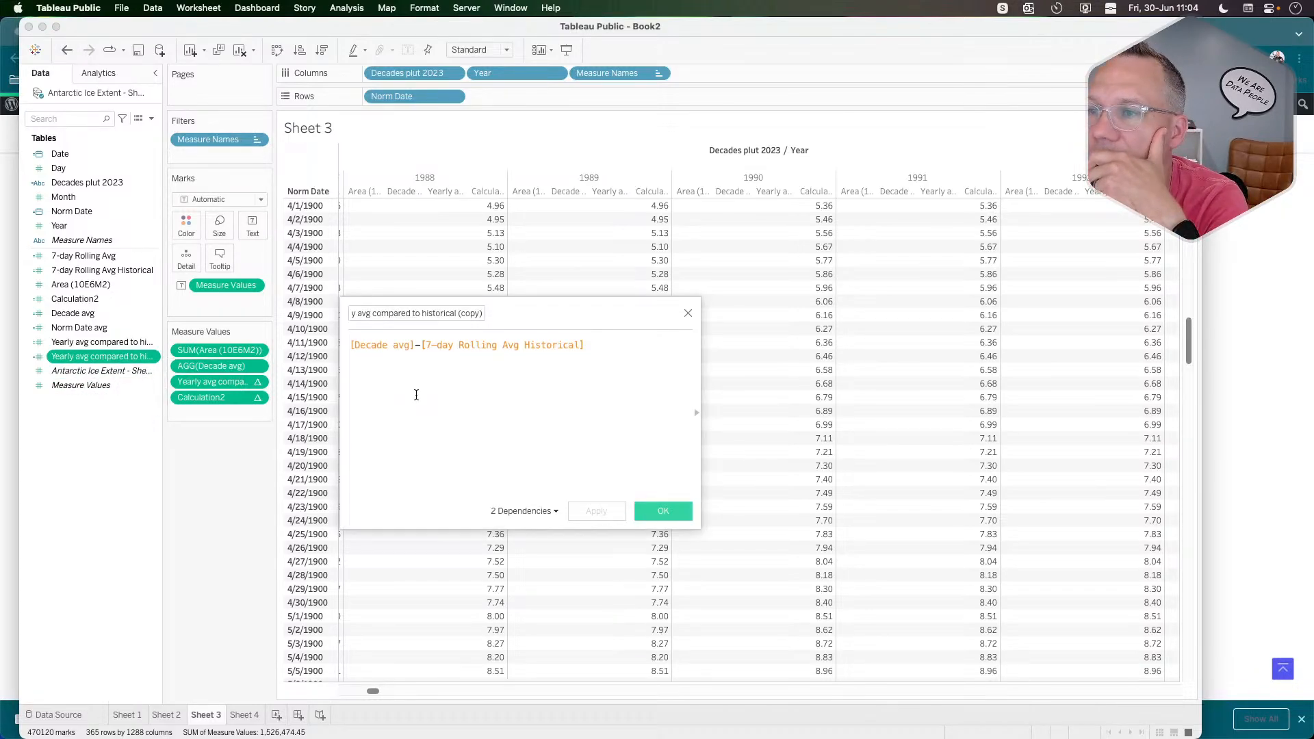
{"action": "double_click", "coordinate": [391, 345]}
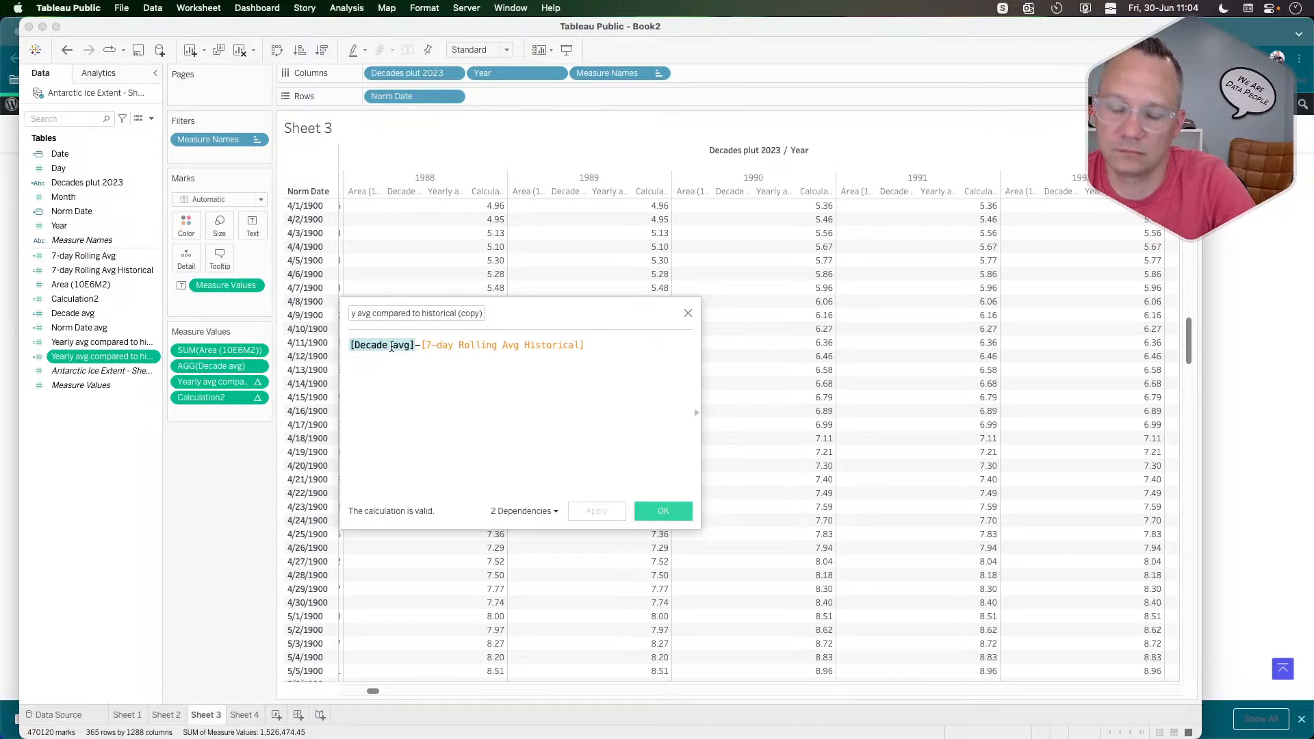
{"action": "type", "text": "calc"}
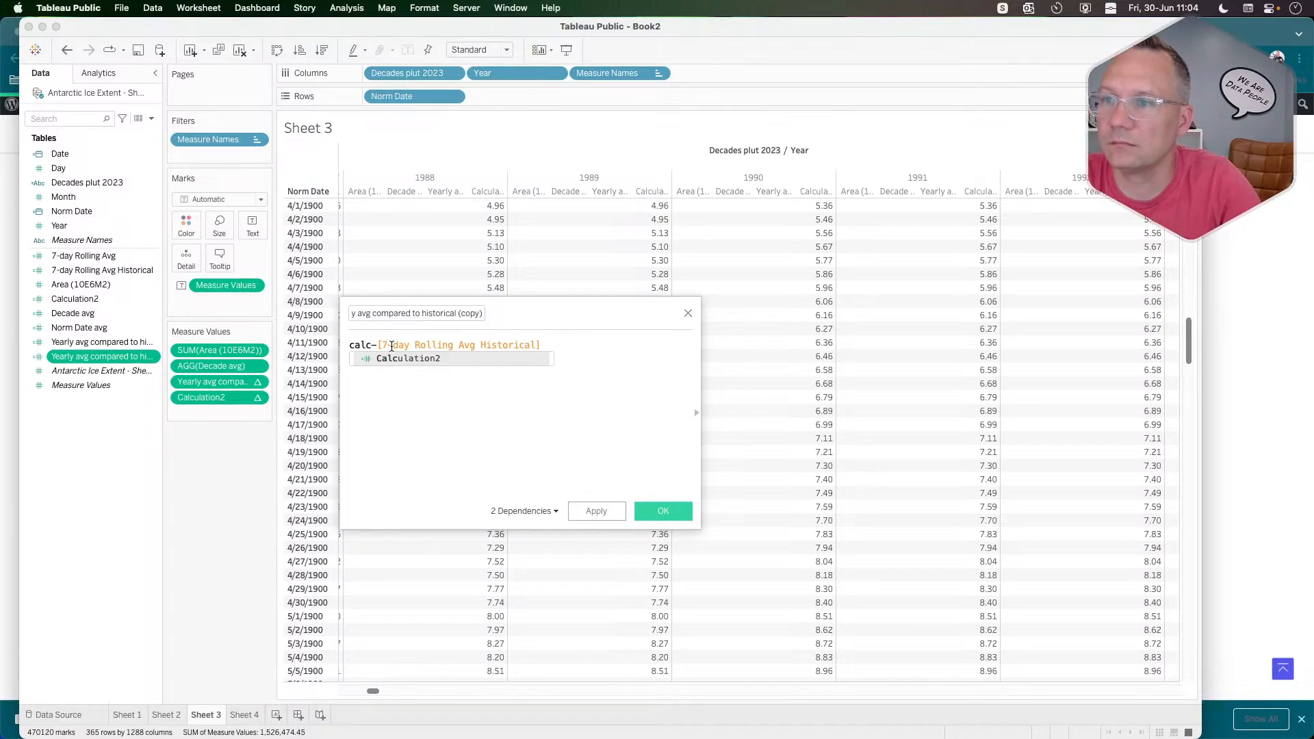
{"action": "left_click", "coordinate": [404, 359]}
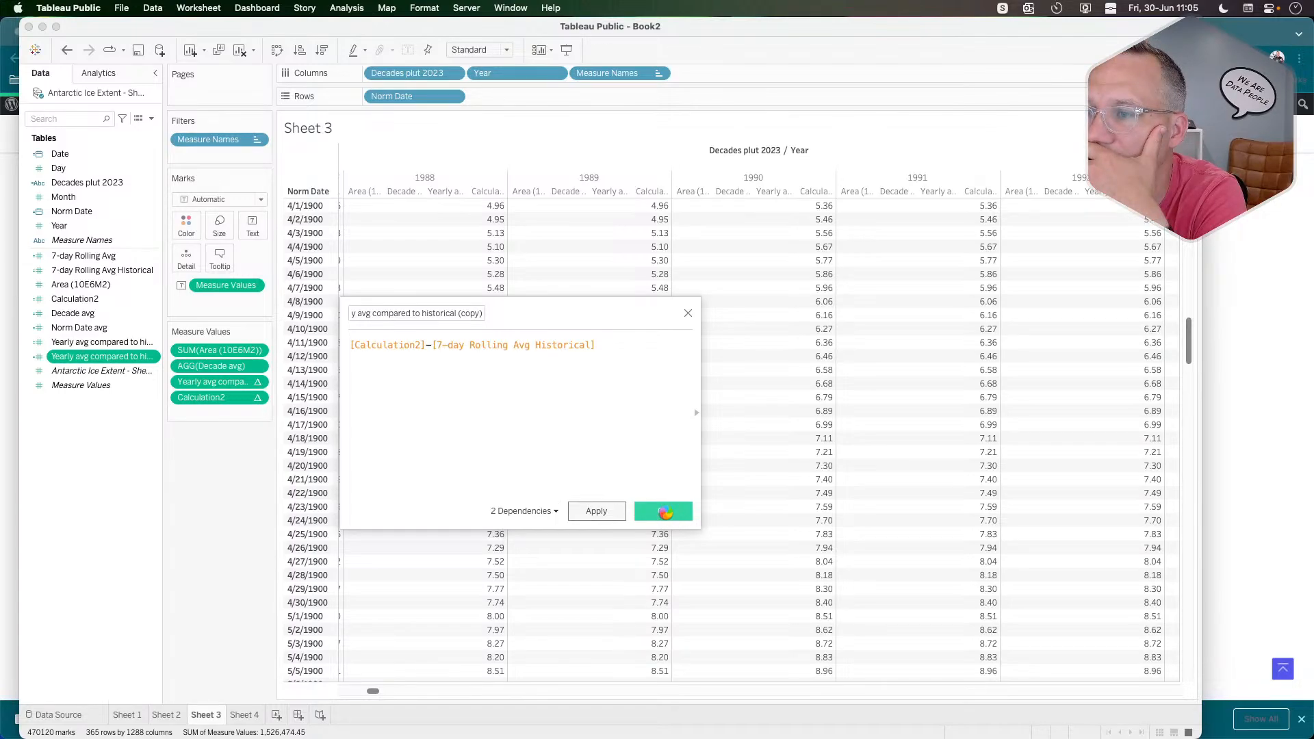
{"action": "left_click", "coordinate": [664, 512]}
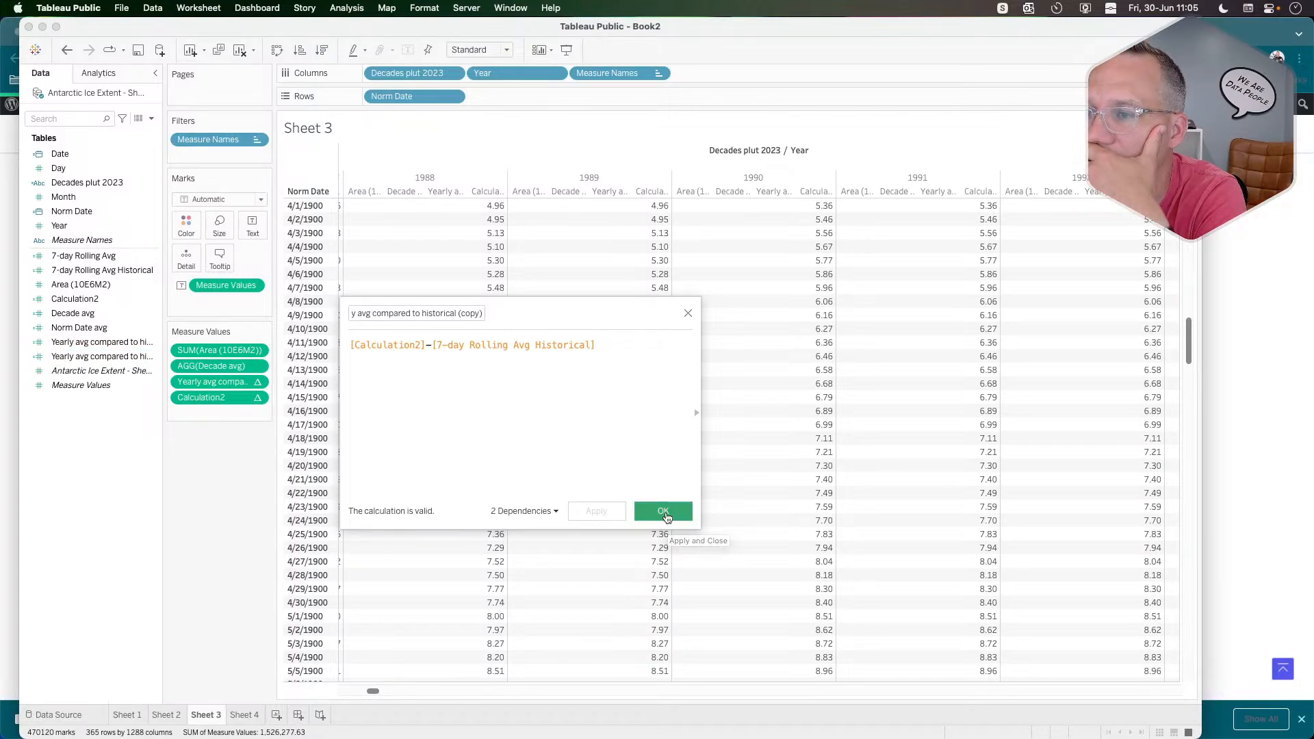
{"action": "left_click", "coordinate": [340, 439]}
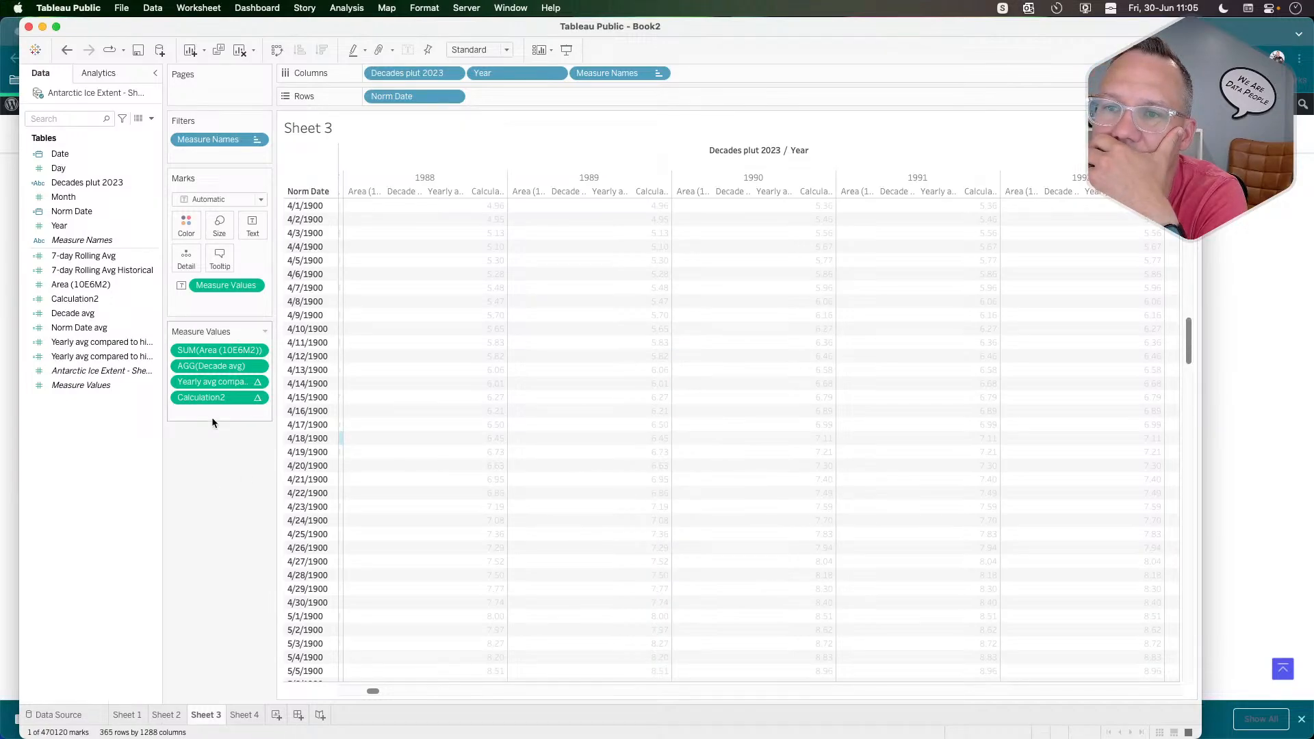
{"action": "key", "text": "Escape"}
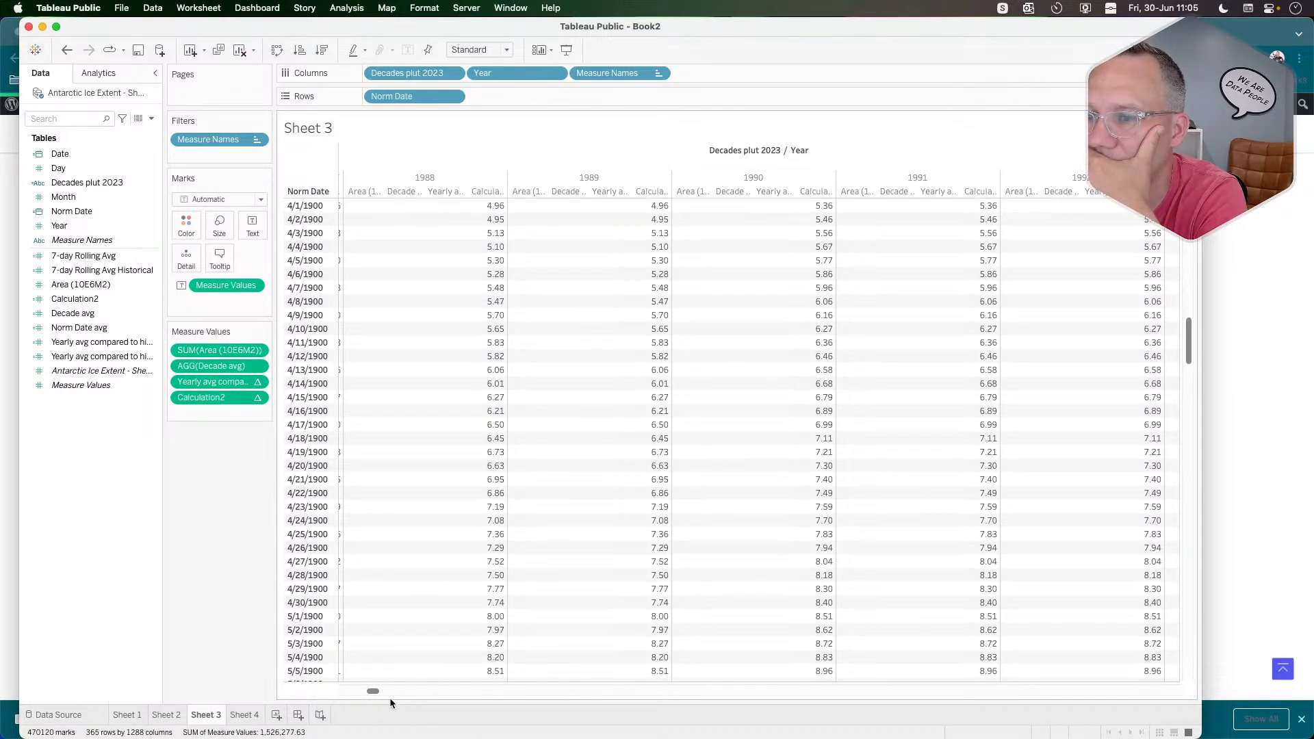
Set Calculation2's table calculation on Sheet 3 to compute using only the Norm Date dimension, excluding Decades plut 2023.
{"action": "left_click_drag", "start_coordinate": [373, 692], "coordinate": [327, 678]}
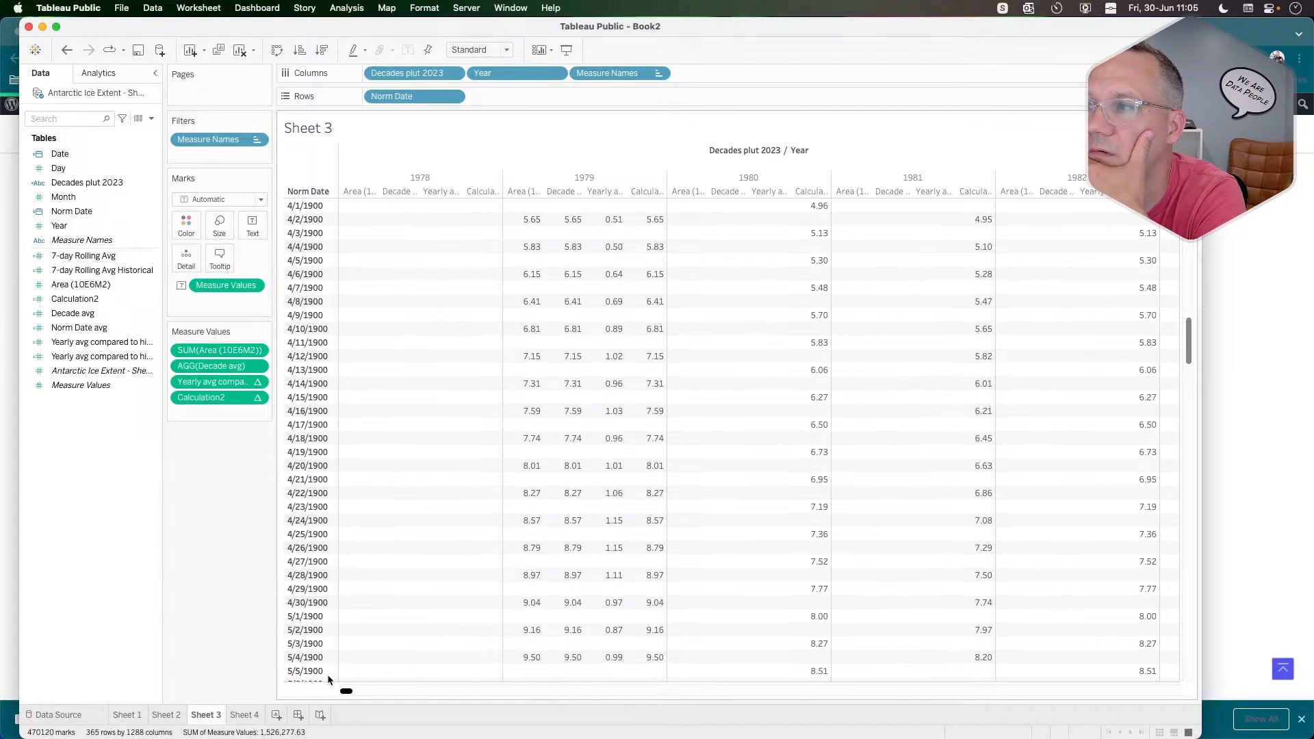
{"action": "scroll", "coordinate": [348, 673], "scroll_direction": "right", "scroll_amount": 5}
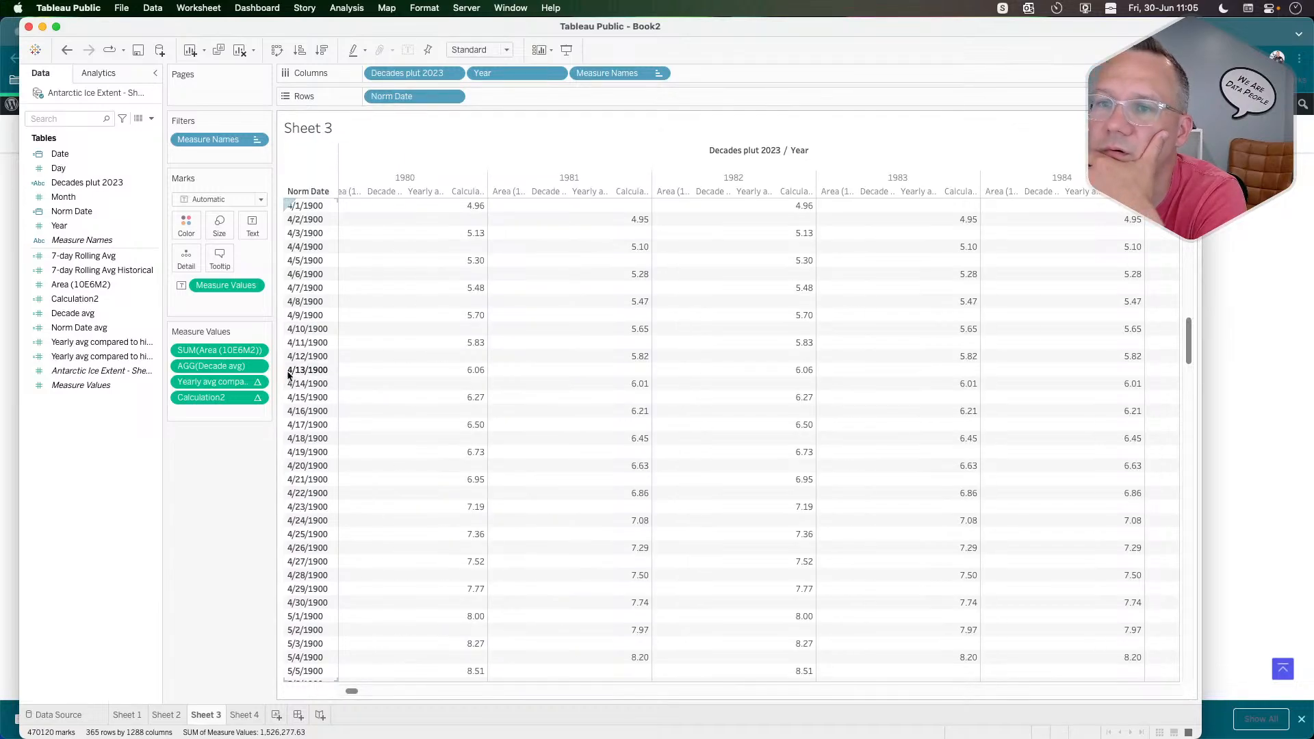
{"action": "left_click", "coordinate": [257, 398]}
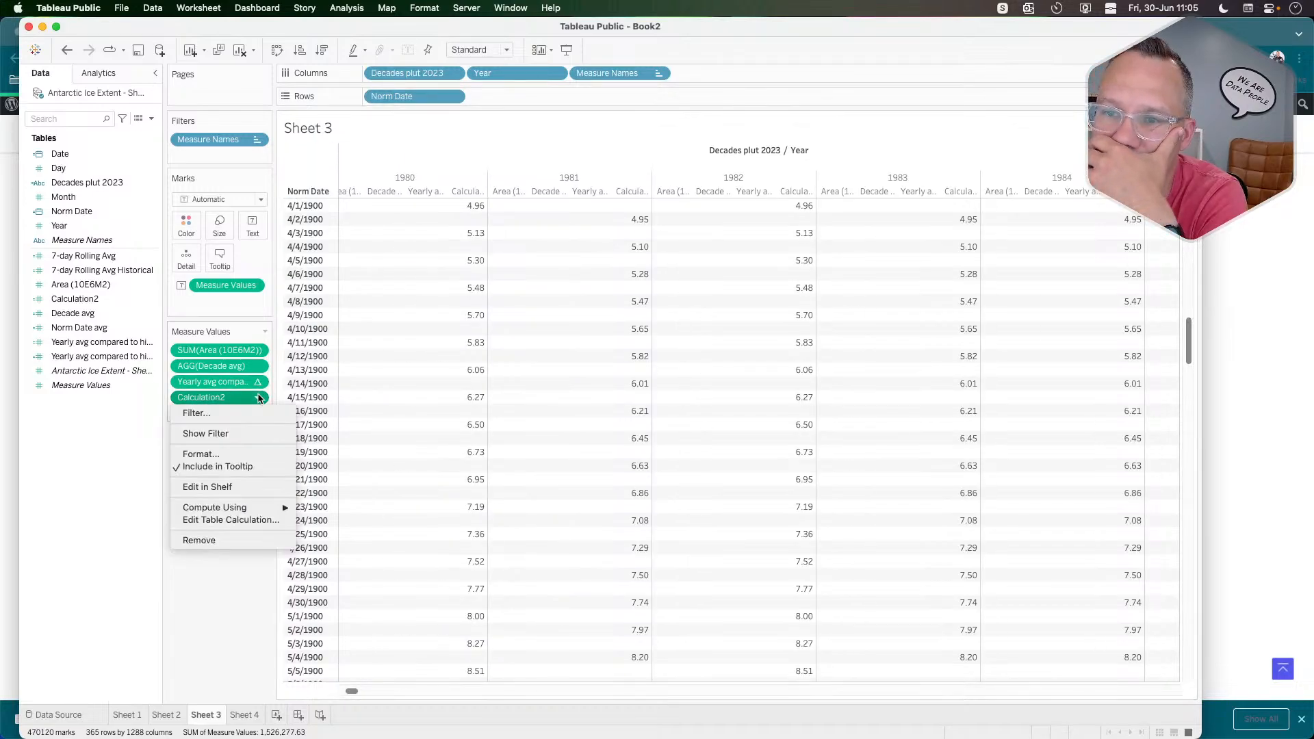
{"action": "left_click", "coordinate": [250, 521]}
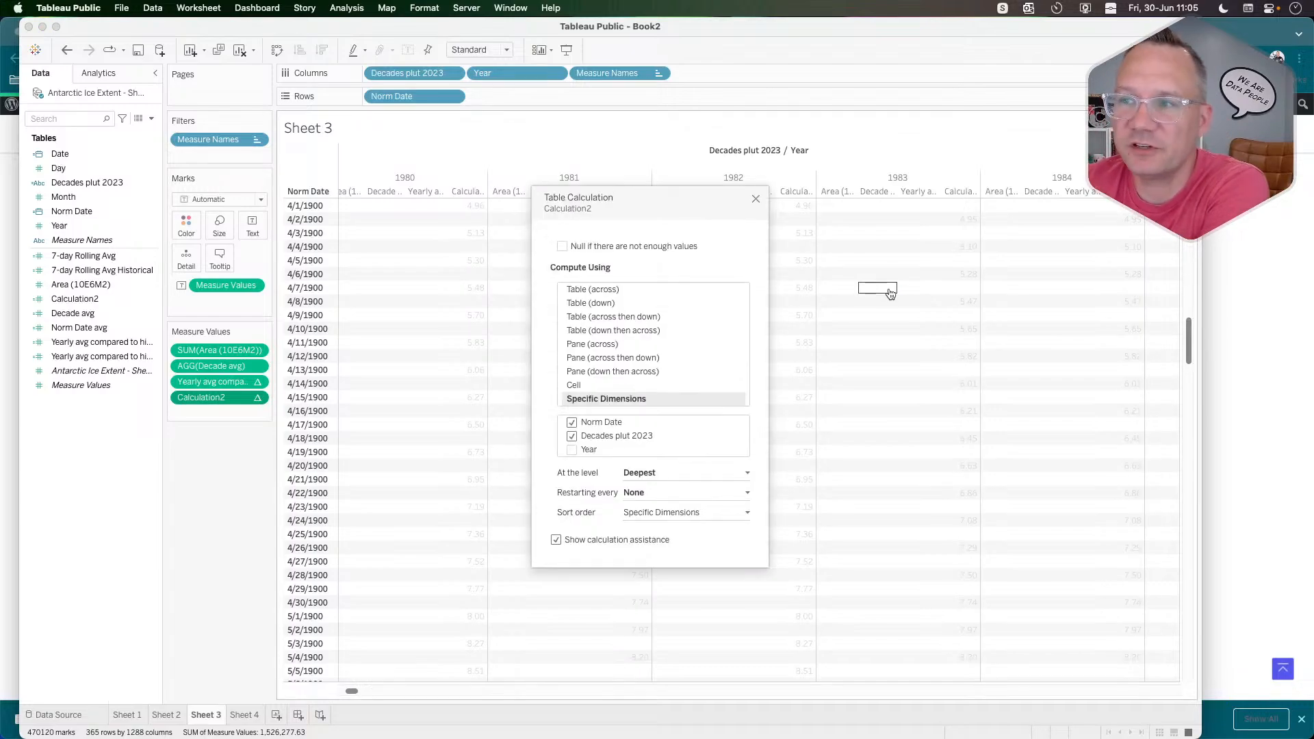
{"action": "left_click", "coordinate": [572, 437]}
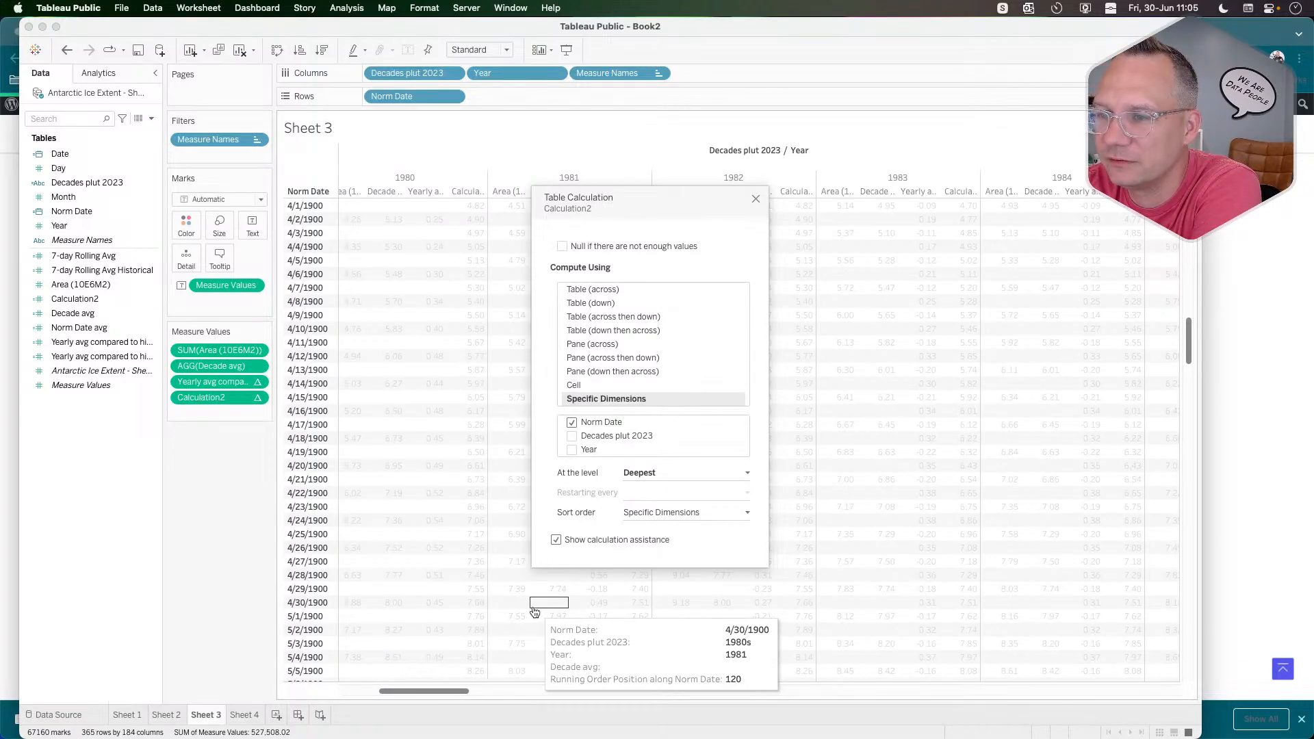
{"action": "scroll", "coordinate": [593, 607], "scroll_direction": "up", "scroll_amount": 1}
{"action": "scroll", "coordinate": [592, 607], "scroll_direction": "right", "scroll_amount": 2}
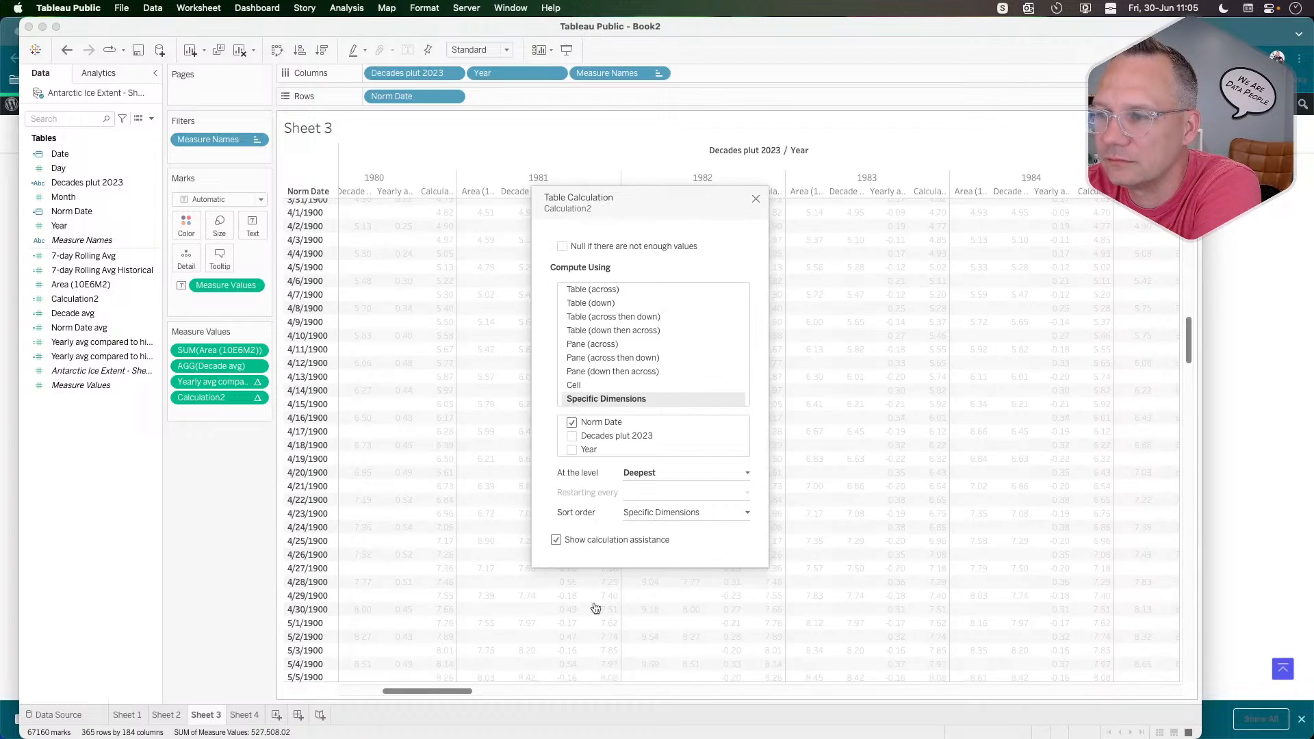
{"action": "left_click", "coordinate": [756, 200]}
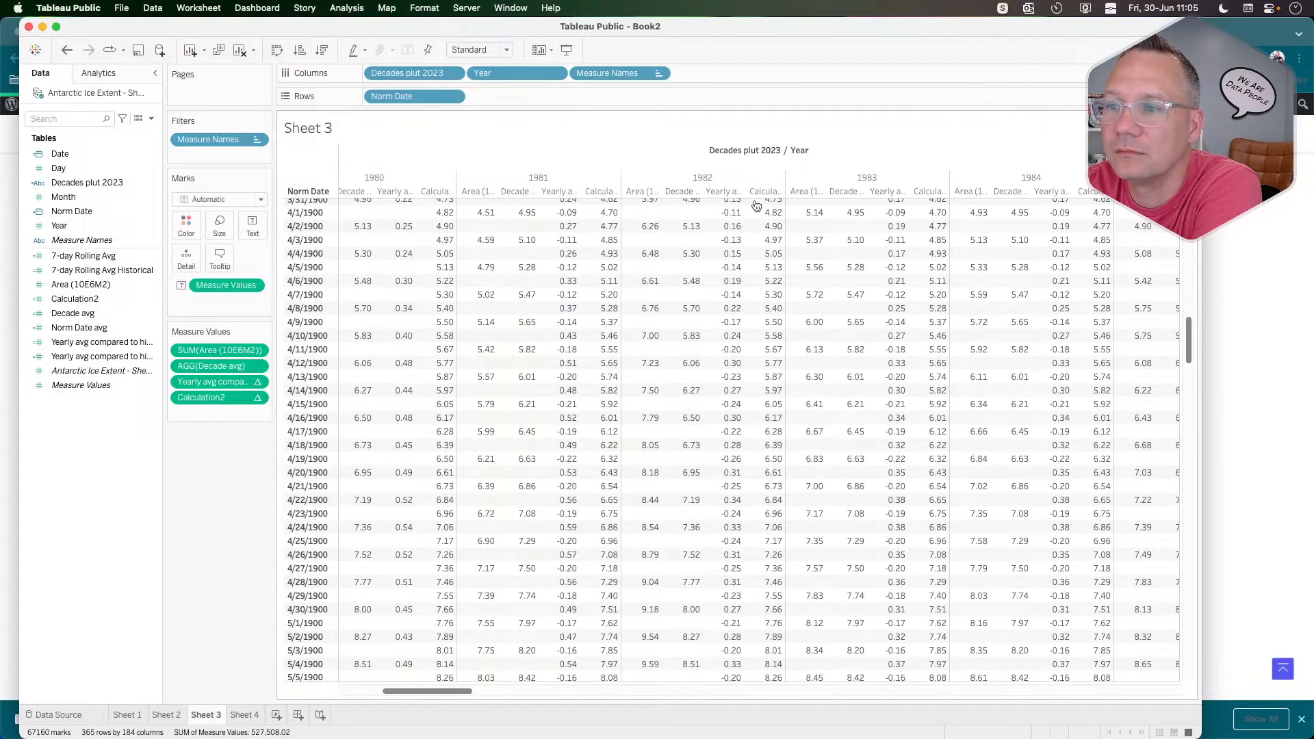
Review the "Yearly avg compared to historical (copy)" formula and add that field to the measure values after Calculation2.
{"action": "right_click", "coordinate": [97, 358]}
{"action": "left_click", "coordinate": [139, 416]}
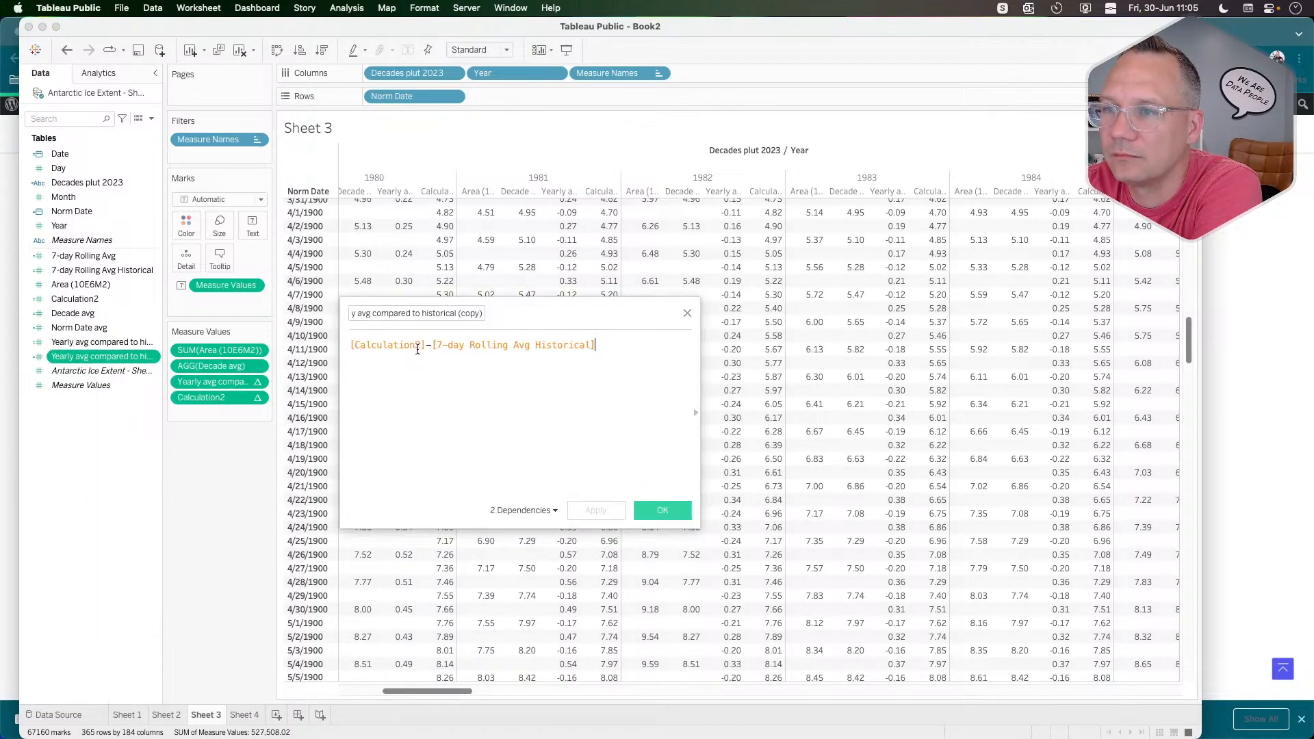
{"action": "left_click", "coordinate": [662, 510]}
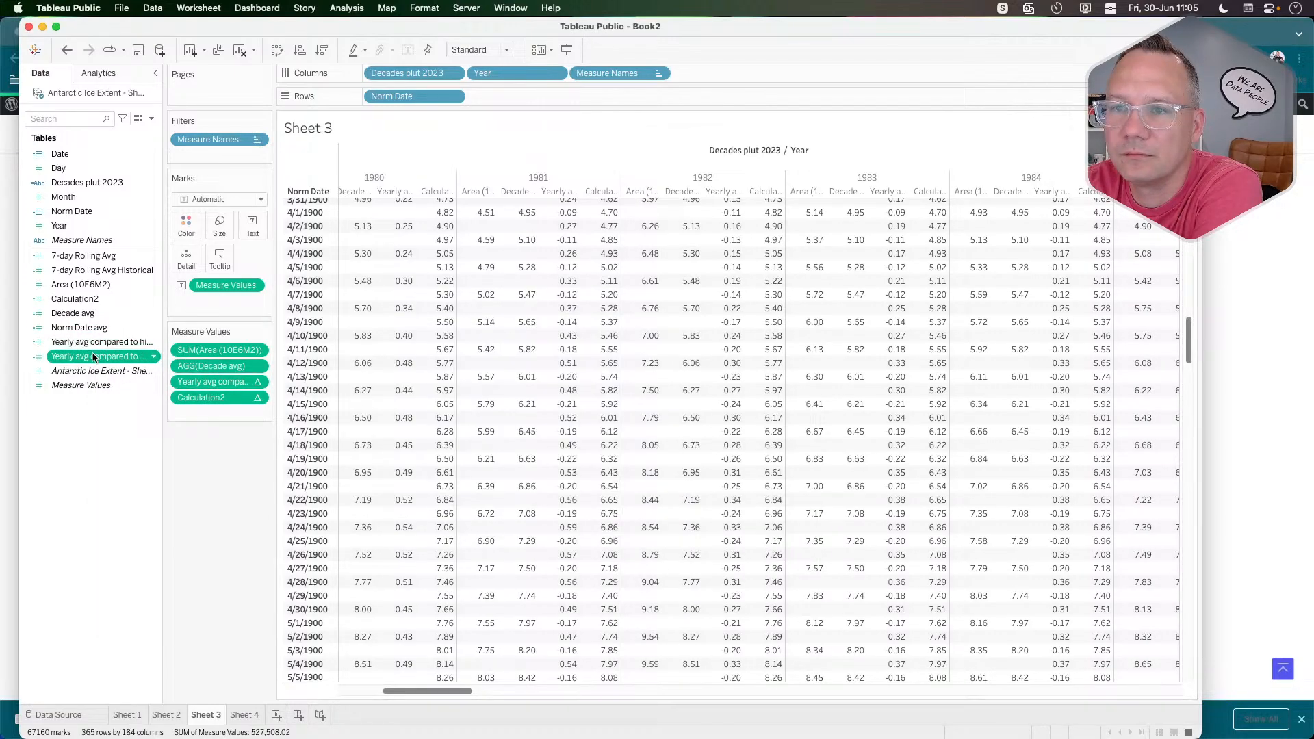
{"action": "left_click_drag", "start_coordinate": [94, 356], "coordinate": [226, 410]}
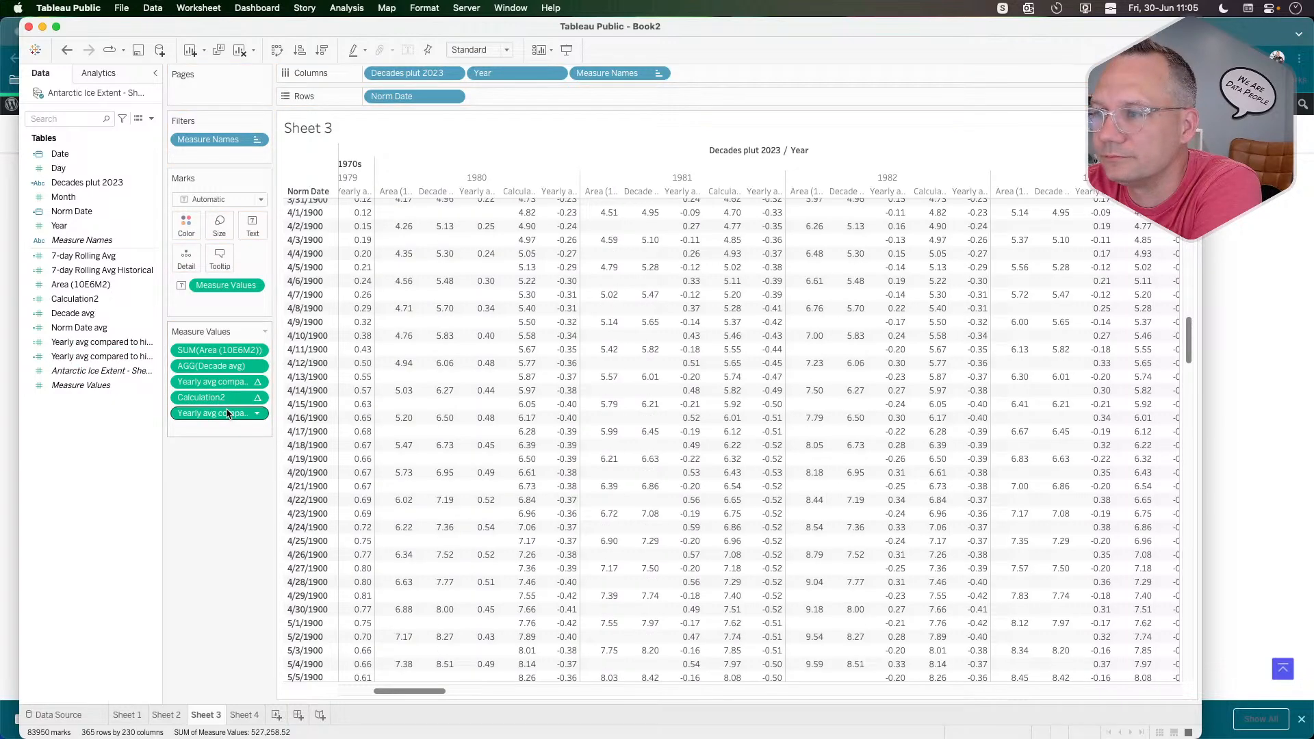
{"action": "left_click_drag", "start_coordinate": [410, 695], "coordinate": [514, 693]}
{"action": "left_click_drag", "start_coordinate": [513, 691], "coordinate": [640, 692]}
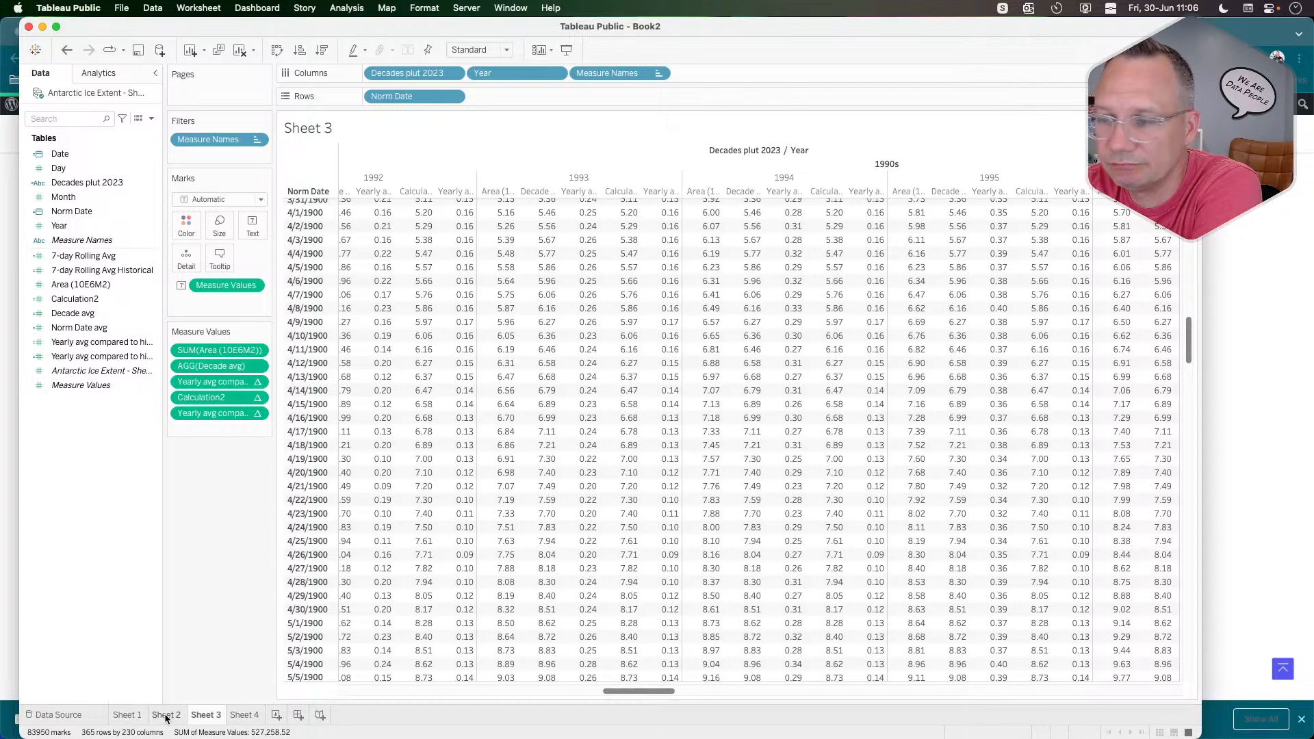
Compare the decade lines in the Sheet 2 chart with the Workout Wednesday reference chart in Chrome.
{"action": "mouse_move", "coordinate": [165, 717]}
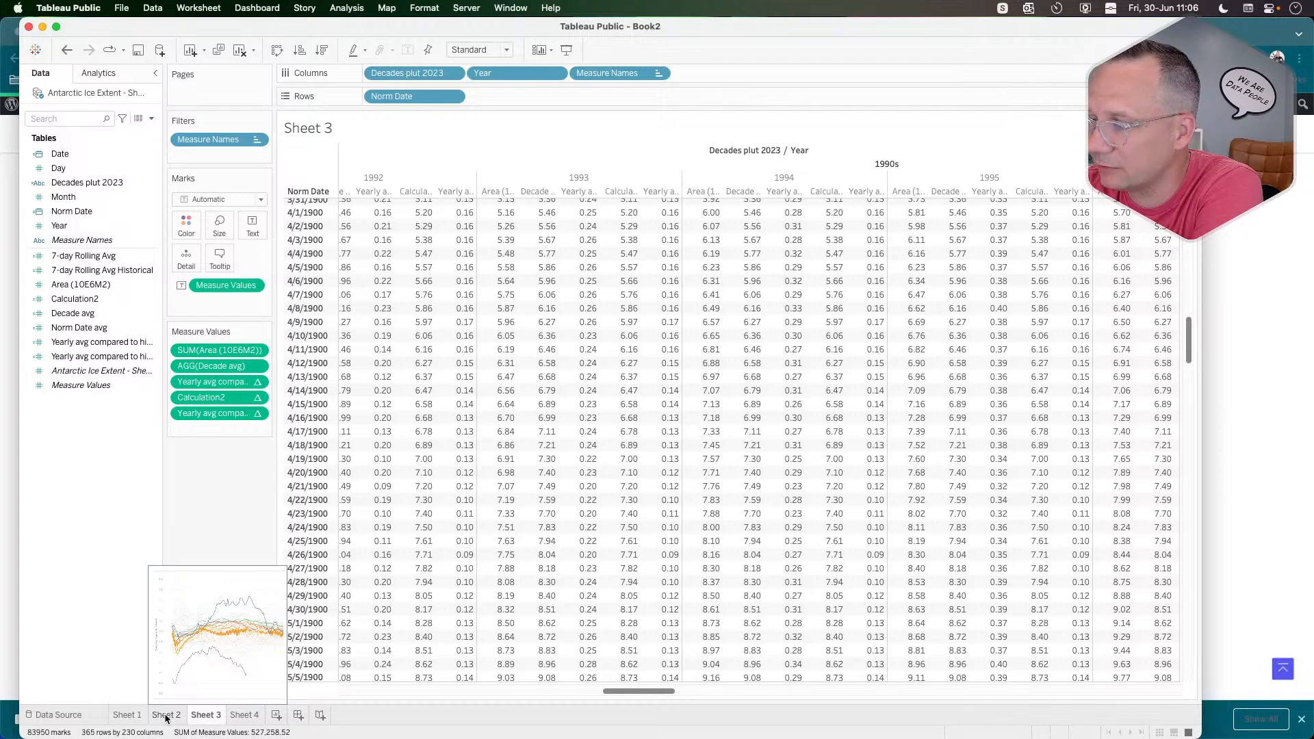
{"action": "left_click", "coordinate": [166, 716]}
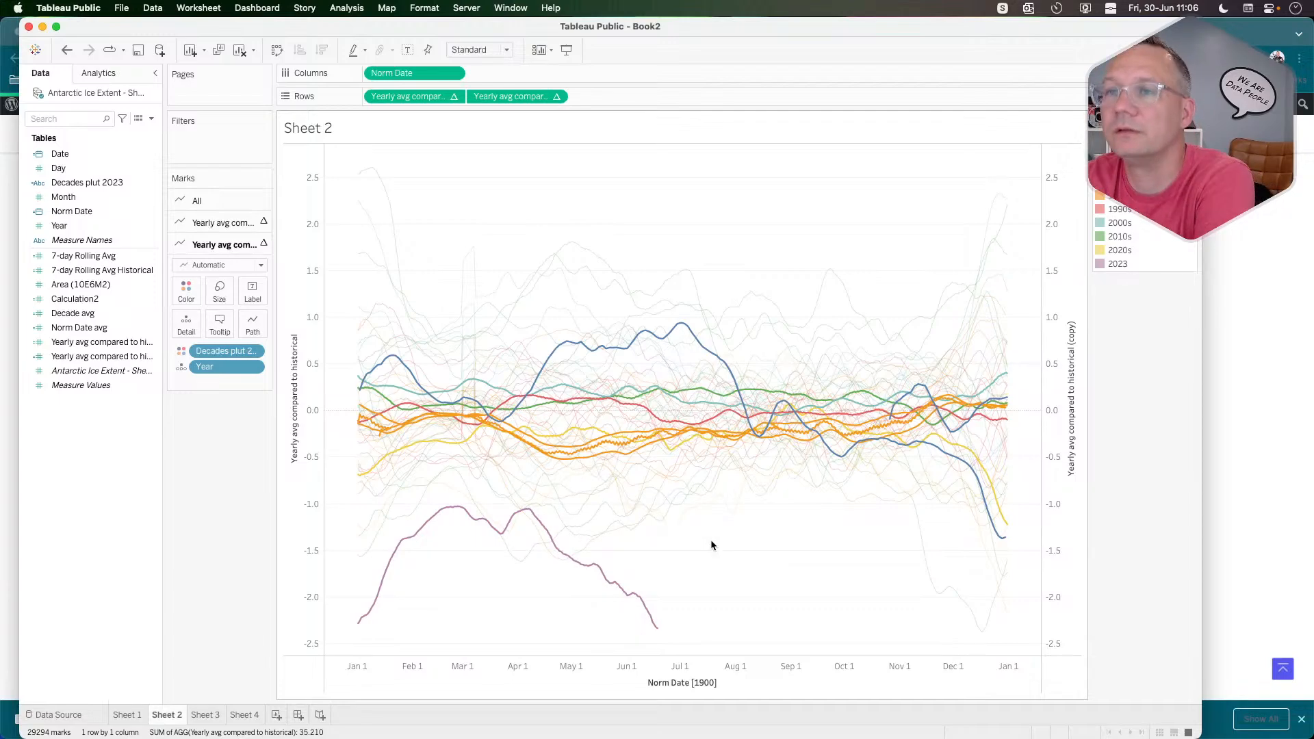
{"action": "key", "text": "super+Tab"}
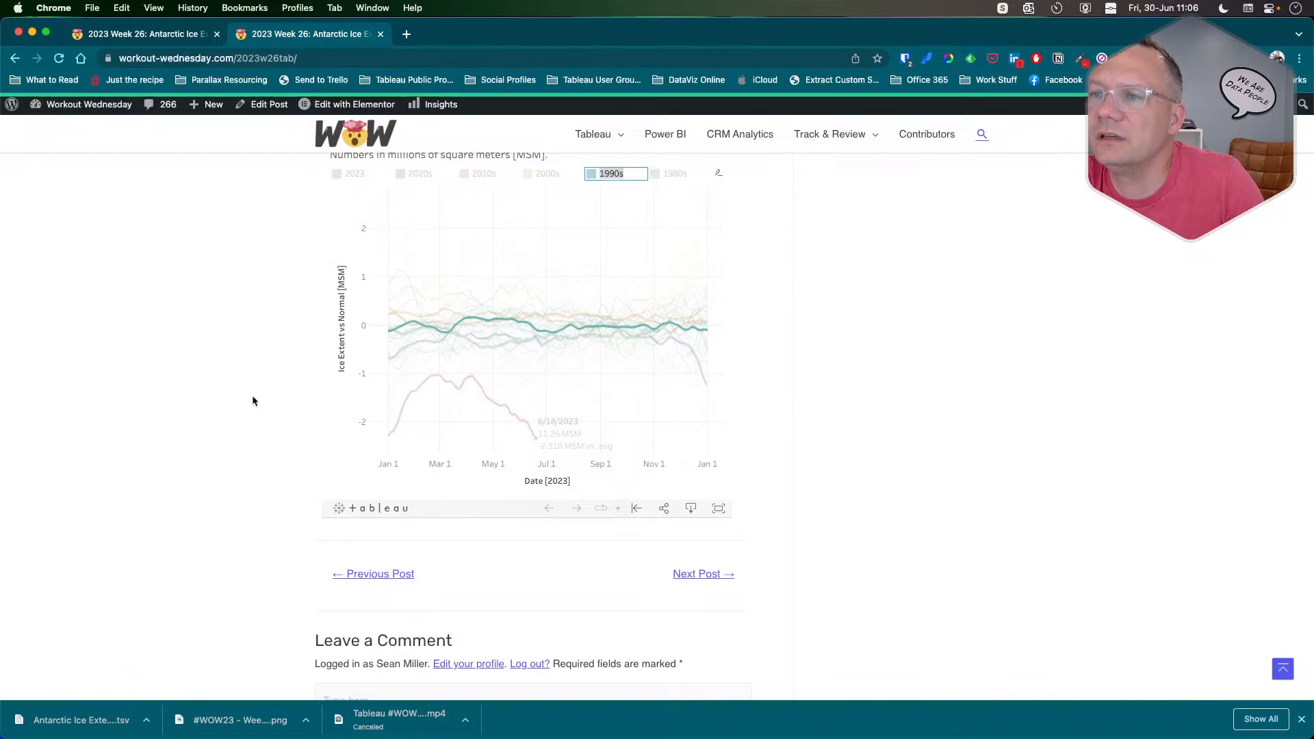
{"action": "key", "text": "super+Tab"}
{"action": "key", "text": "super+Tab"}
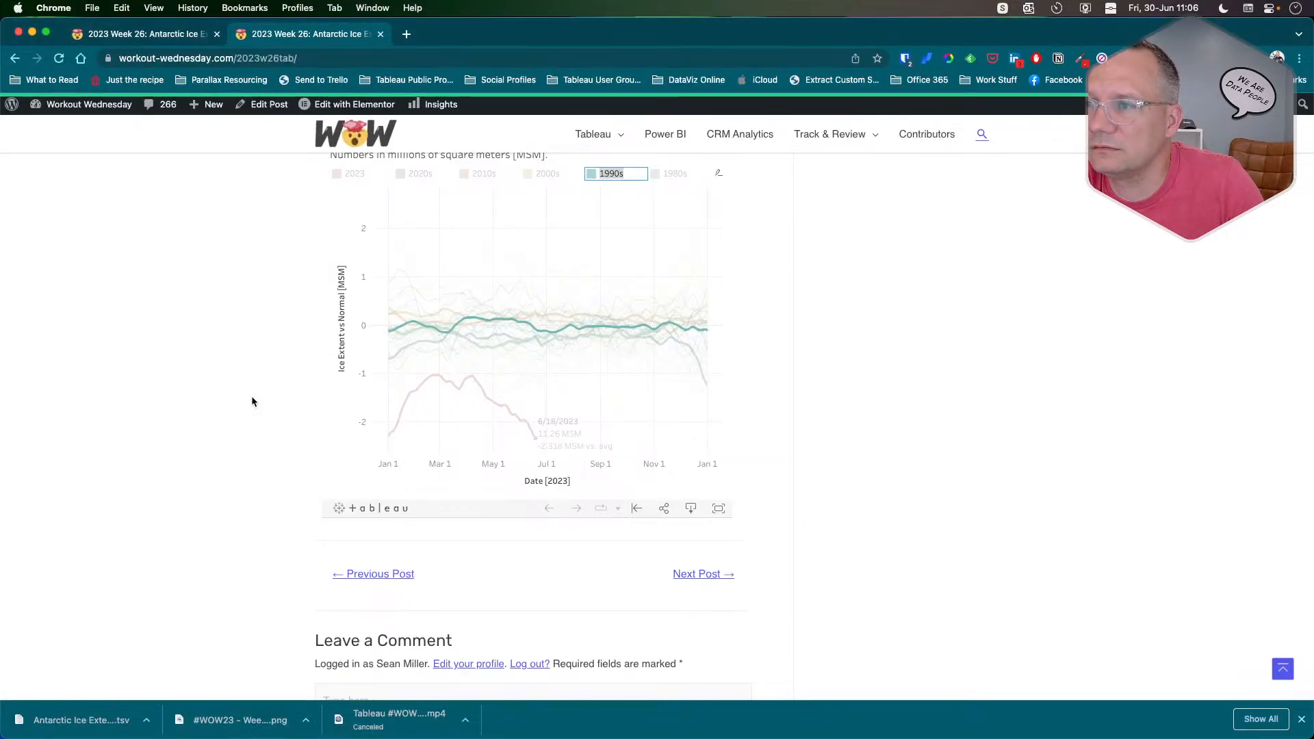
{"action": "key", "text": "super+Tab"}
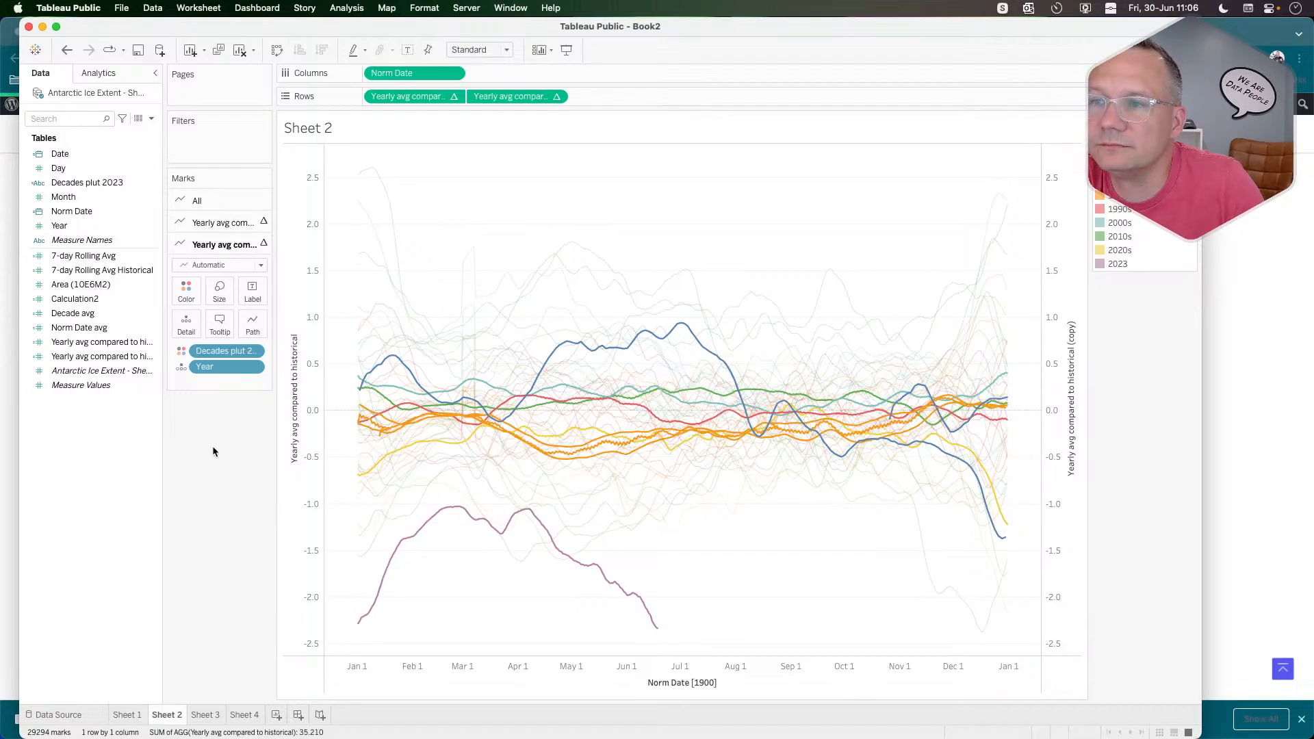
{"action": "key", "text": "super+Tab"}
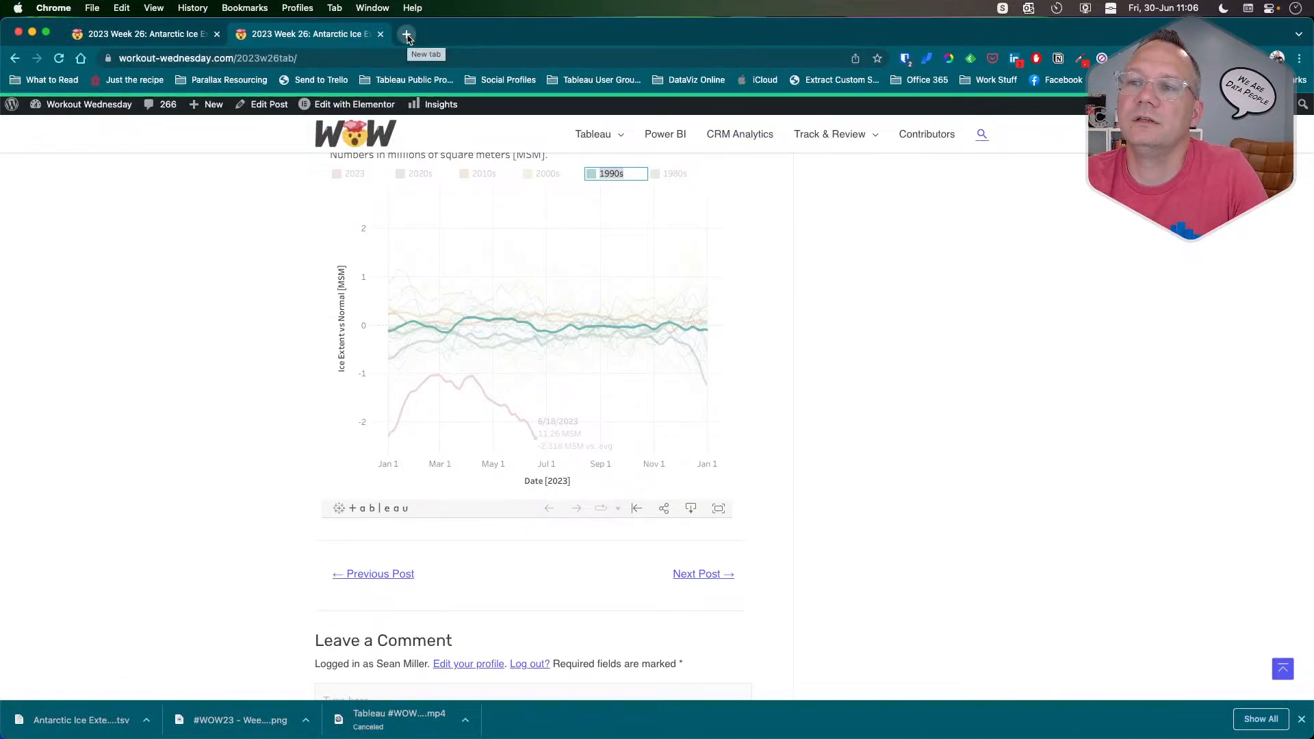
Search the web in a new browser tab for the Donna + DataViz blog's author and open the blog's Antarctic Ice Extent post.
{"action": "left_click", "coordinate": [405, 36]}
{"action": "type", "text": "donna"}
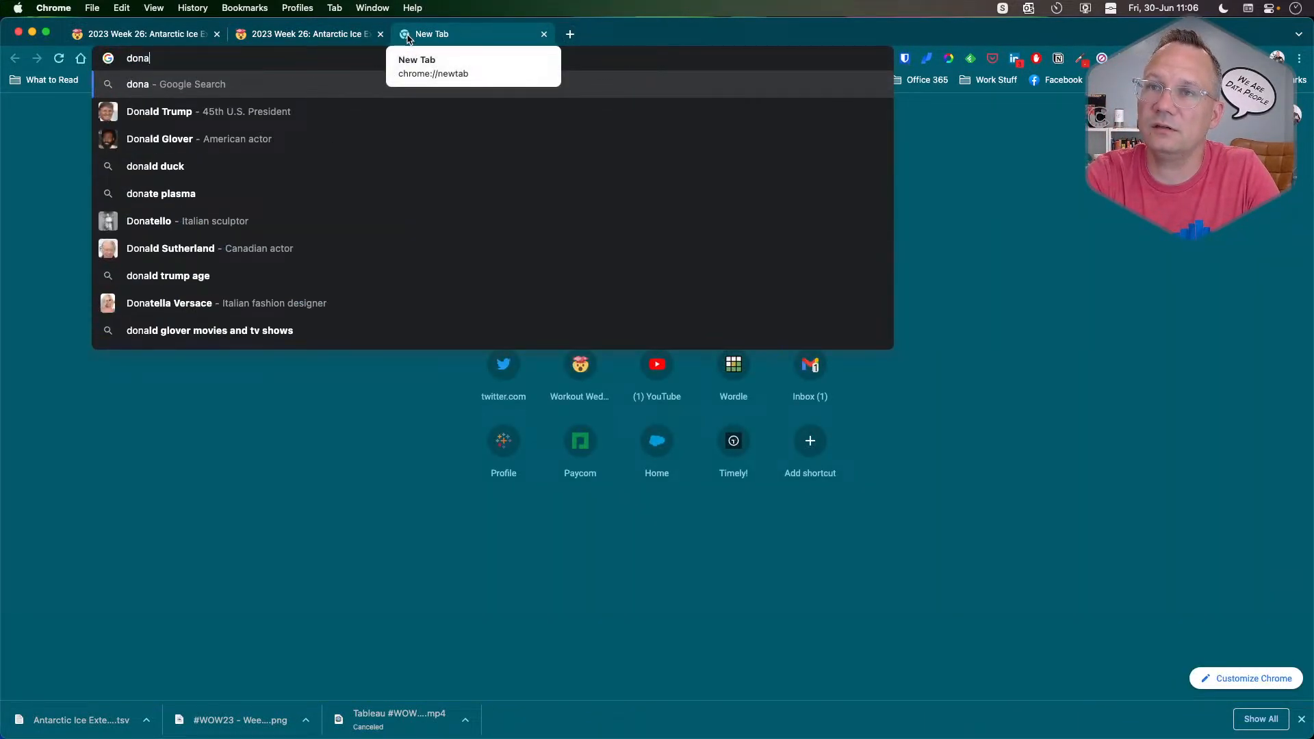
{"action": "key", "text": "Down"}
{"action": "key", "text": "Down"}
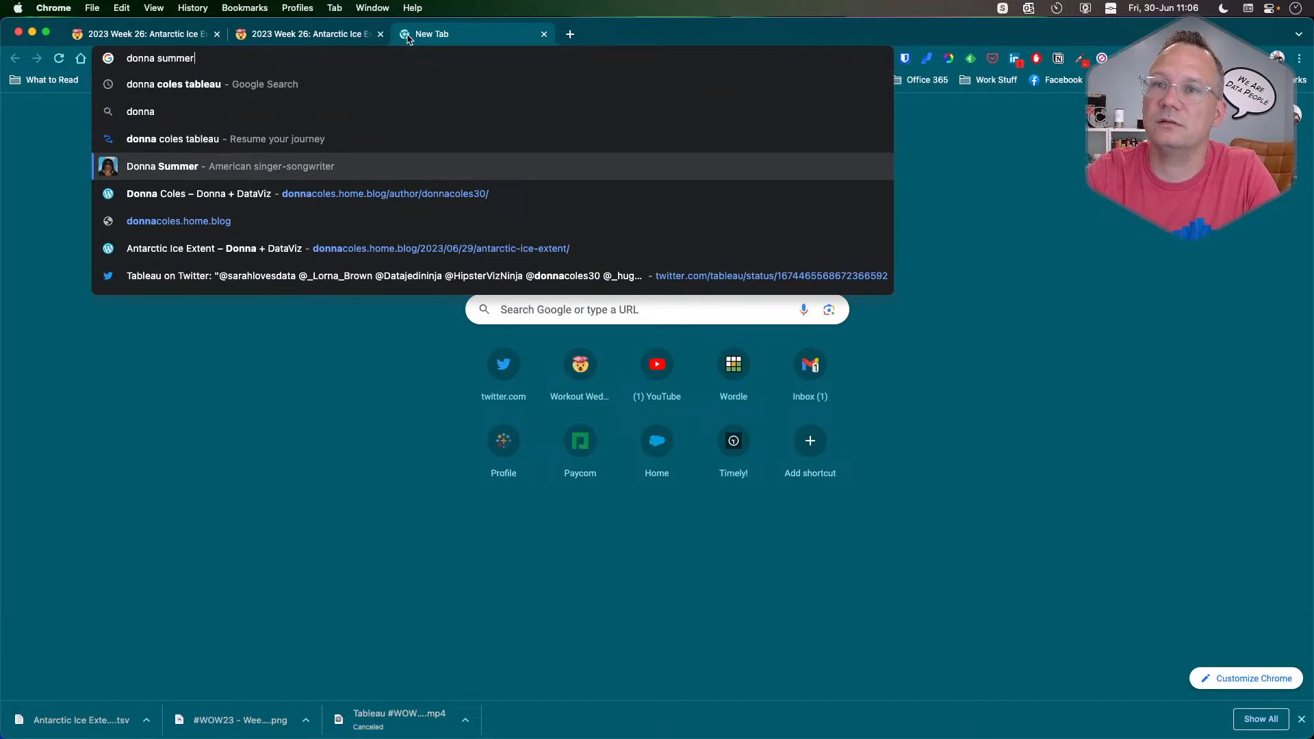
{"action": "key", "text": "Up"}
{"action": "key", "text": "Return"}
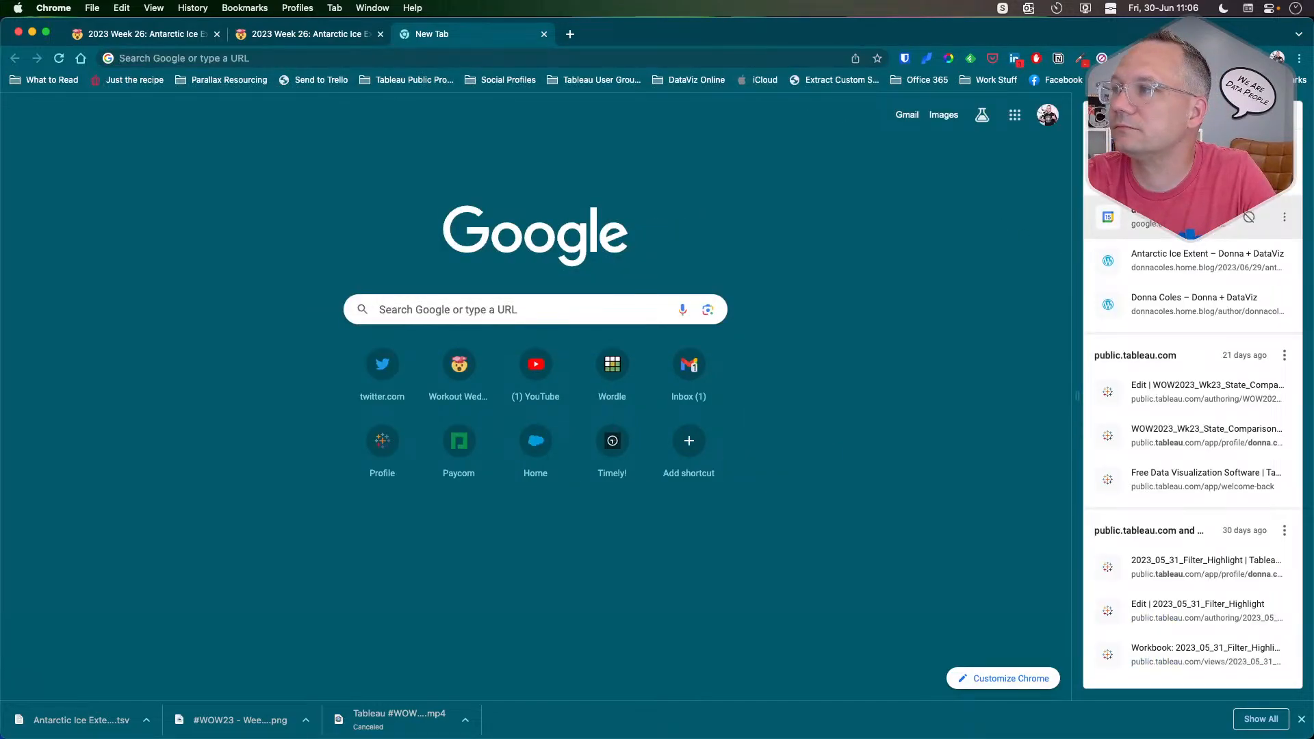
{"action": "left_click", "coordinate": [1164, 219]}
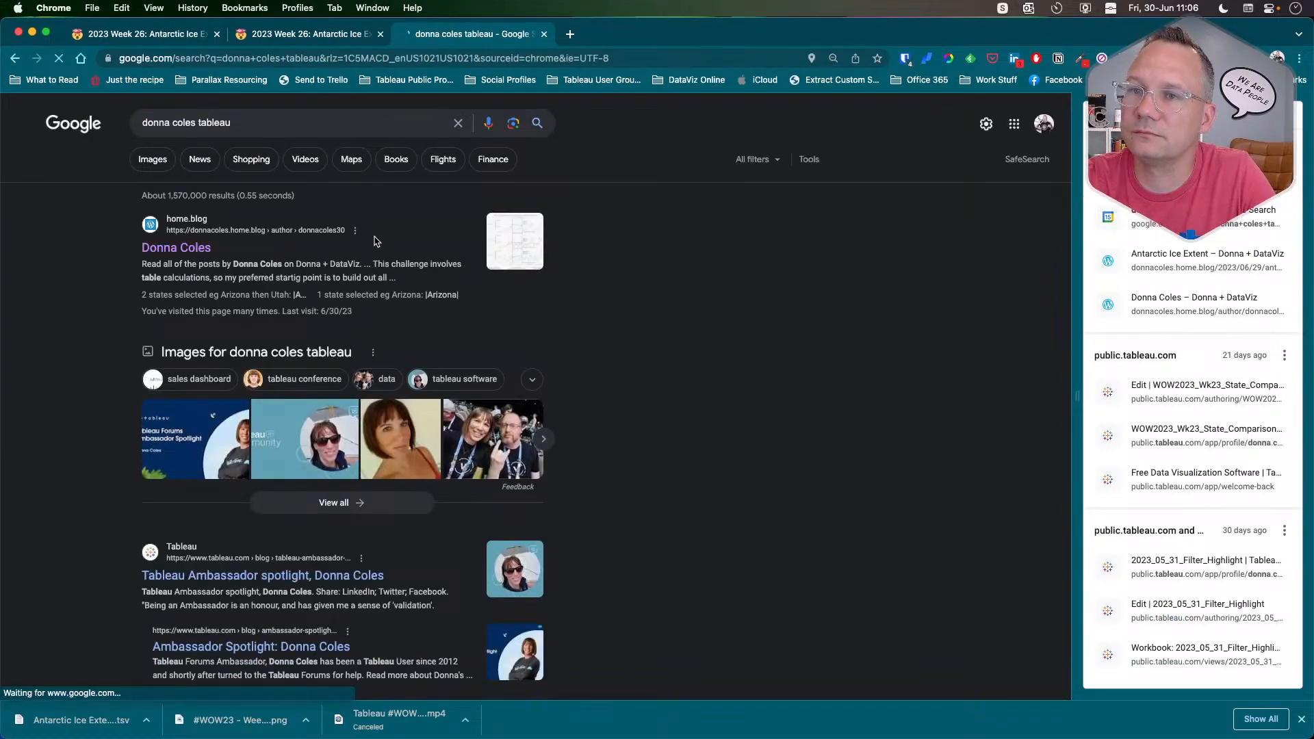
{"action": "left_click", "coordinate": [170, 248]}
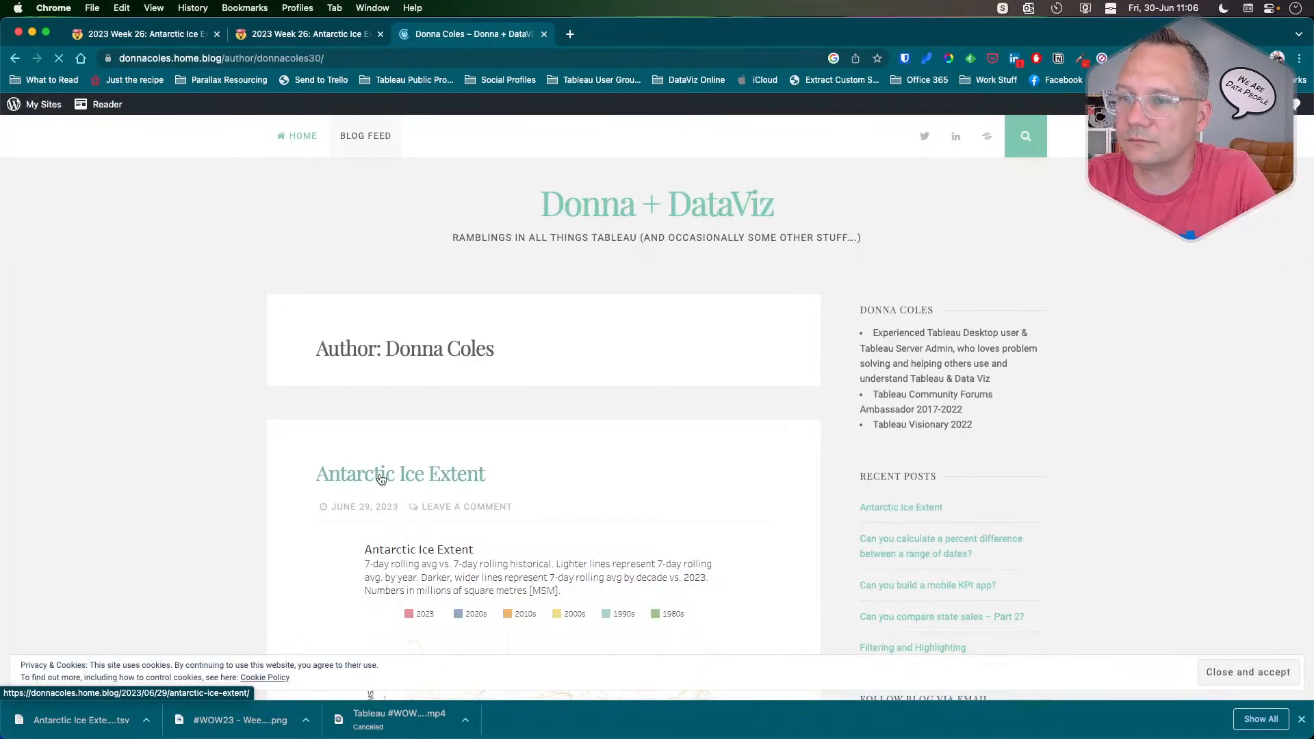
{"action": "left_click", "coordinate": [380, 474]}
Read the Antarctic Ice Extent post's calculation setup, covering the Actual Date, Date Normalise and Moving Avg: Area fields.
{"action": "scroll", "coordinate": [381, 433], "scroll_direction": "down", "scroll_amount": 20}
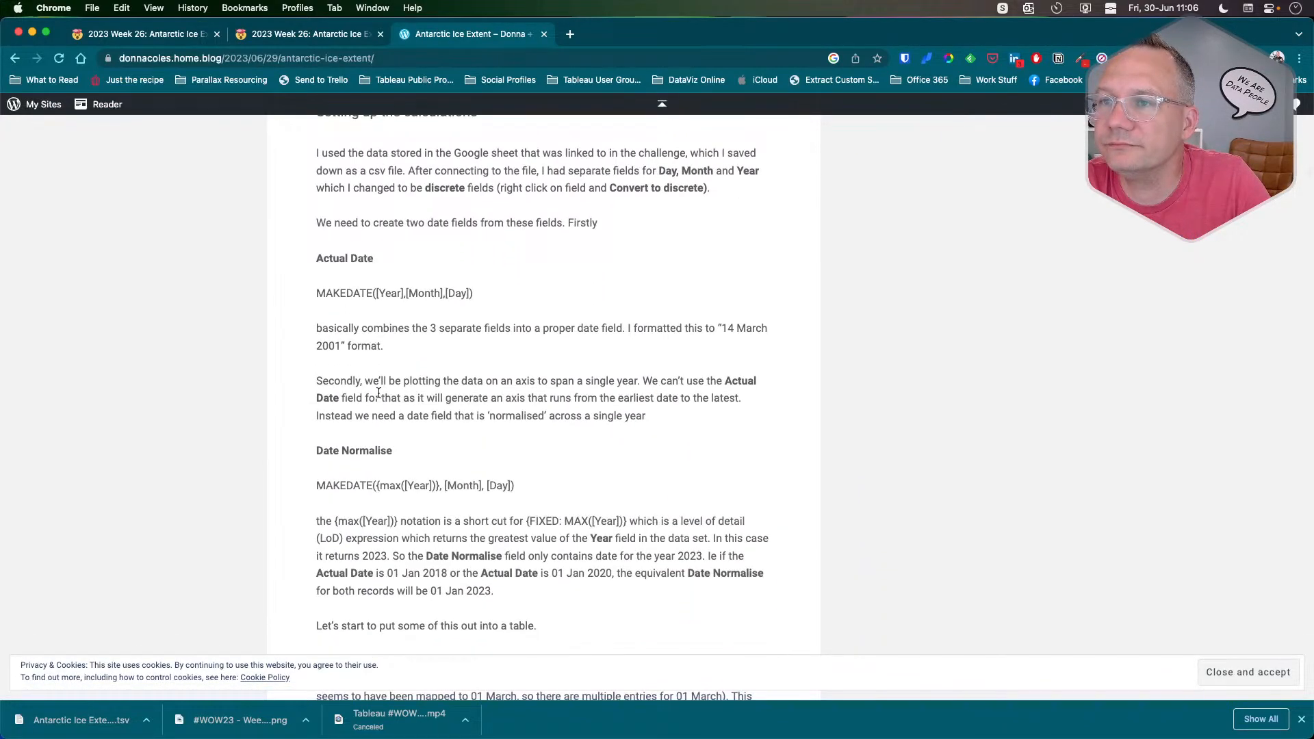
{"action": "scroll", "coordinate": [378, 393], "scroll_direction": "down", "scroll_amount": 5}
{"action": "scroll", "coordinate": [378, 393], "scroll_direction": "down", "scroll_amount": 1}
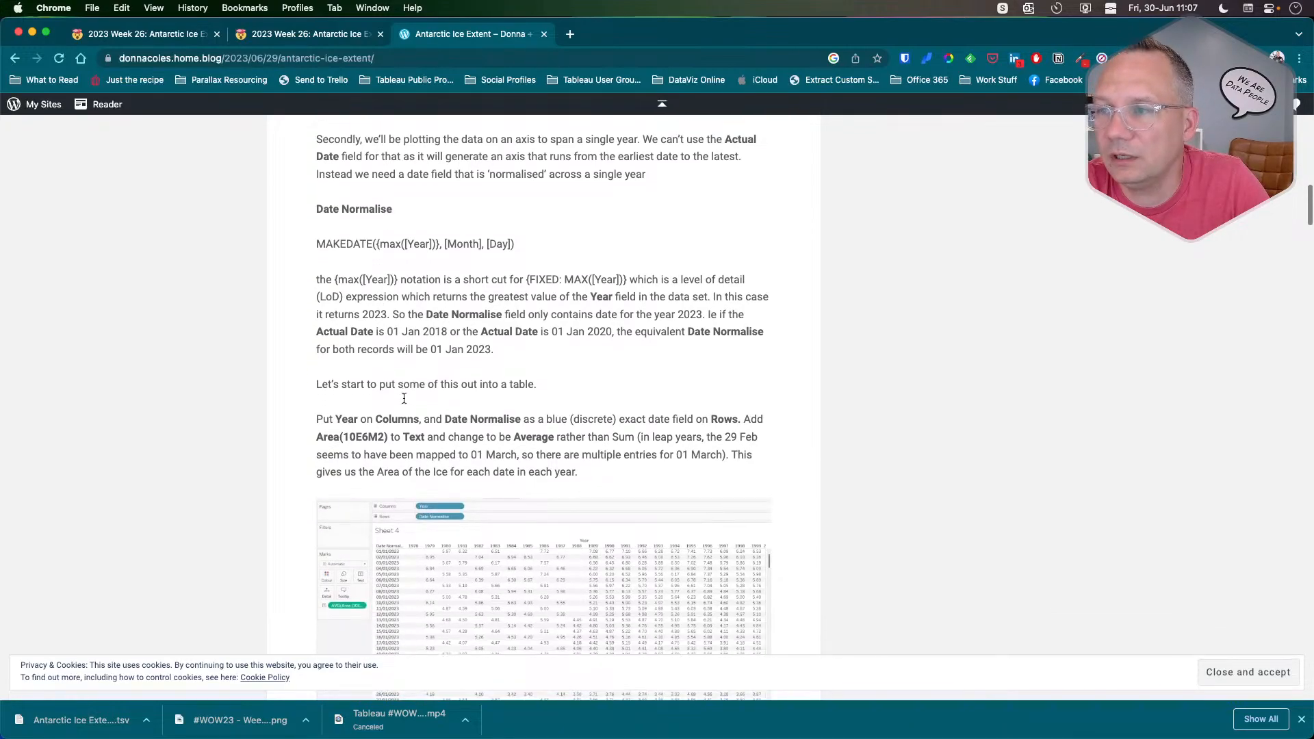
{"action": "scroll", "coordinate": [404, 397], "scroll_direction": "down", "scroll_amount": 4}
{"action": "scroll", "coordinate": [342, 484], "scroll_direction": "down", "scroll_amount": 12}
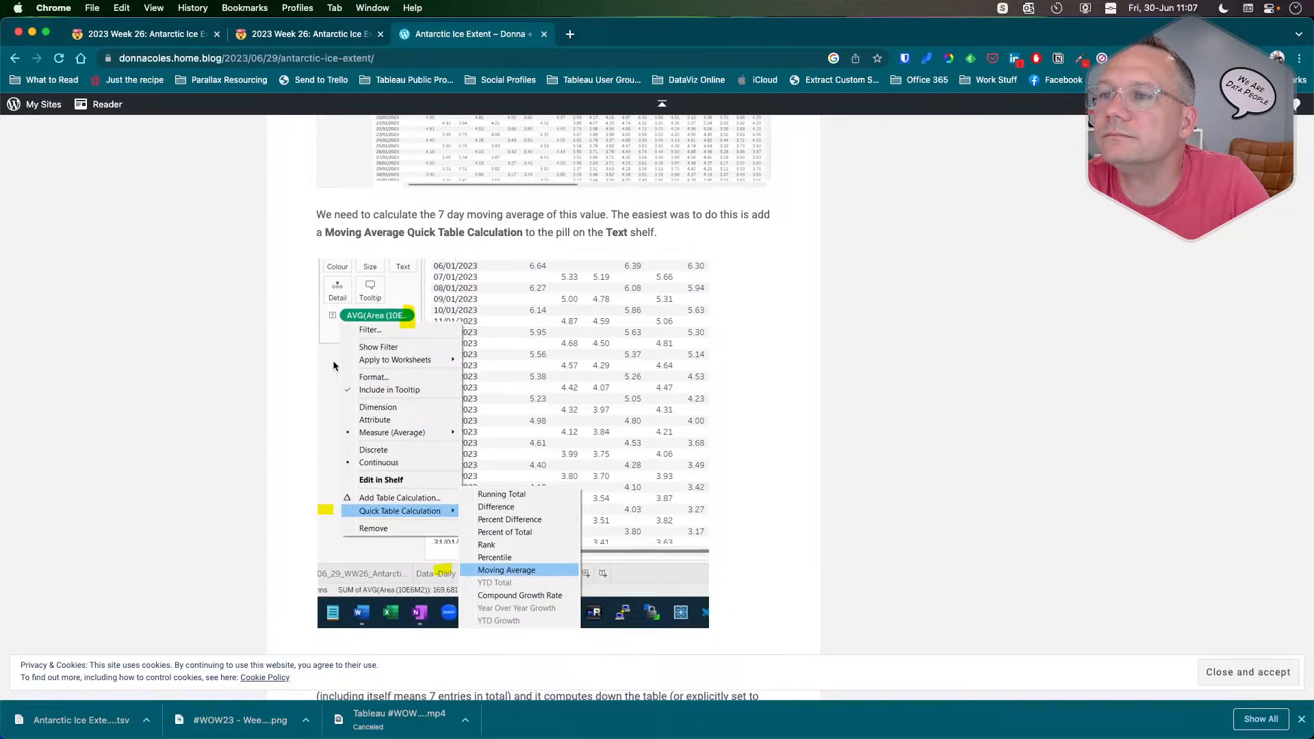
{"action": "scroll", "coordinate": [328, 454], "scroll_direction": "down", "scroll_amount": 5}
{"action": "scroll", "coordinate": [327, 454], "scroll_direction": "down", "scroll_amount": 15}
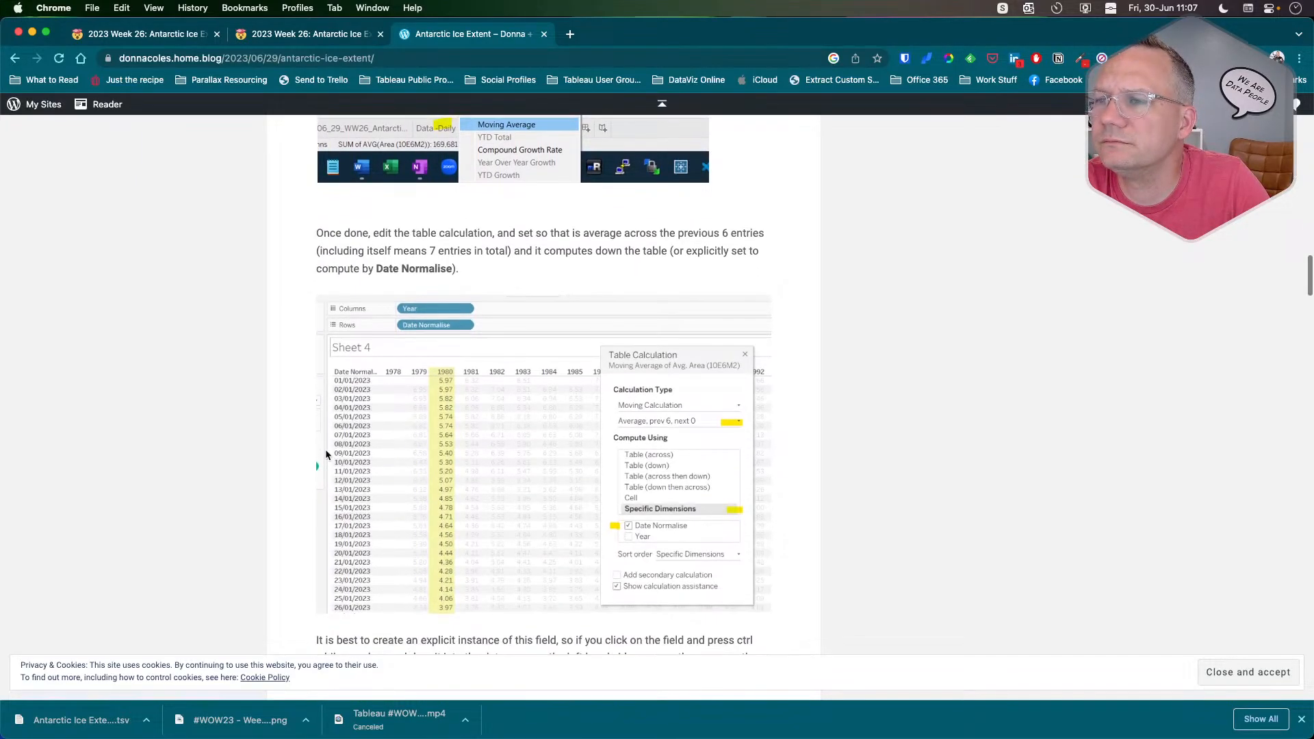
{"action": "scroll", "coordinate": [325, 454], "scroll_direction": "down", "scroll_amount": 3}
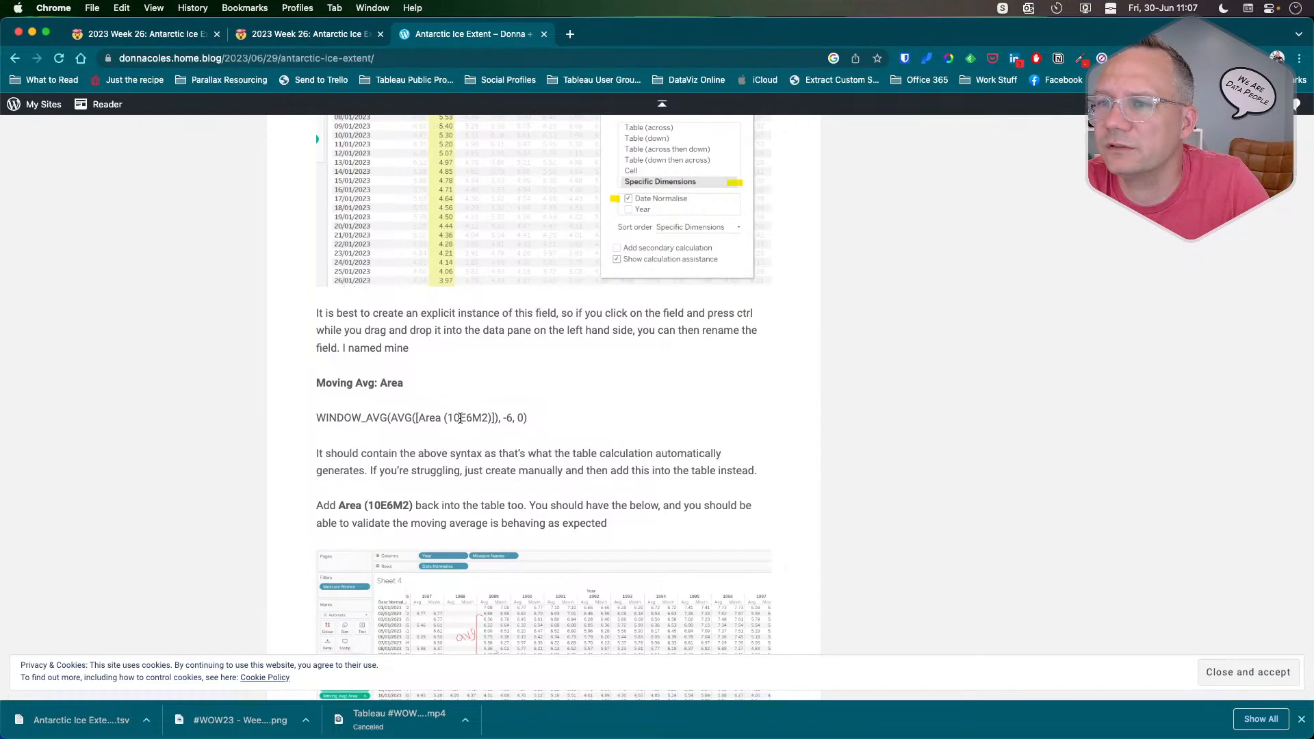
{"action": "scroll", "coordinate": [460, 417], "scroll_direction": "down", "scroll_amount": 1}
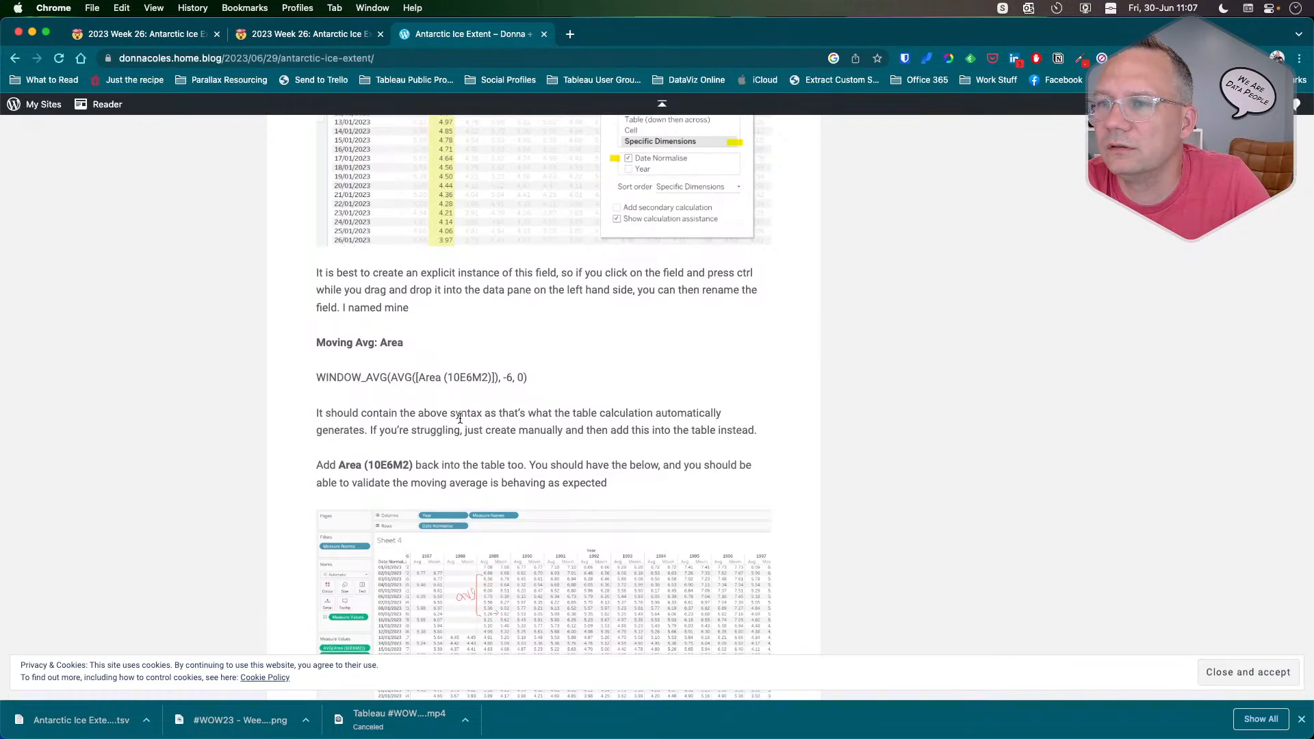
{"action": "scroll", "coordinate": [460, 418], "scroll_direction": "down", "scroll_amount": 7}
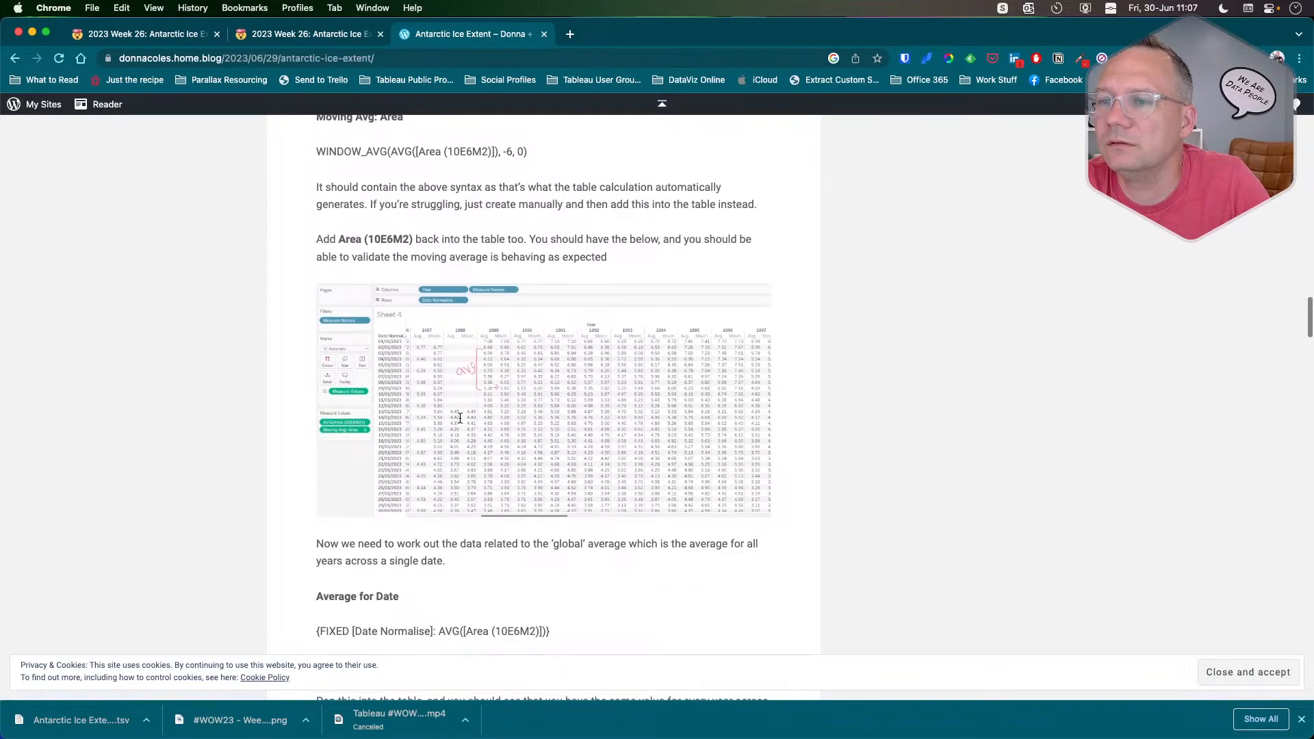
{"action": "scroll", "coordinate": [460, 422], "scroll_direction": "down", "scroll_amount": 2}
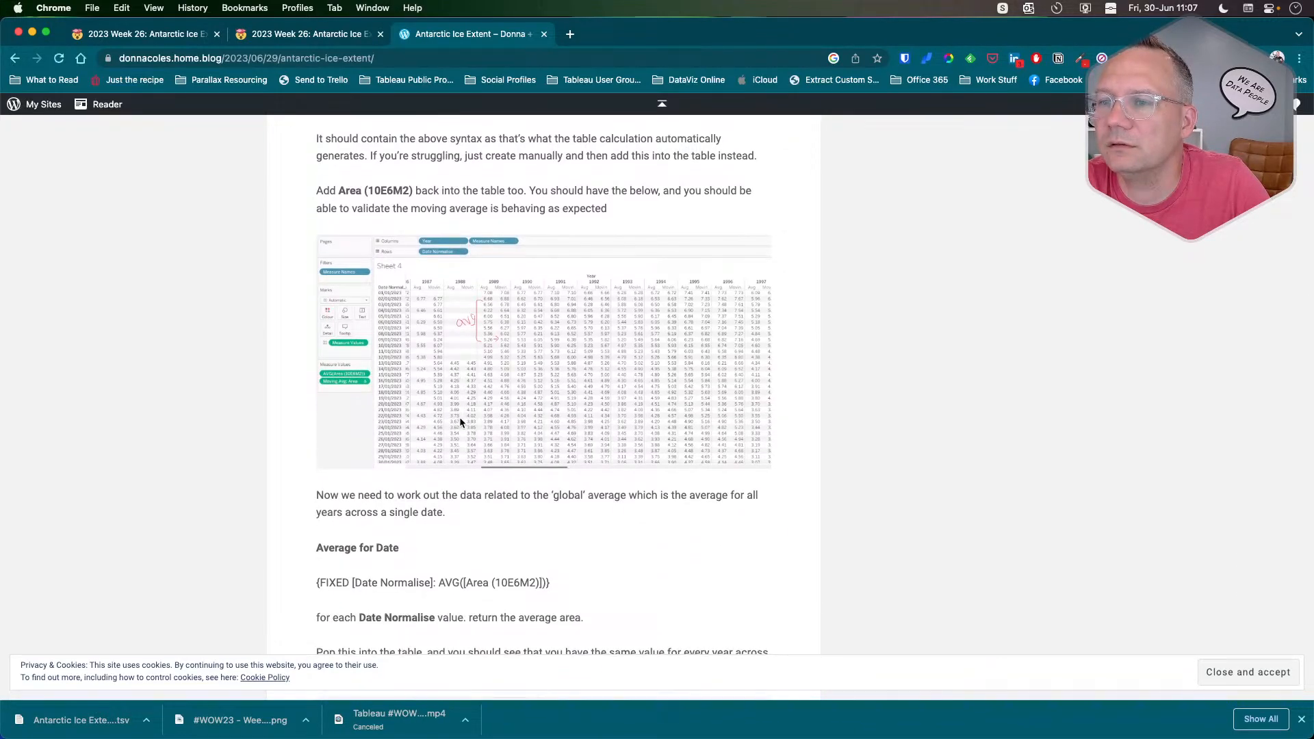
Read how the post builds the global average with Average for Date, Moving Avg Date and Ice Extent vs Normal.
{"action": "scroll", "coordinate": [510, 593], "scroll_direction": "down", "scroll_amount": 5}
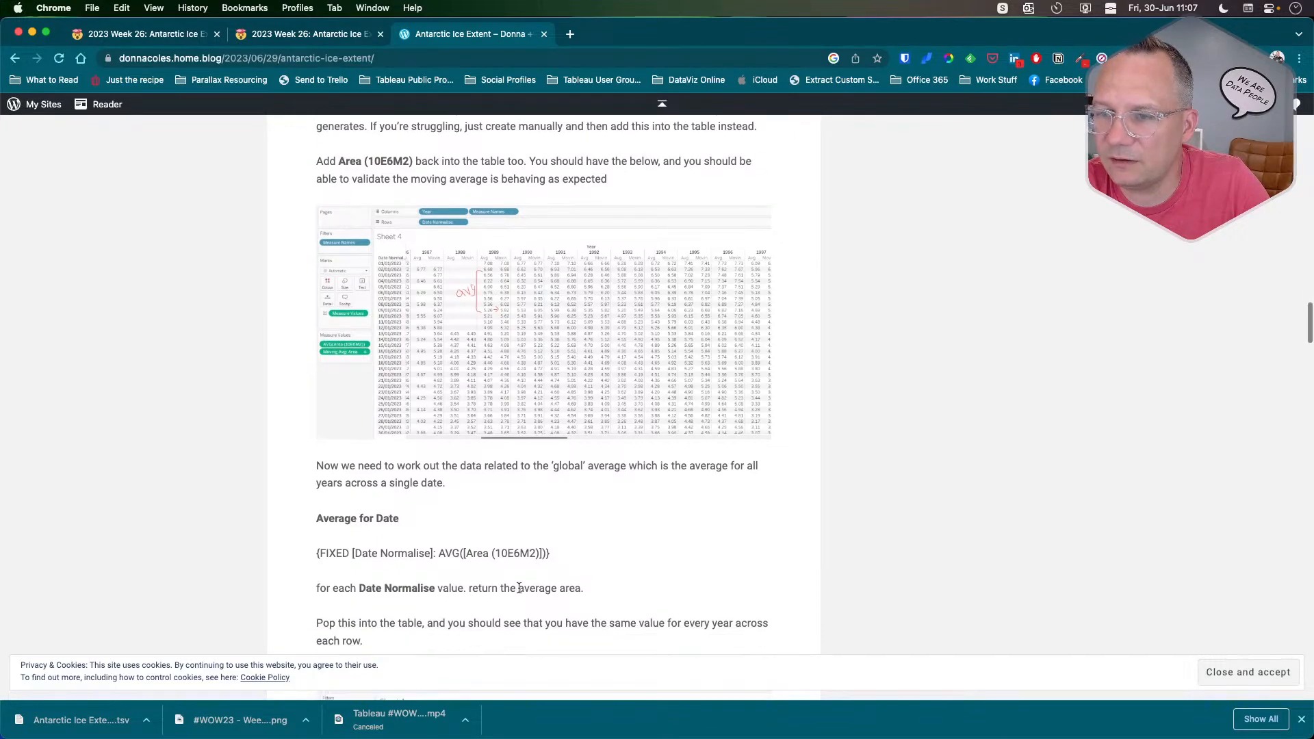
{"action": "scroll", "coordinate": [519, 590], "scroll_direction": "down", "scroll_amount": 8}
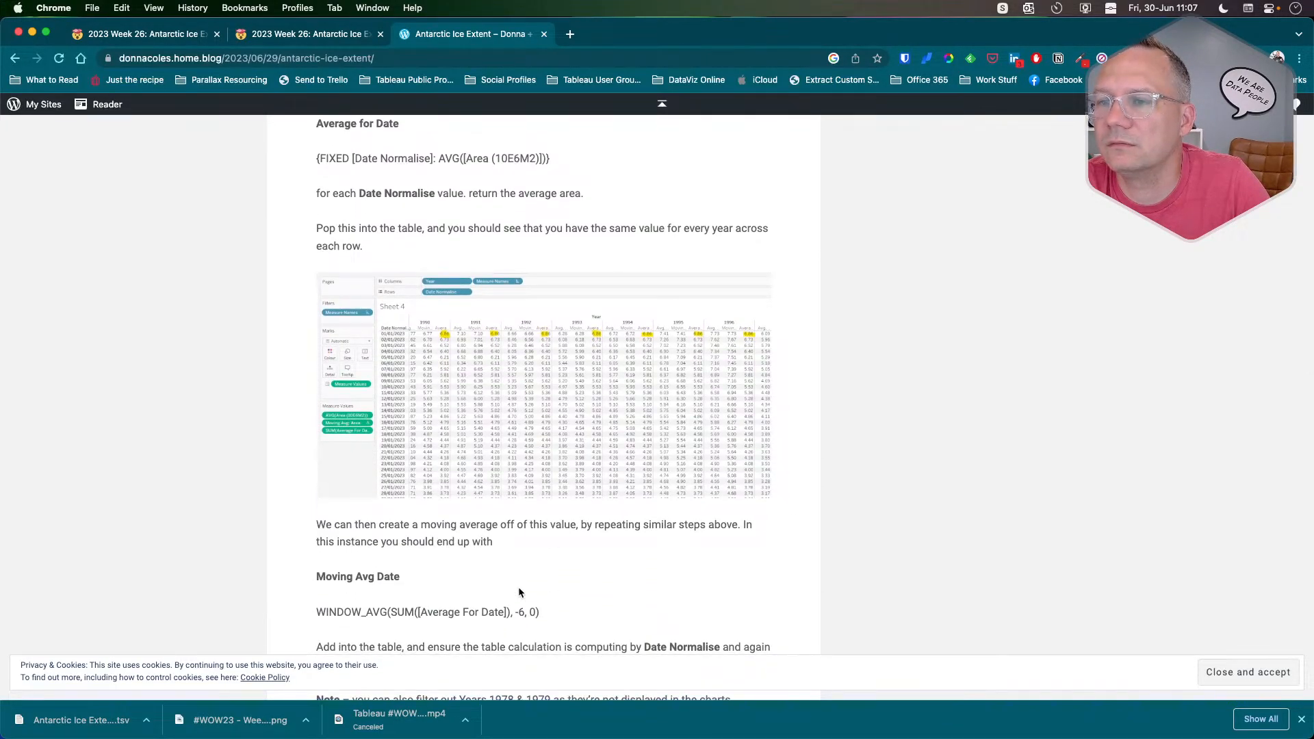
{"action": "scroll", "coordinate": [519, 586], "scroll_direction": "down", "scroll_amount": 3}
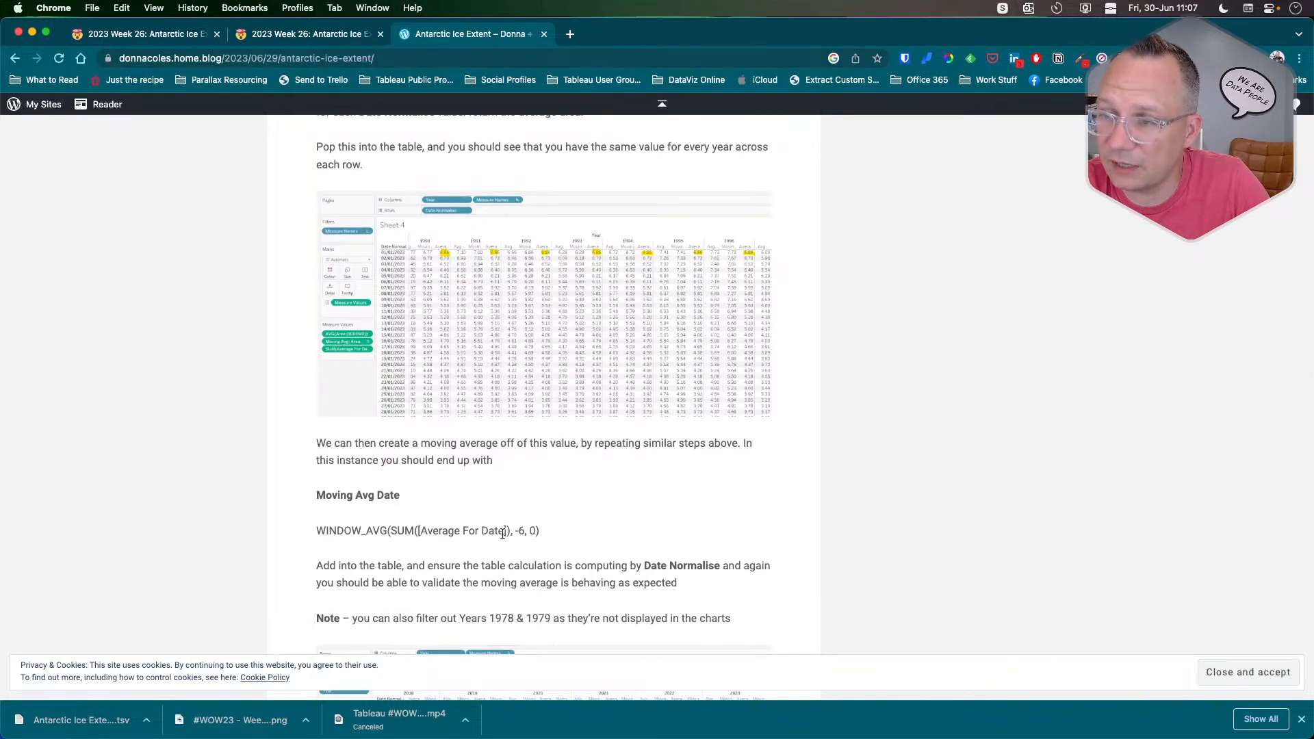
{"action": "scroll", "coordinate": [410, 505], "scroll_direction": "up", "scroll_amount": 5}
{"action": "scroll", "coordinate": [406, 501], "scroll_direction": "down", "scroll_amount": 13}
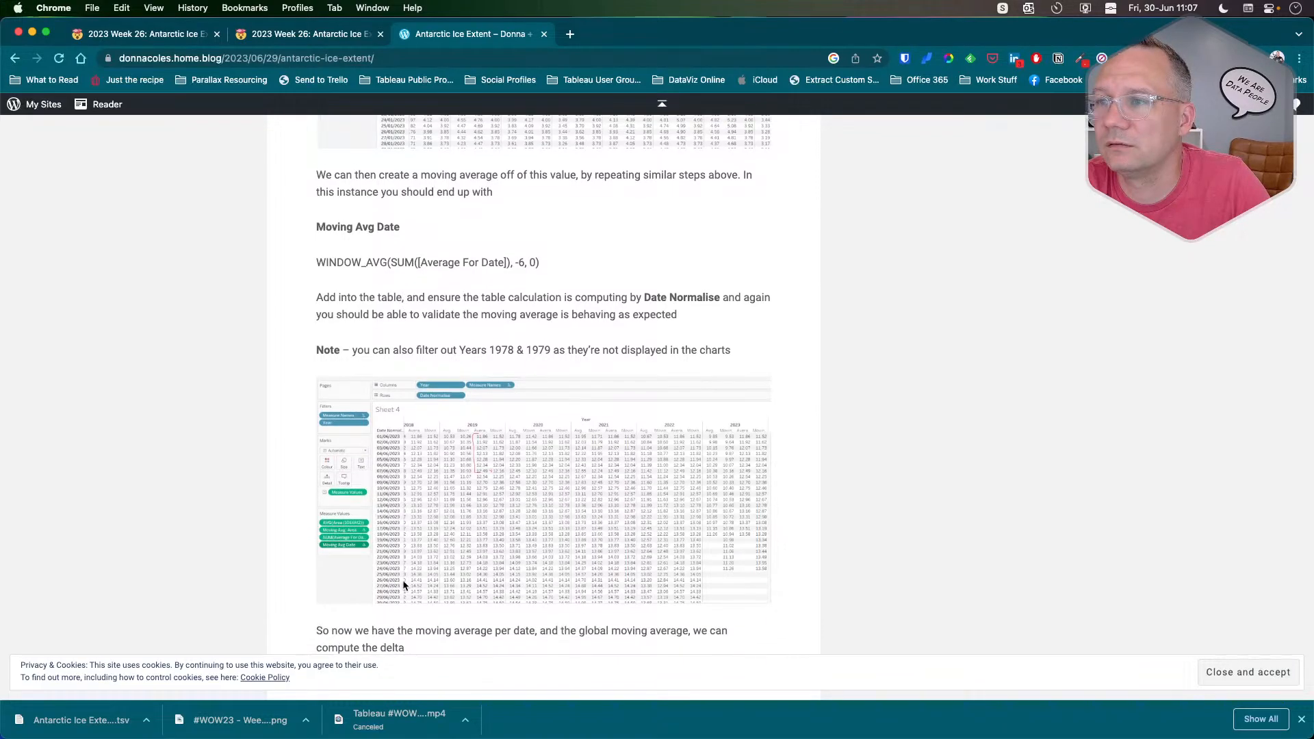
{"action": "scroll", "coordinate": [404, 585], "scroll_direction": "down", "scroll_amount": 5}
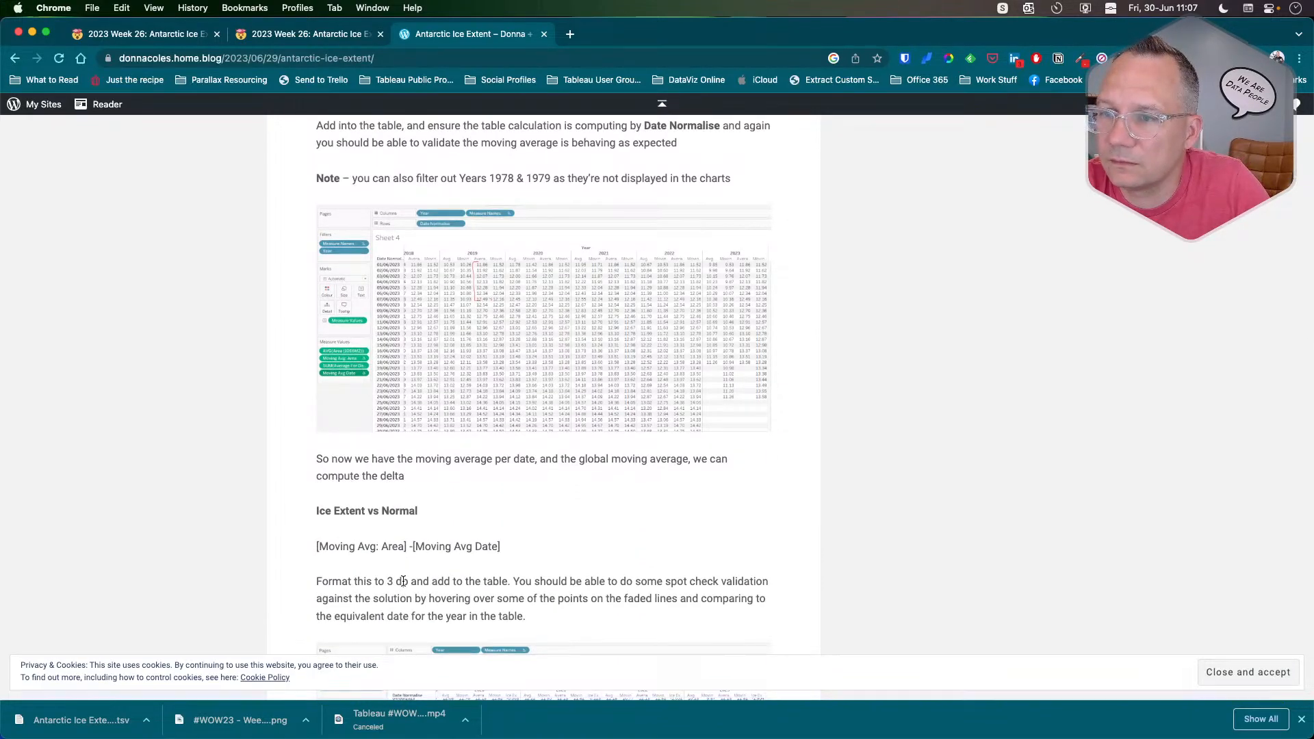
{"action": "scroll", "coordinate": [404, 581], "scroll_direction": "down", "scroll_amount": 8}
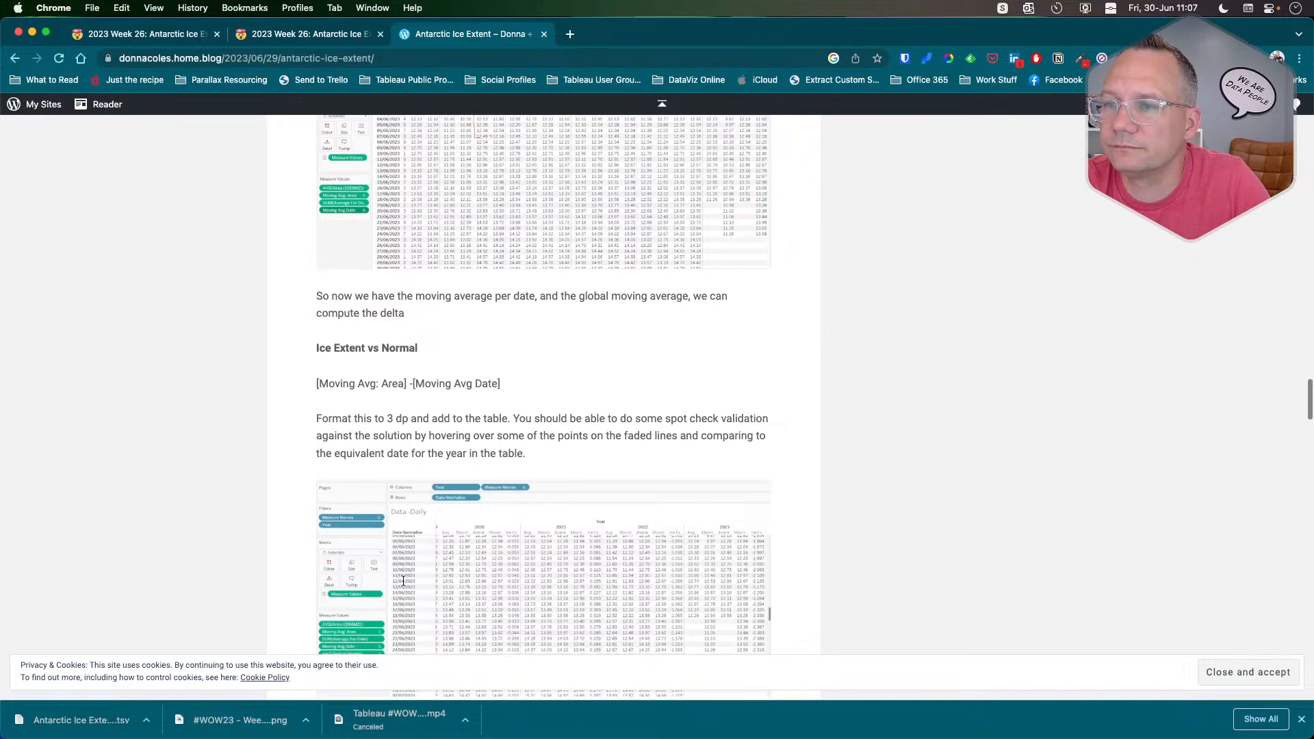
{"action": "scroll", "coordinate": [404, 583], "scroll_direction": "down", "scroll_amount": 1}
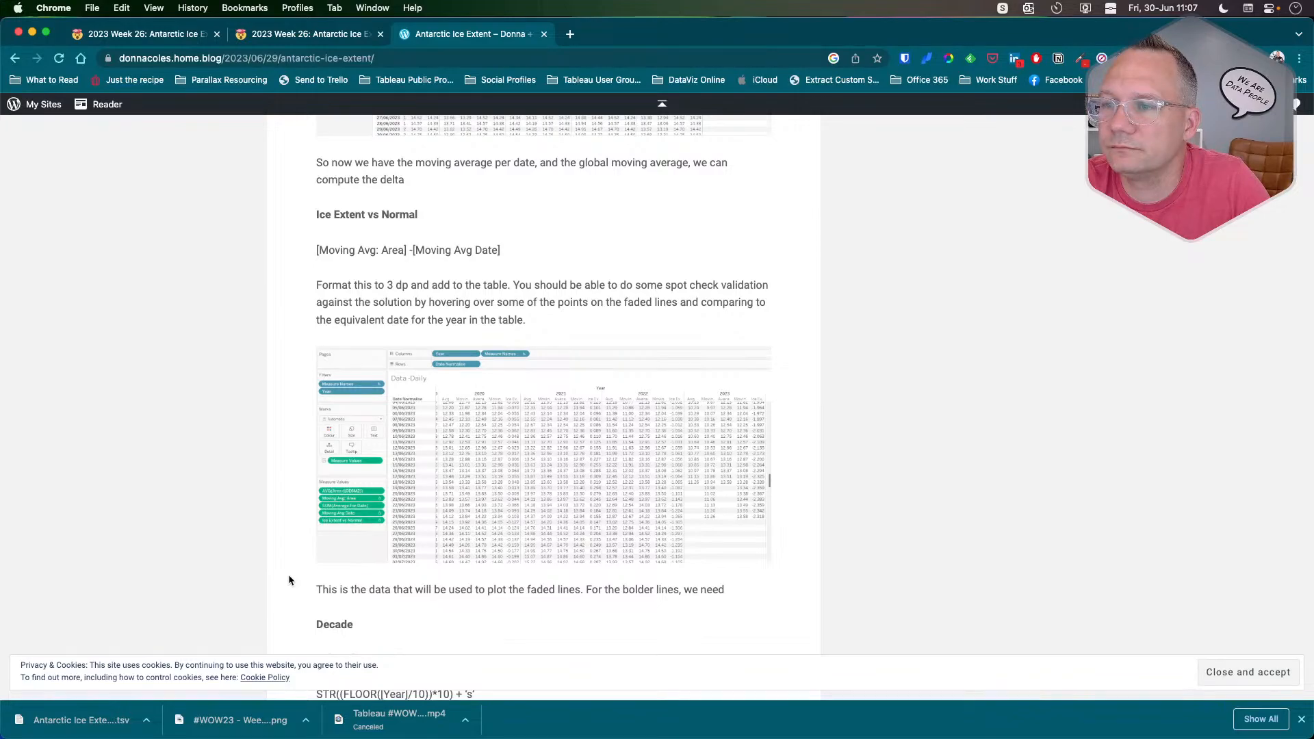
Examine the post's Decade formula and its explanation of decade averages, rechecking the earlier Moving Avg Date and Average for Date calculations.
{"action": "scroll", "coordinate": [288, 581], "scroll_direction": "down", "scroll_amount": 13}
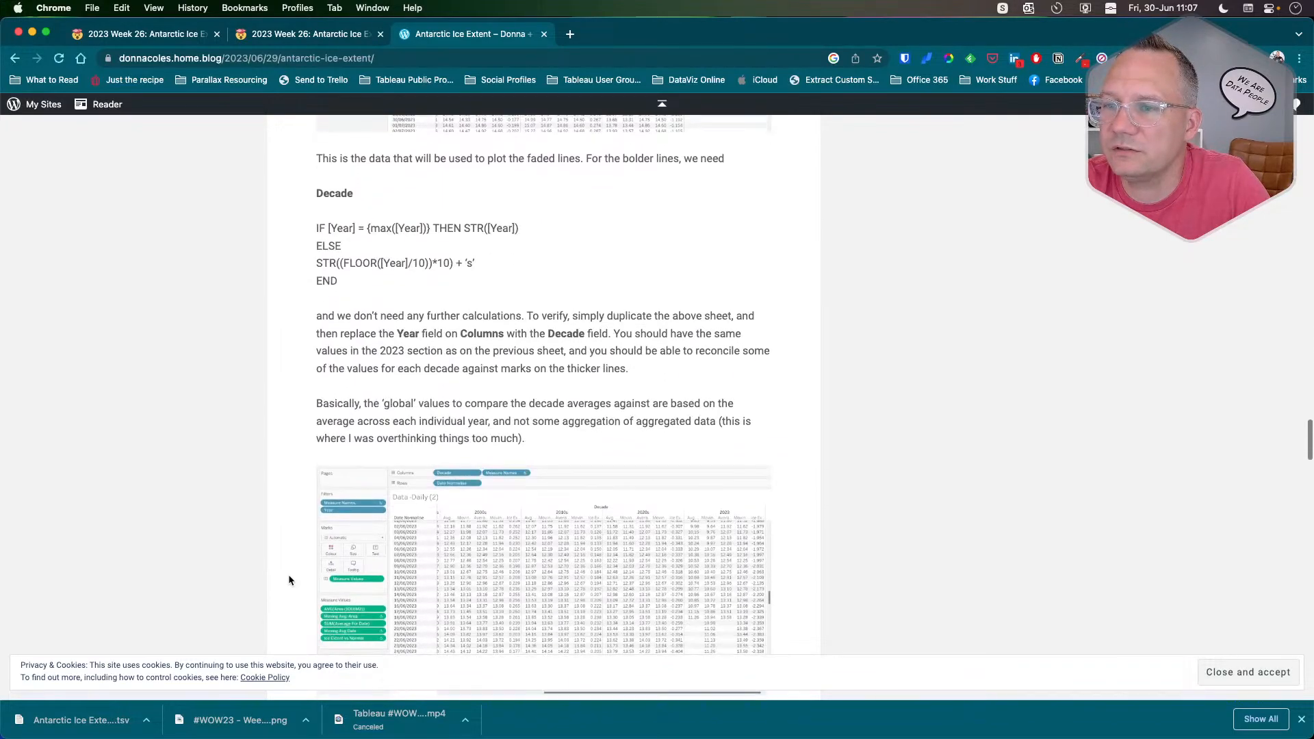
{"action": "scroll", "coordinate": [289, 575], "scroll_direction": "down", "scroll_amount": 3}
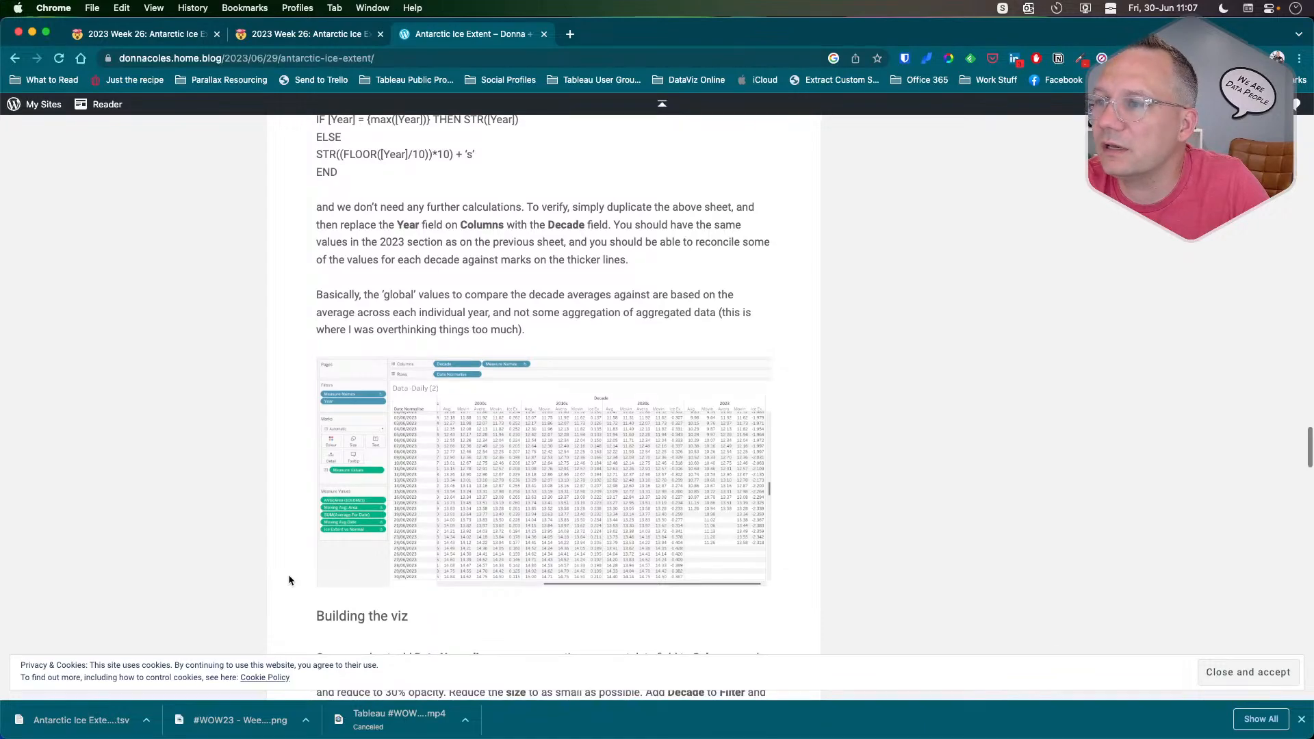
{"action": "scroll", "coordinate": [289, 580], "scroll_direction": "down", "scroll_amount": 1}
{"action": "scroll", "coordinate": [289, 580], "scroll_direction": "down", "scroll_amount": 3}
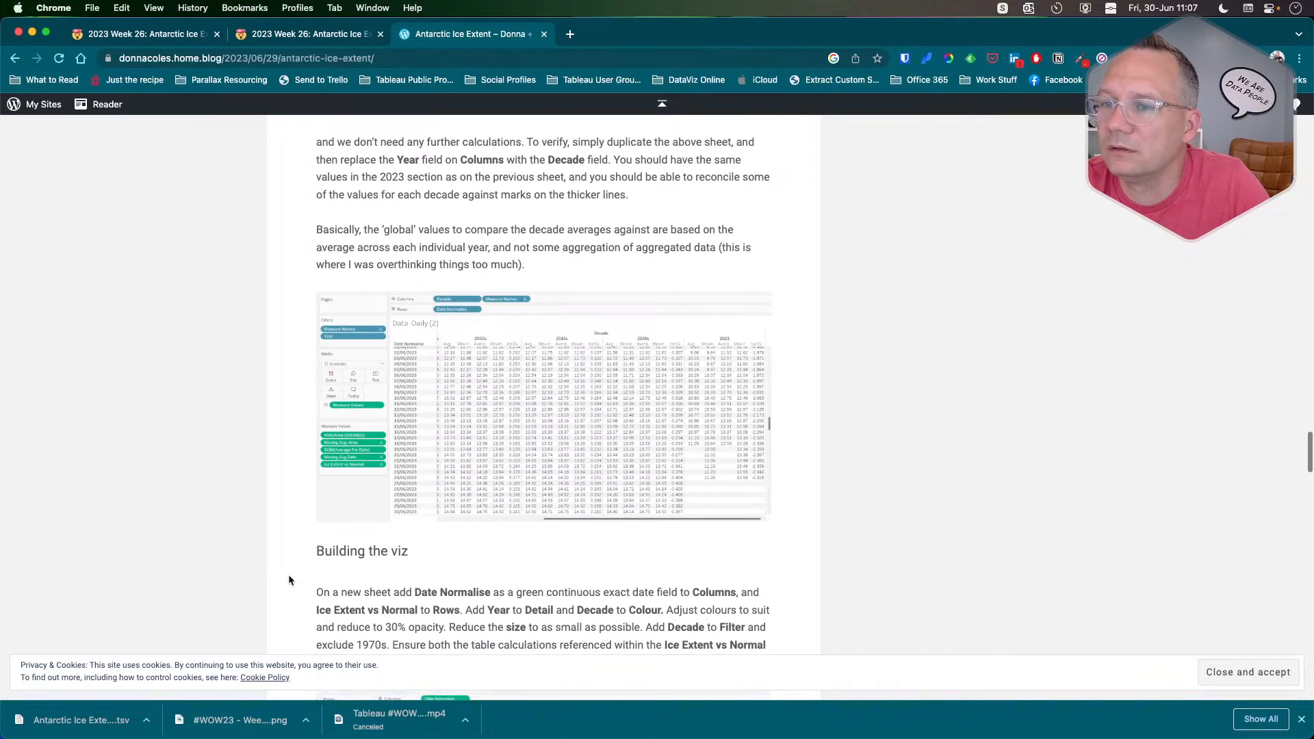
{"action": "scroll", "coordinate": [288, 581], "scroll_direction": "up", "scroll_amount": 4}
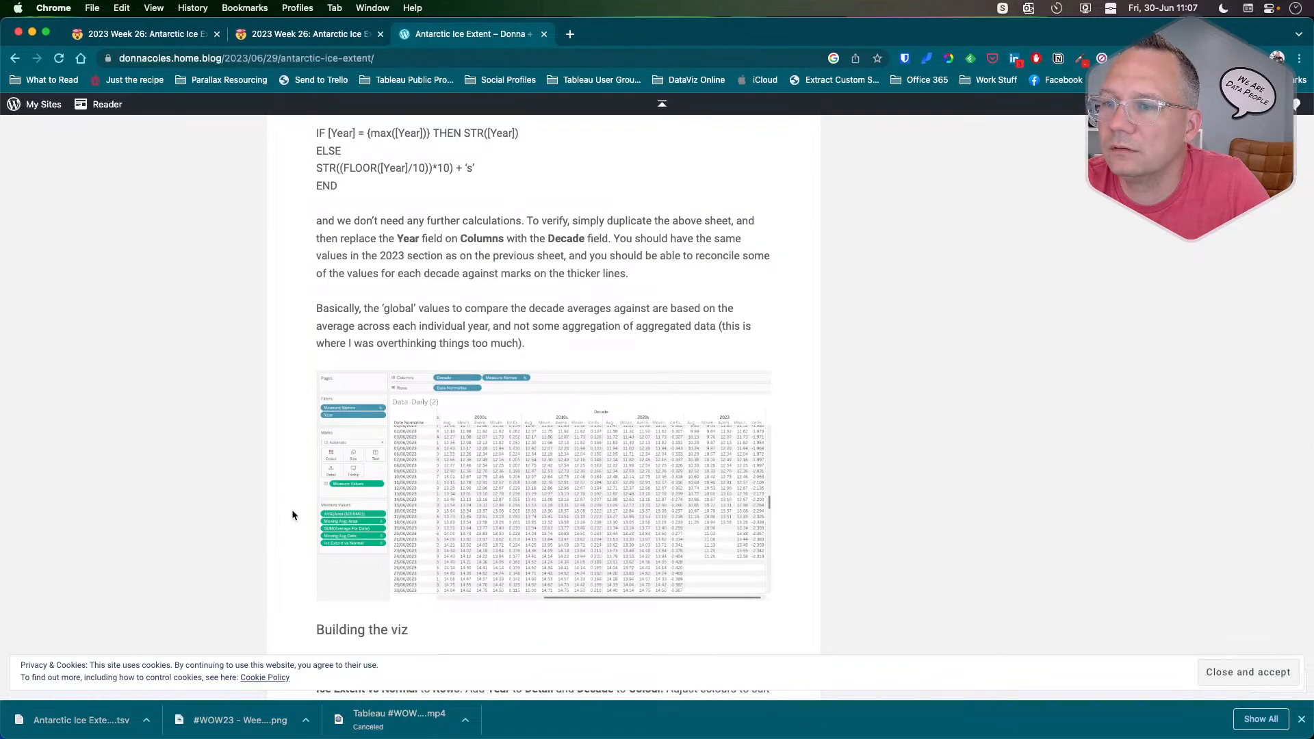
{"action": "scroll", "coordinate": [292, 513], "scroll_direction": "down", "scroll_amount": 6}
{"action": "scroll", "coordinate": [292, 509], "scroll_direction": "up", "scroll_amount": 10}
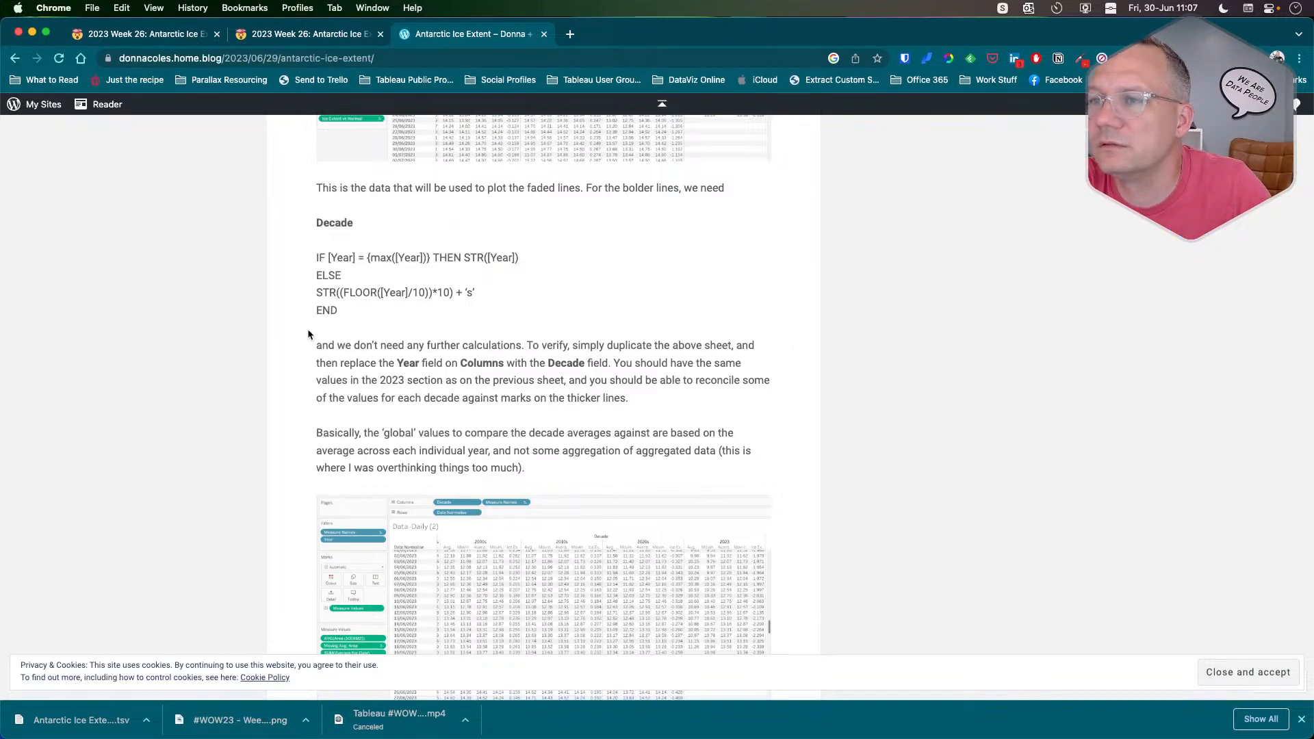
{"action": "scroll", "coordinate": [308, 334], "scroll_direction": "down", "scroll_amount": 1}
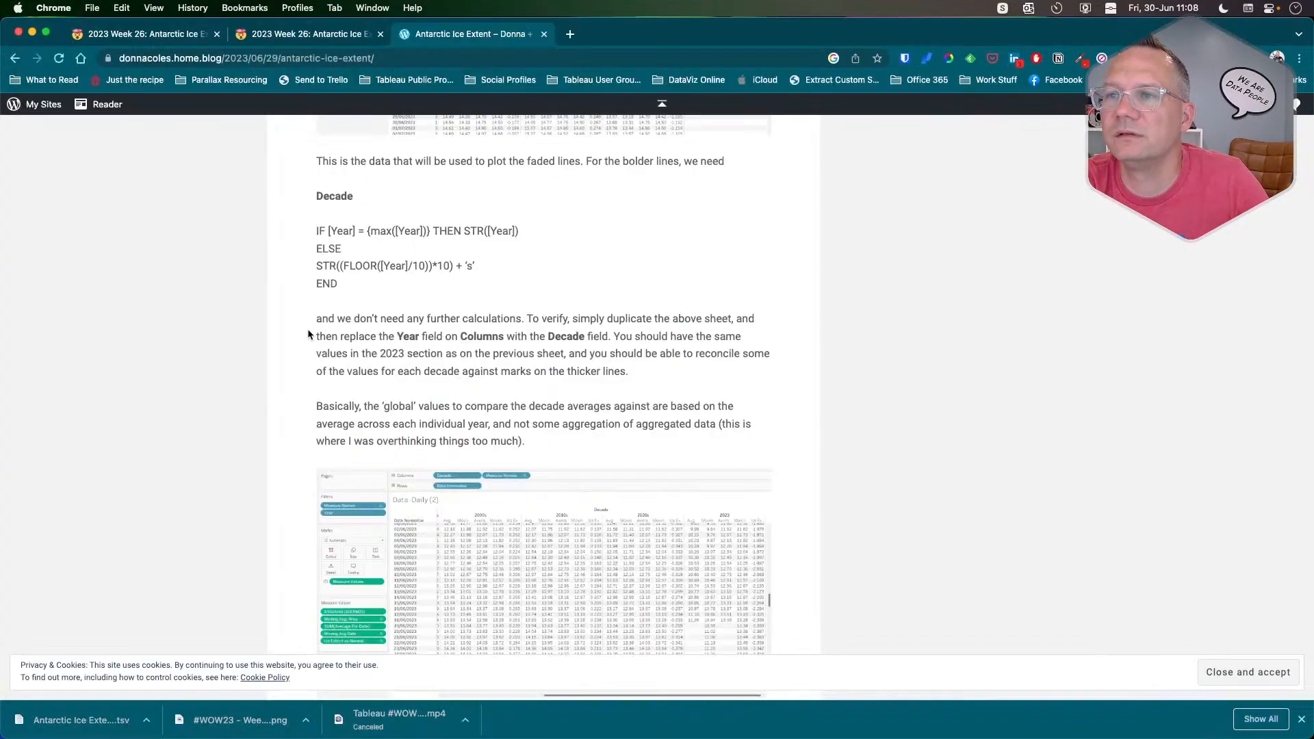
{"action": "scroll", "coordinate": [272, 370], "scroll_direction": "down", "scroll_amount": 15}
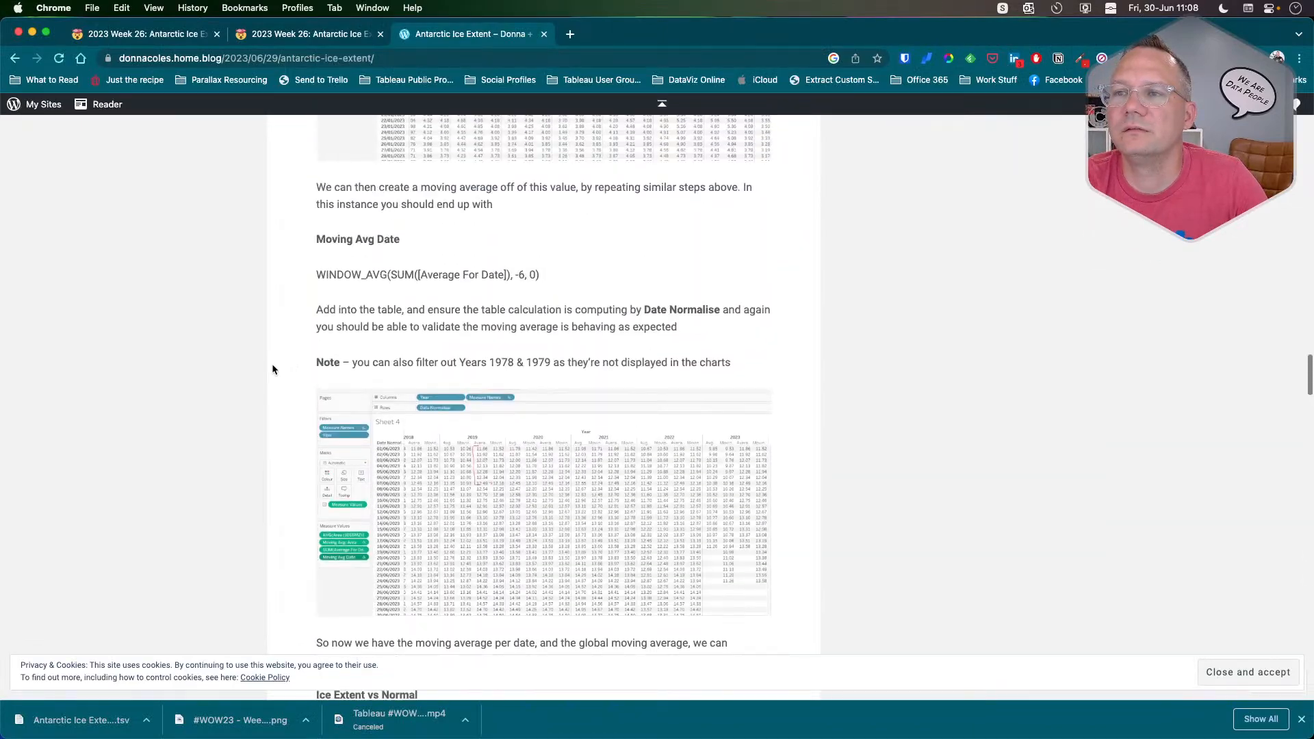
{"action": "scroll", "coordinate": [272, 369], "scroll_direction": "up", "scroll_amount": 3}
{"action": "scroll", "coordinate": [272, 370], "scroll_direction": "up", "scroll_amount": 7}
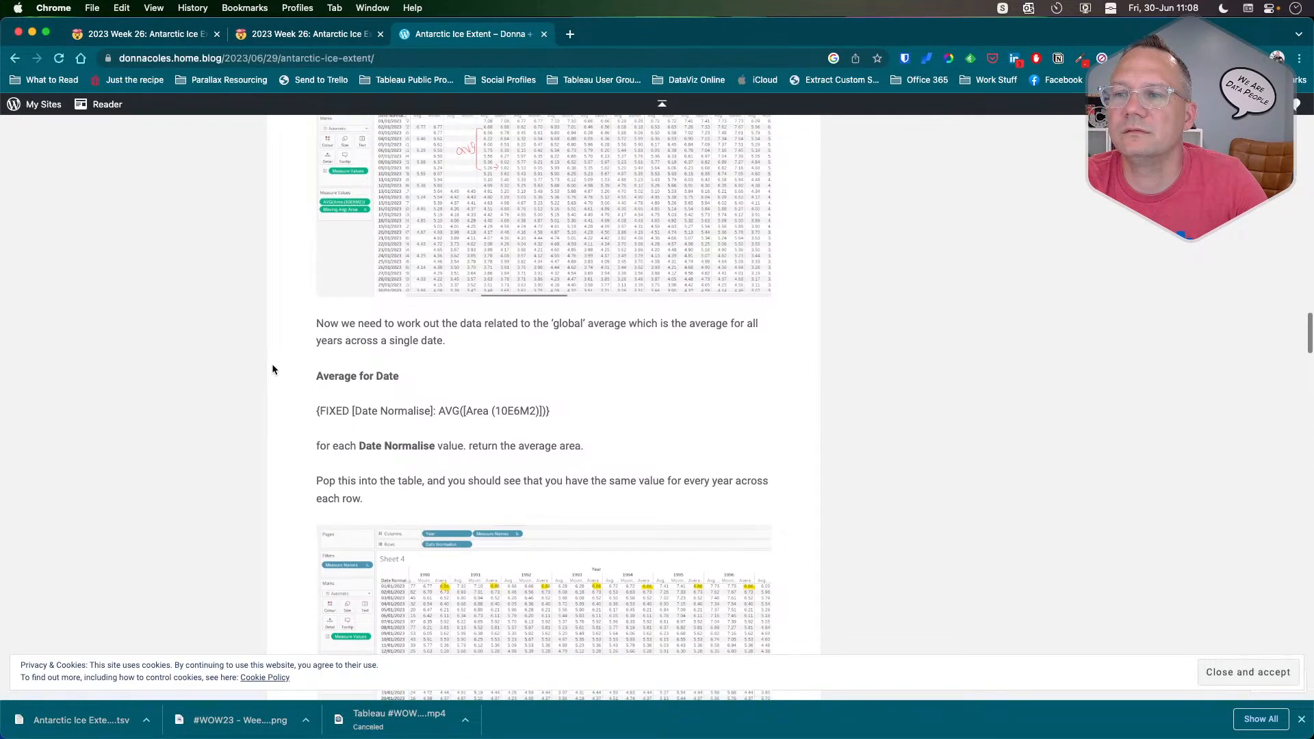
Switch to Tableau Public, remove Year from the columns of Sheet 3, check the decade values and return to Sheet 2.
{"action": "key", "text": "super+Tab"}
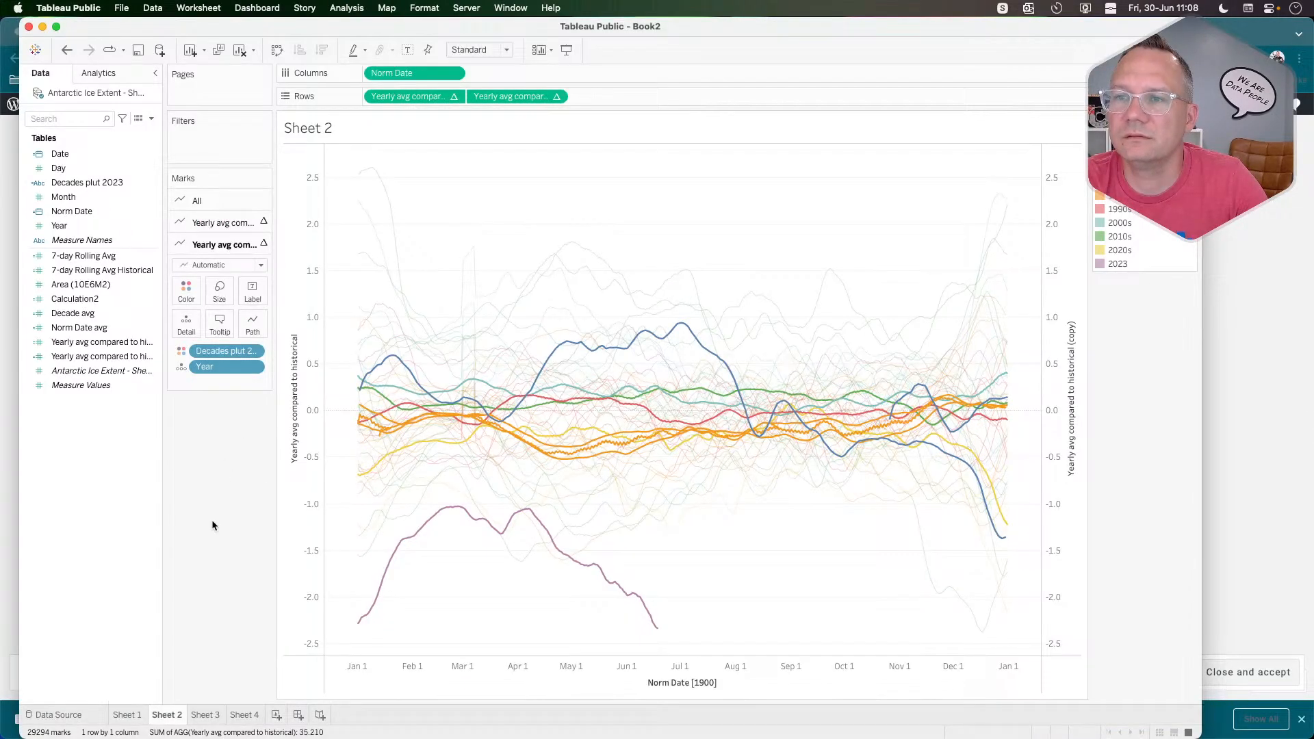
{"action": "left_click", "coordinate": [205, 714]}
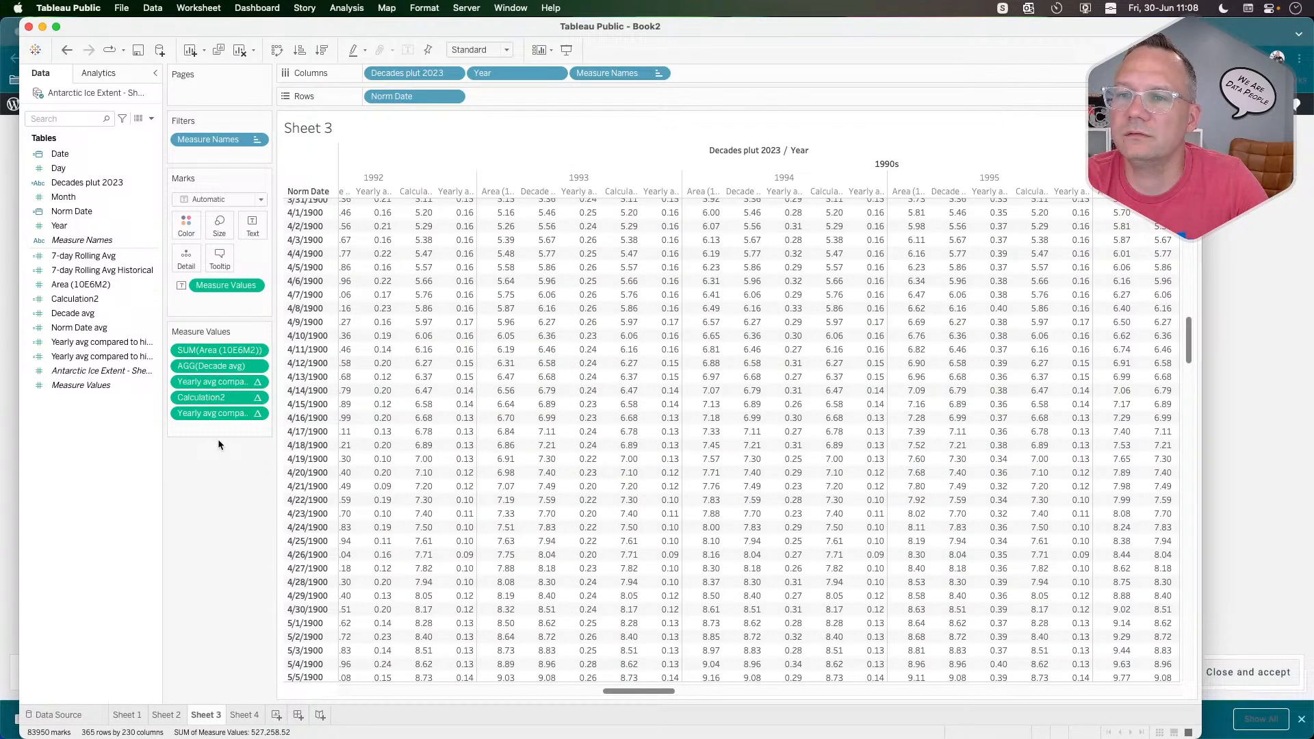
{"action": "left_click", "coordinate": [82, 269]}
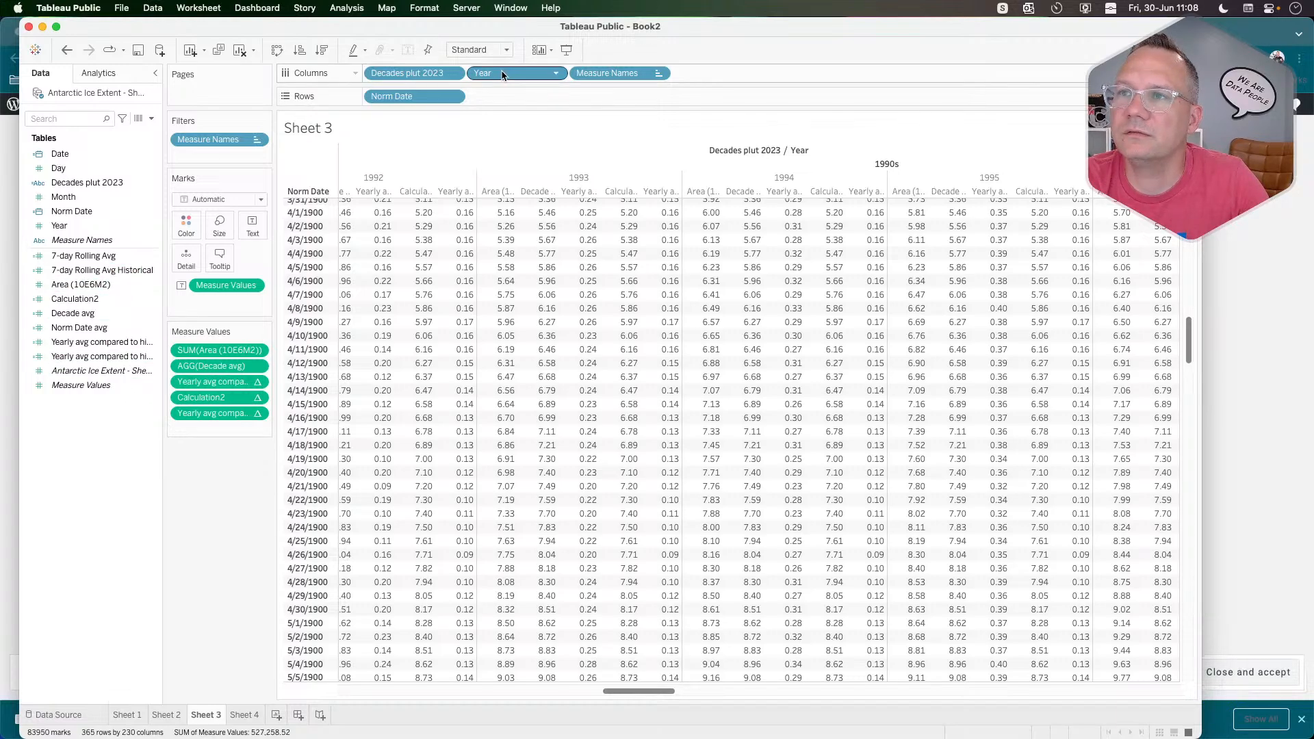
{"action": "left_click_drag", "start_coordinate": [501, 75], "coordinate": [206, 500]}
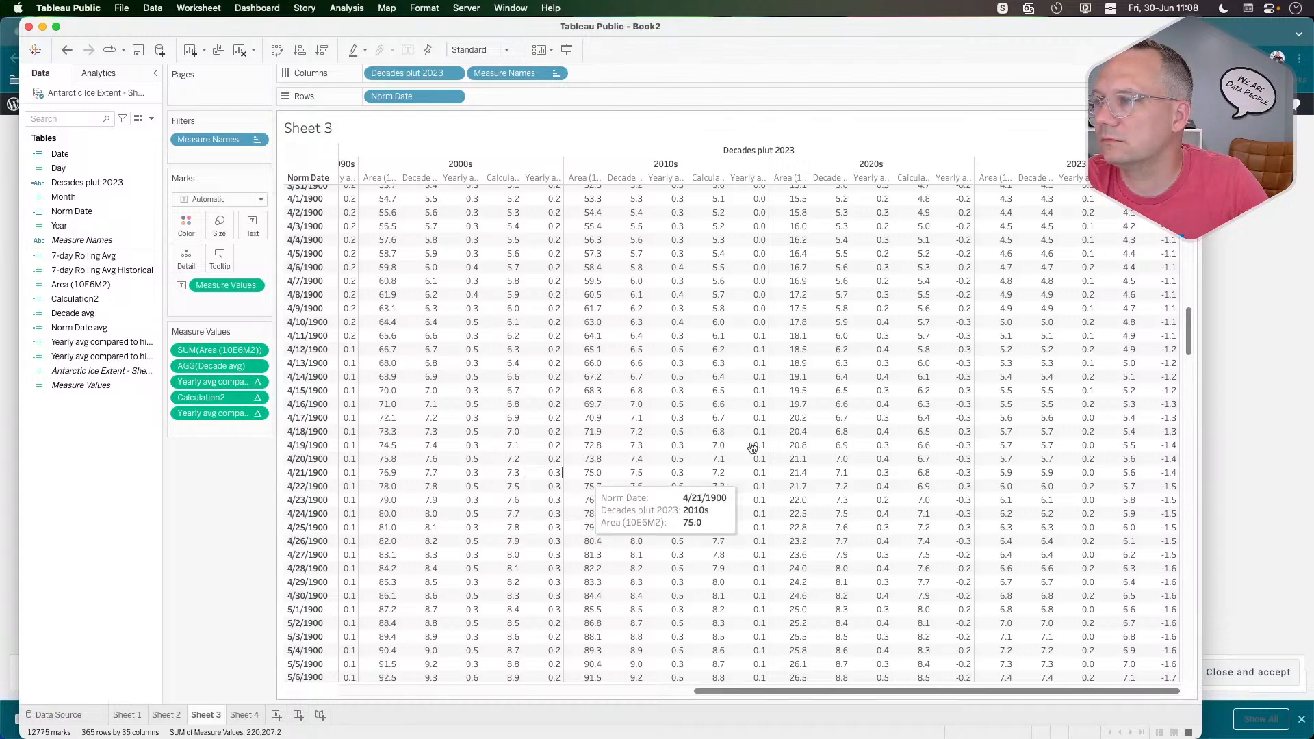
{"action": "scroll", "coordinate": [522, 548], "scroll_direction": "left", "scroll_amount": 3}
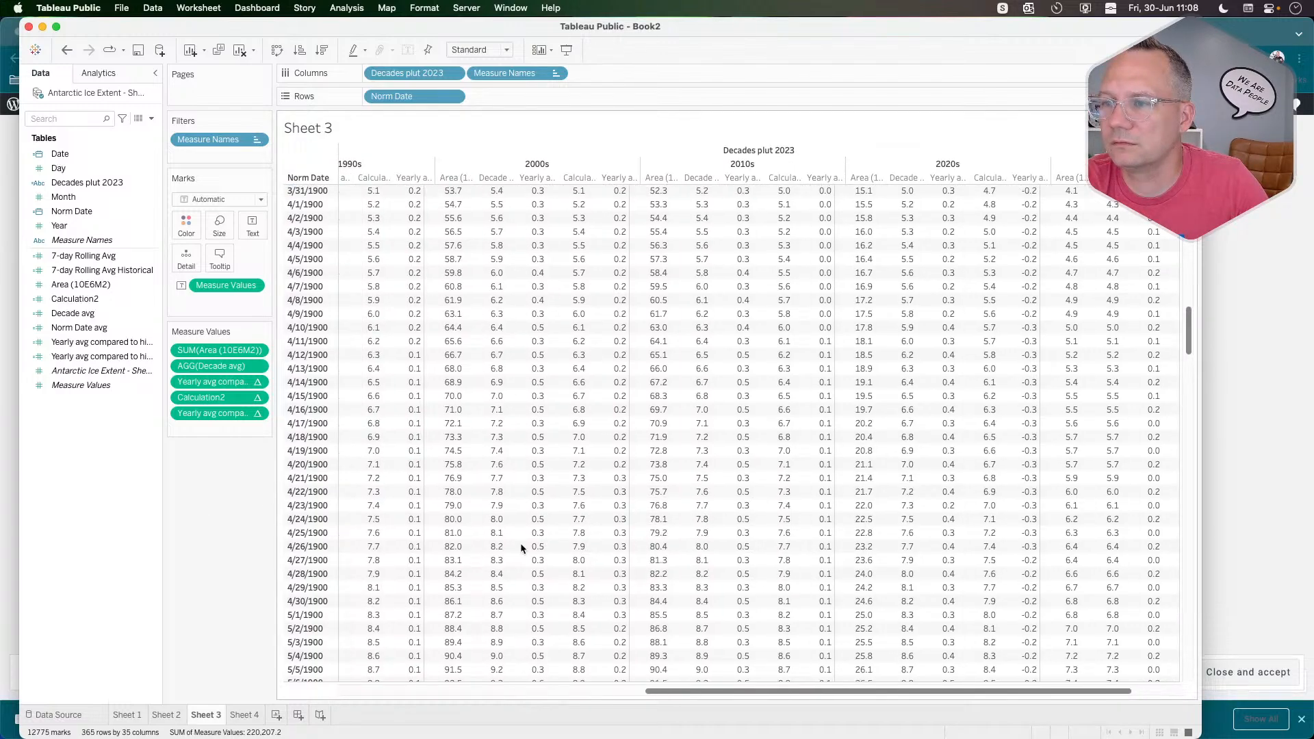
{"action": "left_click", "coordinate": [166, 716]}
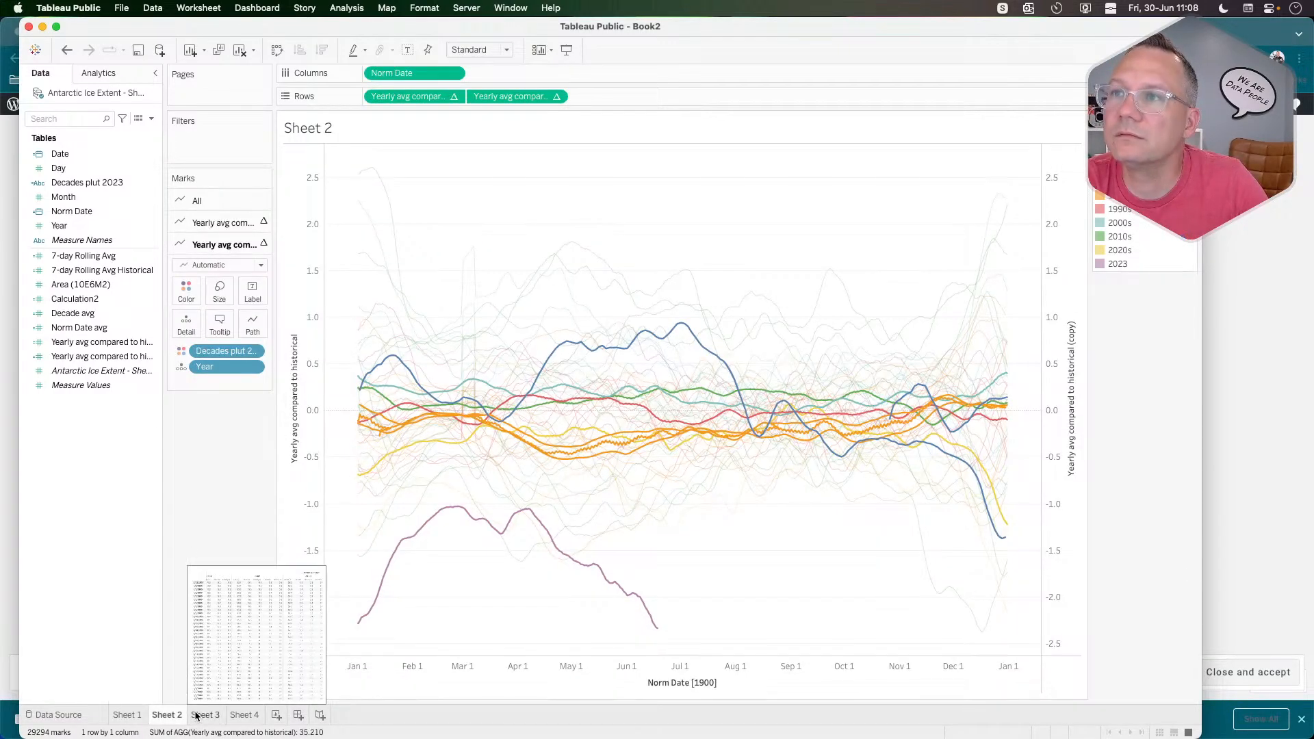
{"action": "left_click", "coordinate": [197, 716]}
{"action": "left_click", "coordinate": [167, 715]}
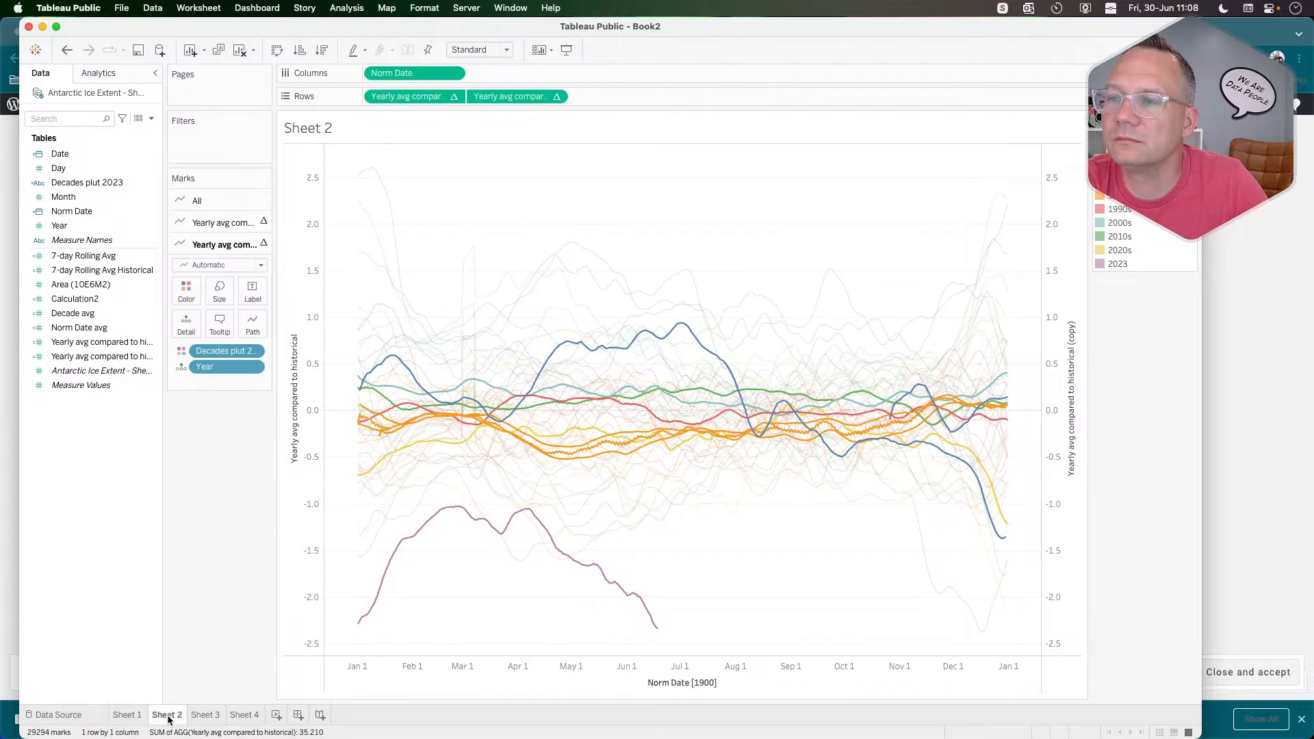
Switch back to the blog post in Chrome and read its "Building the viz" instructions on the table calculation settings.
{"action": "key", "text": "super+Tab"}
{"action": "scroll", "coordinate": [308, 614], "scroll_direction": "down", "scroll_amount": 15}
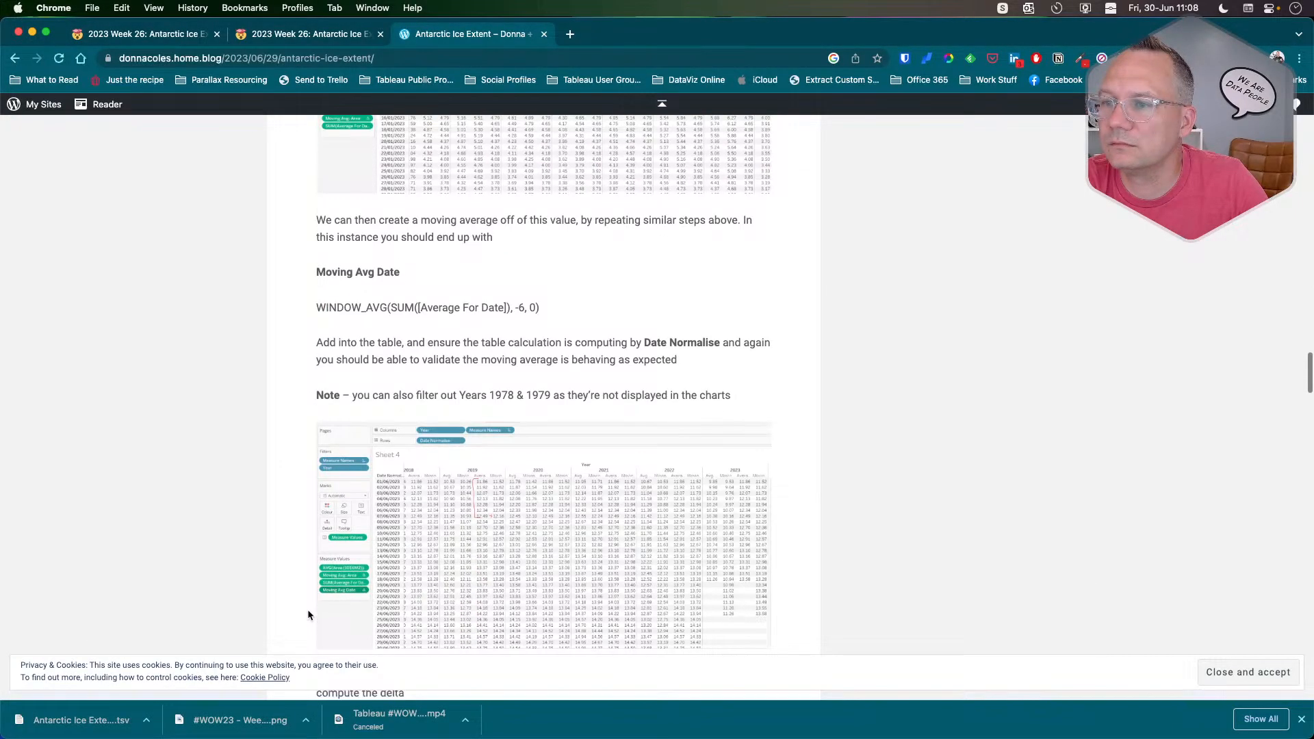
{"action": "scroll", "coordinate": [308, 615], "scroll_direction": "down", "scroll_amount": 12}
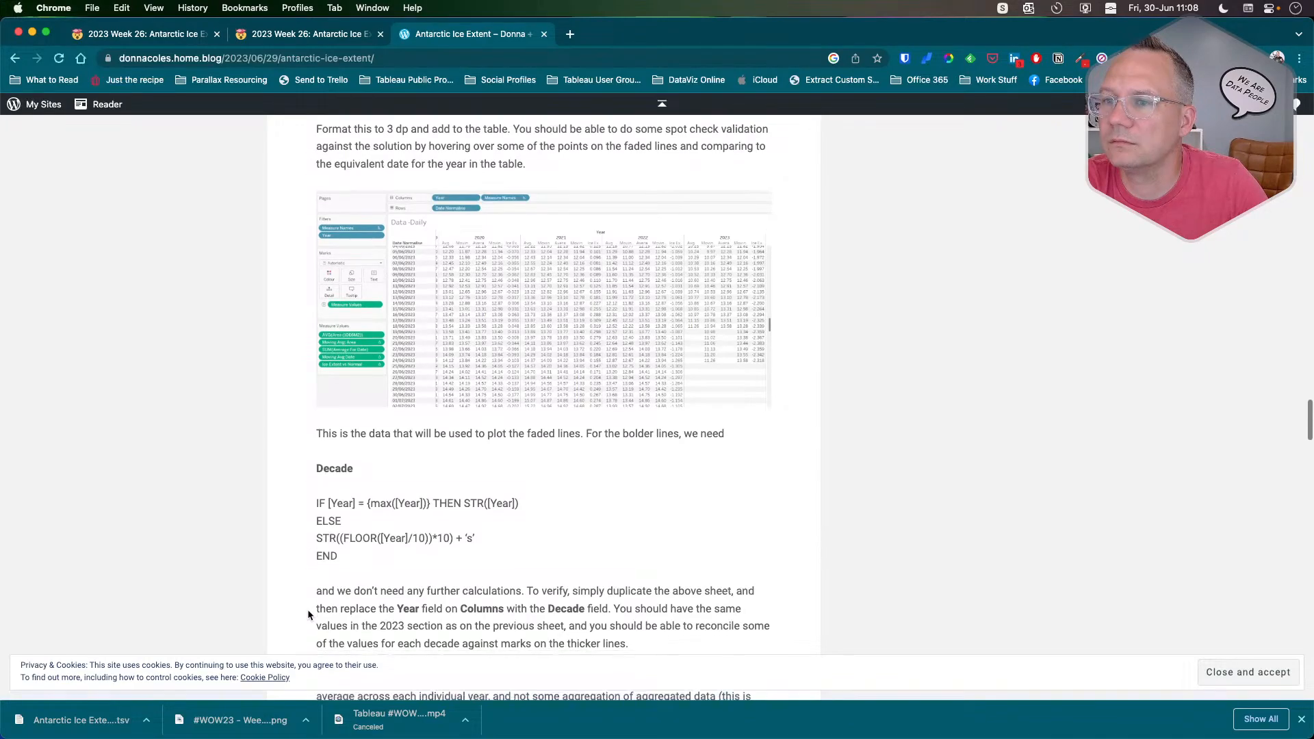
{"action": "scroll", "coordinate": [308, 615], "scroll_direction": "down", "scroll_amount": 5}
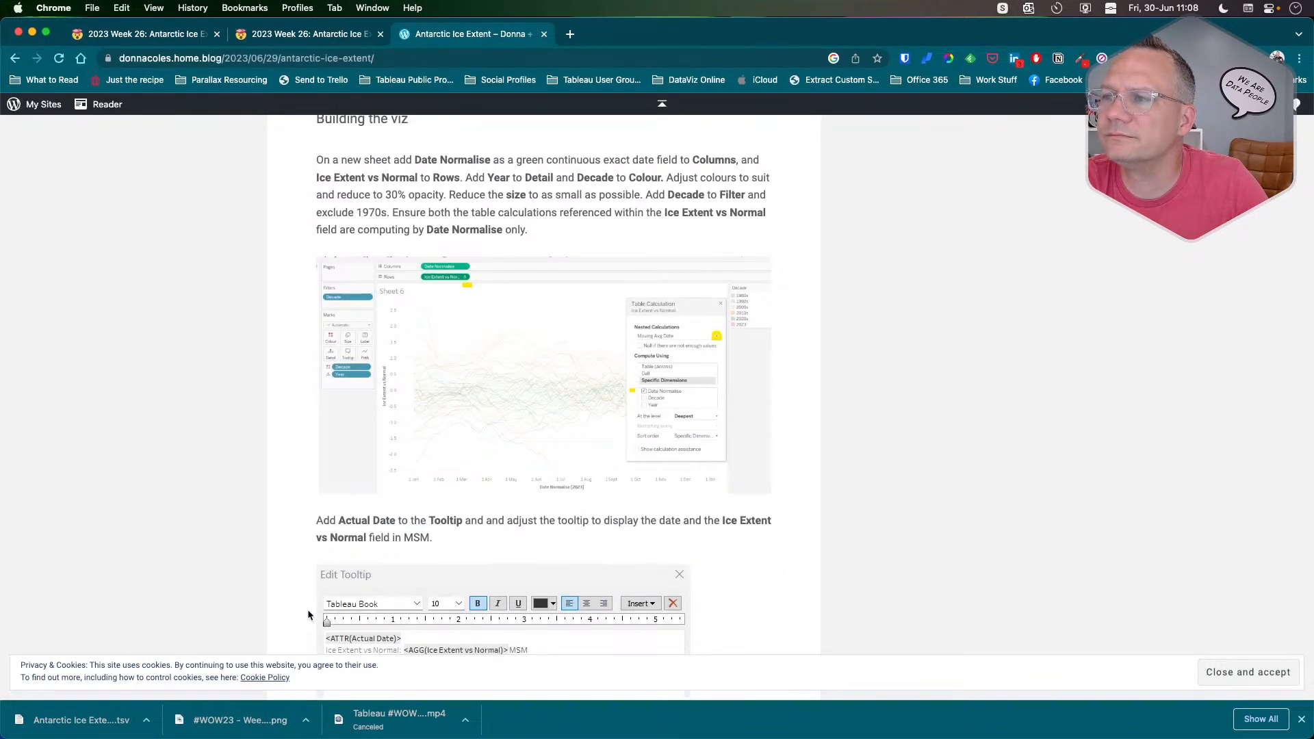
Return to Tableau Public and open the table calculation settings of "Yearly avg compared to historical (copy)" on Sheet 2's rows.
{"action": "key", "text": "super+Tab"}
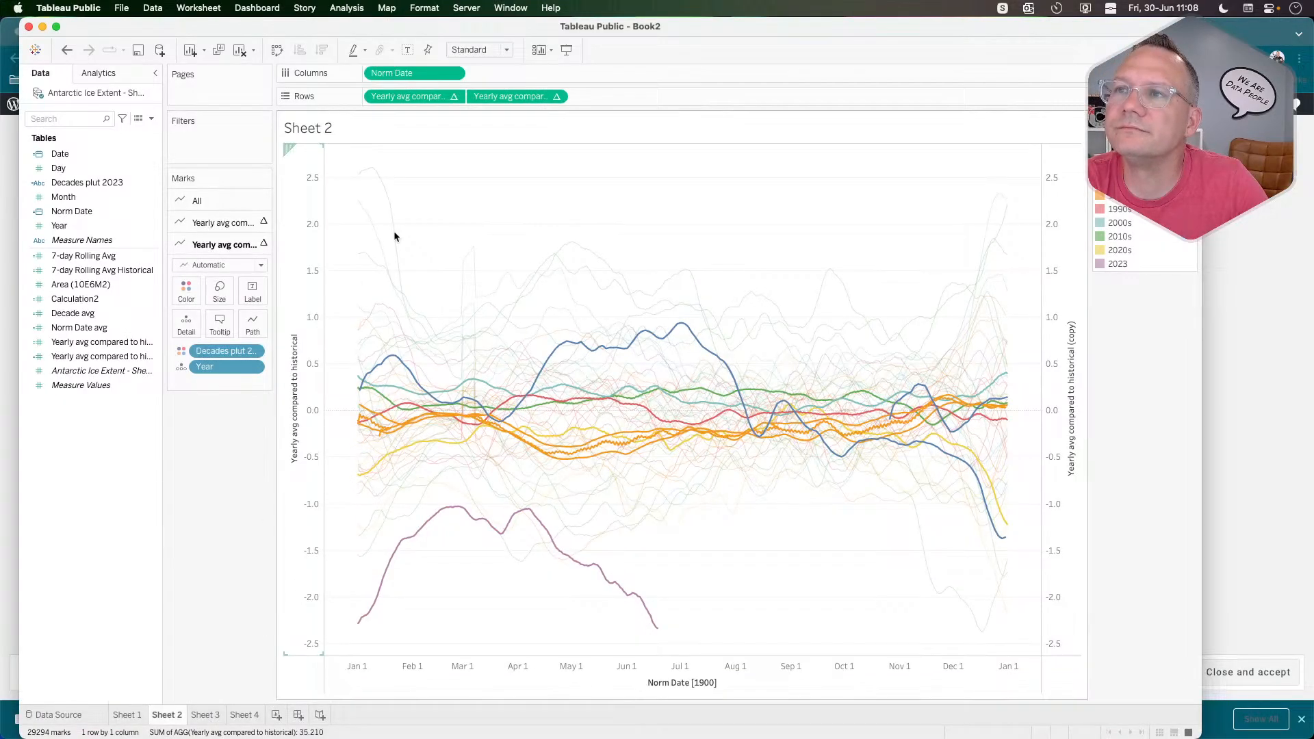
{"action": "left_click", "coordinate": [556, 97]}
{"action": "left_click", "coordinate": [530, 266]}
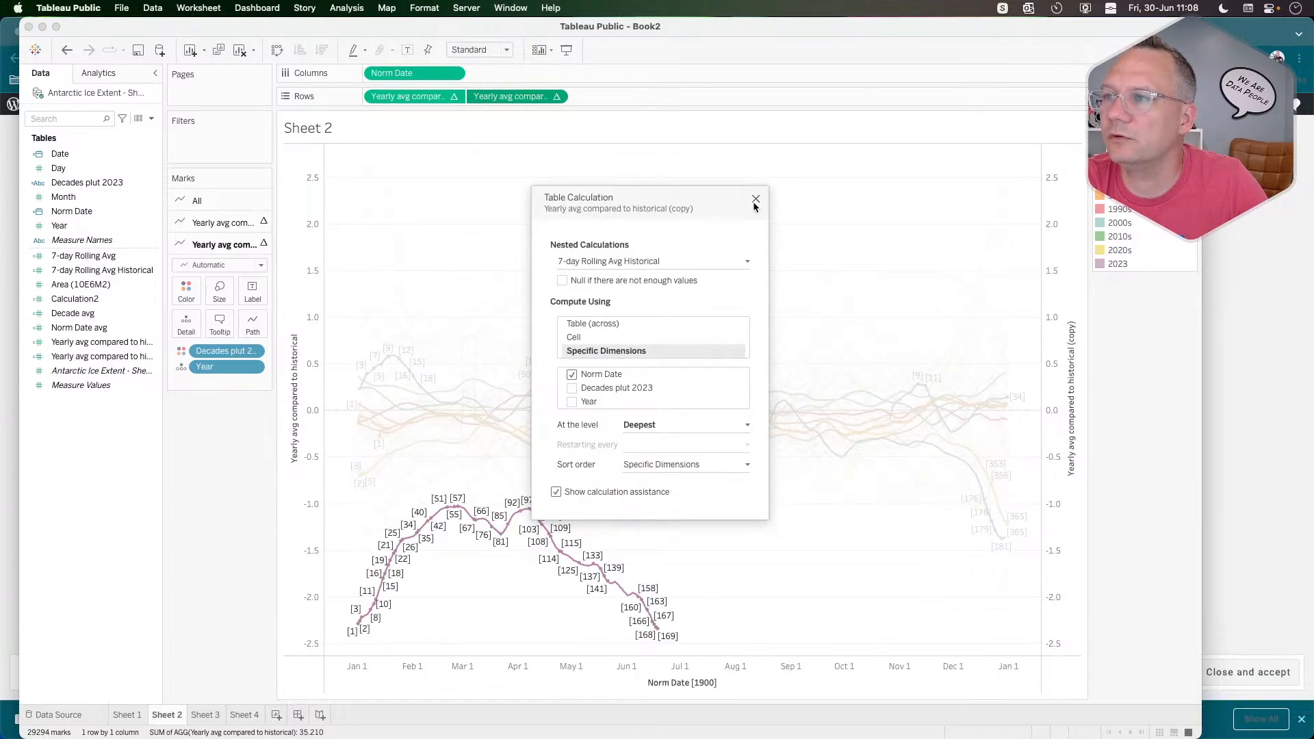
Close the table calculation settings, switch to the blog post in Chrome and read its instructions for adding the second Ice Extent vs Normal instance.
{"action": "left_click", "coordinate": [756, 199]}
{"action": "left_click", "coordinate": [453, 96]}
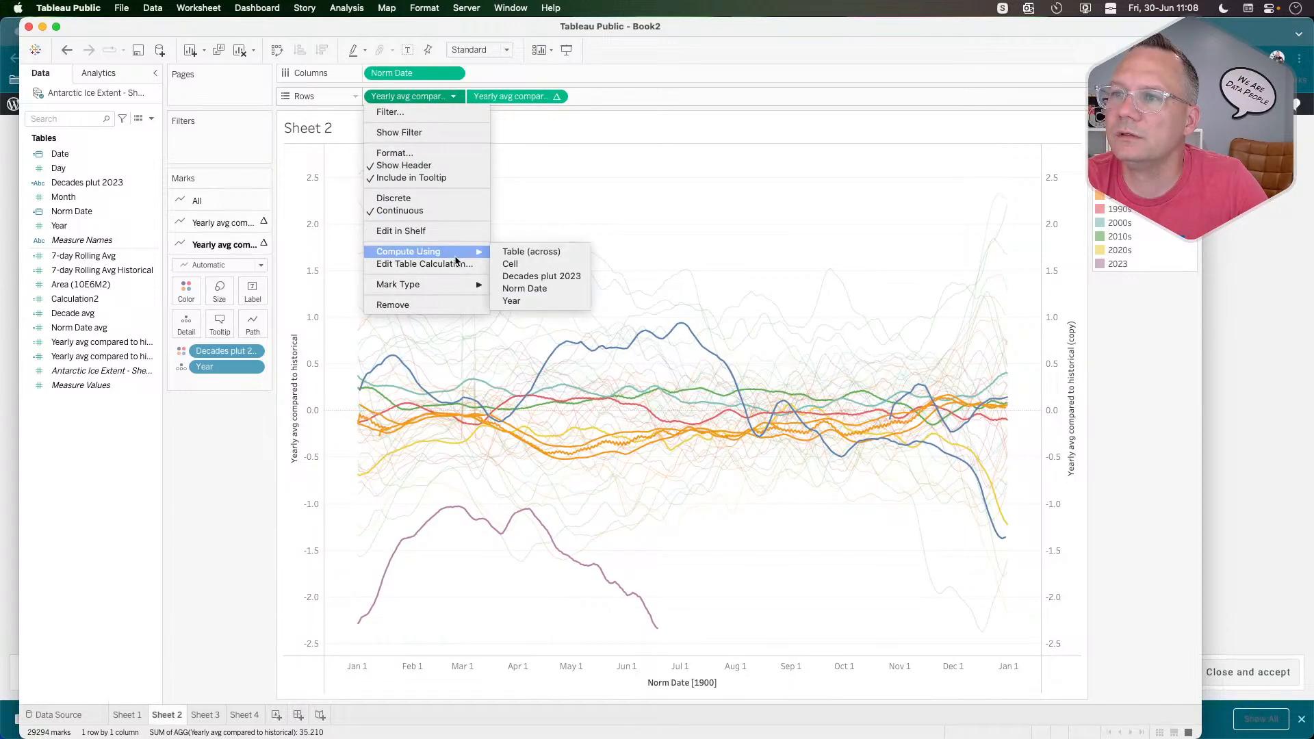
{"action": "key", "text": "super+Tab"}
{"action": "scroll", "coordinate": [292, 596], "scroll_direction": "down", "scroll_amount": 1}
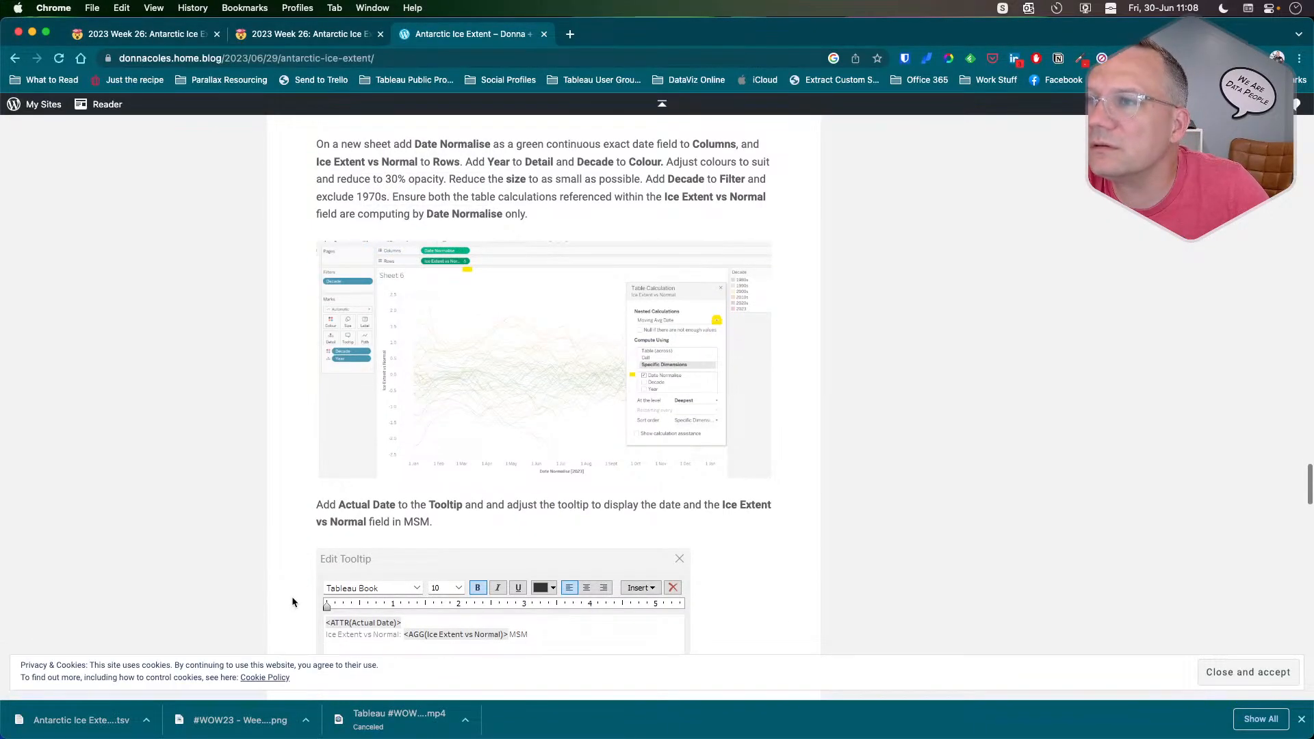
{"action": "scroll", "coordinate": [275, 513], "scroll_direction": "down", "scroll_amount": 1}
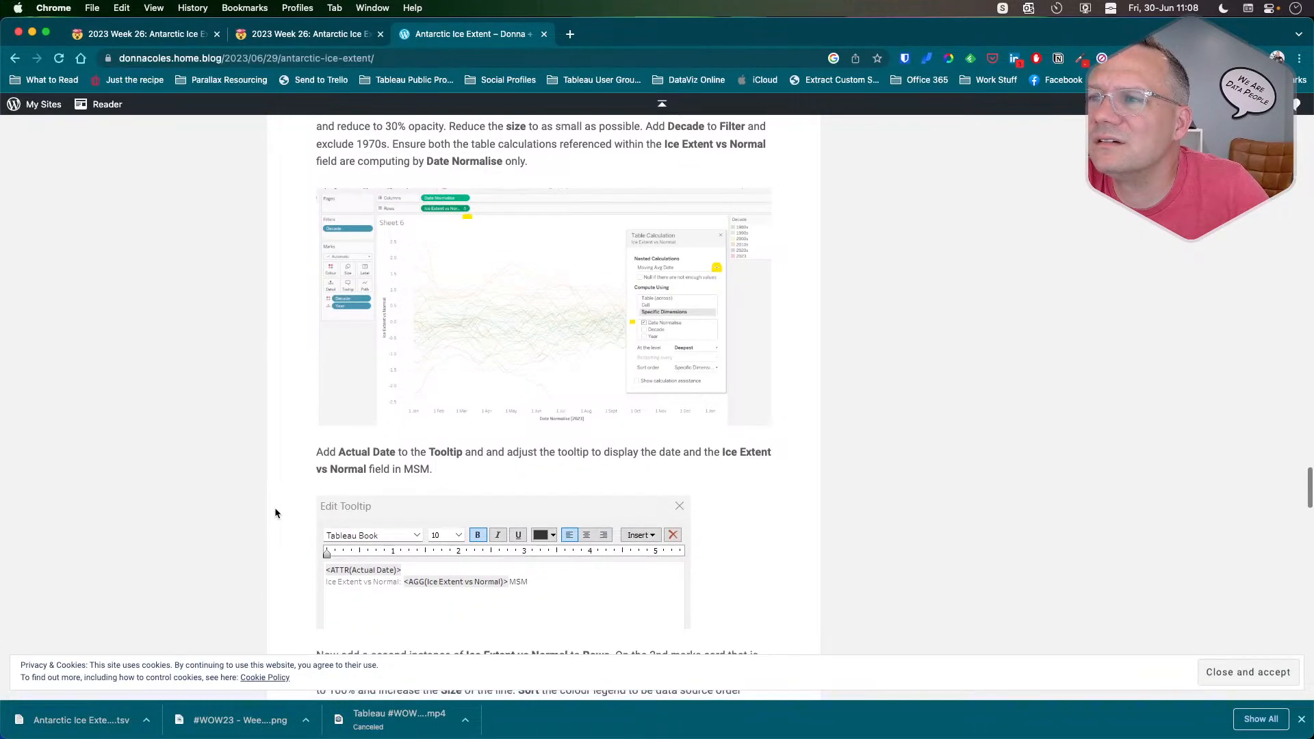
{"action": "scroll", "coordinate": [275, 513], "scroll_direction": "down", "scroll_amount": 5}
{"action": "scroll", "coordinate": [275, 513], "scroll_direction": "down", "scroll_amount": 1}
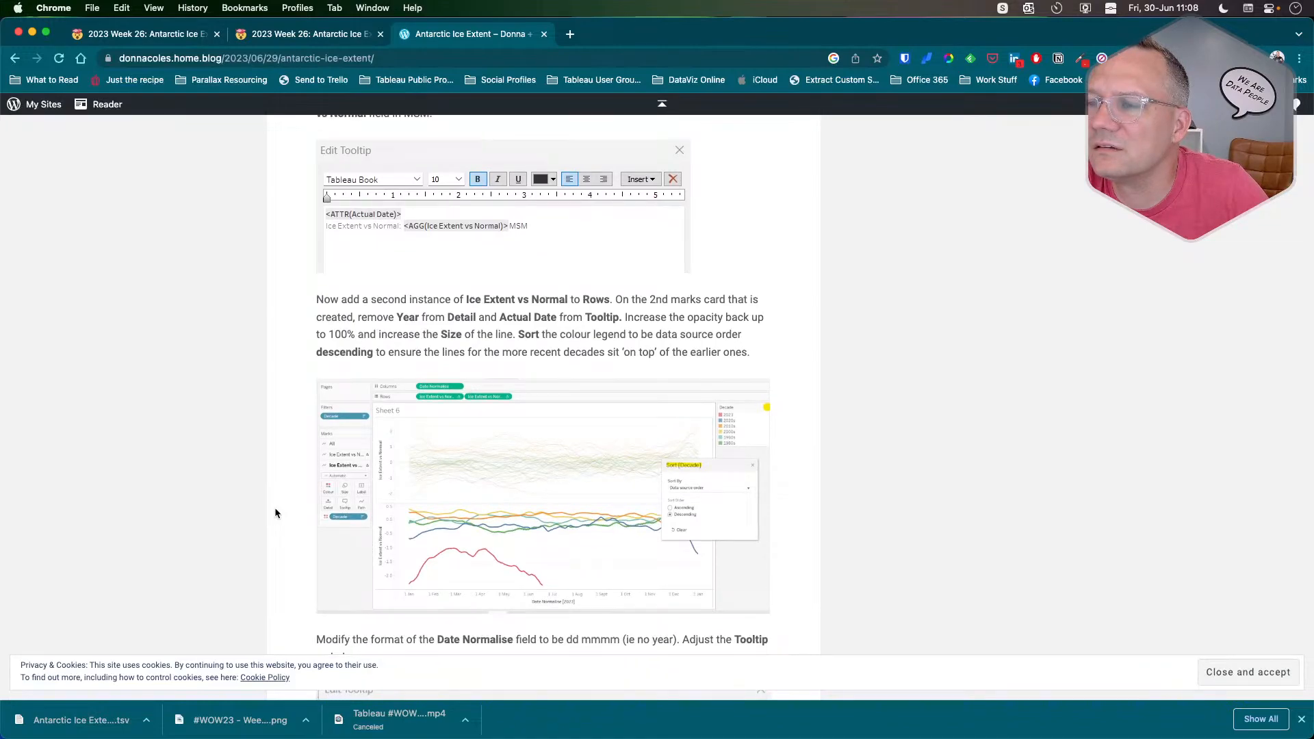
Return to Tableau Public, remove Year from the second marks card on Sheet 2 and compare the chart with the post's screenshot in Chrome.
{"action": "key", "text": "super+Tab"}
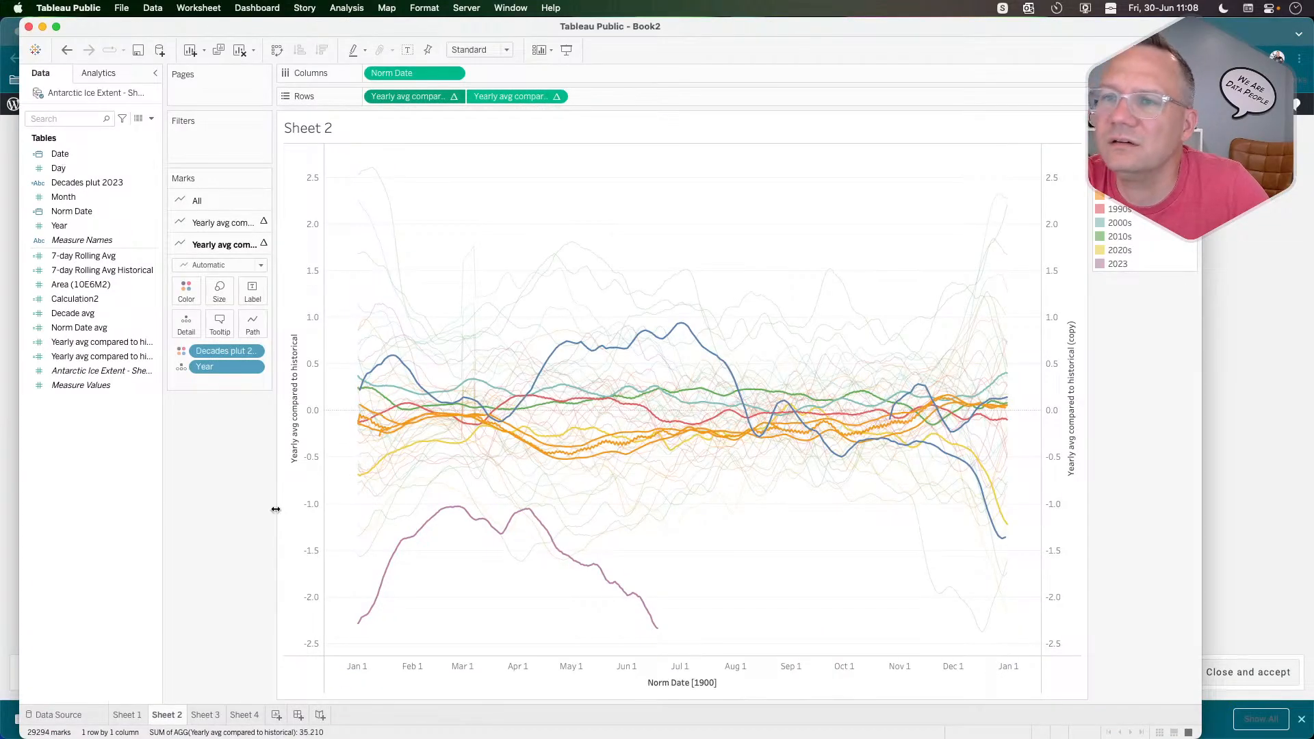
{"action": "left_click_drag", "start_coordinate": [232, 366], "coordinate": [230, 445]}
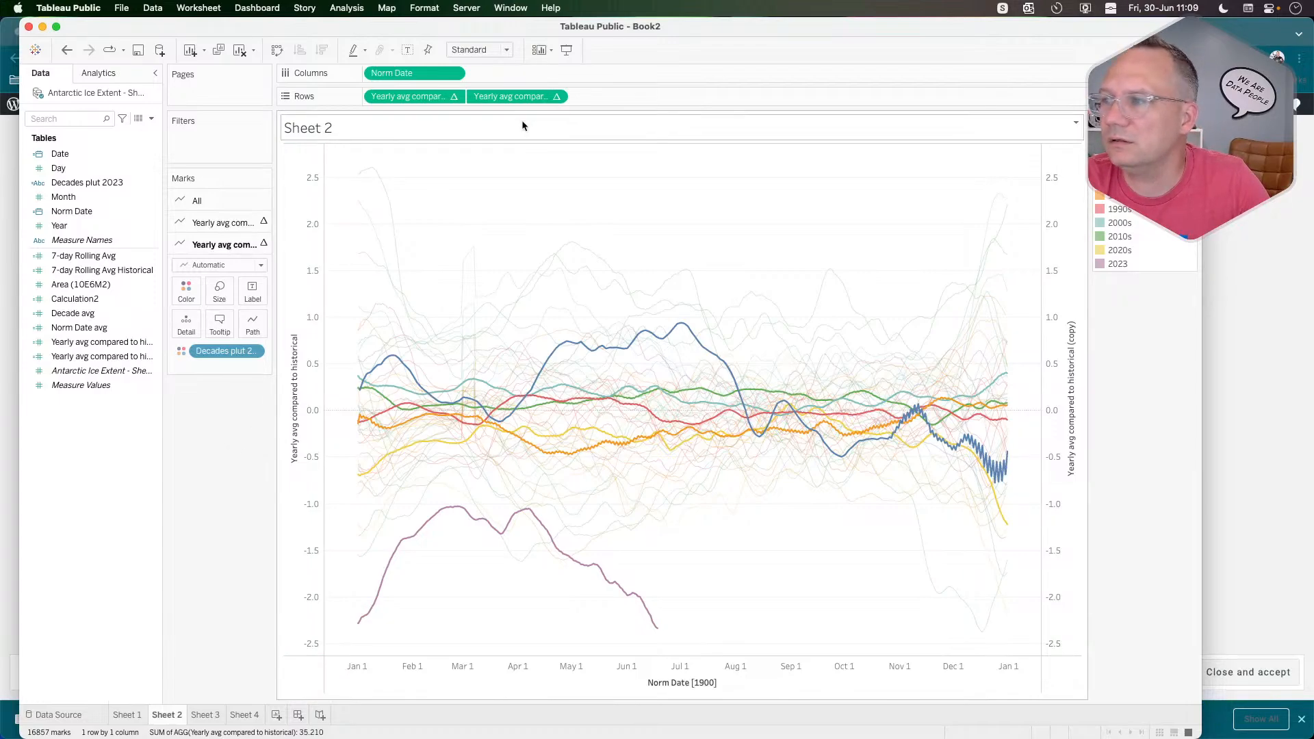
{"action": "key", "text": "super+Tab"}
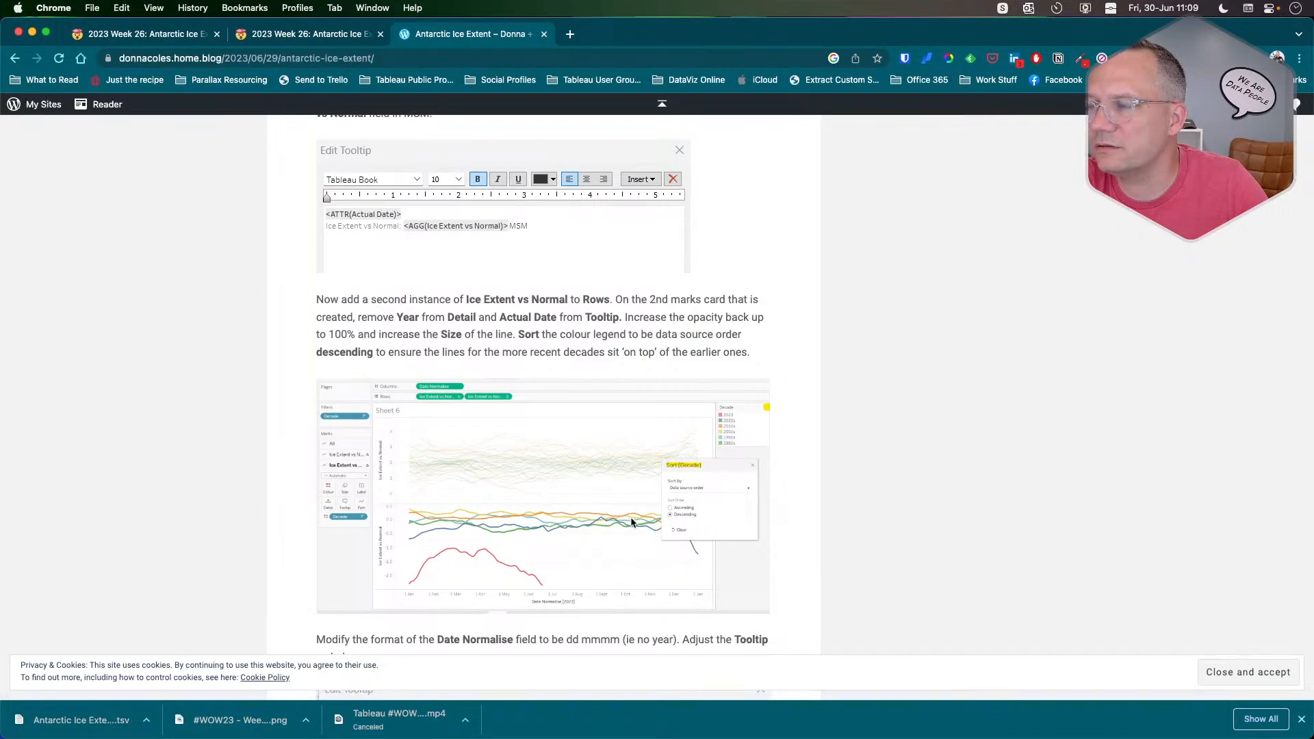
{"action": "key", "text": "super+Tab"}
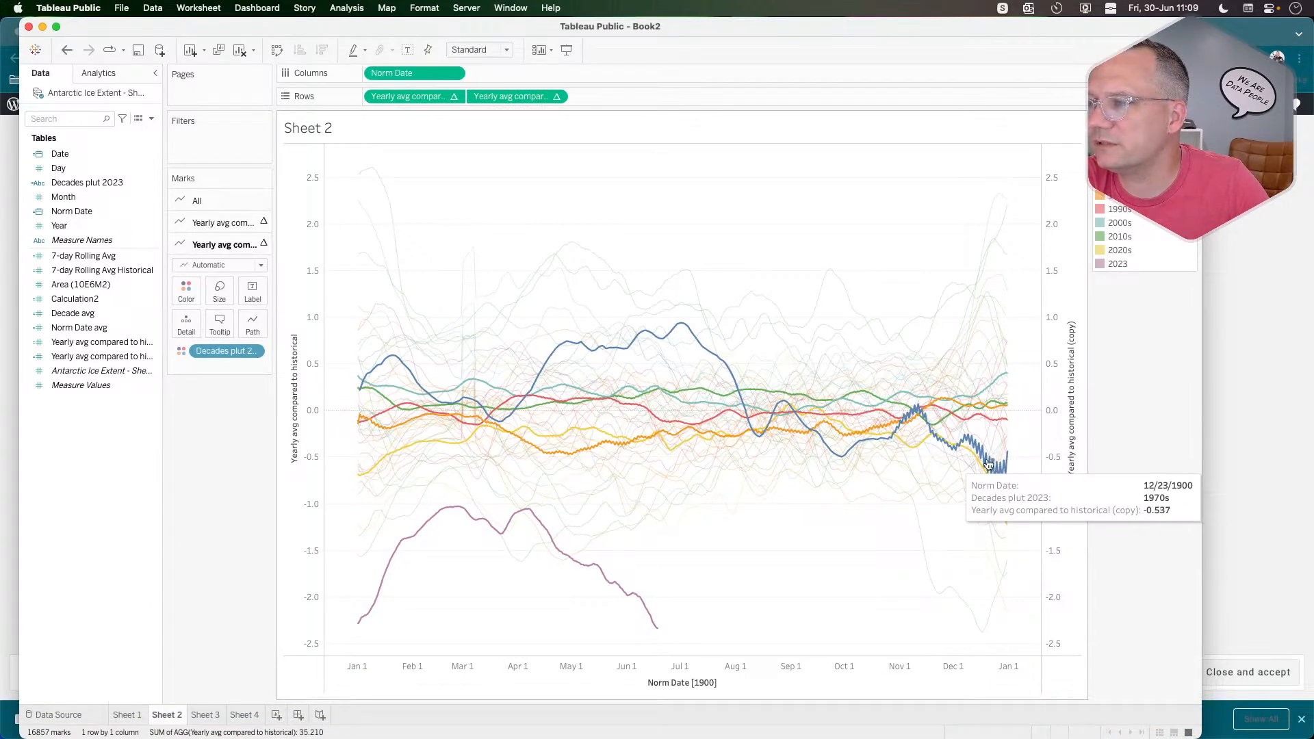
{"action": "key", "text": "super+Tab"}
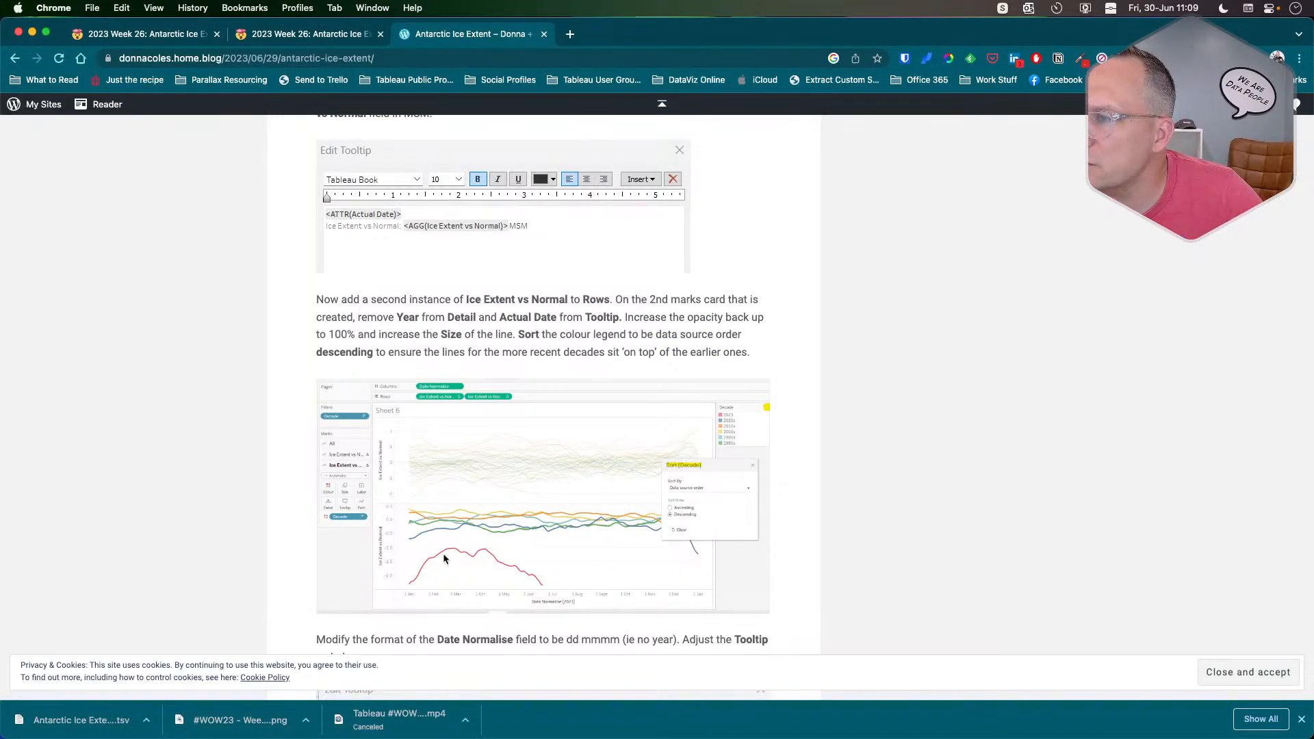
{"action": "key", "text": "super+Tab"}
{"action": "key", "text": "super+Tab"}
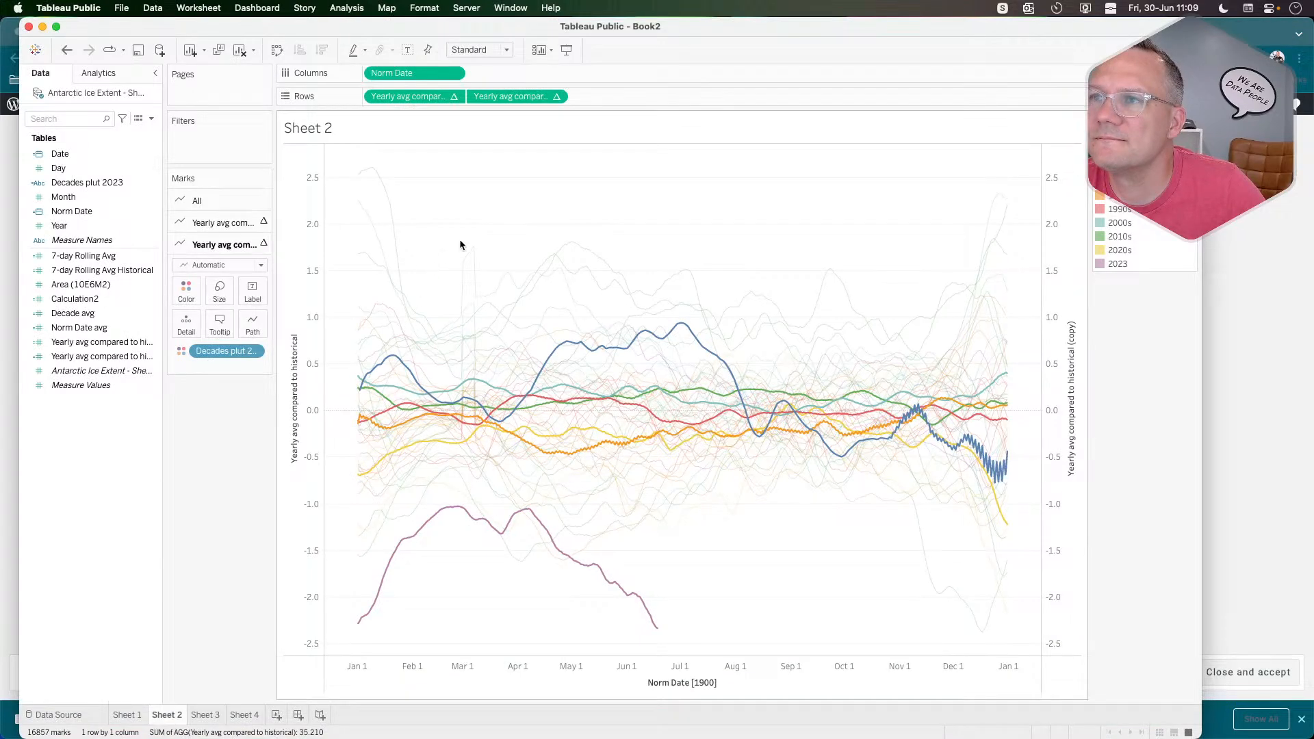
Replace the second rows field on Sheet 2 with Yearly avg compared to historical and check its table calculation settings.
{"action": "left_click", "coordinate": [101, 342]}
{"action": "left_click_drag", "start_coordinate": [101, 342], "coordinate": [526, 98]}
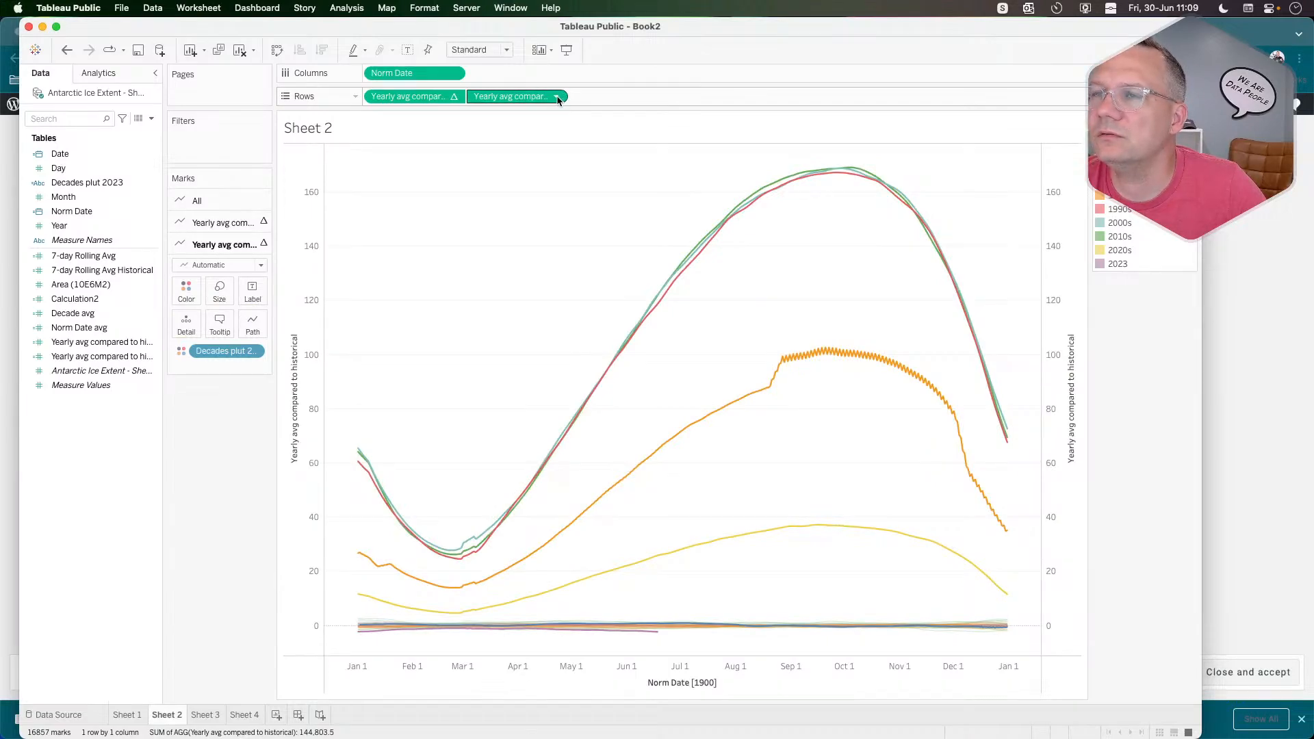
{"action": "left_click", "coordinate": [555, 97]}
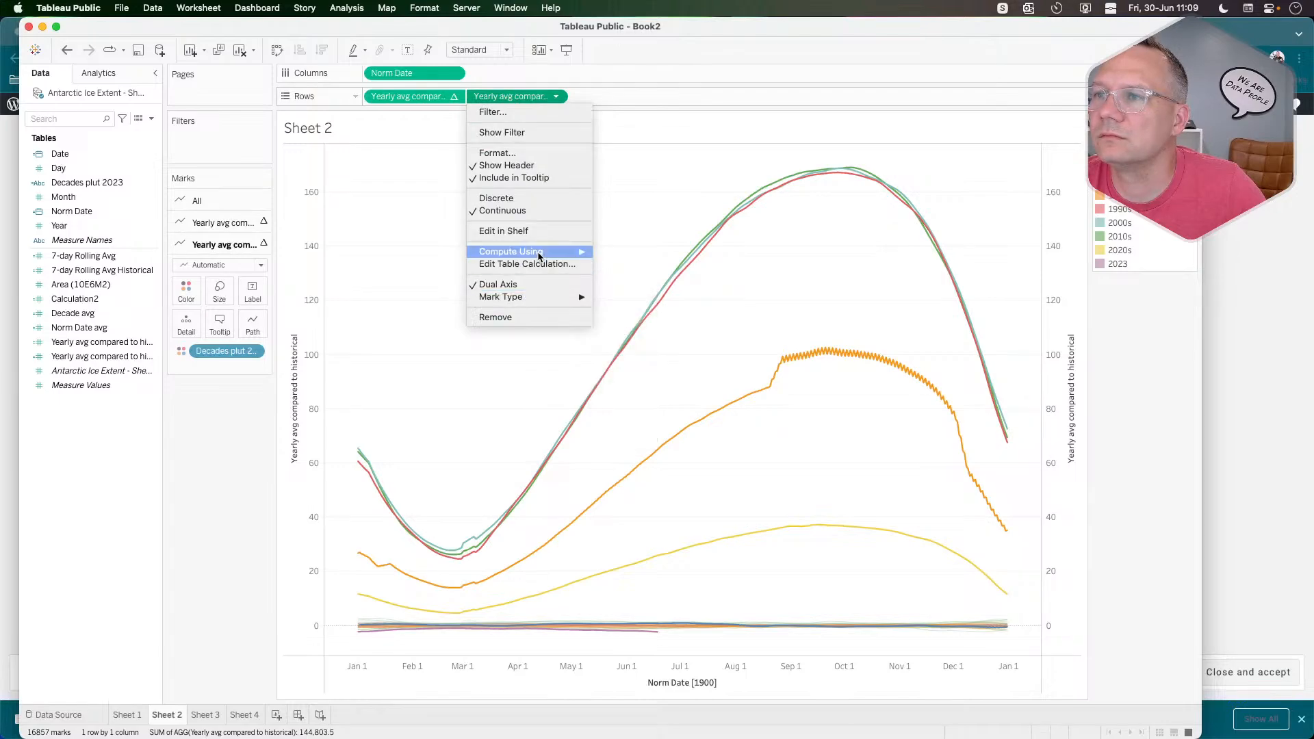
{"action": "left_click", "coordinate": [534, 264]}
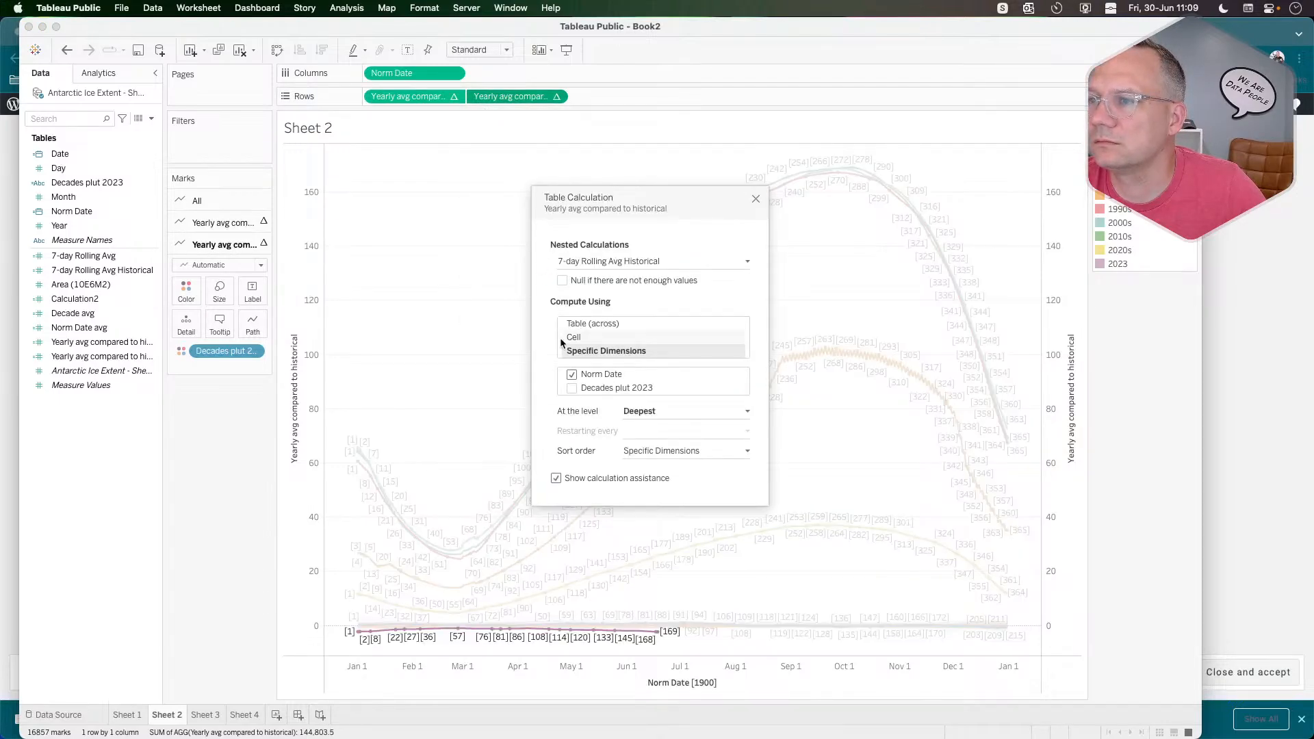
{"action": "left_click", "coordinate": [757, 200]}
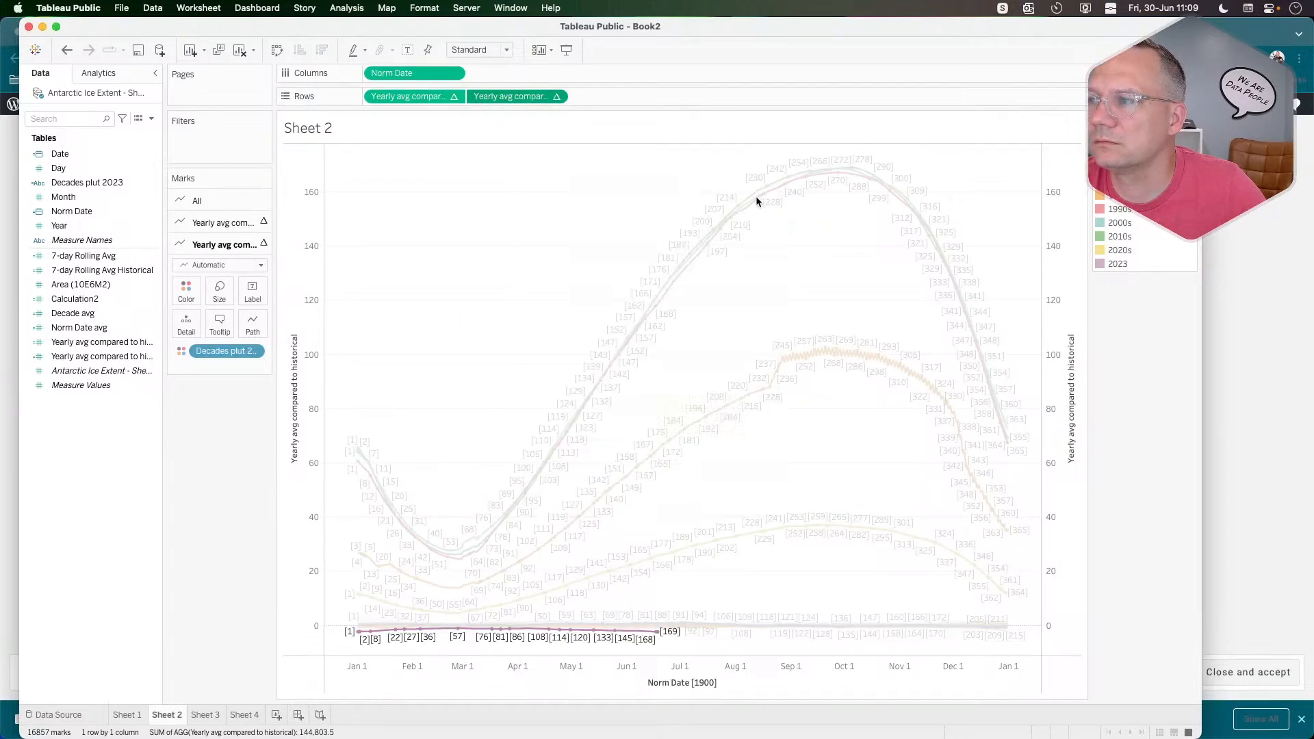
{"action": "left_click", "coordinate": [556, 101]}
{"action": "left_click", "coordinate": [191, 607]}
Reduce Sheet 3's measures to only Yearly avg compared to historical (copy) and check its values by decade.
{"action": "left_click", "coordinate": [202, 715]}
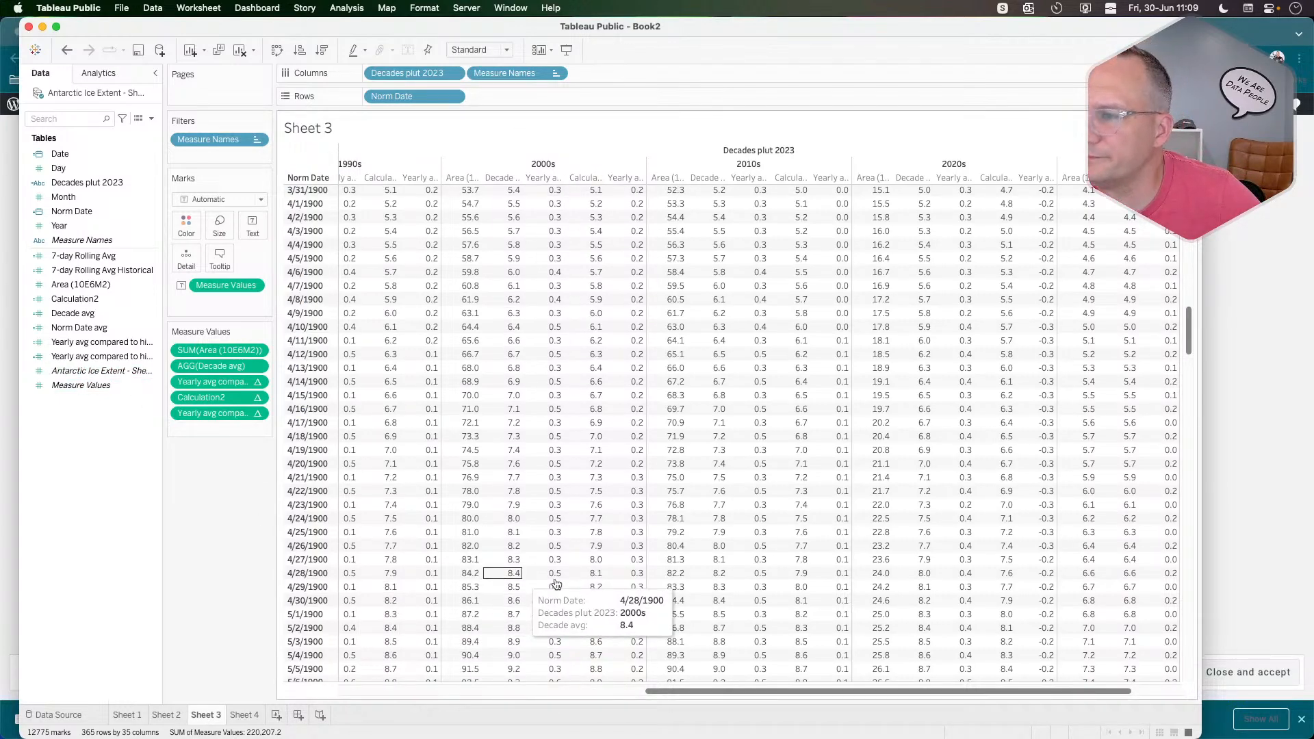
{"action": "scroll", "coordinate": [612, 581], "scroll_direction": "down", "scroll_amount": 2}
{"action": "scroll", "coordinate": [611, 580], "scroll_direction": "down", "scroll_amount": 4}
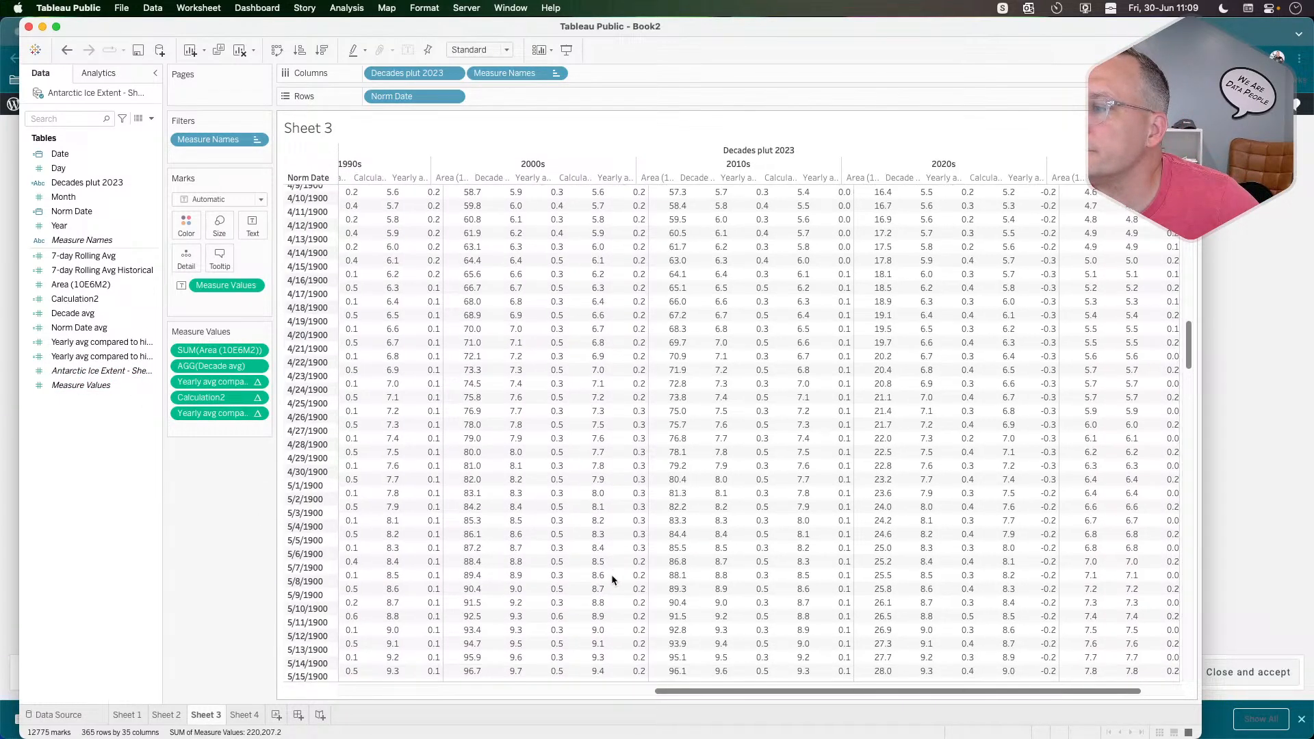
{"action": "scroll", "coordinate": [611, 580], "scroll_direction": "right", "scroll_amount": 1}
{"action": "left_click_drag", "start_coordinate": [210, 413], "coordinate": [208, 464]}
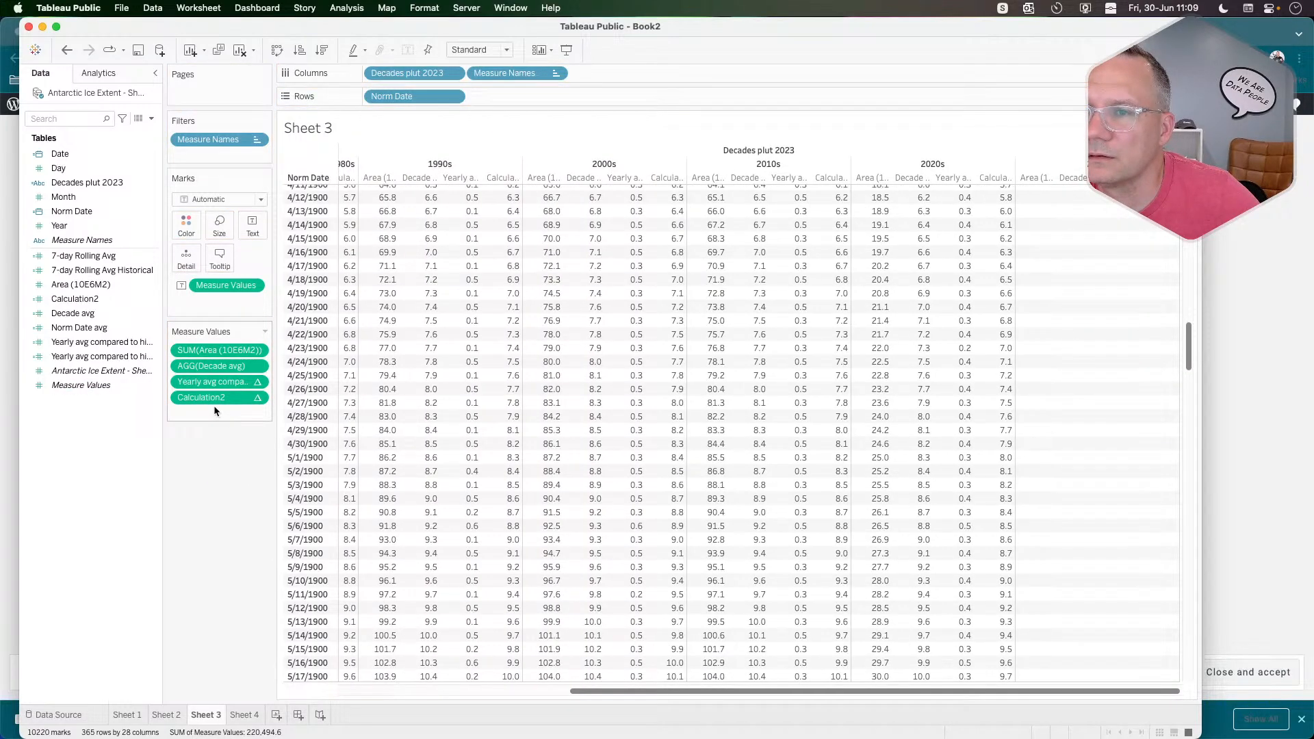
{"action": "left_click_drag", "start_coordinate": [216, 403], "coordinate": [215, 470]}
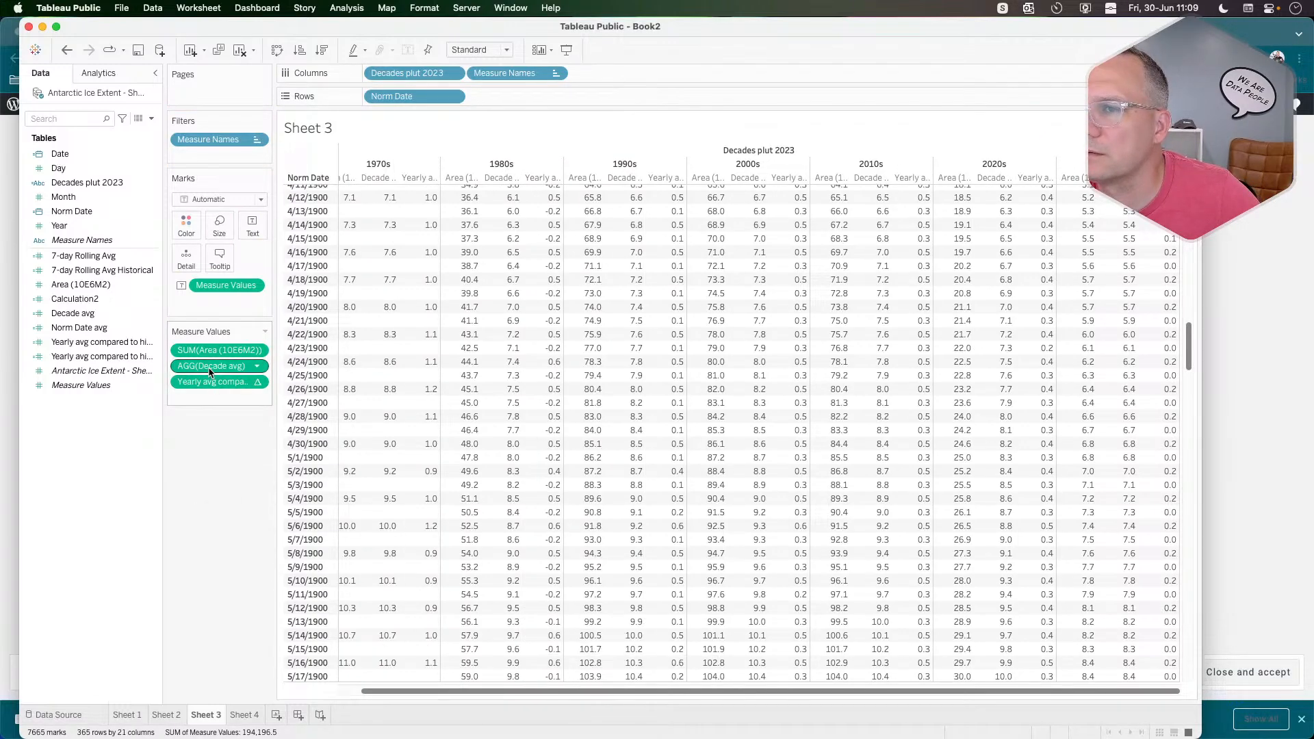
{"action": "left_click_drag", "start_coordinate": [210, 372], "coordinate": [205, 480]}
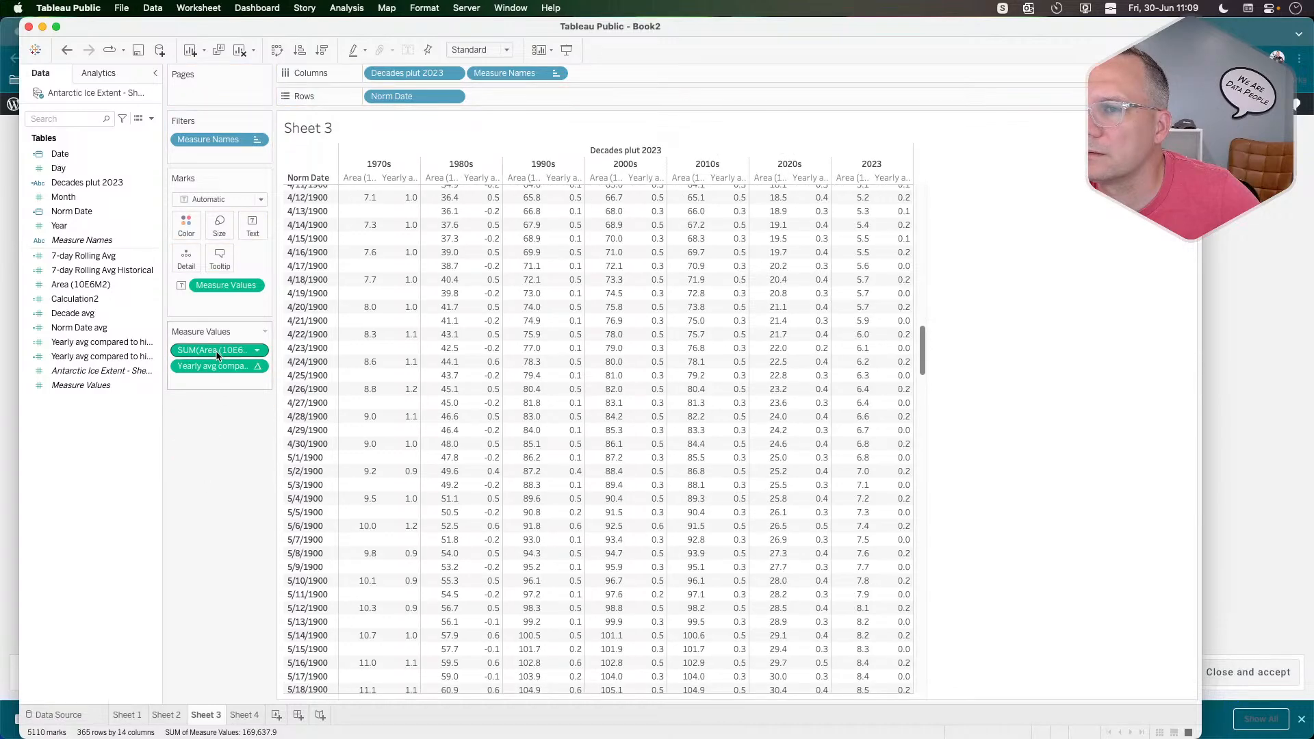
{"action": "left_click_drag", "start_coordinate": [218, 351], "coordinate": [215, 481]}
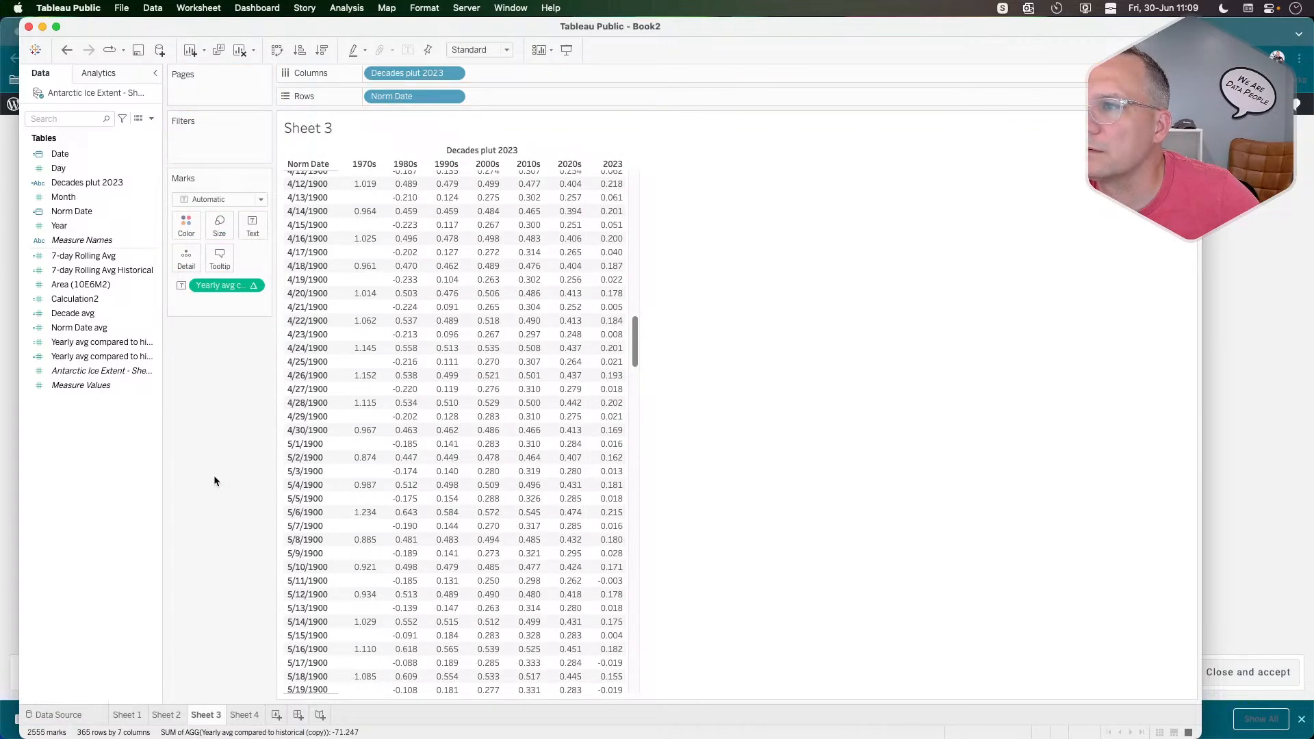
{"action": "scroll", "coordinate": [506, 675], "scroll_direction": "down", "scroll_amount": 20}
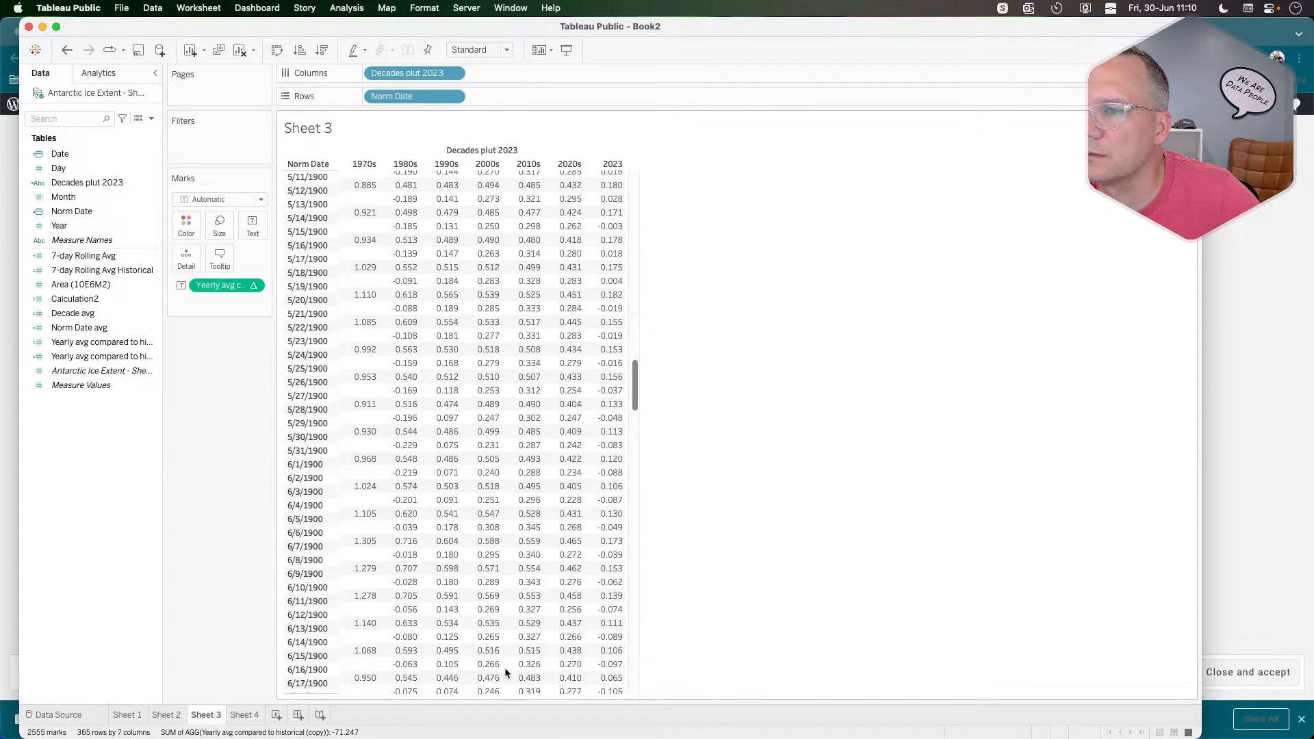
{"action": "scroll", "coordinate": [504, 671], "scroll_direction": "up", "scroll_amount": 8}
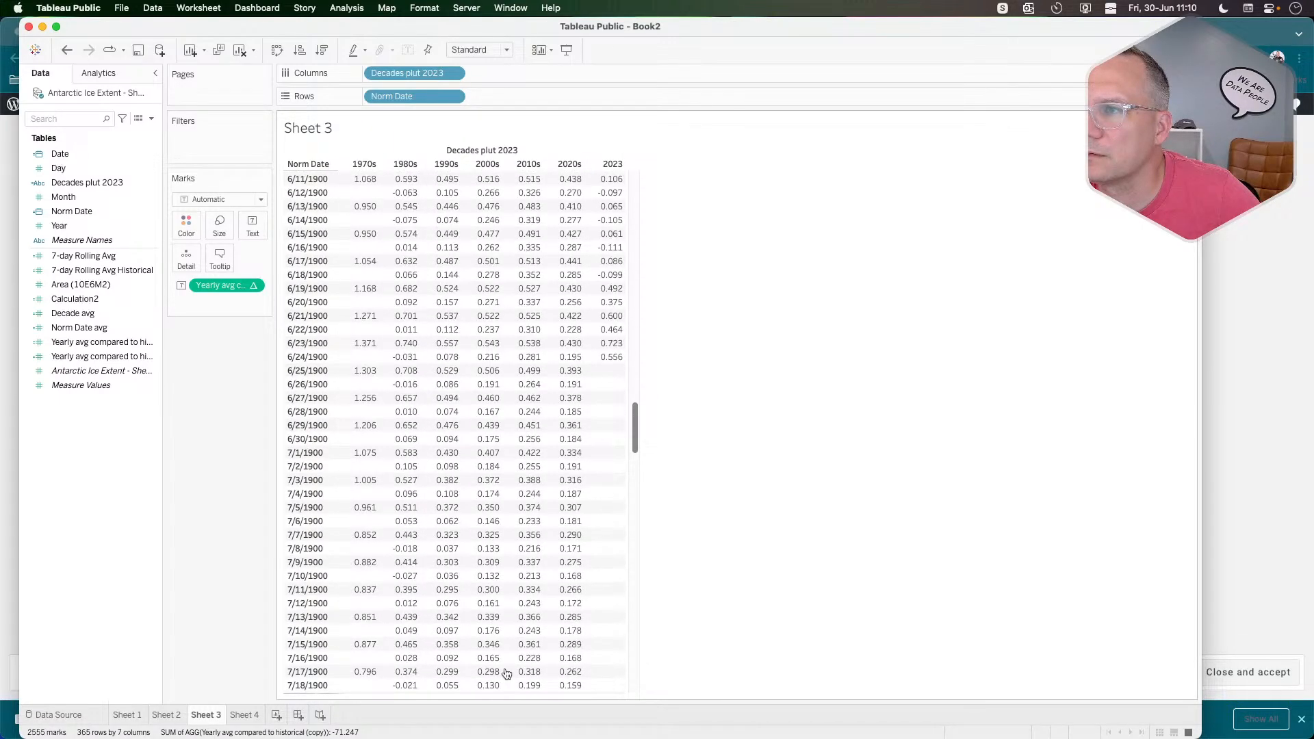
Go back to Sheet 2 and try computing the second rows field using Decades plut 2023.
{"action": "left_click", "coordinate": [177, 716]}
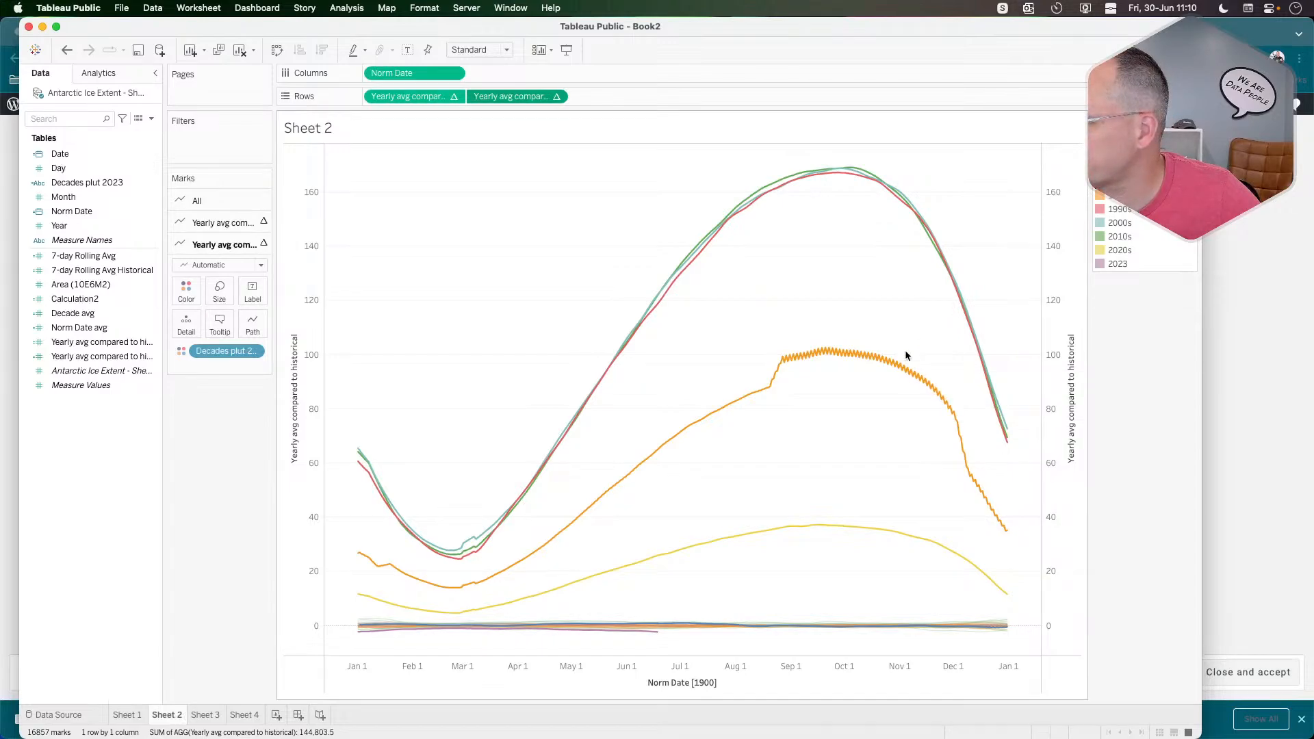
{"action": "mouse_move", "coordinate": [792, 361]}
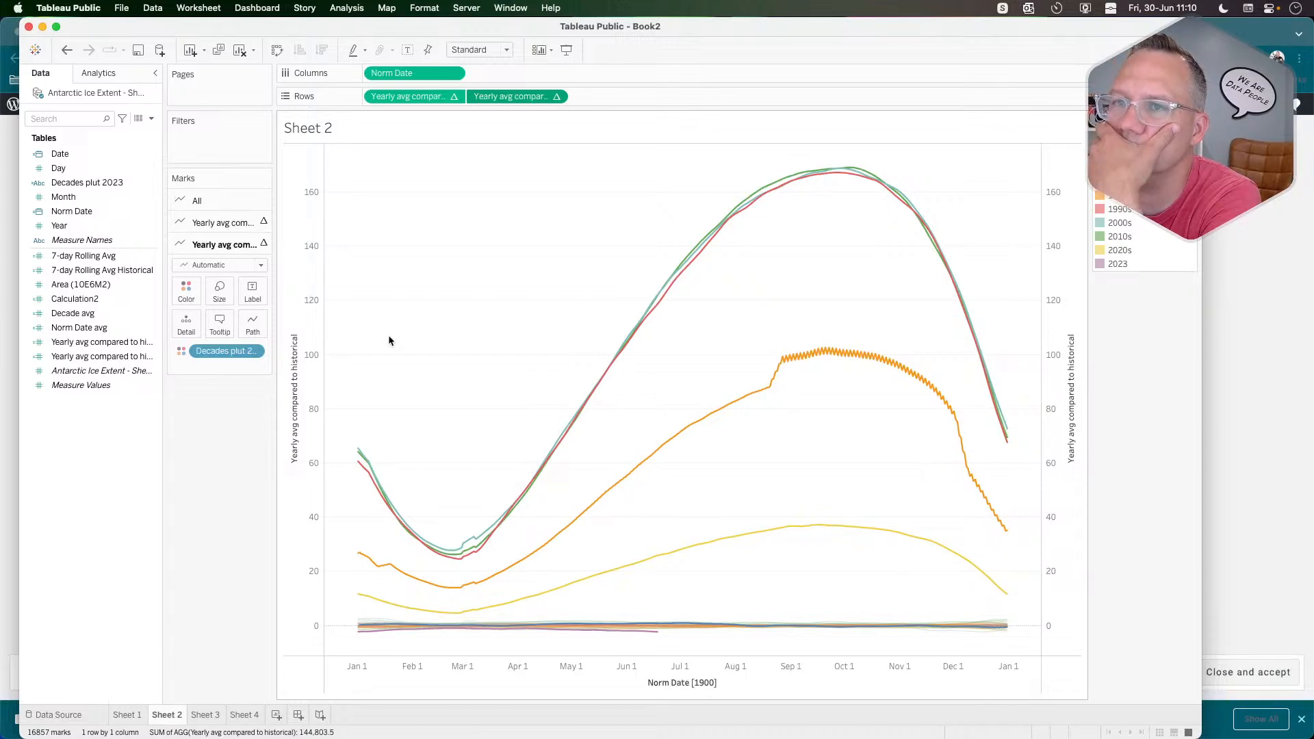
{"action": "left_click", "coordinate": [556, 97]}
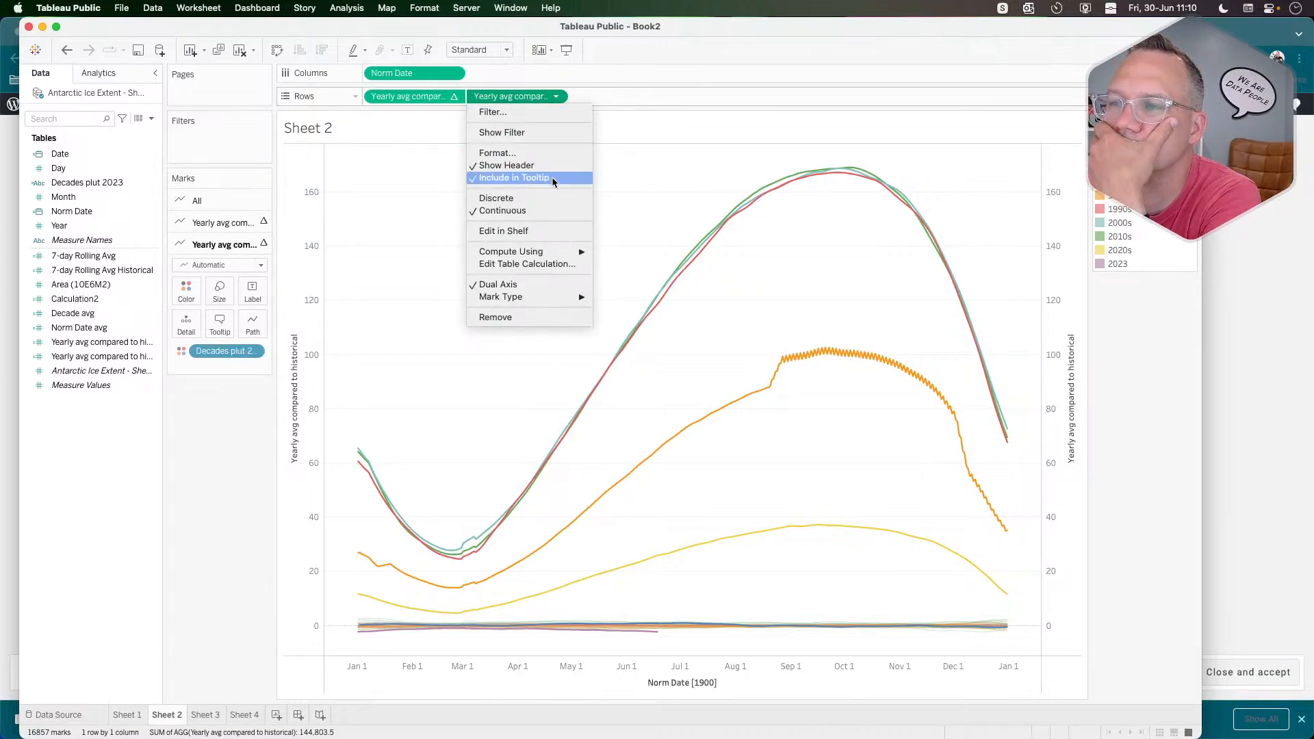
{"action": "mouse_move", "coordinate": [592, 251]}
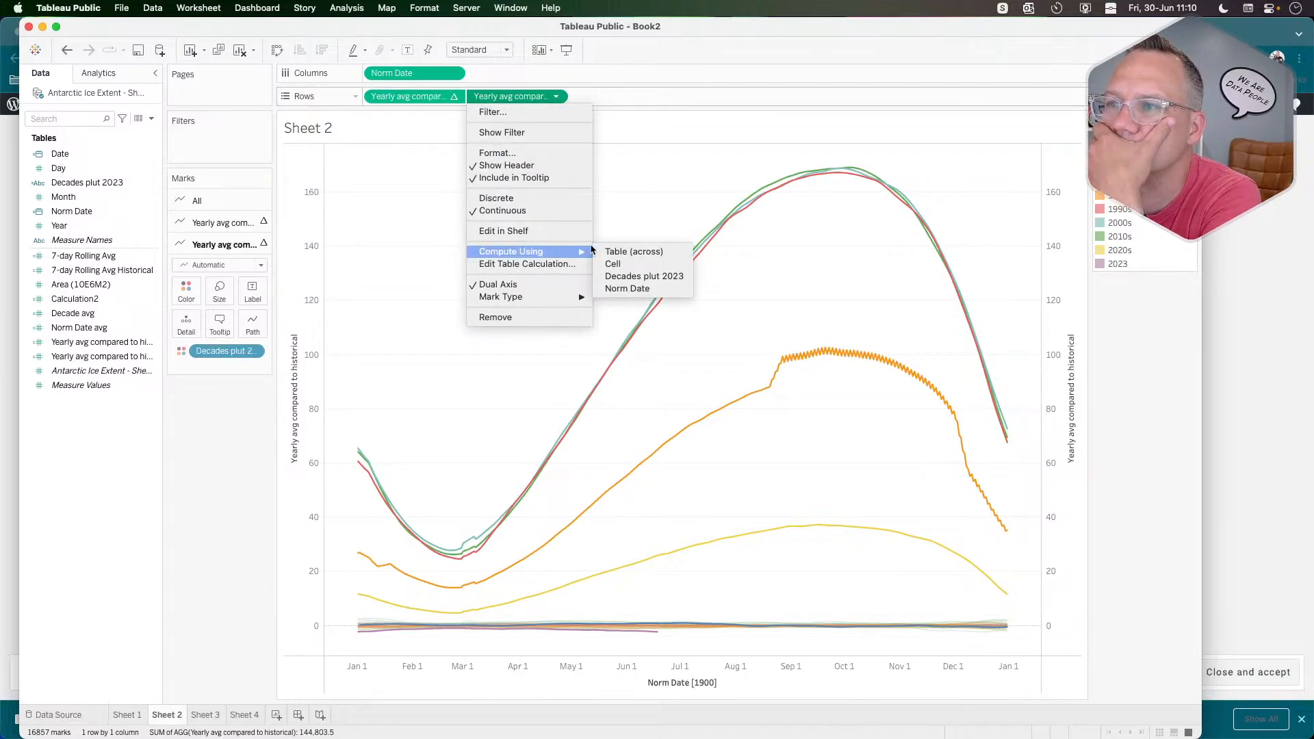
{"action": "left_click", "coordinate": [616, 276]}
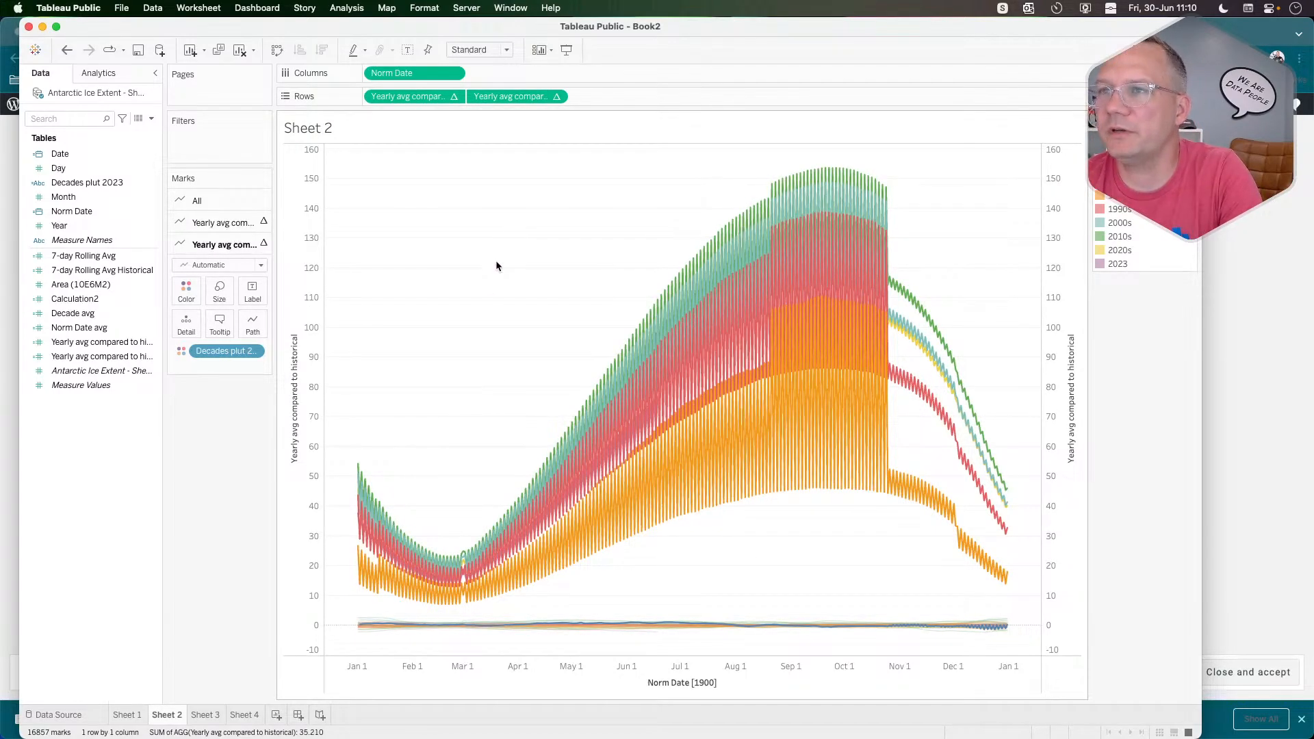
Switch to the blog post in Chrome and reread its instructions for building the first Ice Extent vs Normal chart.
{"action": "key", "text": "super+Tab"}
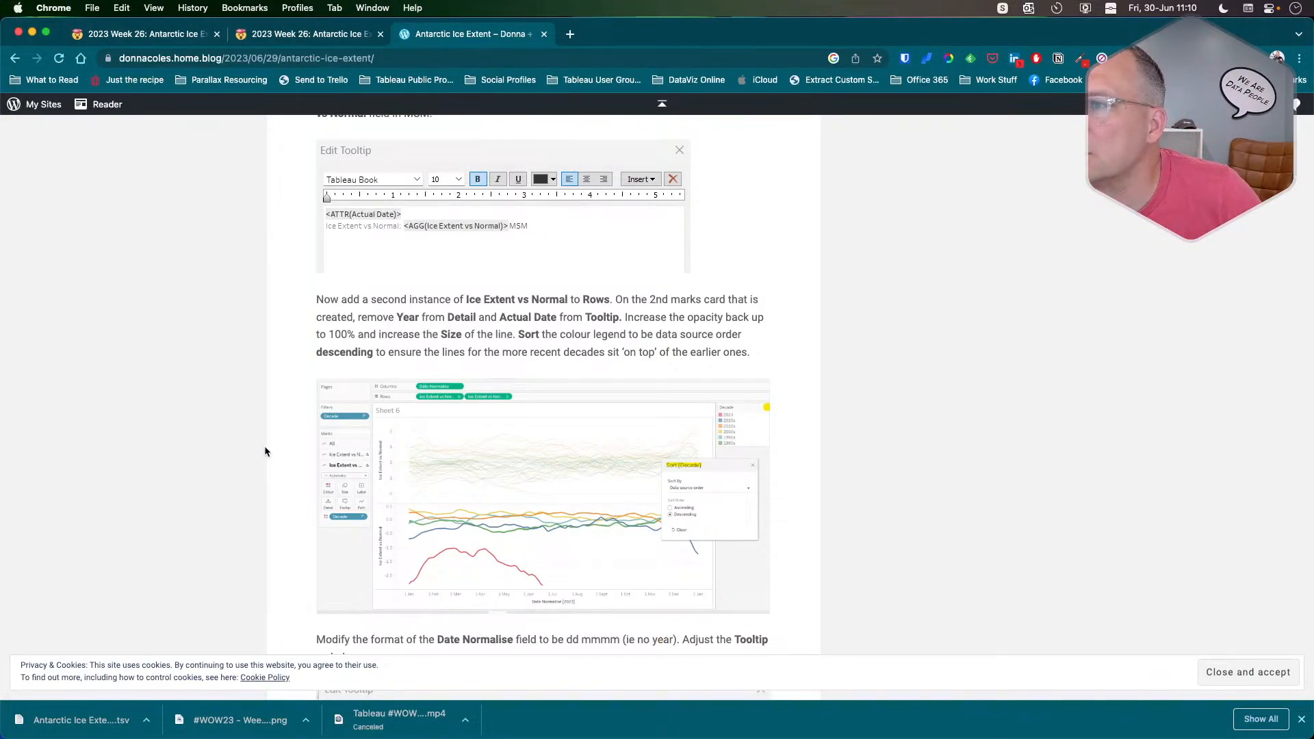
{"action": "scroll", "coordinate": [265, 452], "scroll_direction": "up", "scroll_amount": 3}
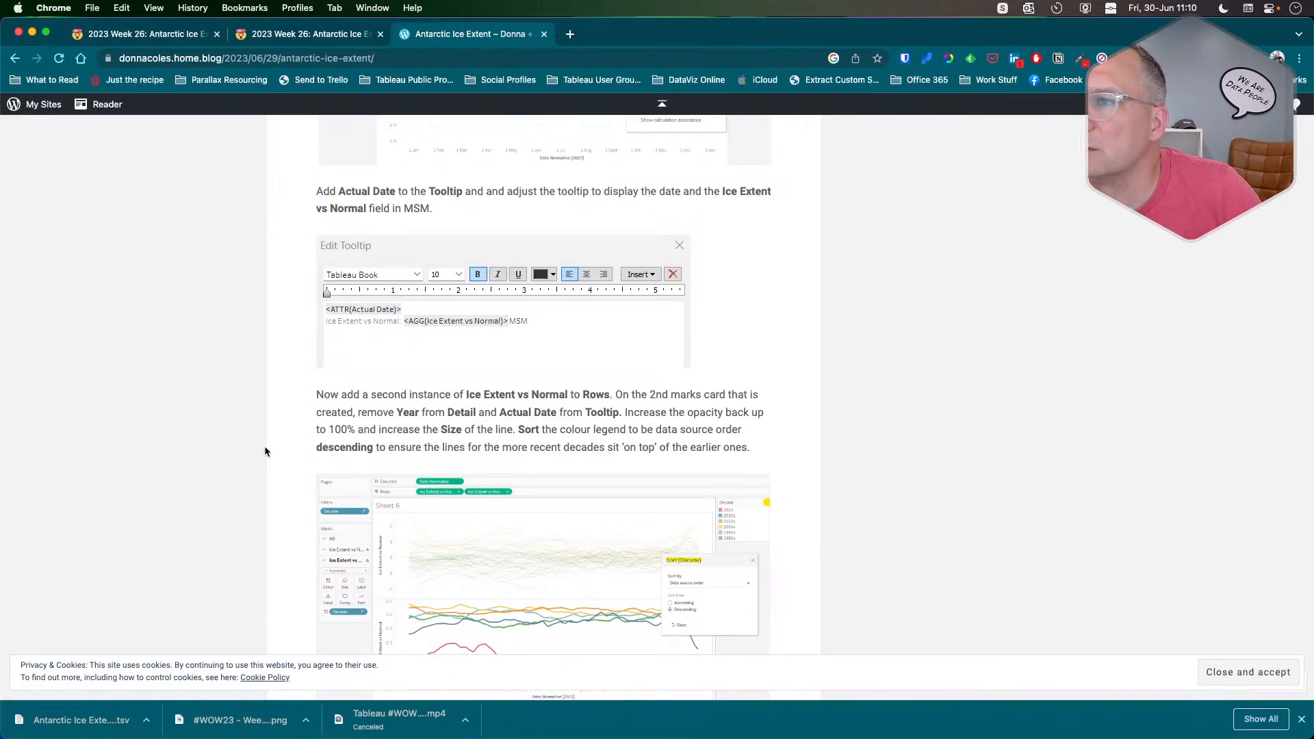
{"action": "scroll", "coordinate": [266, 452], "scroll_direction": "up", "scroll_amount": 10}
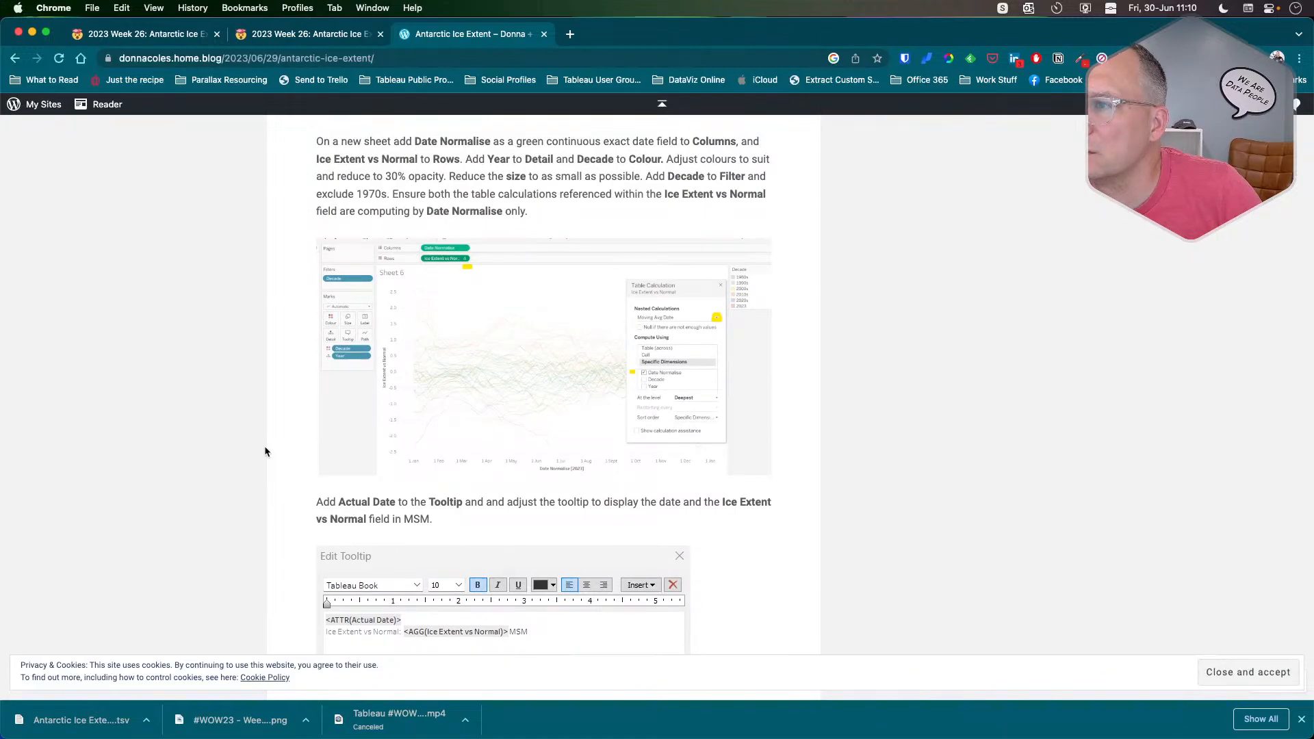
Return to Tableau Public and remove the second Yearly avg compared to historical field from Sheet 2's rows, consulting the post in Chrome.
{"action": "key", "text": "super+Tab"}
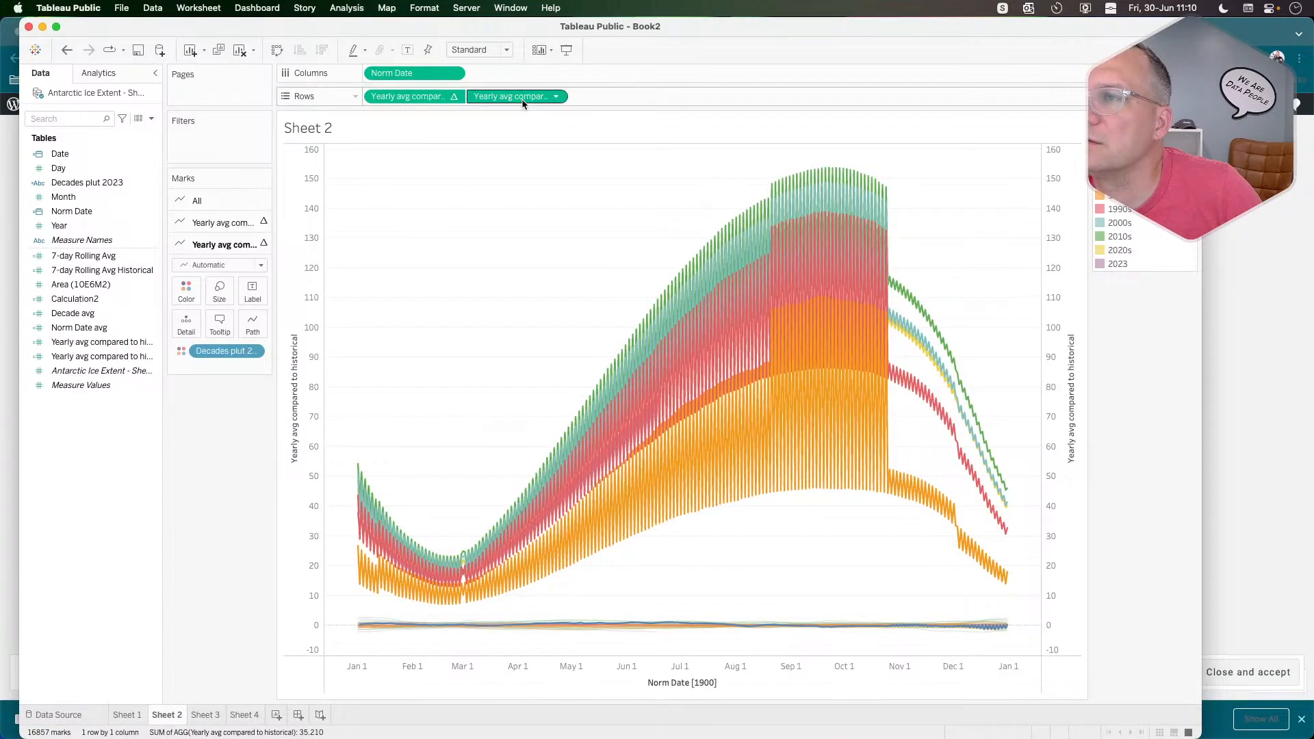
{"action": "left_click_drag", "start_coordinate": [513, 96], "coordinate": [217, 475]}
{"action": "key", "text": "super+Tab"}
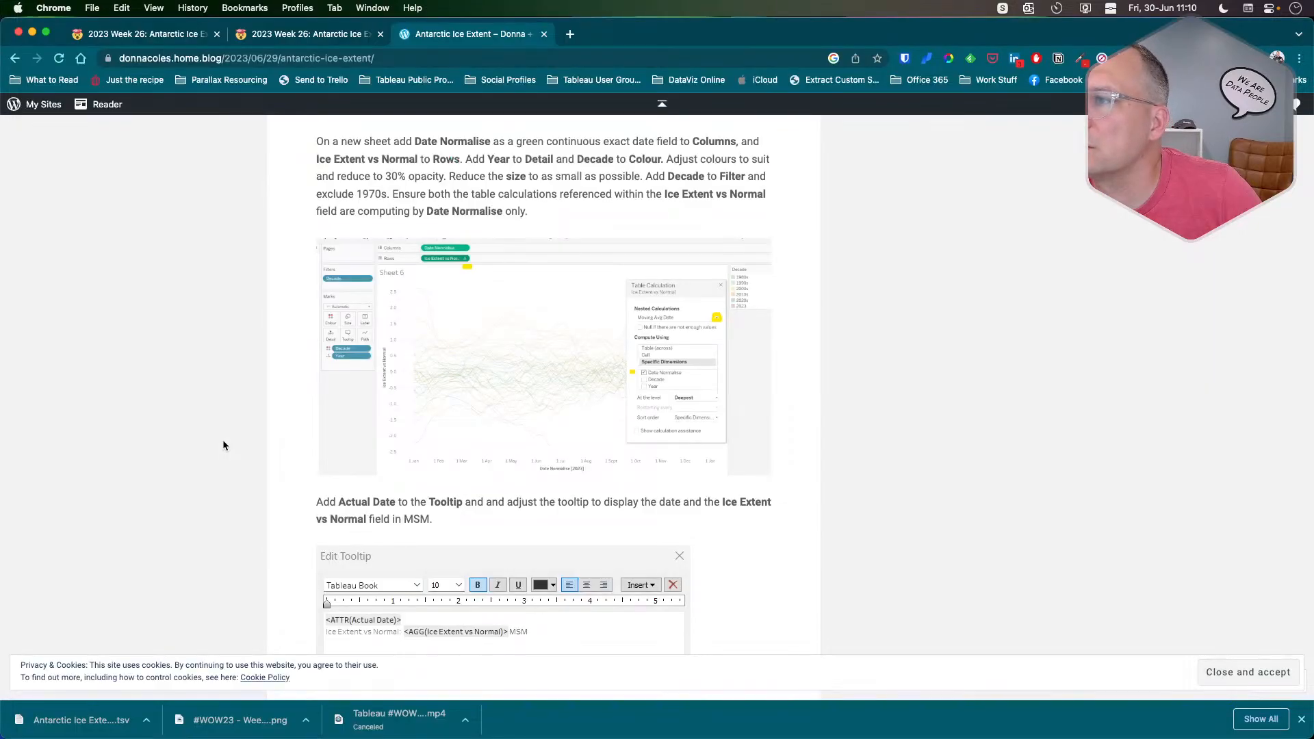
{"action": "key", "text": "super+Tab"}
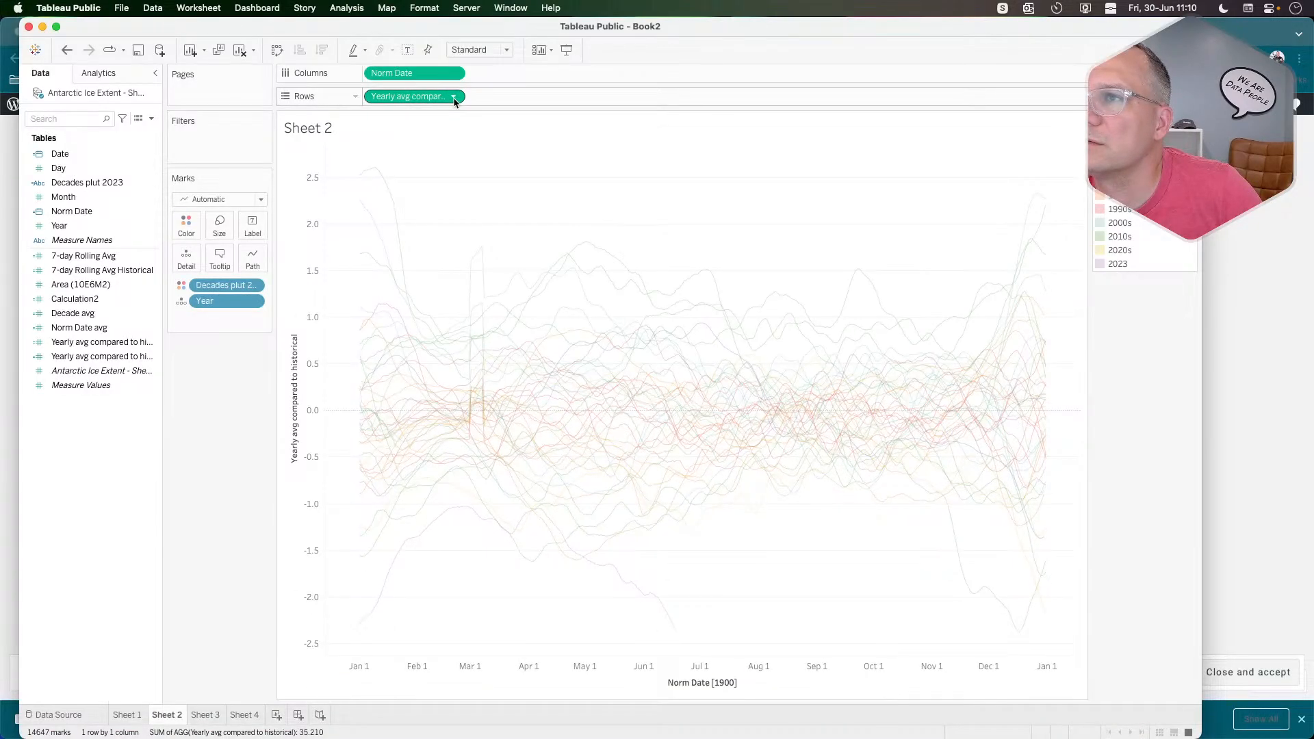
Check the table calculation settings of Sheet 2's rows field for both 7-day Rolling Avg and 7-day Rolling Avg Historical, consulting the post in Chrome.
{"action": "left_click", "coordinate": [453, 97]}
{"action": "left_click", "coordinate": [438, 263]}
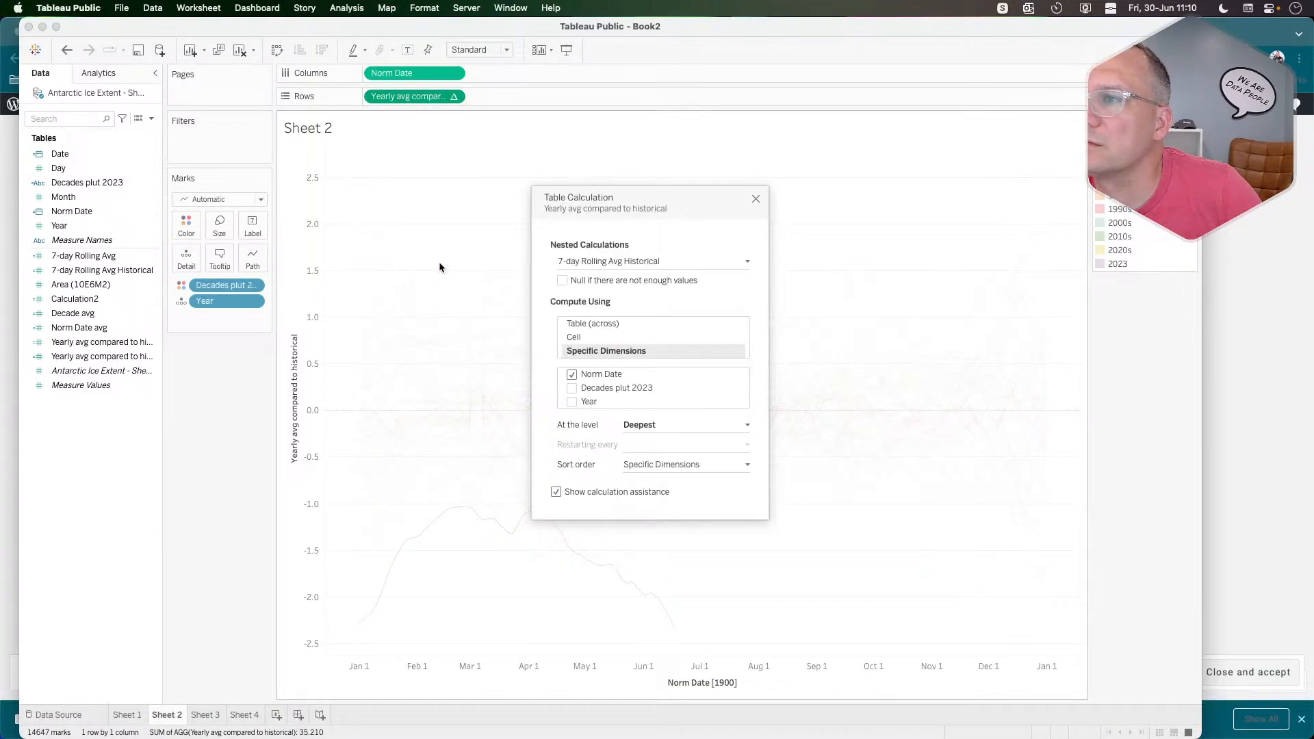
{"action": "key", "text": "super+Tab"}
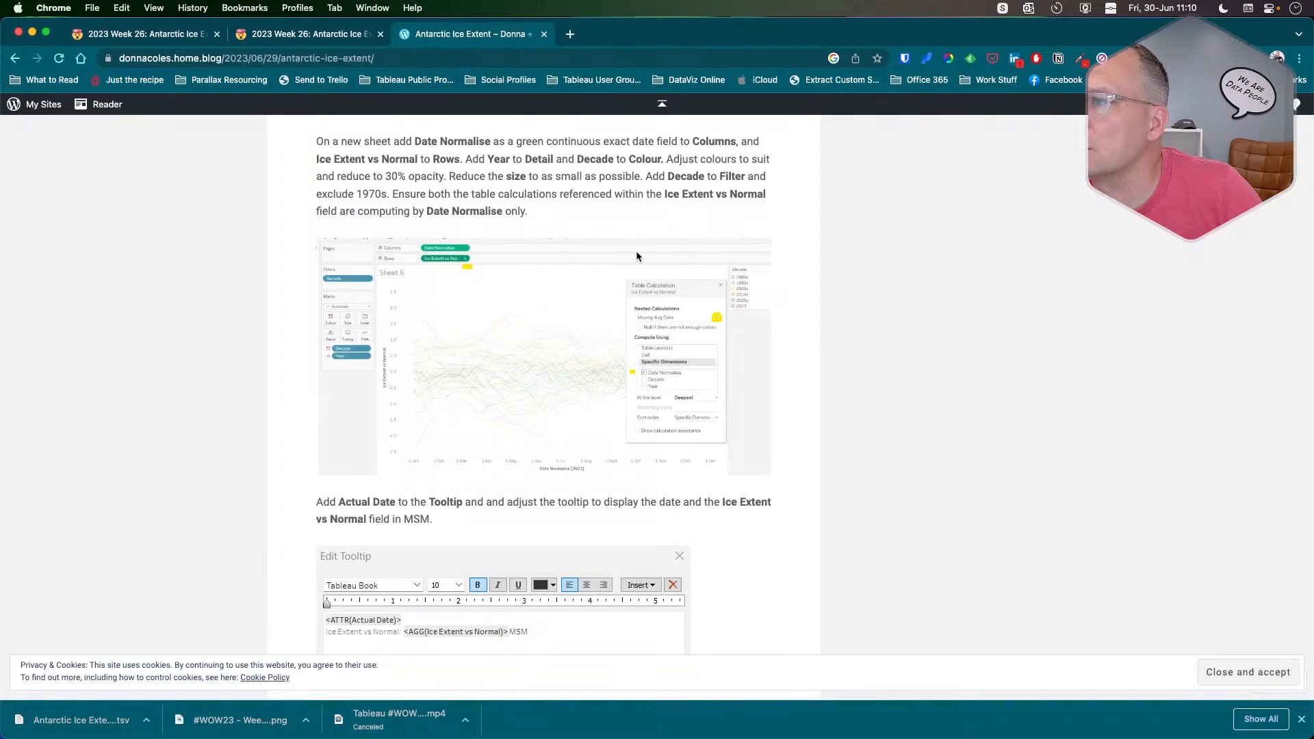
{"action": "key", "text": "super+Tab"}
{"action": "left_click", "coordinate": [635, 260]}
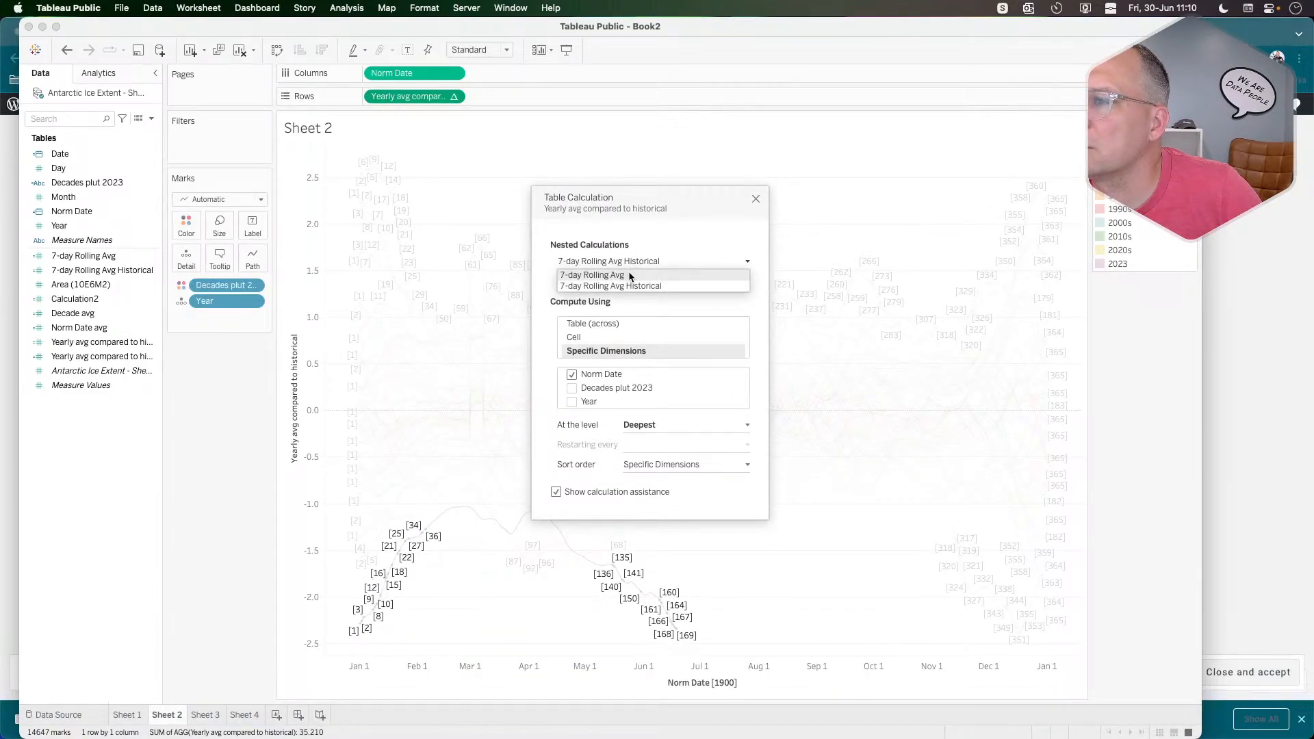
{"action": "key", "text": "super+Tab"}
{"action": "key", "text": "super+Tab"}
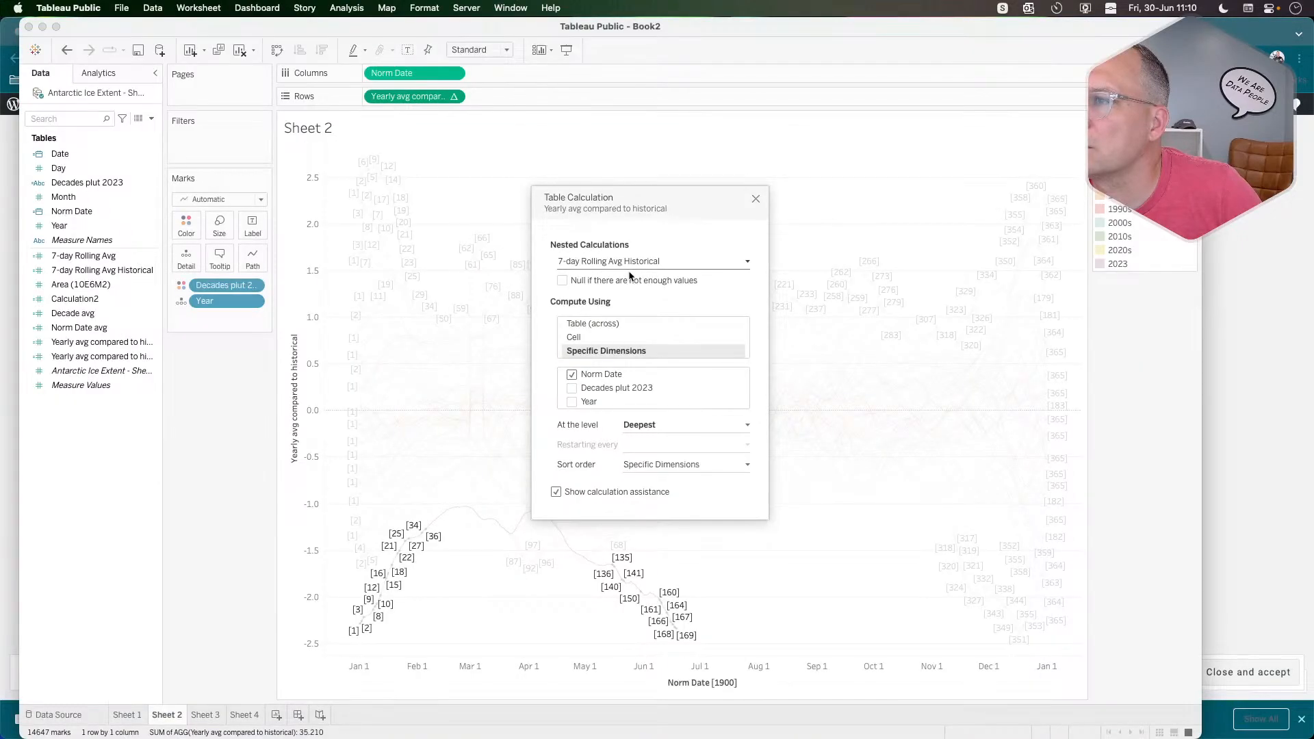
{"action": "left_click", "coordinate": [627, 263]}
{"action": "left_click", "coordinate": [623, 274]}
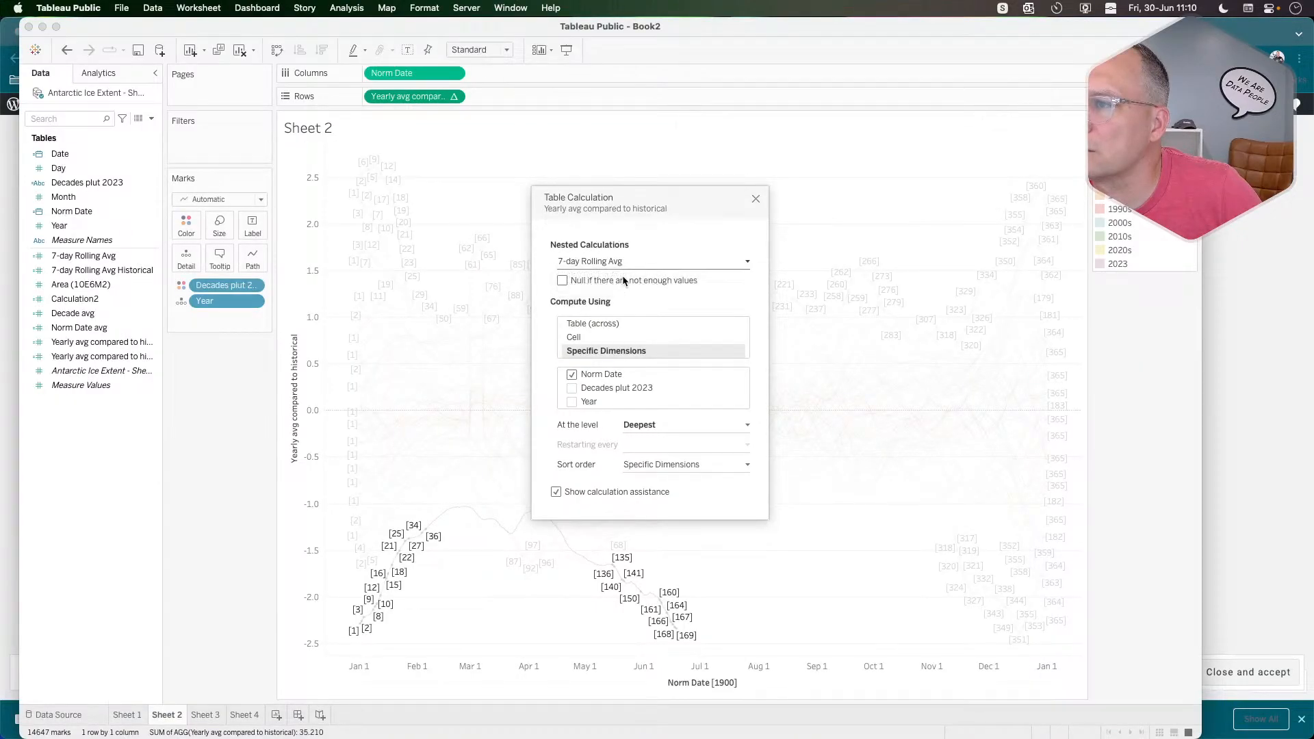
{"action": "left_click", "coordinate": [631, 263]}
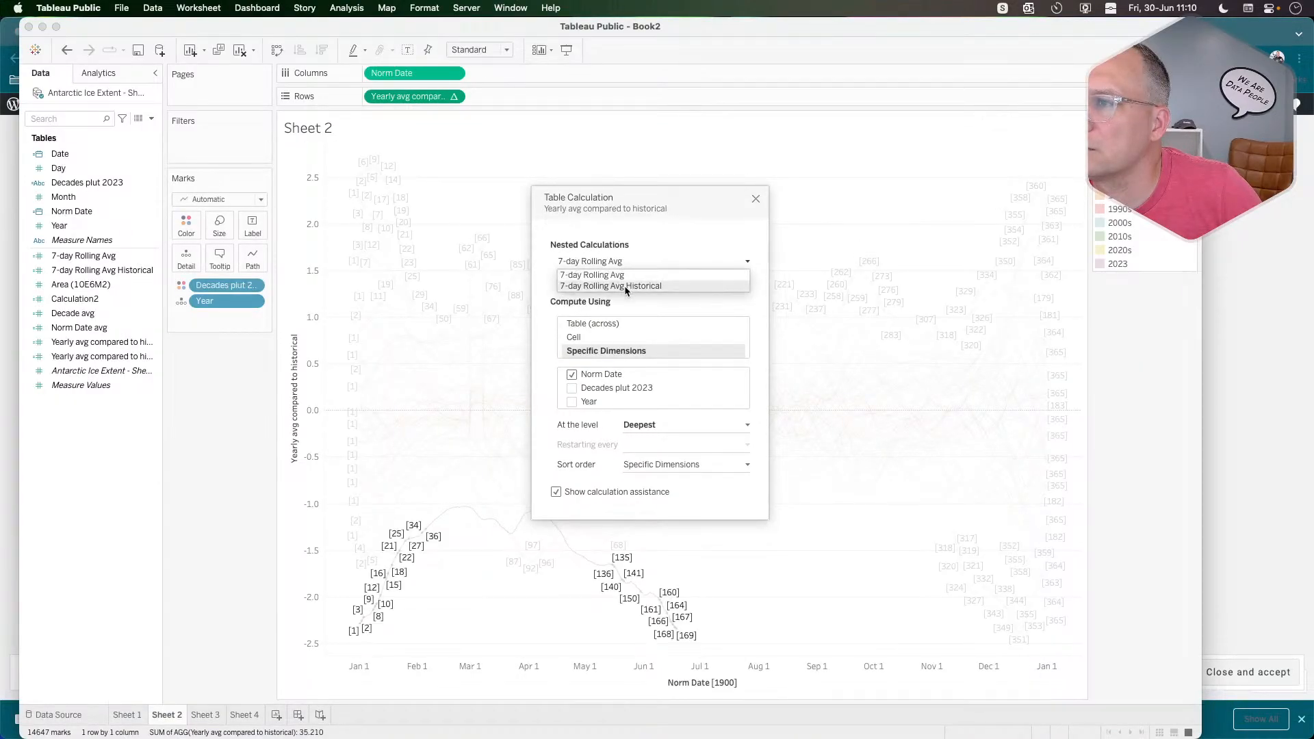
{"action": "left_click", "coordinate": [625, 285]}
Compare the table calculation's Norm Date setting with the post's instructions in Chrome, and close the calculation settings in Tableau Public.
{"action": "key", "text": "super+Tab"}
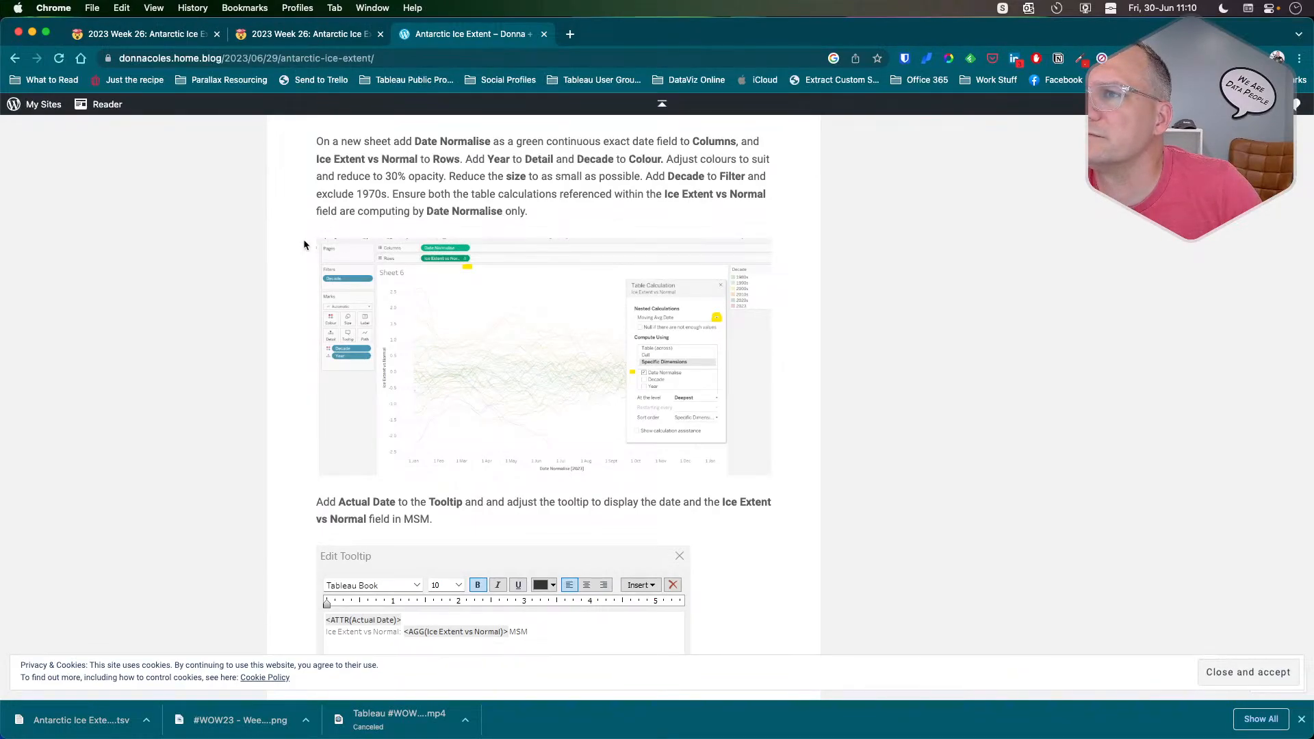
{"action": "key", "text": "super+Tab"}
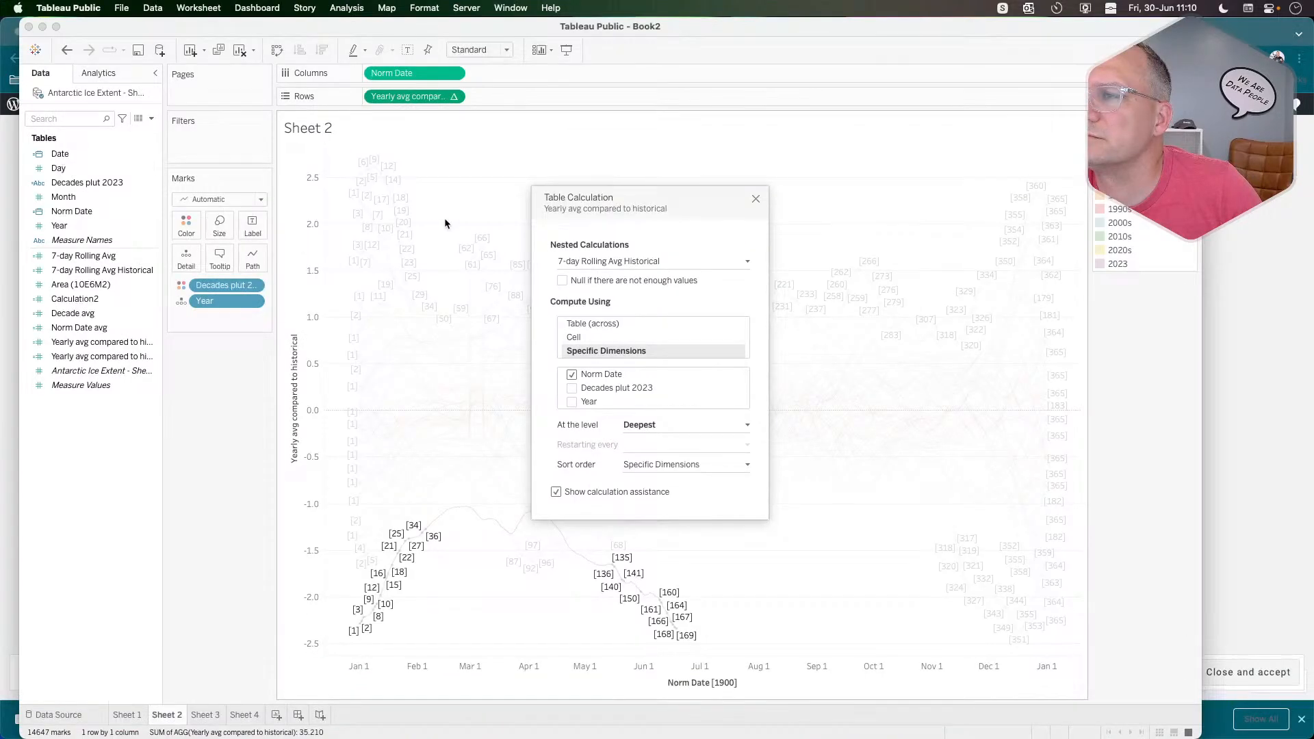
{"action": "key", "text": "super+Tab"}
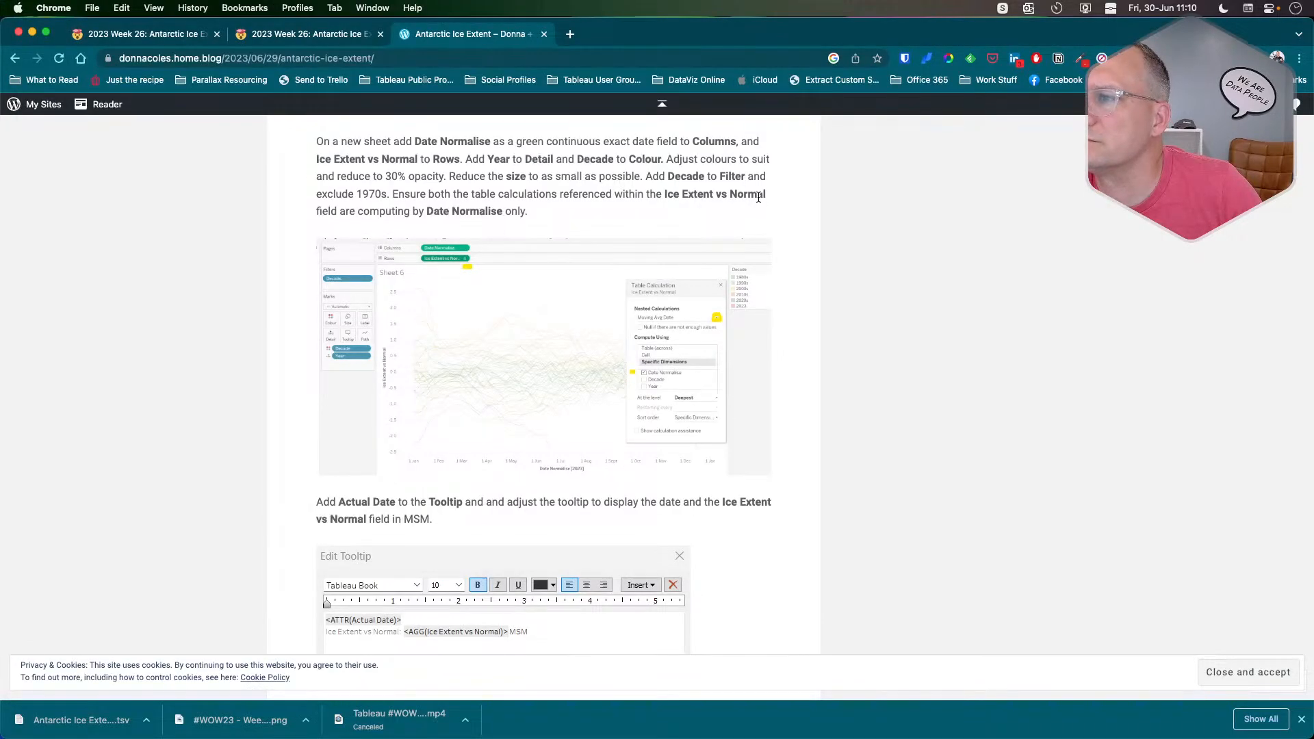
{"action": "key", "text": "super+Tab"}
{"action": "left_click", "coordinate": [756, 200]}
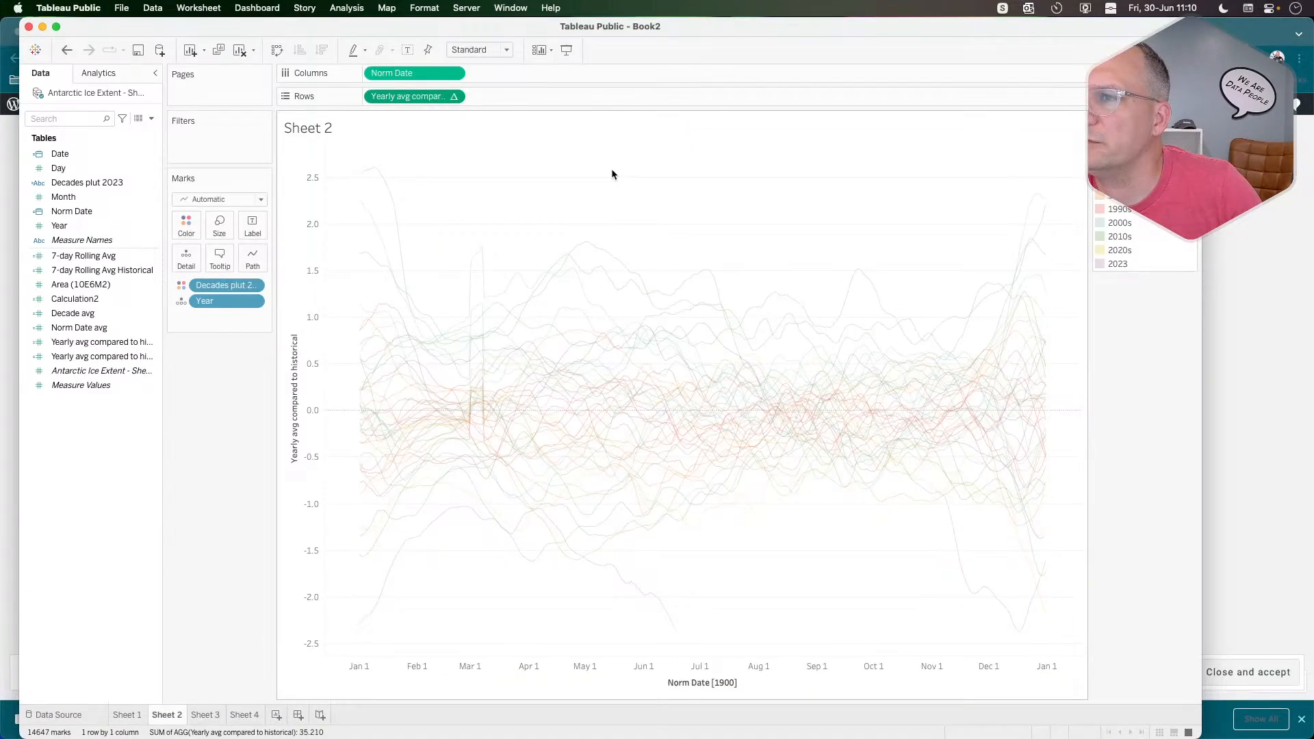
Following the post in Chrome, duplicate Yearly avg compared to historical on Sheet 2's rows and remove Year from the second instance's marks.
{"action": "key", "text": "super+Tab"}
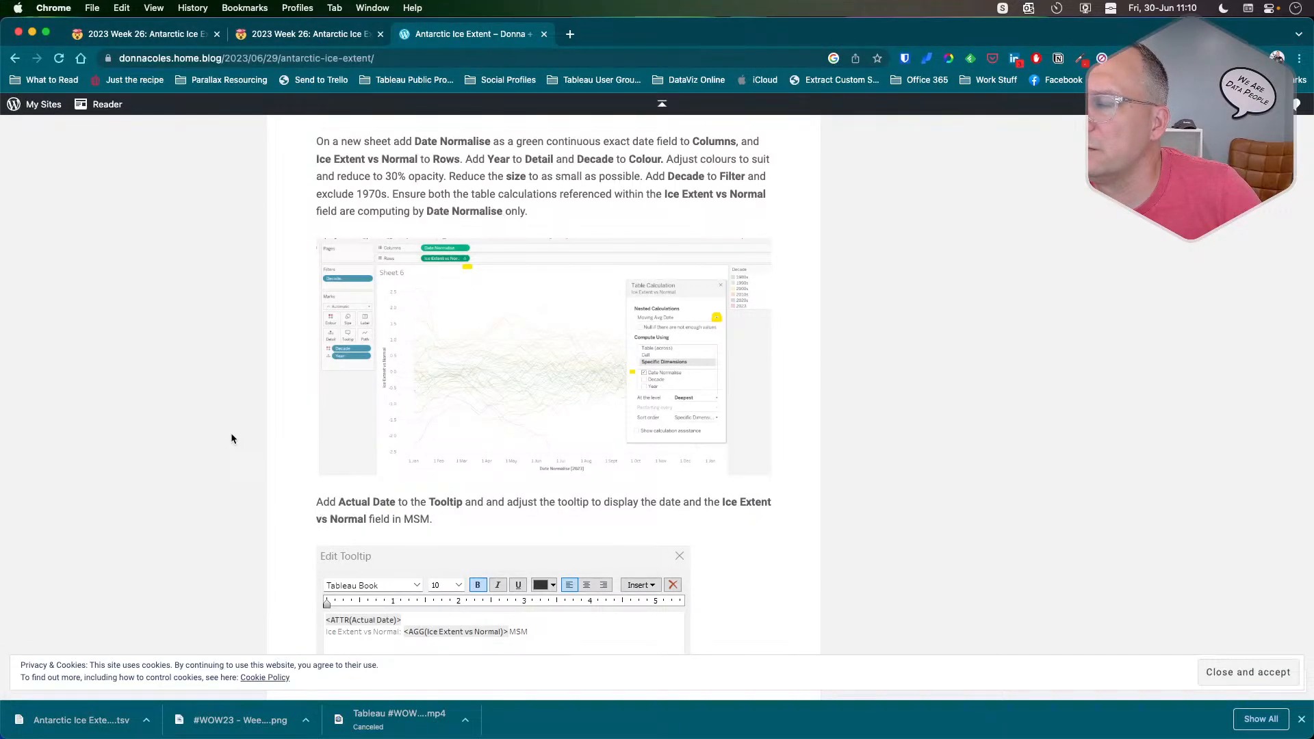
{"action": "scroll", "coordinate": [231, 439], "scroll_direction": "down", "scroll_amount": 5}
{"action": "scroll", "coordinate": [231, 439], "scroll_direction": "down", "scroll_amount": 4}
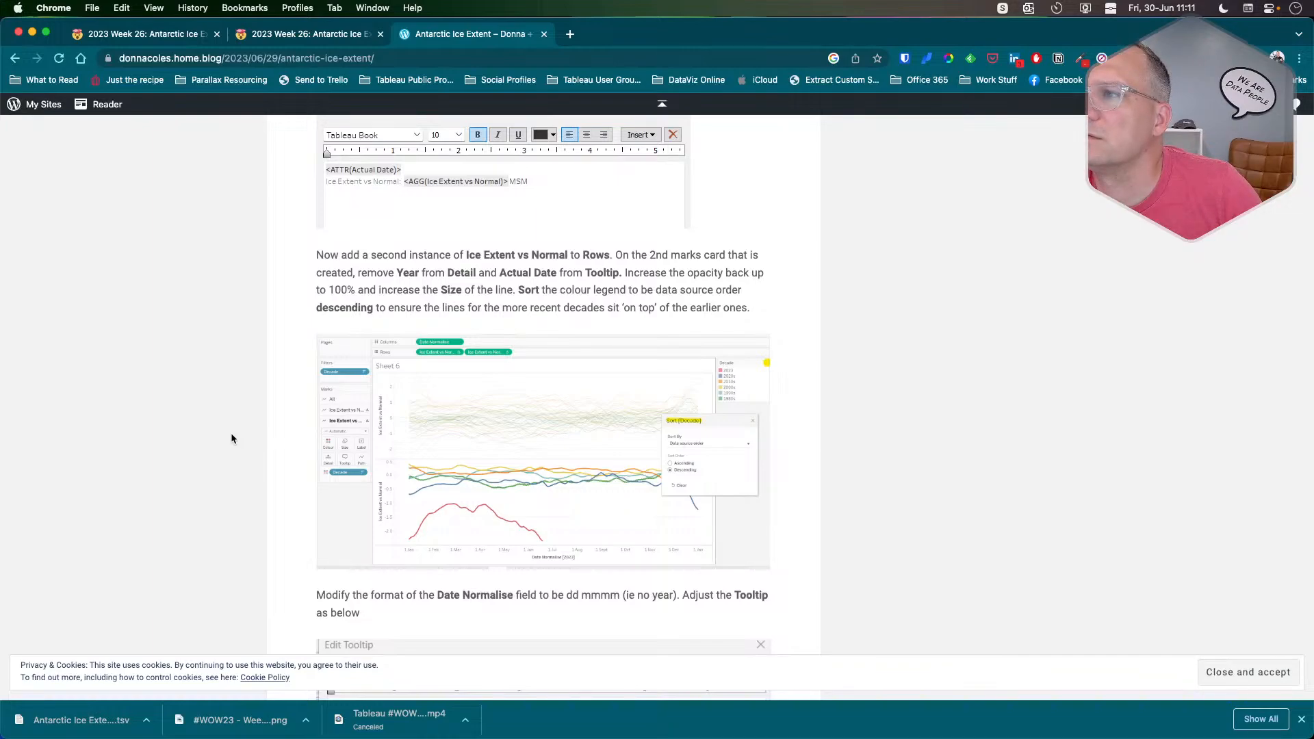
{"action": "key", "text": "super+Tab"}
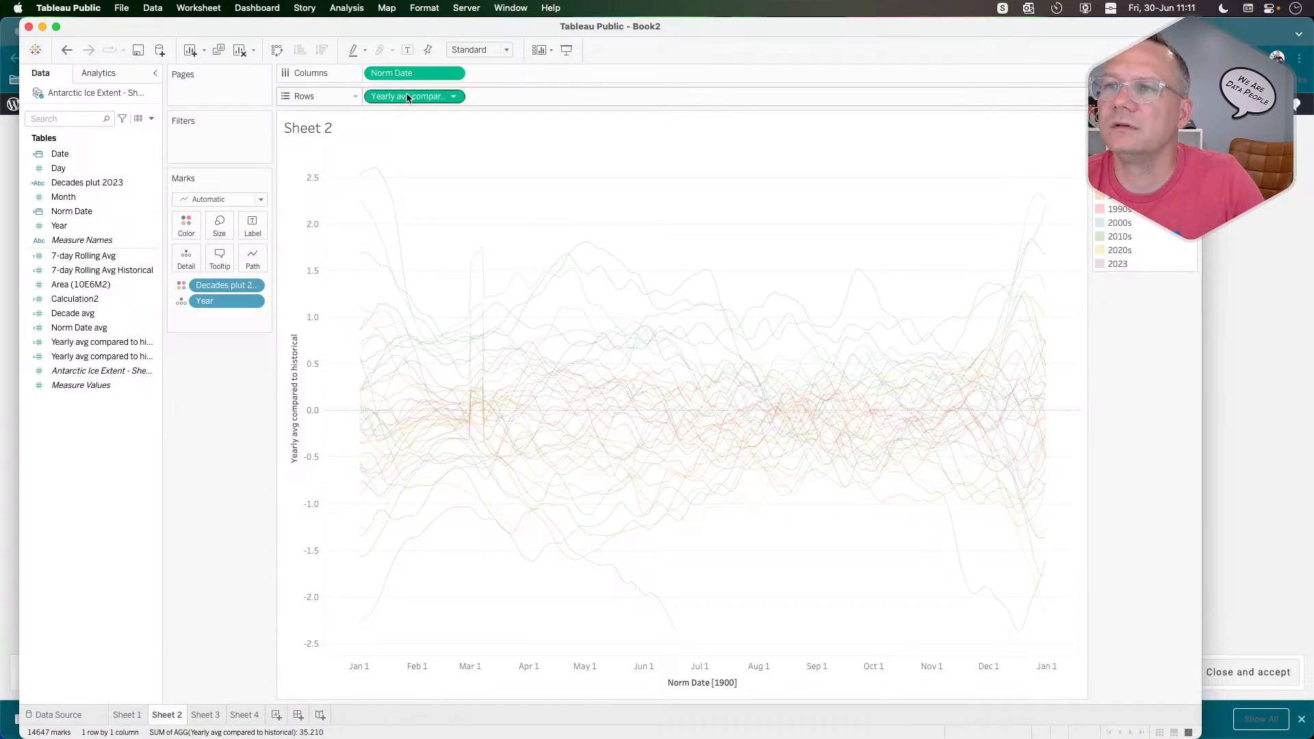
{"action": "left_click_drag", "start_coordinate": [397, 100], "coordinate": [493, 98]}
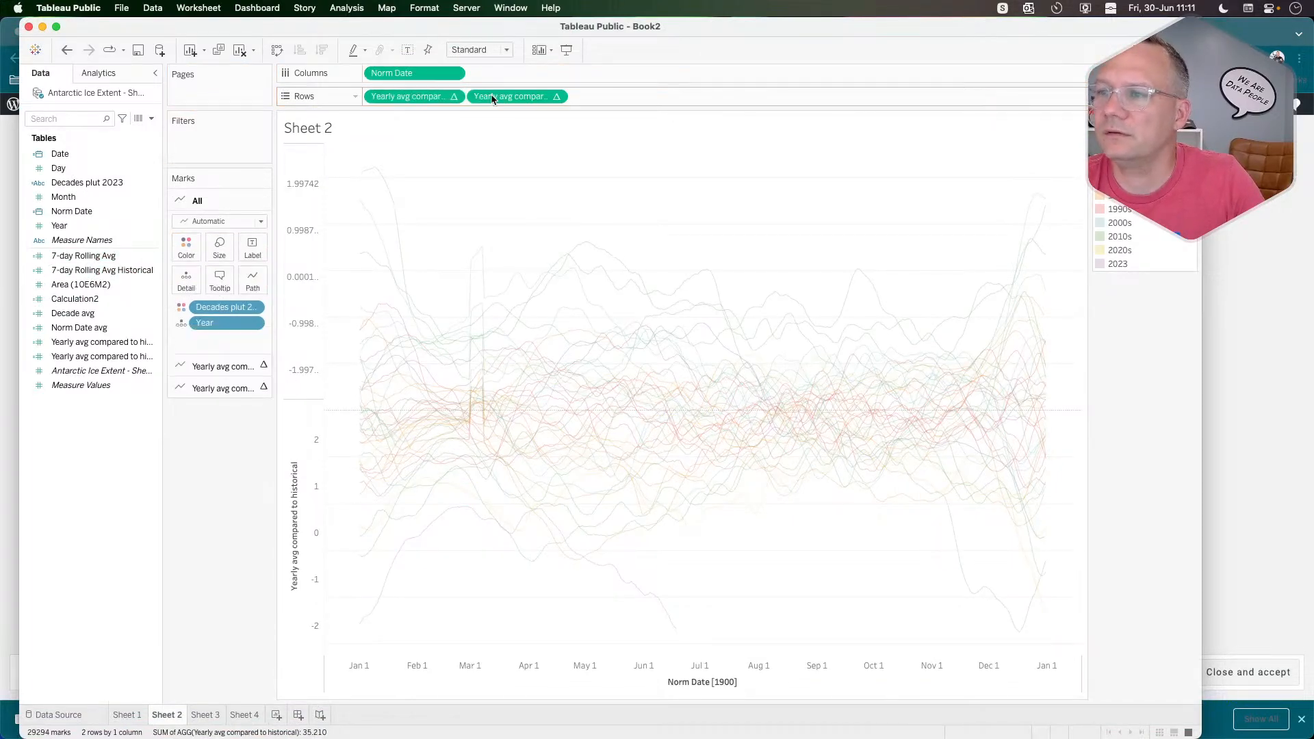
{"action": "left_click", "coordinate": [226, 388]}
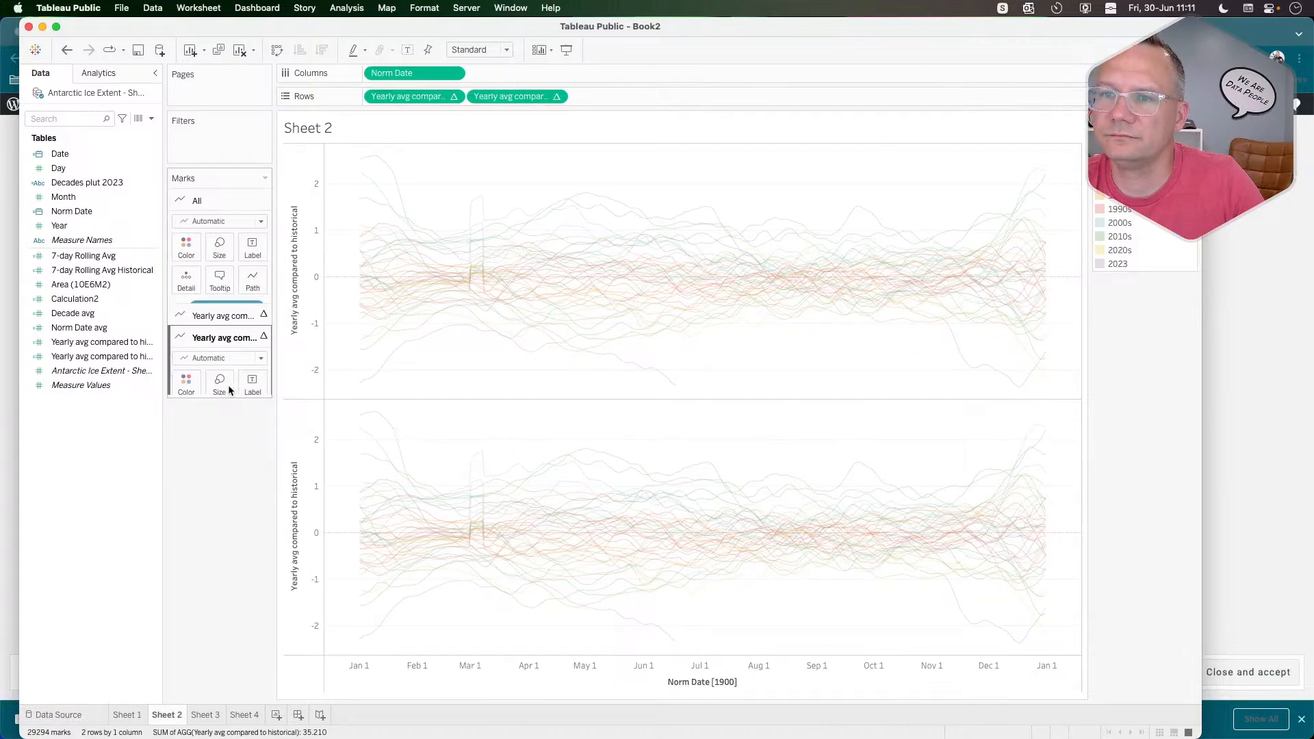
{"action": "left_click_drag", "start_coordinate": [223, 373], "coordinate": [220, 429]}
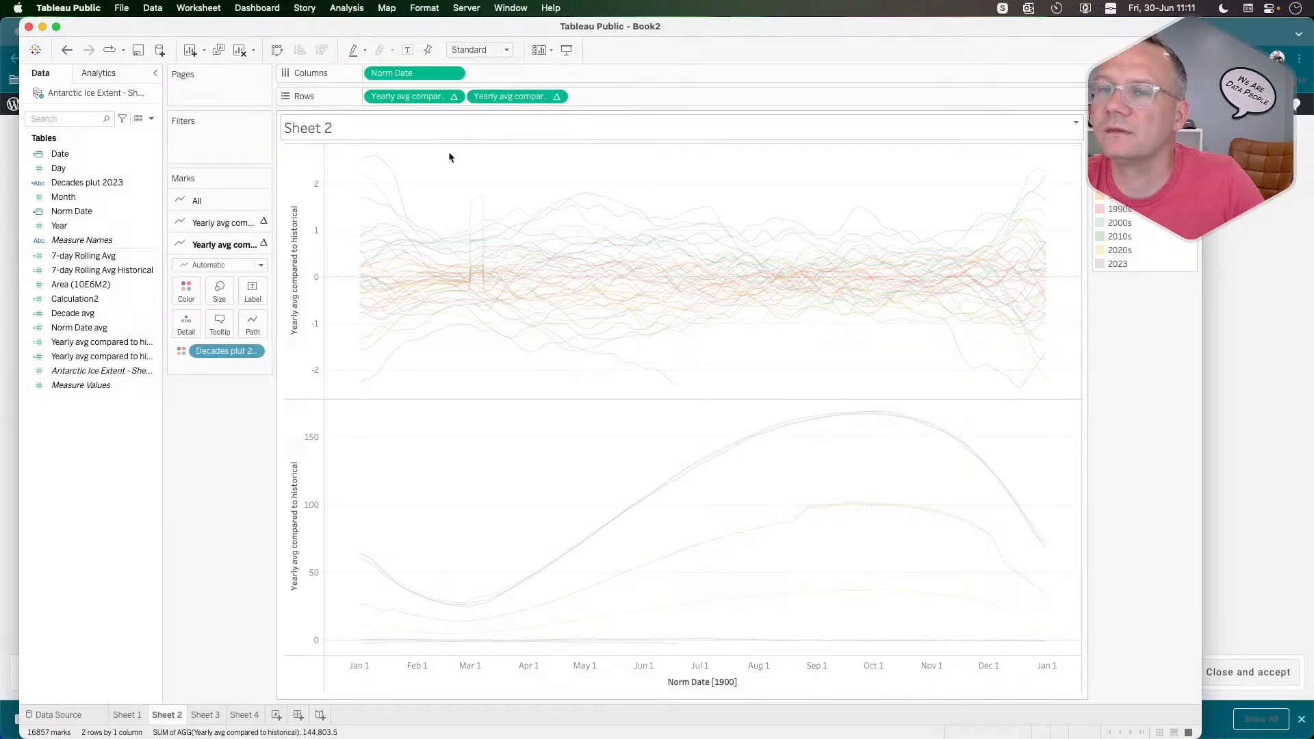
Inspect the formula of the Yearly avg compared to historical field and close it without changes.
{"action": "right_click", "coordinate": [92, 342]}
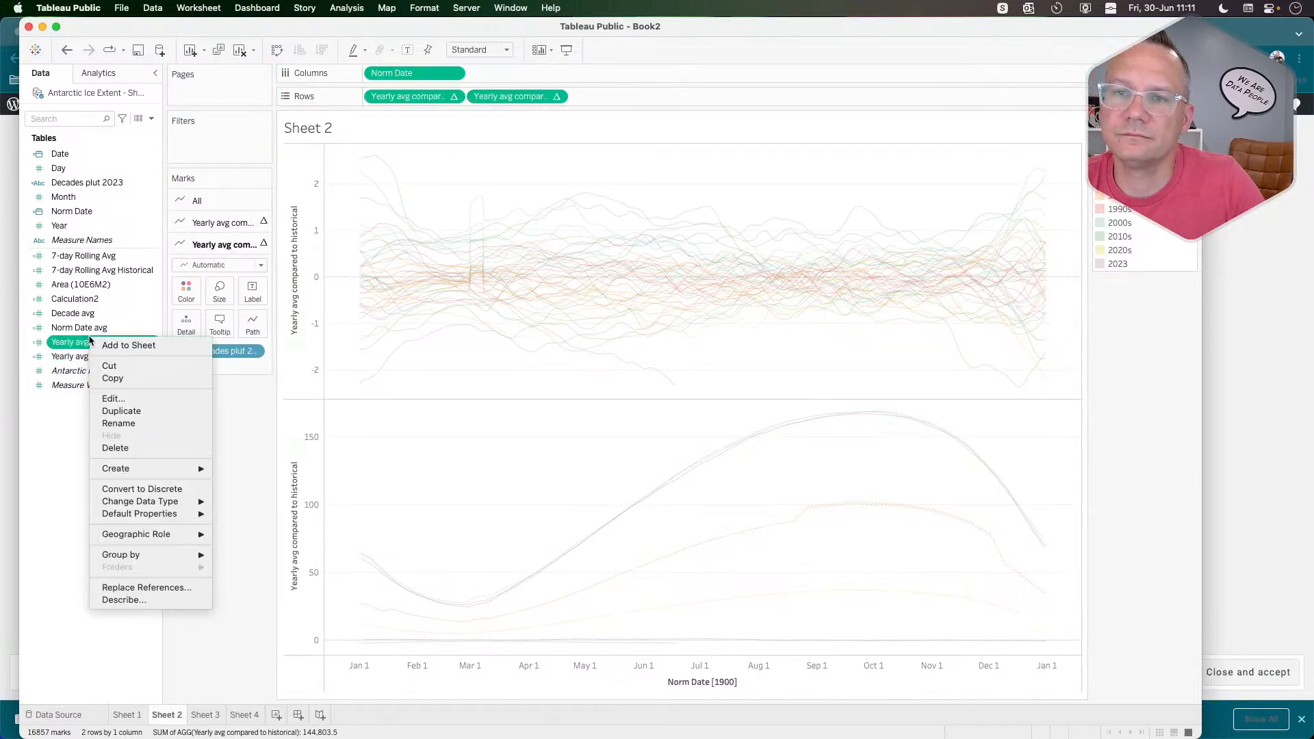
{"action": "left_click", "coordinate": [114, 399]}
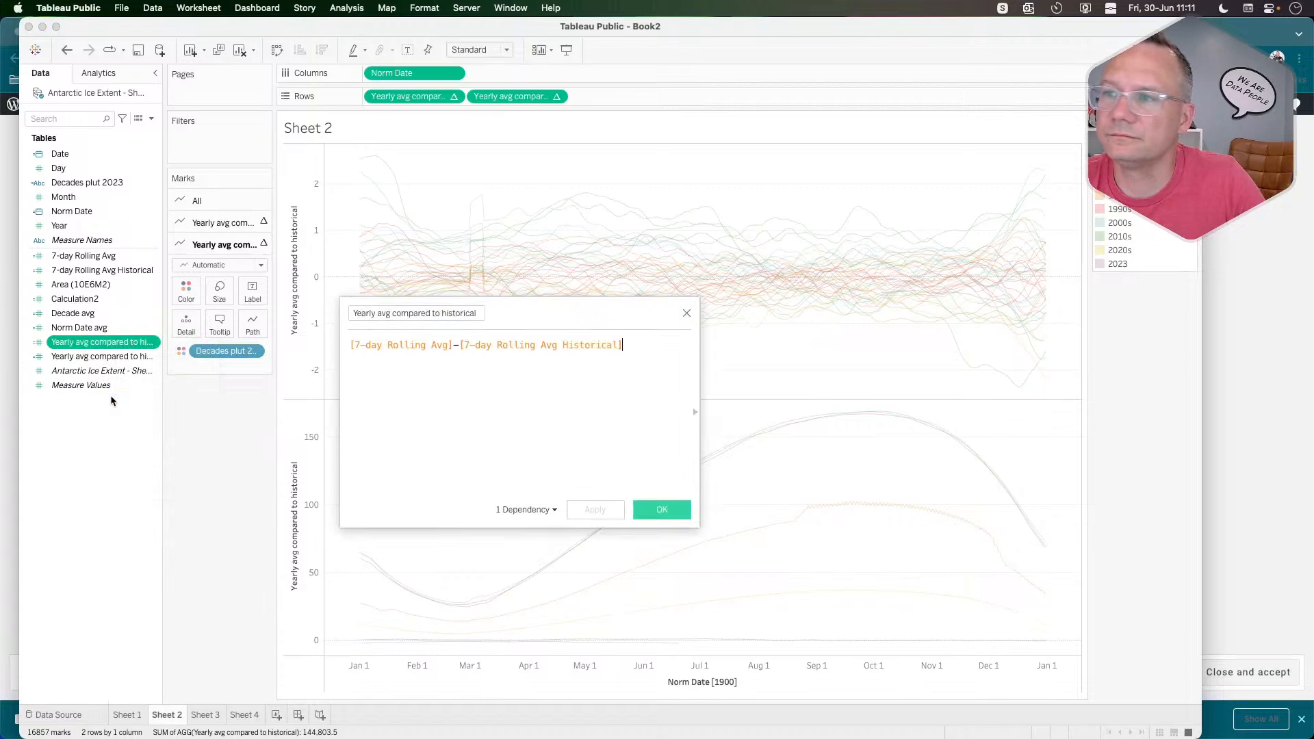
{"action": "left_click", "coordinate": [686, 314]}
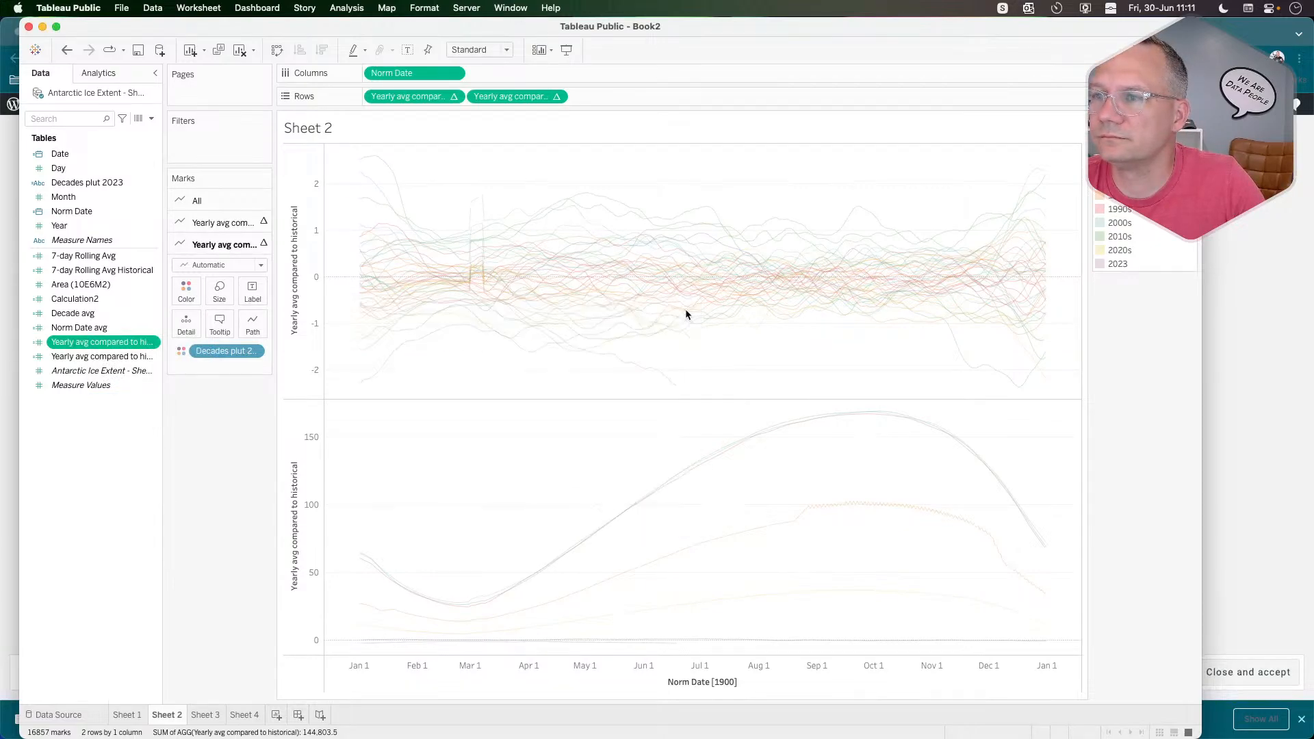
Try computing the second rows field using Decades plut 2023, and set it to compute using Norm Date instead.
{"action": "left_click", "coordinate": [556, 96]}
{"action": "mouse_move", "coordinate": [548, 254]}
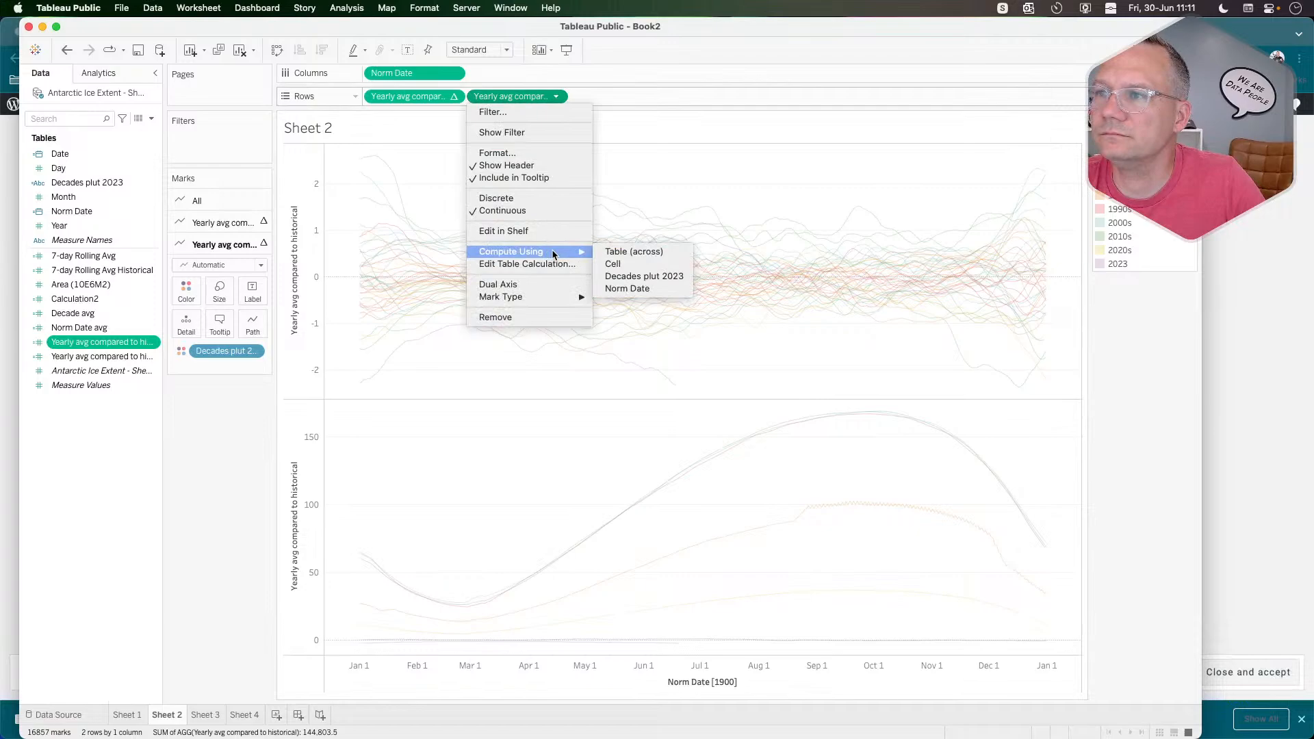
{"action": "left_click", "coordinate": [626, 273]}
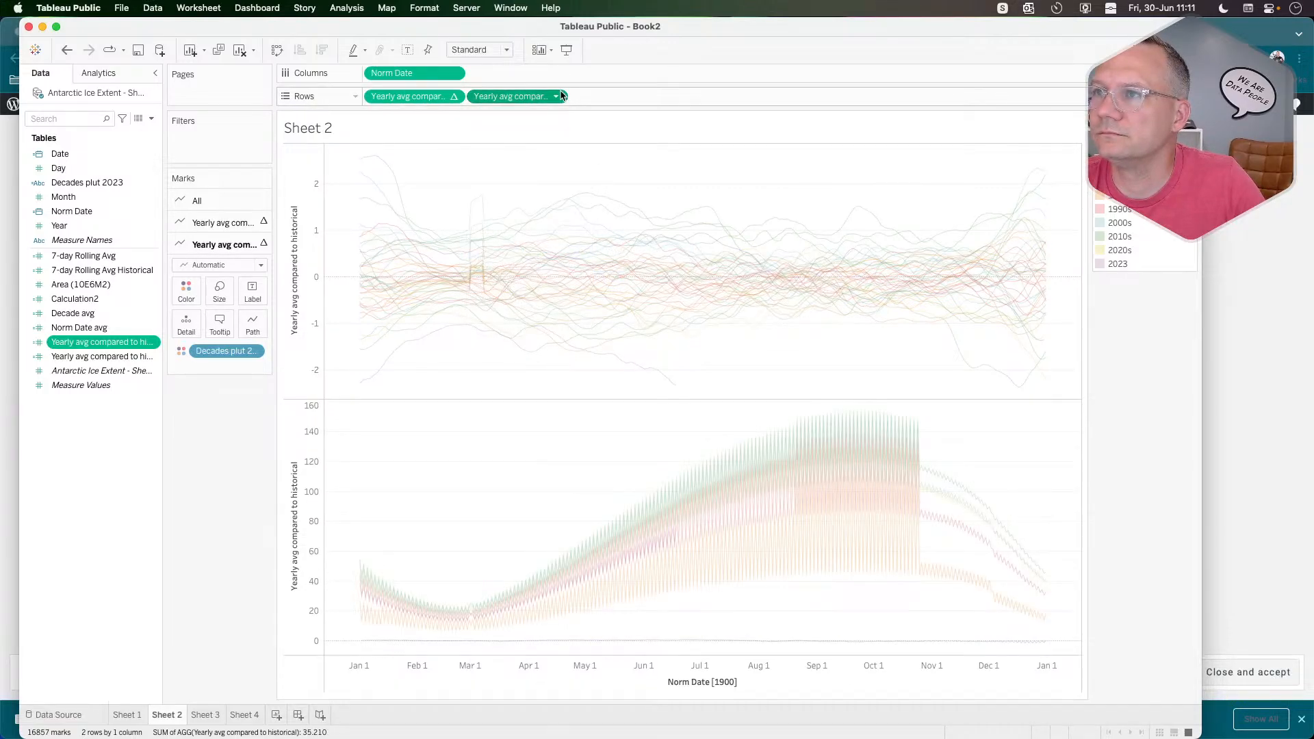
{"action": "left_click", "coordinate": [556, 97]}
{"action": "mouse_move", "coordinate": [547, 252]}
{"action": "left_click", "coordinate": [623, 288]}
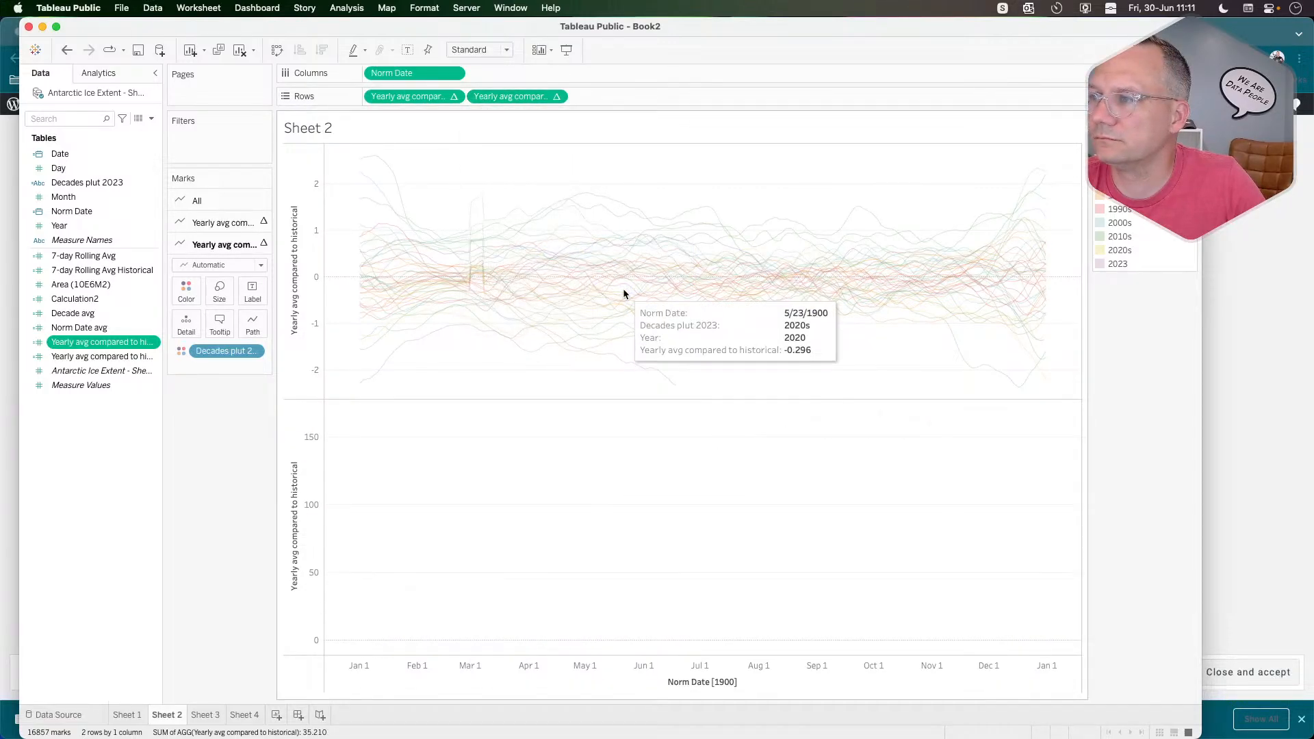
{"action": "mouse_move", "coordinate": [650, 505]}
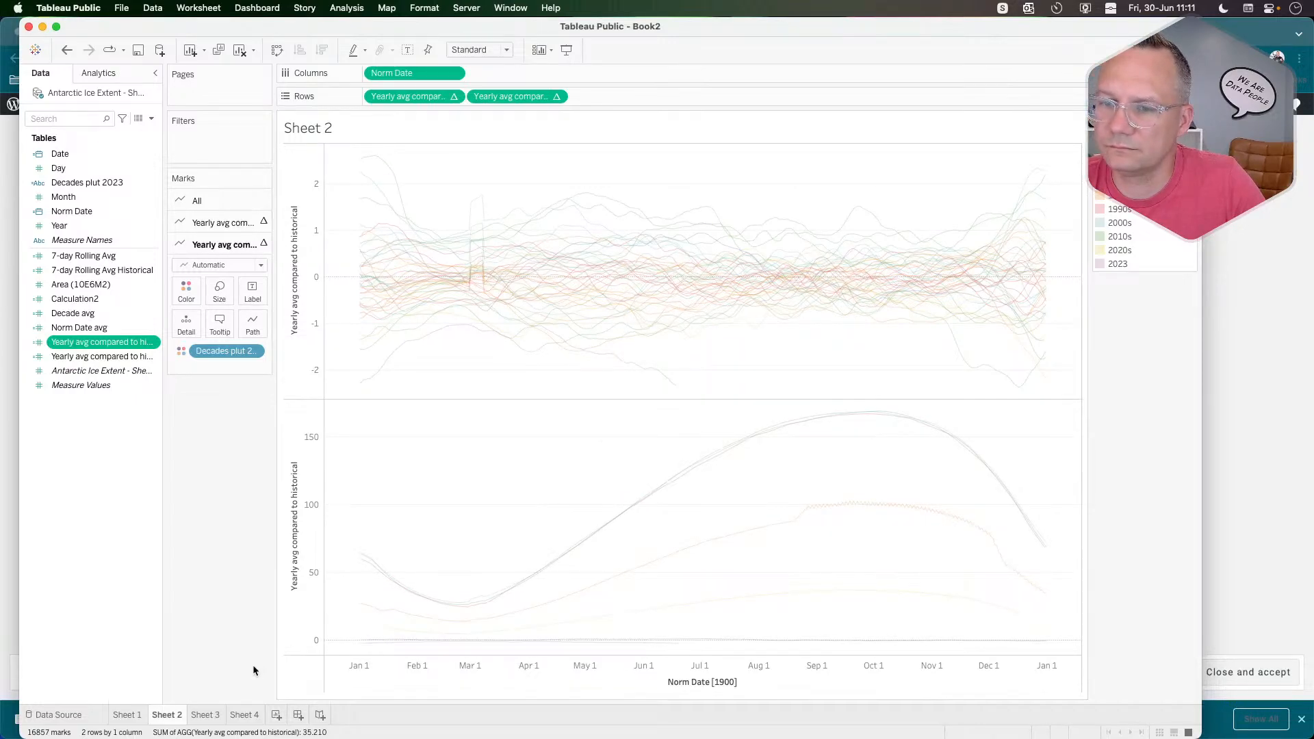
On Sheet 3, set Yearly avg compared to historical (copy) to compute using Norm Date.
{"action": "left_click", "coordinate": [205, 715]}
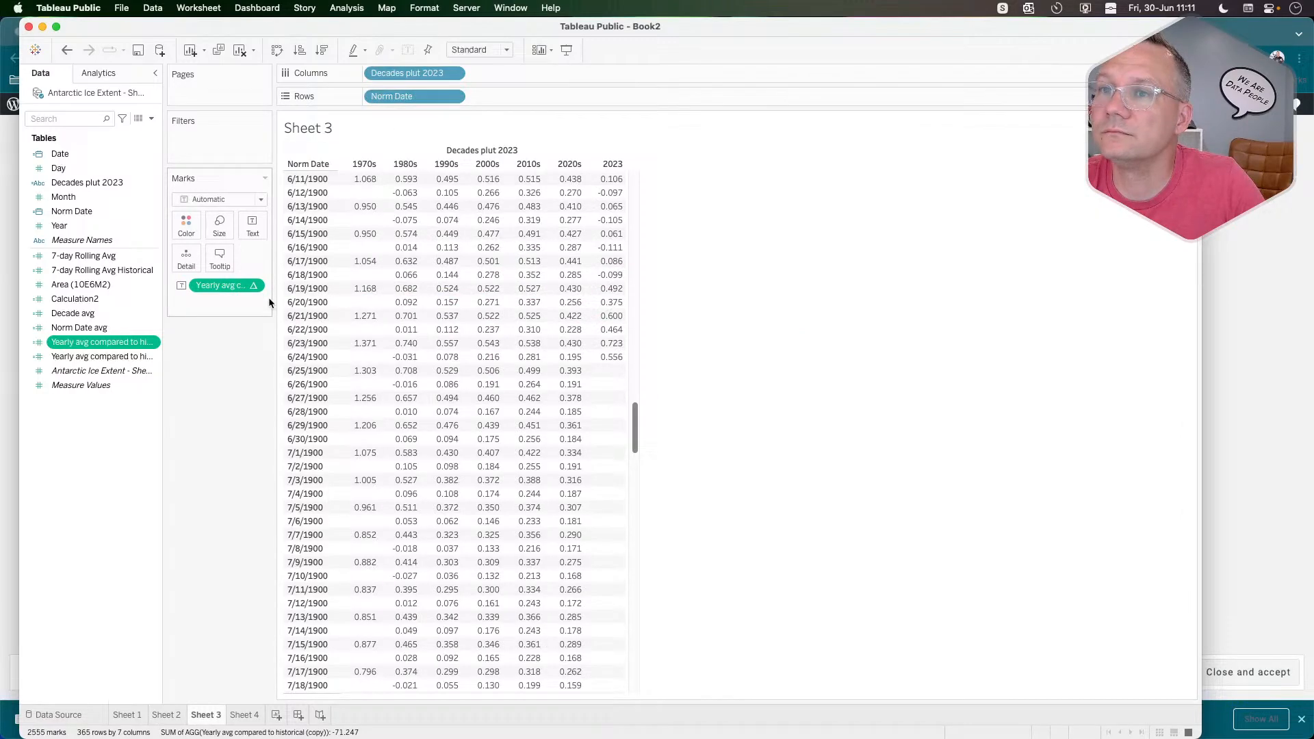
{"action": "left_click", "coordinate": [251, 286]}
{"action": "mouse_move", "coordinate": [259, 428]}
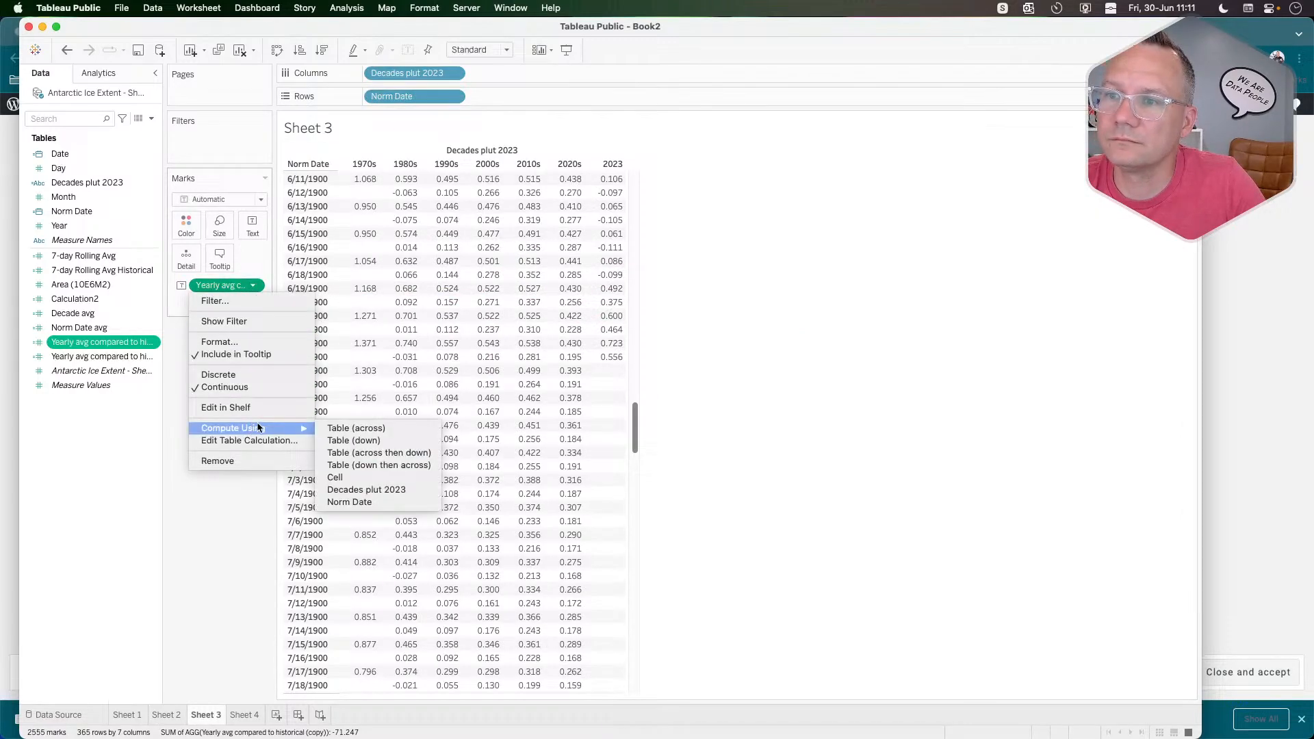
{"action": "left_click", "coordinate": [351, 500]}
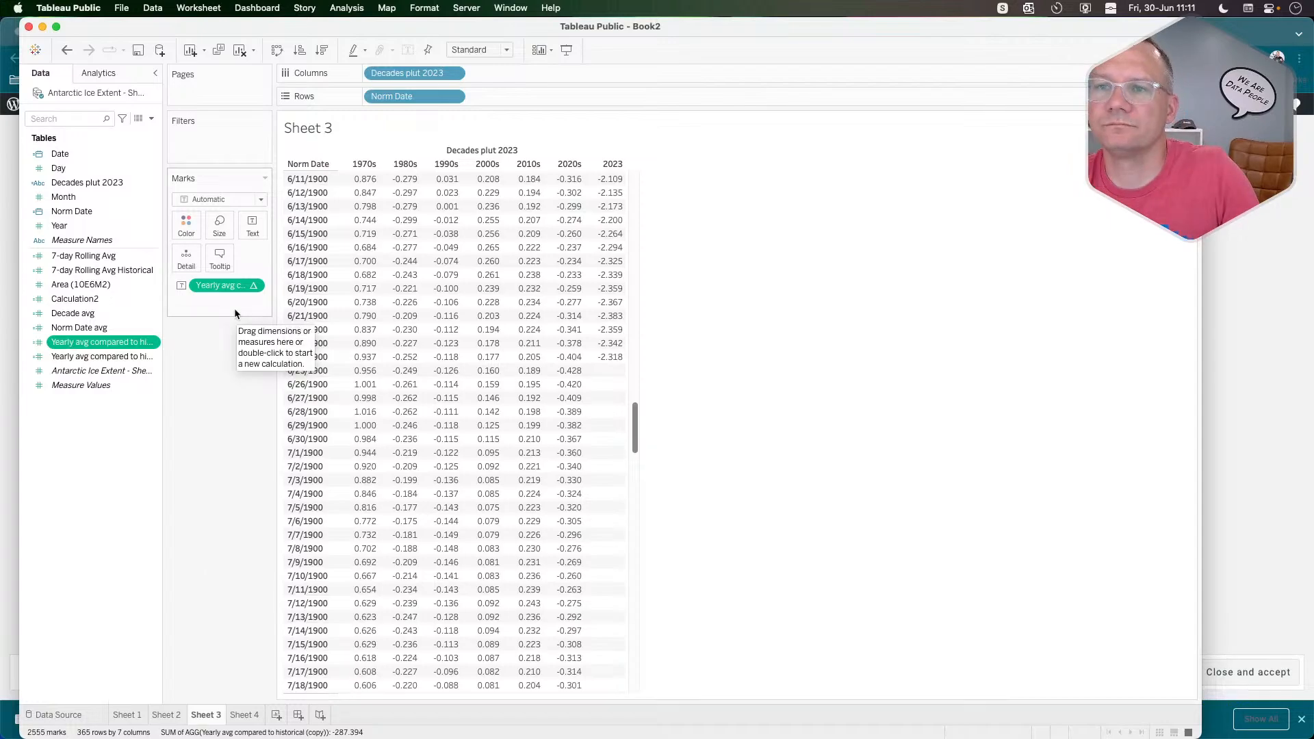
Look through Sheets 3 and 4, return to Sheet 2, and compare its two-row chart with the post's example in Chrome.
{"action": "left_click", "coordinate": [168, 716]}
{"action": "left_click", "coordinate": [198, 719]}
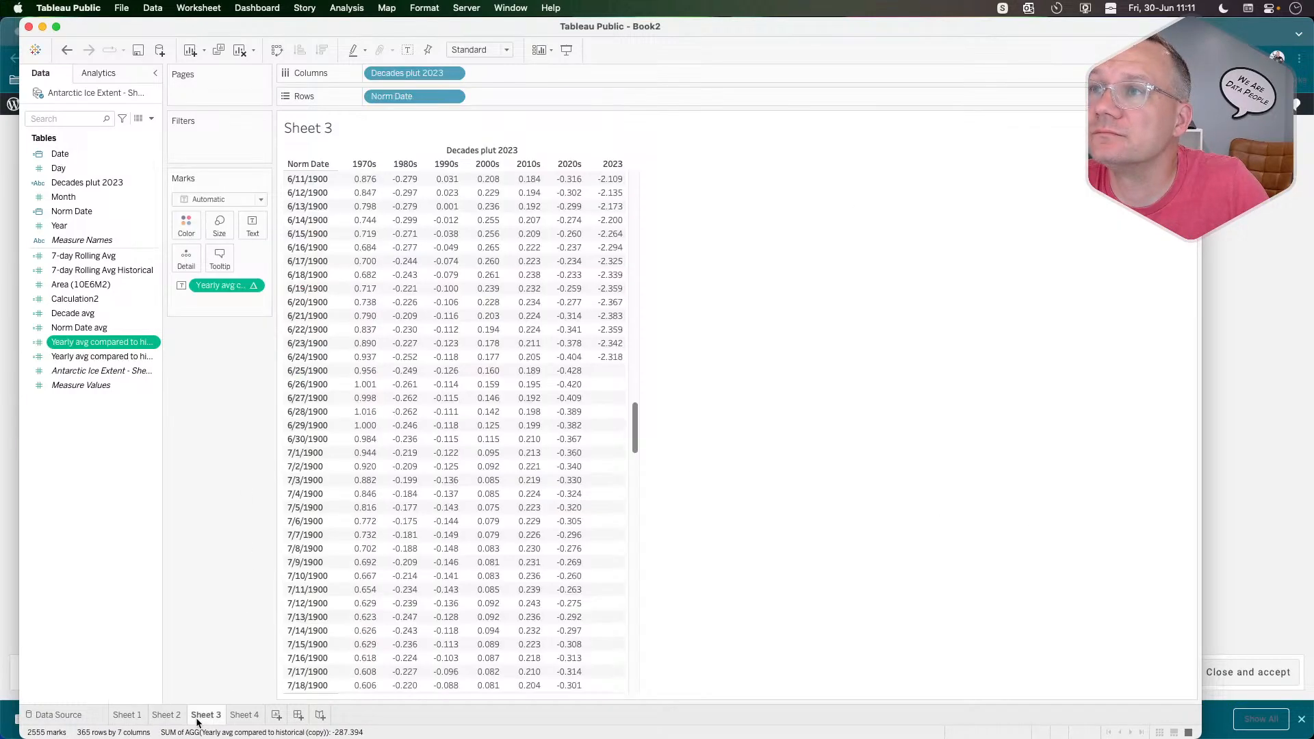
{"action": "left_click", "coordinate": [244, 715]}
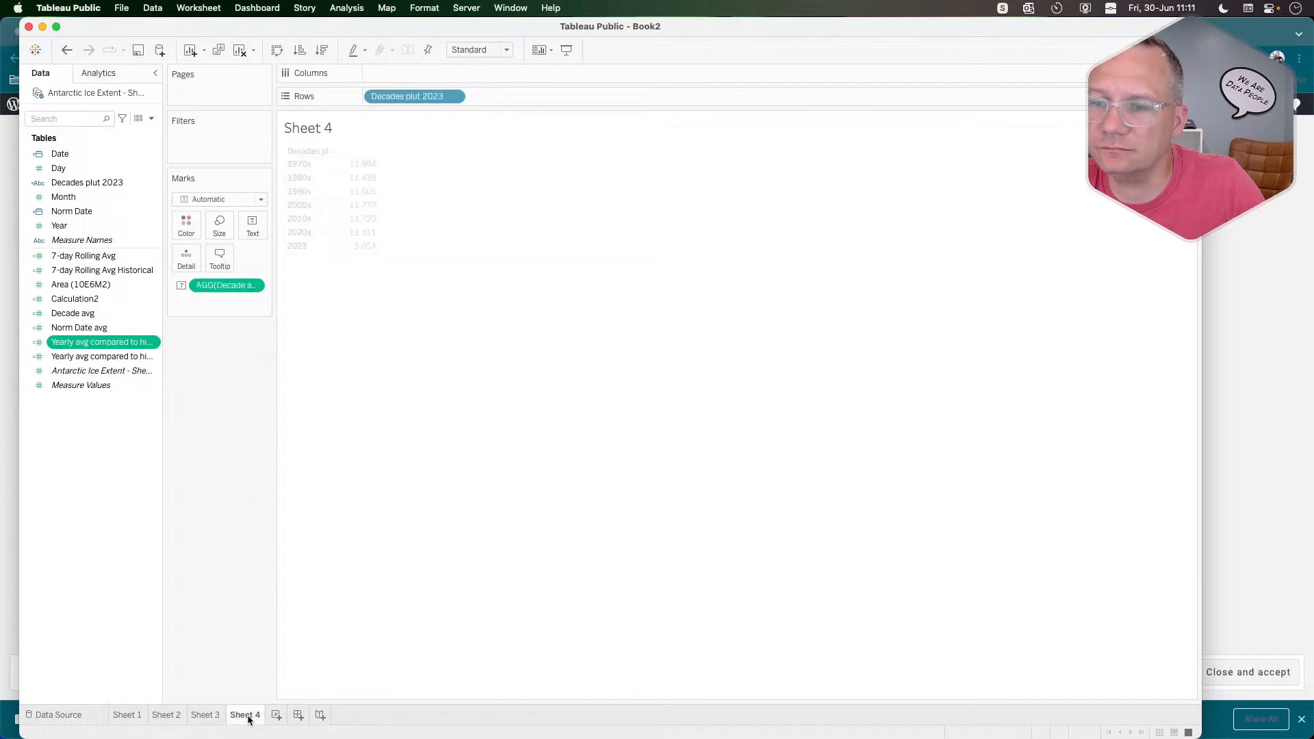
{"action": "left_click", "coordinate": [166, 715]}
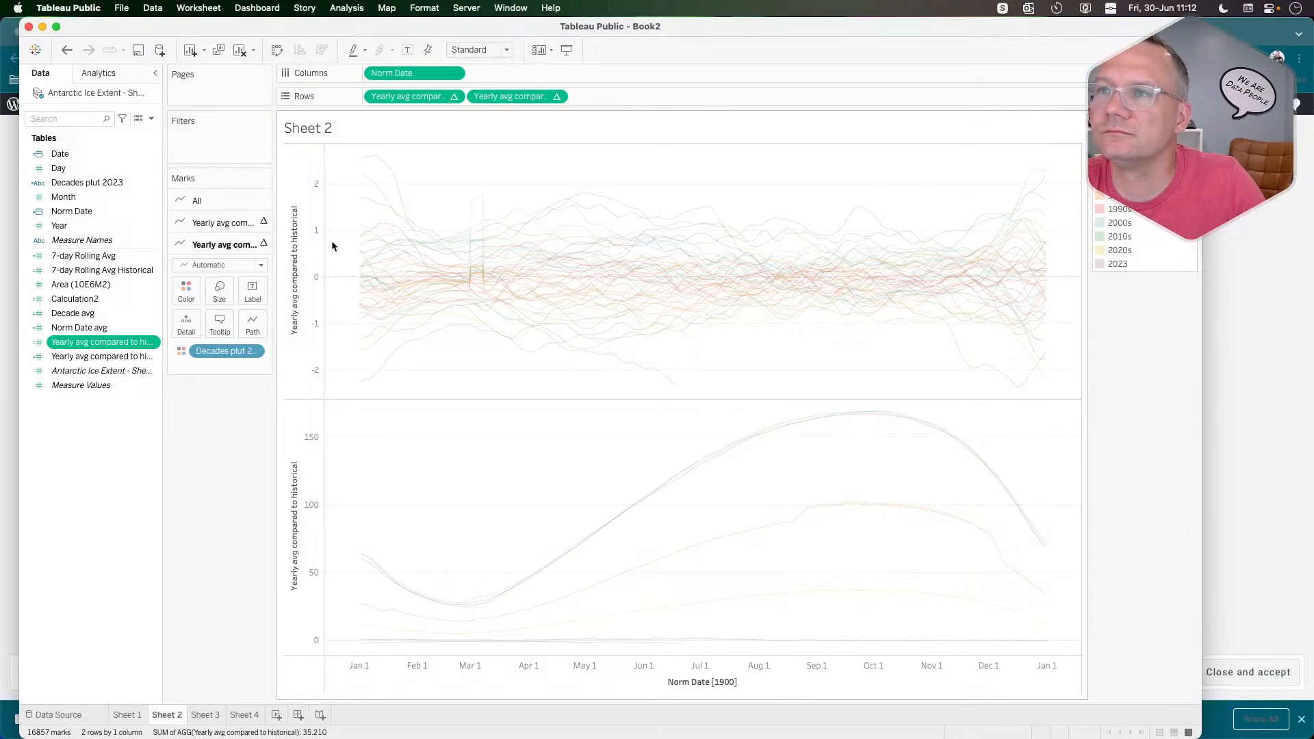
{"action": "key", "text": "super+Tab"}
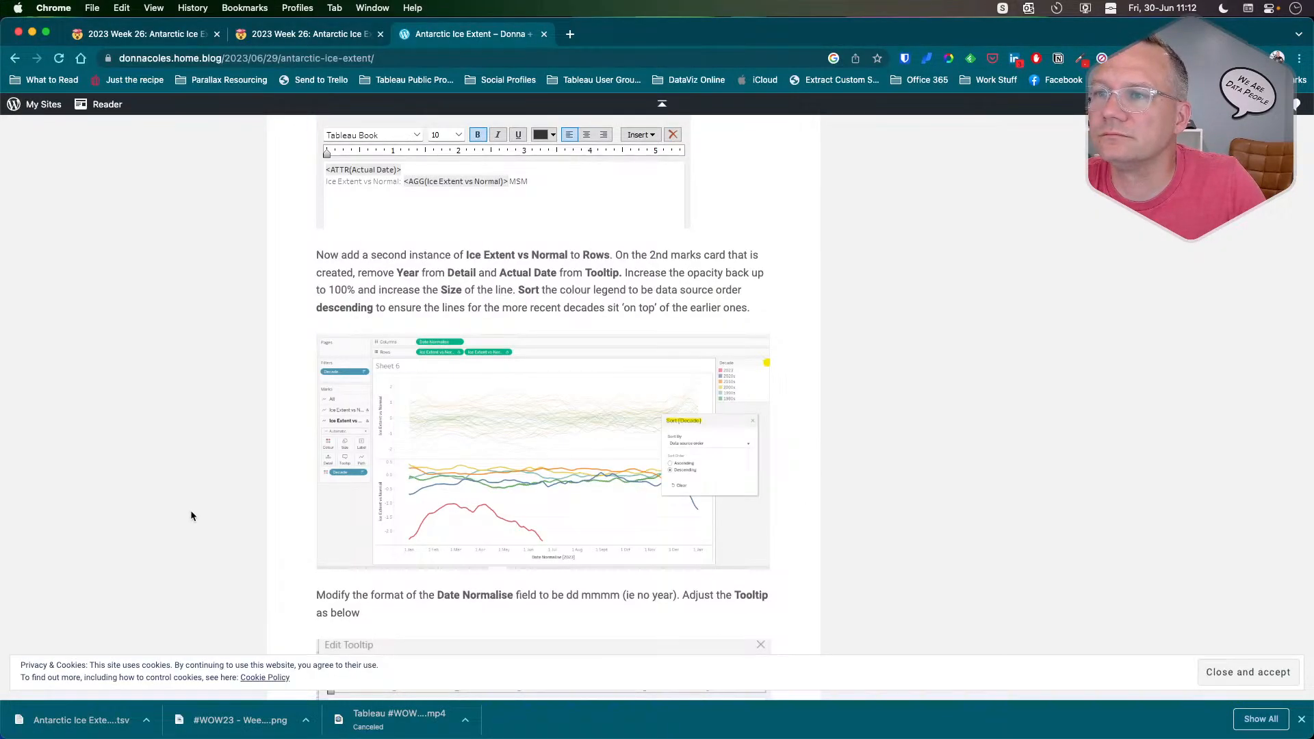
{"action": "key", "text": "super+Tab"}
{"action": "key", "text": "super+Tab"}
{"action": "key", "text": "super+Tab"}
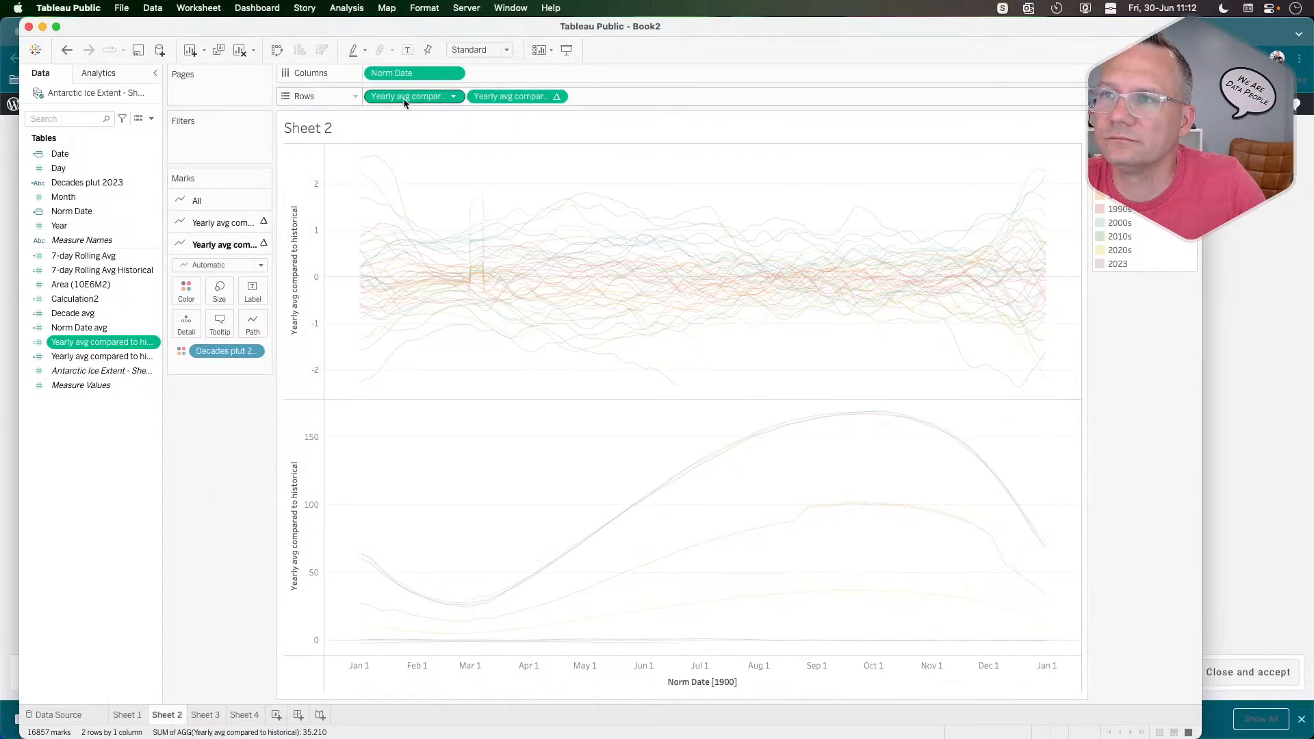
Remove the first Yearly avg compared to historical from Sheet 2's Rows and check the remaining field's nested table calculation settings.
{"action": "left_click_drag", "start_coordinate": [408, 96], "coordinate": [215, 475]}
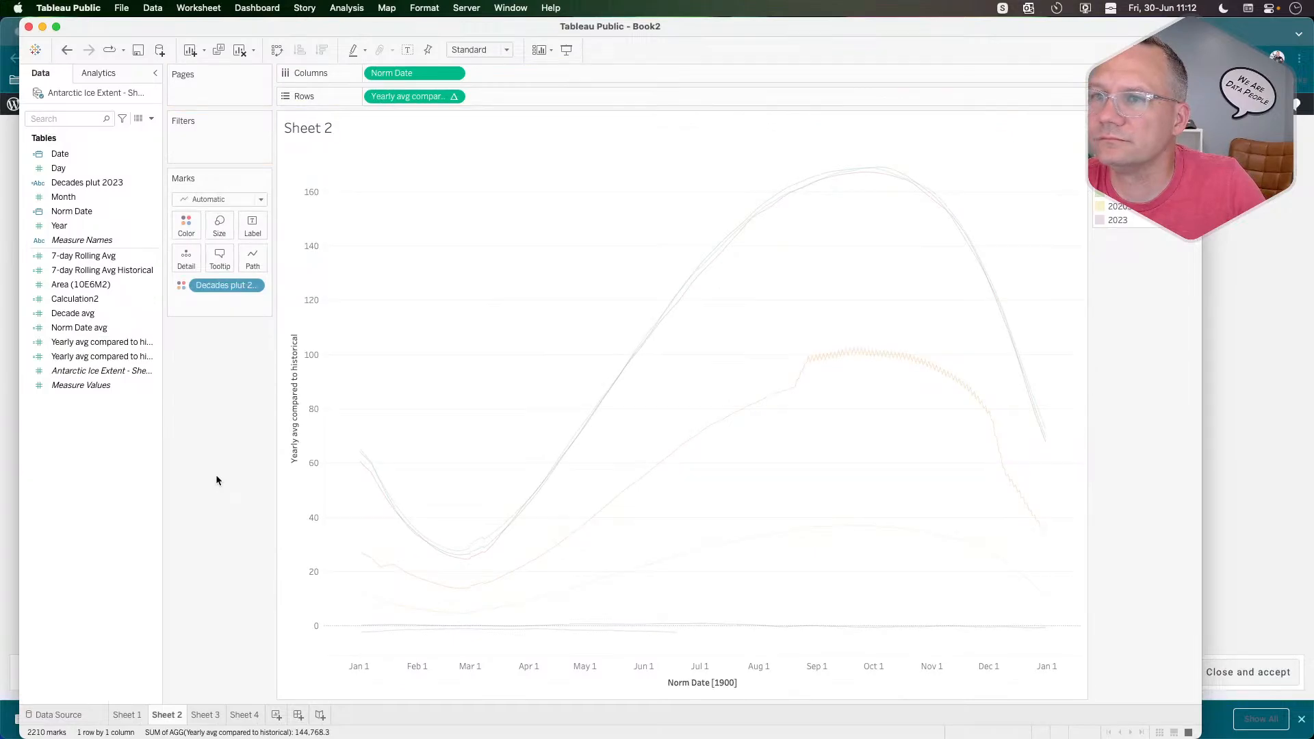
{"action": "left_click", "coordinate": [455, 97]}
{"action": "mouse_move", "coordinate": [454, 251]}
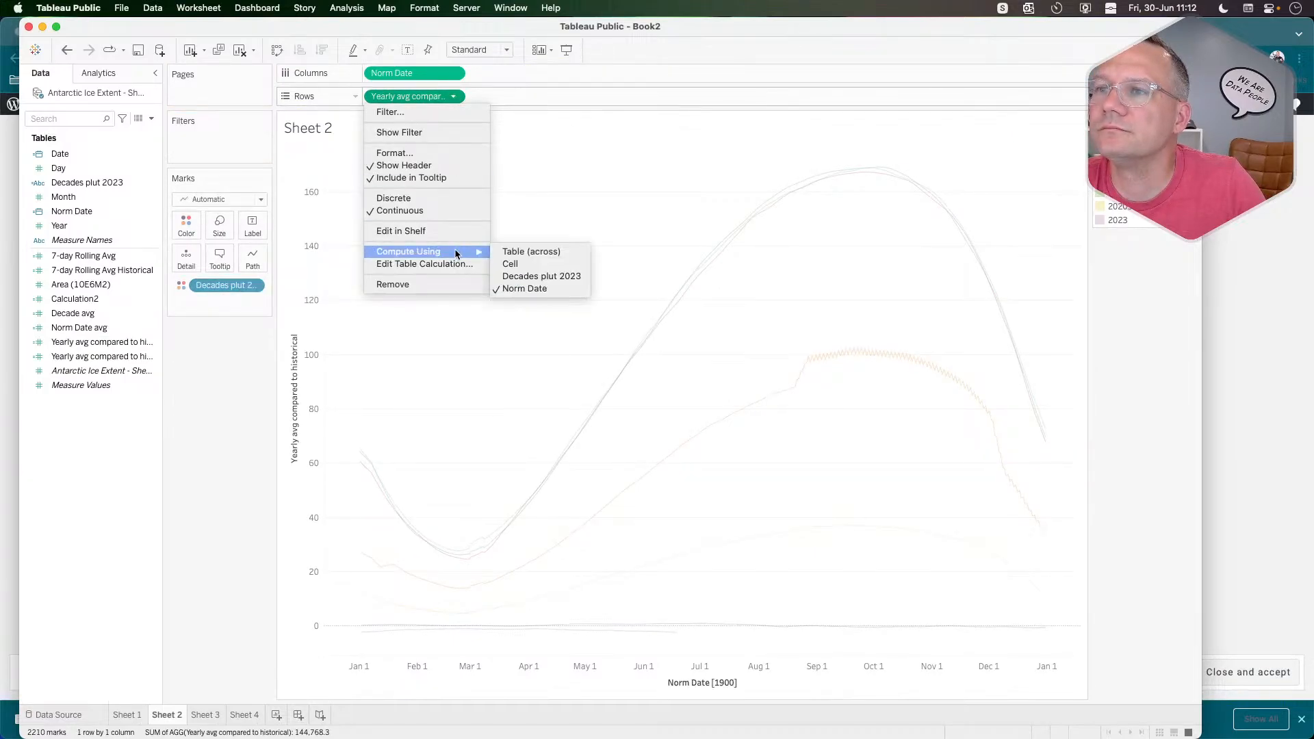
{"action": "left_click", "coordinate": [446, 264]}
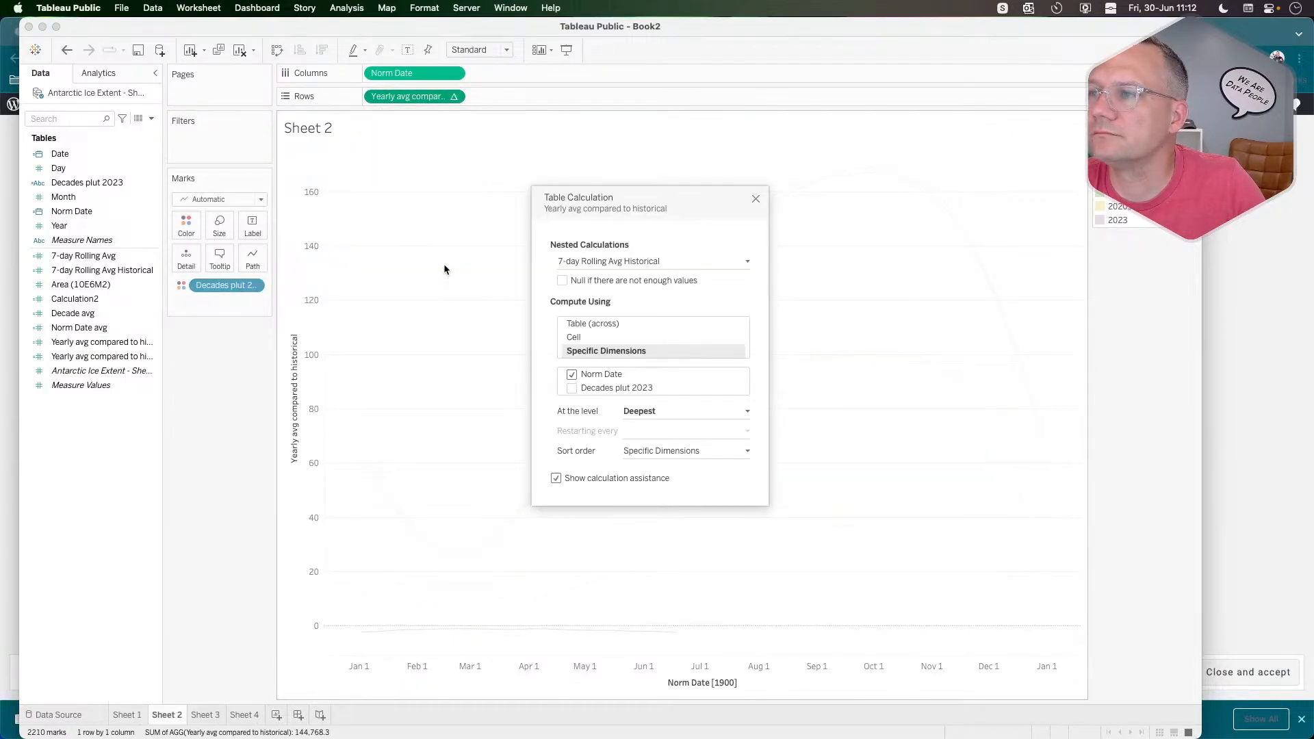
{"action": "left_click", "coordinate": [606, 262]}
{"action": "left_click", "coordinate": [601, 274]}
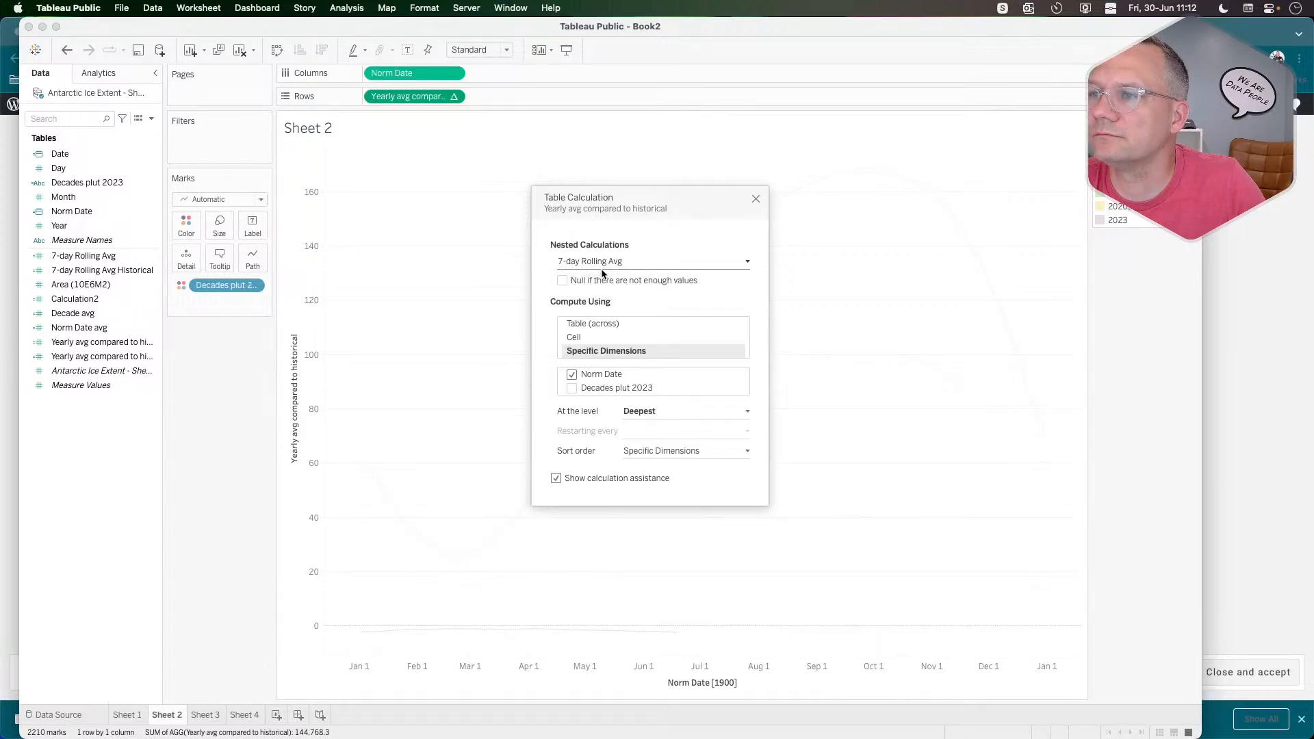
{"action": "left_click", "coordinate": [755, 199]}
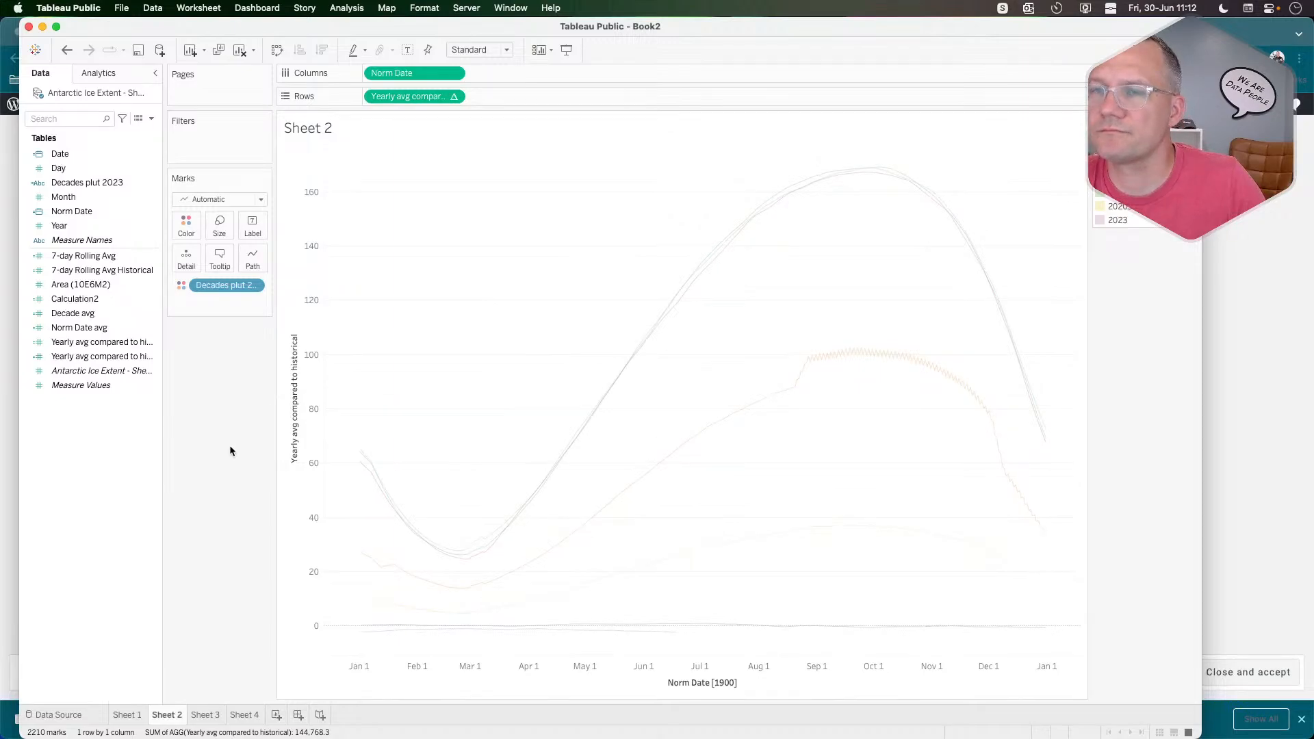
On Sheet 3, try computing Yearly avg compared to historical (copy) using Table (down) and look through the resulting decade values.
{"action": "left_click", "coordinate": [244, 715]}
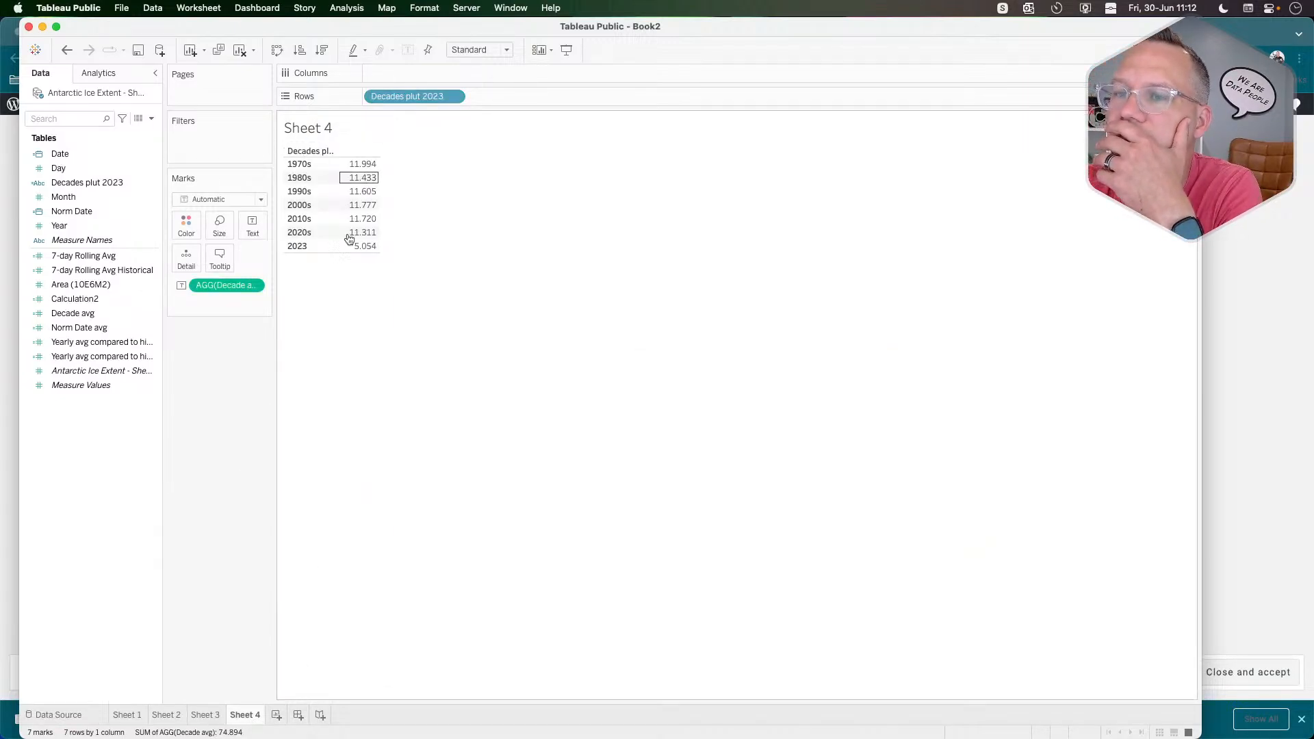
{"action": "left_click", "coordinate": [217, 716]}
{"action": "left_click", "coordinate": [453, 96]}
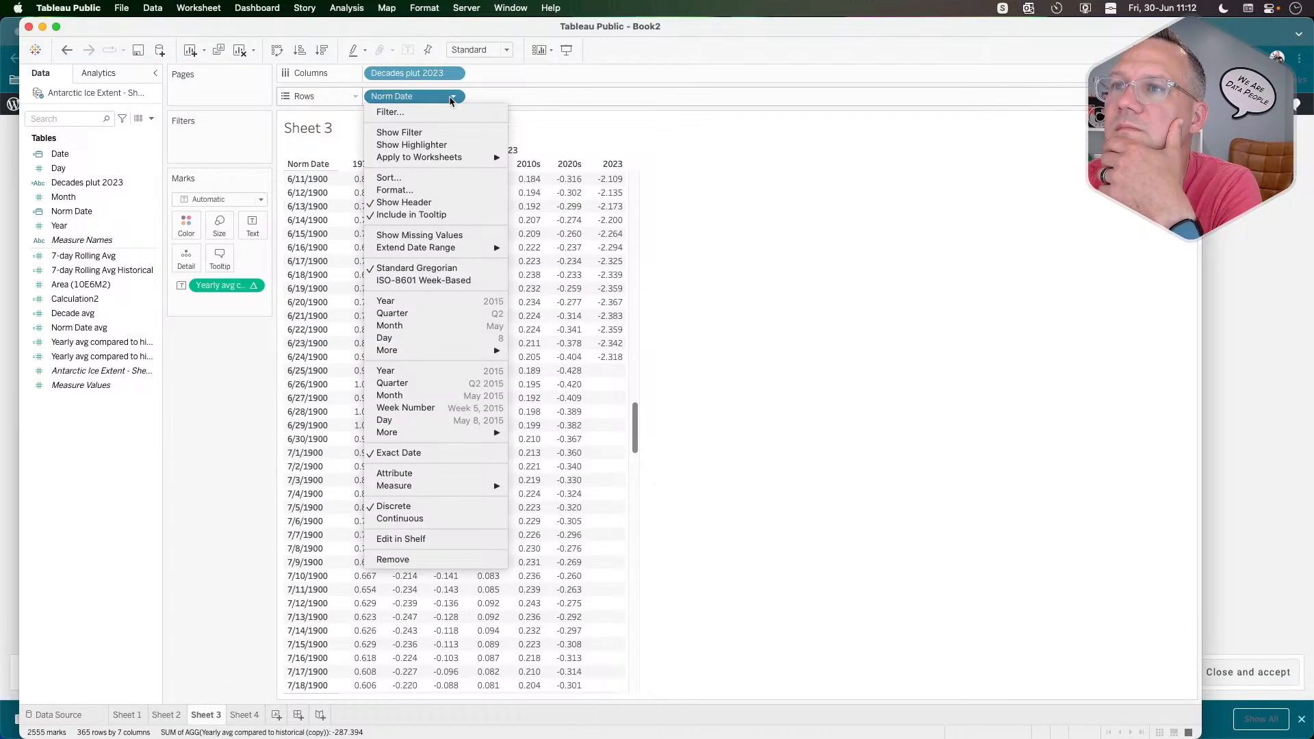
{"action": "left_click", "coordinate": [255, 318]}
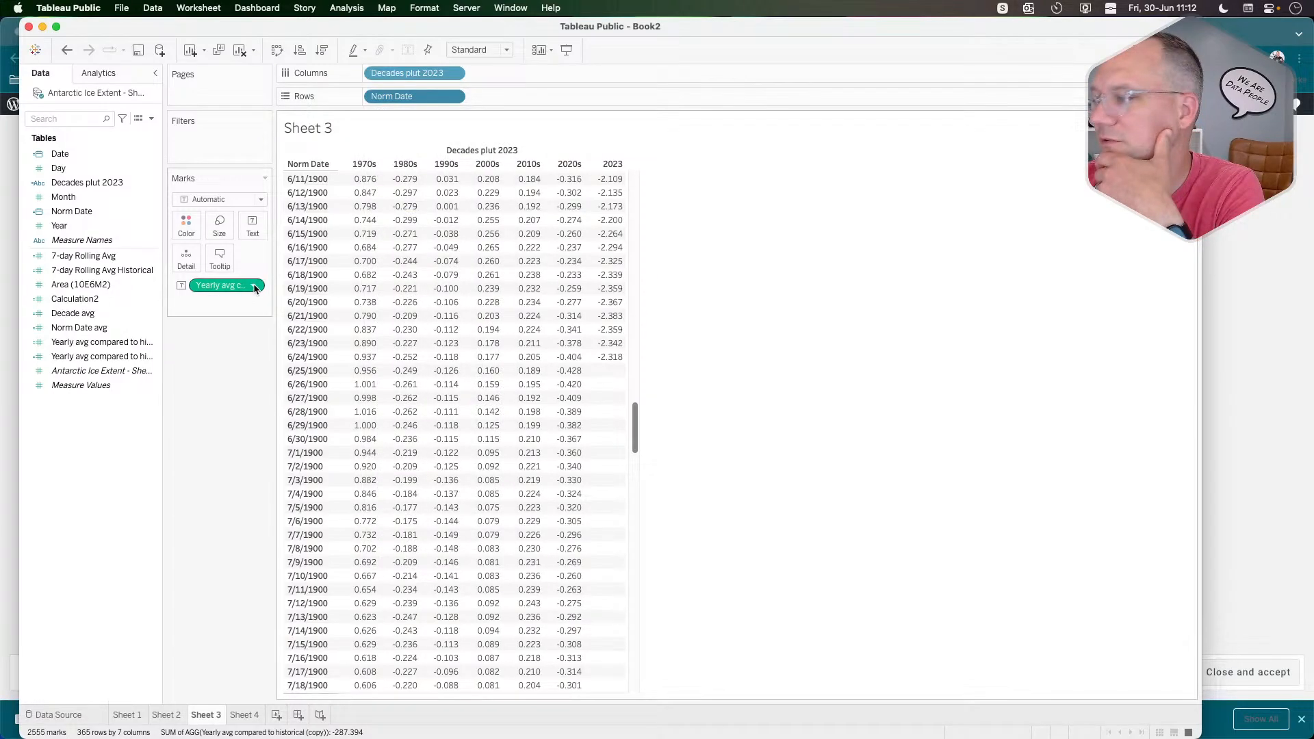
{"action": "left_click", "coordinate": [255, 287]}
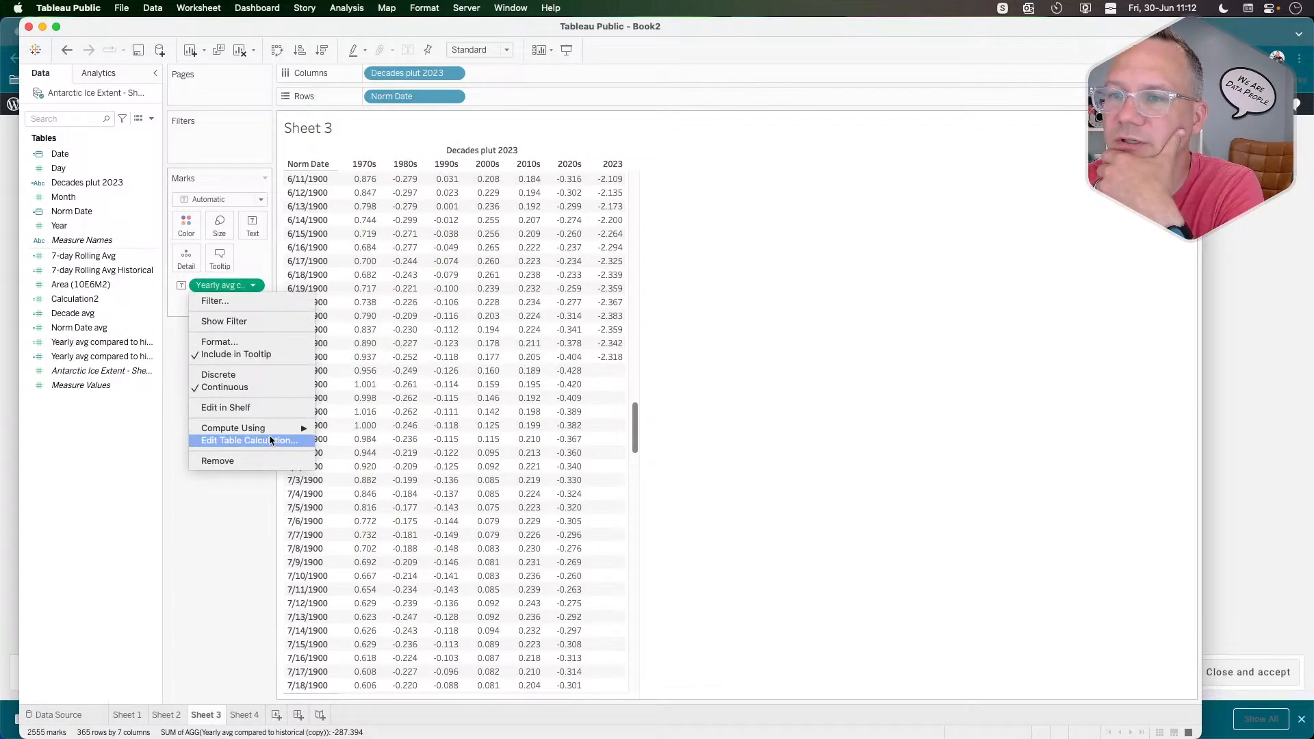
{"action": "mouse_move", "coordinate": [270, 431]}
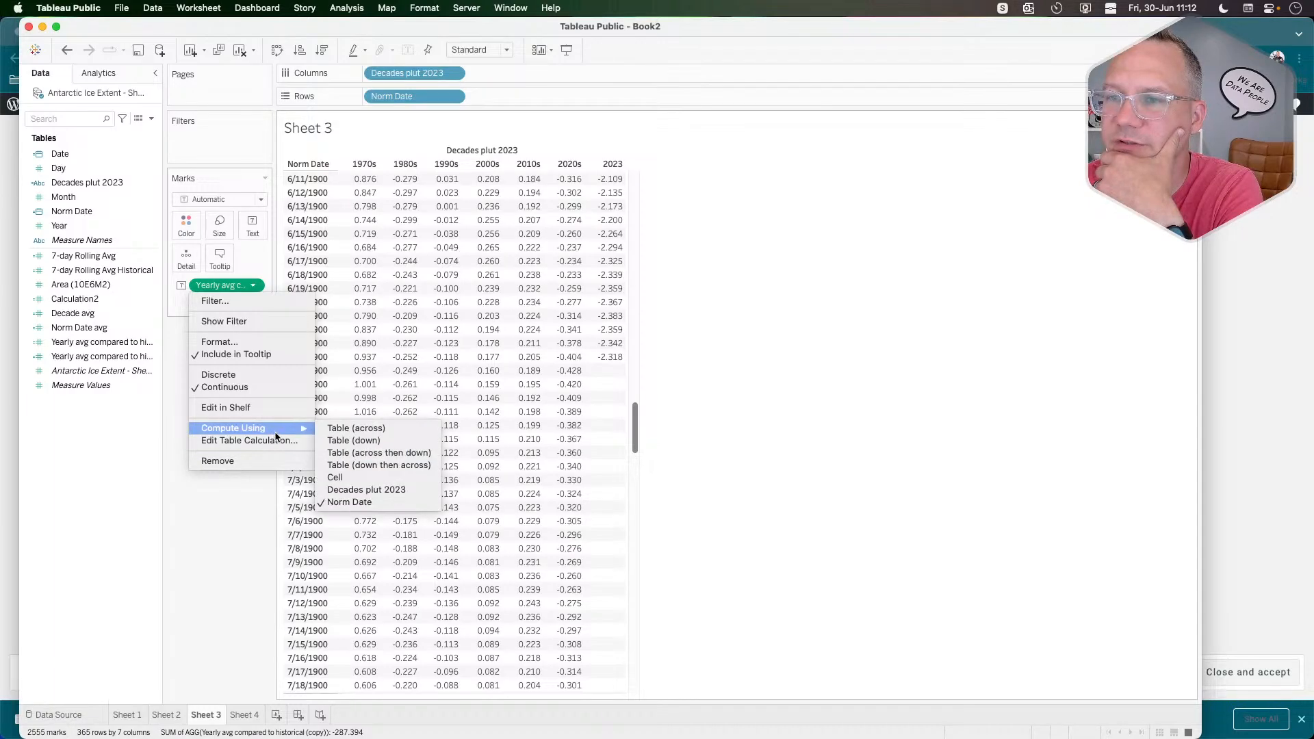
{"action": "left_click", "coordinate": [339, 438]}
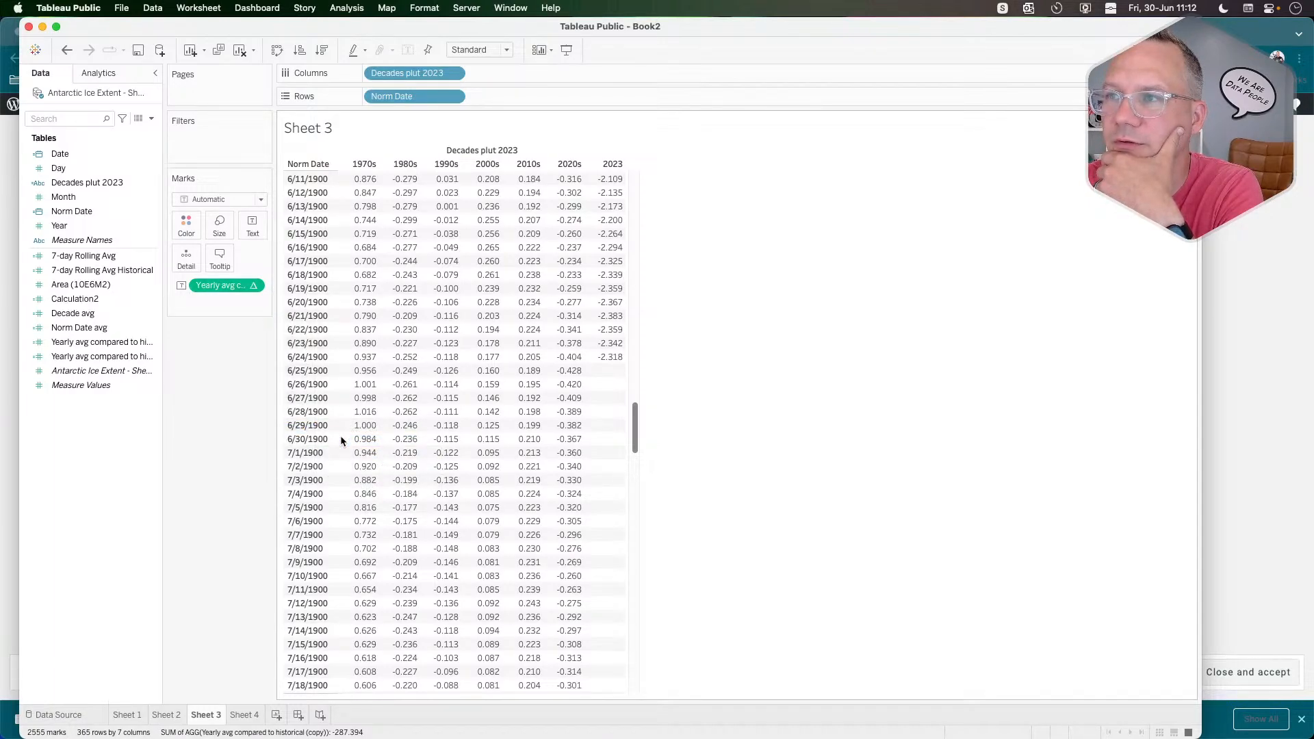
{"action": "left_click", "coordinate": [255, 287]}
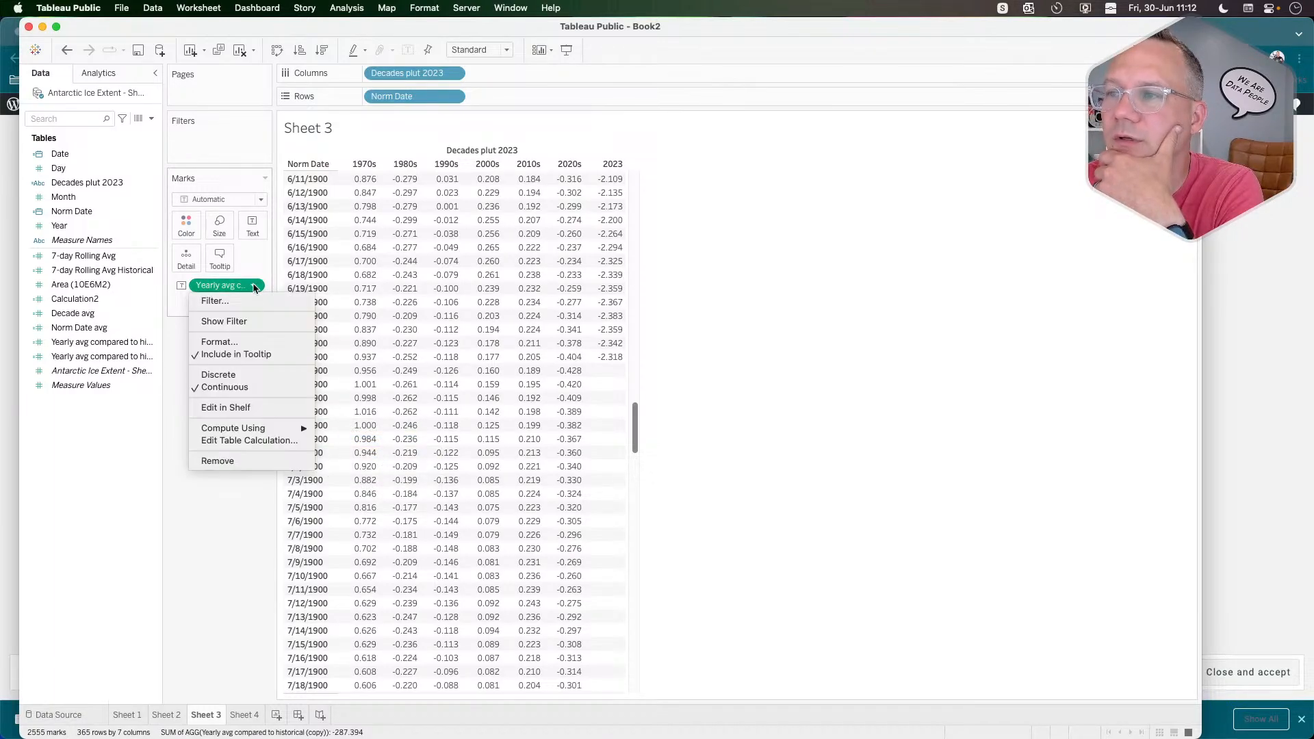
{"action": "left_click", "coordinate": [218, 553]}
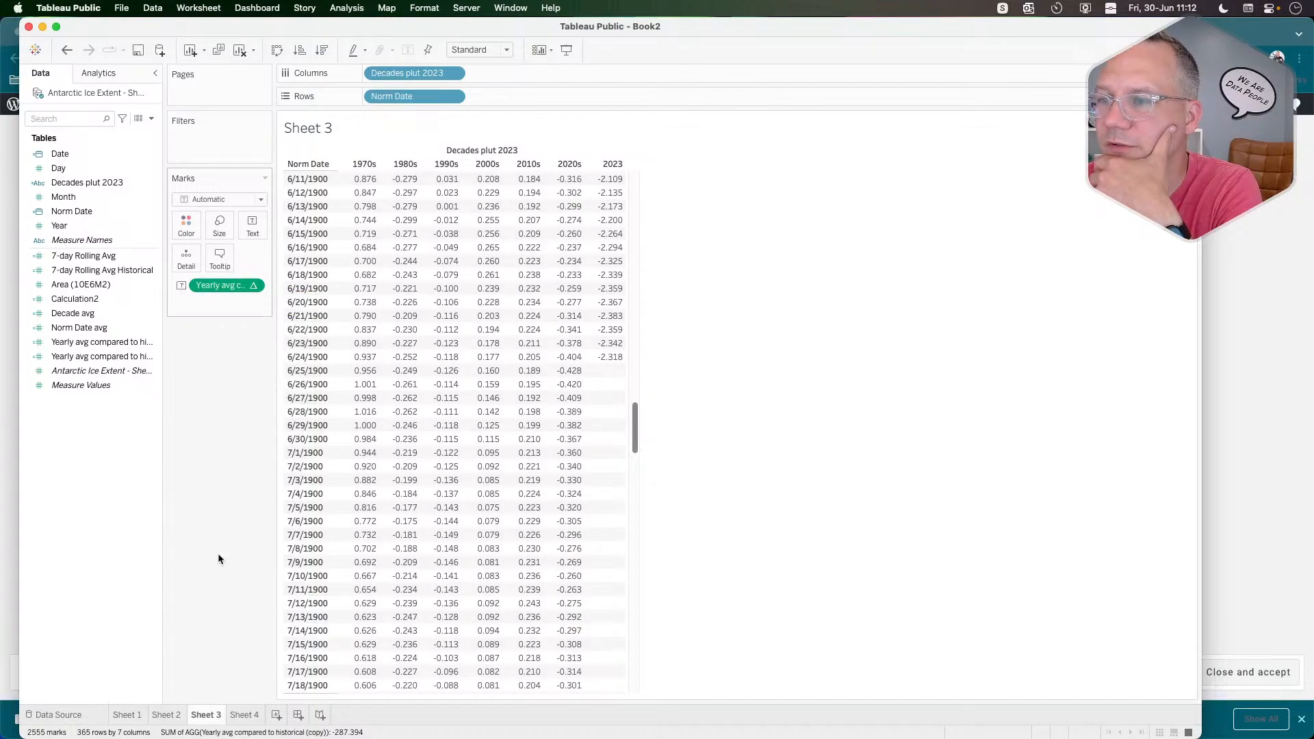
{"action": "scroll", "coordinate": [533, 631], "scroll_direction": "down", "scroll_amount": 10}
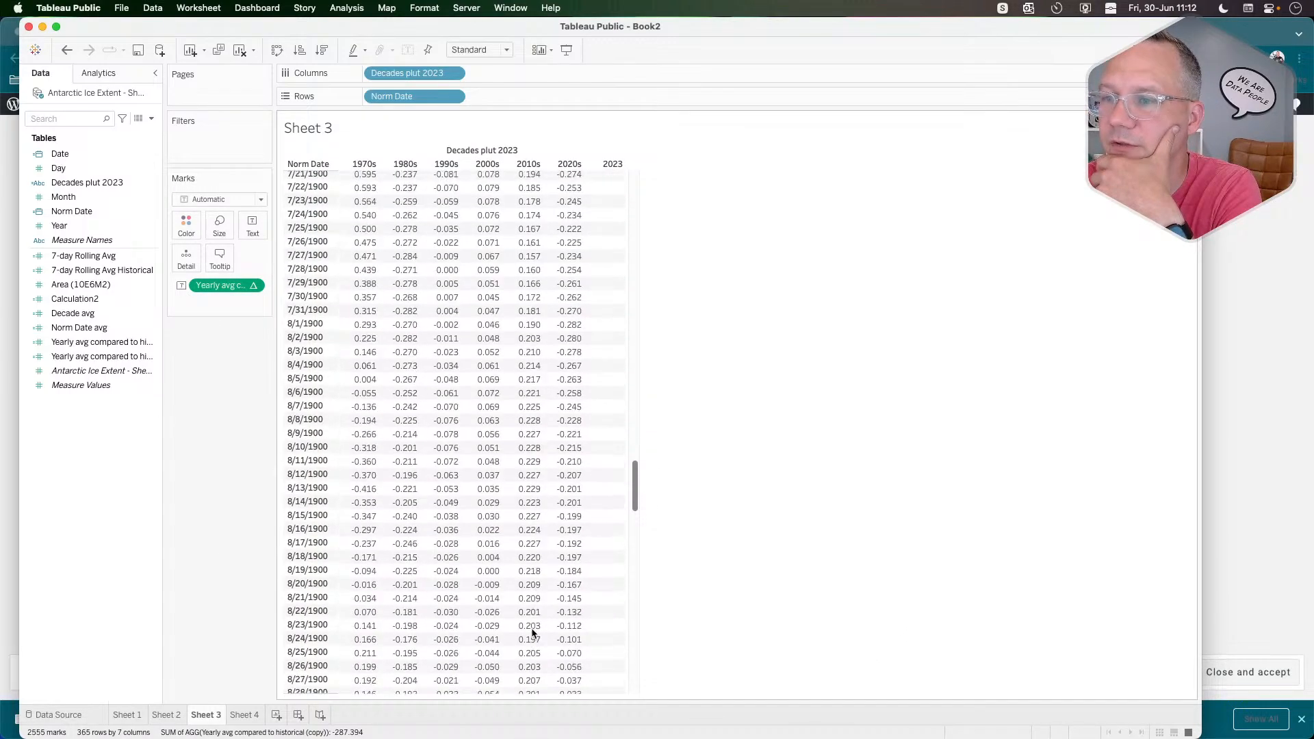
{"action": "scroll", "coordinate": [533, 633], "scroll_direction": "up", "scroll_amount": 12}
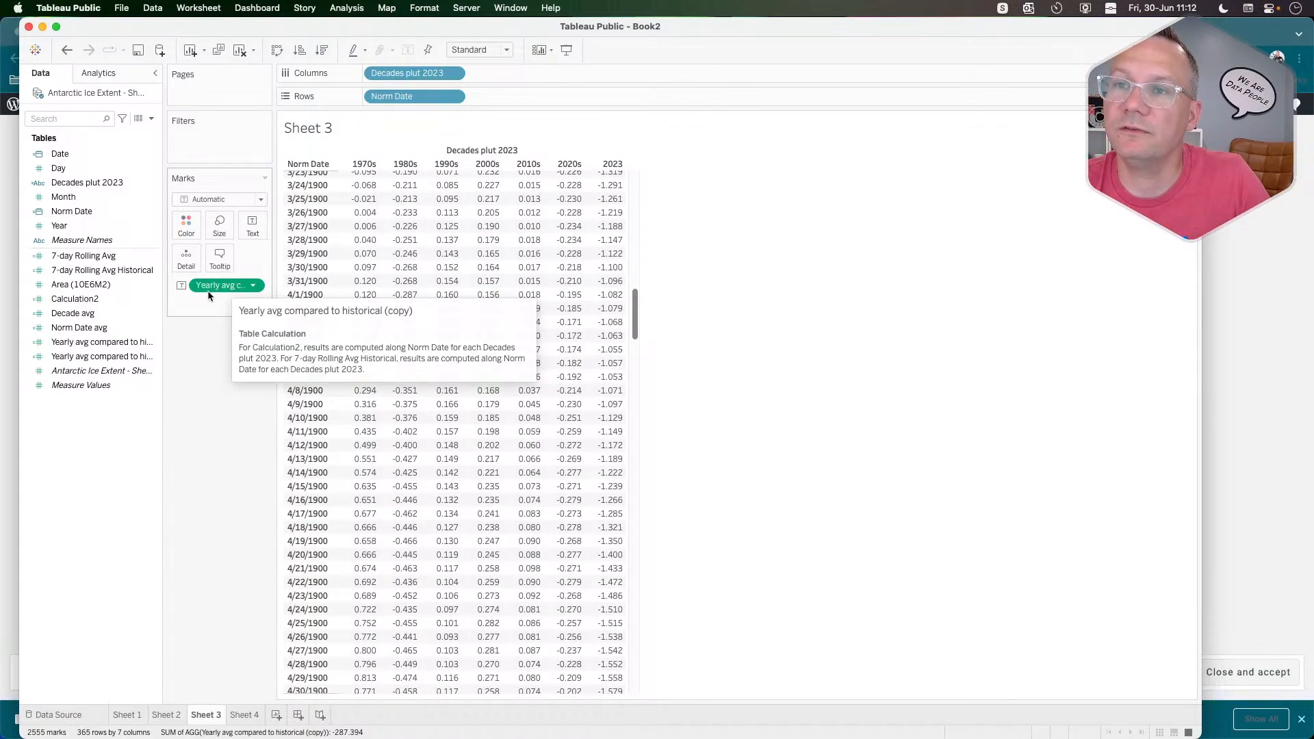
Turn Sheet 3 into a line chart with Yearly avg compared to historical (copy) on Rows, continuous Norm Date on Columns and Decades plut 2023 on Color.
{"action": "left_click_drag", "start_coordinate": [212, 293], "coordinate": [504, 96]}
{"action": "left_click_drag", "start_coordinate": [421, 75], "coordinate": [187, 226]}
{"action": "left_click_drag", "start_coordinate": [404, 97], "coordinate": [405, 73]}
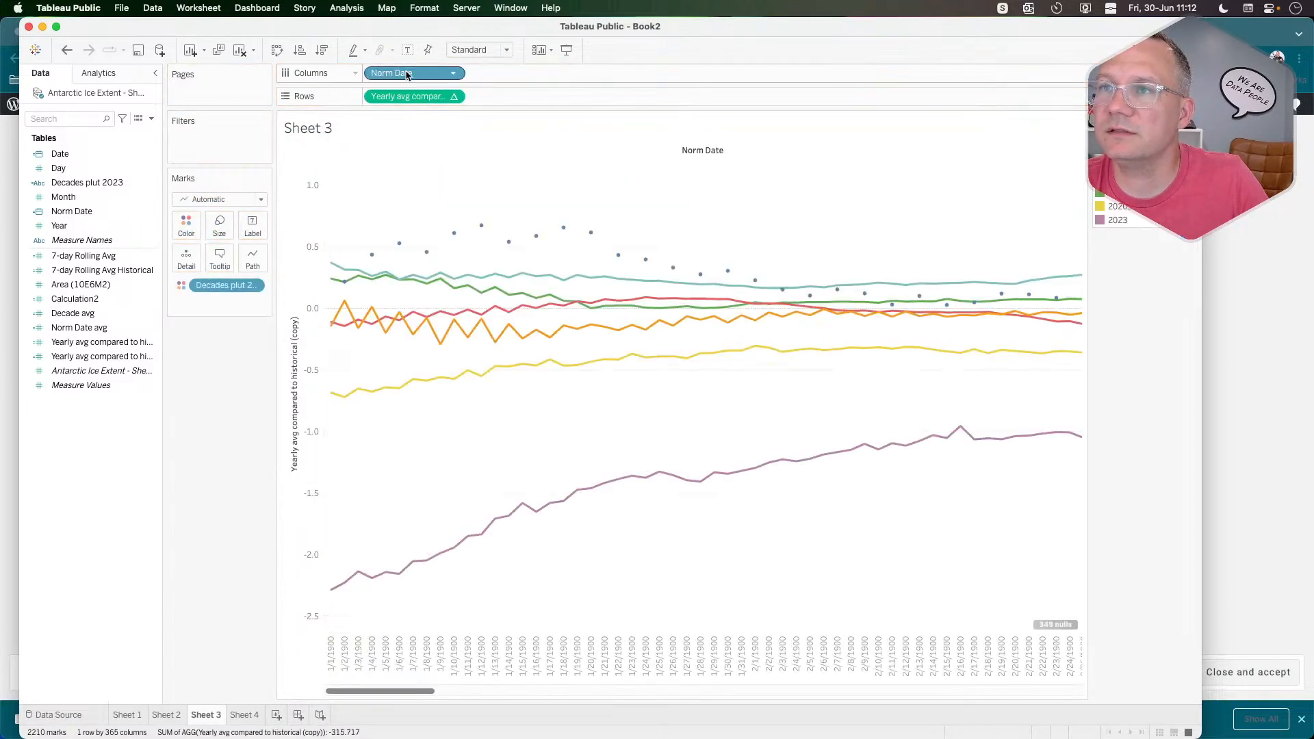
{"action": "left_click", "coordinate": [452, 72]}
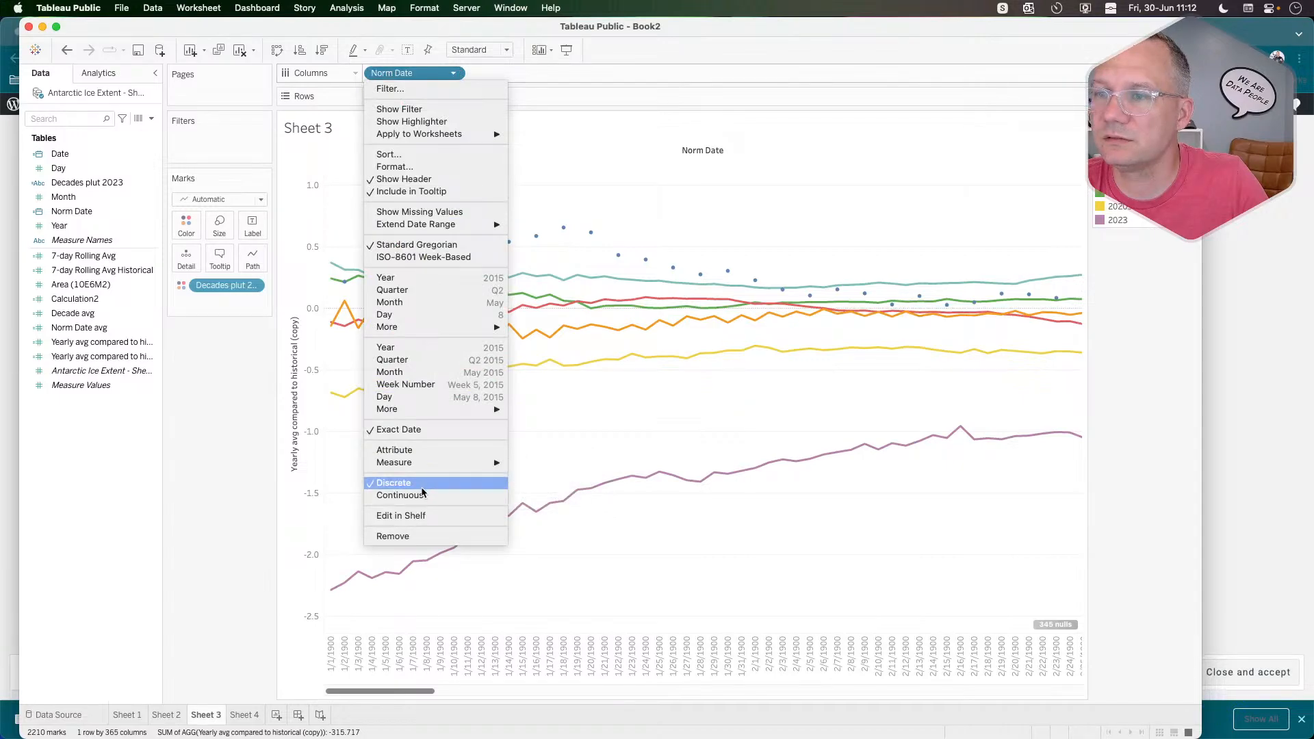
{"action": "left_click", "coordinate": [419, 495]}
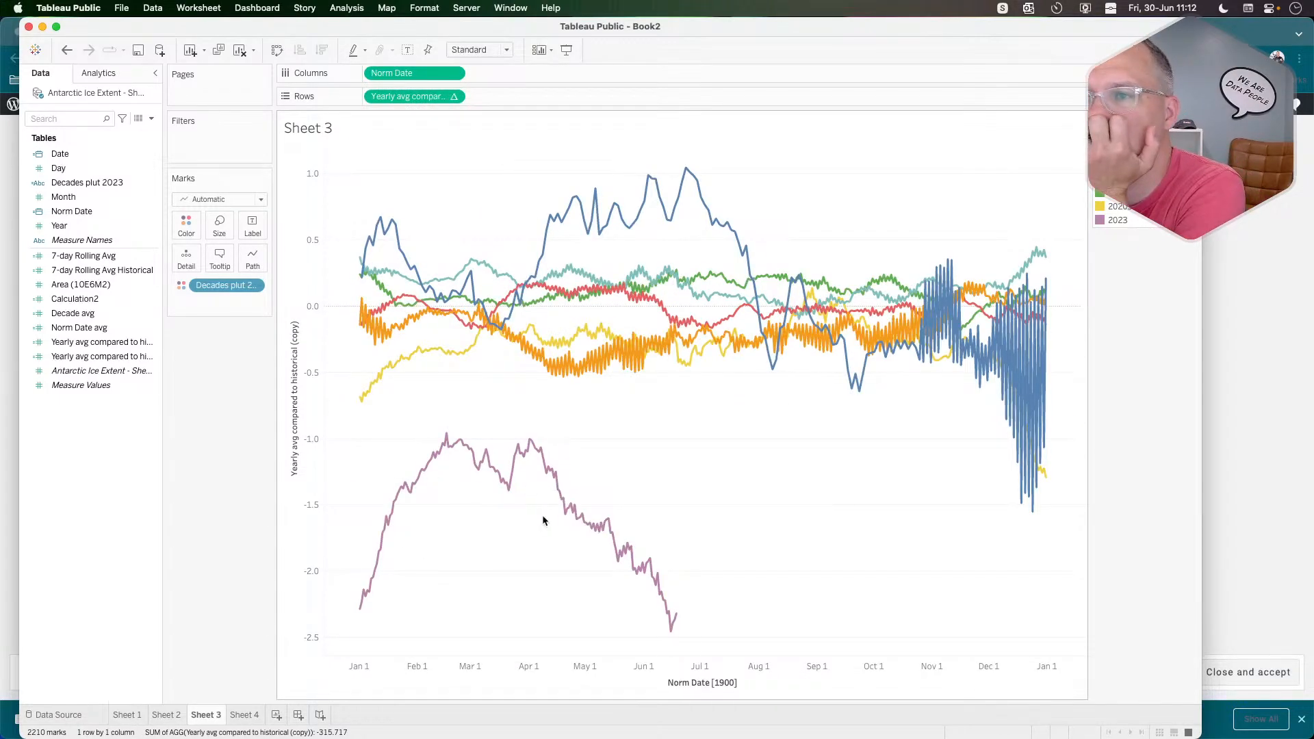
Set the Yearly avg compared to historical (copy) field on Rows to compute using Norm Date.
{"action": "left_click", "coordinate": [453, 96]}
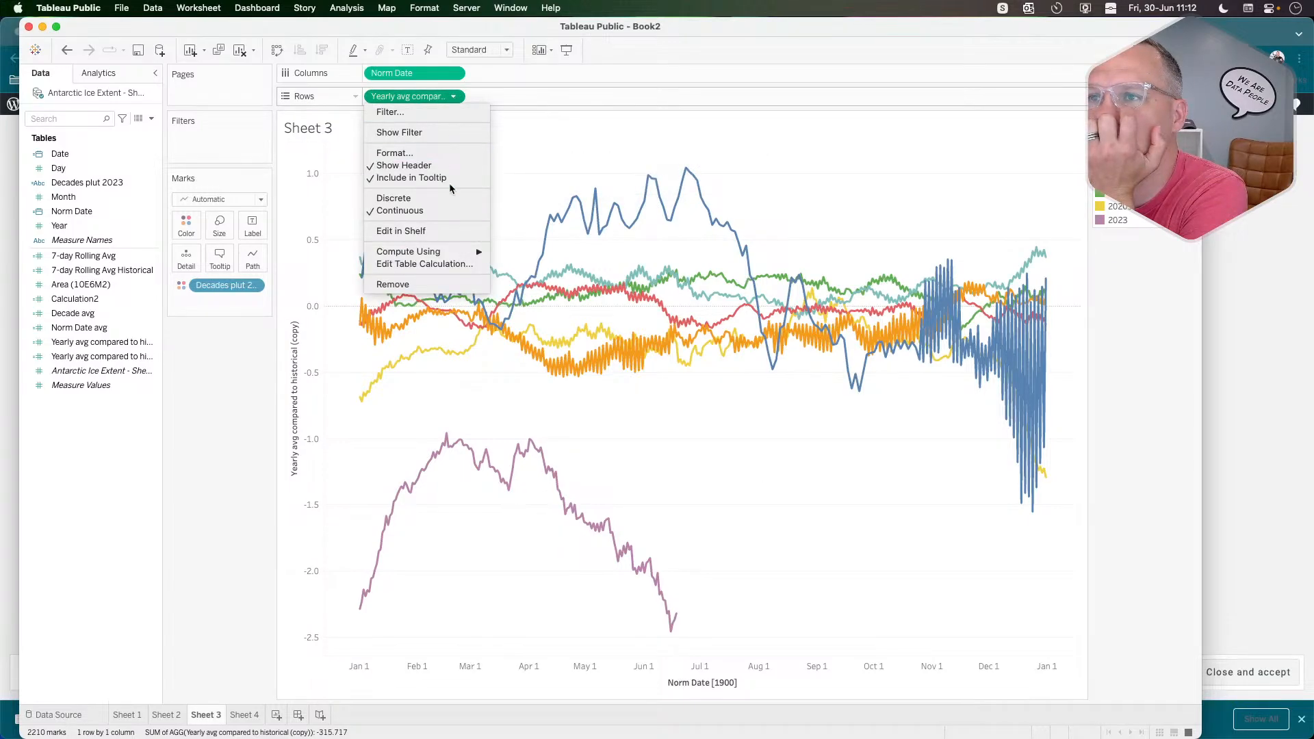
{"action": "mouse_move", "coordinate": [442, 256]}
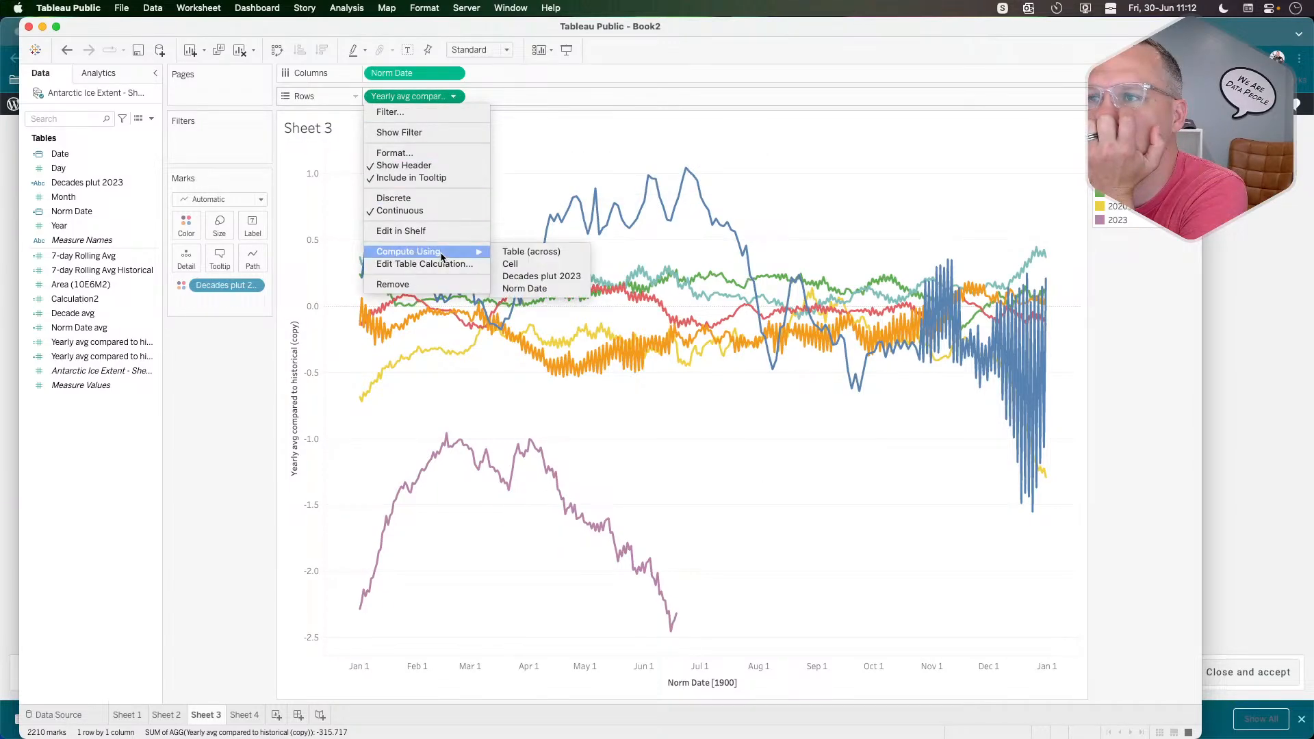
{"action": "left_click", "coordinate": [522, 289]}
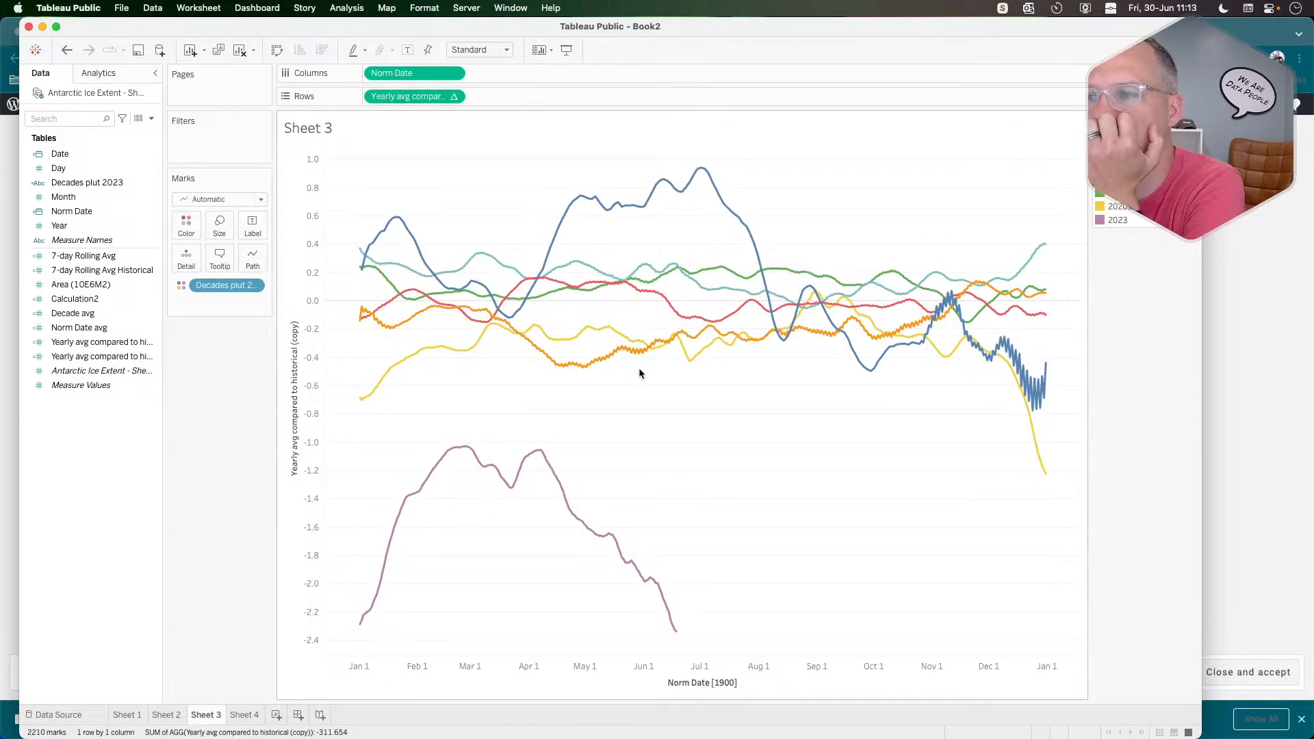
Compare Sheet 3's chart with the post's example in Chrome and review its moving average and Average for Date sections.
{"action": "mouse_move", "coordinate": [609, 359]}
{"action": "key", "text": "super+Tab"}
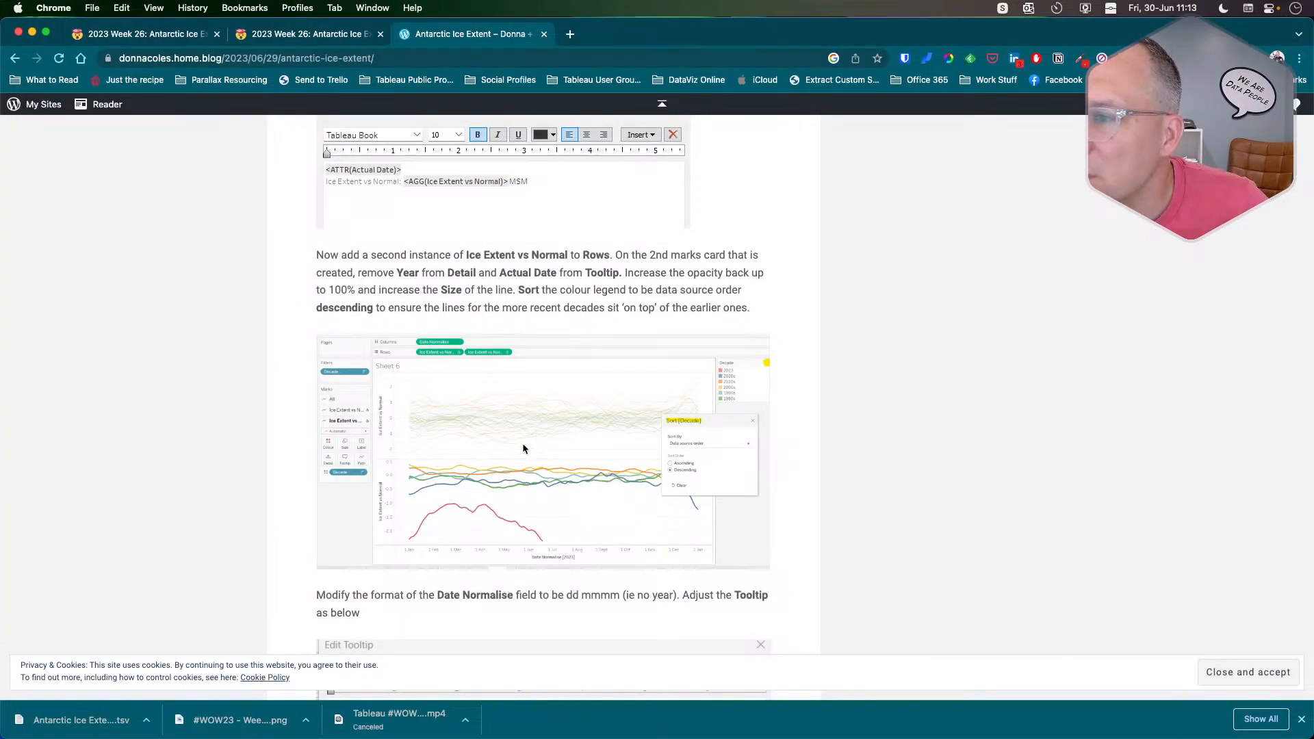
{"action": "scroll", "coordinate": [360, 450], "scroll_direction": "up", "scroll_amount": 15}
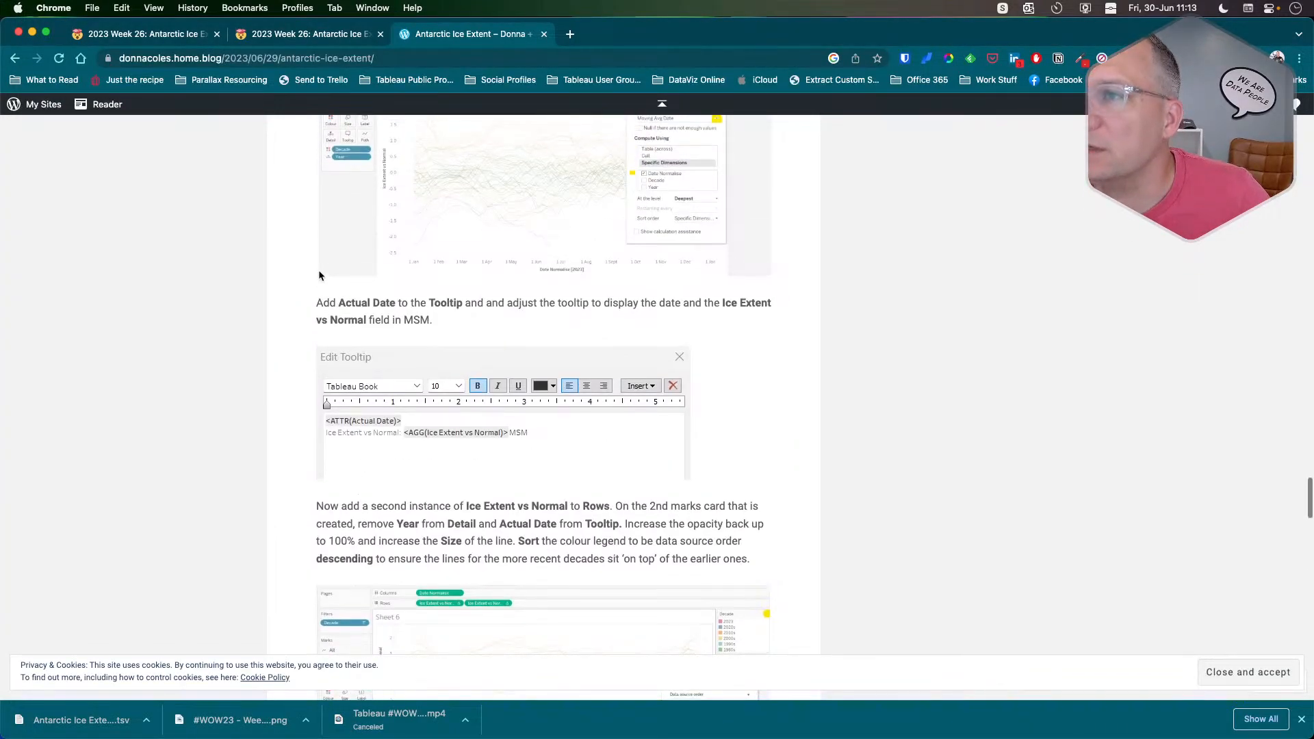
{"action": "scroll", "coordinate": [319, 275], "scroll_direction": "up", "scroll_amount": 10}
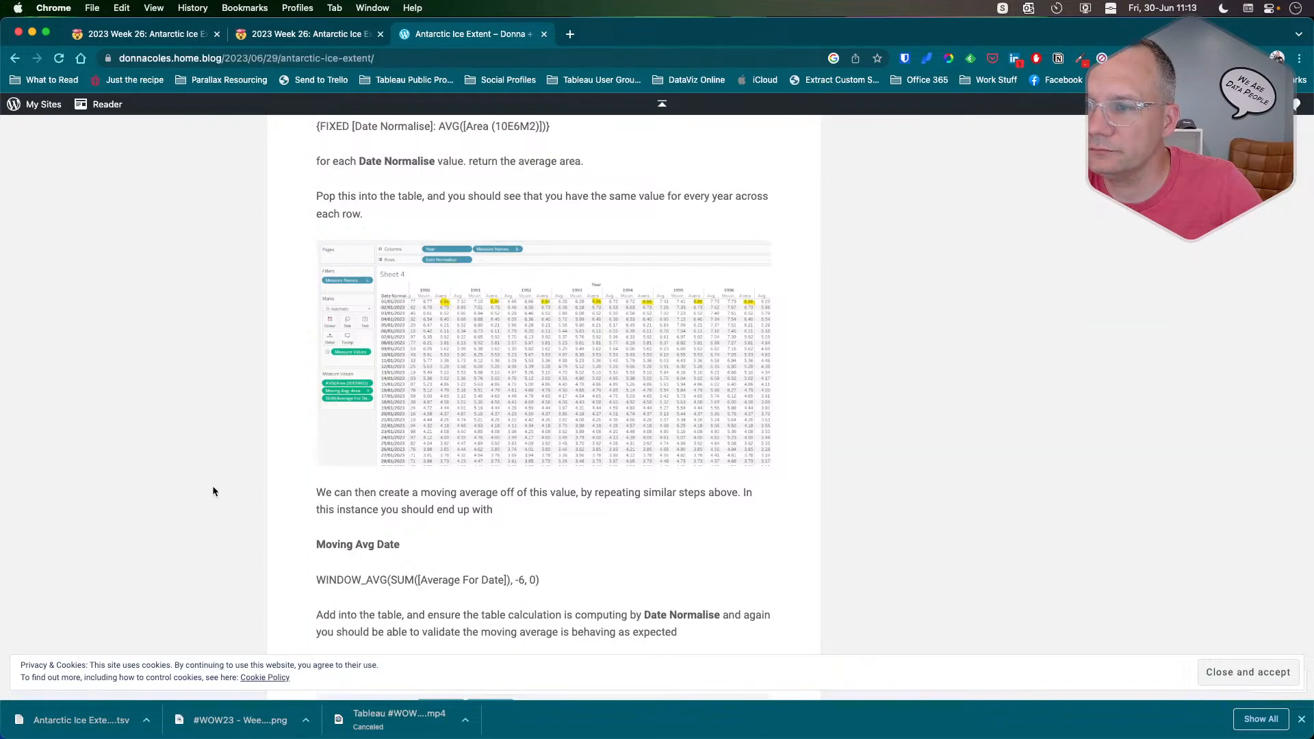
{"action": "scroll", "coordinate": [212, 491], "scroll_direction": "down", "scroll_amount": 2}
{"action": "scroll", "coordinate": [212, 490], "scroll_direction": "up", "scroll_amount": 7}
{"action": "scroll", "coordinate": [212, 491], "scroll_direction": "up", "scroll_amount": 3}
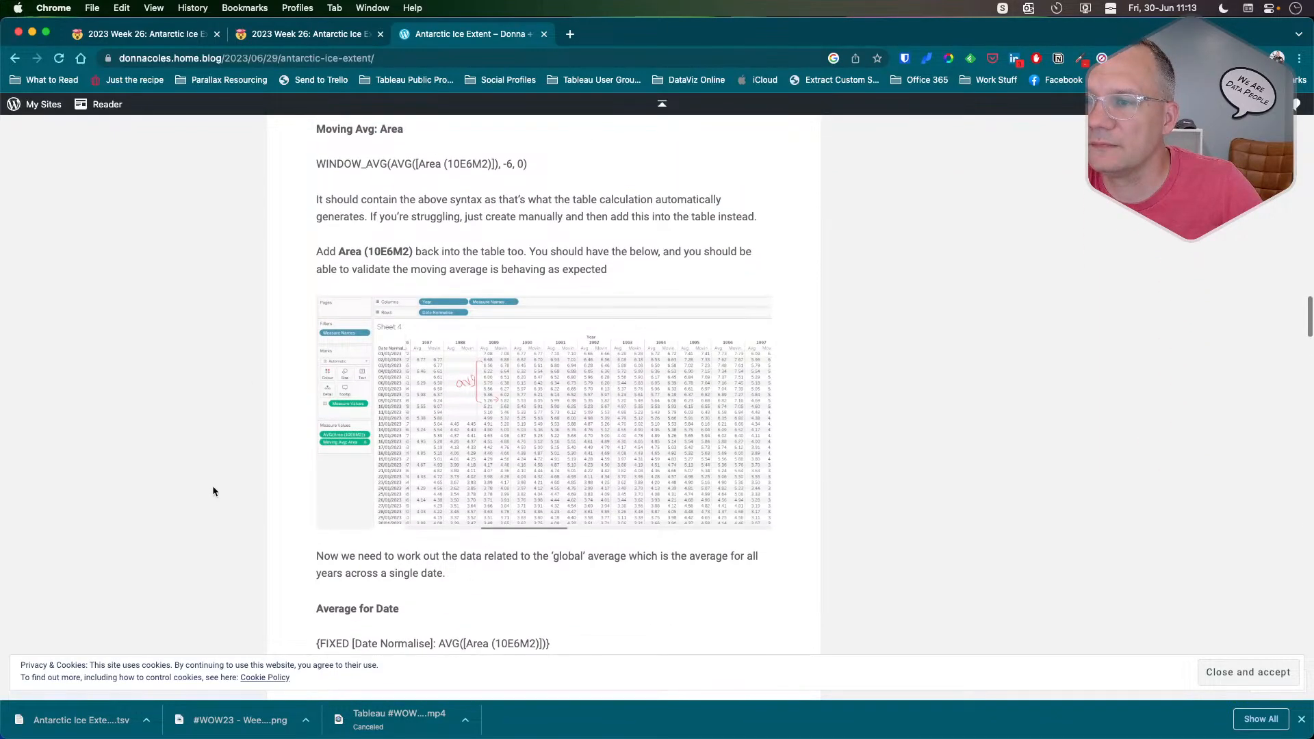
{"action": "scroll", "coordinate": [212, 491], "scroll_direction": "down", "scroll_amount": 2}
{"action": "scroll", "coordinate": [212, 490], "scroll_direction": "down", "scroll_amount": 2}
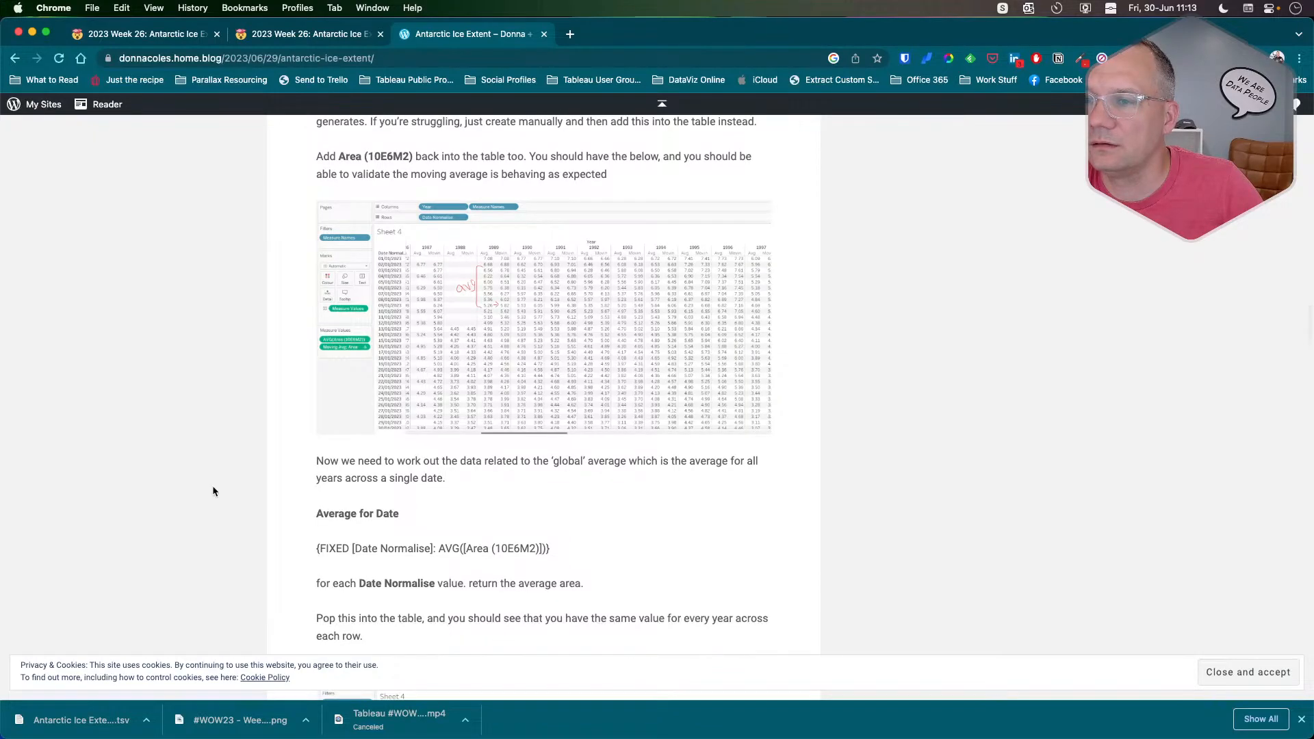
{"action": "key", "text": "super+Tab"}
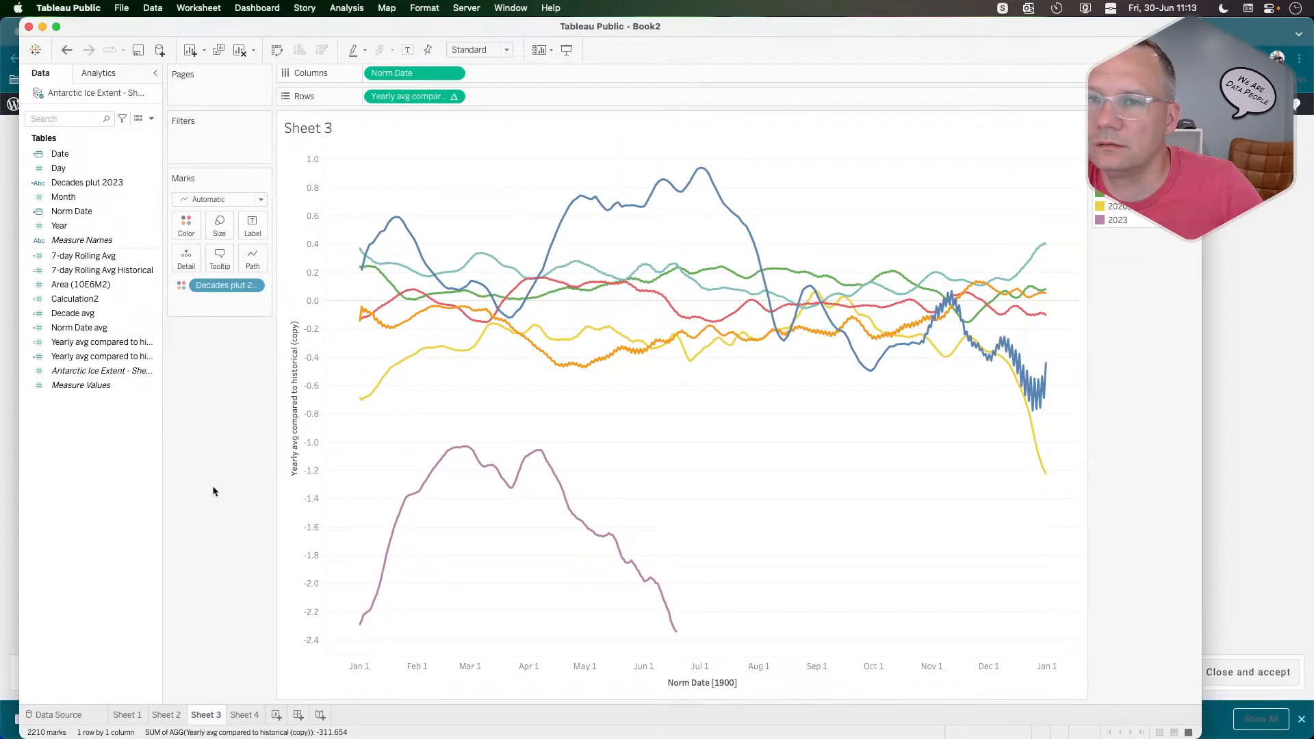
{"action": "key", "text": "super+Tab"}
{"action": "key", "text": "super+Tab"}
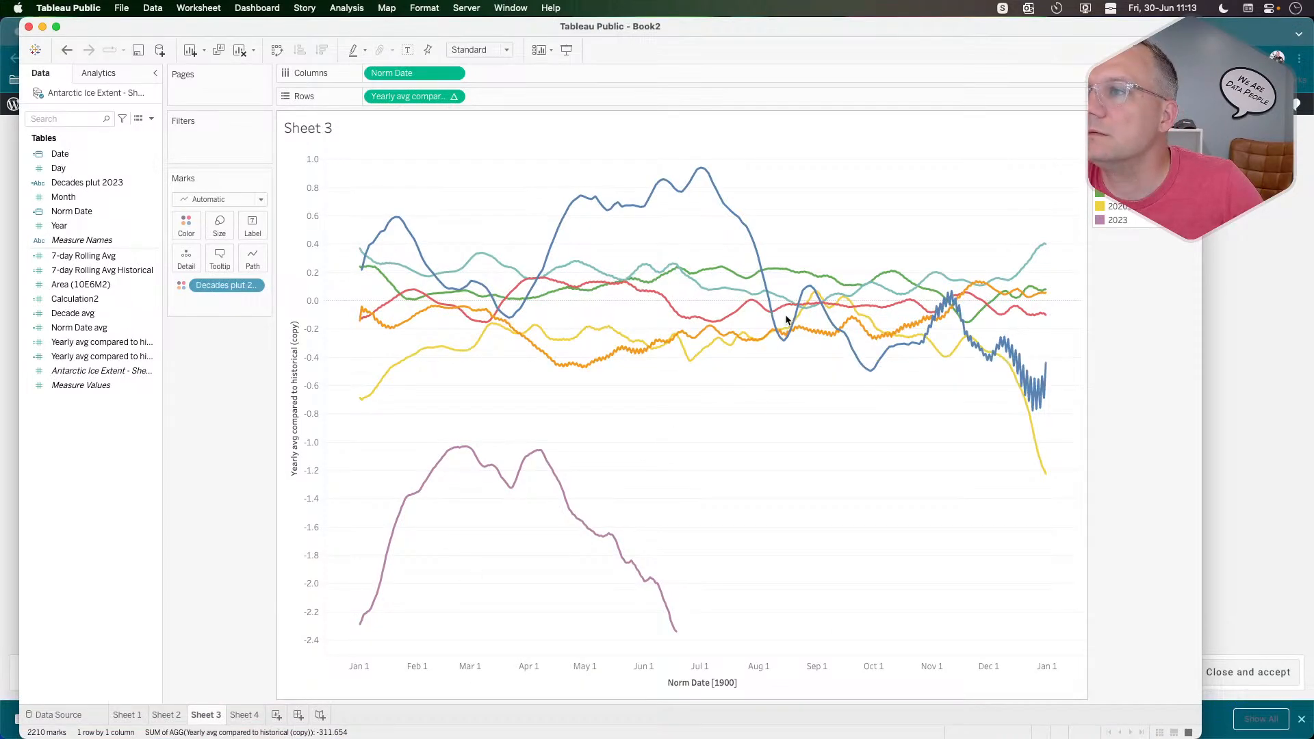
{"action": "mouse_move", "coordinate": [638, 284]}
{"action": "key", "text": "super+Tab"}
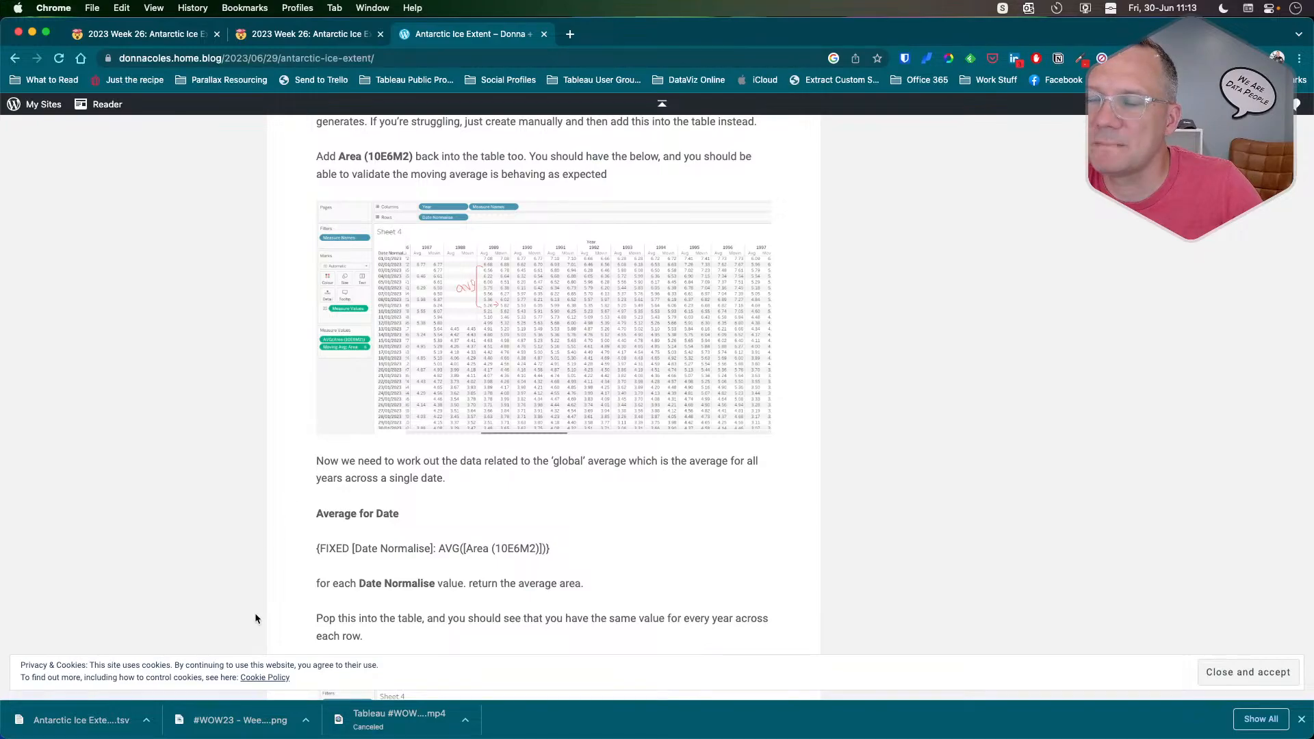
Compare the 7-day Rolling Avg formula in Tableau with the post's Moving Avg: Area calculation and close it without changes.
{"action": "key", "text": "super+Tab"}
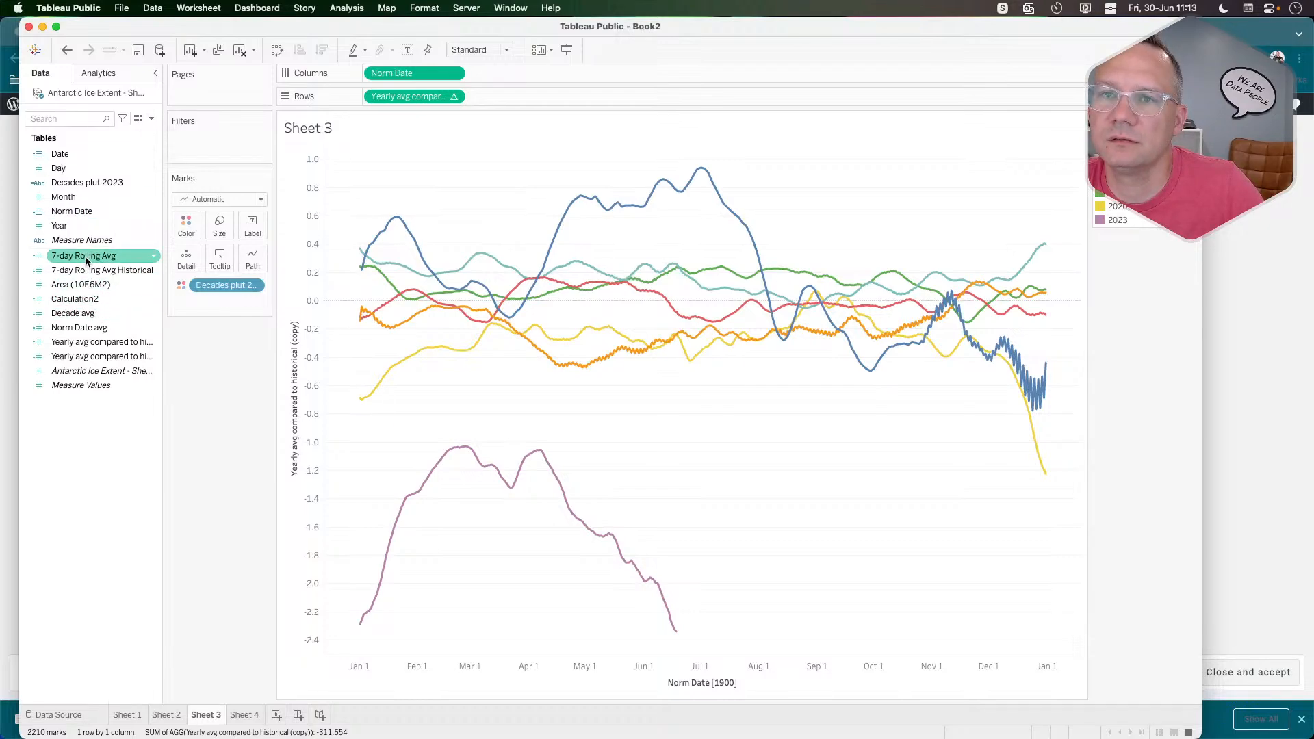
{"action": "key", "text": "super+Tab"}
{"action": "scroll", "coordinate": [232, 355], "scroll_direction": "up", "scroll_amount": 7}
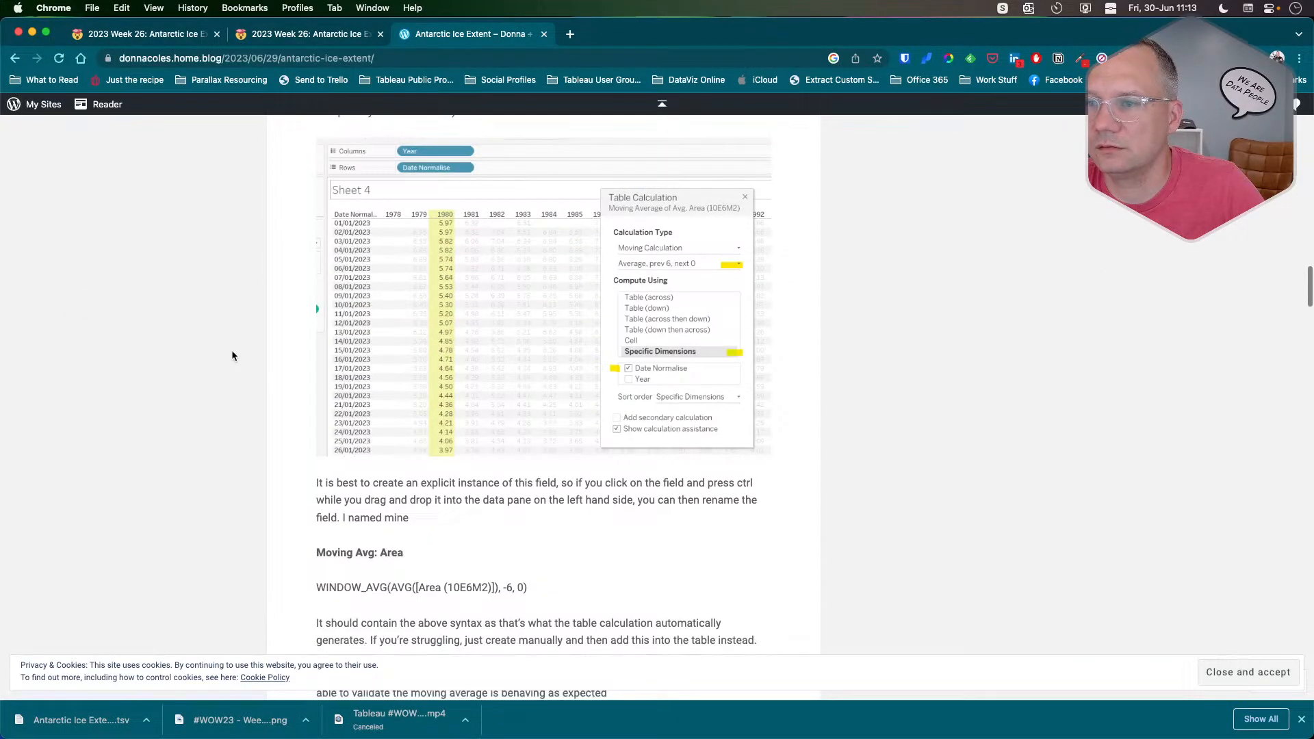
{"action": "key", "text": "super+Tab"}
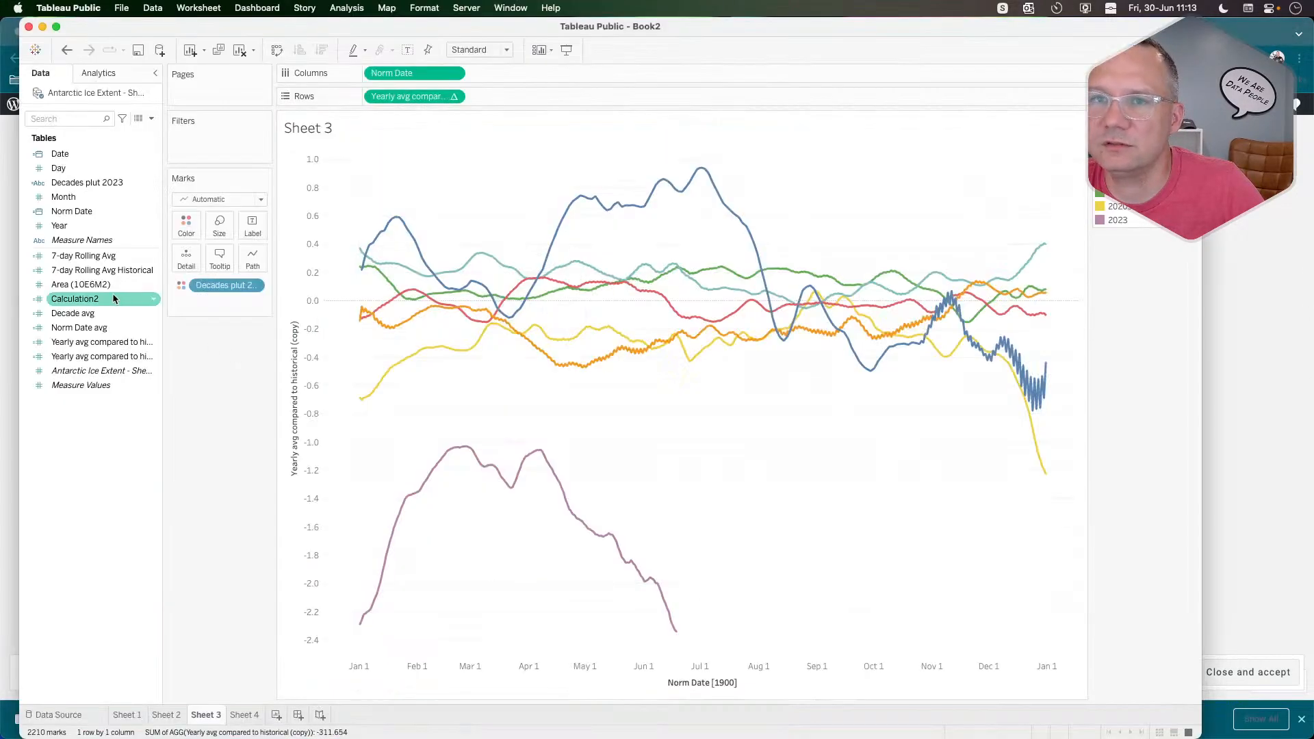
{"action": "right_click", "coordinate": [77, 264]}
{"action": "left_click", "coordinate": [113, 322]}
{"action": "key", "text": "super+Tab"}
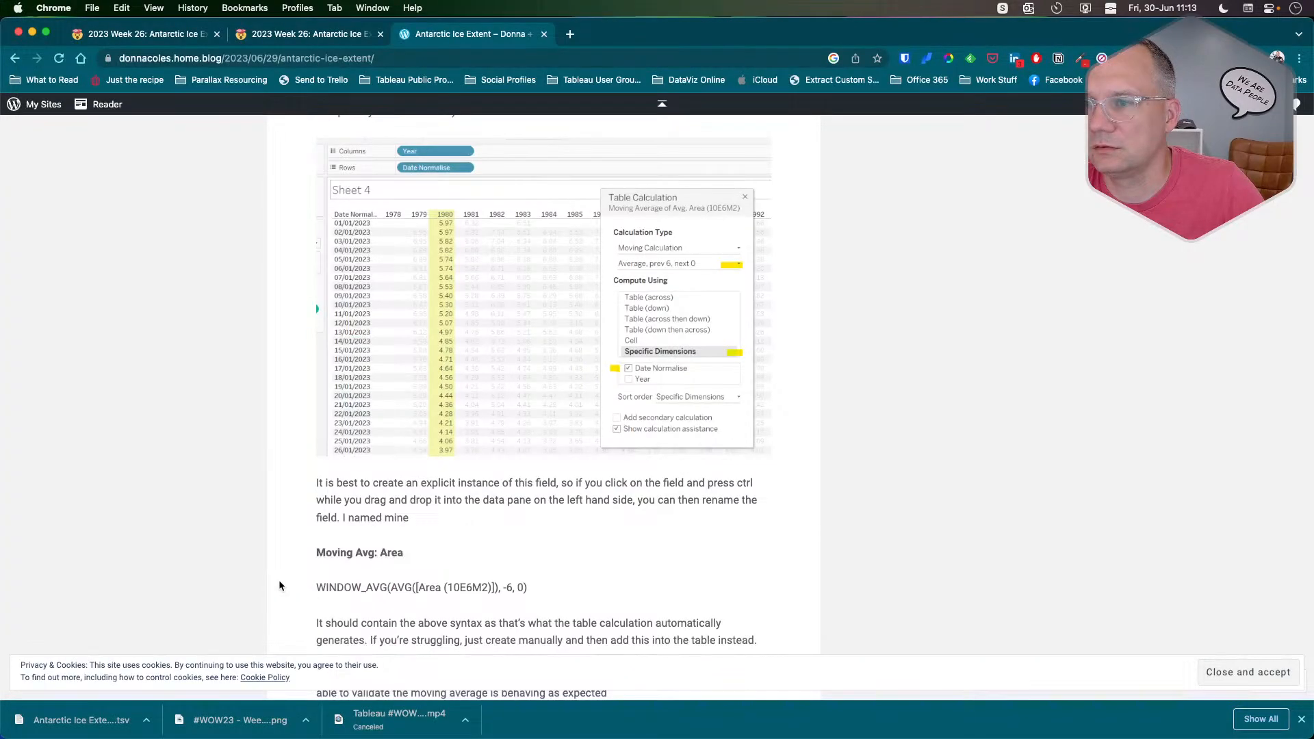
{"action": "key", "text": "super+Tab"}
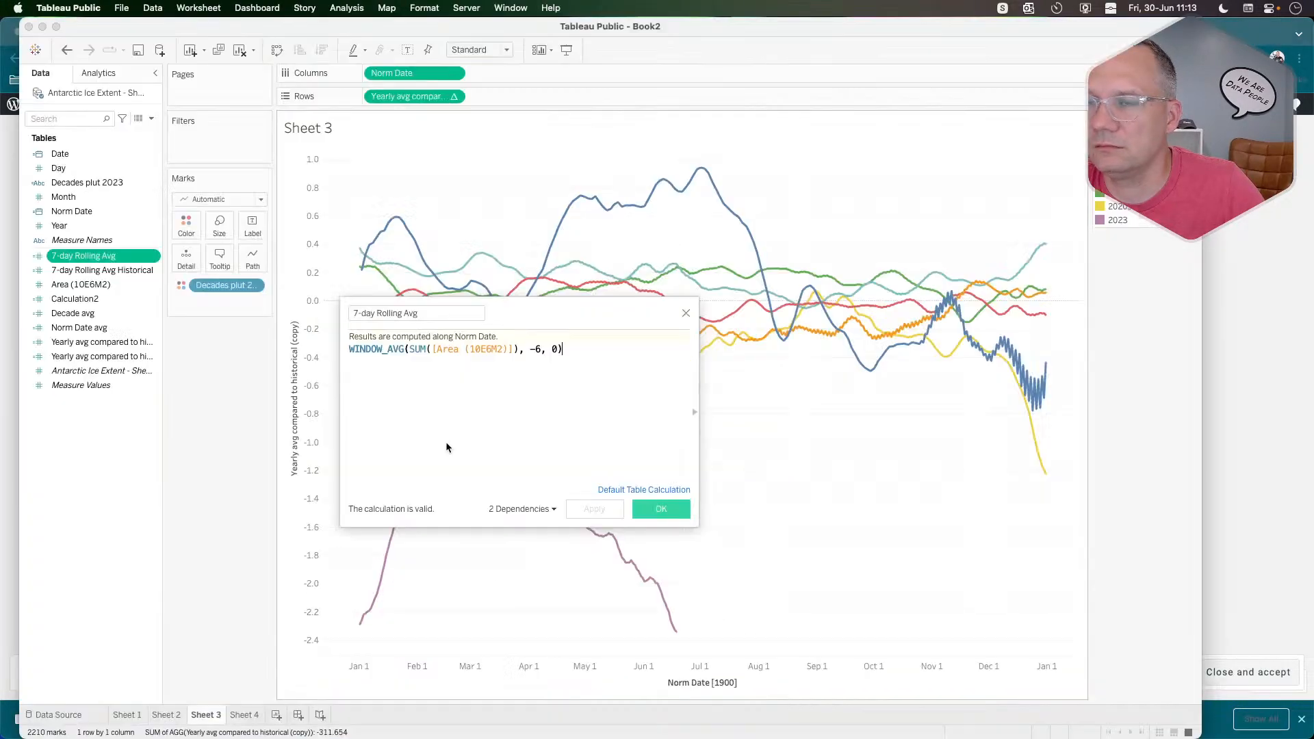
{"action": "left_click", "coordinate": [686, 312]}
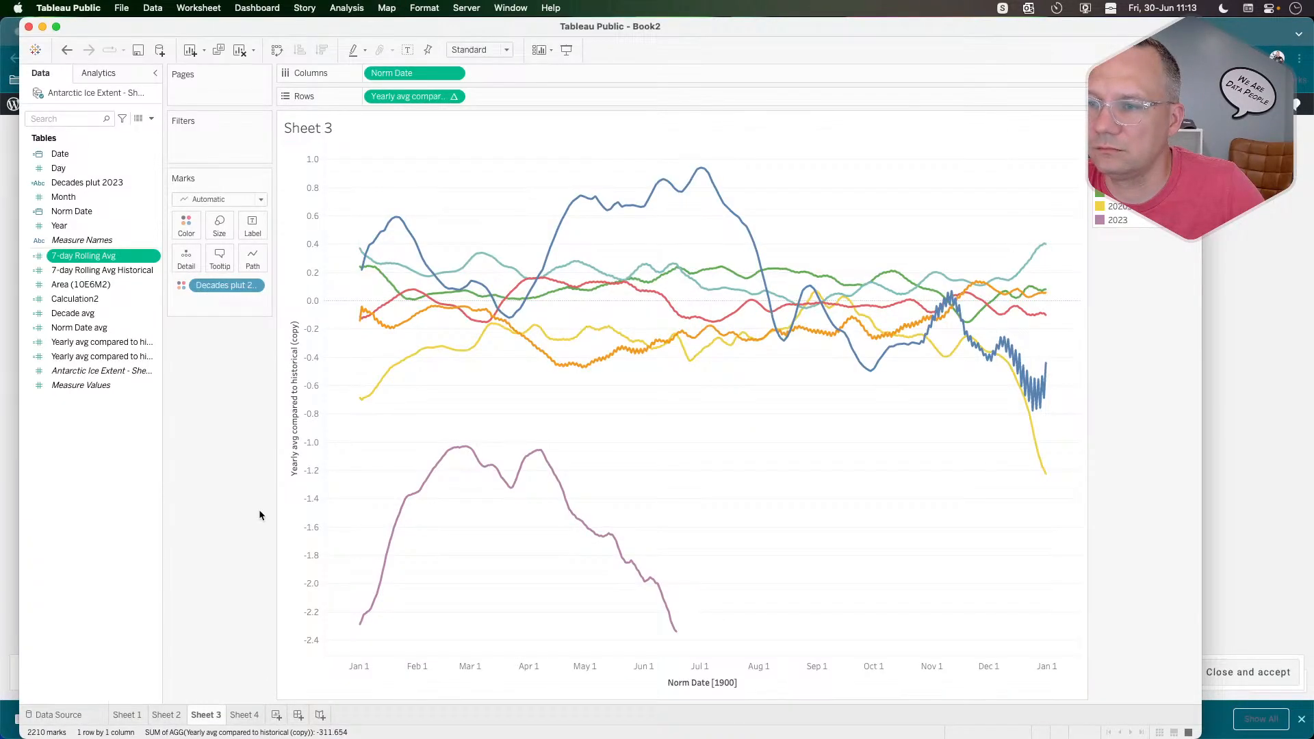
Compare Tableau's Norm Date avg formula with the Average for Date calculation in the Chrome post, then close the formula without changes.
{"action": "key", "text": "super+Tab"}
{"action": "scroll", "coordinate": [288, 520], "scroll_direction": "down", "scroll_amount": 10}
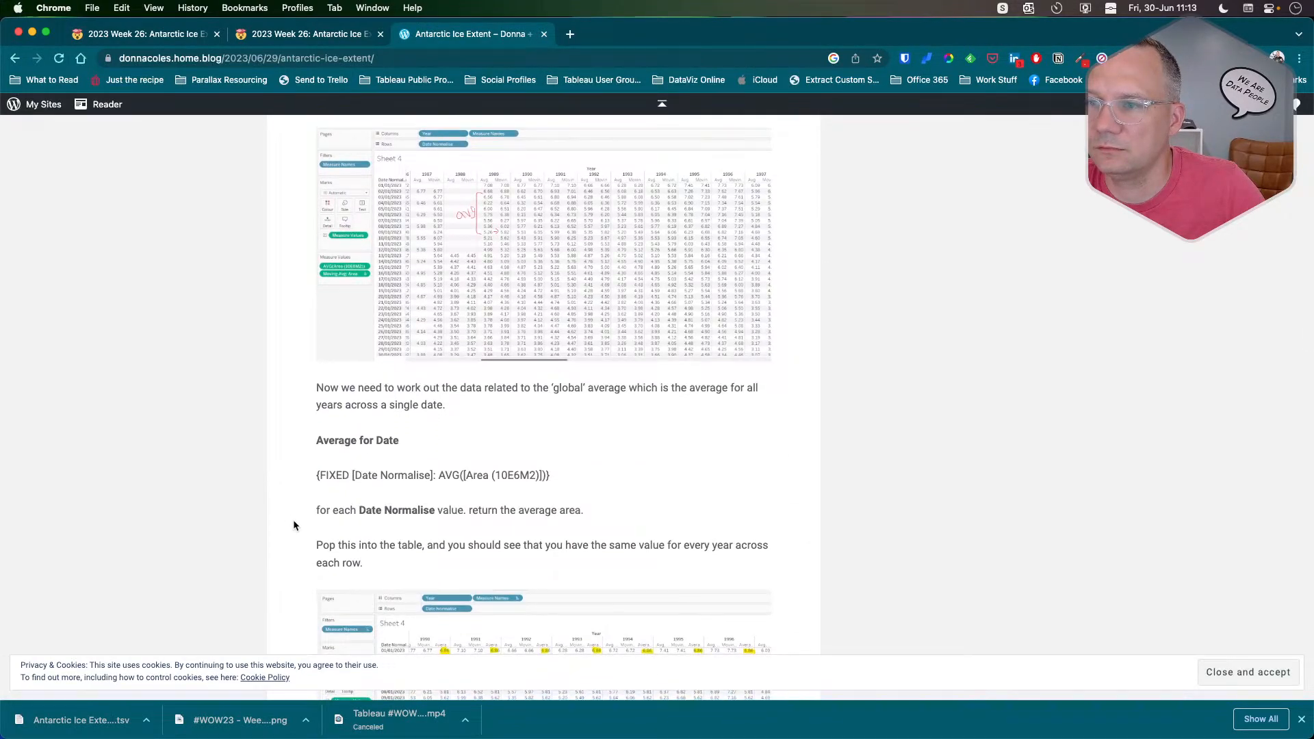
{"action": "key", "text": "super+Tab"}
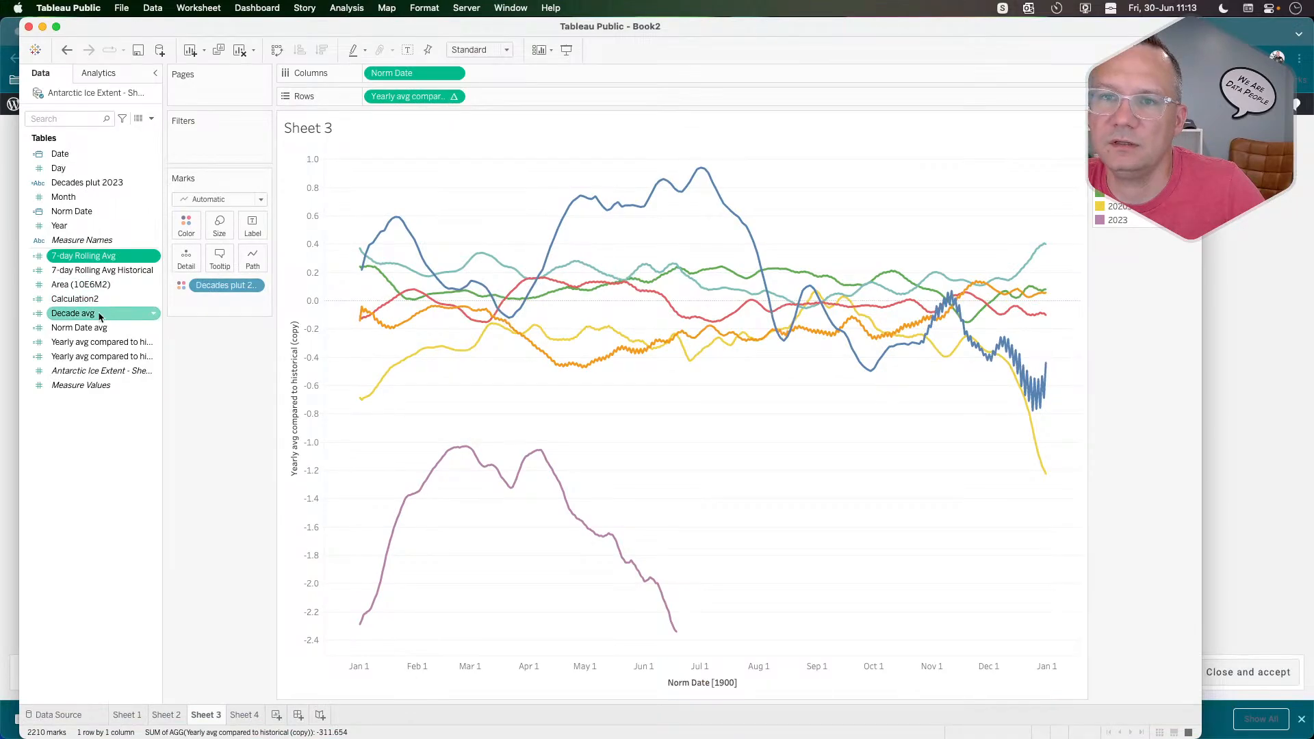
{"action": "right_click", "coordinate": [83, 331]}
{"action": "left_click", "coordinate": [104, 405]}
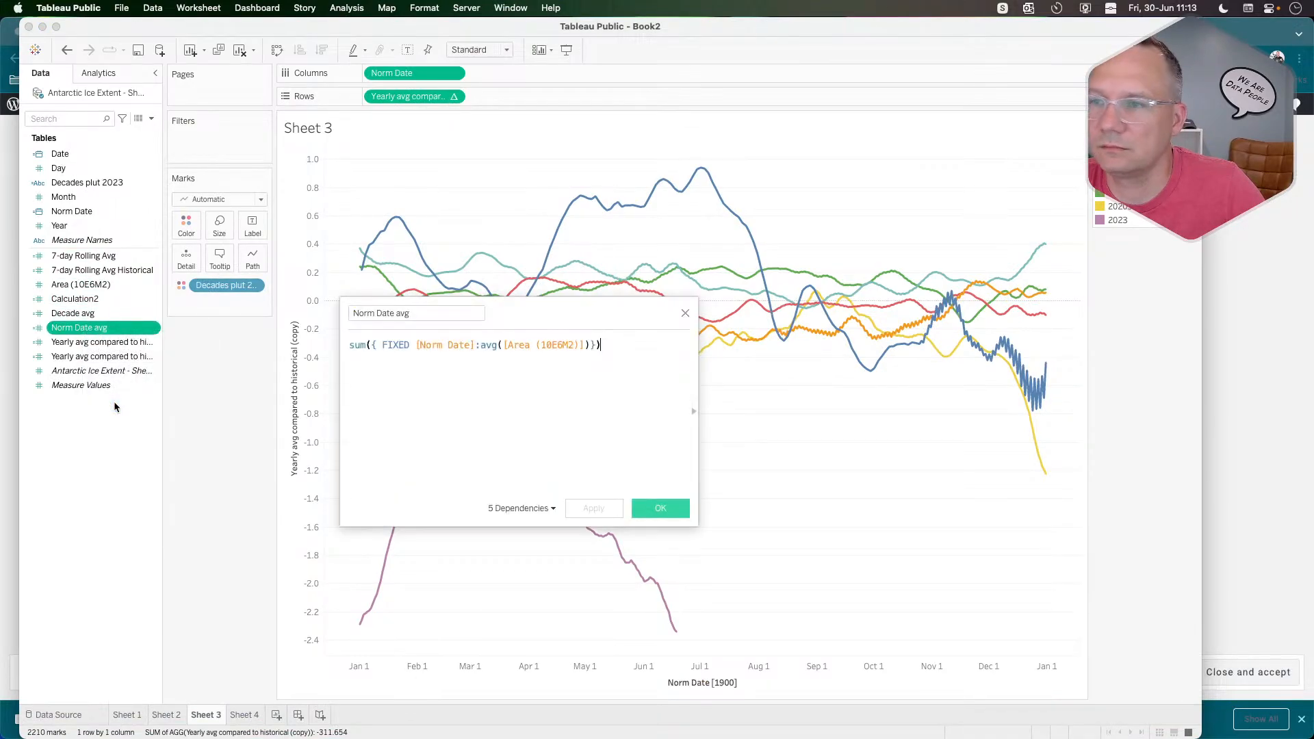
{"action": "key", "text": "super+Tab"}
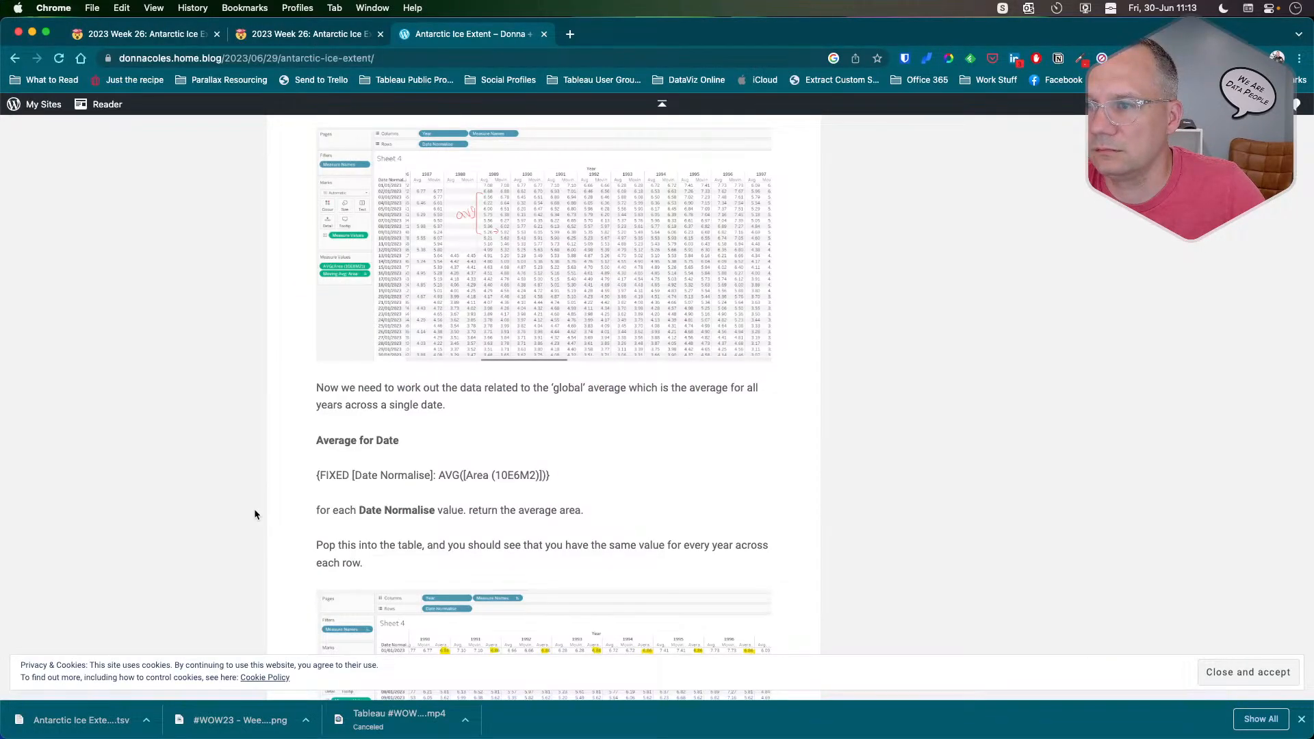
{"action": "scroll", "coordinate": [255, 515], "scroll_direction": "down", "scroll_amount": 5}
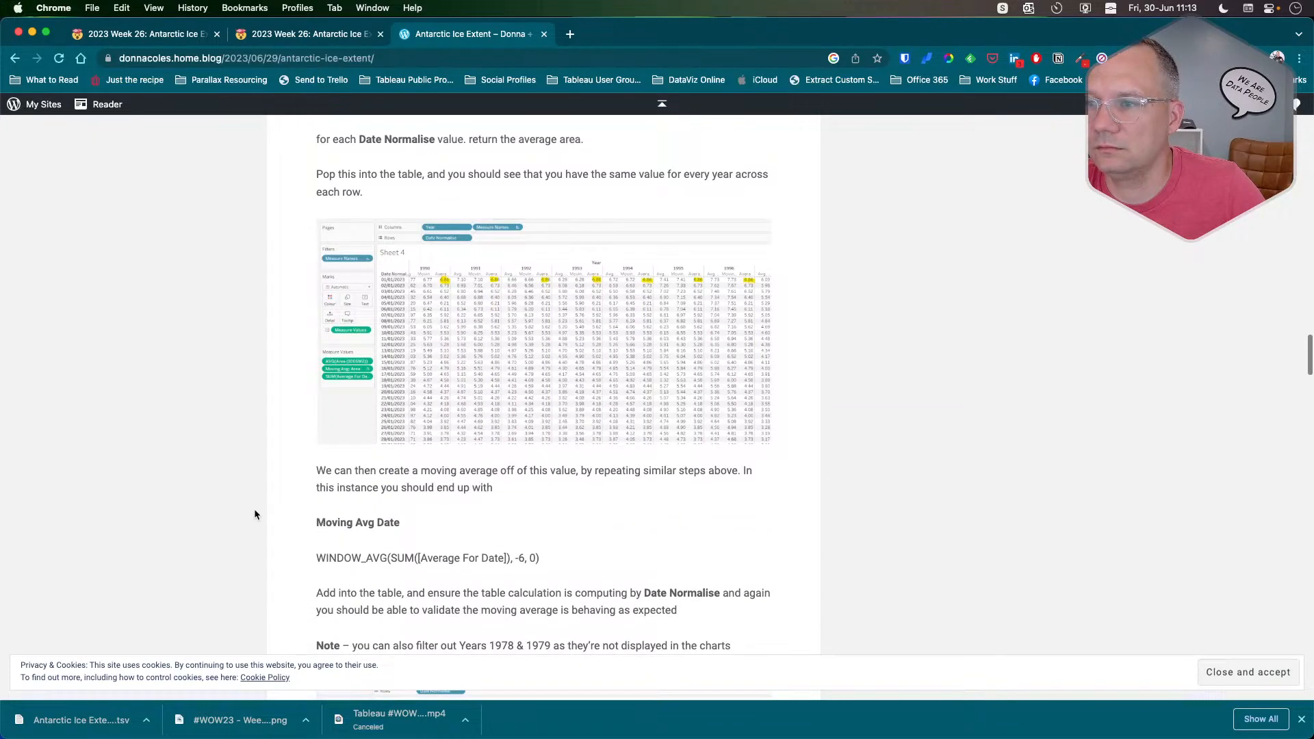
{"action": "key", "text": "super+Tab"}
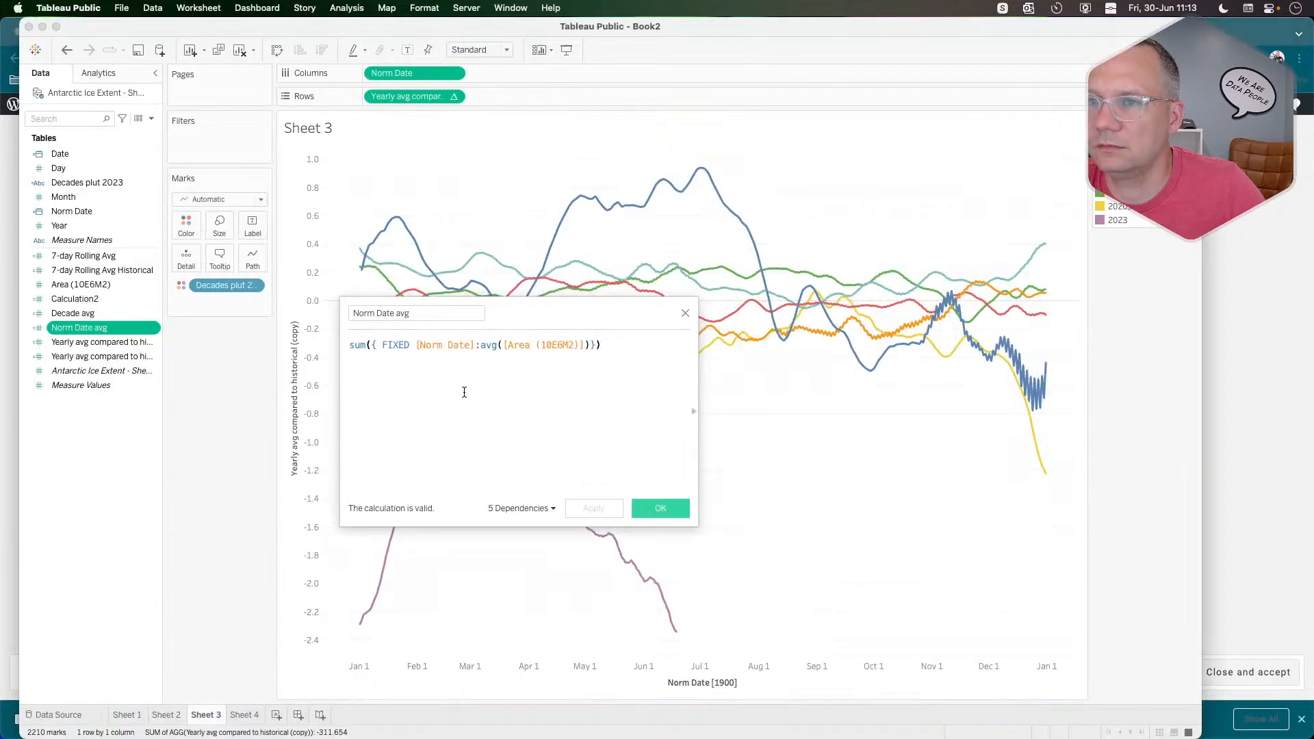
{"action": "left_click", "coordinate": [685, 313]}
Check the 7-day Rolling Avg Historical formula against the post's Moving Avg Date calculation in Chrome and close it unchanged.
{"action": "left_click", "coordinate": [107, 269]}
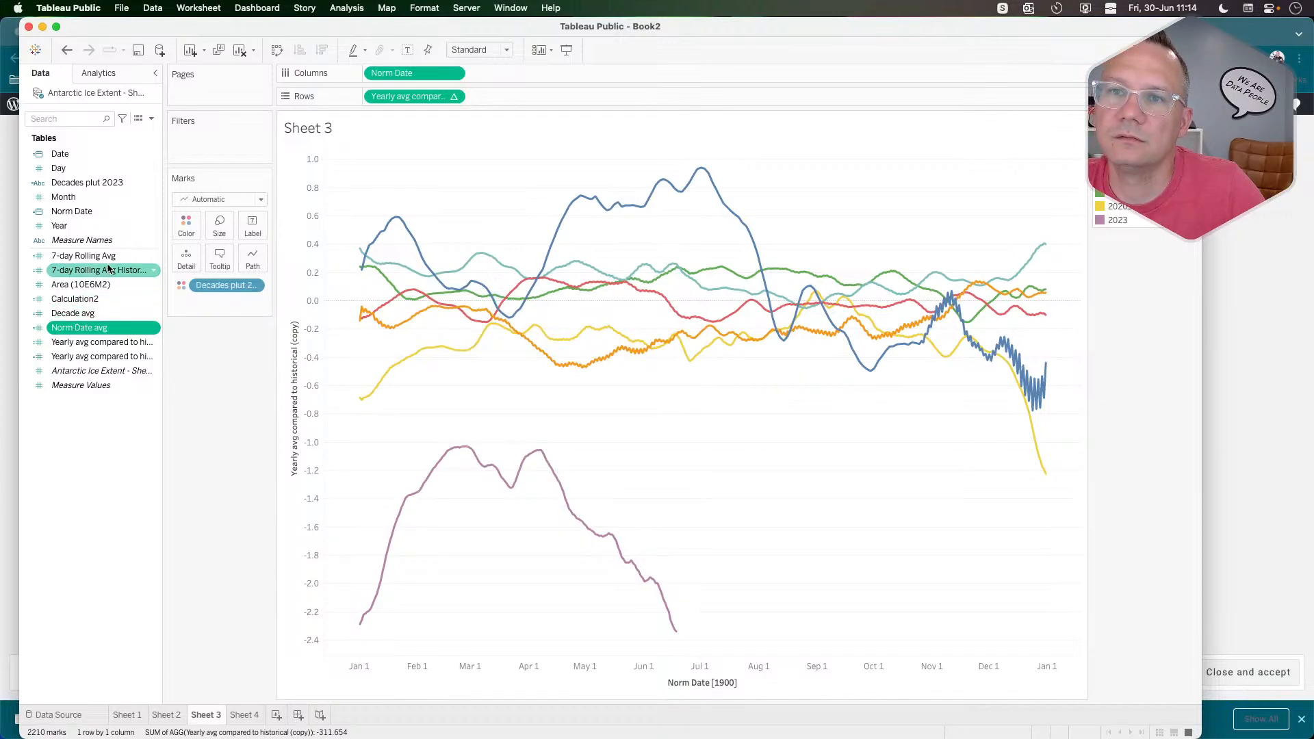
{"action": "right_click", "coordinate": [108, 269]}
{"action": "left_click", "coordinate": [130, 328]}
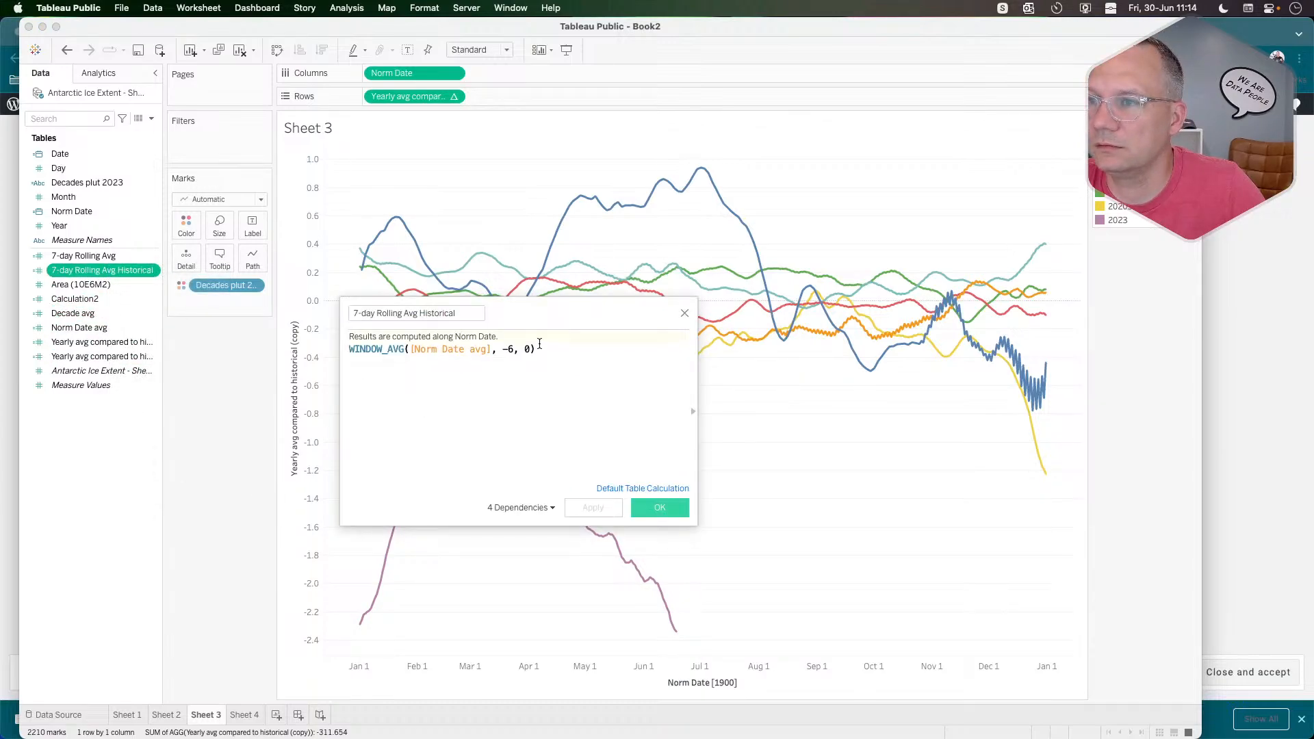
{"action": "key", "text": "super+Tab"}
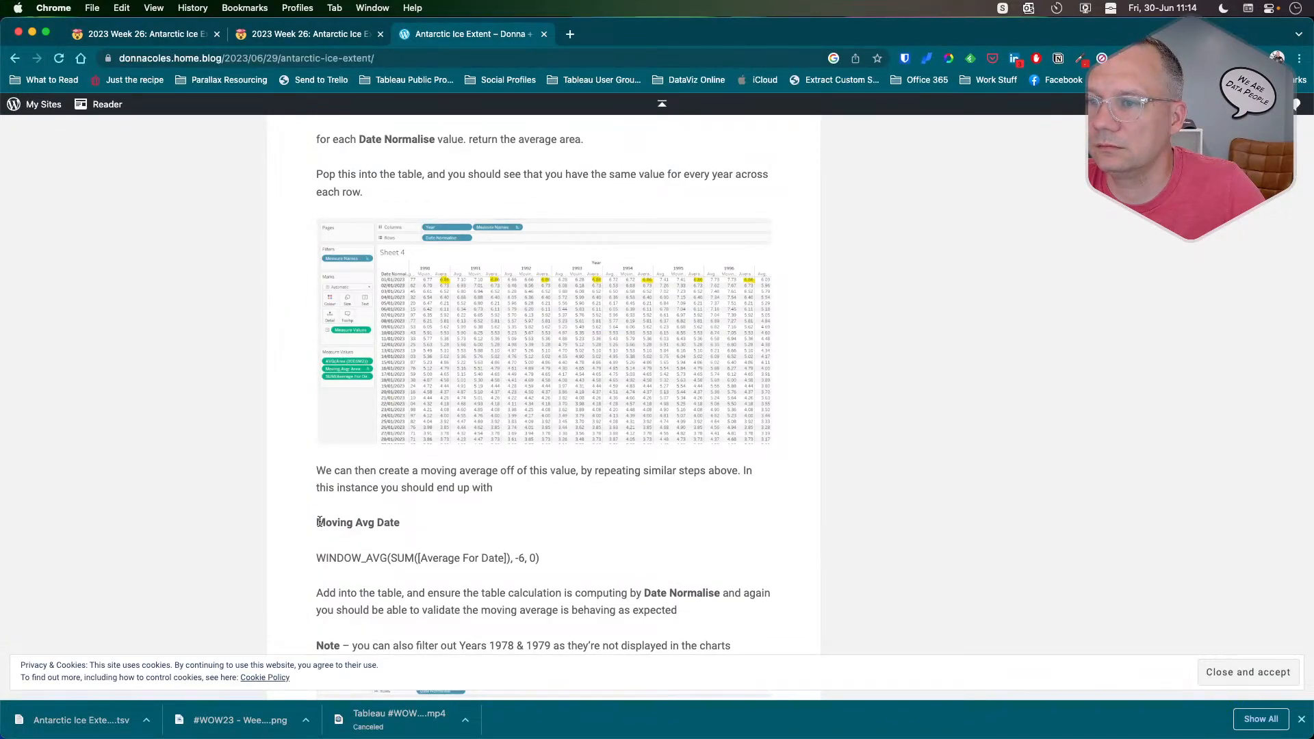
{"action": "key", "text": "super+Tab"}
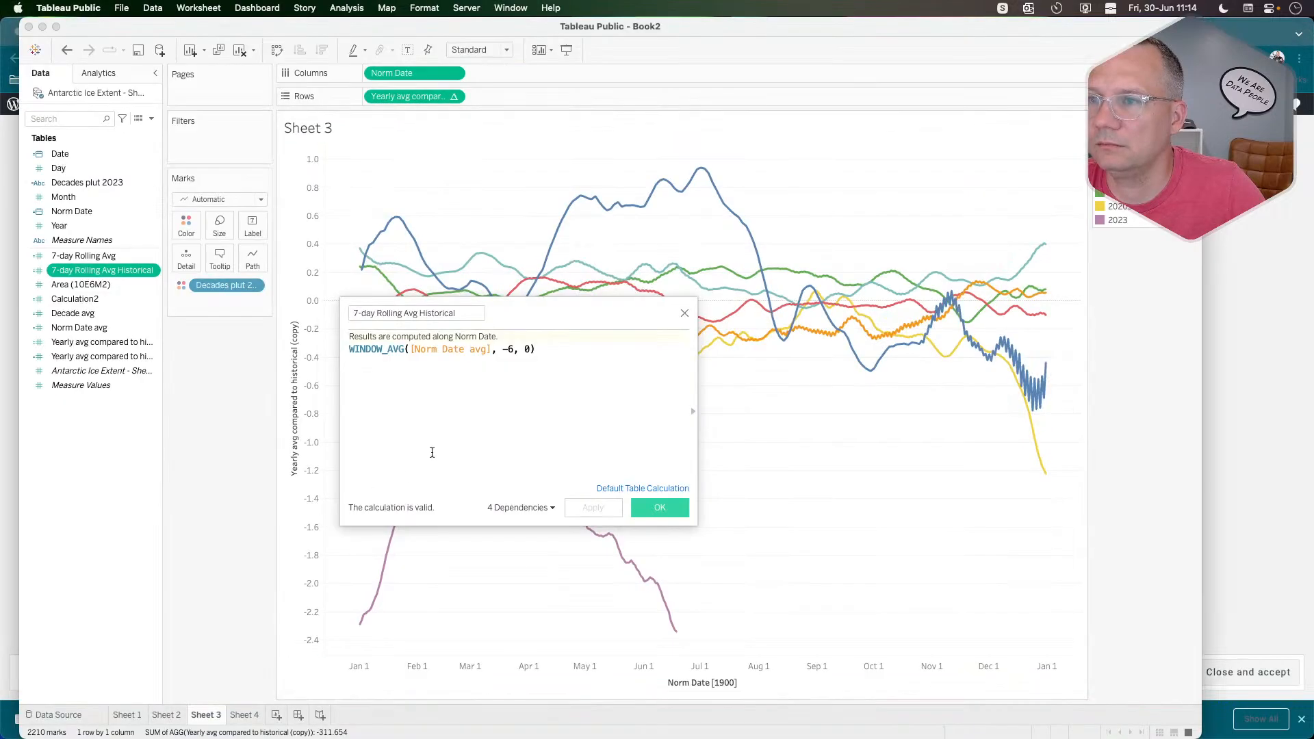
{"action": "left_click", "coordinate": [684, 314]}
Check the Yearly avg compared to historical formula against the post's Ice Extent vs Normal calculation in Chrome and close it unchanged.
{"action": "key", "text": "super+Tab"}
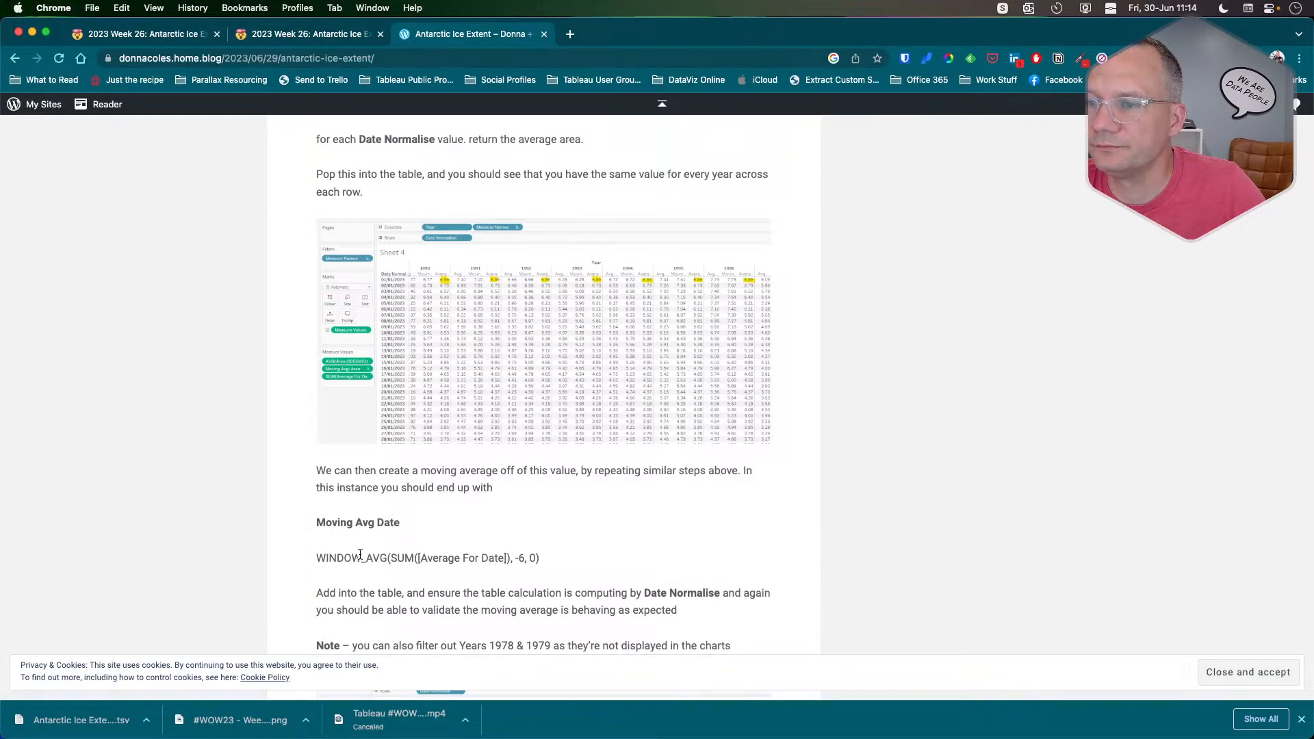
{"action": "scroll", "coordinate": [360, 554], "scroll_direction": "down", "scroll_amount": 7}
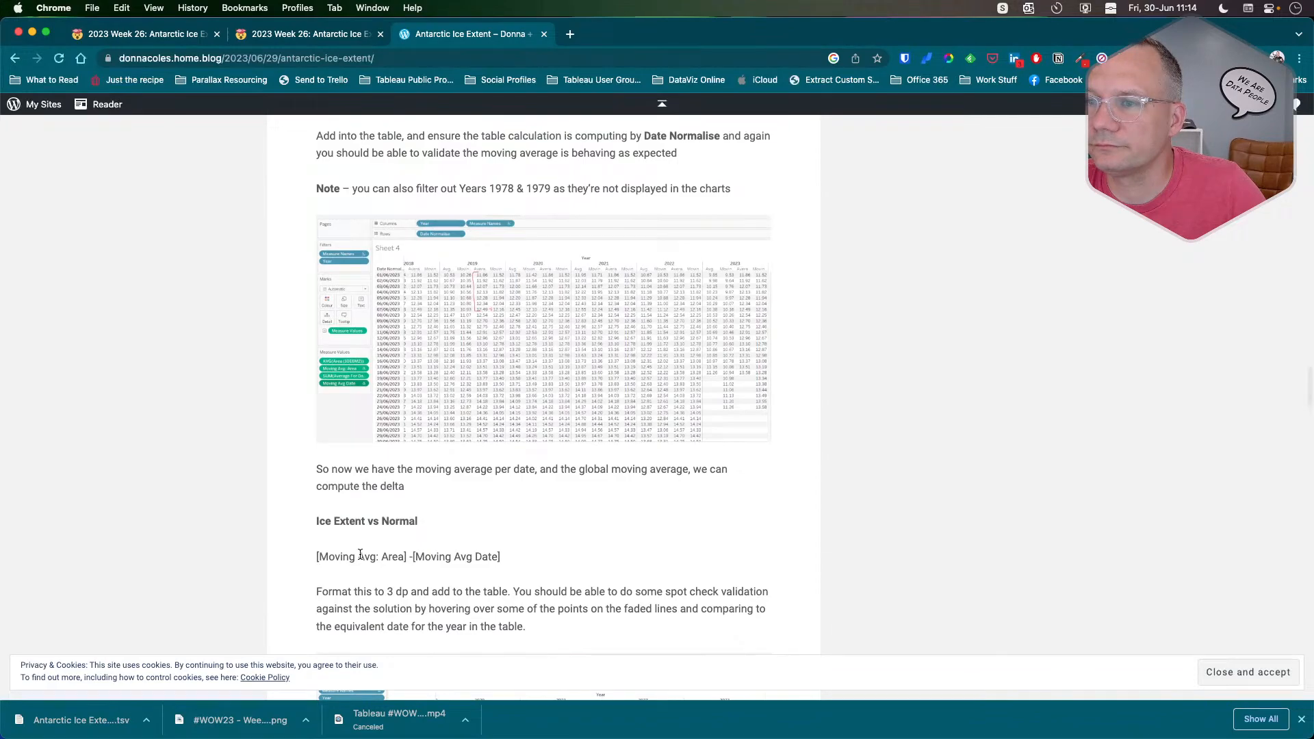
{"action": "key", "text": "super+Tab"}
{"action": "right_click", "coordinate": [118, 343]}
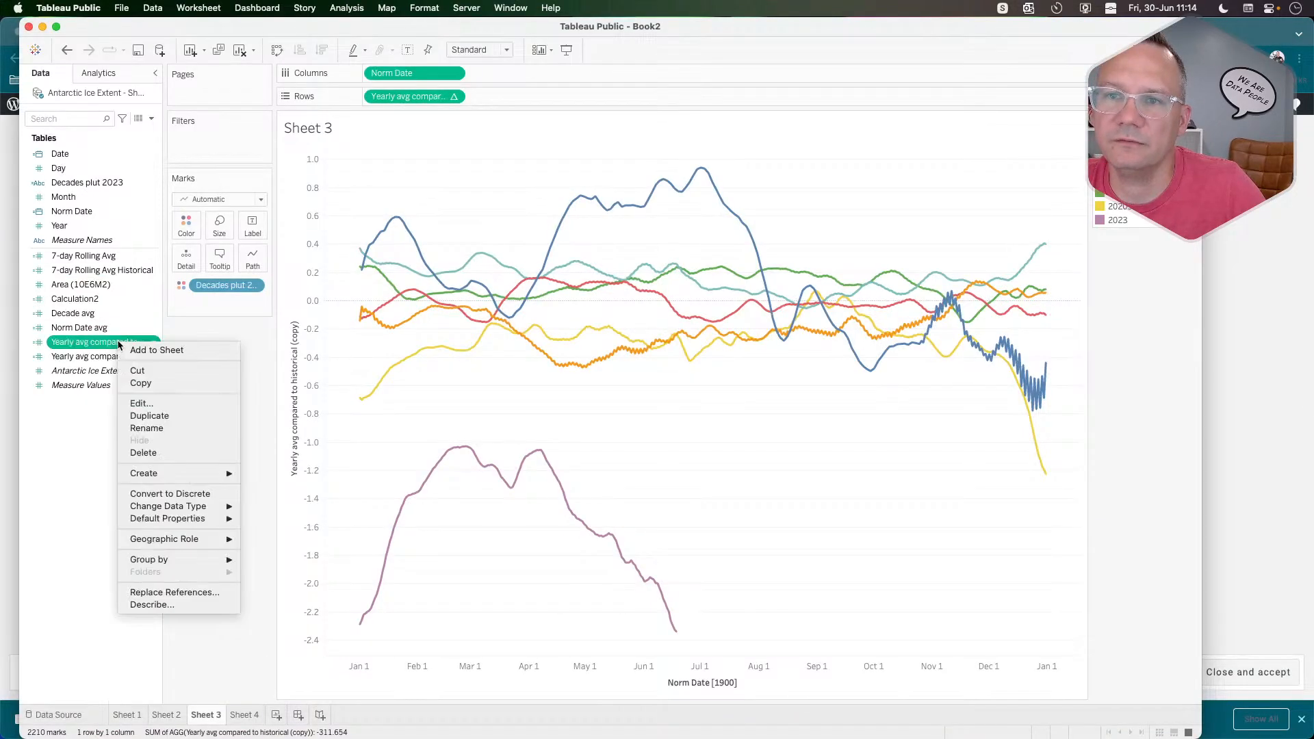
{"action": "left_click", "coordinate": [151, 402]}
{"action": "key", "text": "super+Tab"}
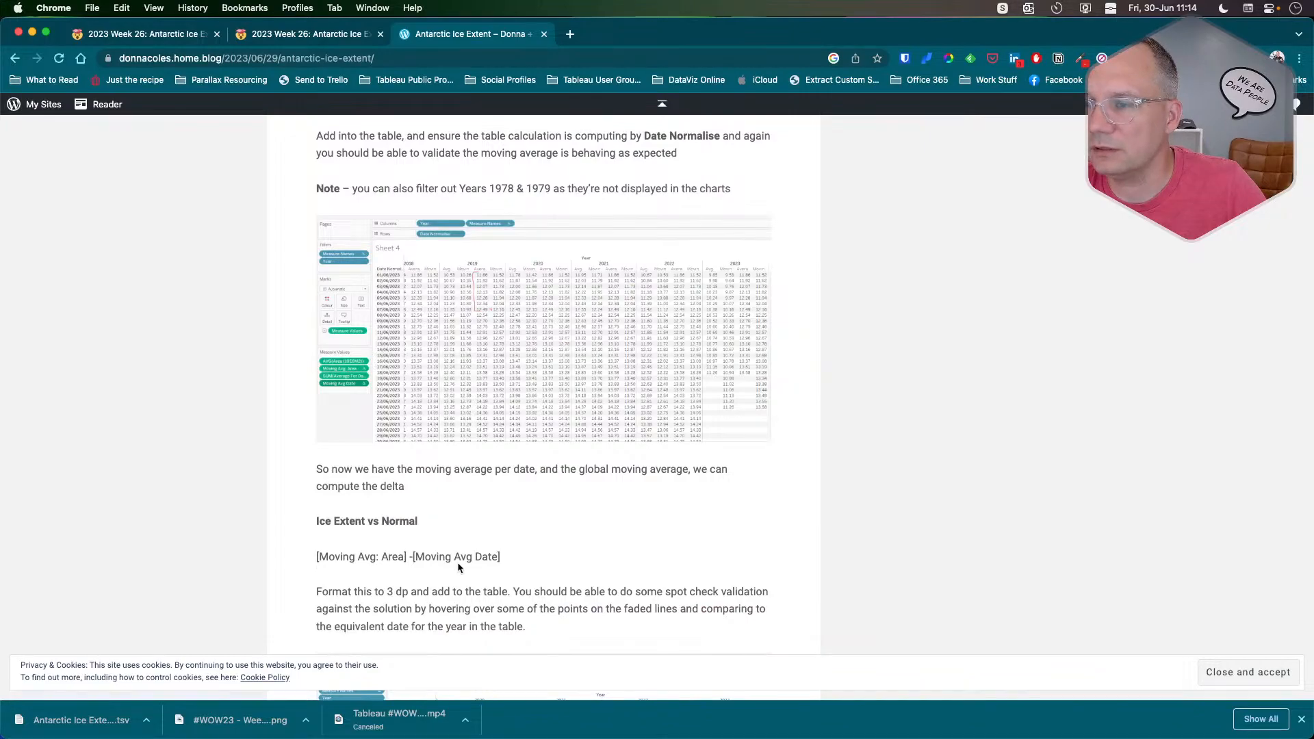
{"action": "key", "text": "super+Tab"}
{"action": "key", "text": "super+Tab"}
{"action": "scroll", "coordinate": [379, 547], "scroll_direction": "down", "scroll_amount": 10}
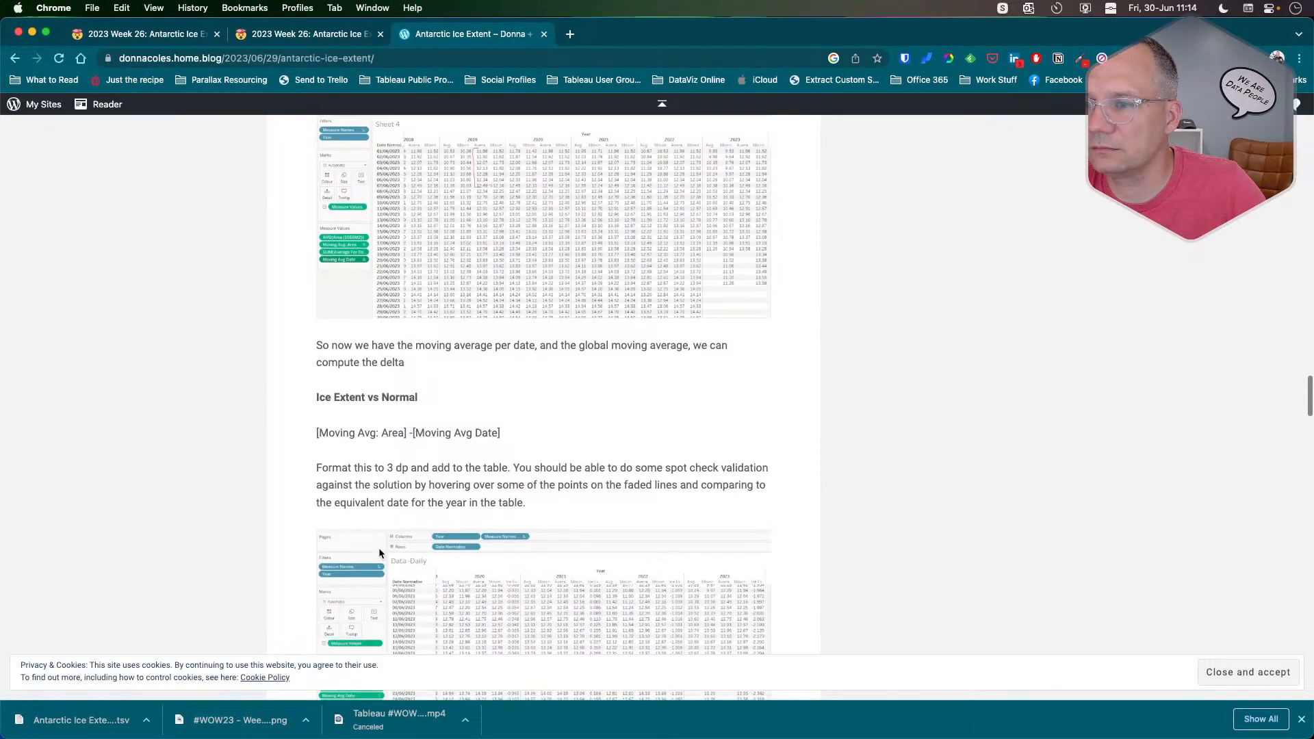
{"action": "key", "text": "super+Tab"}
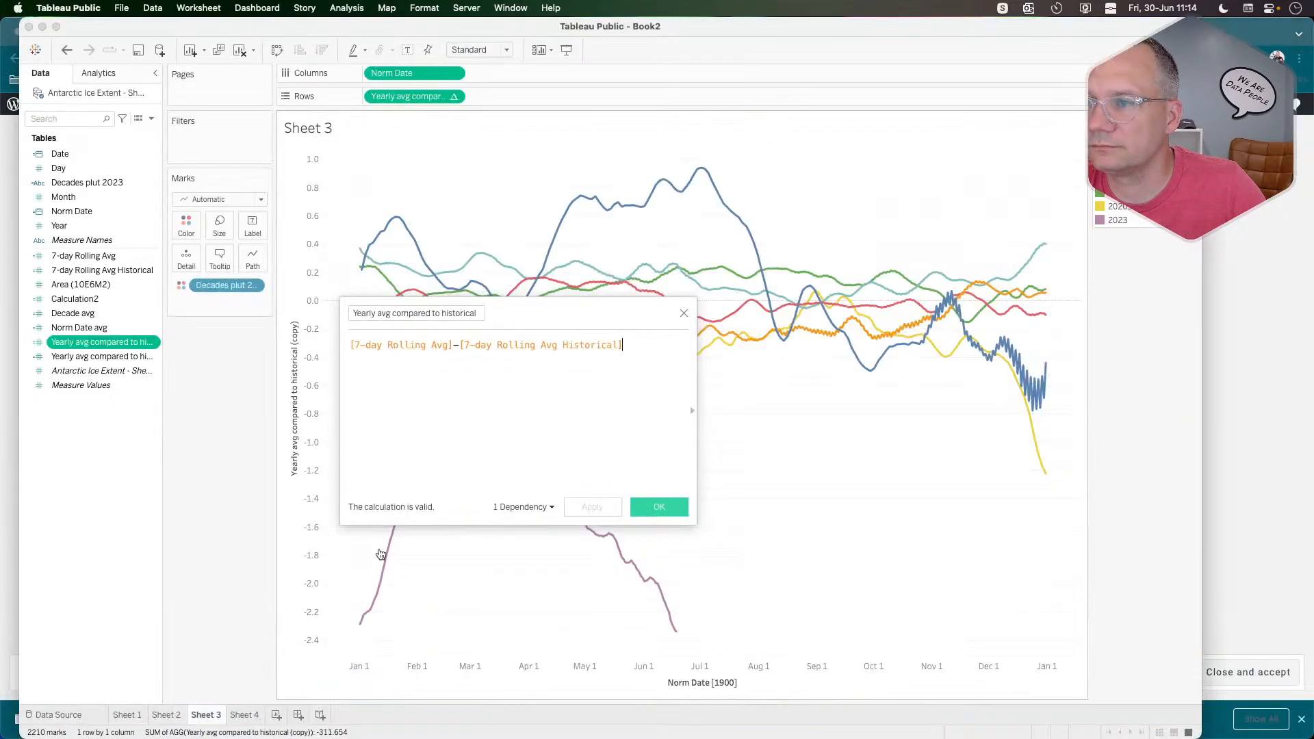
{"action": "left_click", "coordinate": [684, 314]}
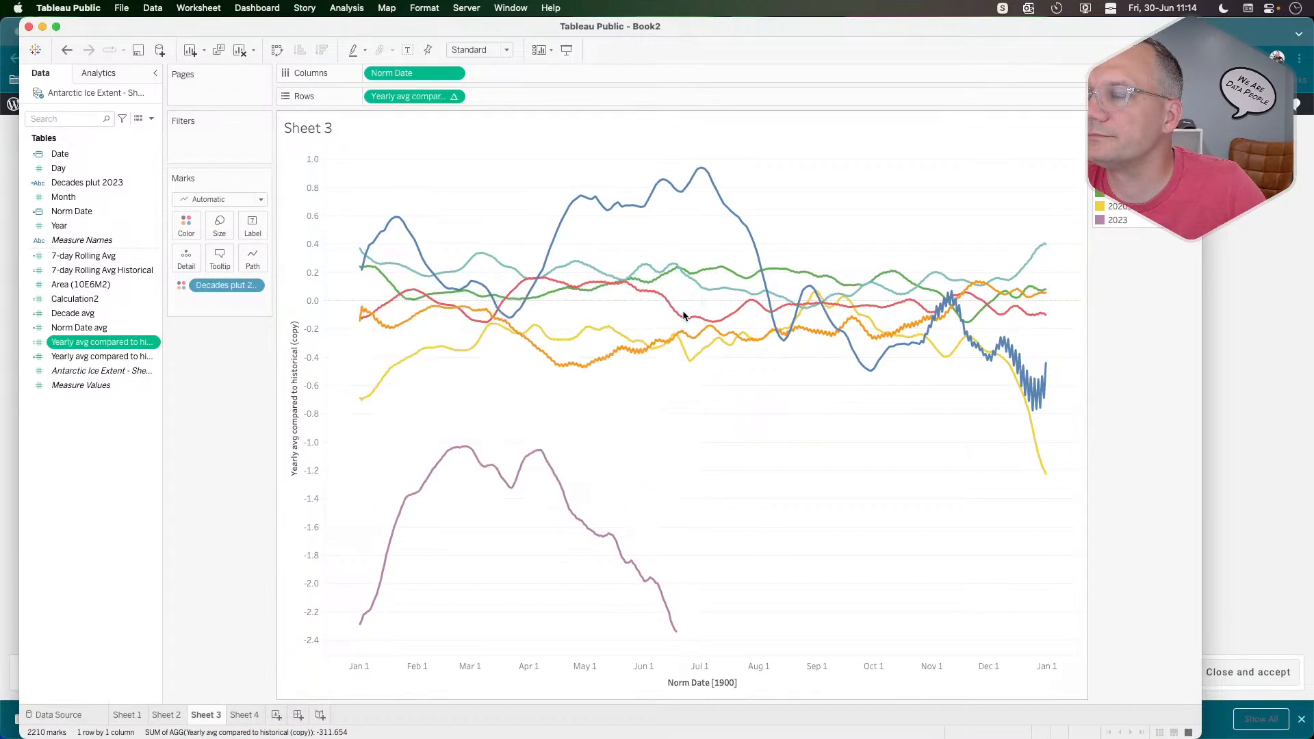
Add a new worksheet and place Norm Date on Rows as a discrete exact date.
{"action": "left_click", "coordinate": [167, 715]}
{"action": "left_click", "coordinate": [235, 719]}
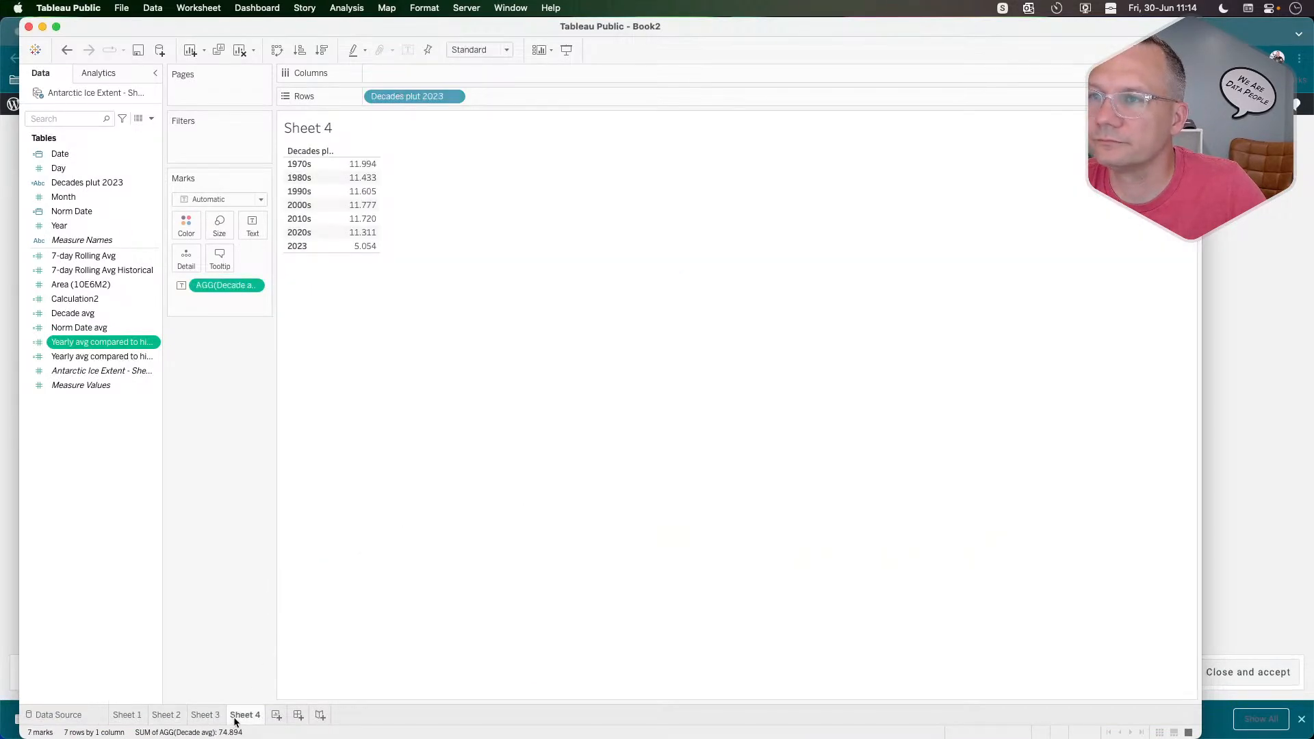
{"action": "left_click", "coordinate": [207, 716]}
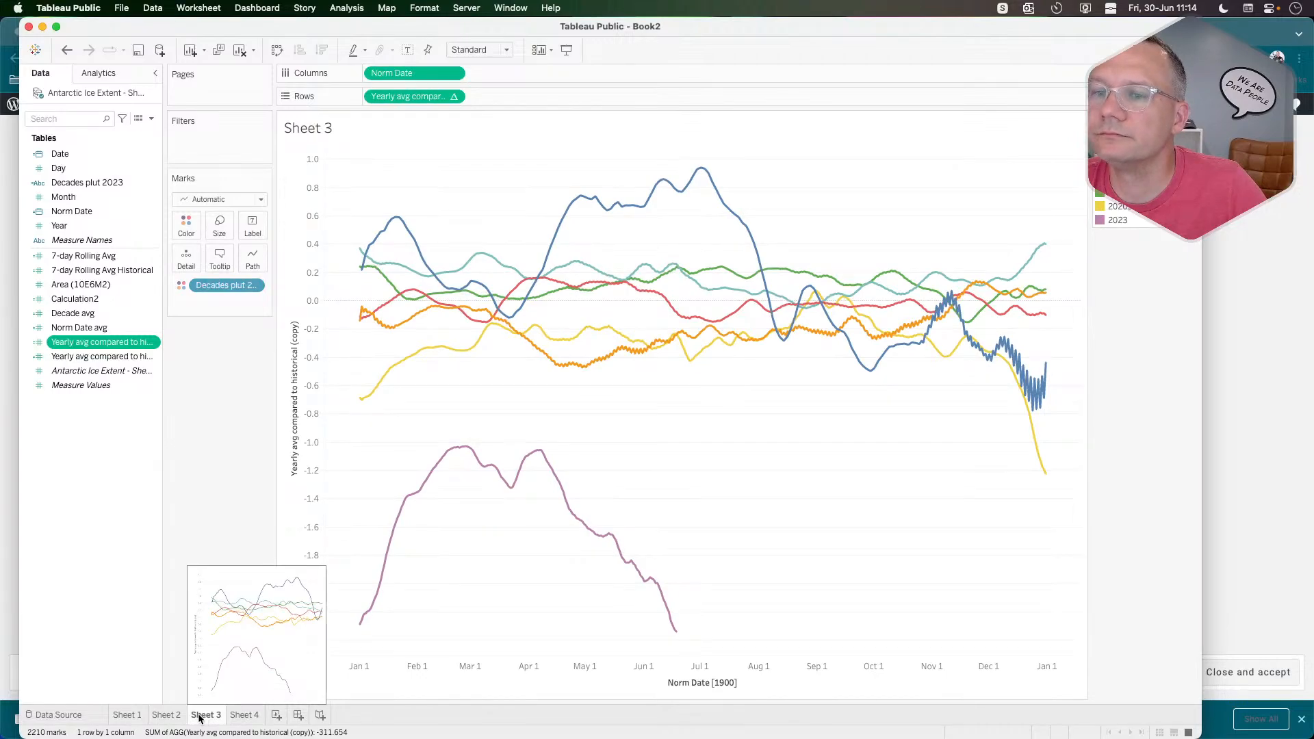
{"action": "left_click", "coordinate": [278, 715]}
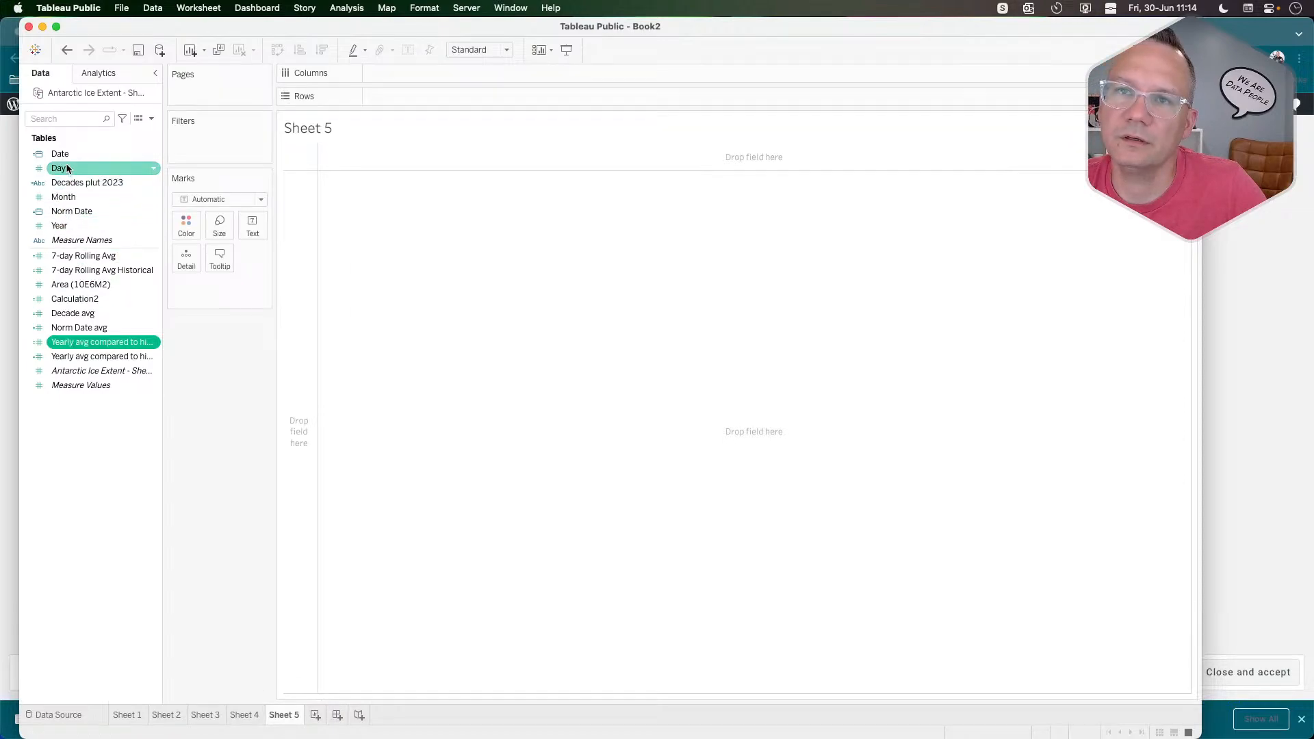
{"action": "left_click_drag", "start_coordinate": [61, 154], "coordinate": [154, 162]}
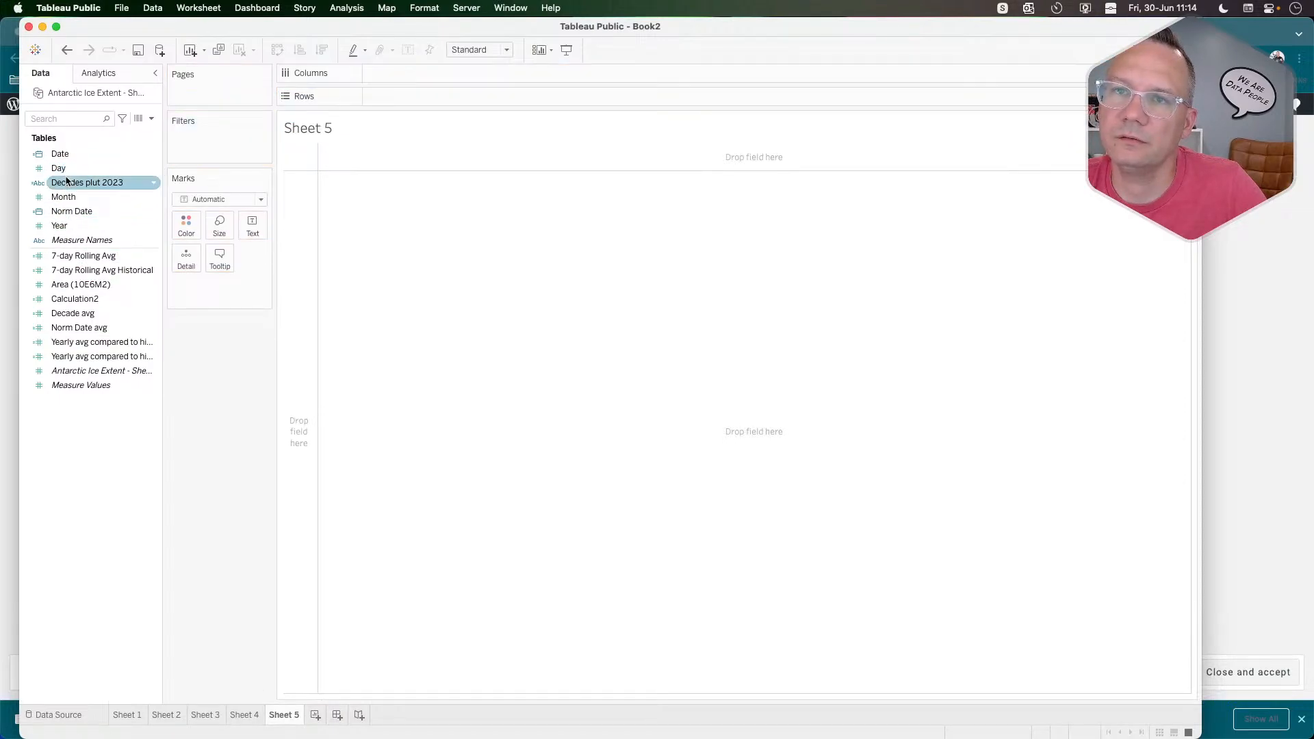
{"action": "left_click_drag", "start_coordinate": [70, 212], "coordinate": [402, 96]}
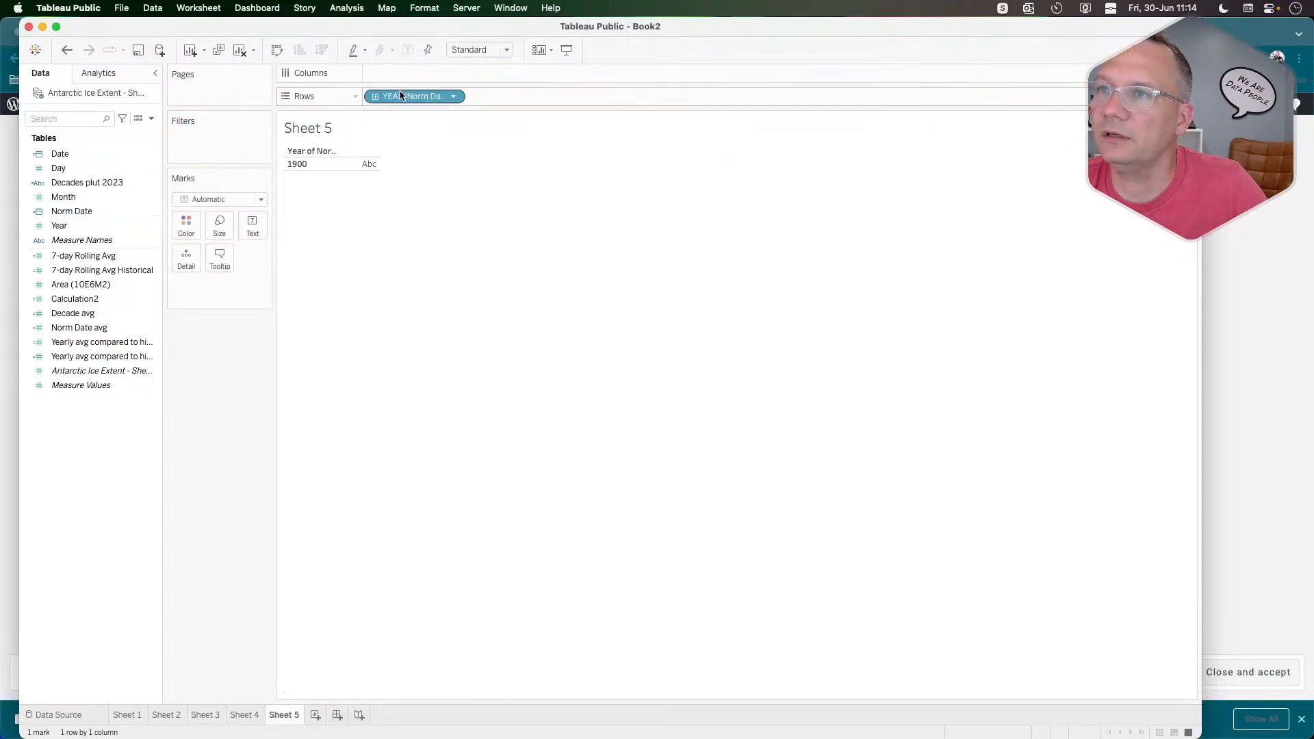
{"action": "left_click", "coordinate": [453, 98]}
{"action": "left_click", "coordinate": [419, 441]}
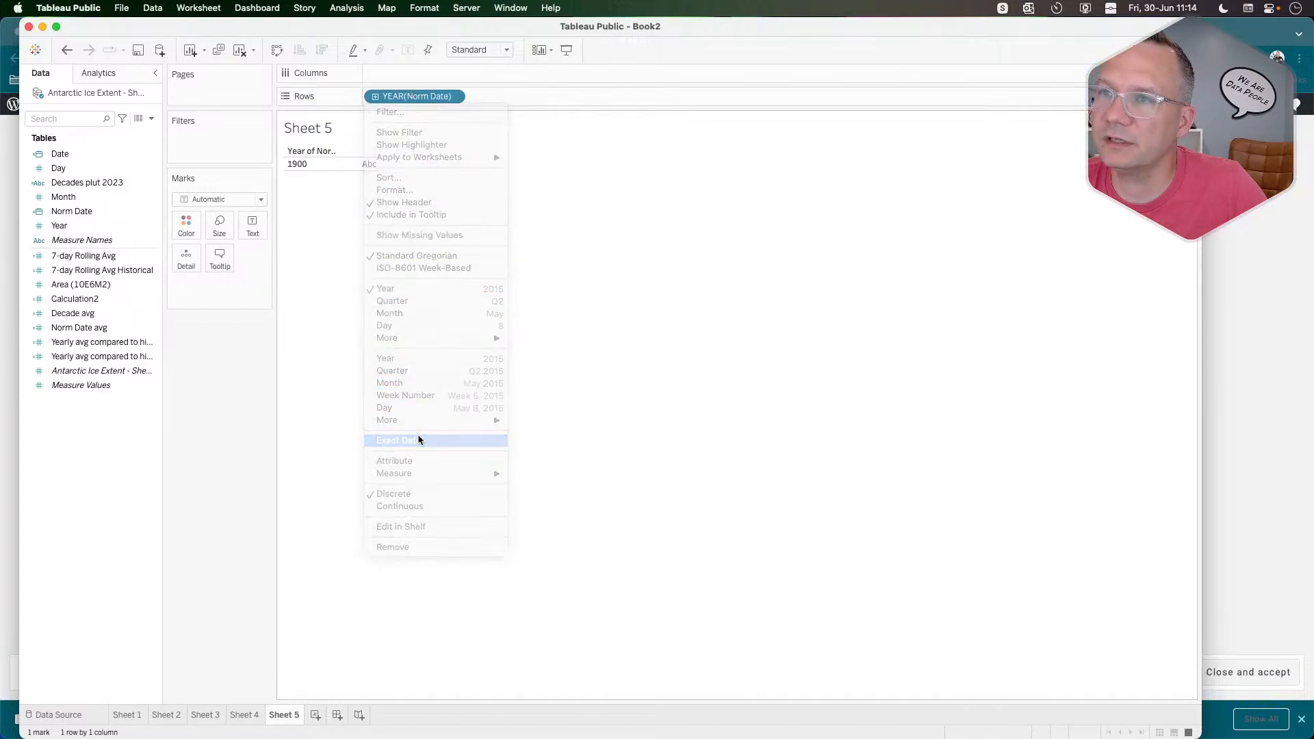
{"action": "left_click", "coordinate": [453, 96]}
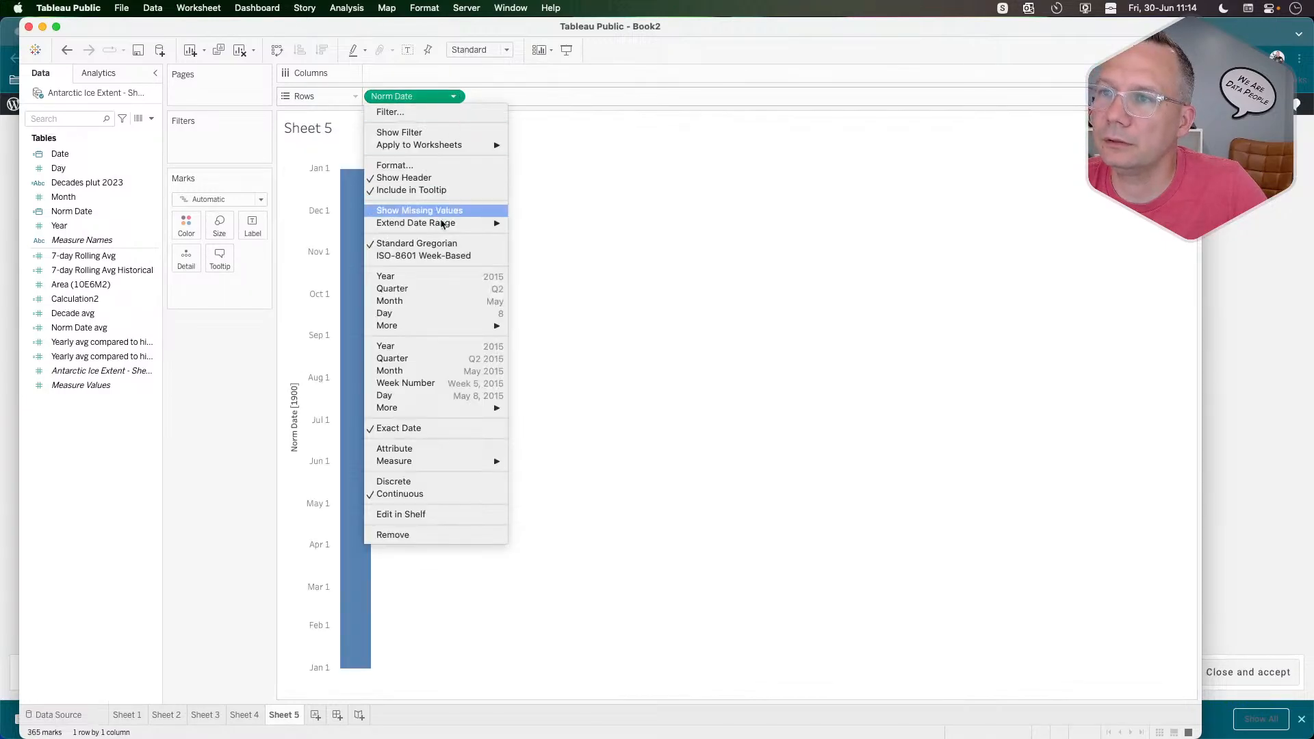
{"action": "left_click", "coordinate": [407, 481]}
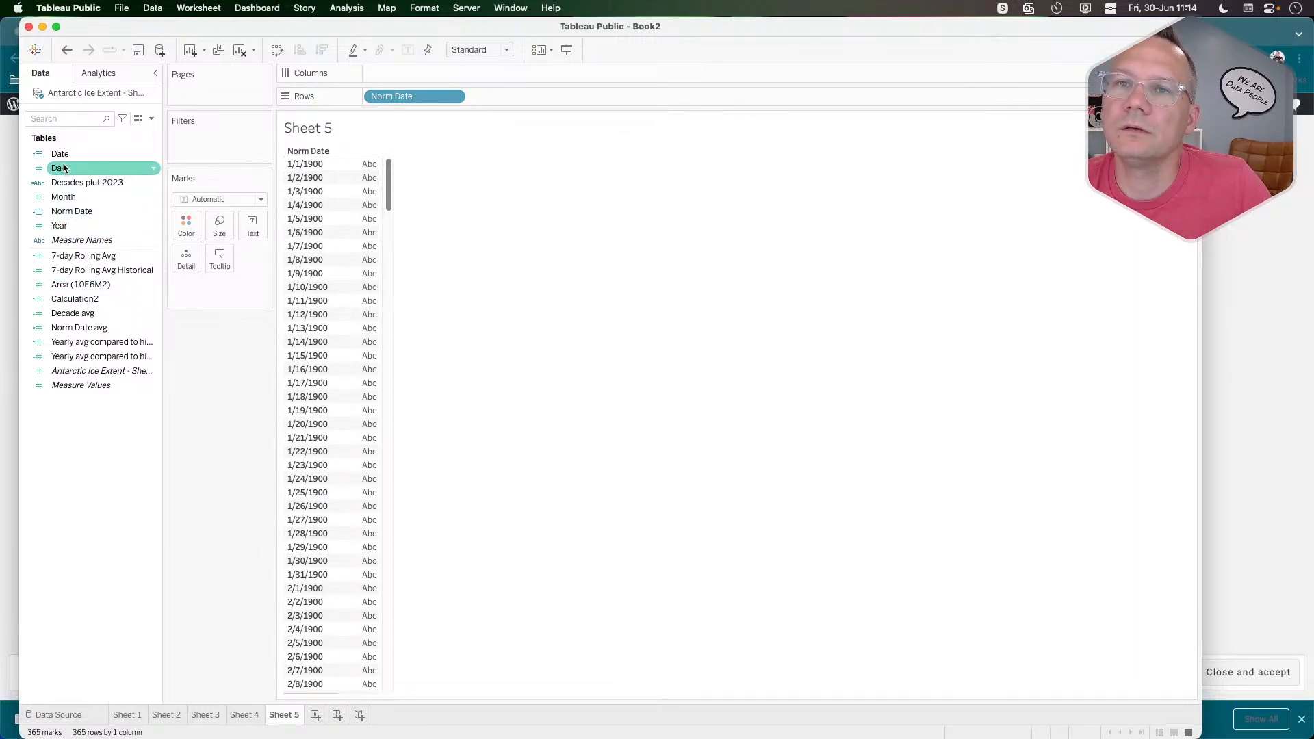
Build a text table with Decades plut 2023 on Columns and 7-day Rolling Avg and 7-day Rolling Avg Historical as values.
{"action": "left_click_drag", "start_coordinate": [79, 183], "coordinate": [425, 68]}
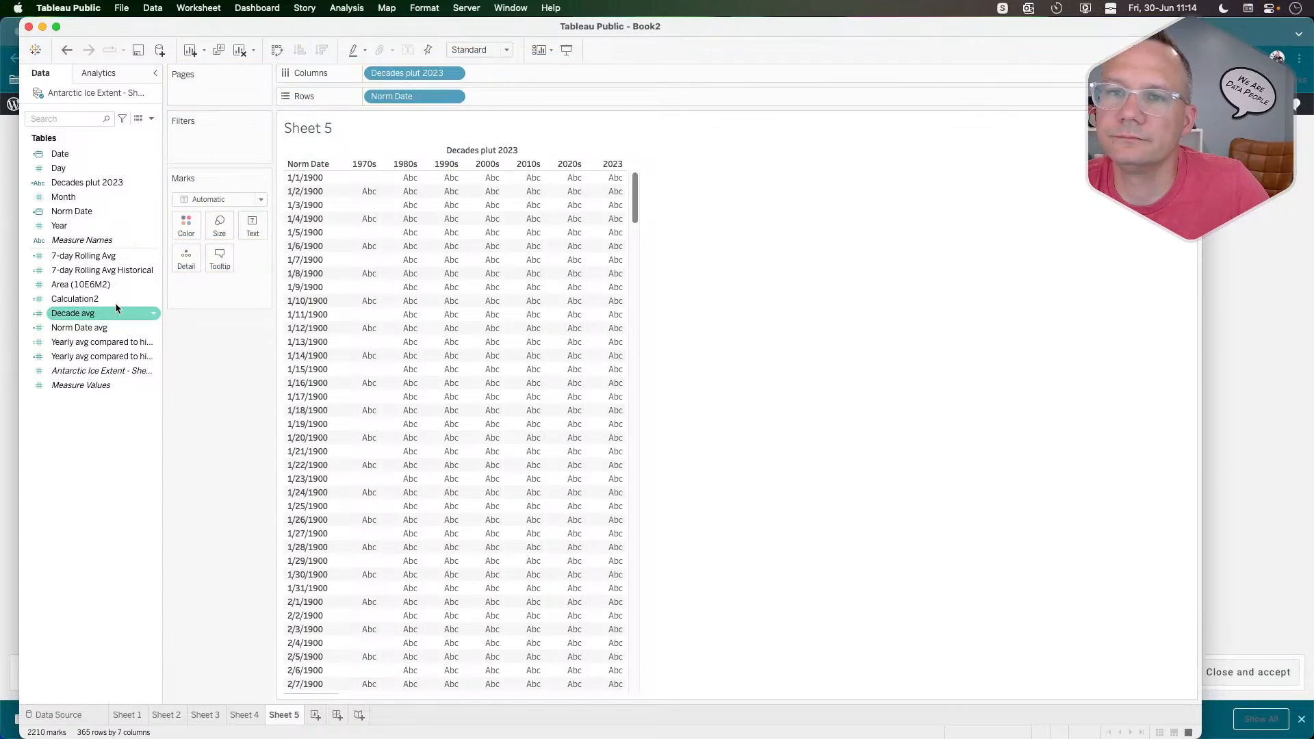
{"action": "left_click_drag", "start_coordinate": [96, 257], "coordinate": [245, 222]}
{"action": "mouse_move", "coordinate": [130, 265]}
{"action": "left_mouse_down"}
{"action": "mouse_move", "coordinate": [257, 233]}
{"action": "mouse_move", "coordinate": [219, 271]}
{"action": "mouse_move", "coordinate": [117, 265]}
{"action": "left_mouse_up"}
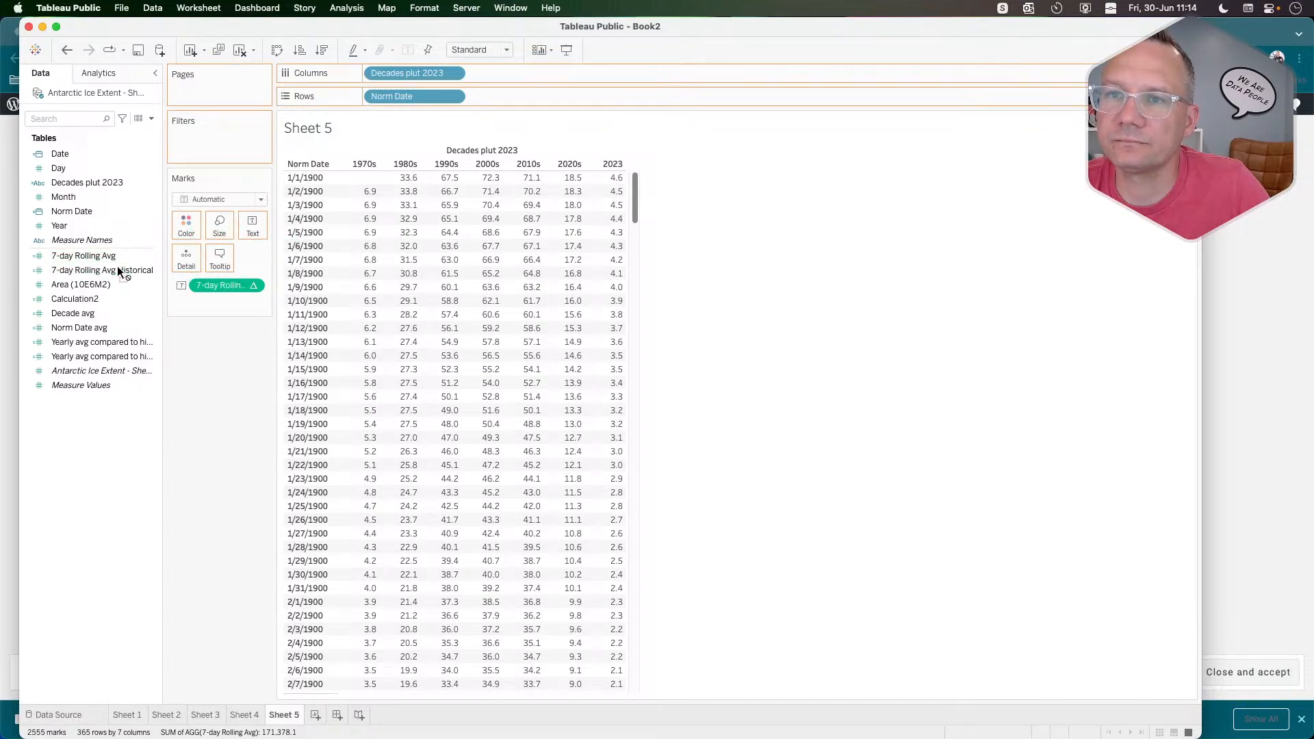
{"action": "double_click", "coordinate": [117, 268]}
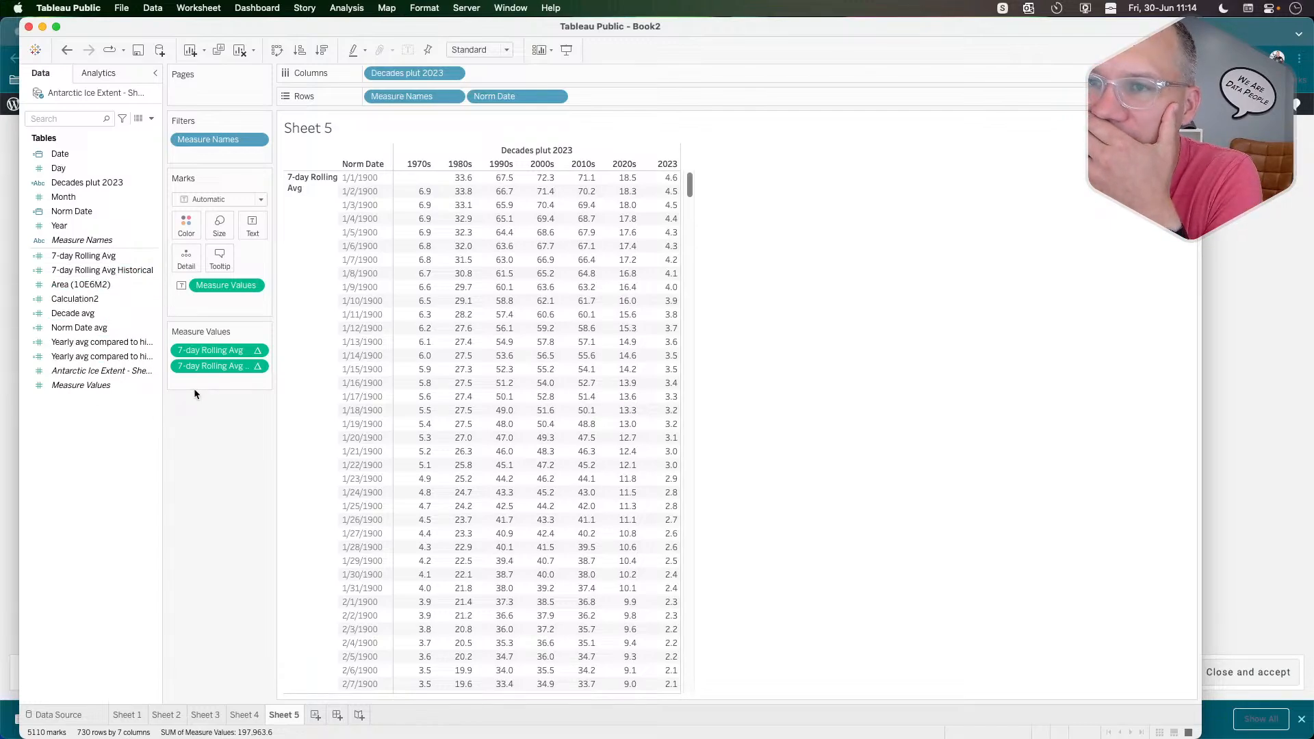
Set both 7-day Rolling Avg and 7-day Rolling Avg Historical in Measure Values to compute using Norm Date.
{"action": "left_click", "coordinate": [257, 349]}
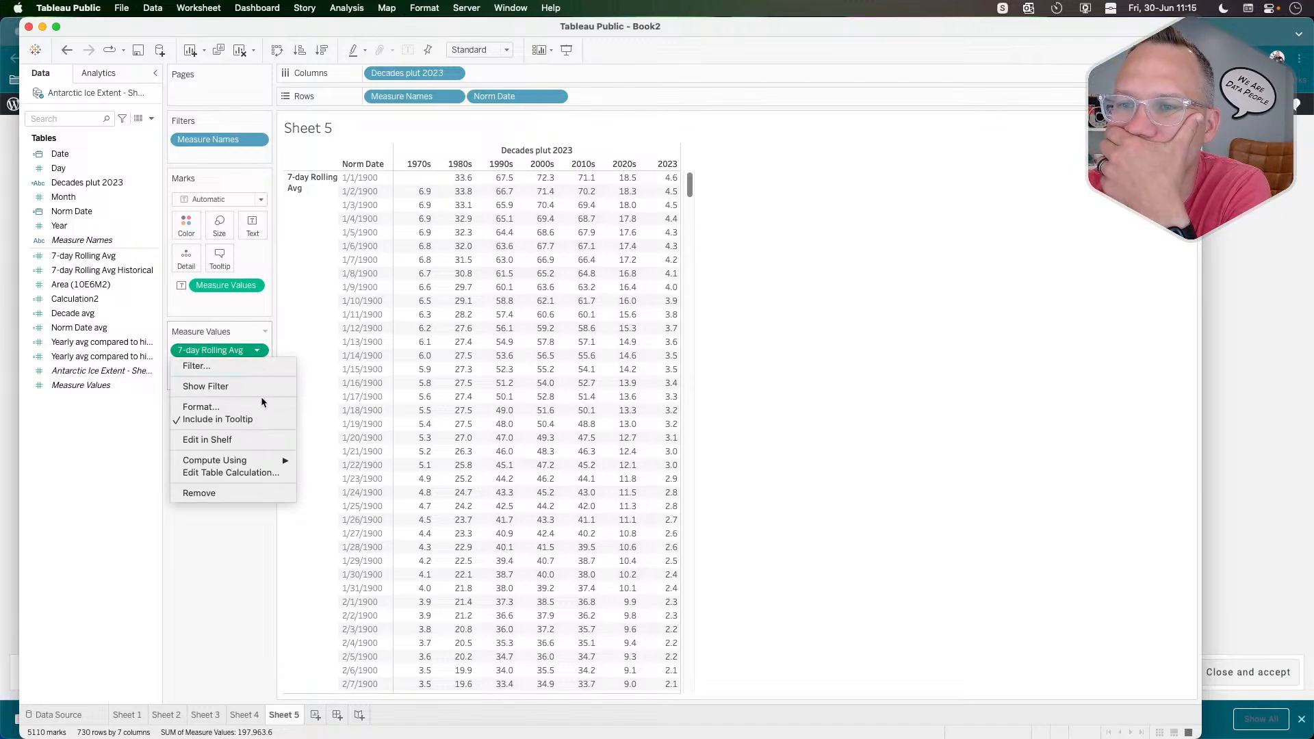
{"action": "mouse_move", "coordinate": [267, 460]}
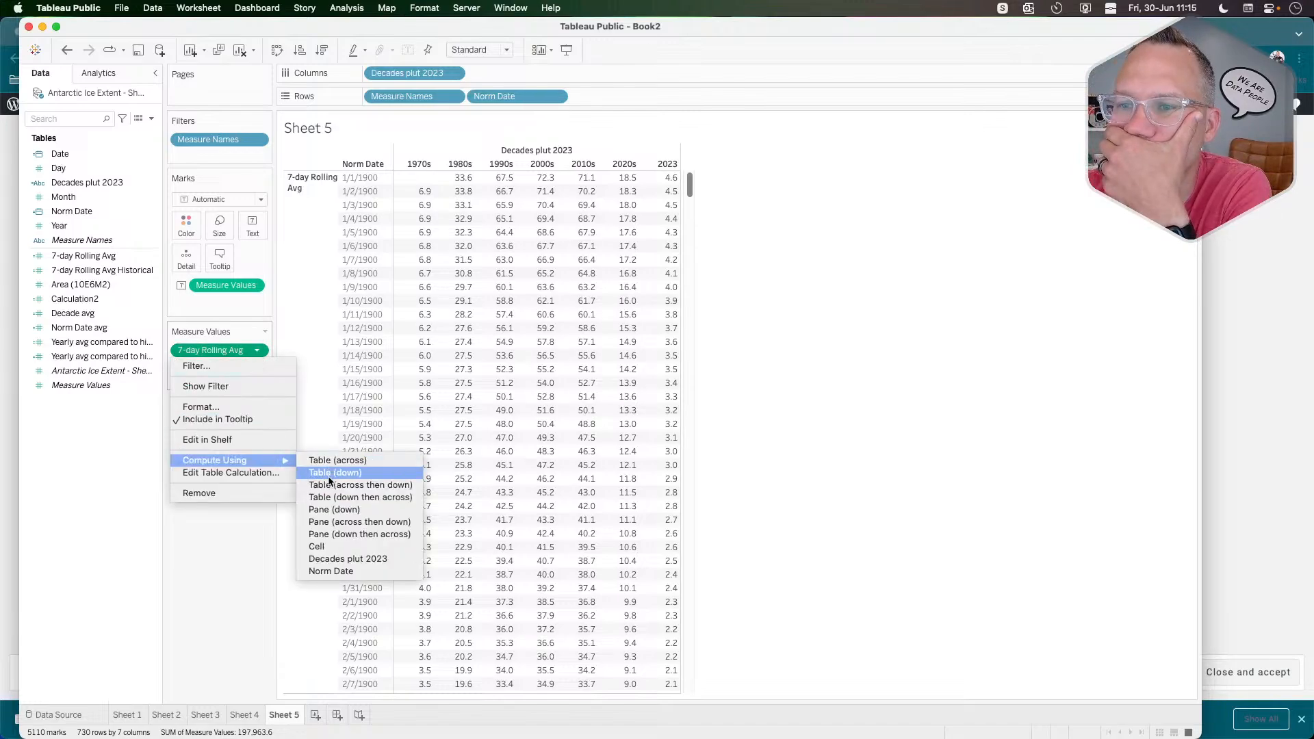
{"action": "left_click", "coordinate": [341, 570]}
{"action": "left_click", "coordinate": [258, 367]}
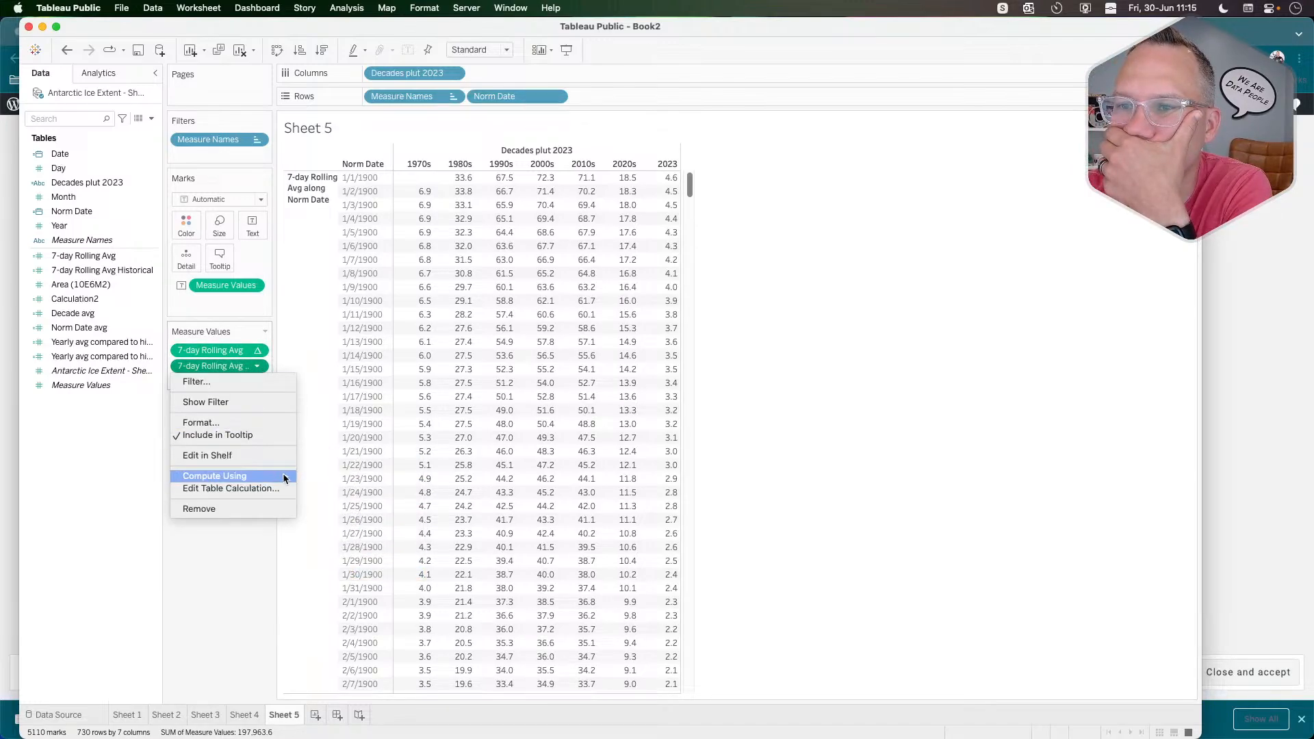
{"action": "mouse_move", "coordinate": [282, 475]}
{"action": "left_click", "coordinate": [336, 588]}
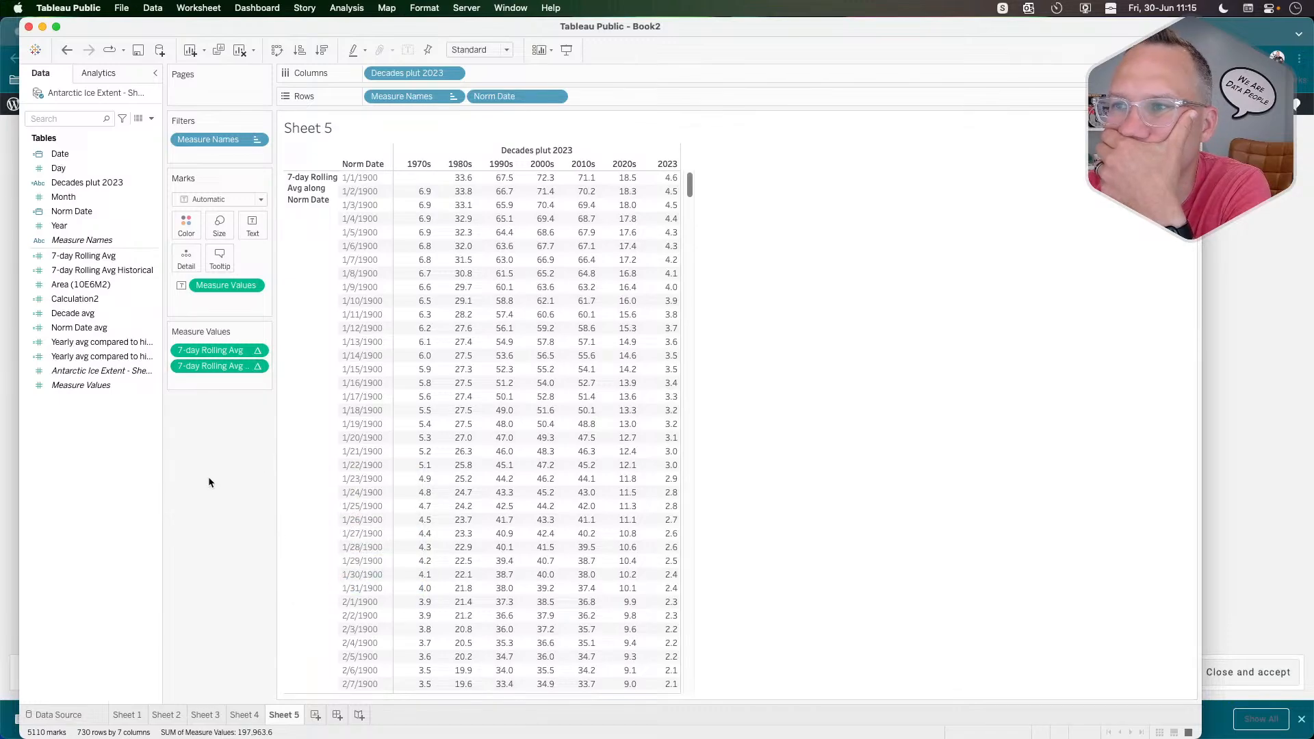
Add Yearly avg compared to historical to Measure Values and move Measure Names to Columns after Decades plut 2023.
{"action": "left_click", "coordinate": [108, 347]}
{"action": "left_click_drag", "start_coordinate": [108, 347], "coordinate": [218, 381]}
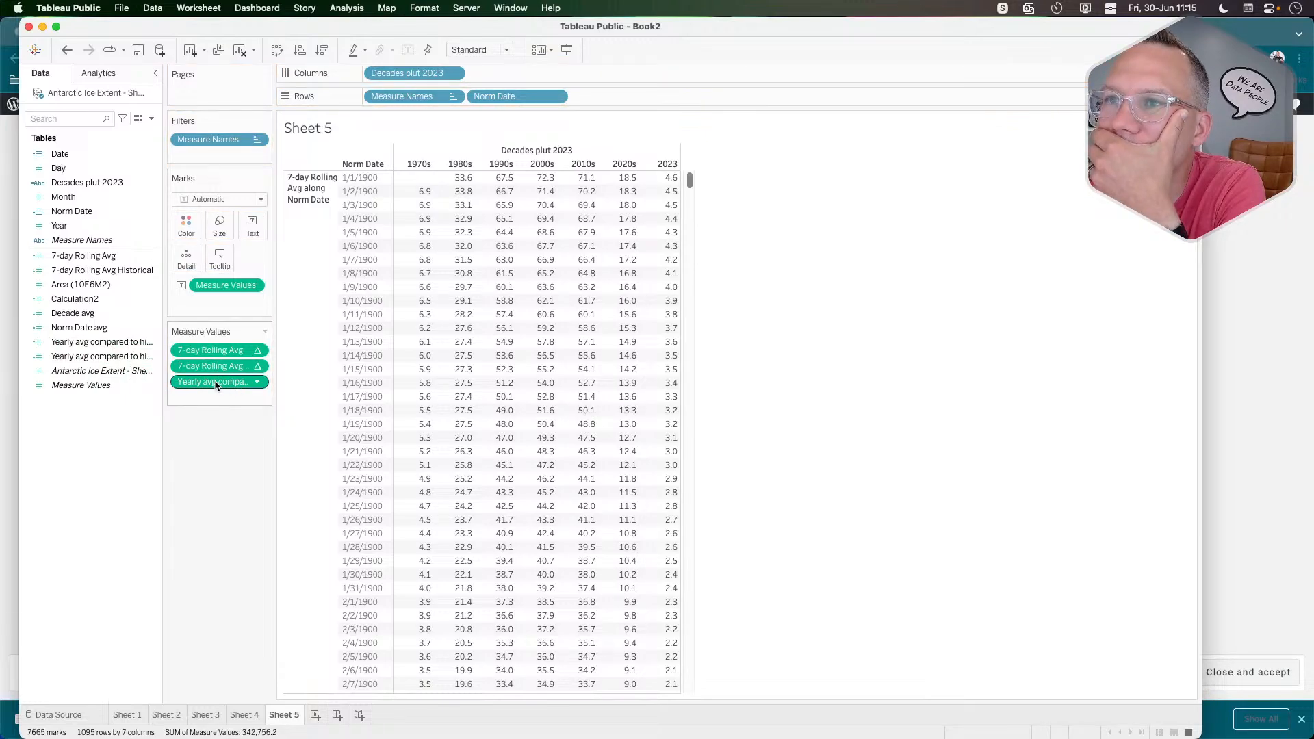
{"action": "left_click_drag", "start_coordinate": [434, 96], "coordinate": [498, 80]}
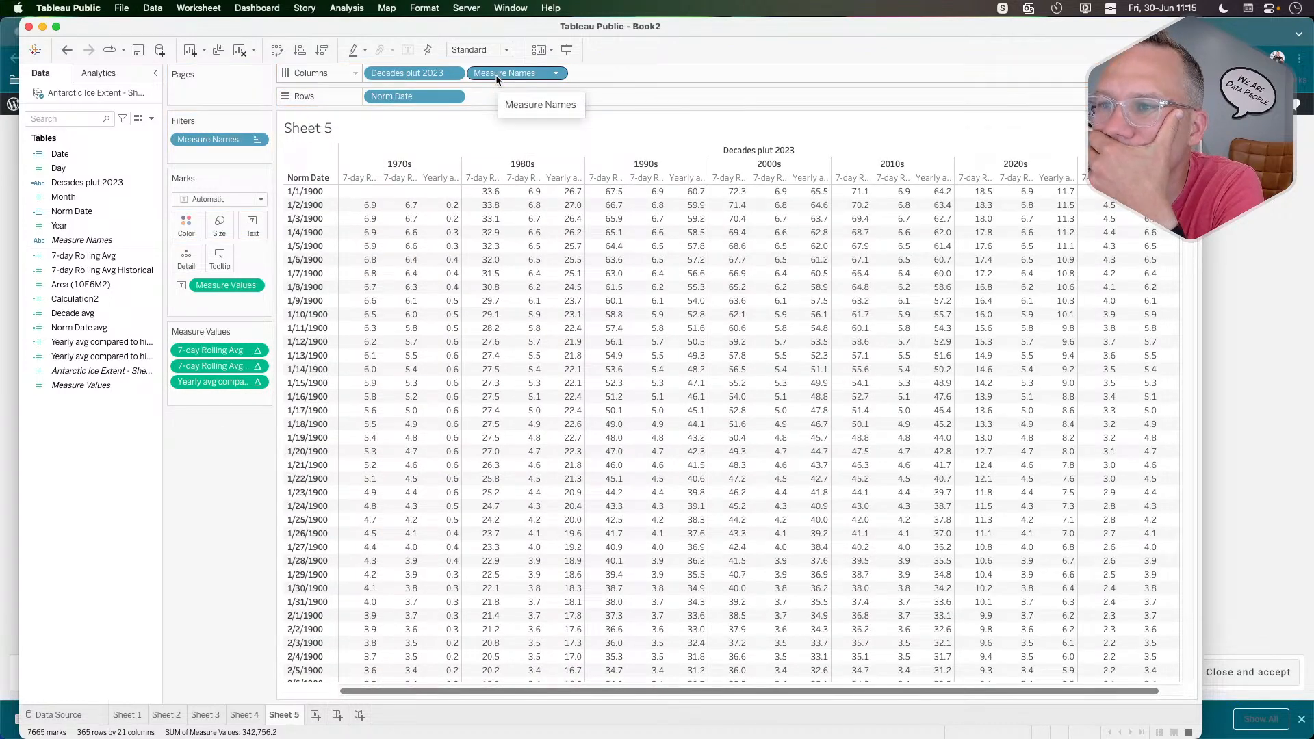
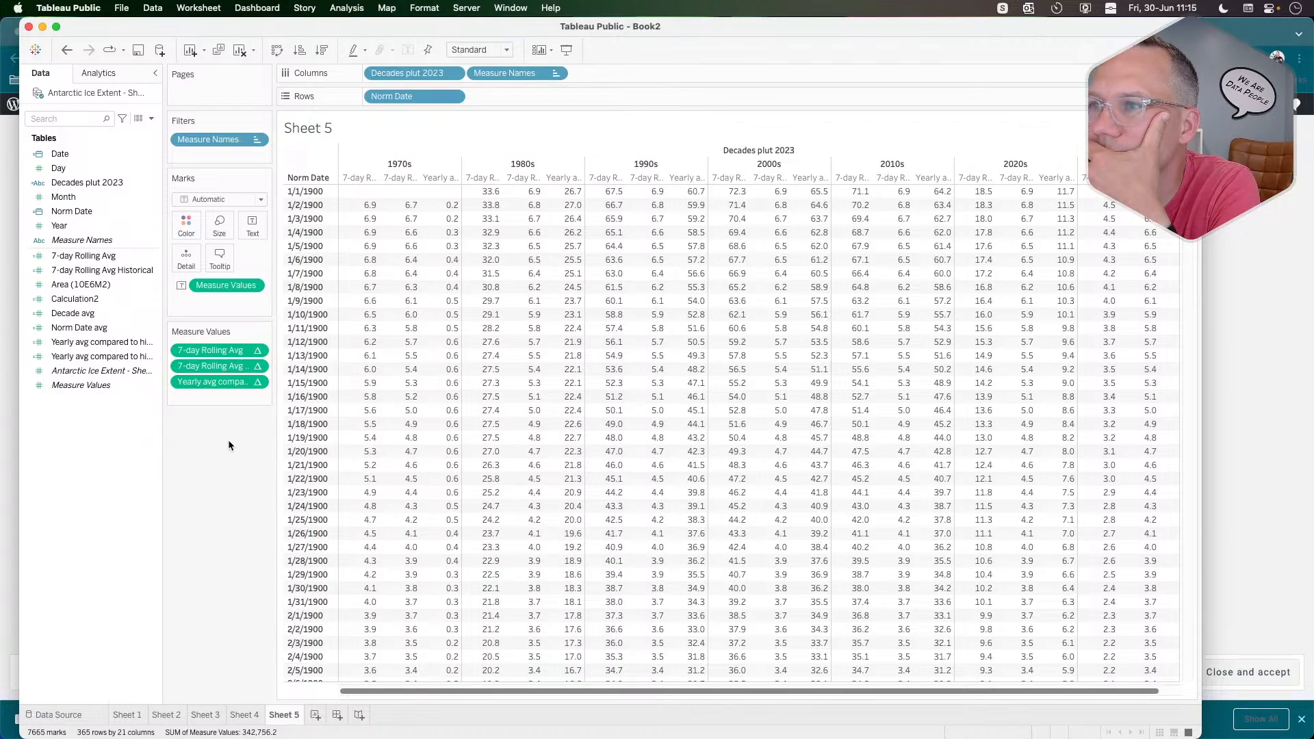
Try computing 7-day Rolling Avg in Measure Values using Decades plut 2023, and undo the change.
{"action": "left_click", "coordinate": [257, 352]}
{"action": "left_click", "coordinate": [257, 353]}
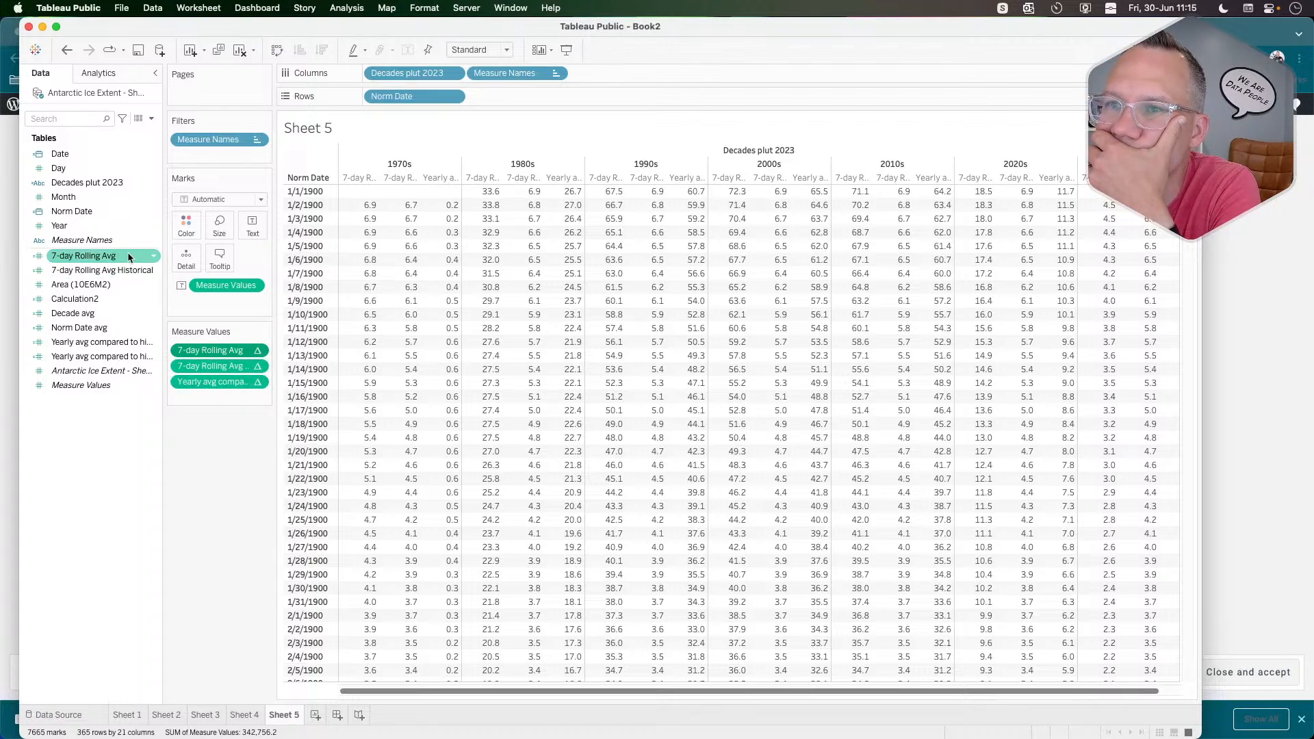
{"action": "left_click", "coordinate": [257, 350]}
{"action": "mouse_move", "coordinate": [248, 460]}
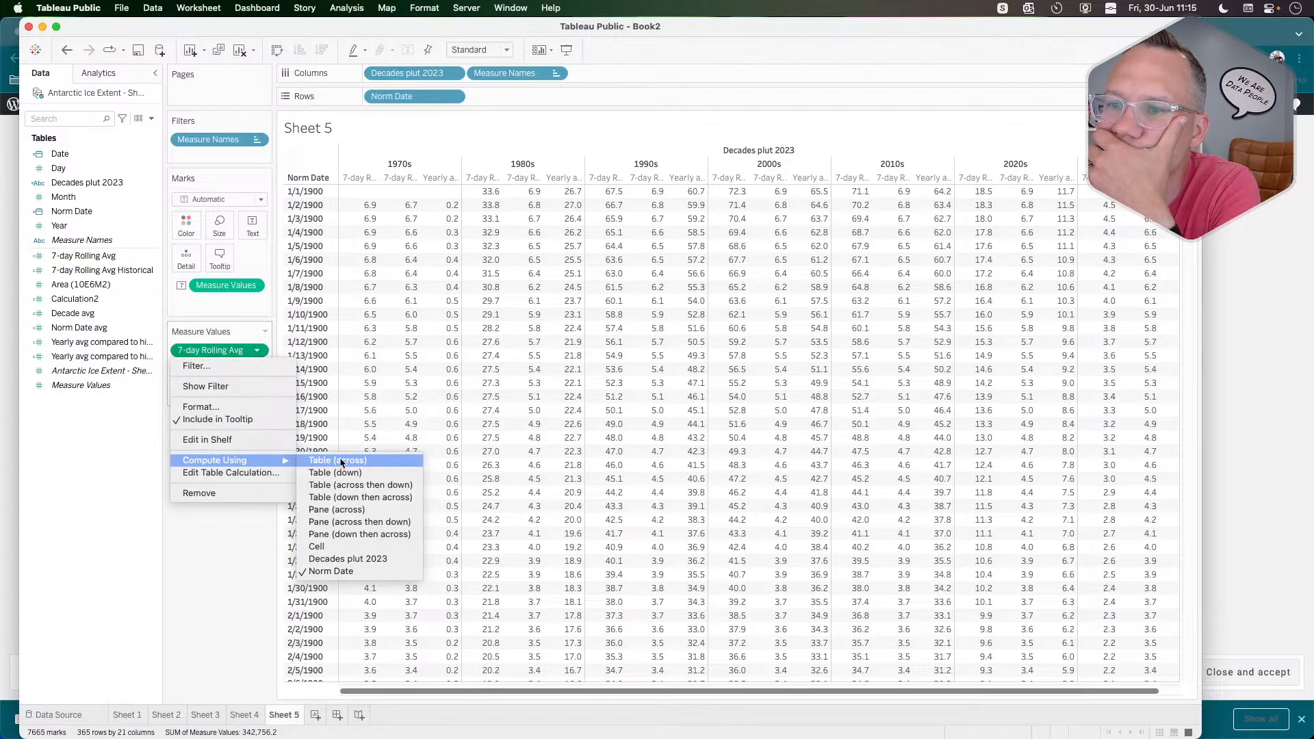
{"action": "left_click", "coordinate": [319, 559]}
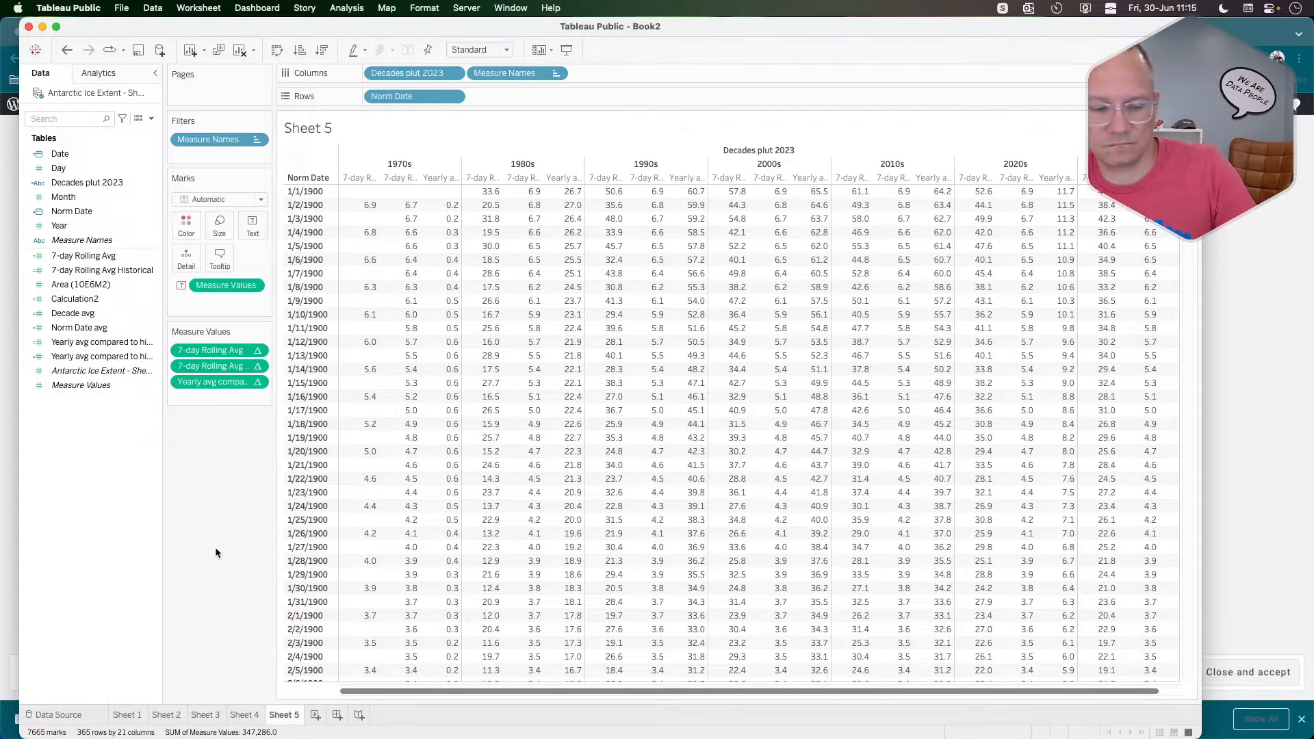
{"action": "key", "text": "super+z"}
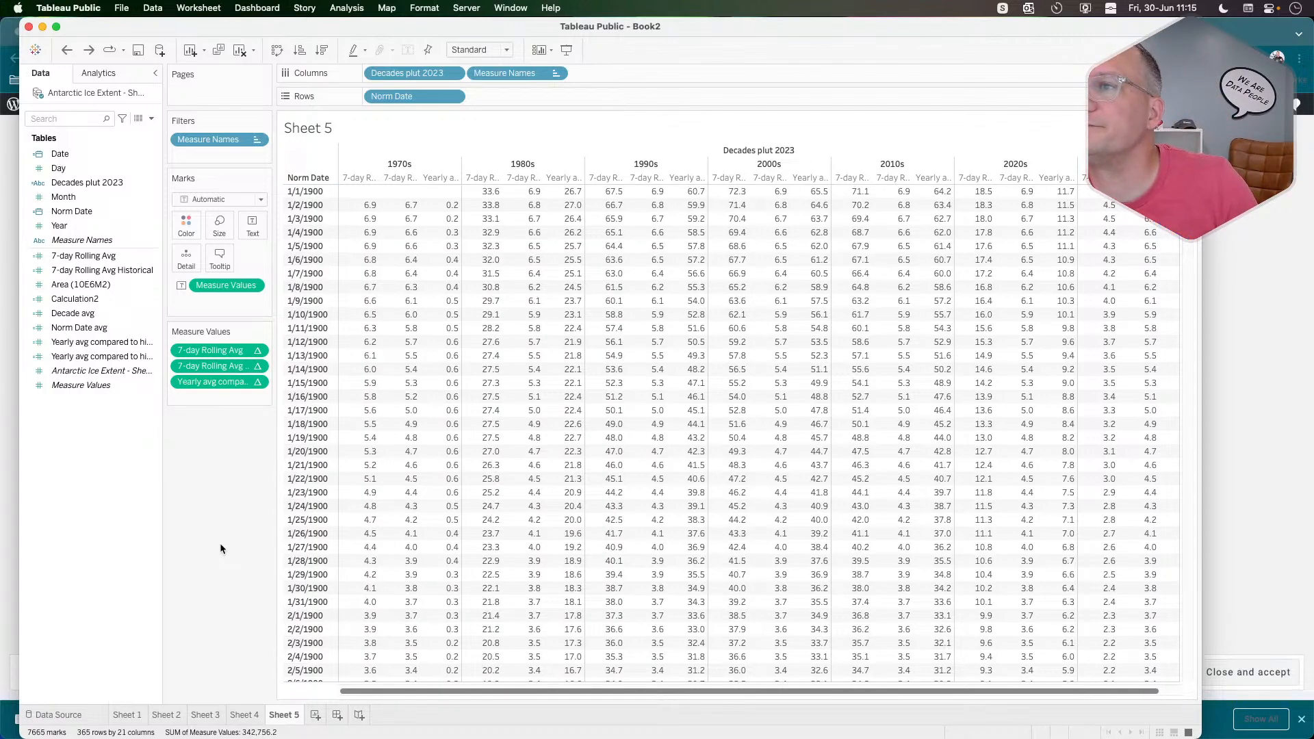
Compare the 7-day Rolling Avg formula with the Moving Avg: Area formula in the Antarctic Ice Extent blog post in Chrome.
{"action": "left_click", "coordinate": [100, 258]}
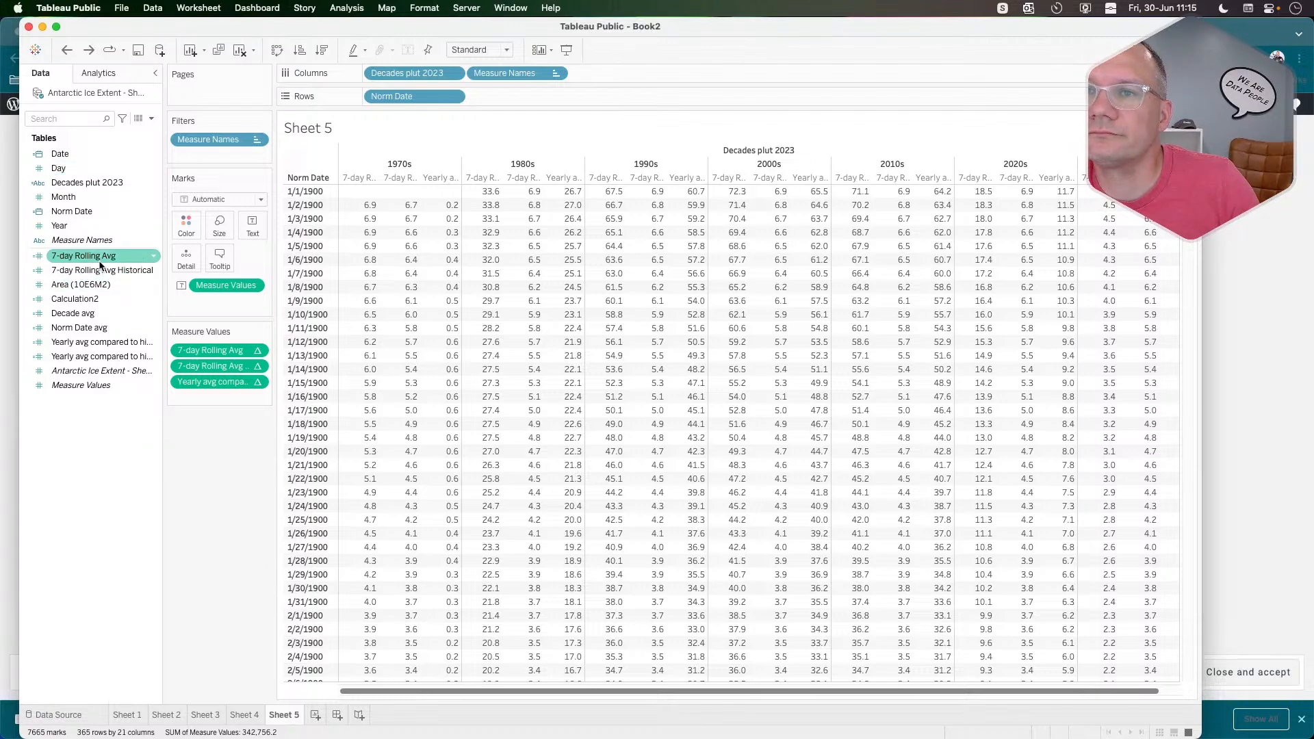
{"action": "right_click", "coordinate": [99, 265]}
{"action": "left_click", "coordinate": [138, 323]}
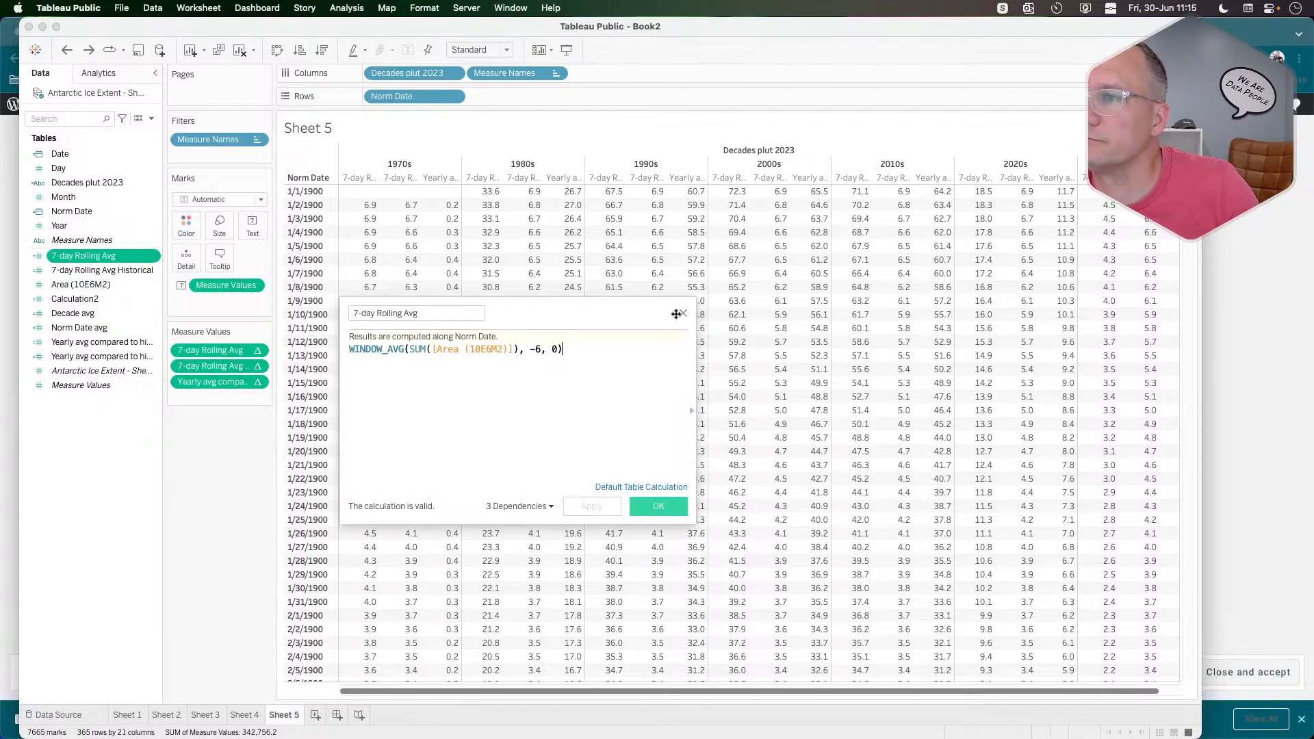
{"action": "key", "text": "super+Tab"}
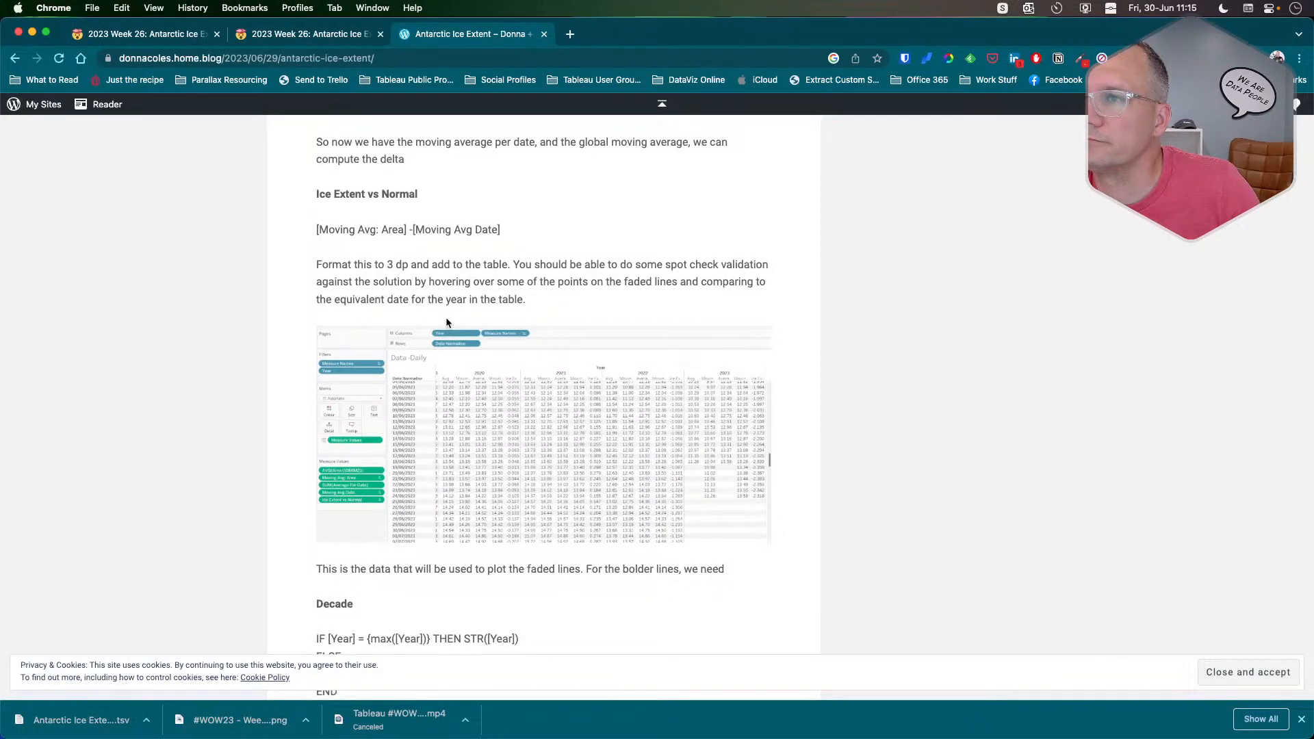
{"action": "scroll", "coordinate": [445, 318], "scroll_direction": "up", "scroll_amount": 10}
{"action": "scroll", "coordinate": [446, 318], "scroll_direction": "up", "scroll_amount": 8}
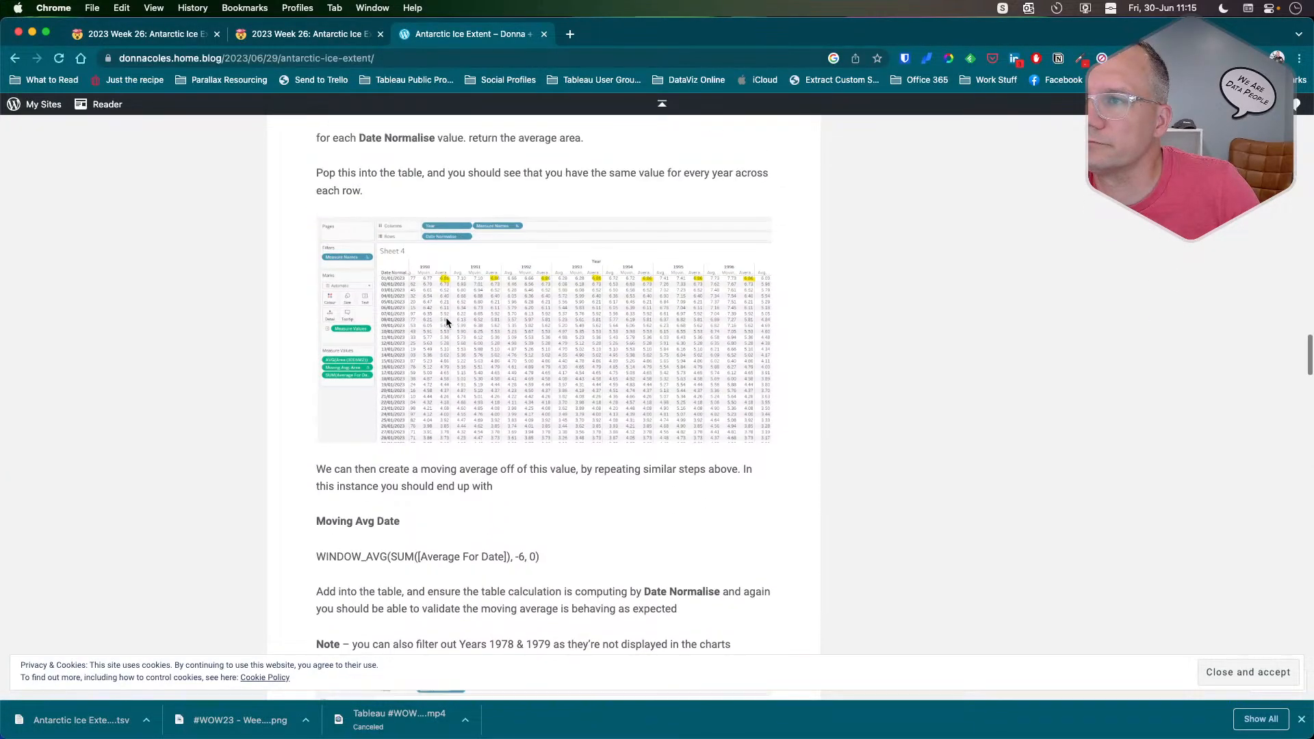
{"action": "scroll", "coordinate": [370, 451], "scroll_direction": "up", "scroll_amount": 7}
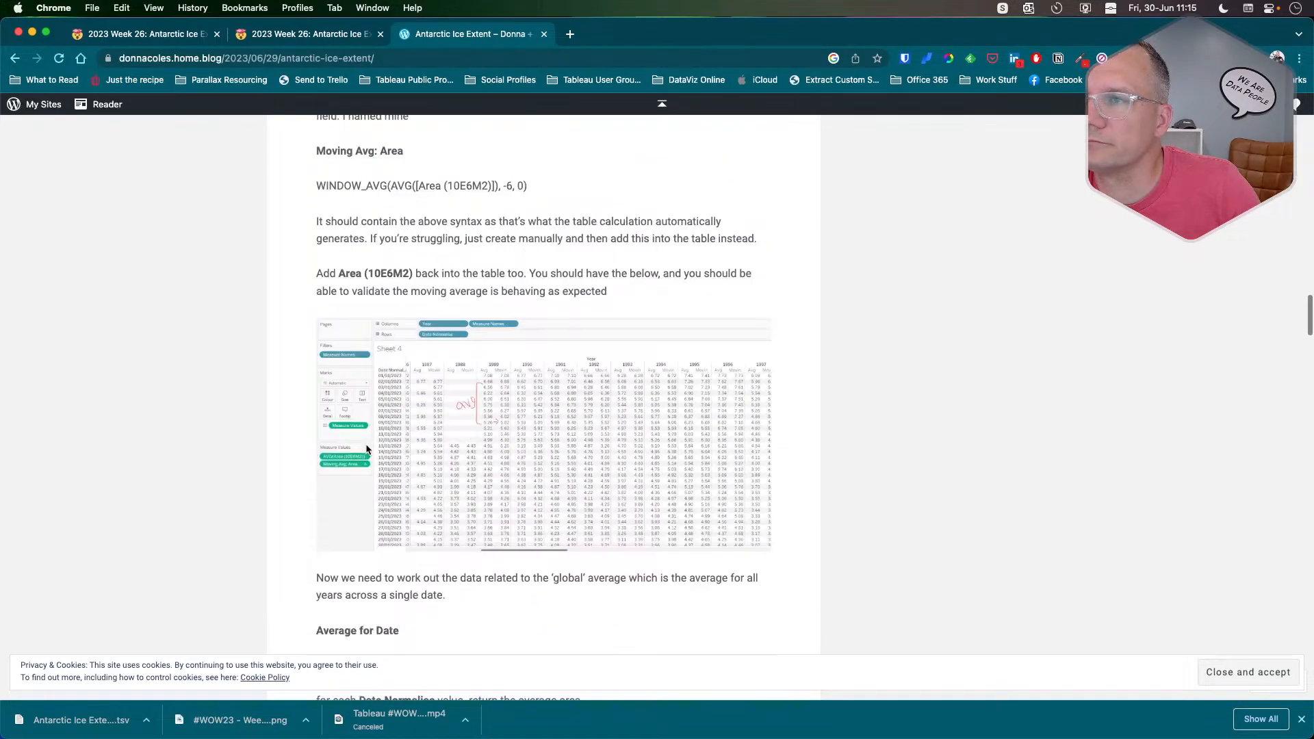
{"action": "key", "text": "super+Tab"}
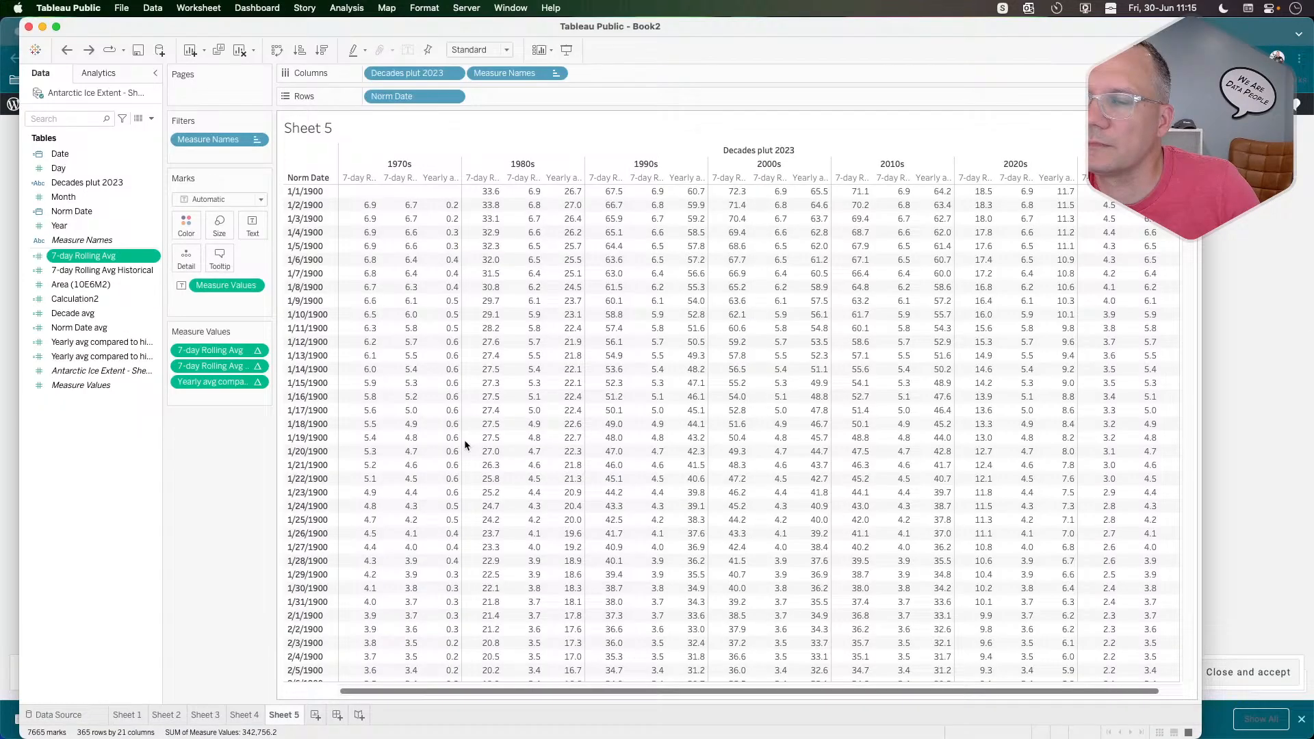
{"action": "key", "text": "super+Tab"}
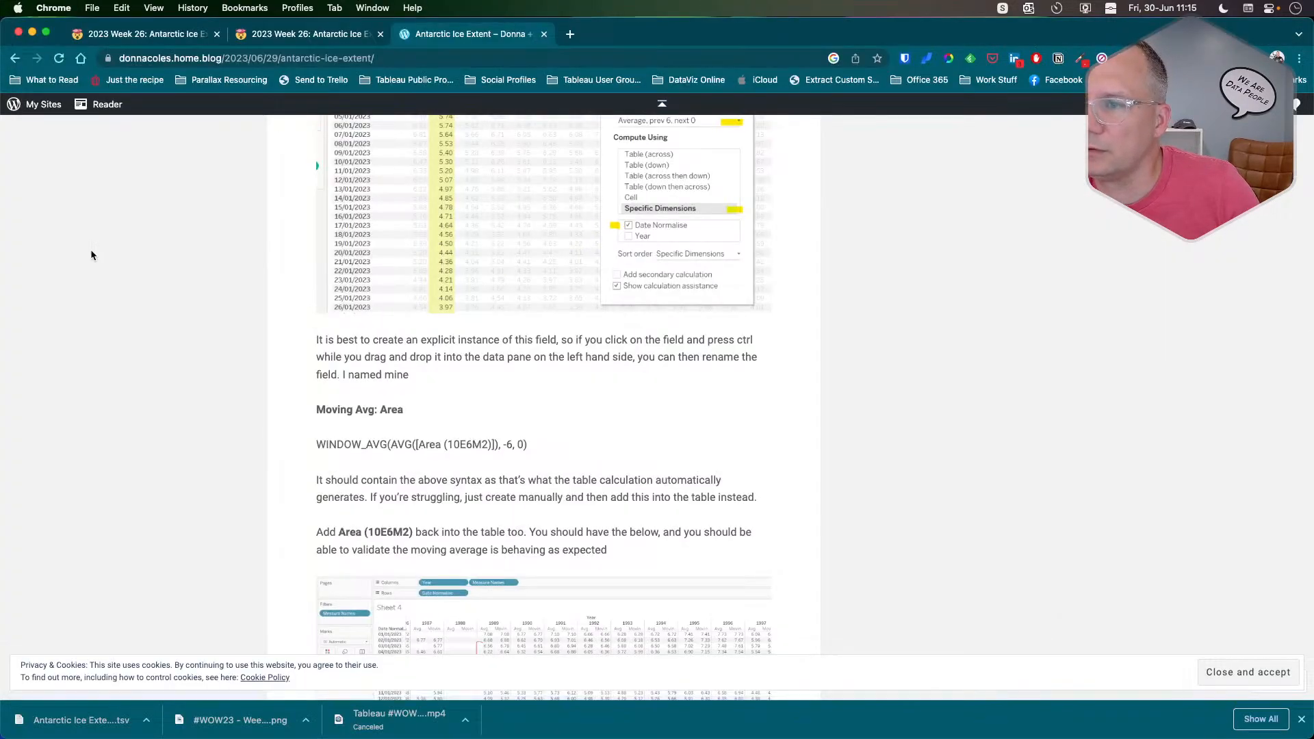
{"action": "key", "text": "super+Tab"}
{"action": "key", "text": "super+Tab"}
{"action": "key", "text": "super+Tab"}
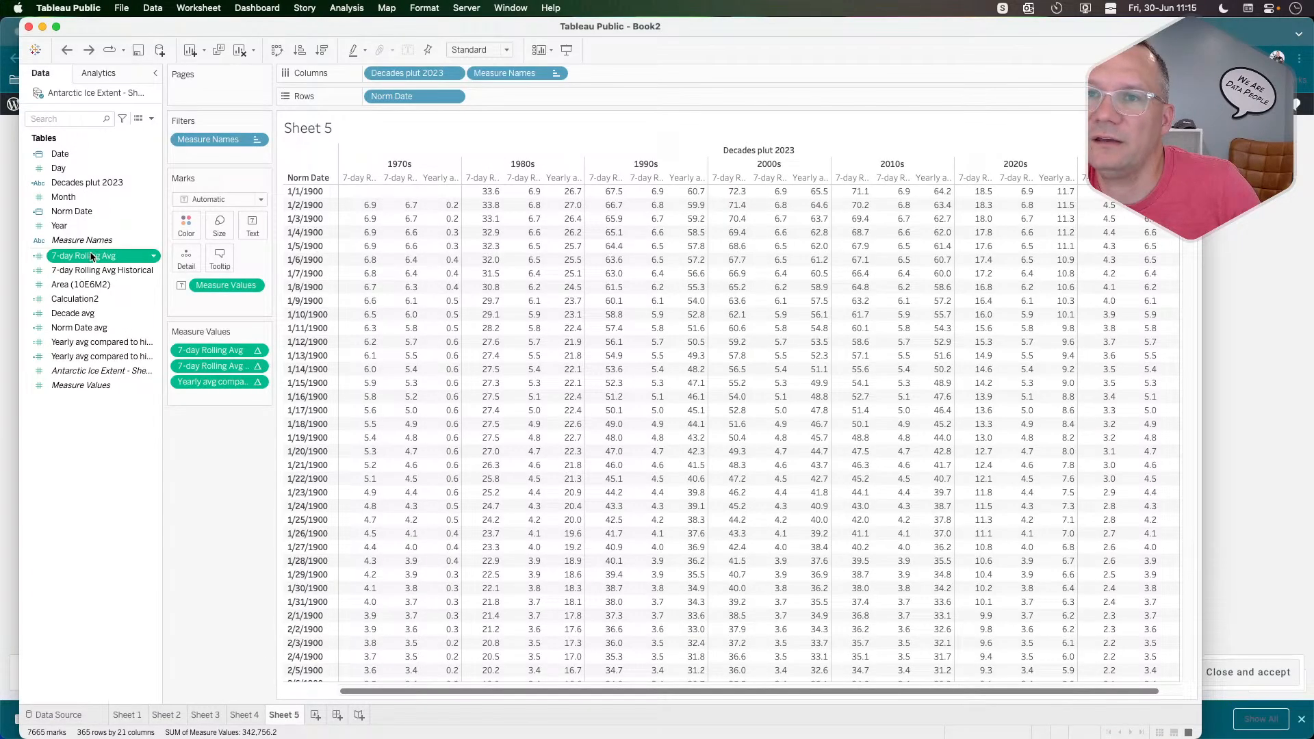
Change the aggregation of Area (10E6M2) in the 7-day Rolling Avg calculation from SUM to AVG.
{"action": "right_click", "coordinate": [91, 257]}
{"action": "left_click", "coordinate": [123, 310]}
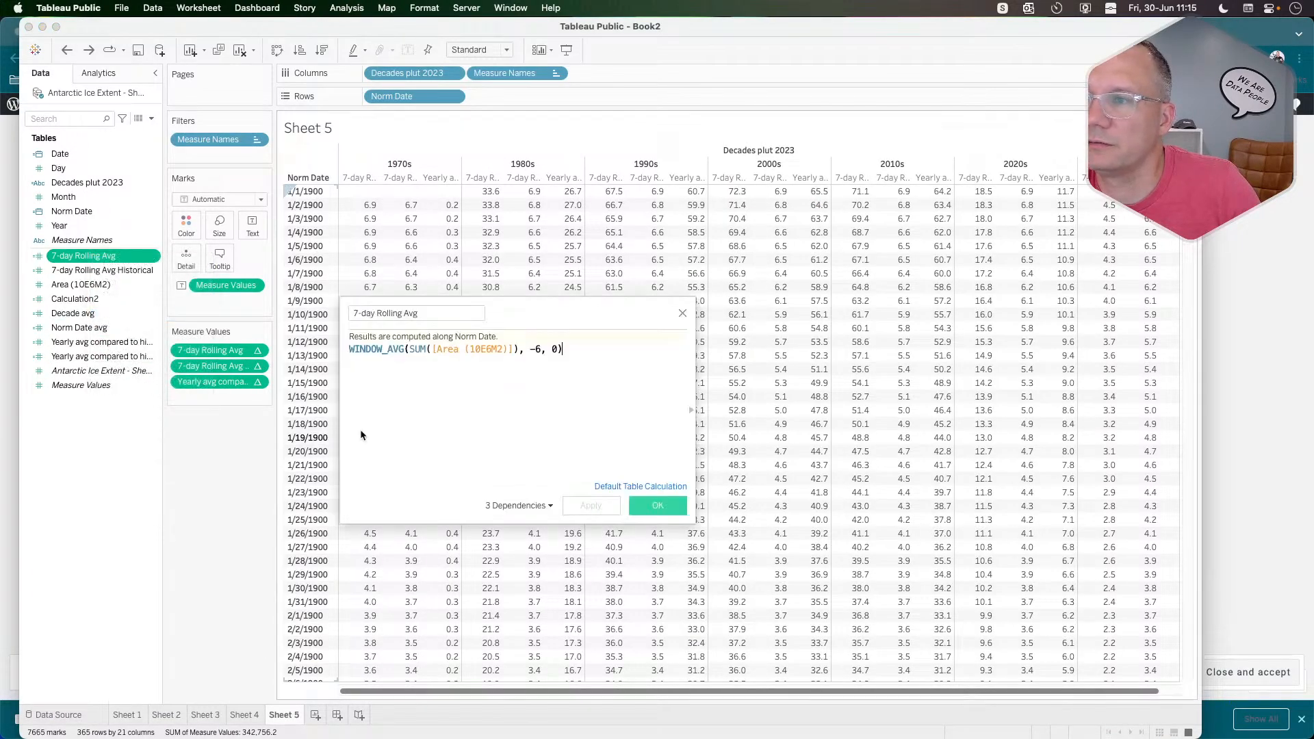
{"action": "left_click", "coordinate": [430, 350]}
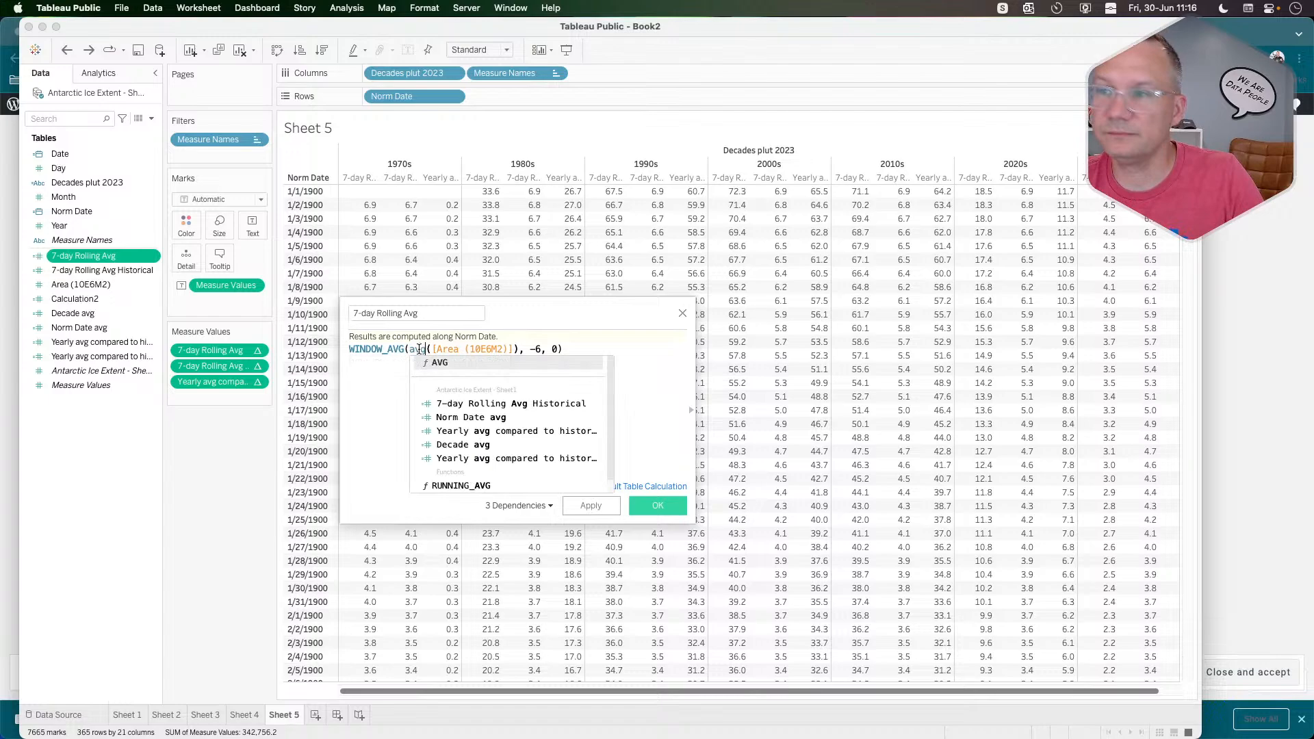
{"action": "left_click", "coordinate": [667, 505]}
Review the decade line charts on Sheet 3 and Sheet 2 and the recalculated values across the Sheet 5 table.
{"action": "left_click", "coordinate": [206, 715]}
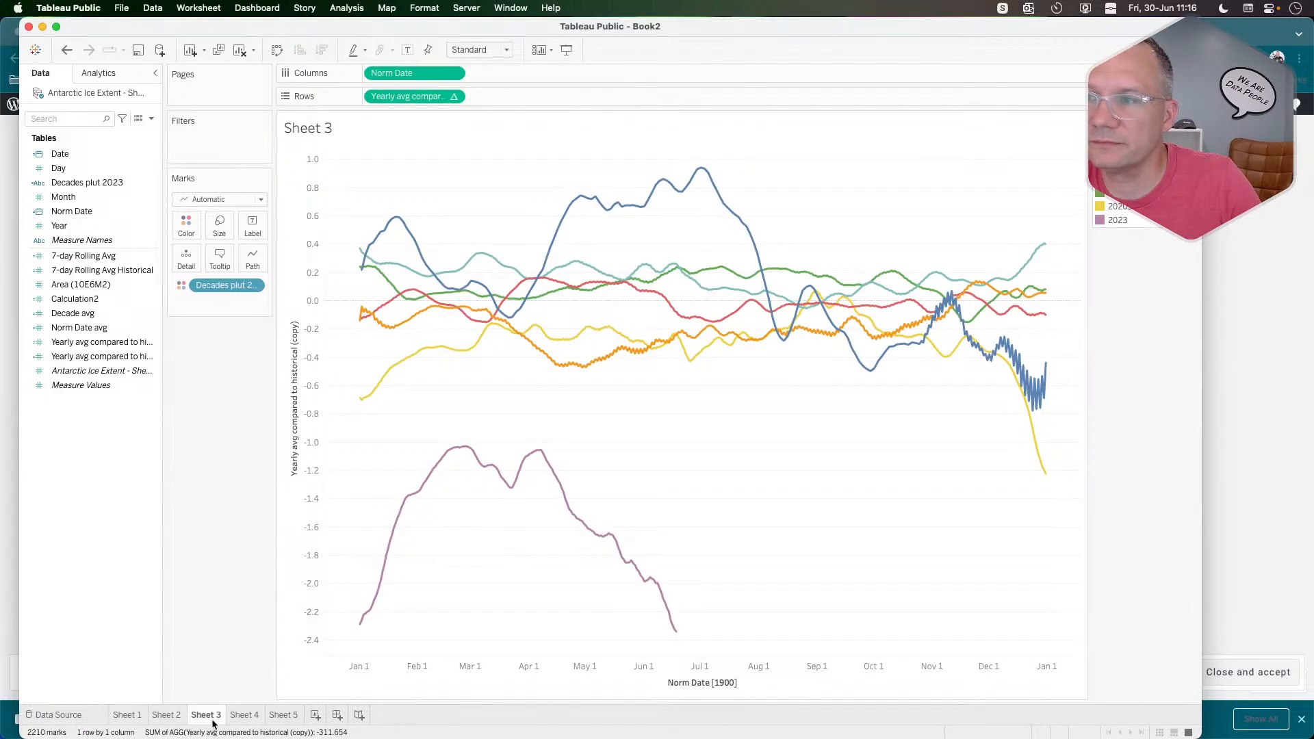
{"action": "left_click", "coordinate": [168, 717]}
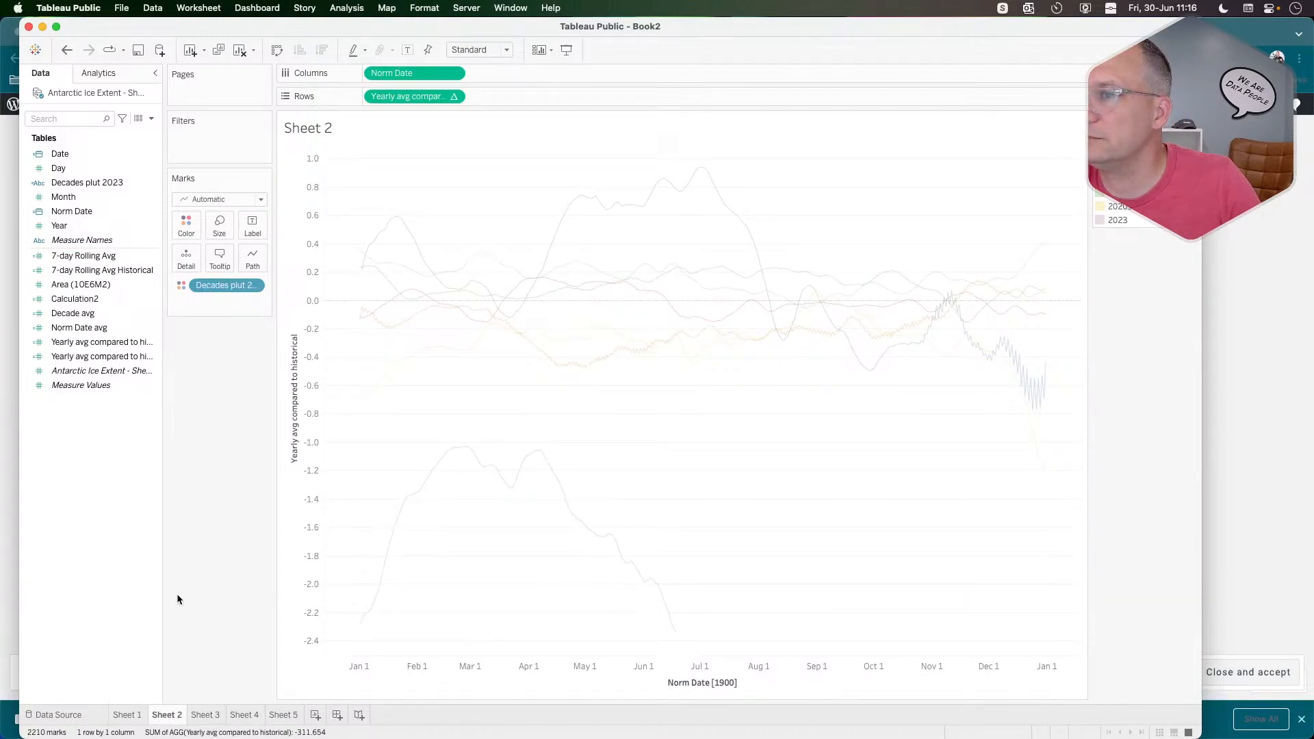
{"action": "left_click", "coordinate": [283, 715]}
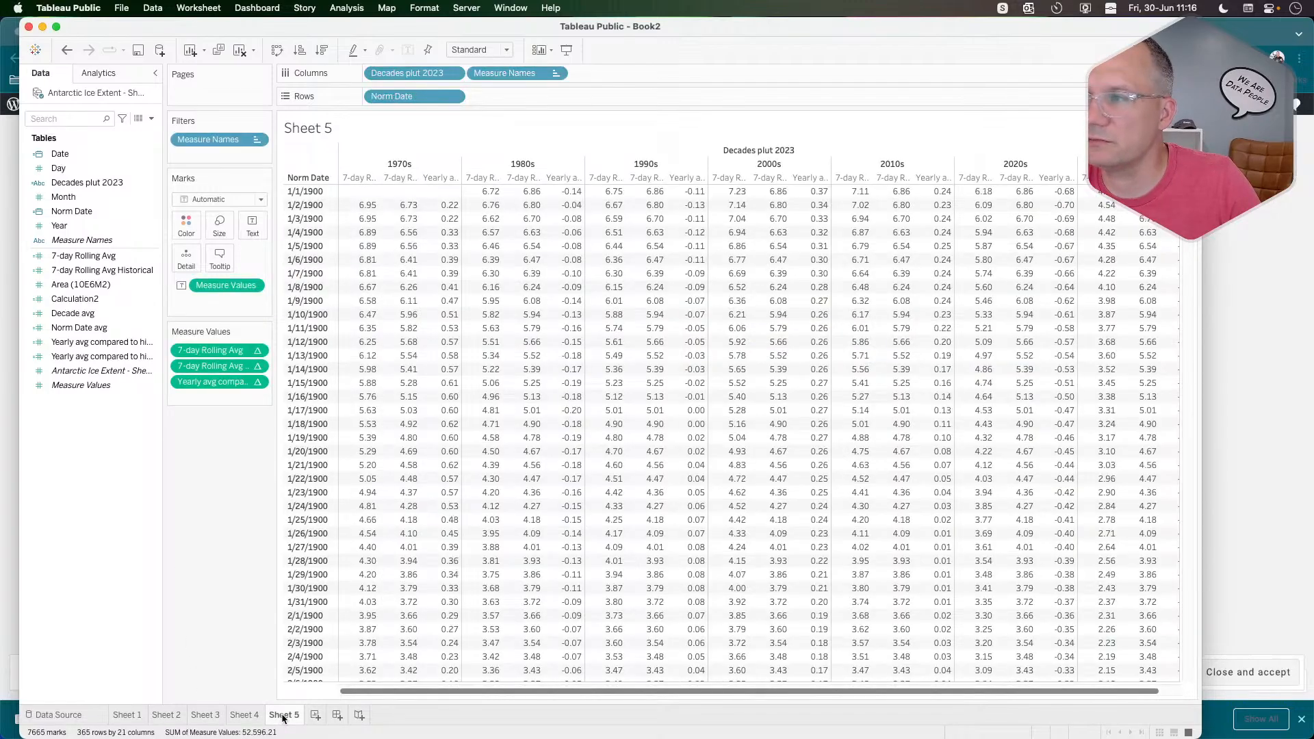
{"action": "left_click", "coordinate": [252, 717]}
{"action": "left_click", "coordinate": [277, 719]}
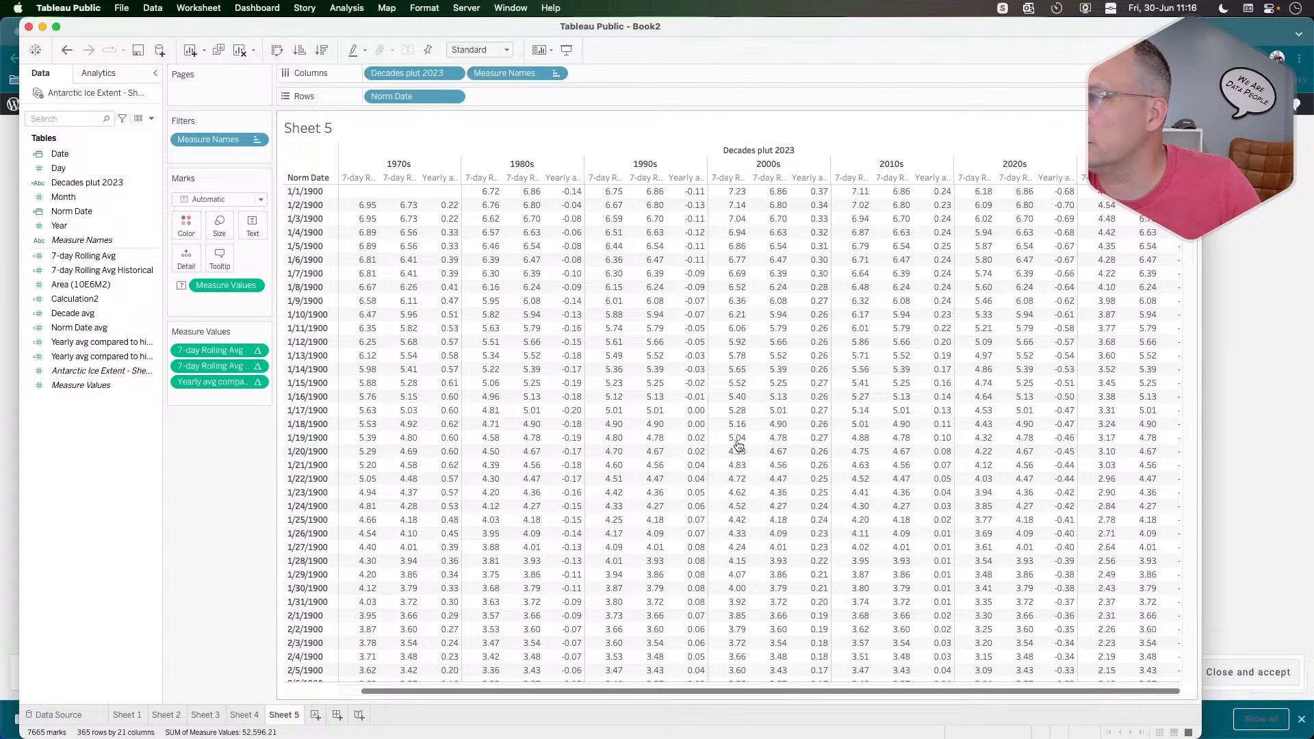
{"action": "scroll", "coordinate": [738, 445], "scroll_direction": "right", "scroll_amount": 2}
{"action": "scroll", "coordinate": [680, 490], "scroll_direction": "down", "scroll_amount": 5}
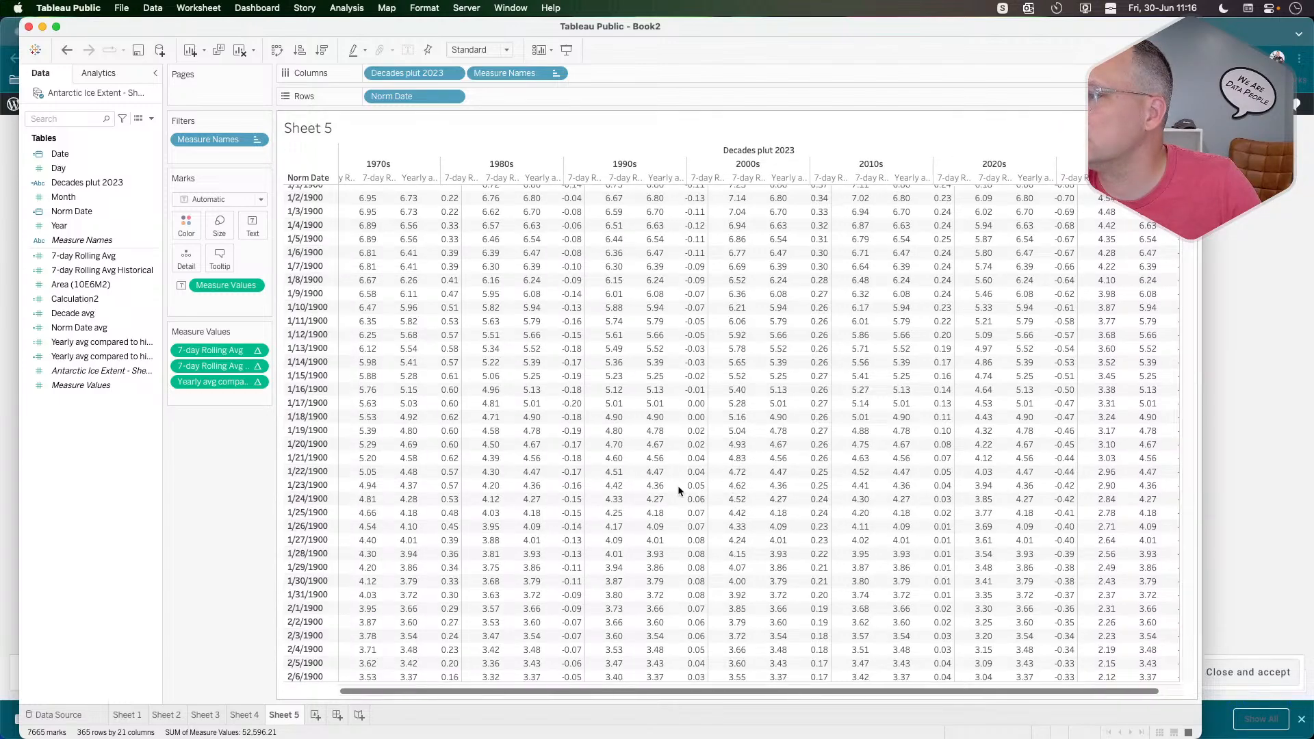
{"action": "scroll", "coordinate": [678, 490], "scroll_direction": "left", "scroll_amount": 2}
{"action": "scroll", "coordinate": [678, 486], "scroll_direction": "up", "scroll_amount": 5}
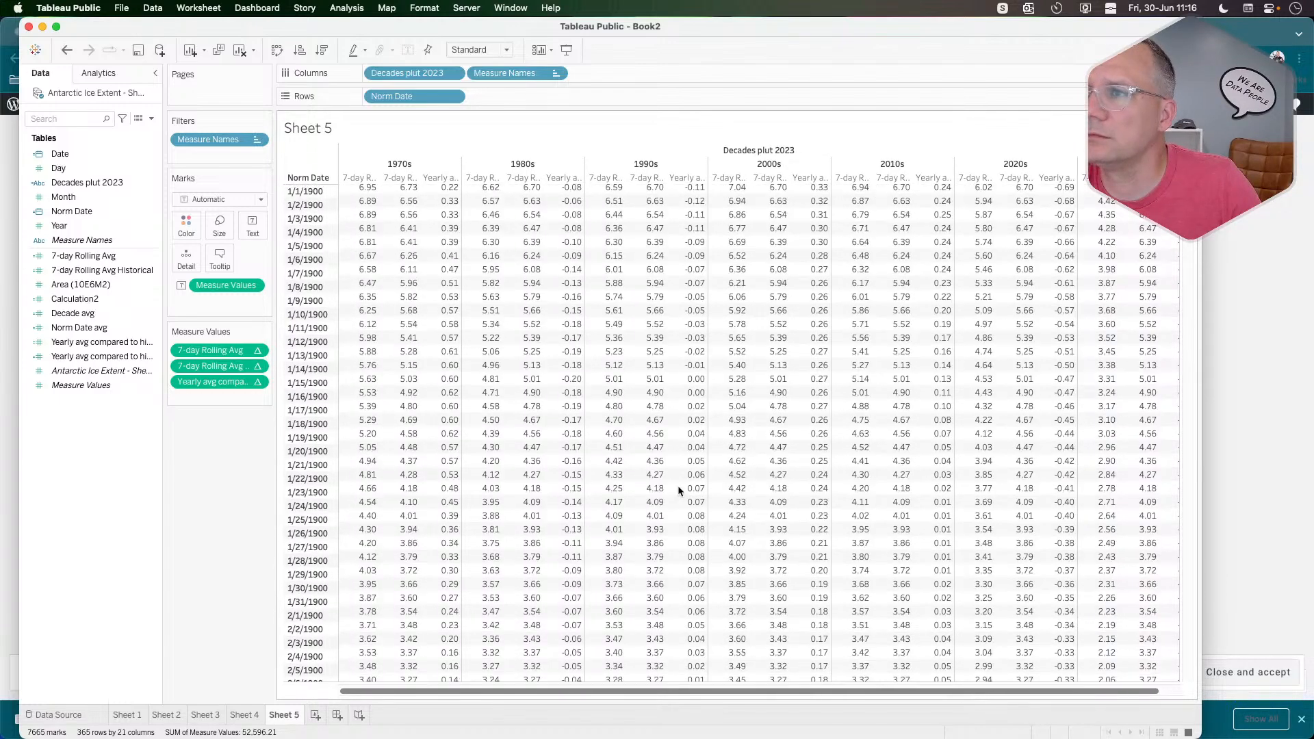
{"action": "scroll", "coordinate": [678, 490], "scroll_direction": "right", "scroll_amount": 2}
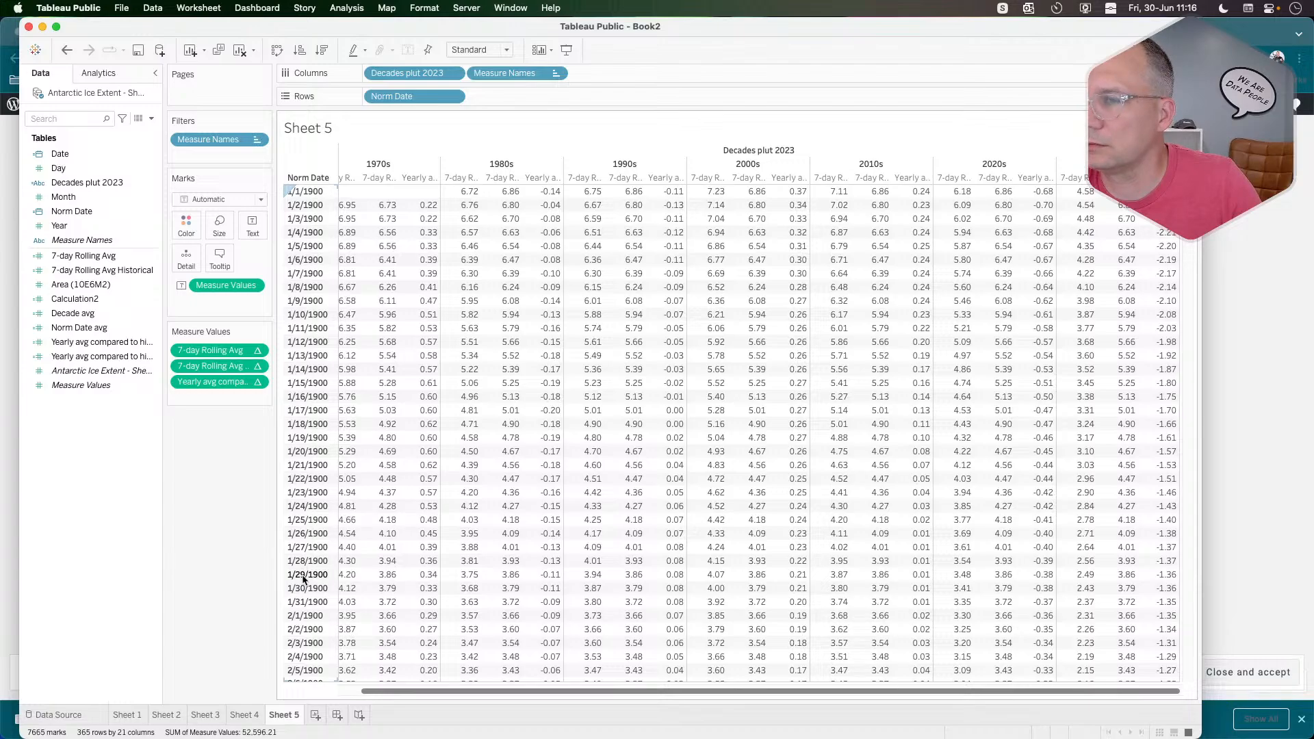
Check the table calculation settings of Yearly avg compared to historical and both 7-day rolling averages in Measure Values.
{"action": "key", "text": "super+Tab"}
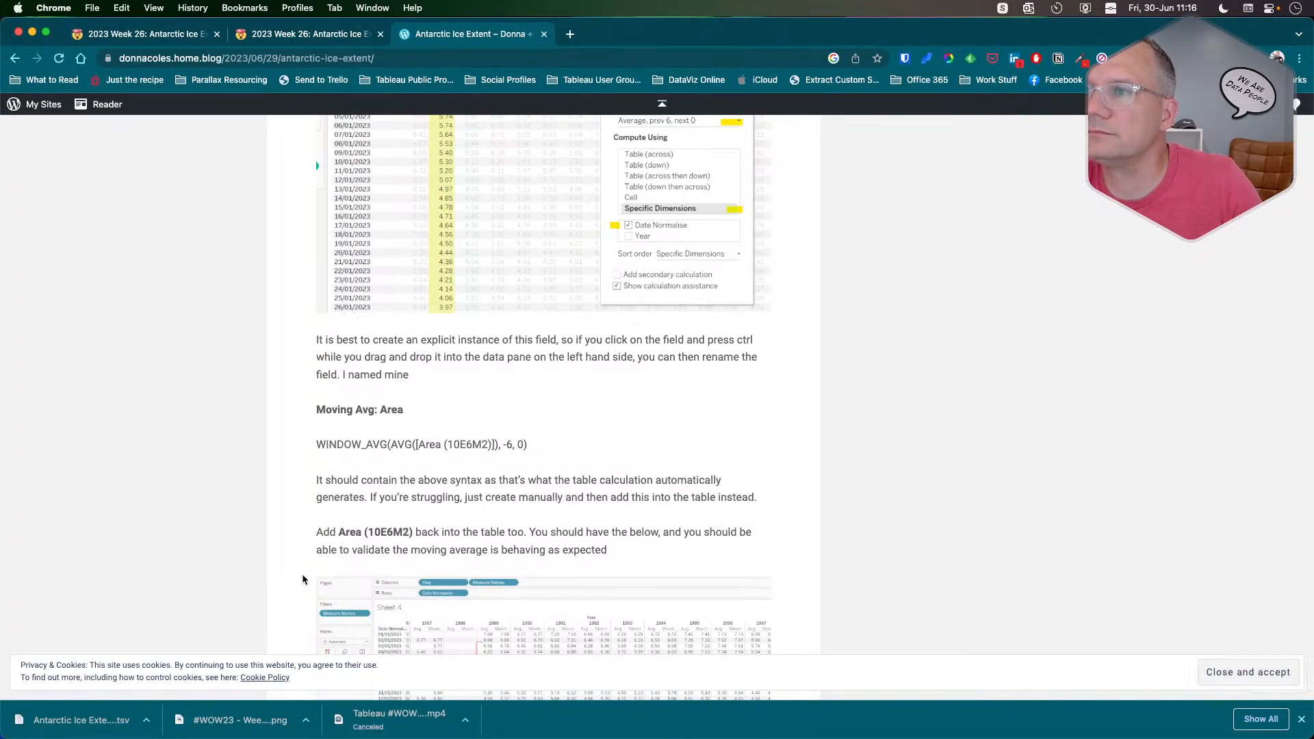
{"action": "key", "text": "super+Tab"}
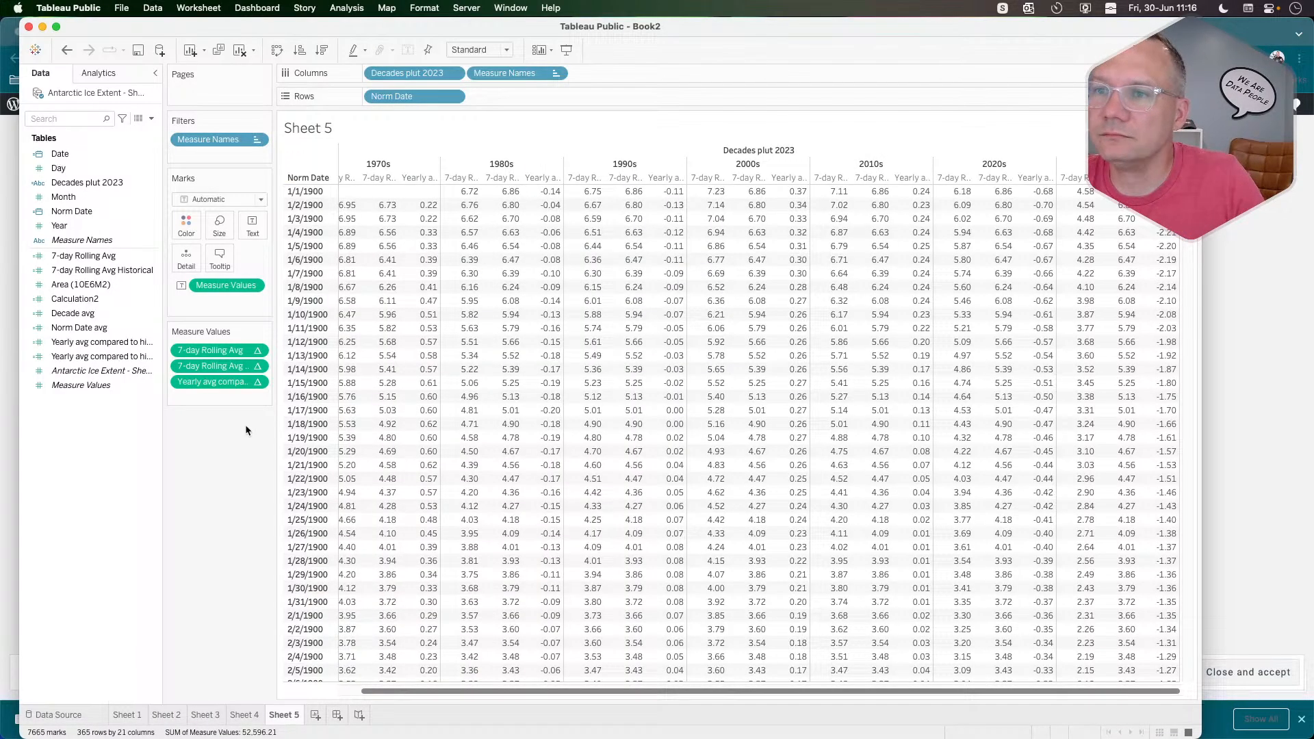
{"action": "left_click", "coordinate": [256, 382]}
{"action": "mouse_move", "coordinate": [253, 495]}
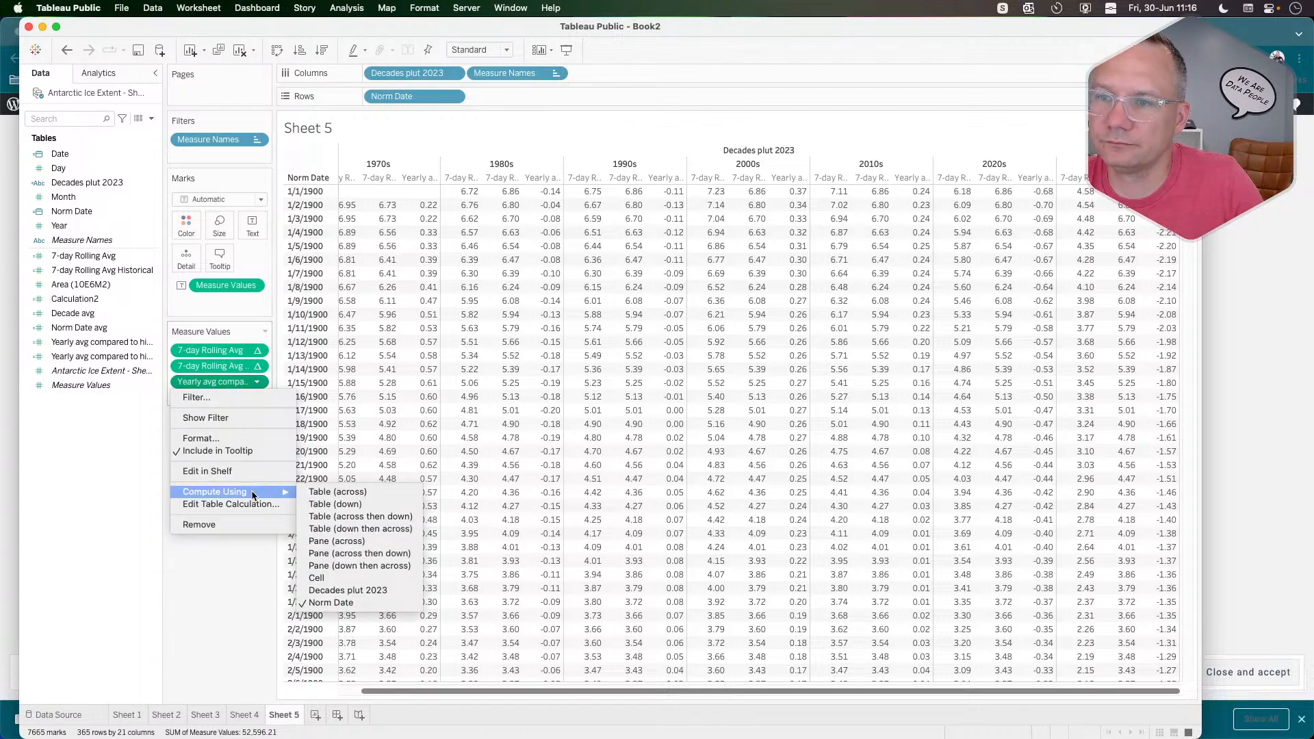
{"action": "left_click", "coordinate": [258, 368]}
{"action": "left_click", "coordinate": [258, 367]}
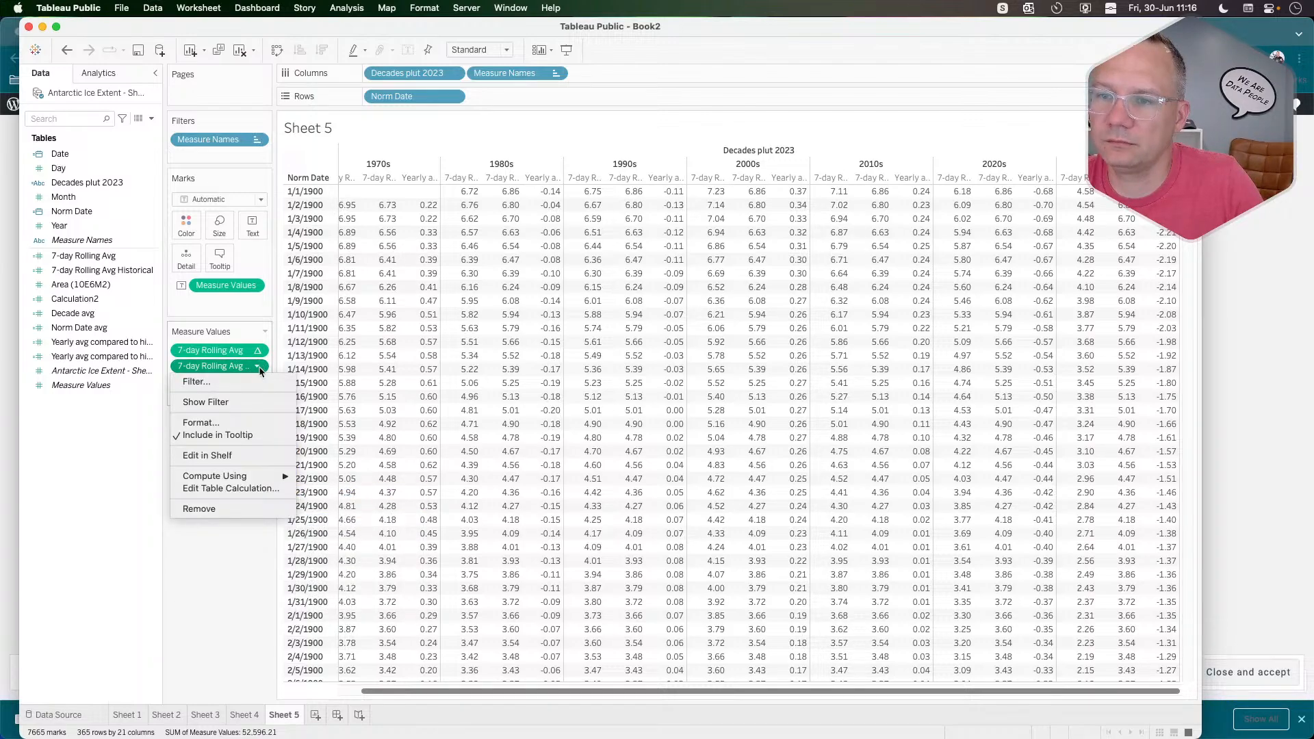
{"action": "left_click", "coordinate": [258, 351]}
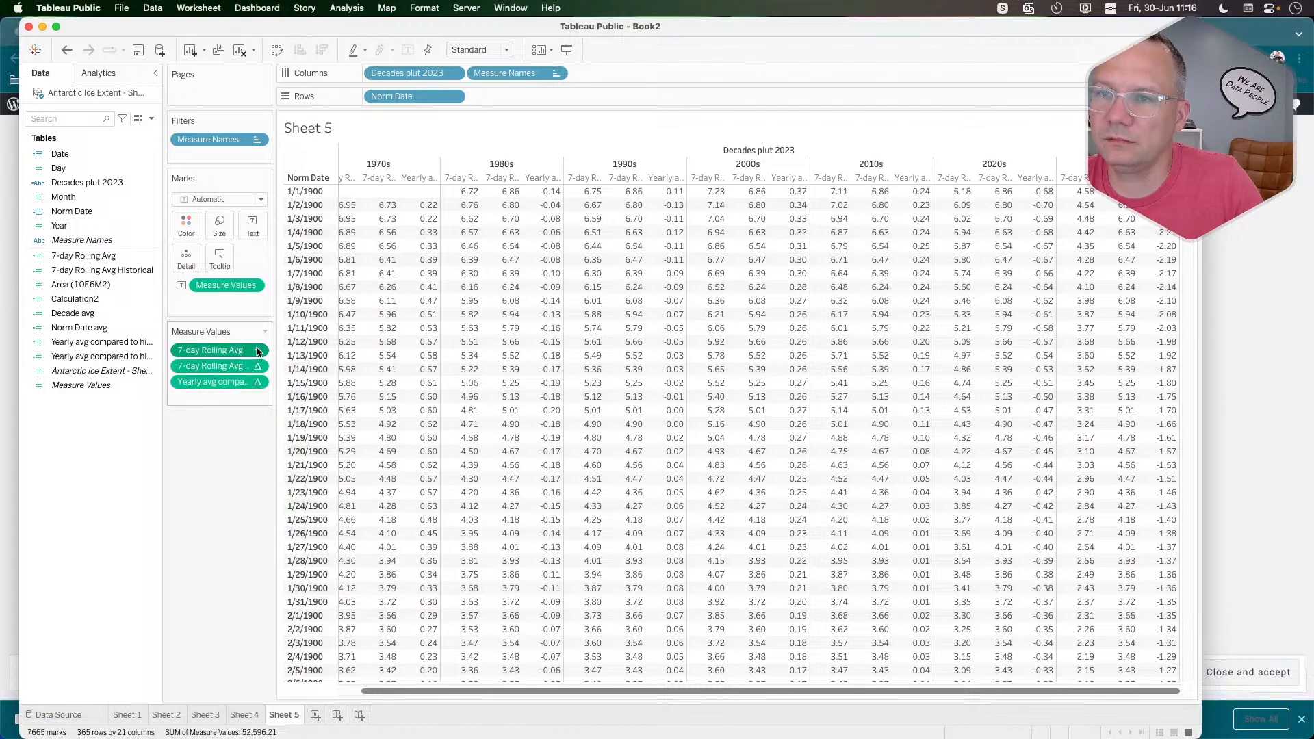
{"action": "left_click", "coordinate": [257, 350]}
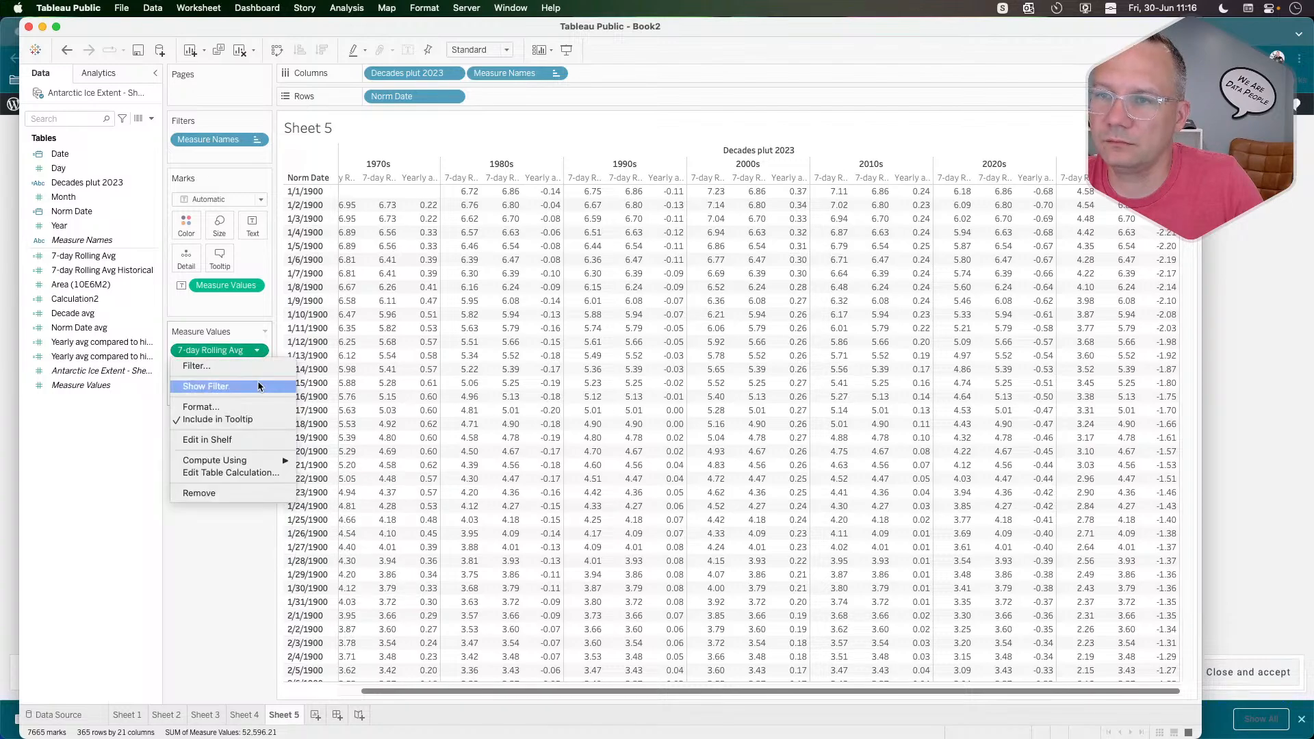
{"action": "left_click", "coordinate": [226, 561]}
Compare the Norm Date avg formula with the Average for Date formula in the blog post, leaving the calculation unedited.
{"action": "key", "text": "super+Tab"}
{"action": "scroll", "coordinate": [226, 562], "scroll_direction": "down", "scroll_amount": 5}
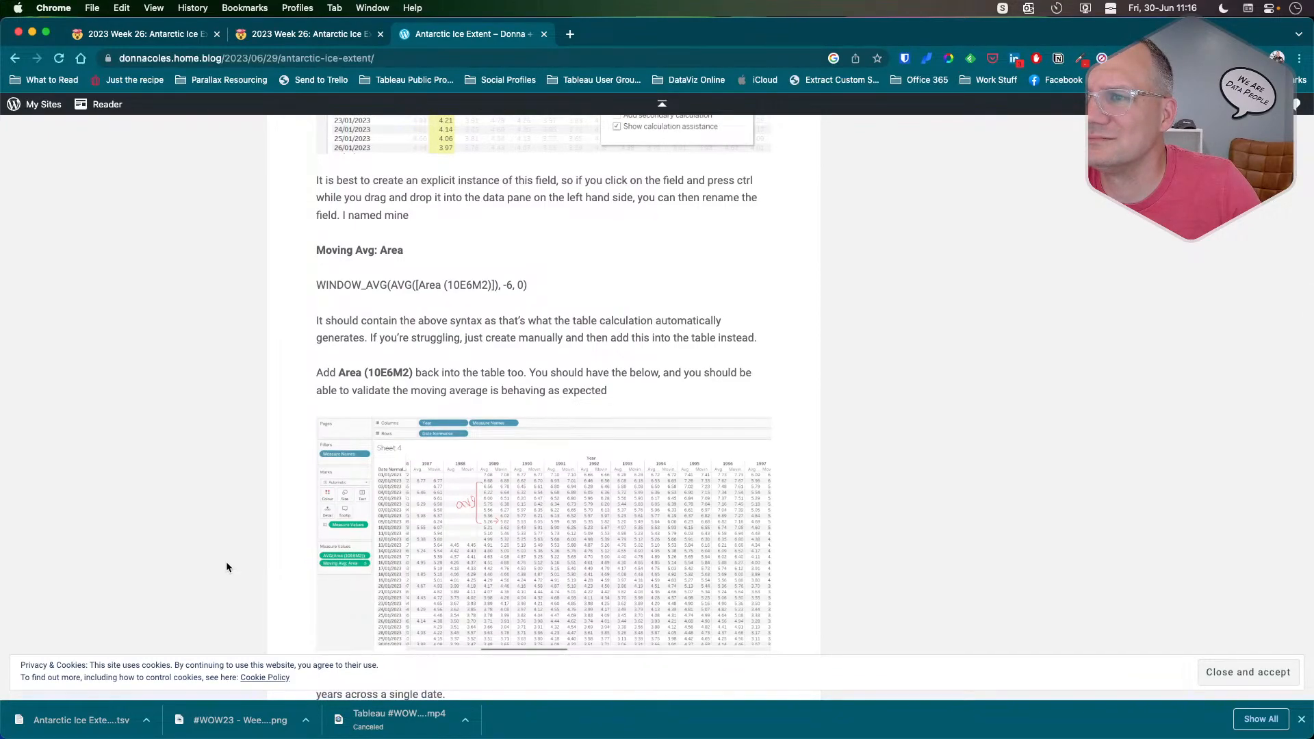
{"action": "scroll", "coordinate": [226, 562], "scroll_direction": "down", "scroll_amount": 10}
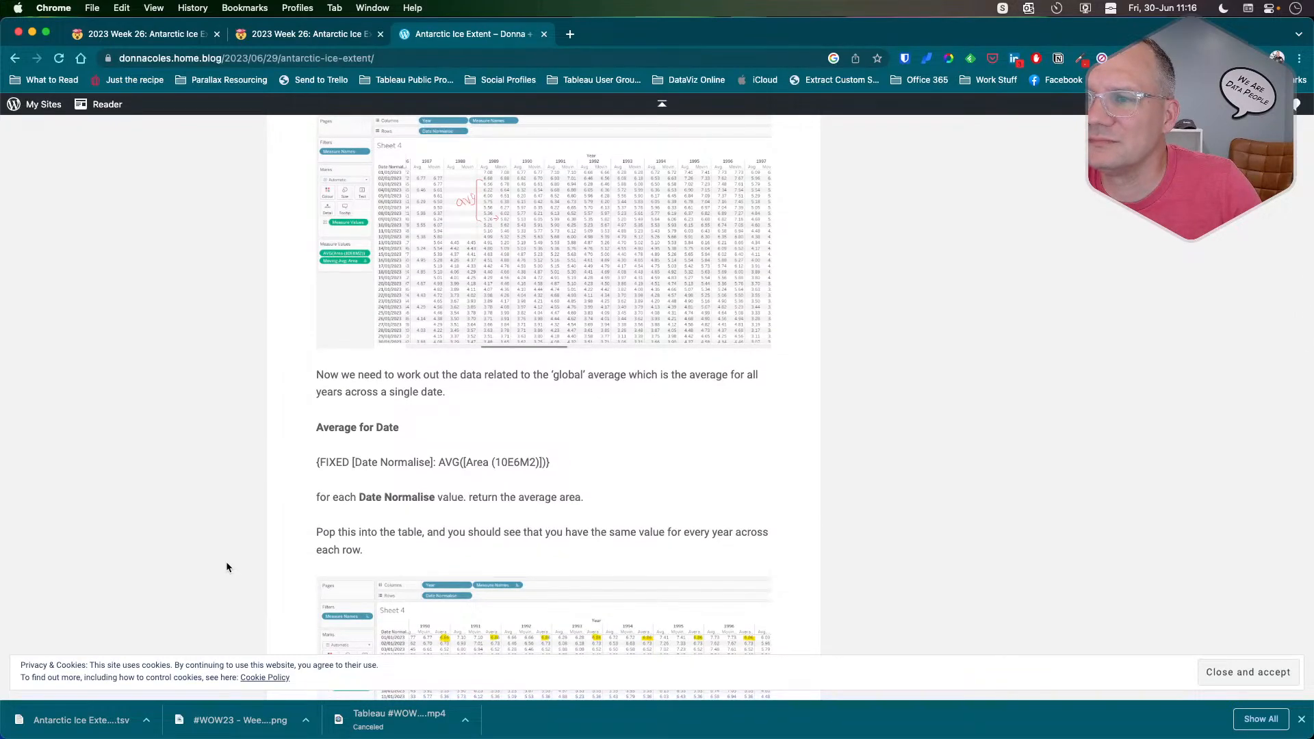
{"action": "key", "text": "super+Tab"}
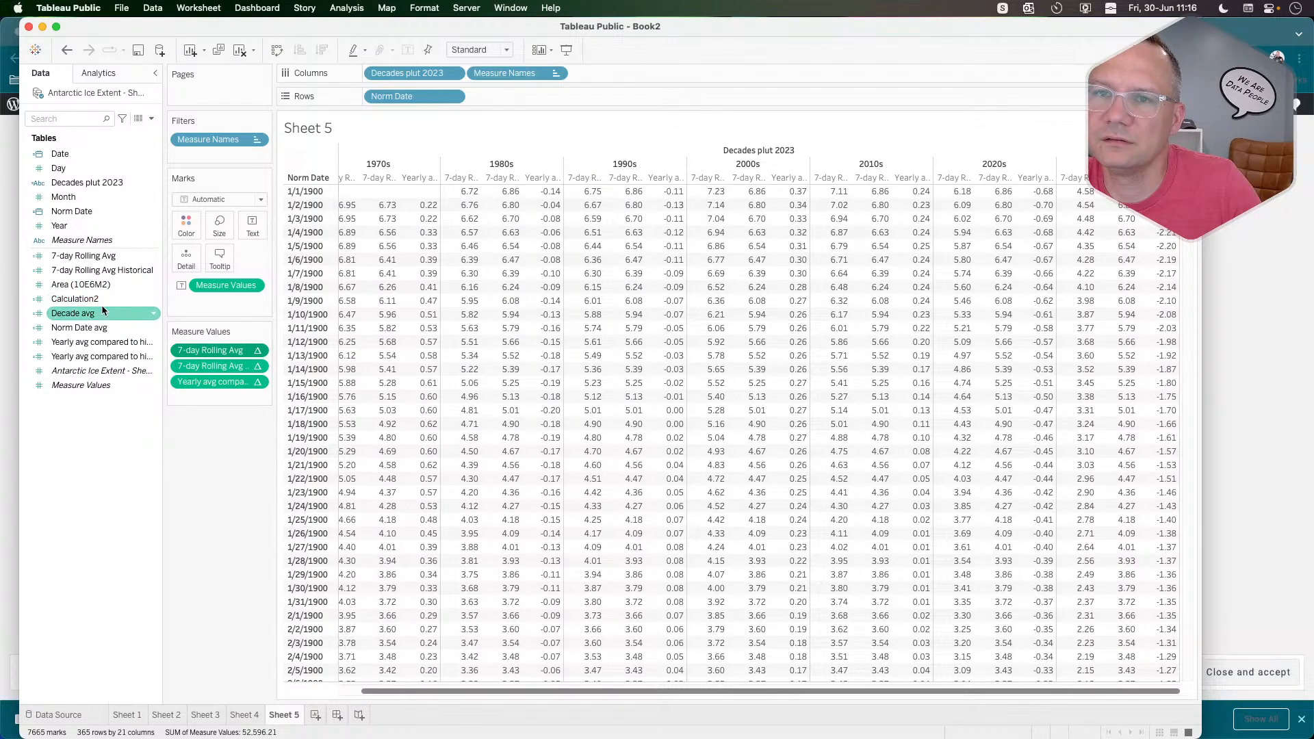
{"action": "right_click", "coordinate": [91, 328]}
{"action": "left_click", "coordinate": [114, 403]}
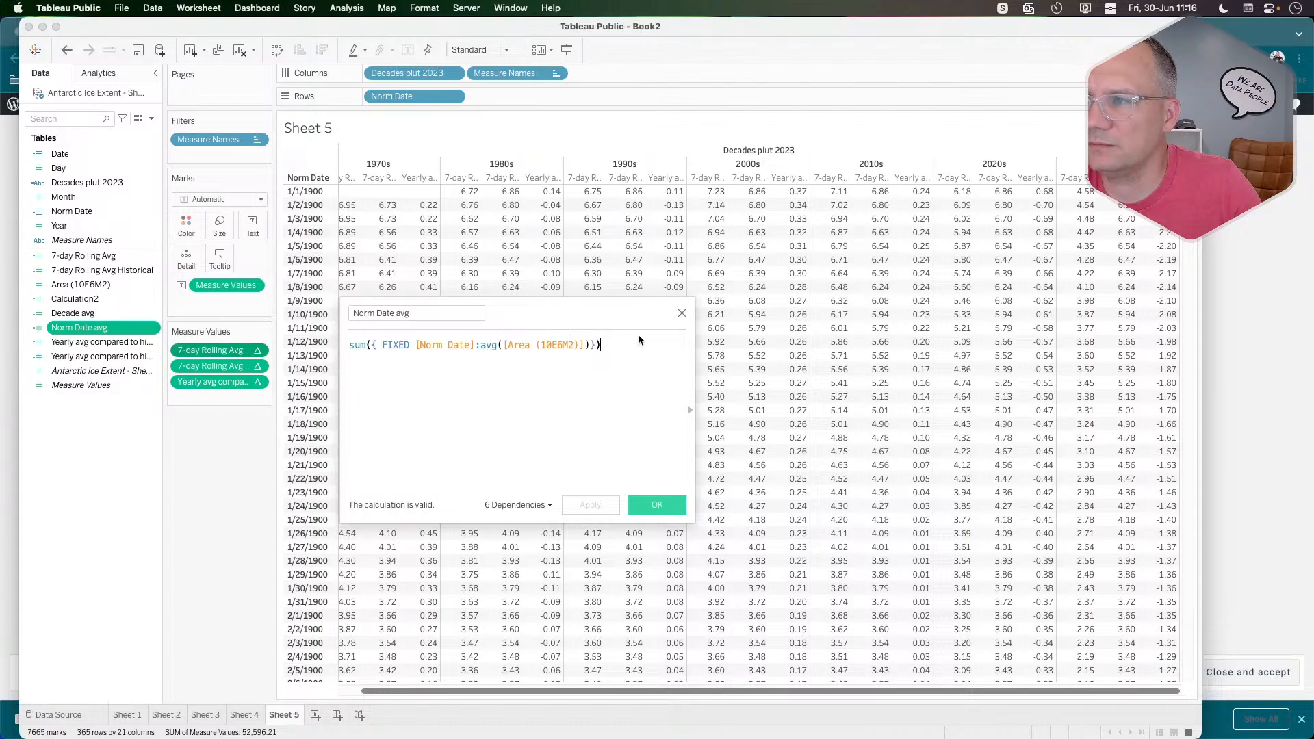
{"action": "left_click", "coordinate": [682, 313]}
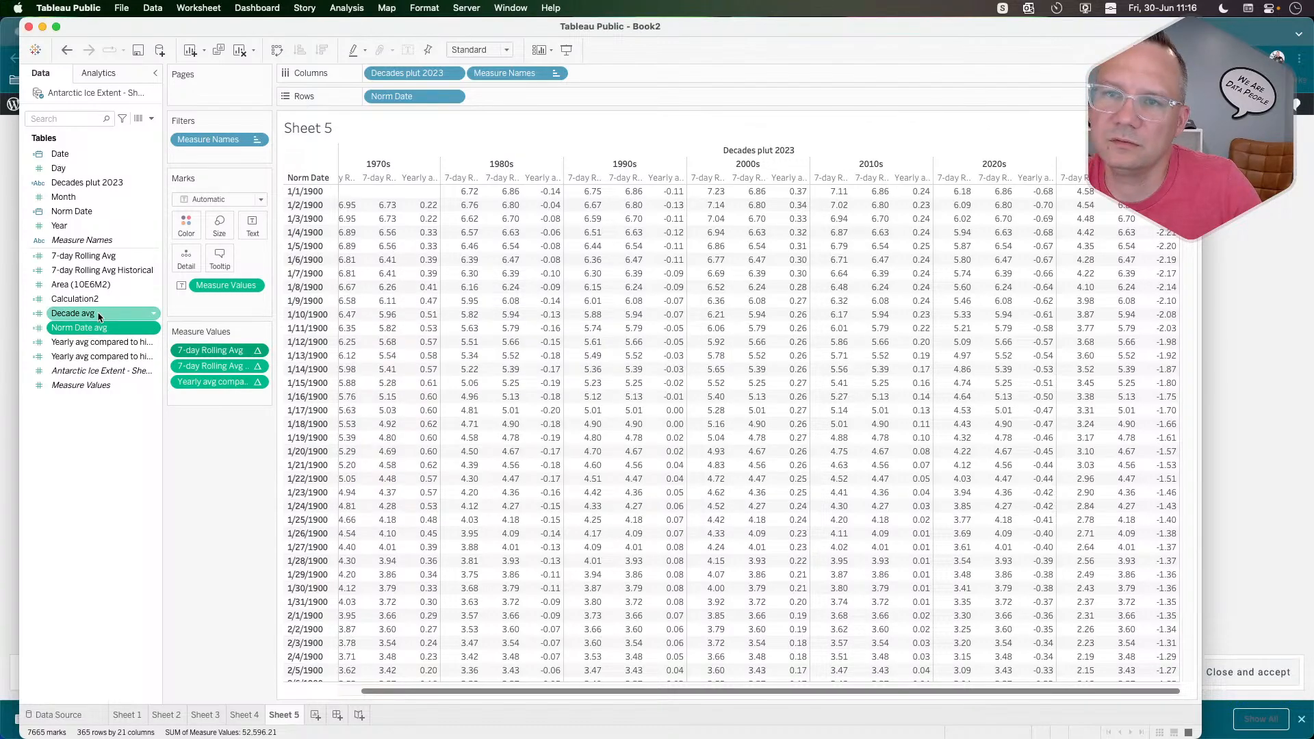
Compare the 7-day Rolling Avg Historical formula with the Moving Avg Date formula in the blog post, leaving the calculation unedited.
{"action": "right_click", "coordinate": [104, 271]}
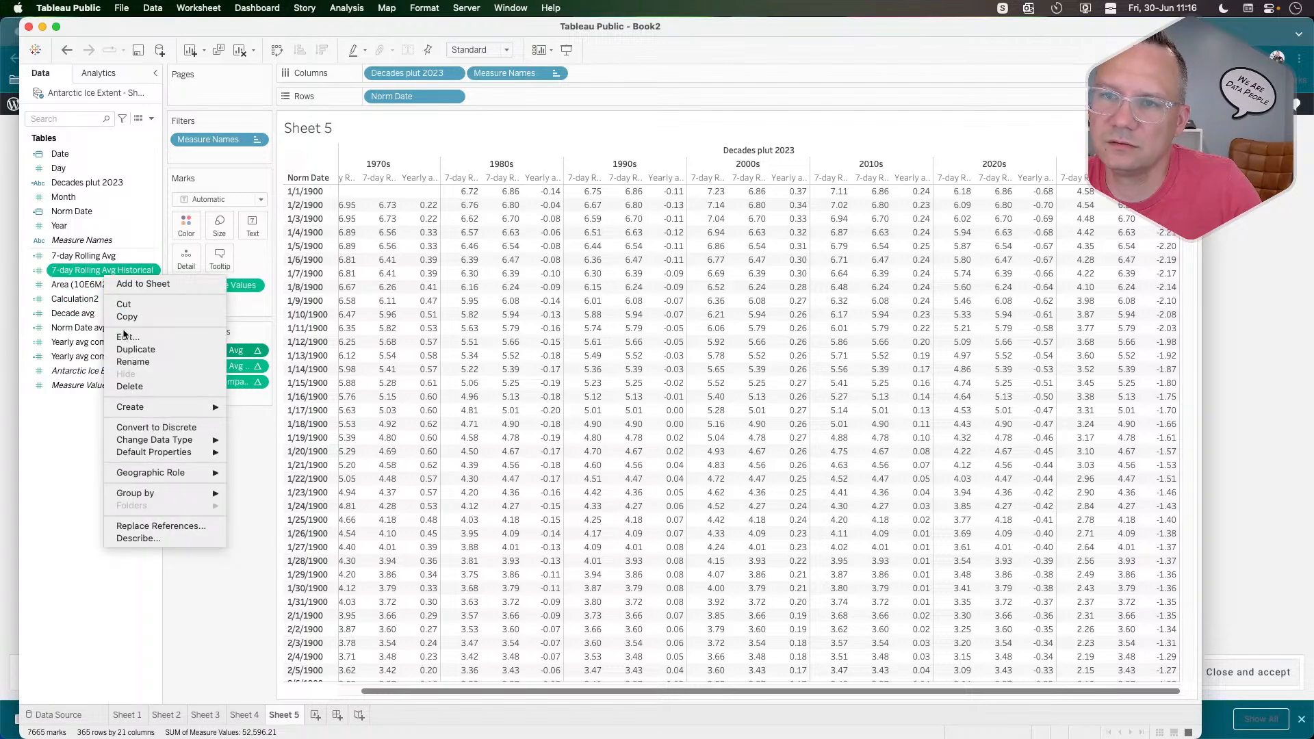
{"action": "left_click", "coordinate": [127, 336]}
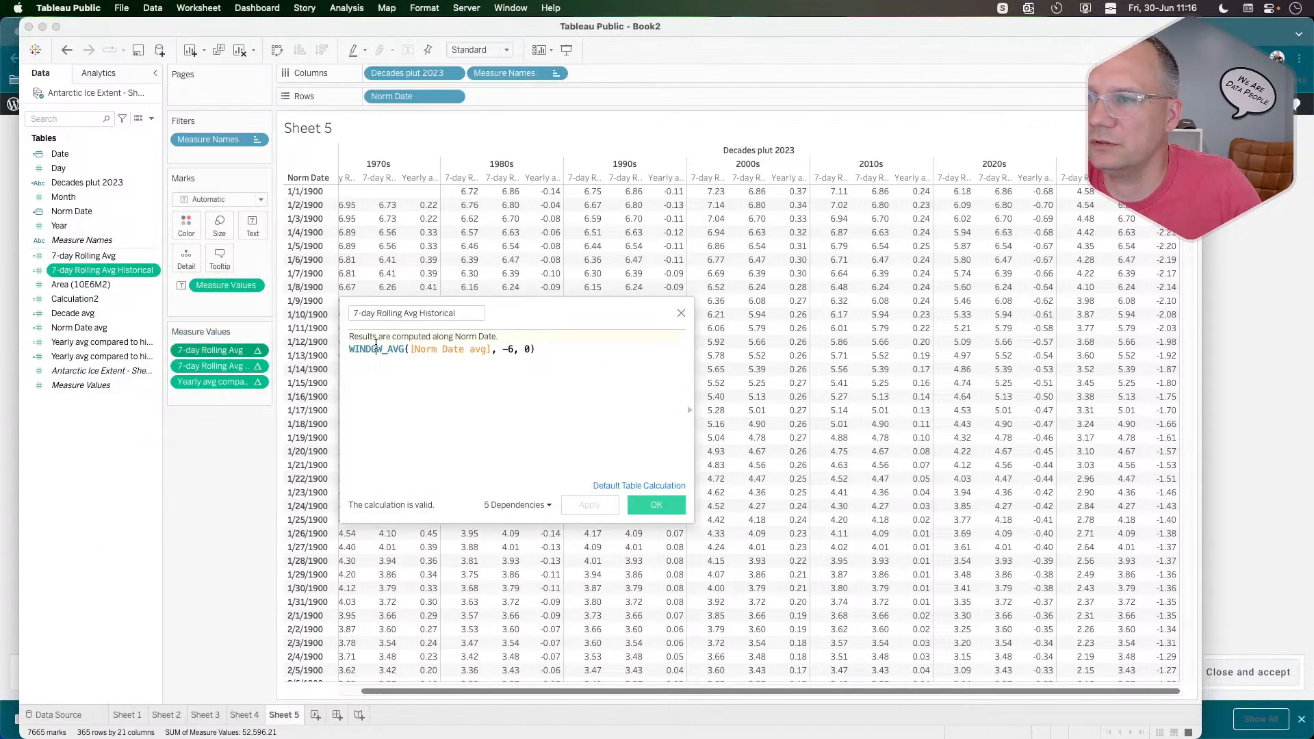
{"action": "key", "text": "super+Tab"}
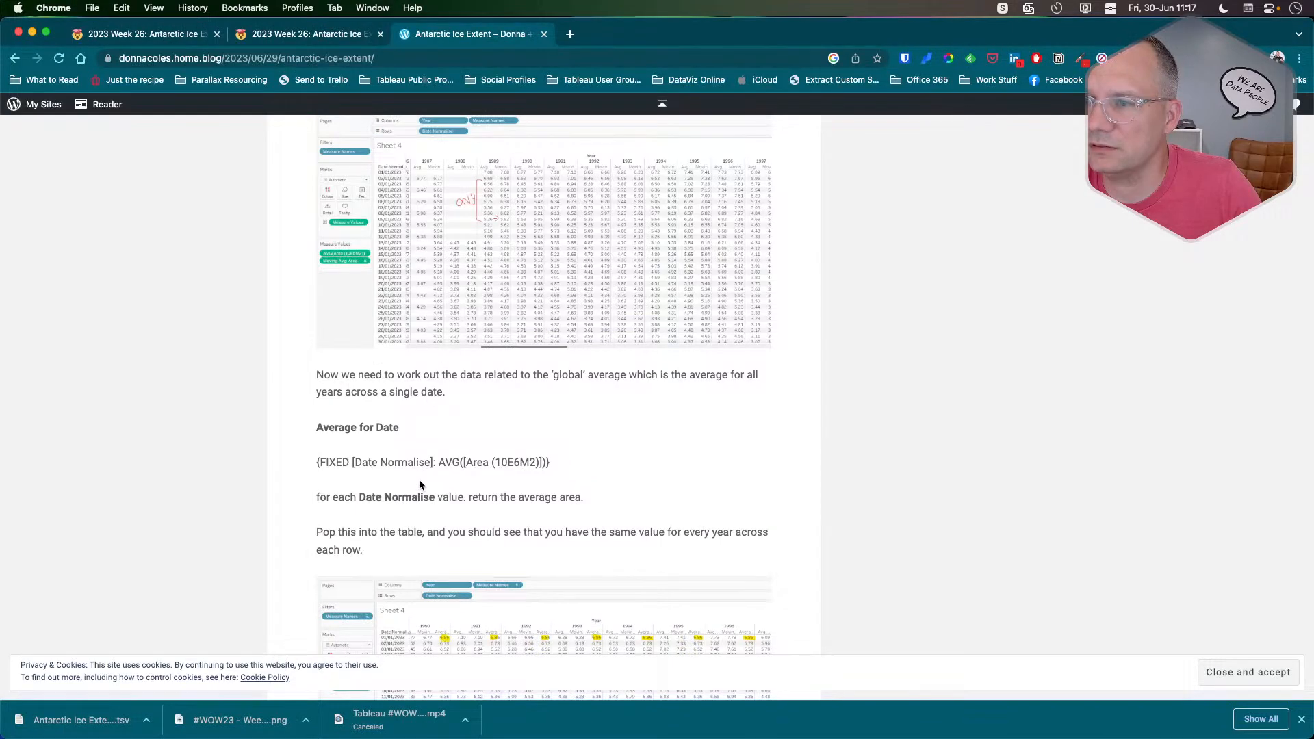
{"action": "scroll", "coordinate": [419, 479], "scroll_direction": "down", "scroll_amount": 10}
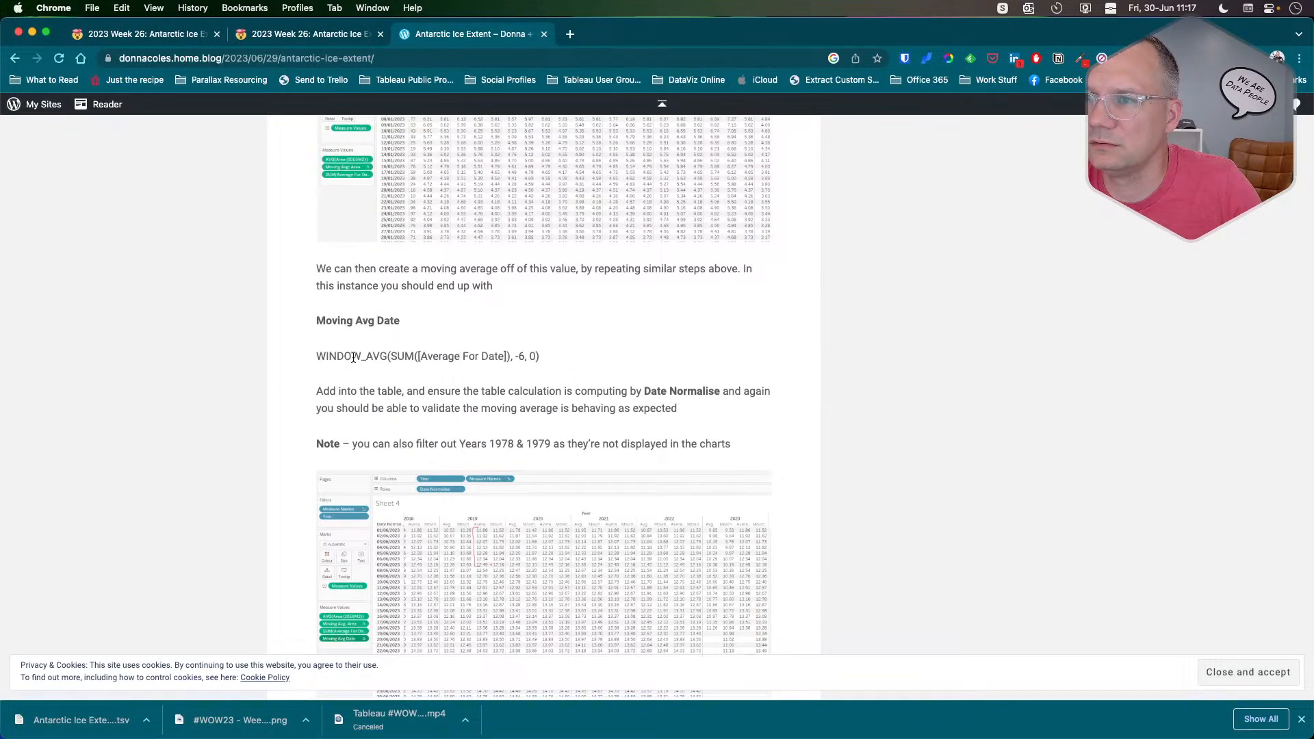
{"action": "key", "text": "super+Tab"}
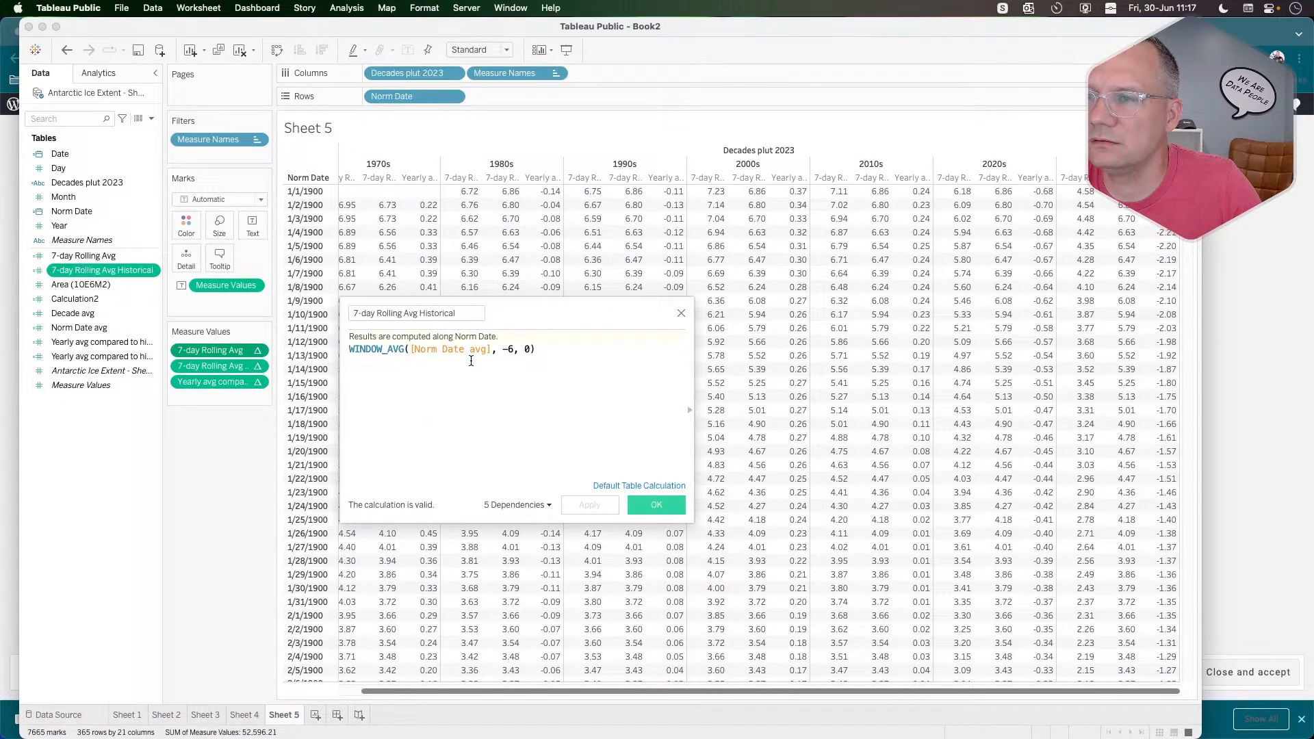
{"action": "key", "text": "super+Tab"}
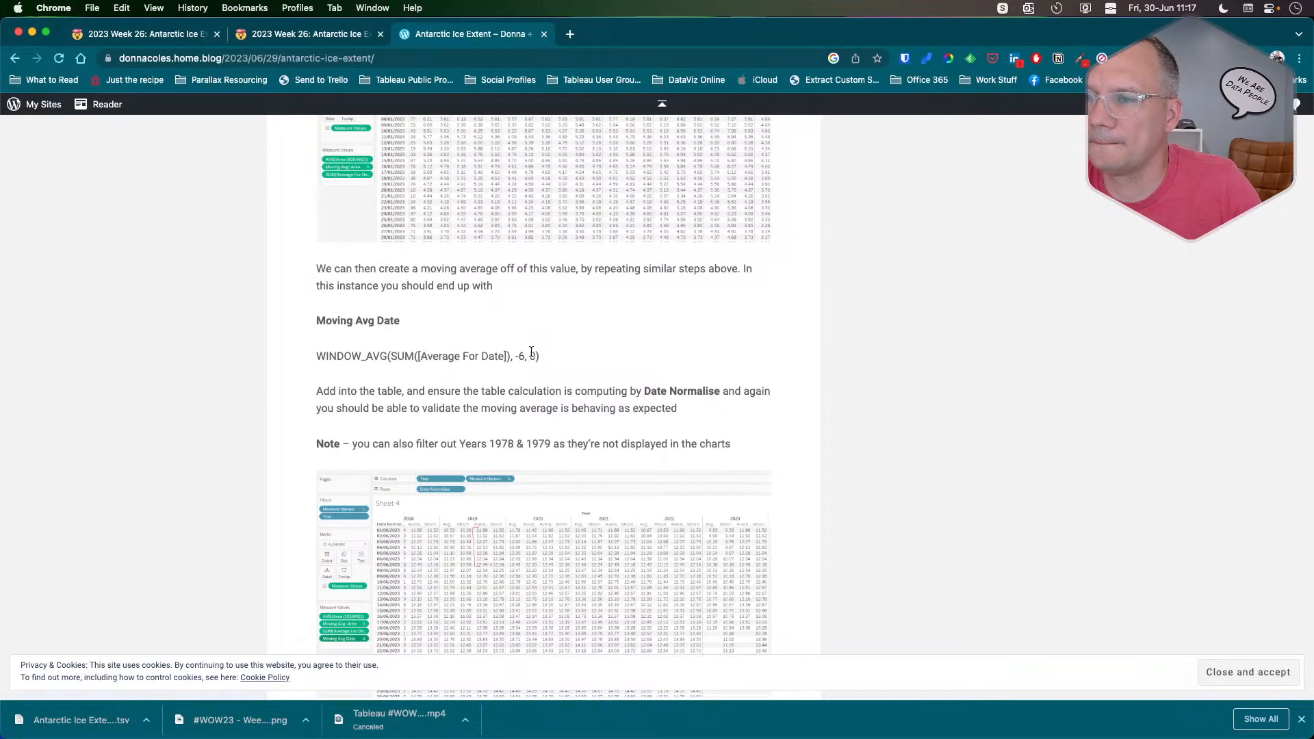
{"action": "scroll", "coordinate": [531, 352], "scroll_direction": "down", "scroll_amount": 3}
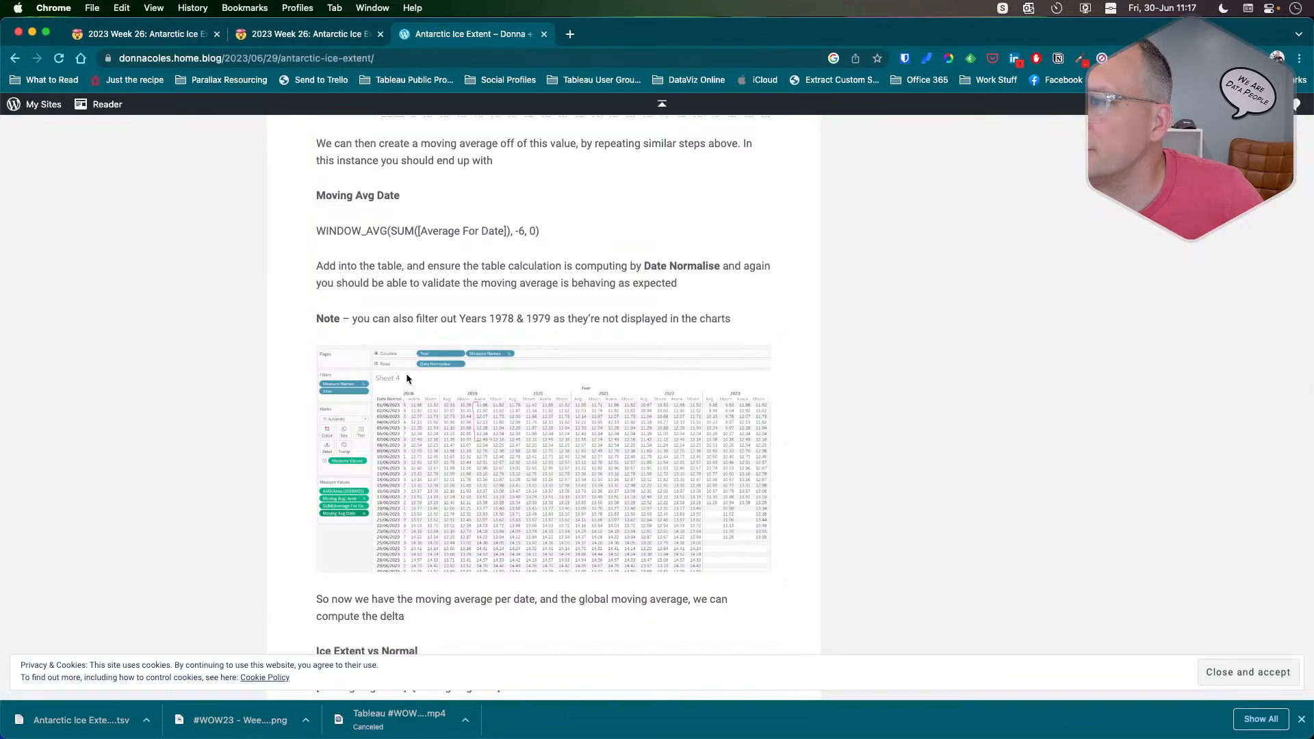
{"action": "key", "text": "super+Tab"}
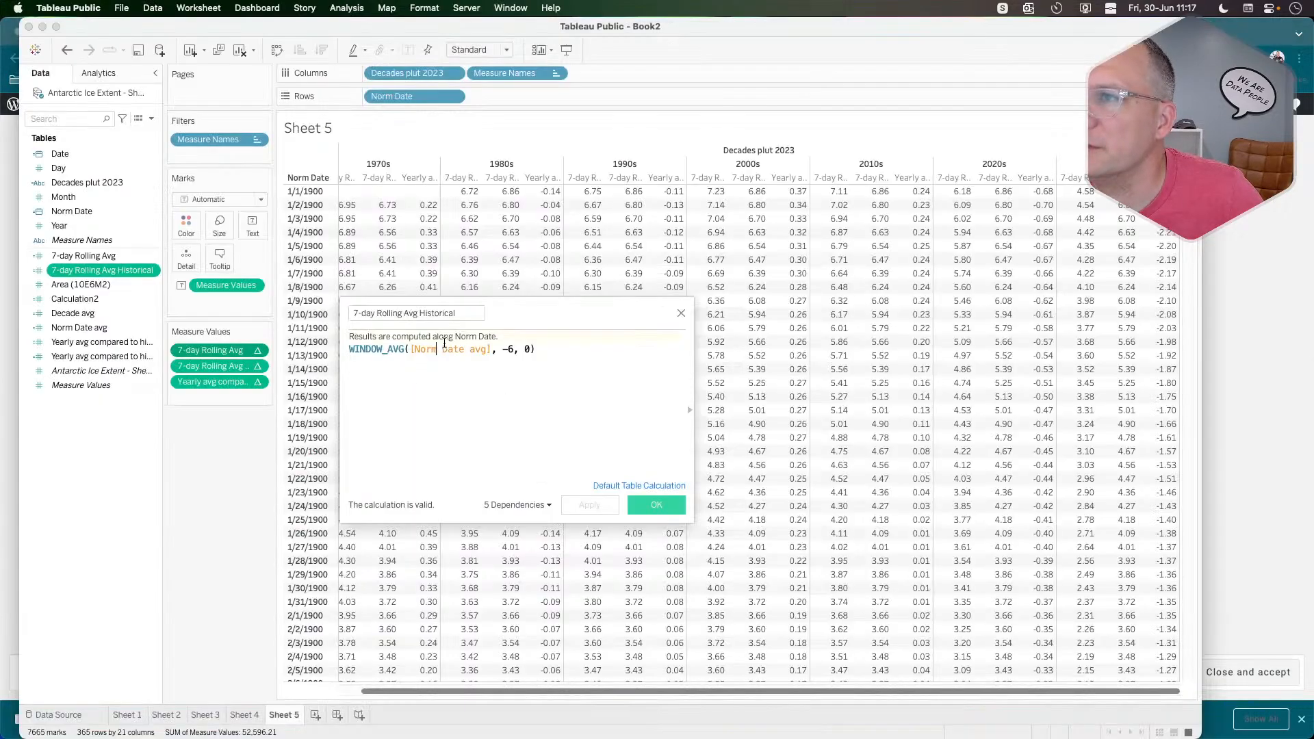
{"action": "left_click", "coordinate": [680, 313]}
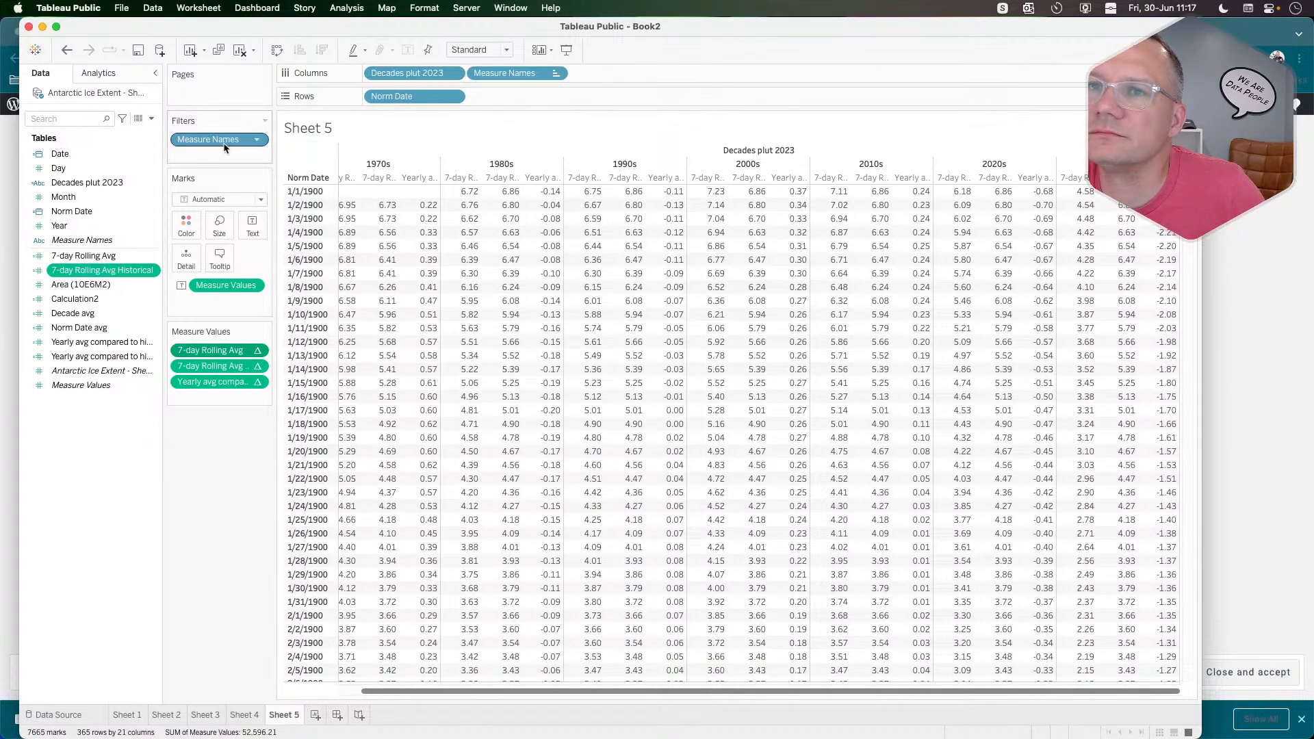
On Sheet 2, duplicate the Yearly avg compared to historical measure on Rows and add Year to Detail for the first copy only.
{"action": "key", "text": "super+Tab"}
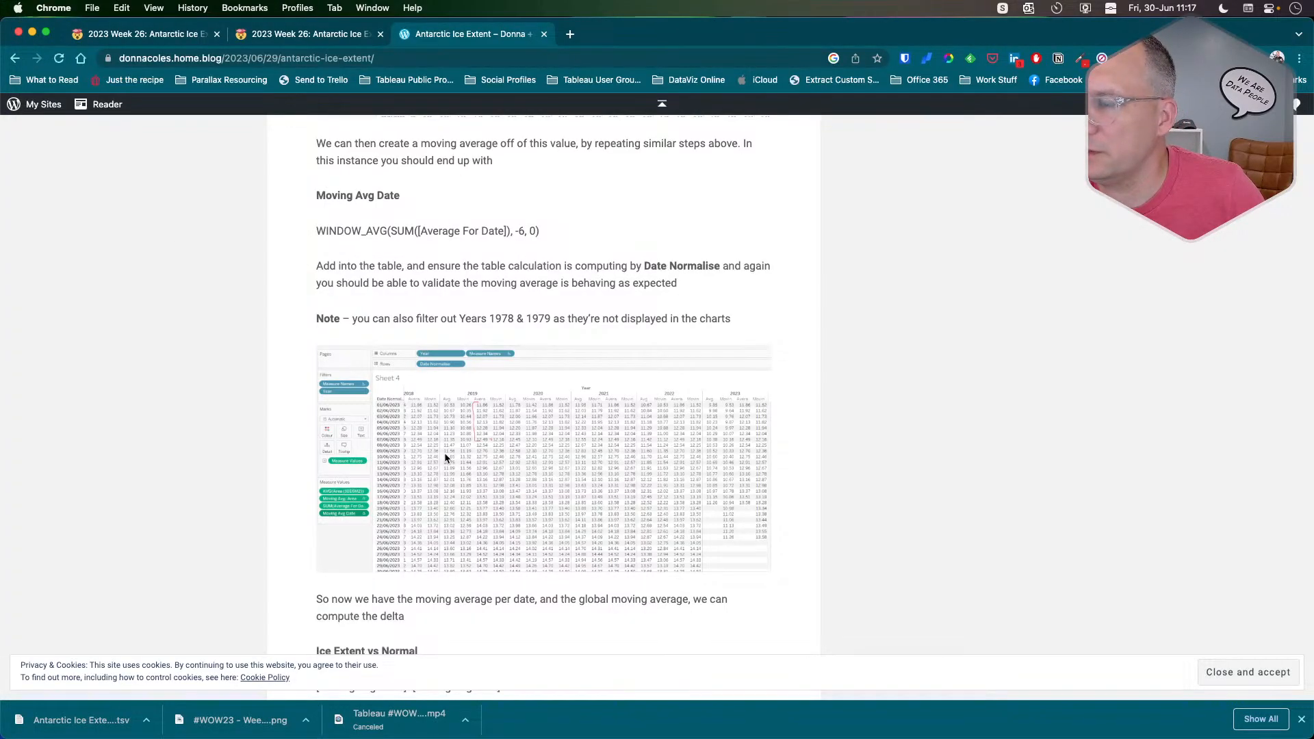
{"action": "key", "text": "super+Tab"}
{"action": "left_click", "coordinate": [166, 715]}
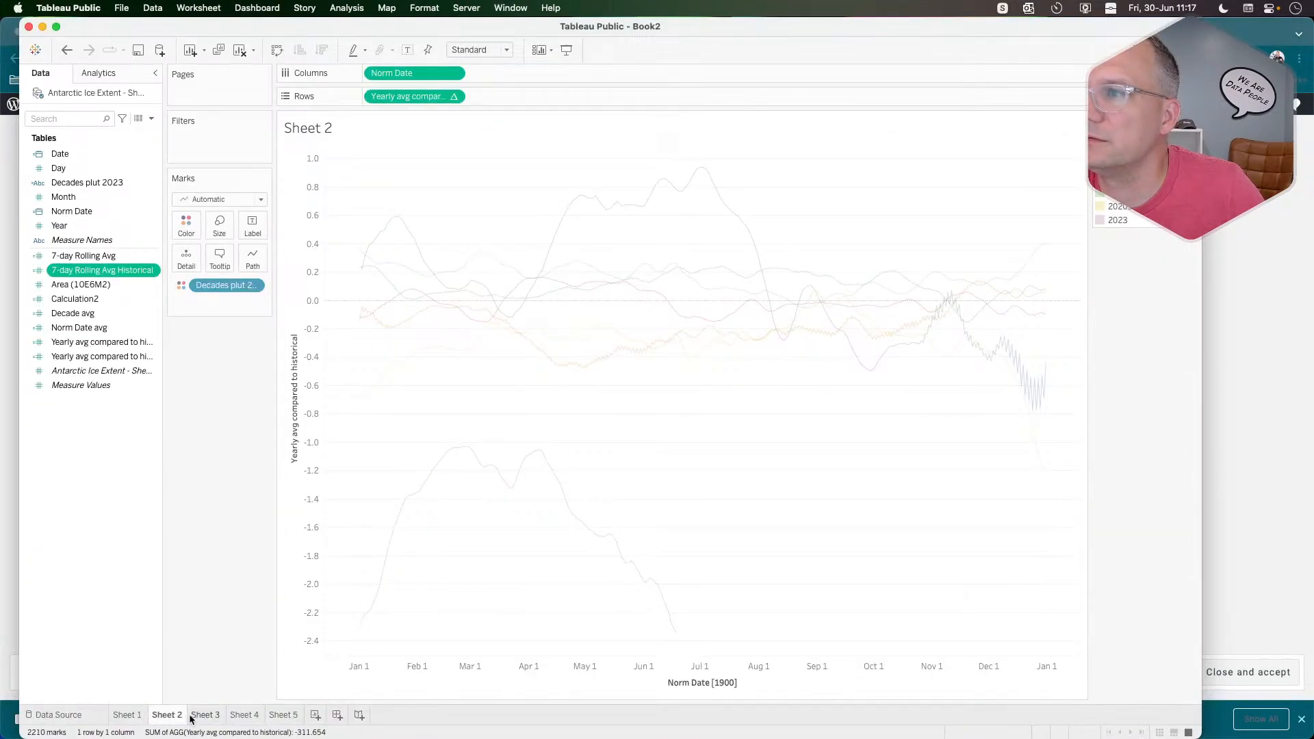
{"action": "left_click", "coordinate": [192, 719]}
{"action": "left_click", "coordinate": [164, 720]}
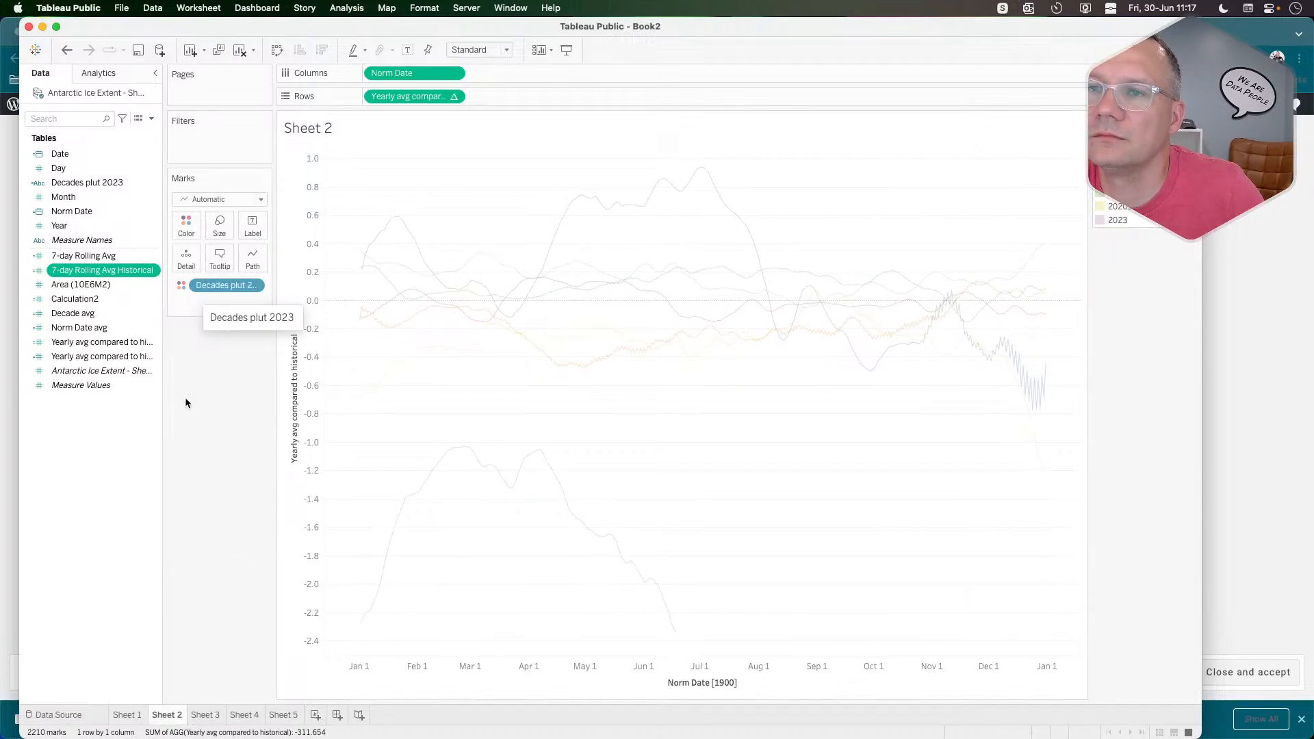
{"action": "left_click", "coordinate": [92, 259], "text": "super"}
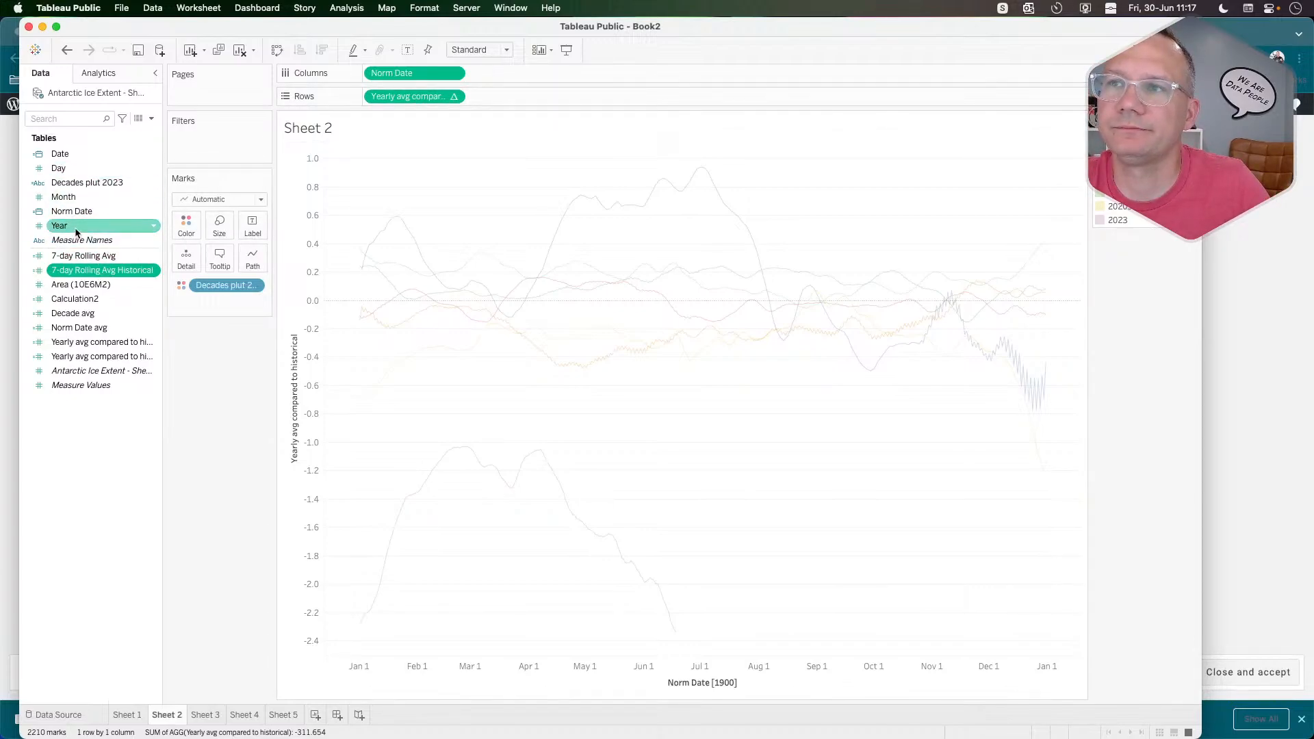
{"action": "left_click_drag", "start_coordinate": [401, 96], "coordinate": [472, 98]}
{"action": "left_click", "coordinate": [198, 346]}
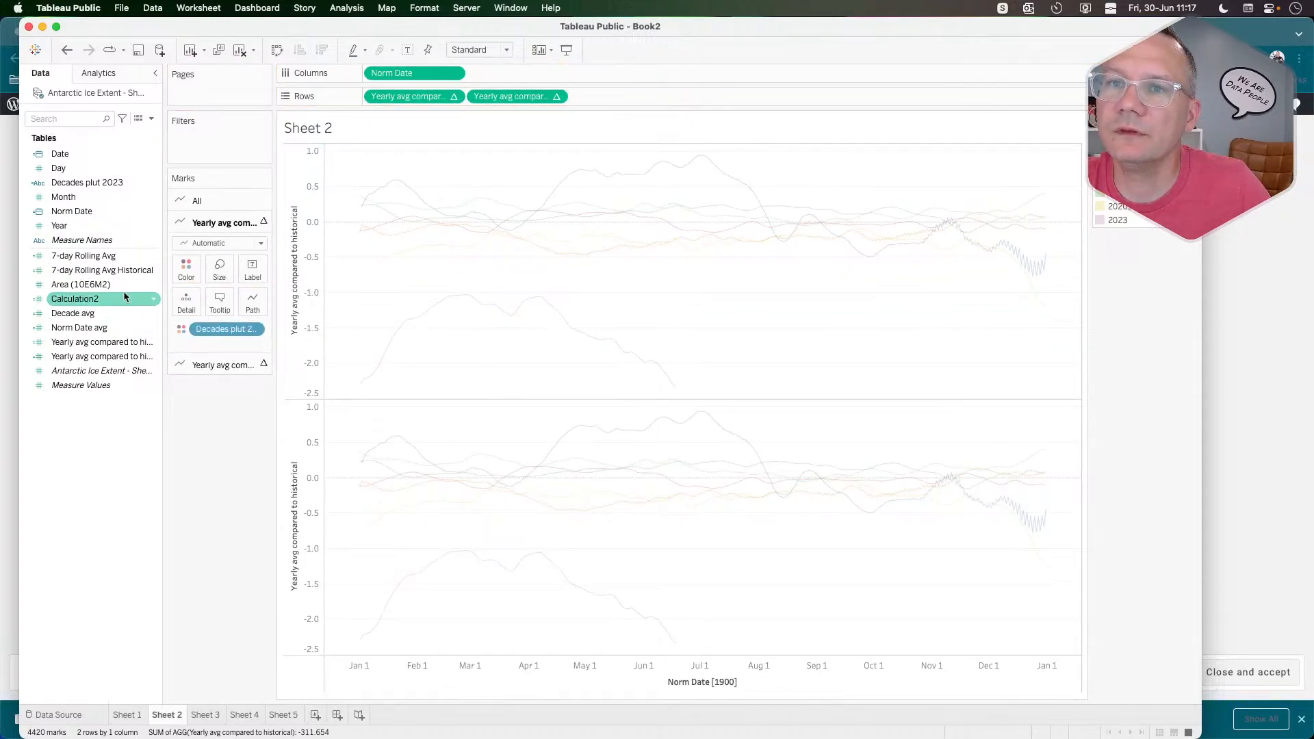
{"action": "left_click_drag", "start_coordinate": [68, 225], "coordinate": [187, 299]}
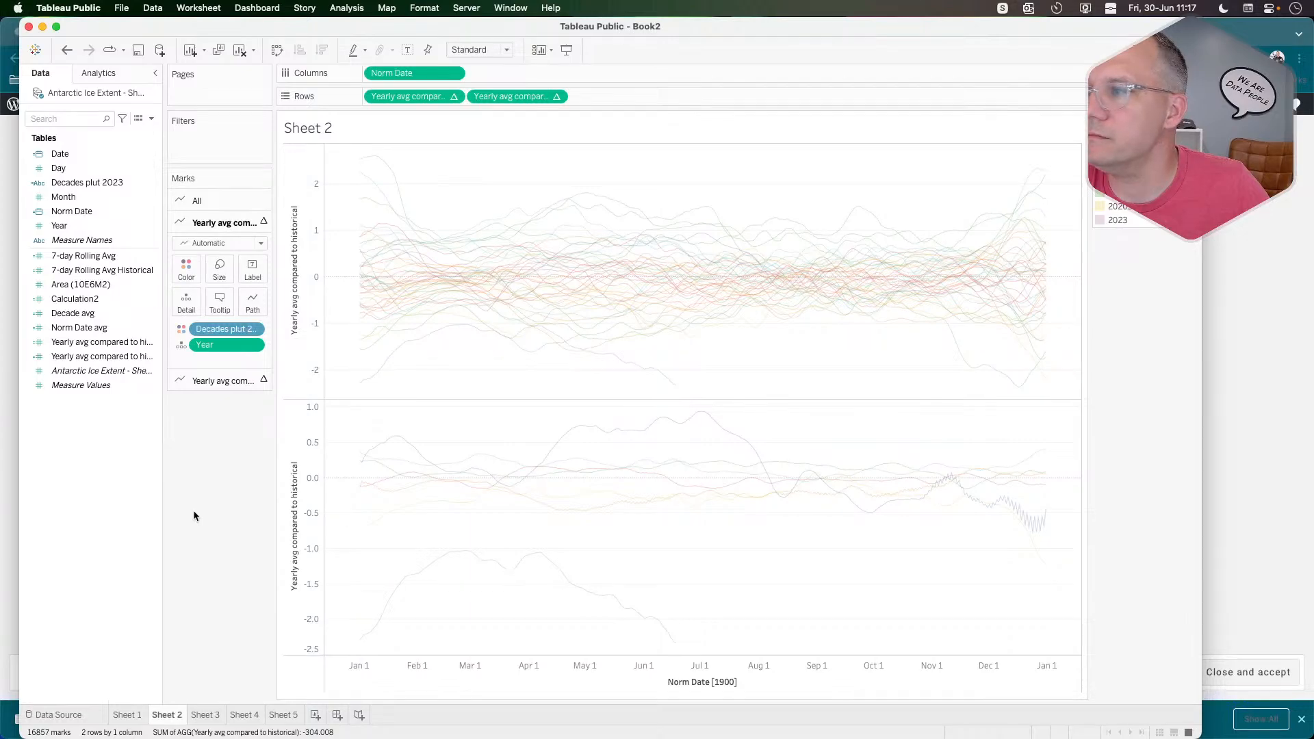
Read the blog post's Ice Extent vs Normal and Decade sections, including the explanation of the global values for comparing decade averages.
{"action": "key", "text": "super+Tab"}
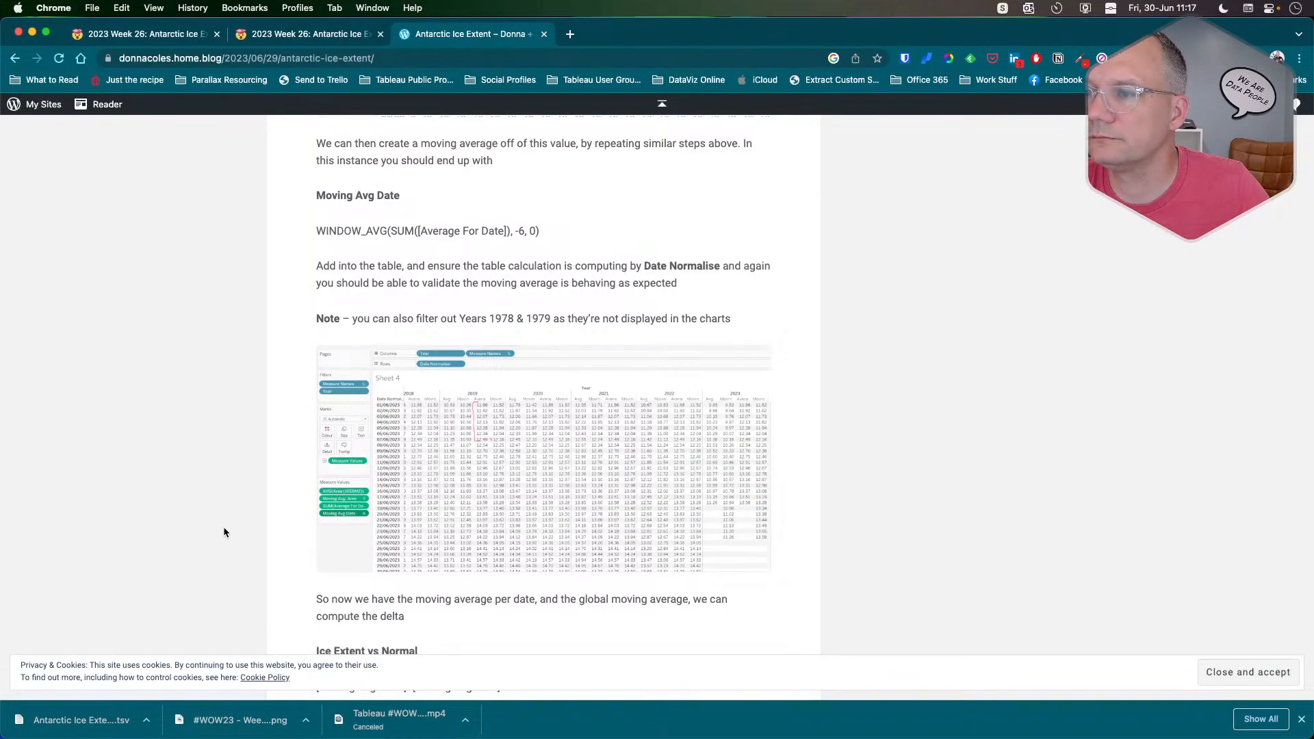
{"action": "scroll", "coordinate": [254, 550], "scroll_direction": "down", "scroll_amount": 7}
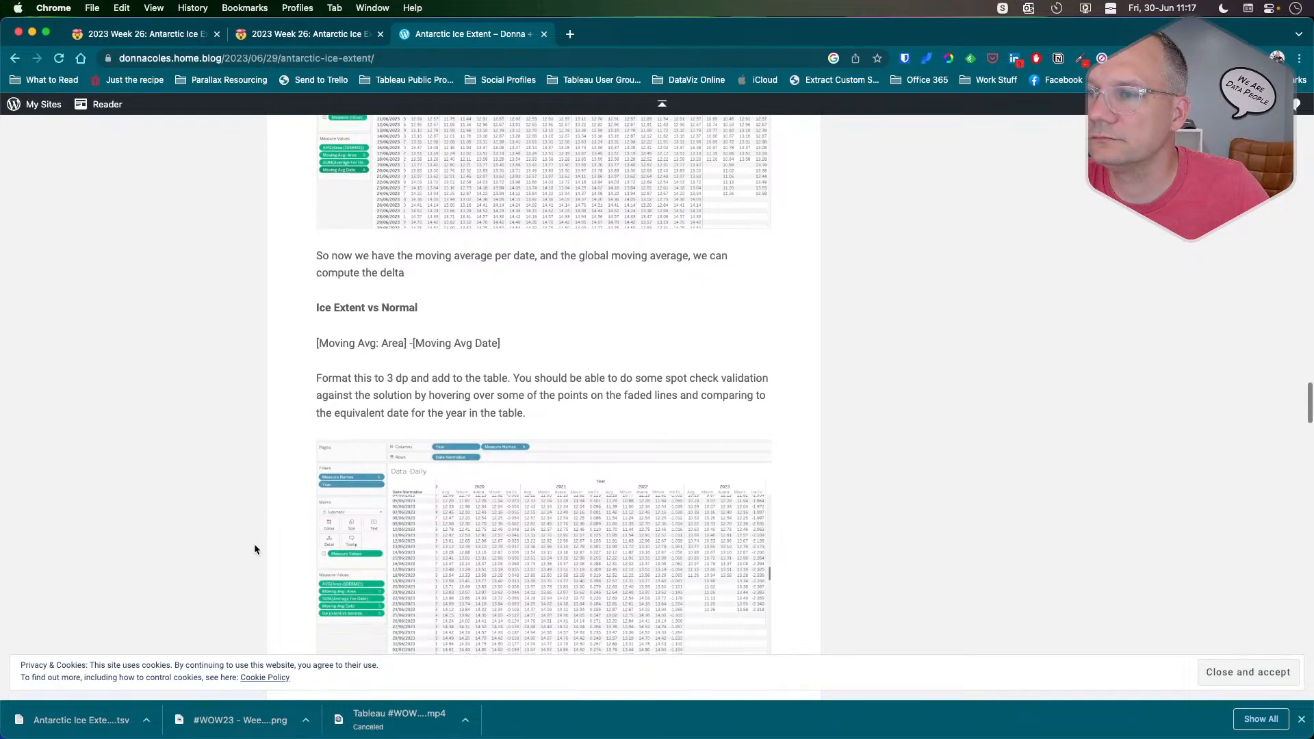
{"action": "scroll", "coordinate": [254, 550], "scroll_direction": "down", "scroll_amount": 2}
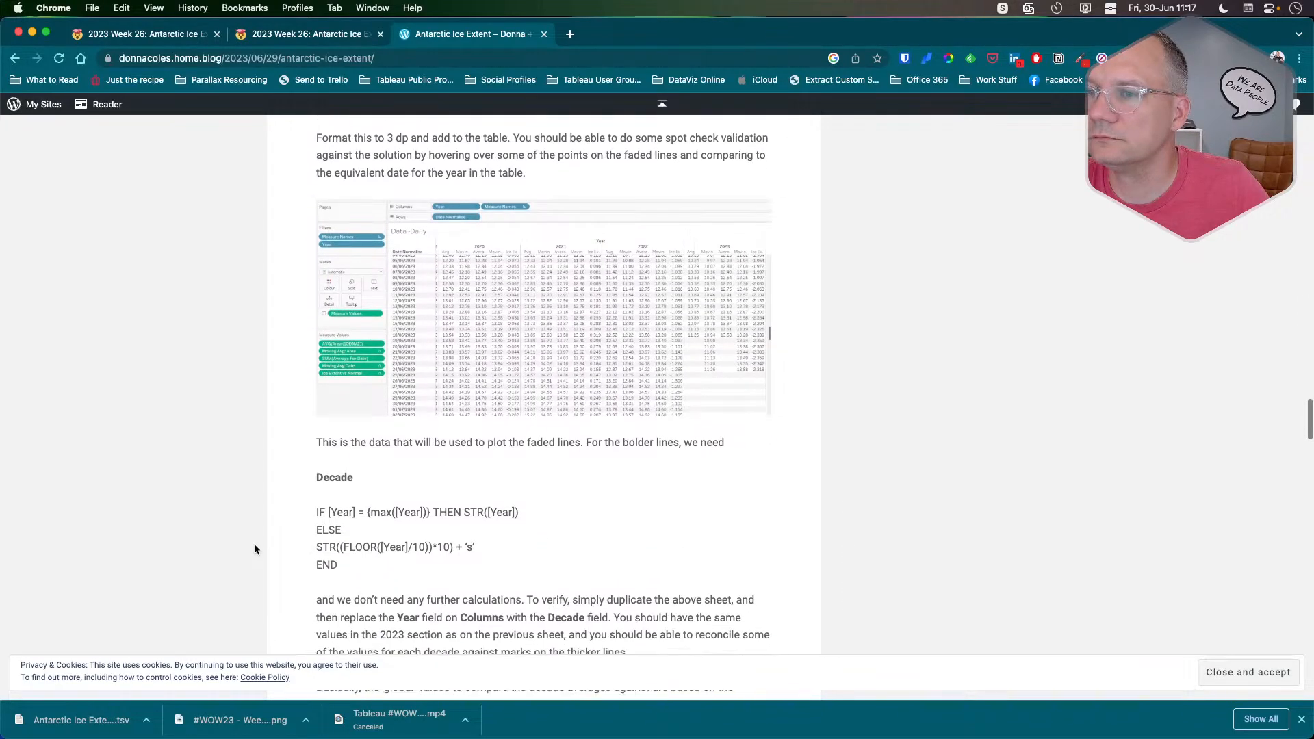
{"action": "key", "text": "super+Tab"}
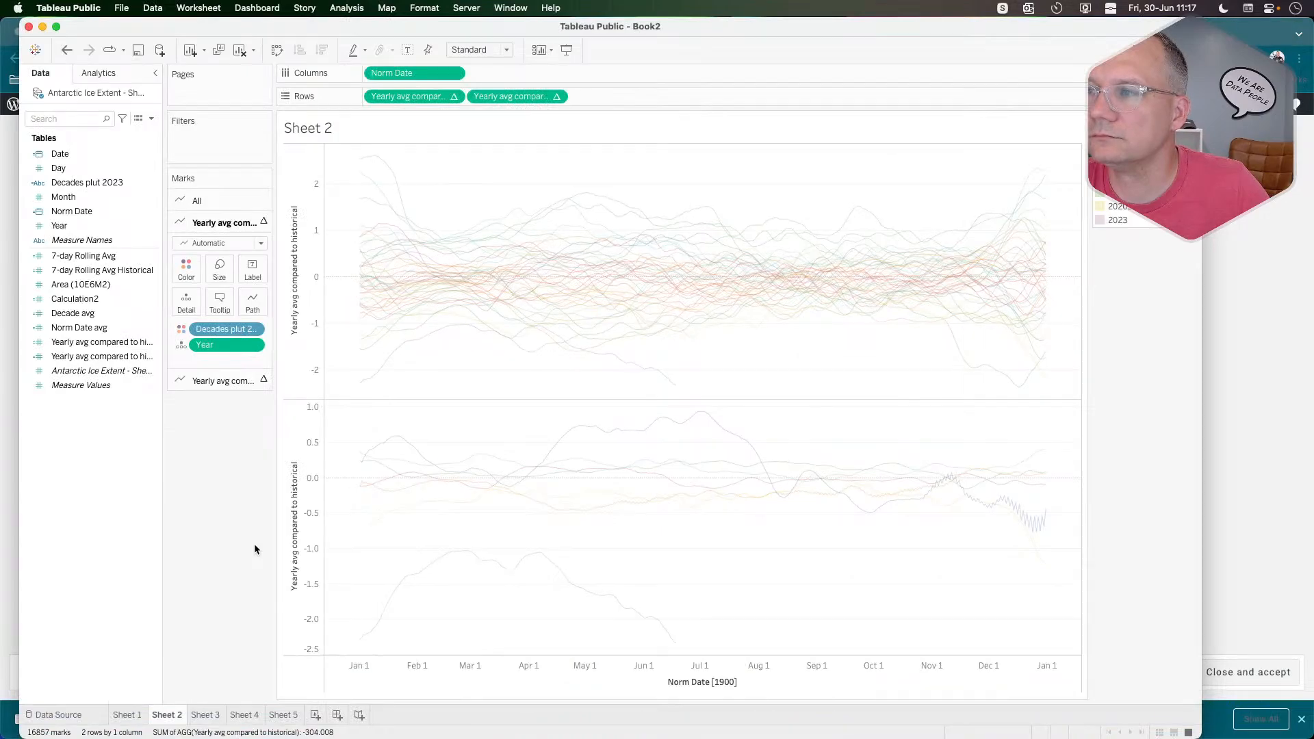
{"action": "key", "text": "super+Tab"}
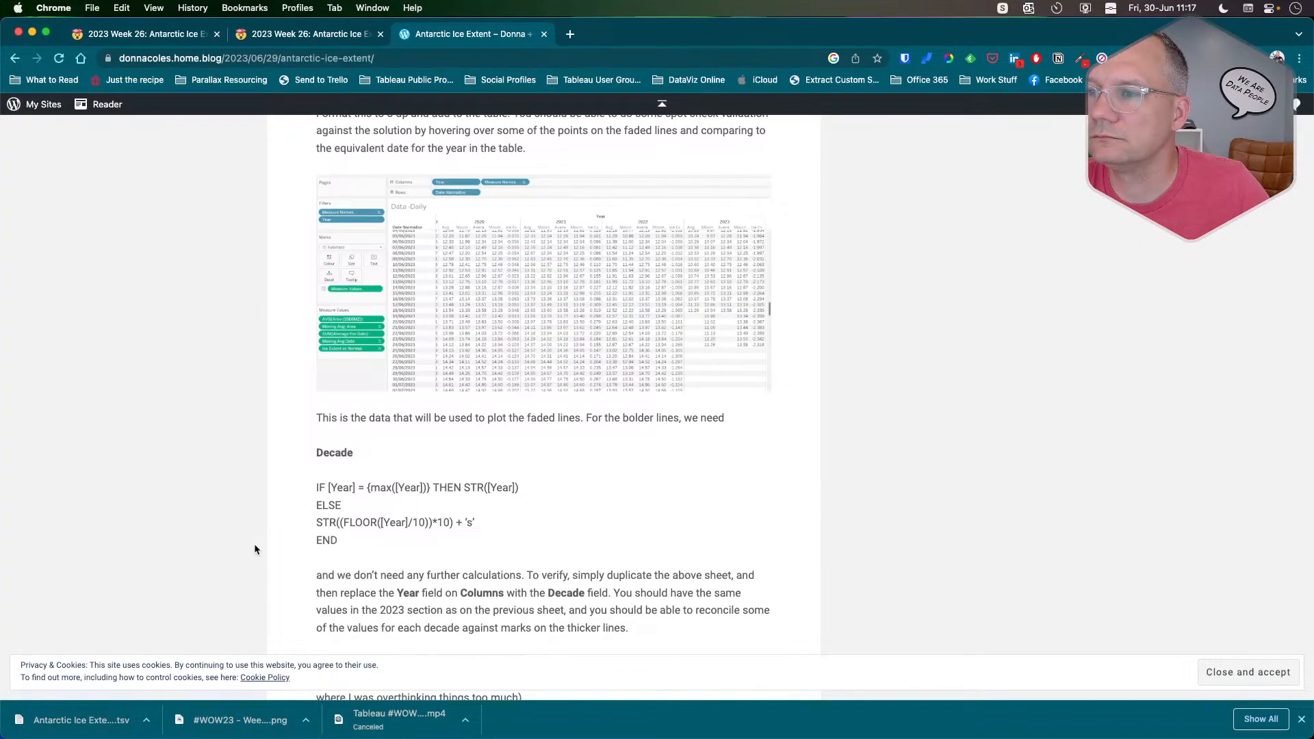
{"action": "scroll", "coordinate": [255, 545], "scroll_direction": "down", "scroll_amount": 6}
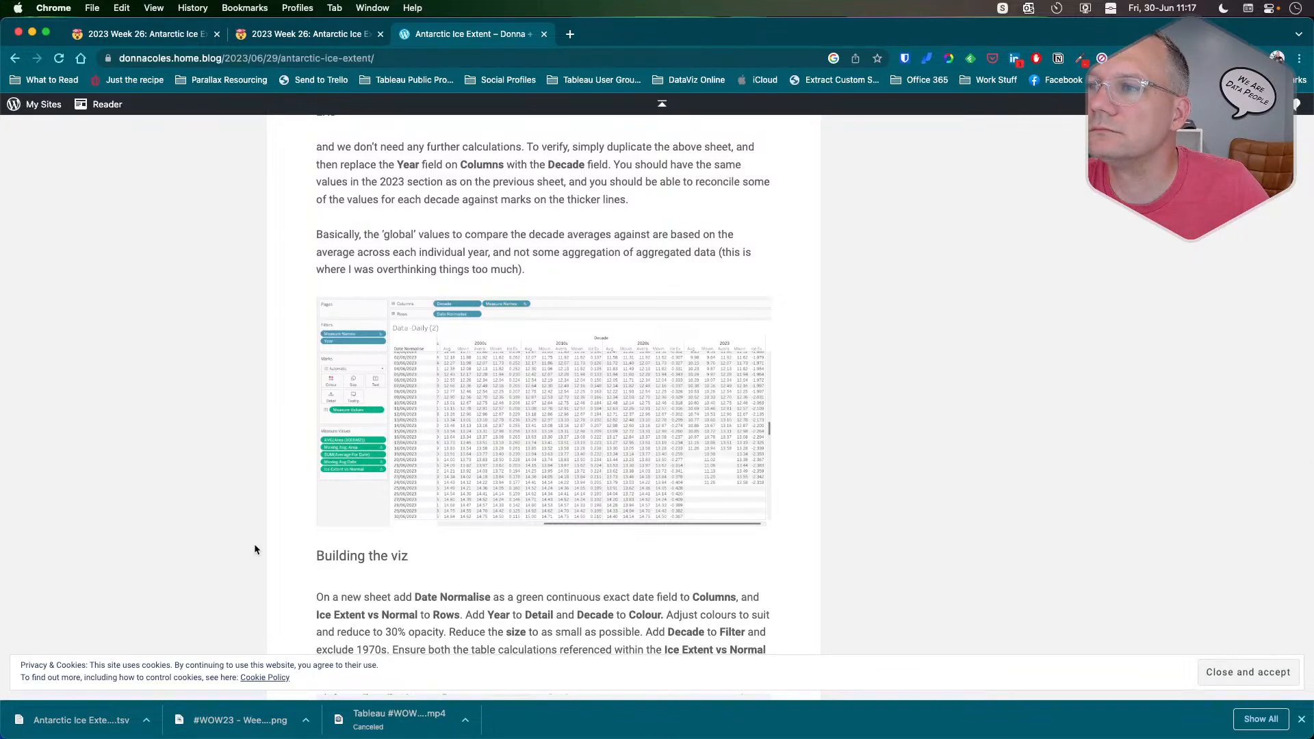
Compare the Sheet 5 decade table with the decade verification table shown in the blog post.
{"action": "key", "text": "super+Tab"}
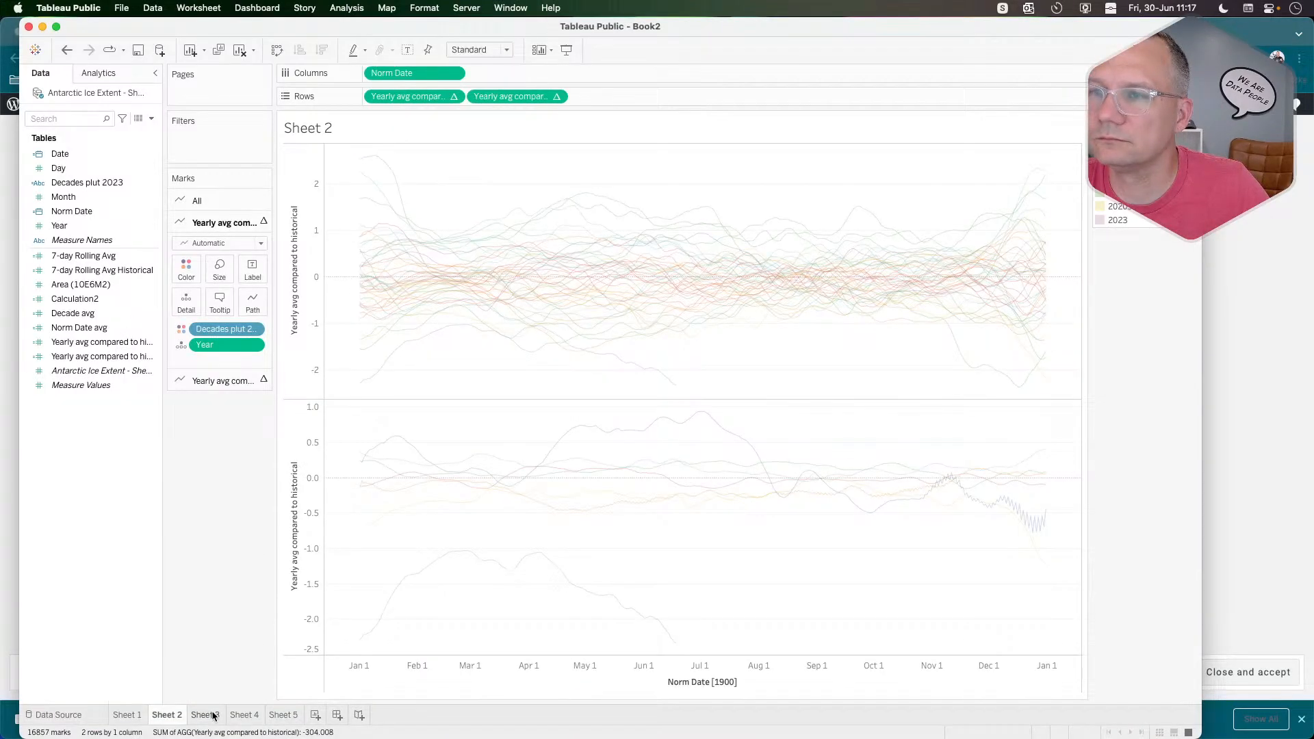
{"action": "left_click", "coordinate": [238, 714]}
{"action": "left_click", "coordinate": [282, 714]}
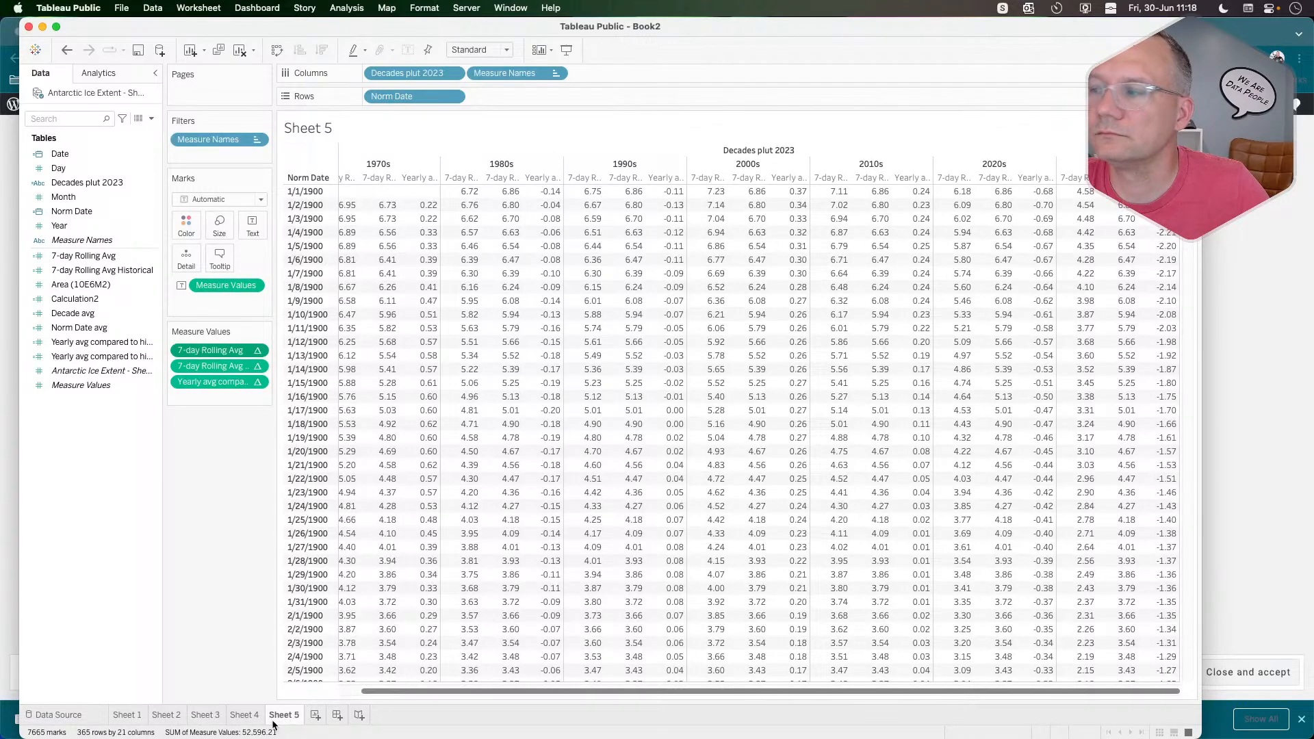
{"action": "mouse_move", "coordinate": [272, 725]}
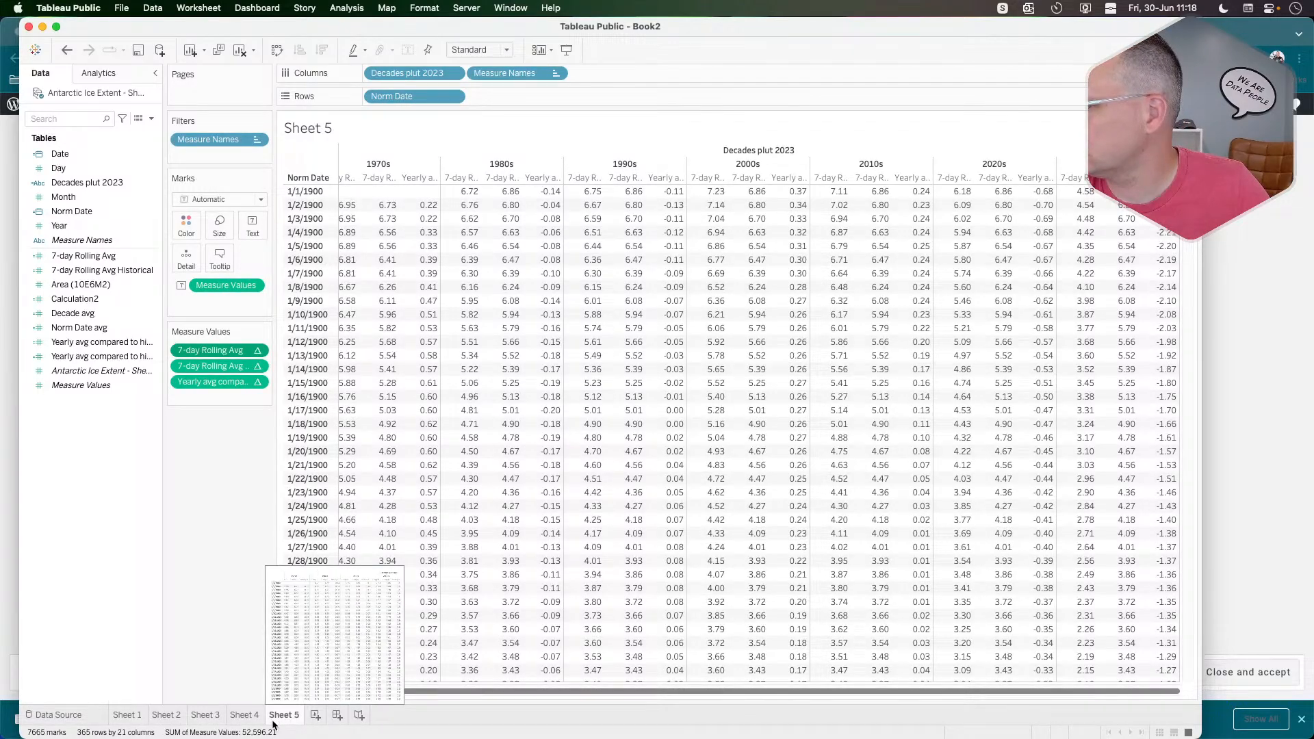
{"action": "key", "text": "super+Tab"}
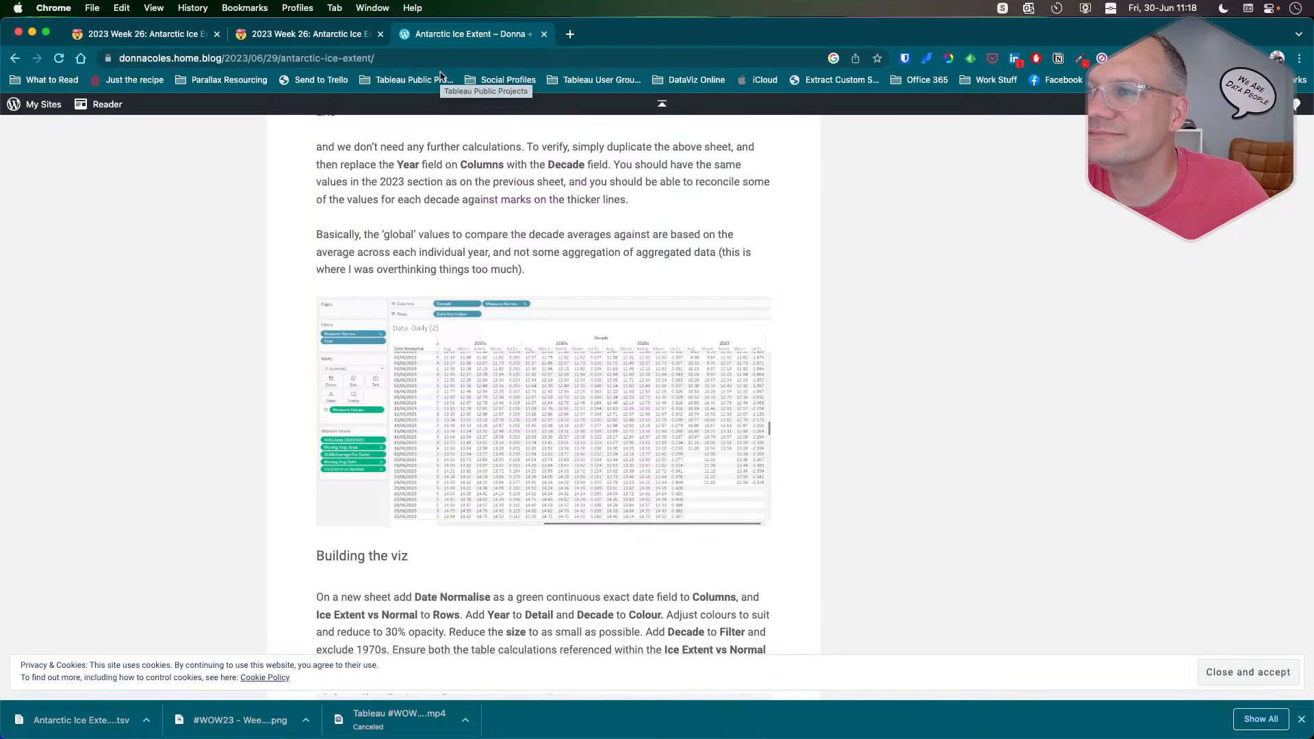
{"action": "key", "text": "super+Tab"}
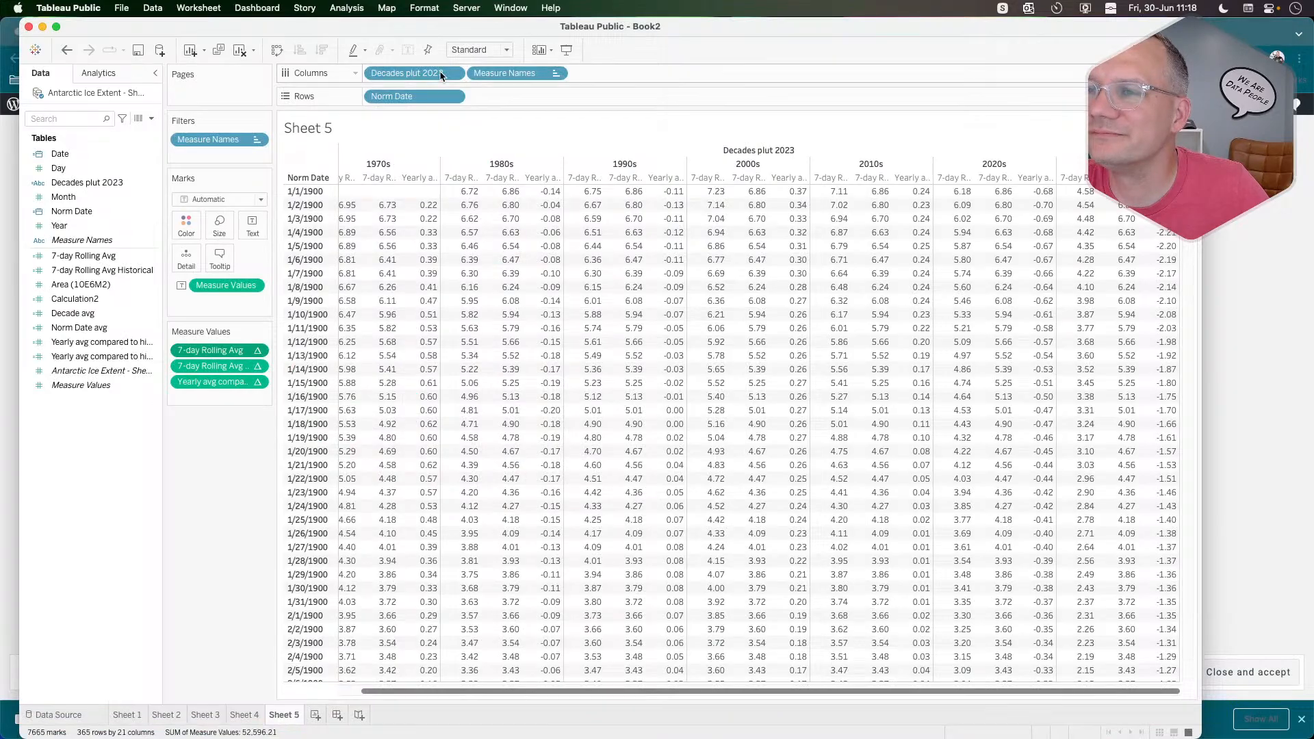
{"action": "key", "text": "super+Tab"}
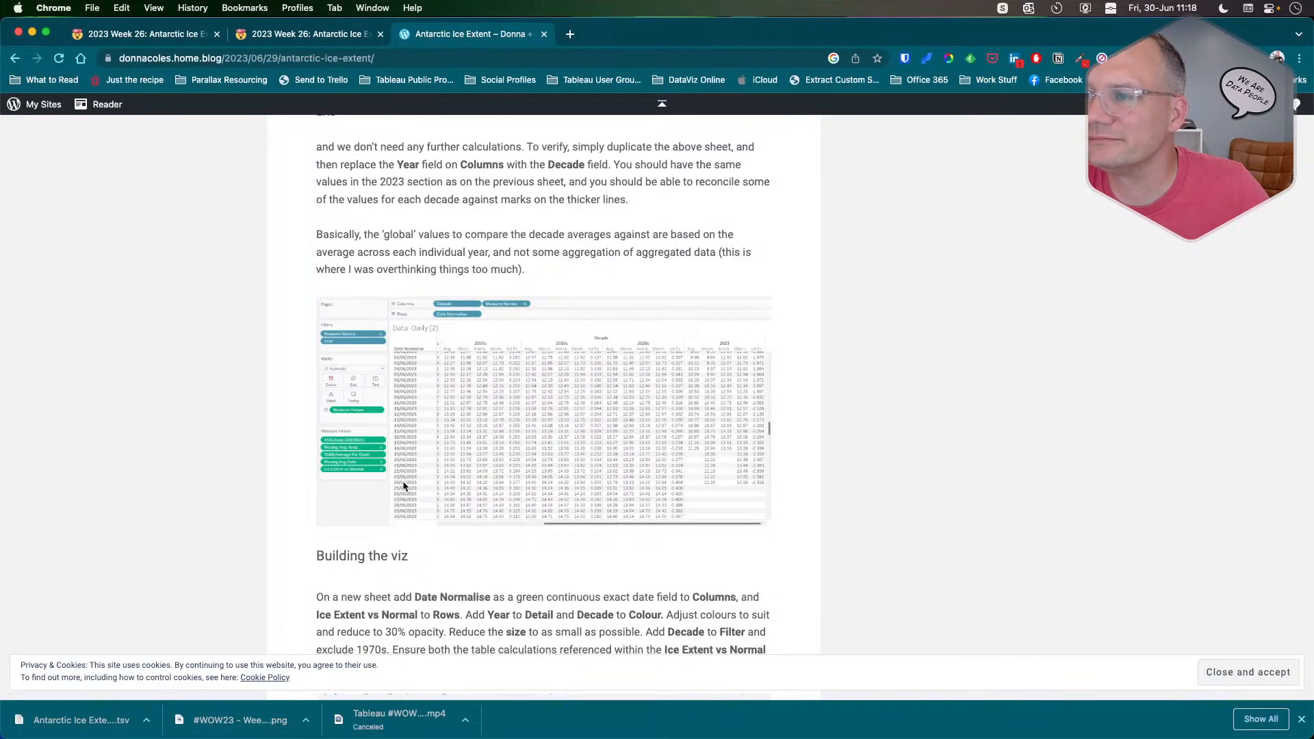
{"action": "key", "text": "super+Tab"}
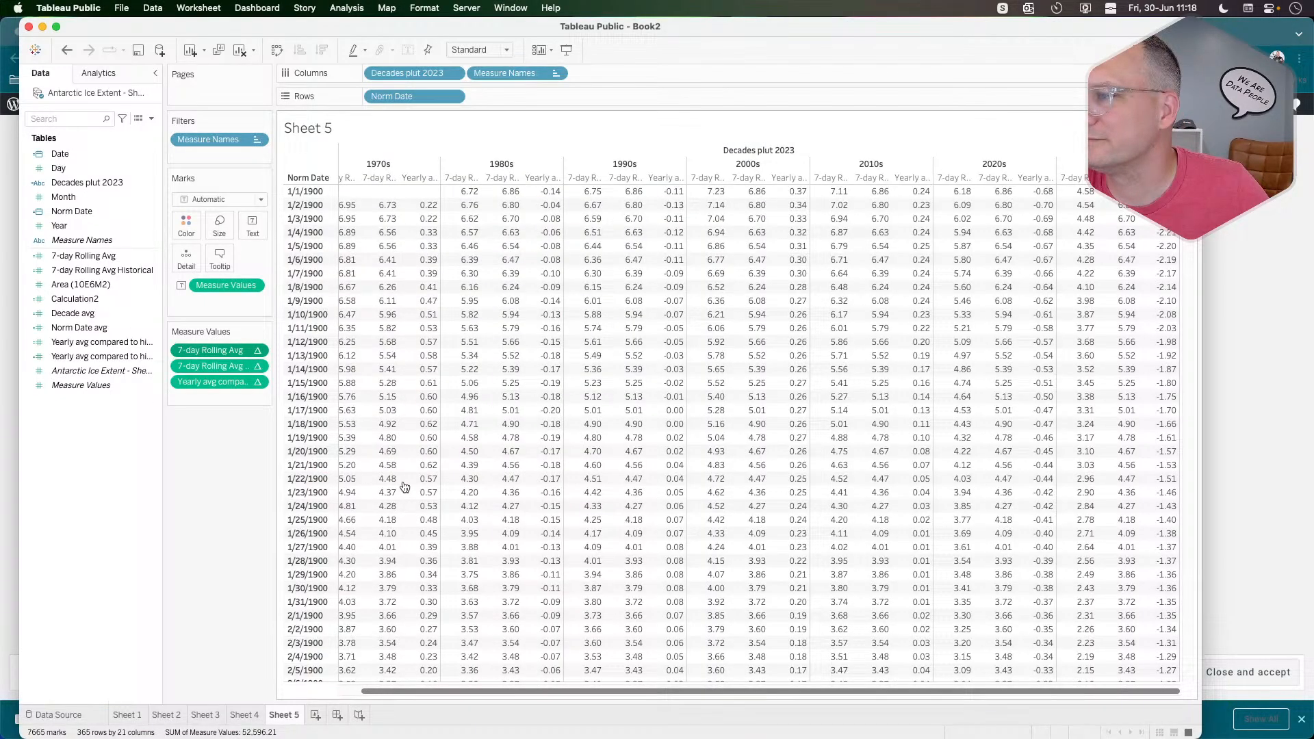
Check the 1970s line on Sheet 3 around 12/29/1900 against the late-December rows of the Sheet 5 table.
{"action": "scroll", "coordinate": [403, 486], "scroll_direction": "down", "scroll_amount": 20}
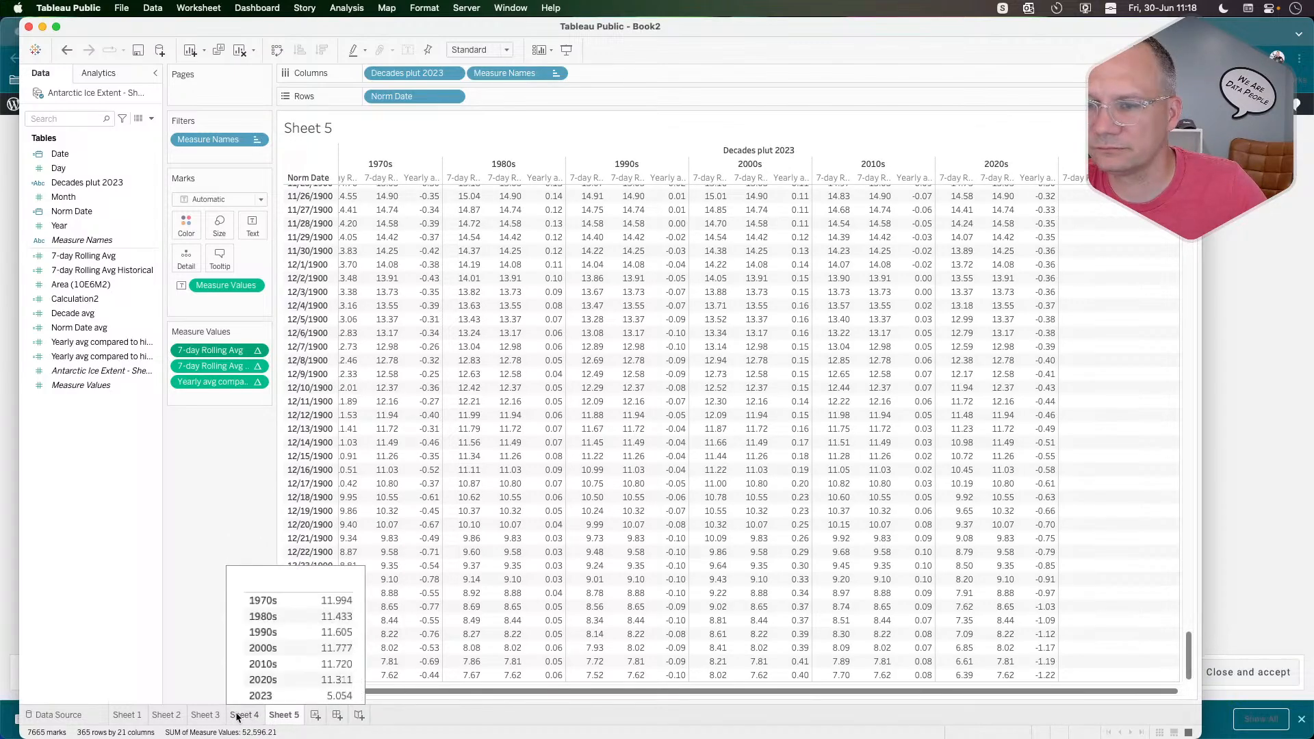
{"action": "left_click", "coordinate": [203, 717]}
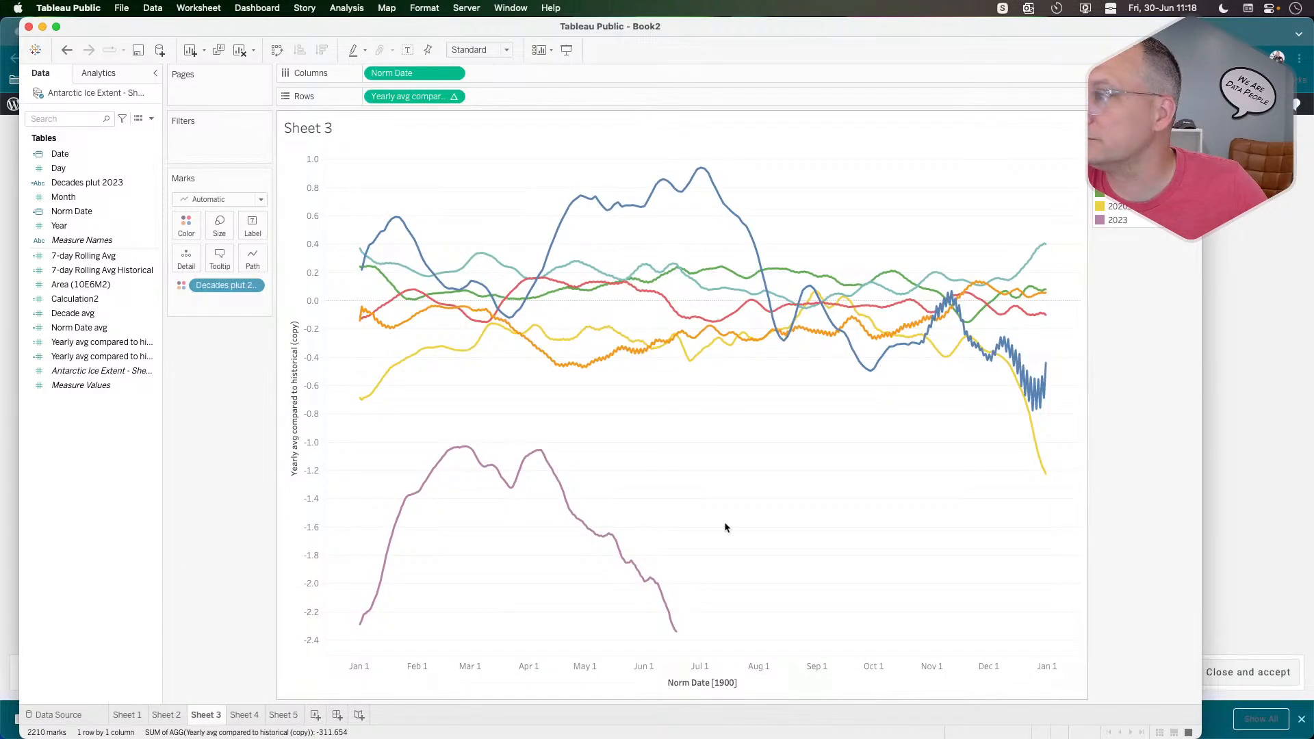
{"action": "mouse_move", "coordinate": [1044, 379]}
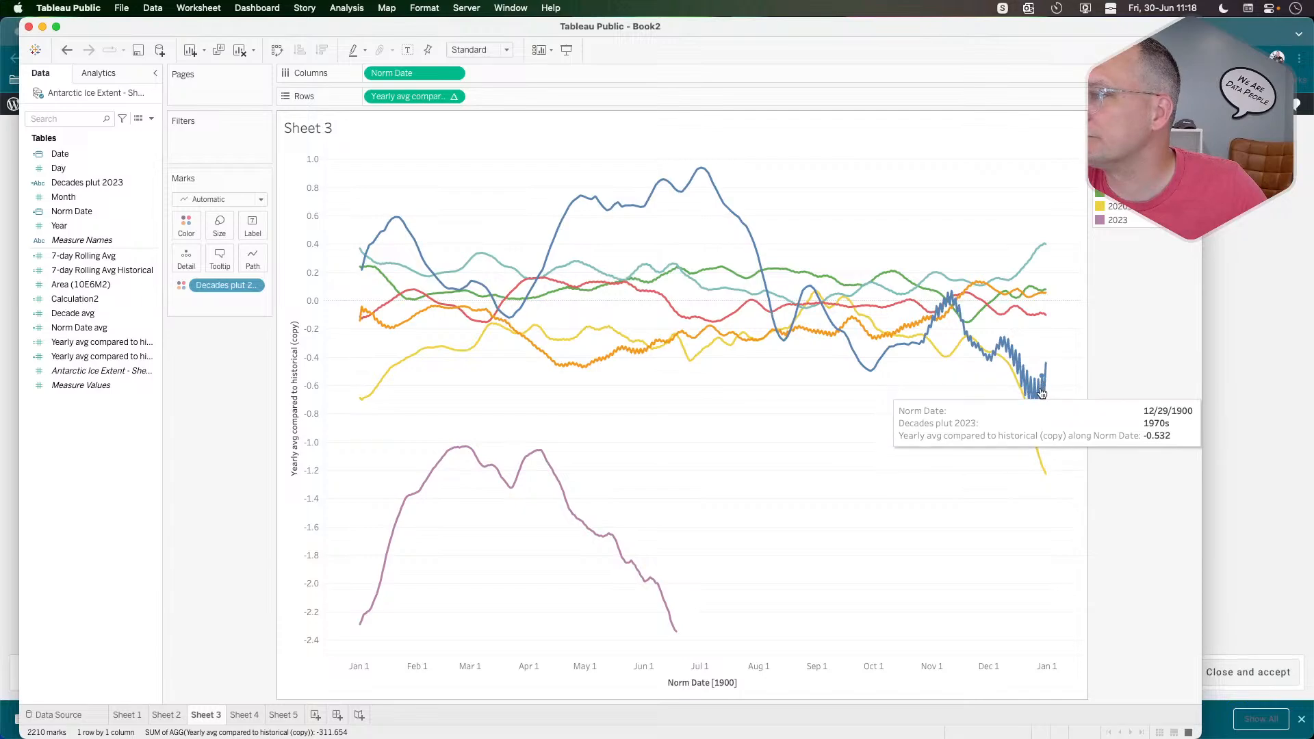
{"action": "left_click", "coordinate": [282, 715]}
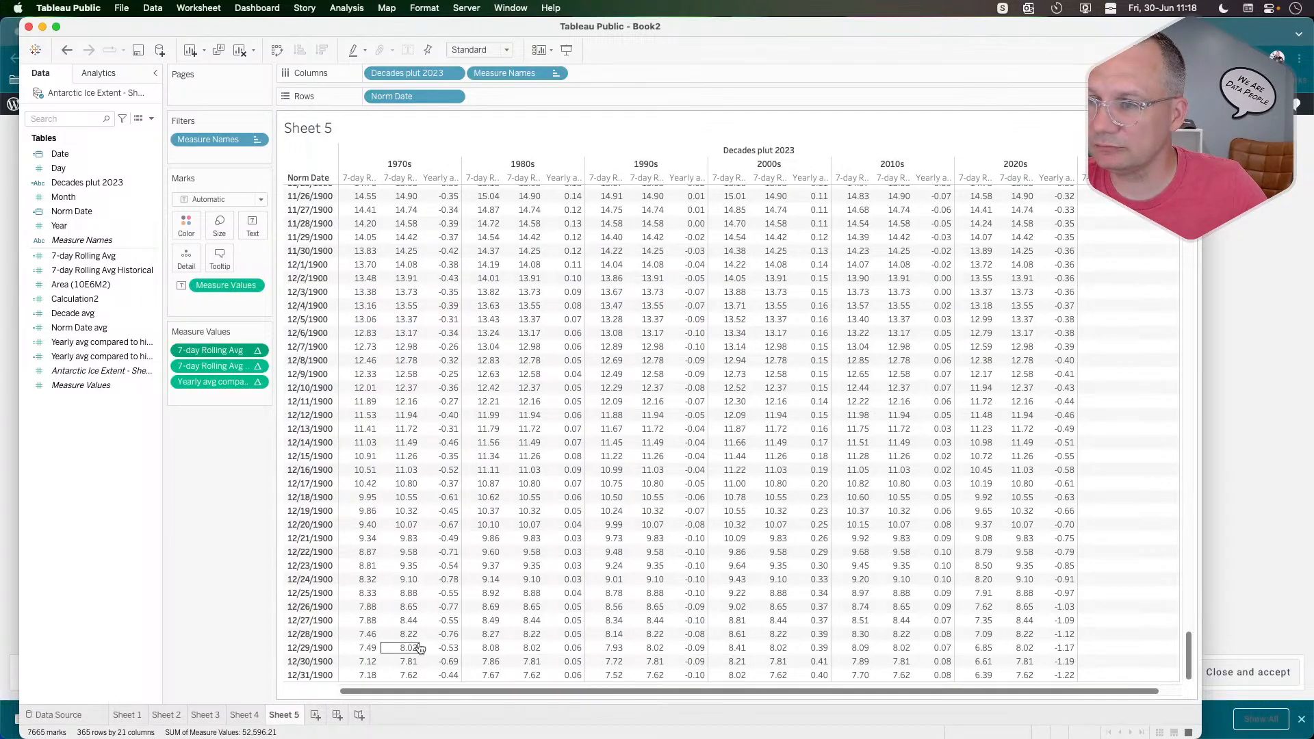
{"action": "left_click", "coordinate": [245, 714]}
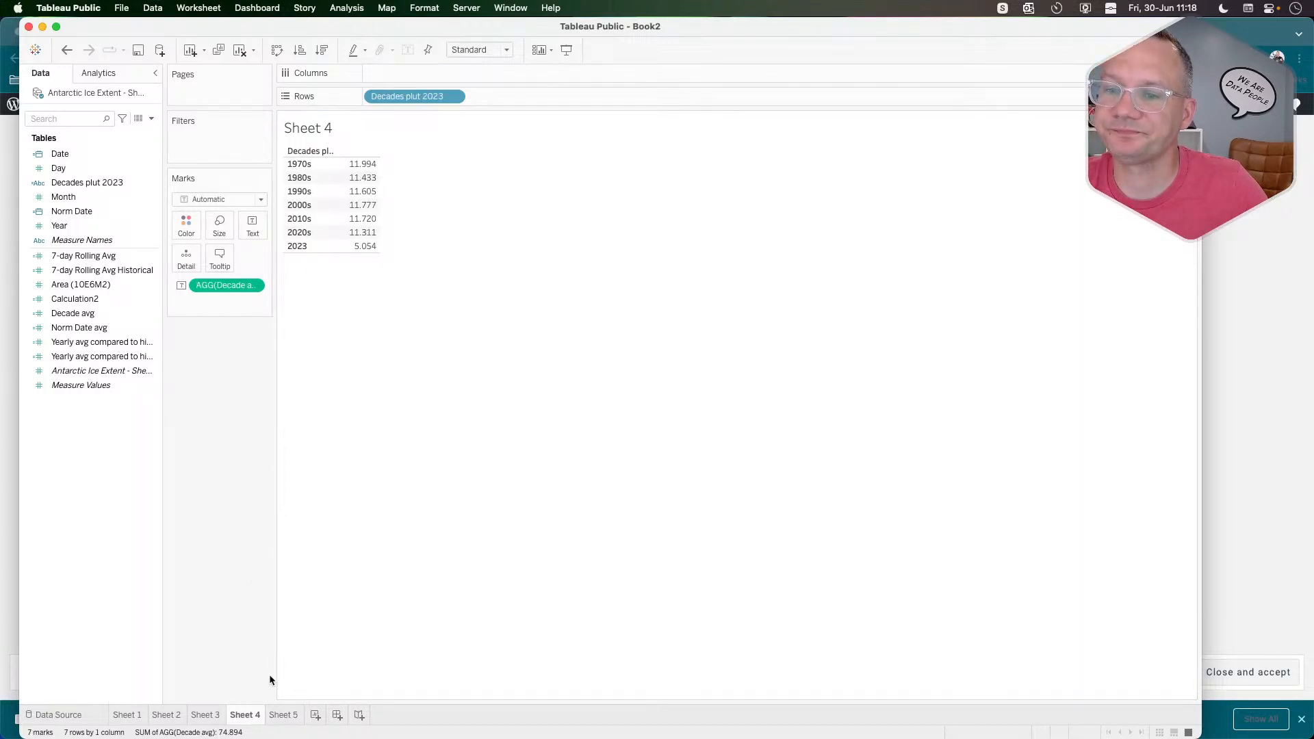
From Sheet 5, open the data source filters of Antarctic Ice Extent - Sheet1 for editing.
{"action": "left_click", "coordinate": [283, 715]}
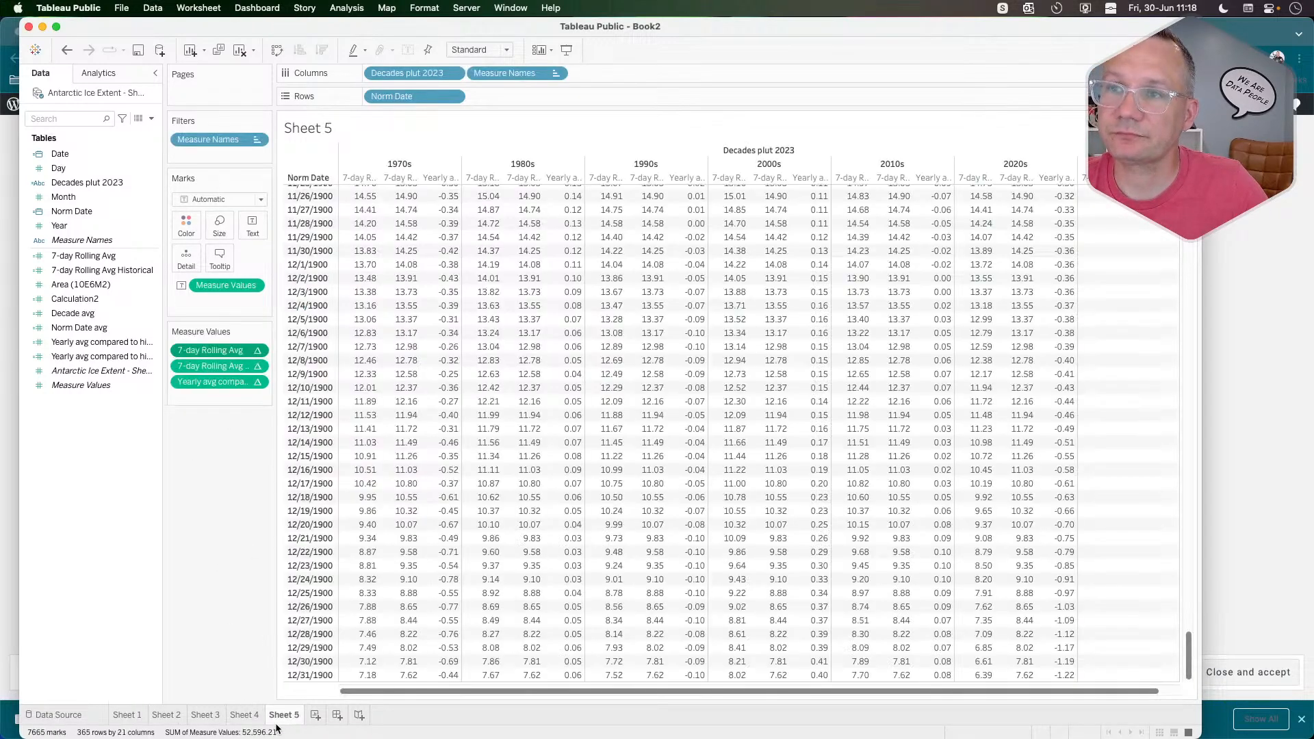
{"action": "right_click", "coordinate": [411, 164]}
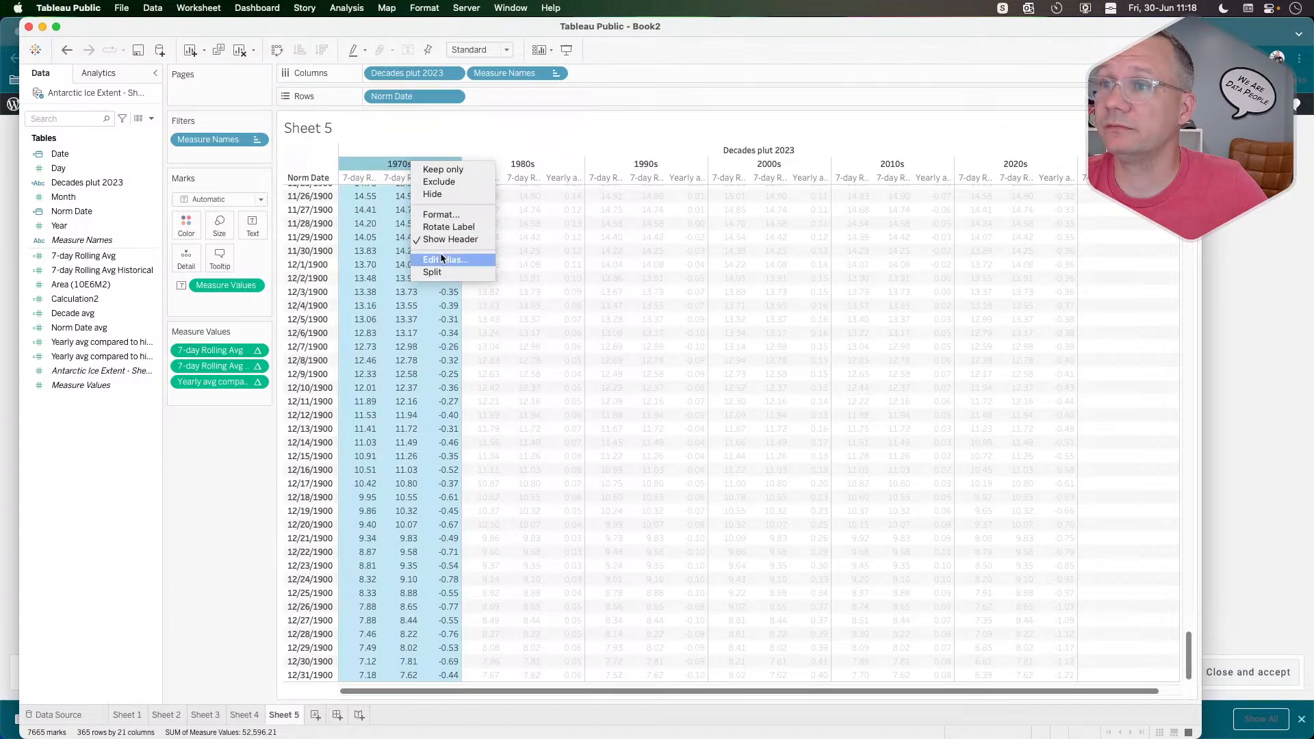
{"action": "left_click", "coordinate": [235, 397]}
{"action": "left_click", "coordinate": [152, 8]}
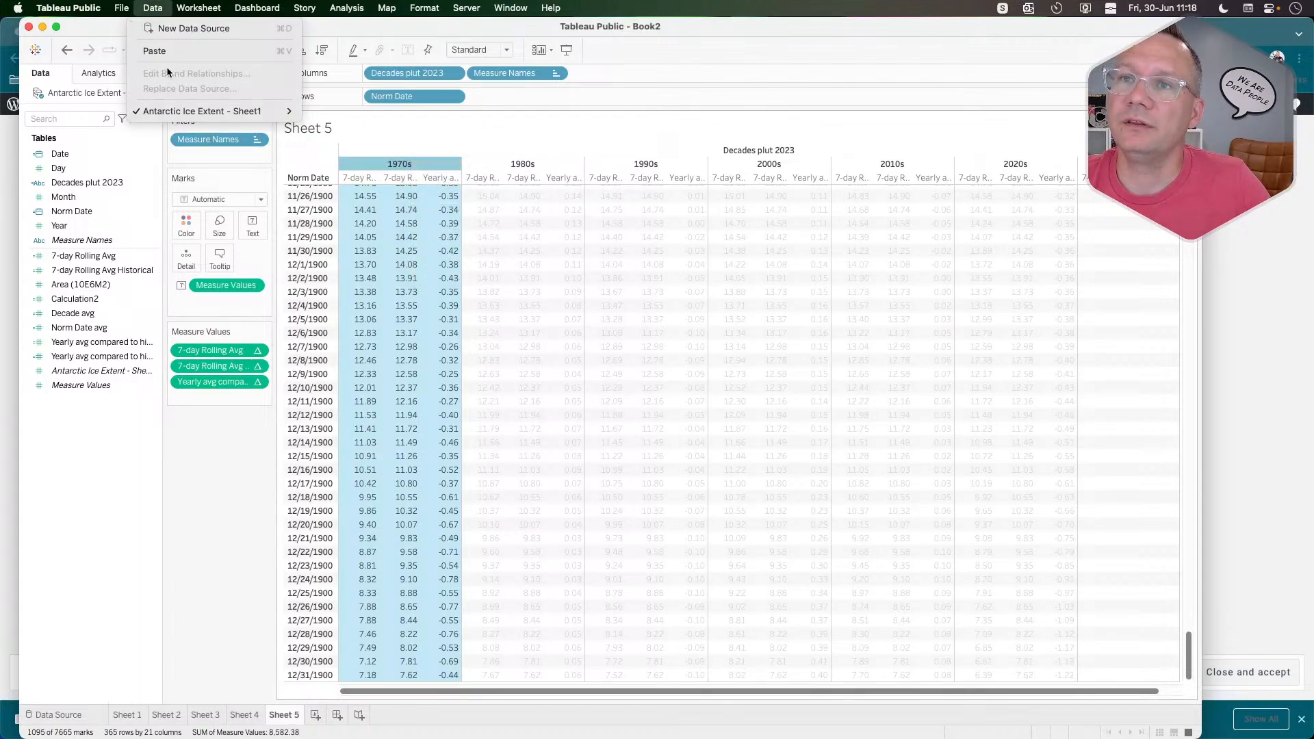
{"action": "mouse_move", "coordinate": [191, 112]}
{"action": "left_click", "coordinate": [380, 216]}
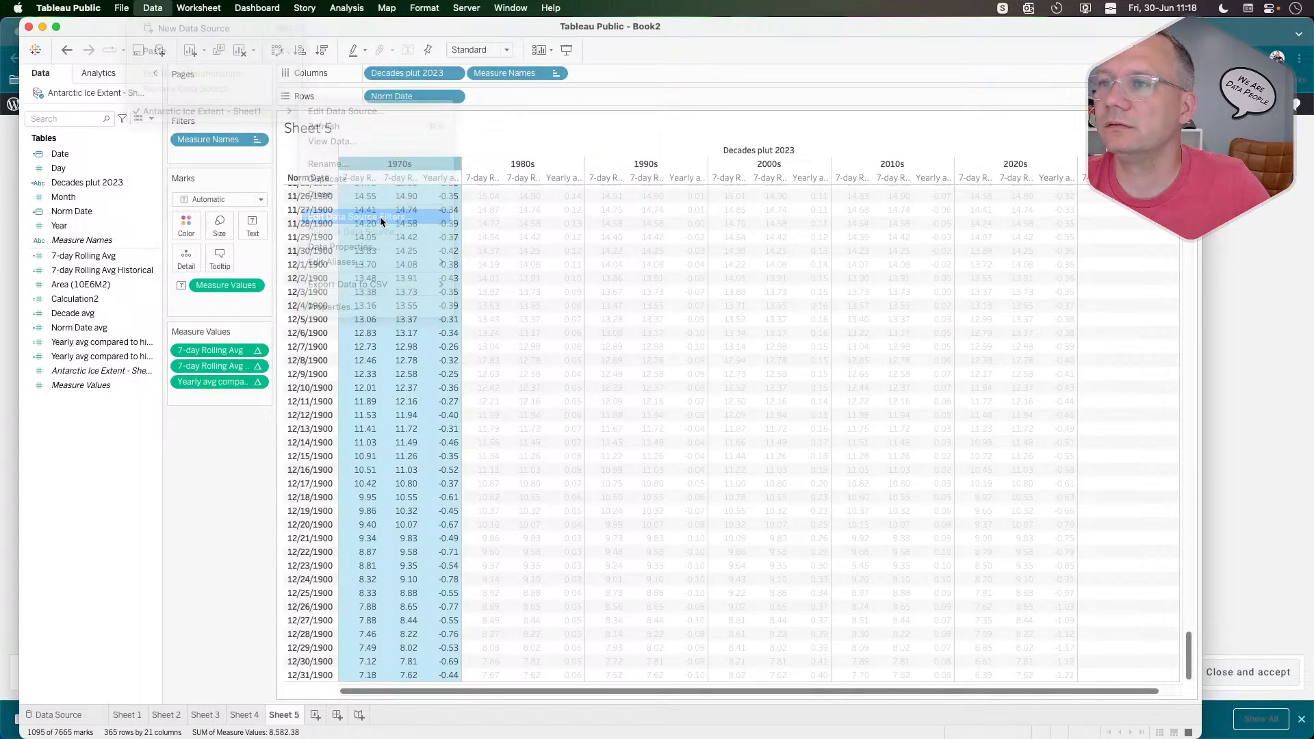
{"action": "left_click", "coordinate": [593, 350]}
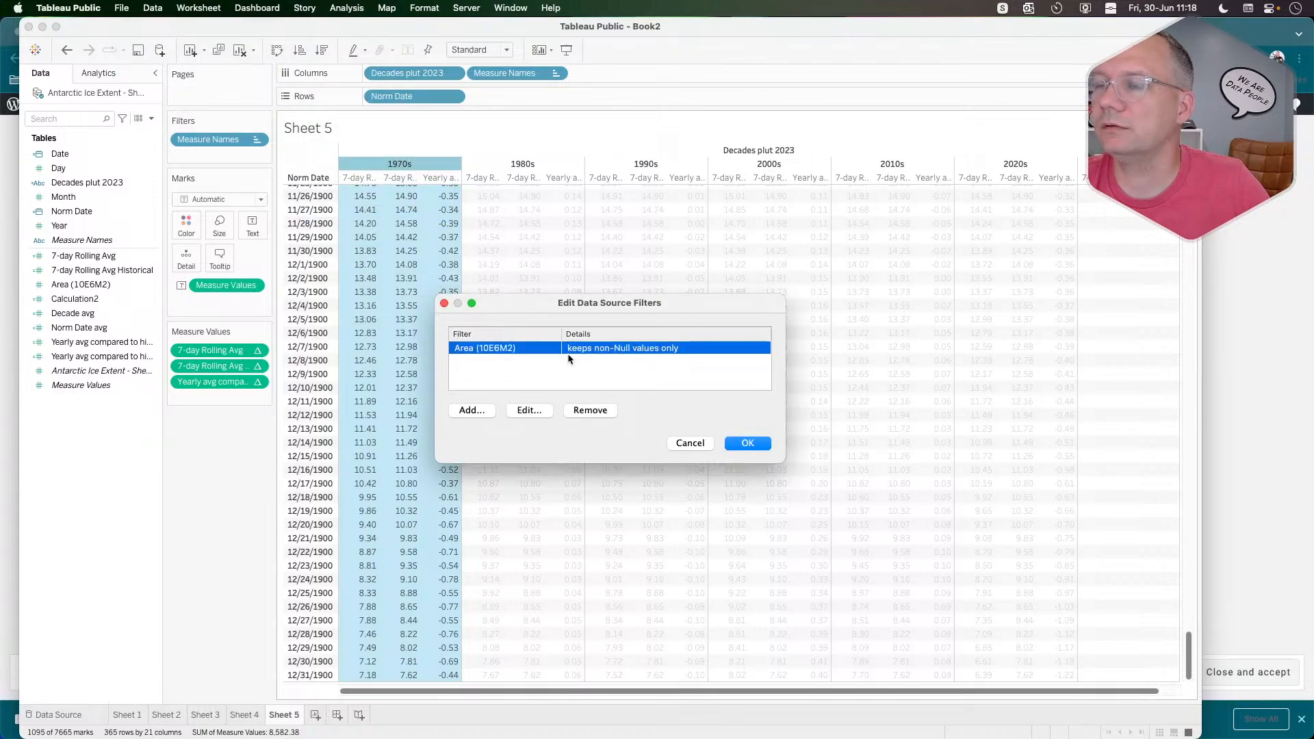
Add a data source filter on Decades plut 2023 that excludes the 1970s.
{"action": "left_click", "coordinate": [472, 410]}
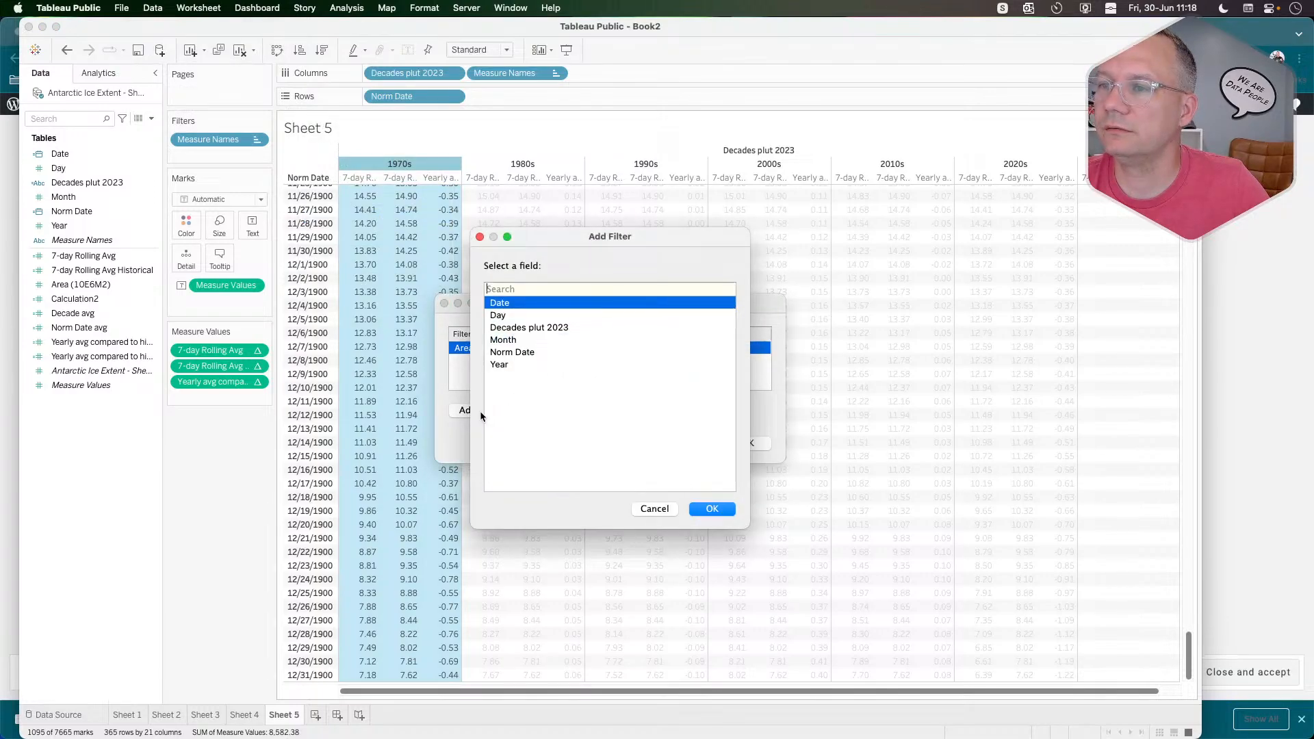
{"action": "left_click", "coordinate": [528, 316]}
{"action": "left_click", "coordinate": [527, 328]}
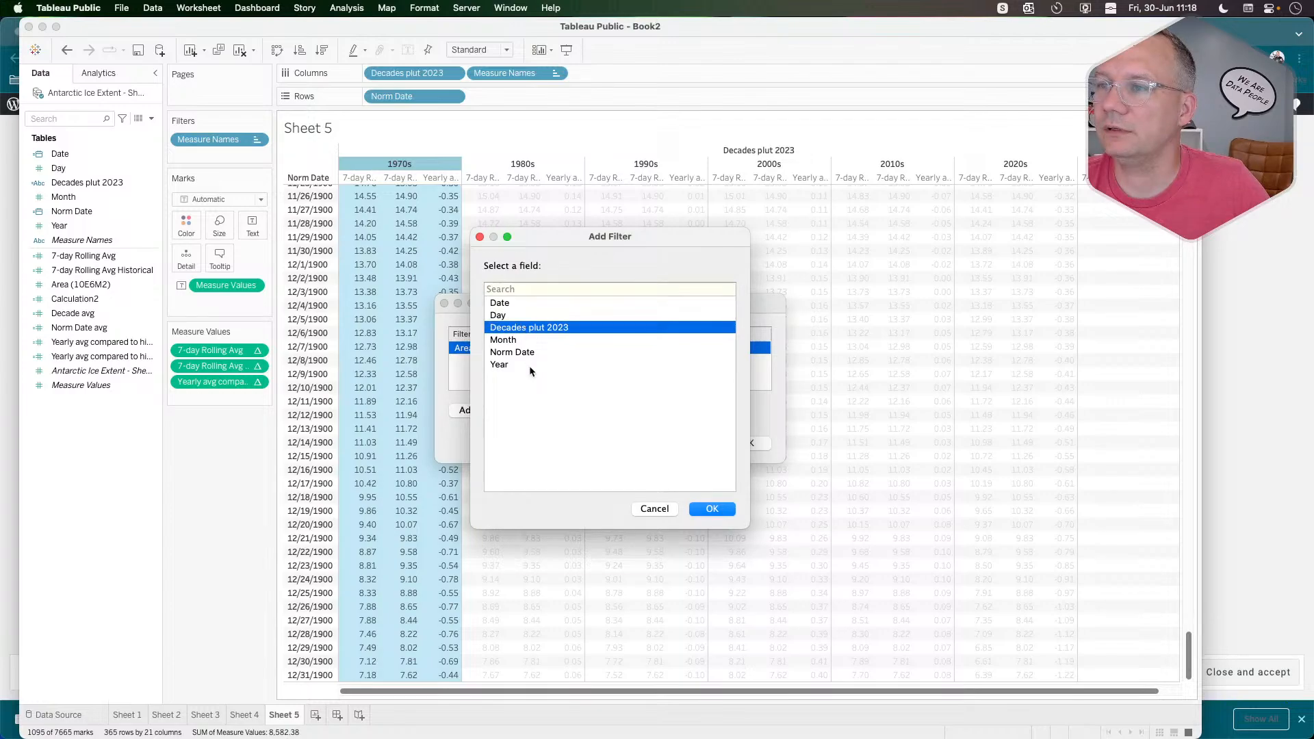
{"action": "left_click", "coordinate": [712, 510]}
{"action": "left_click", "coordinate": [491, 268]}
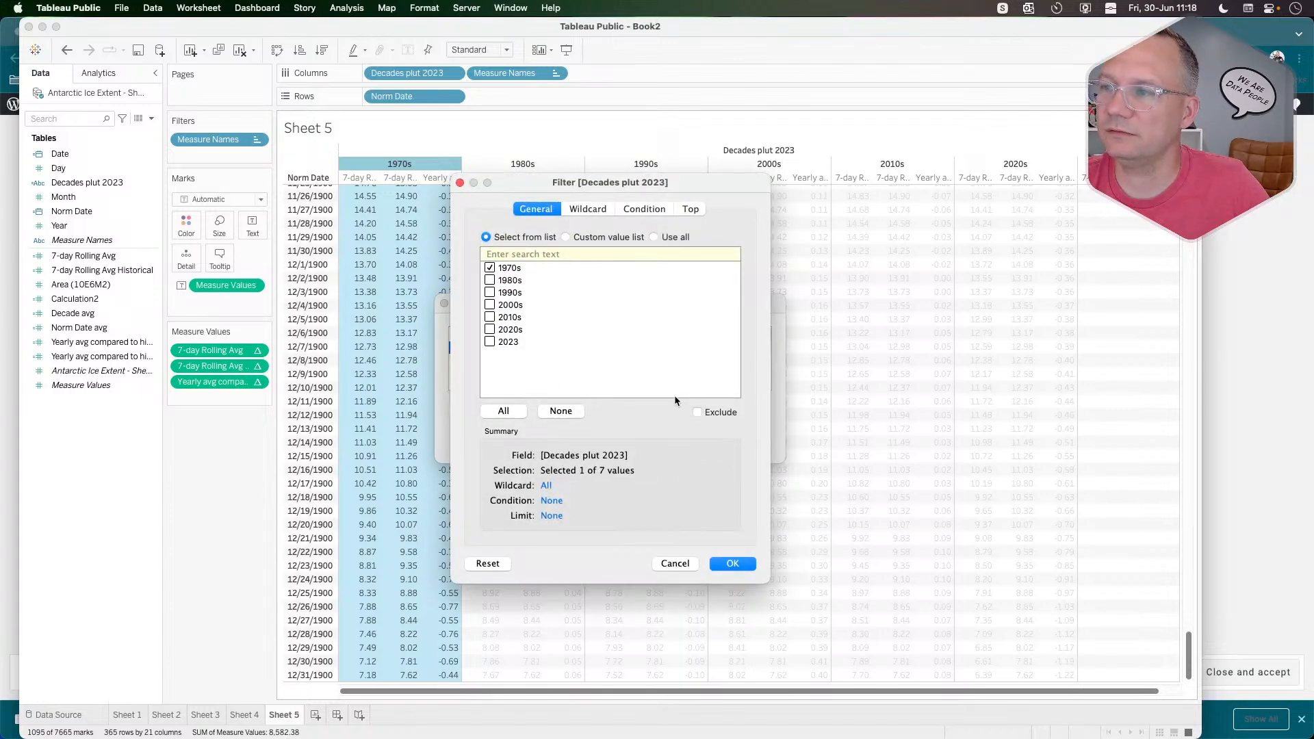
{"action": "left_click", "coordinate": [712, 414]}
{"action": "left_click", "coordinate": [736, 564]}
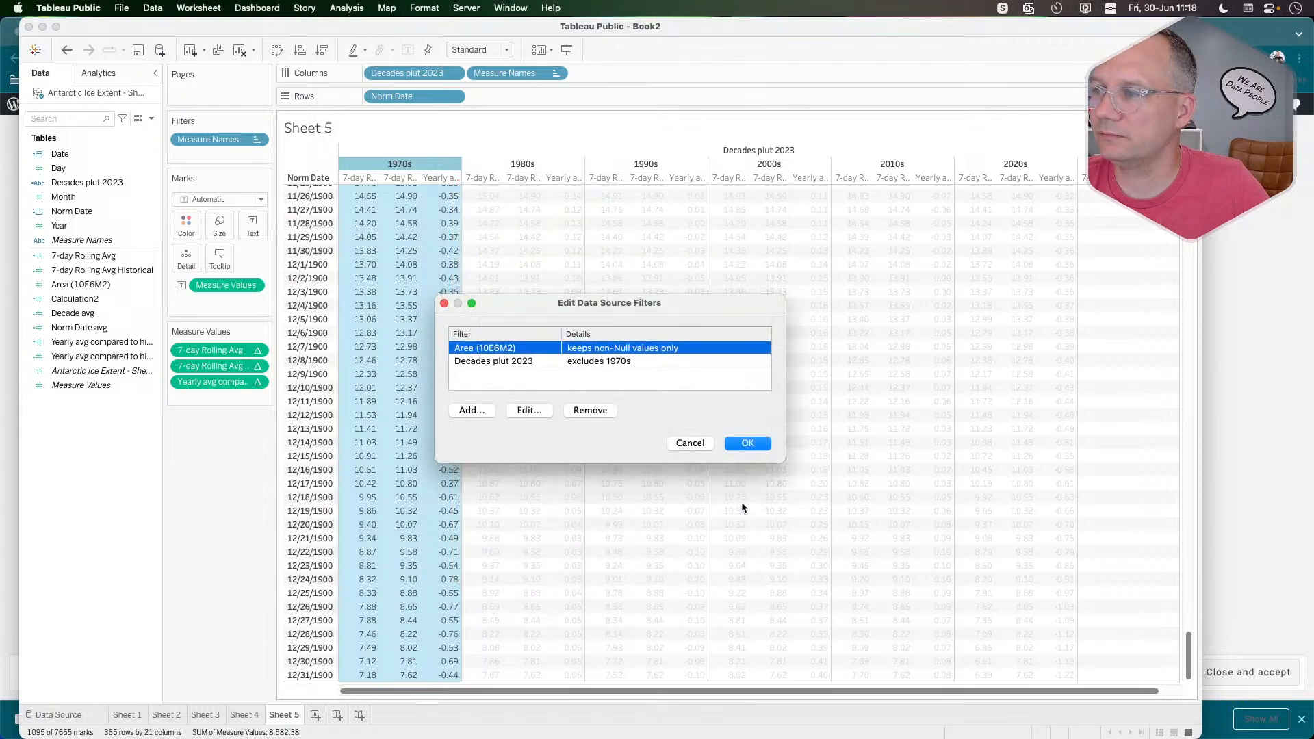
{"action": "left_click", "coordinate": [748, 444]}
Check the yearly and decade lines on Sheet 2 and Sheet 3, including the 1980s line around mid-May.
{"action": "left_click", "coordinate": [181, 712]}
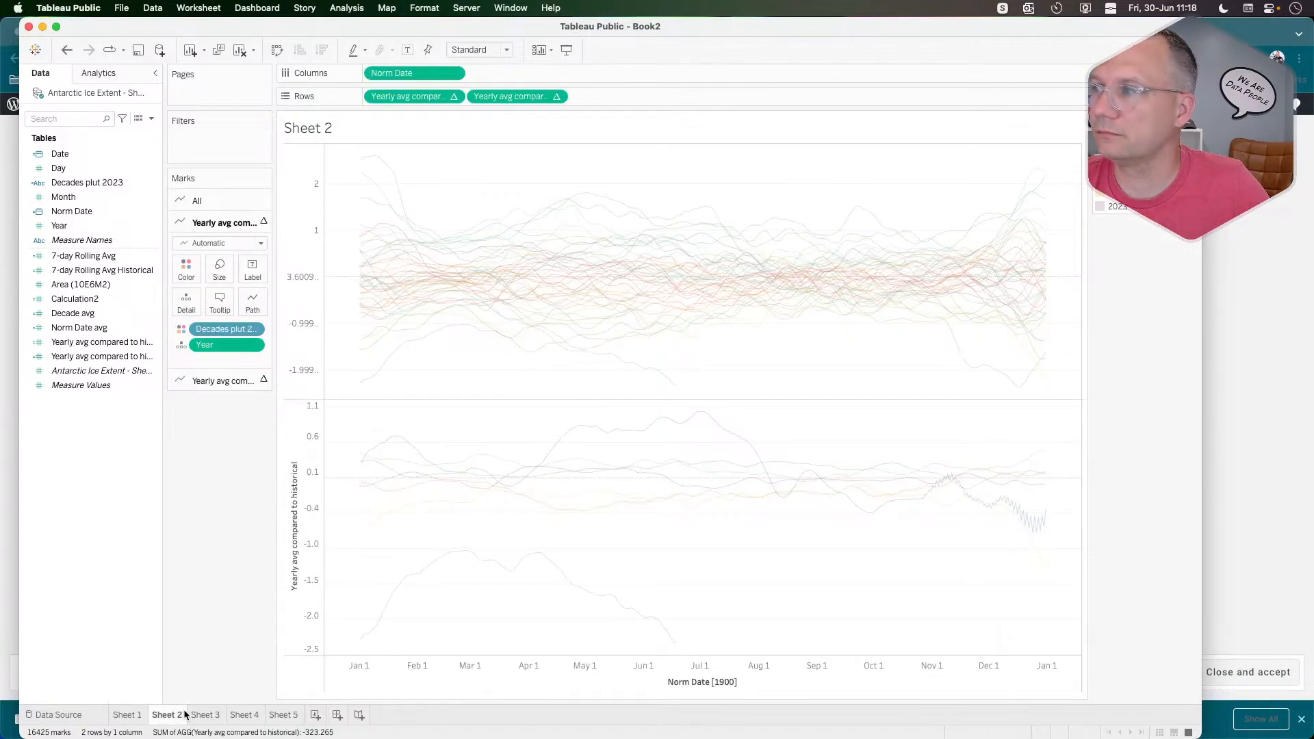
{"action": "left_click", "coordinate": [192, 716]}
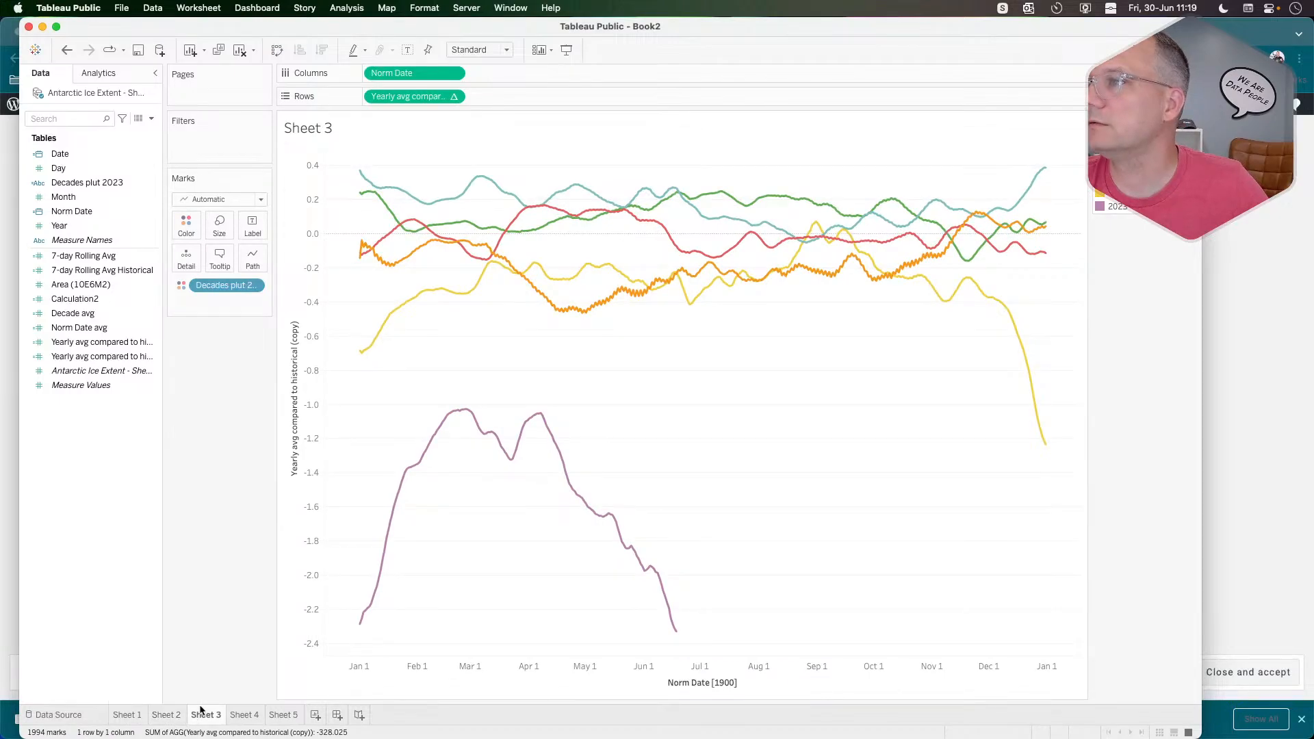
{"action": "left_click", "coordinate": [611, 300]}
{"action": "left_click", "coordinate": [610, 300]}
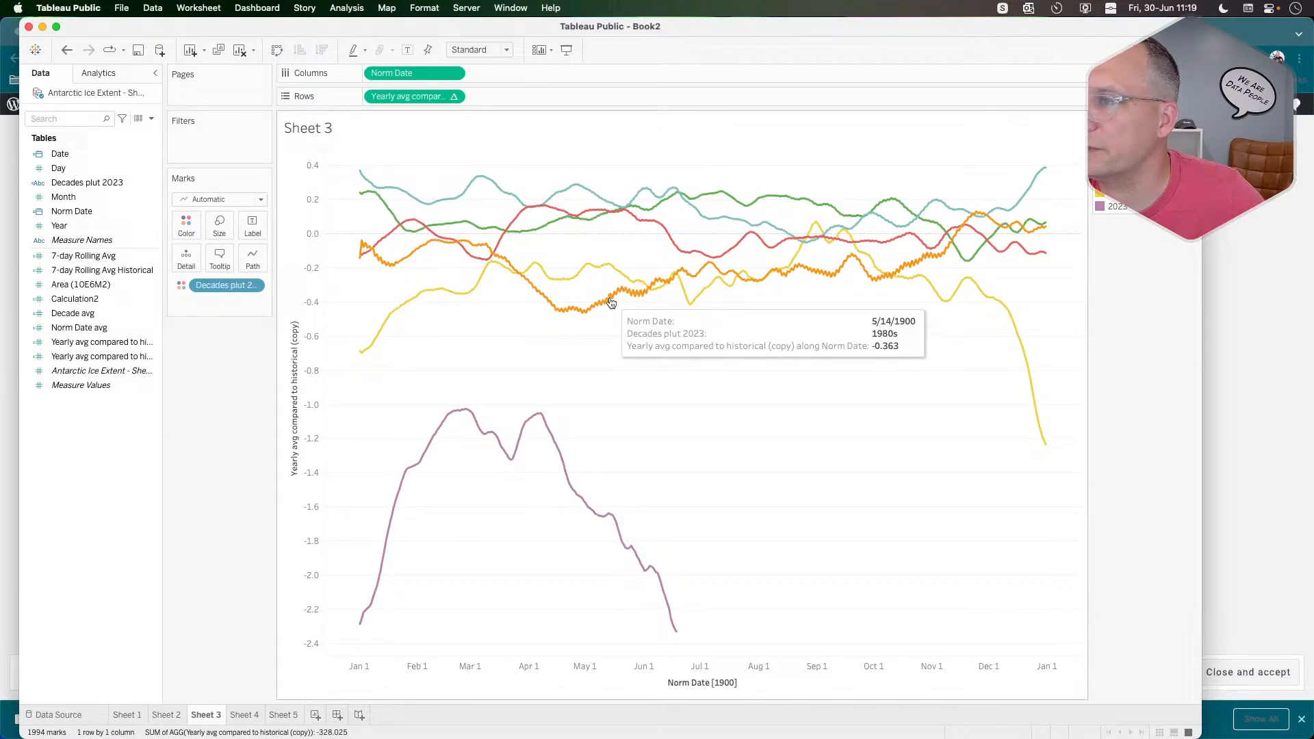
Examine the Sheet 5 decade table up to its January rows and compare it with the blog post's decade verification table.
{"action": "left_click", "coordinate": [274, 715]}
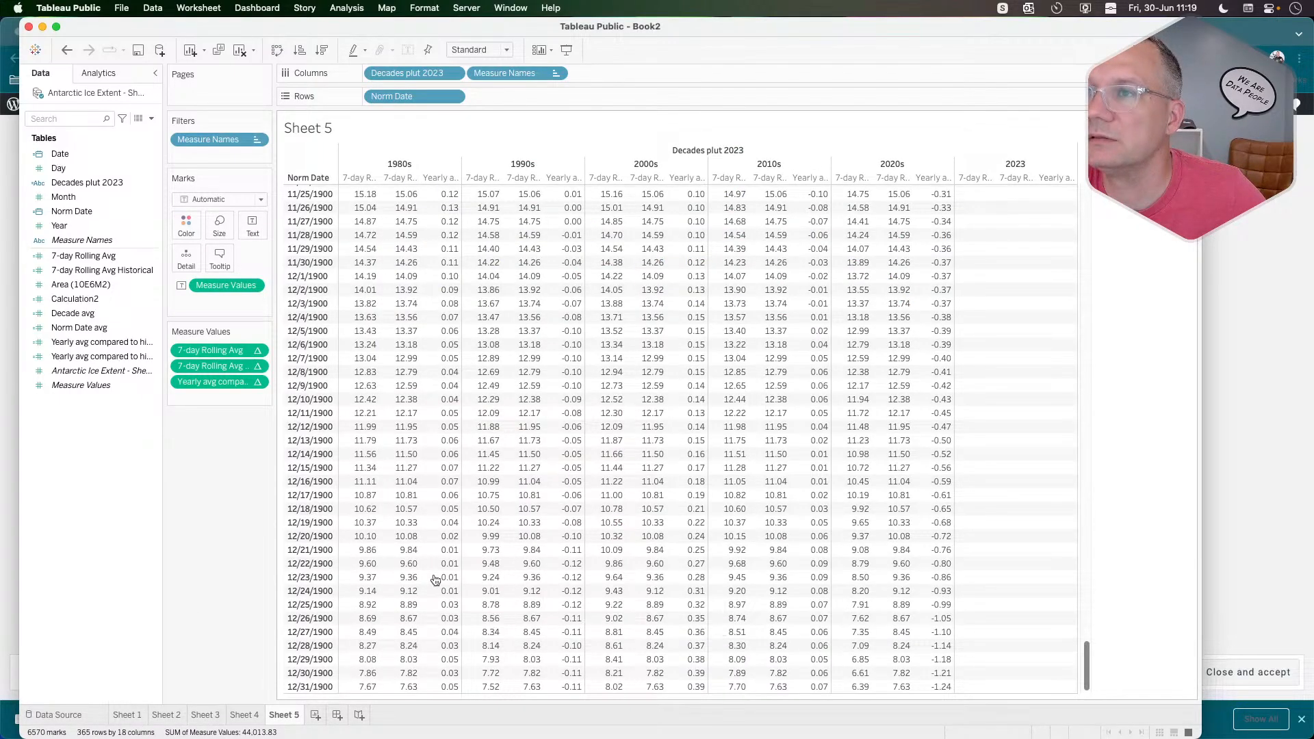
{"action": "scroll", "coordinate": [435, 579], "scroll_direction": "up", "scroll_amount": 20}
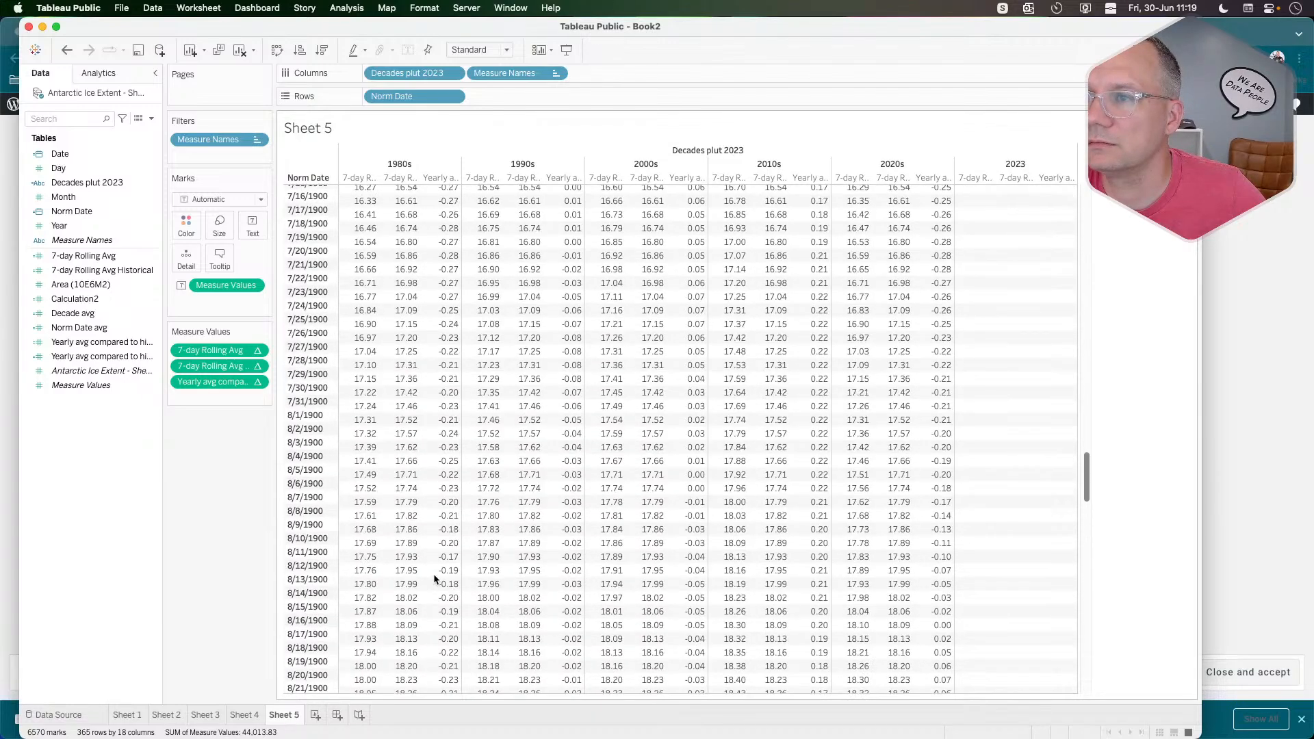
{"action": "scroll", "coordinate": [433, 573], "scroll_direction": "up", "scroll_amount": 8}
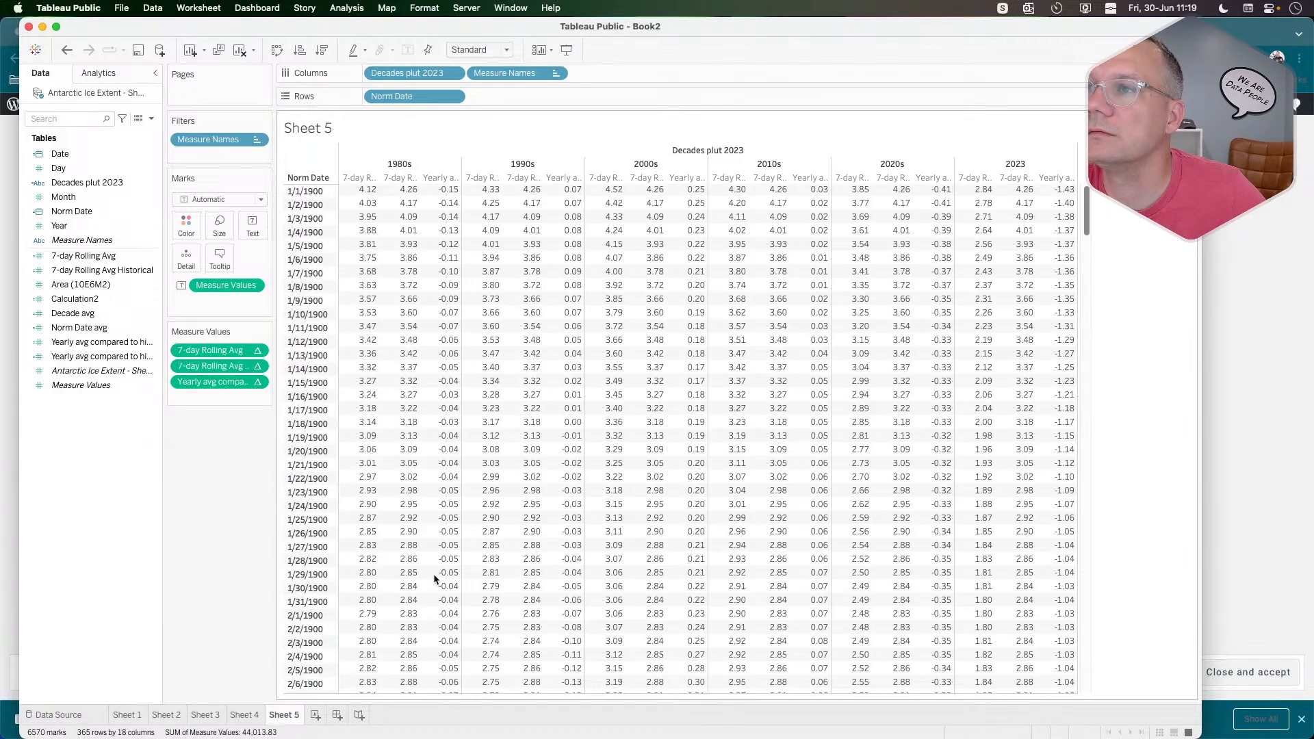
{"action": "key", "text": "super+Tab"}
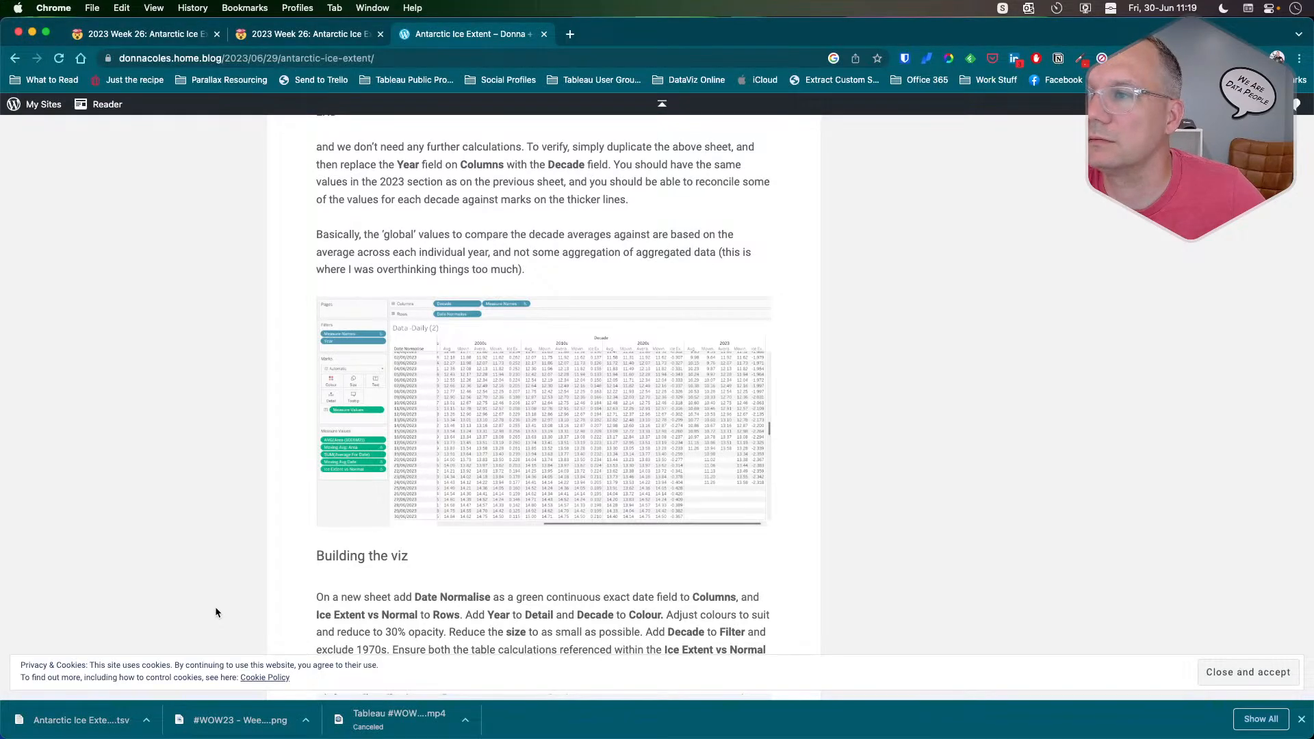
{"action": "key", "text": "super+Tab"}
{"action": "key", "text": "super+Tab"}
{"action": "key", "text": "super+Tab"}
{"action": "key", "text": "super+Tab"}
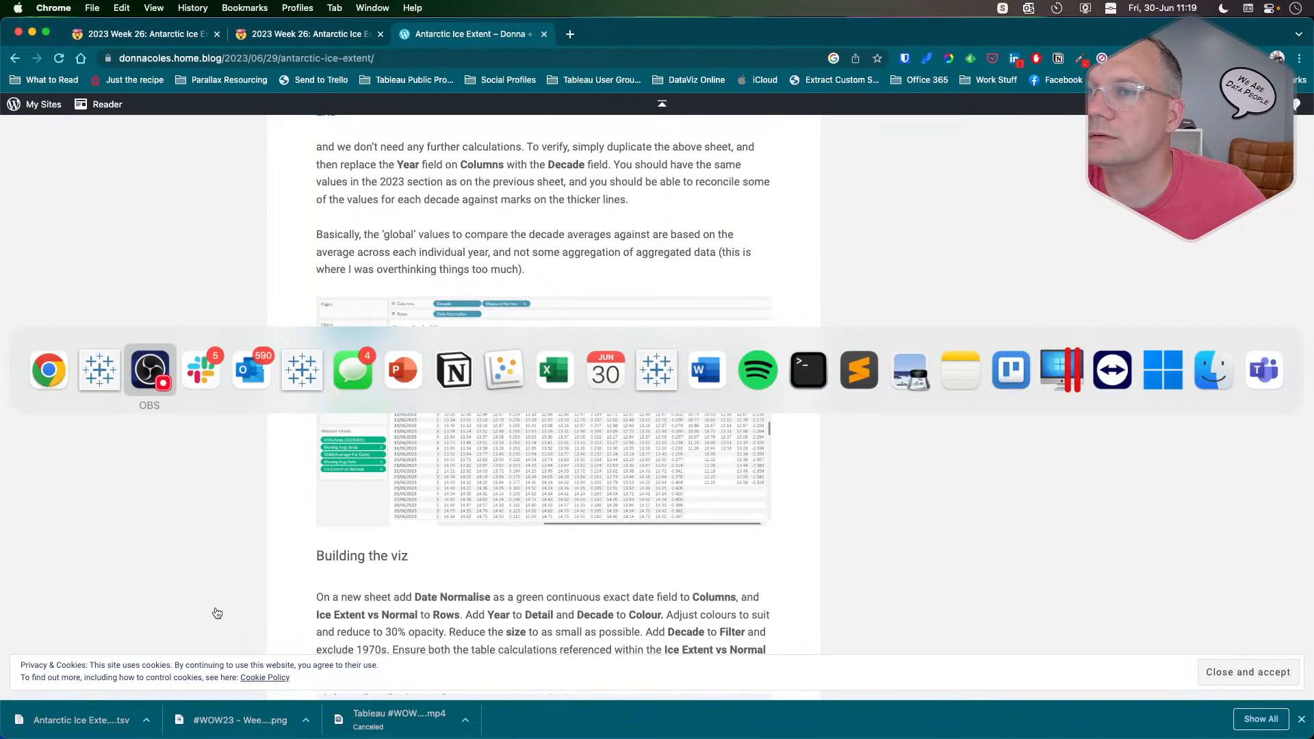
{"action": "key", "text": "super+shift+Tab"}
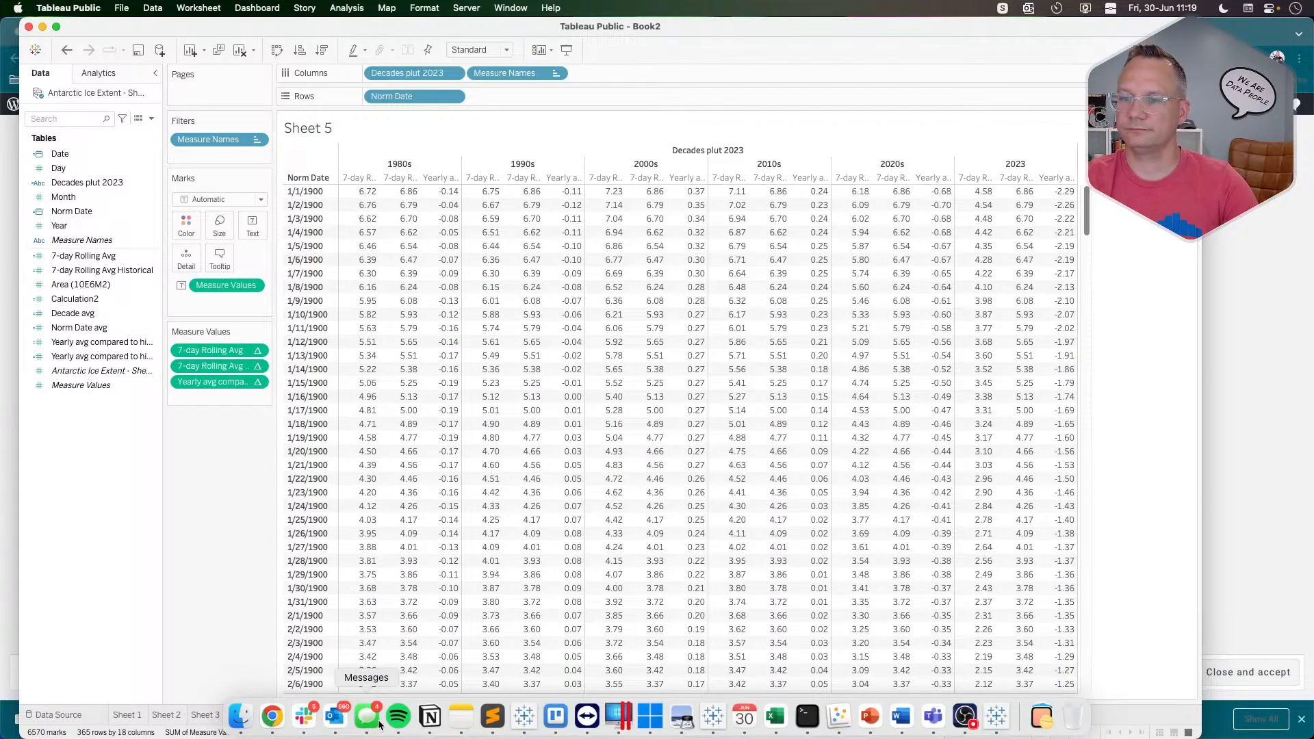
{"action": "mouse_move", "coordinate": [406, 506]}
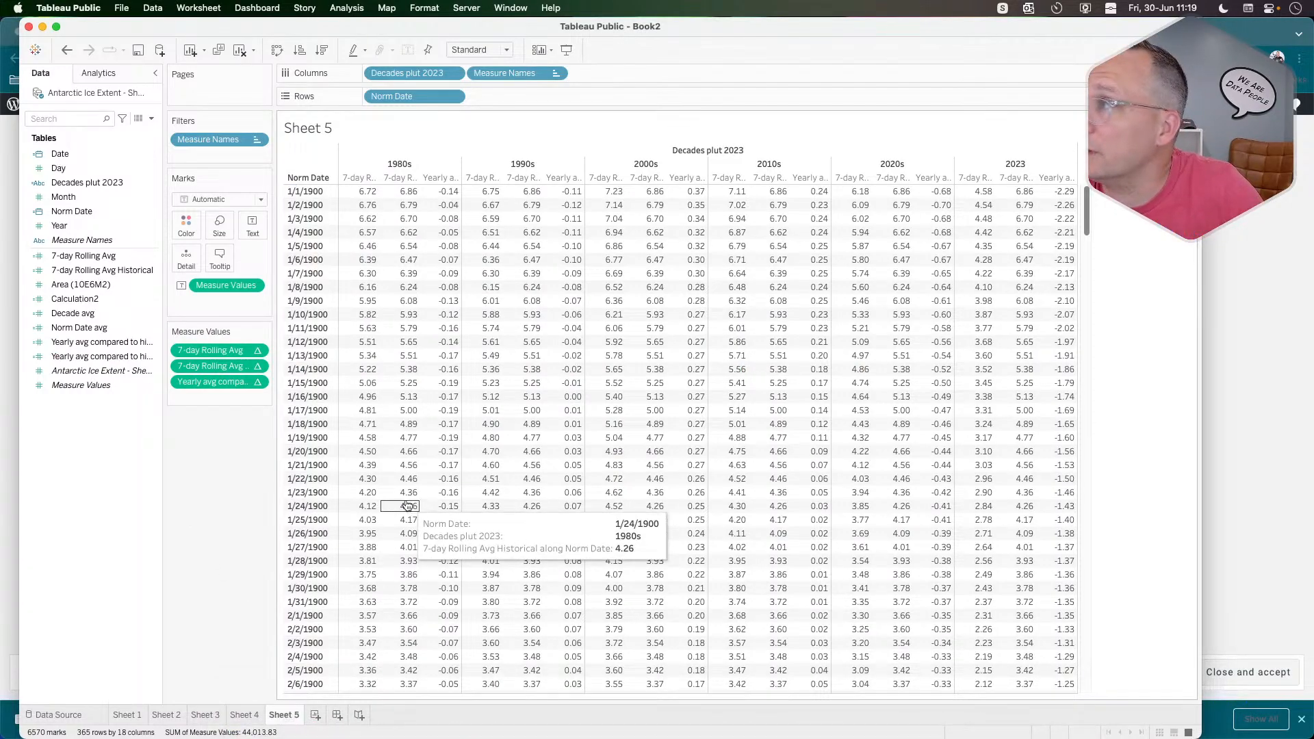
{"action": "scroll", "coordinate": [407, 506], "scroll_direction": "down", "scroll_amount": 1}
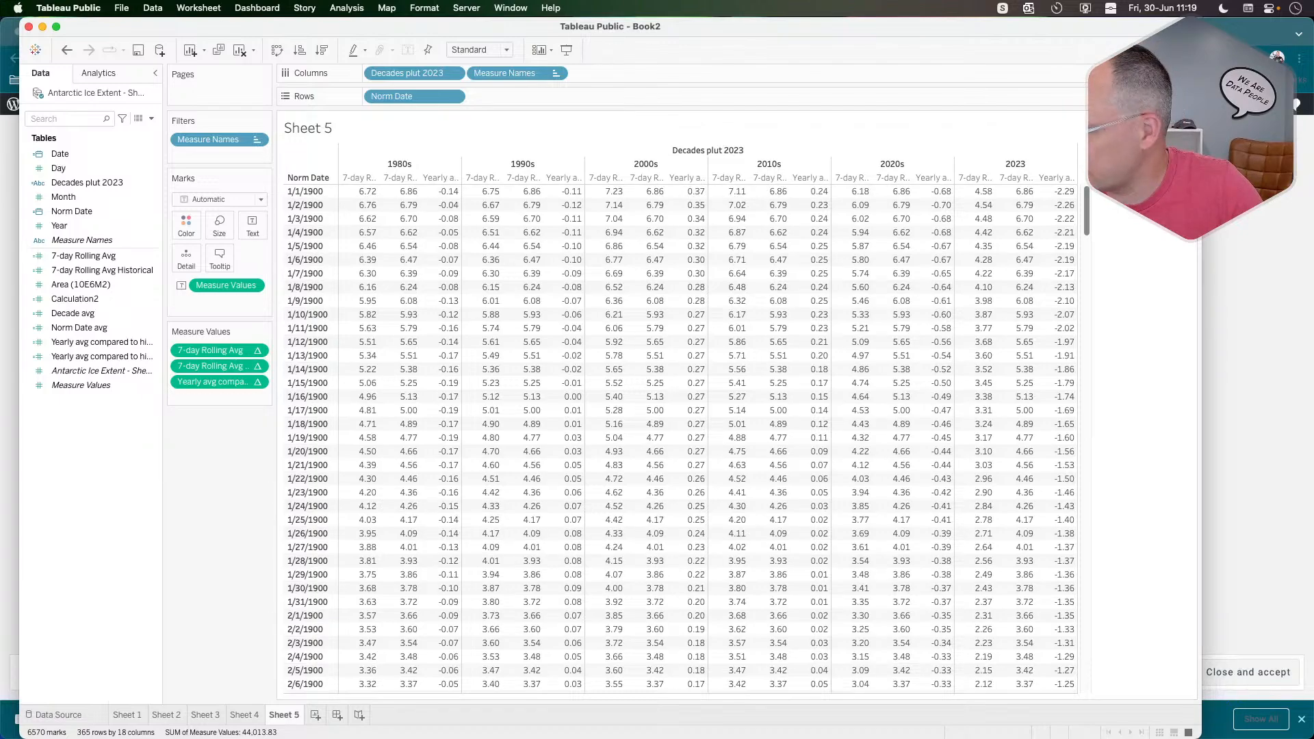